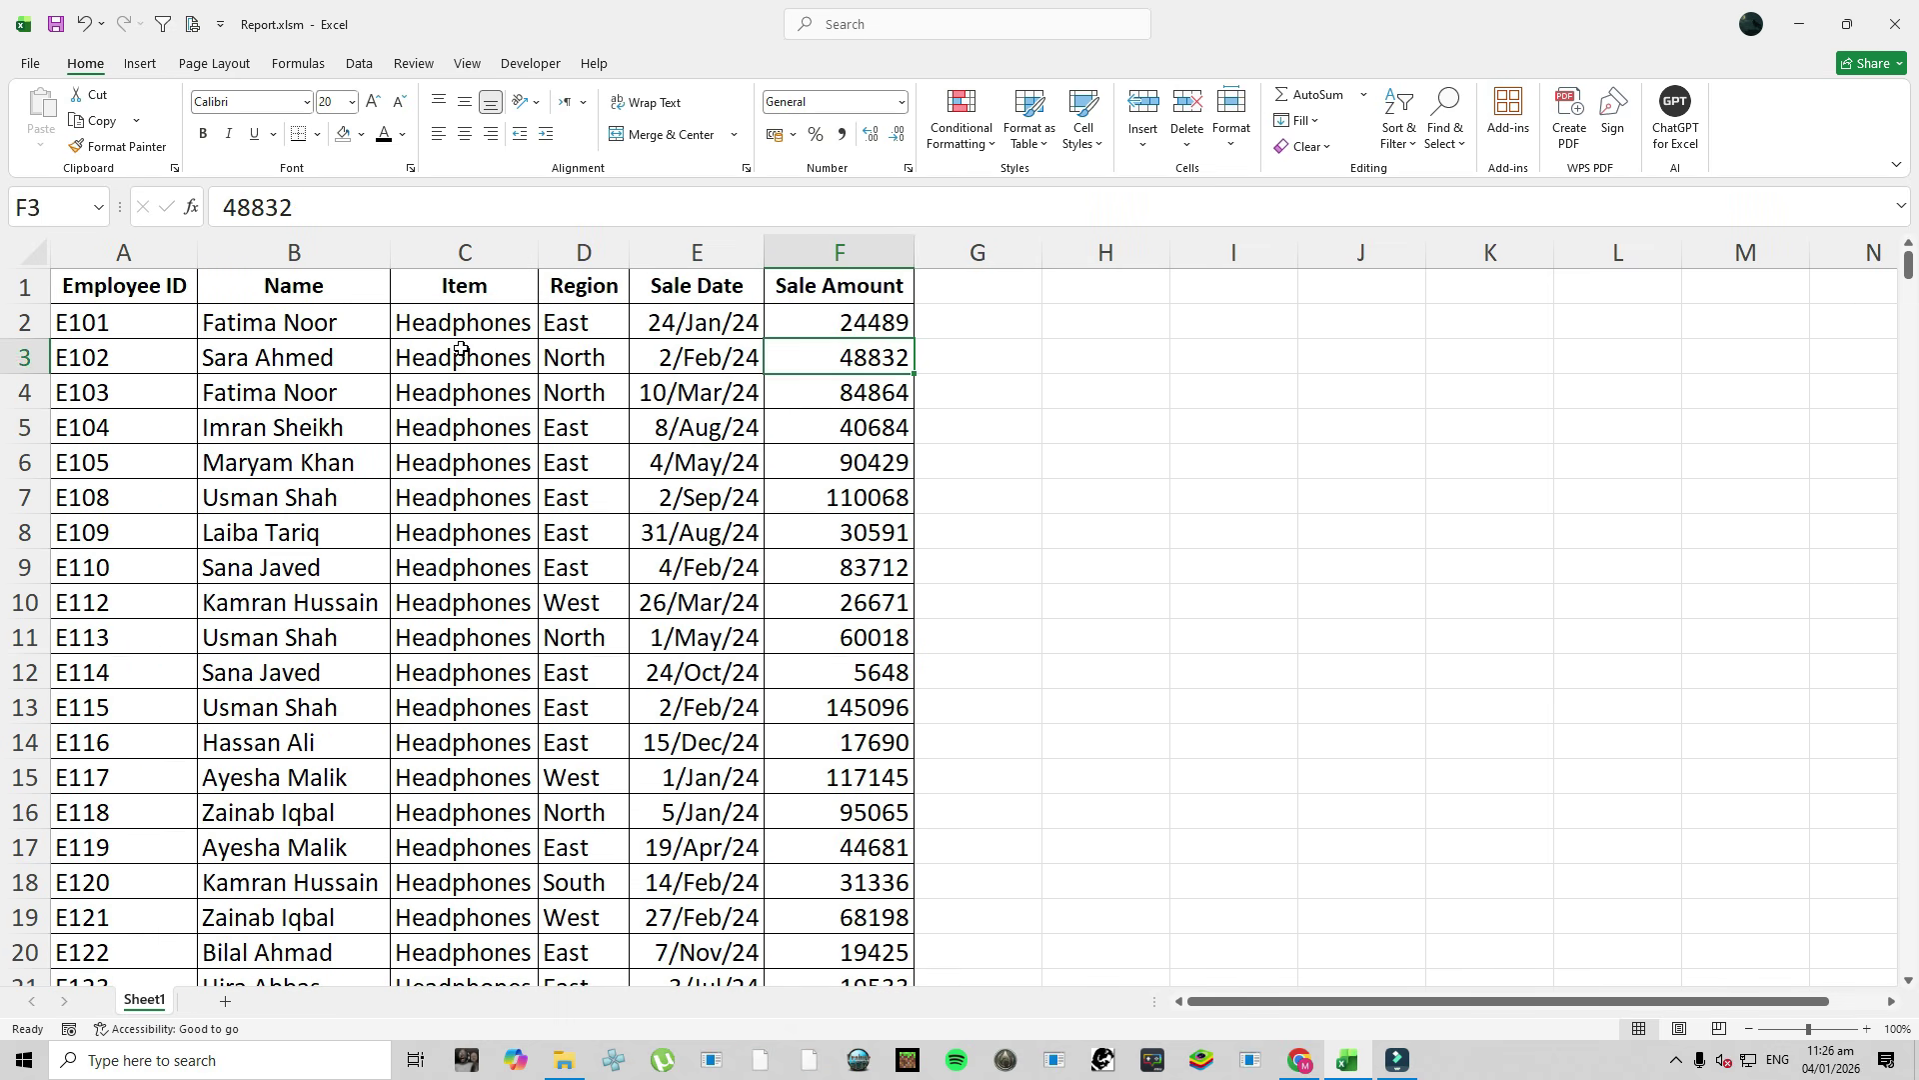
Copy the whole Item column and paste it as values only starting at cell I1.
{"action": "left_click", "coordinate": [467, 291]}
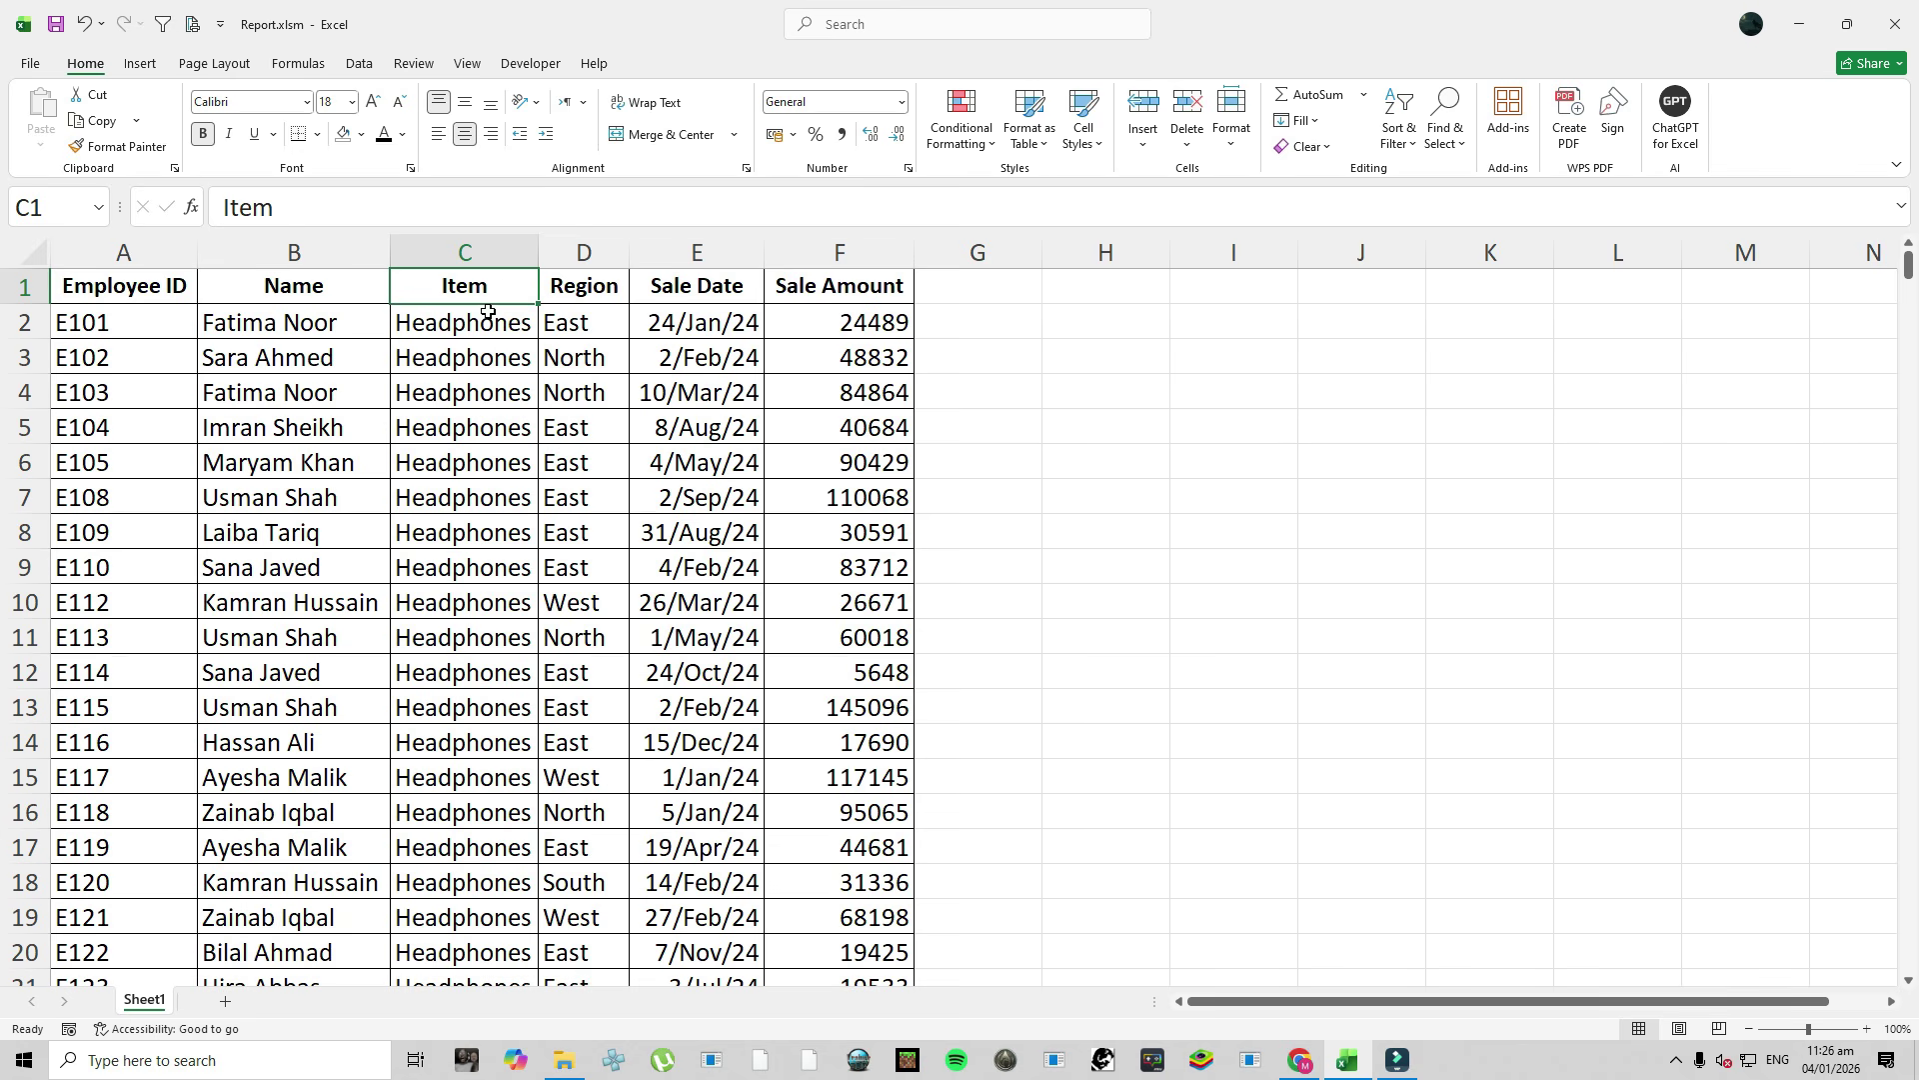
{"action": "left_click", "coordinate": [482, 252]}
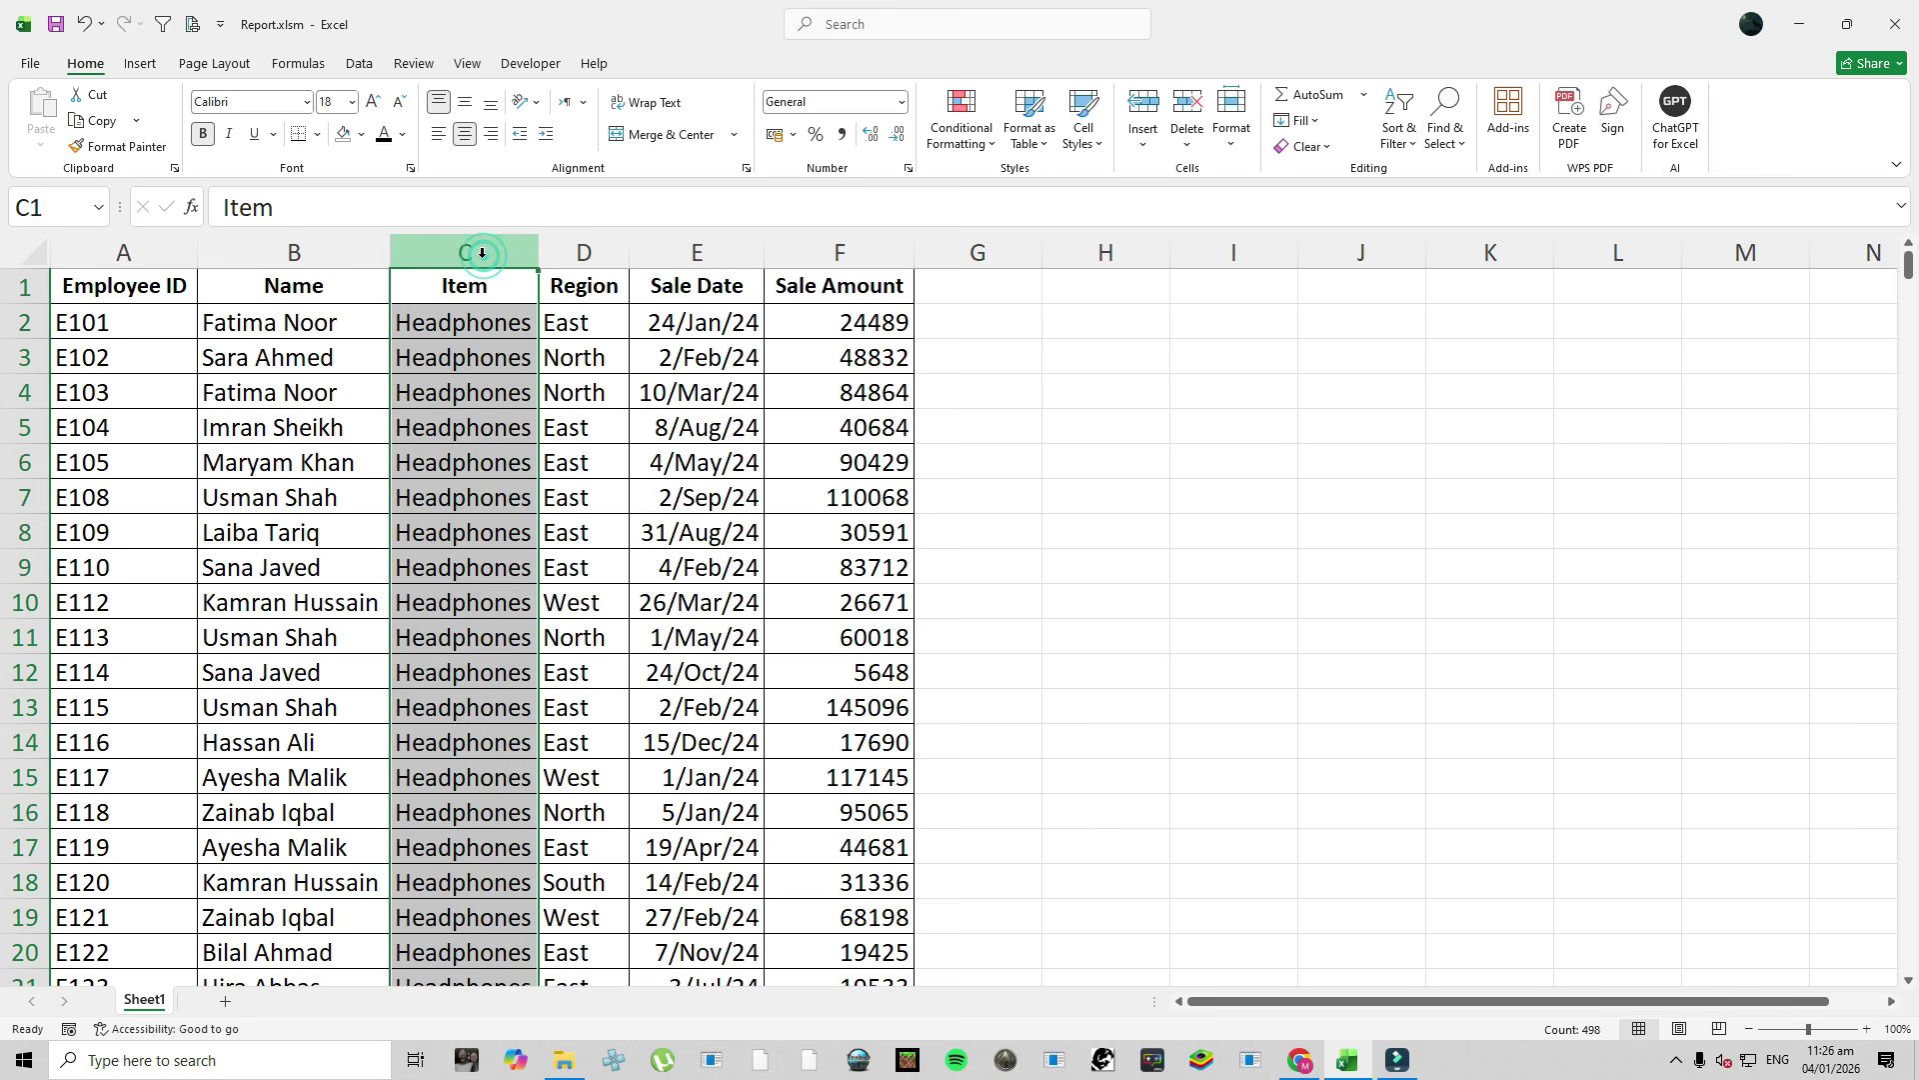
{"action": "key", "text": "ctrl+c"}
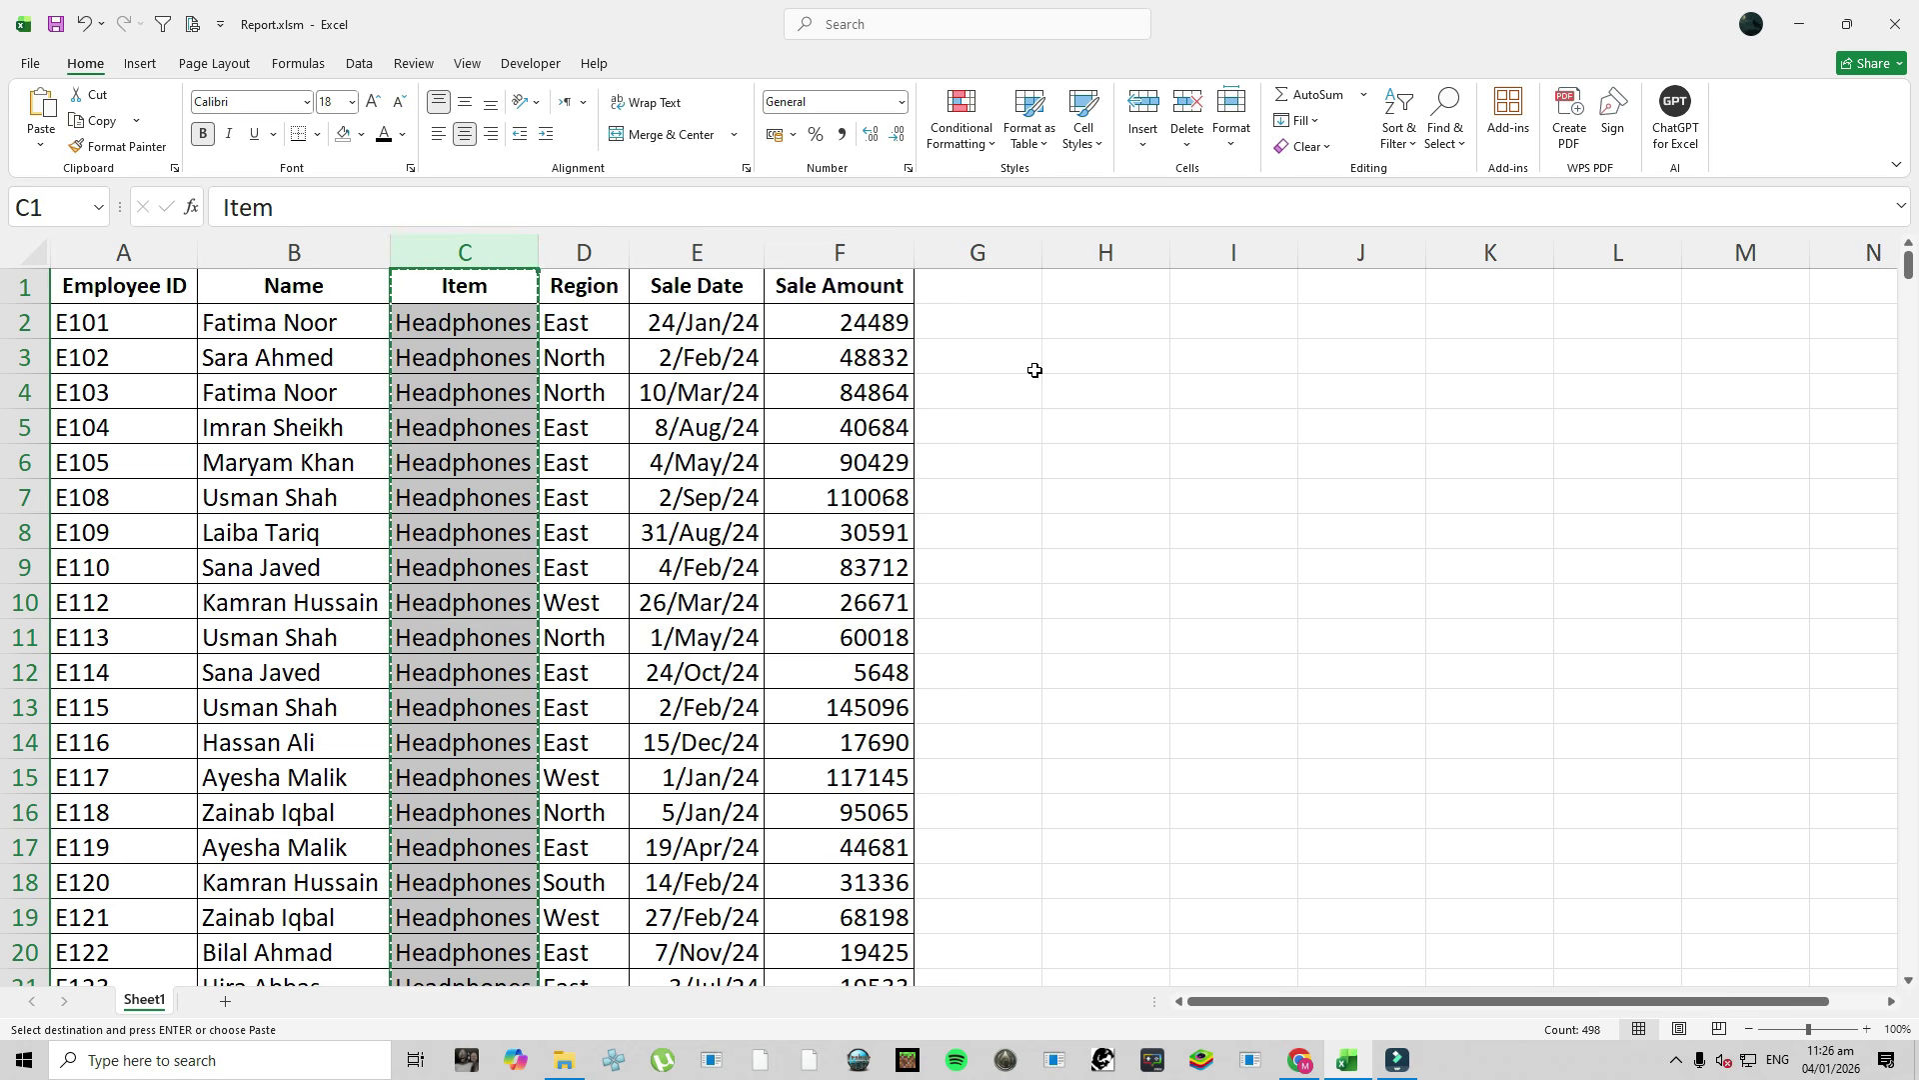
{"action": "left_click", "coordinate": [1185, 284]}
{"action": "right_click", "coordinate": [1193, 287]}
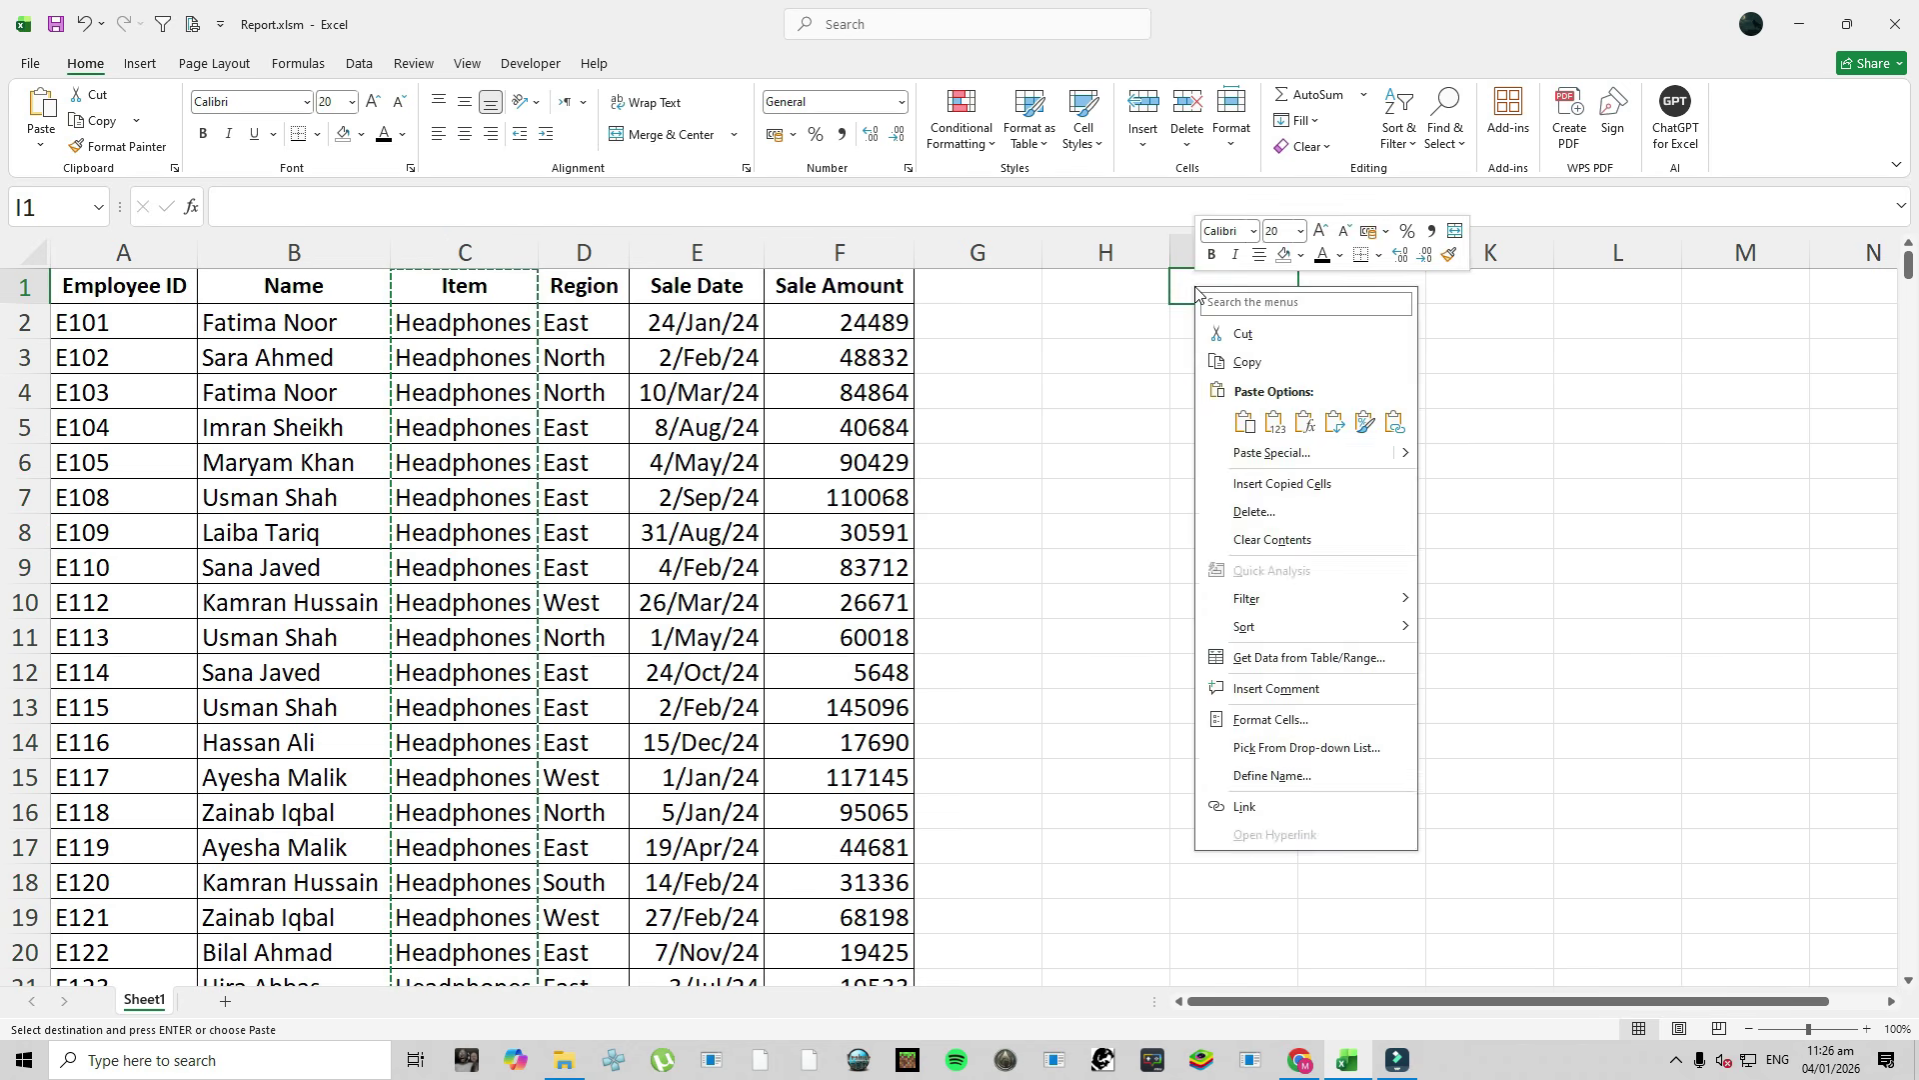
{"action": "left_click", "coordinate": [1279, 422]}
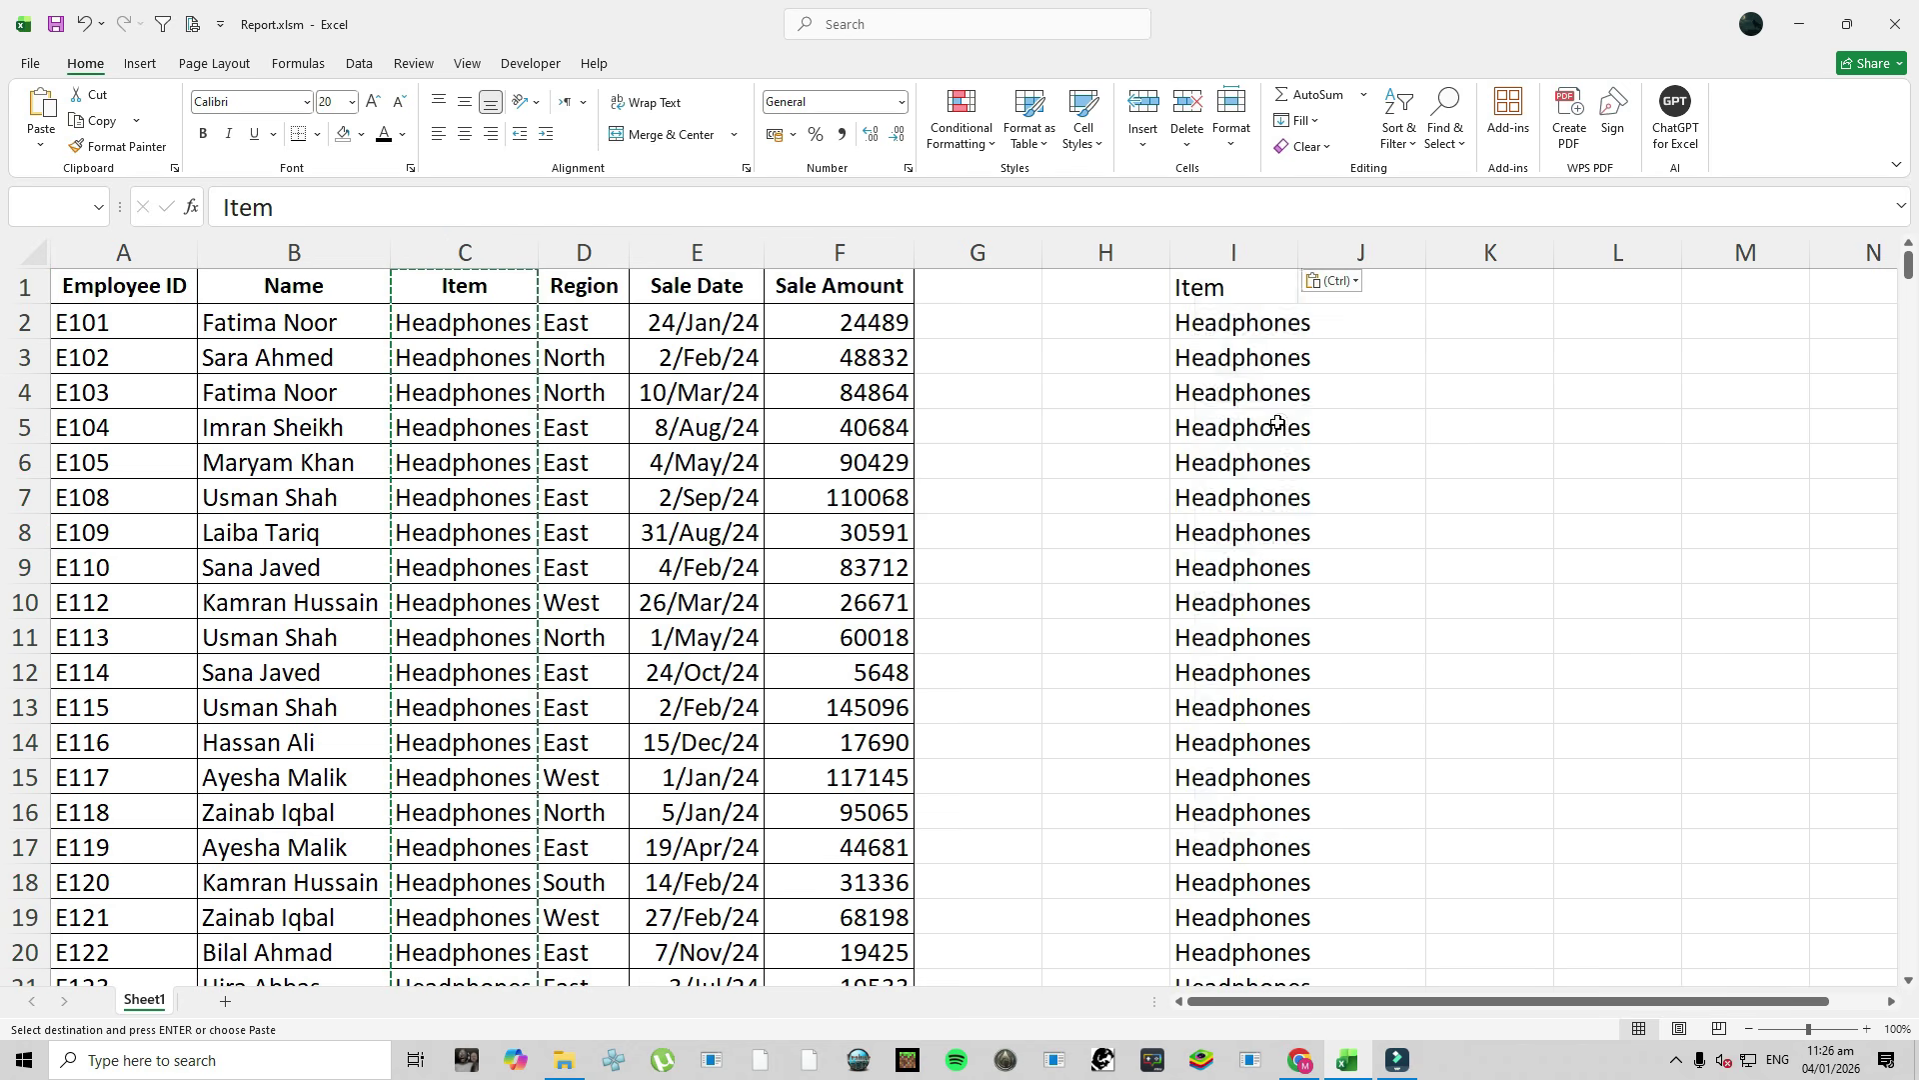
Remove the duplicate entries from the pasted item list in column I.
{"action": "left_click", "coordinate": [360, 66]}
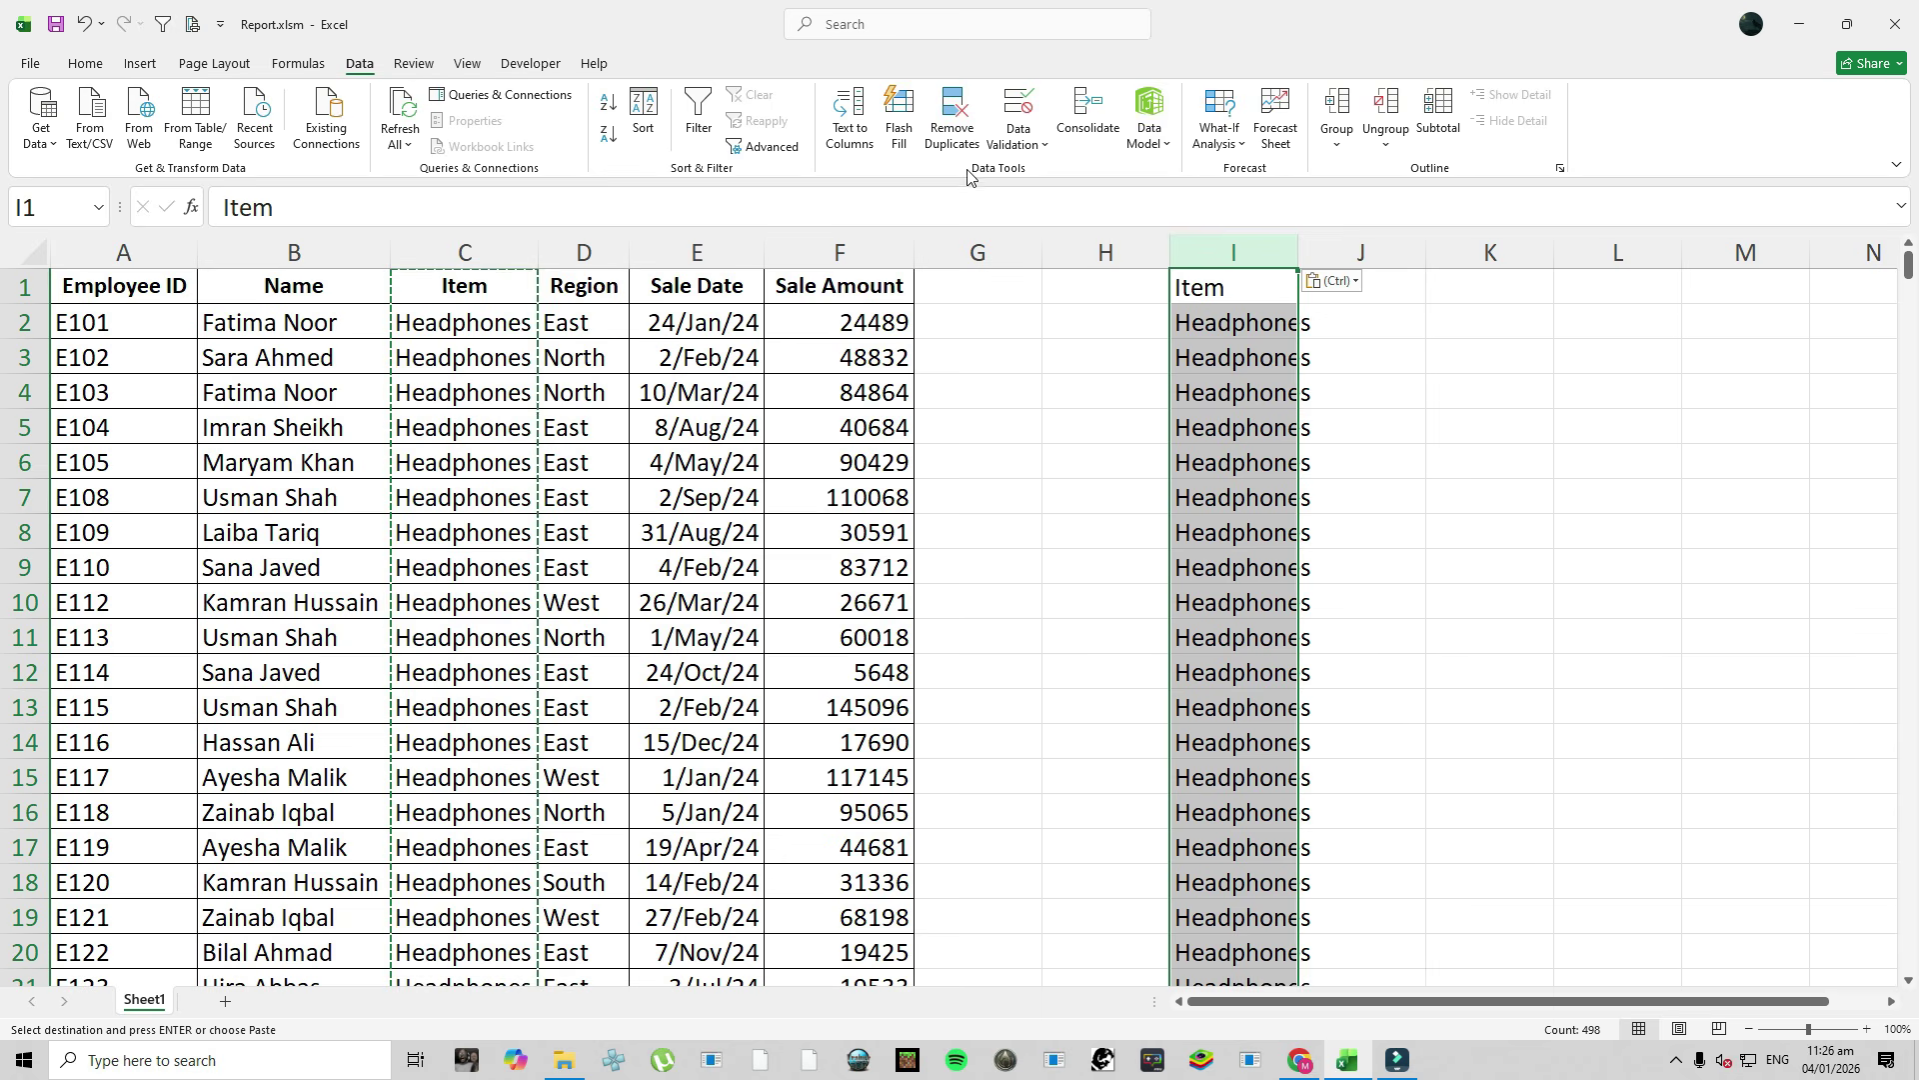
{"action": "left_click", "coordinate": [950, 117]}
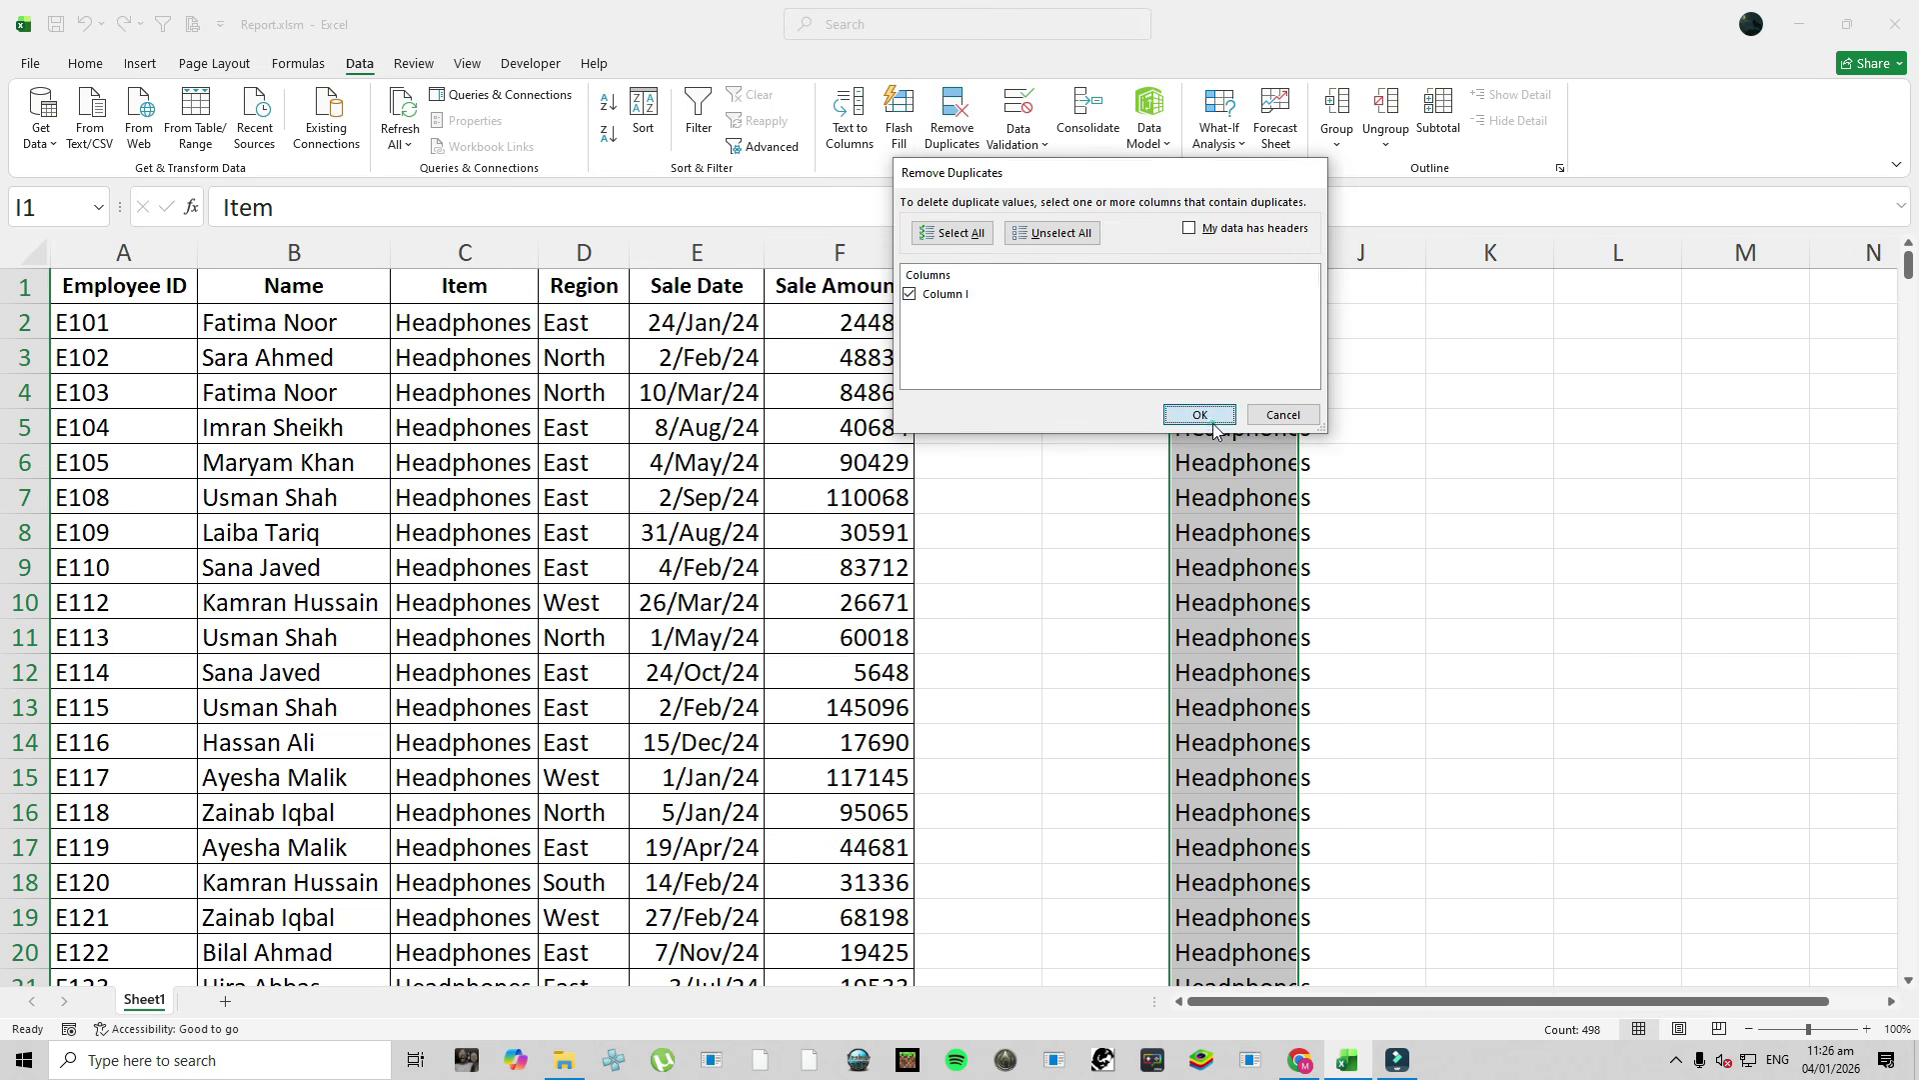
{"action": "left_click", "coordinate": [1213, 427]}
{"action": "key", "text": "Return"}
Copy the Sale Amount header into cell J1, beside the Item header of the unique item list.
{"action": "left_click", "coordinate": [803, 274]}
{"action": "key", "text": "ctrl+c"}
{"action": "key", "text": "Right"}
{"action": "key", "text": "Right"}
{"action": "key", "text": "Right"}
{"action": "key", "text": "Right"}
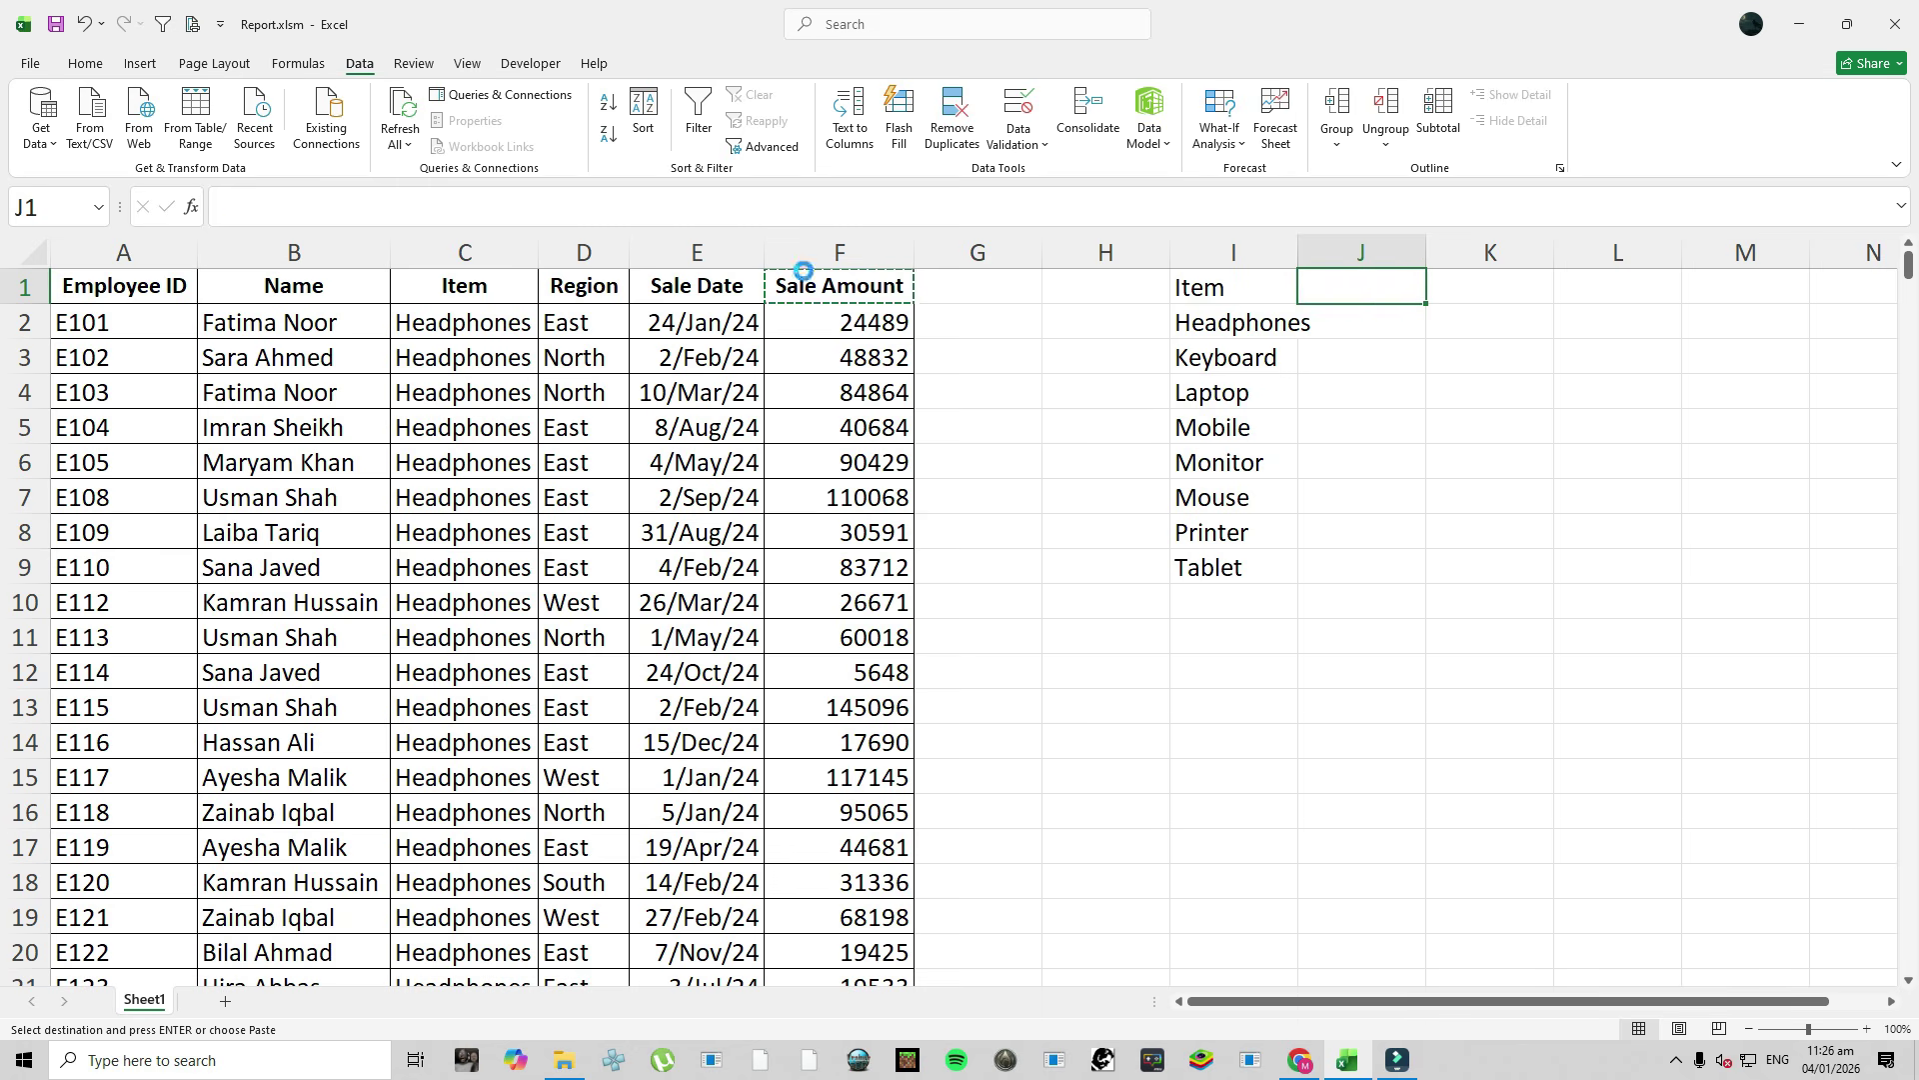
{"action": "key", "text": "Return"}
{"action": "left_click", "coordinate": [1360, 318]}
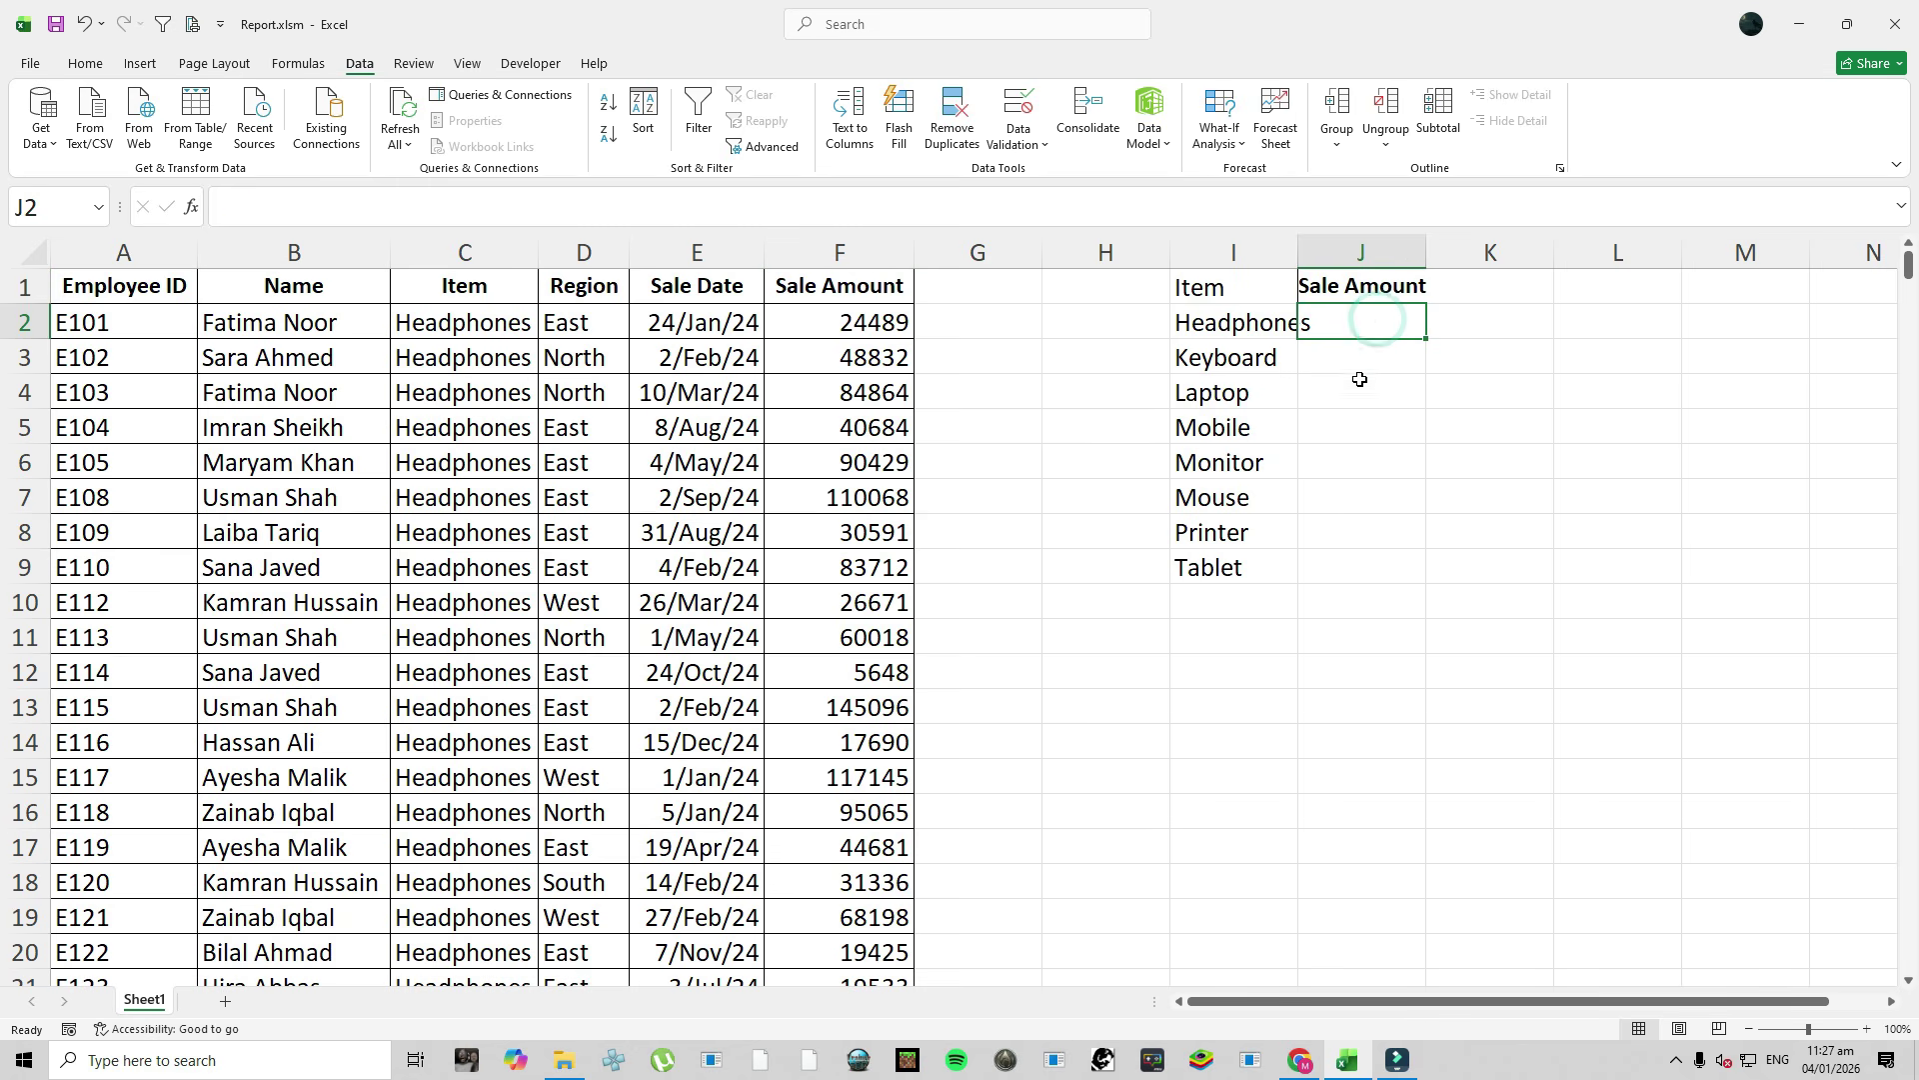
{"action": "left_click", "coordinate": [1358, 562]}
{"action": "left_click_drag", "start_coordinate": [1212, 290], "coordinate": [1348, 576]}
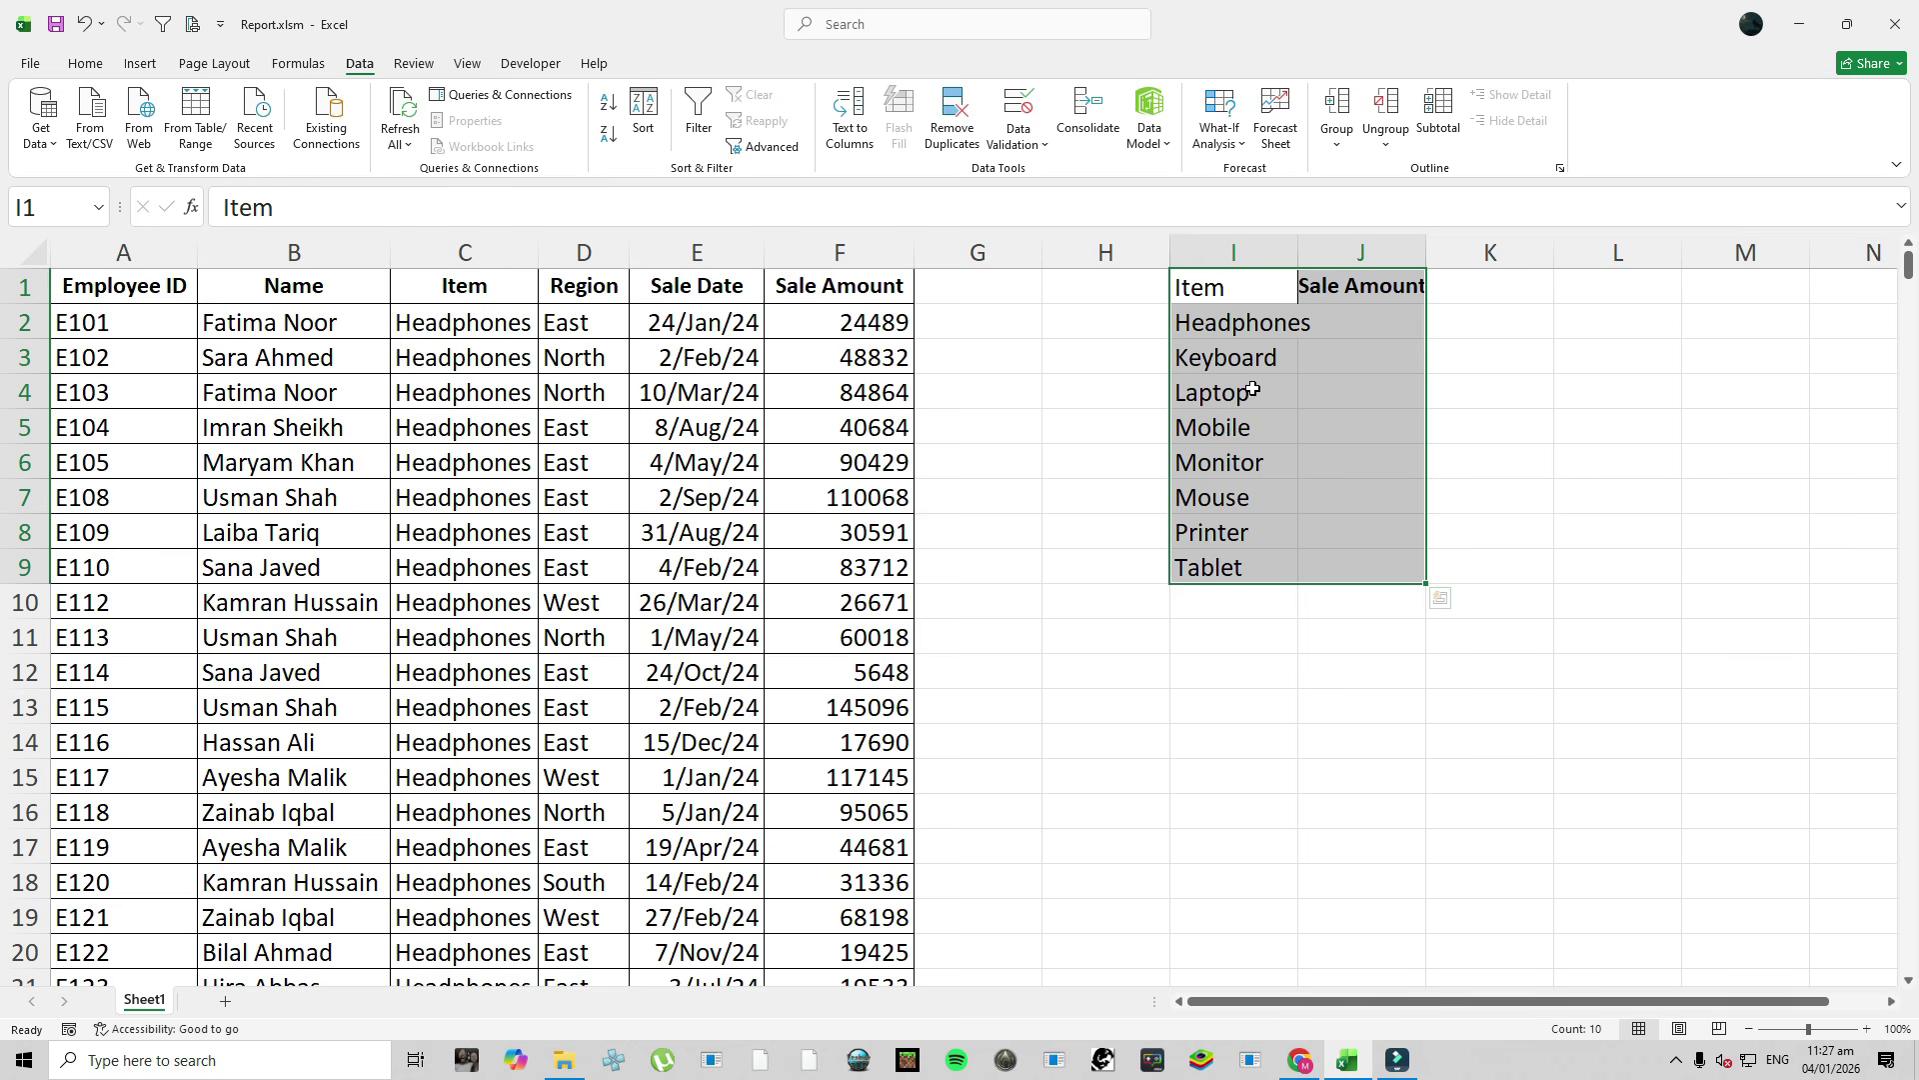
{"action": "left_click_drag", "start_coordinate": [1240, 250], "coordinate": [1399, 250]}
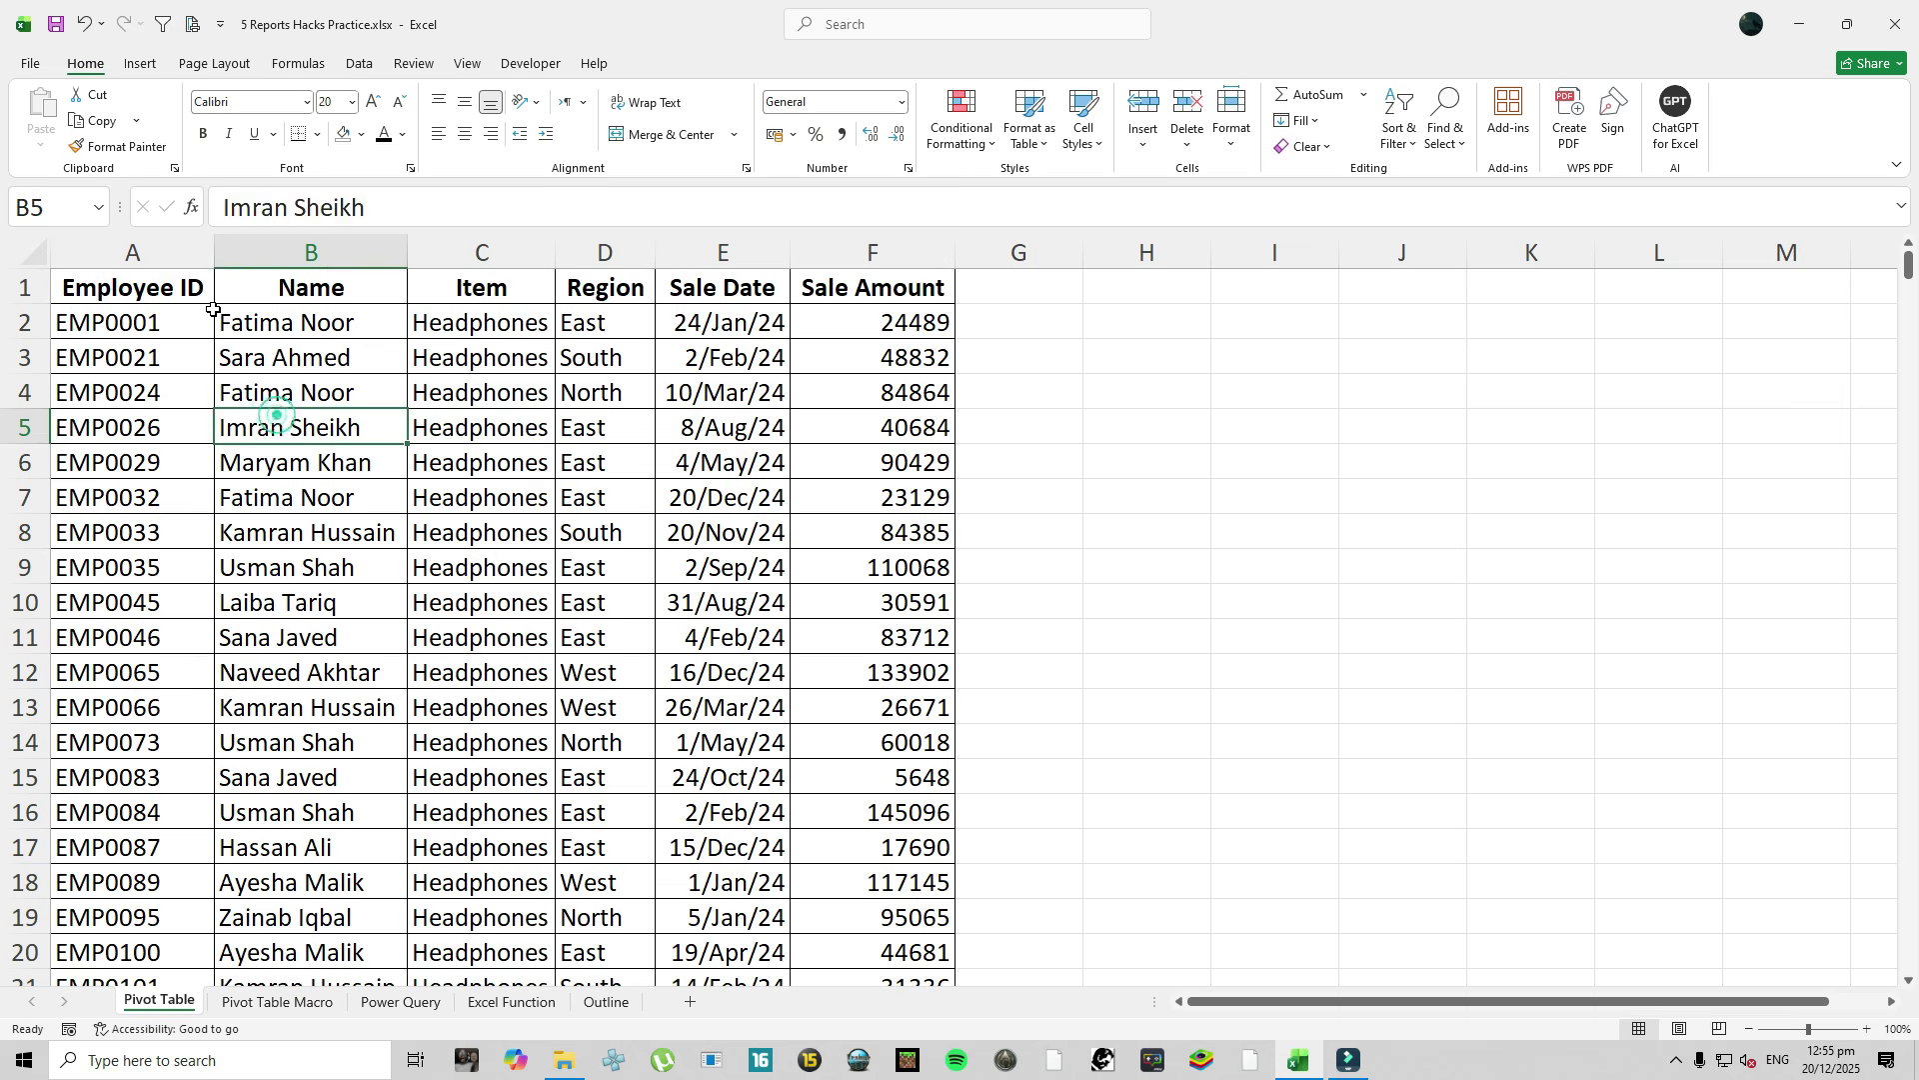
Convert the sales data range A1:F501 on the Pivot Table sheet into a table with headers.
{"action": "left_click", "coordinate": [148, 282]}
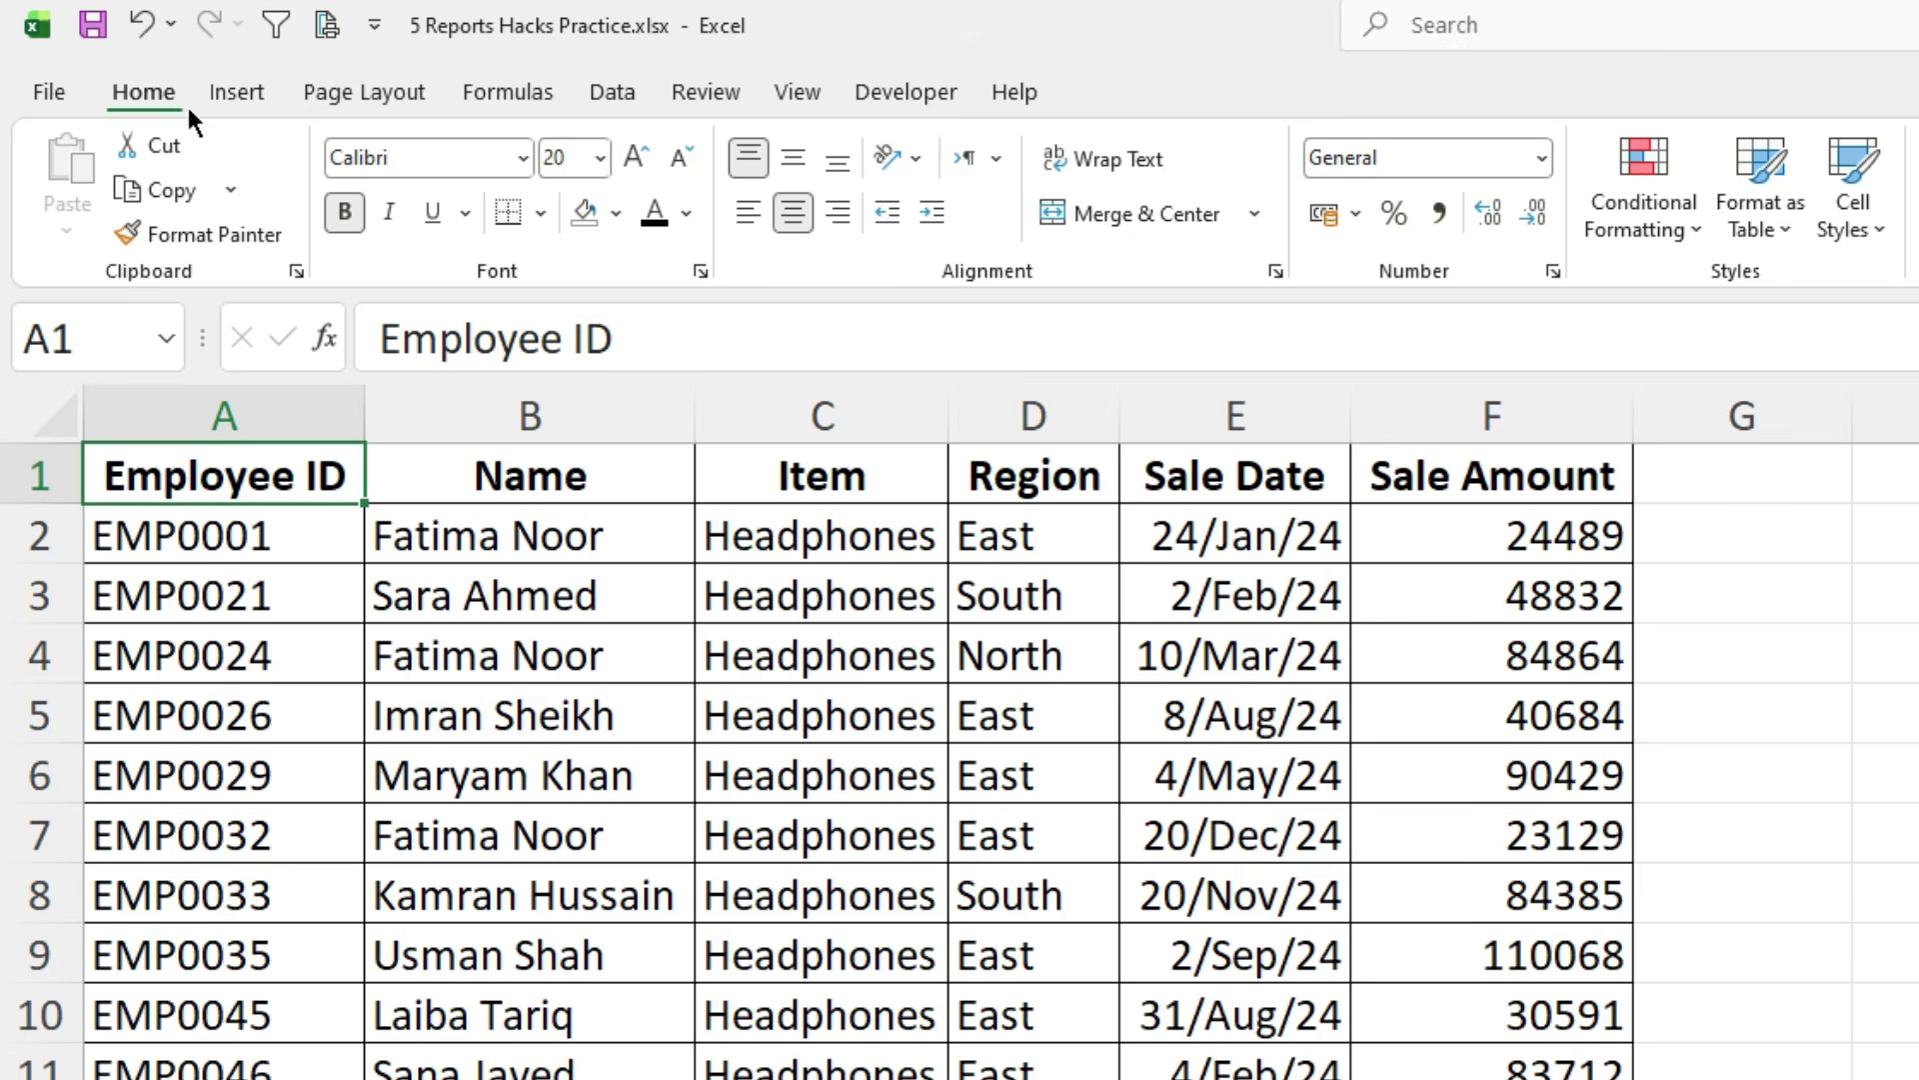
{"action": "left_click", "coordinate": [215, 88]}
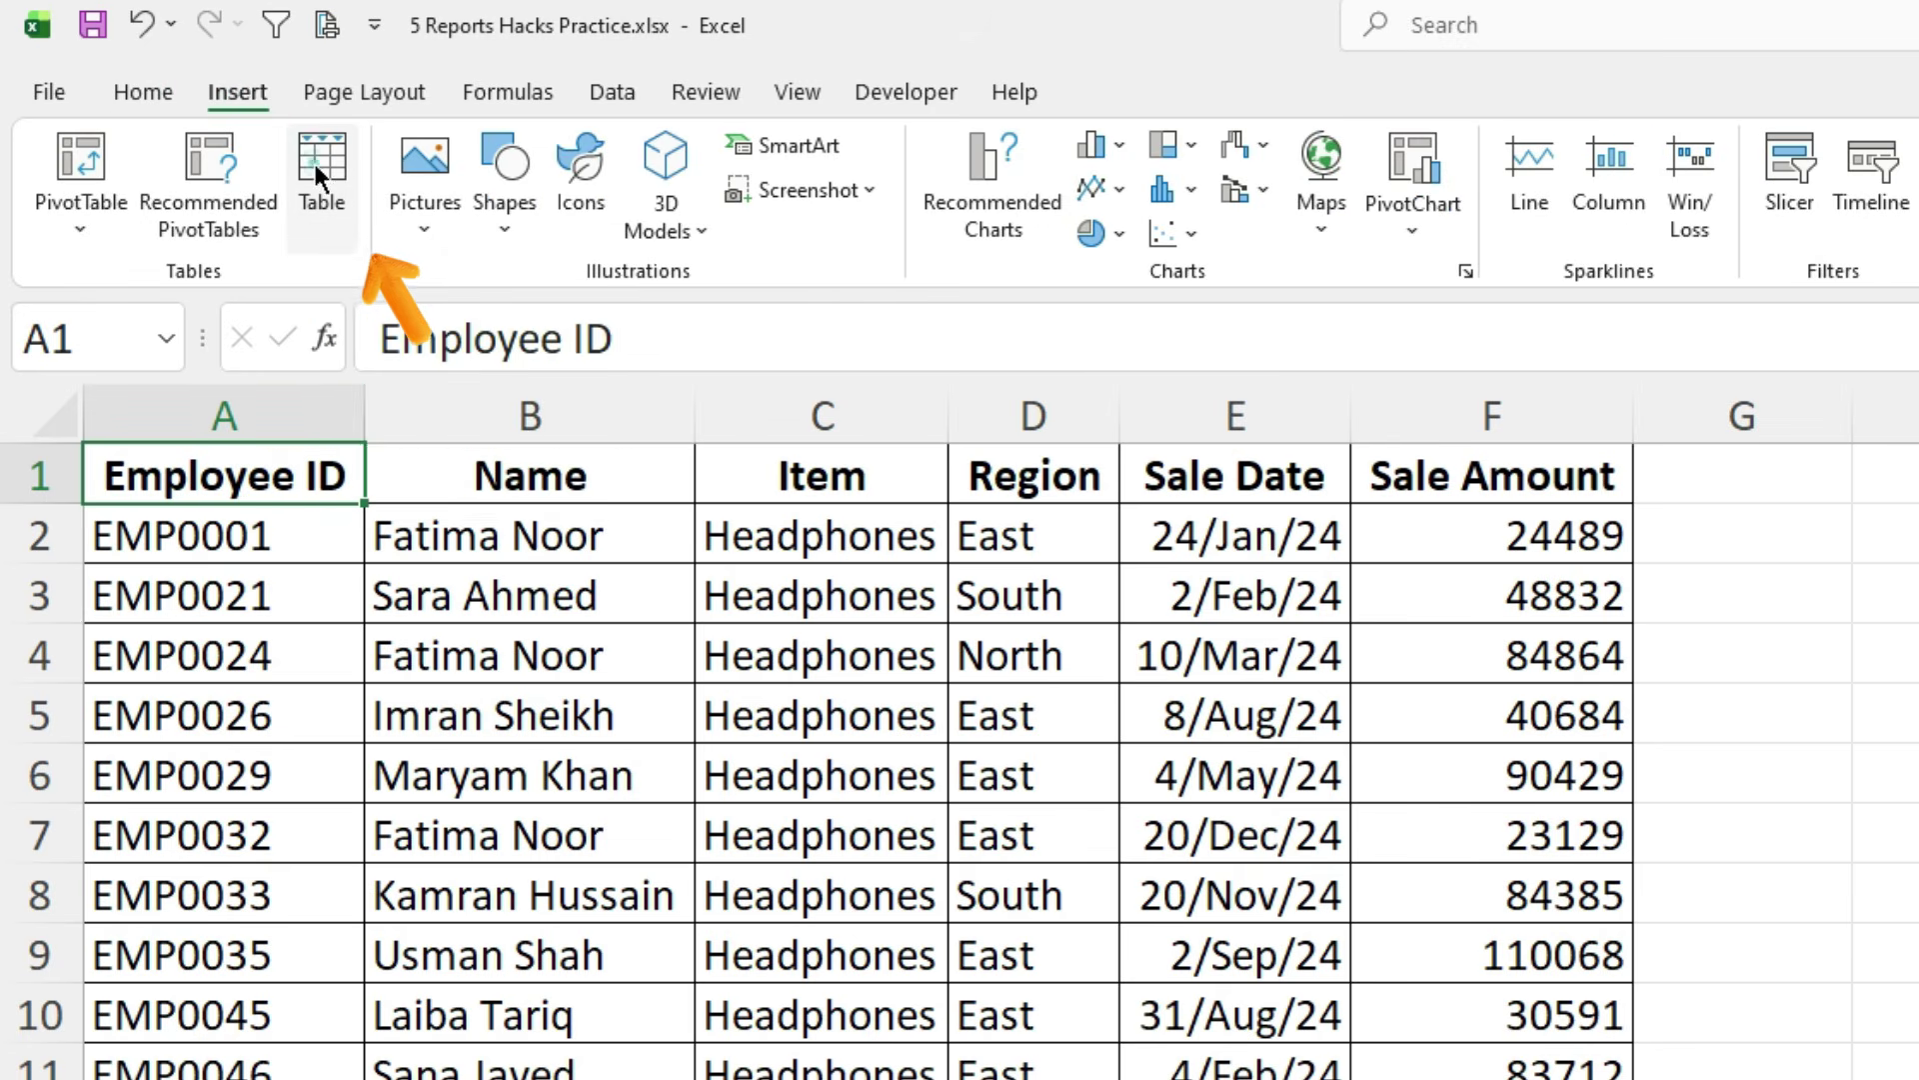
{"action": "left_click", "coordinate": [314, 160]}
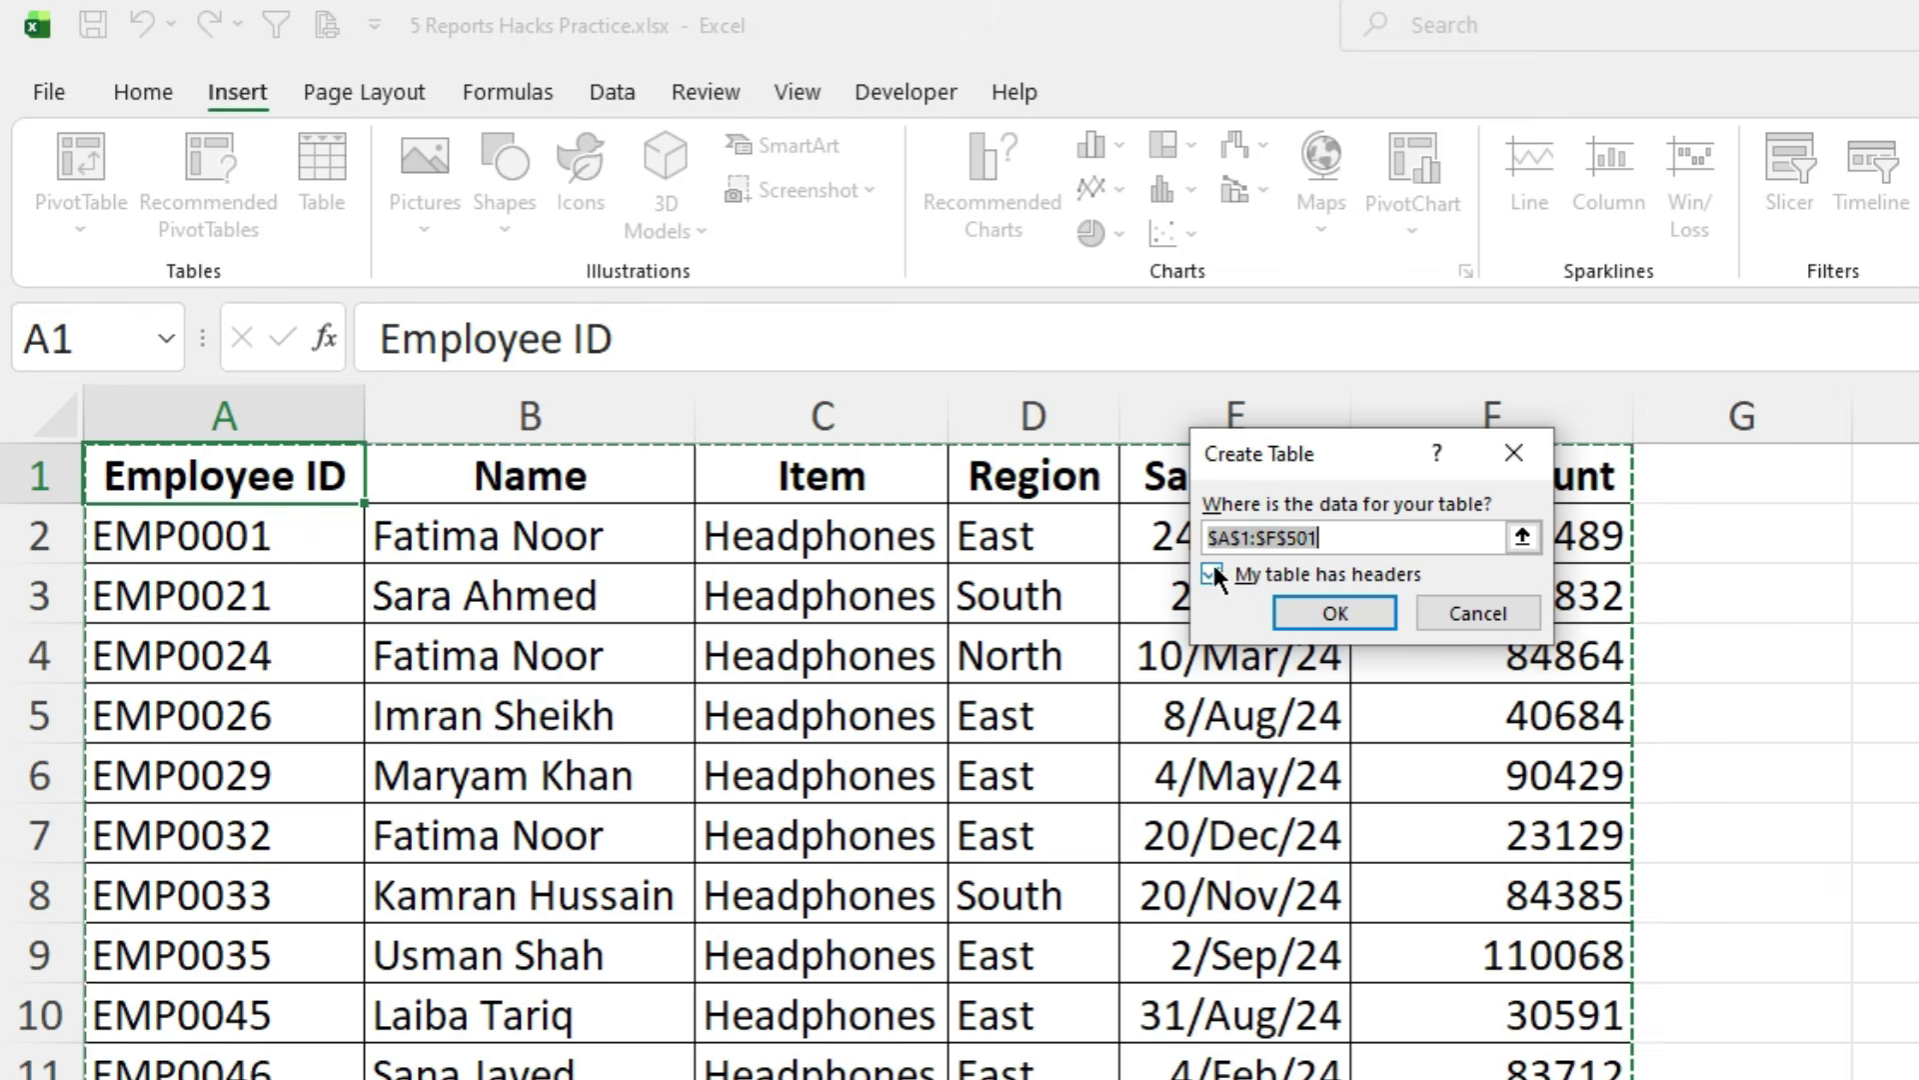
{"action": "left_click", "coordinate": [1337, 612]}
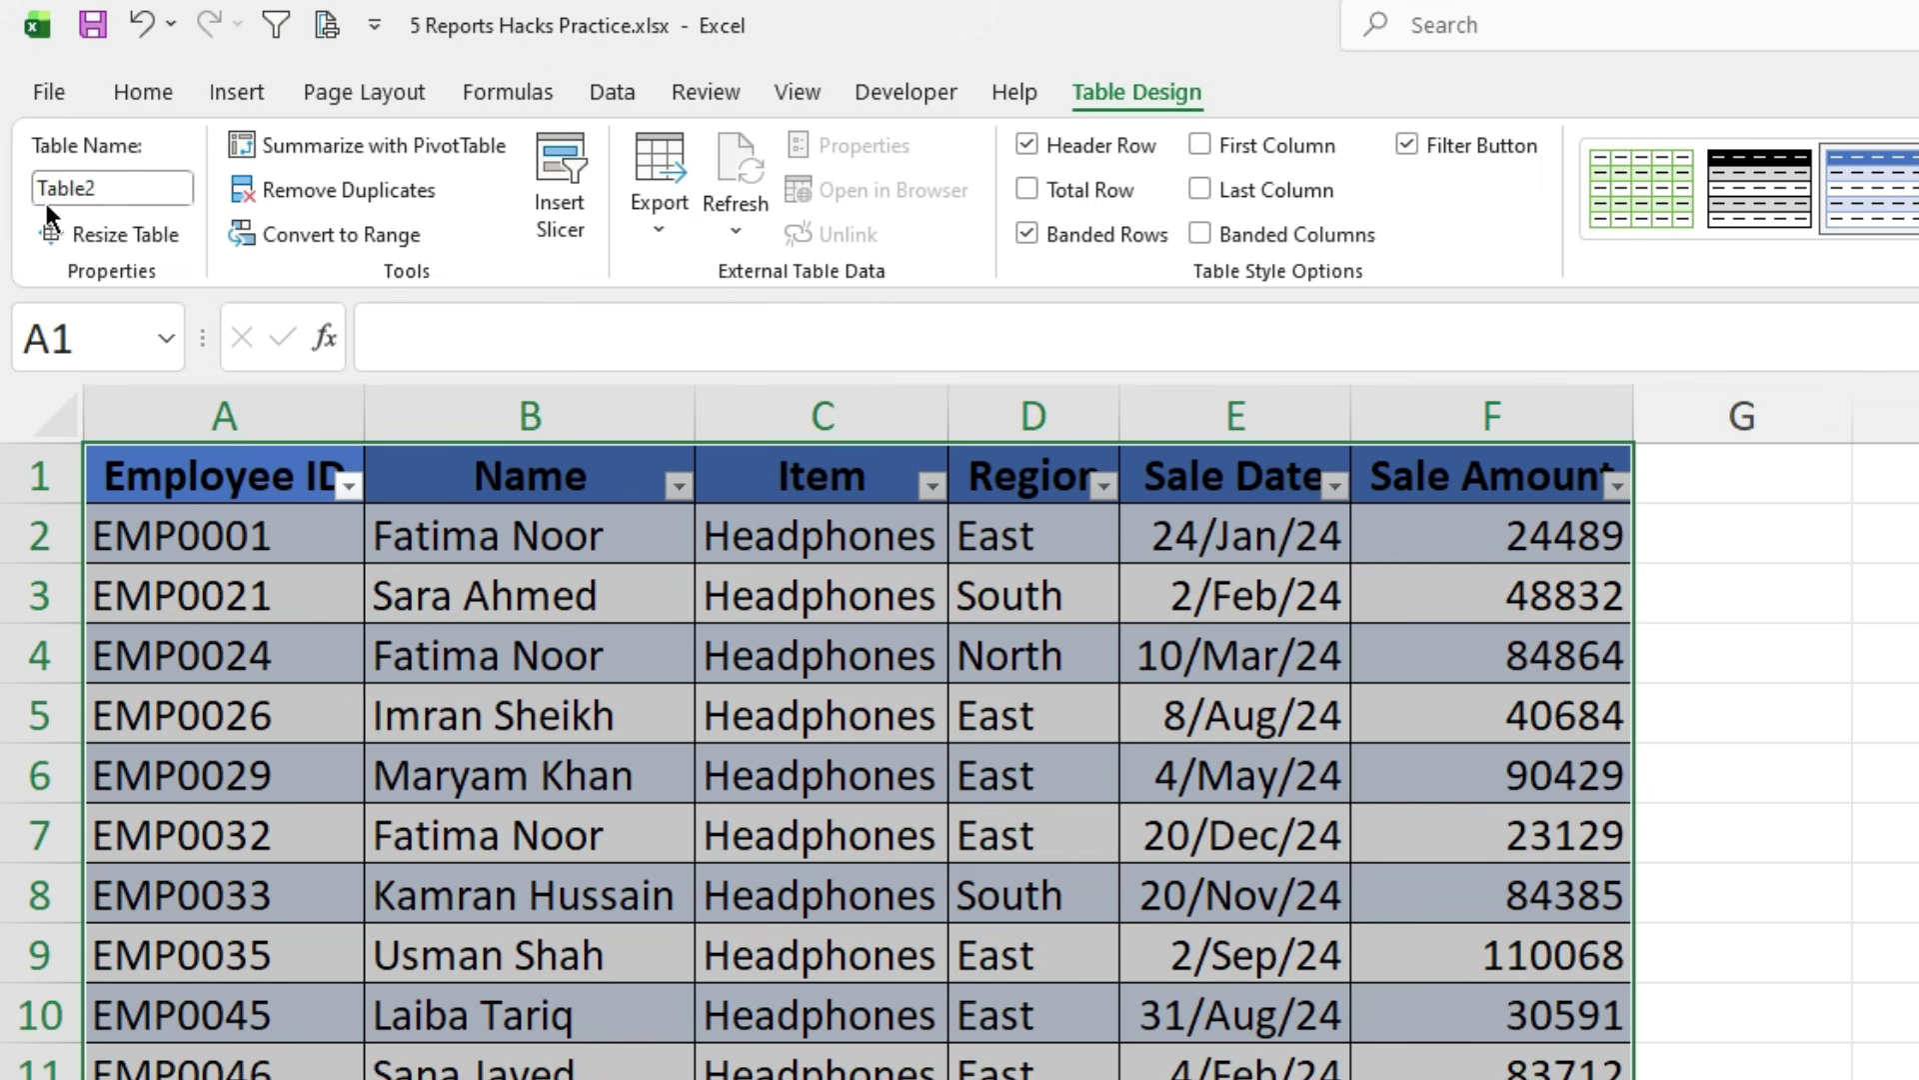
Rename the sales data table as Pivot.
{"action": "left_click", "coordinate": [114, 188]}
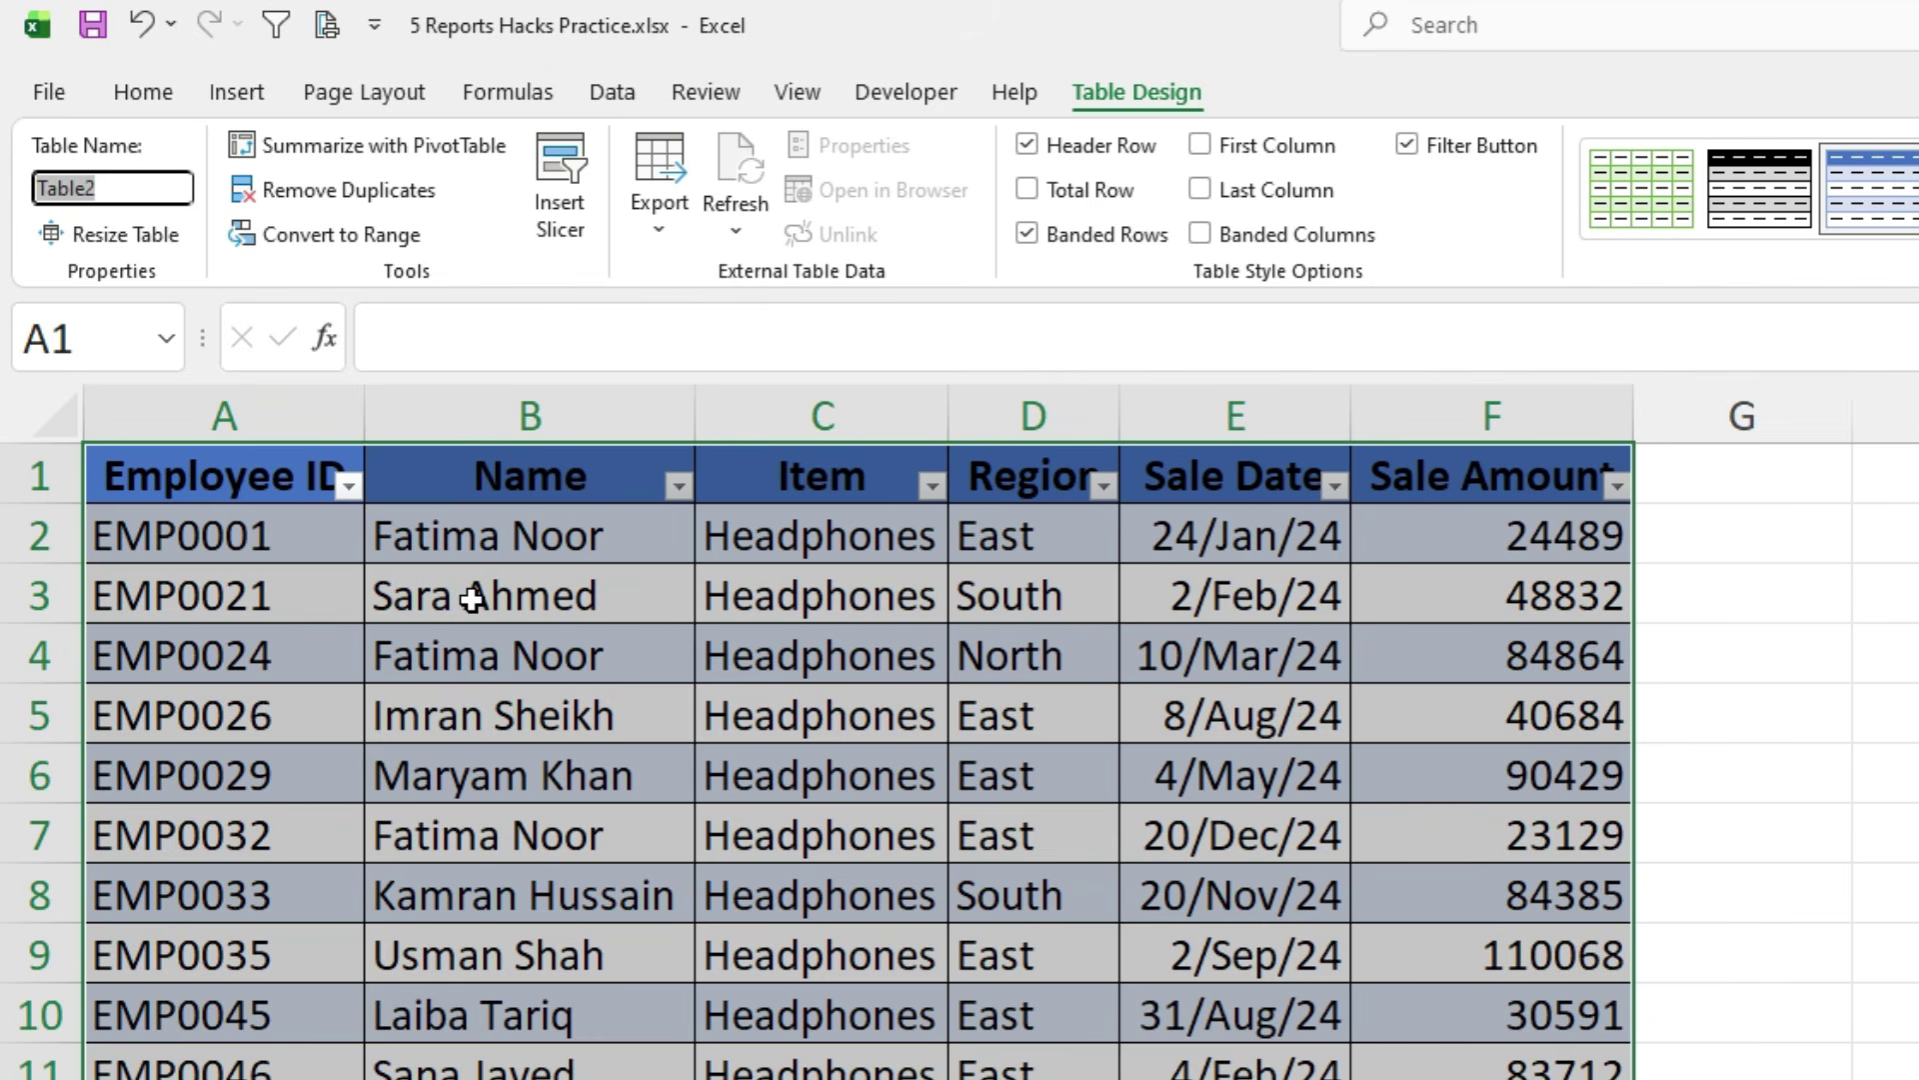
{"action": "type", "text": "pl"}
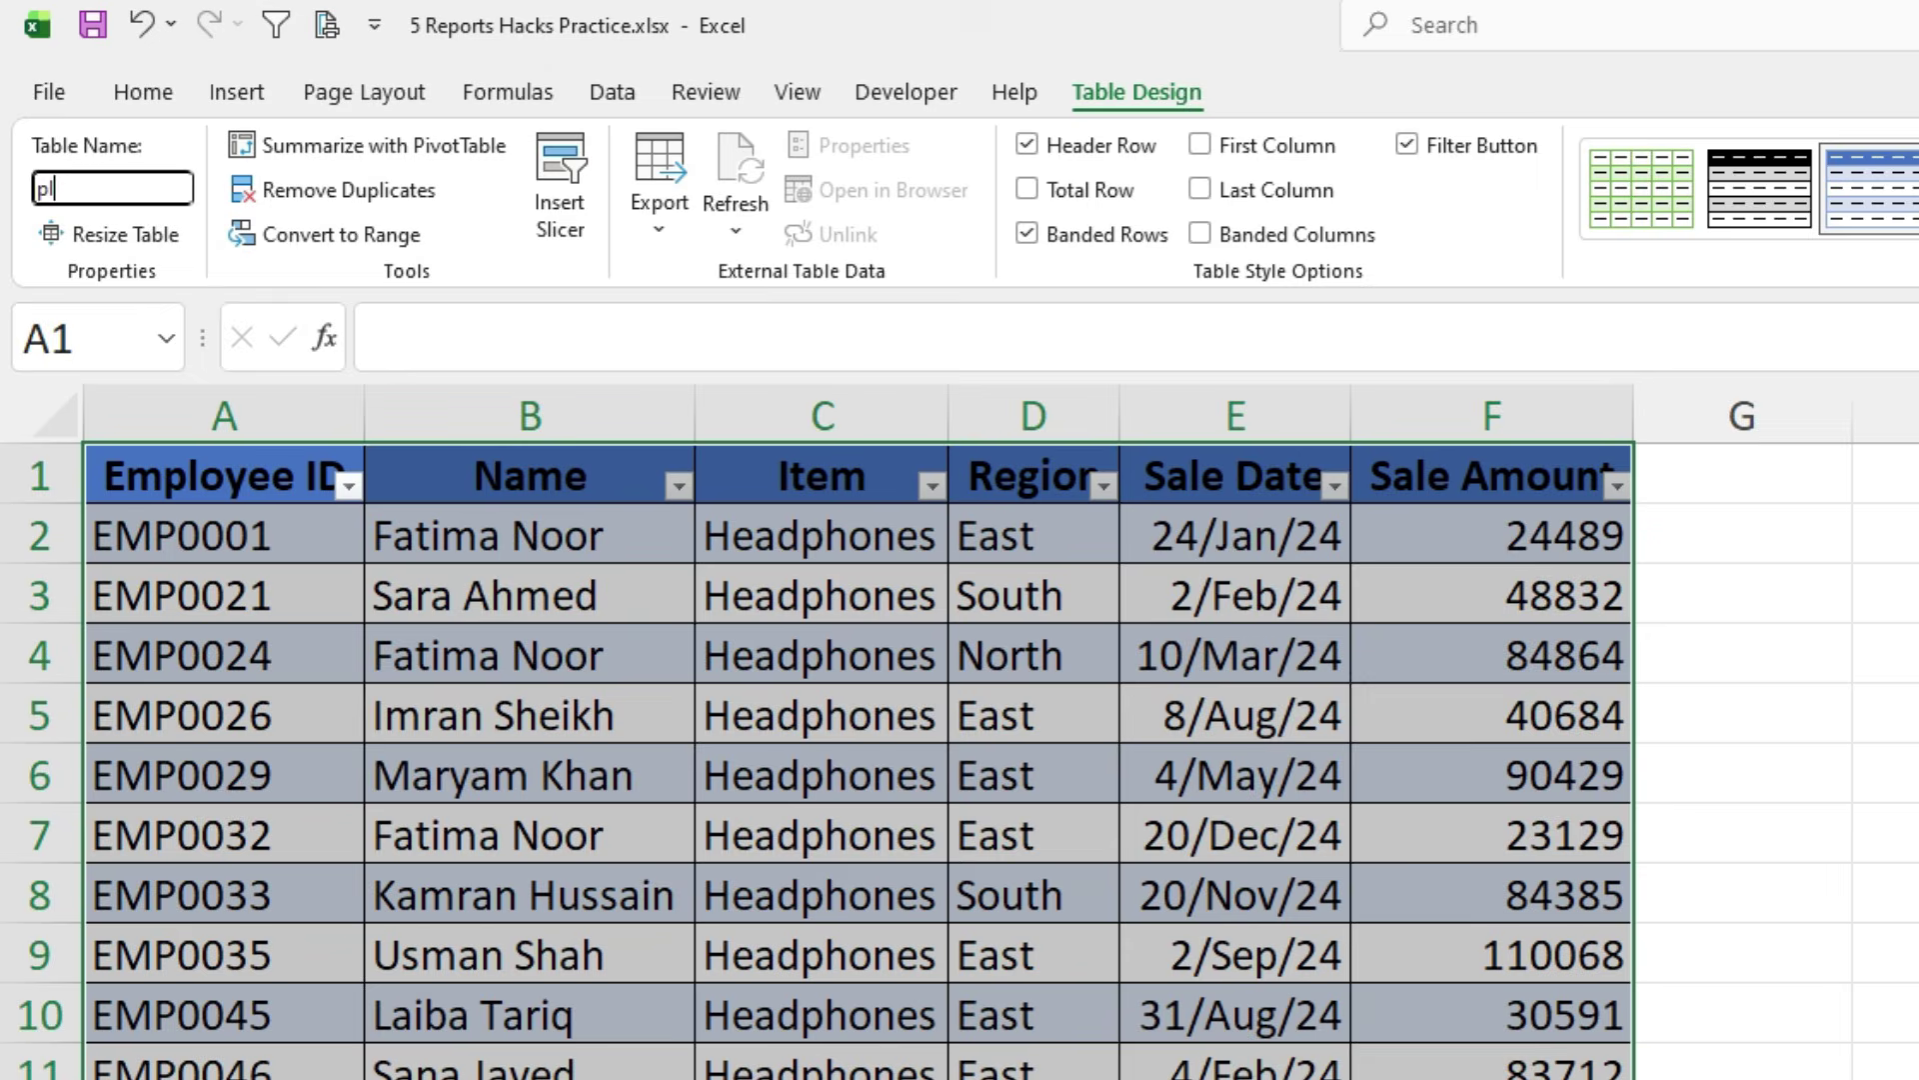
{"action": "type", "text": "vot"}
{"action": "left_click", "coordinate": [820, 595]}
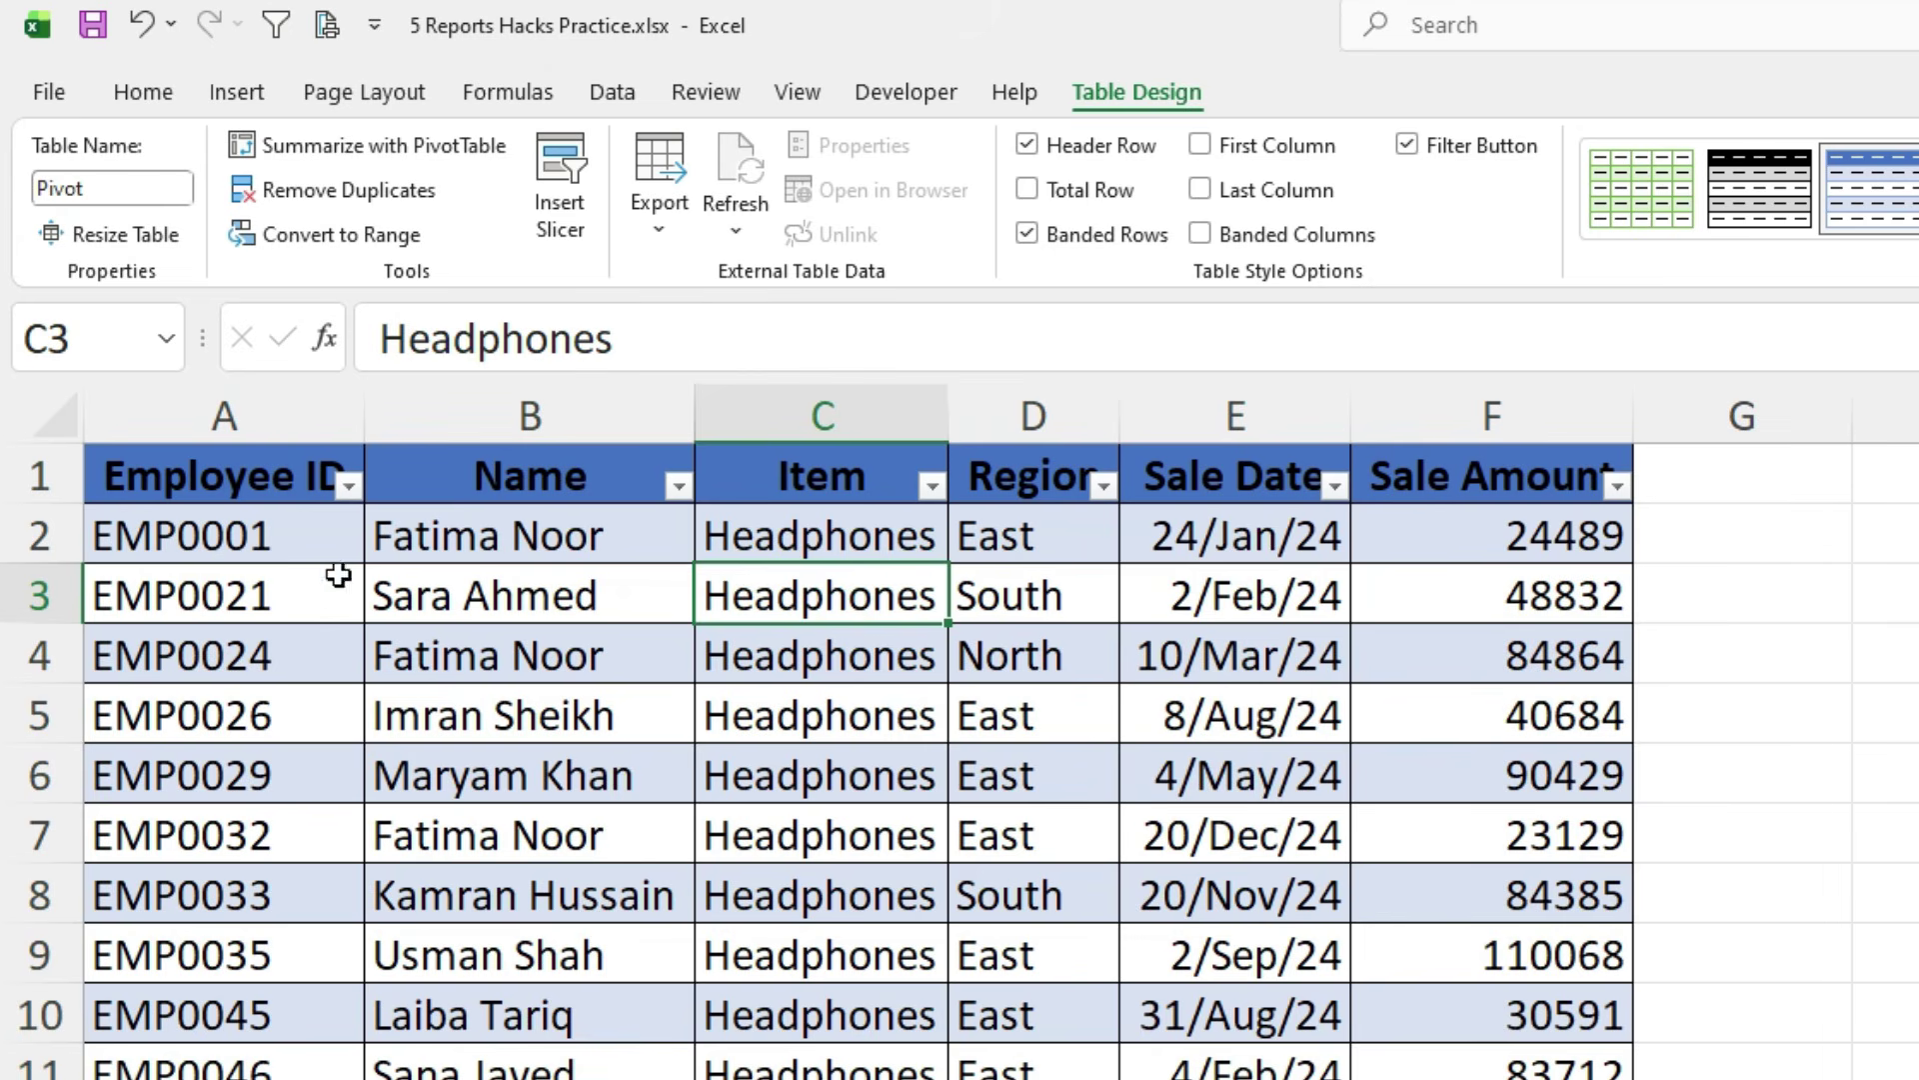
Insert a PivotTable based on the Pivot table, placed on the existing worksheet at cell H1.
{"action": "left_click", "coordinate": [779, 466]}
{"action": "left_click", "coordinate": [805, 476]}
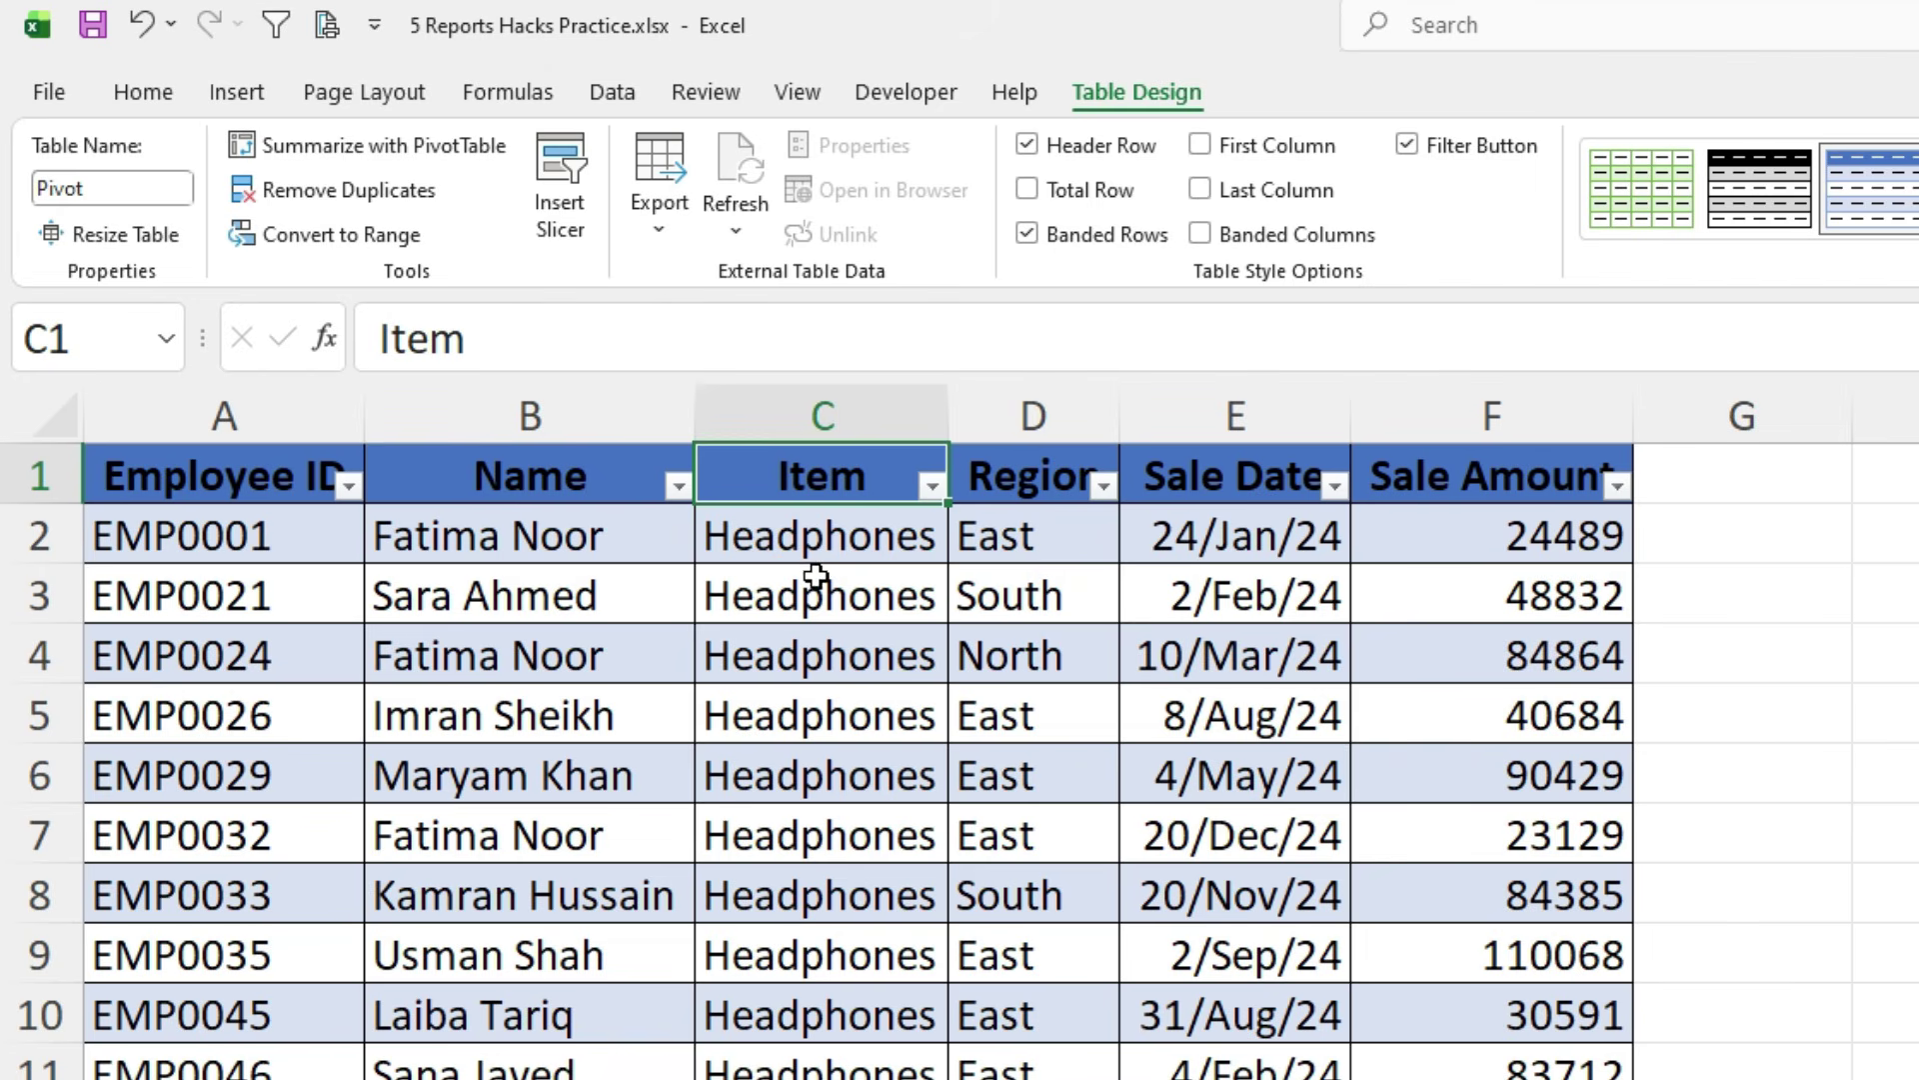
{"action": "left_click", "coordinate": [255, 100]}
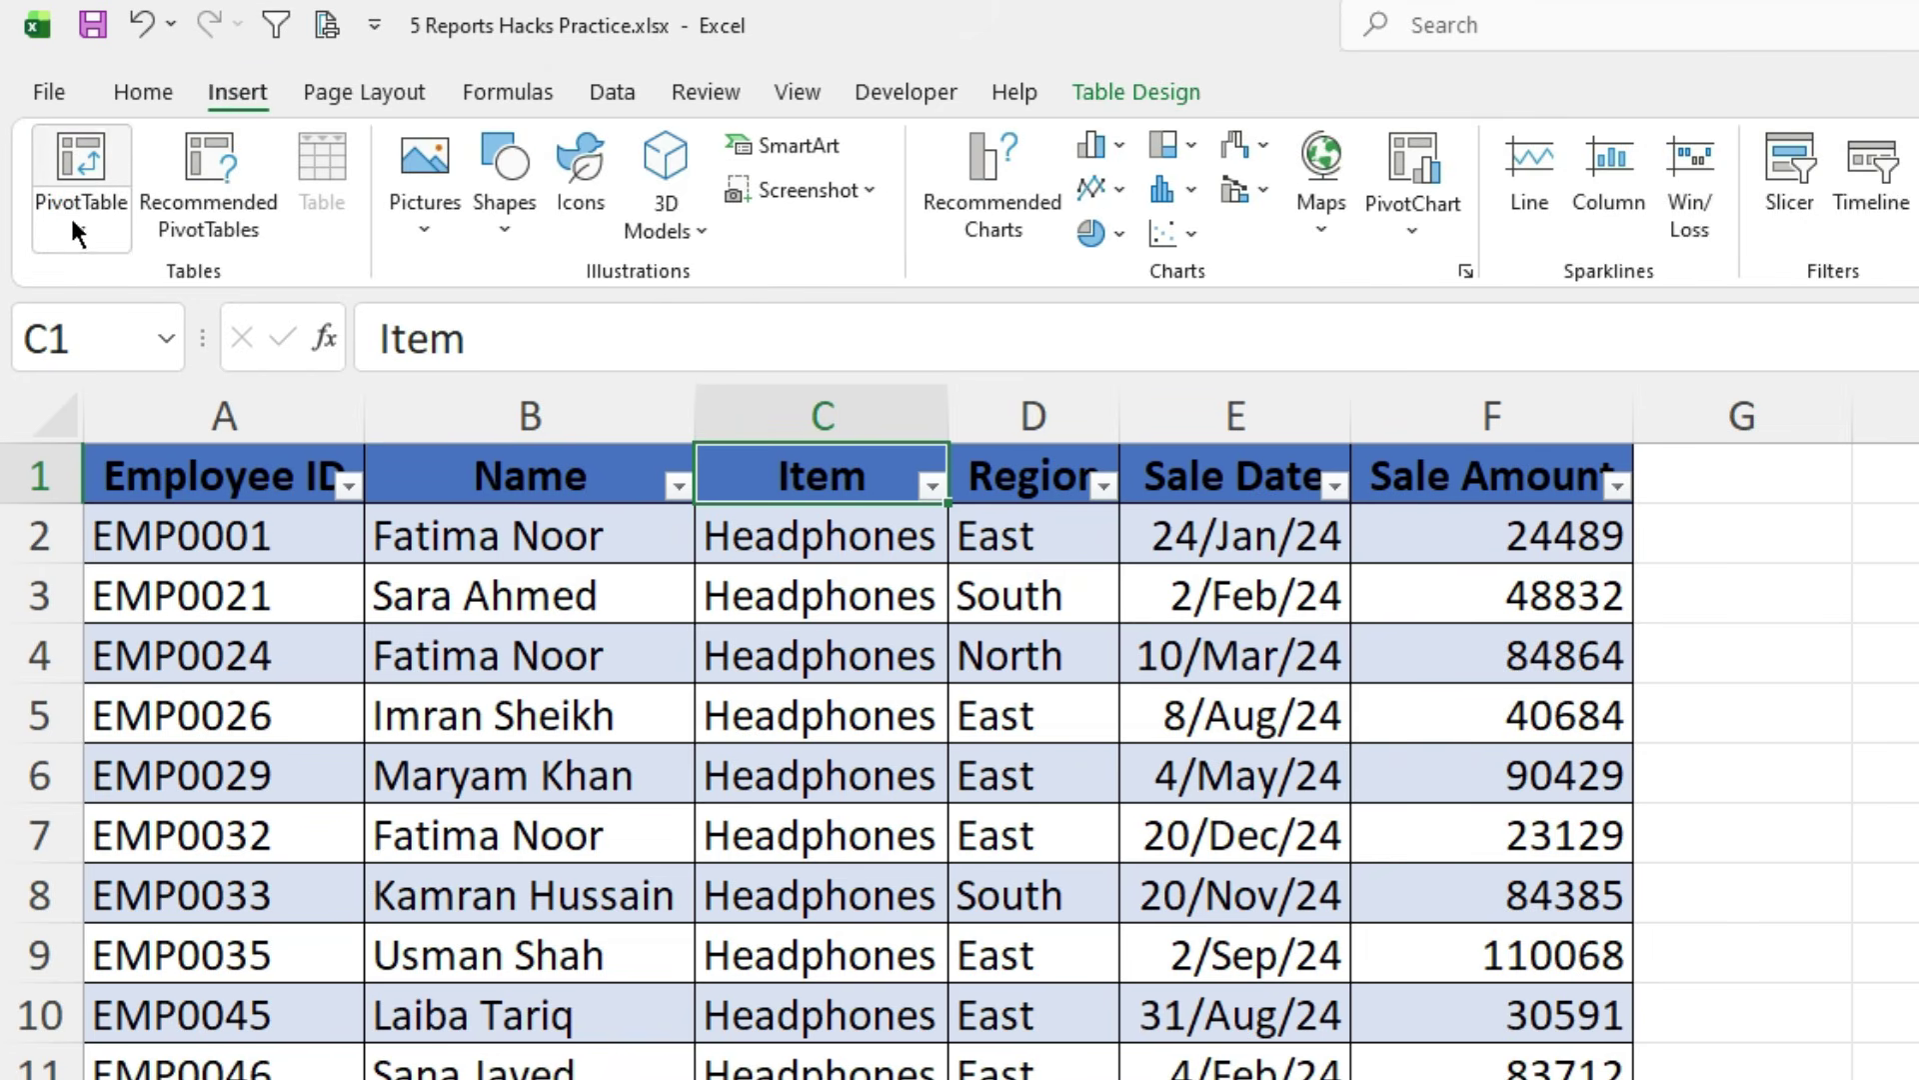
{"action": "left_click", "coordinate": [87, 153]}
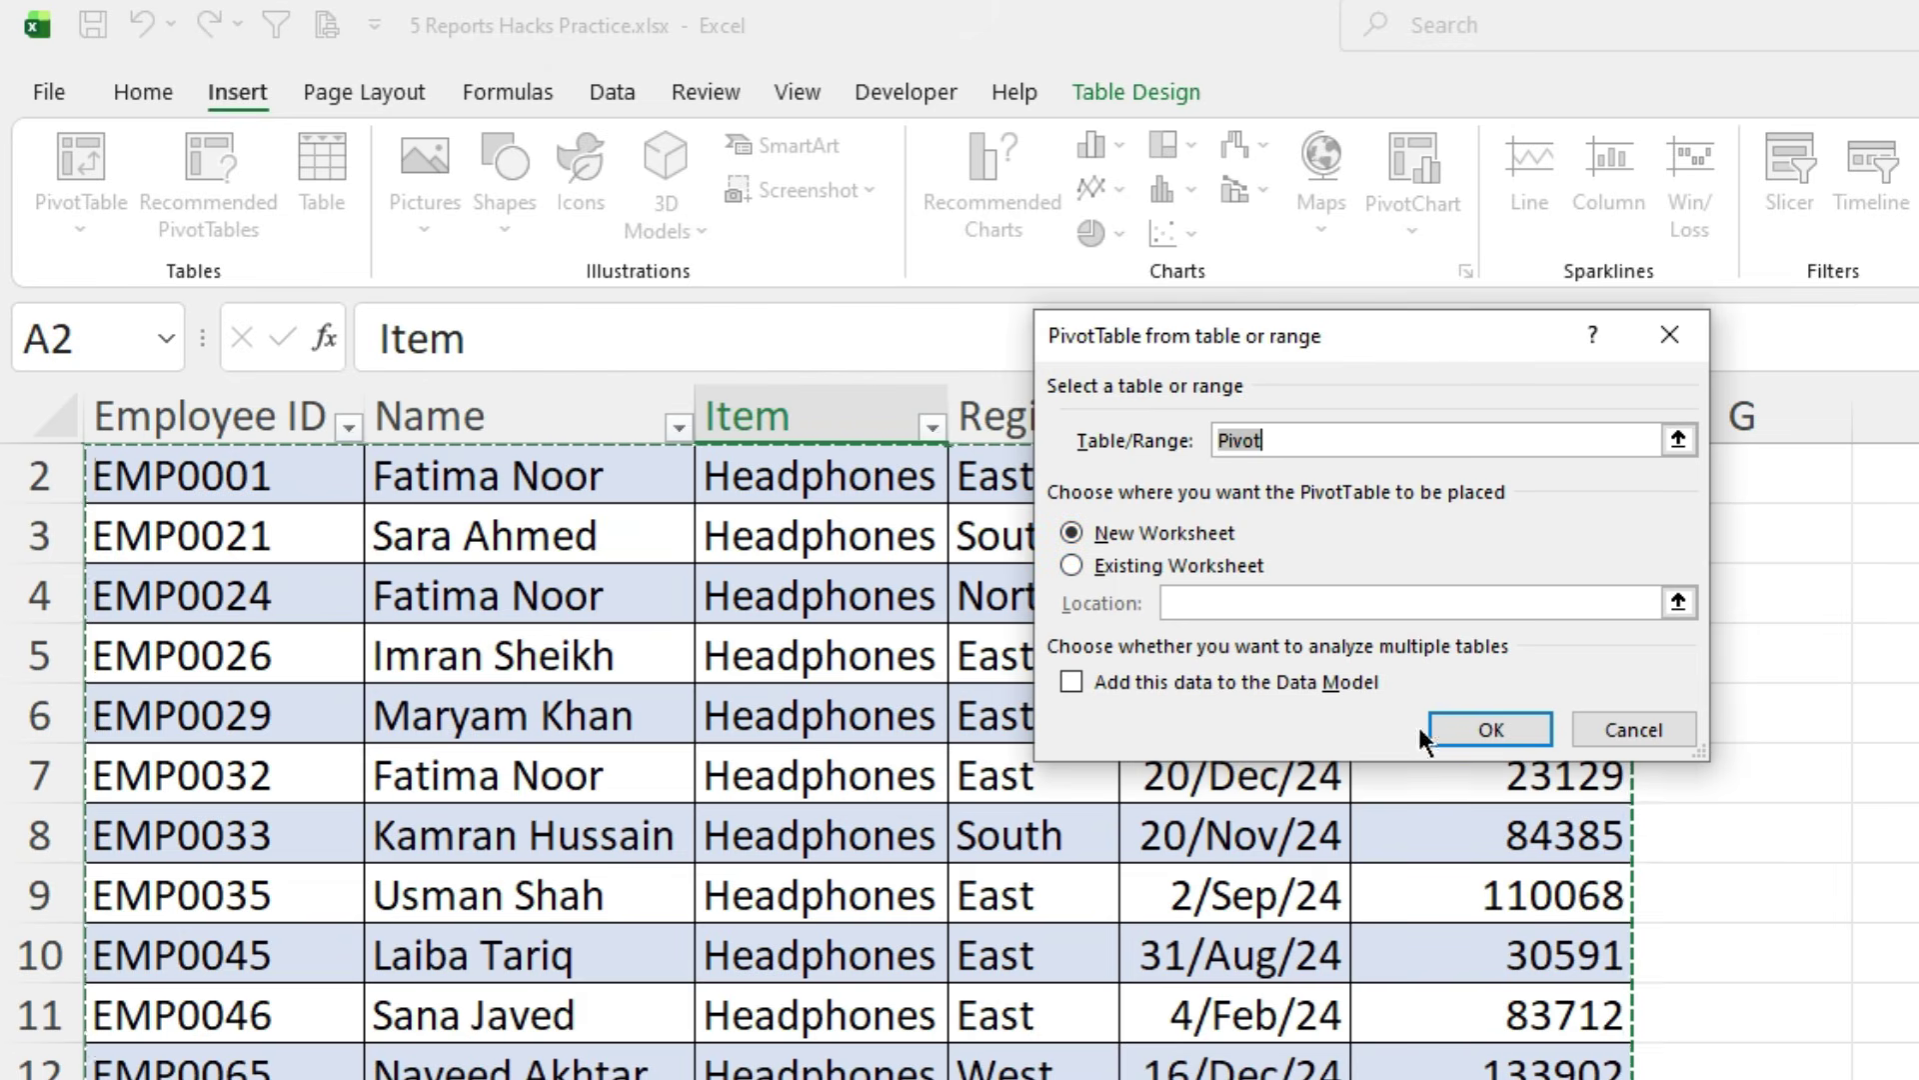
{"action": "left_click", "coordinate": [1075, 564]}
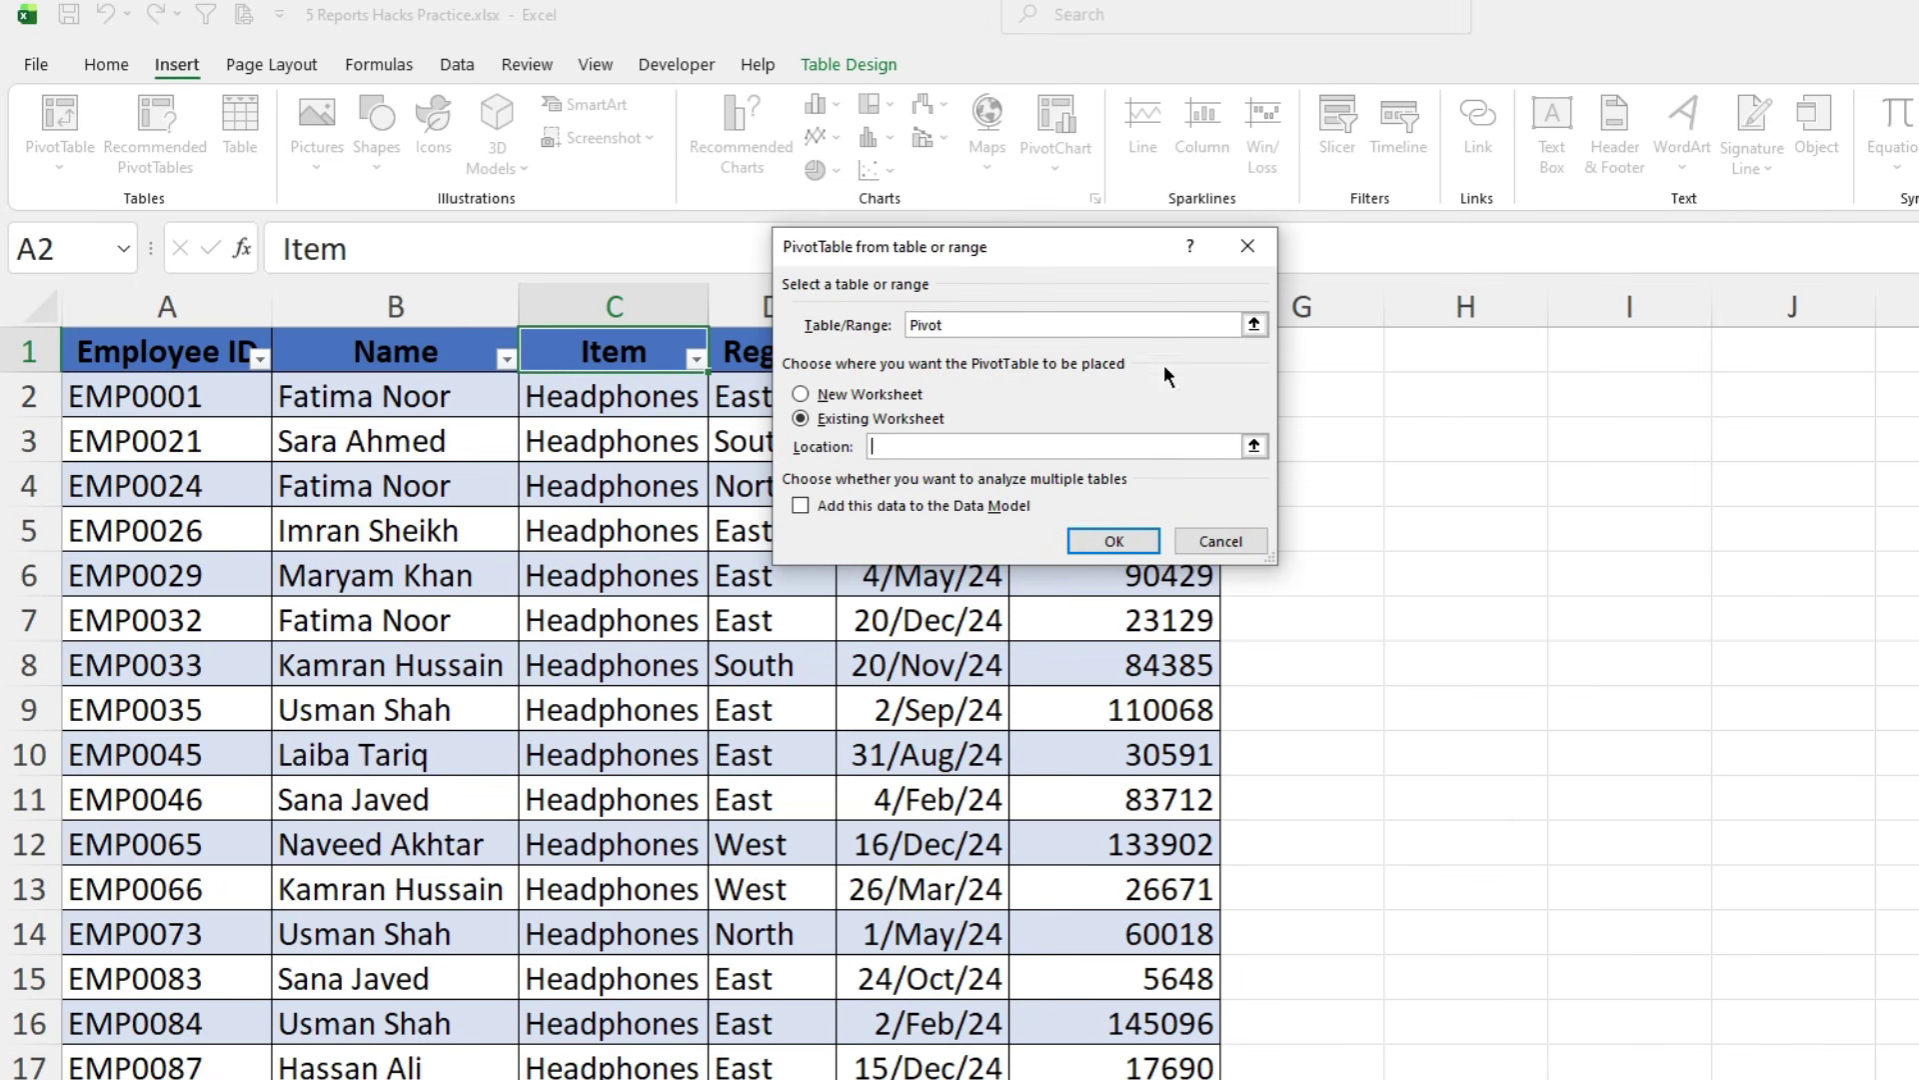
{"action": "left_click_drag", "start_coordinate": [1116, 251], "coordinate": [733, 251]}
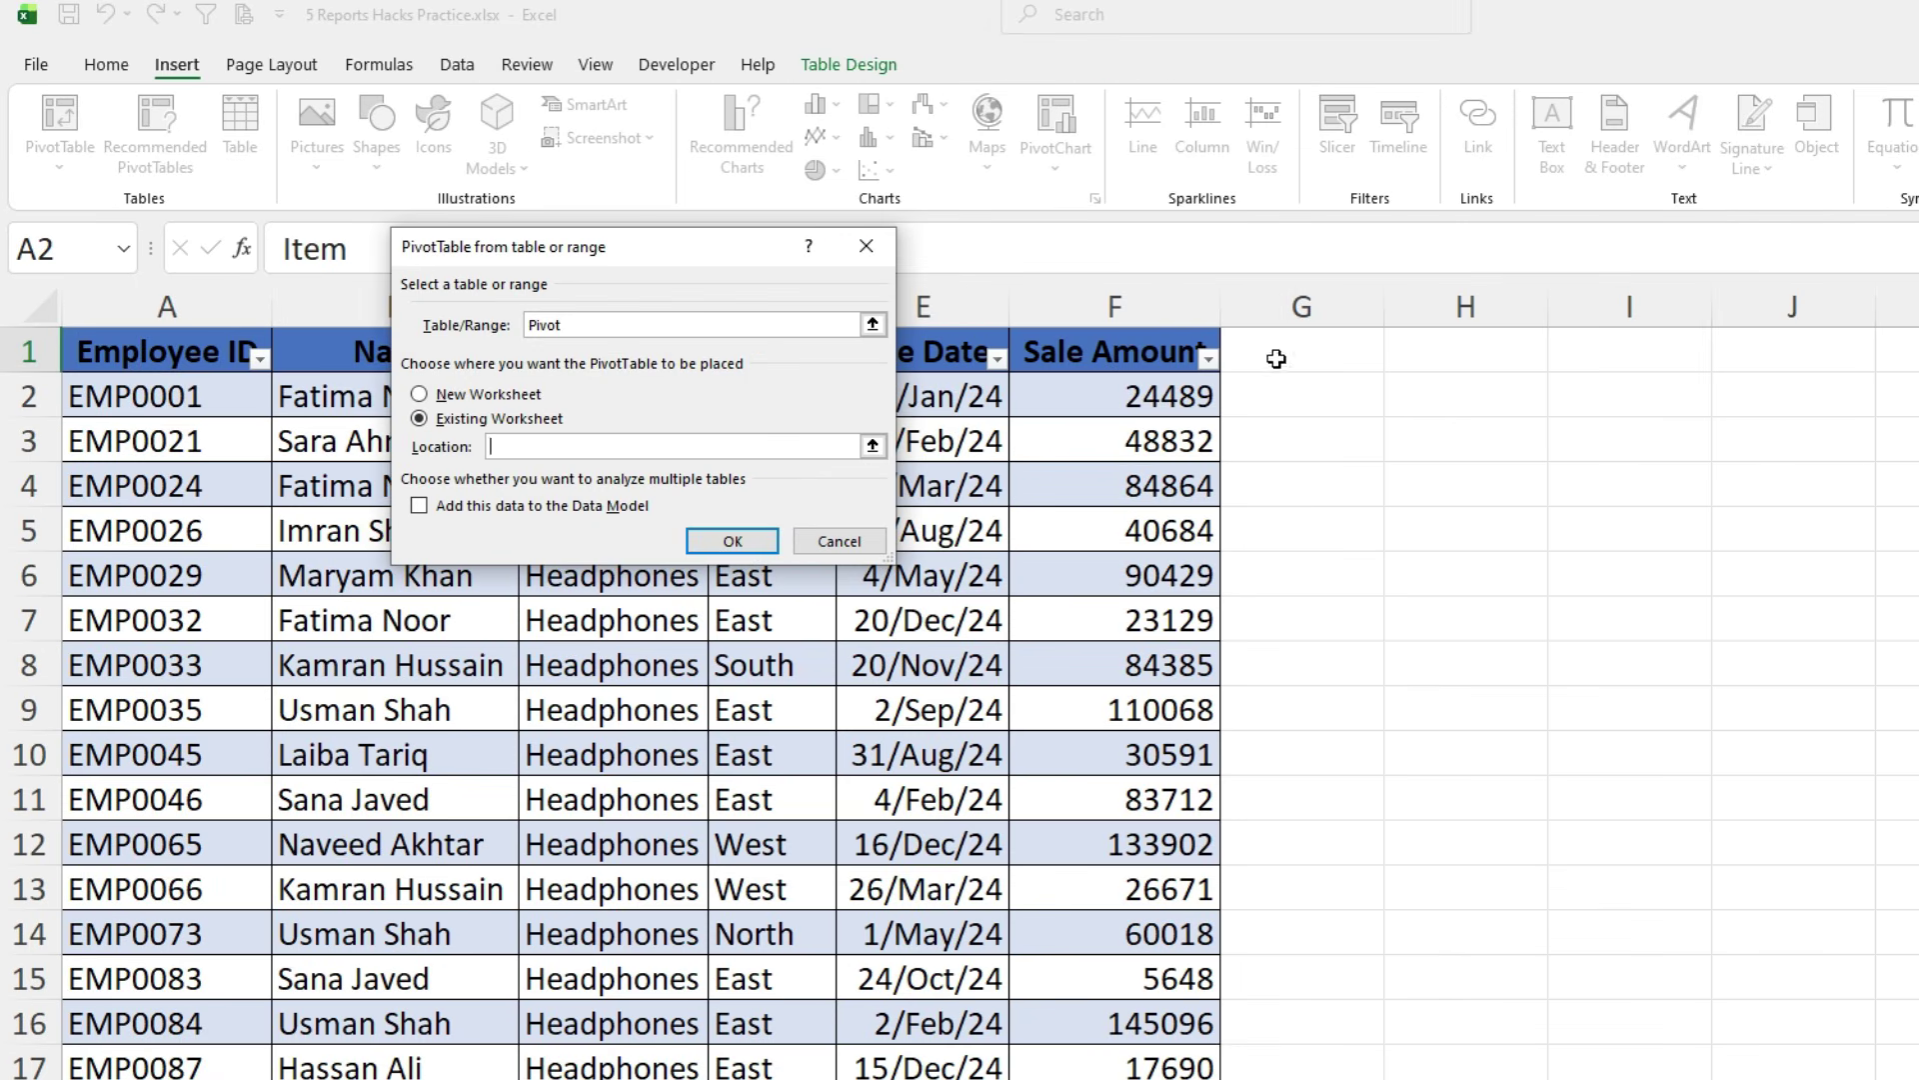
{"action": "left_click", "coordinate": [1435, 348]}
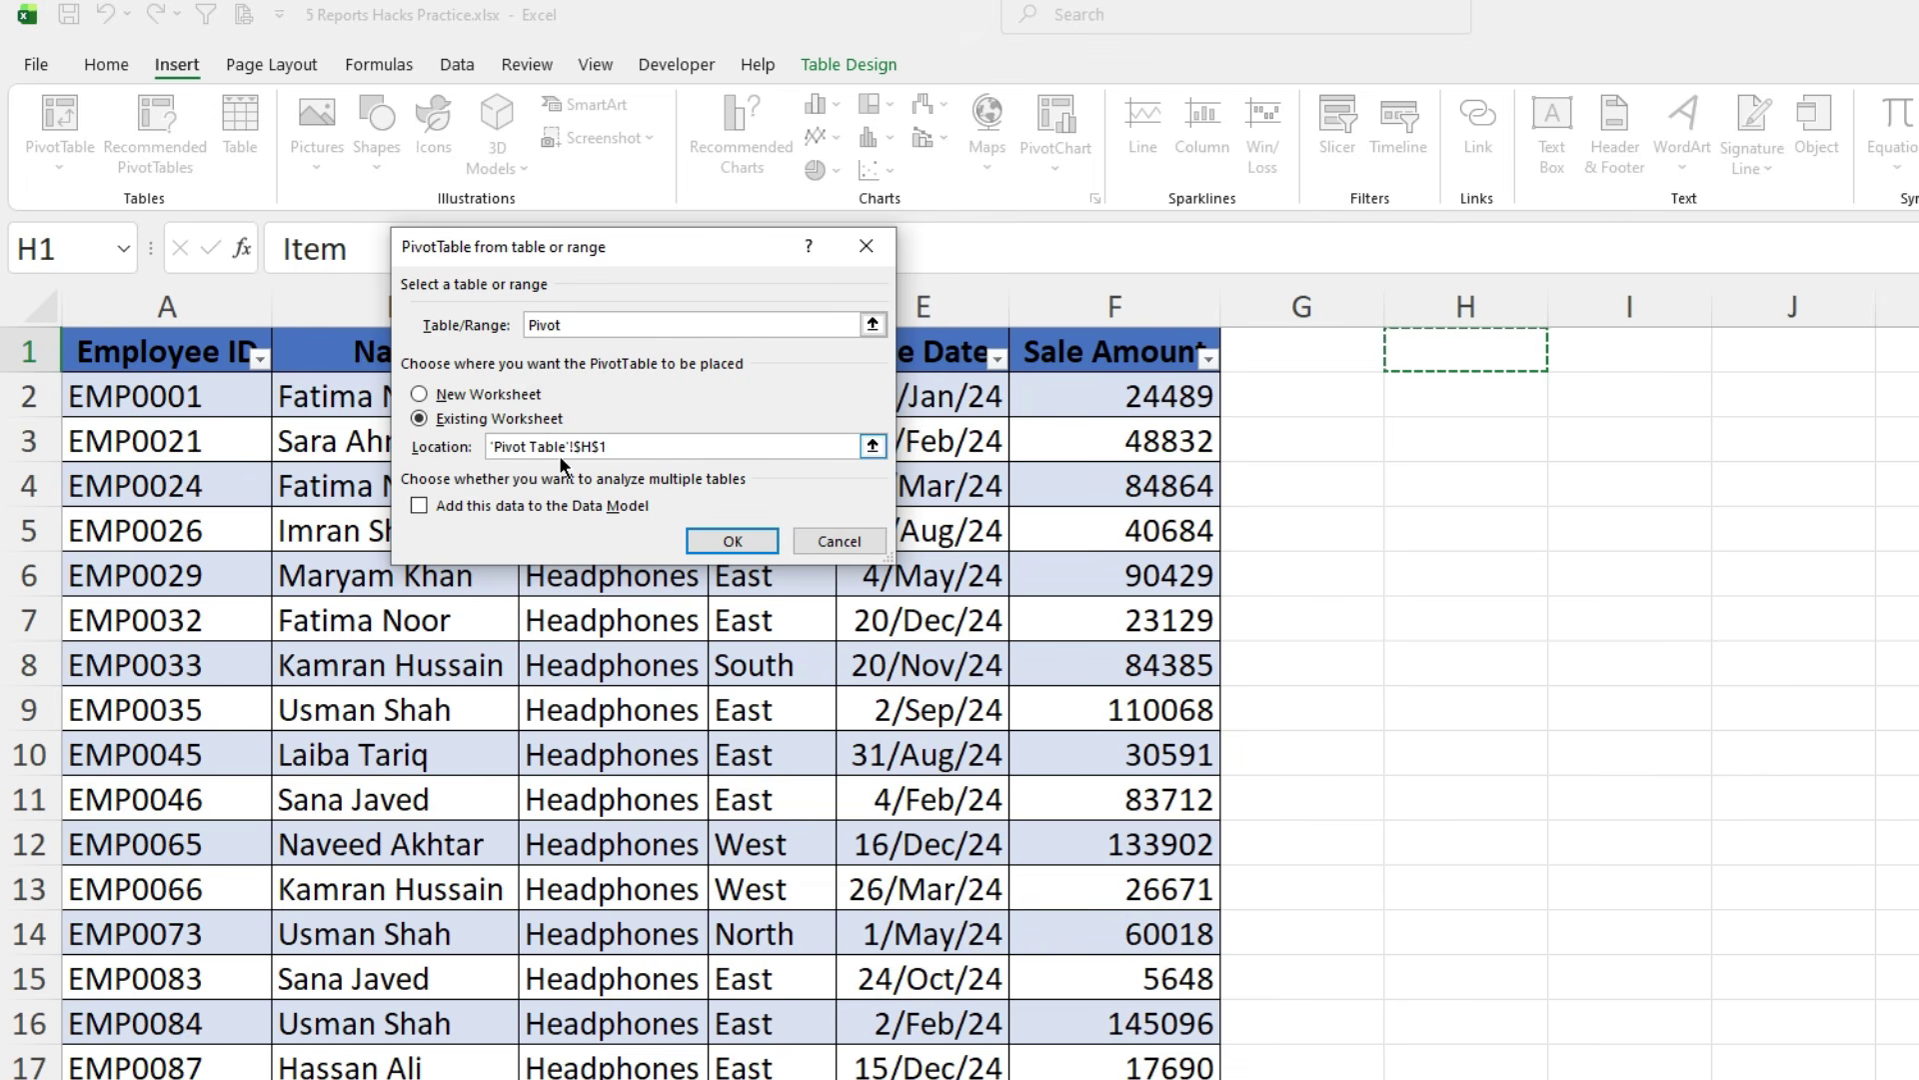
{"action": "left_click", "coordinate": [756, 543]}
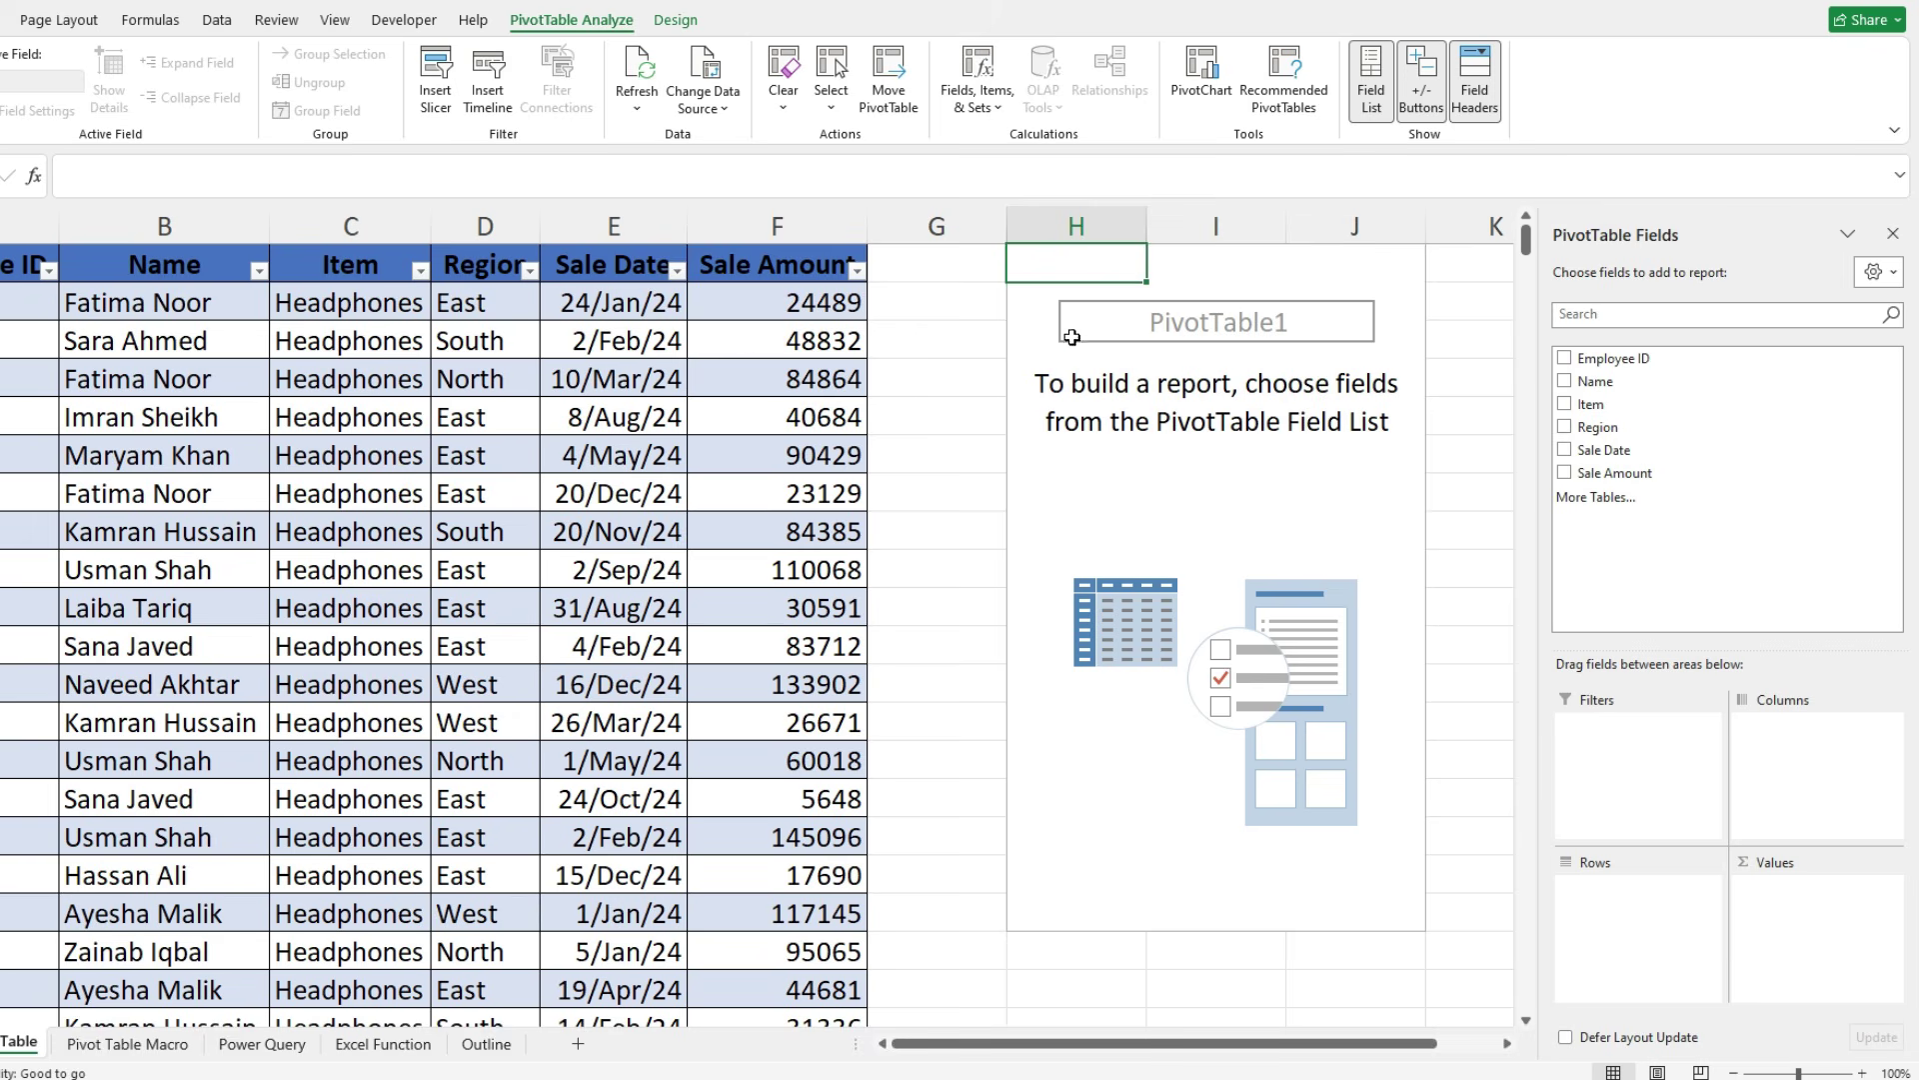
Put Item in the PivotTable's rows and Sale Amount in its values, with the value field settings summarizing by Sum.
{"action": "left_click", "coordinate": [1564, 404]}
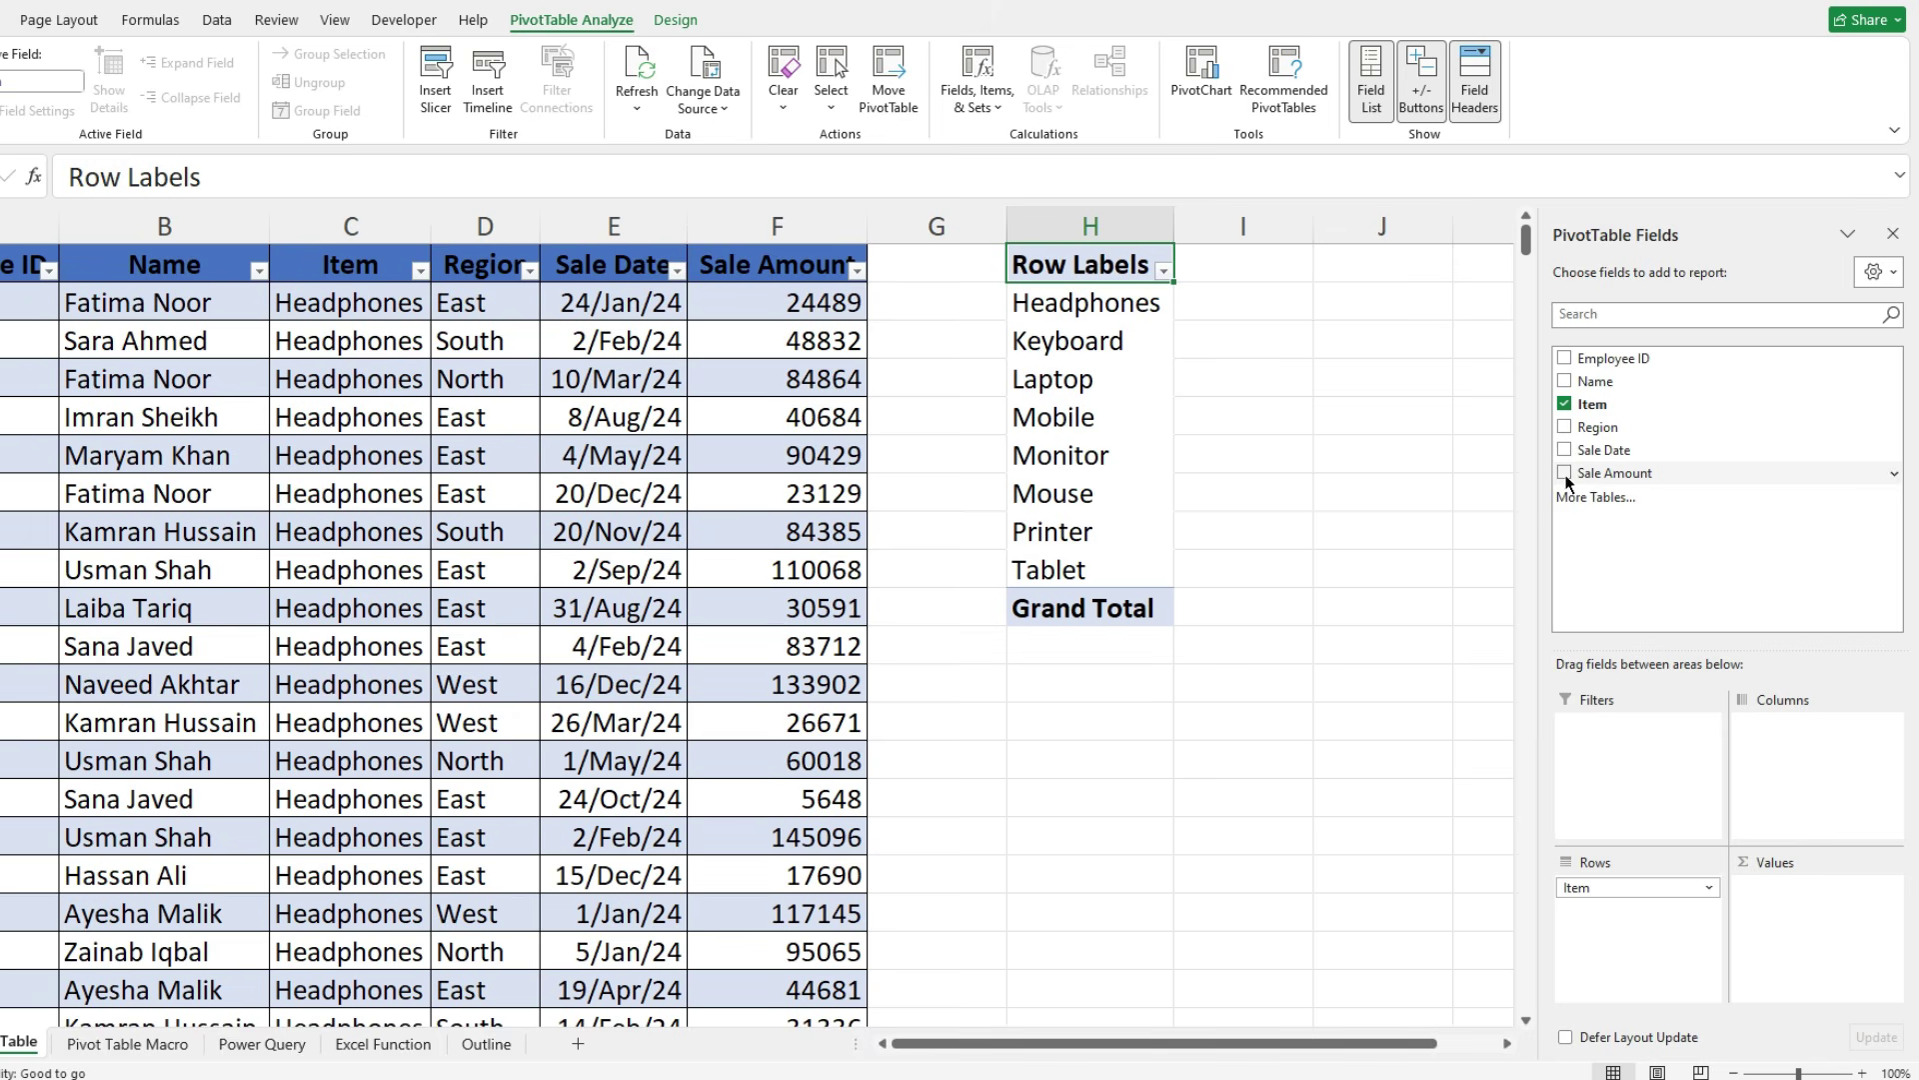
{"action": "left_click_drag", "start_coordinate": [1566, 477], "coordinate": [1807, 936]}
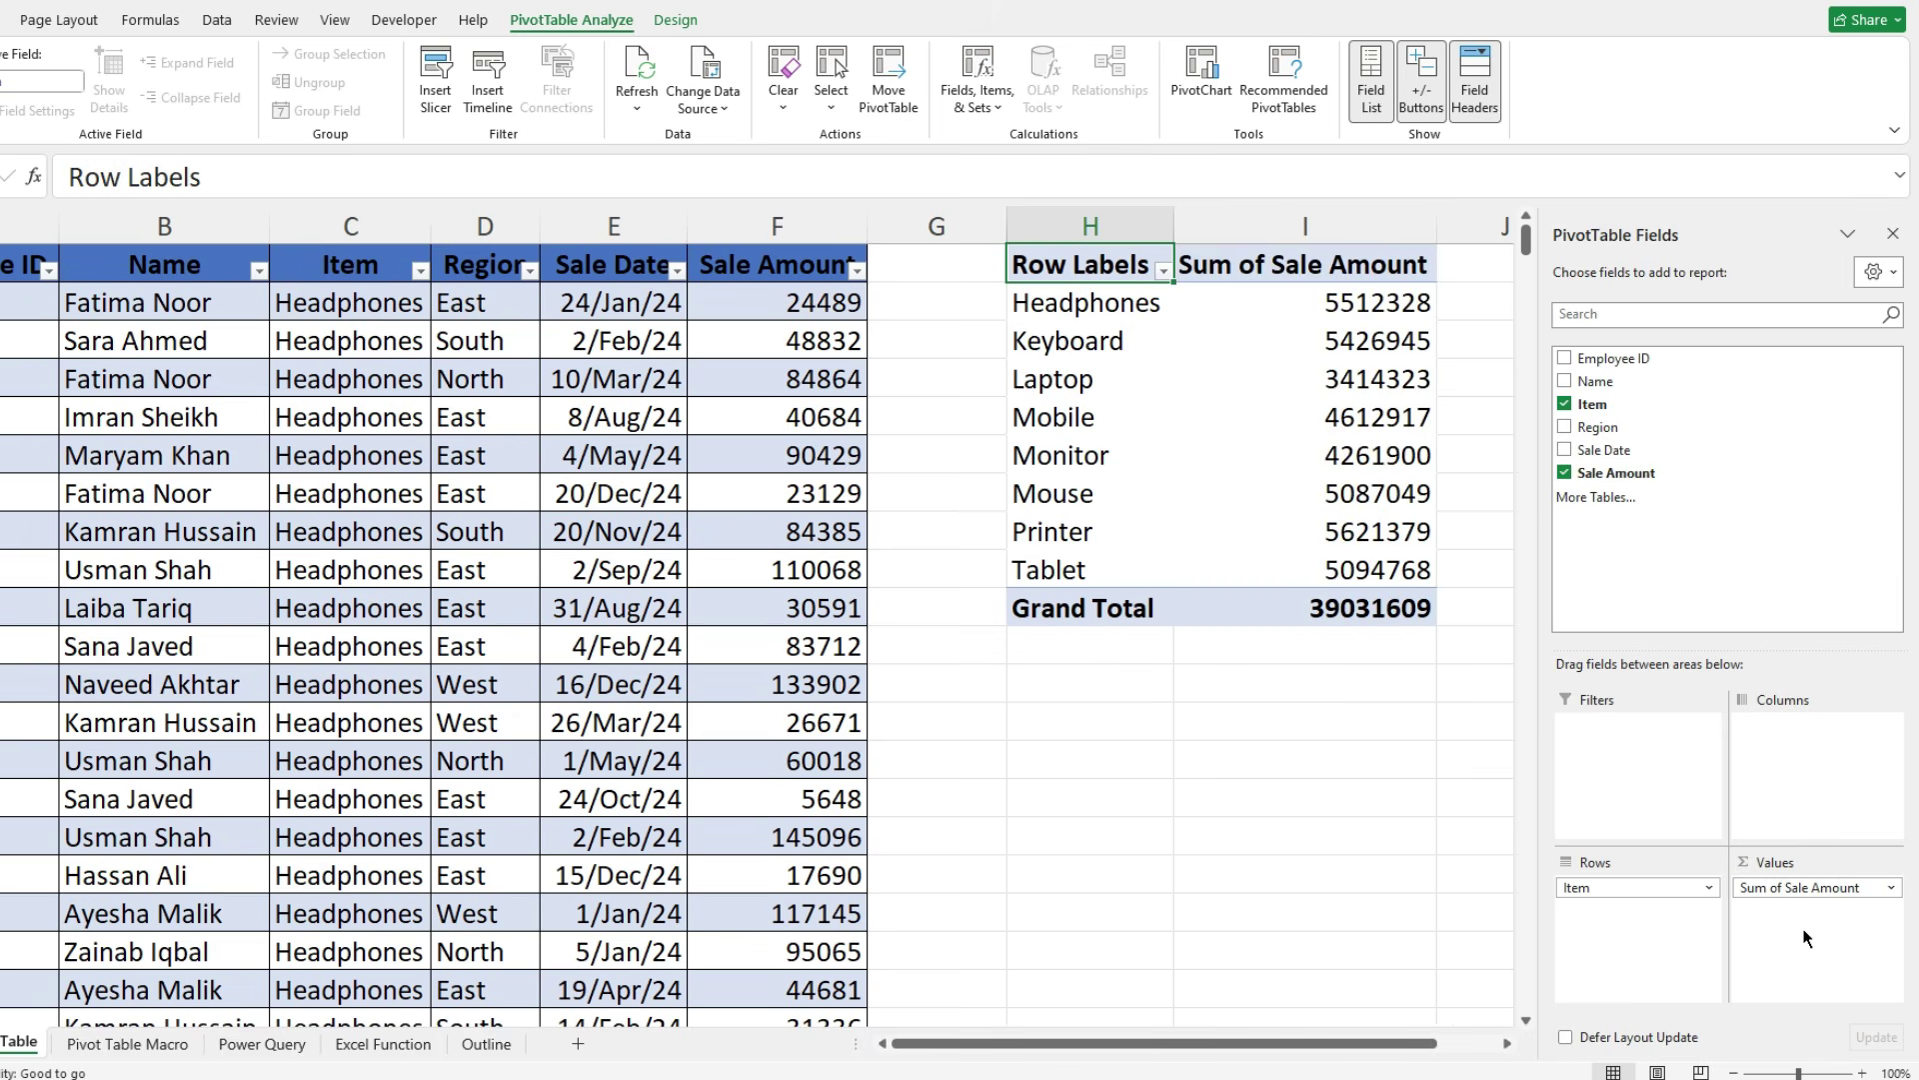
{"action": "right_click", "coordinate": [1350, 308]}
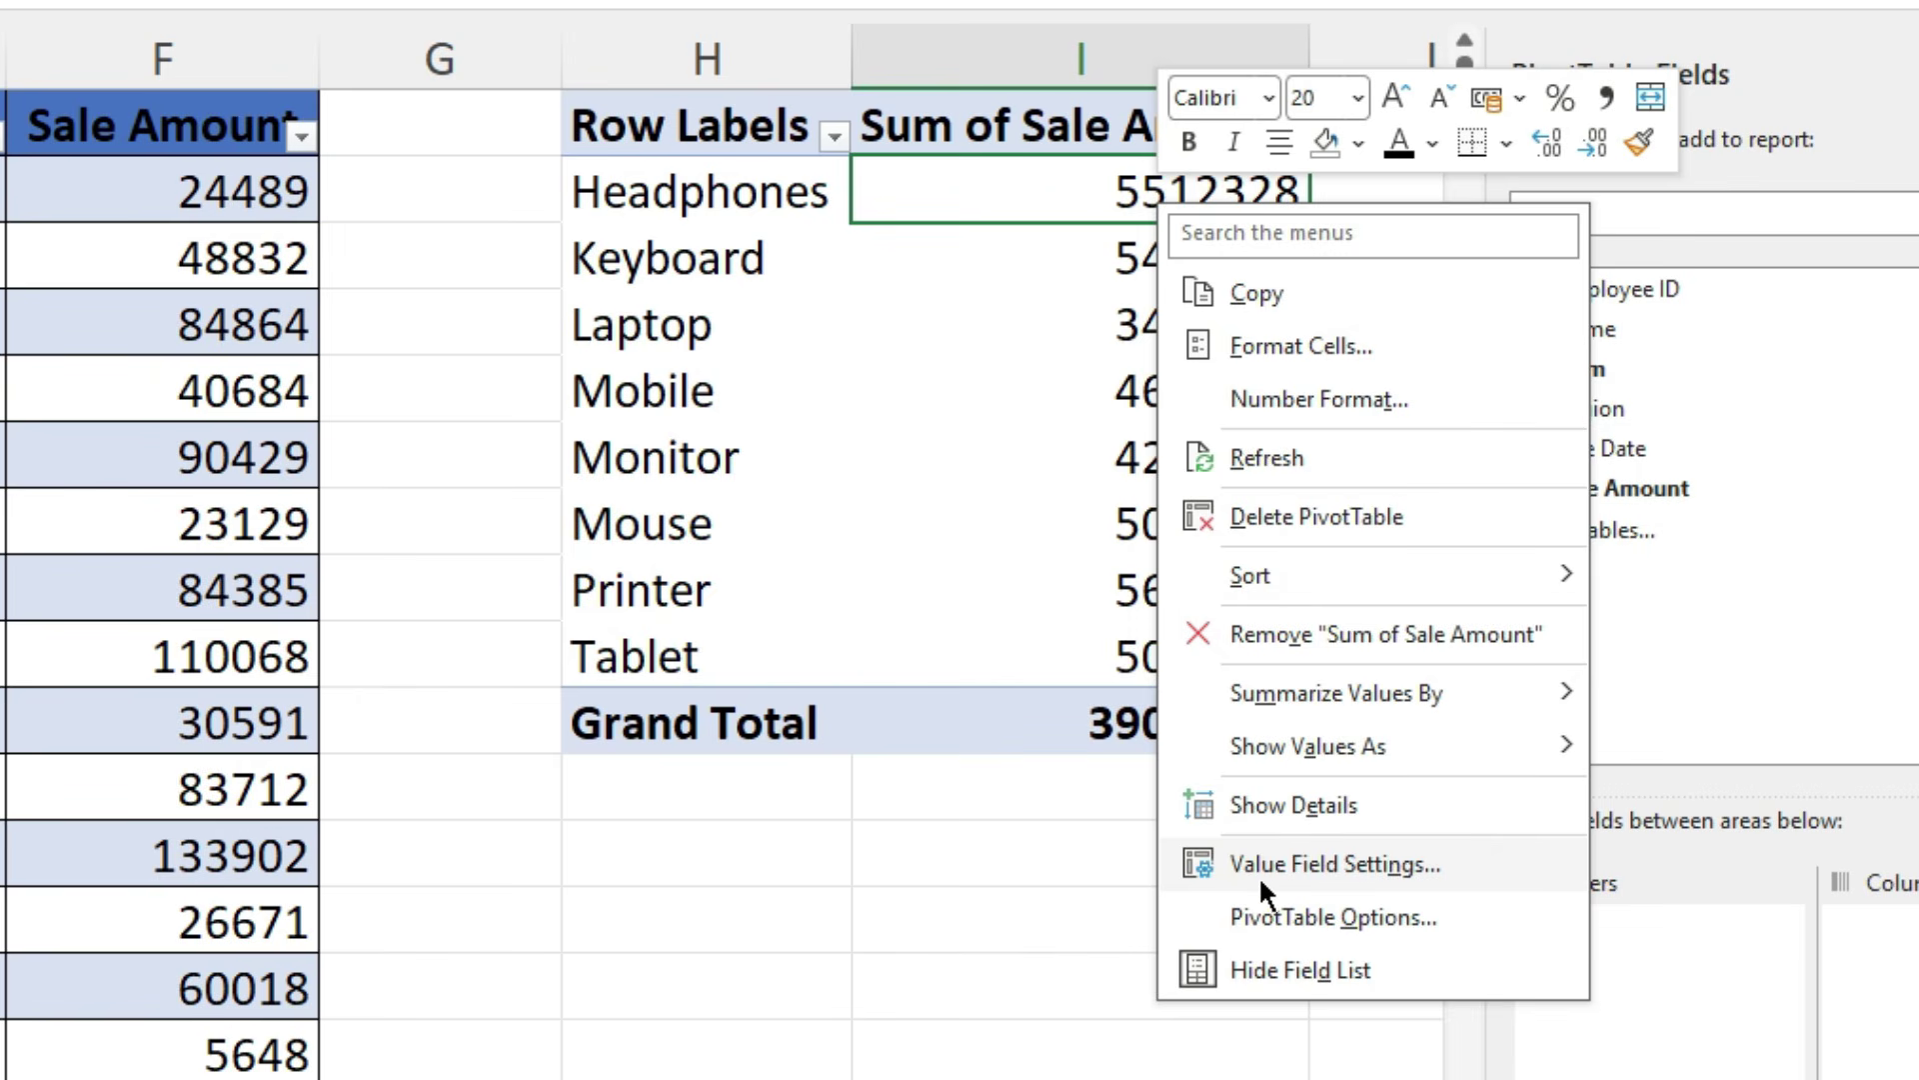
{"action": "left_click", "coordinate": [1364, 872]}
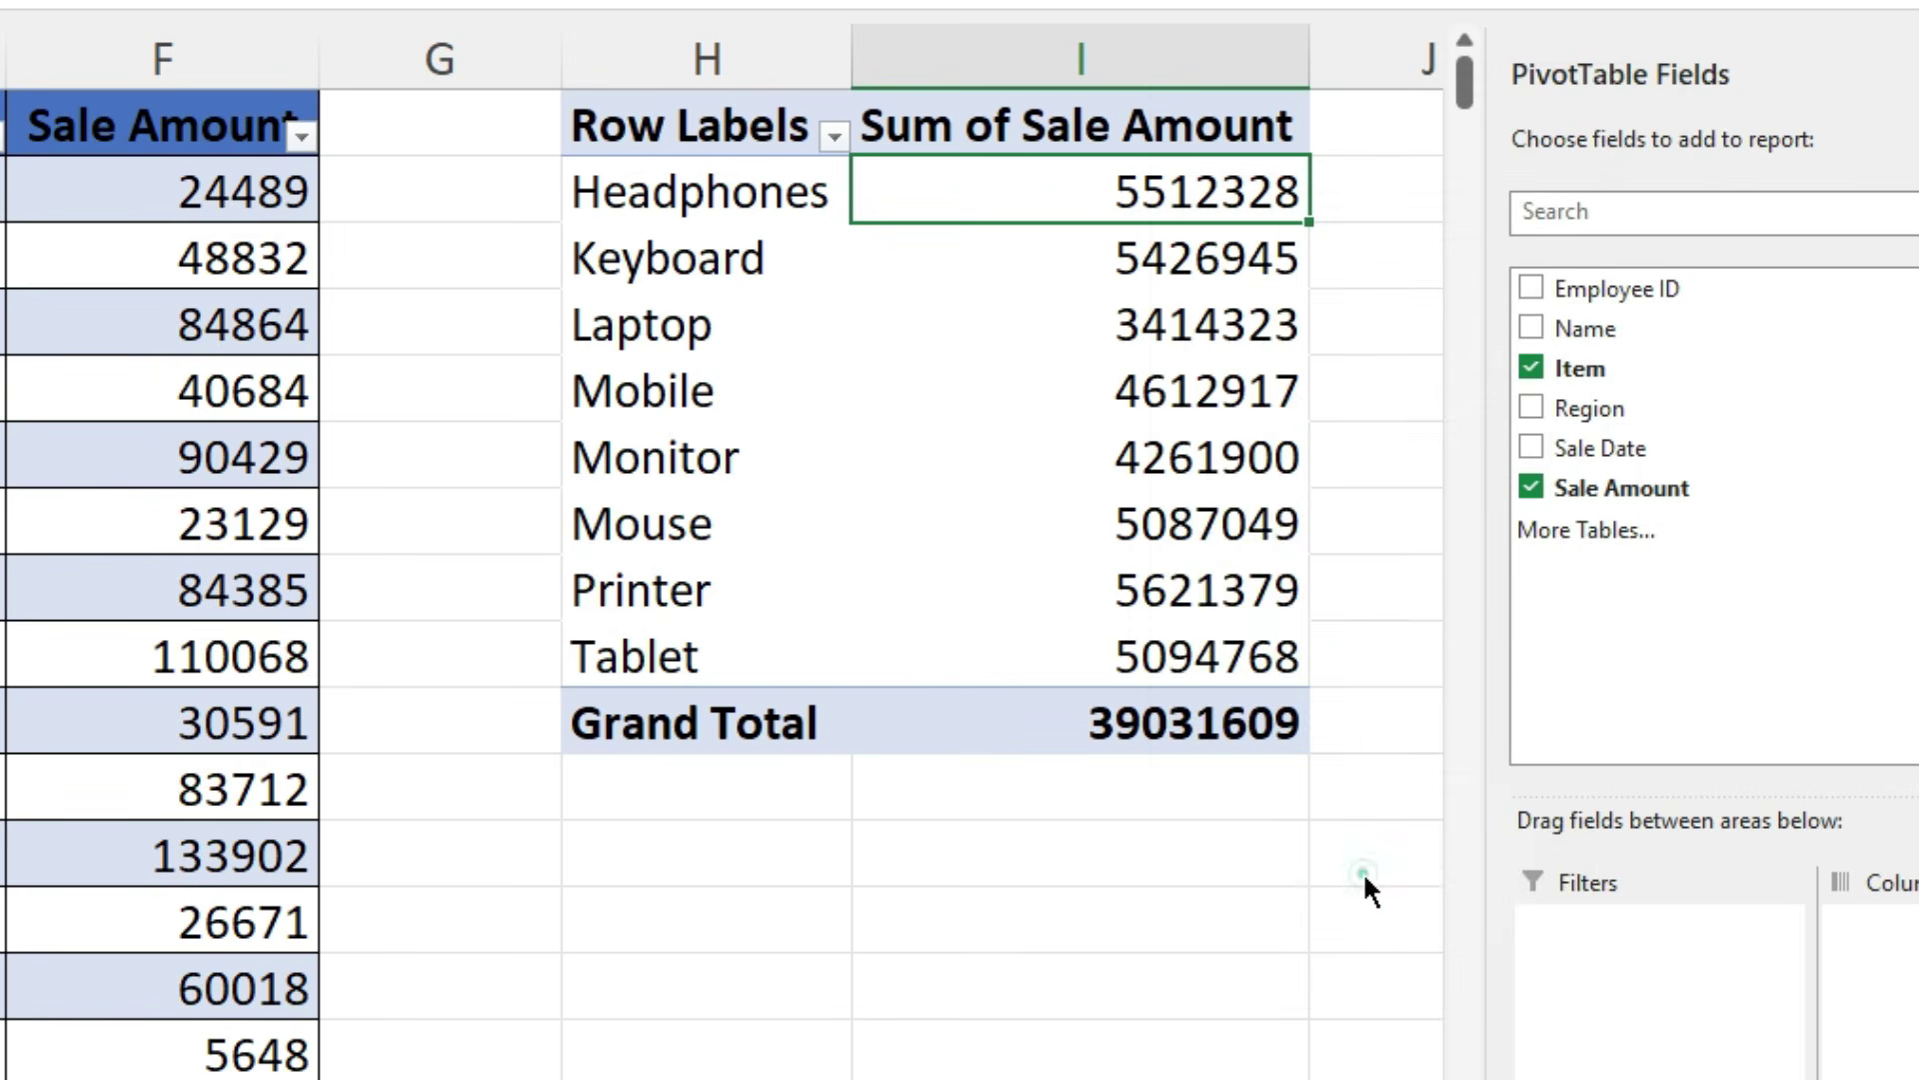
{"action": "left_click_drag", "start_coordinate": [1294, 579], "coordinate": [471, 264]}
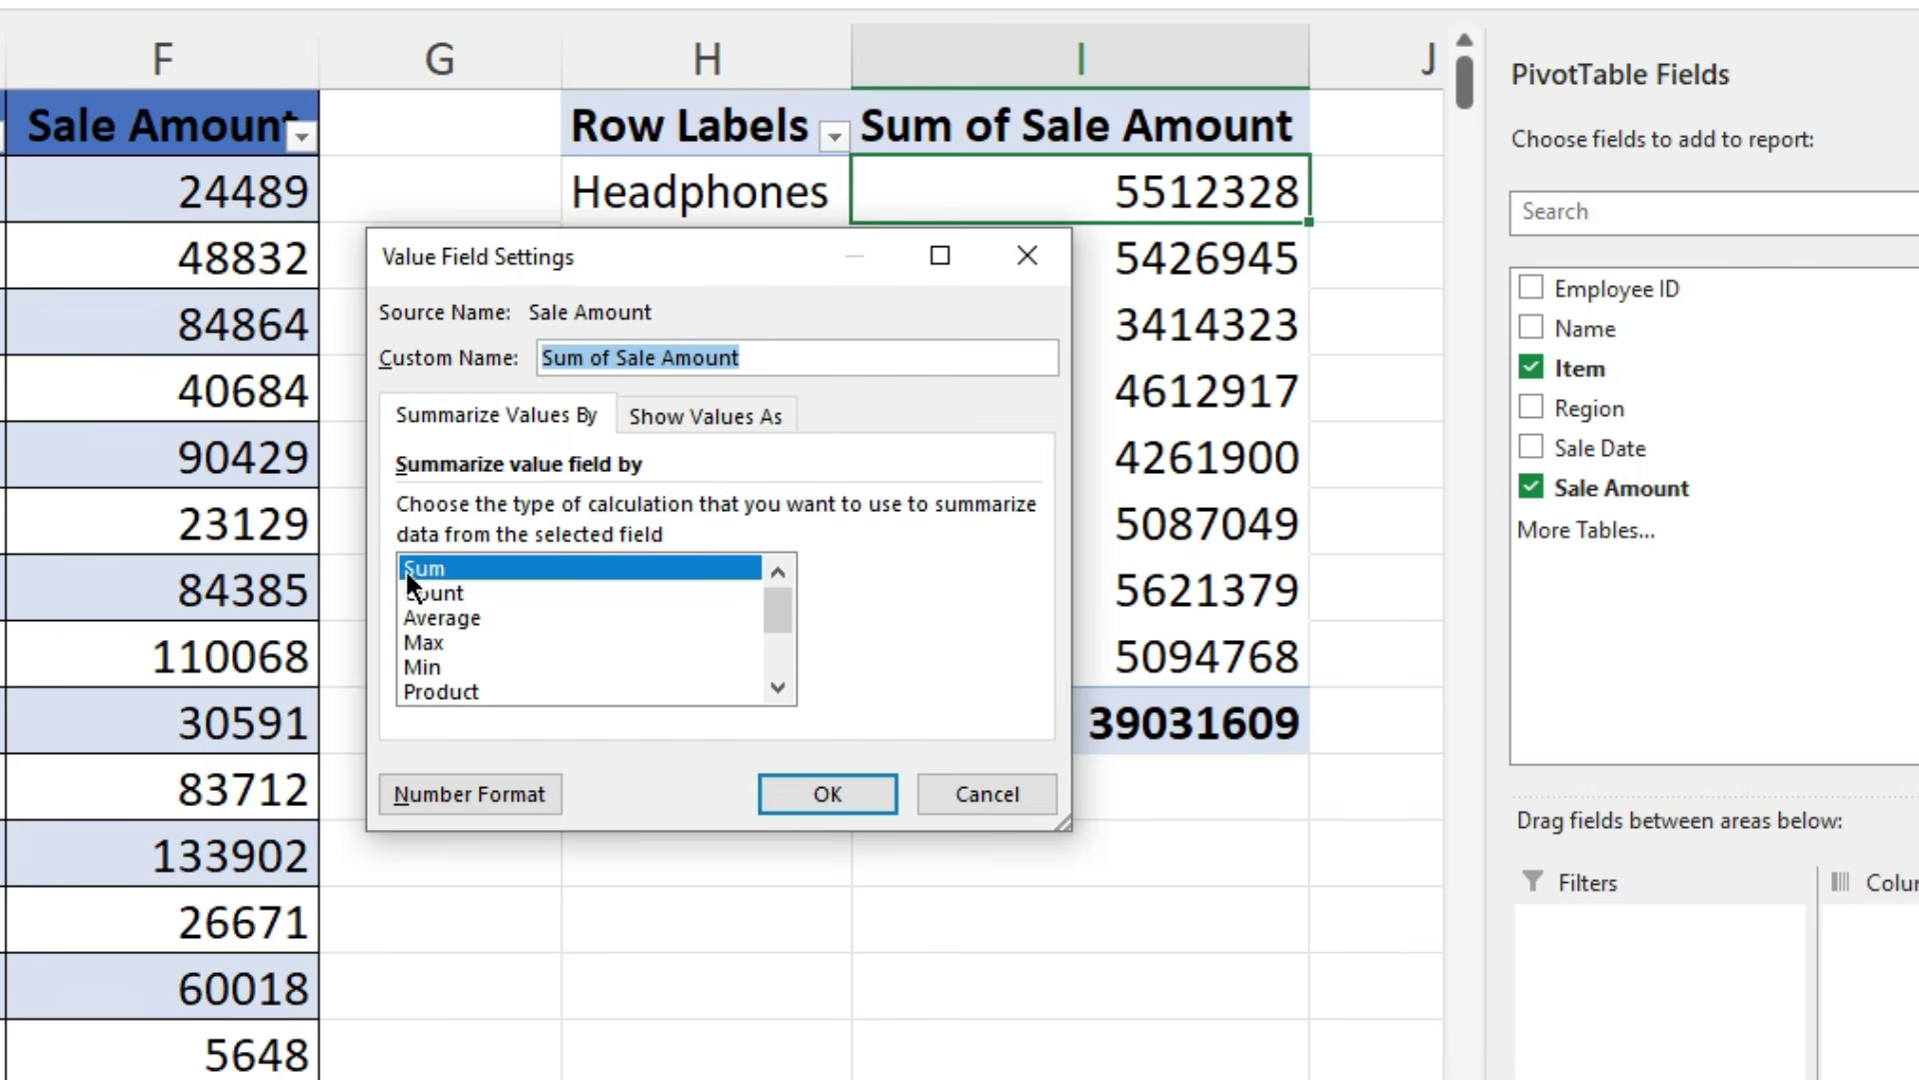
{"action": "left_click_drag", "start_coordinate": [750, 254], "coordinate": [445, 119]}
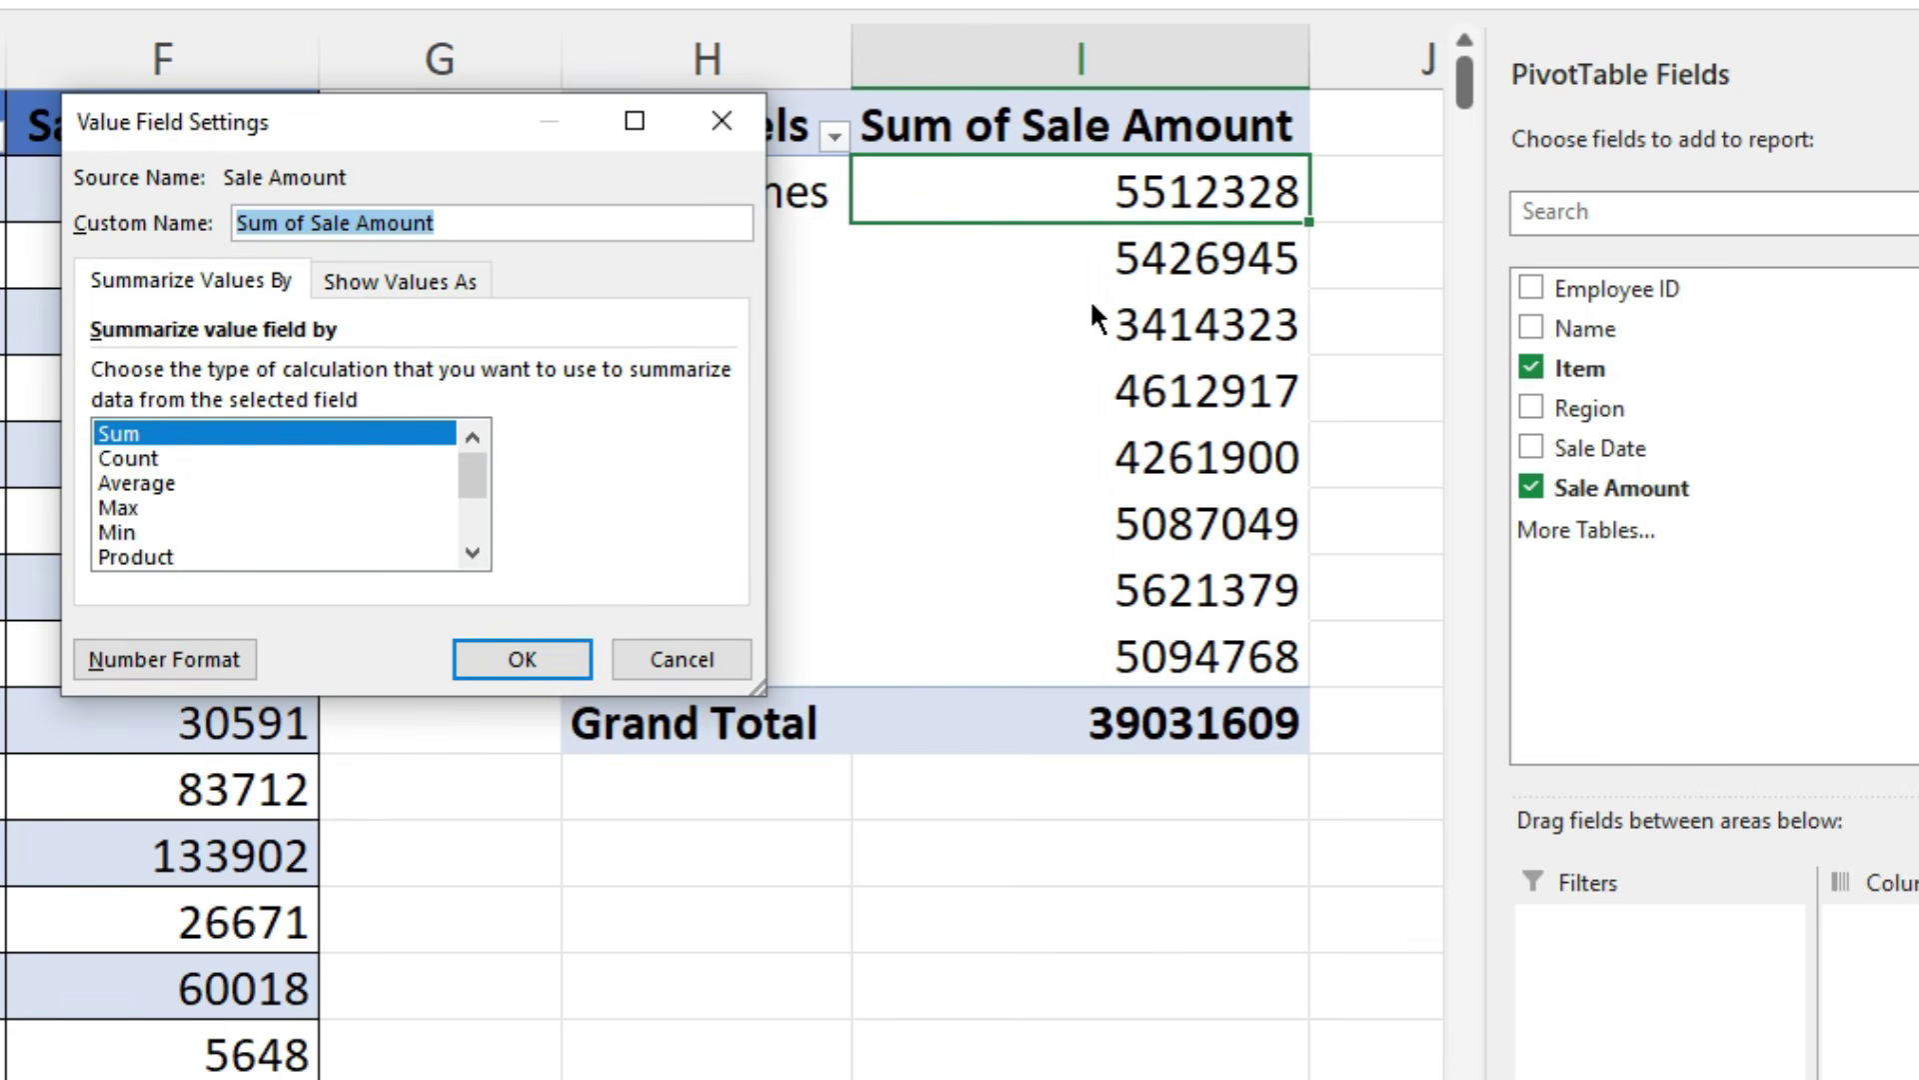
{"action": "left_click", "coordinate": [496, 664]}
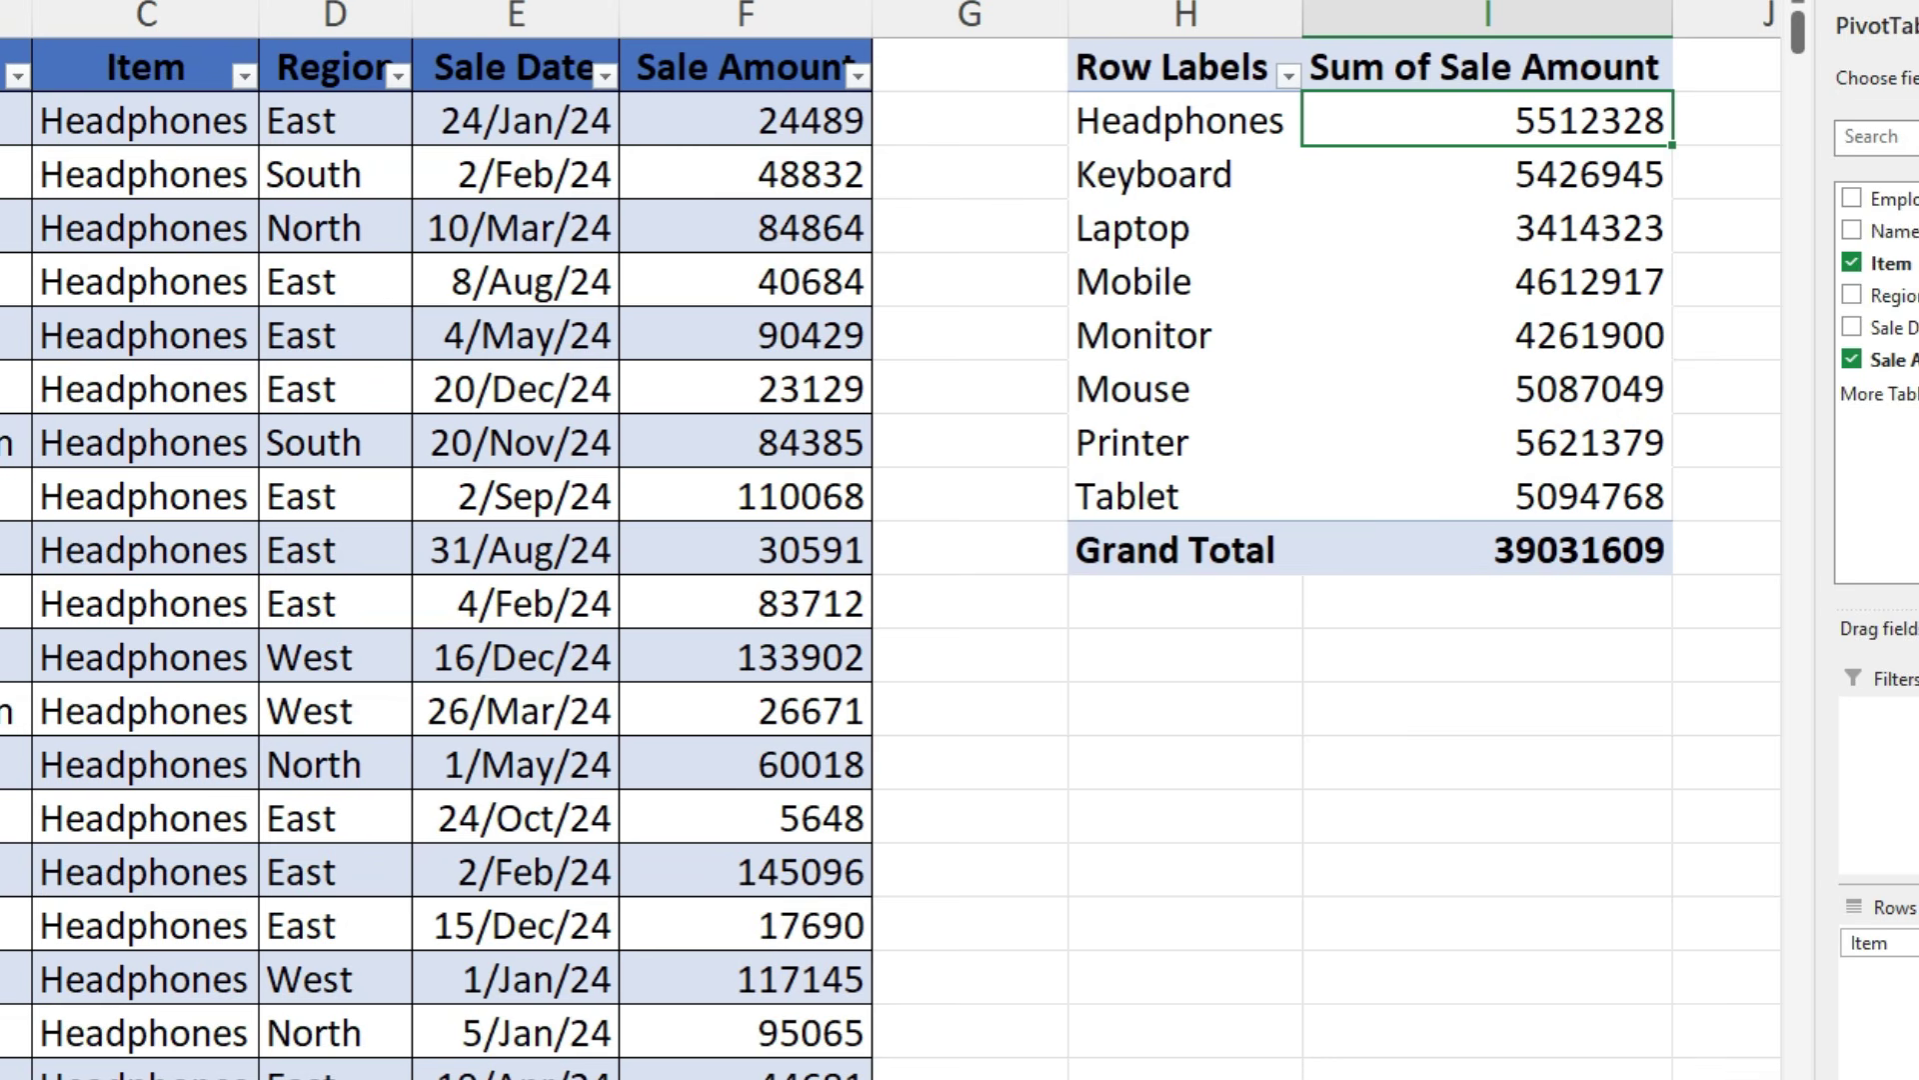
Duplicate the last sales record into row 502 of the Pivot Table sheet's table and set the new row's Item to Glass.
{"action": "left_click", "coordinate": [2, 755]}
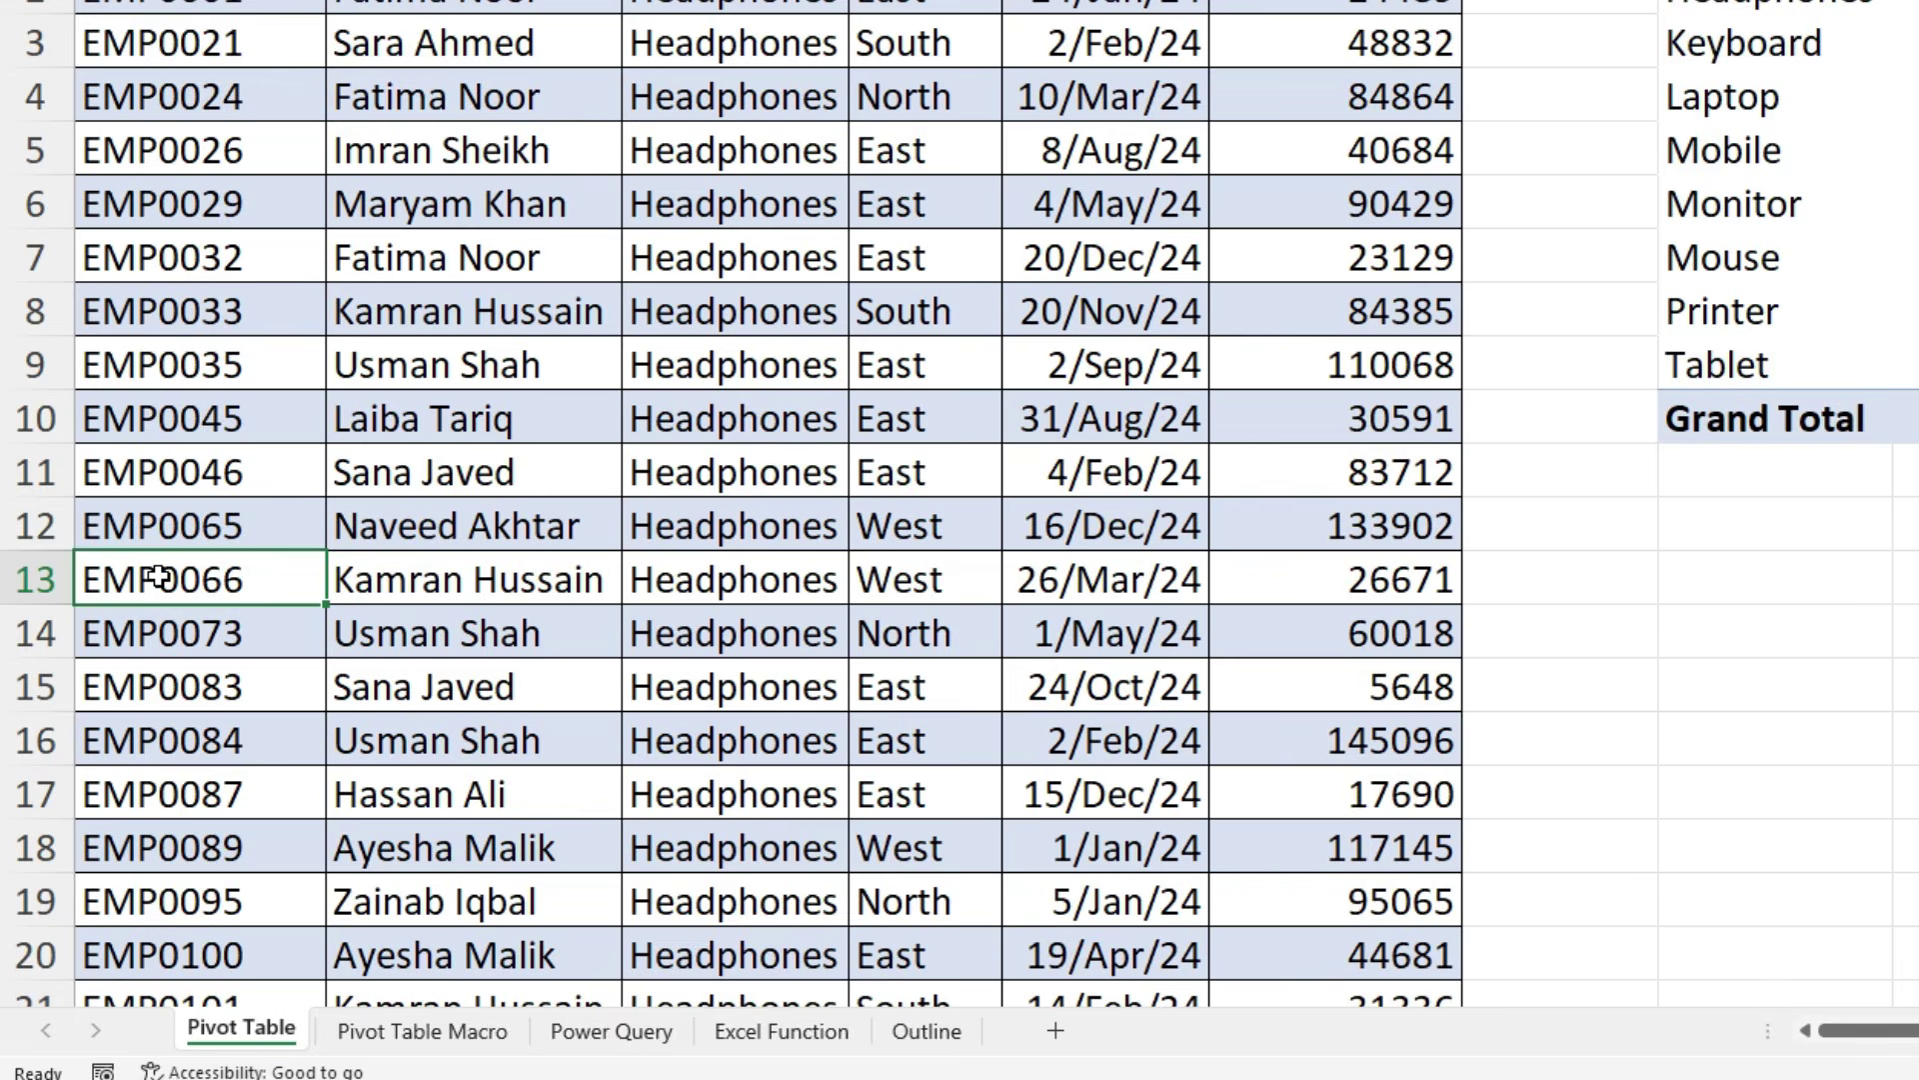
{"action": "scroll", "coordinate": [150, 570], "scroll_direction": "down", "scroll_amount": 2}
{"action": "key", "text": "ctrl+Down"}
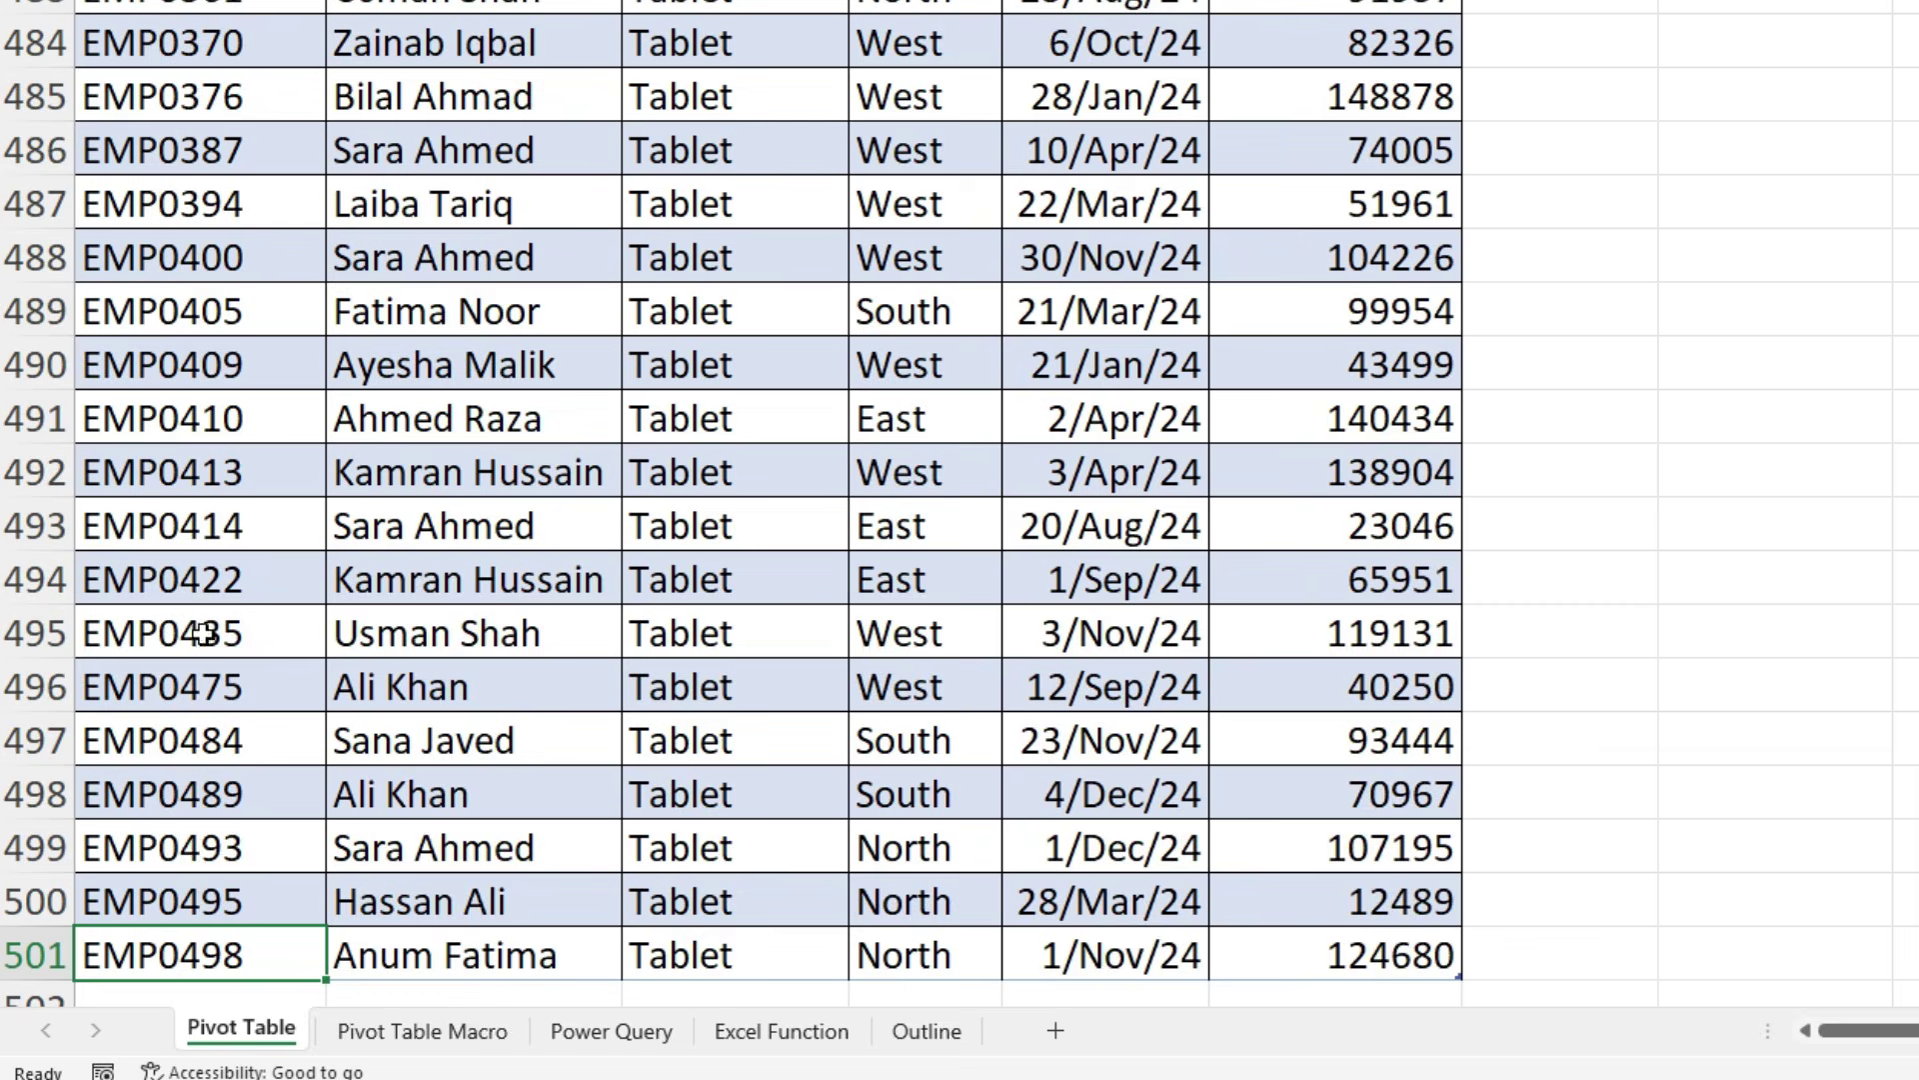
{"action": "scroll", "coordinate": [206, 630], "scroll_direction": "down", "scroll_amount": 3}
{"action": "left_click_drag", "start_coordinate": [127, 575], "coordinate": [1326, 570]}
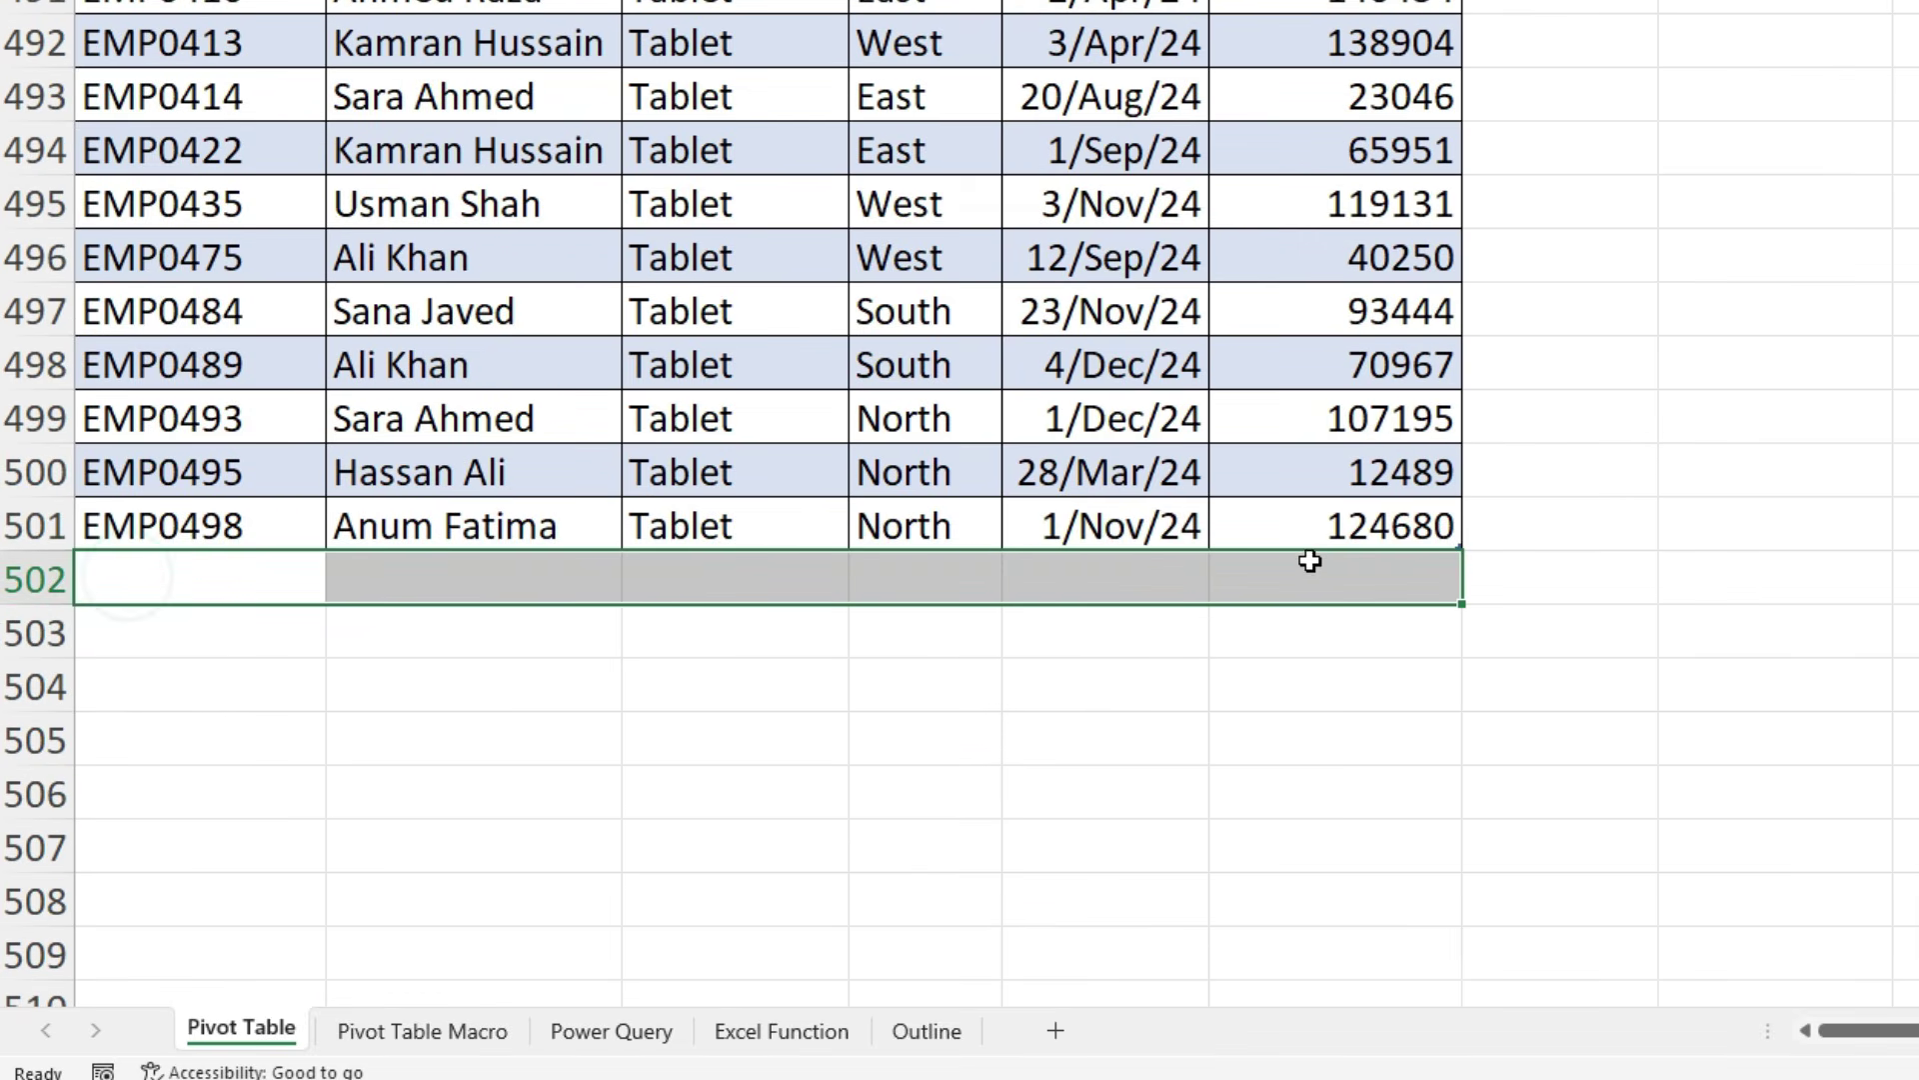
{"action": "key", "text": "ctrl+d"}
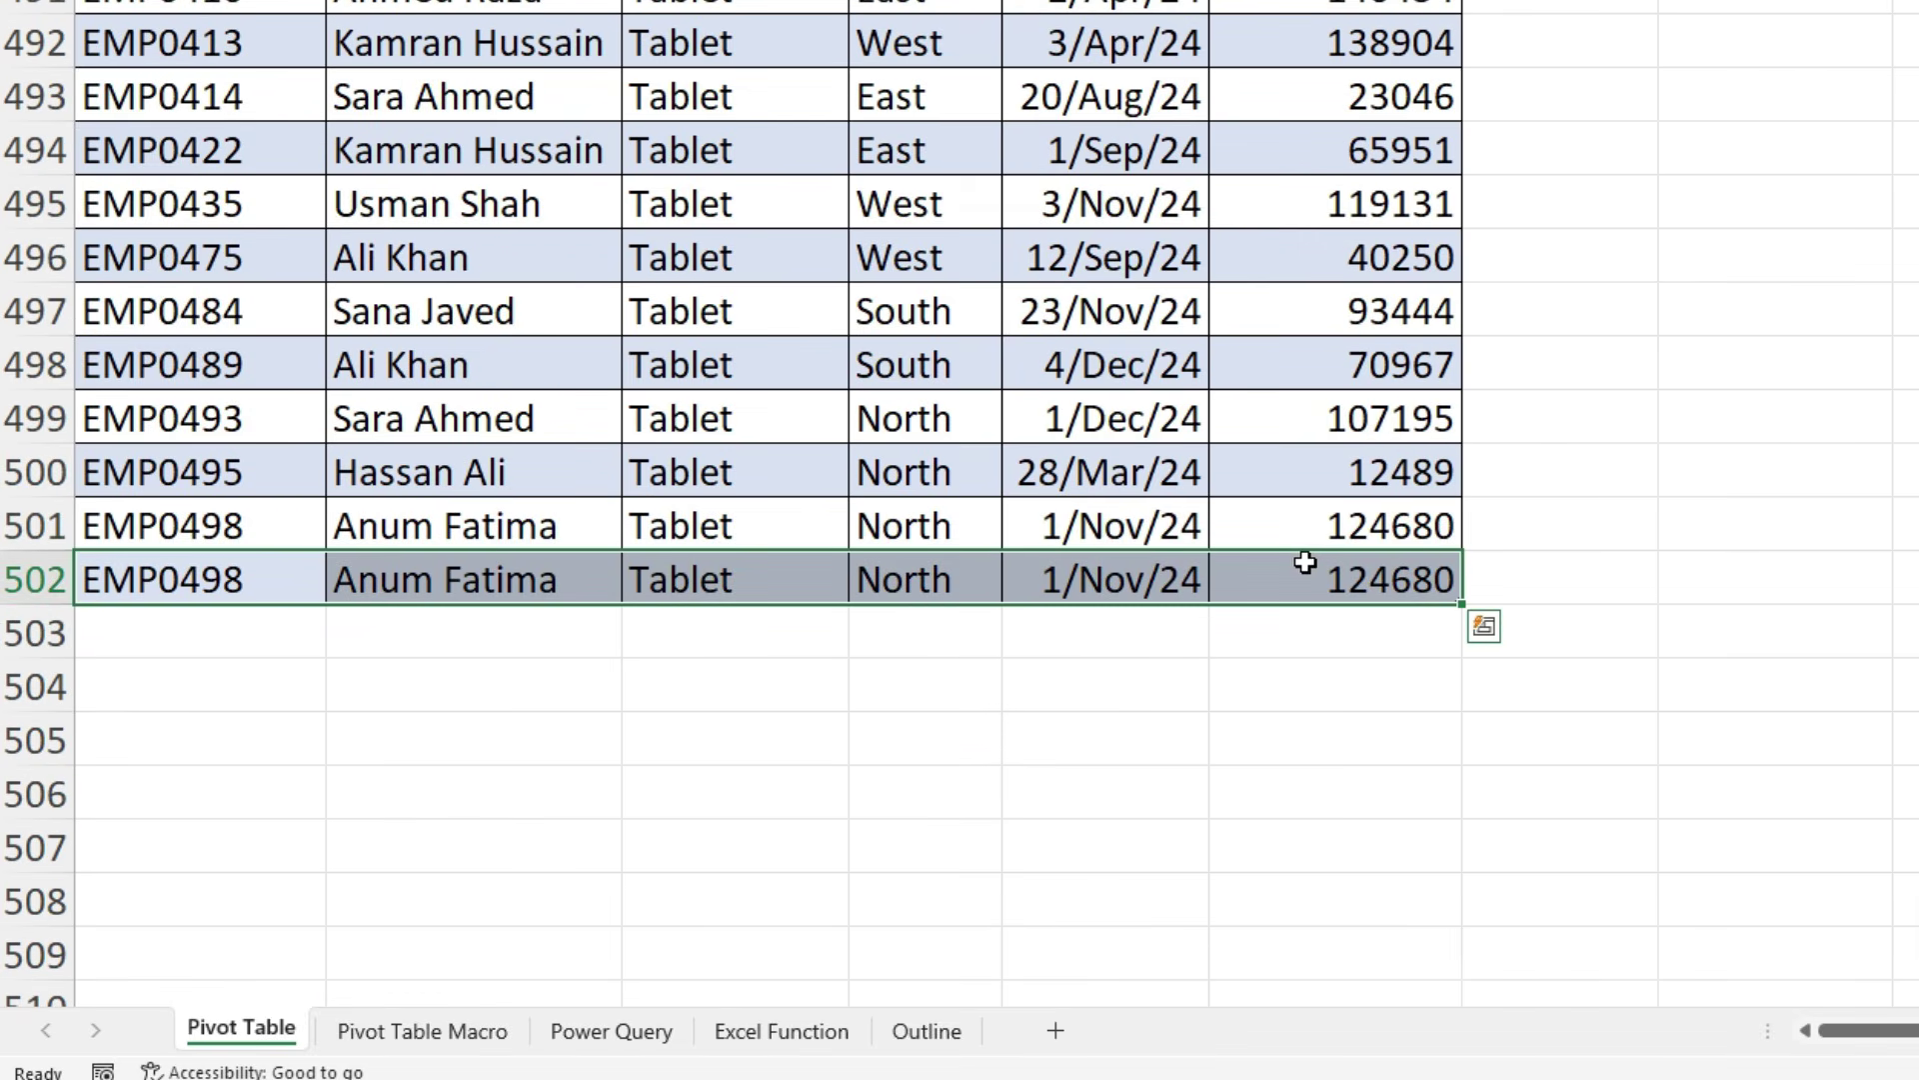
{"action": "left_click", "coordinate": [785, 570]}
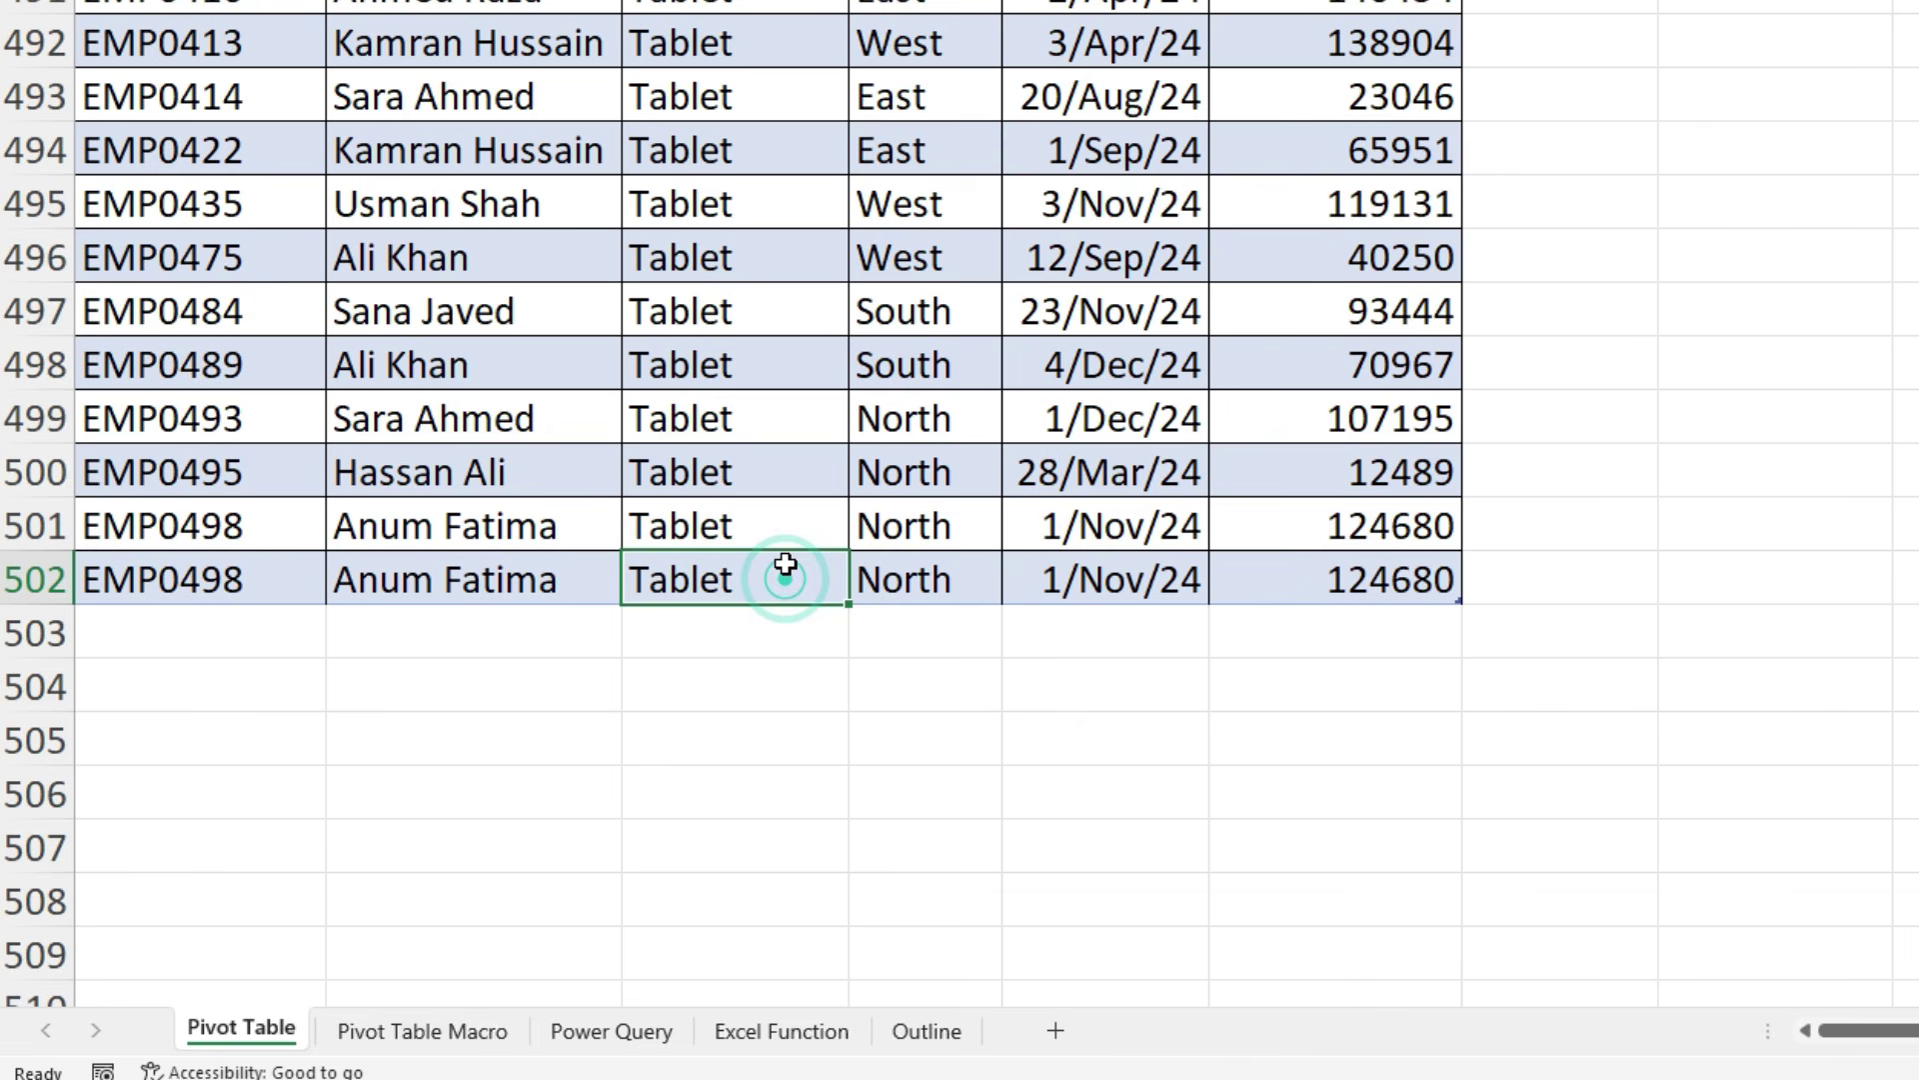
{"action": "type", "text": "Glass"}
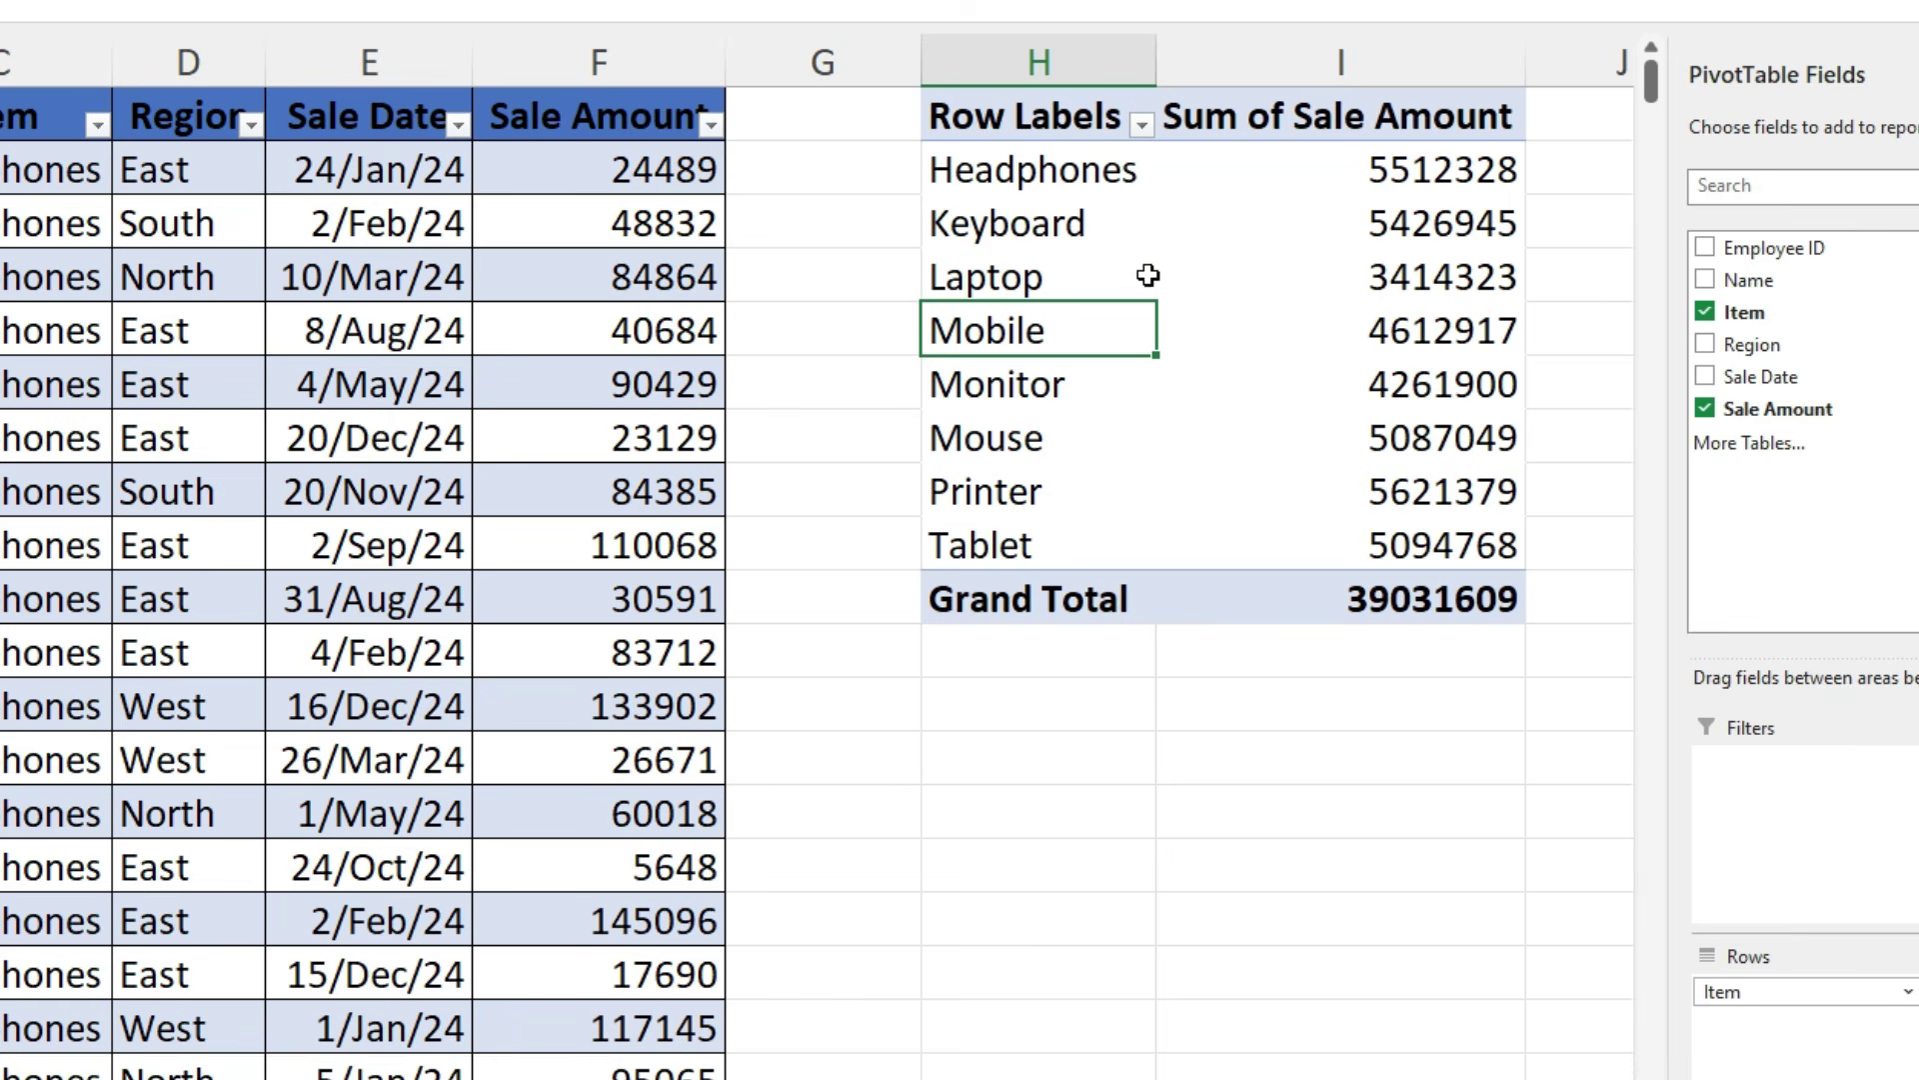
Refresh the PivotTable to include the newly added sales record.
{"action": "right_click", "coordinate": [1065, 328]}
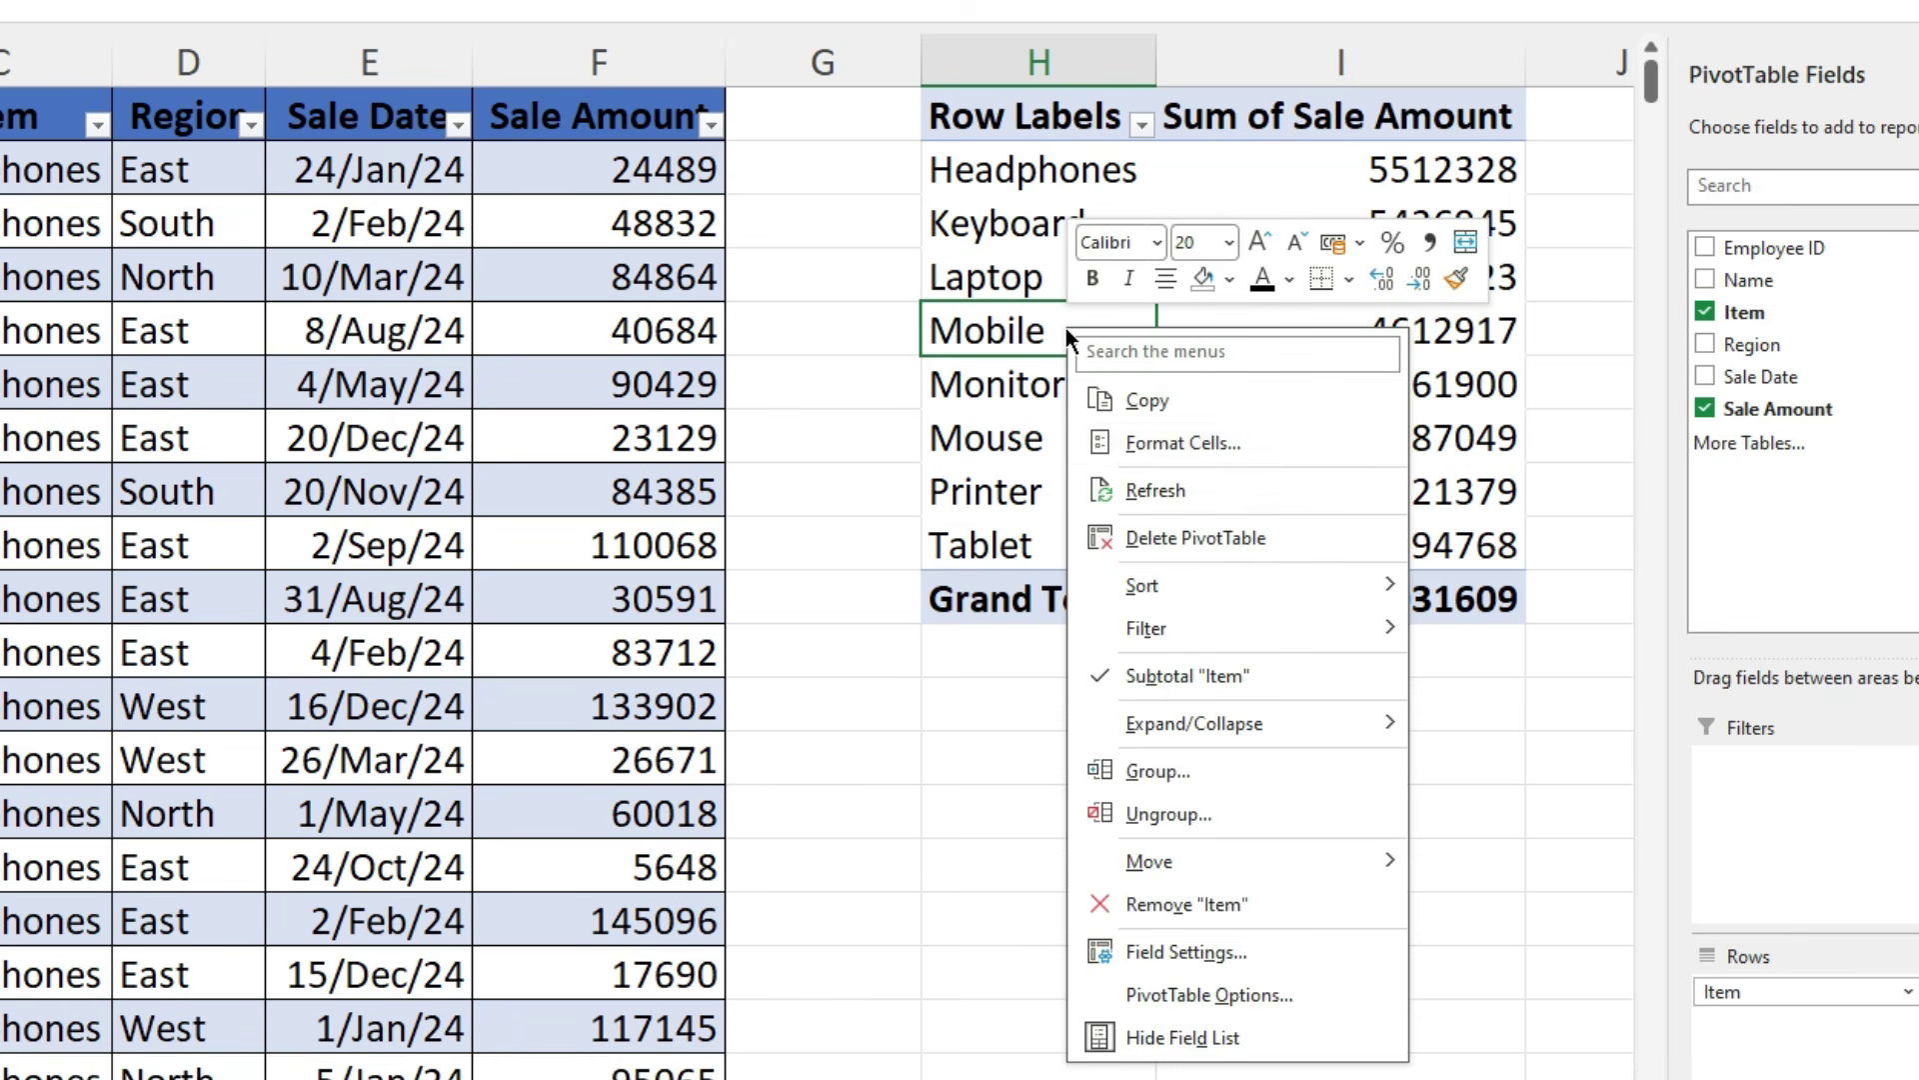
{"action": "left_click", "coordinate": [1169, 492]}
{"action": "left_click_drag", "start_coordinate": [980, 605], "coordinate": [1390, 612]}
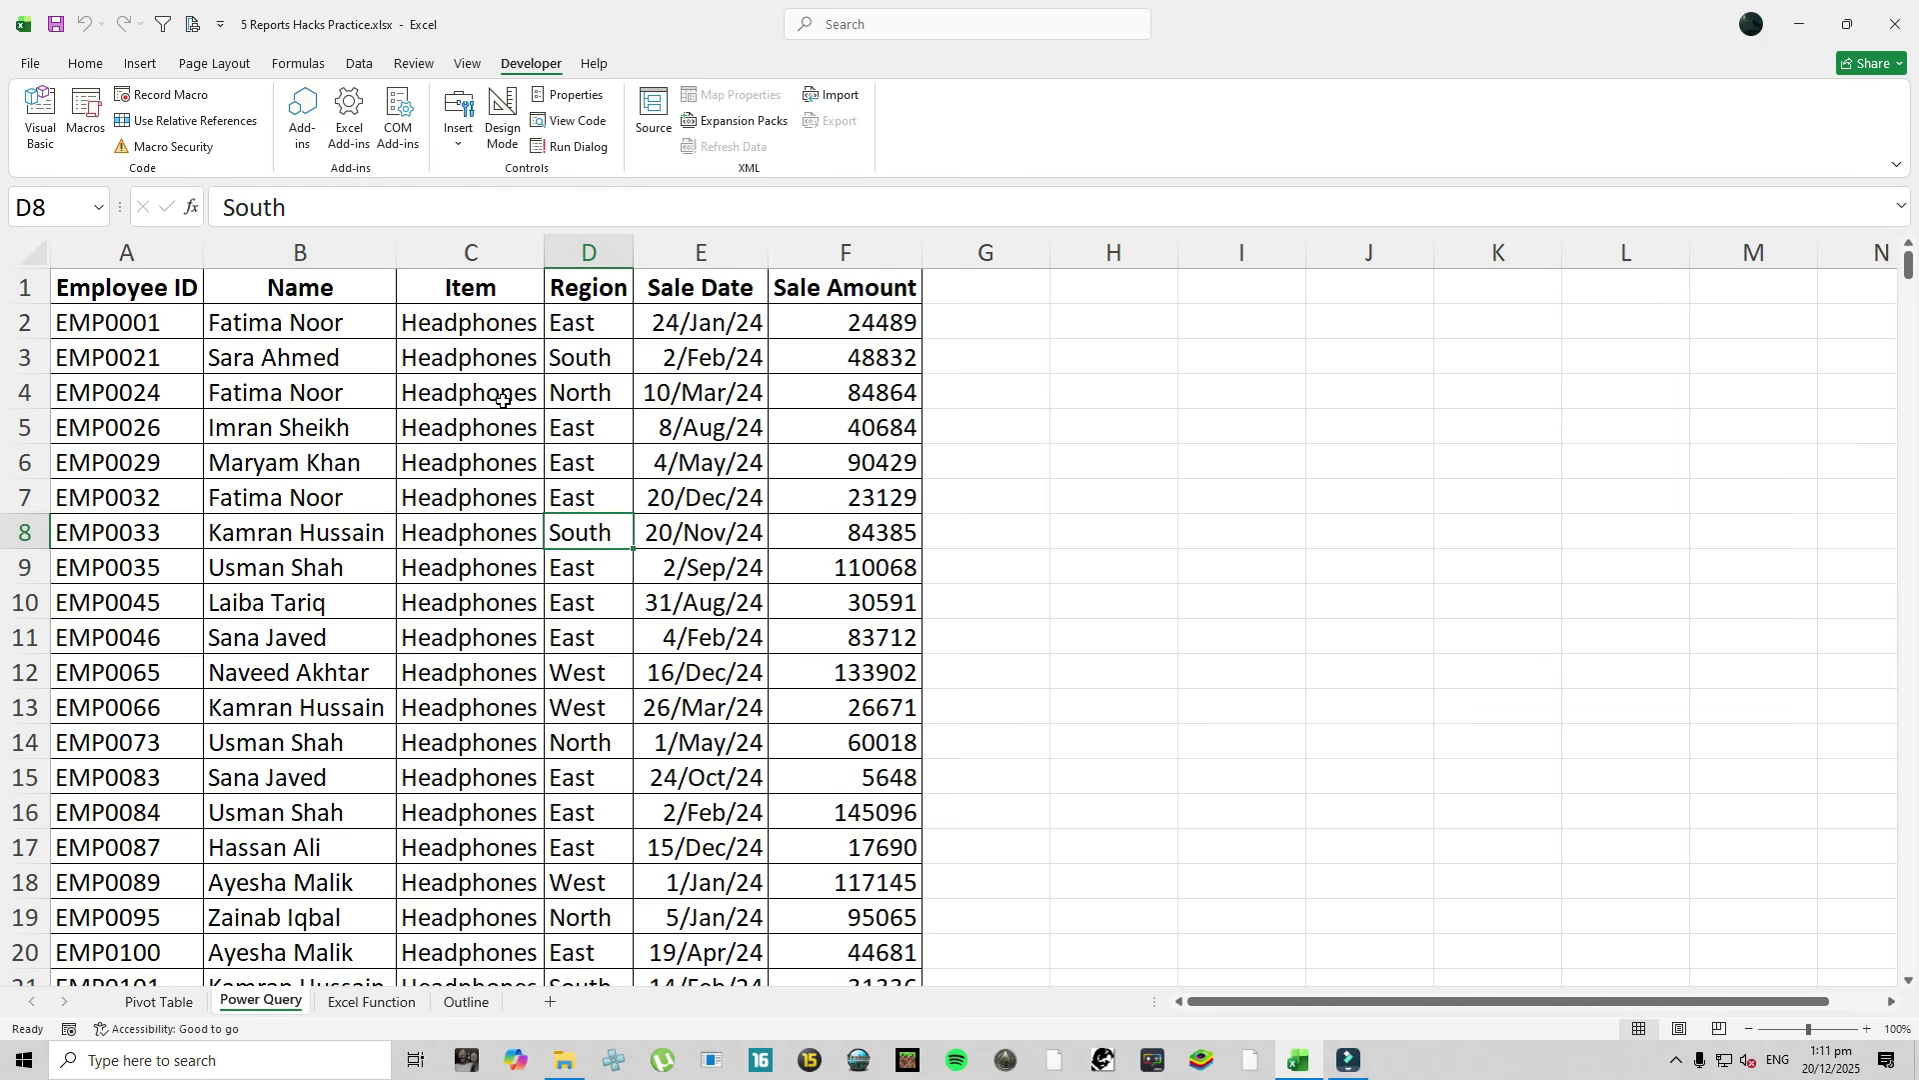
Convert the Power Query sheet's sales data A1:F501 into a table with headers and open it in the Power Query Editor.
{"action": "left_click", "coordinate": [314, 282]}
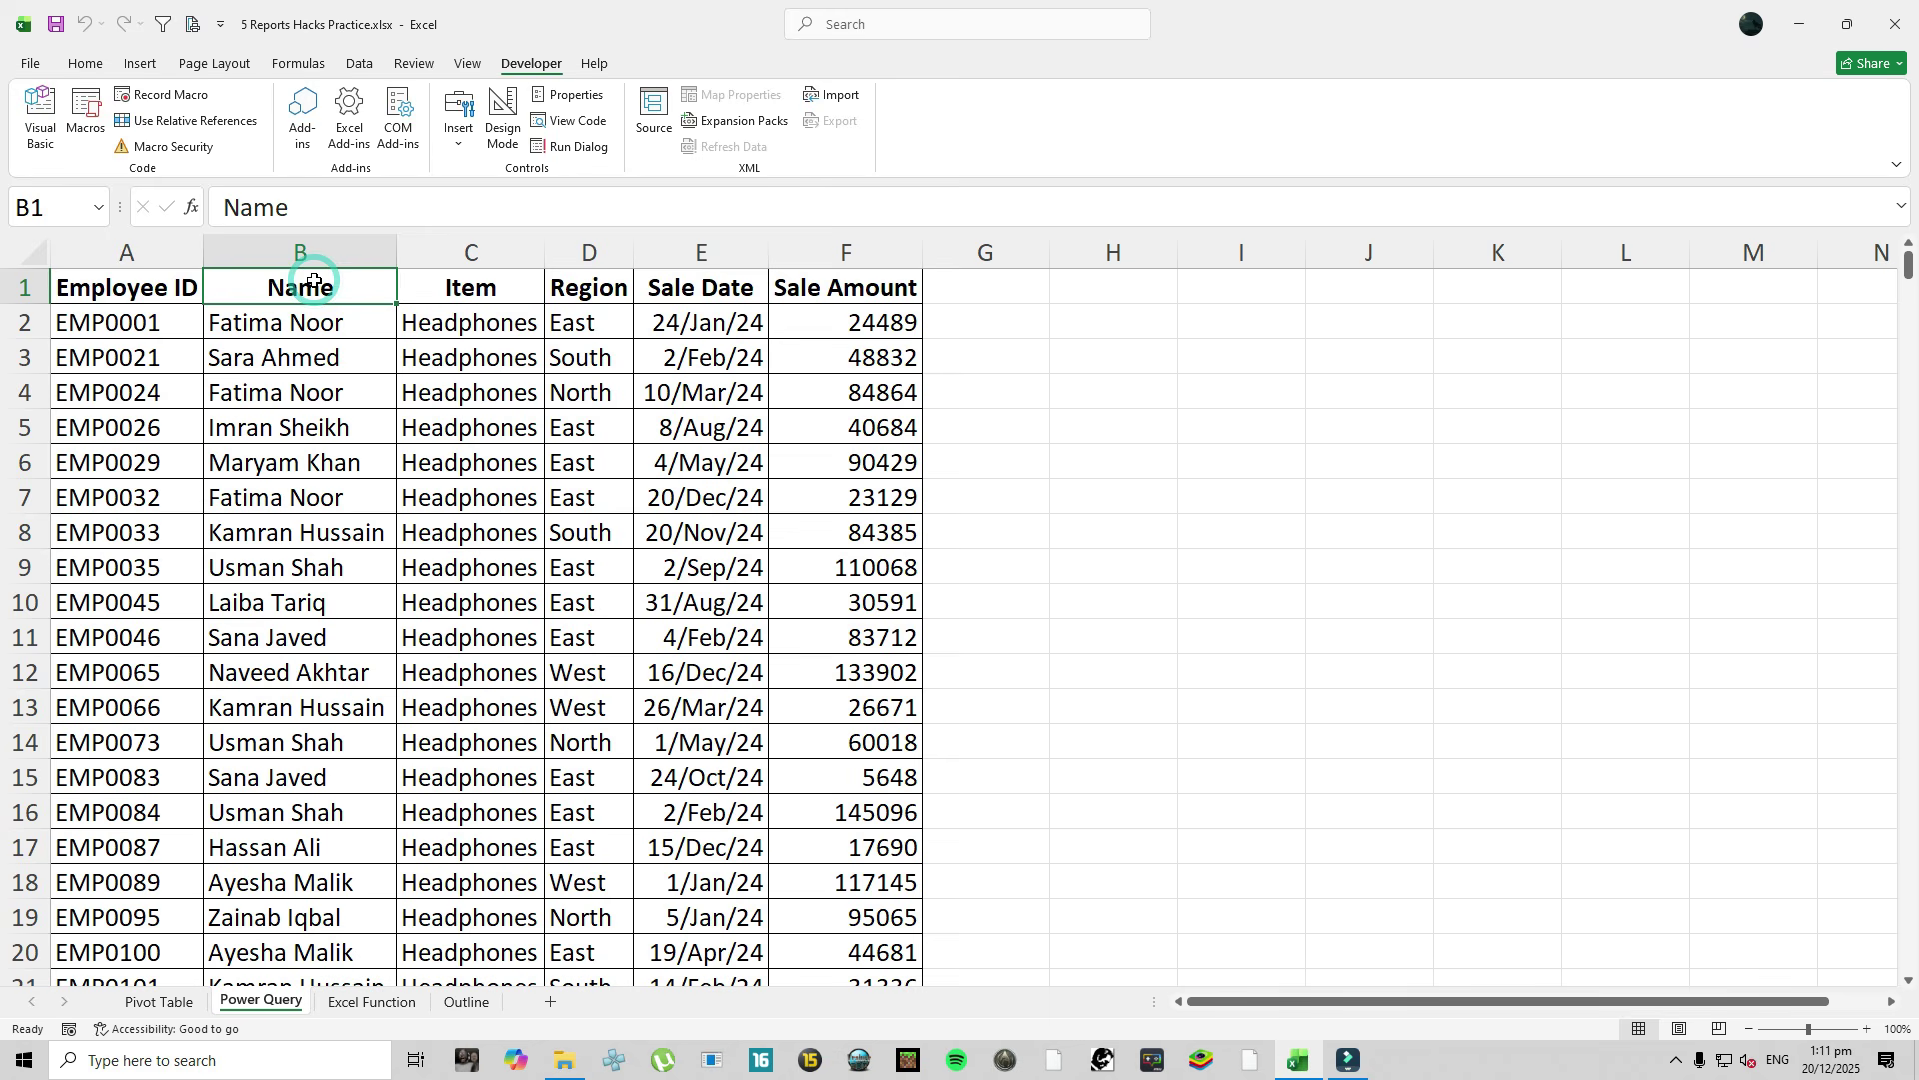
{"action": "key", "text": "ctrl+t"}
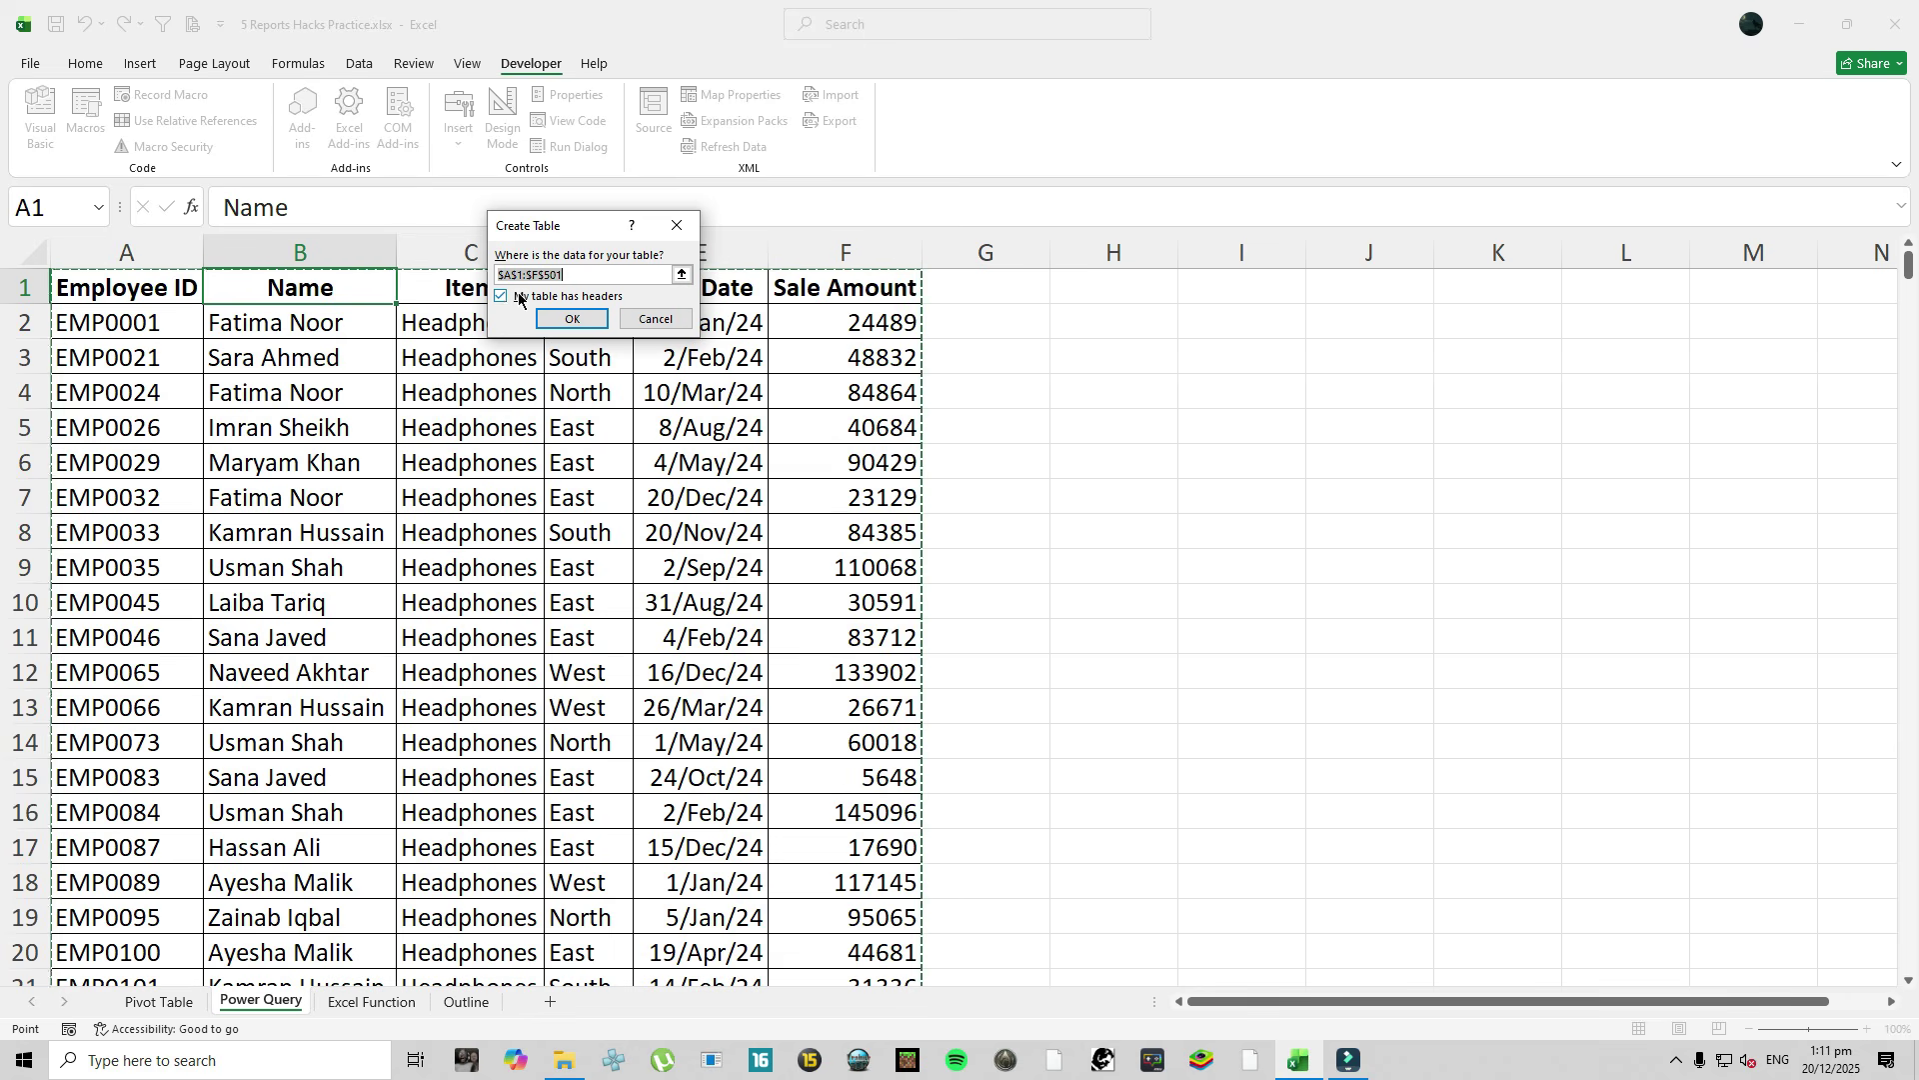
{"action": "left_click", "coordinate": [572, 318]}
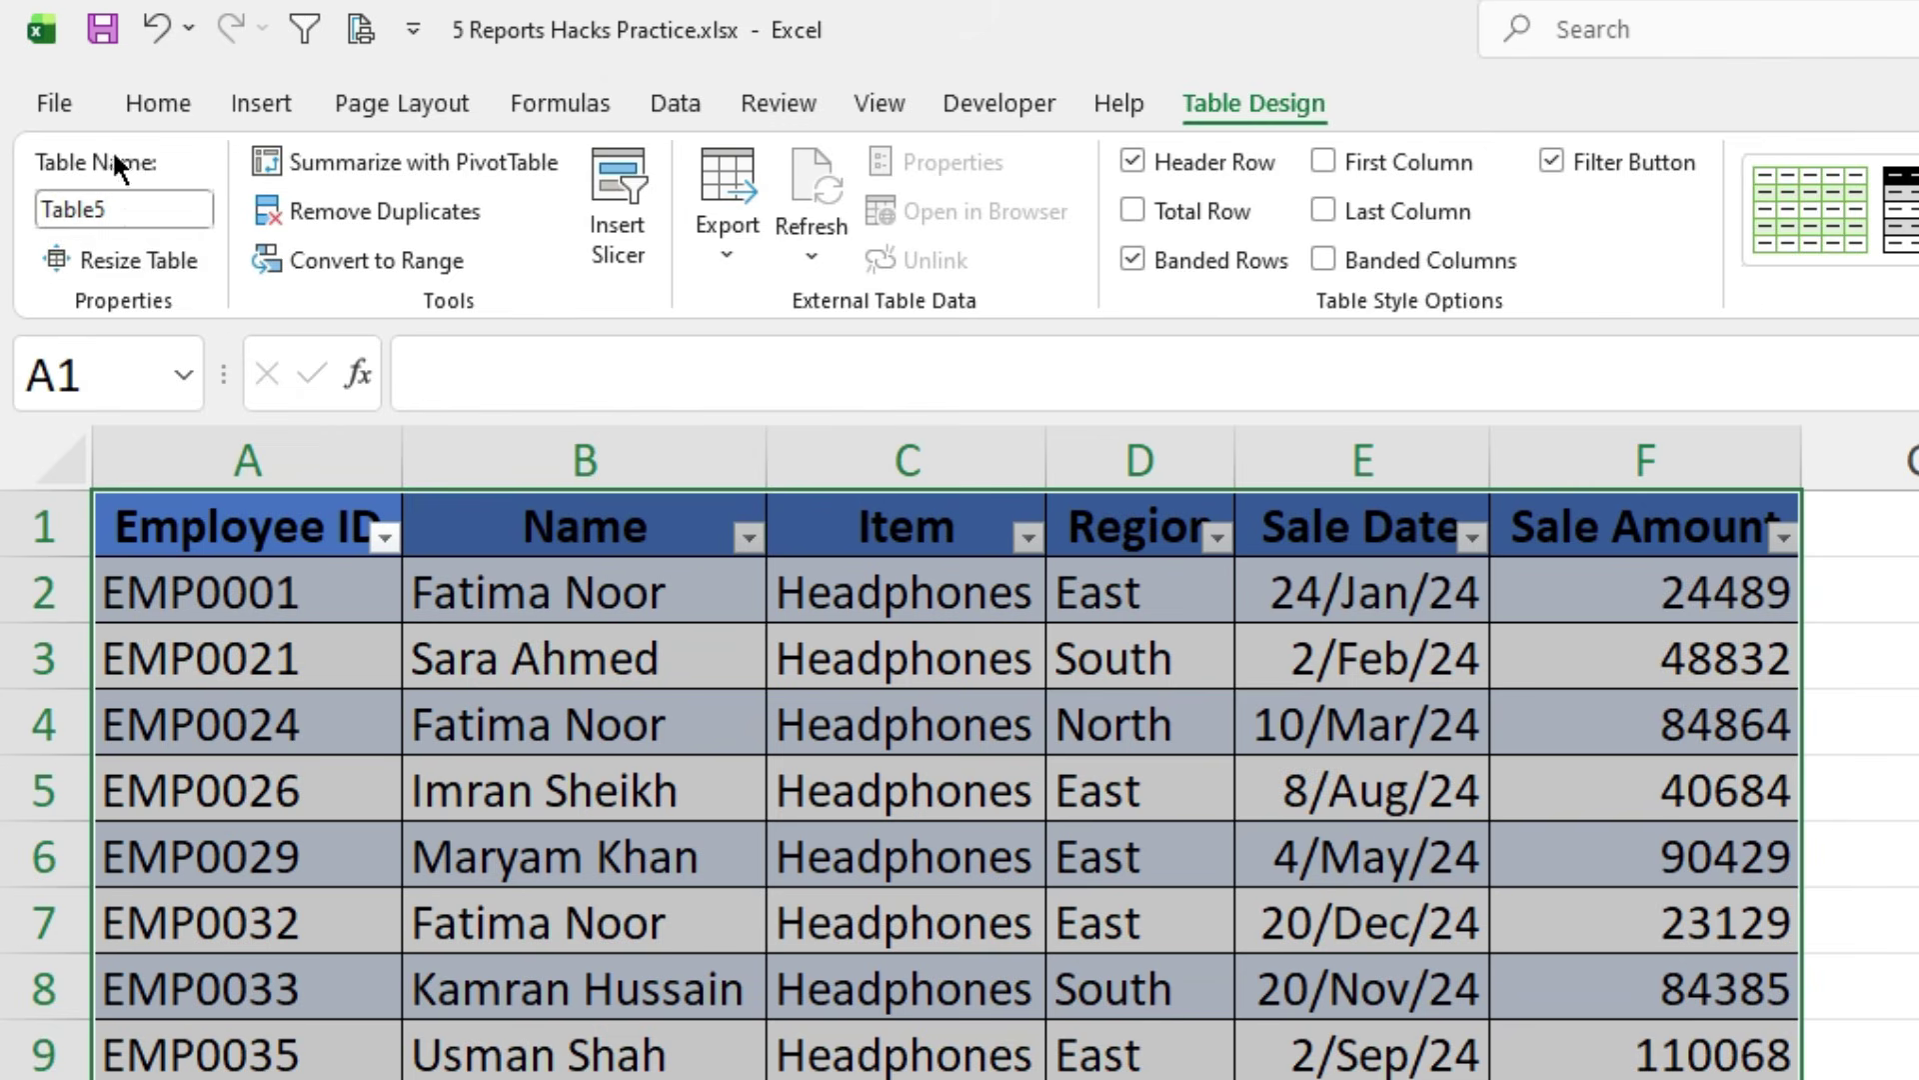
{"action": "left_click", "coordinate": [359, 65]}
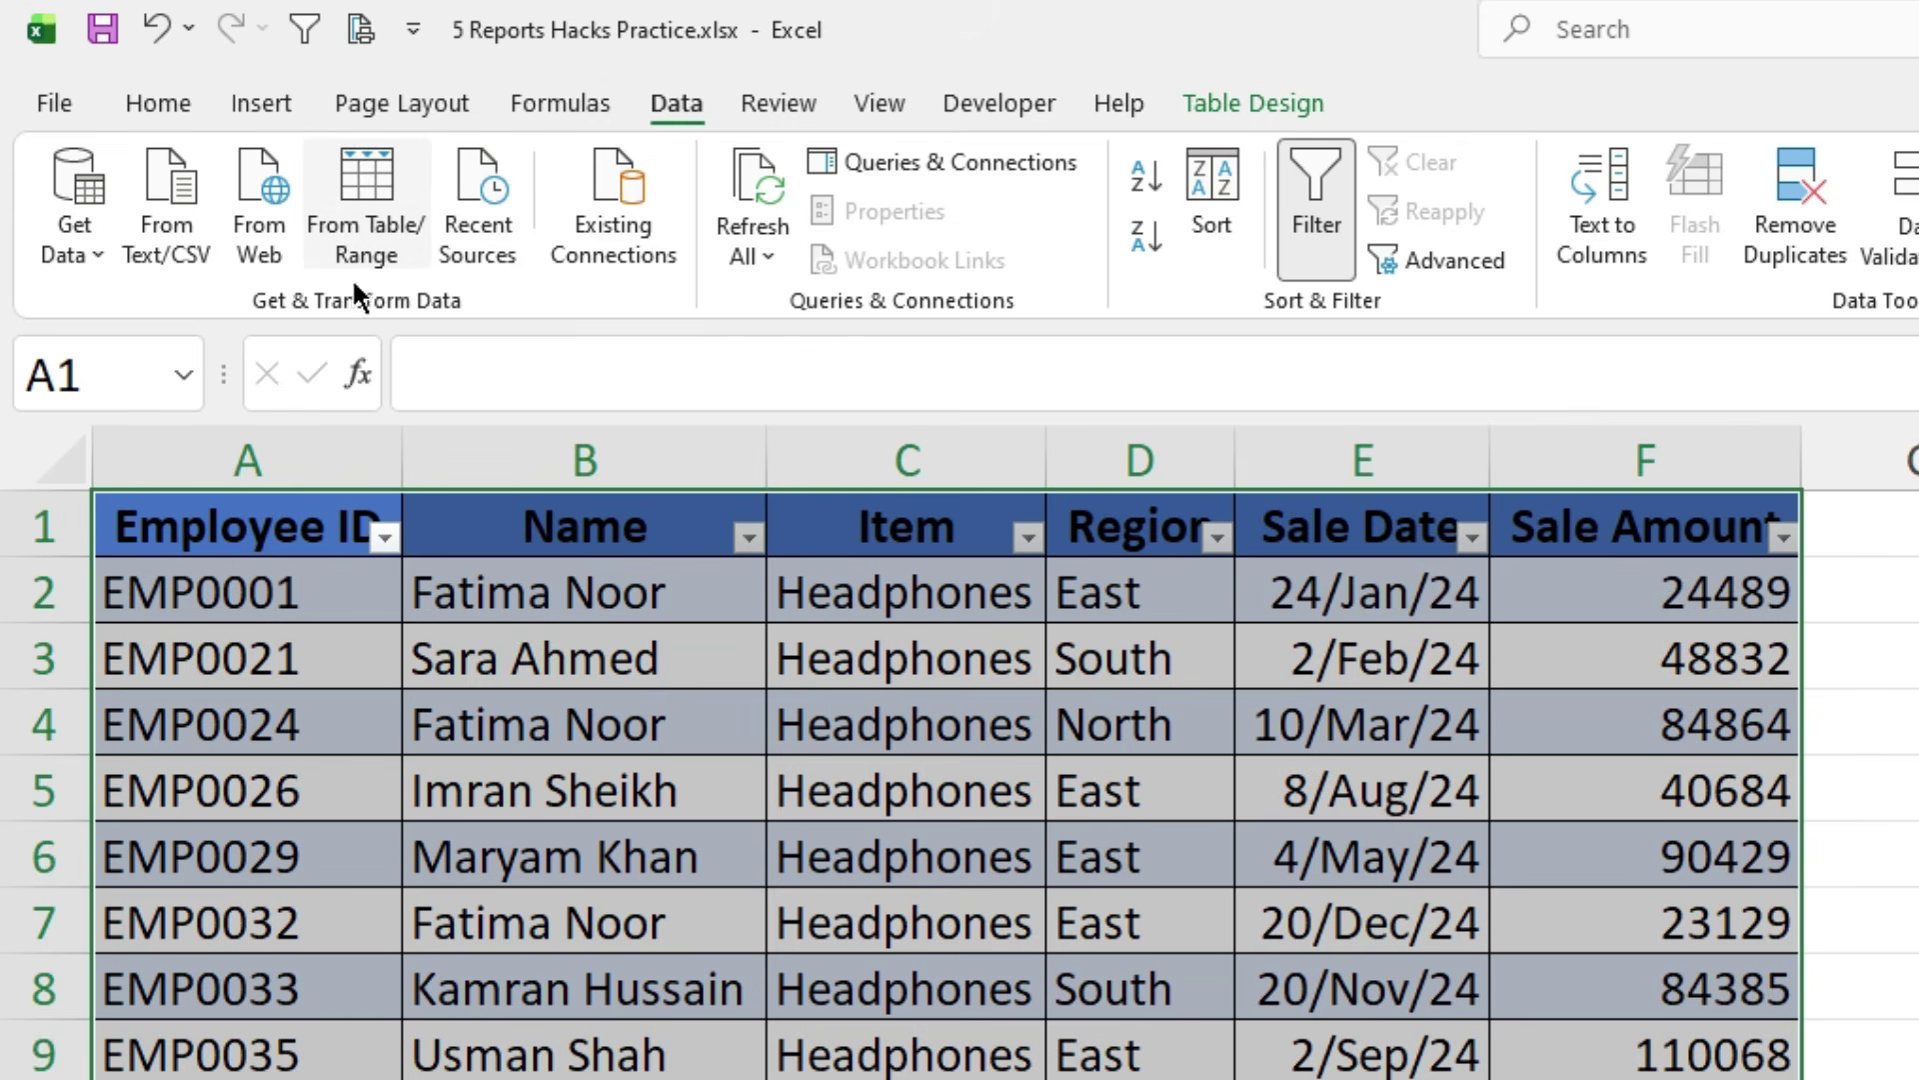
{"action": "left_click", "coordinate": [368, 168]}
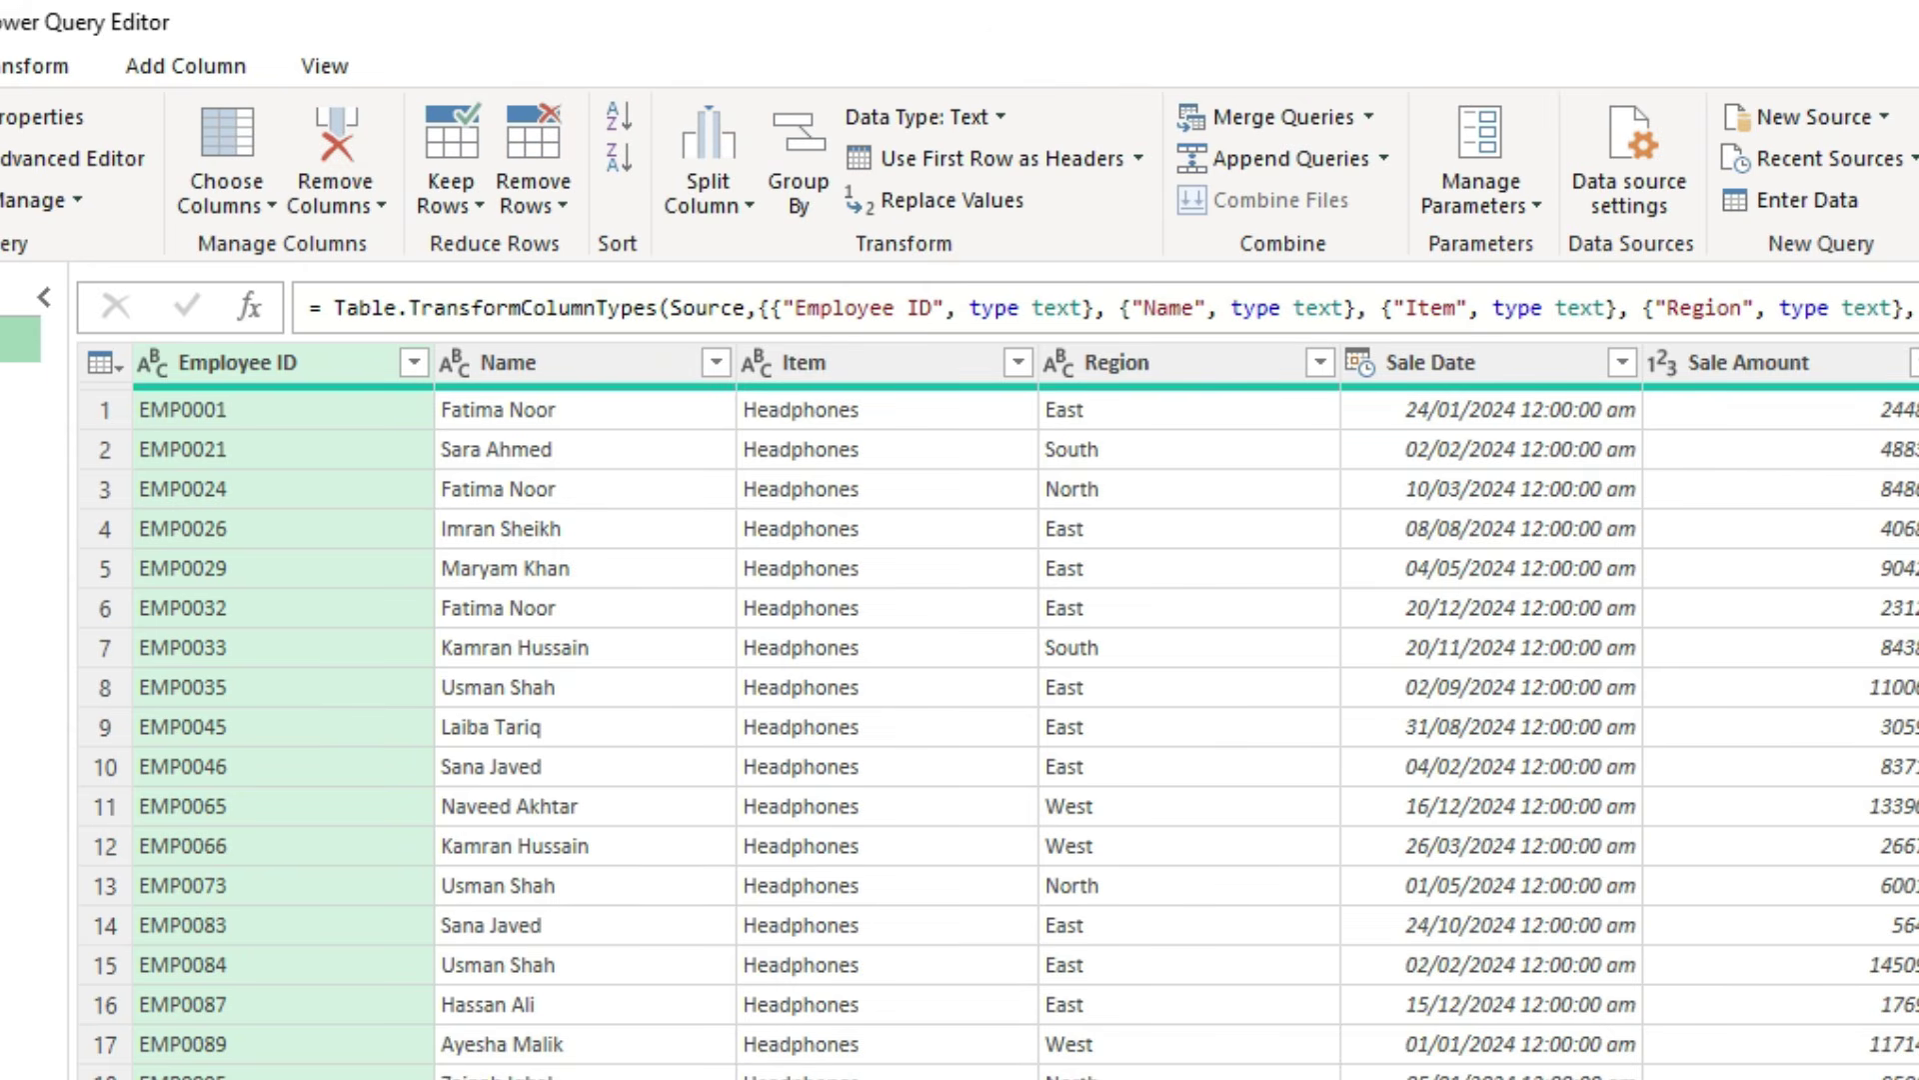
Group the query rows by Item with a new column named Sum that sums Sale Amount.
{"action": "left_click", "coordinate": [849, 363]}
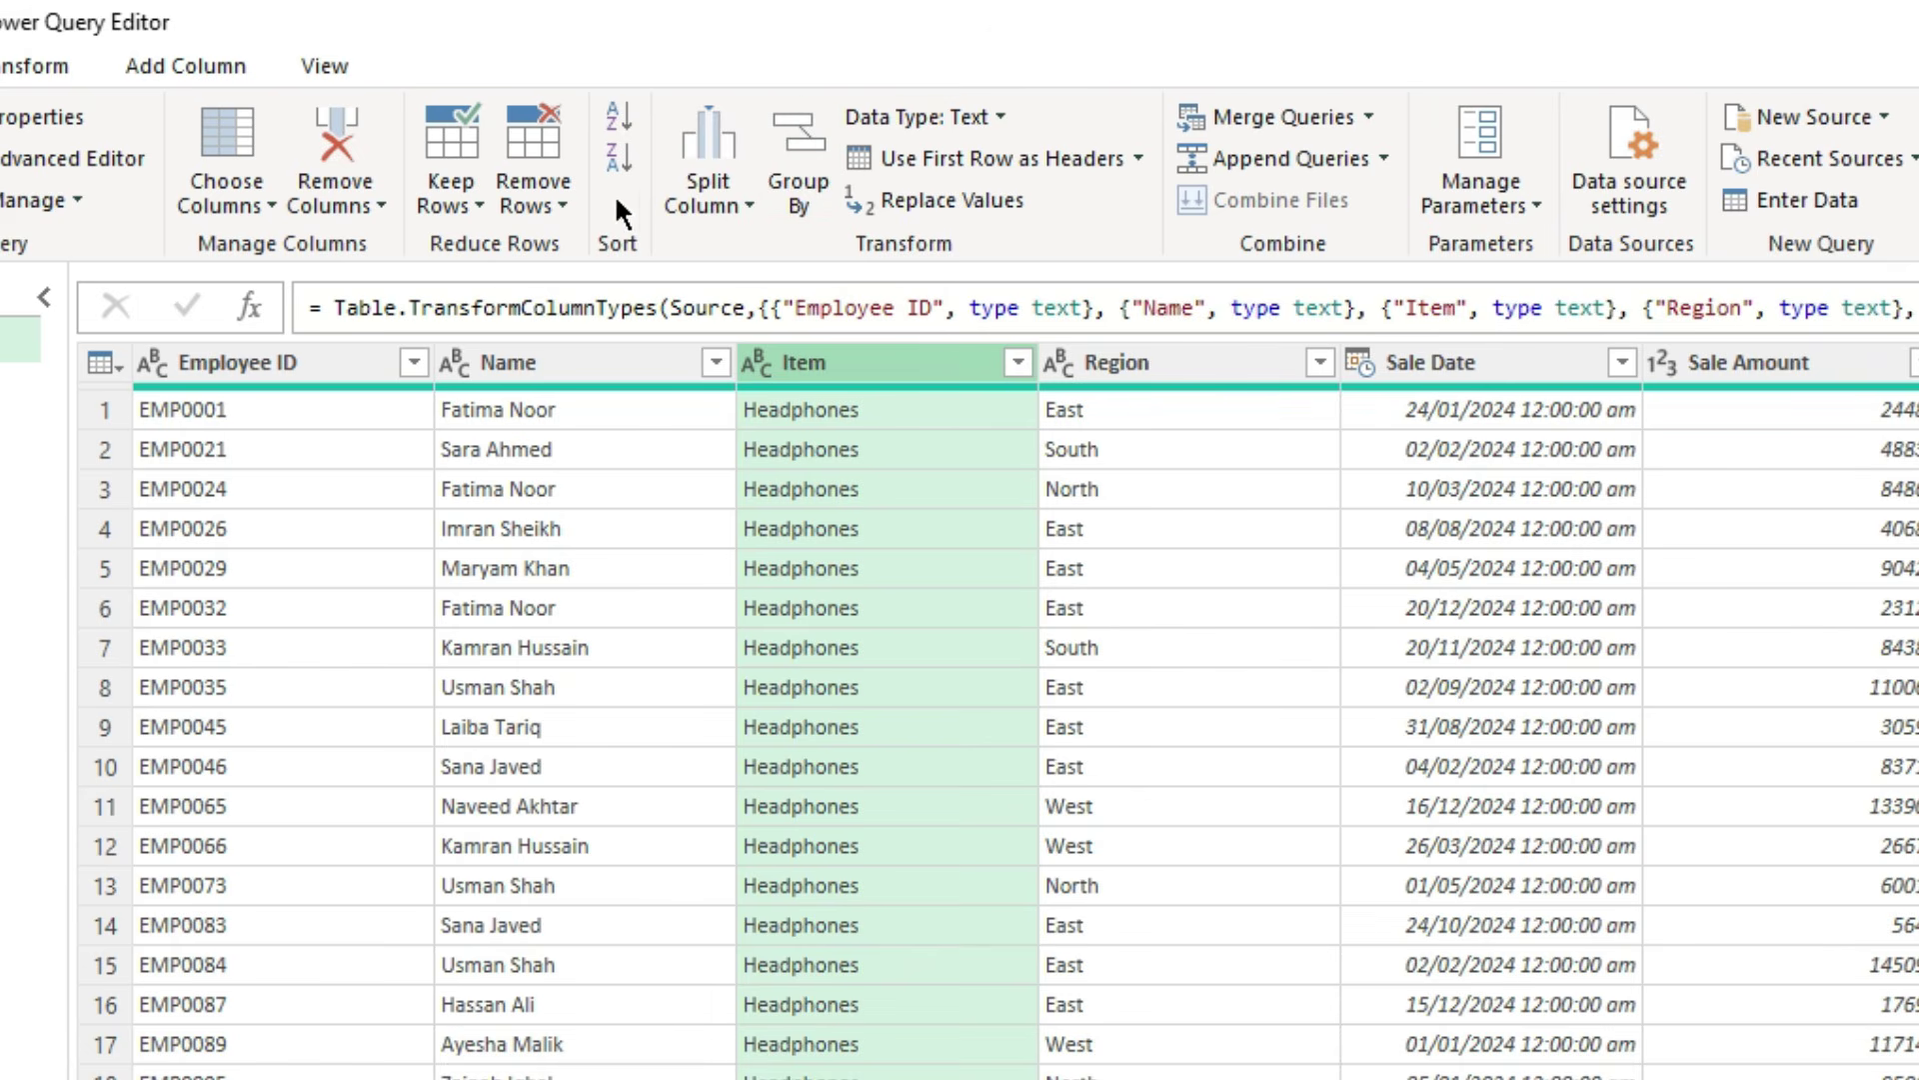
{"action": "left_click", "coordinate": [789, 148]}
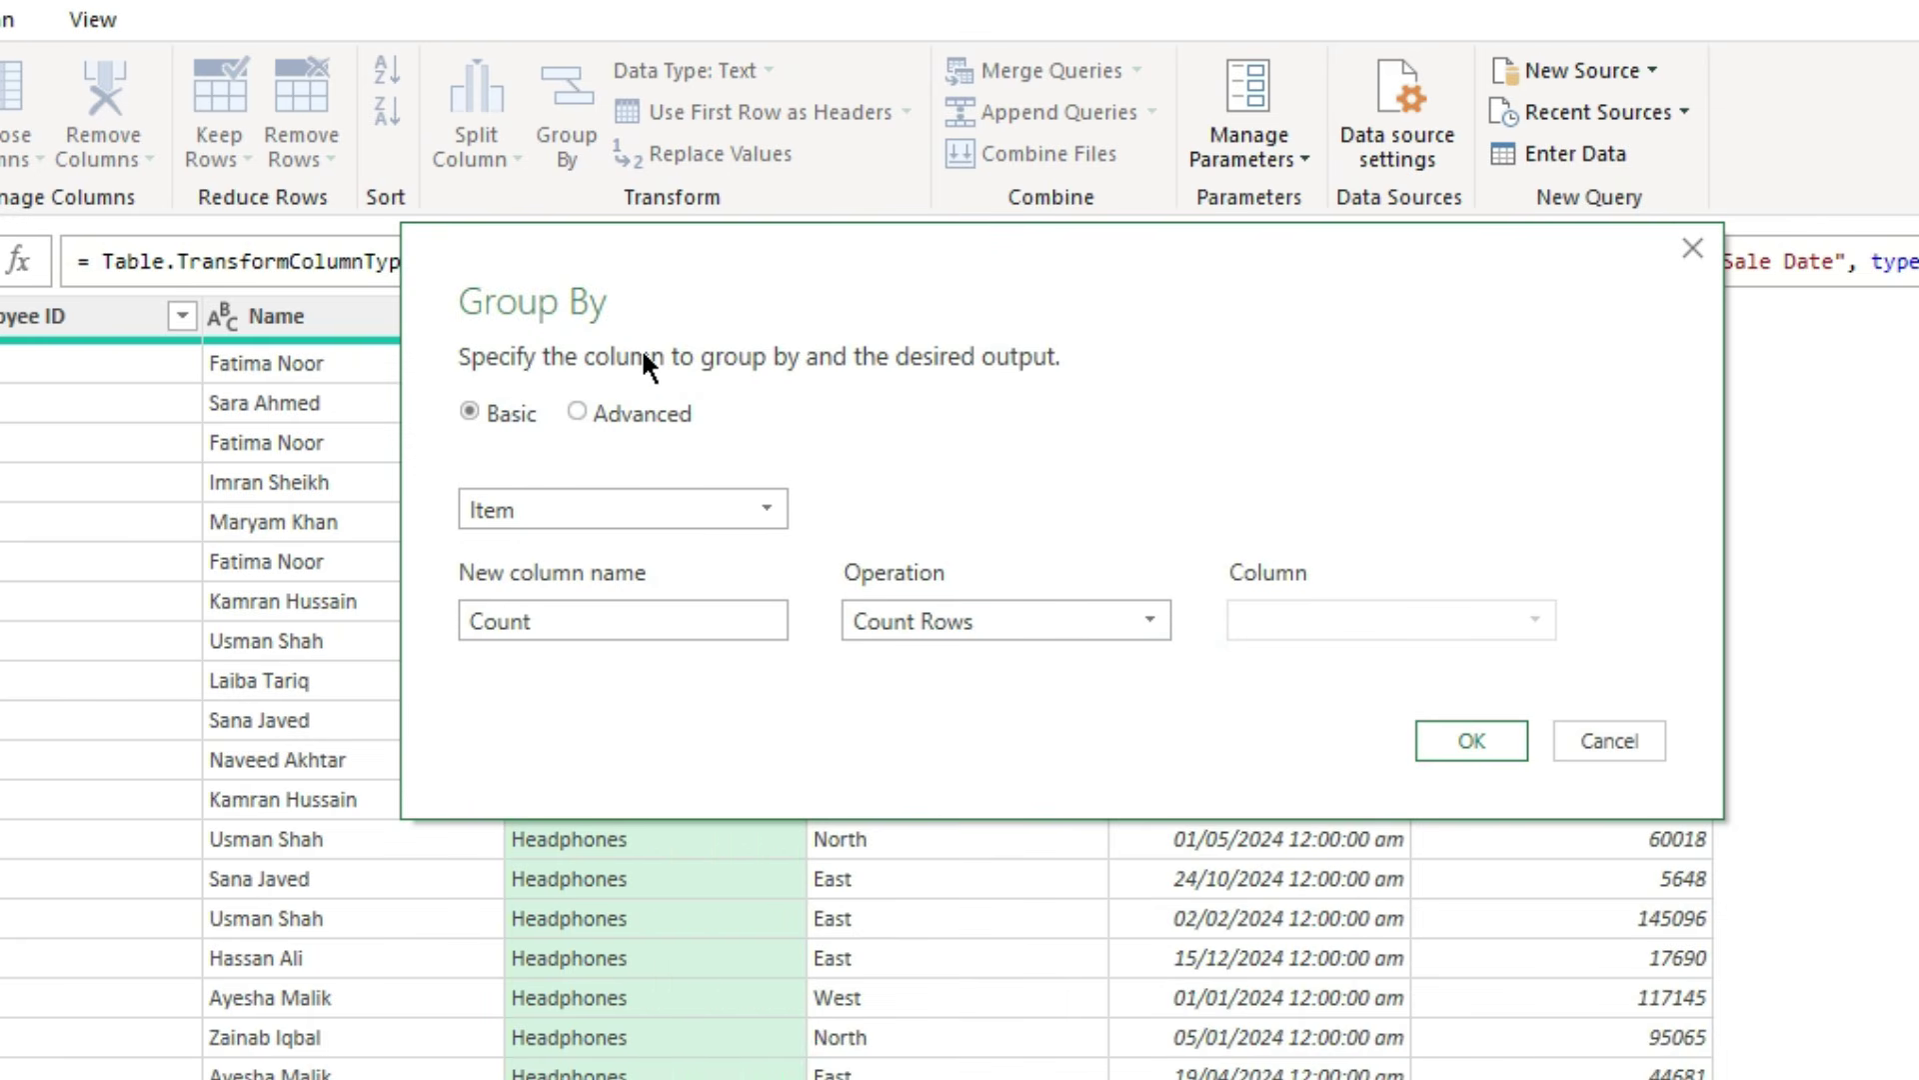
{"action": "mouse_move", "coordinate": [792, 260]}
{"action": "left_mouse_down"}
{"action": "mouse_move", "coordinate": [1195, 312]}
{"action": "mouse_move", "coordinate": [790, 261]}
{"action": "left_mouse_up"}
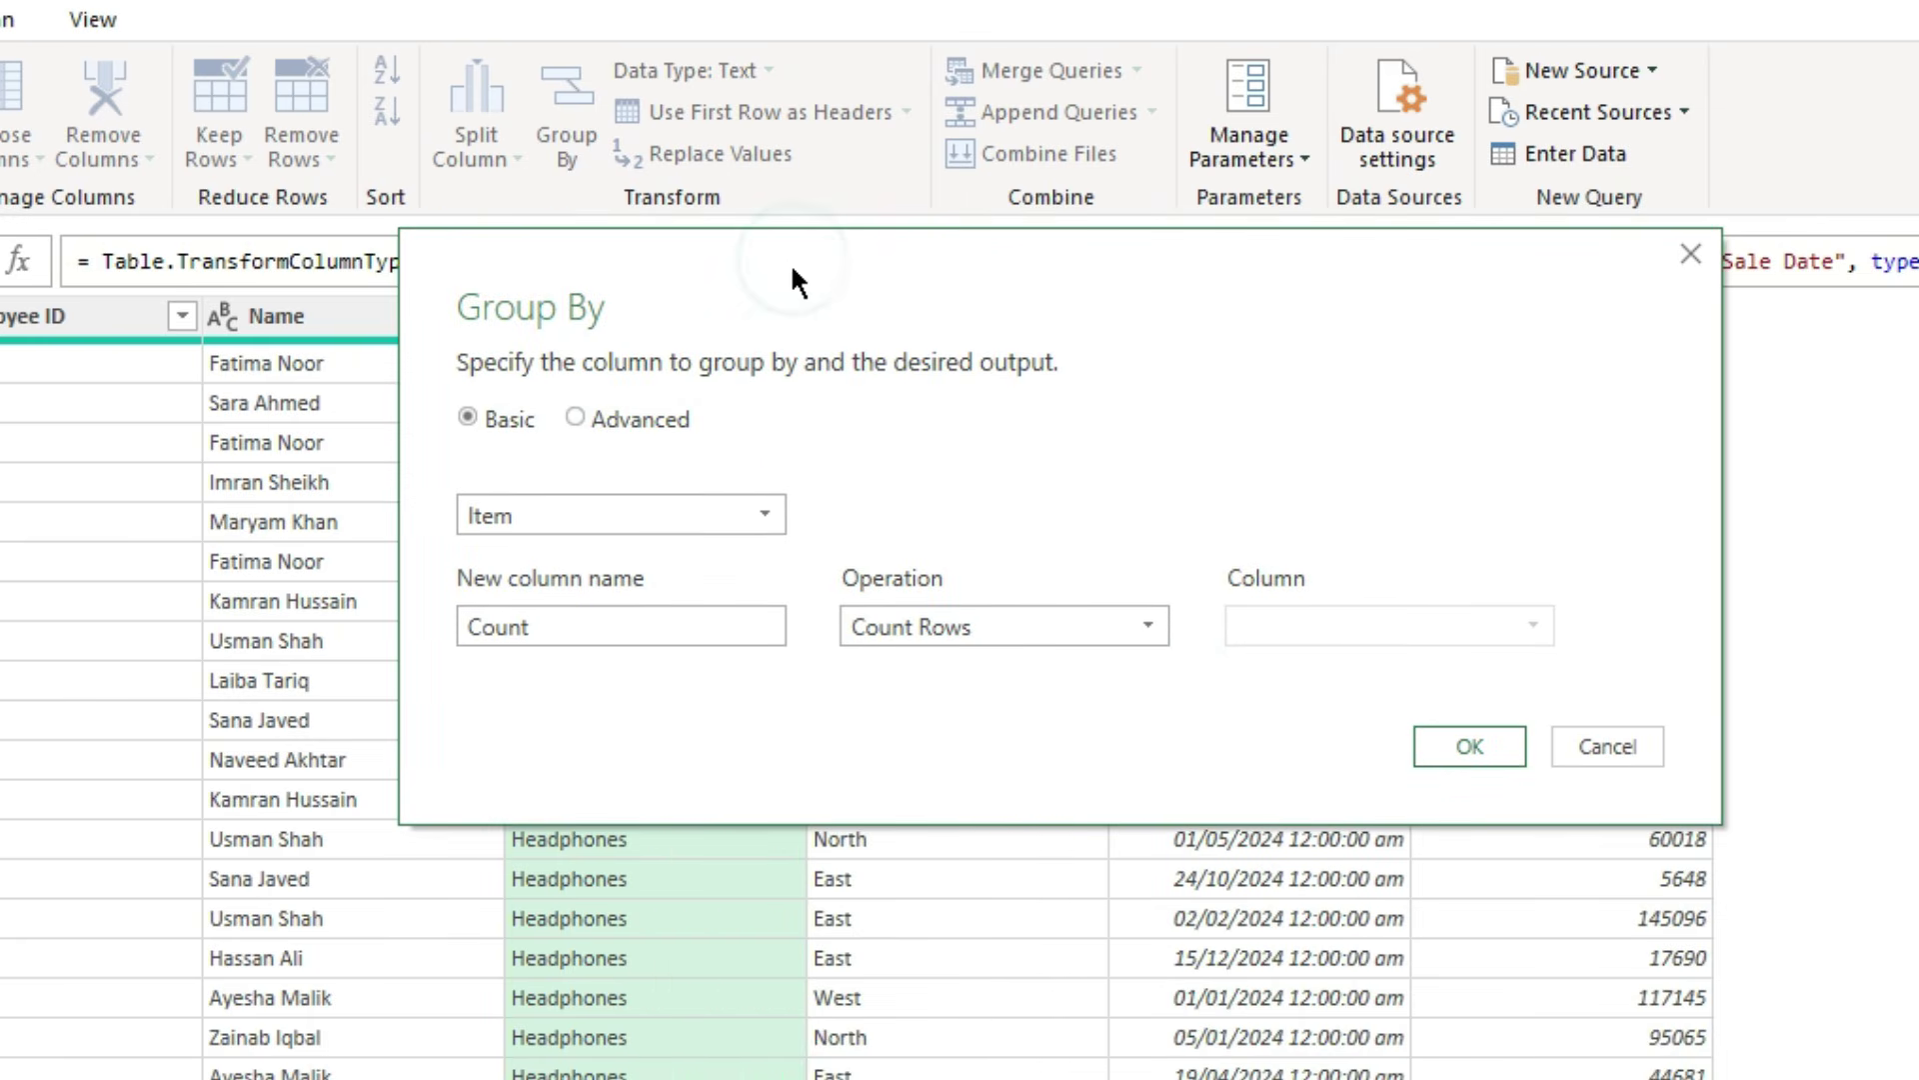
{"action": "left_click", "coordinate": [758, 511]}
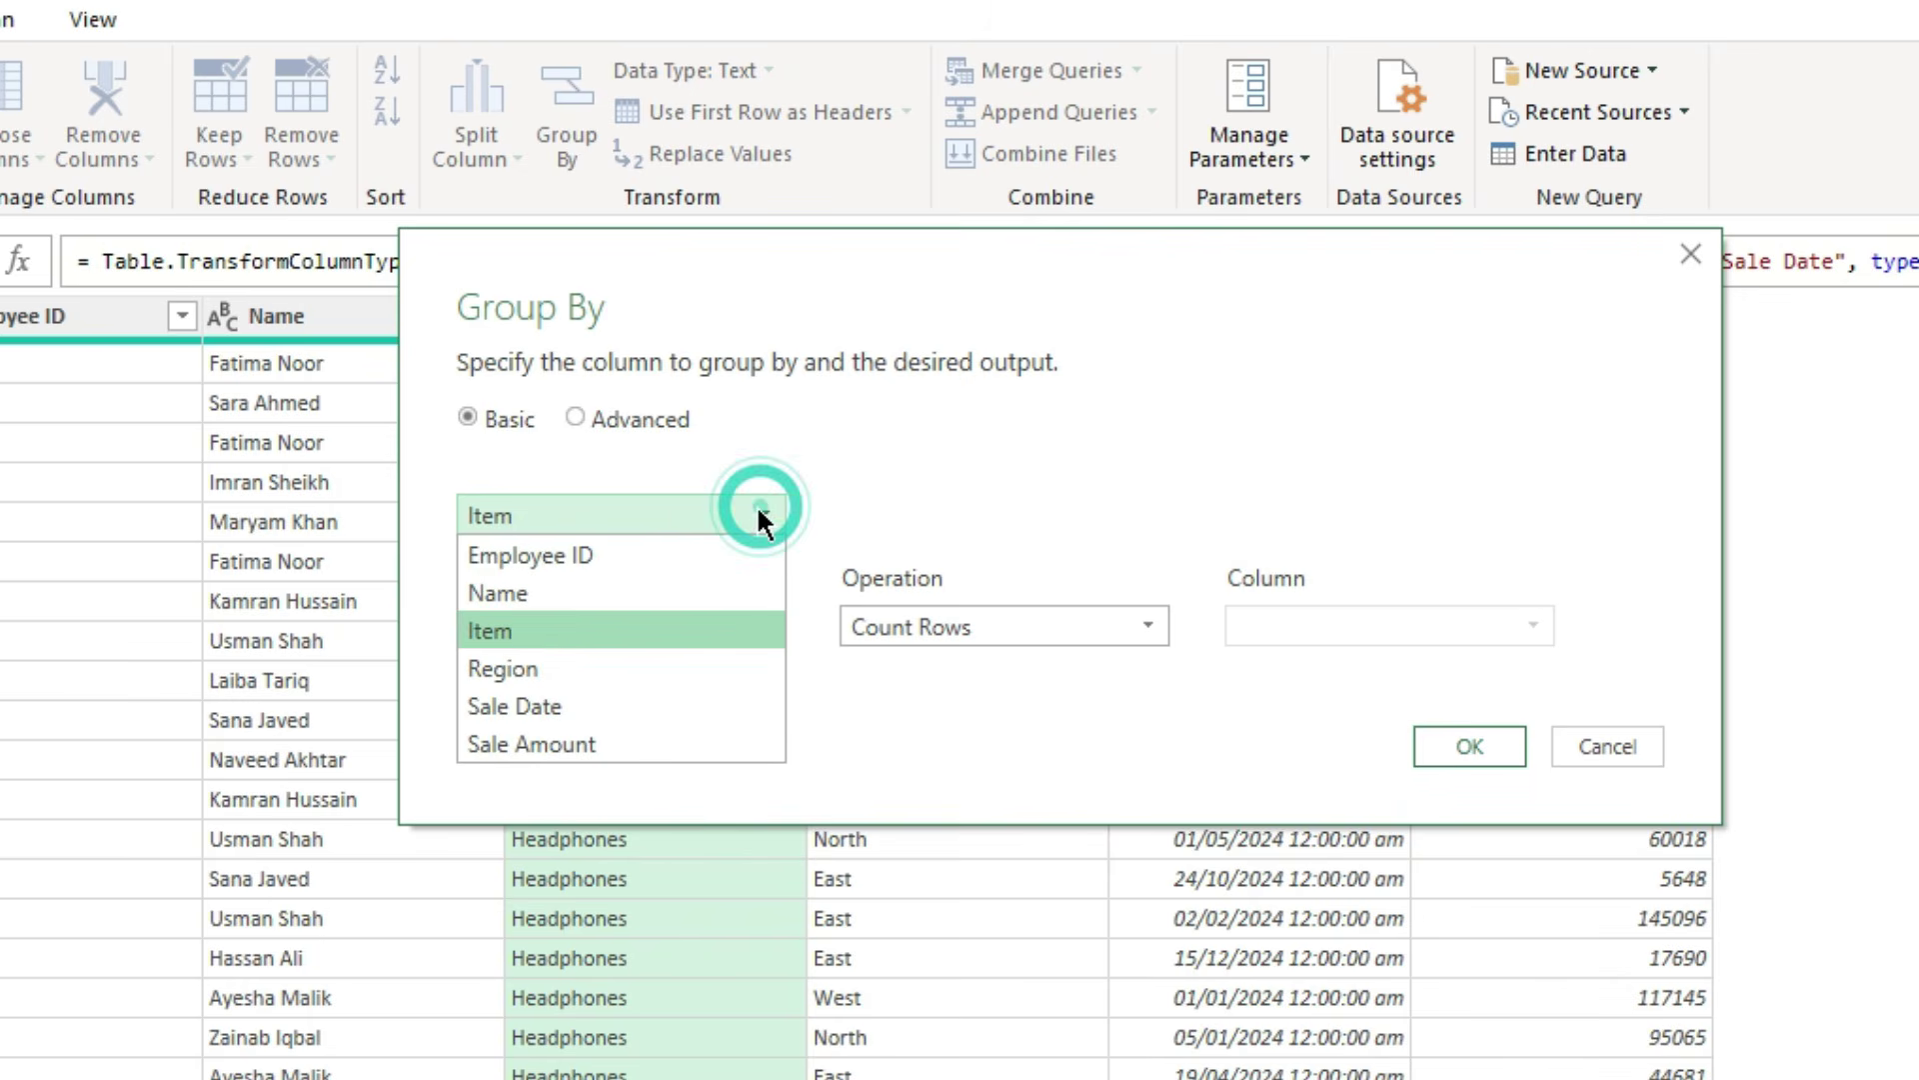
{"action": "left_click", "coordinate": [501, 628]}
{"action": "left_click", "coordinate": [1145, 627]}
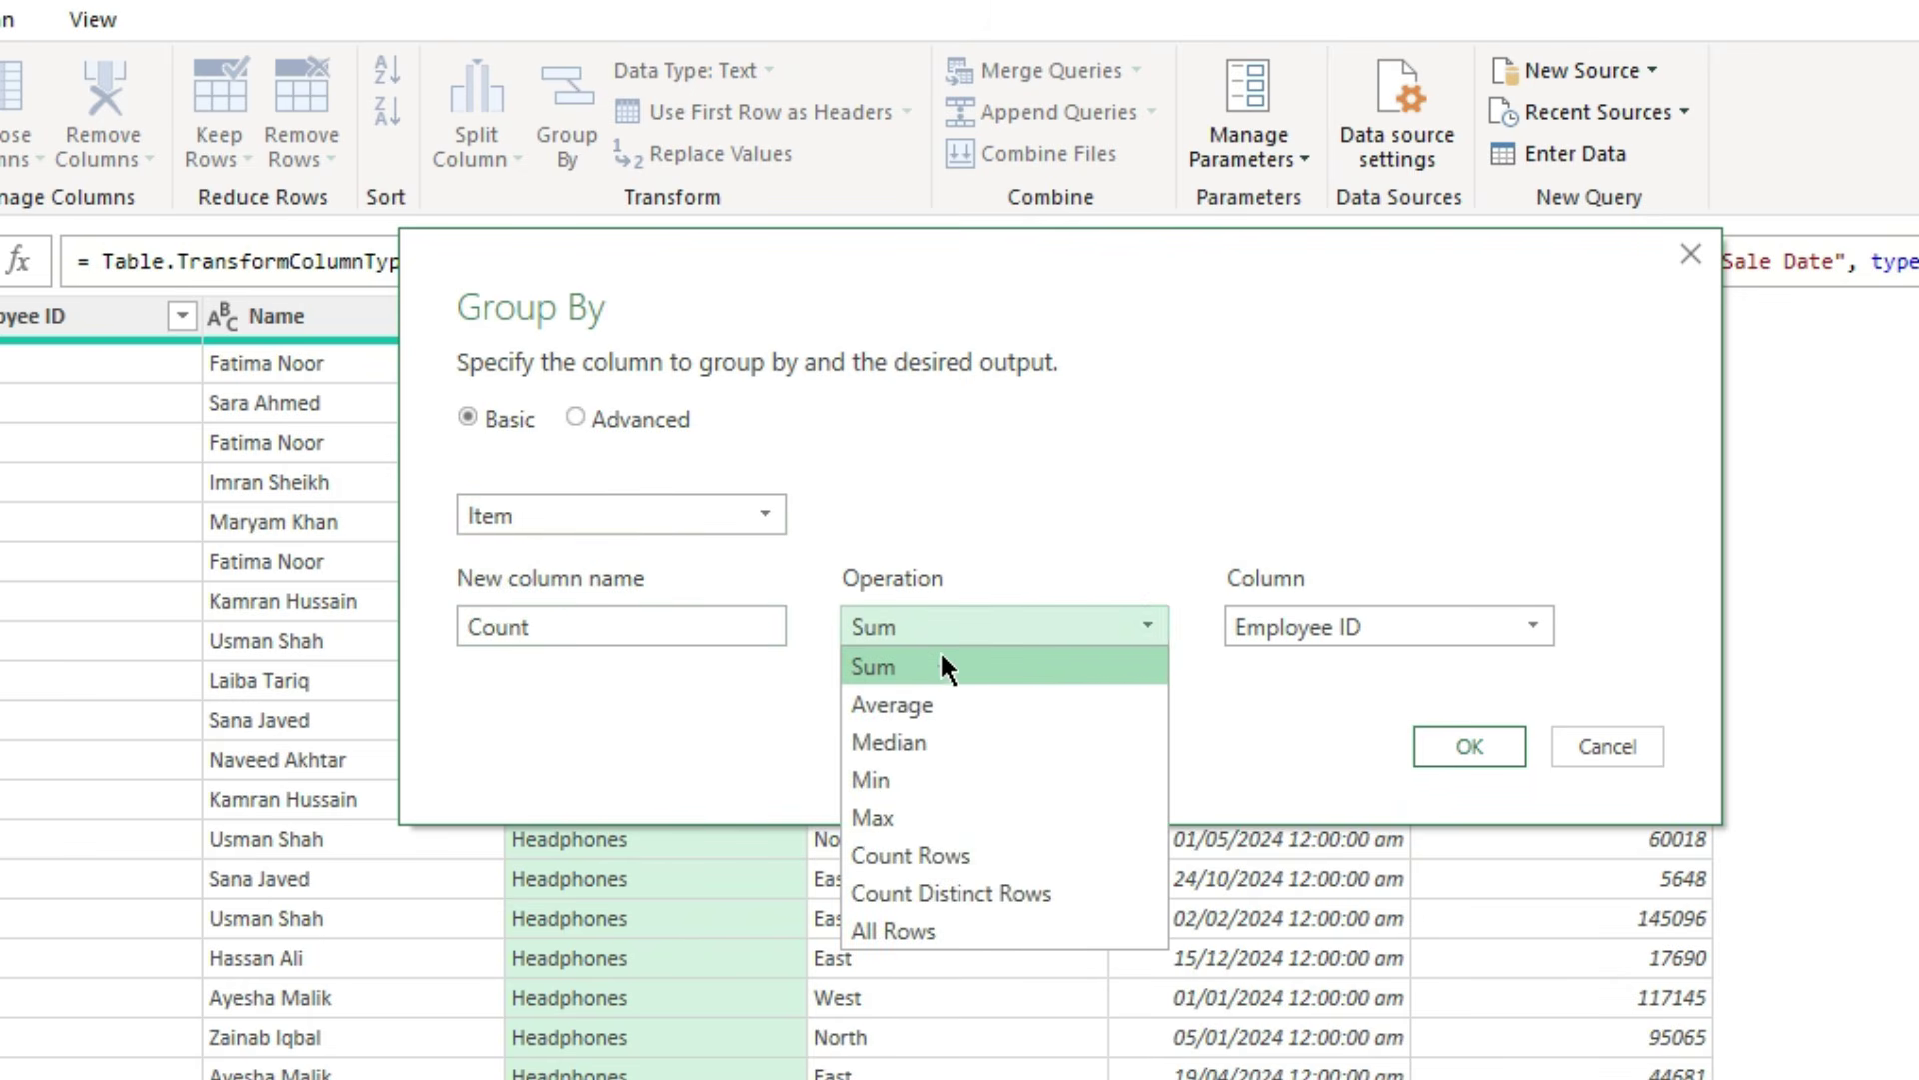
{"action": "left_click", "coordinate": [871, 670]}
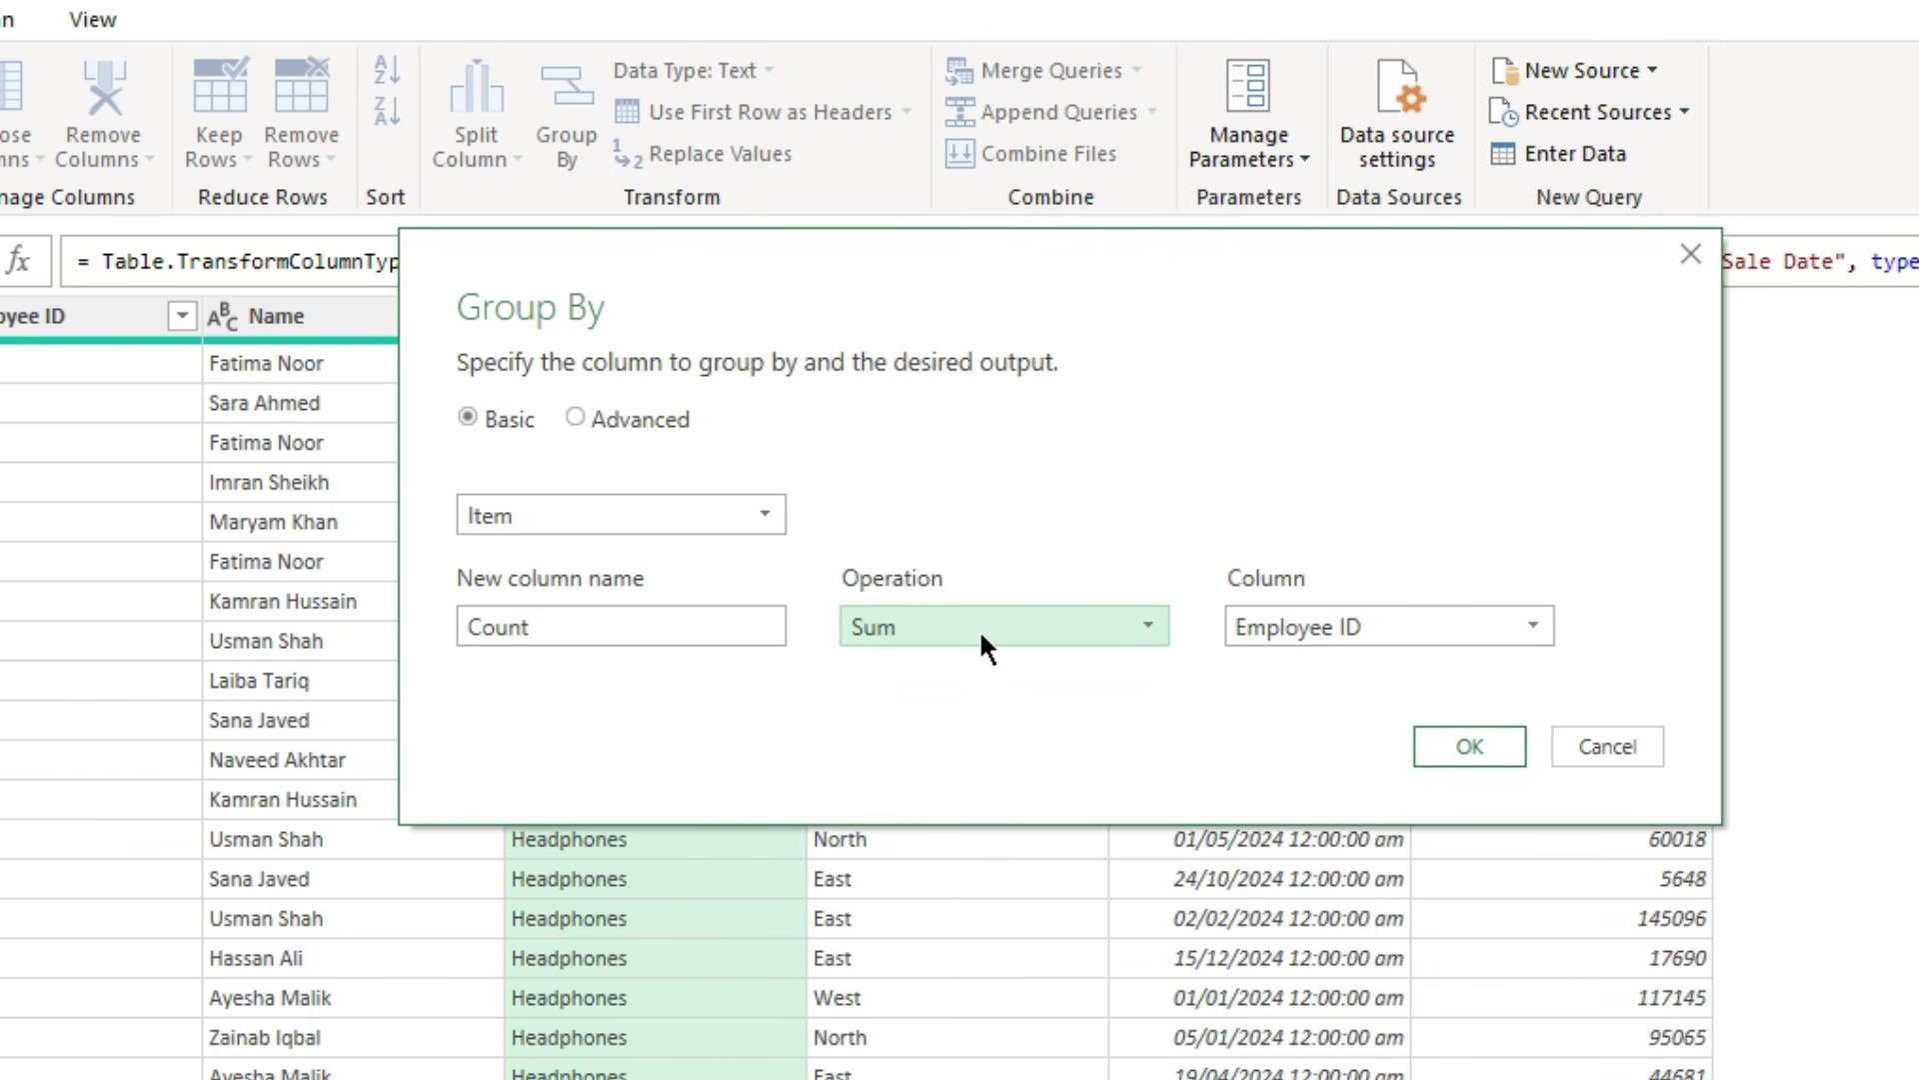
{"action": "double_click", "coordinate": [631, 622]}
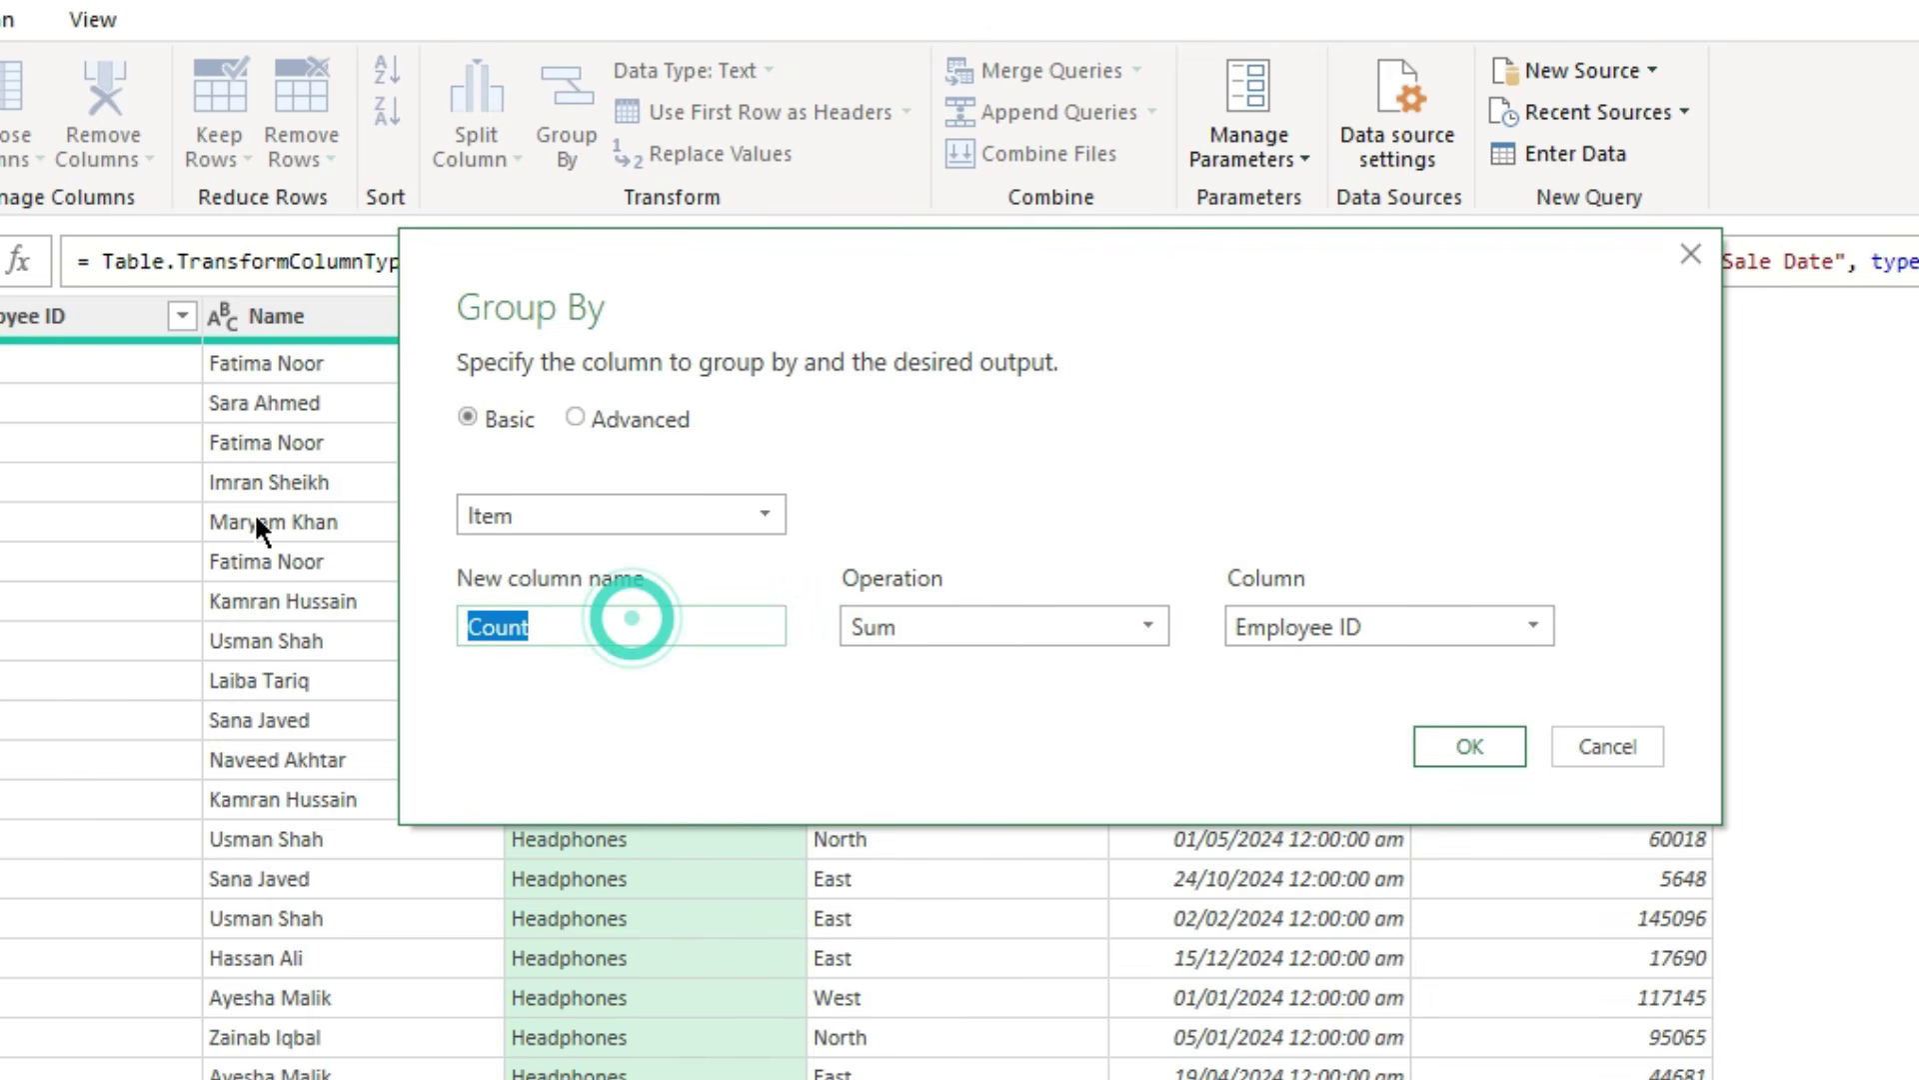
{"action": "type", "text": "Sum"}
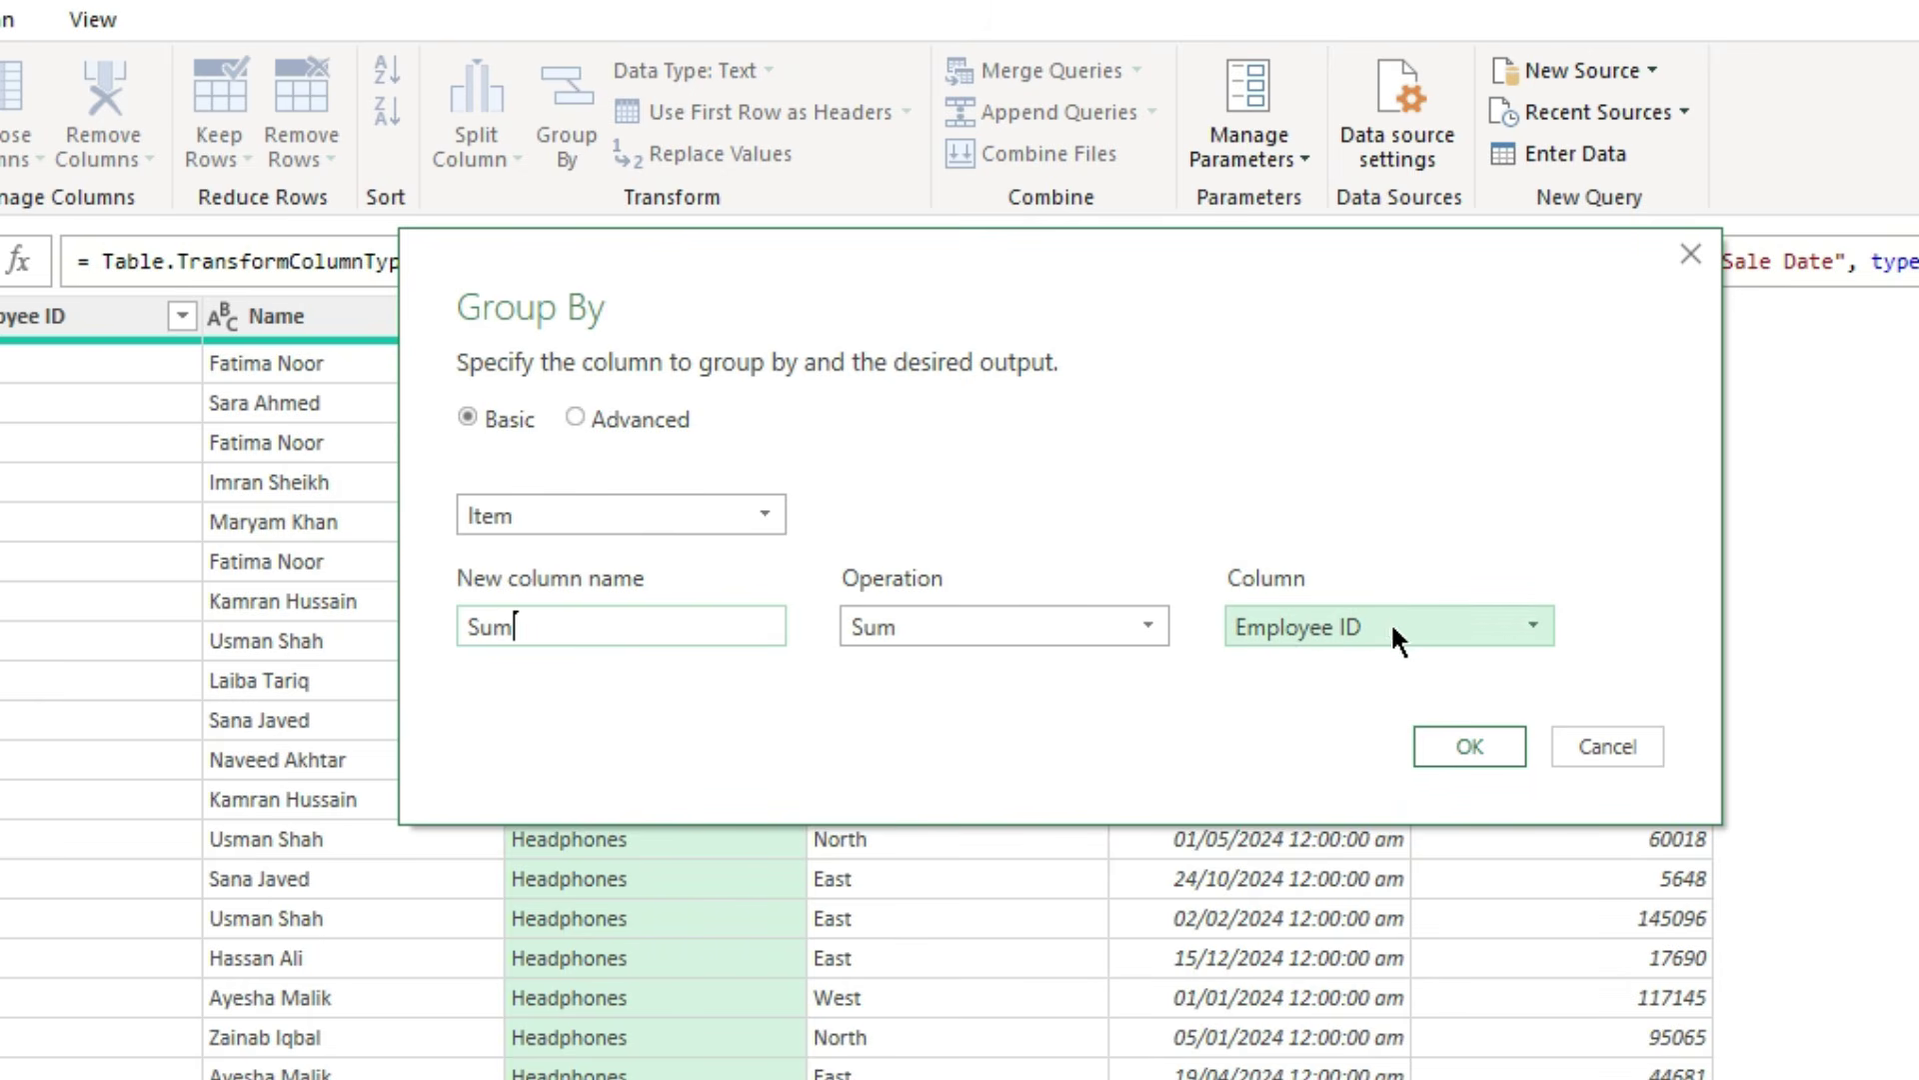
{"action": "left_click", "coordinate": [1535, 625]}
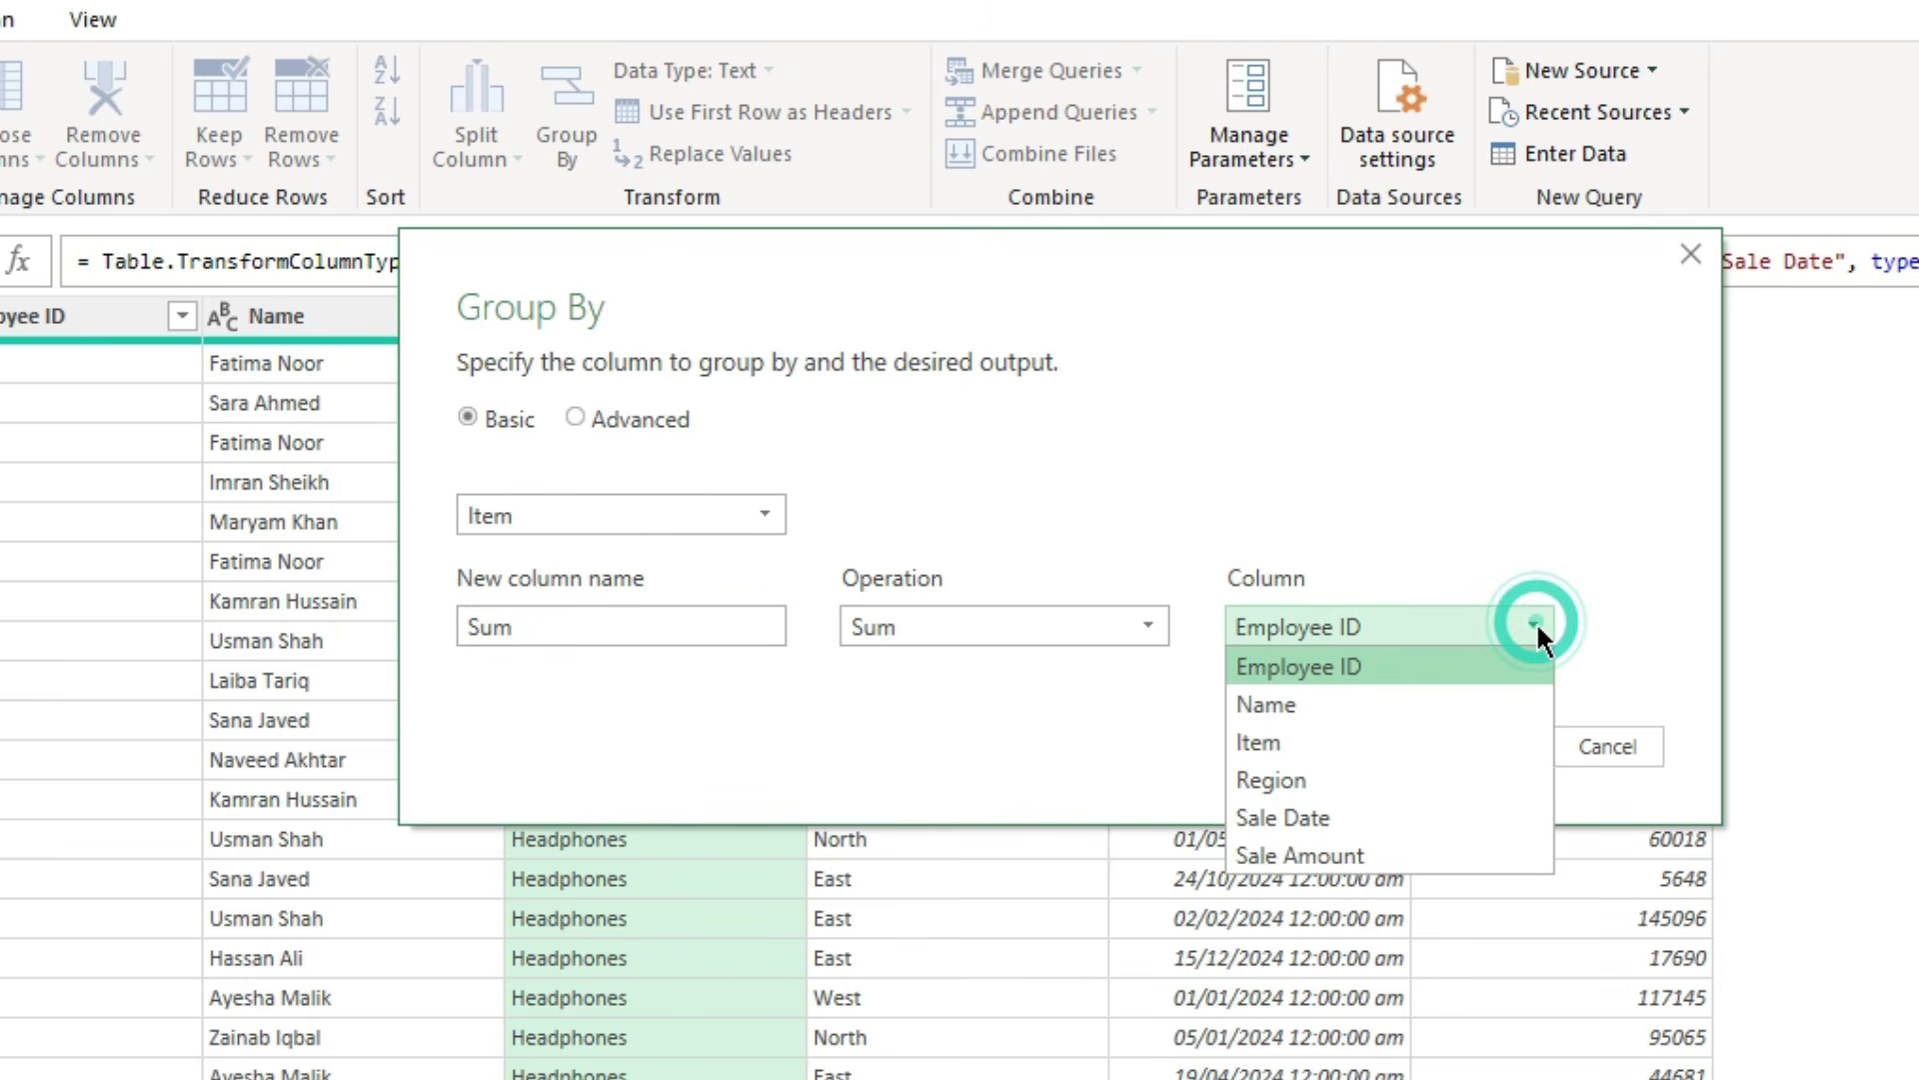
{"action": "left_click", "coordinate": [1364, 848]}
{"action": "left_click", "coordinate": [1467, 743]}
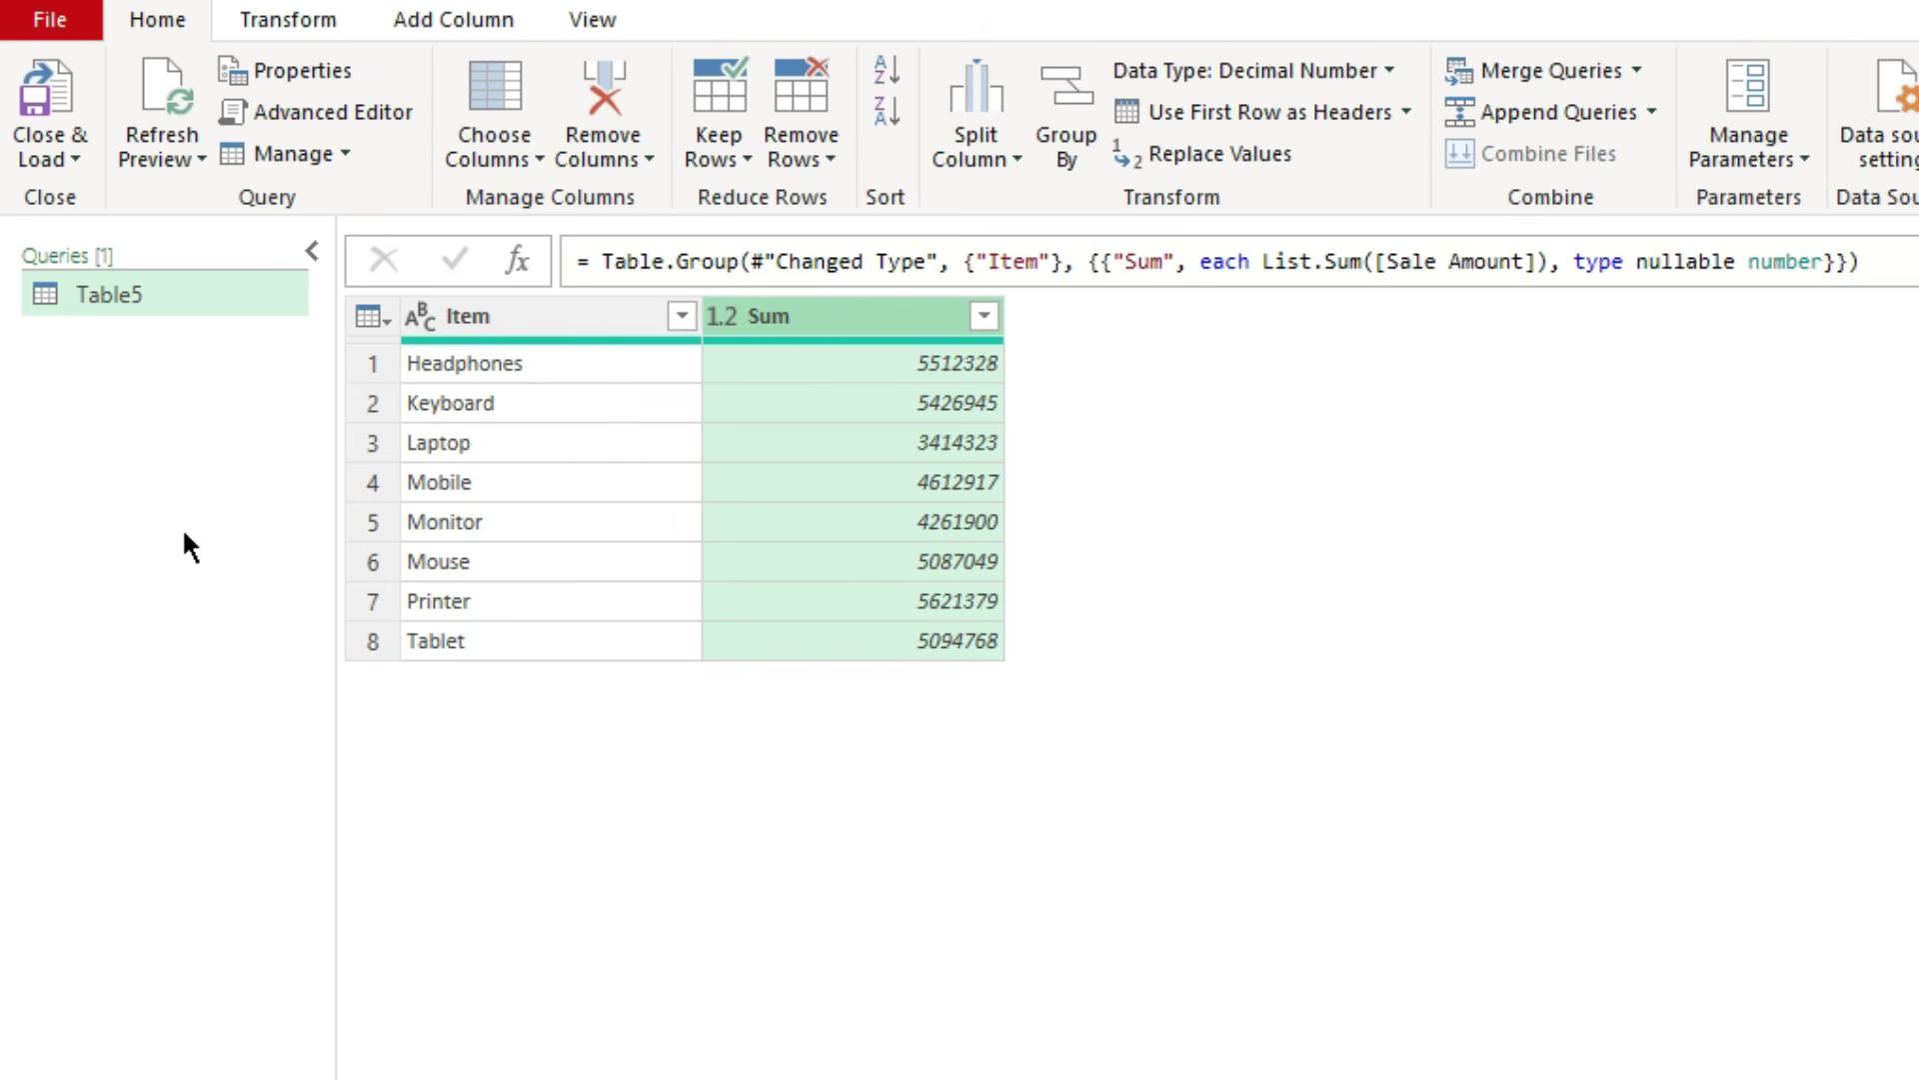
Load the grouped query as a table onto the existing Power Query worksheet at cell H1.
{"action": "left_click", "coordinate": [71, 162]}
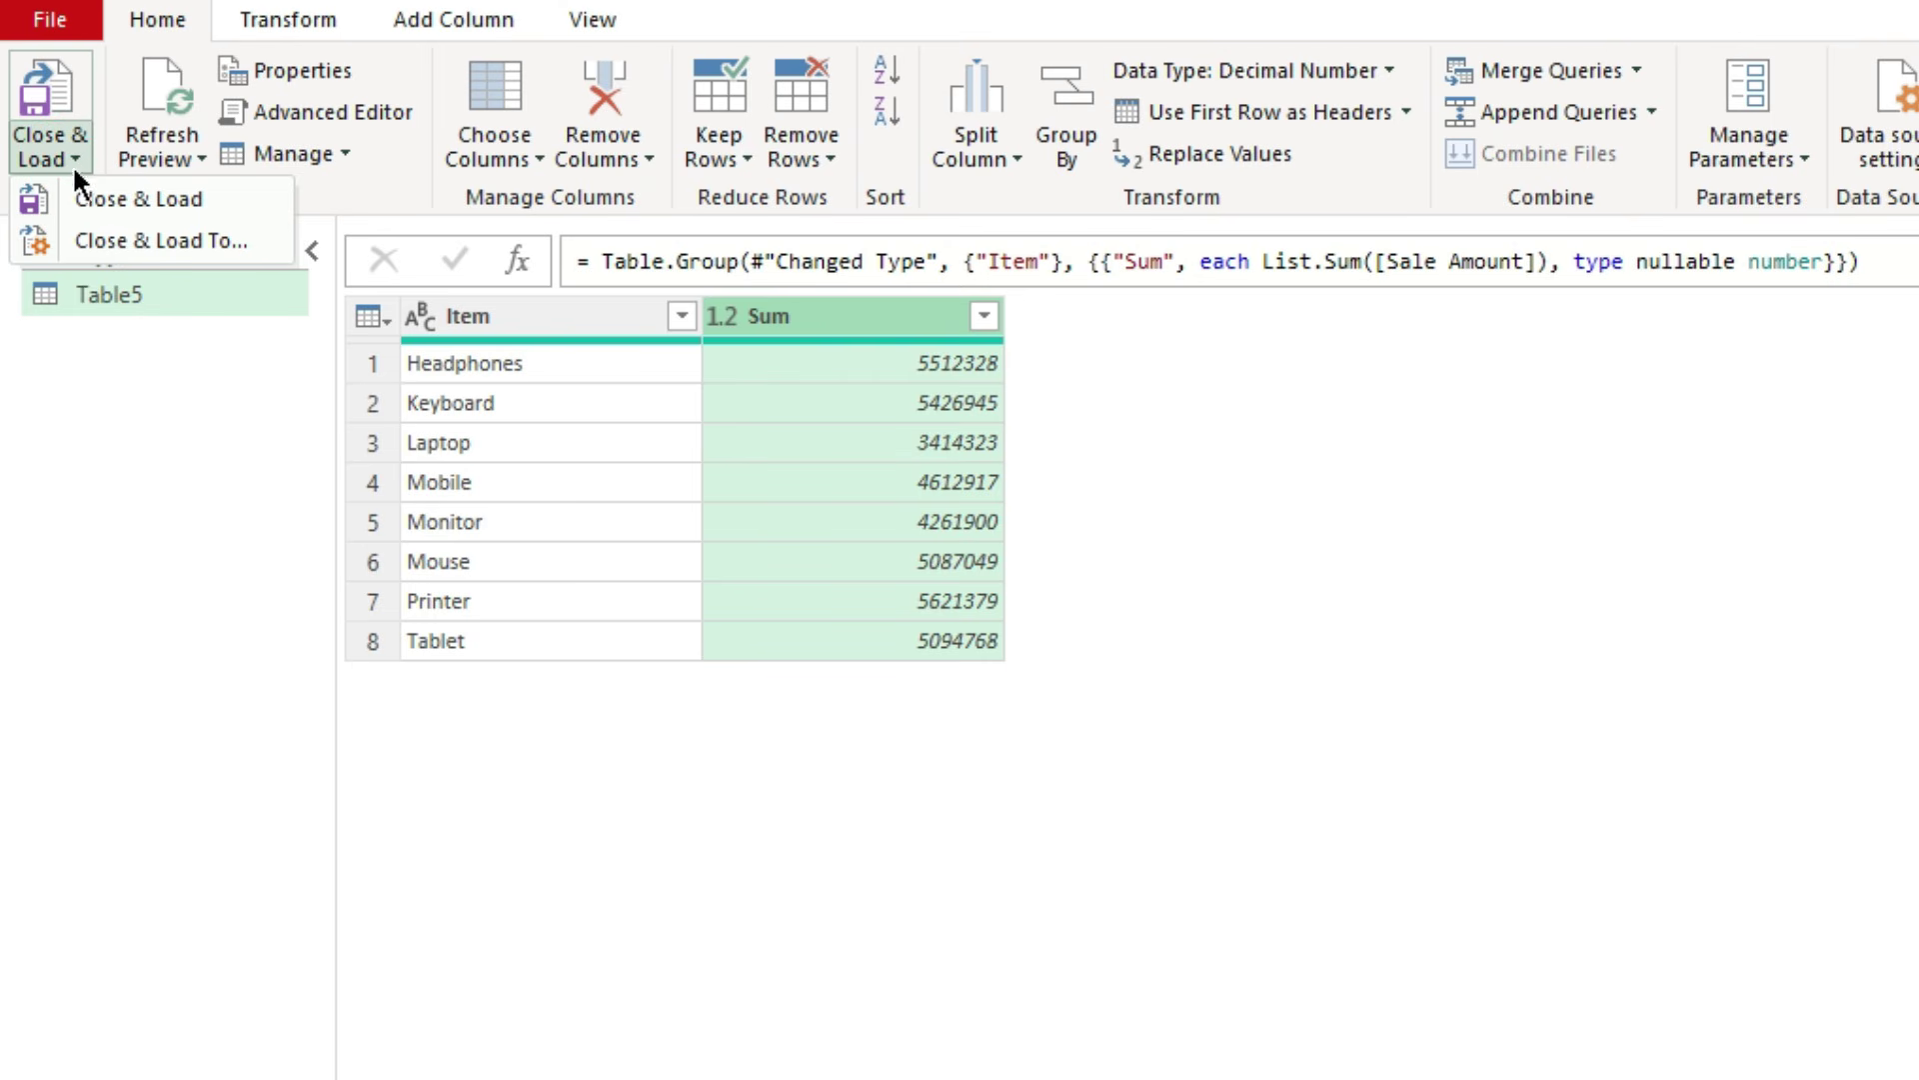
{"action": "left_click", "coordinate": [214, 240]}
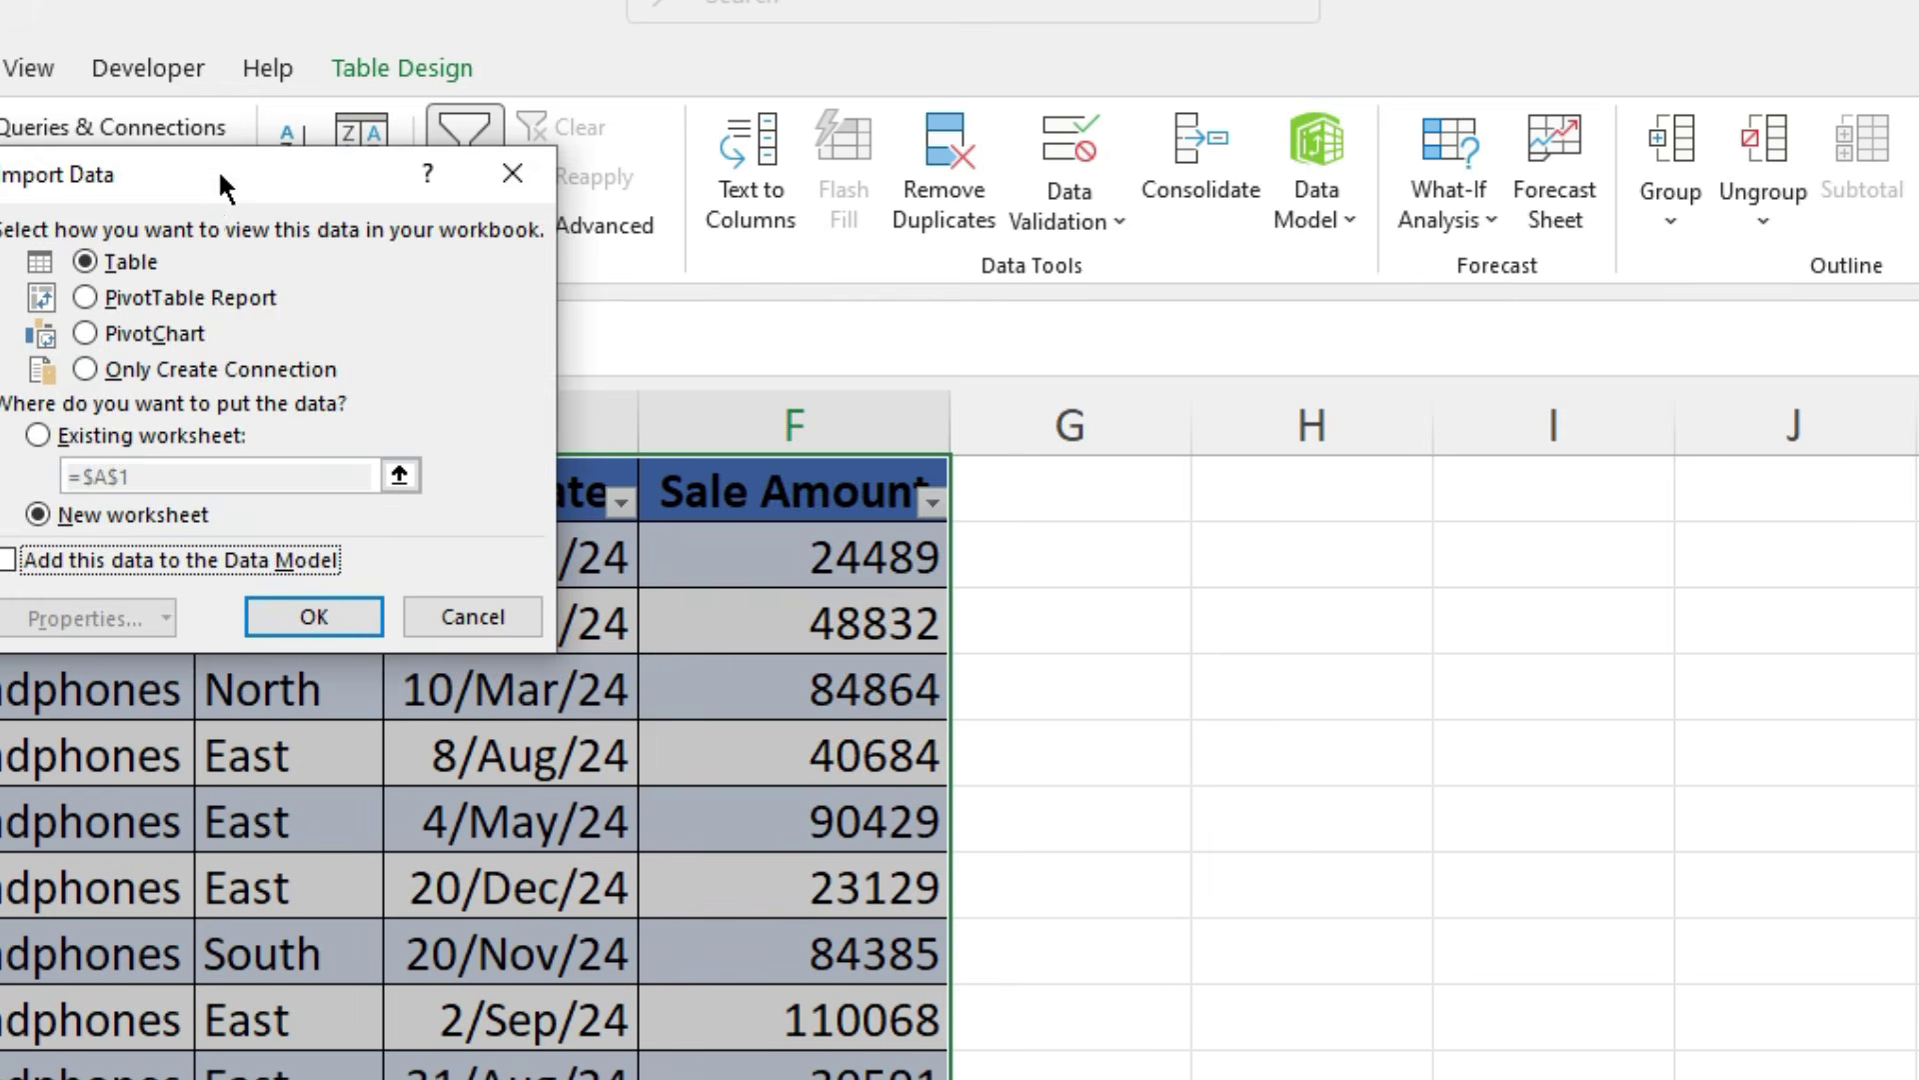
{"action": "left_click_drag", "start_coordinate": [1069, 175], "coordinate": [1678, 369]}
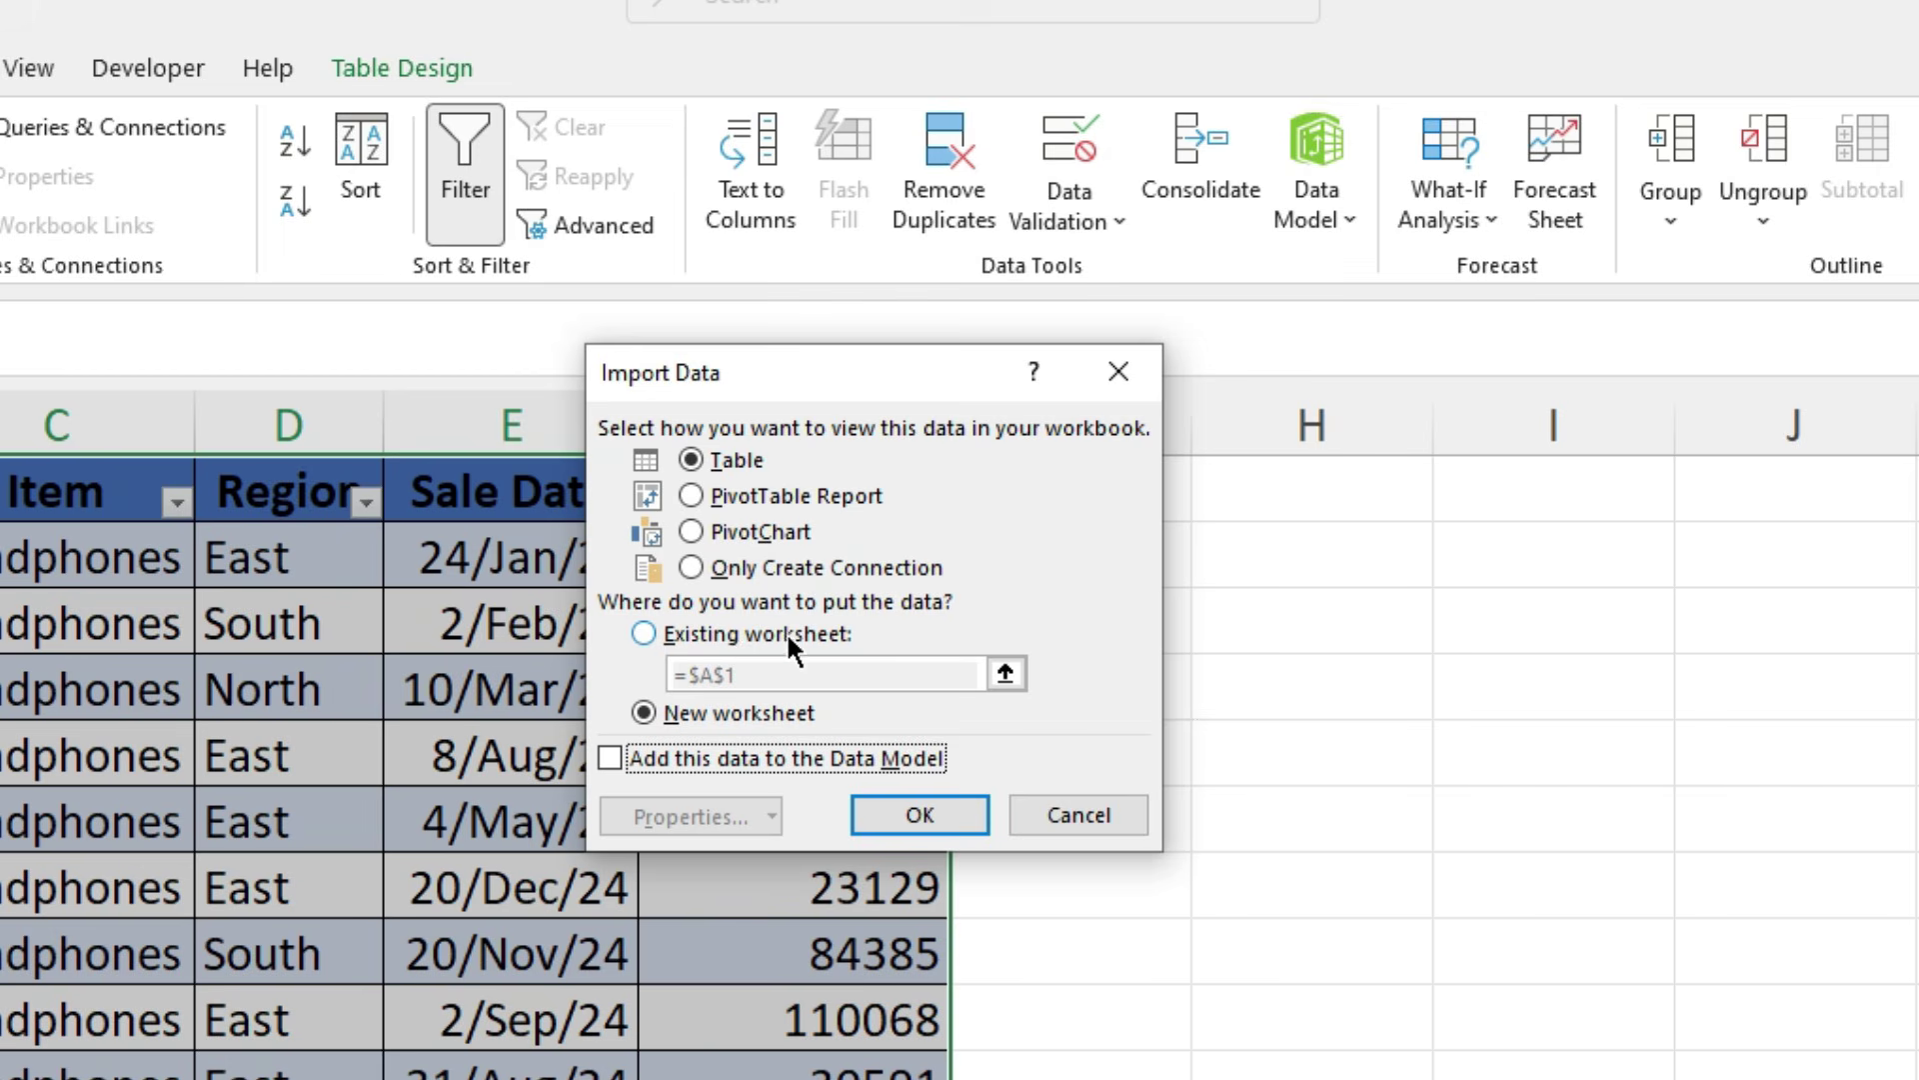
{"action": "left_click", "coordinate": [646, 634]}
{"action": "left_click", "coordinate": [782, 677]}
{"action": "left_click", "coordinate": [782, 676]}
{"action": "left_click_drag", "start_coordinate": [852, 376], "coordinate": [315, 342]}
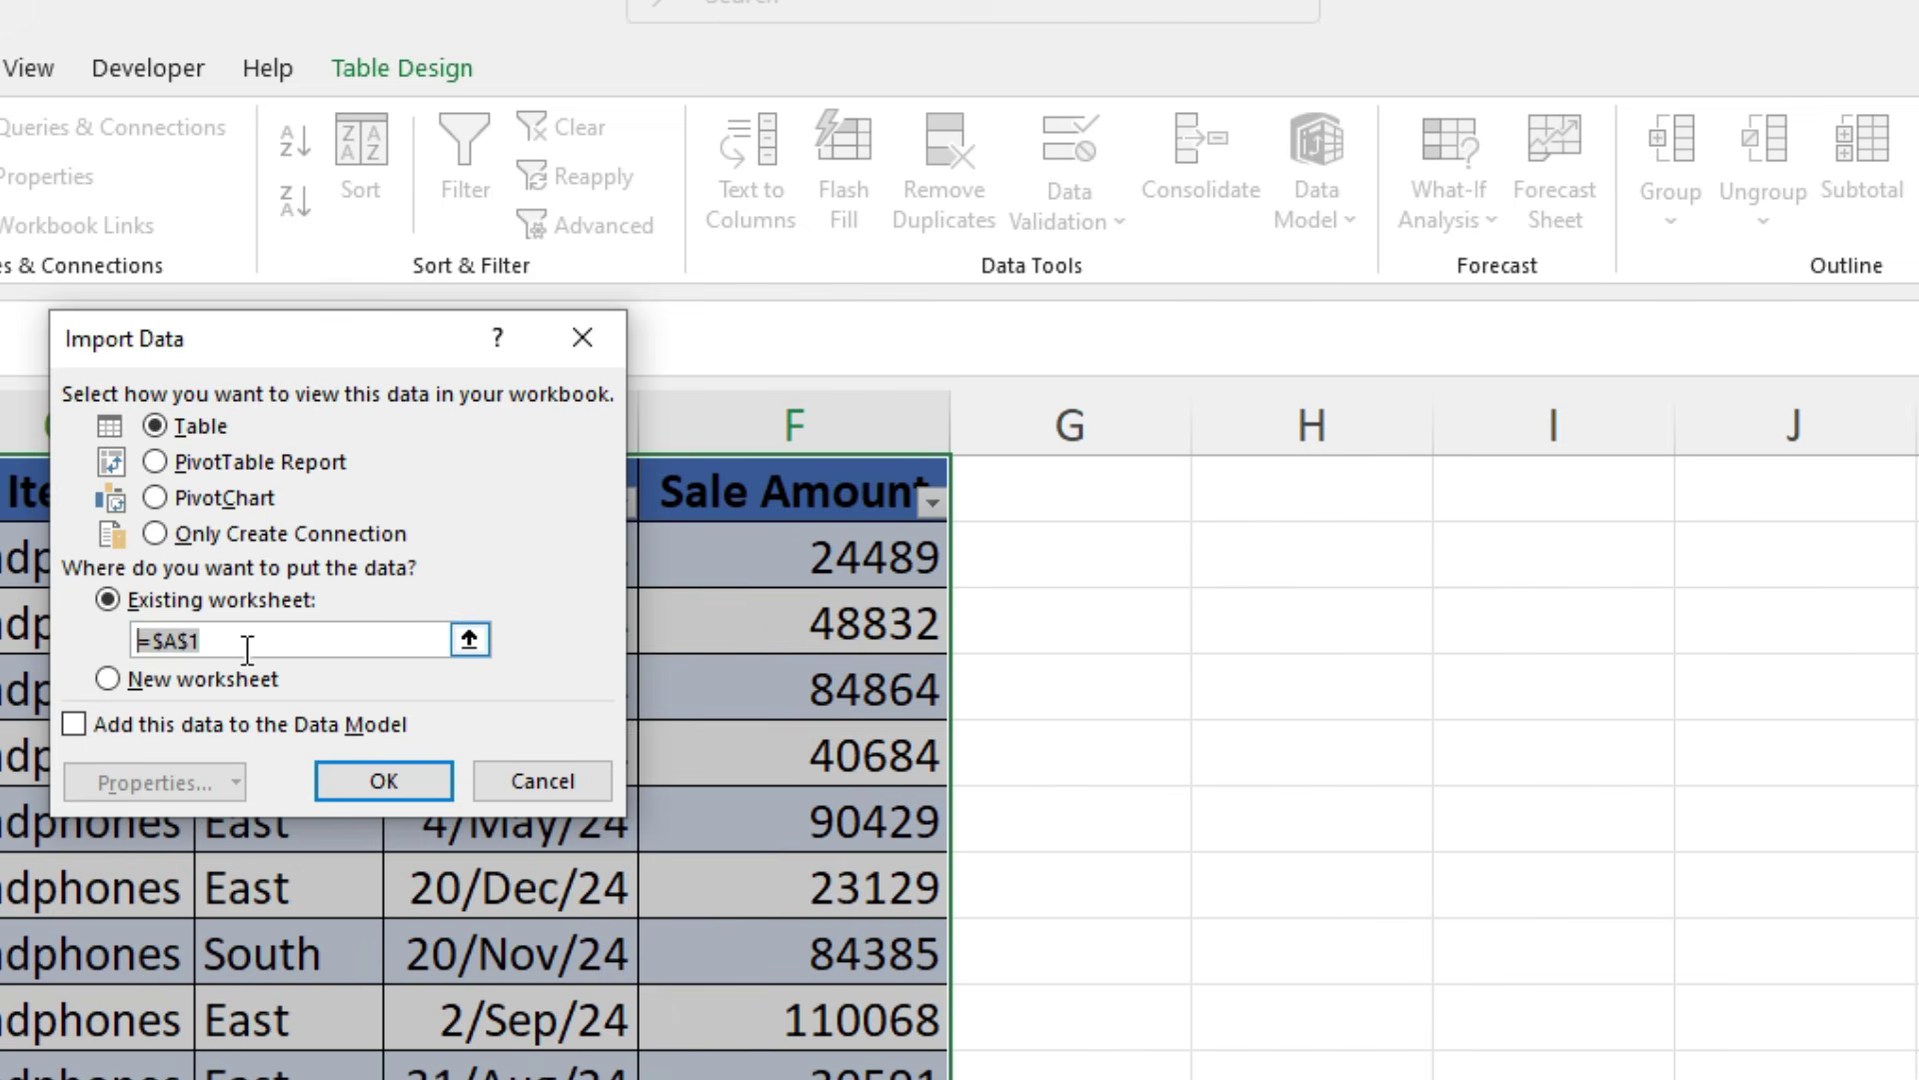
{"action": "left_click", "coordinate": [1325, 490]}
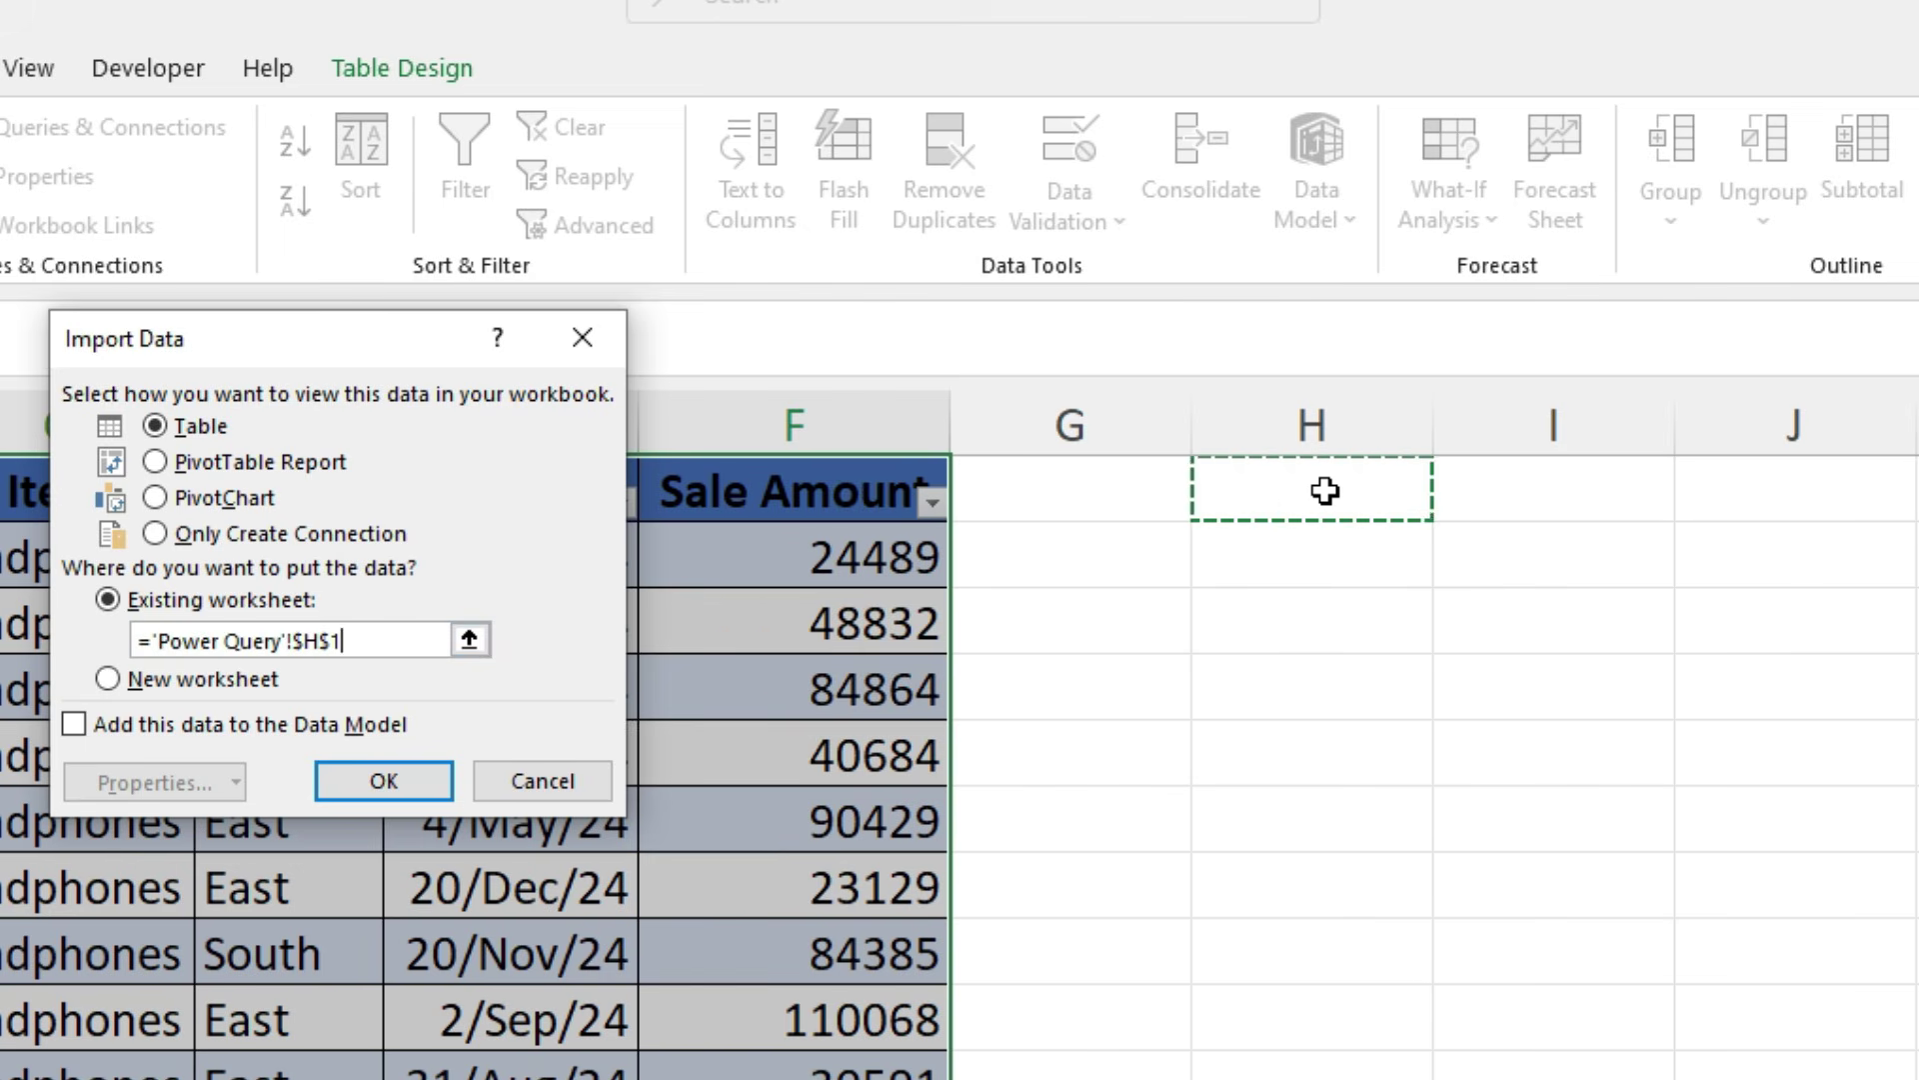
{"action": "left_click", "coordinate": [385, 784]}
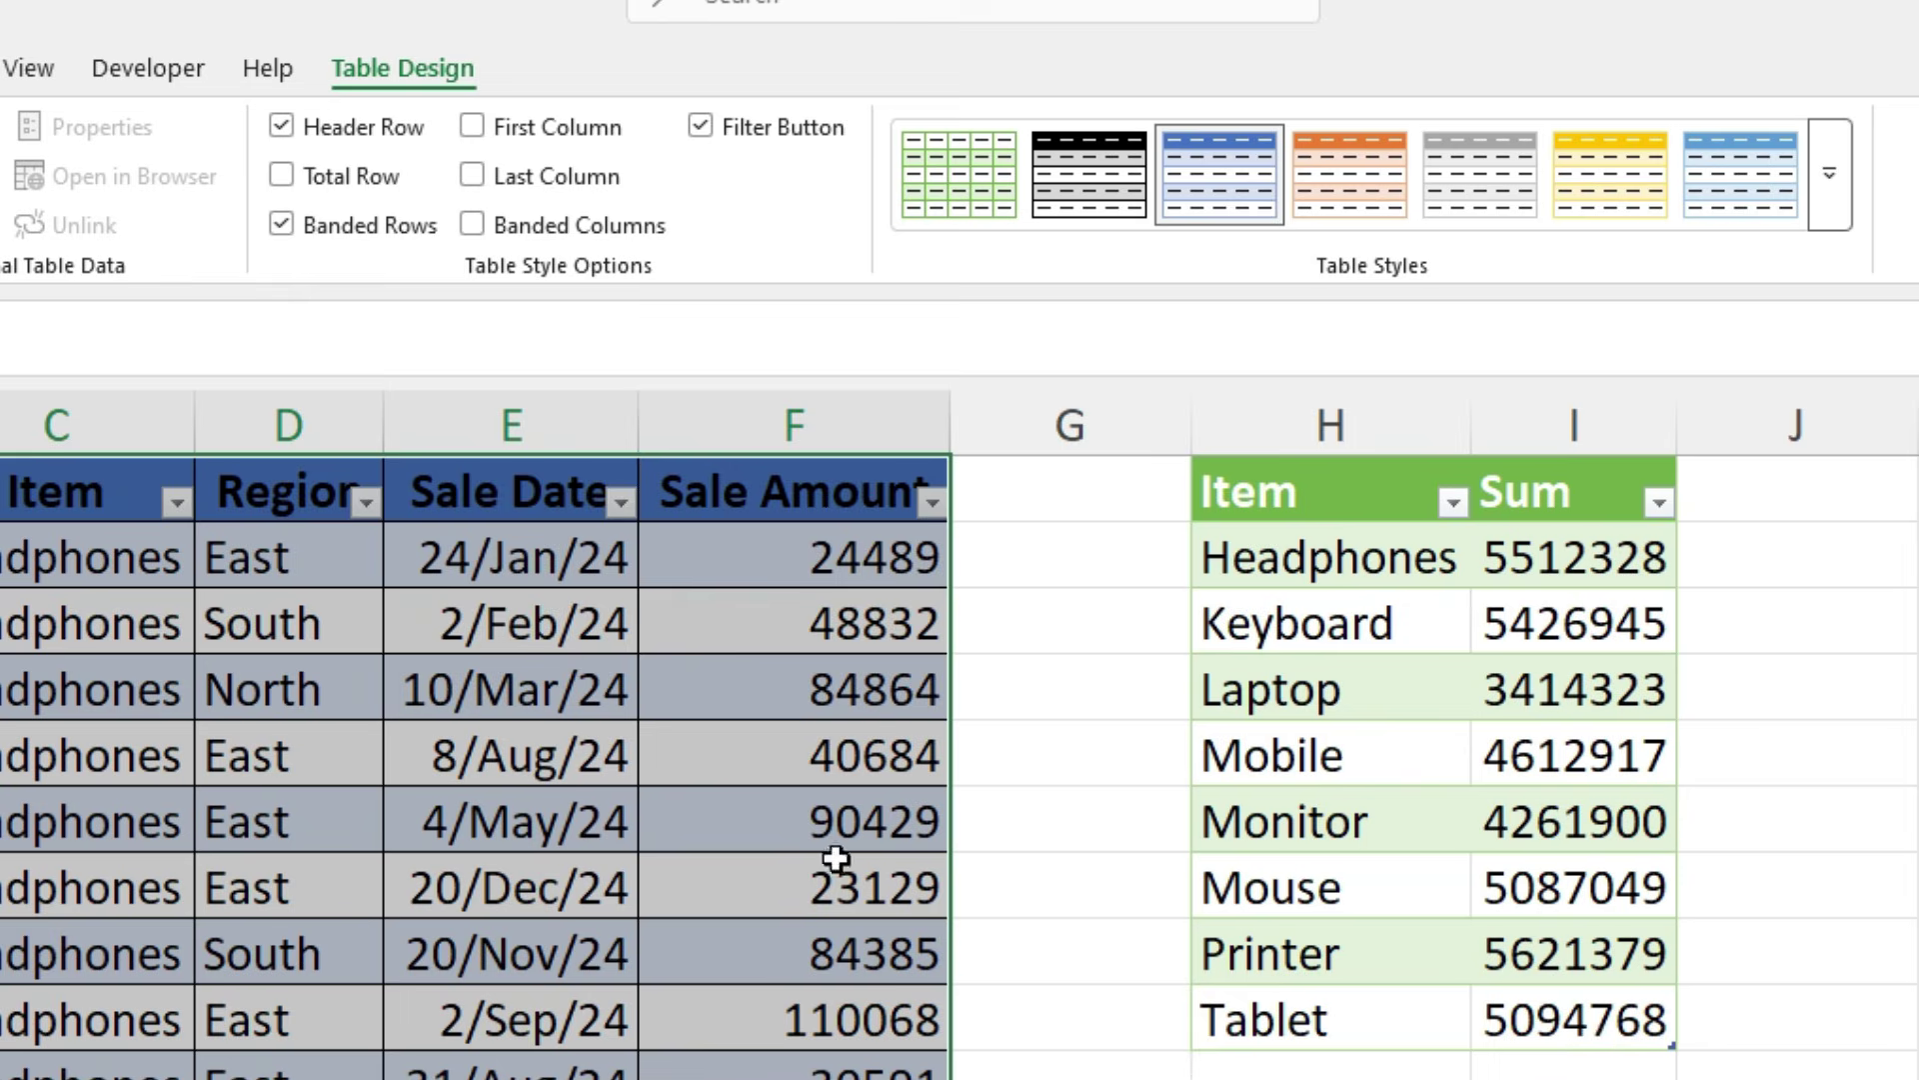
Add a new sales record in row 502 by filling down row 501, and set its Item to Glass.
{"action": "left_click", "coordinate": [412, 805]}
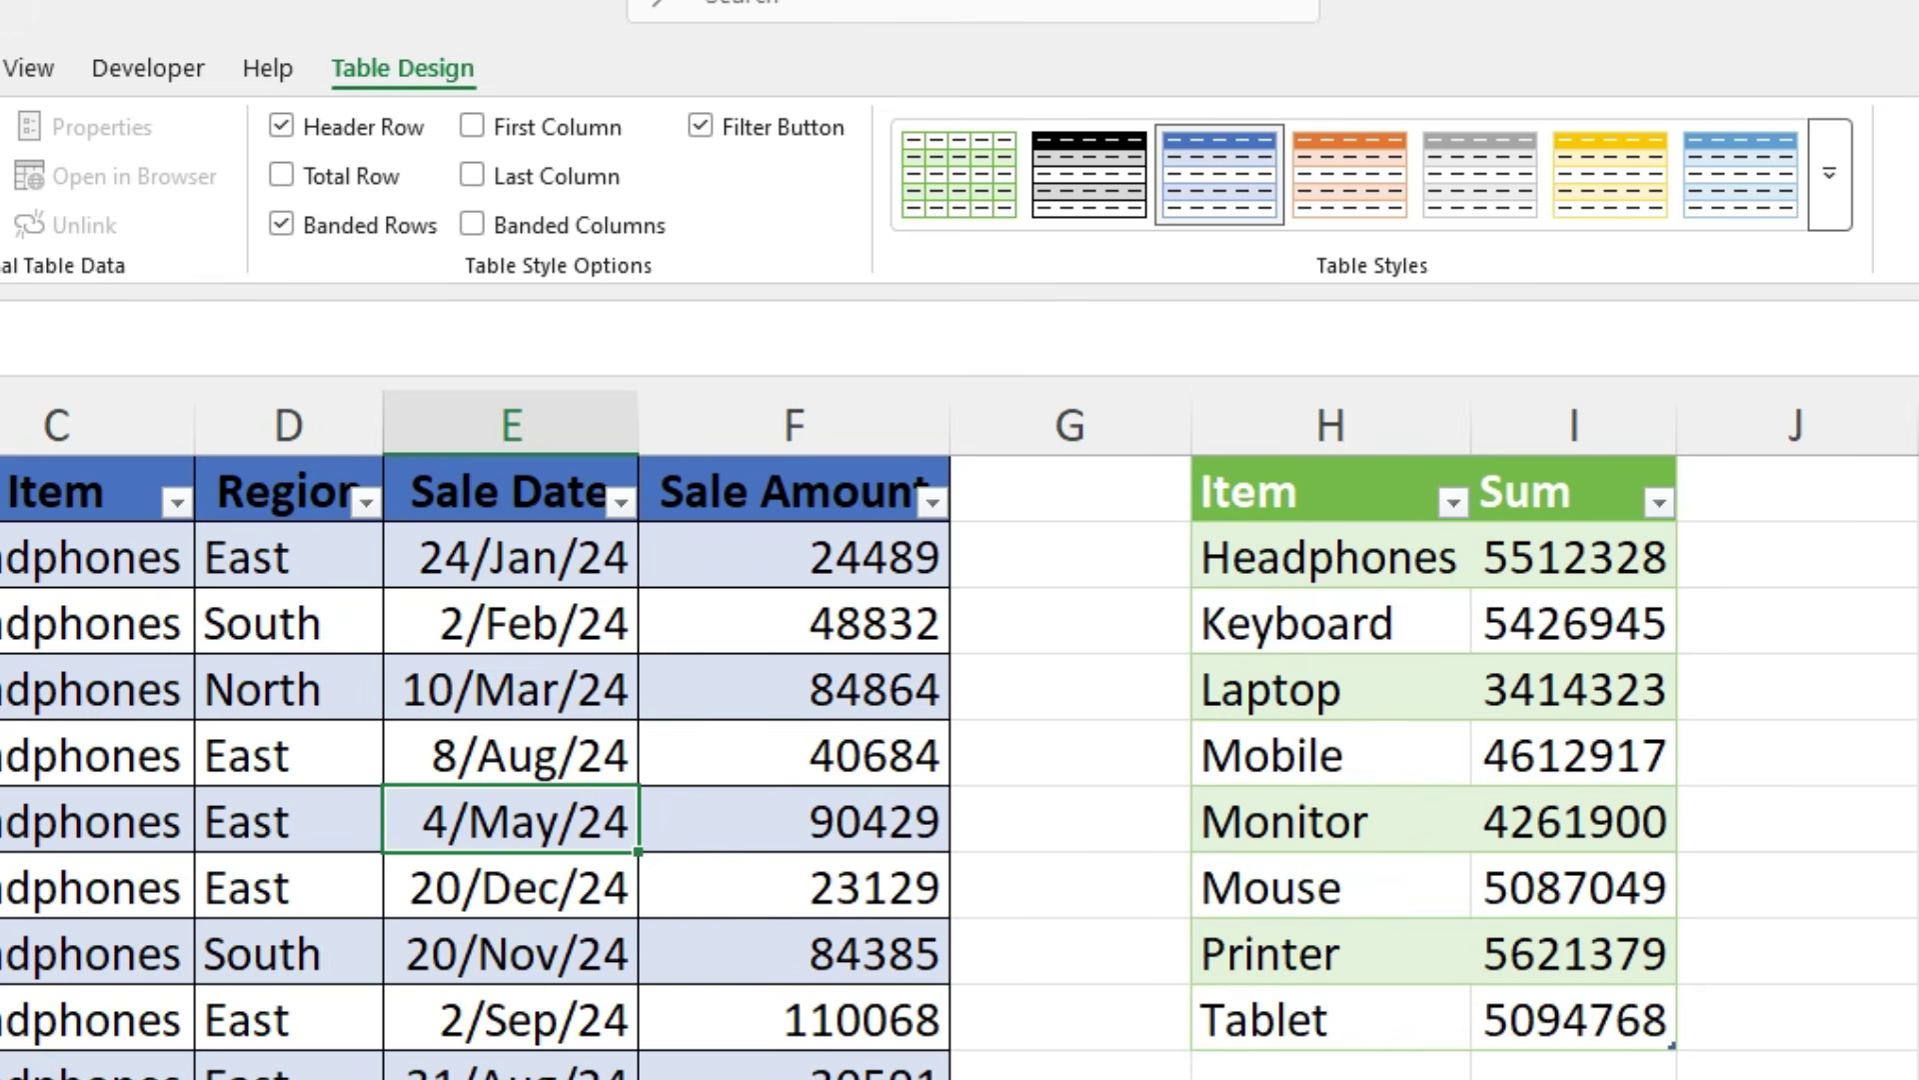
{"action": "left_click", "coordinate": [4, 1074]}
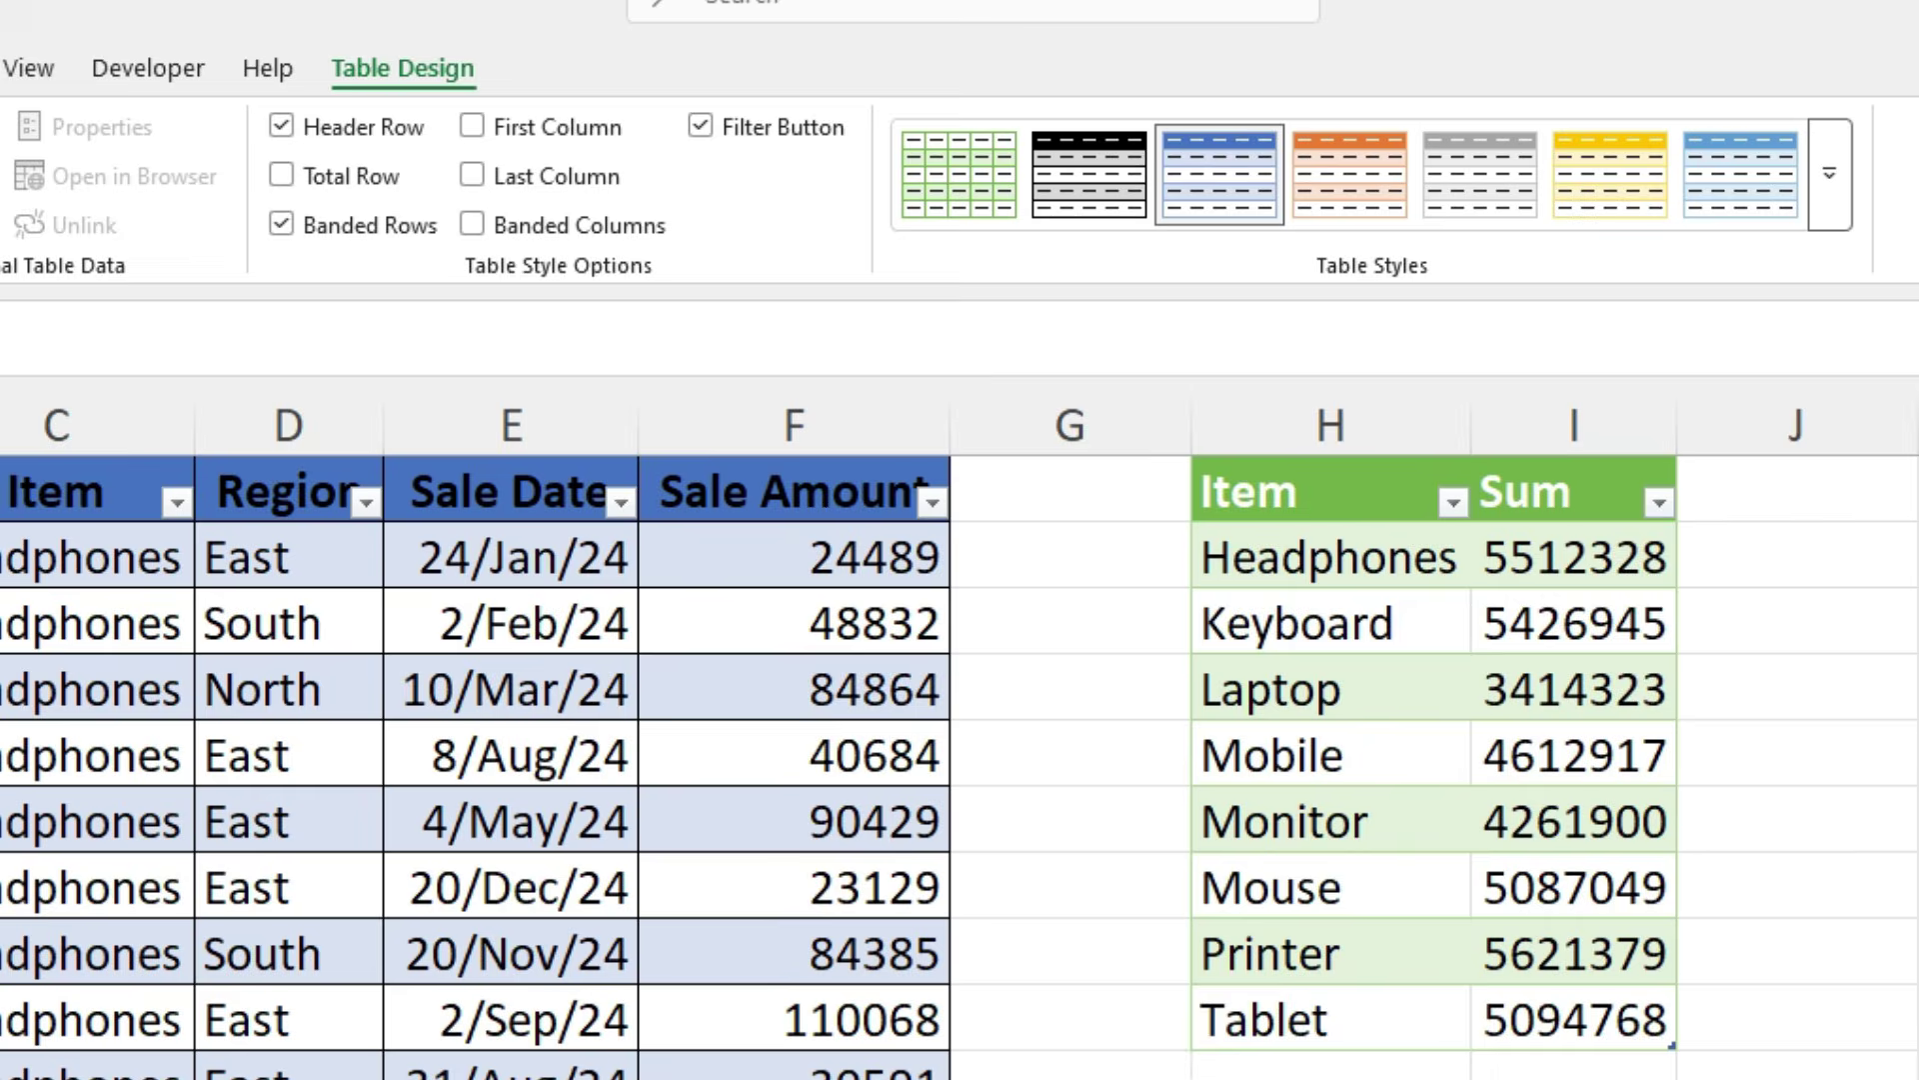
{"action": "key", "text": "ctrl+Down"}
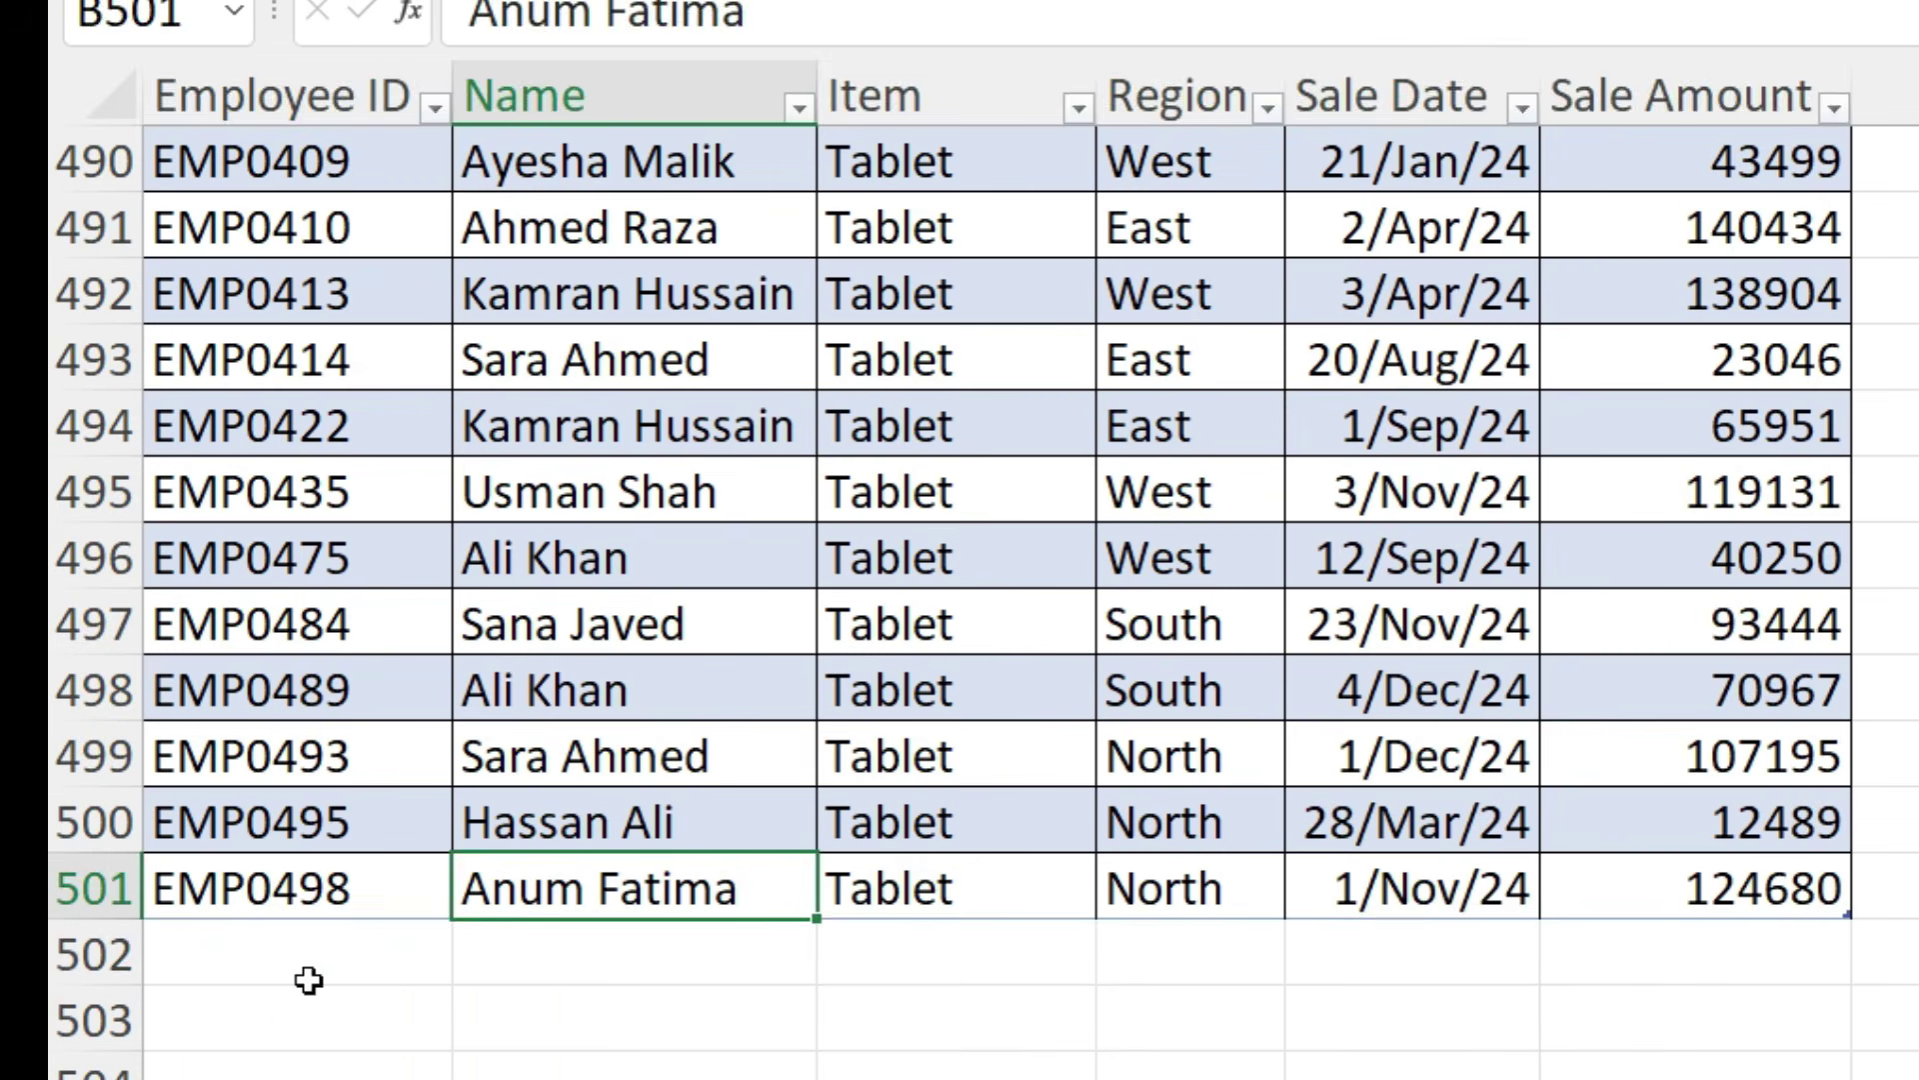
{"action": "left_click_drag", "start_coordinate": [309, 980], "coordinate": [1633, 934]}
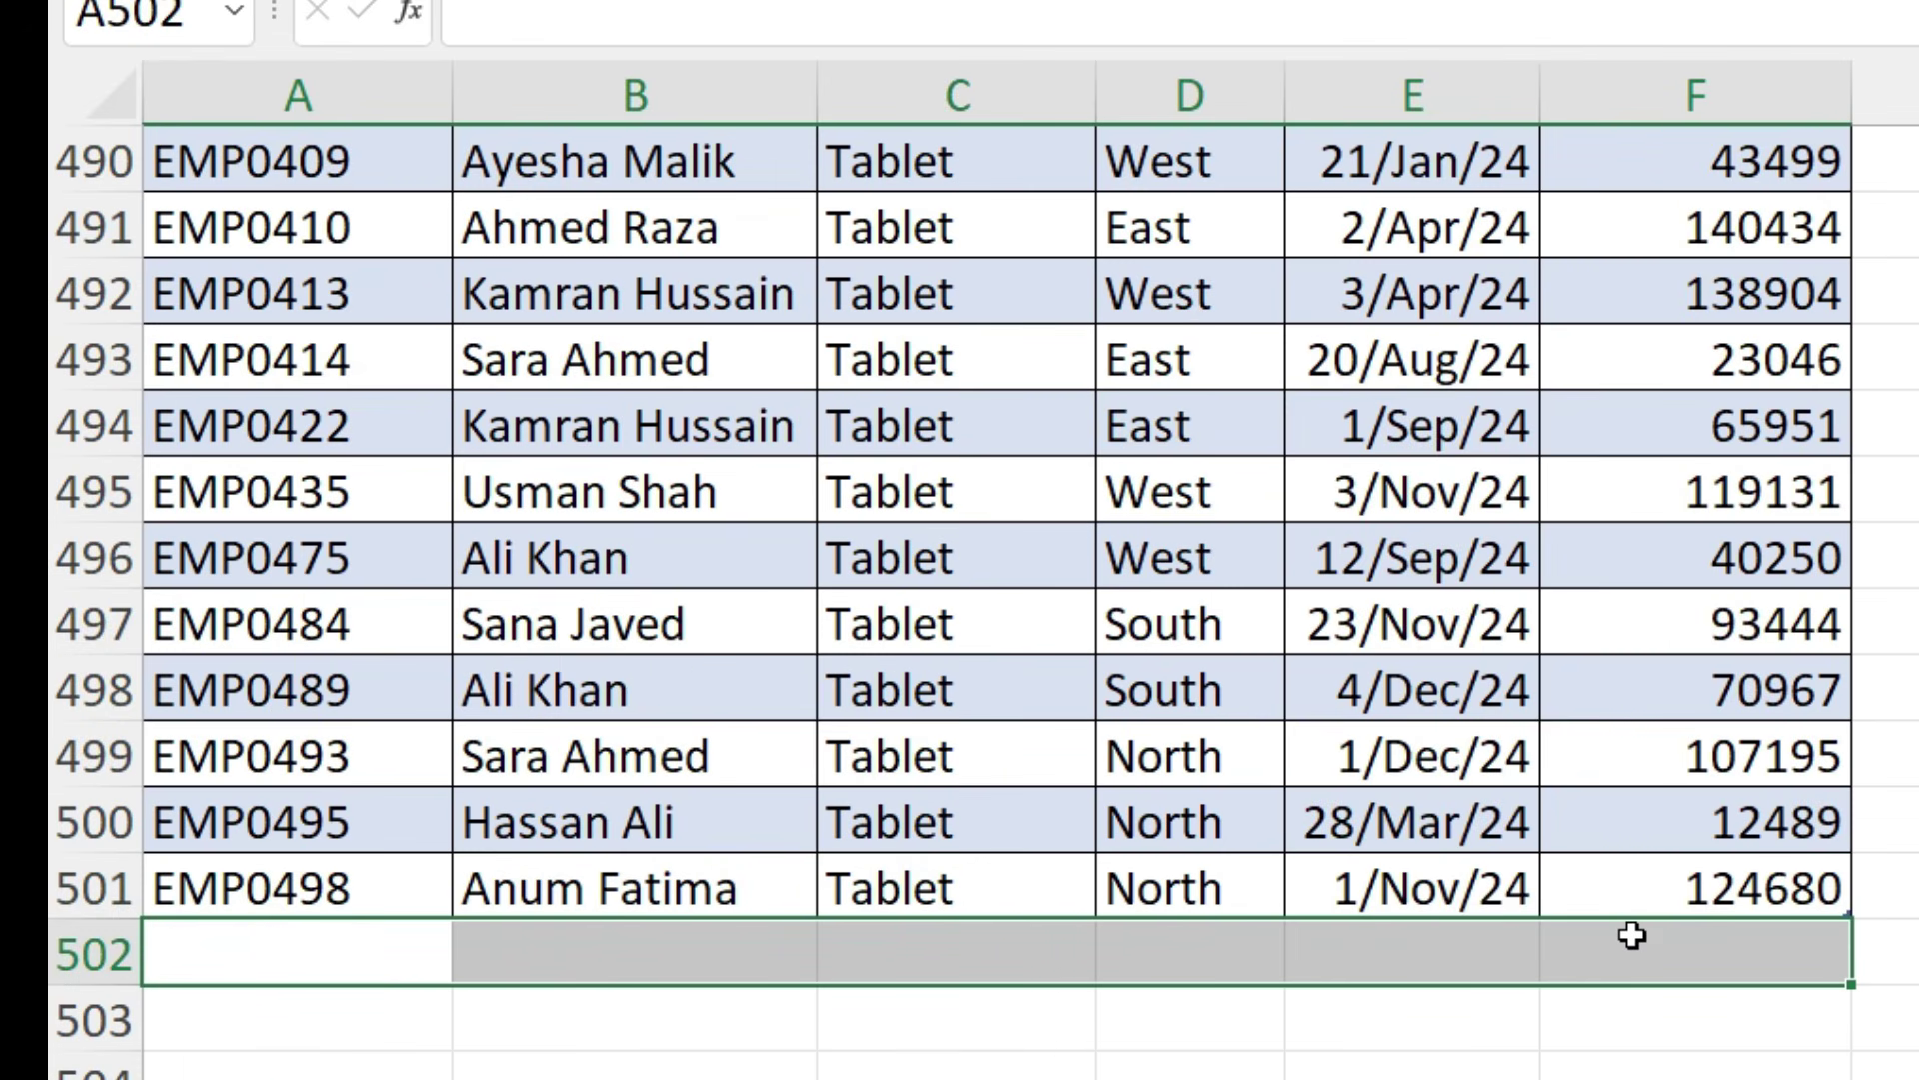
{"action": "key", "text": "ctrl+d"}
{"action": "left_click", "coordinate": [1007, 954]}
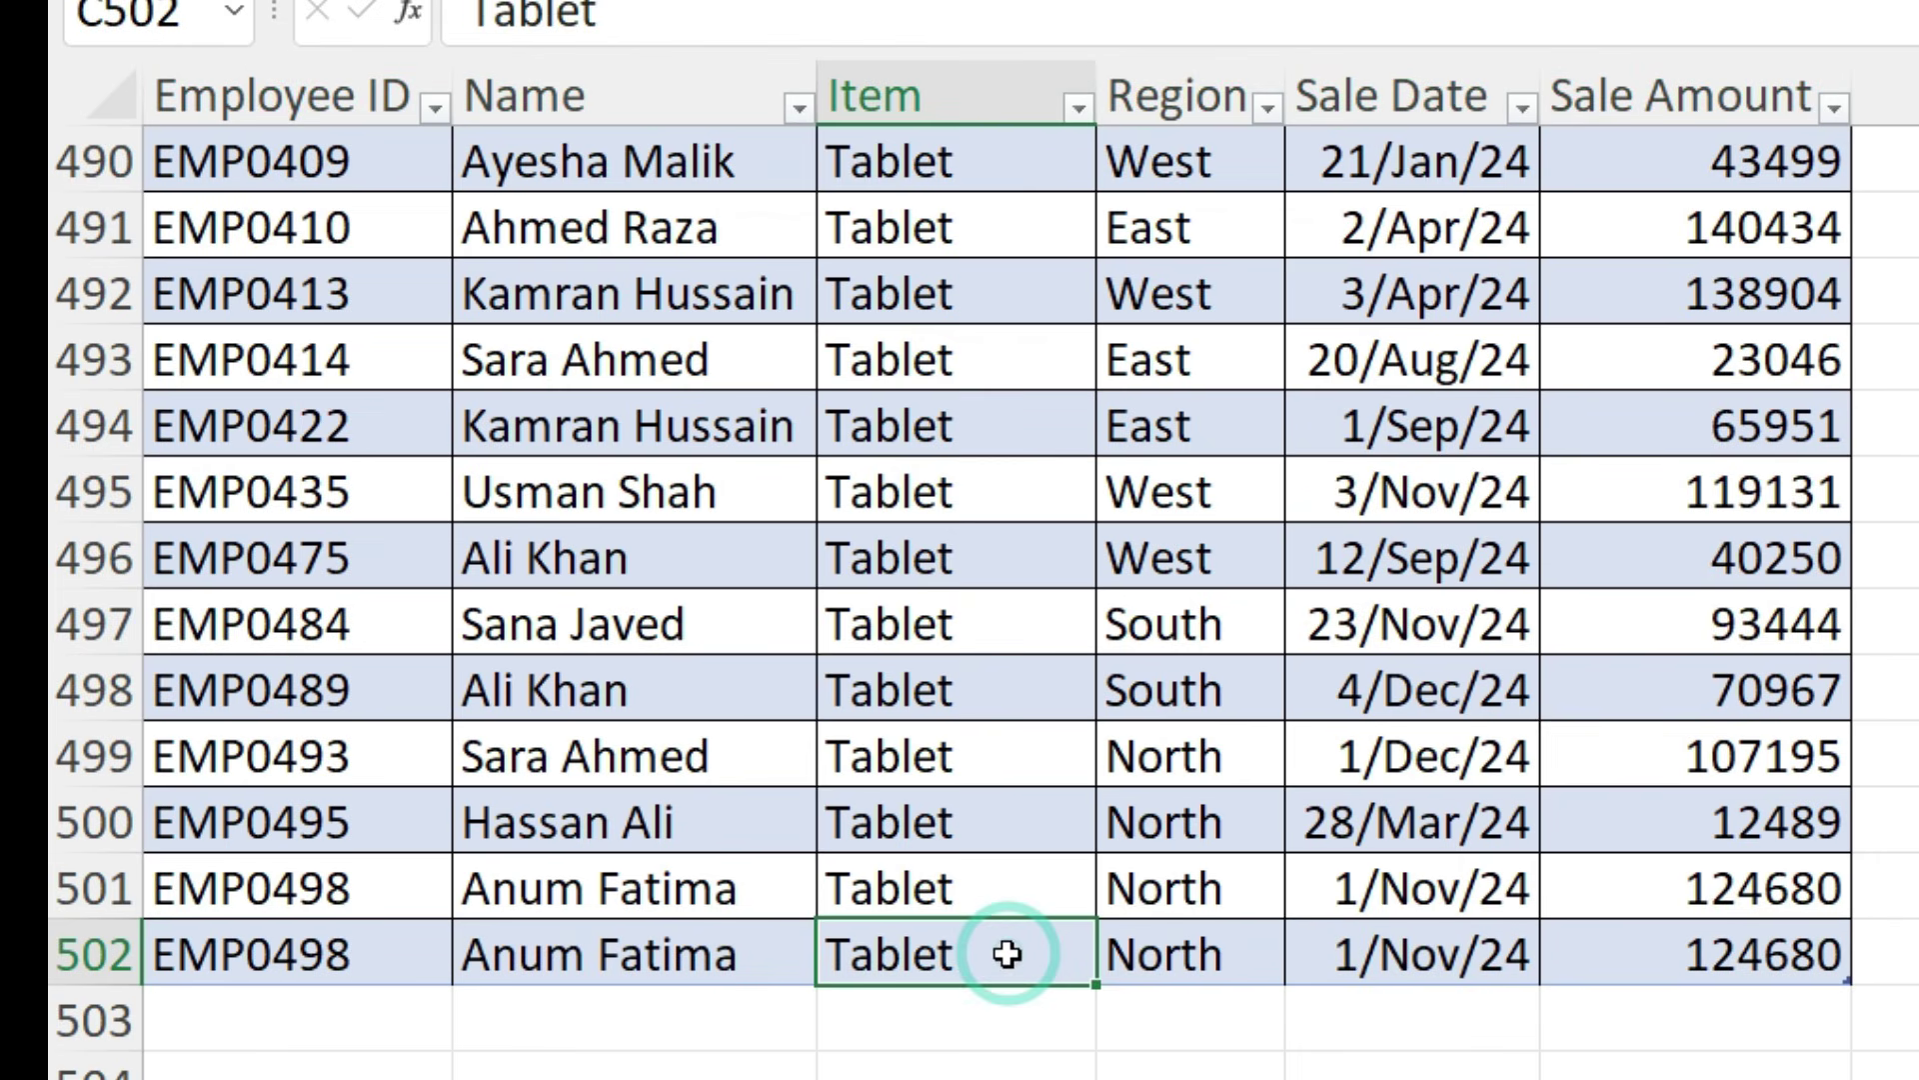
{"action": "type", "text": "Gl"}
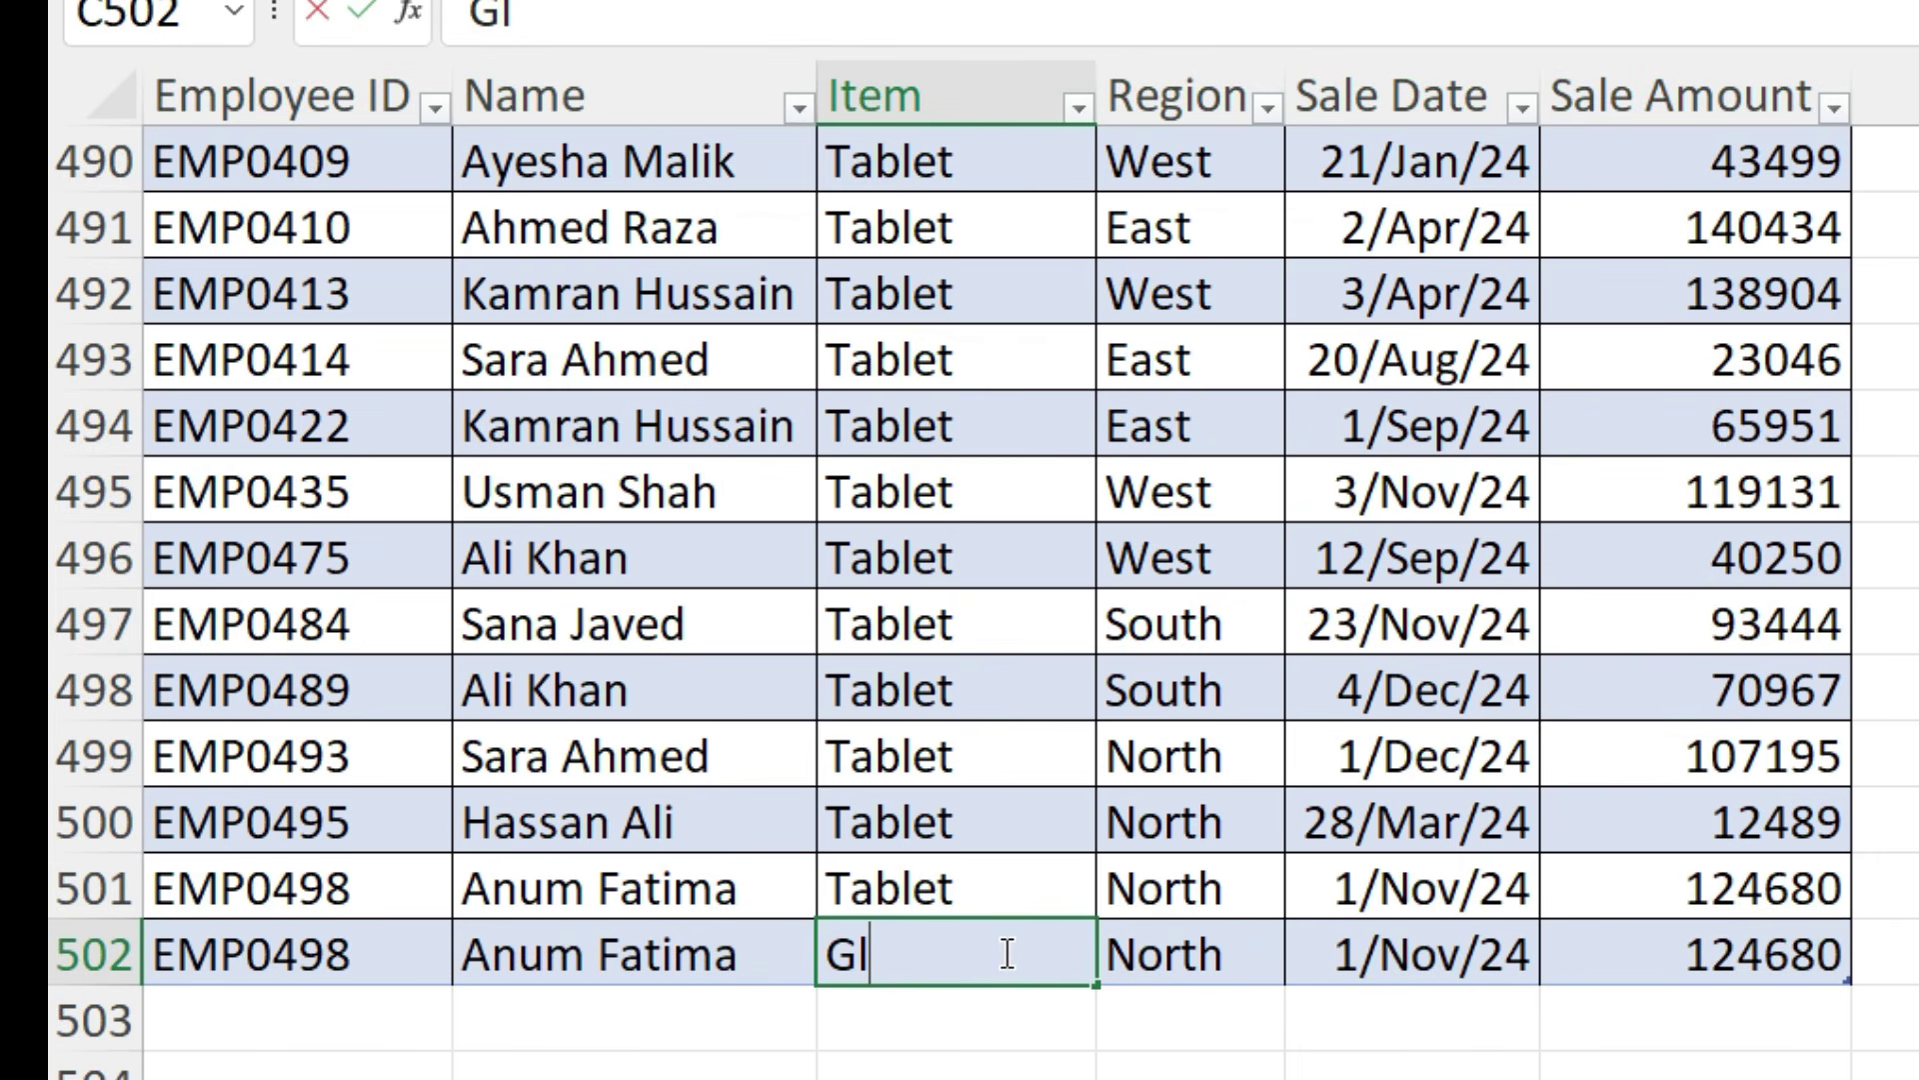
{"action": "type", "text": "ass"}
{"action": "key", "text": "ctrl+Up"}
{"action": "key", "text": "ctrl+Up"}
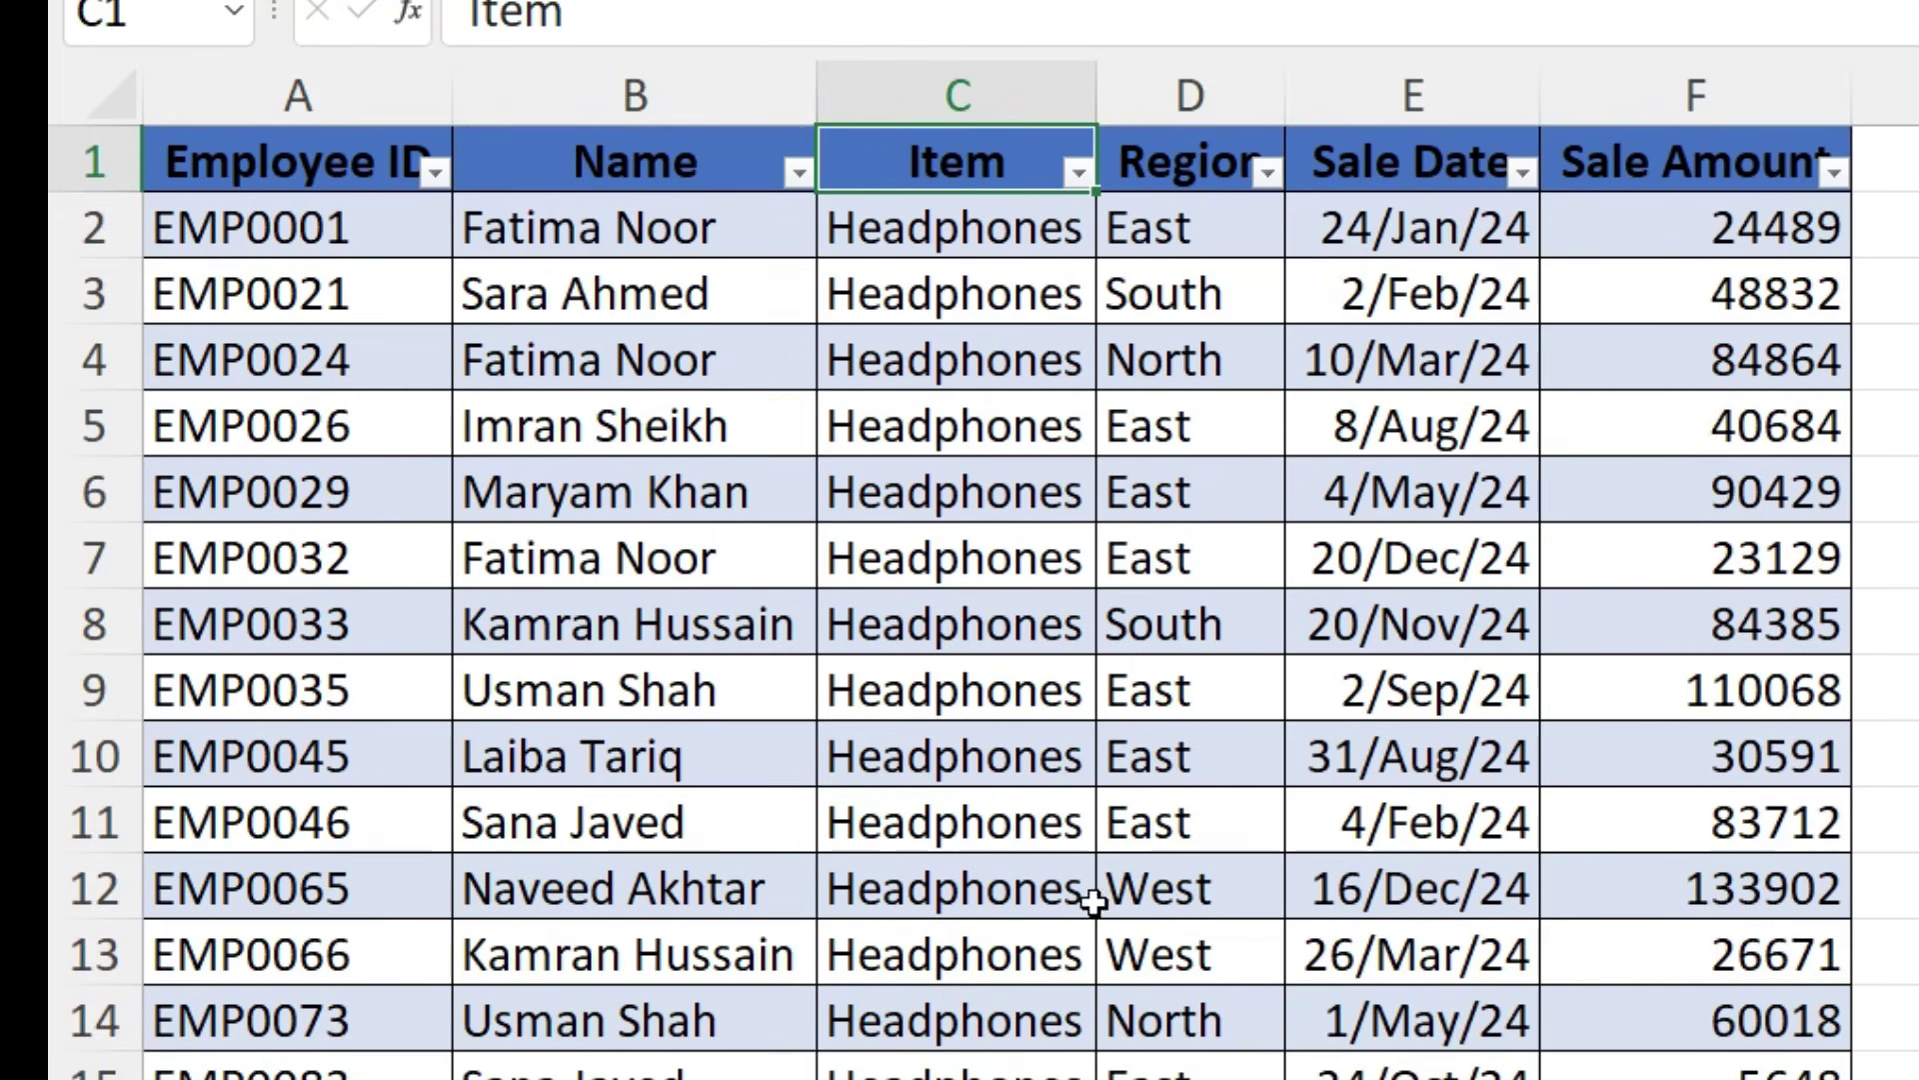
Refresh the item summary table beside the sales data to include the added Glass record.
{"action": "left_click", "coordinate": [1918, 425]}
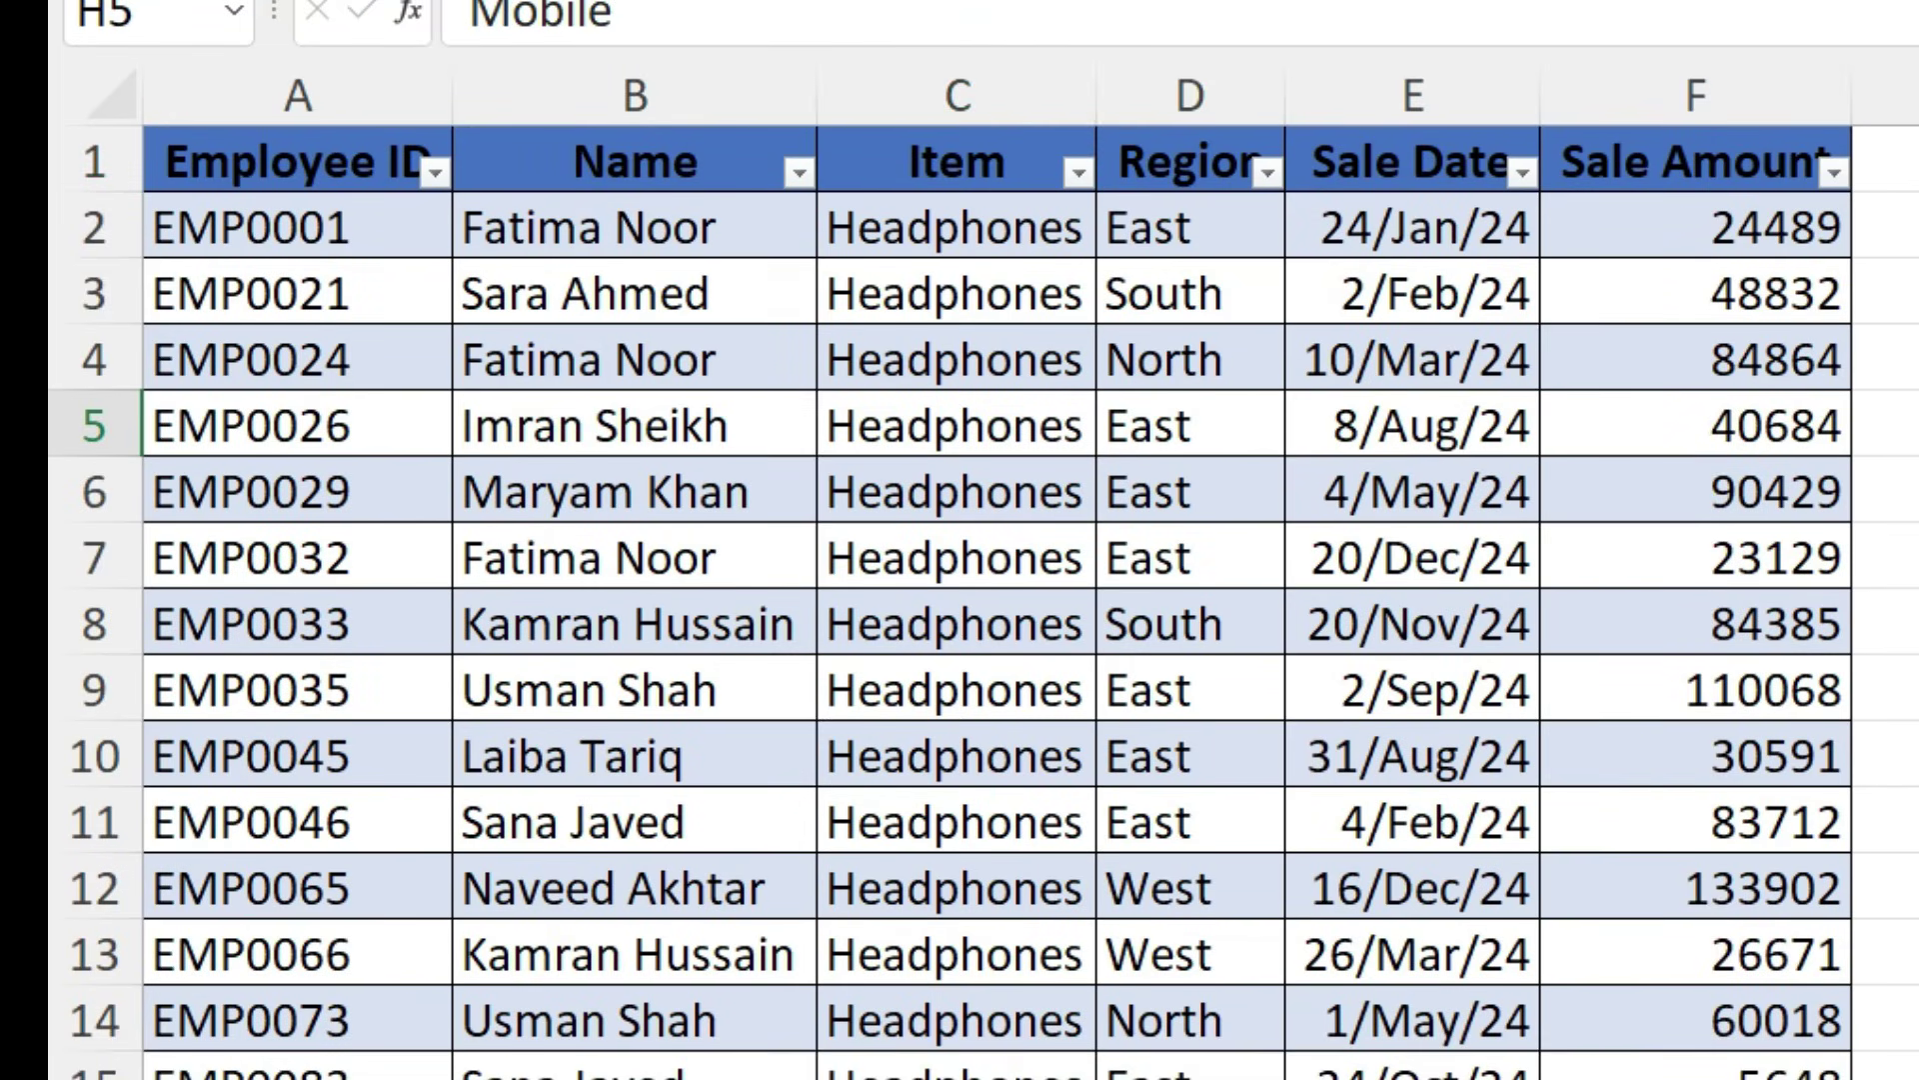
{"action": "right_click", "coordinate": [1092, 305]}
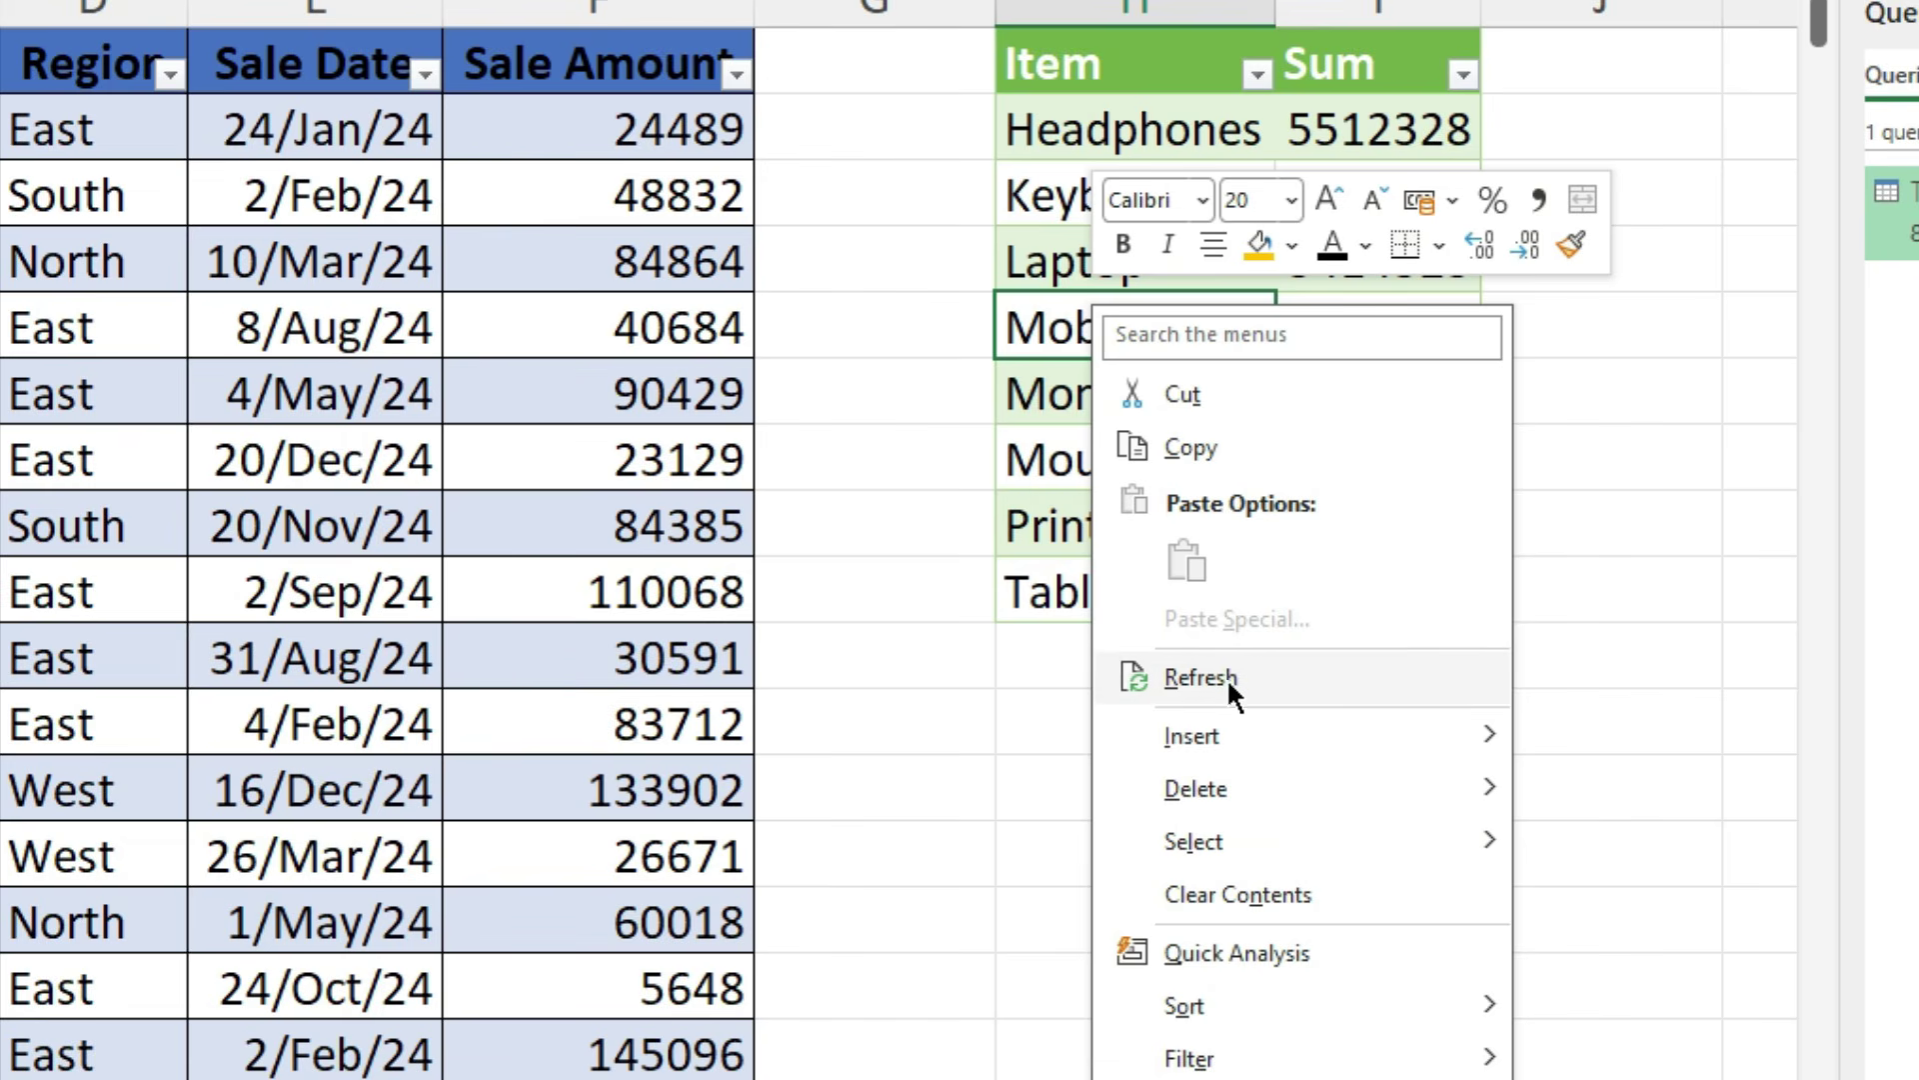
{"action": "left_click", "coordinate": [1214, 675]}
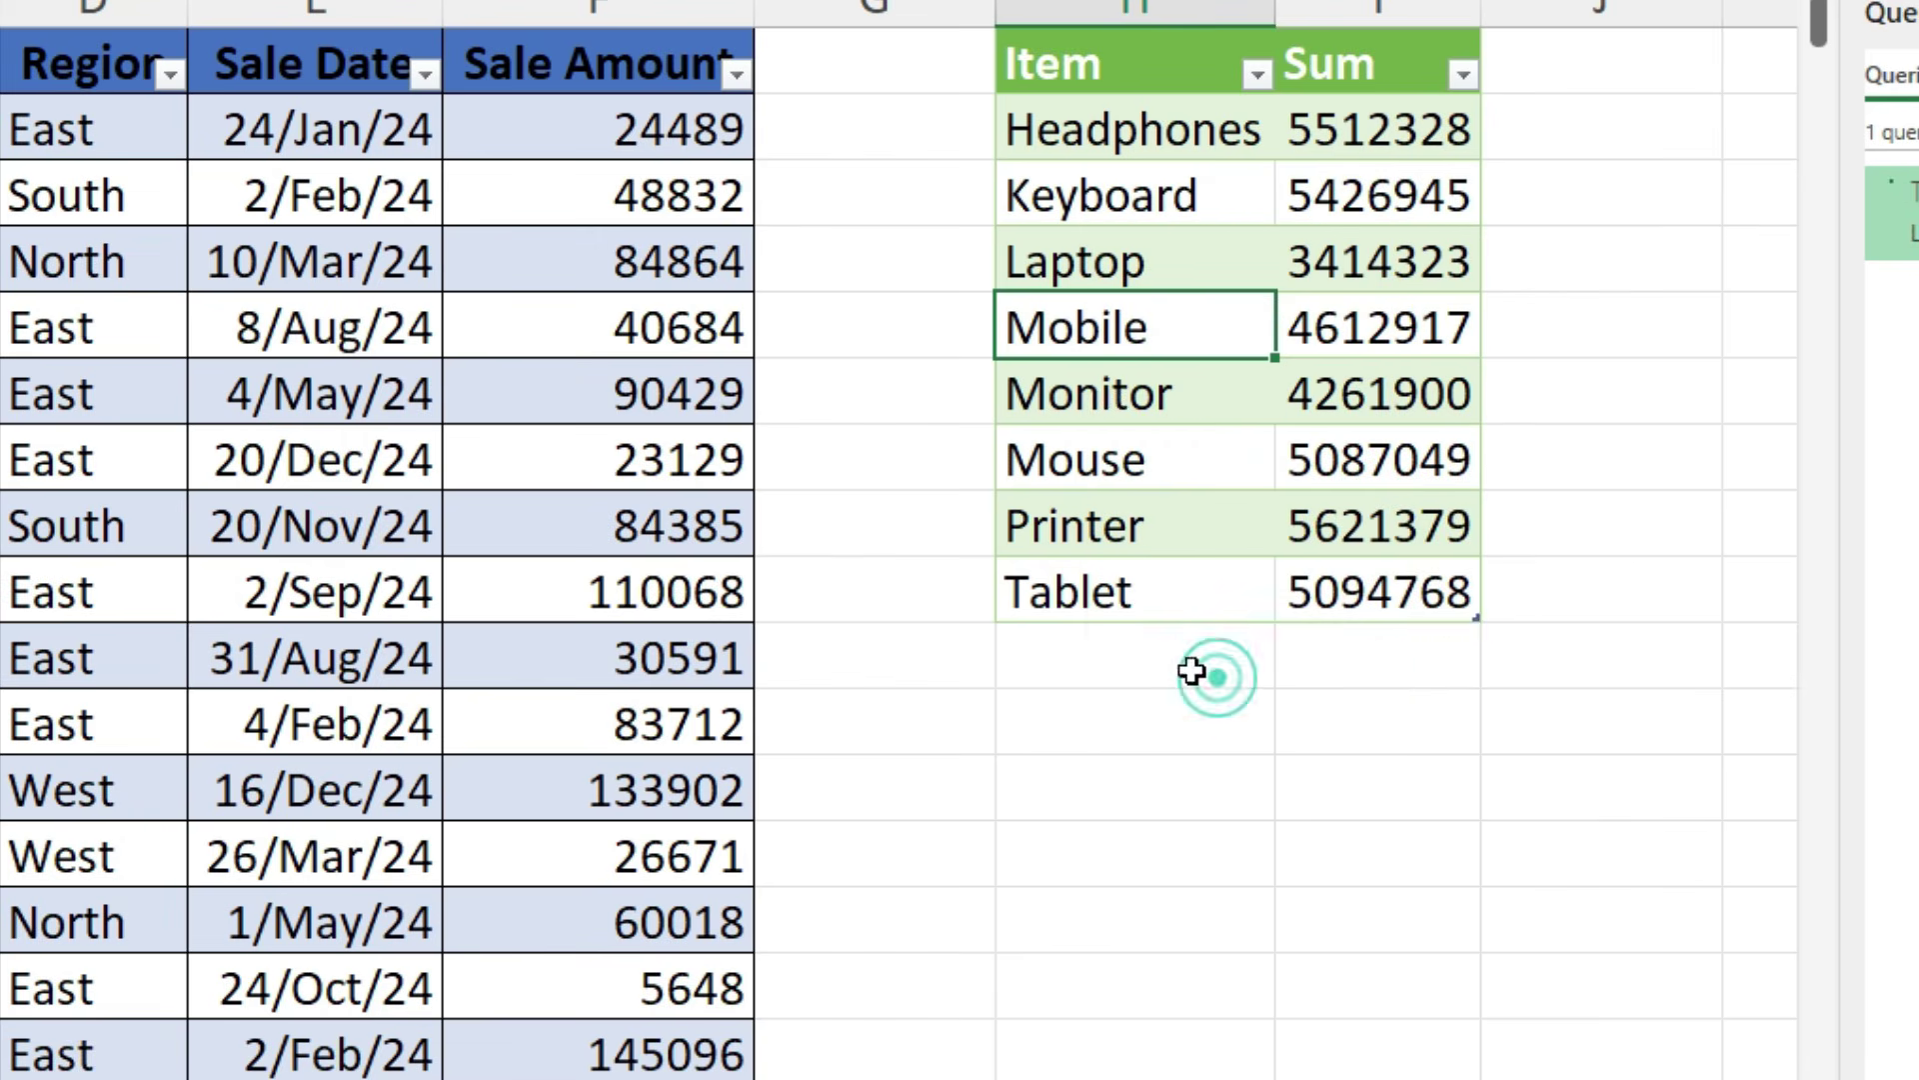
{"action": "left_click_drag", "start_coordinate": [1061, 640], "coordinate": [1426, 642]}
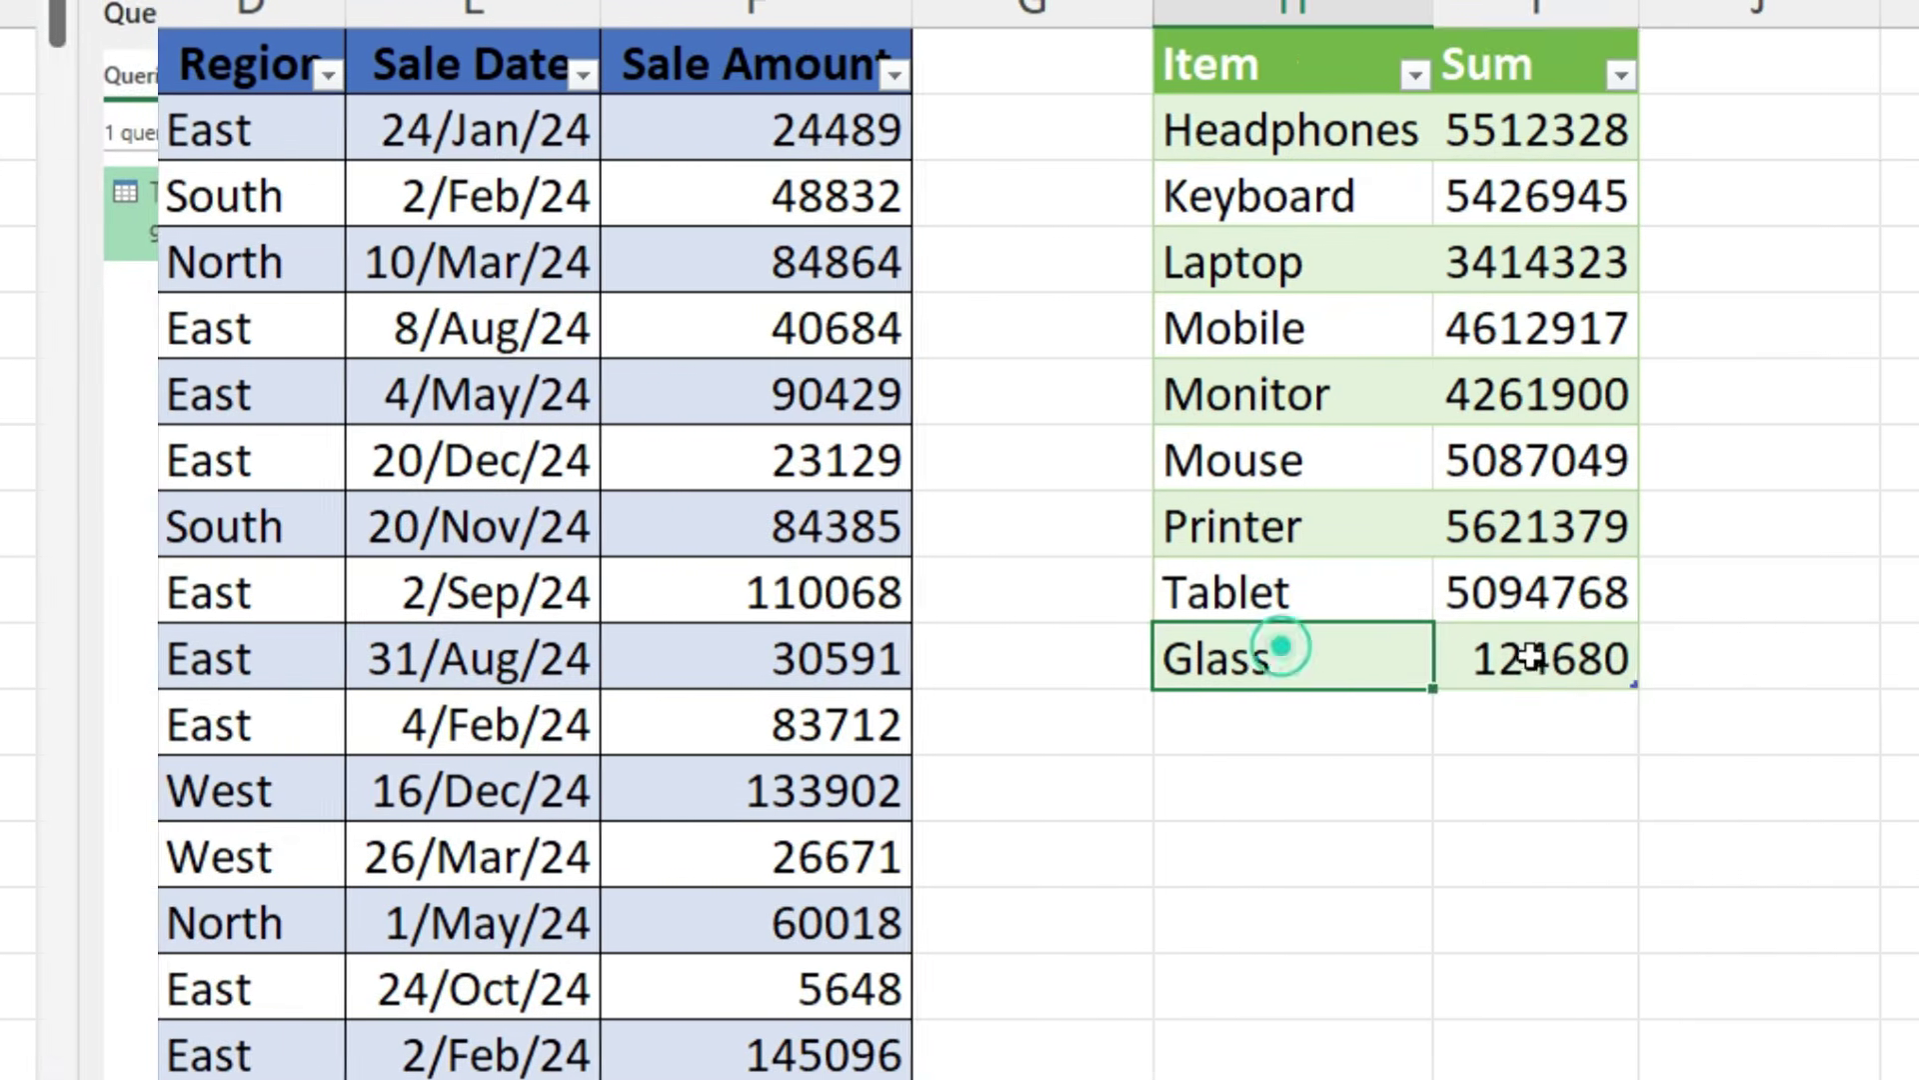
{"action": "left_click", "coordinate": [1374, 658]}
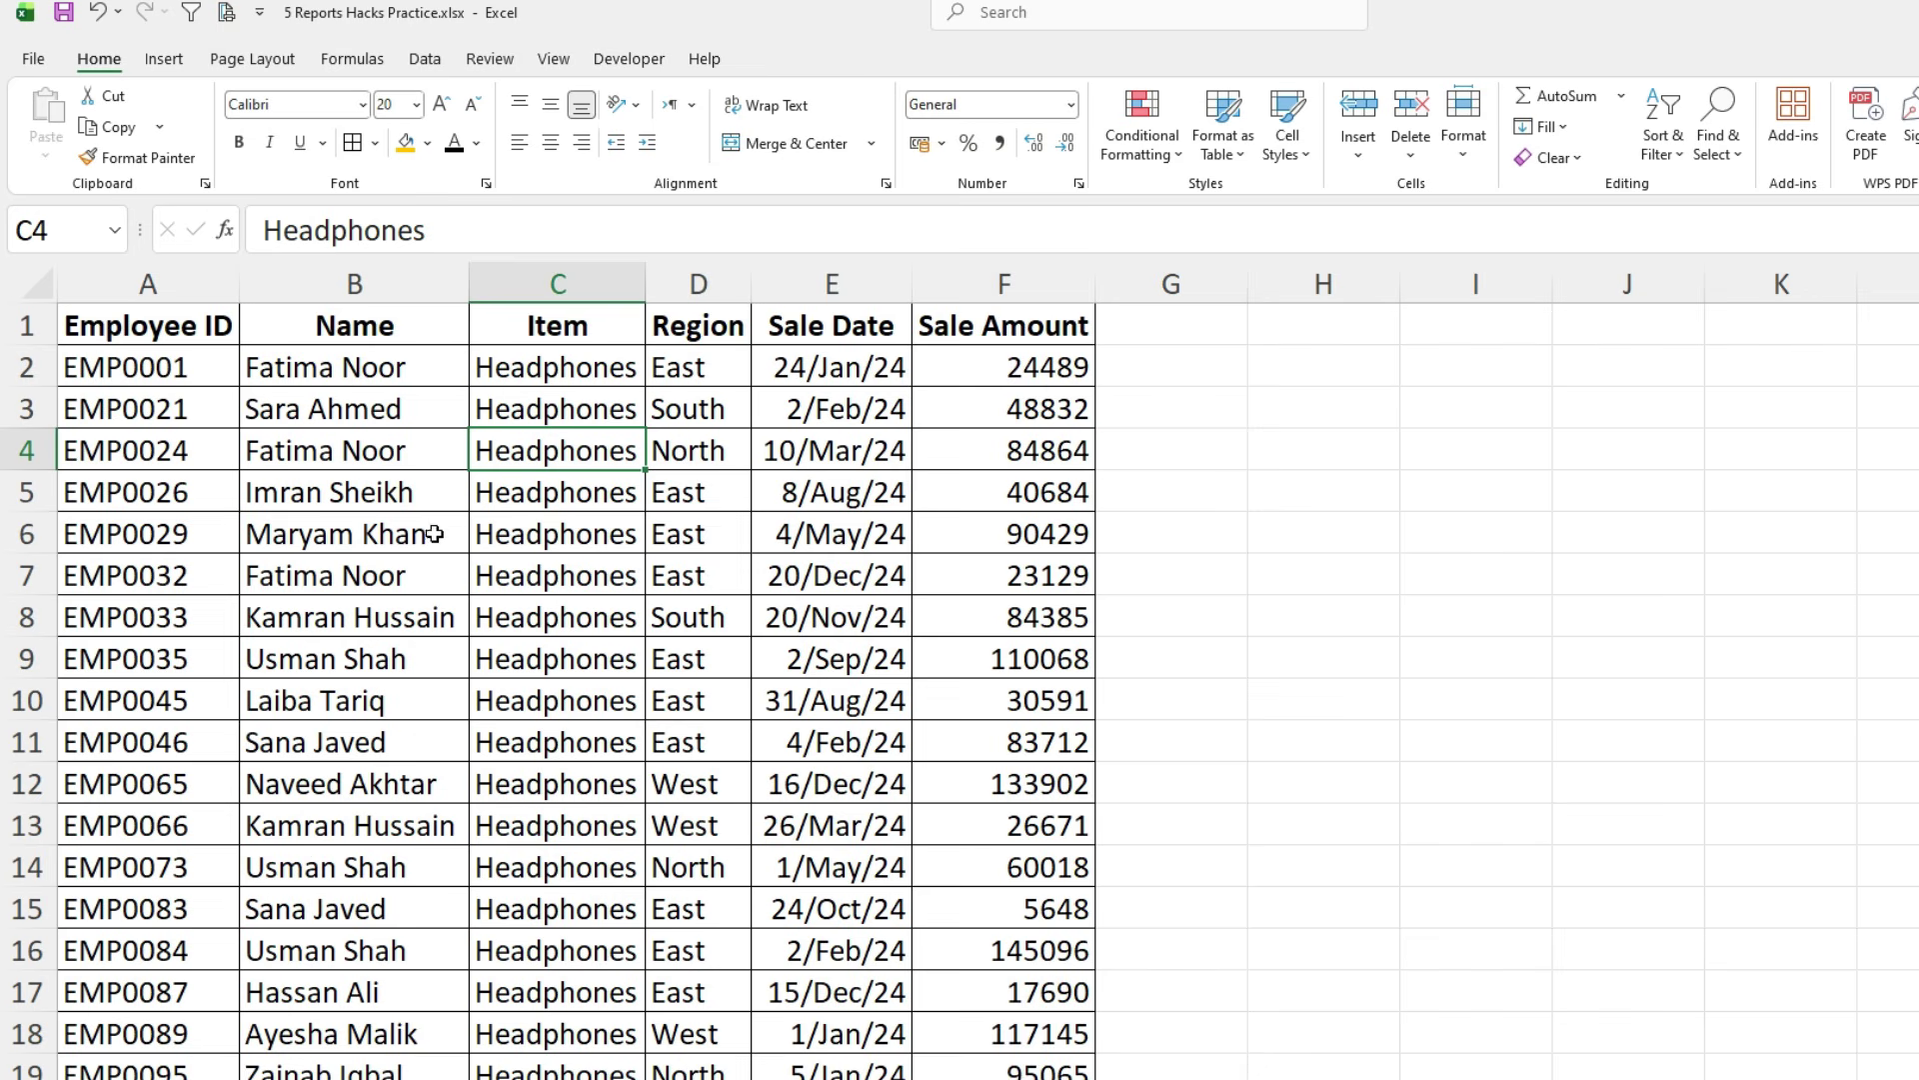
Convert the plain sales data range A1:F501 into a table with headers.
{"action": "left_click", "coordinate": [385, 325]}
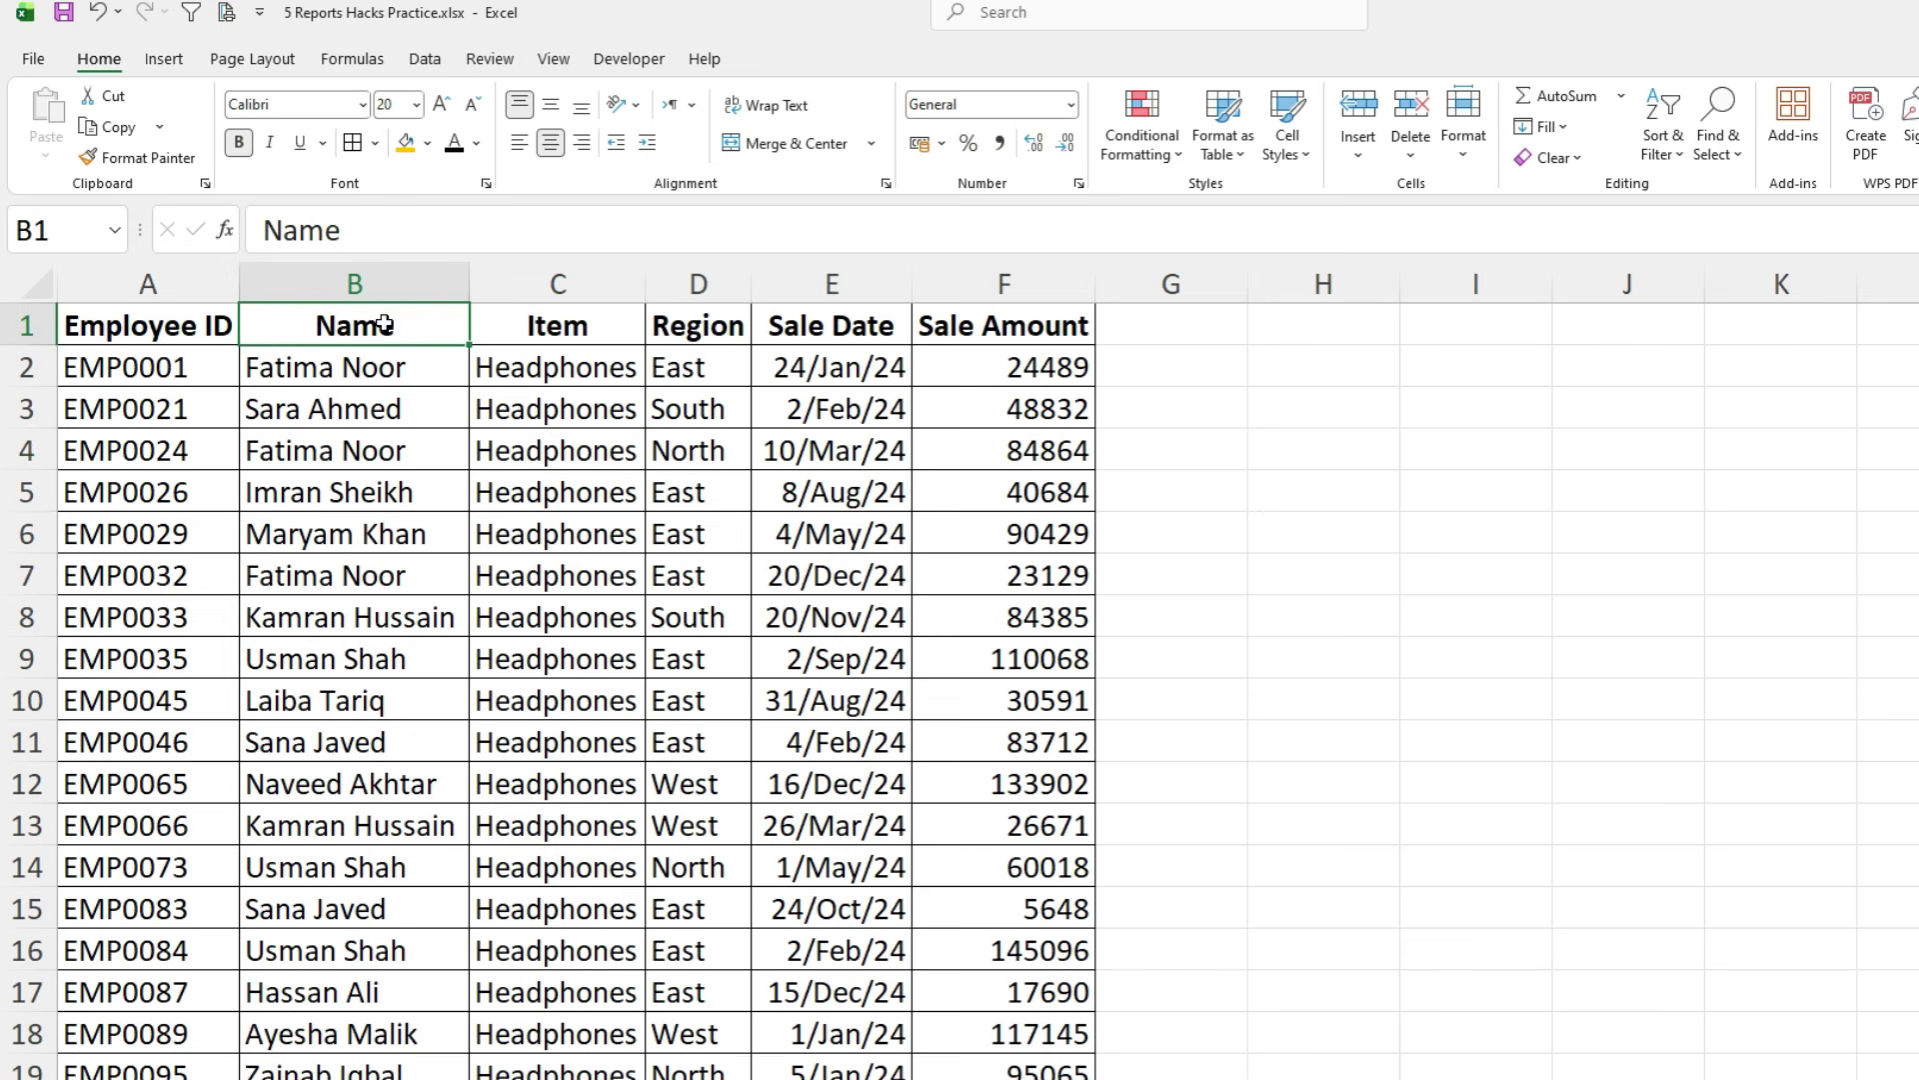
{"action": "key", "text": "ctrl+t"}
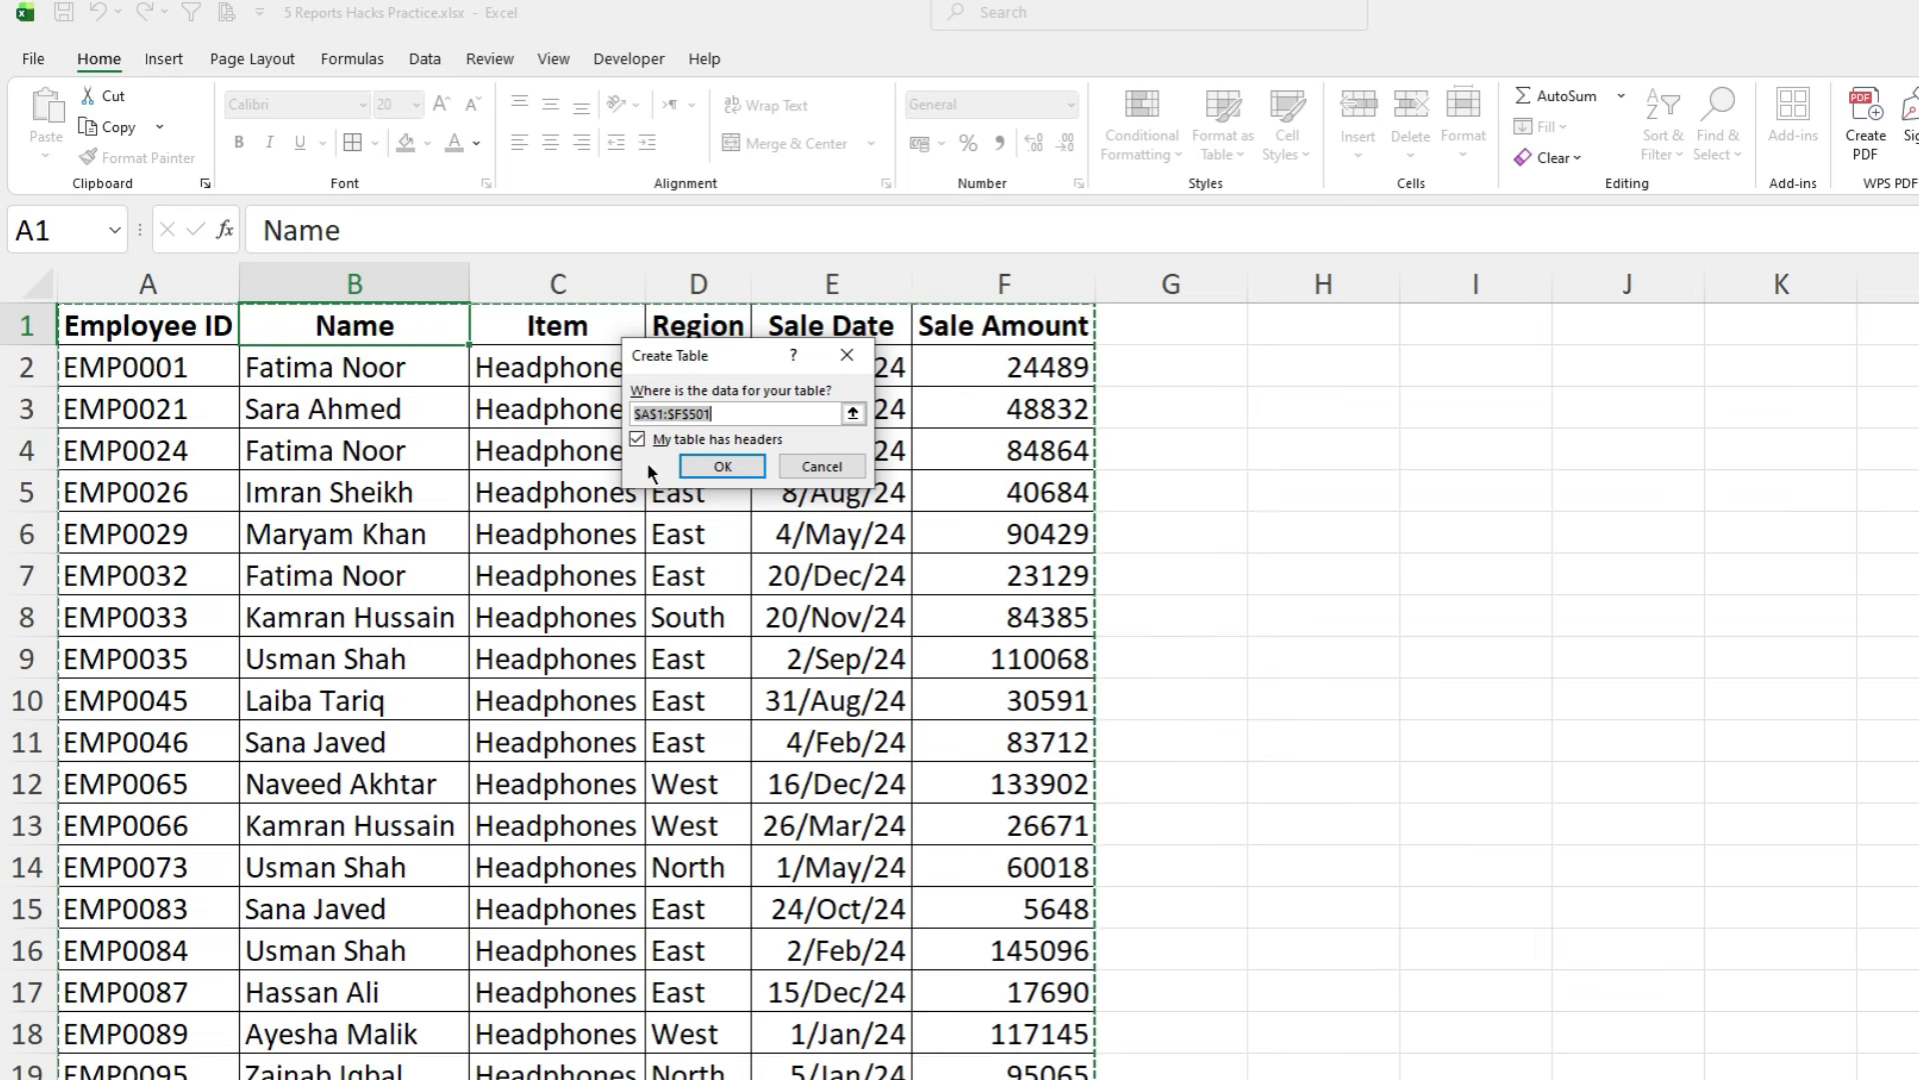
{"action": "left_click", "coordinate": [731, 466]}
Copy the Item and Sale Amount headers from the sales table into H1:I1.
{"action": "left_click", "coordinate": [571, 325]}
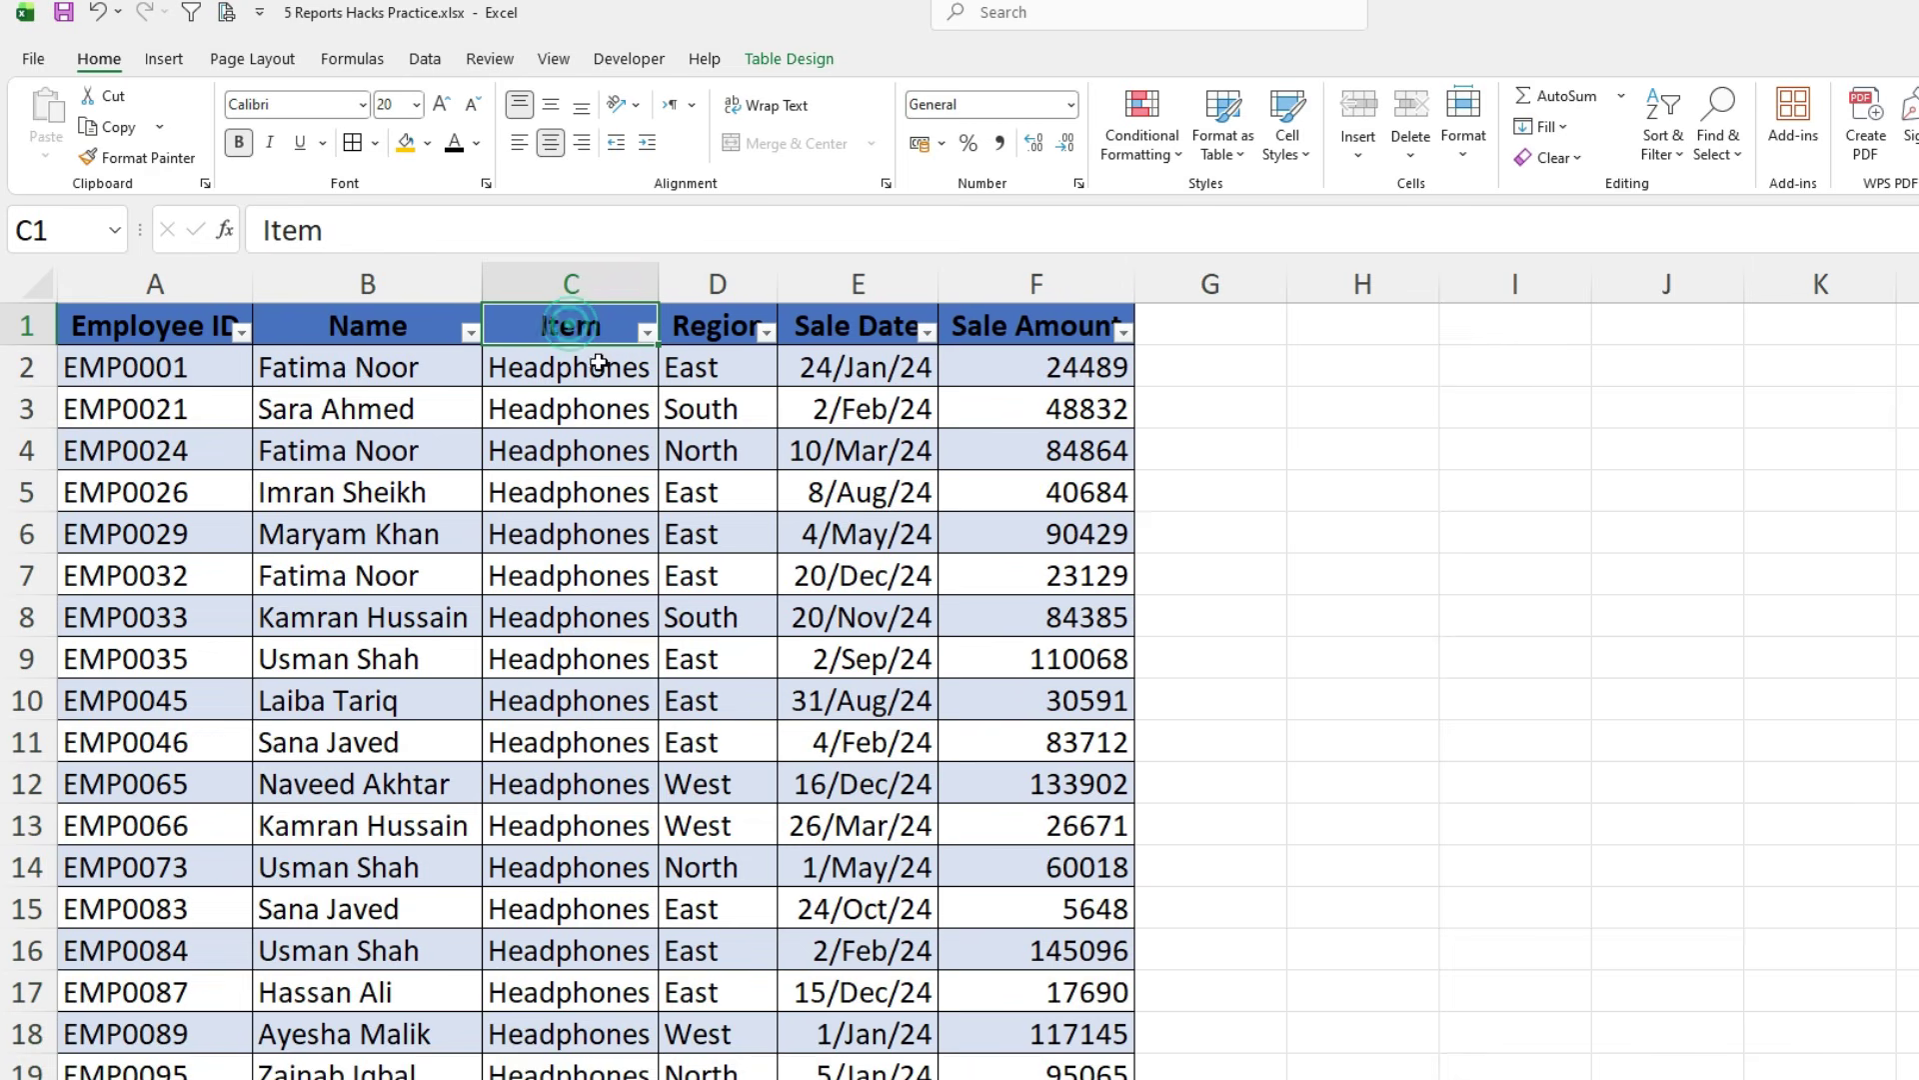
{"action": "left_click", "coordinate": [1034, 325]}
{"action": "left_click", "coordinate": [606, 328]}
{"action": "key", "text": "ctrl+c"}
{"action": "key", "text": "Right"}
{"action": "key", "text": "Right"}
{"action": "key", "text": "Right"}
{"action": "key", "text": "Right"}
{"action": "key", "text": "Right"}
{"action": "key", "text": "Right"}
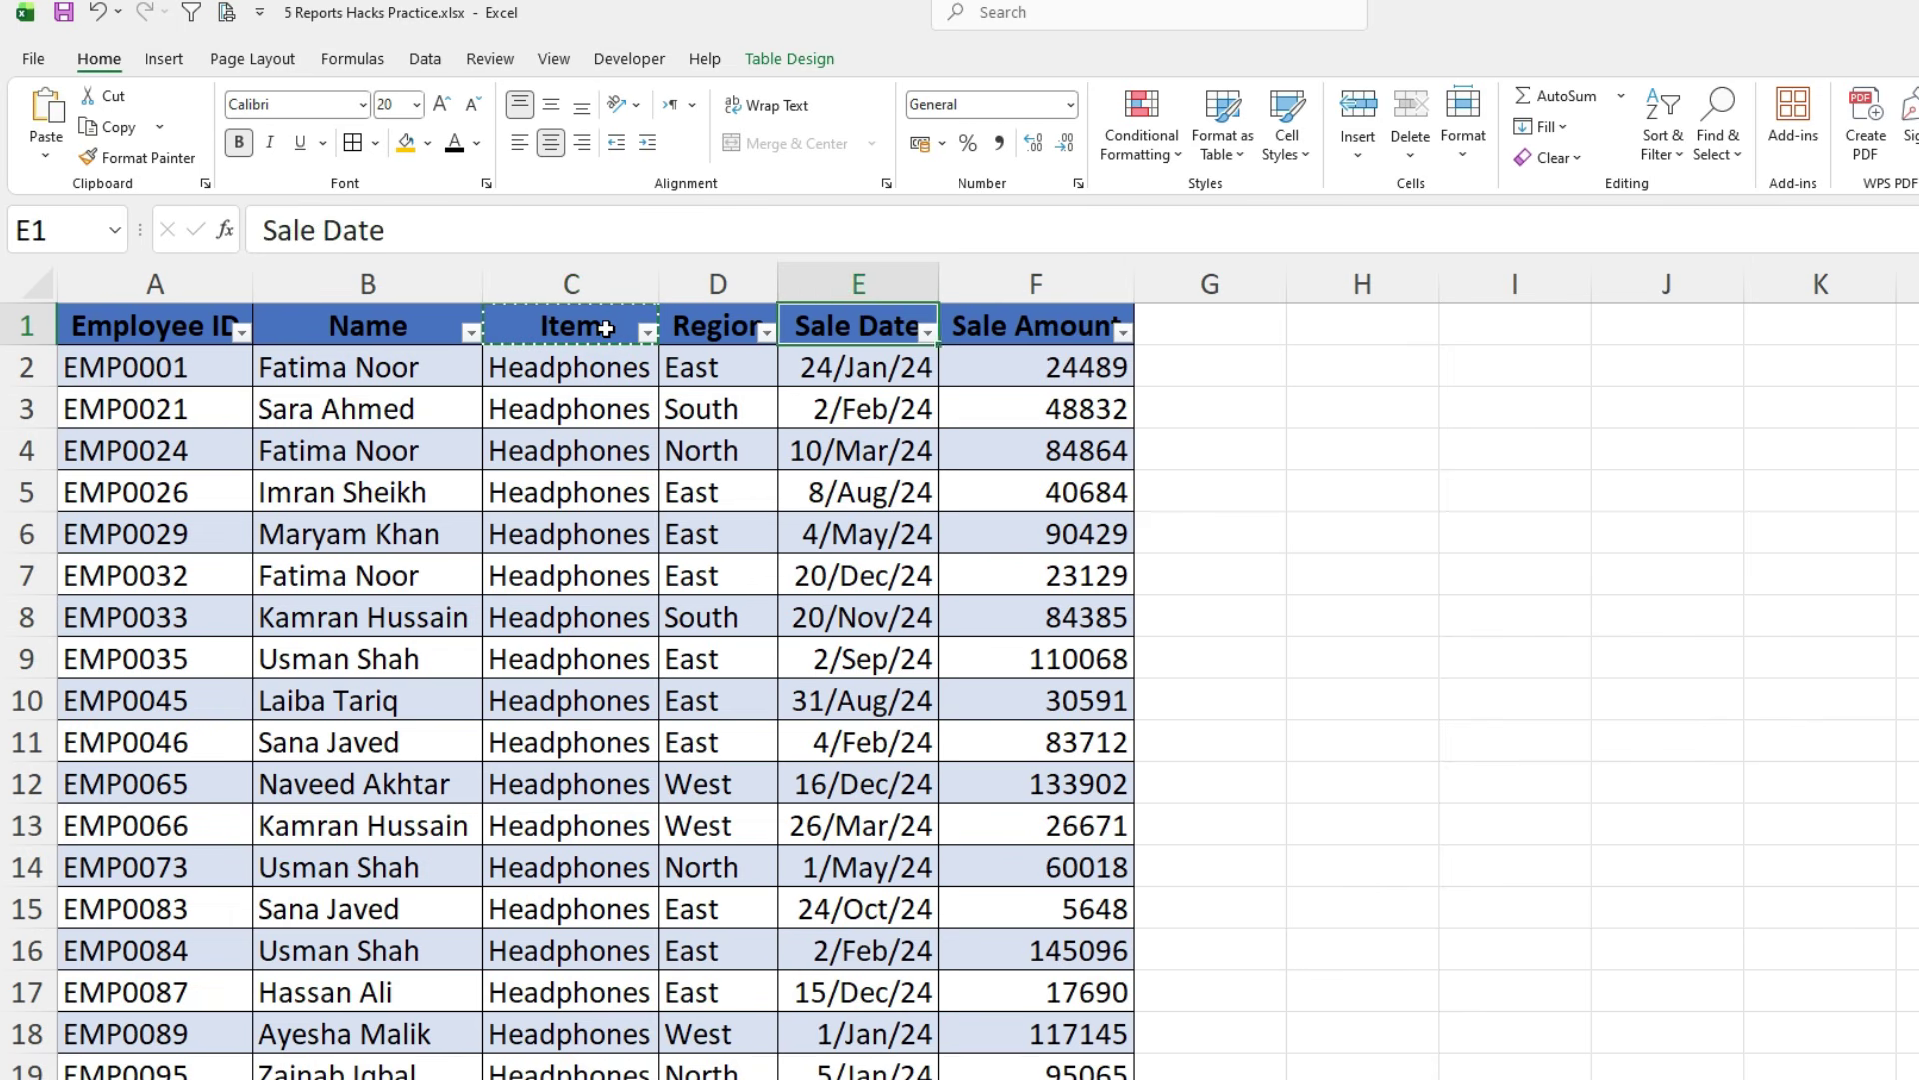
{"action": "key", "text": "Left"}
{"action": "key", "text": "ctrl+v"}
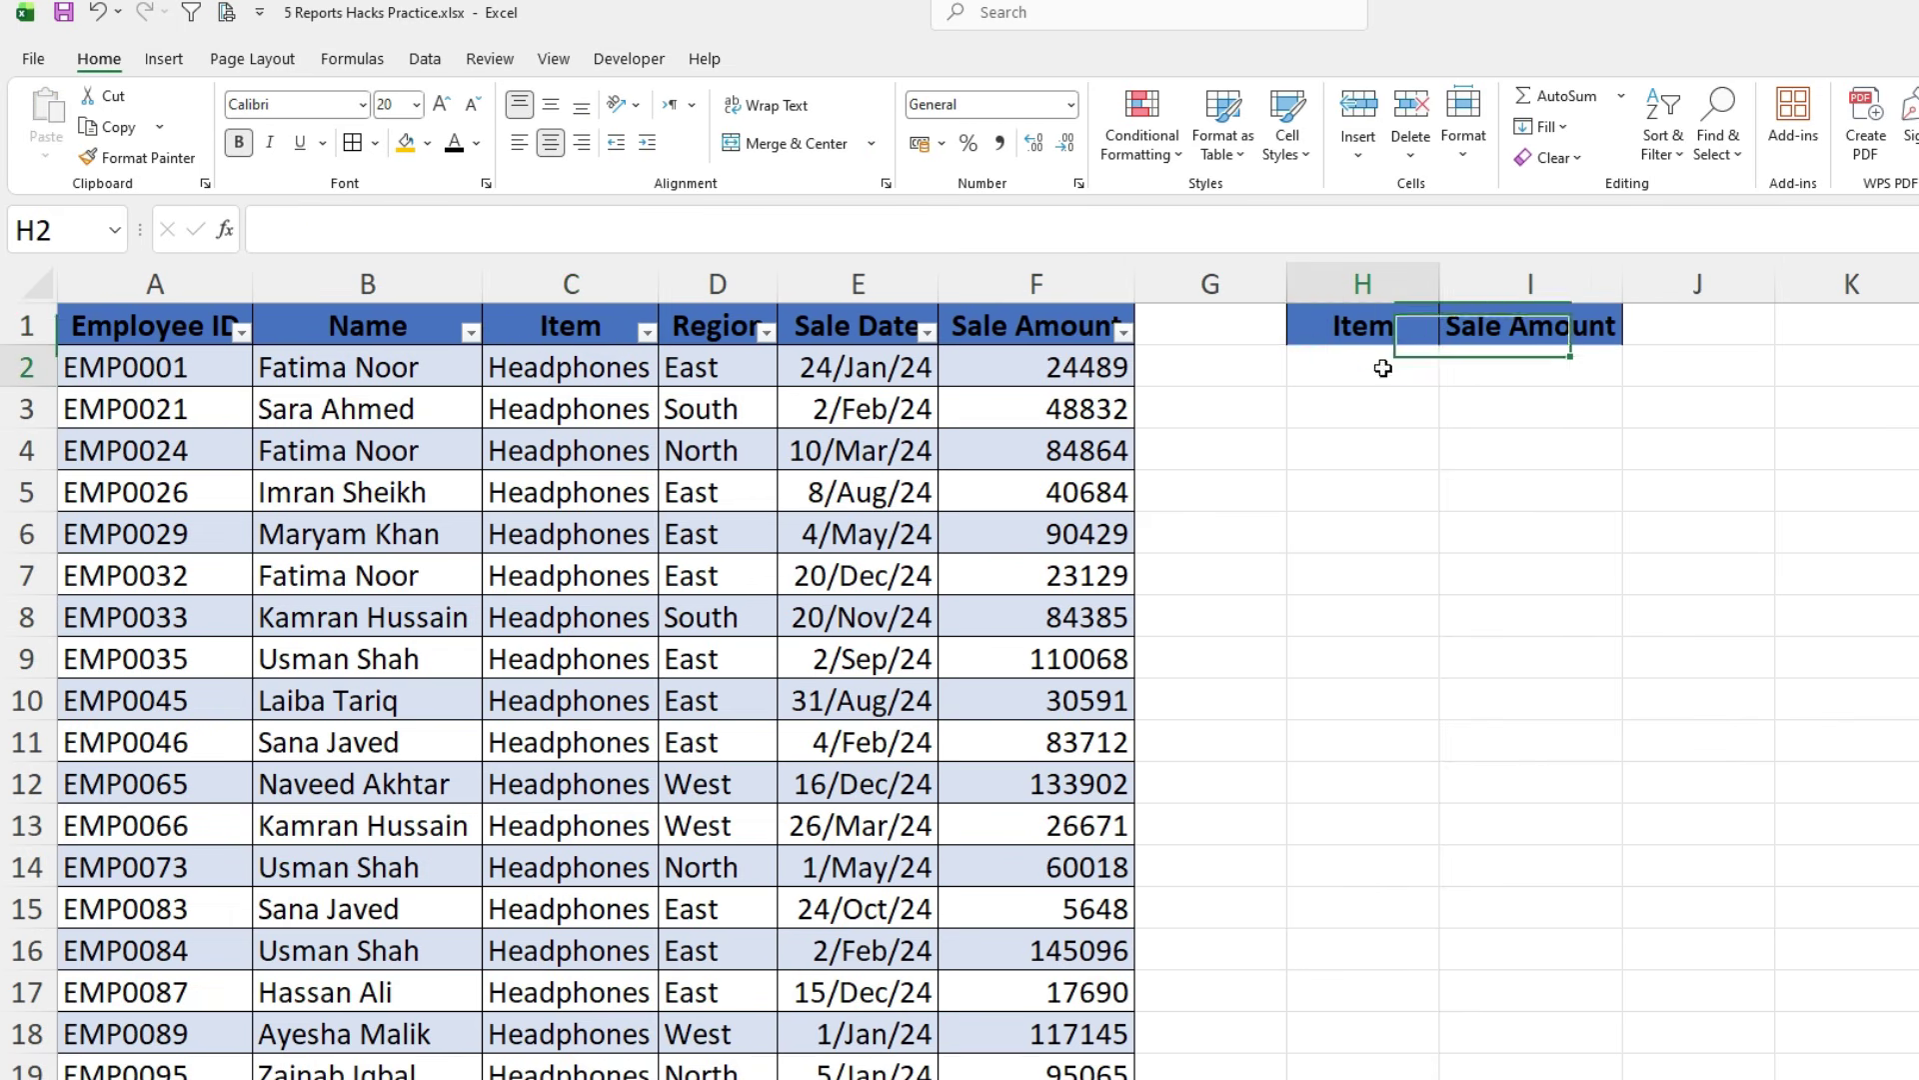
List the distinct items in H2 with =UNIQUE(Table7[Item]) and fit column H's width to its contents.
{"action": "left_click", "coordinate": [1377, 369]}
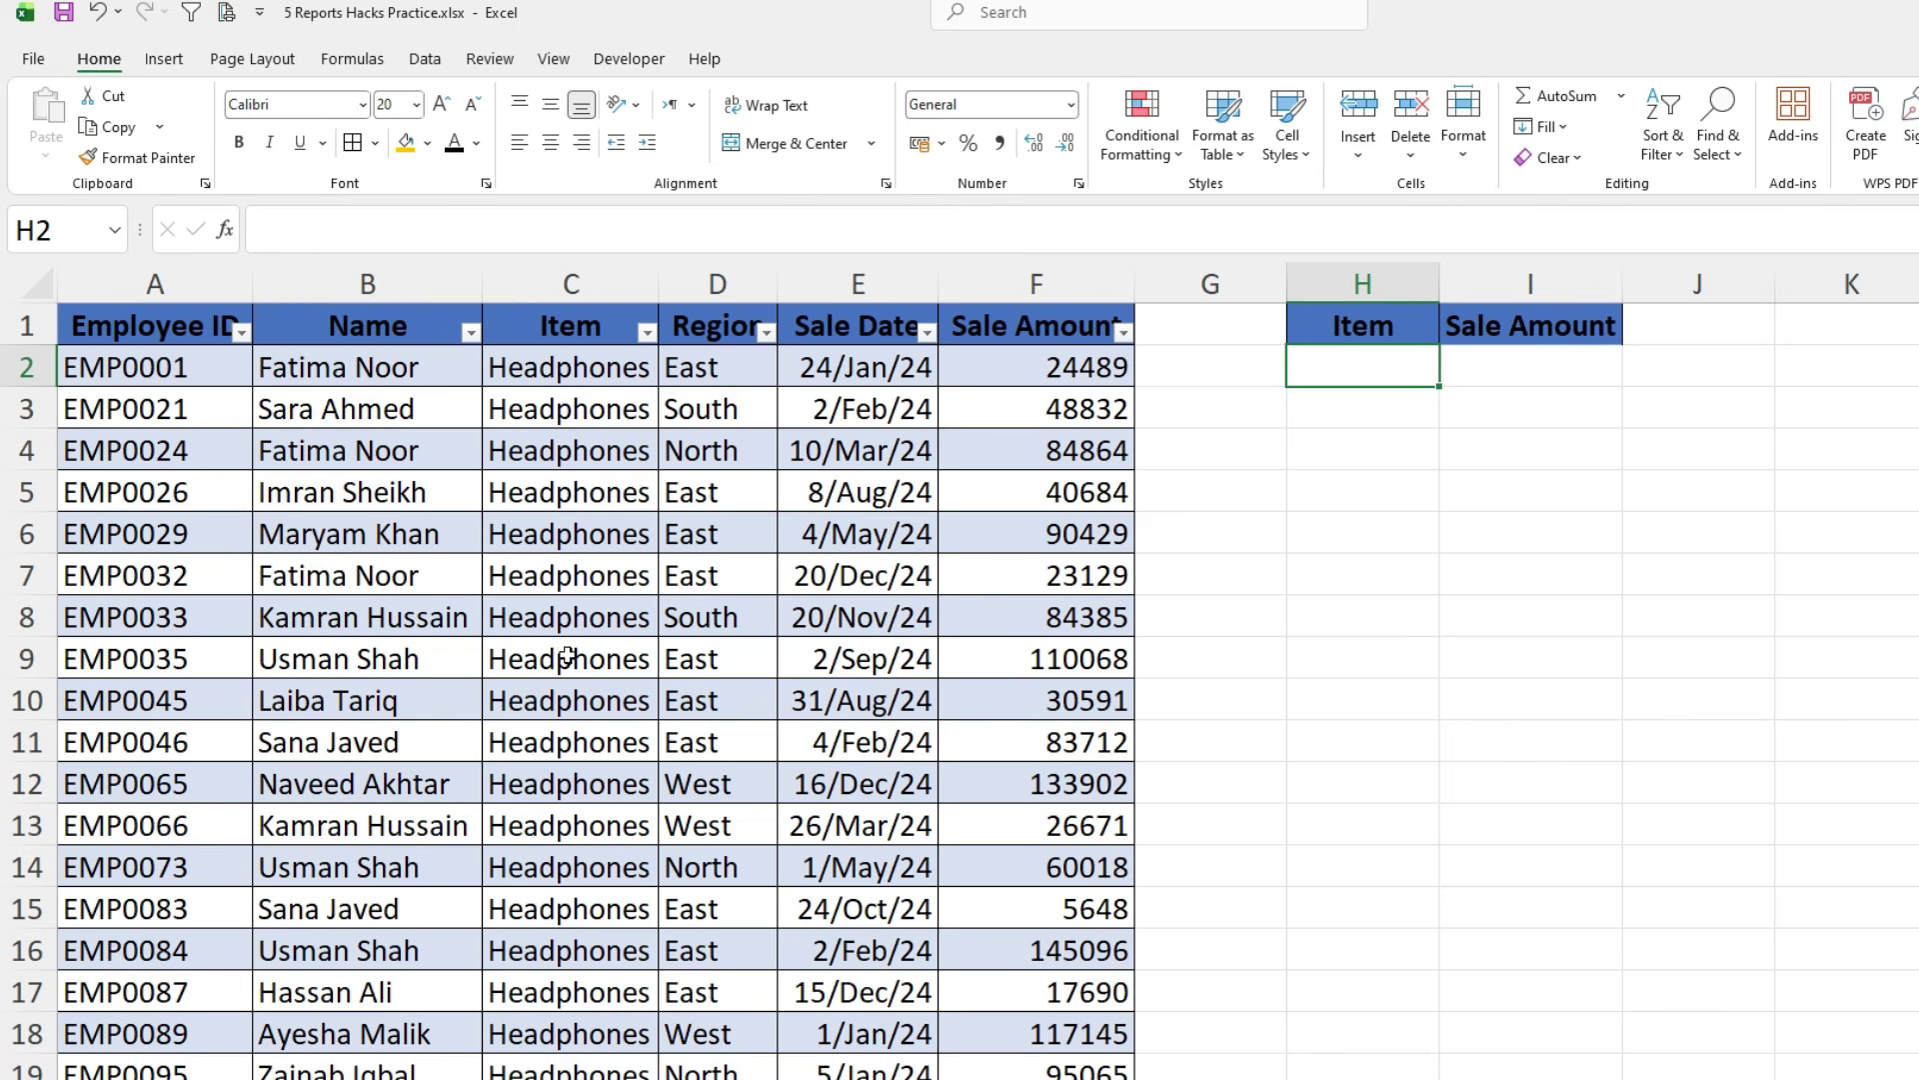
{"action": "type", "text": "="}
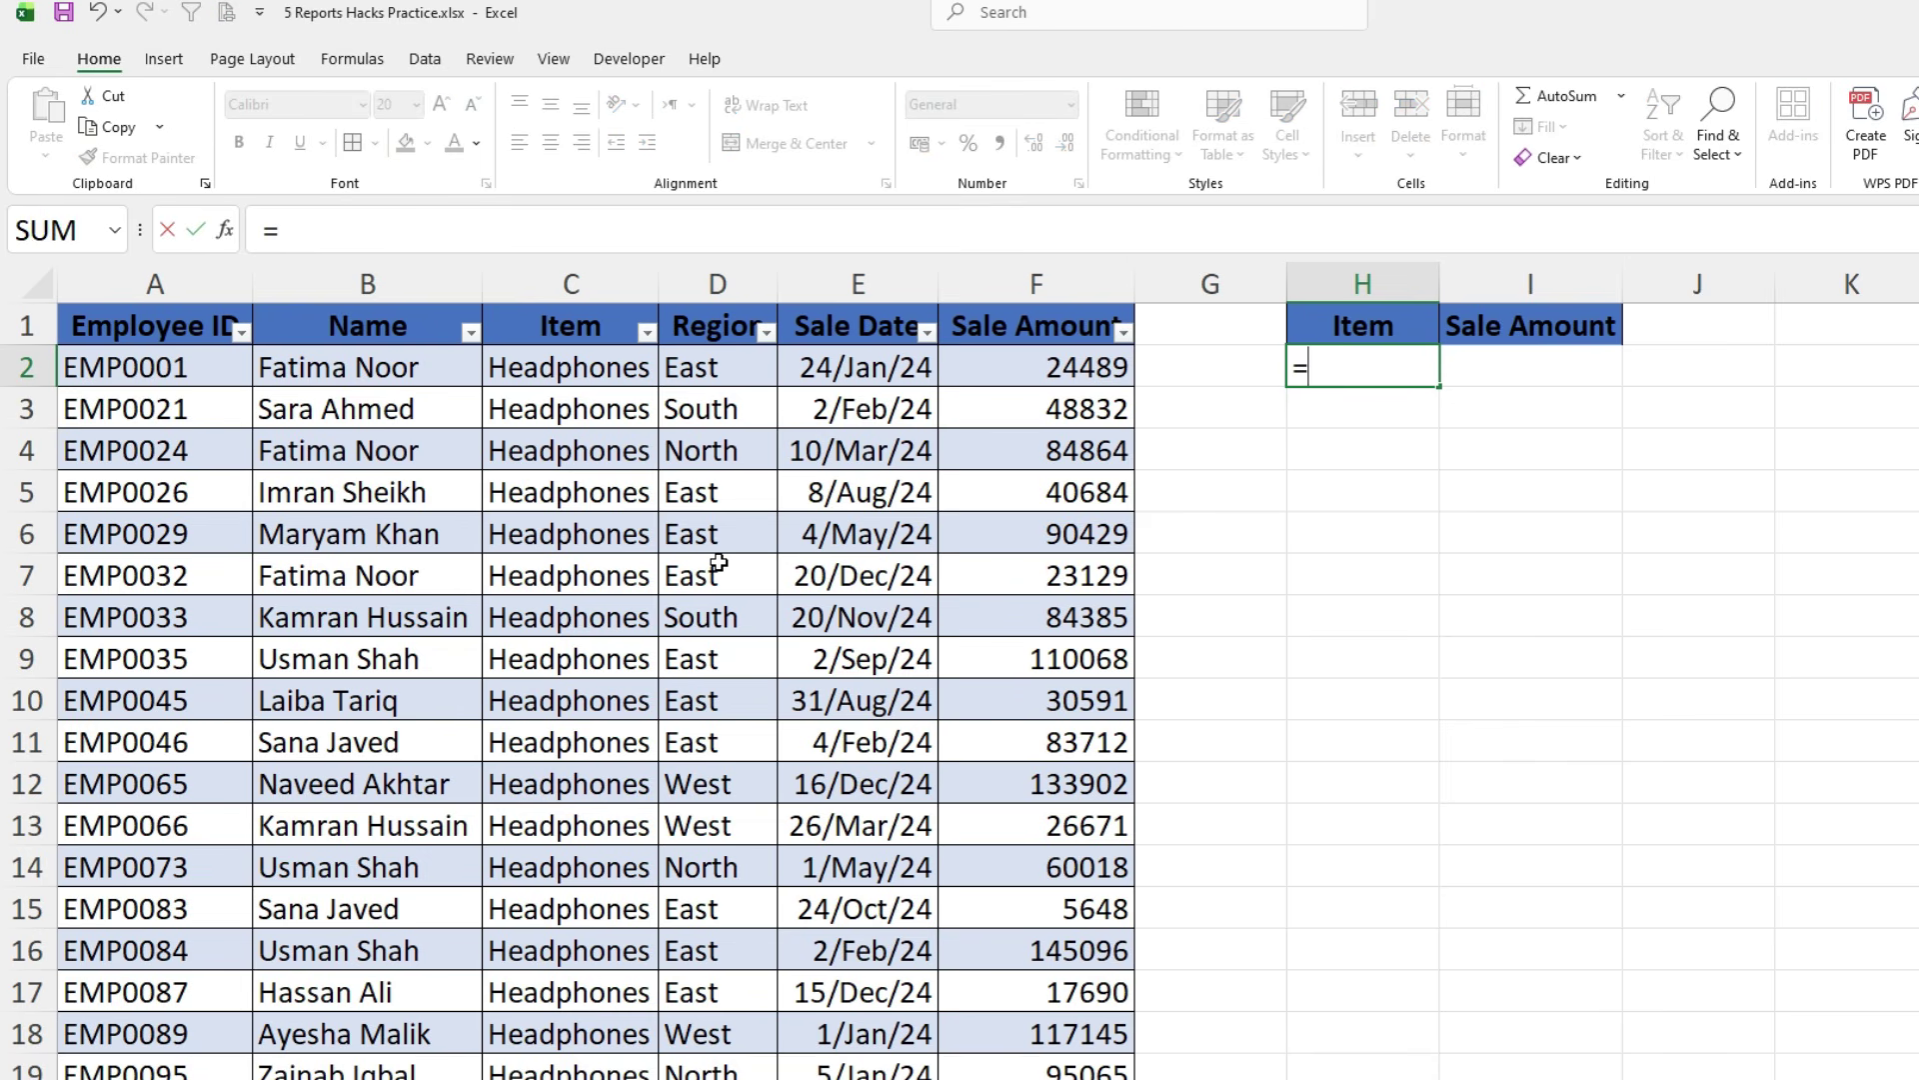
{"action": "type", "text": "uniq"}
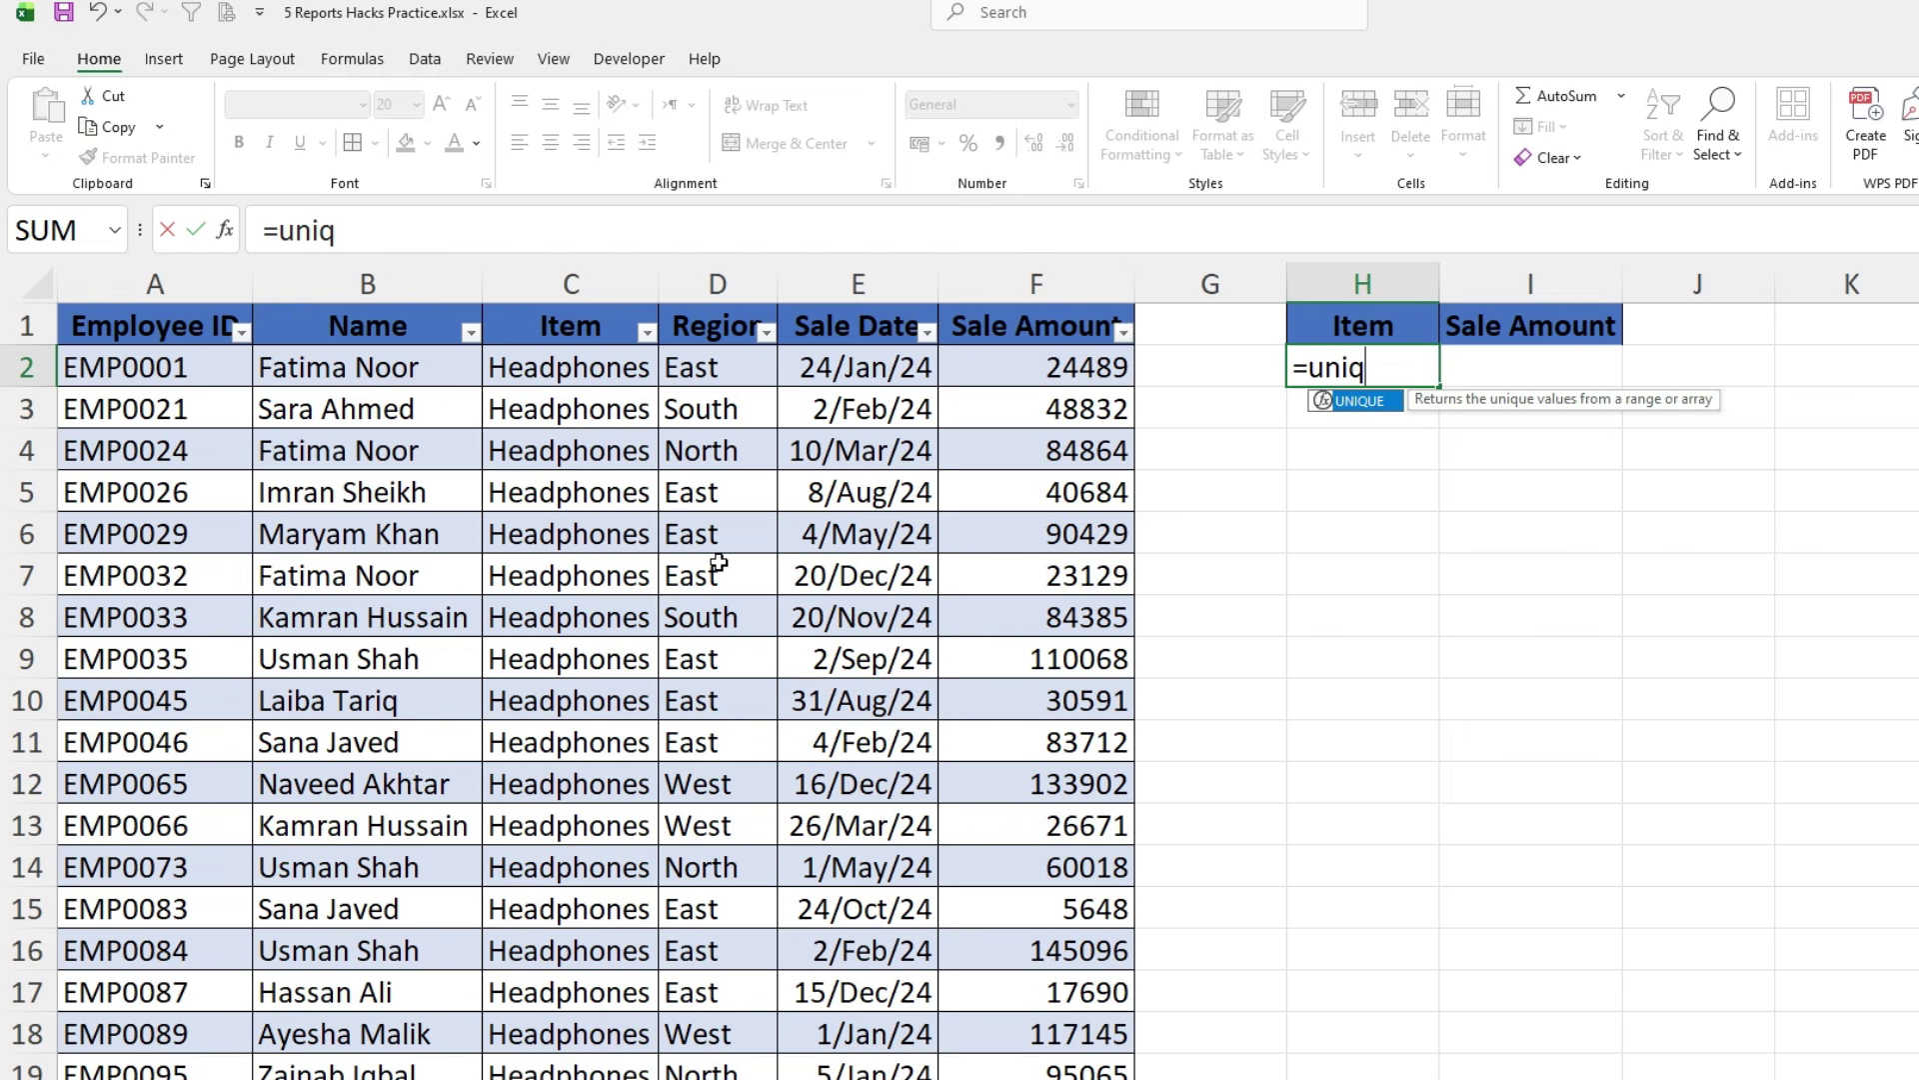
{"action": "key", "text": "Tab"}
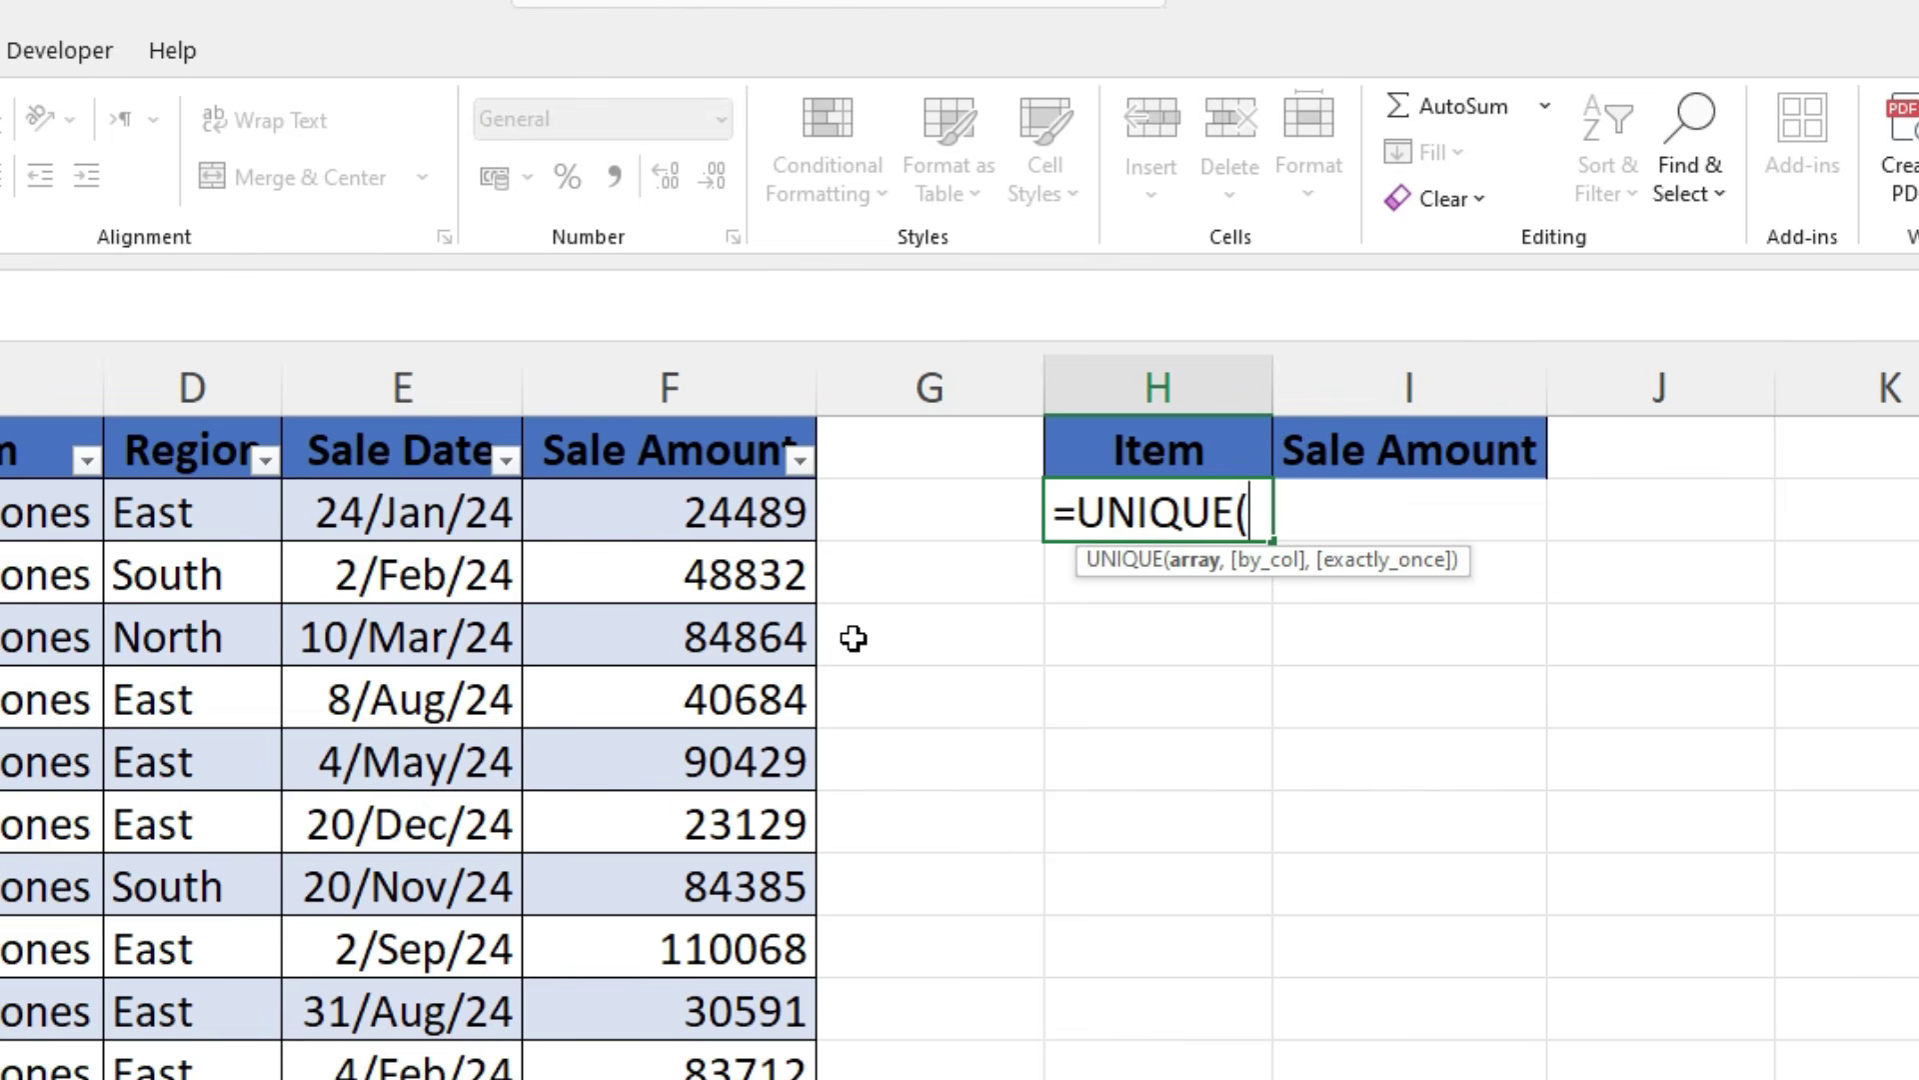
{"action": "type", "text": "tab"}
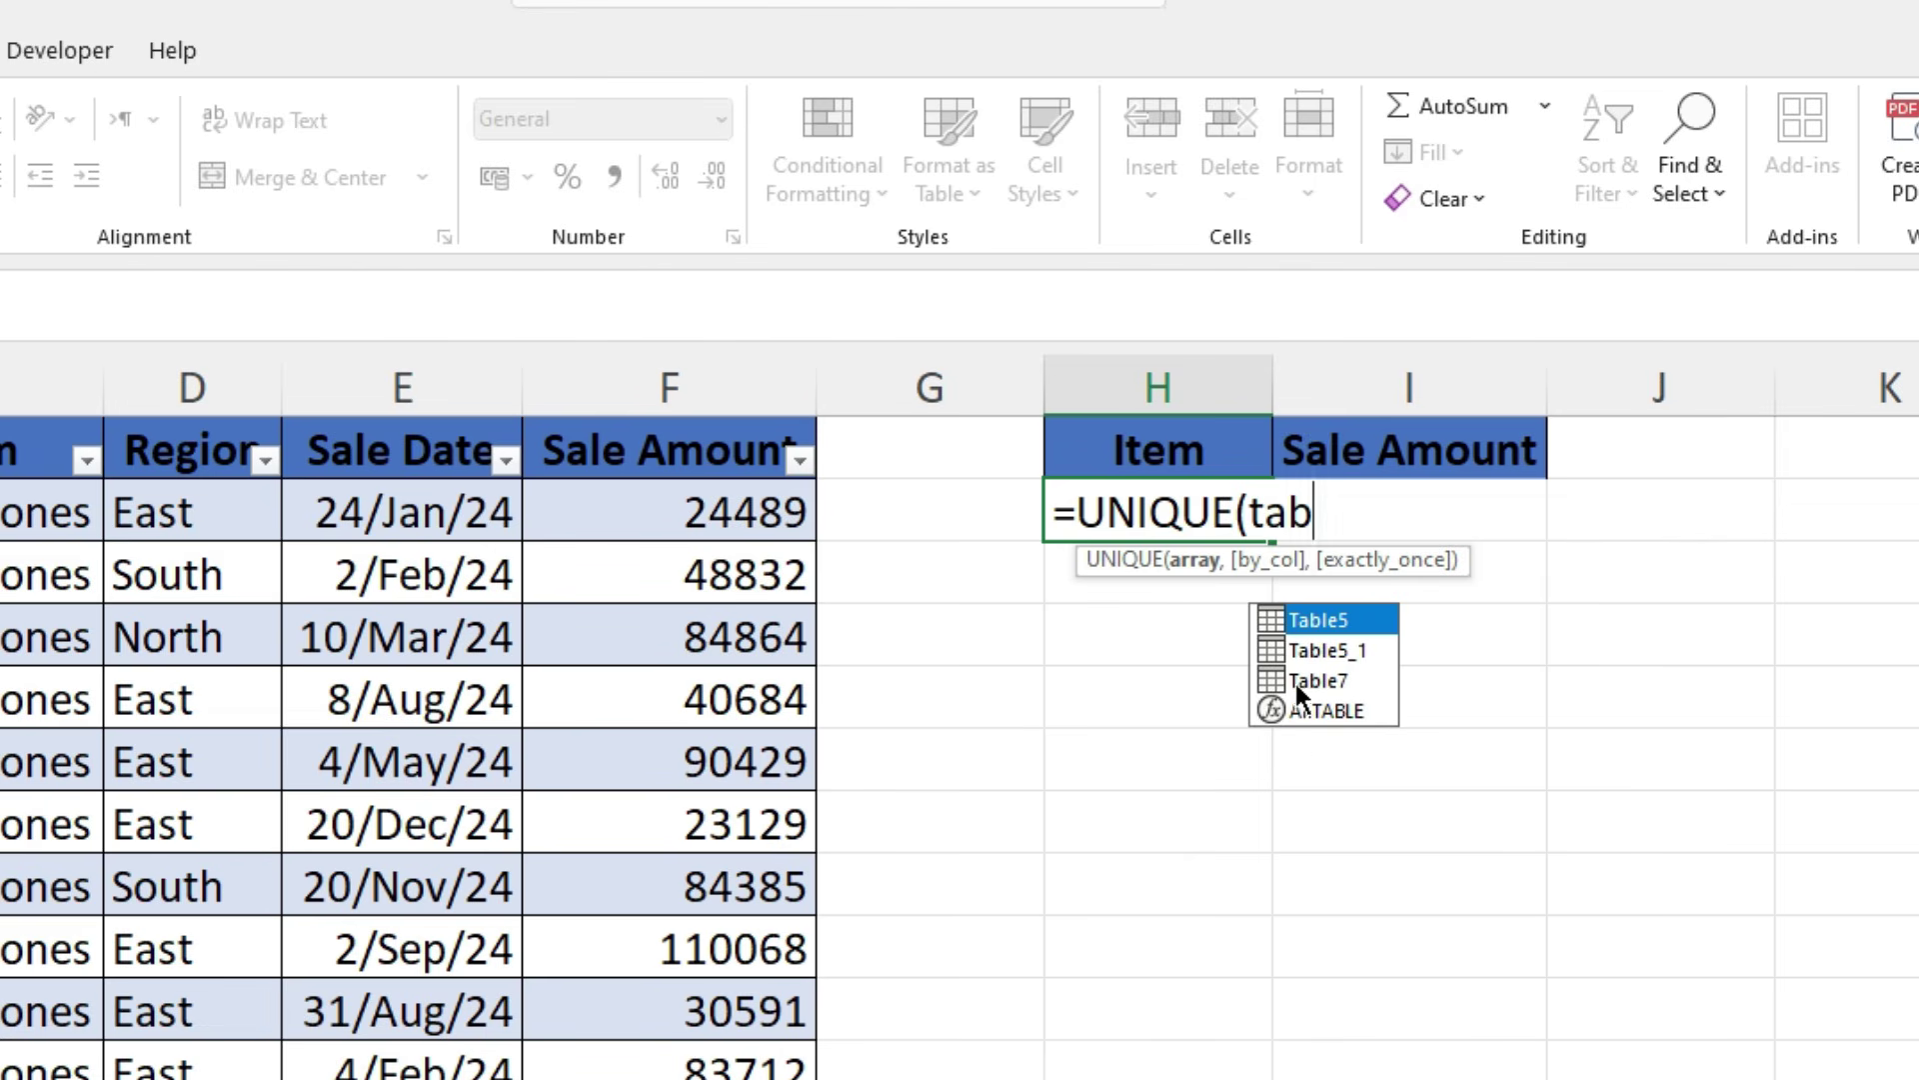
{"action": "double_click", "coordinate": [1325, 682]}
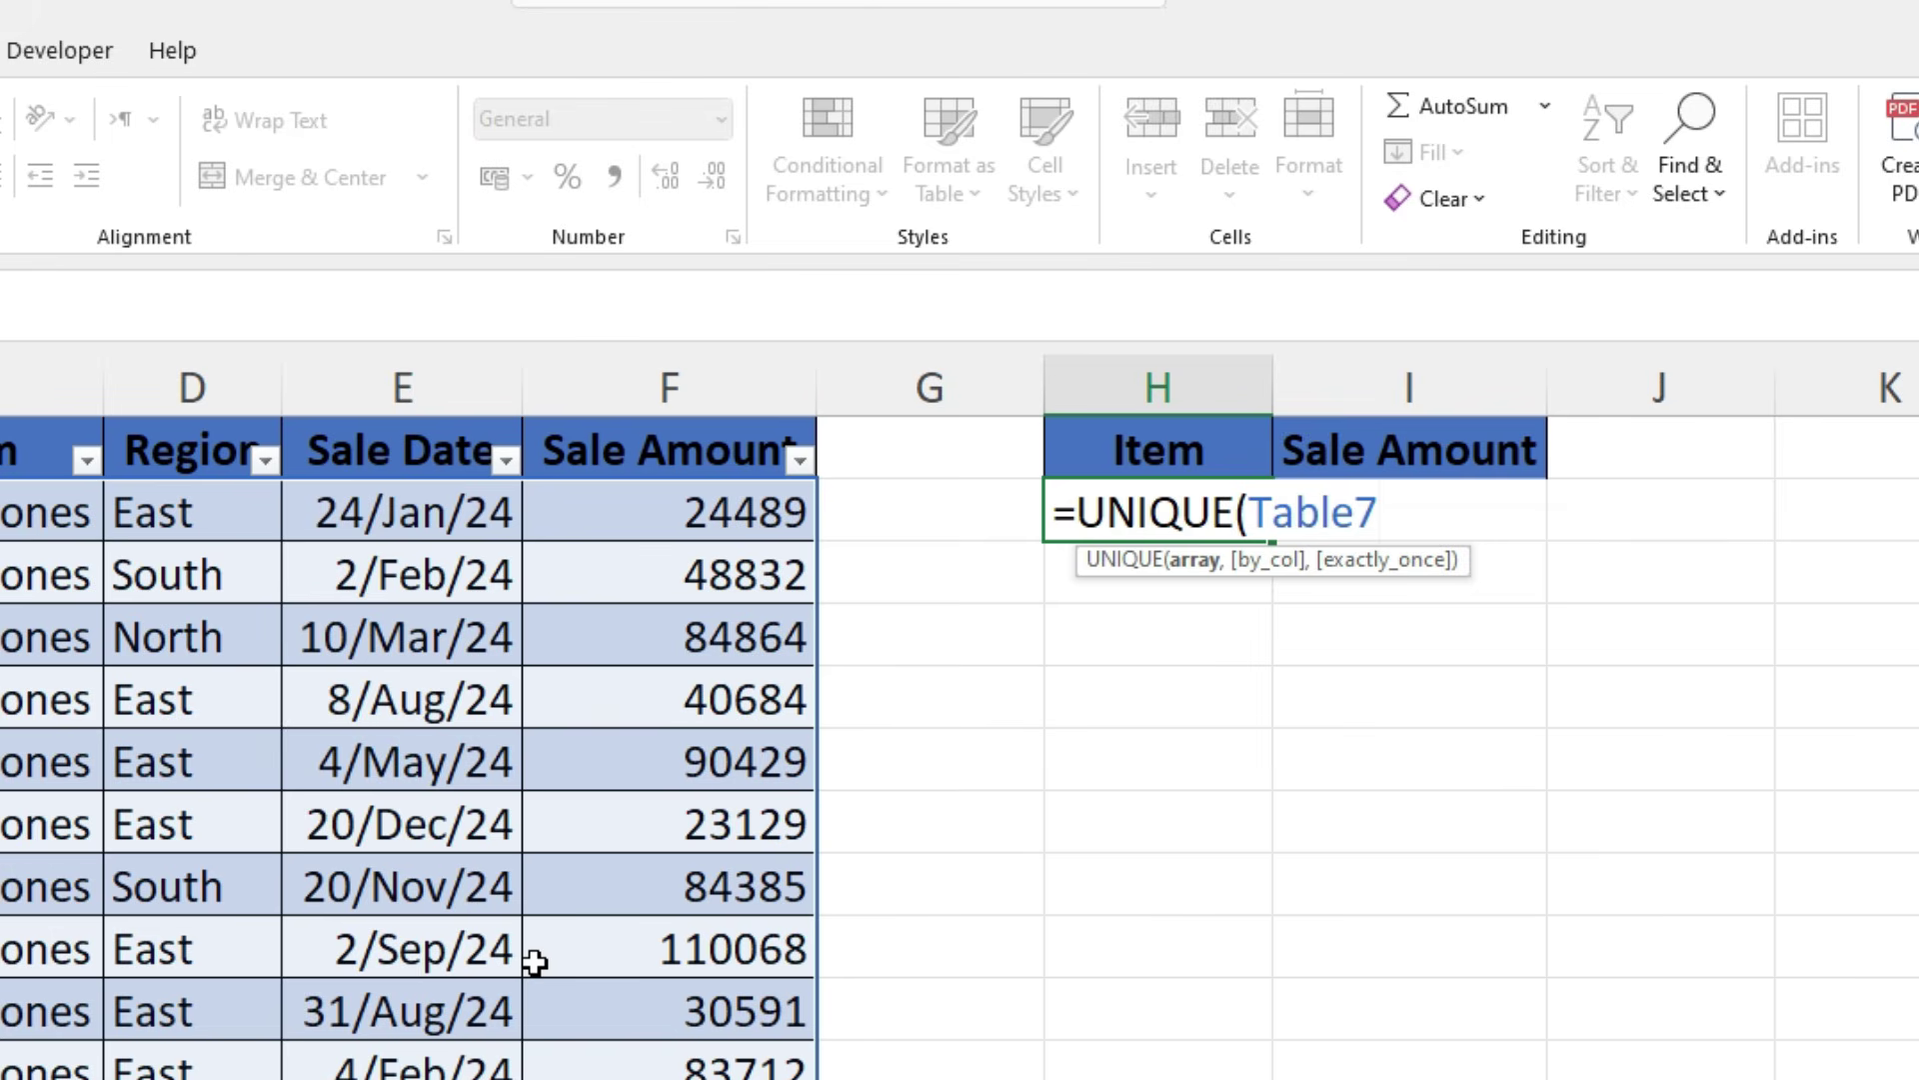
{"action": "type", "text": "["}
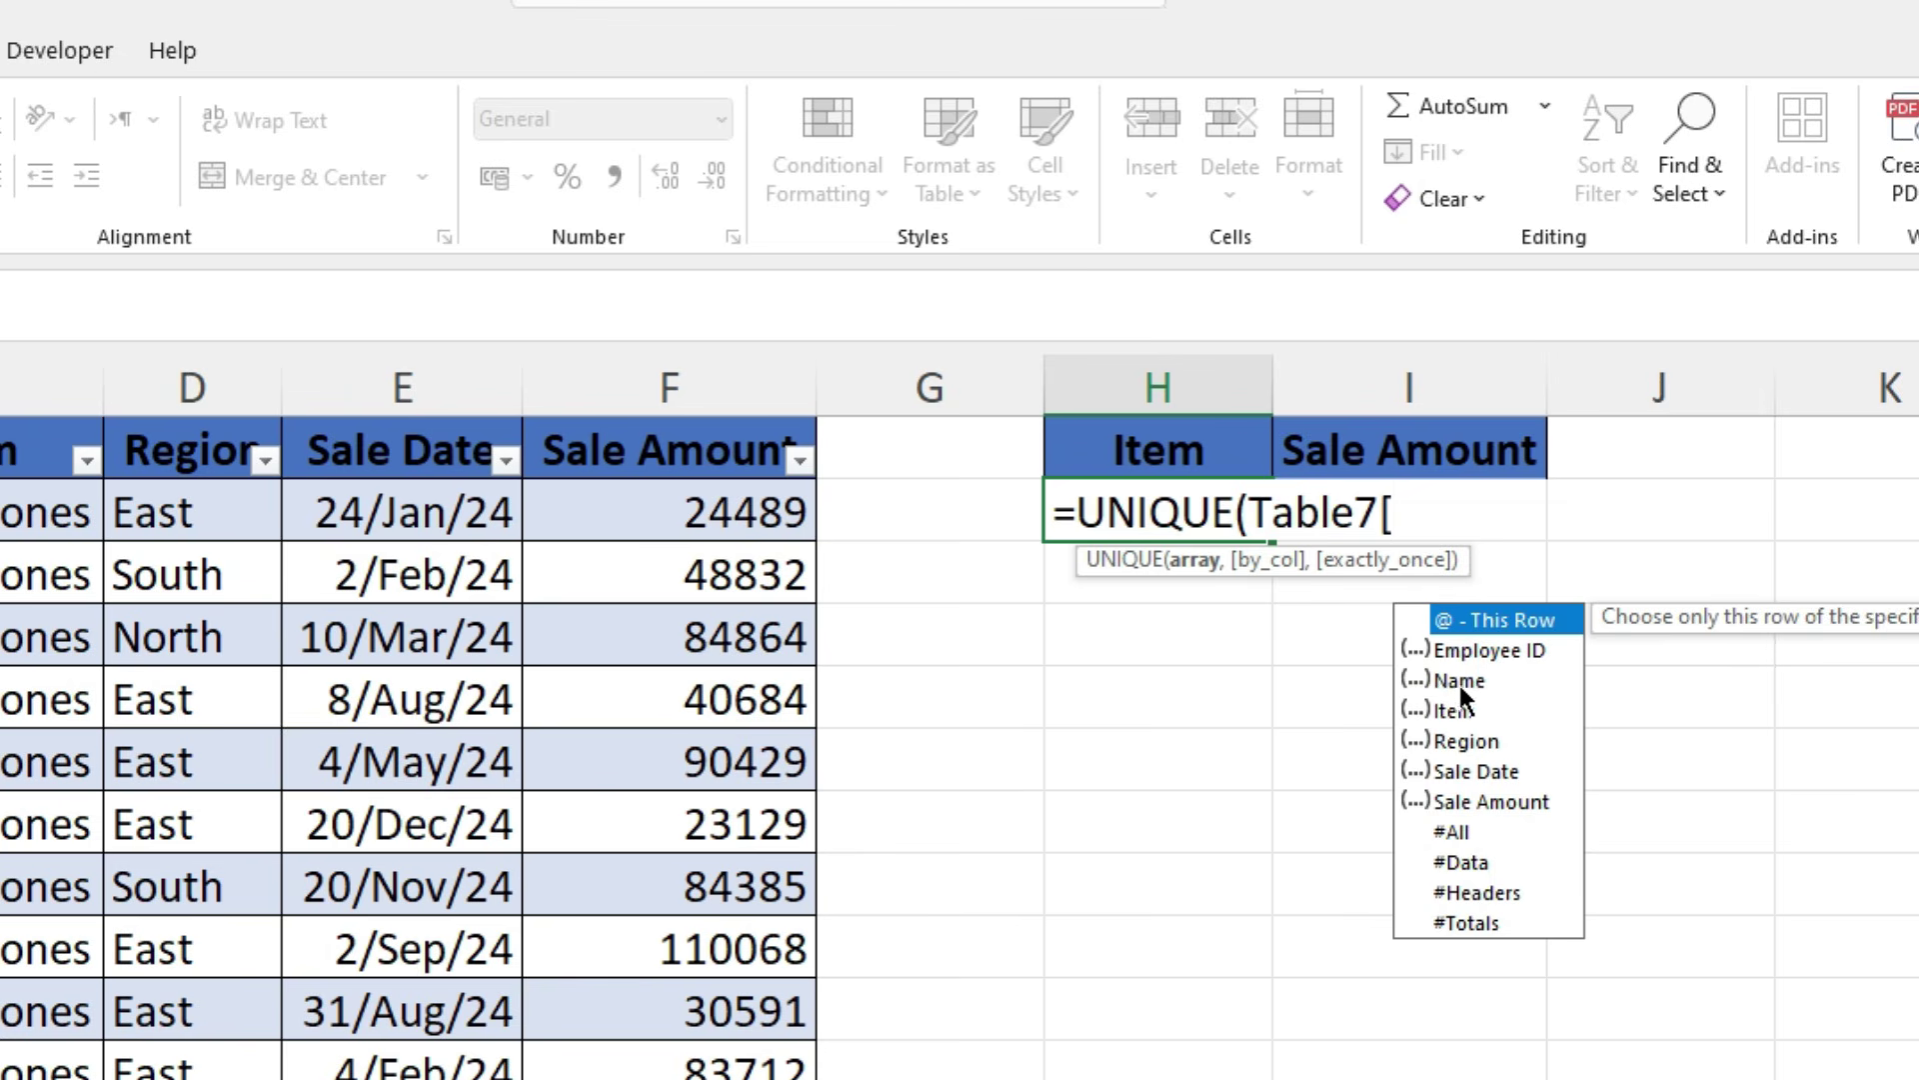
{"action": "left_click", "coordinate": [1454, 714]}
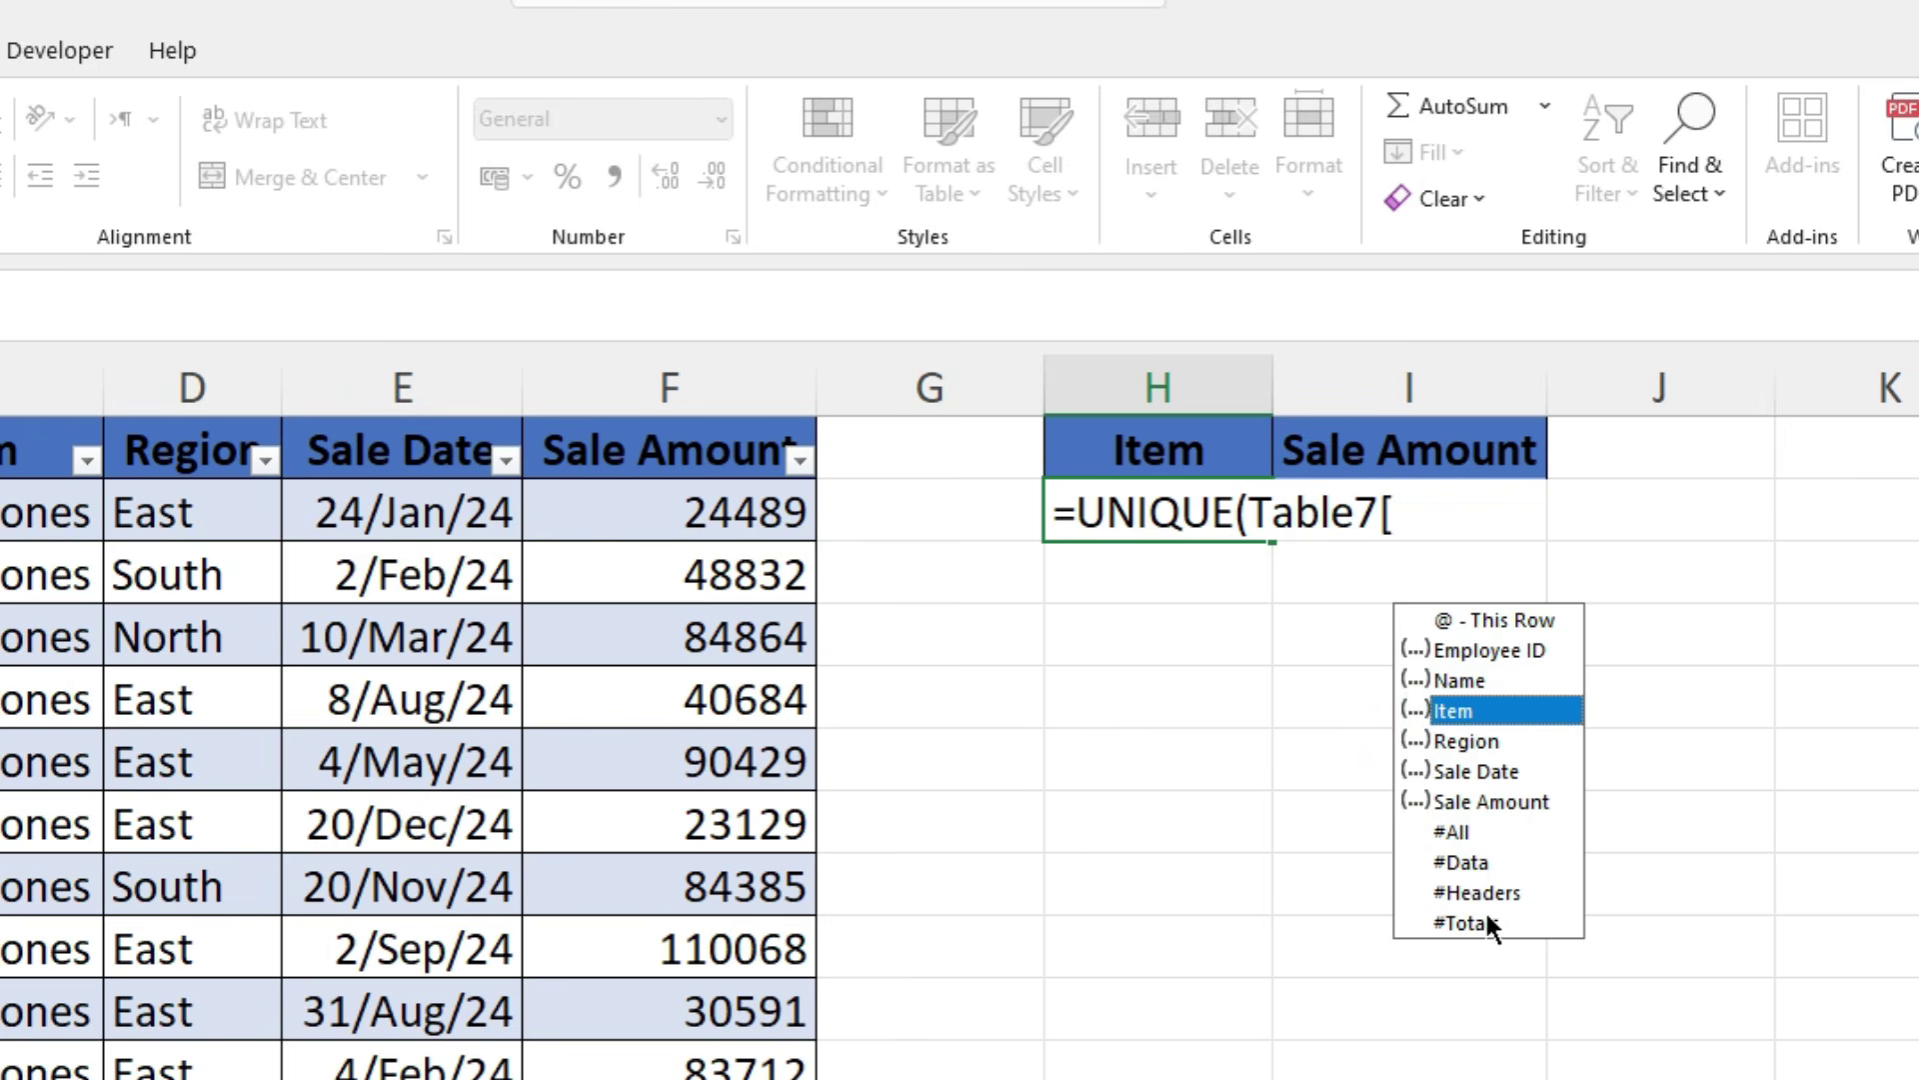
{"action": "double_click", "coordinate": [1473, 716]}
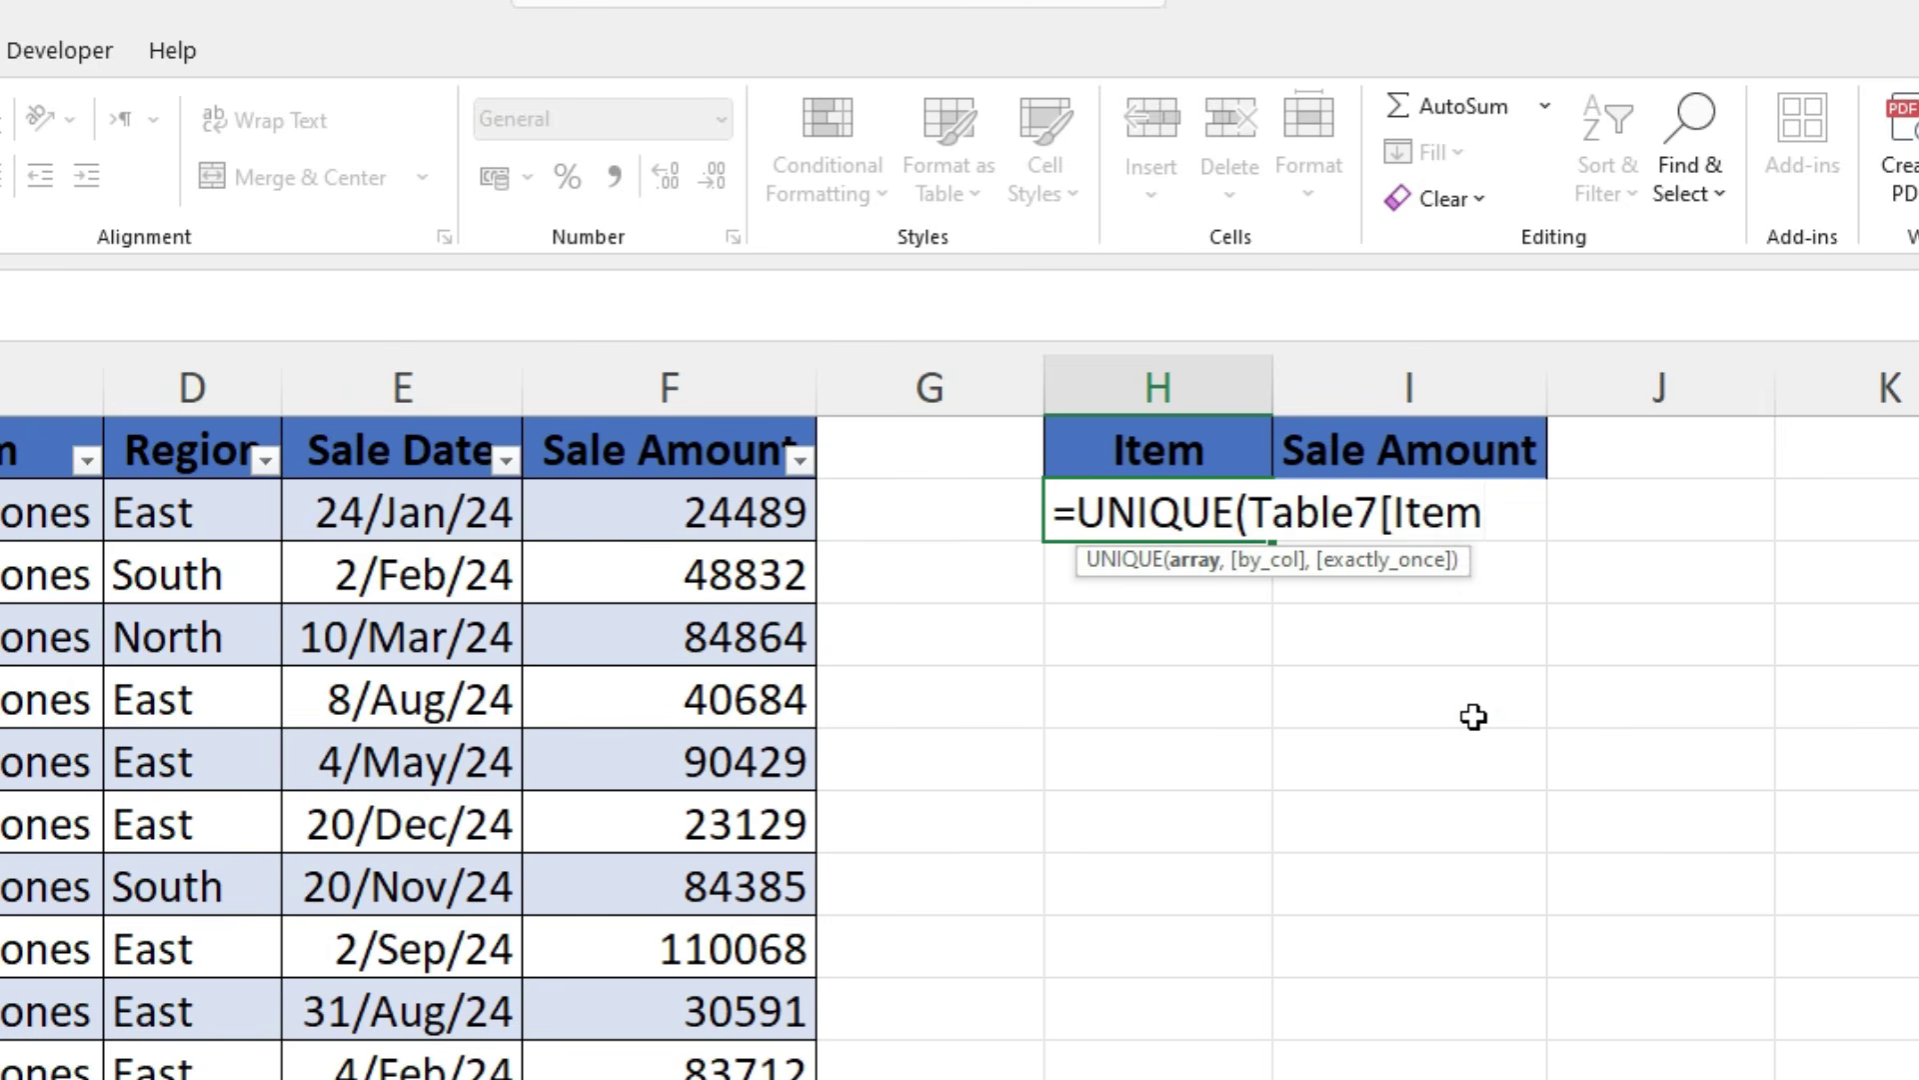
{"action": "type", "text": "["}
{"action": "key", "text": "BackSpace"}
{"action": "type", "text": "]"}
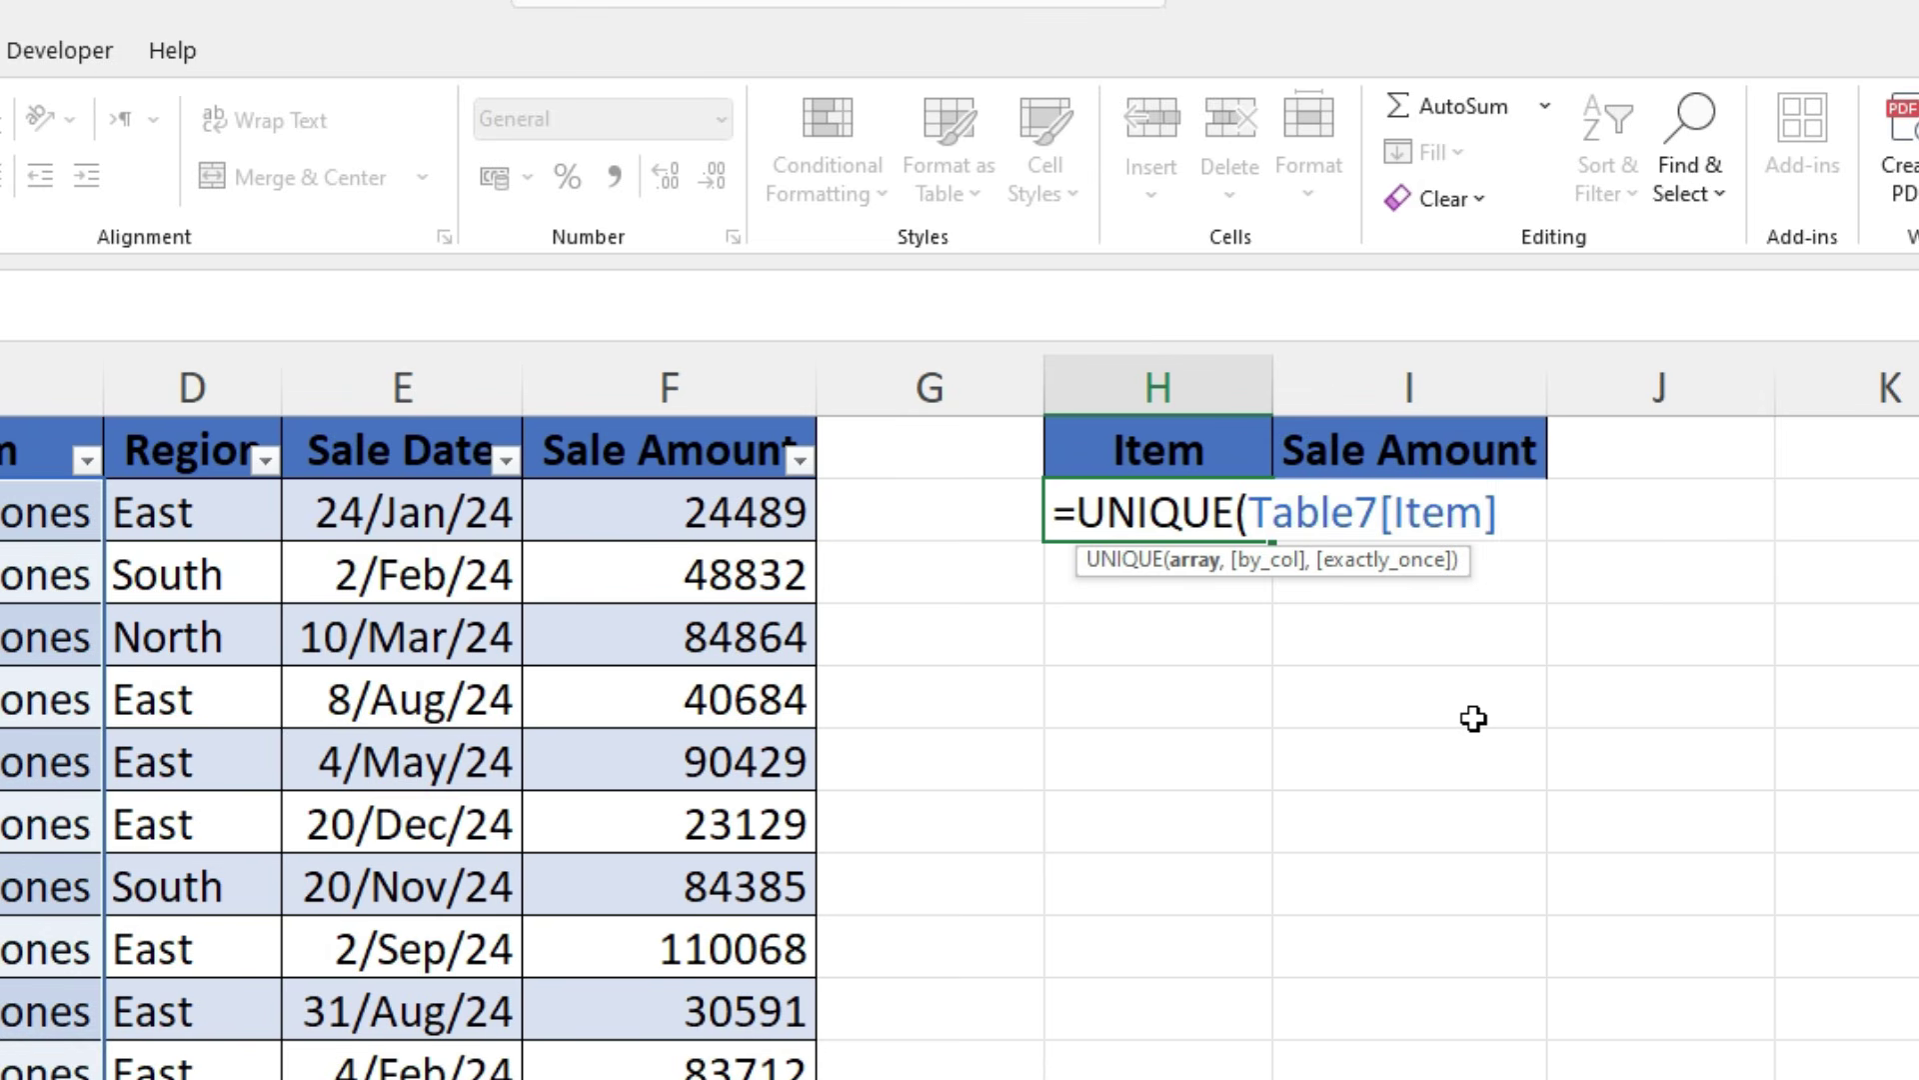
{"action": "type", "text": ")"}
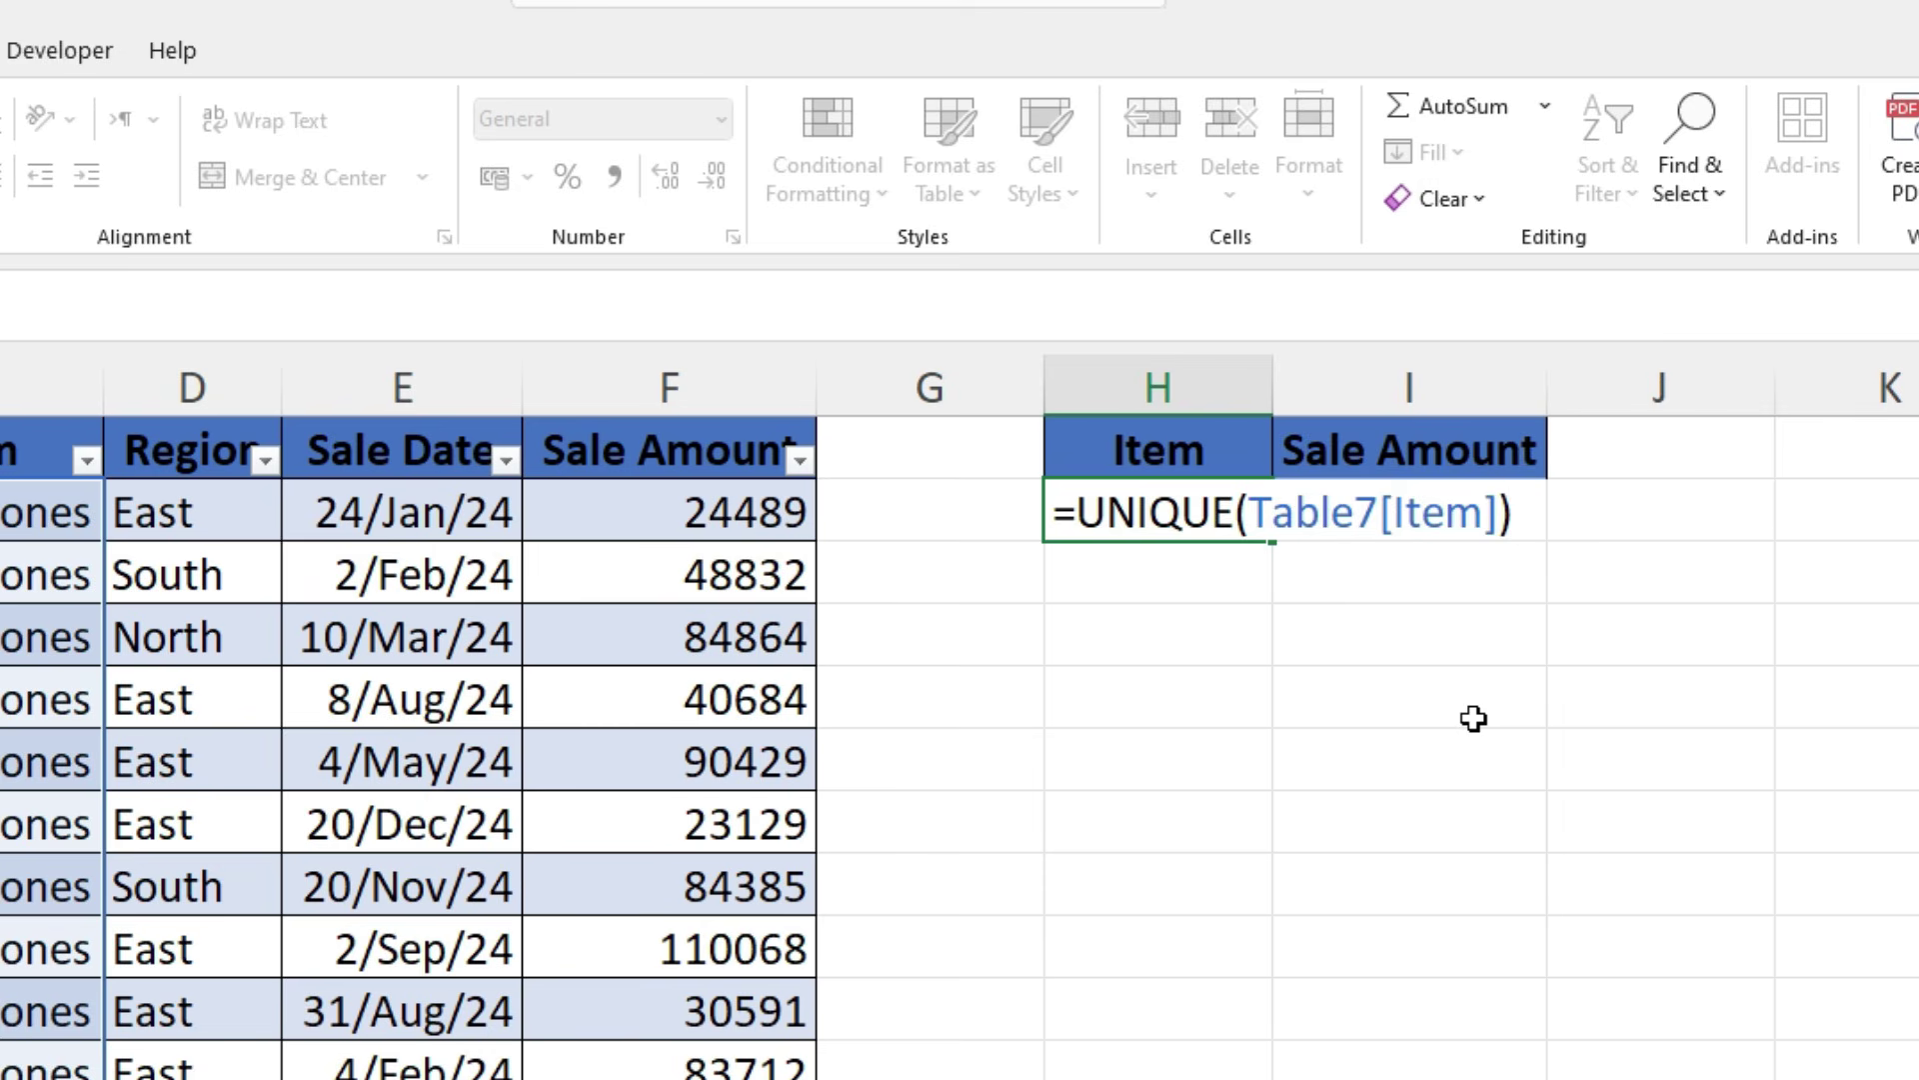
{"action": "key", "text": "Return"}
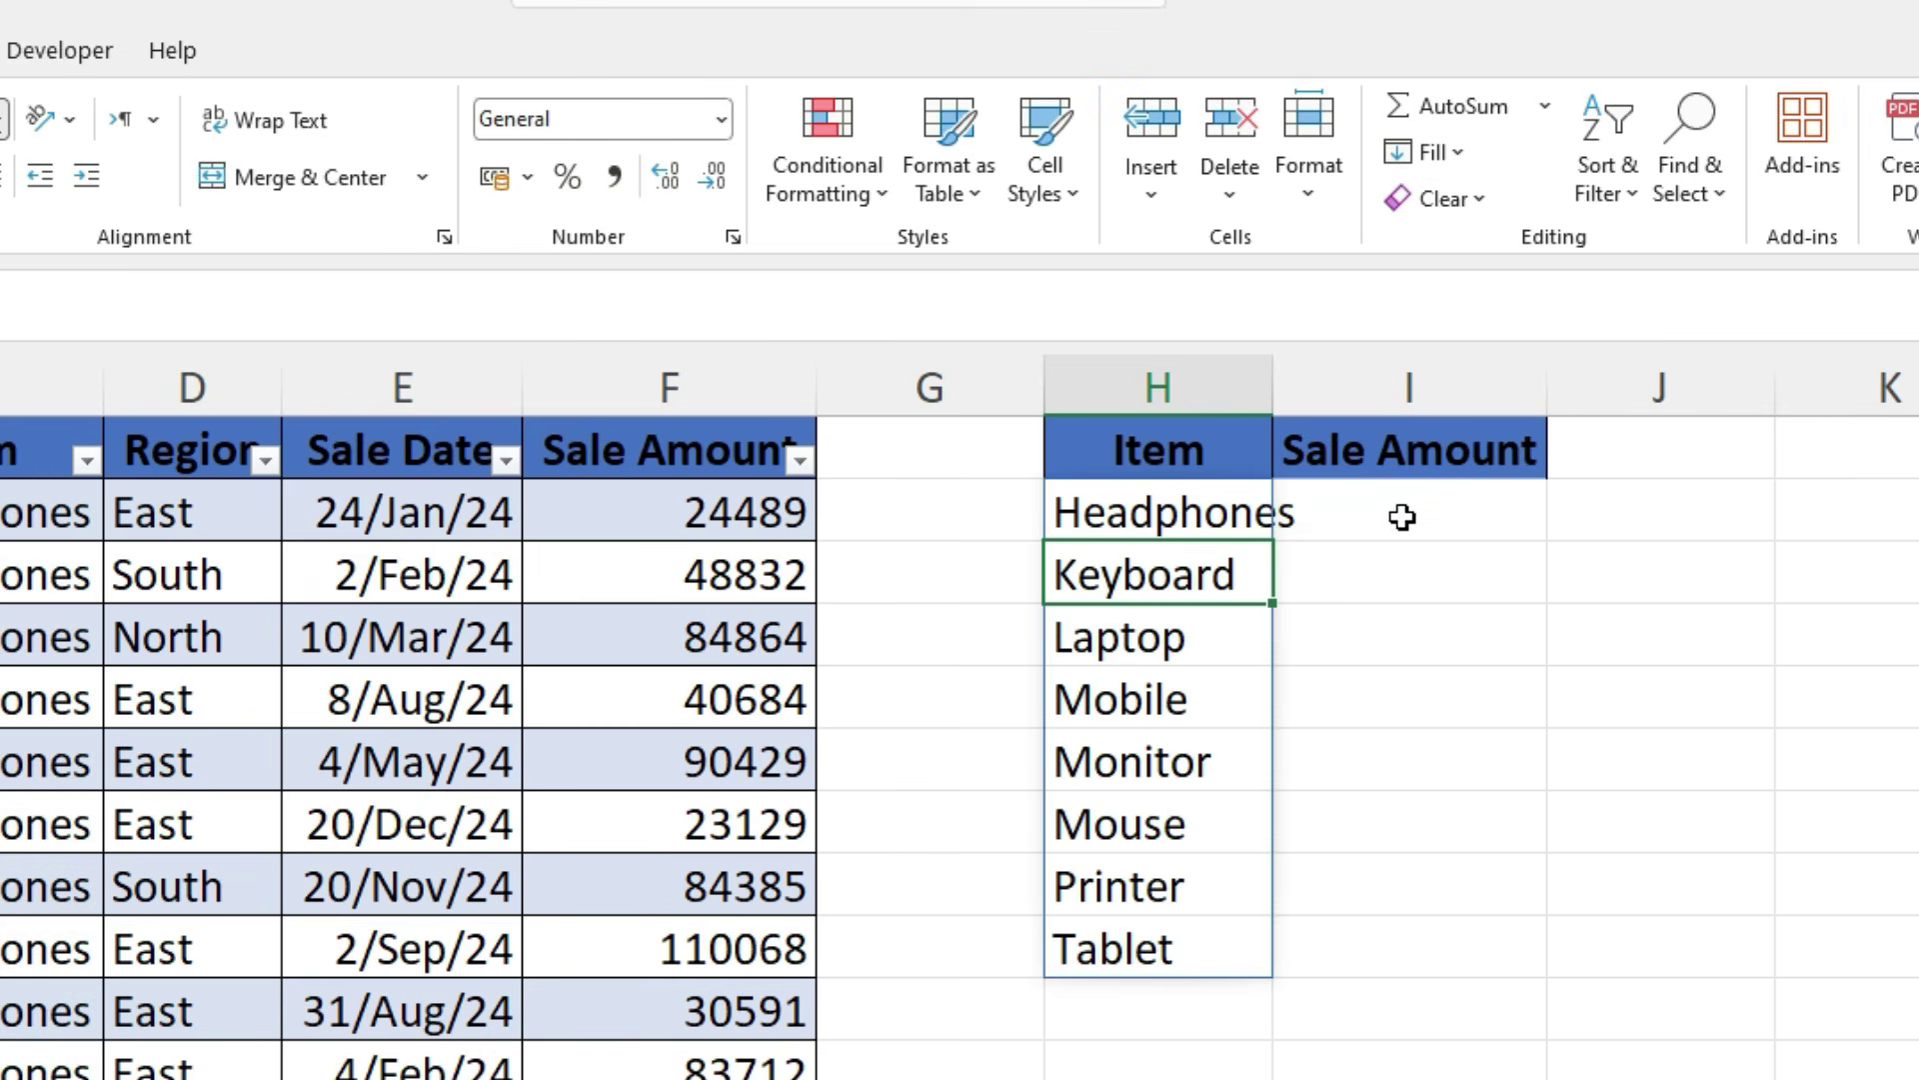
{"action": "left_click", "coordinate": [1403, 516]}
{"action": "double_click", "coordinate": [1270, 390]}
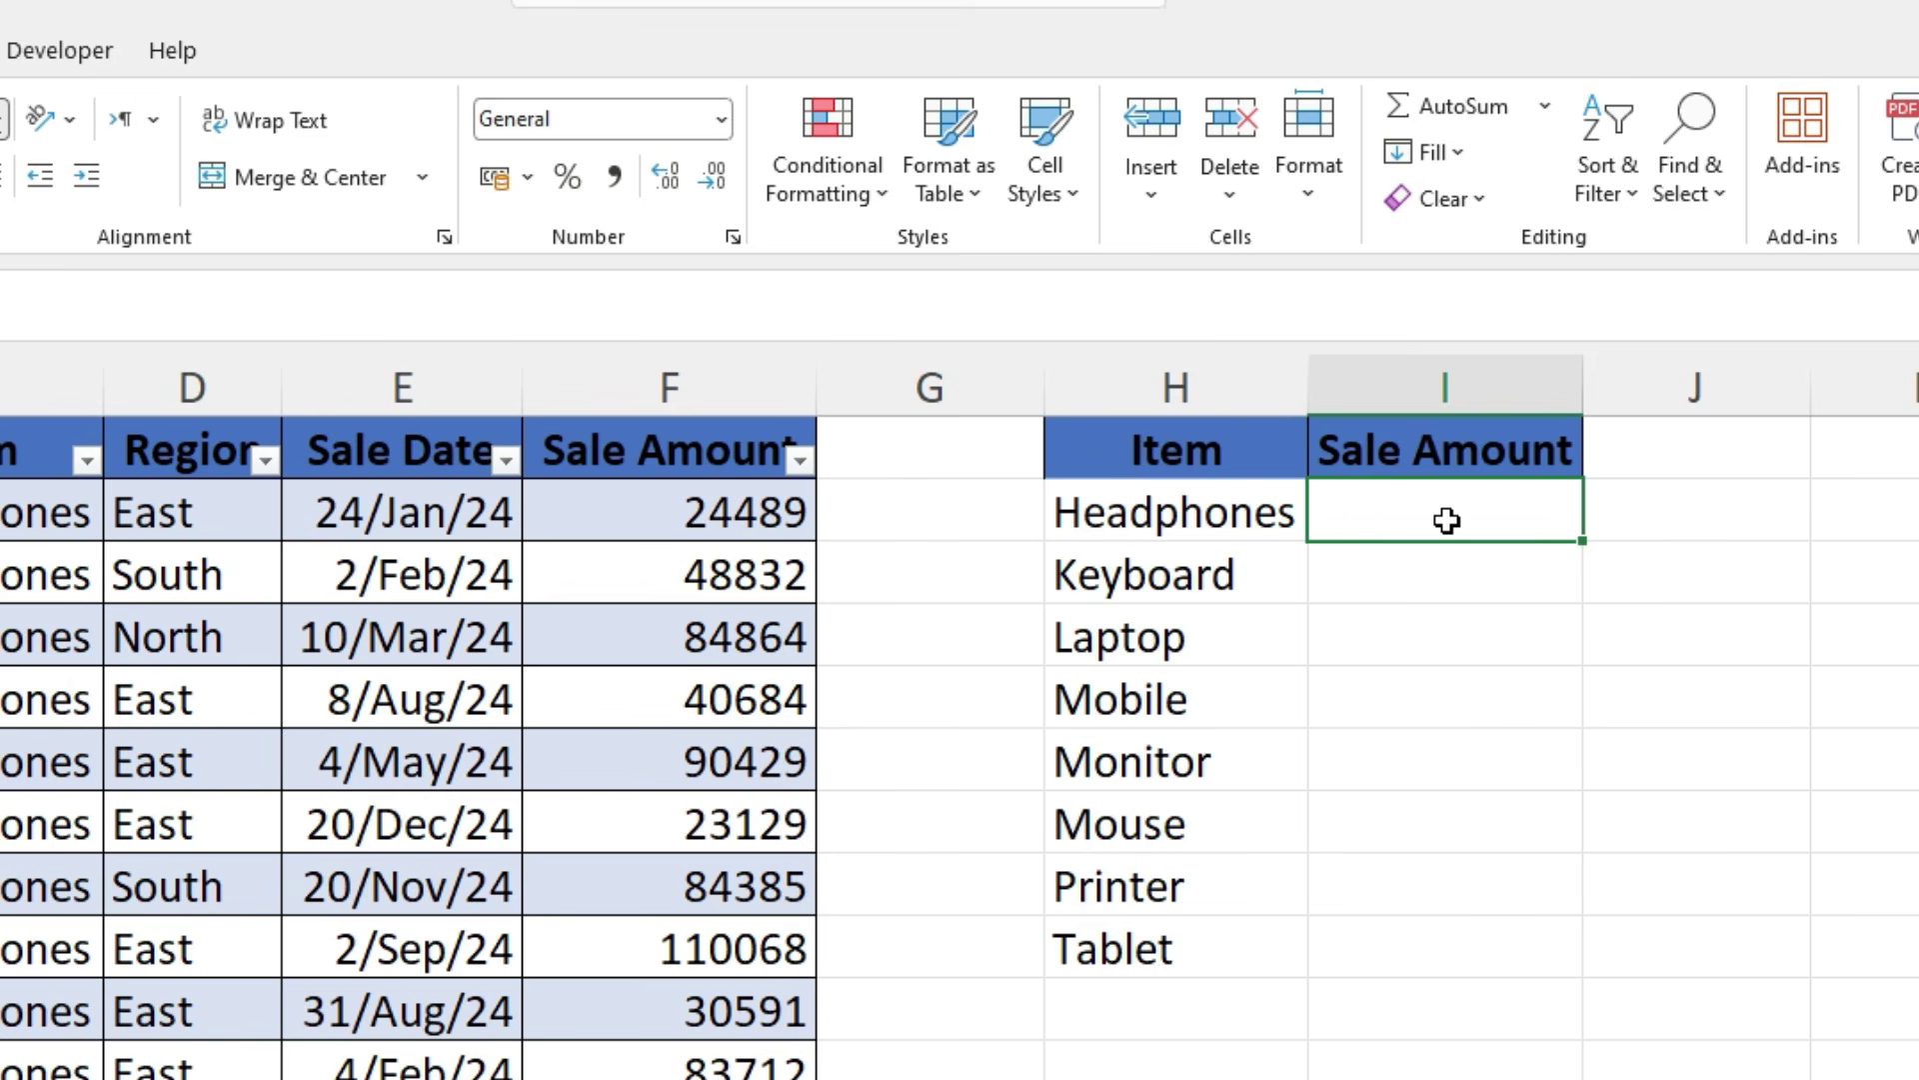
Sum the Headphones sales in I2 with =SUMIF(Table7[Item],H2,Table7[Sale Amount]).
{"action": "type", "text": "=sumi"}
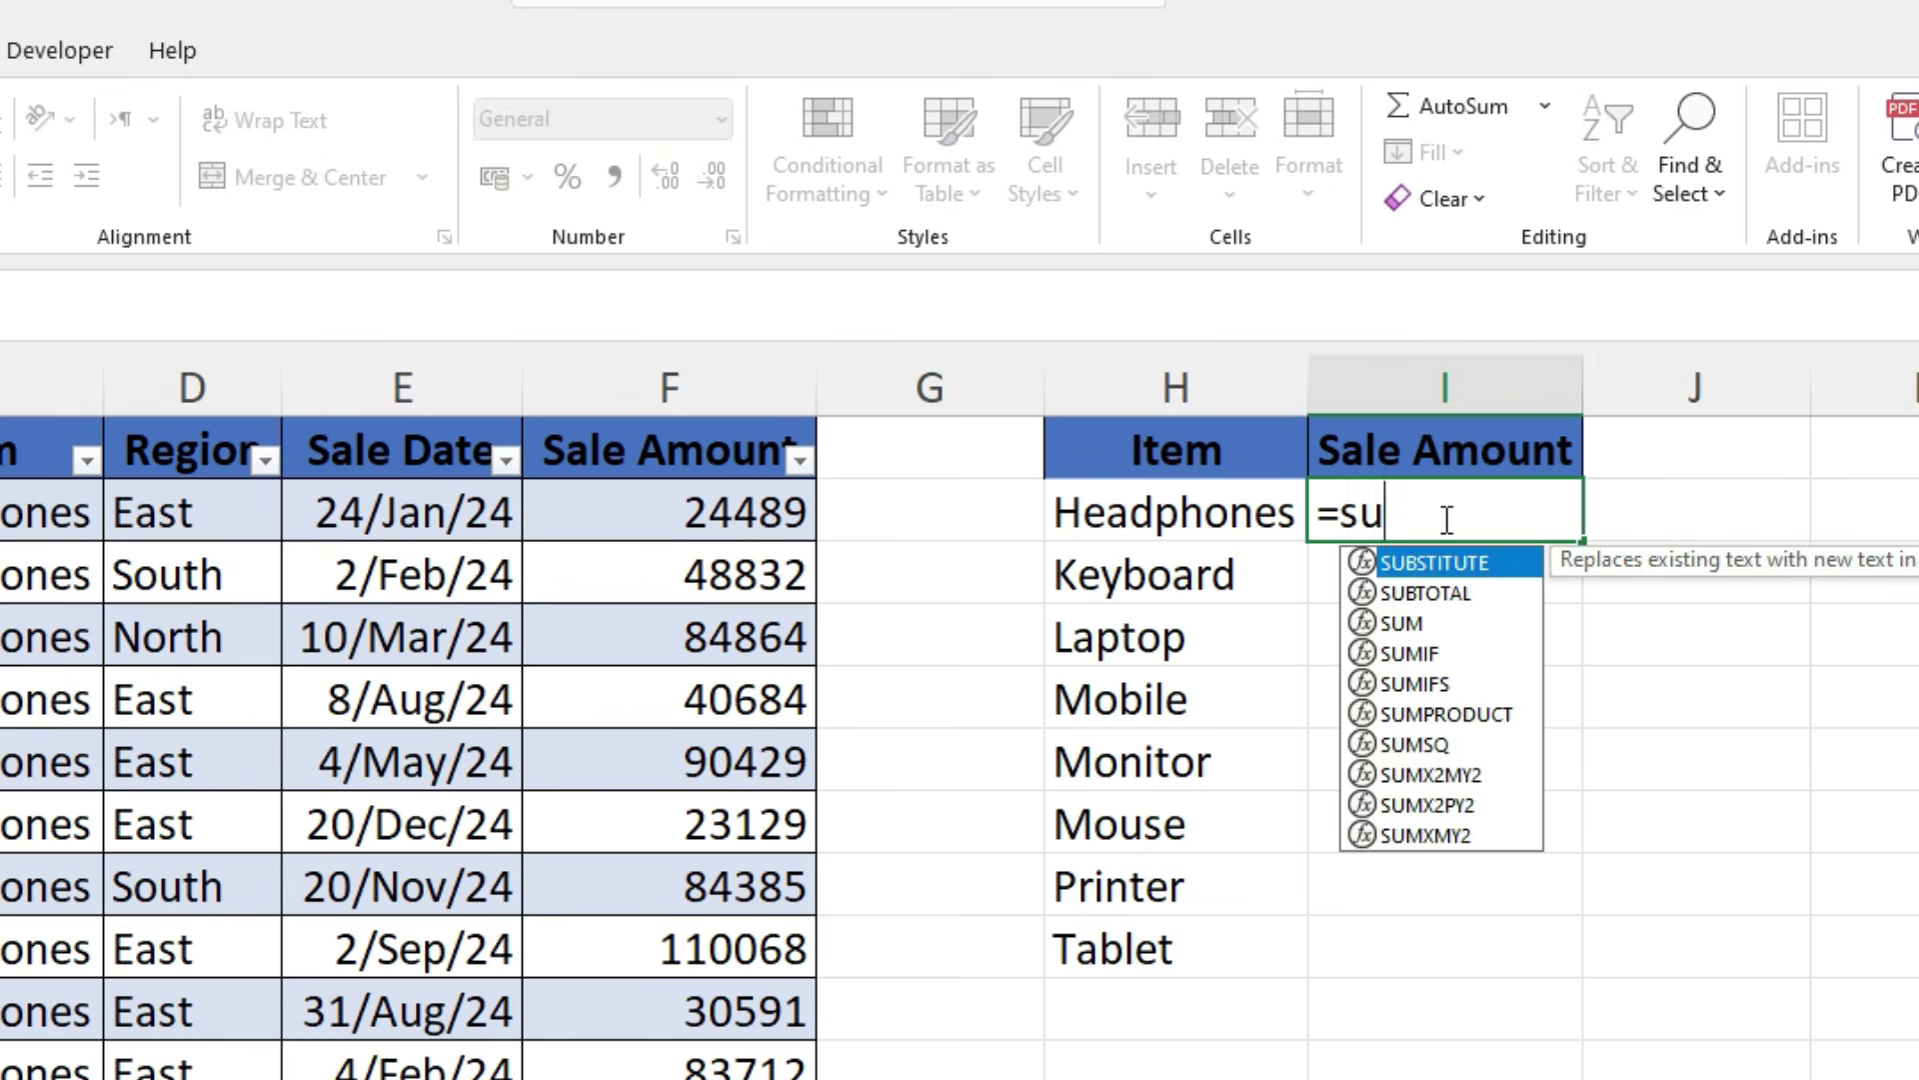
{"action": "key", "text": "Tab"}
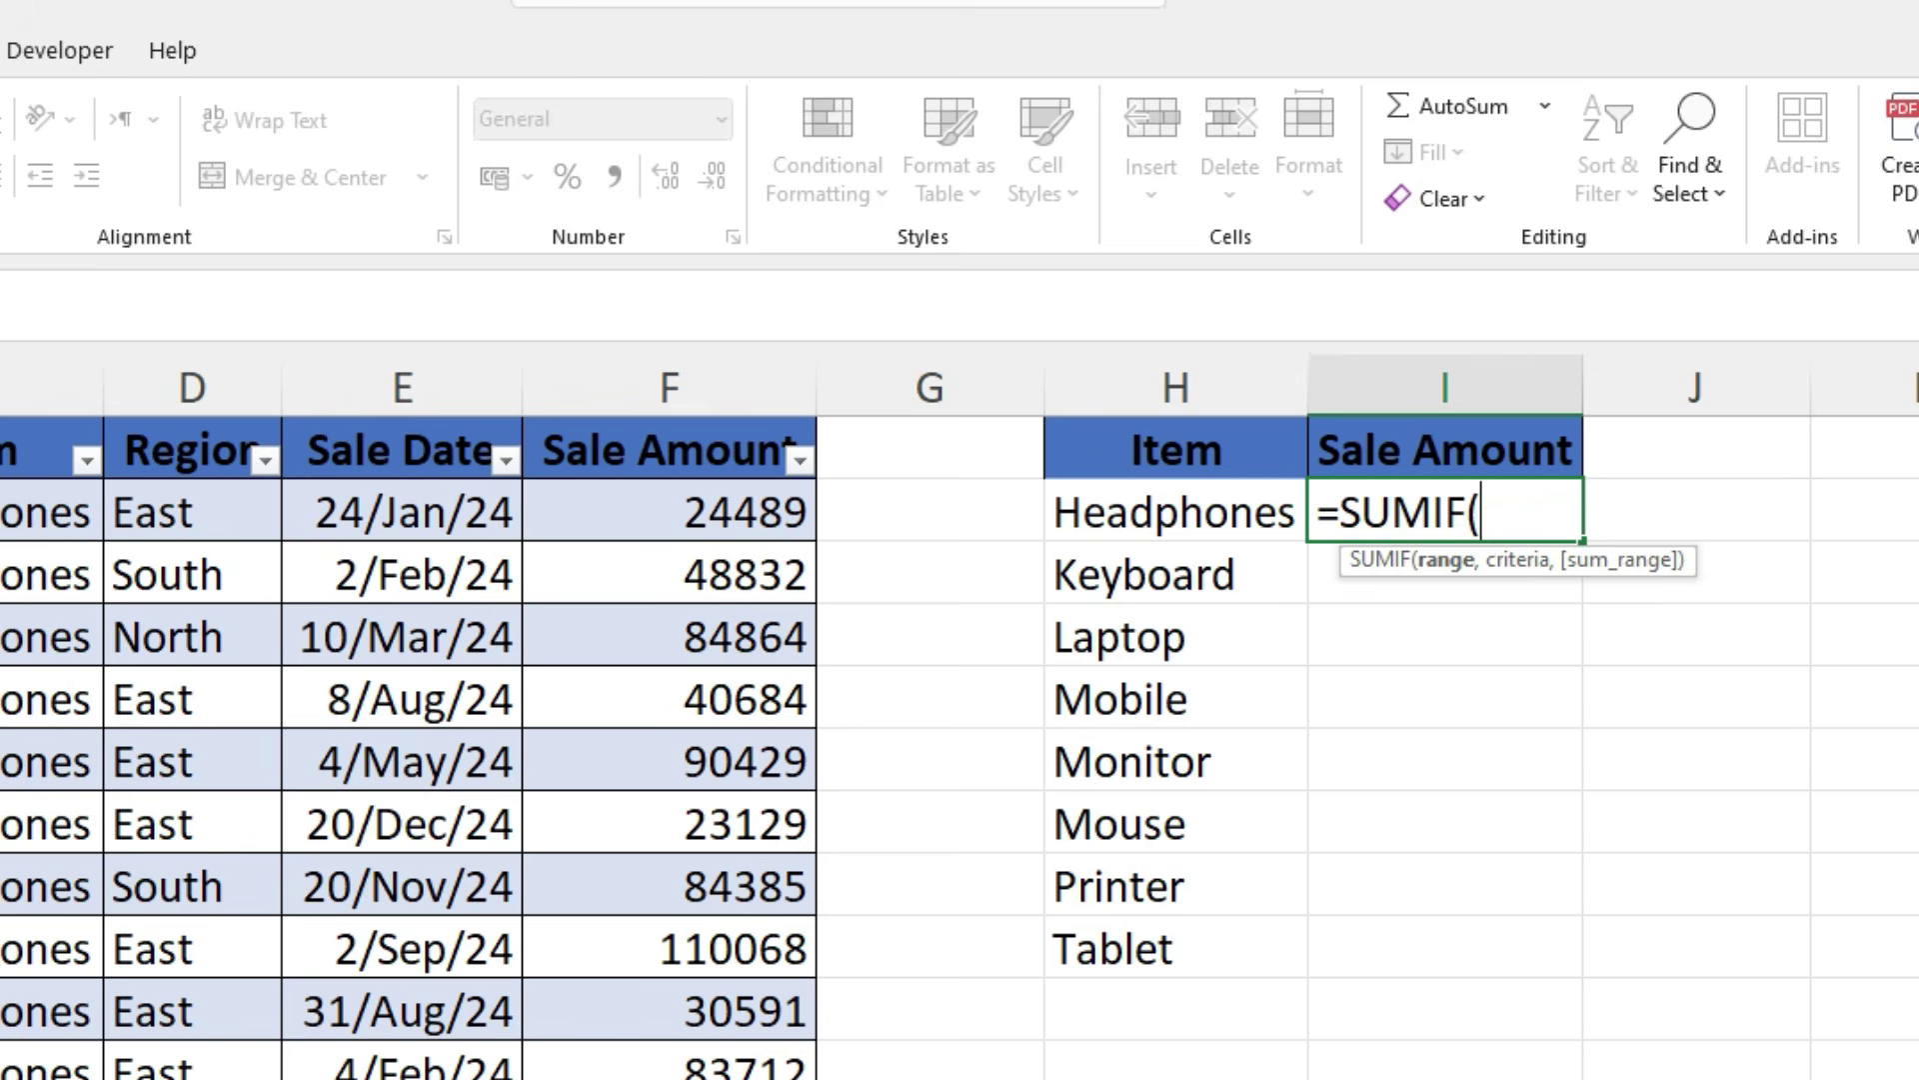
{"action": "type", "text": "tab"}
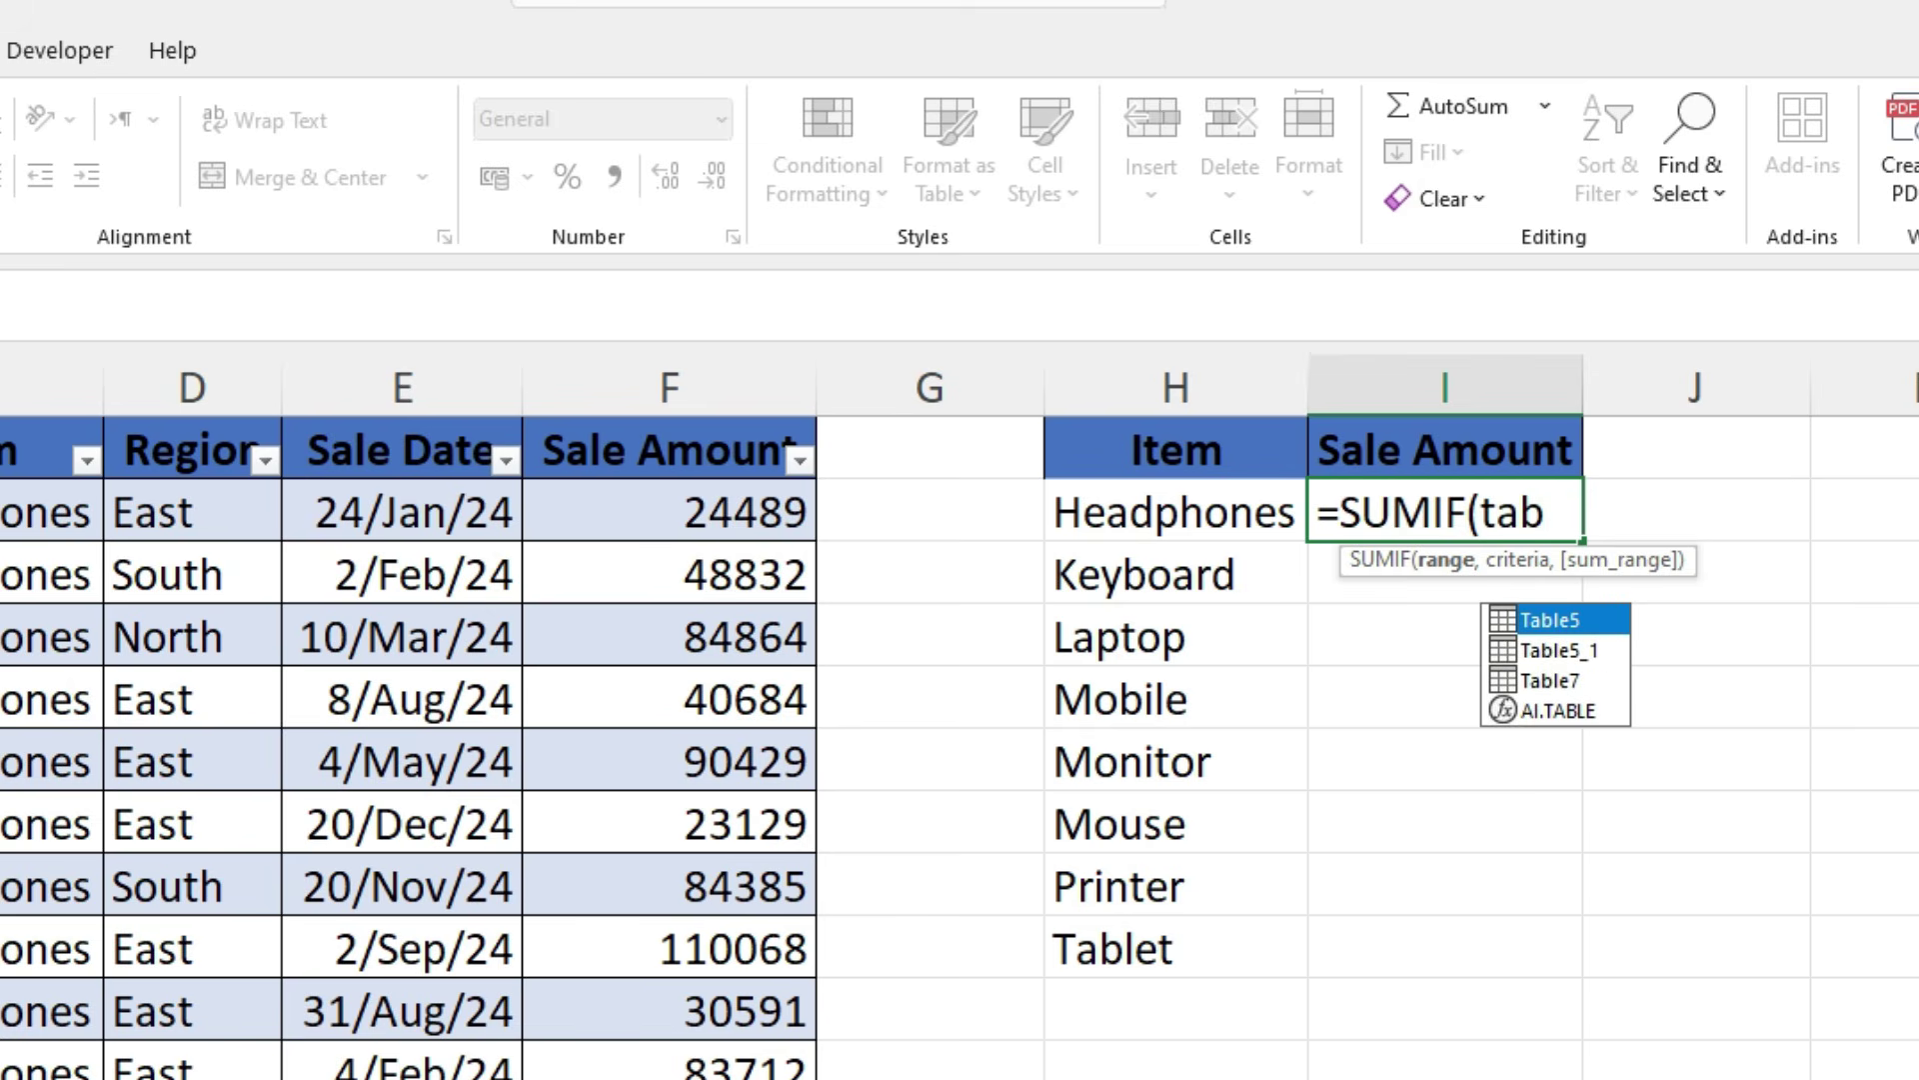
{"action": "double_click", "coordinate": [1521, 680]}
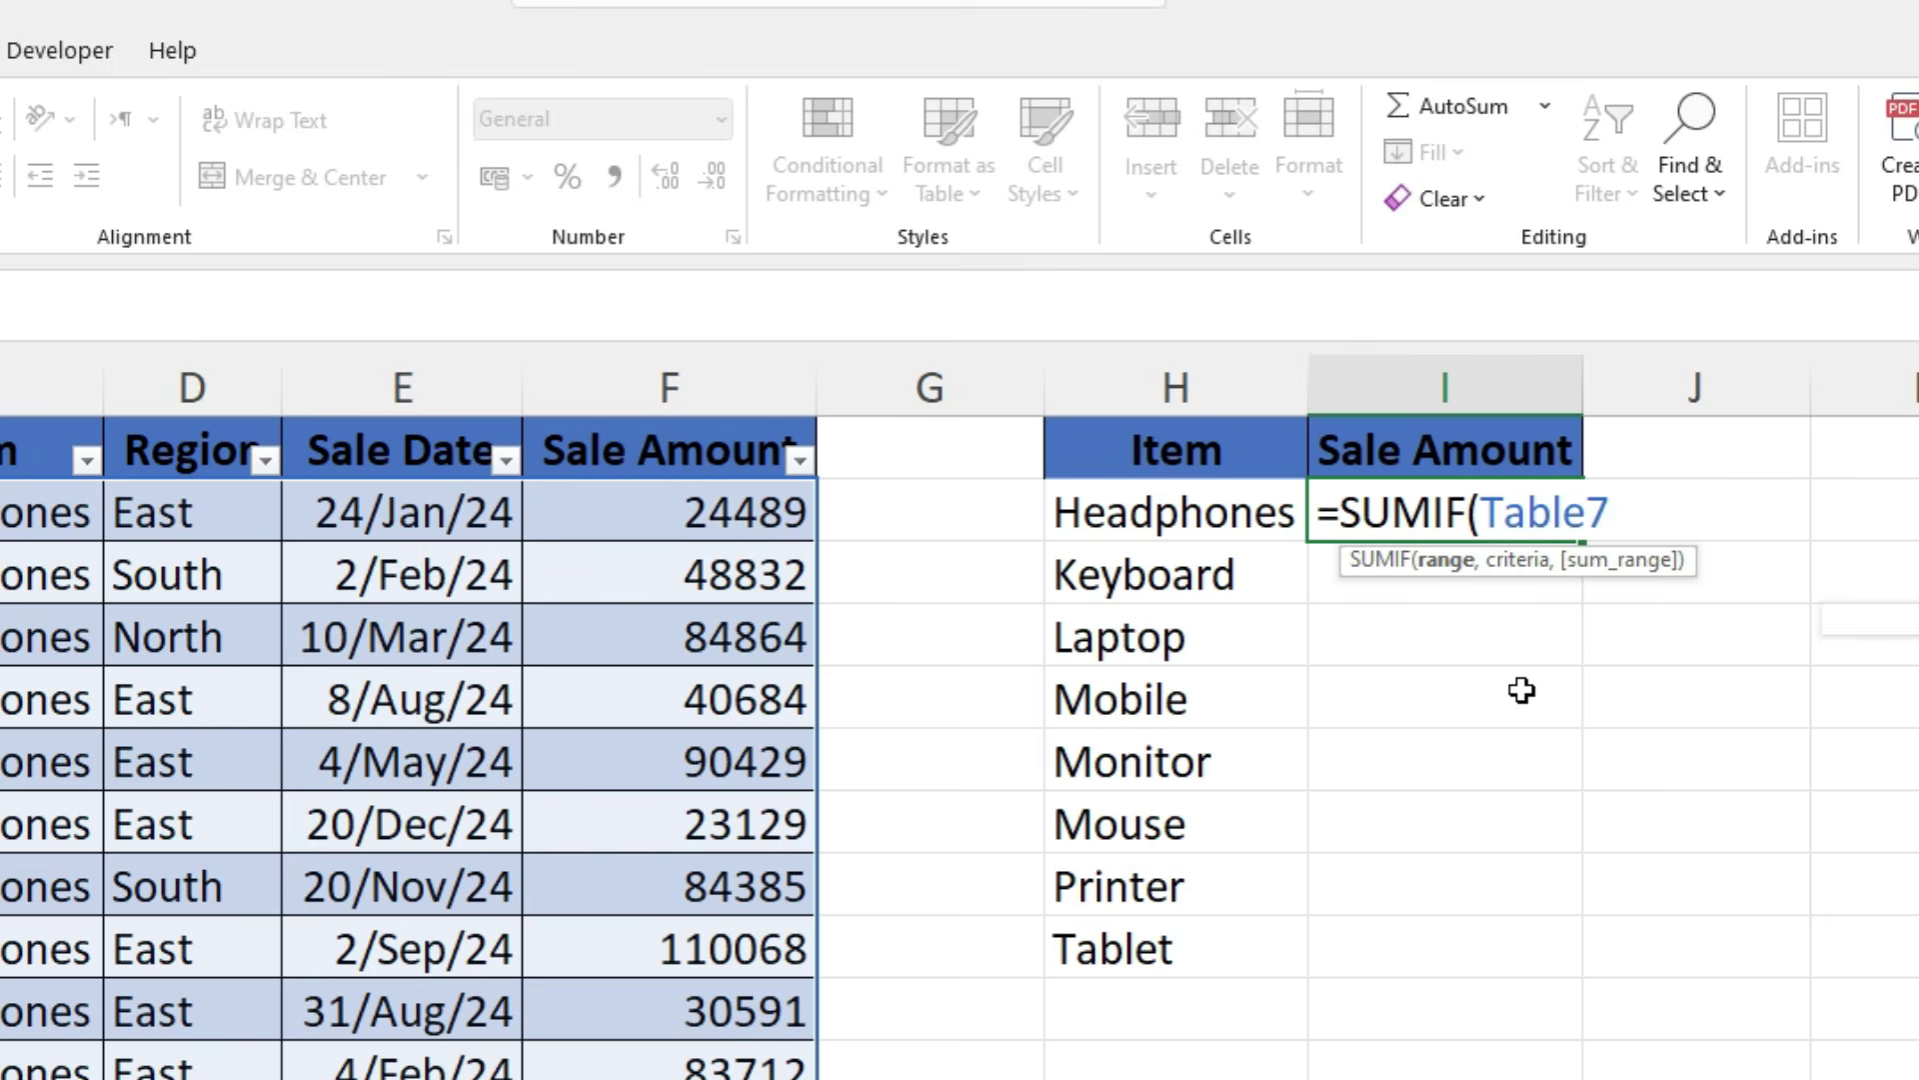
{"action": "type", "text": "["}
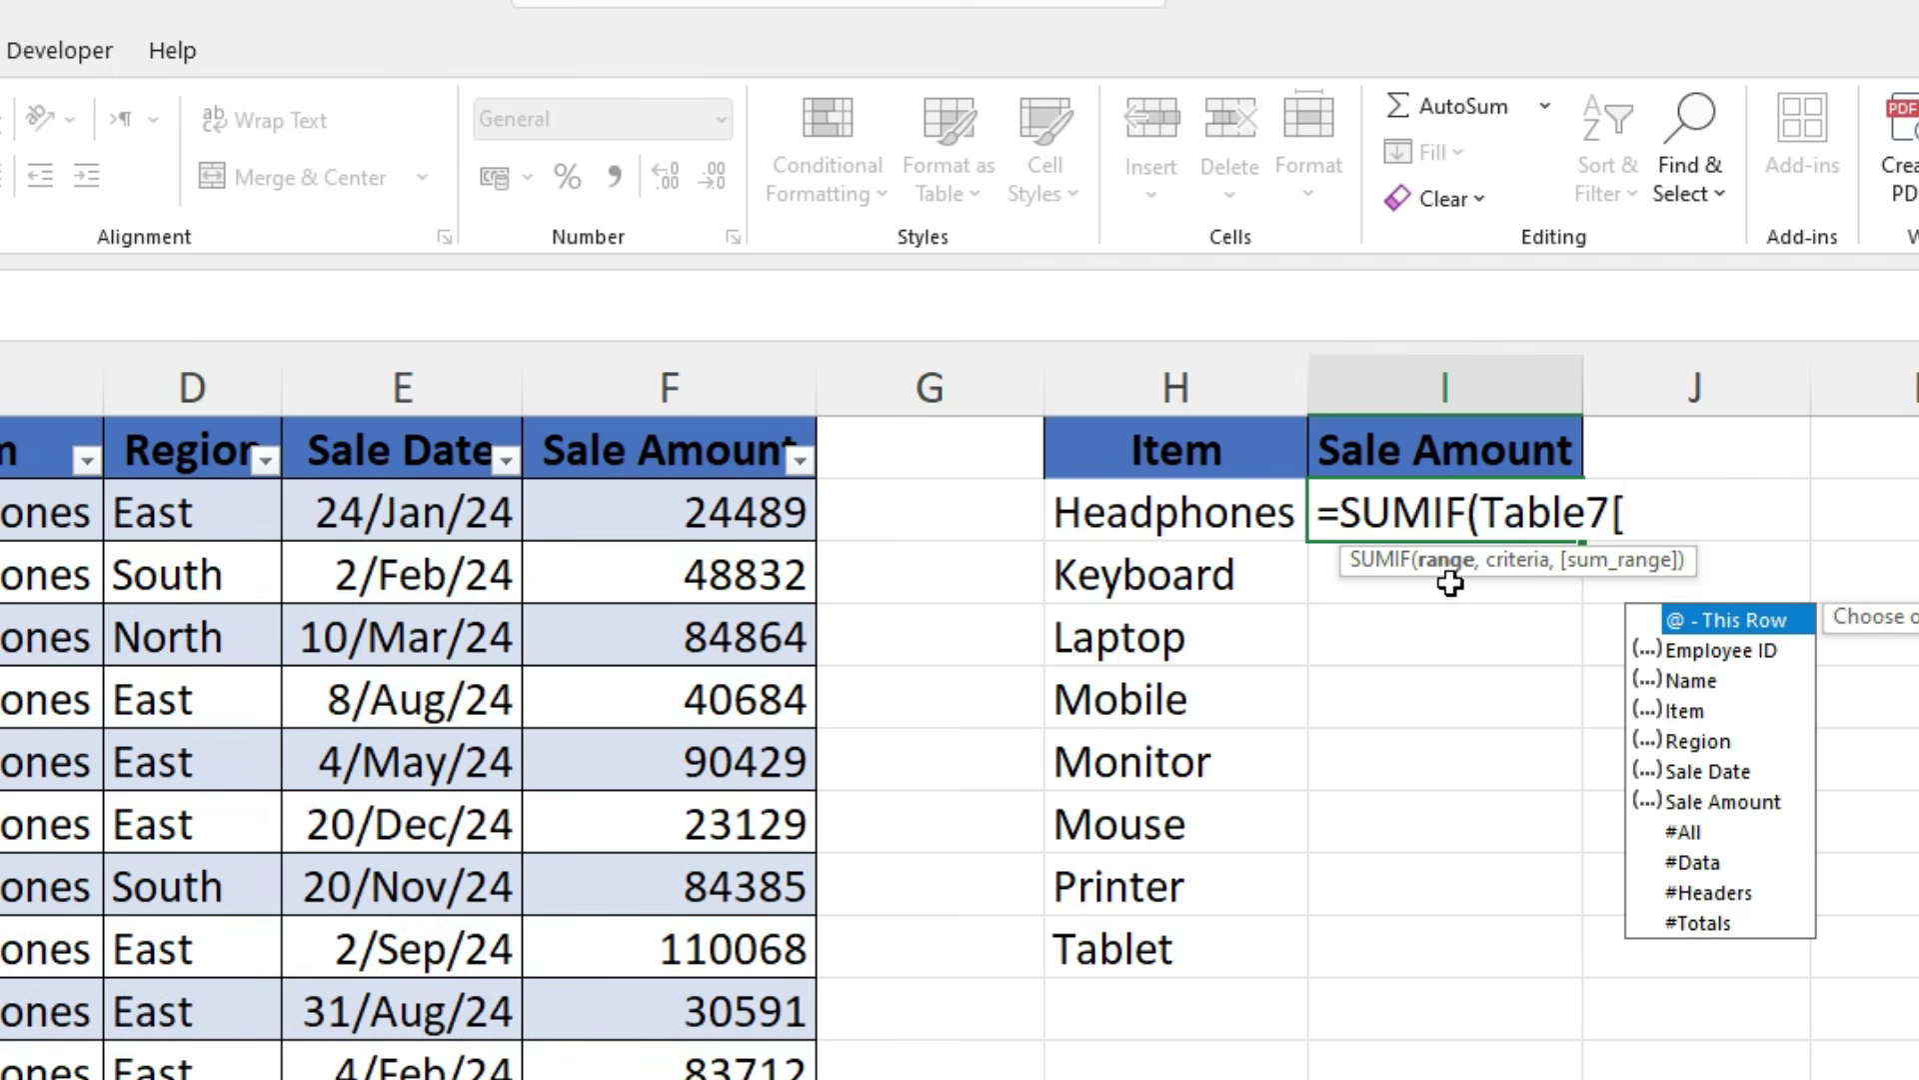
{"action": "double_click", "coordinate": [1683, 712]}
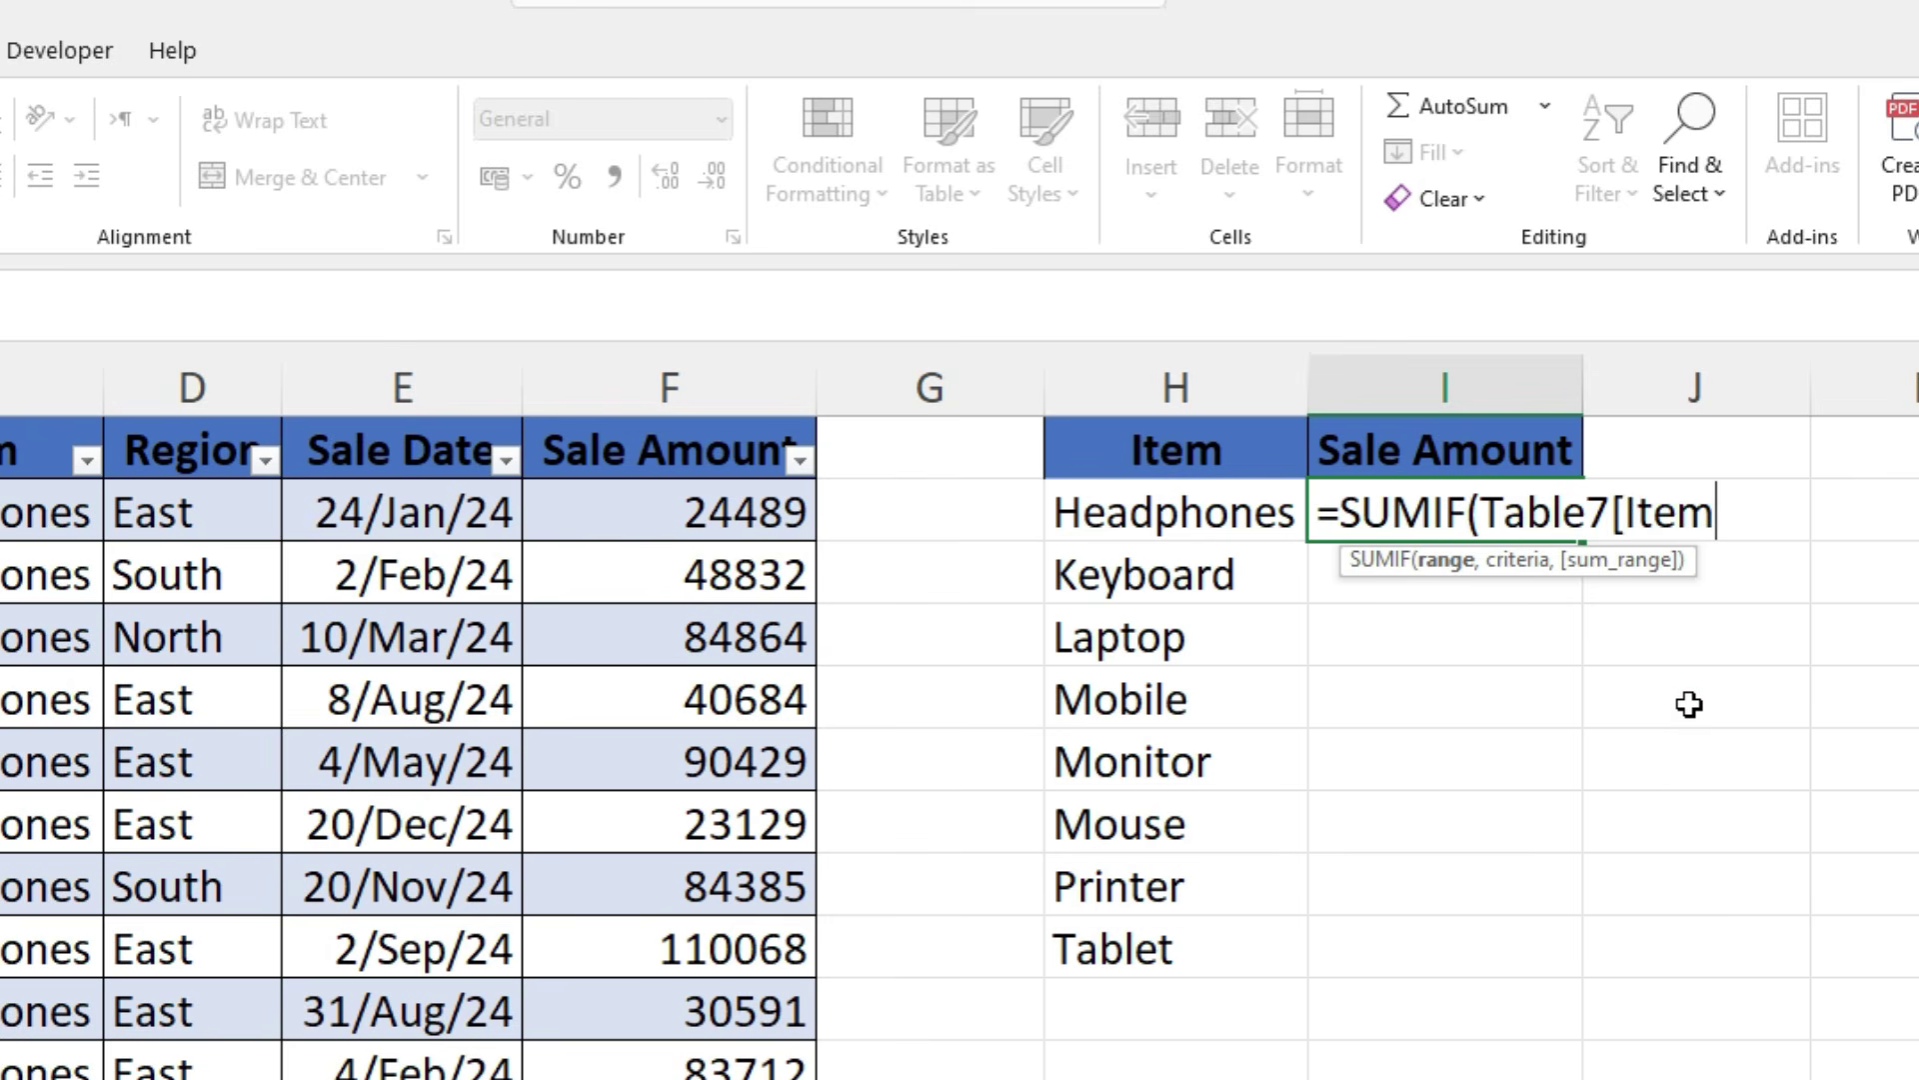
{"action": "type", "text": "]"}
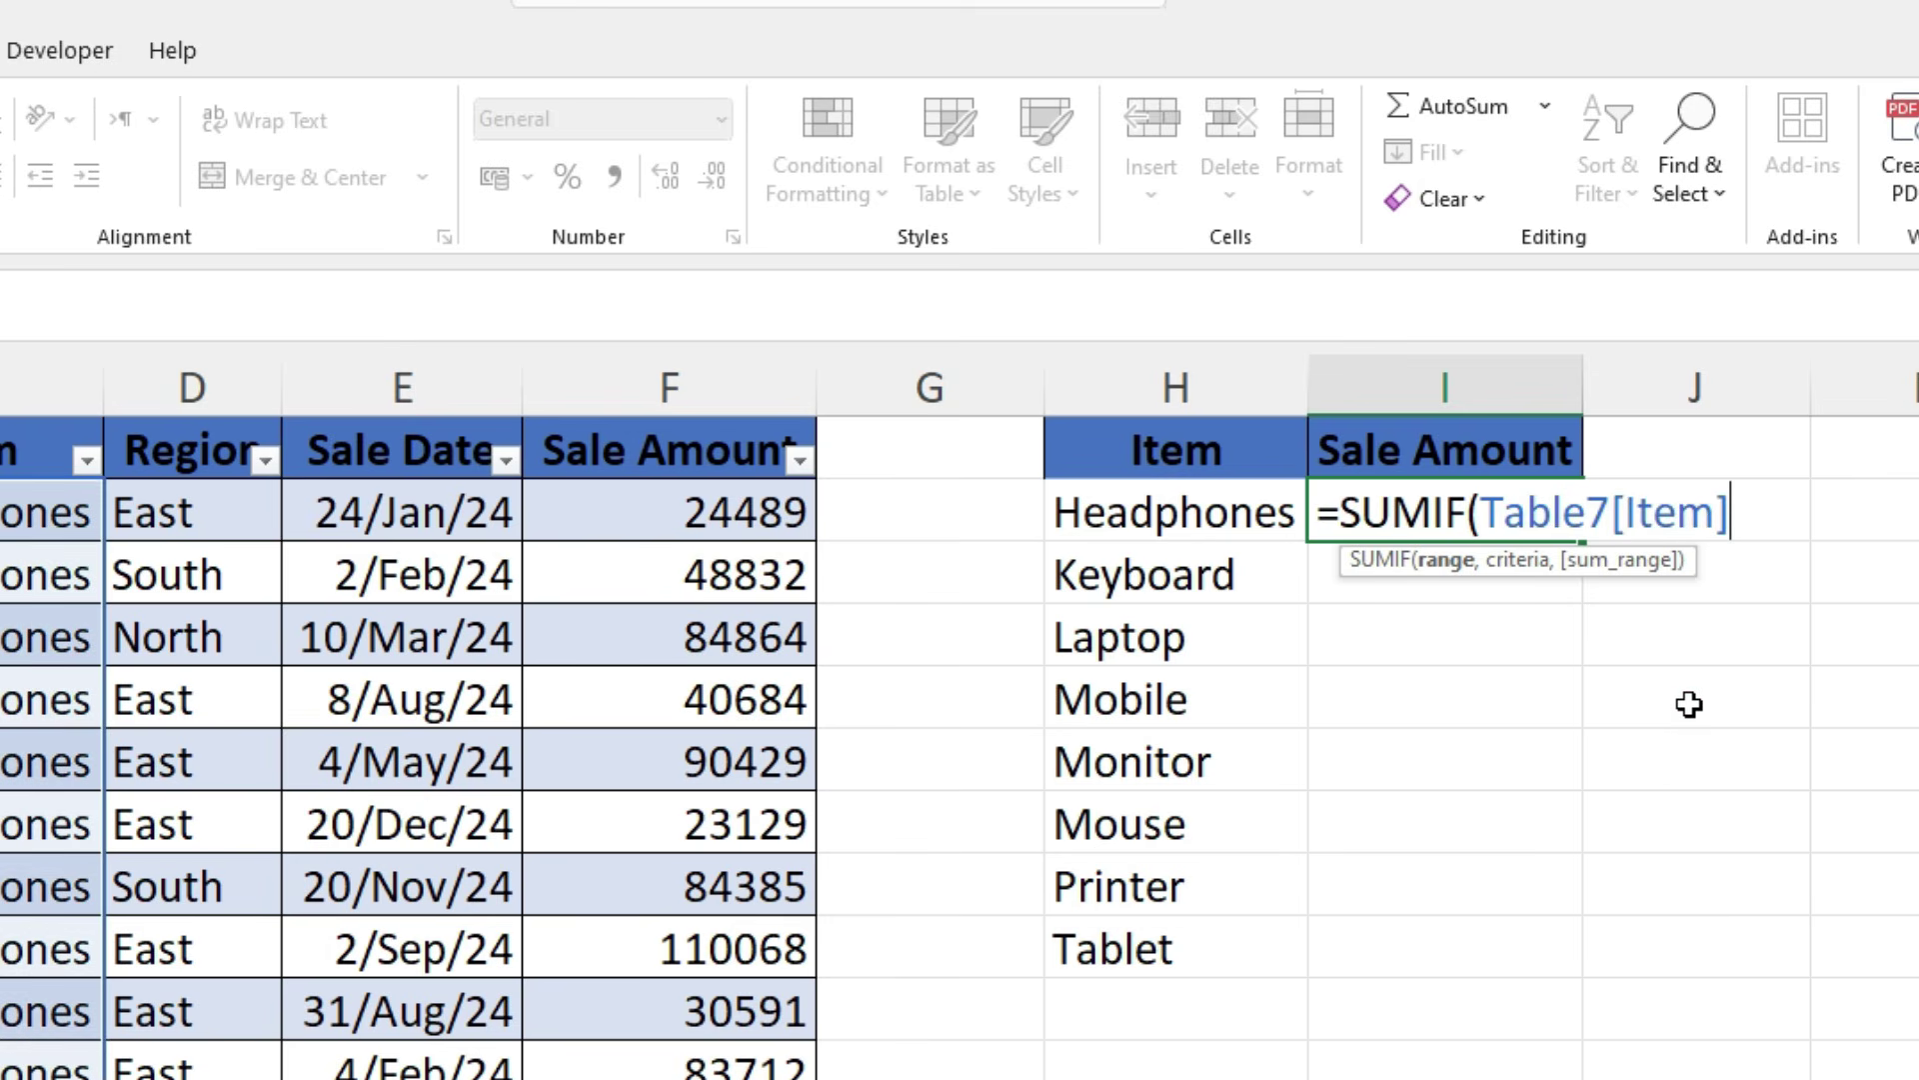
{"action": "type", "text": ","}
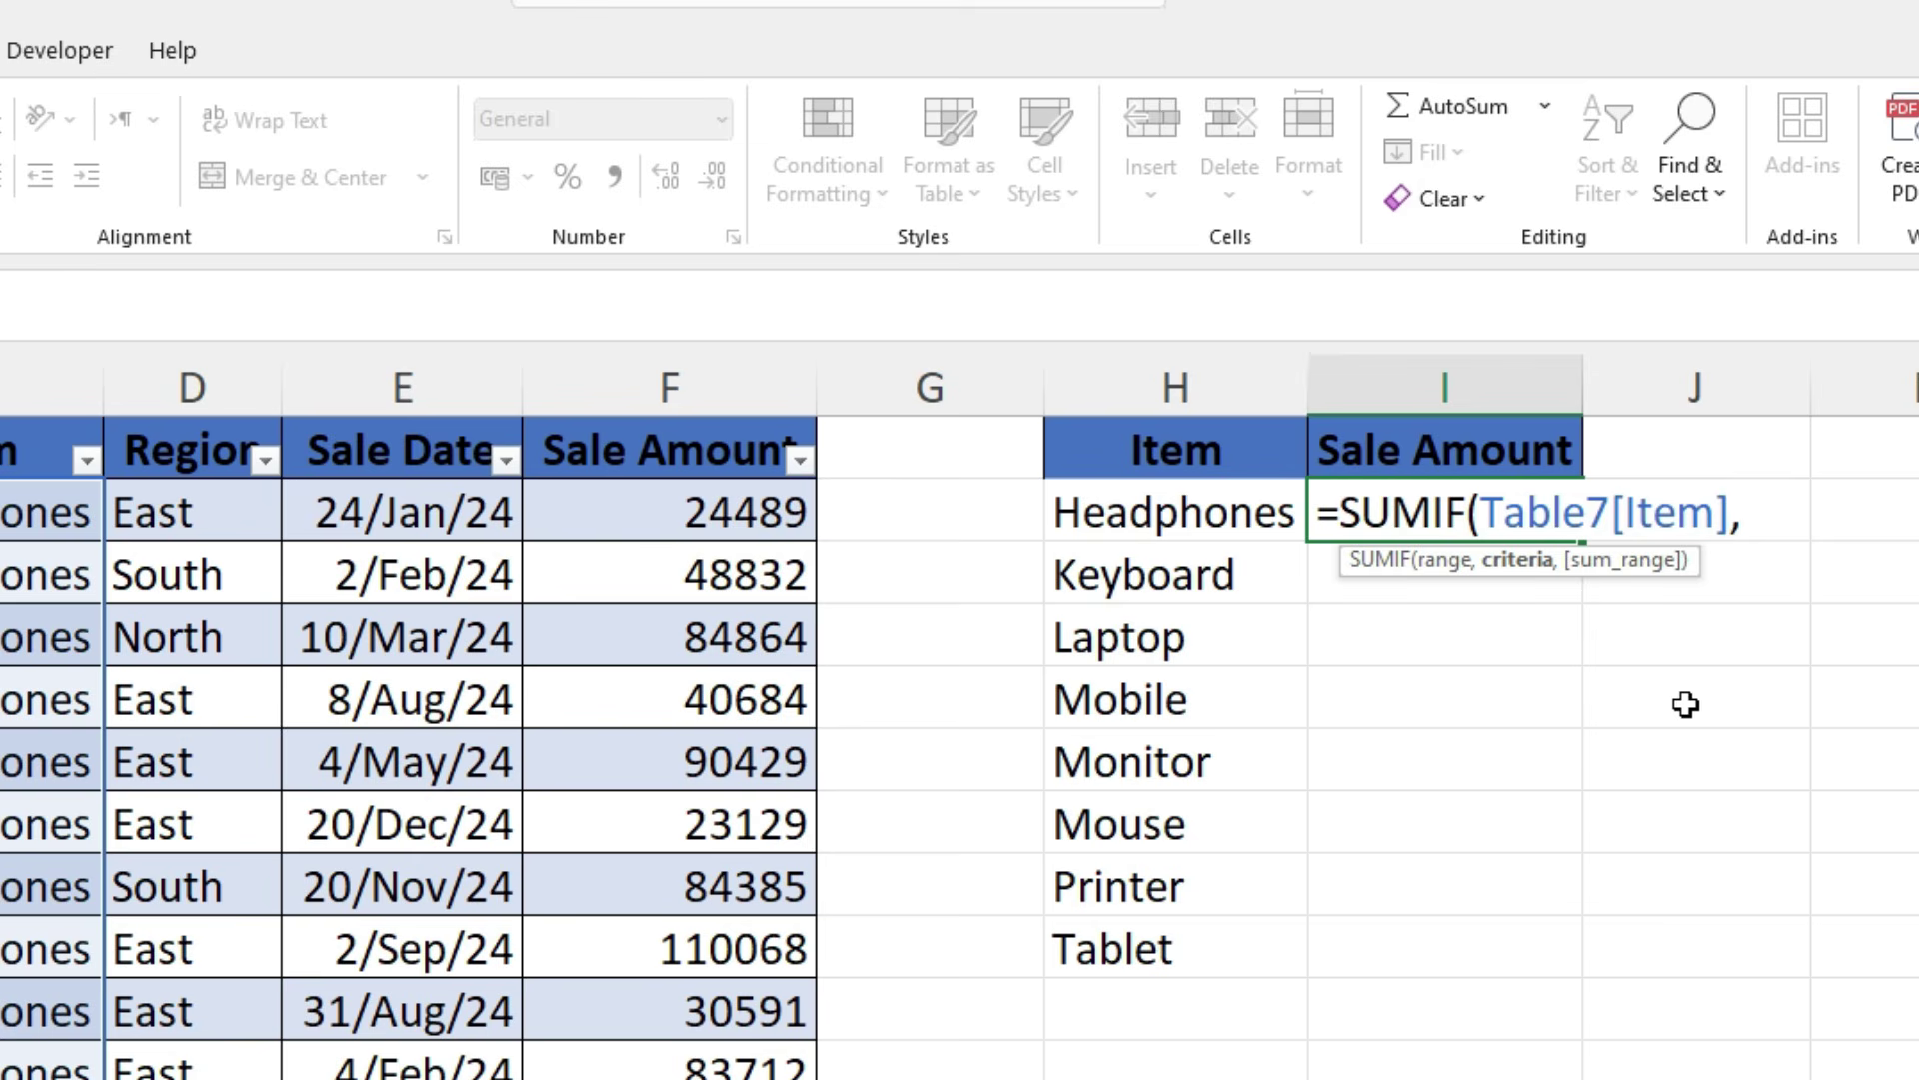
{"action": "left_click", "coordinate": [1130, 520]}
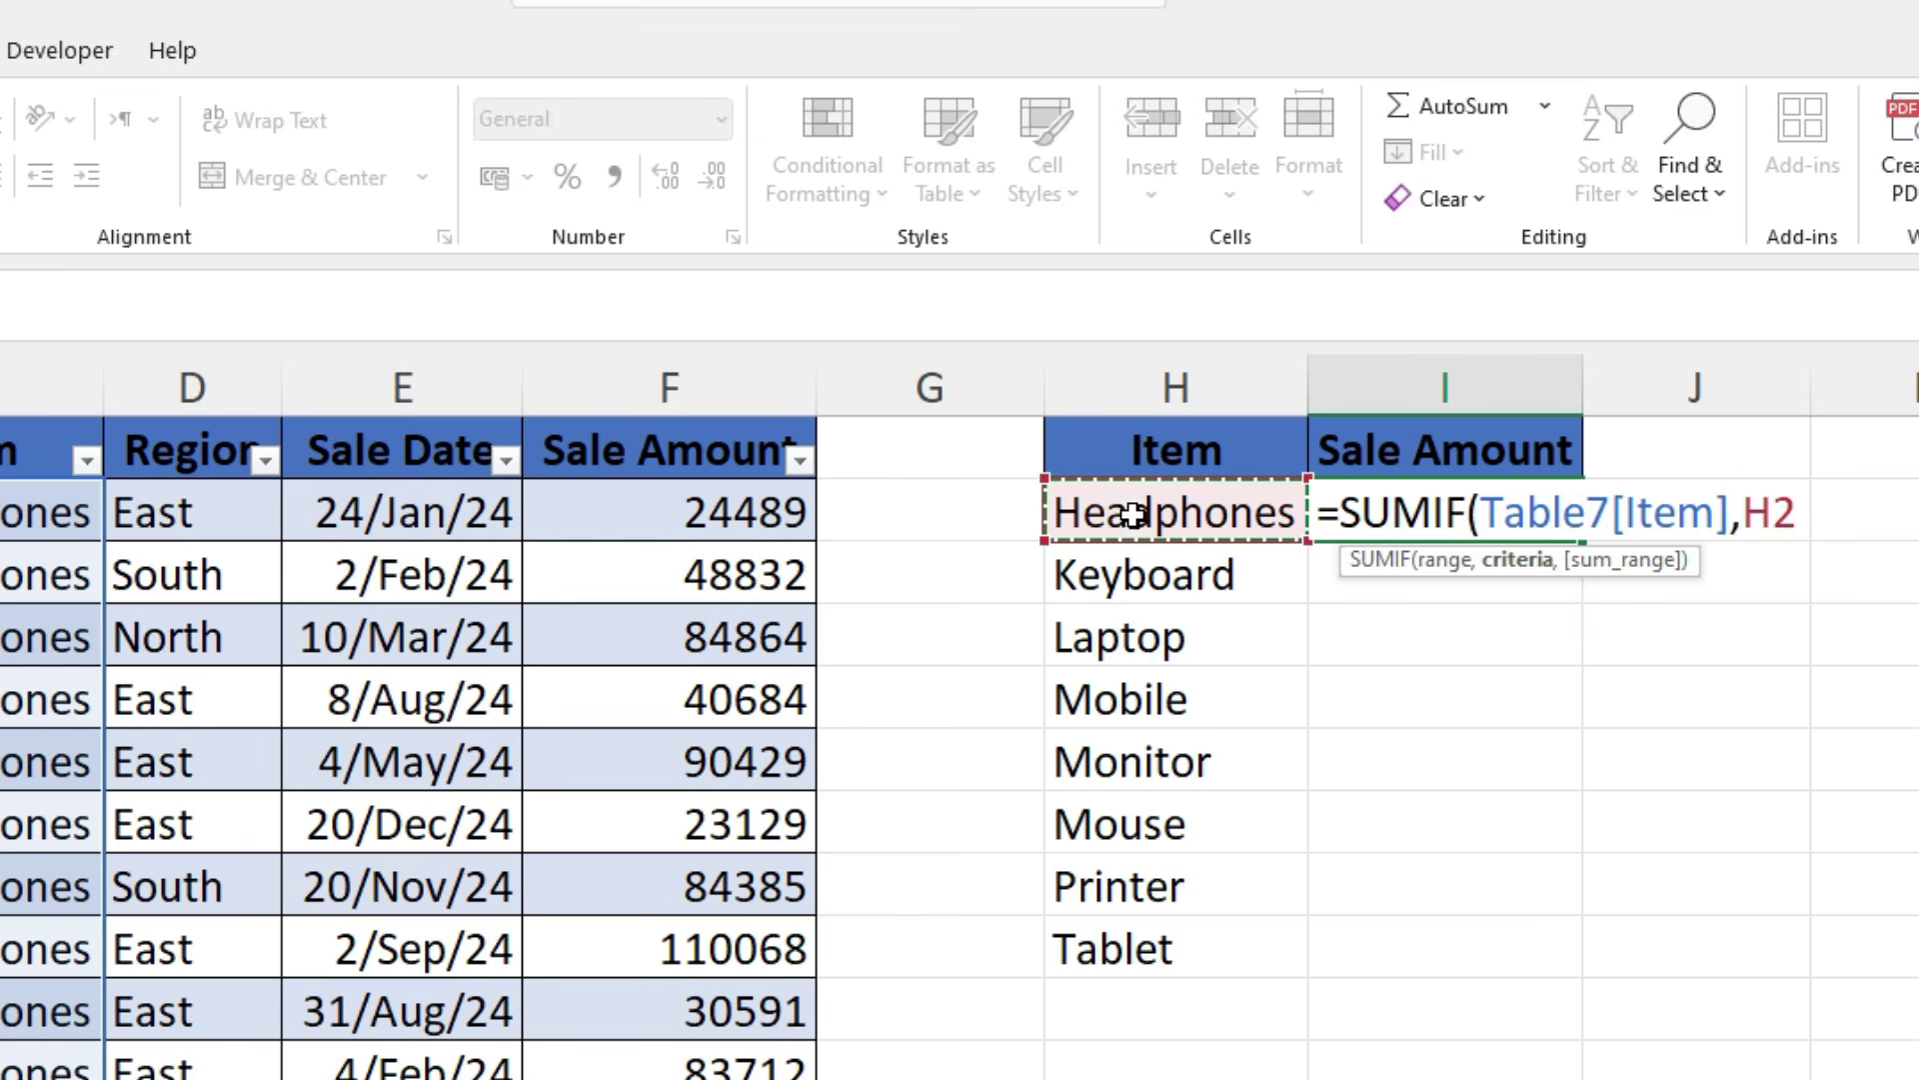
{"action": "type", "text": ","}
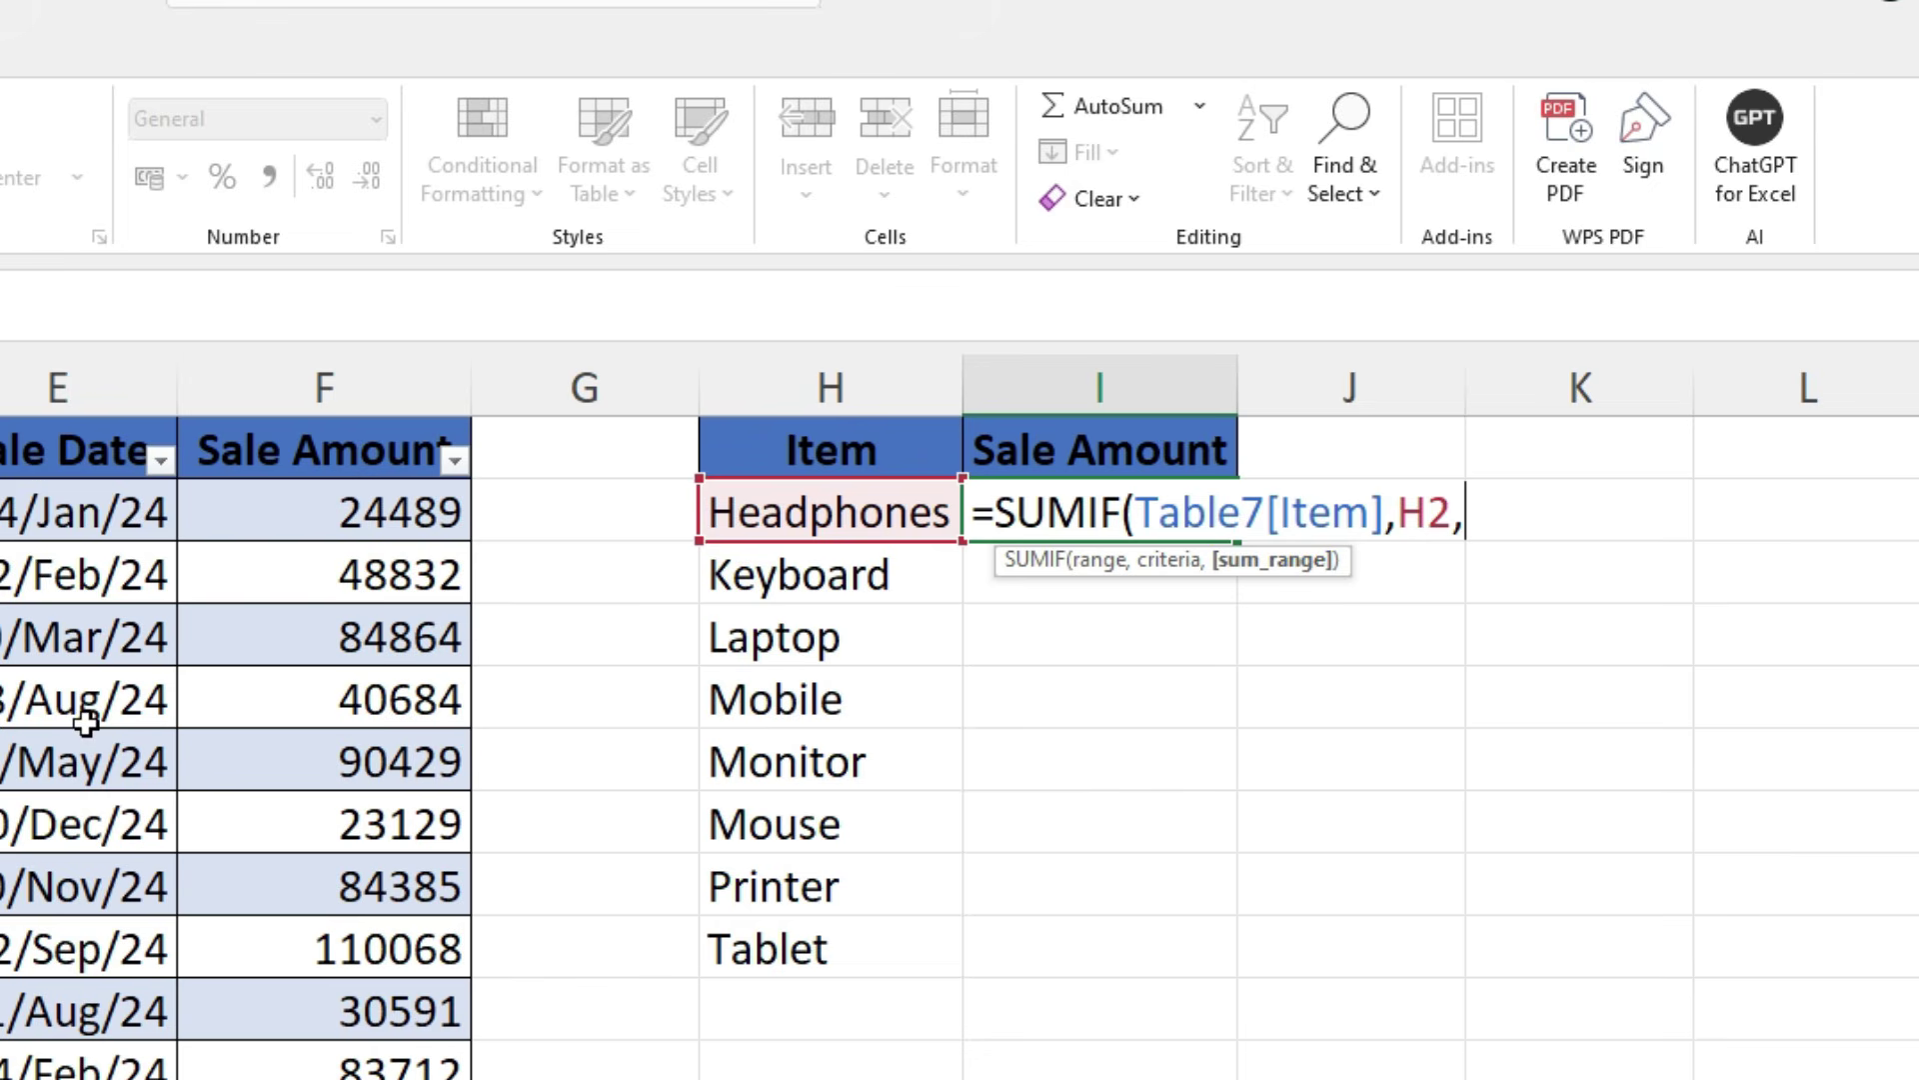
{"action": "type", "text": "tab"}
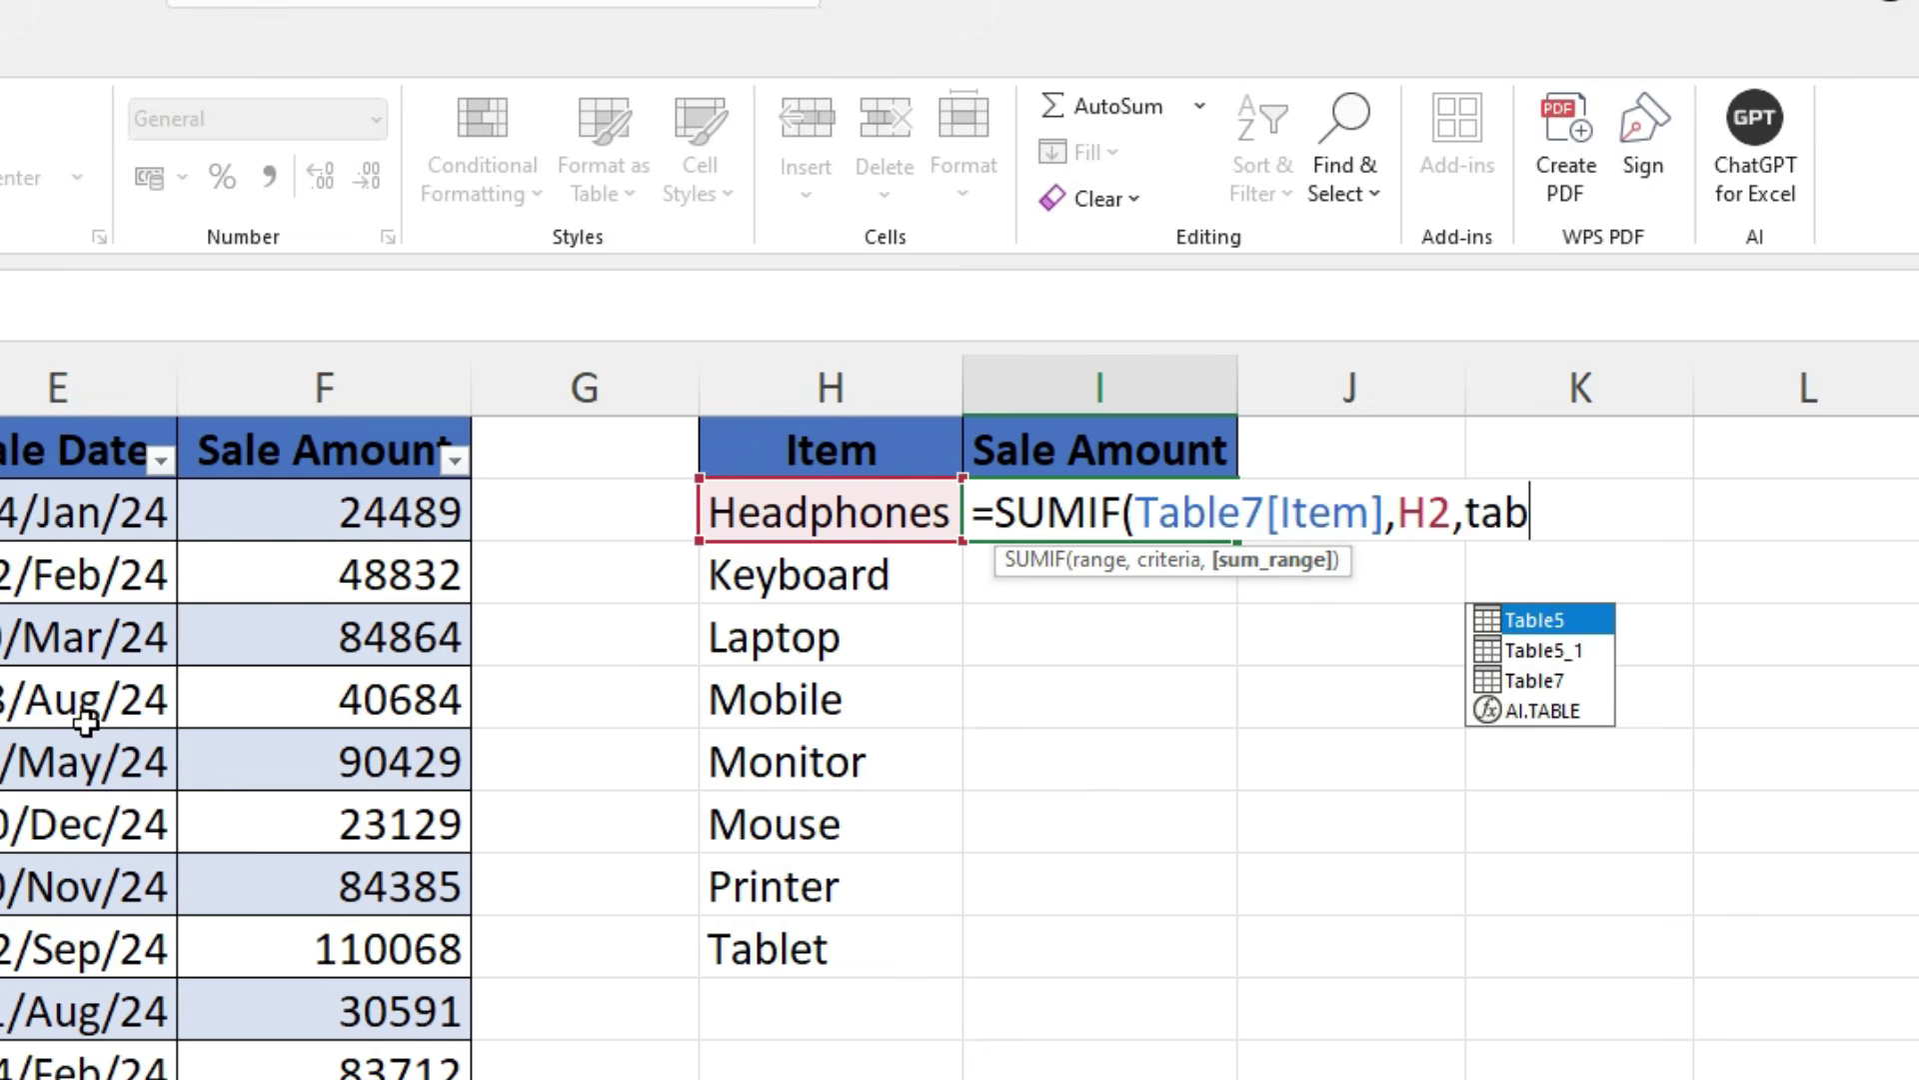
{"action": "double_click", "coordinate": [1513, 680]}
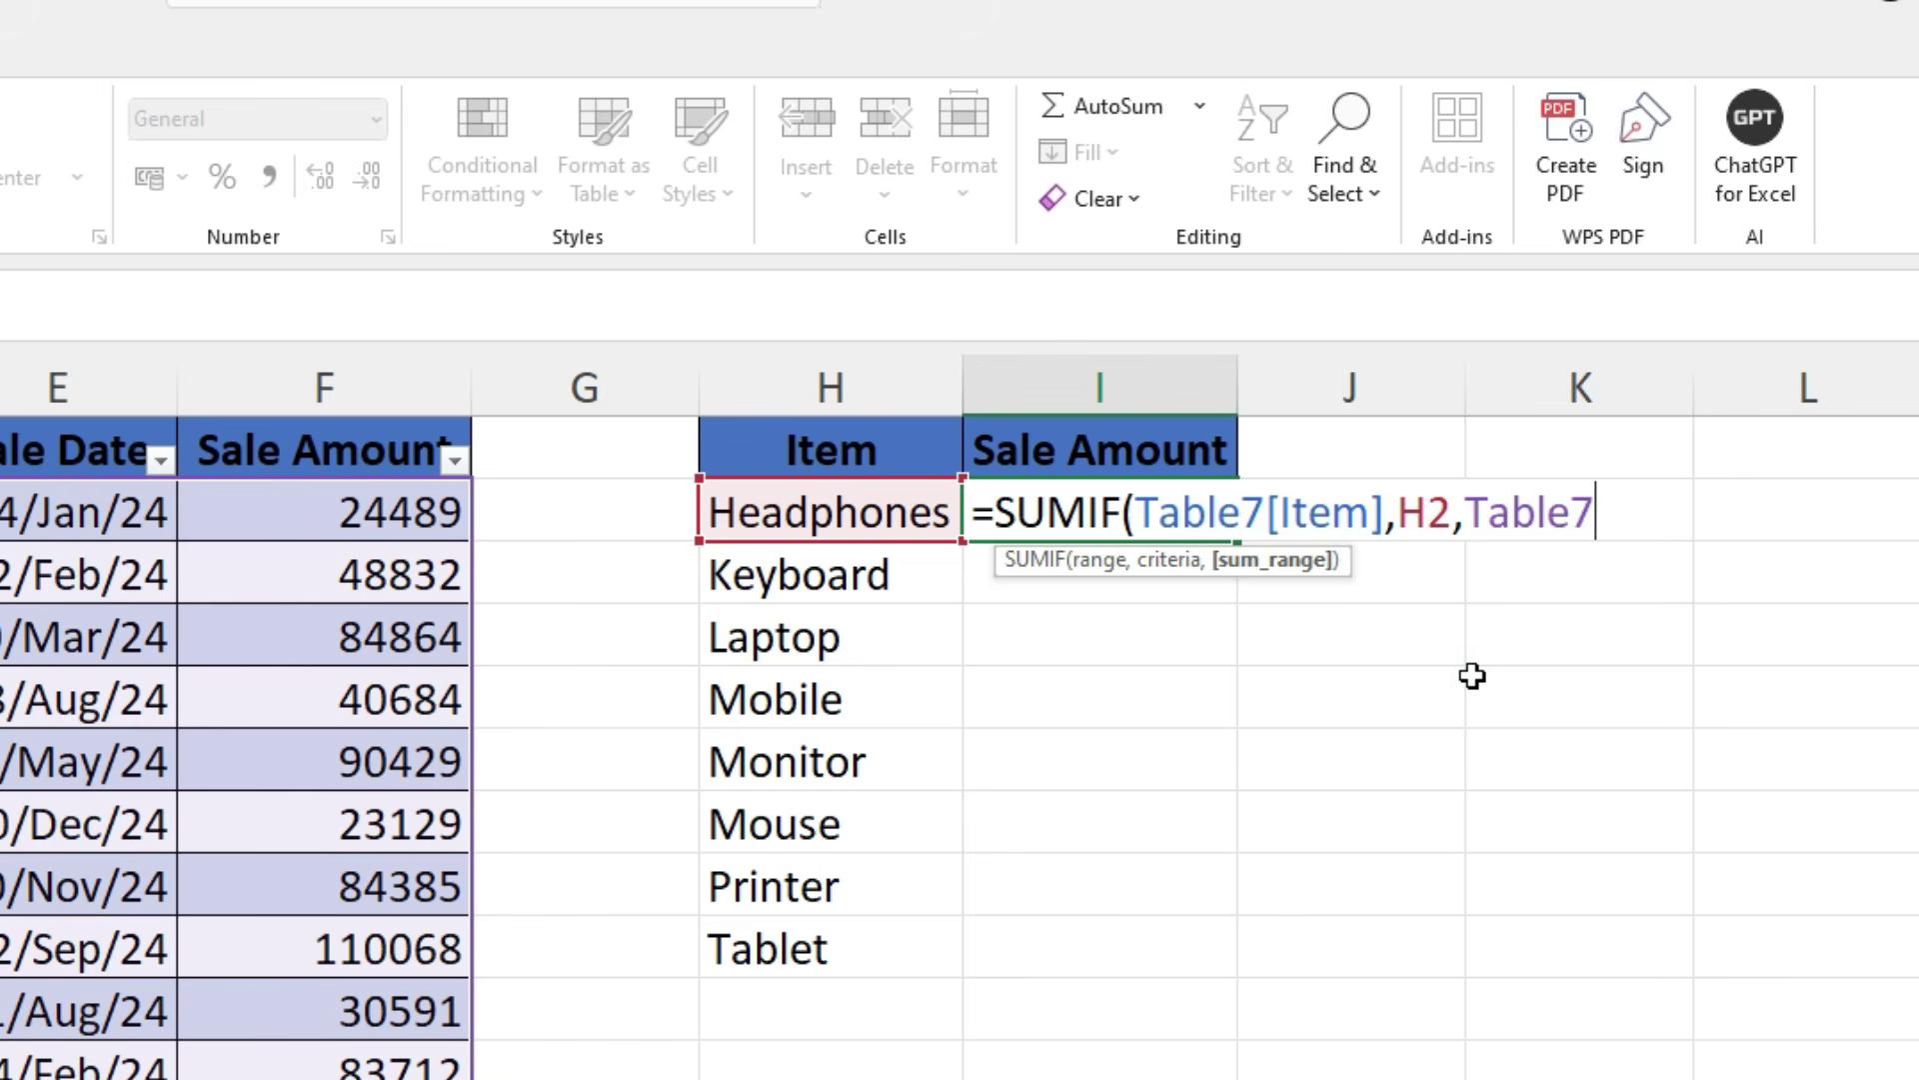
{"action": "type", "text": "["}
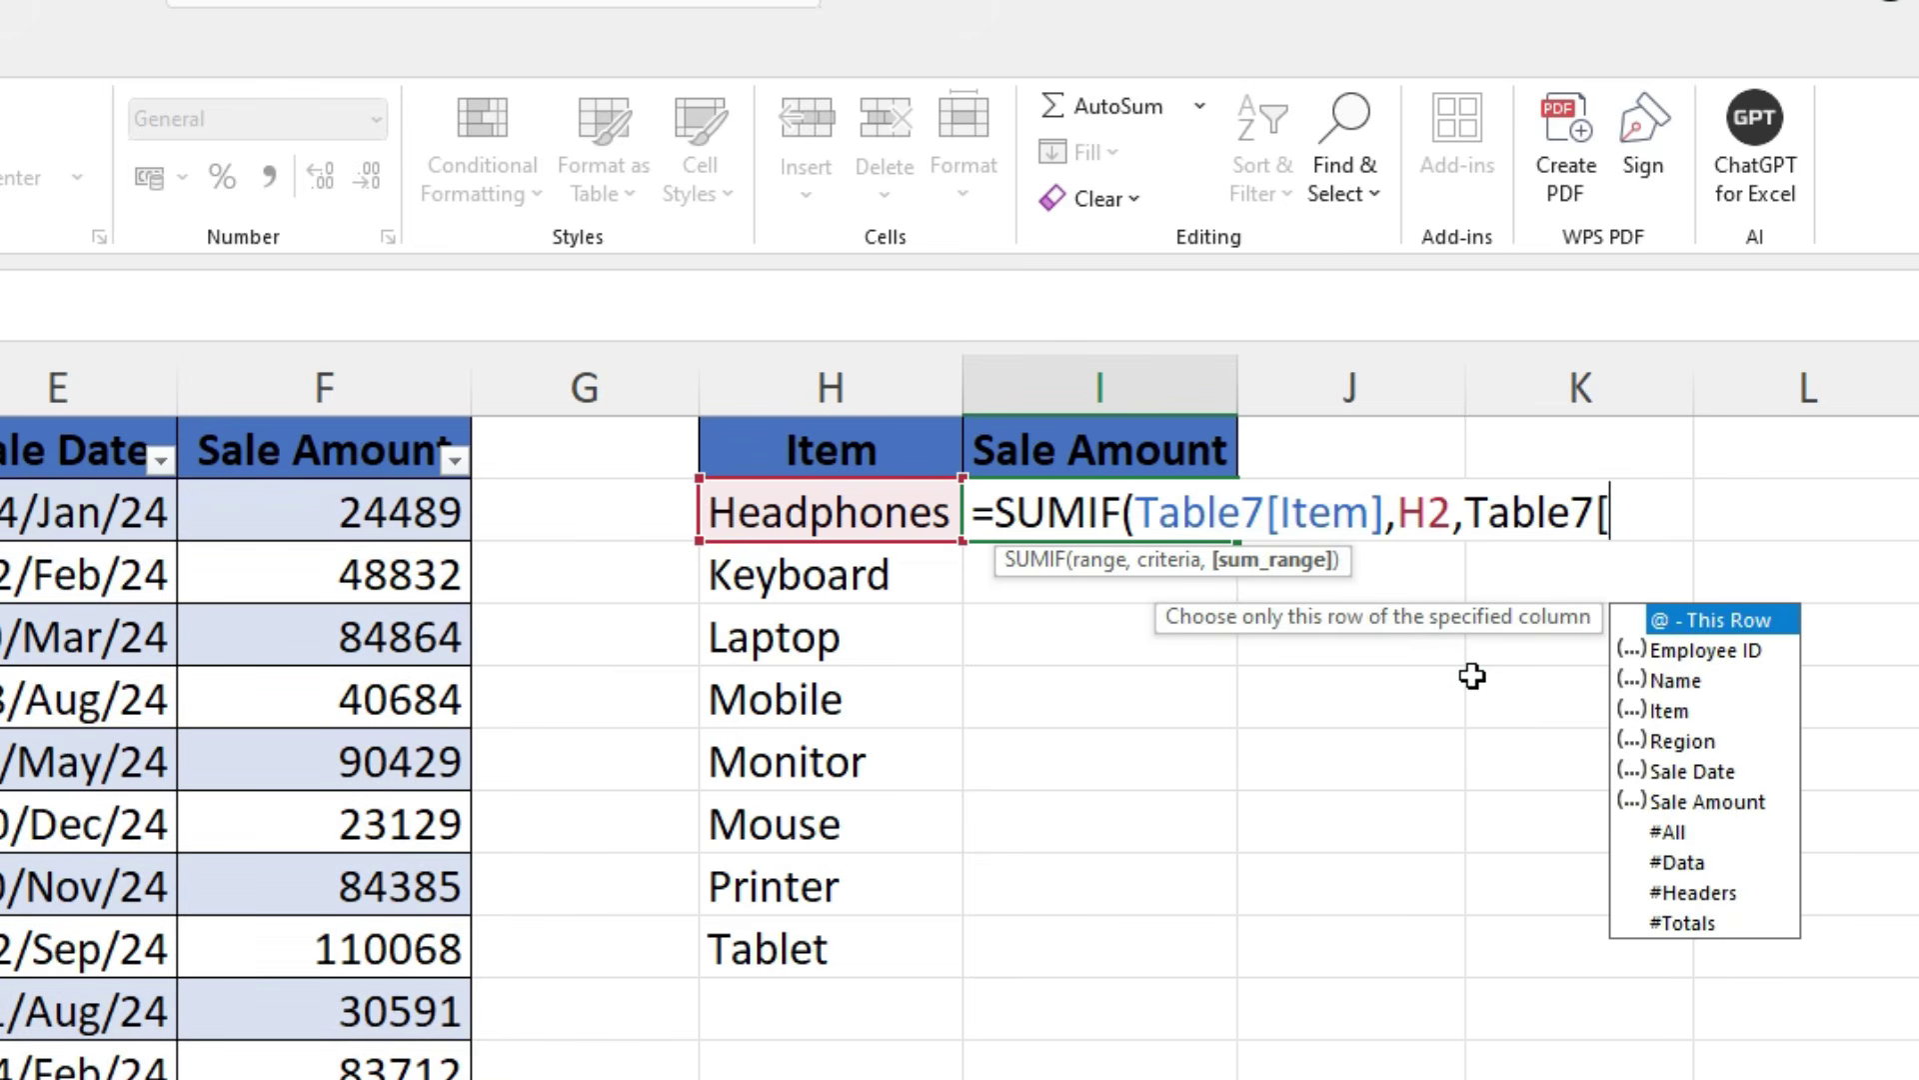
{"action": "left_click", "coordinate": [1650, 800]}
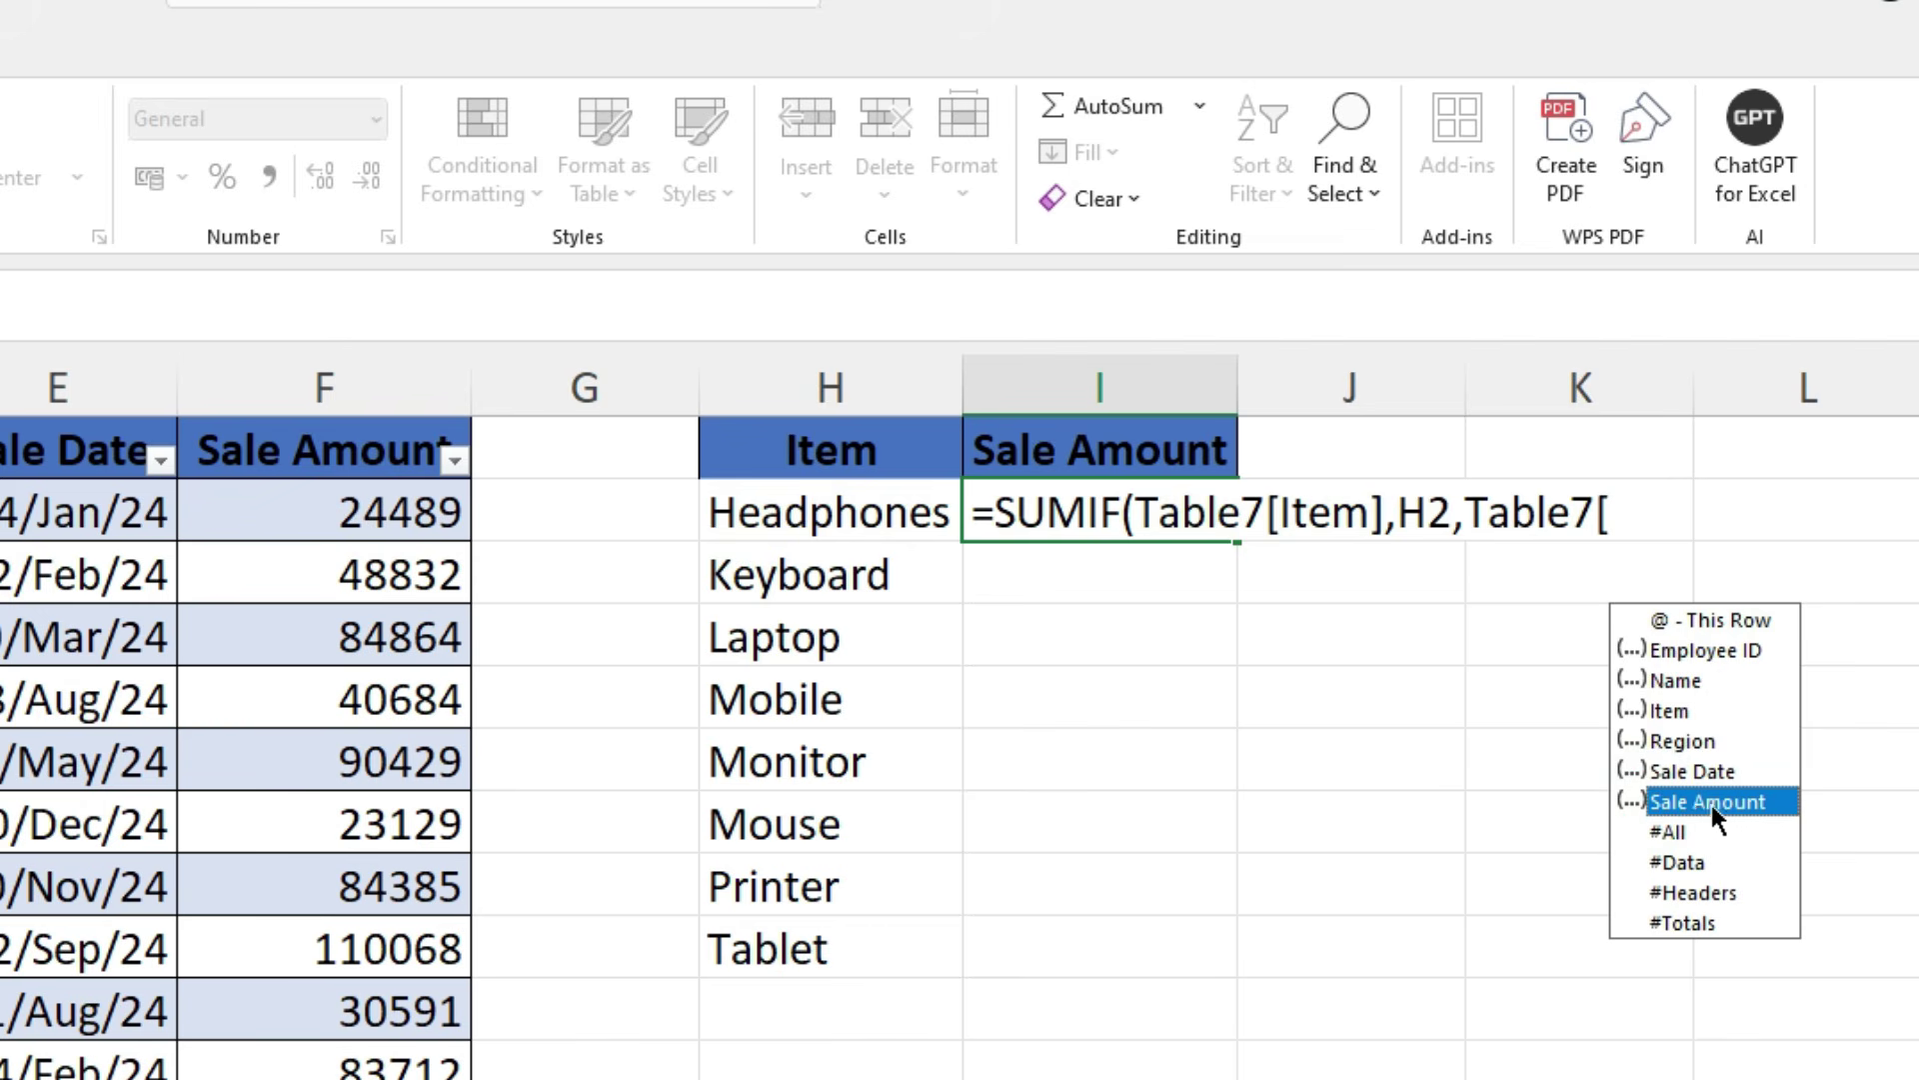
{"action": "double_click", "coordinate": [1691, 801]}
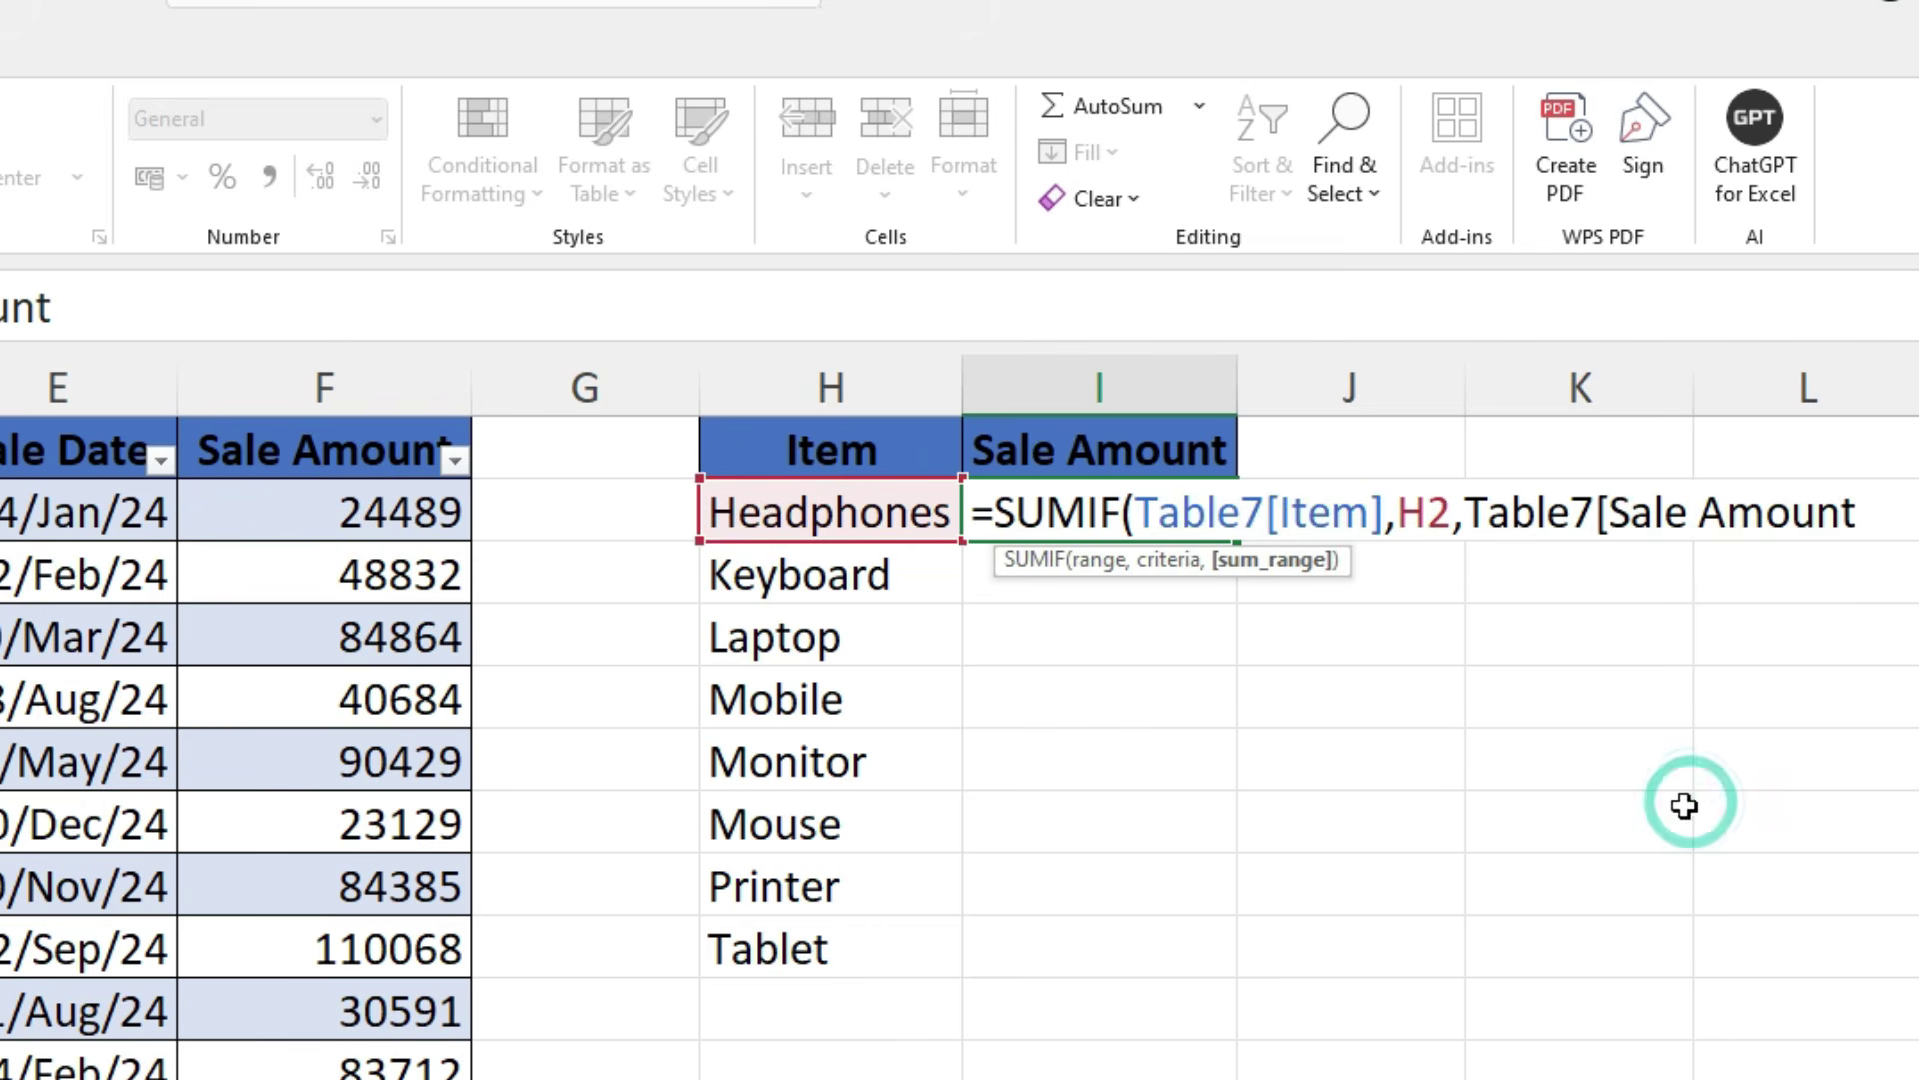
{"action": "type", "text": "]"}
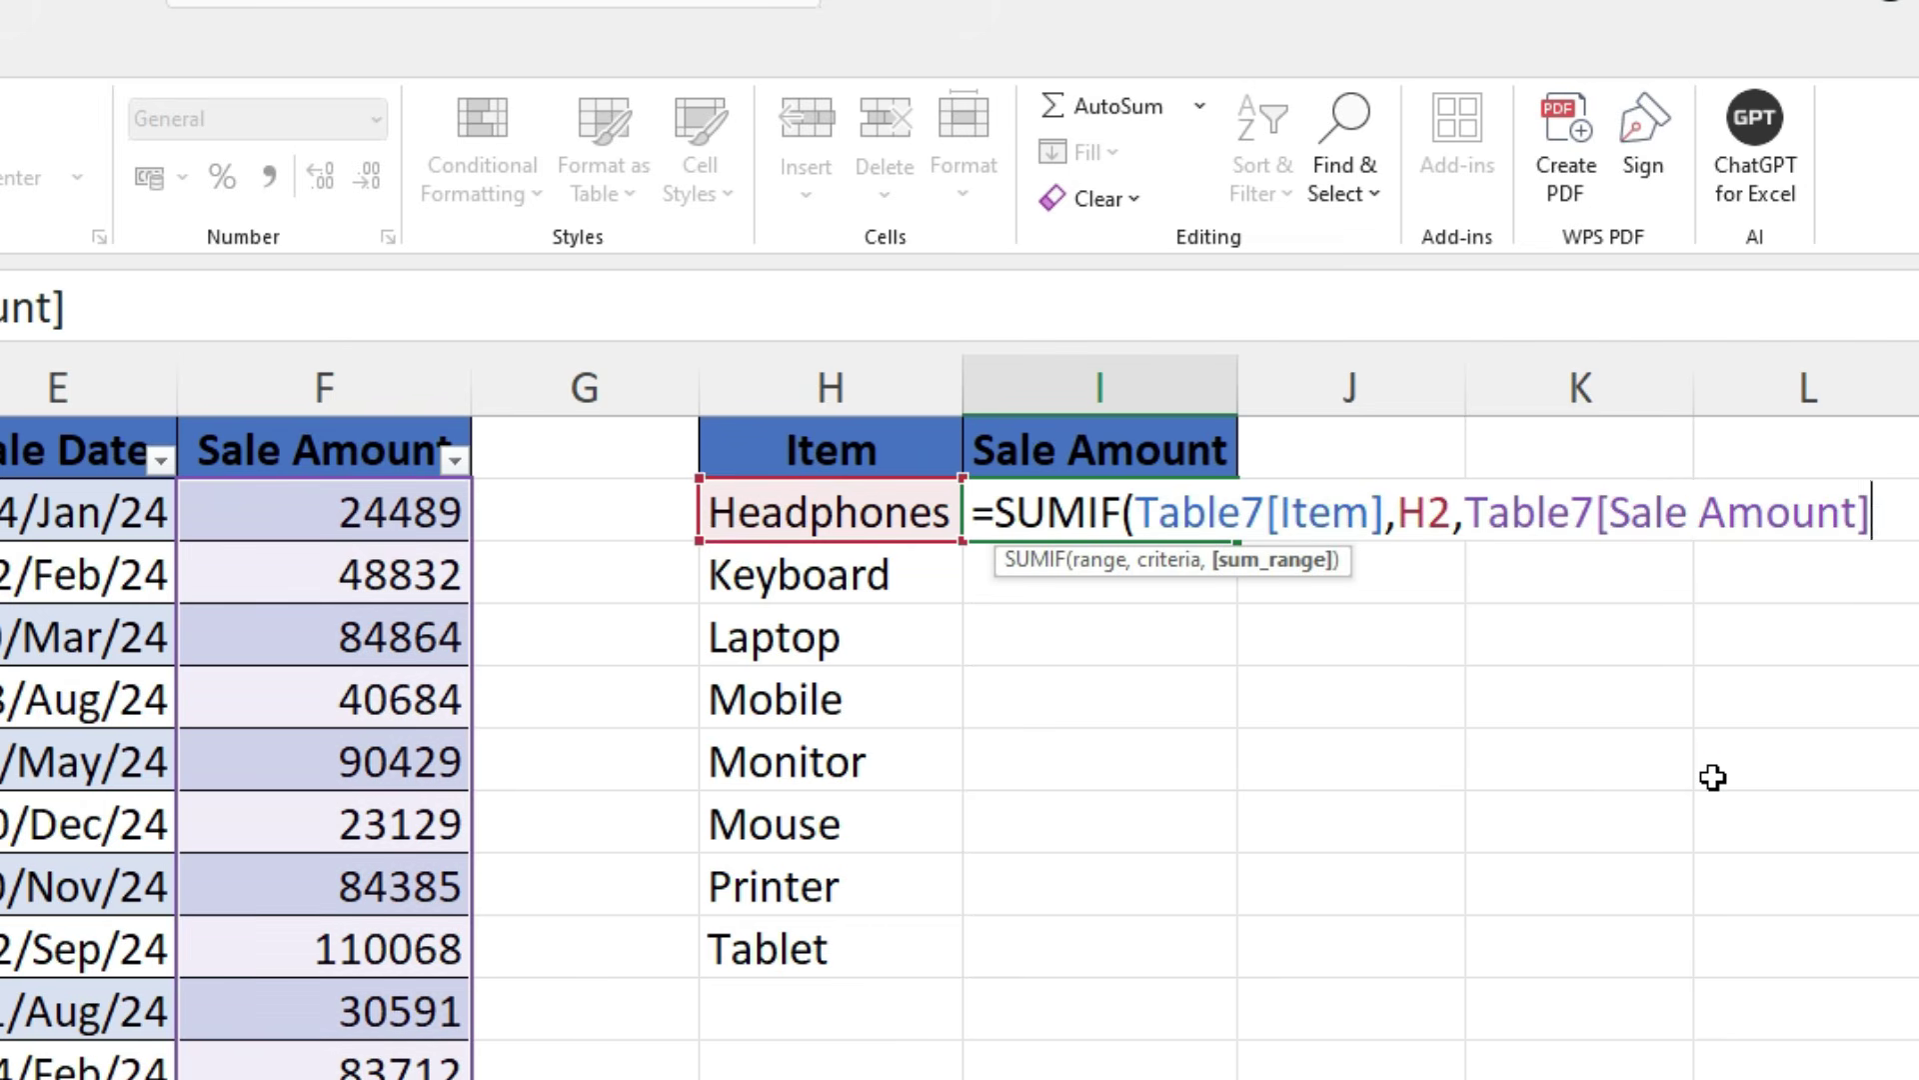
{"action": "type", "text": ")"}
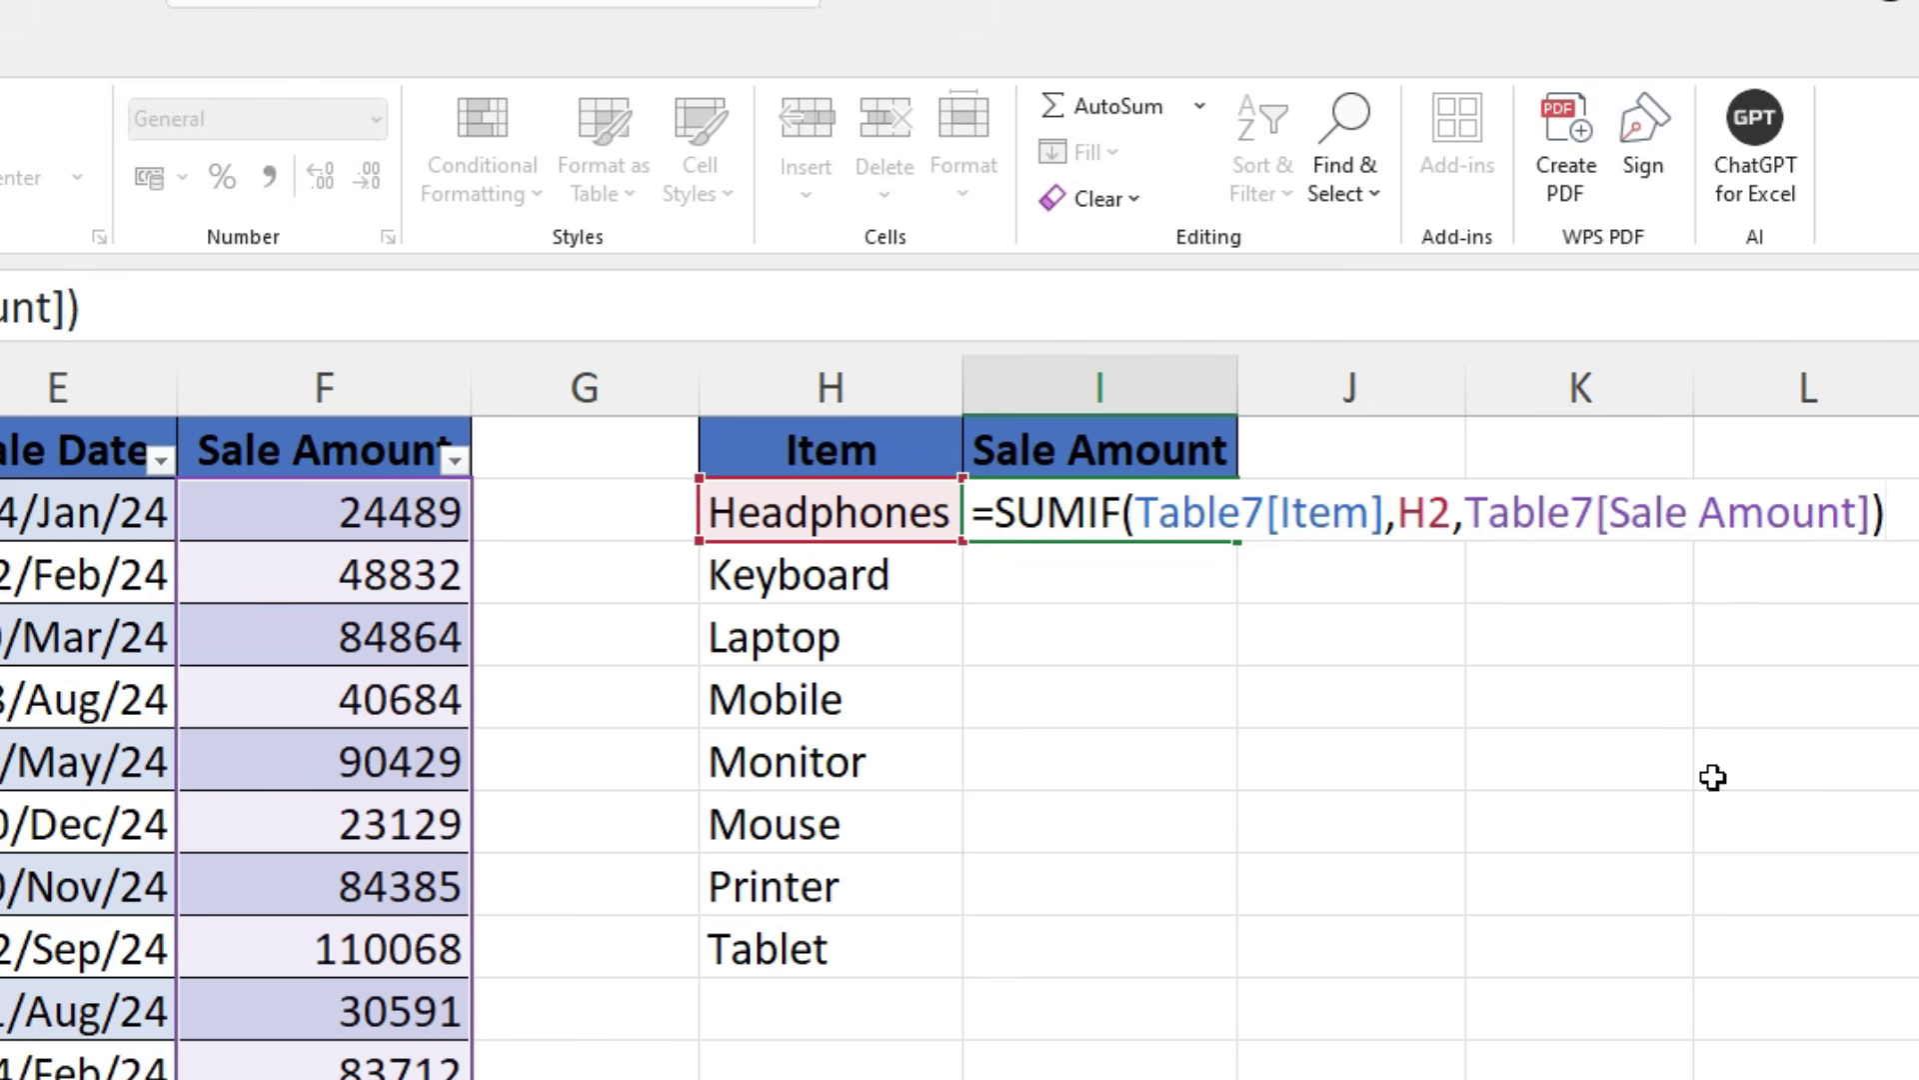
{"action": "key", "text": "Return"}
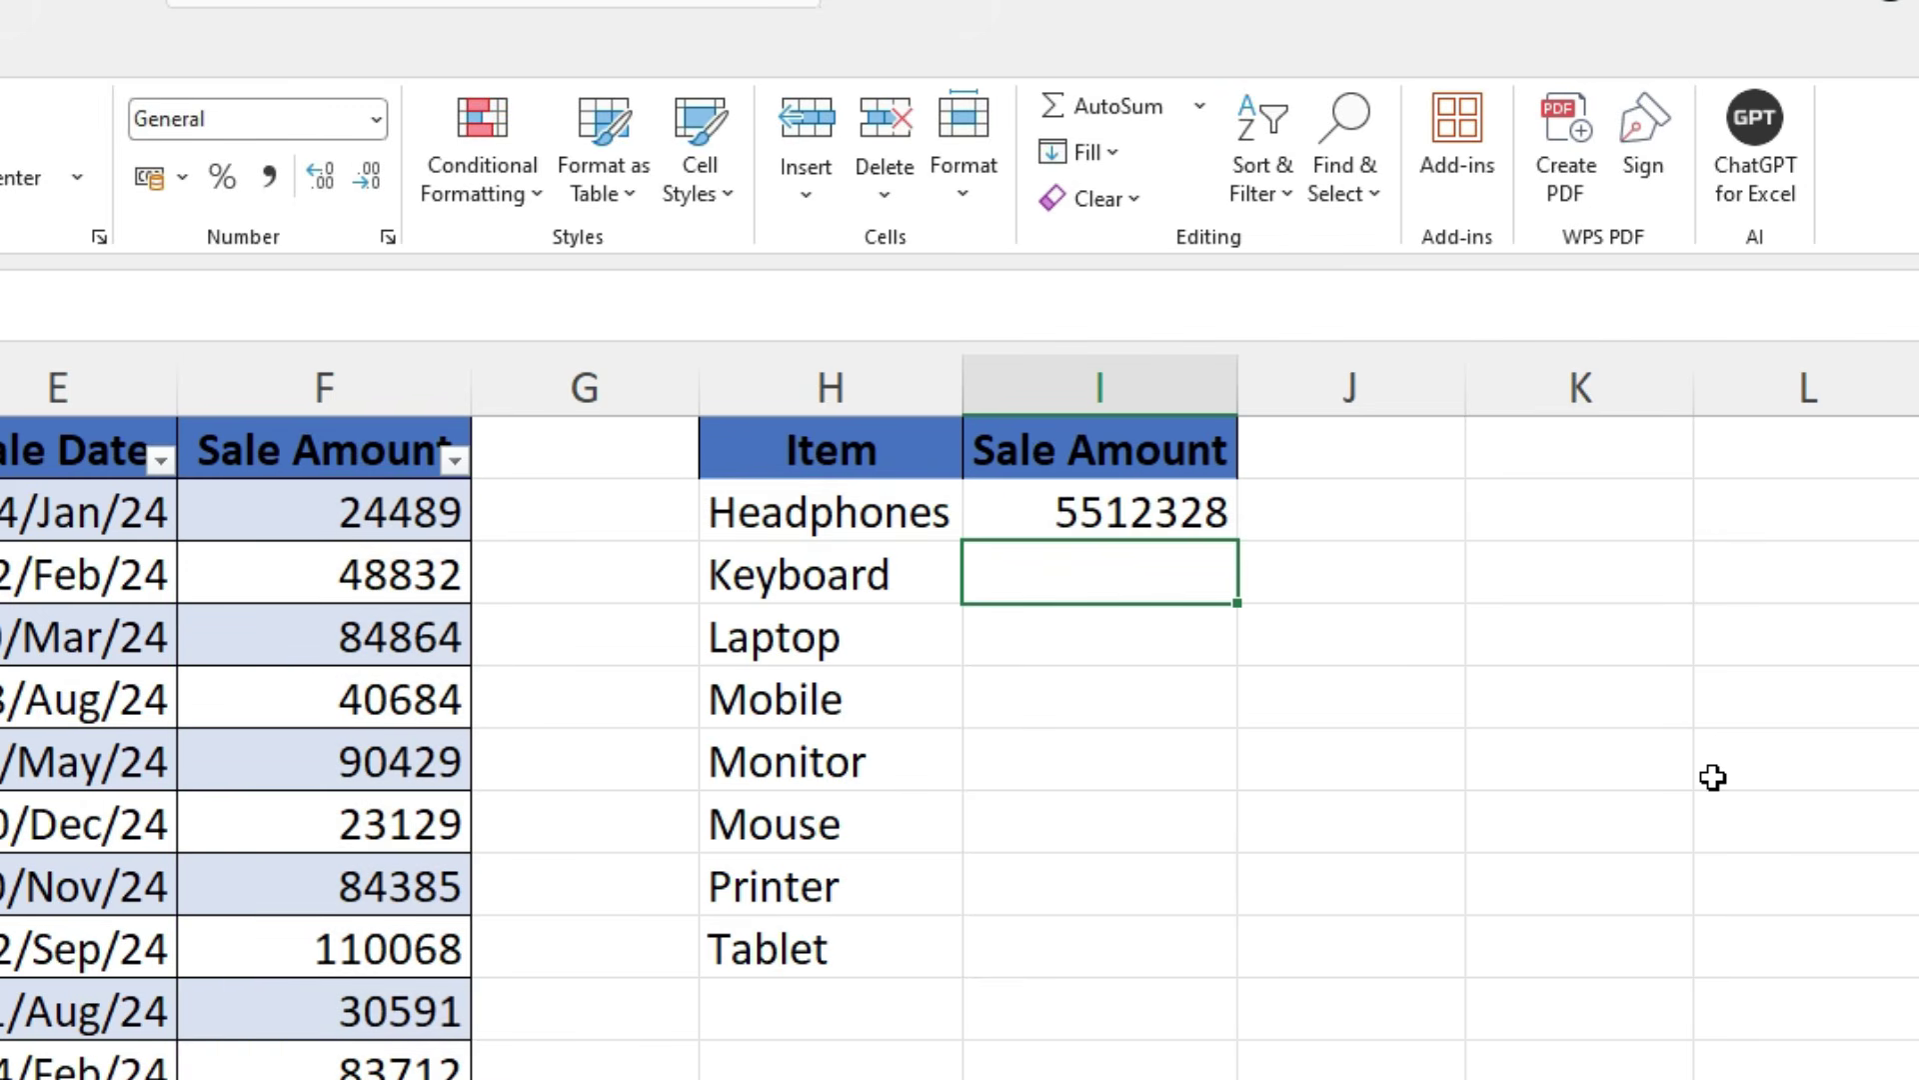
Fill the I2 SUMIF formula down beside every listed item through Tablet in I9.
{"action": "left_click", "coordinate": [1225, 512]}
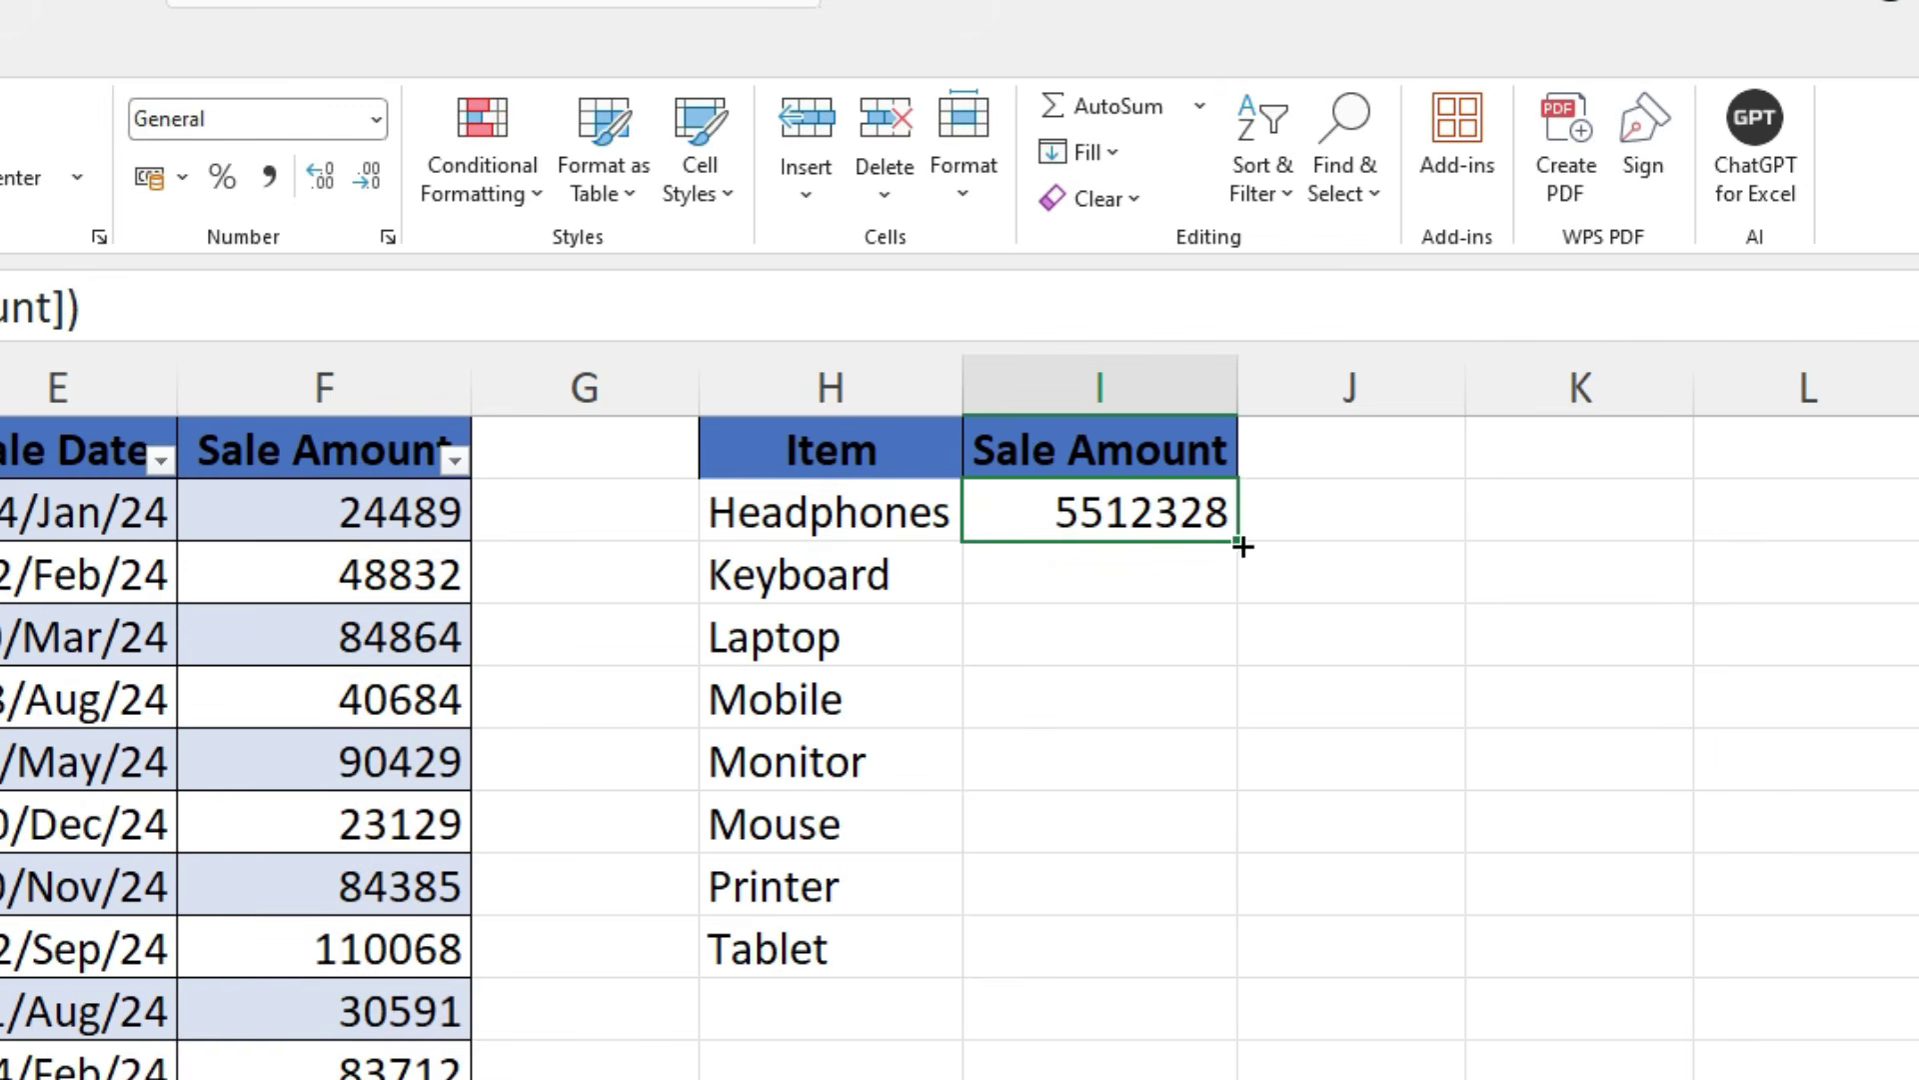
{"action": "double_click", "coordinate": [1241, 546]}
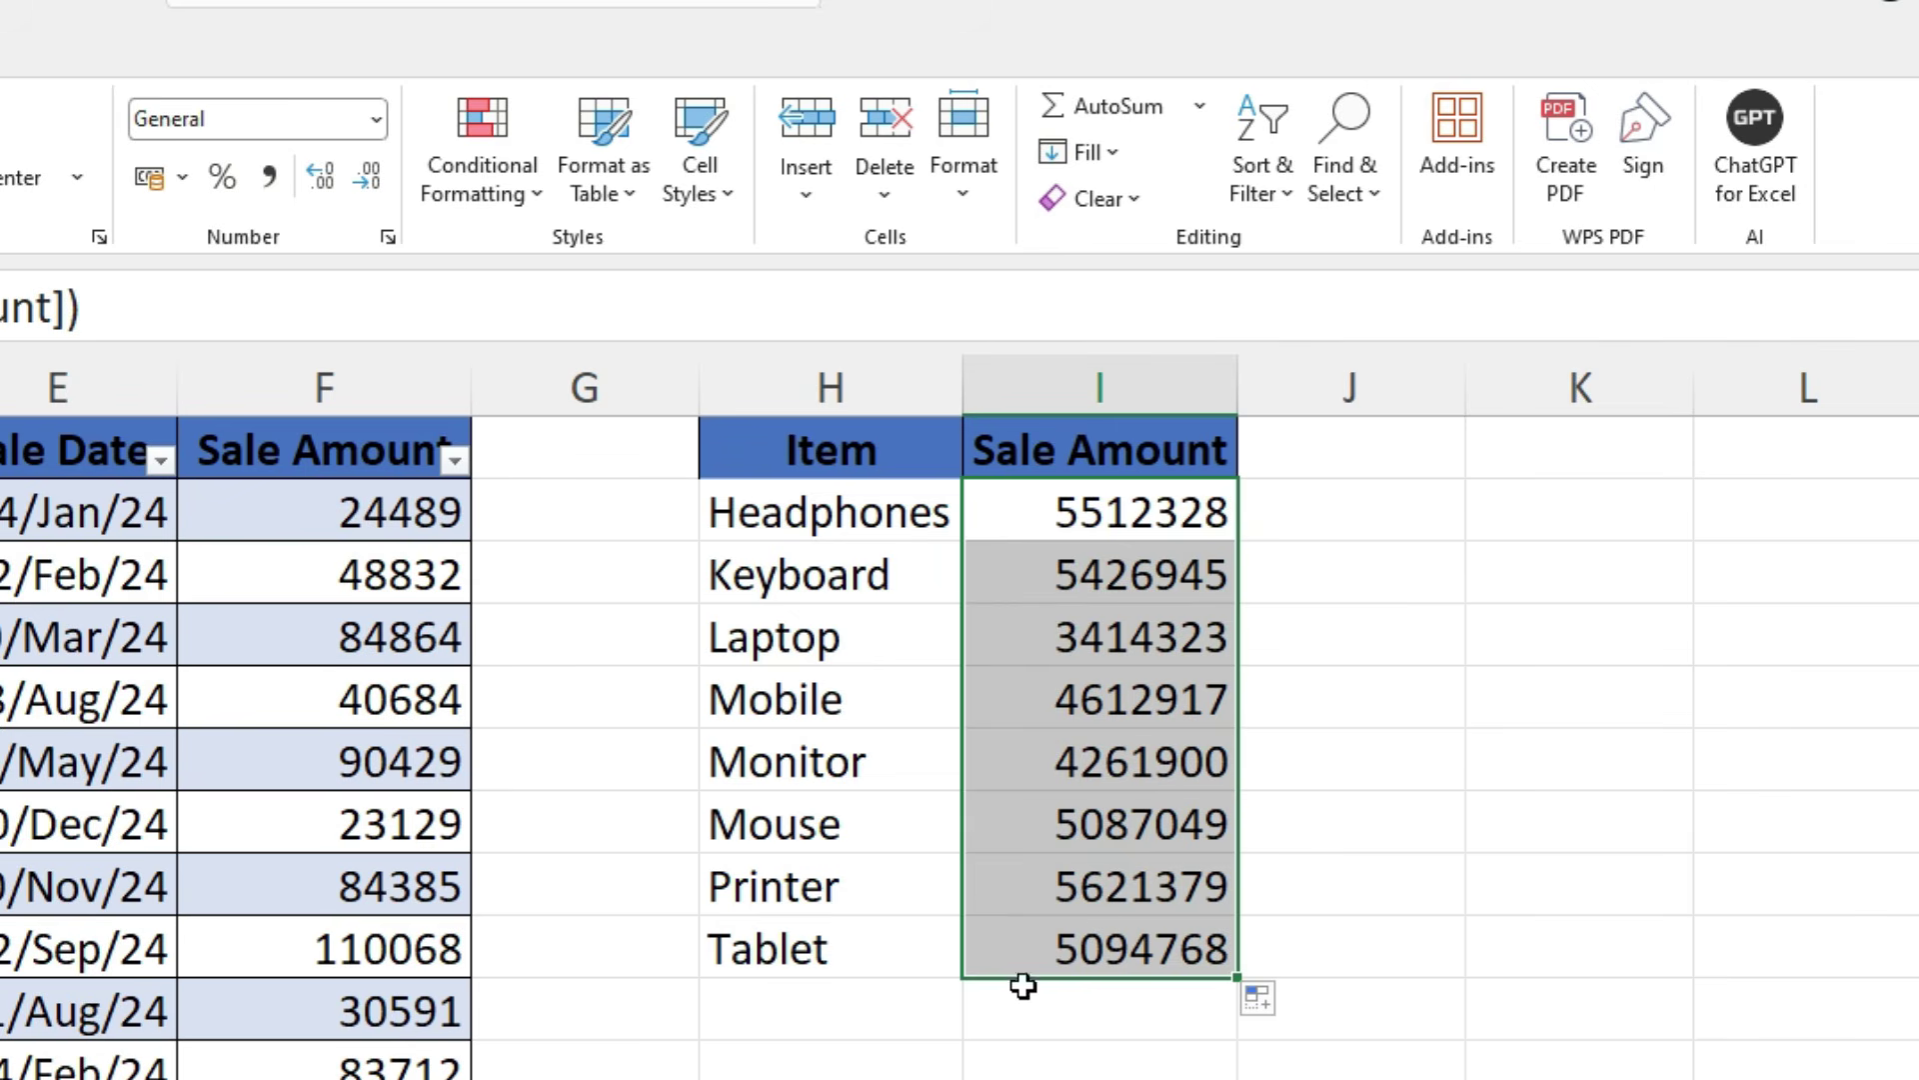
{"action": "left_click", "coordinate": [906, 972]}
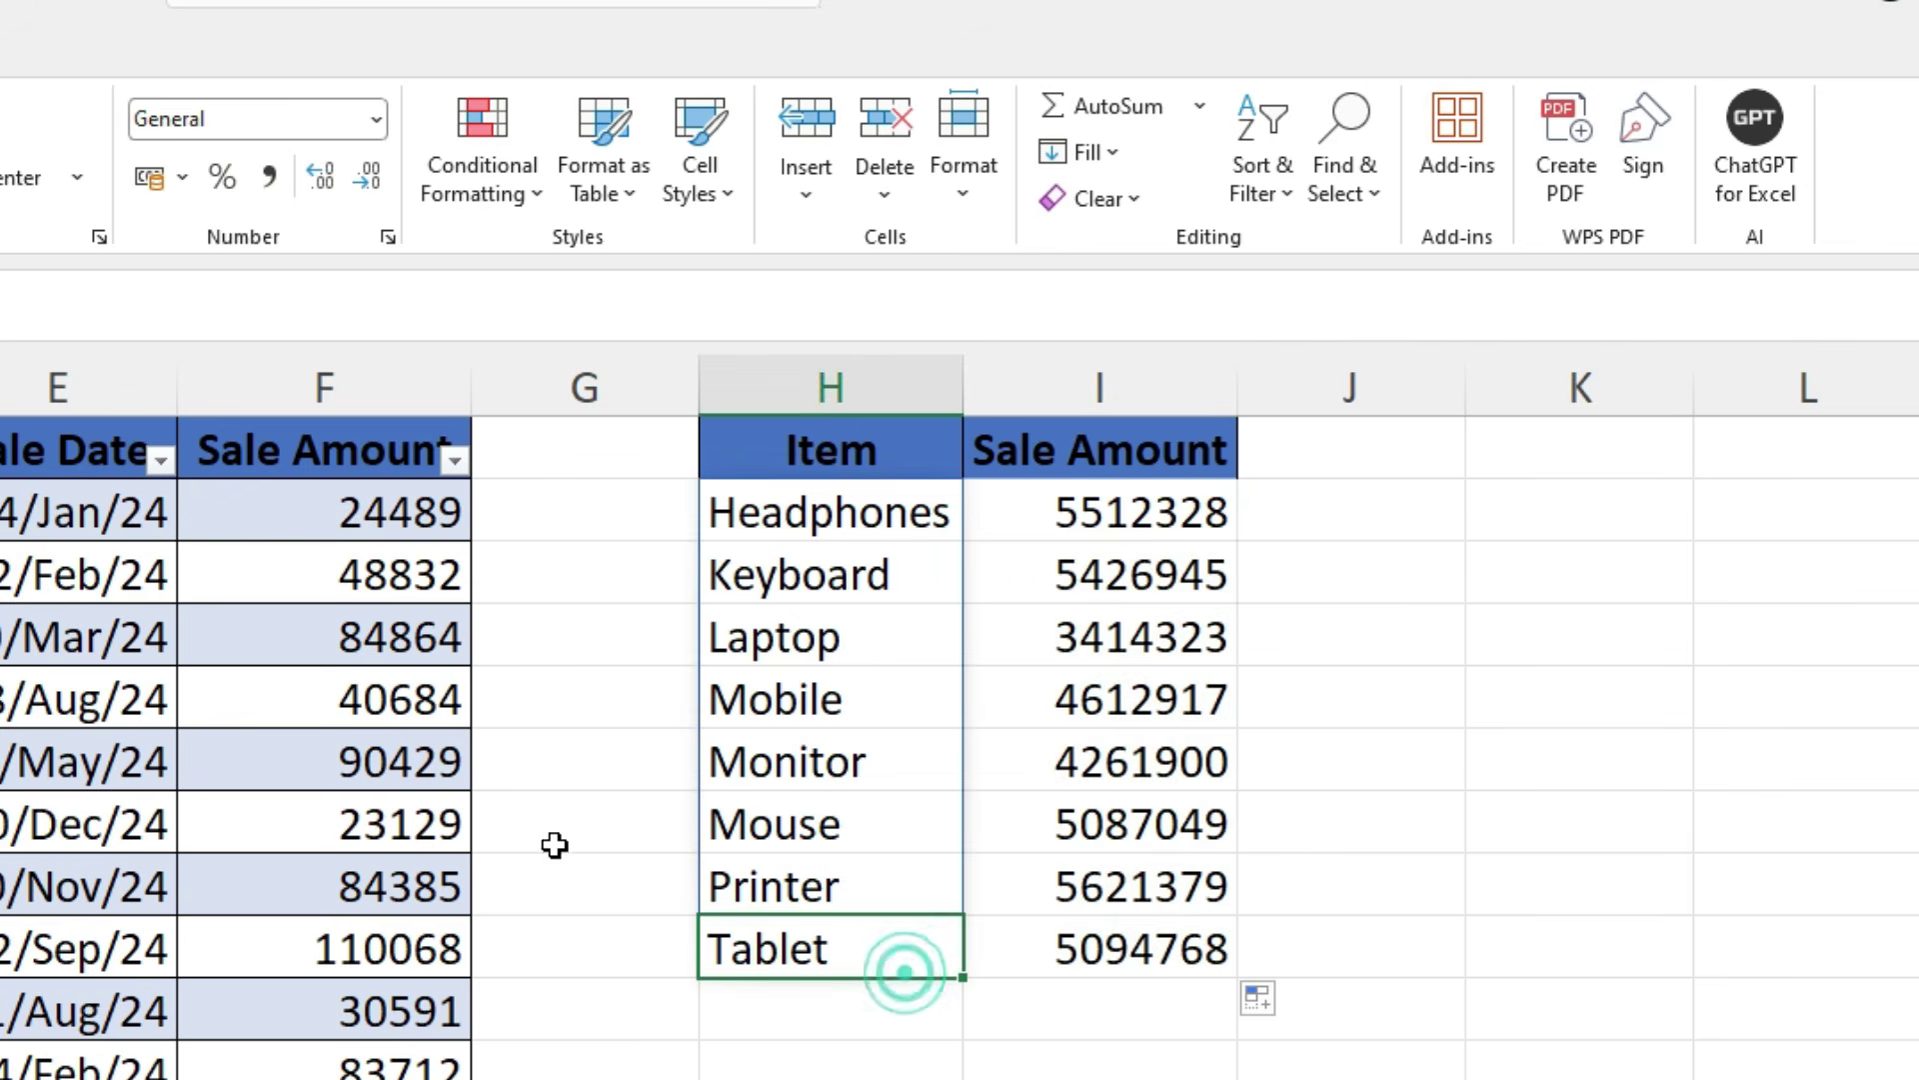
{"action": "left_click", "coordinate": [0, 821]}
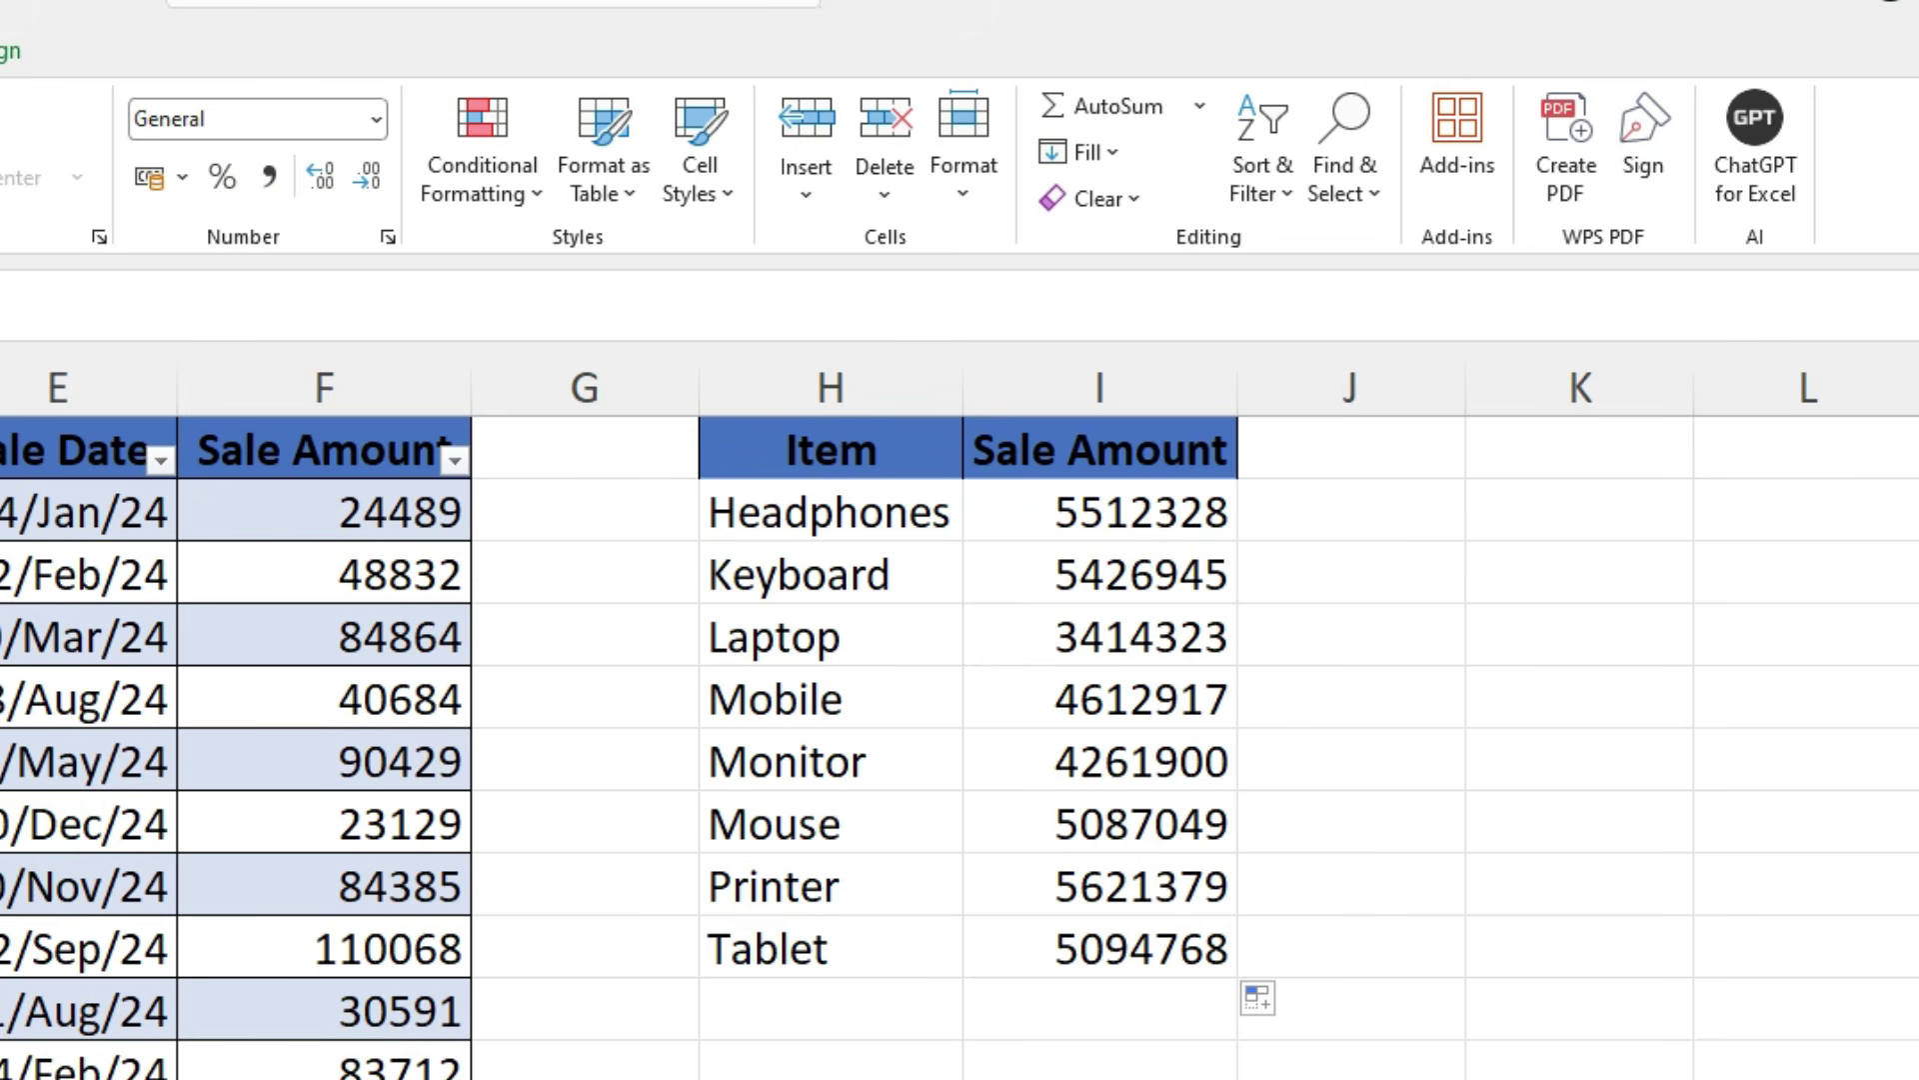
Extend the SUMIF formula from I9 into the blank rows below Tablet to cover new items.
{"action": "left_click", "coordinate": [784, 1009]}
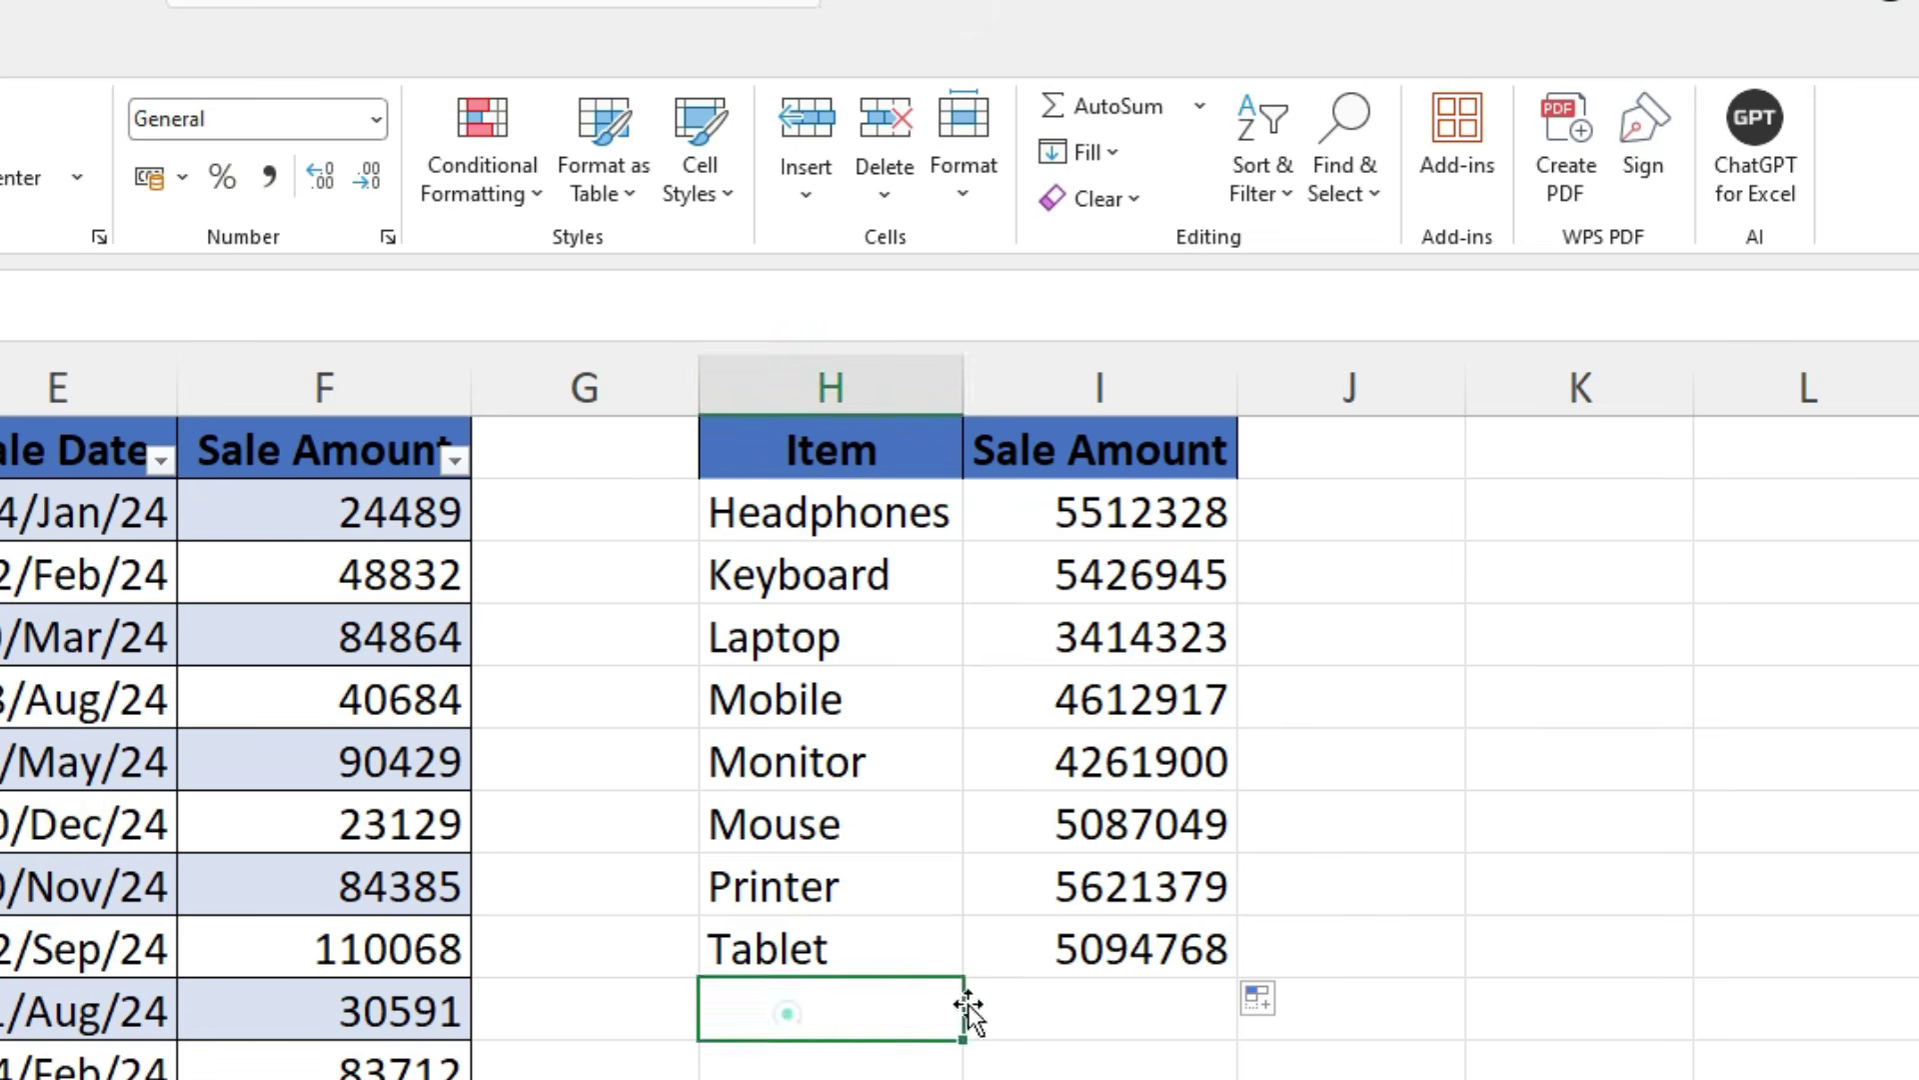
{"action": "left_click", "coordinate": [1140, 1003]}
{"action": "left_click", "coordinate": [1157, 950]}
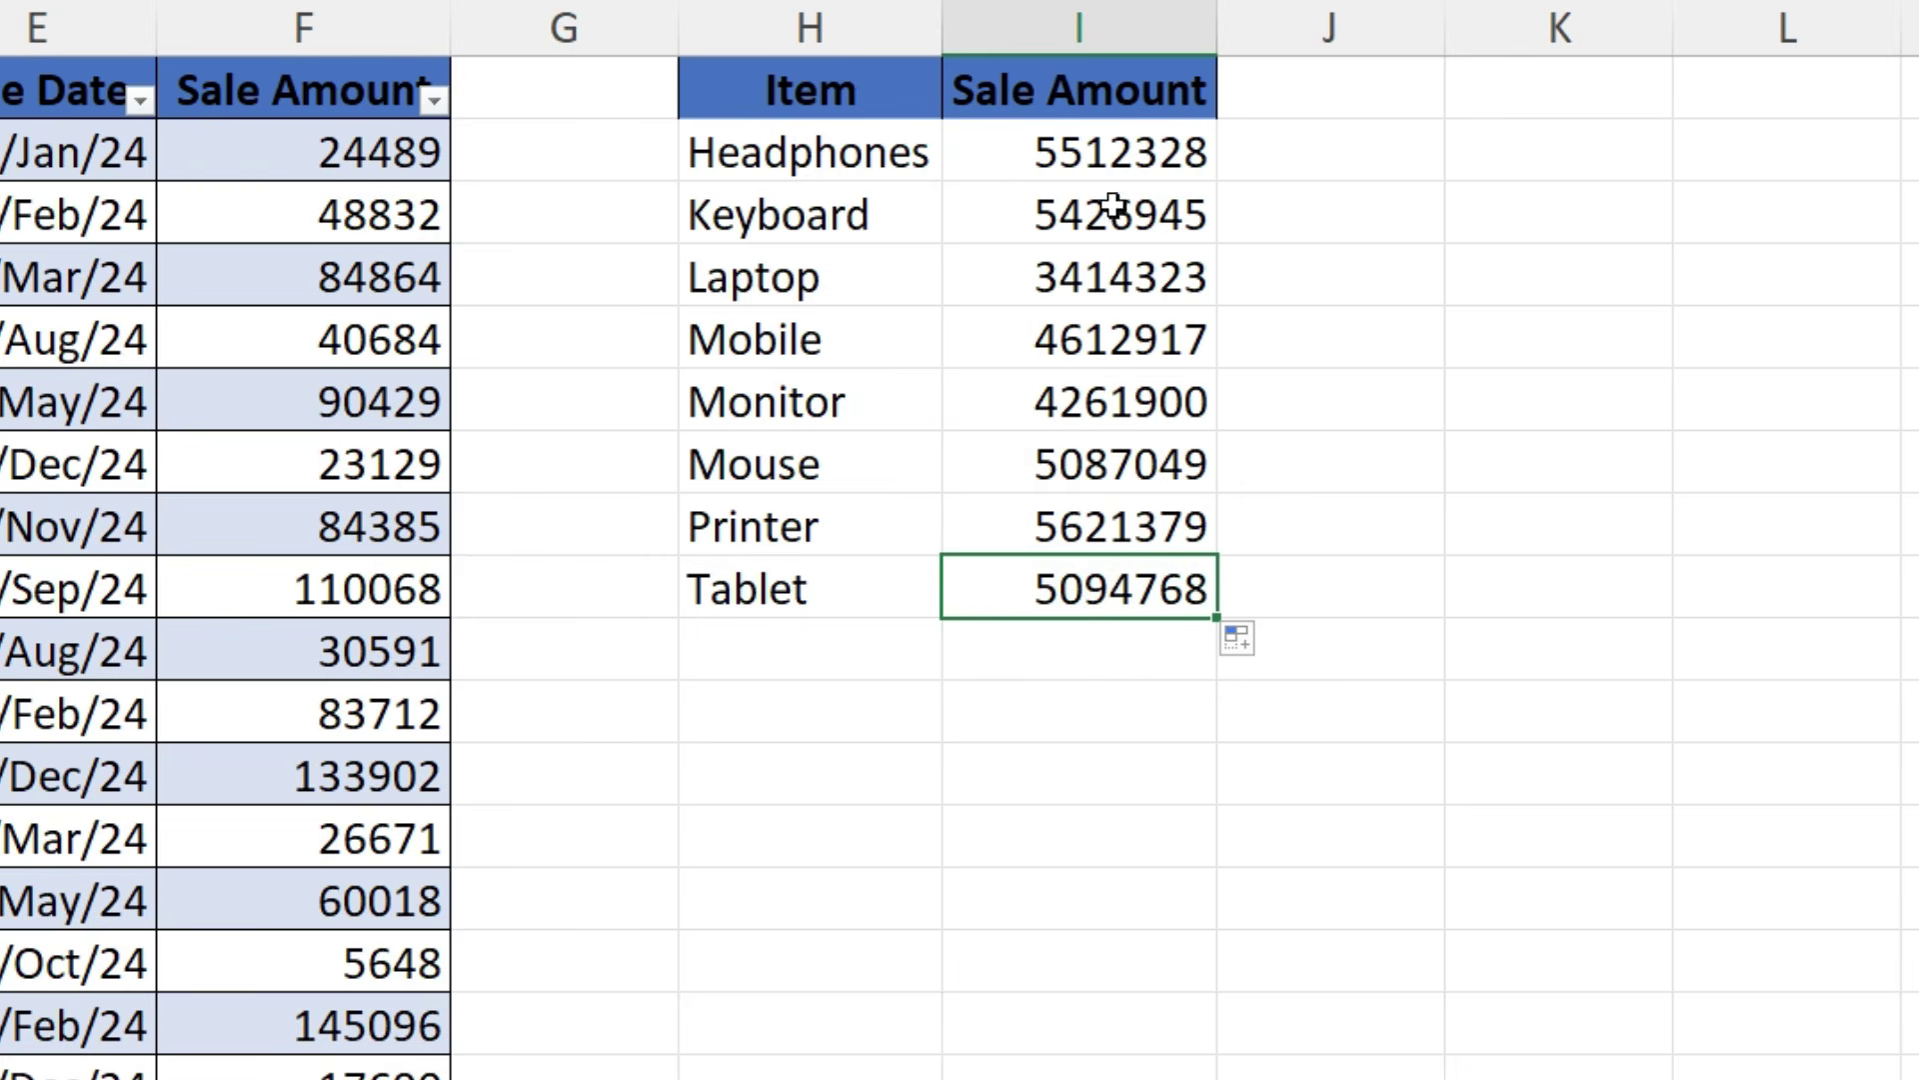
{"action": "left_click_drag", "start_coordinate": [1218, 617], "coordinate": [1217, 1077]}
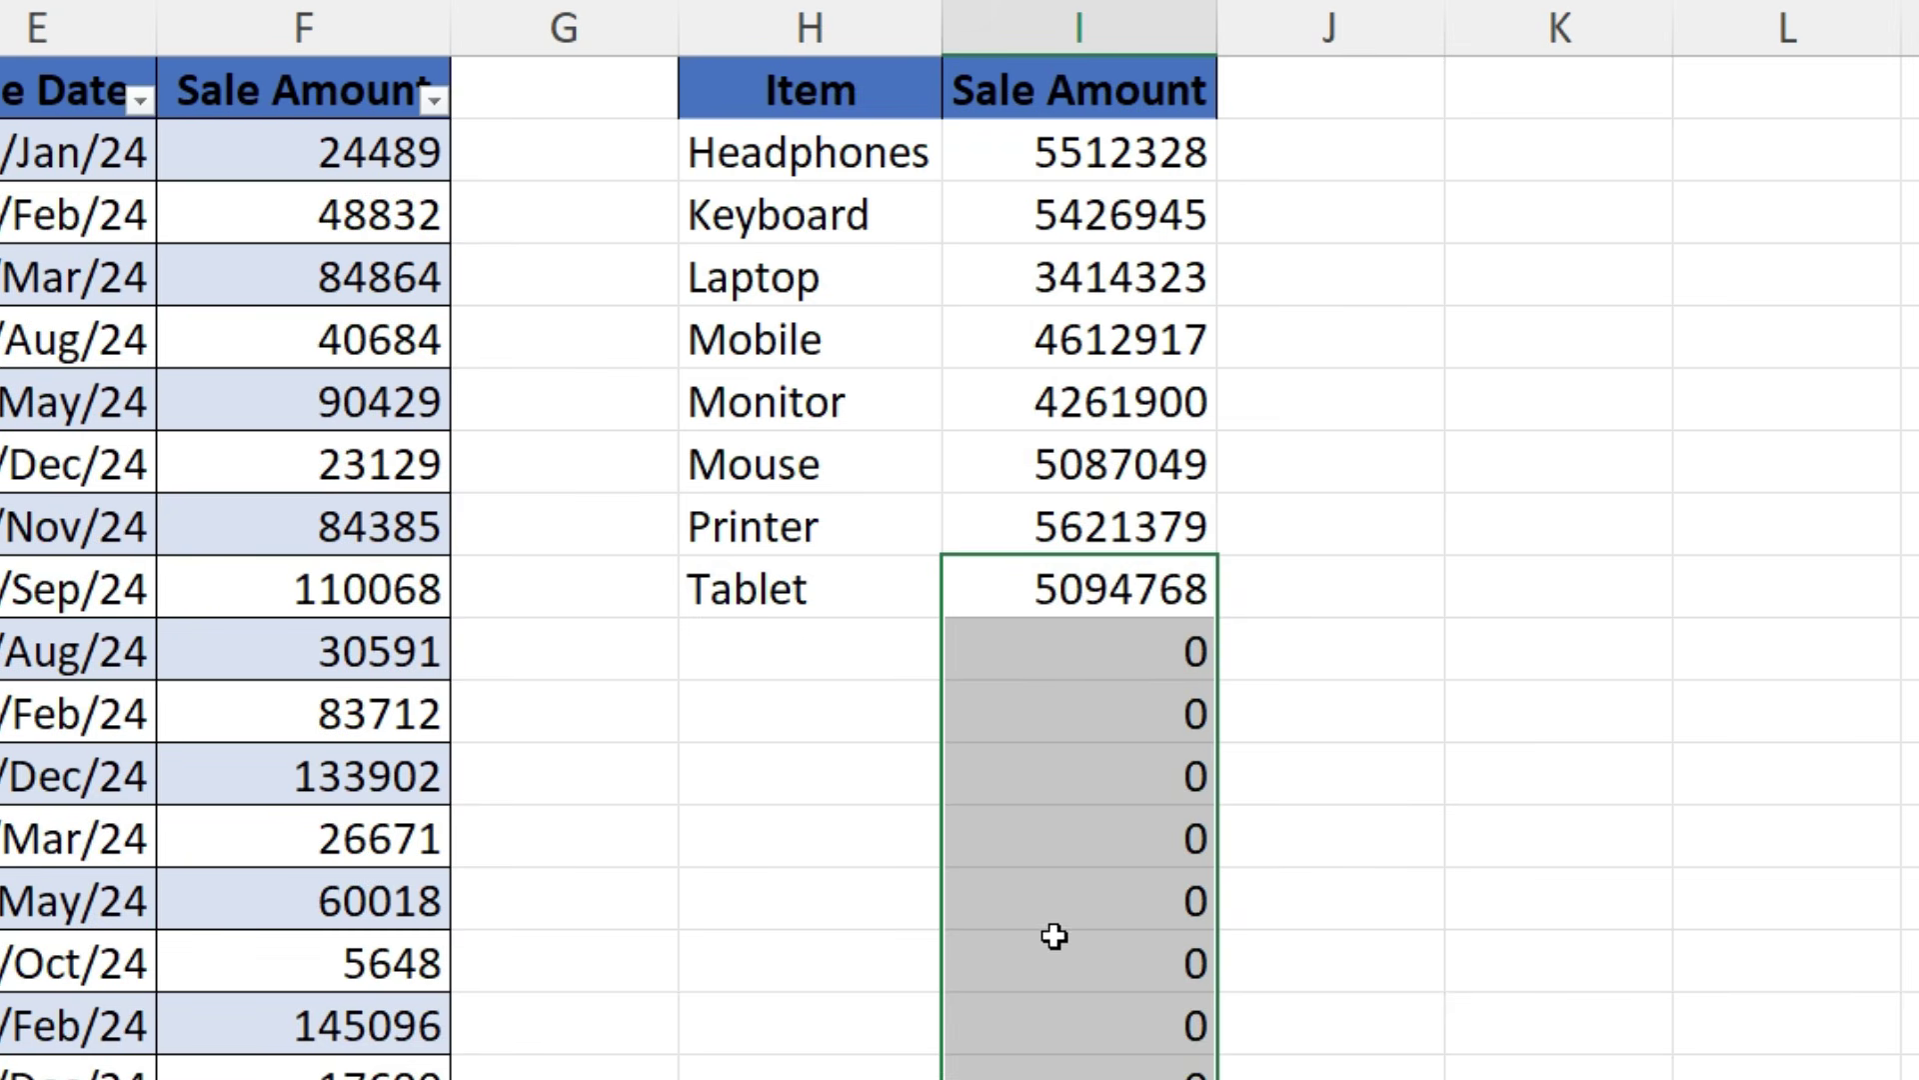
{"action": "left_click", "coordinate": [1138, 668]}
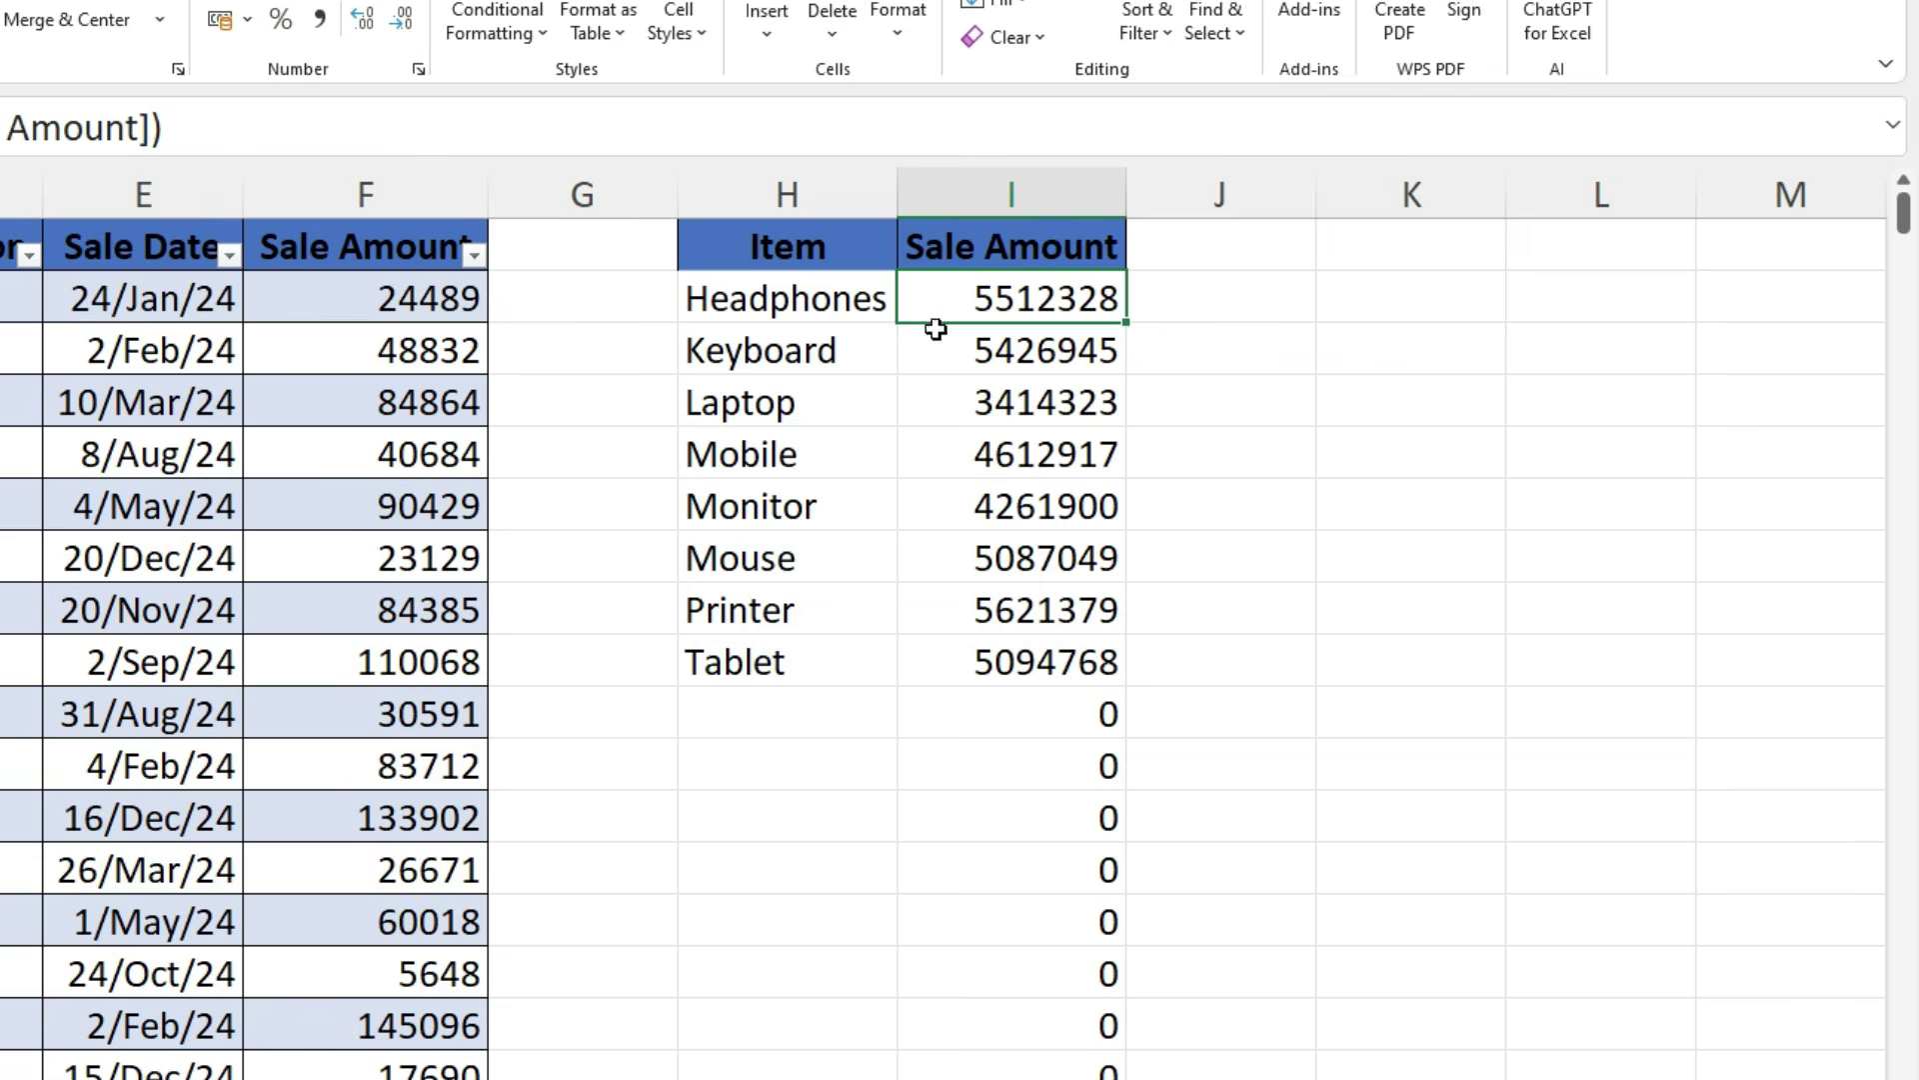
Wrap the I2 formula in an IF that blanks empty items: =IF(H2="","",SUMIF(Table7[Item],H2,Table7[Sale Amount])).
{"action": "double_click", "coordinate": [937, 299]}
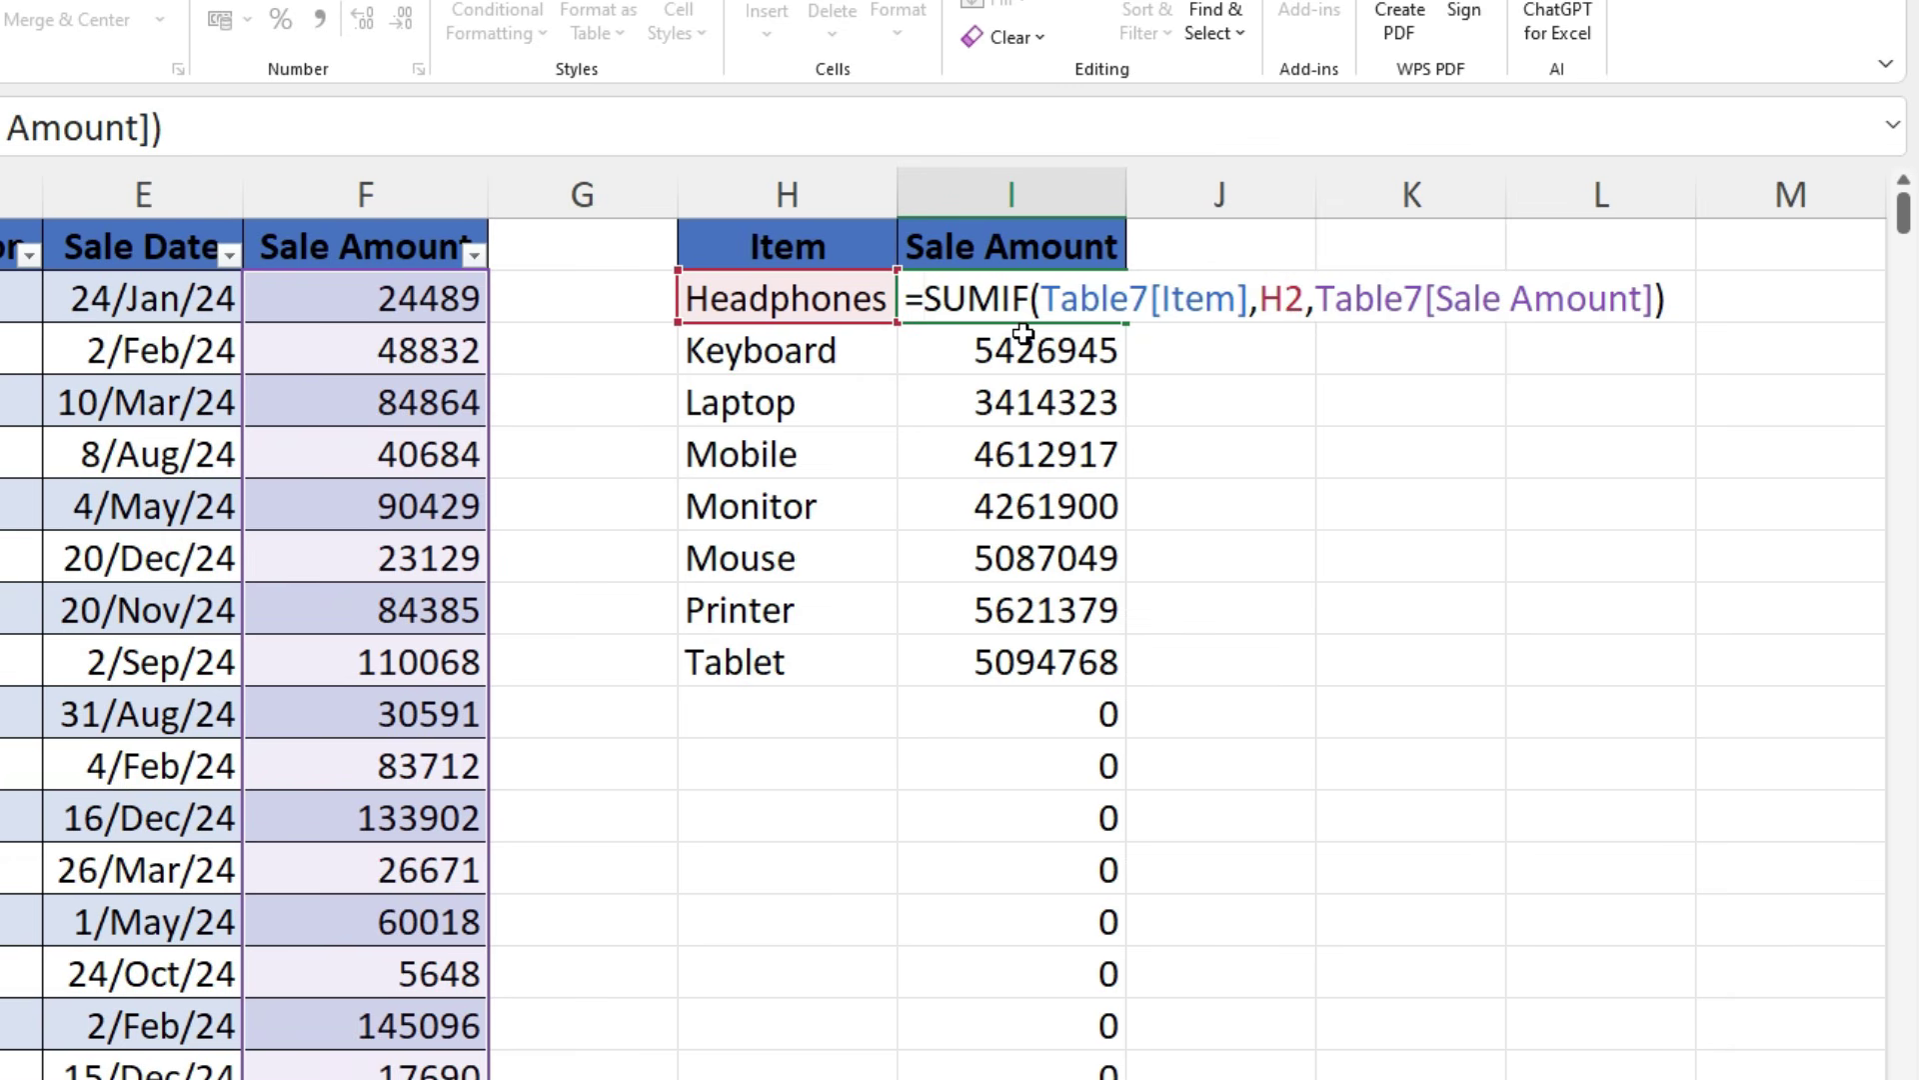
{"action": "type", "text": "if"}
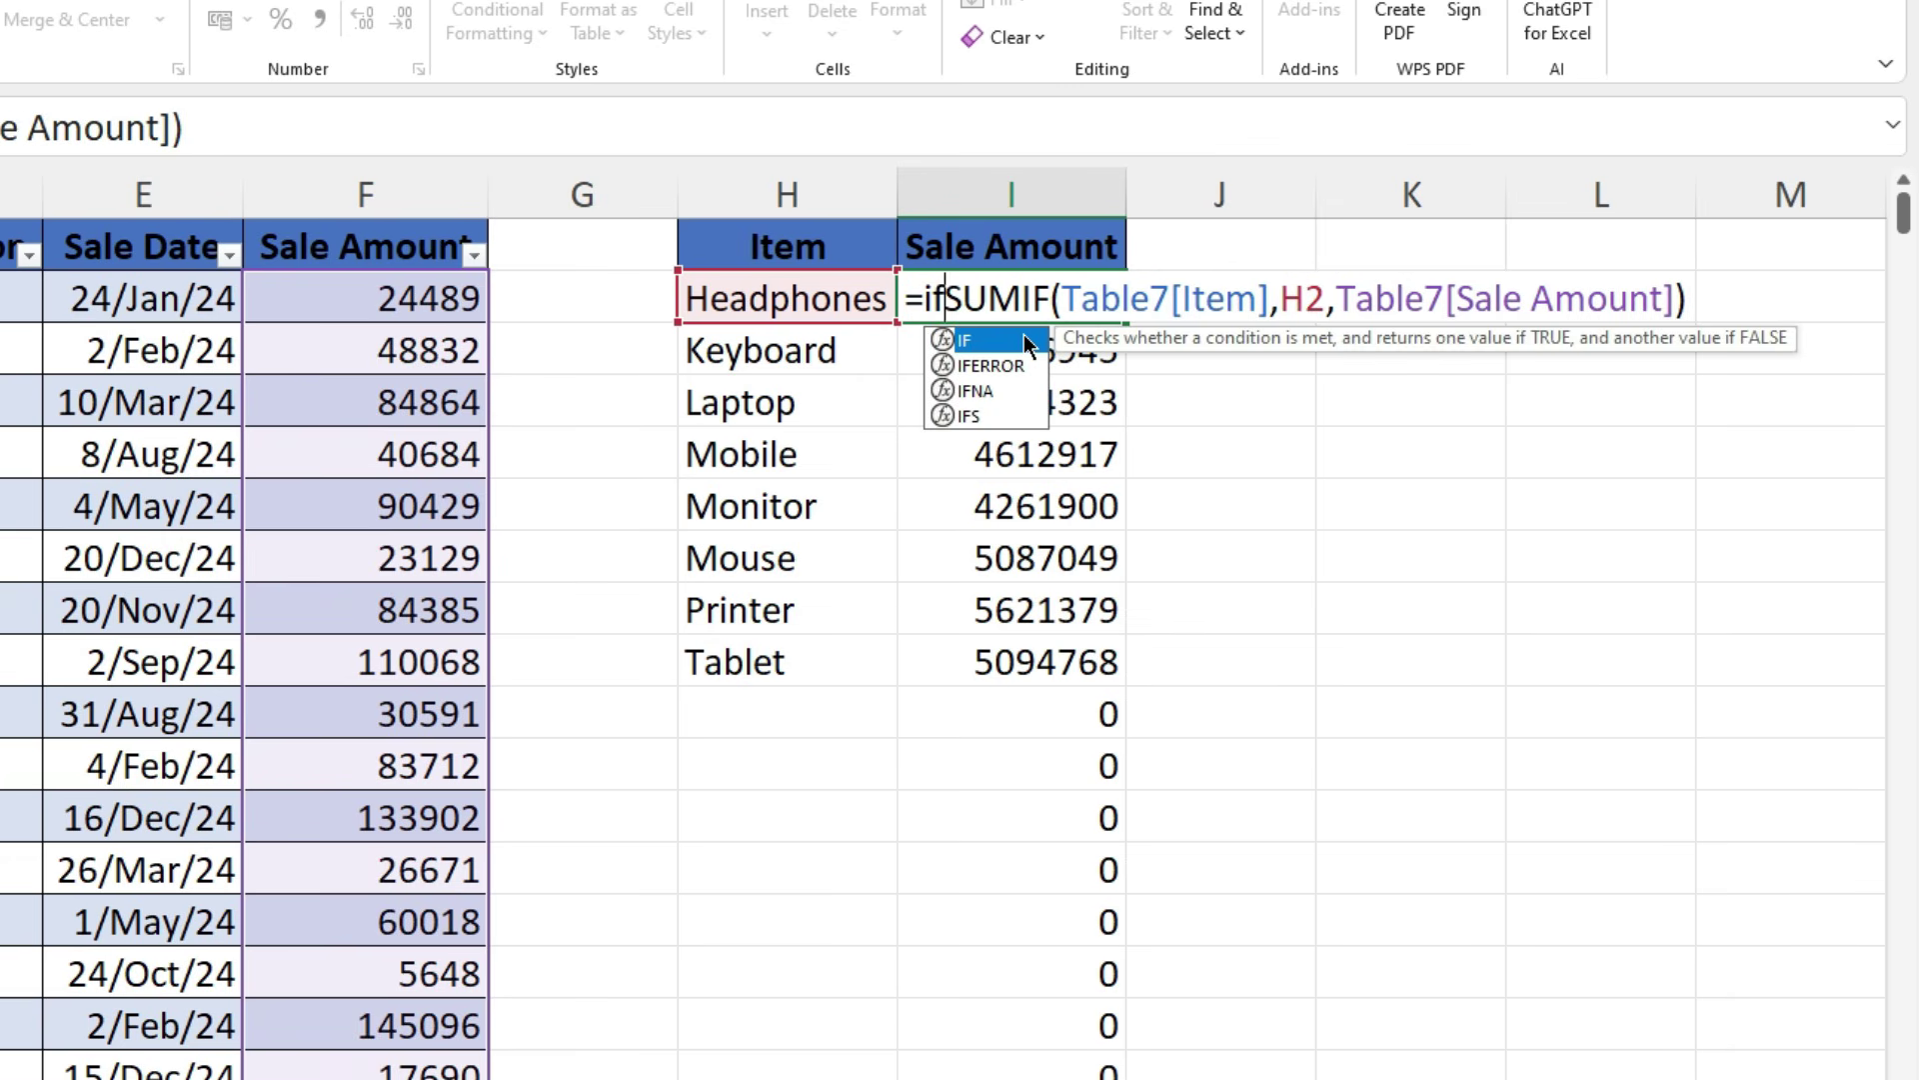
{"action": "type", "text": "("}
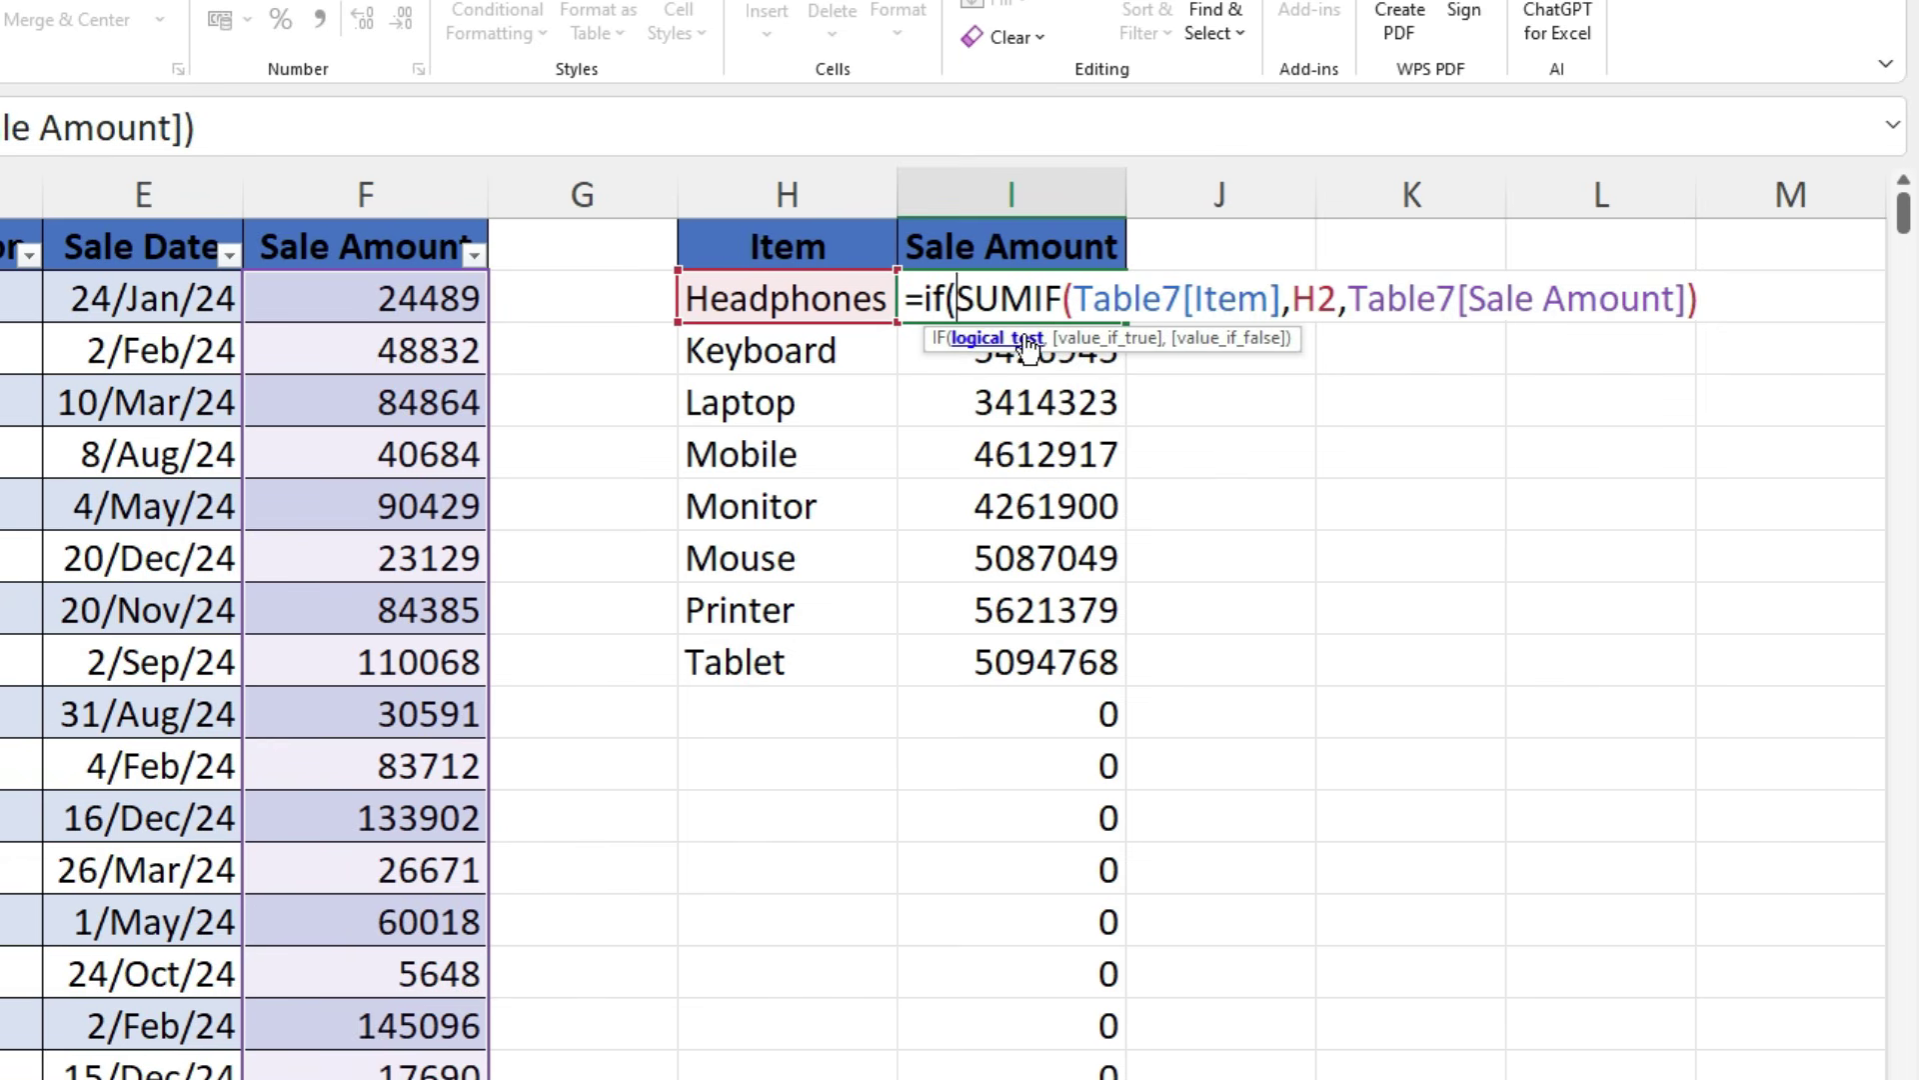
{"action": "left_click", "coordinate": [704, 292]}
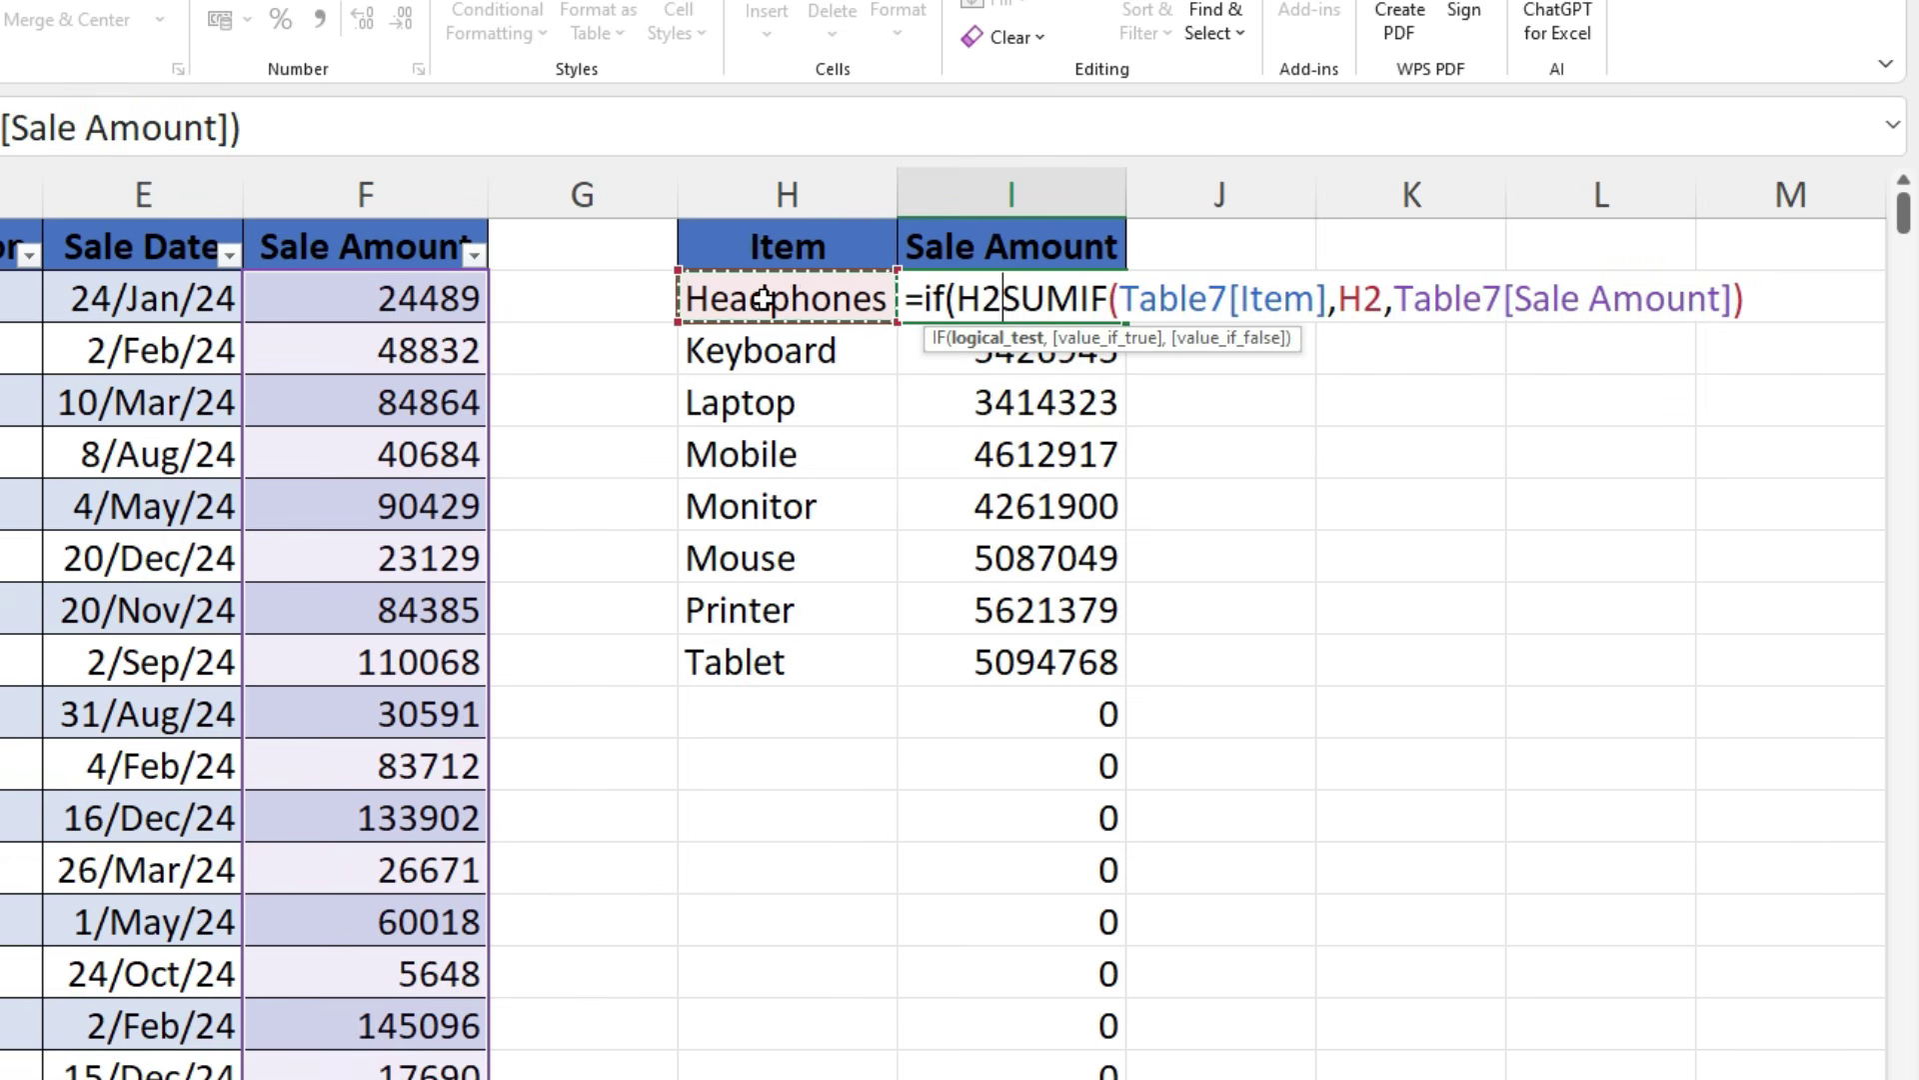
{"action": "type", "text": "="}
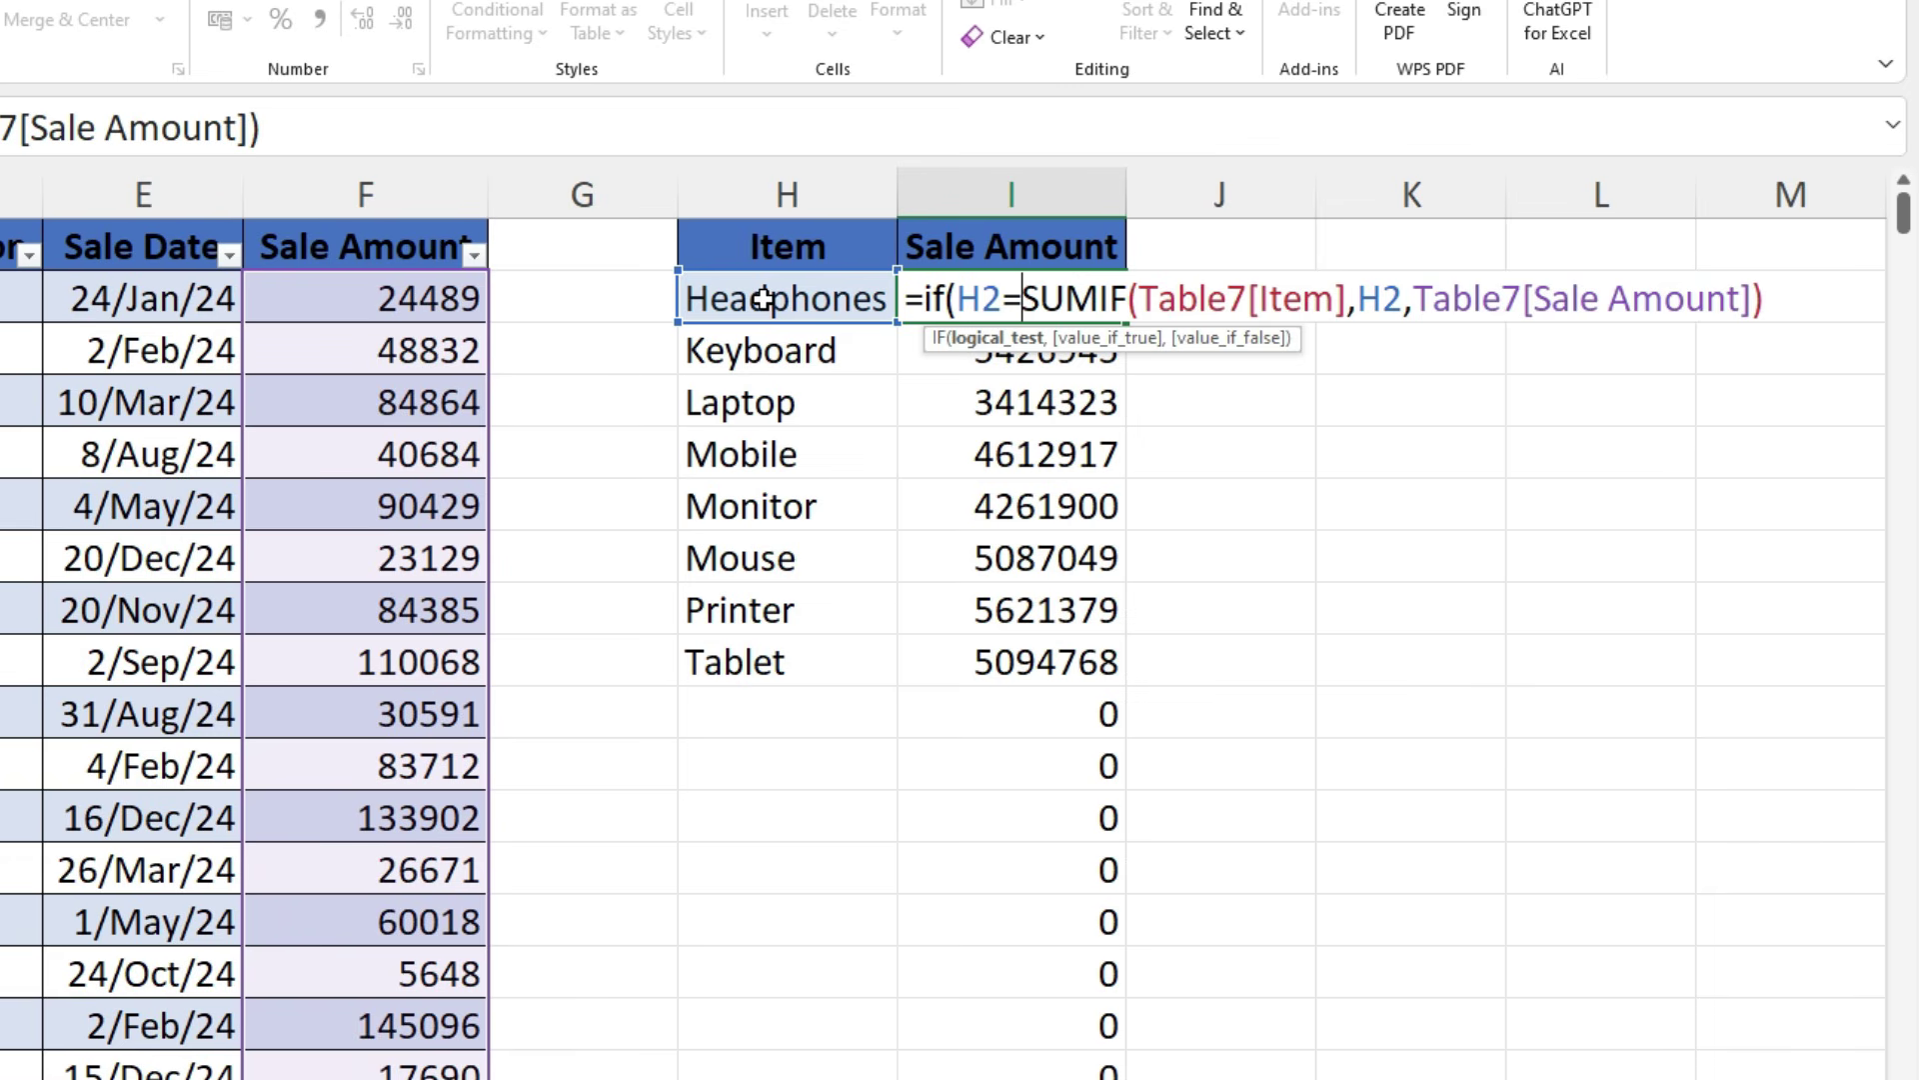
{"action": "type", "text": "\""}
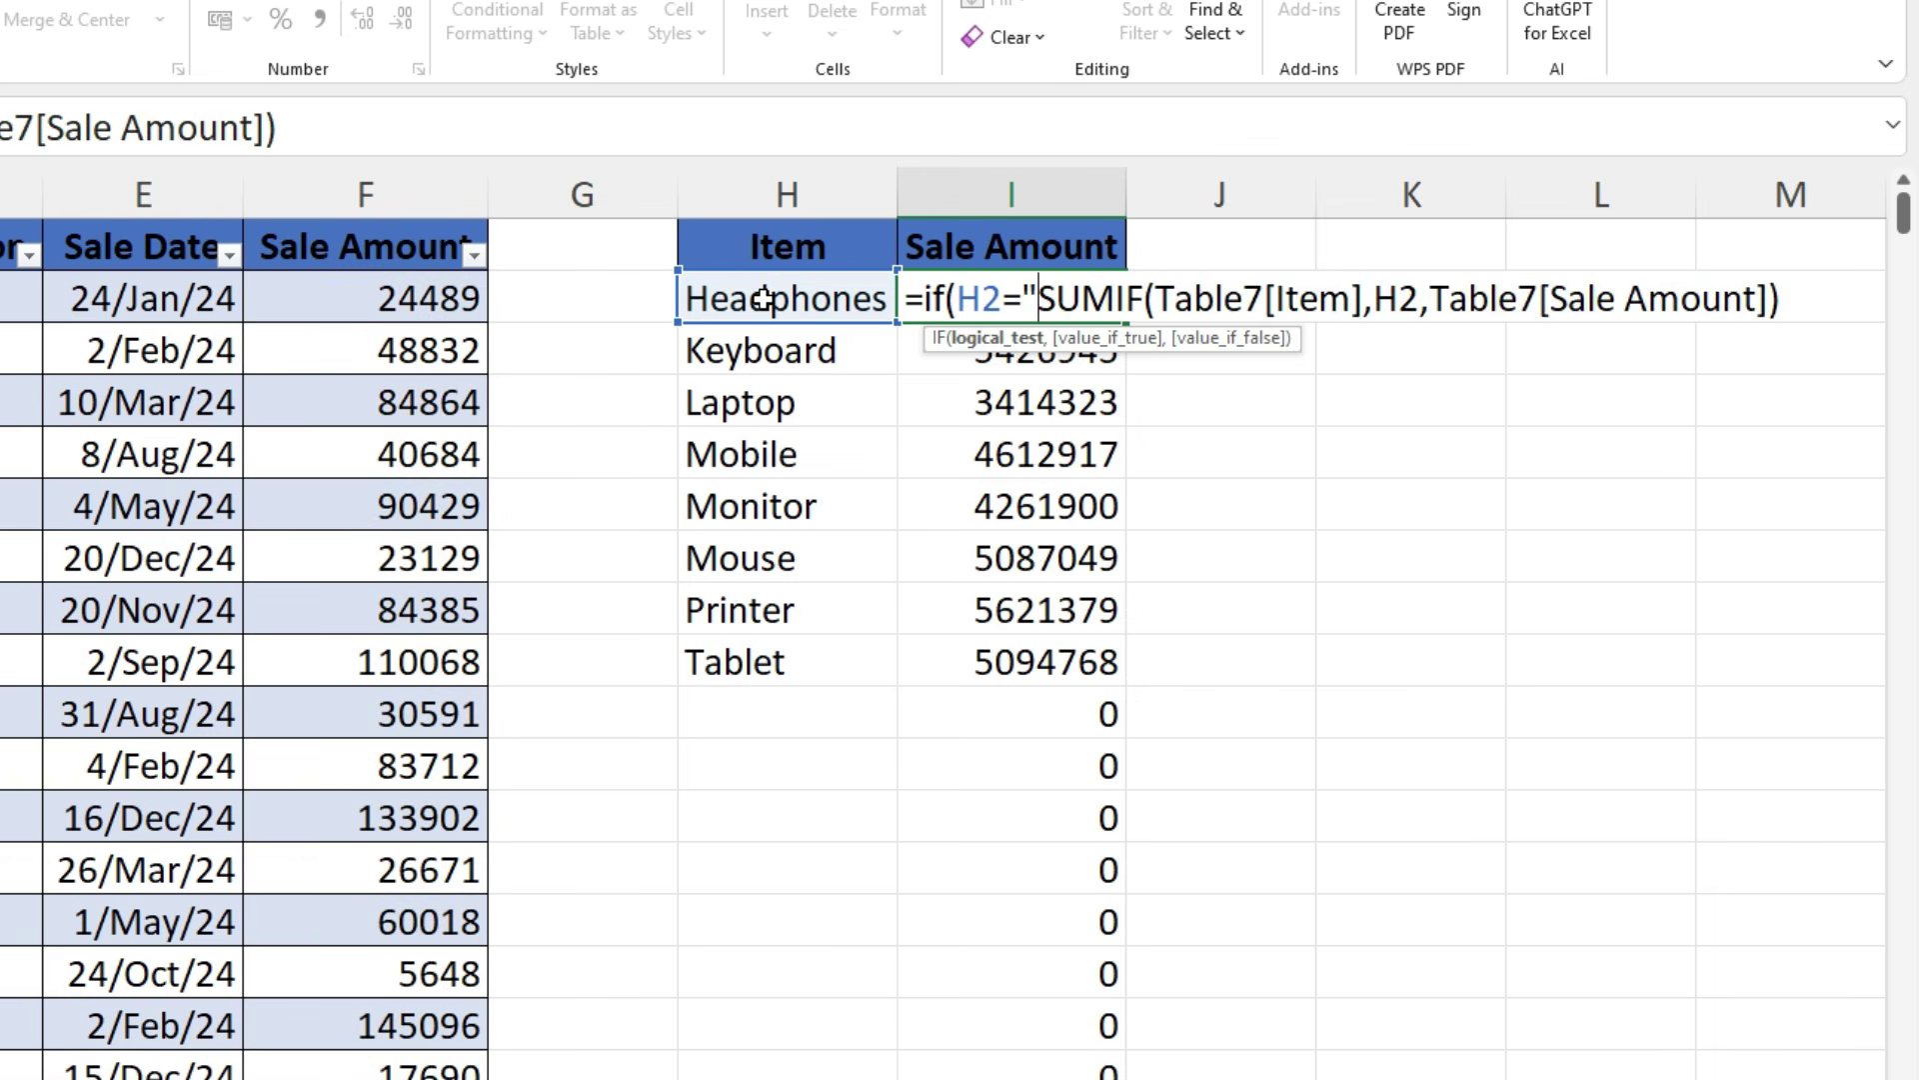
{"action": "type", "text": "\""}
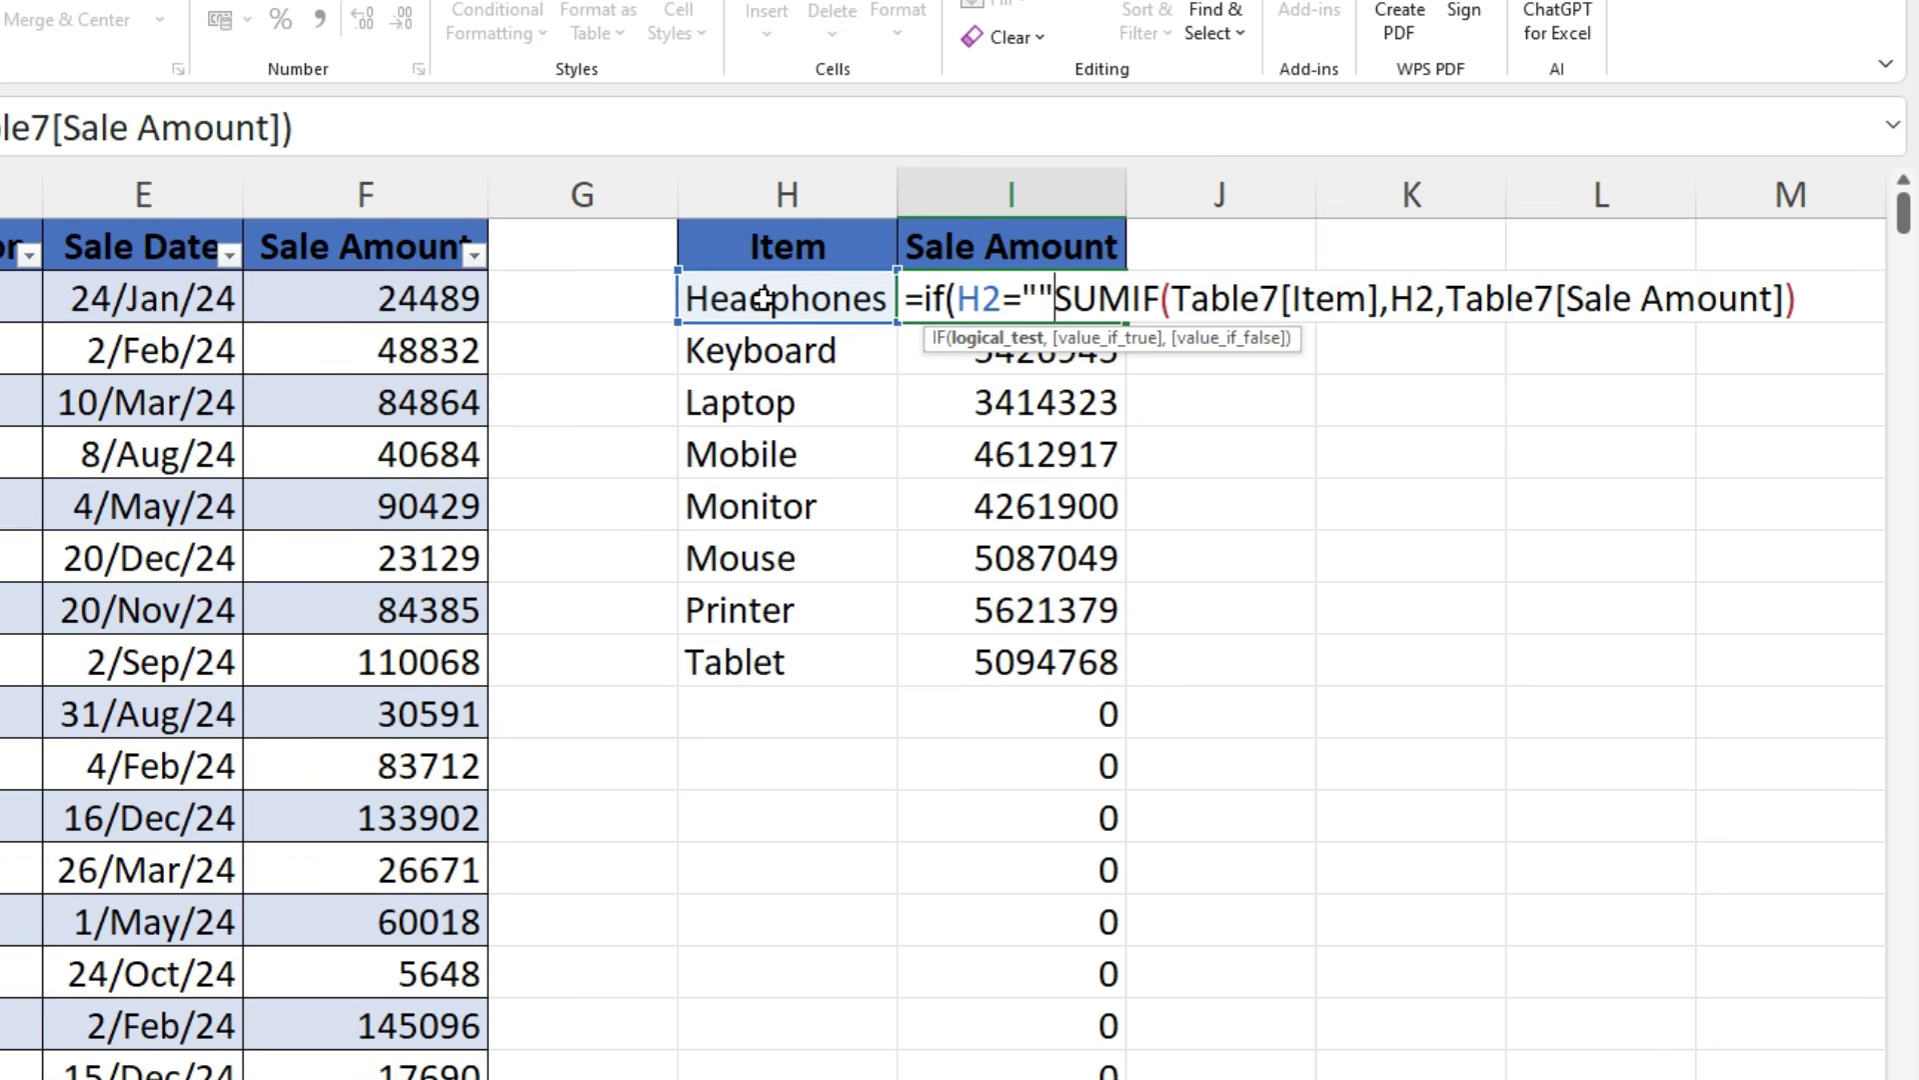
{"action": "type", "text": ",\"\""}
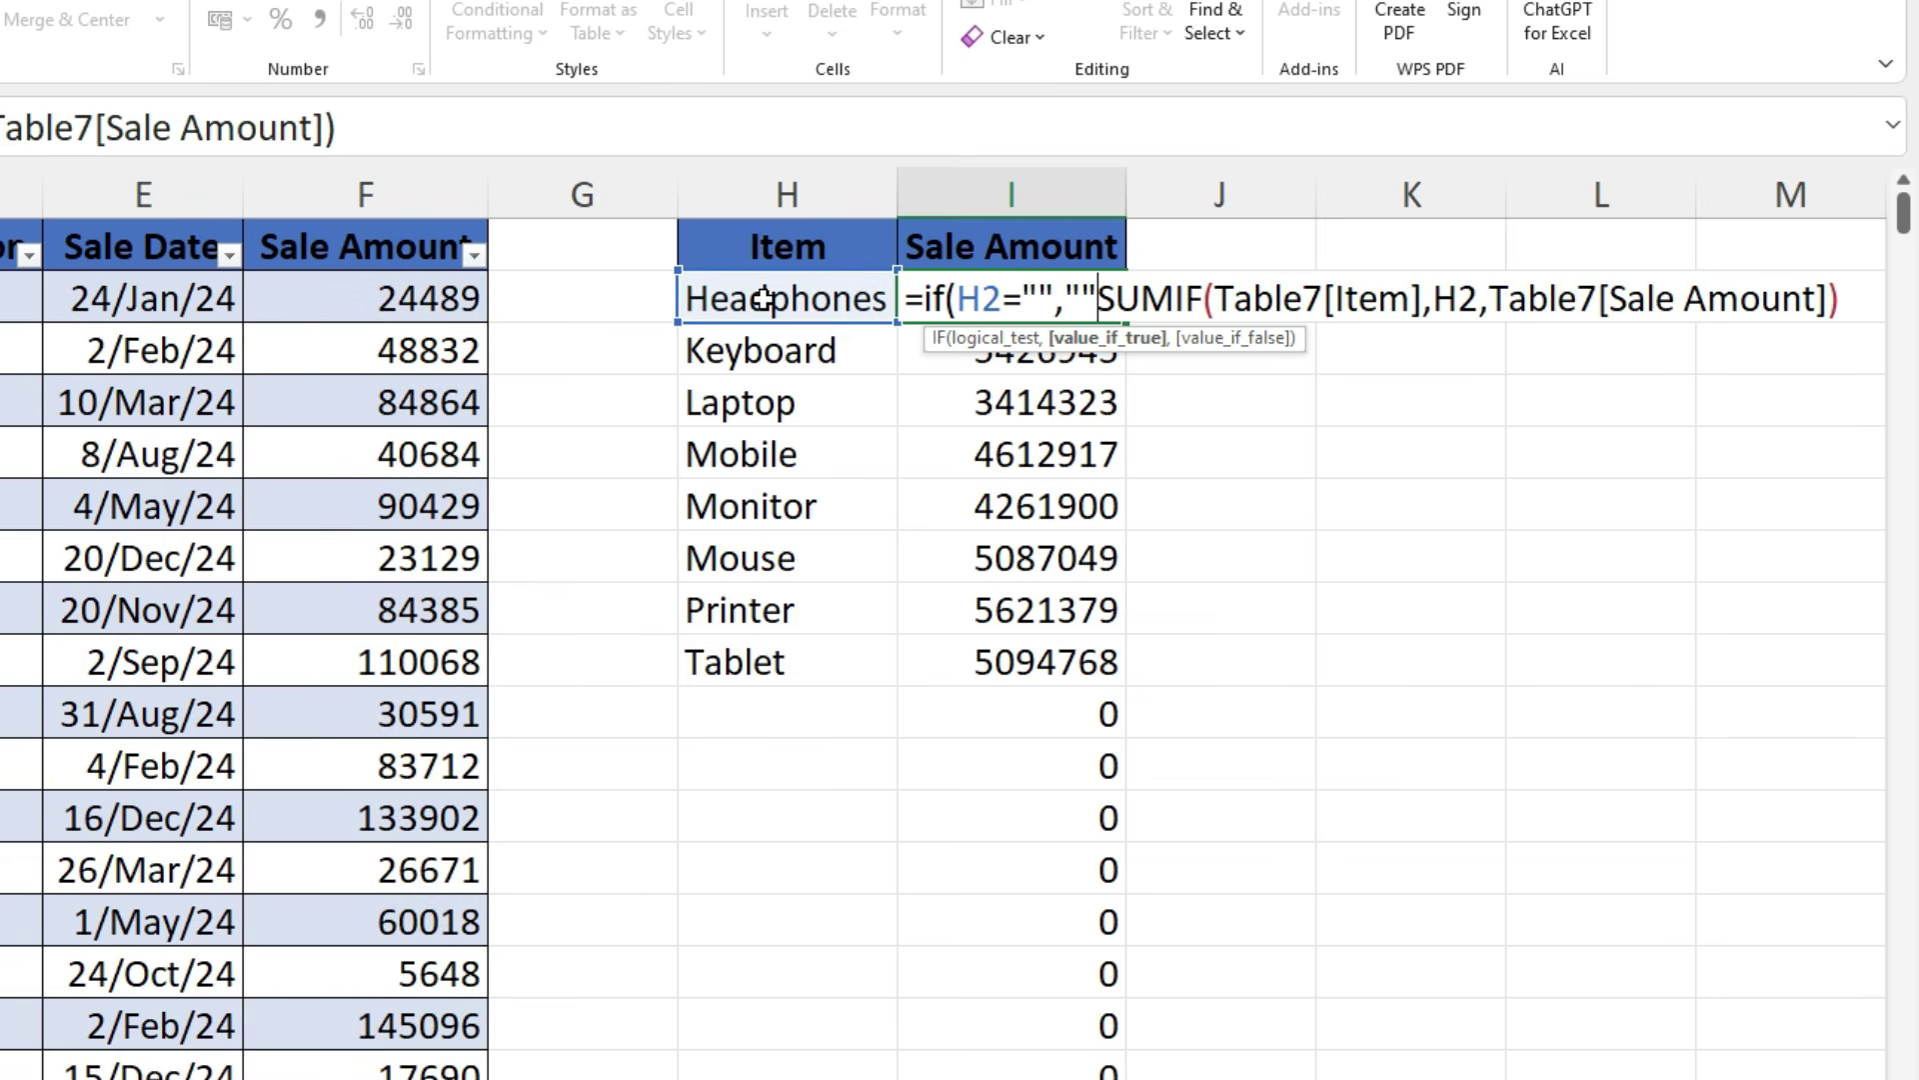
{"action": "type", "text": ","}
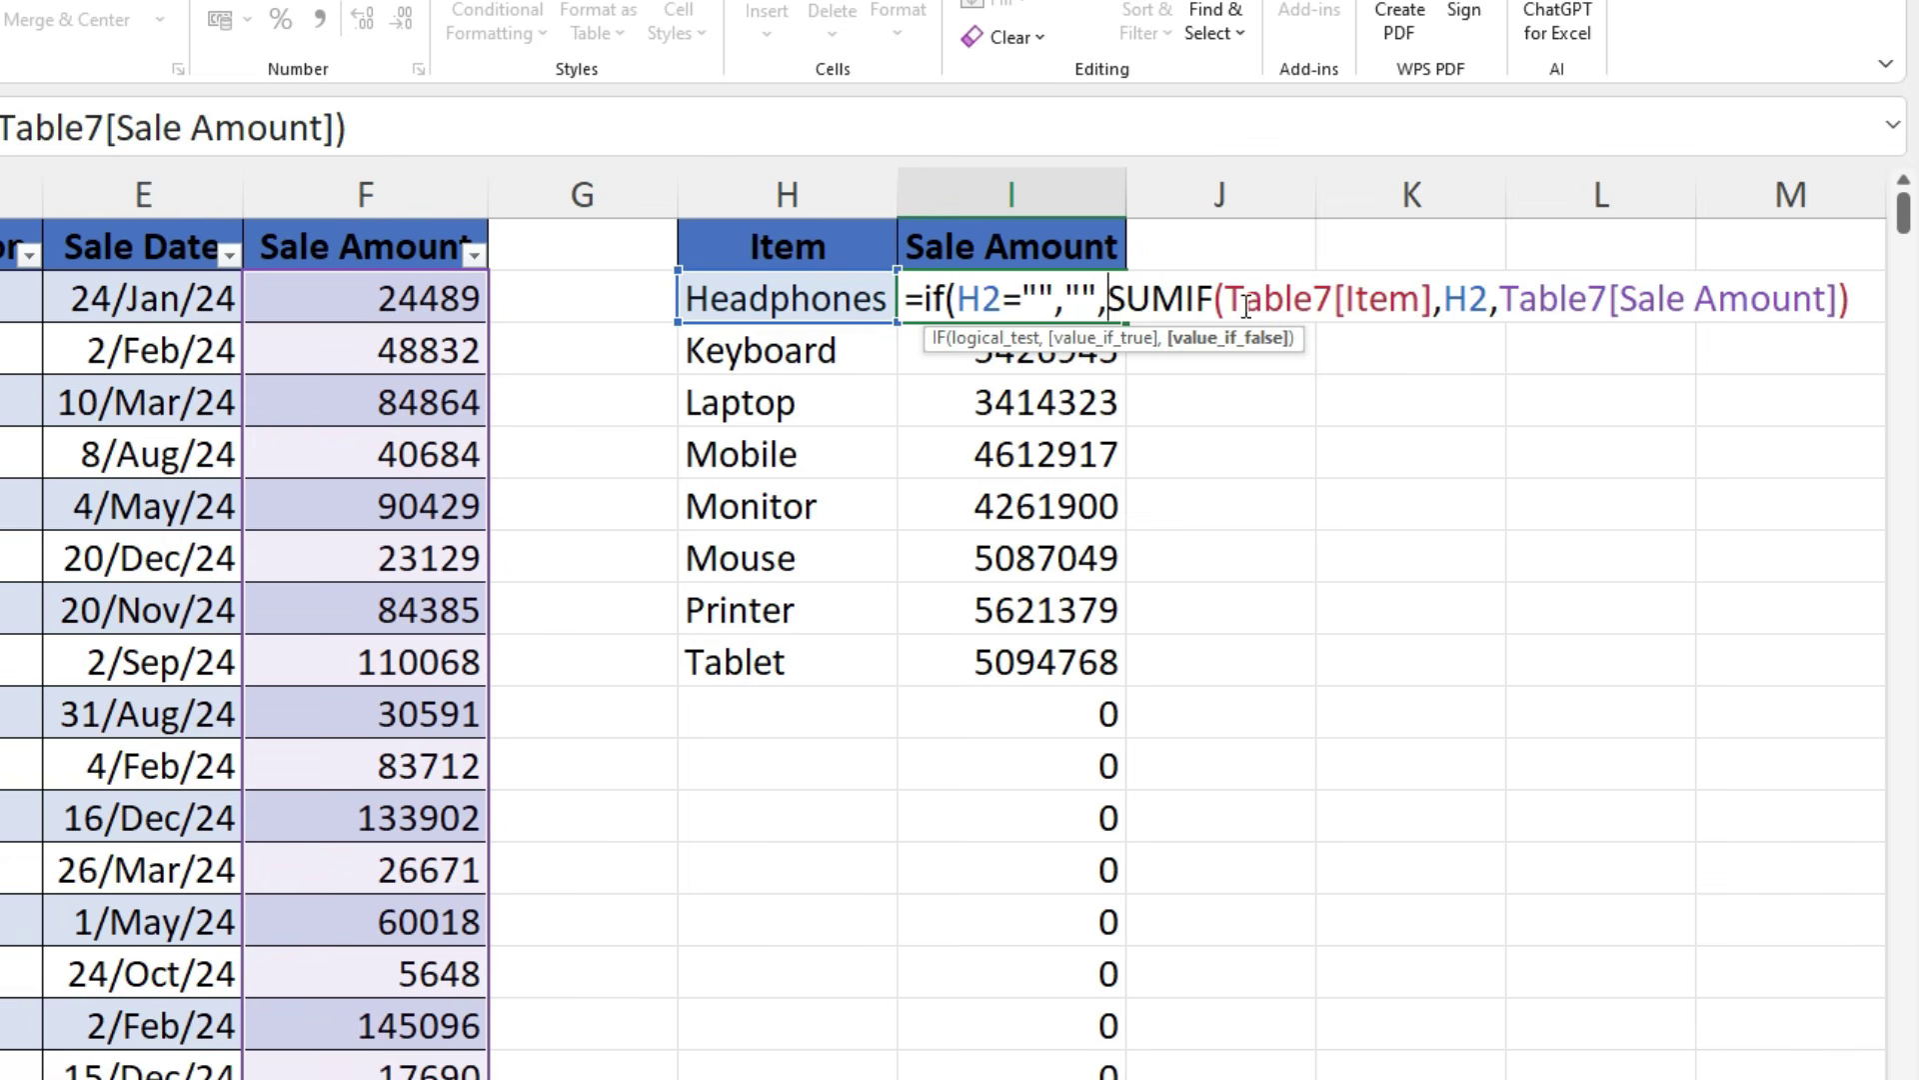
{"action": "left_click", "coordinate": [1871, 302]}
{"action": "type", "text": ")"}
{"action": "key", "text": "Return"}
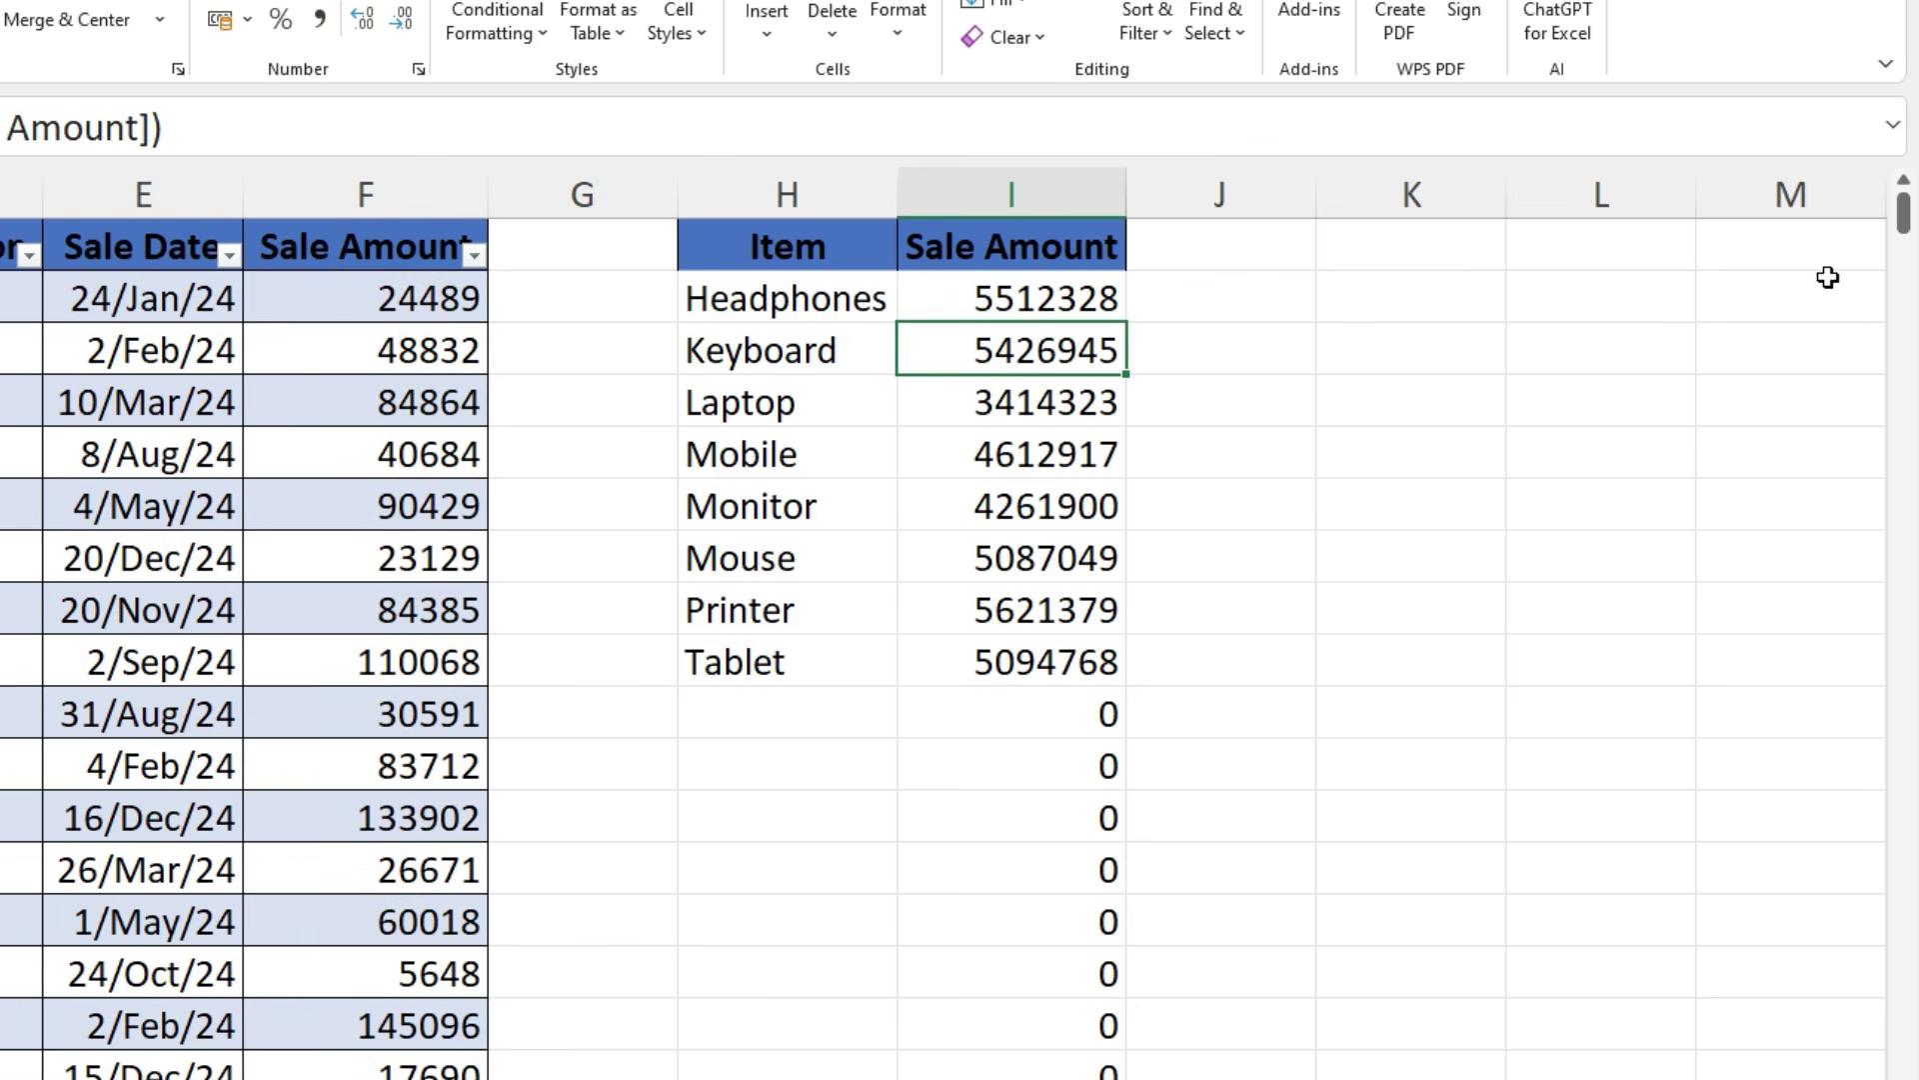
Fill the I2 IF formula down column I past Tablet and check the first unused report row.
{"action": "left_click", "coordinate": [1120, 294]}
{"action": "left_click_drag", "start_coordinate": [1131, 320], "coordinate": [1164, 1078]}
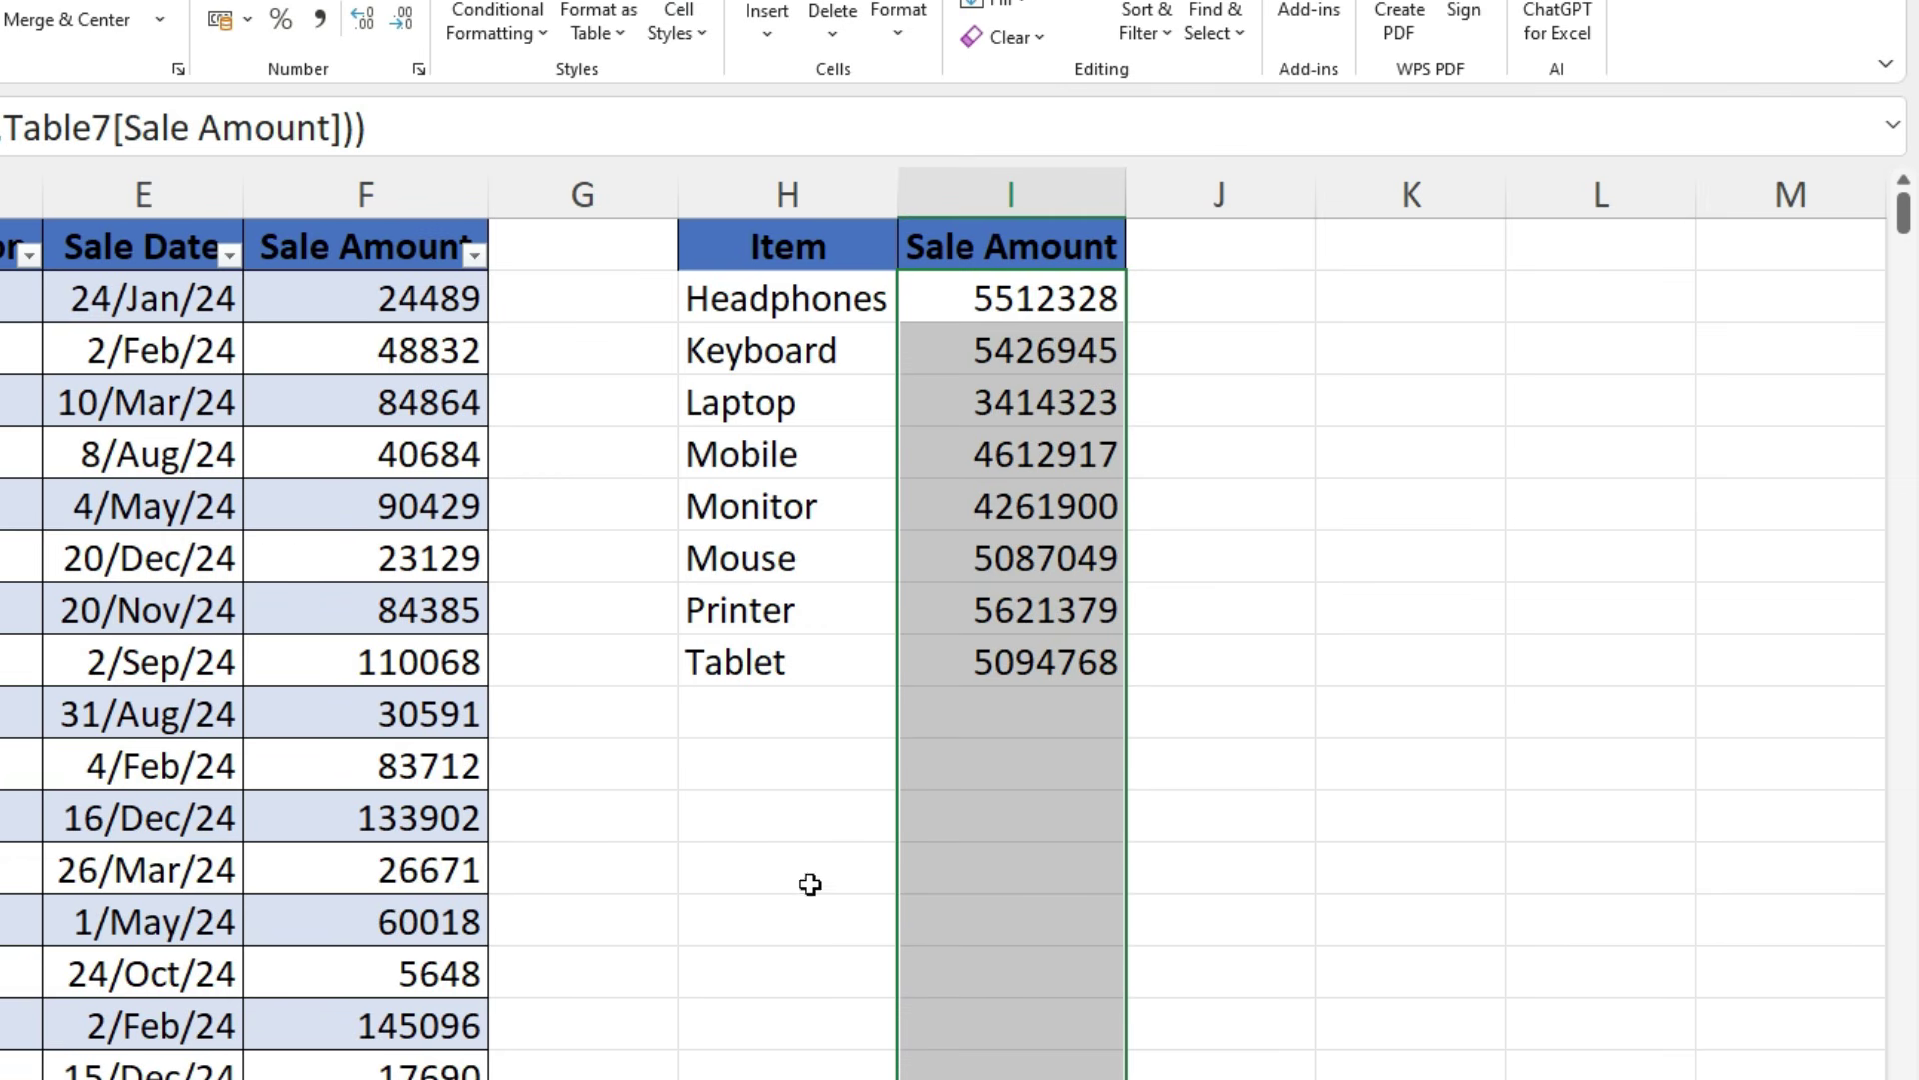
{"action": "left_click", "coordinate": [775, 704]}
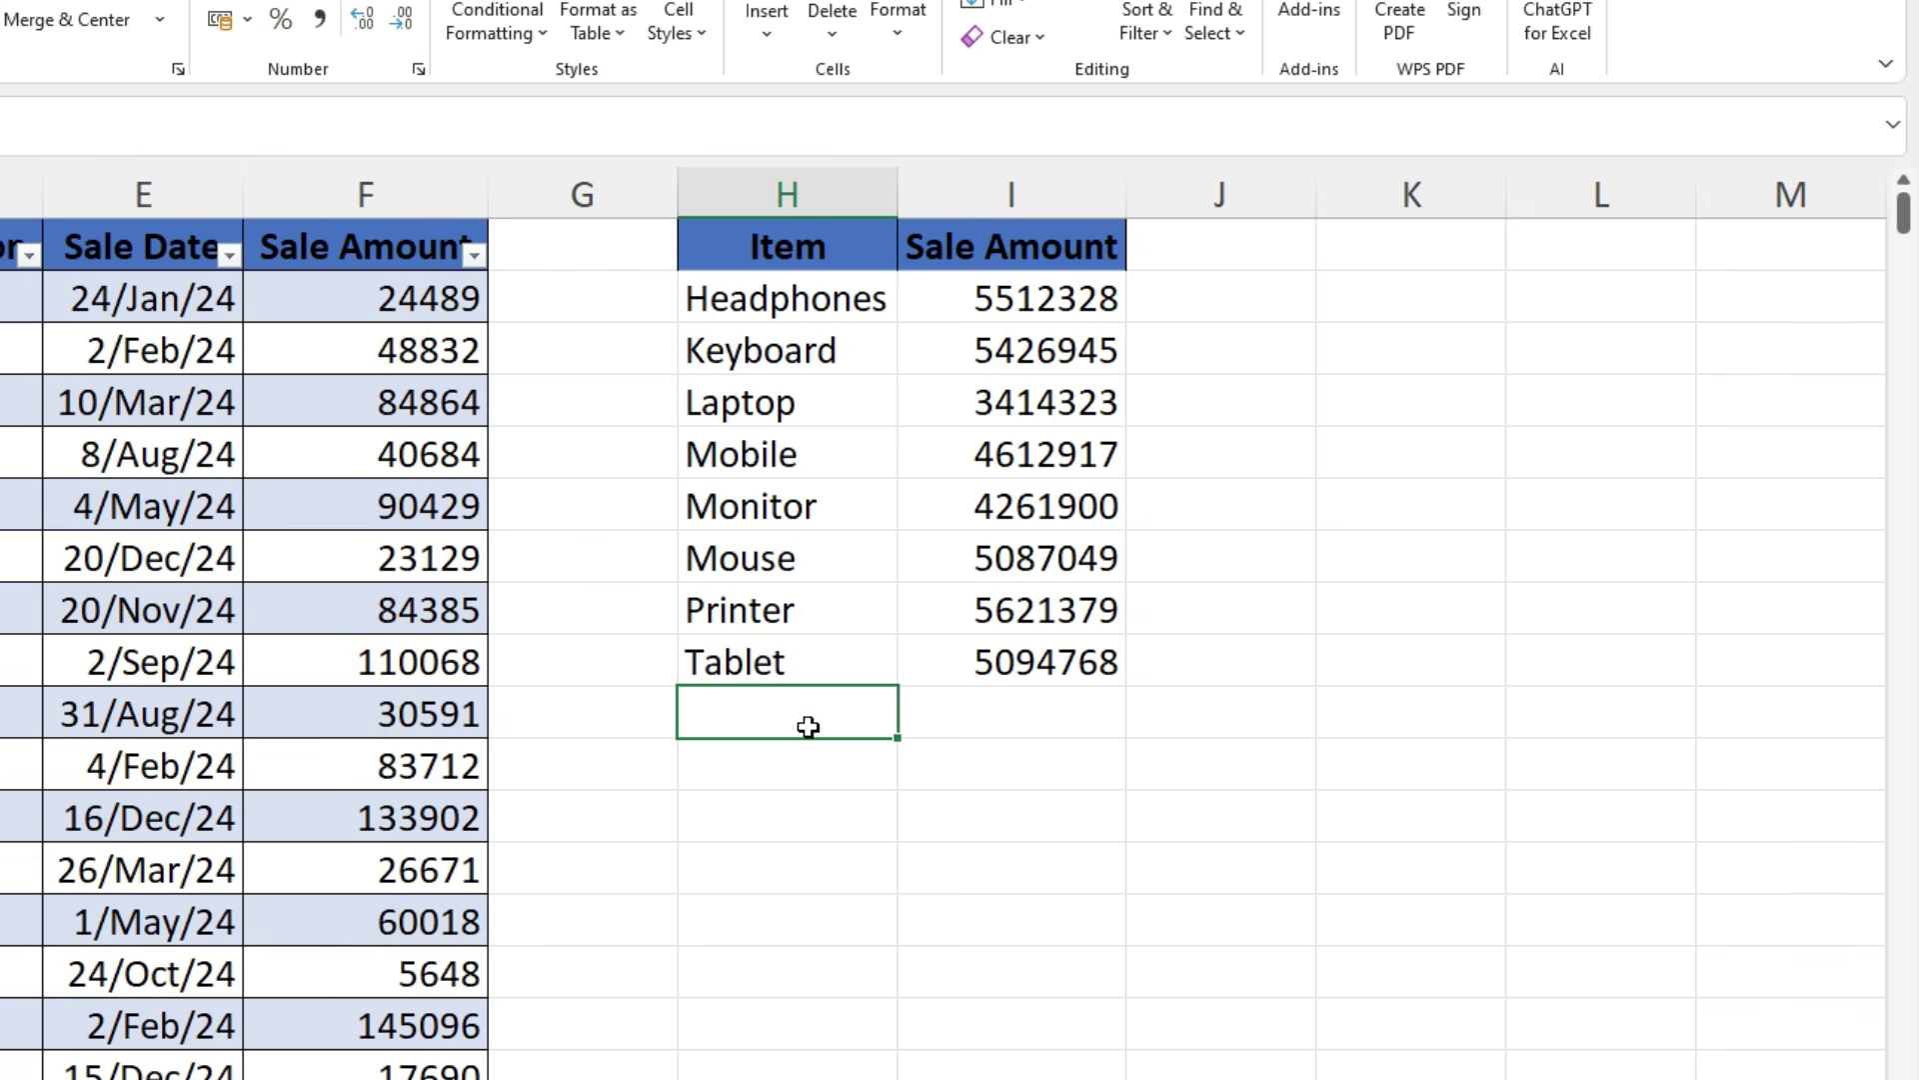
{"action": "left_click", "coordinate": [1006, 726]}
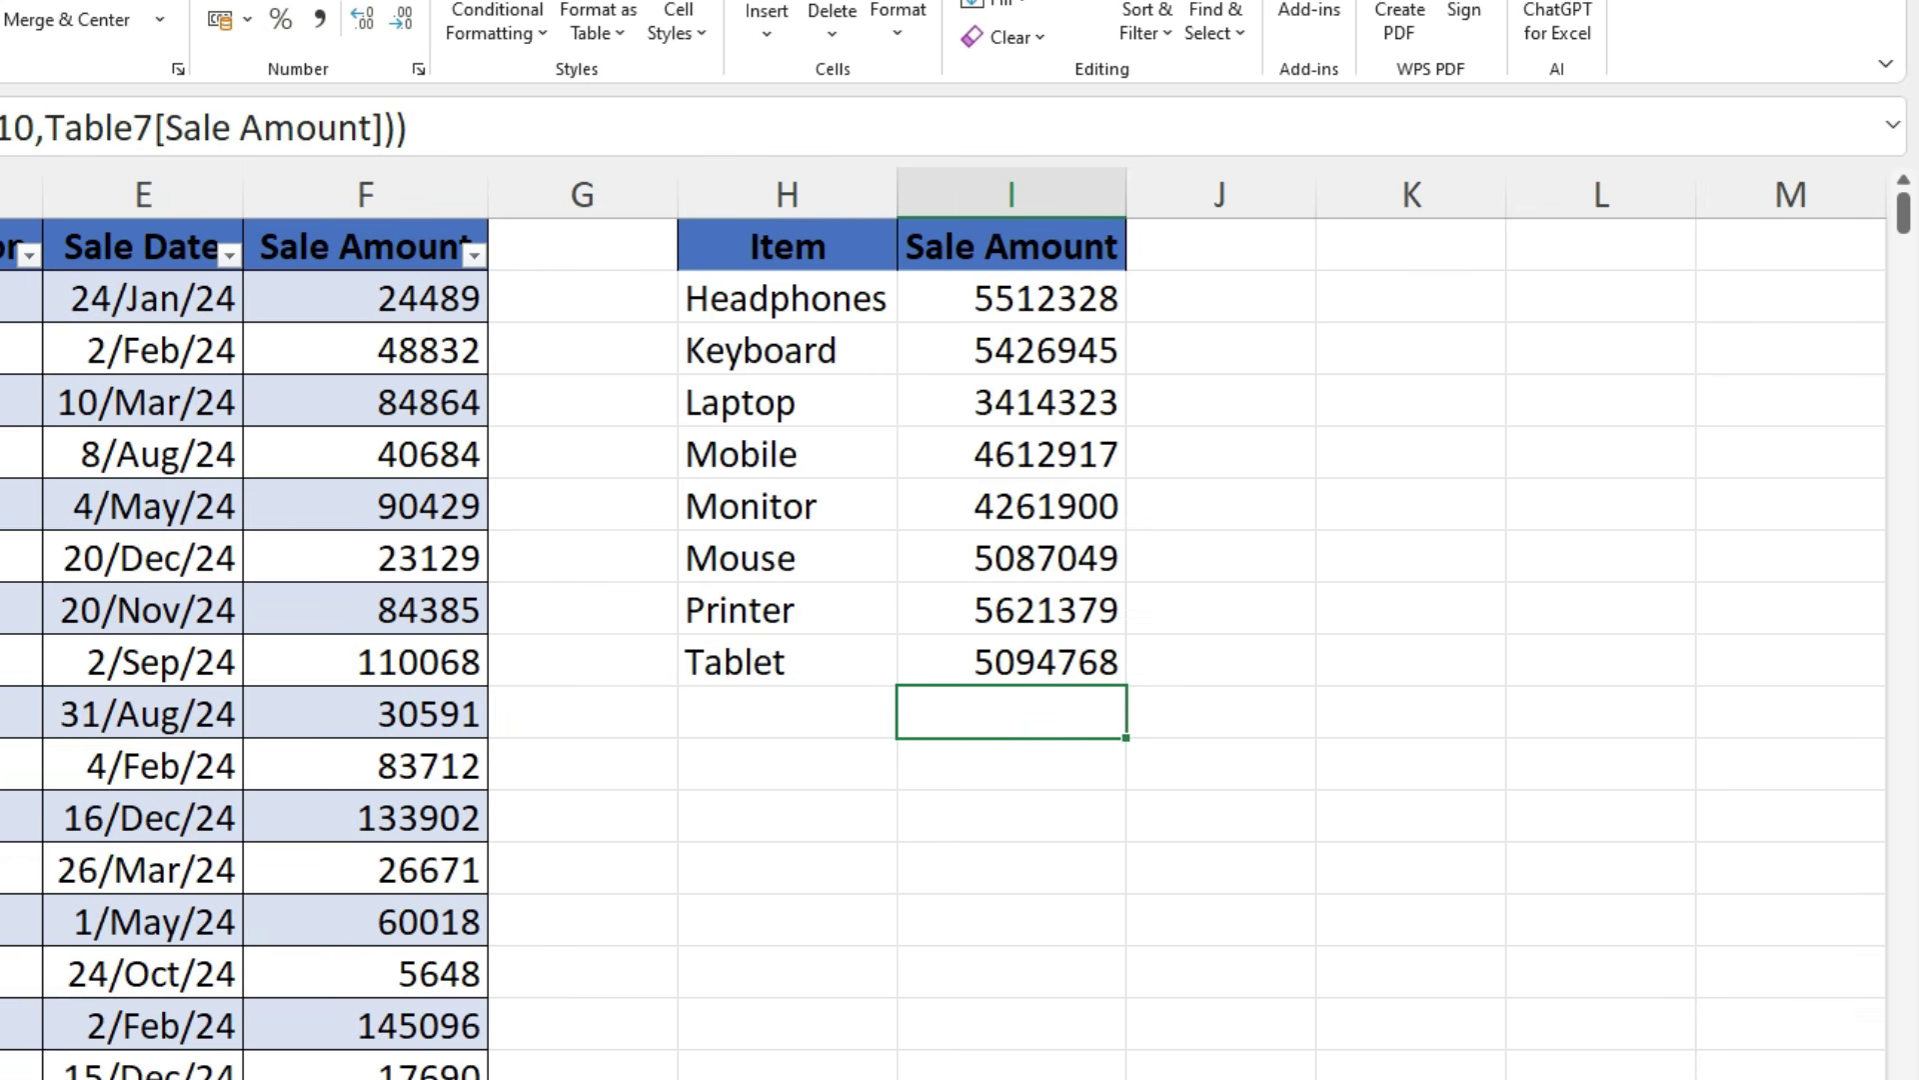
Duplicate the table's last record into row 502 with Glass as its item, and check the Glass row in the item report.
{"action": "left_click", "coordinate": [2, 402]}
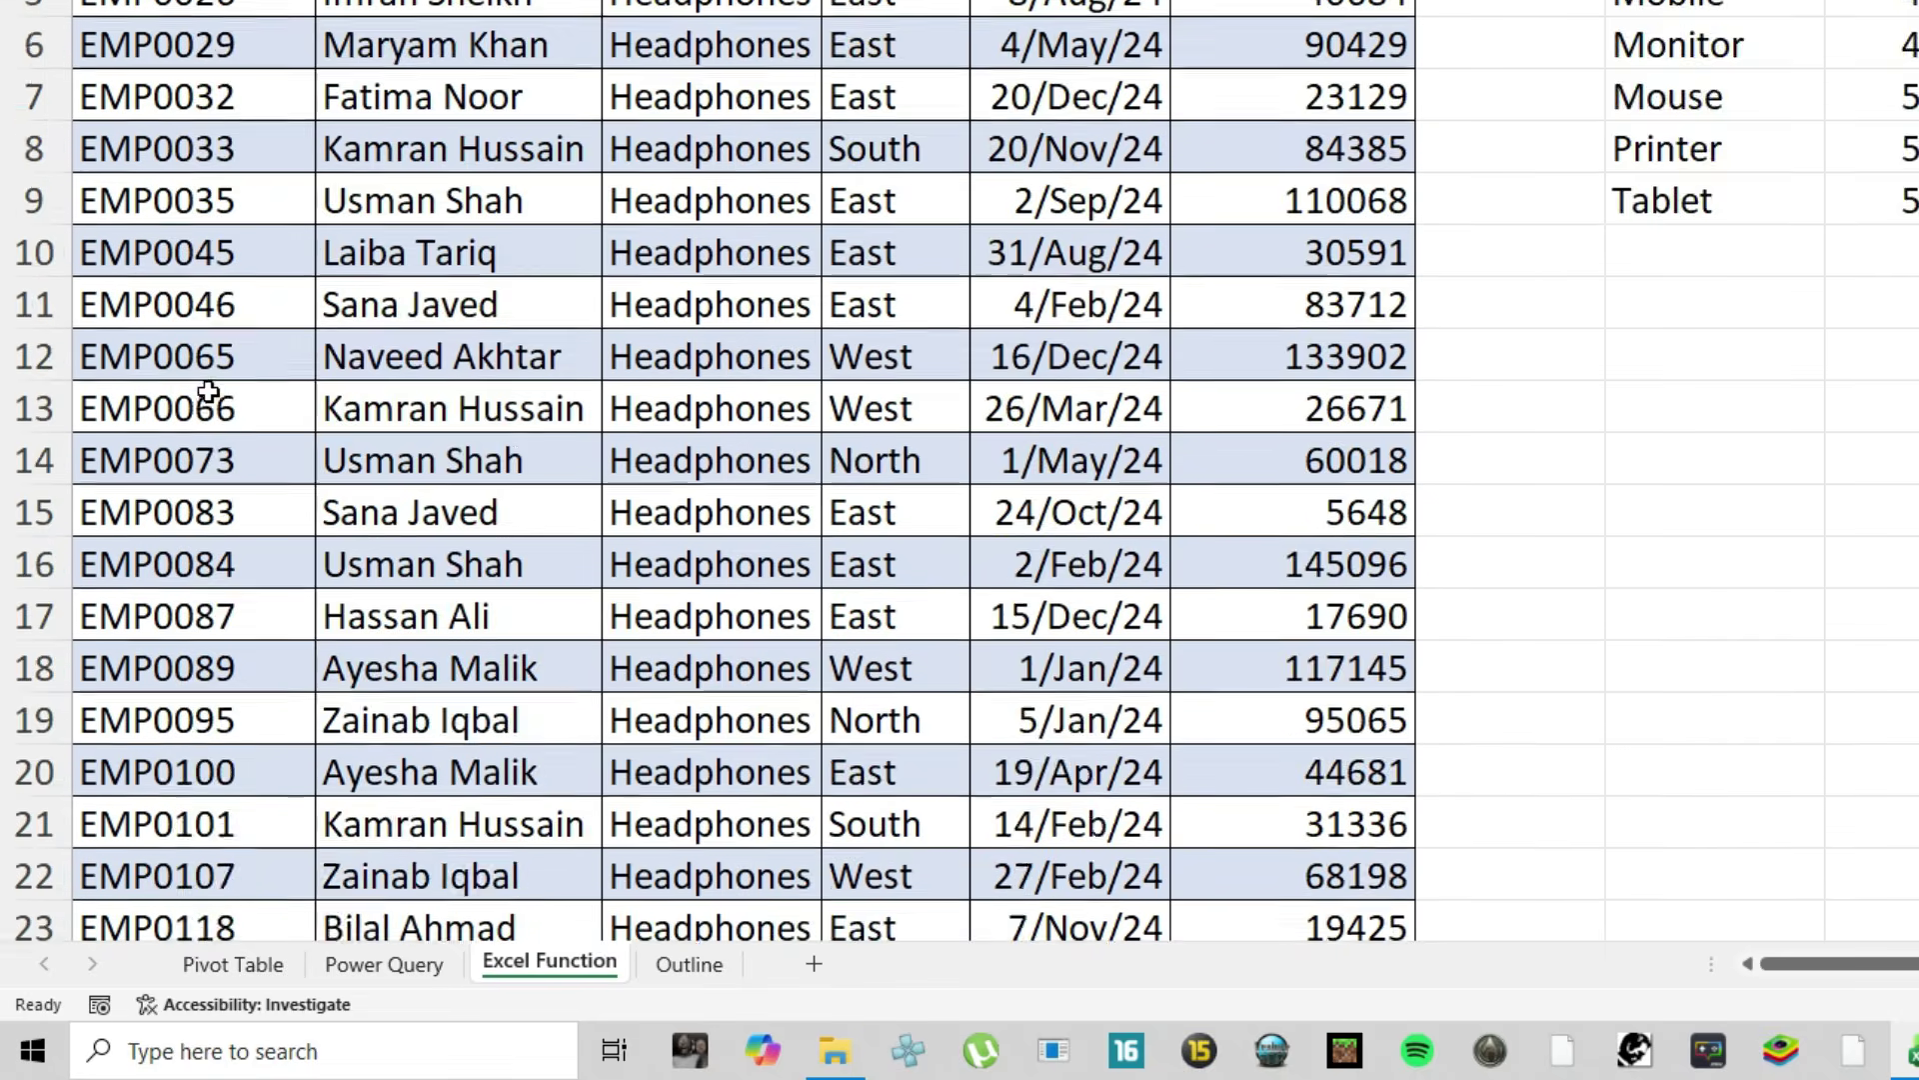
{"action": "key", "text": "ctrl+Down"}
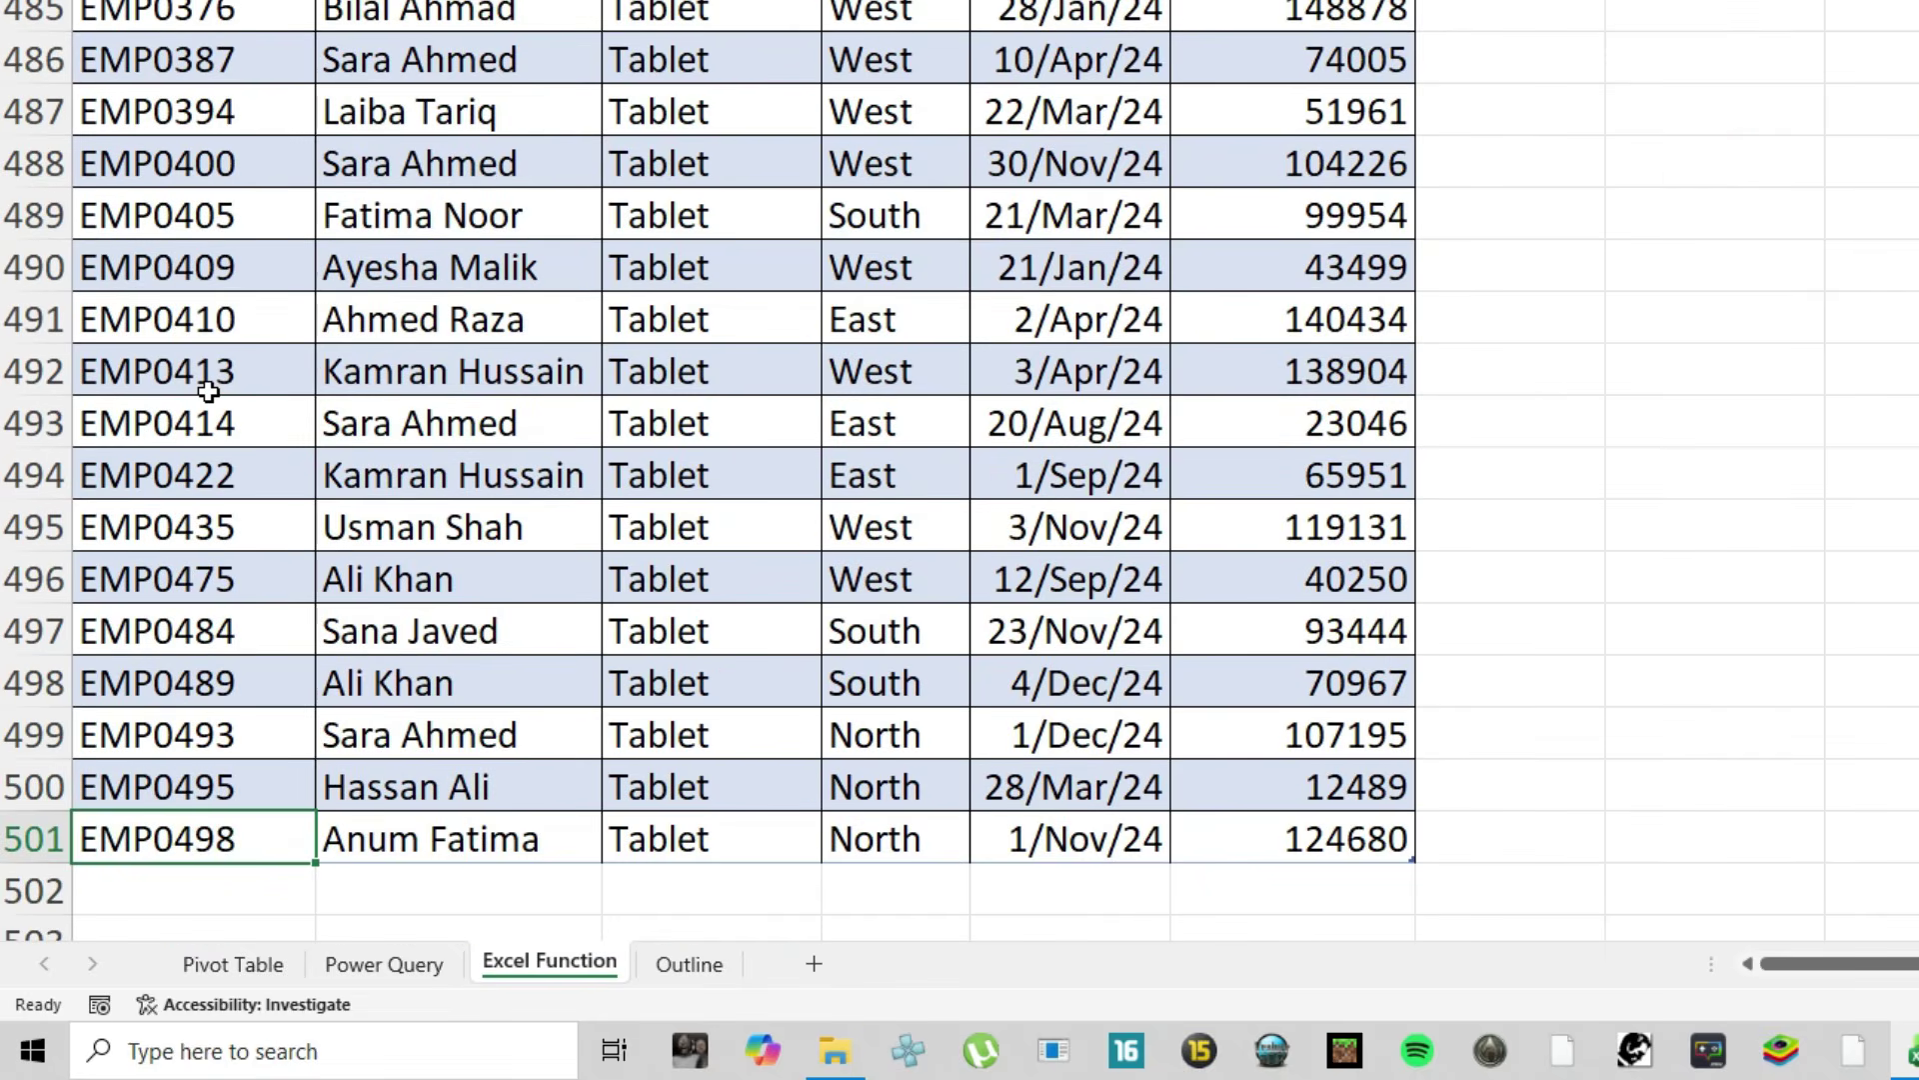
{"action": "key", "text": "Down"}
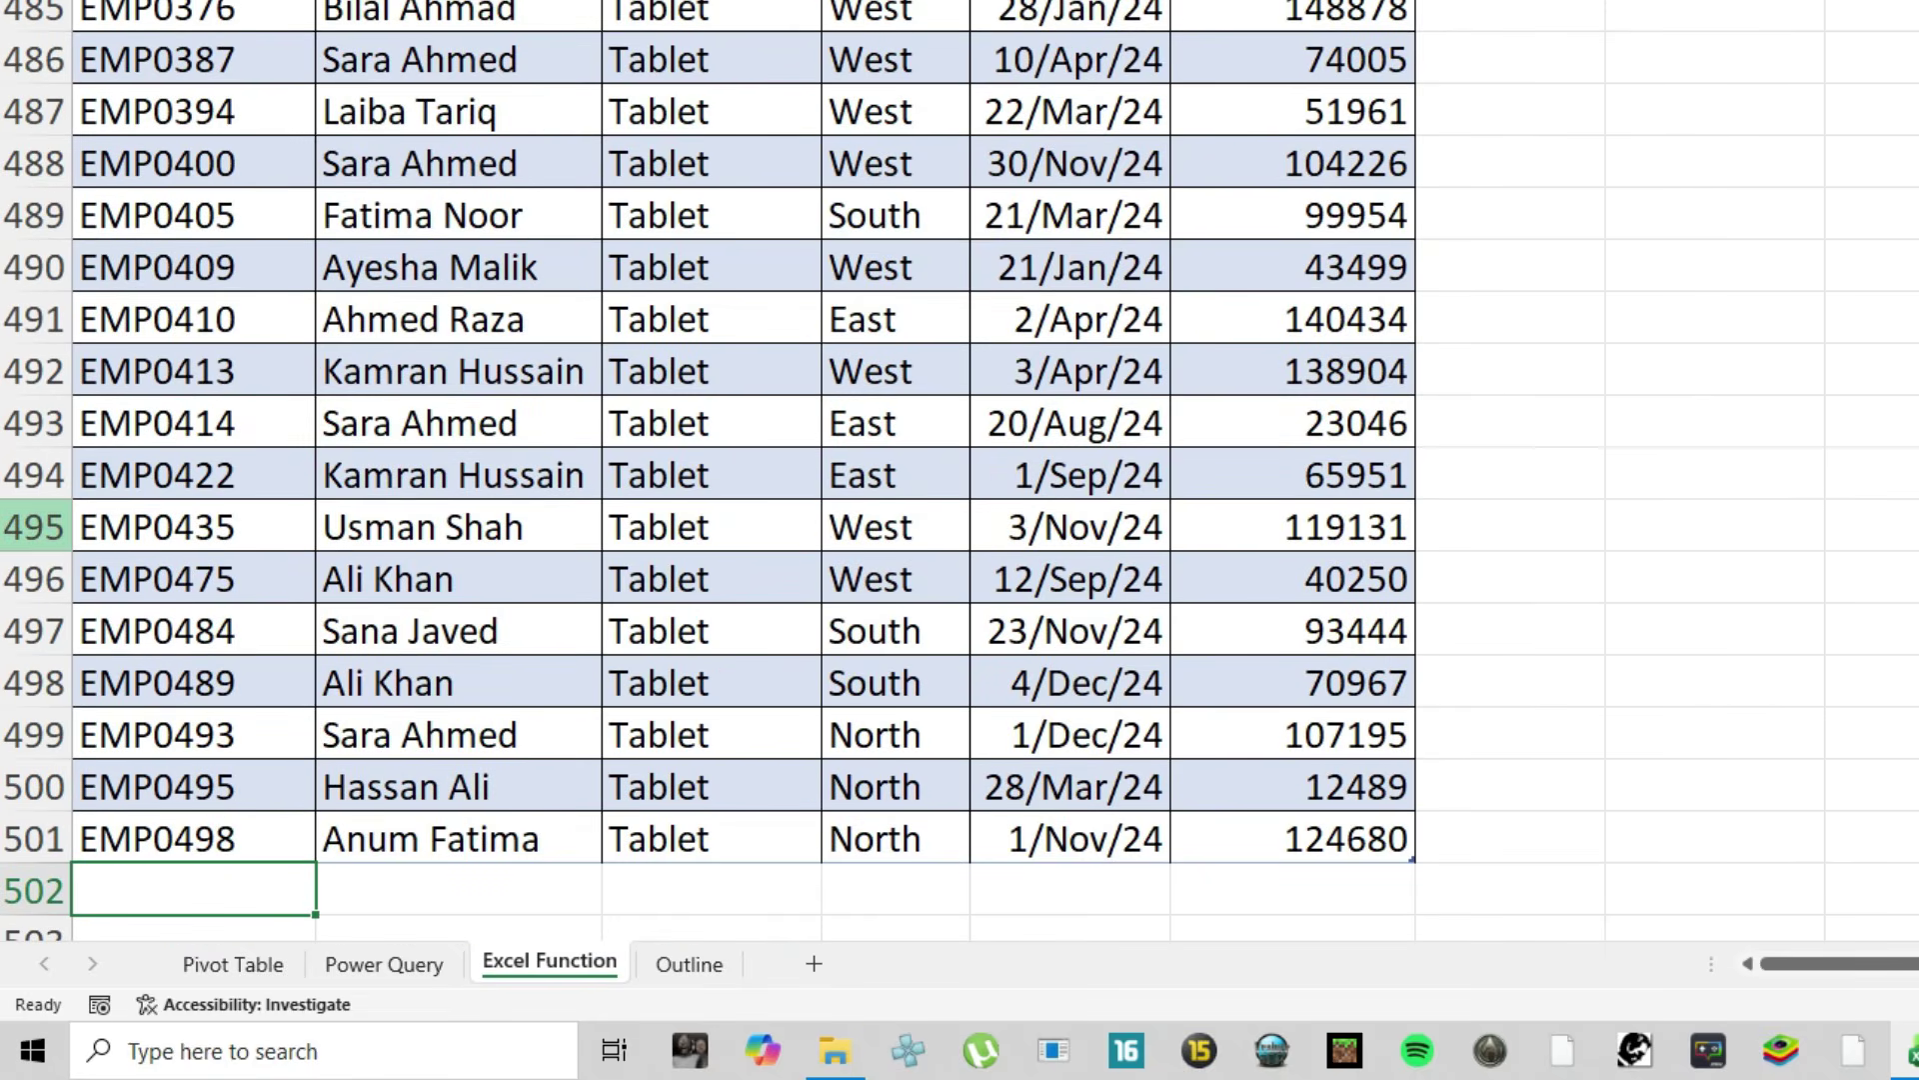
{"action": "left_click", "coordinate": [668, 898]}
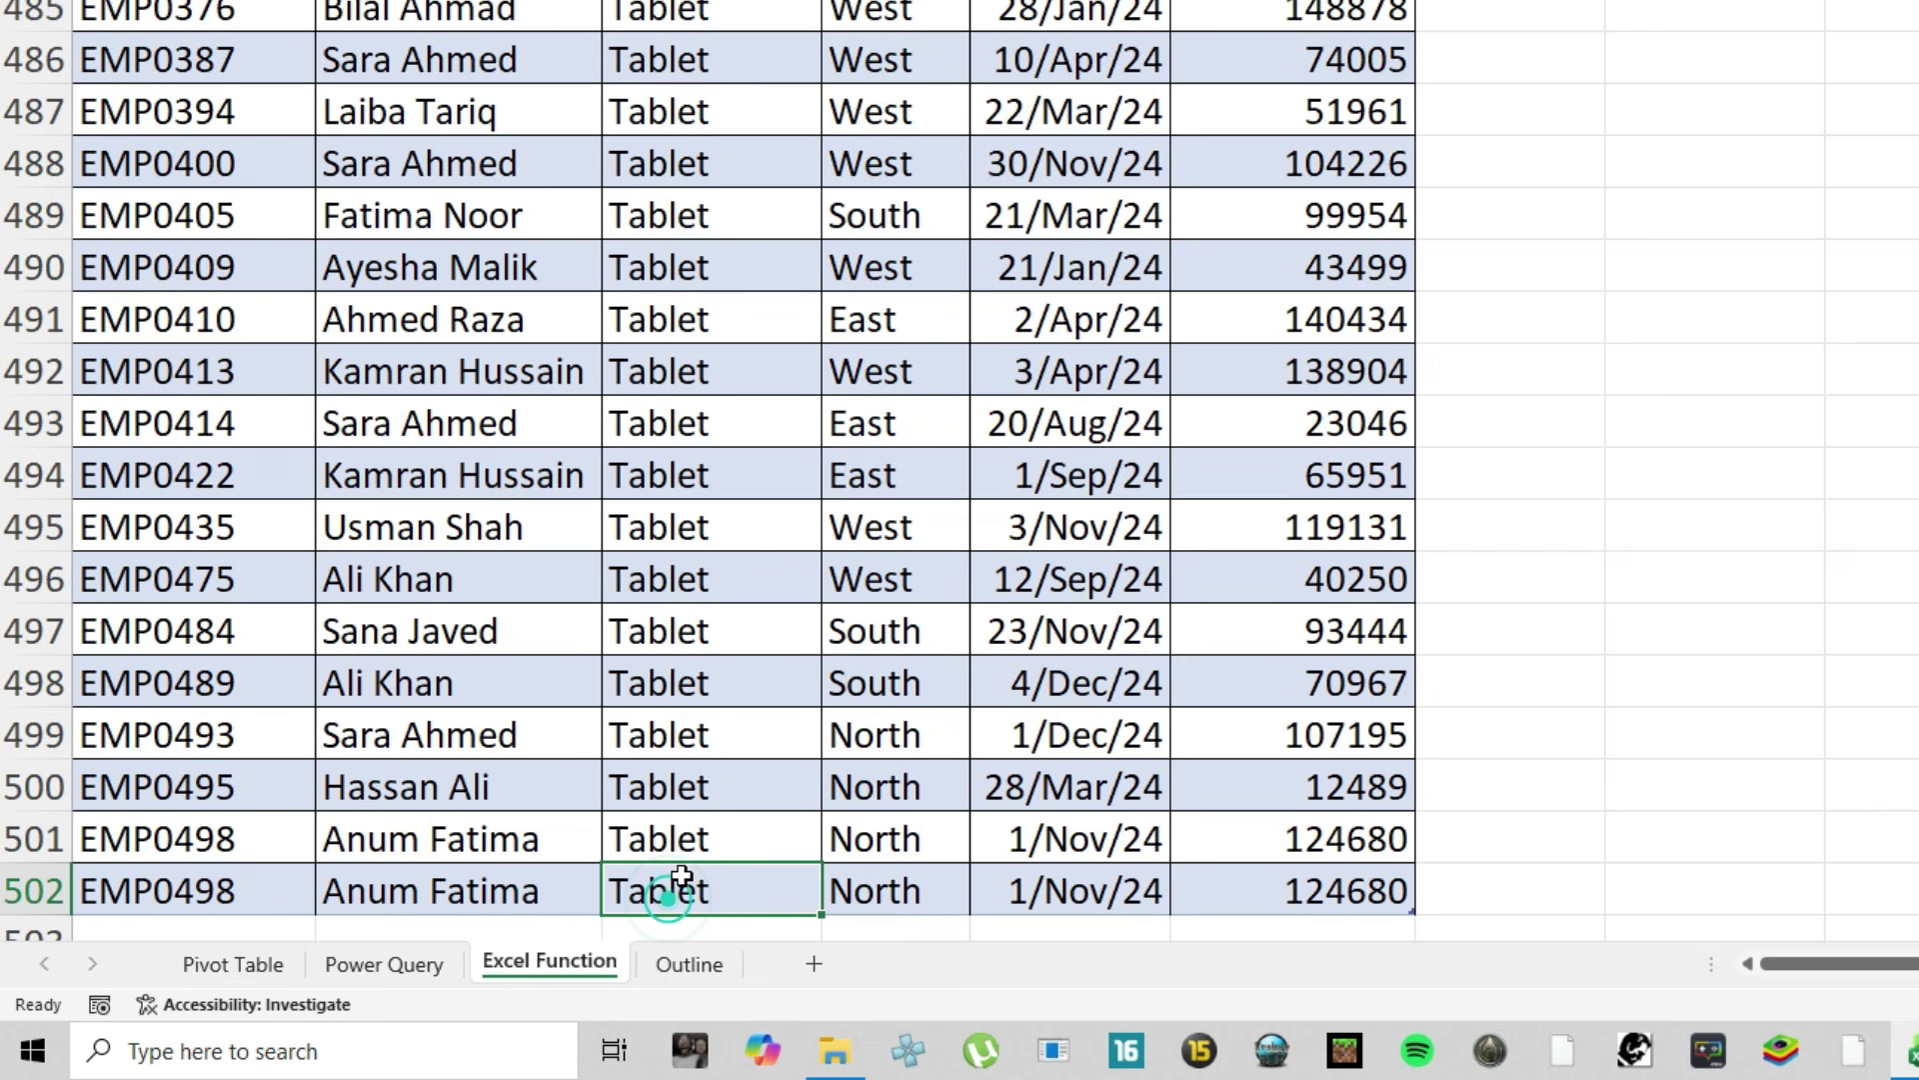
{"action": "type", "text": "Glass"}
{"action": "key", "text": "Return"}
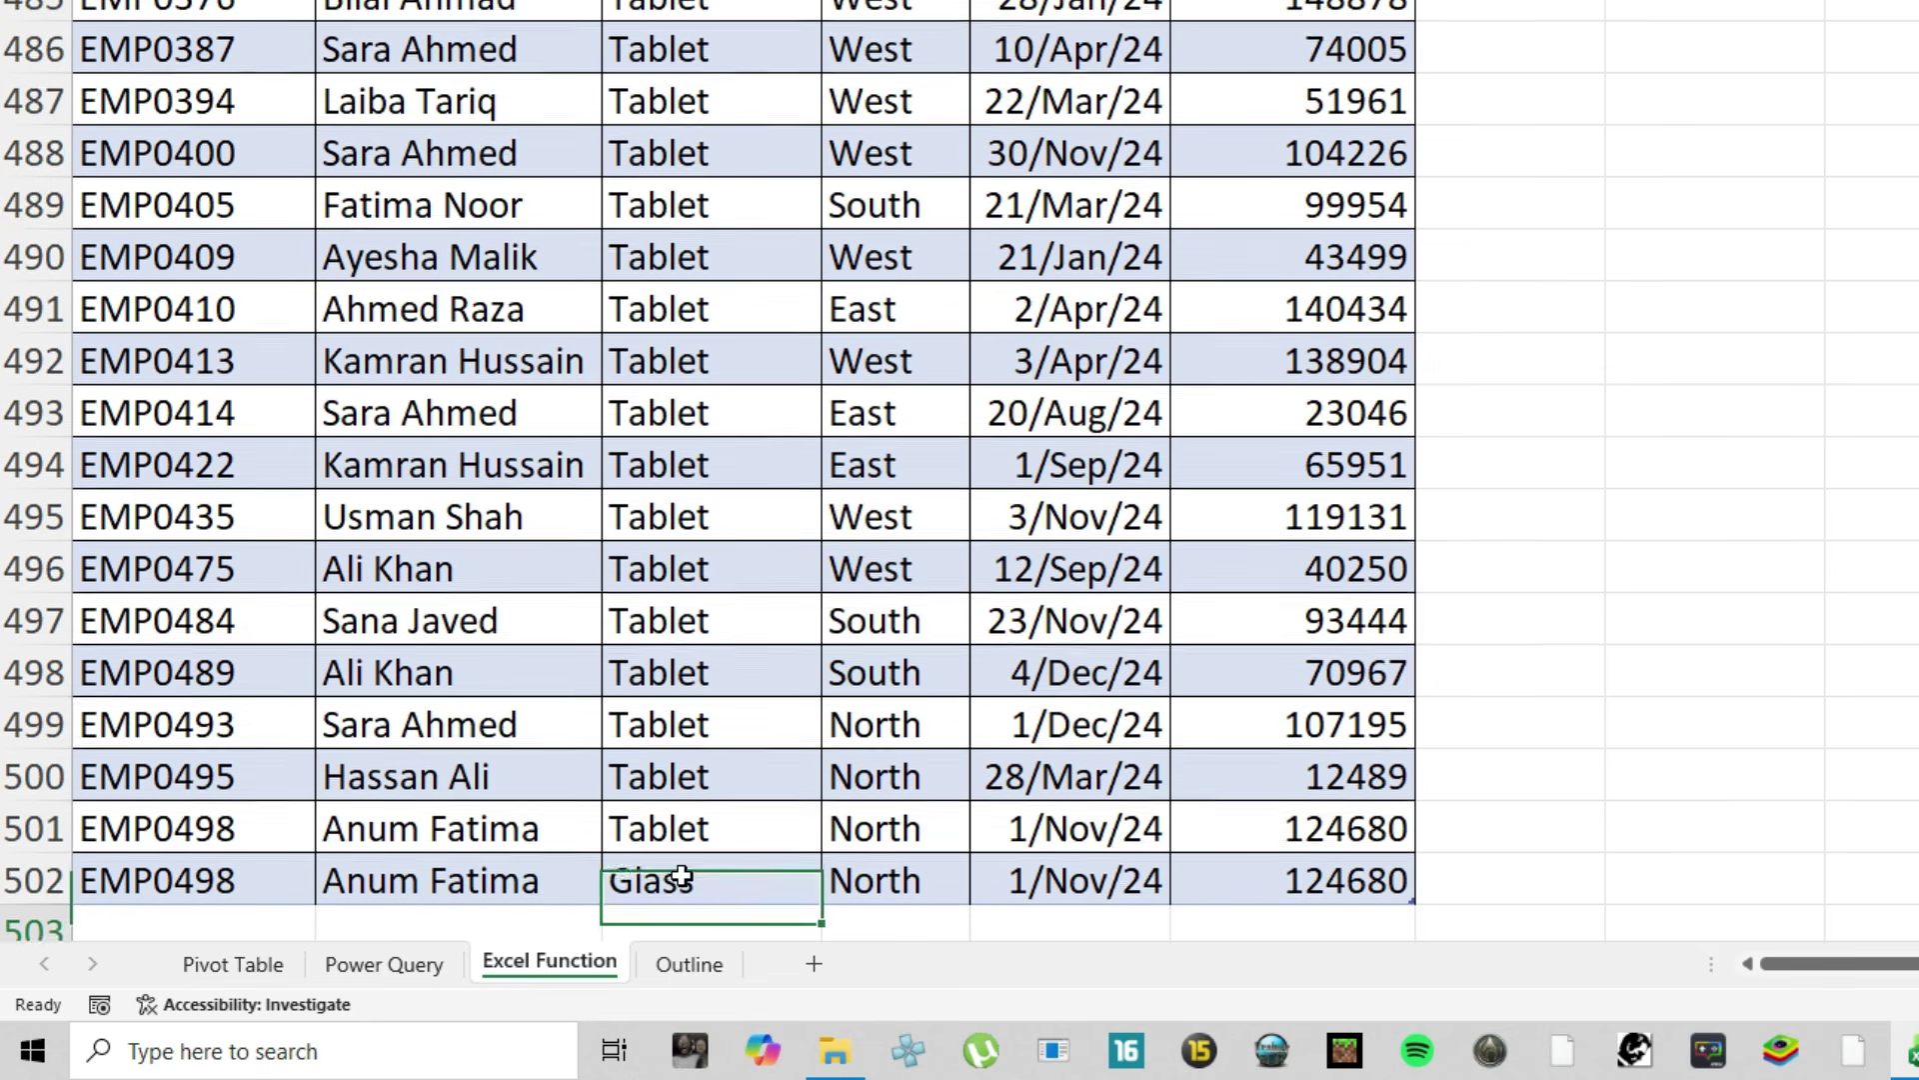
{"action": "scroll", "coordinate": [682, 876], "scroll_direction": "up", "scroll_amount": 2}
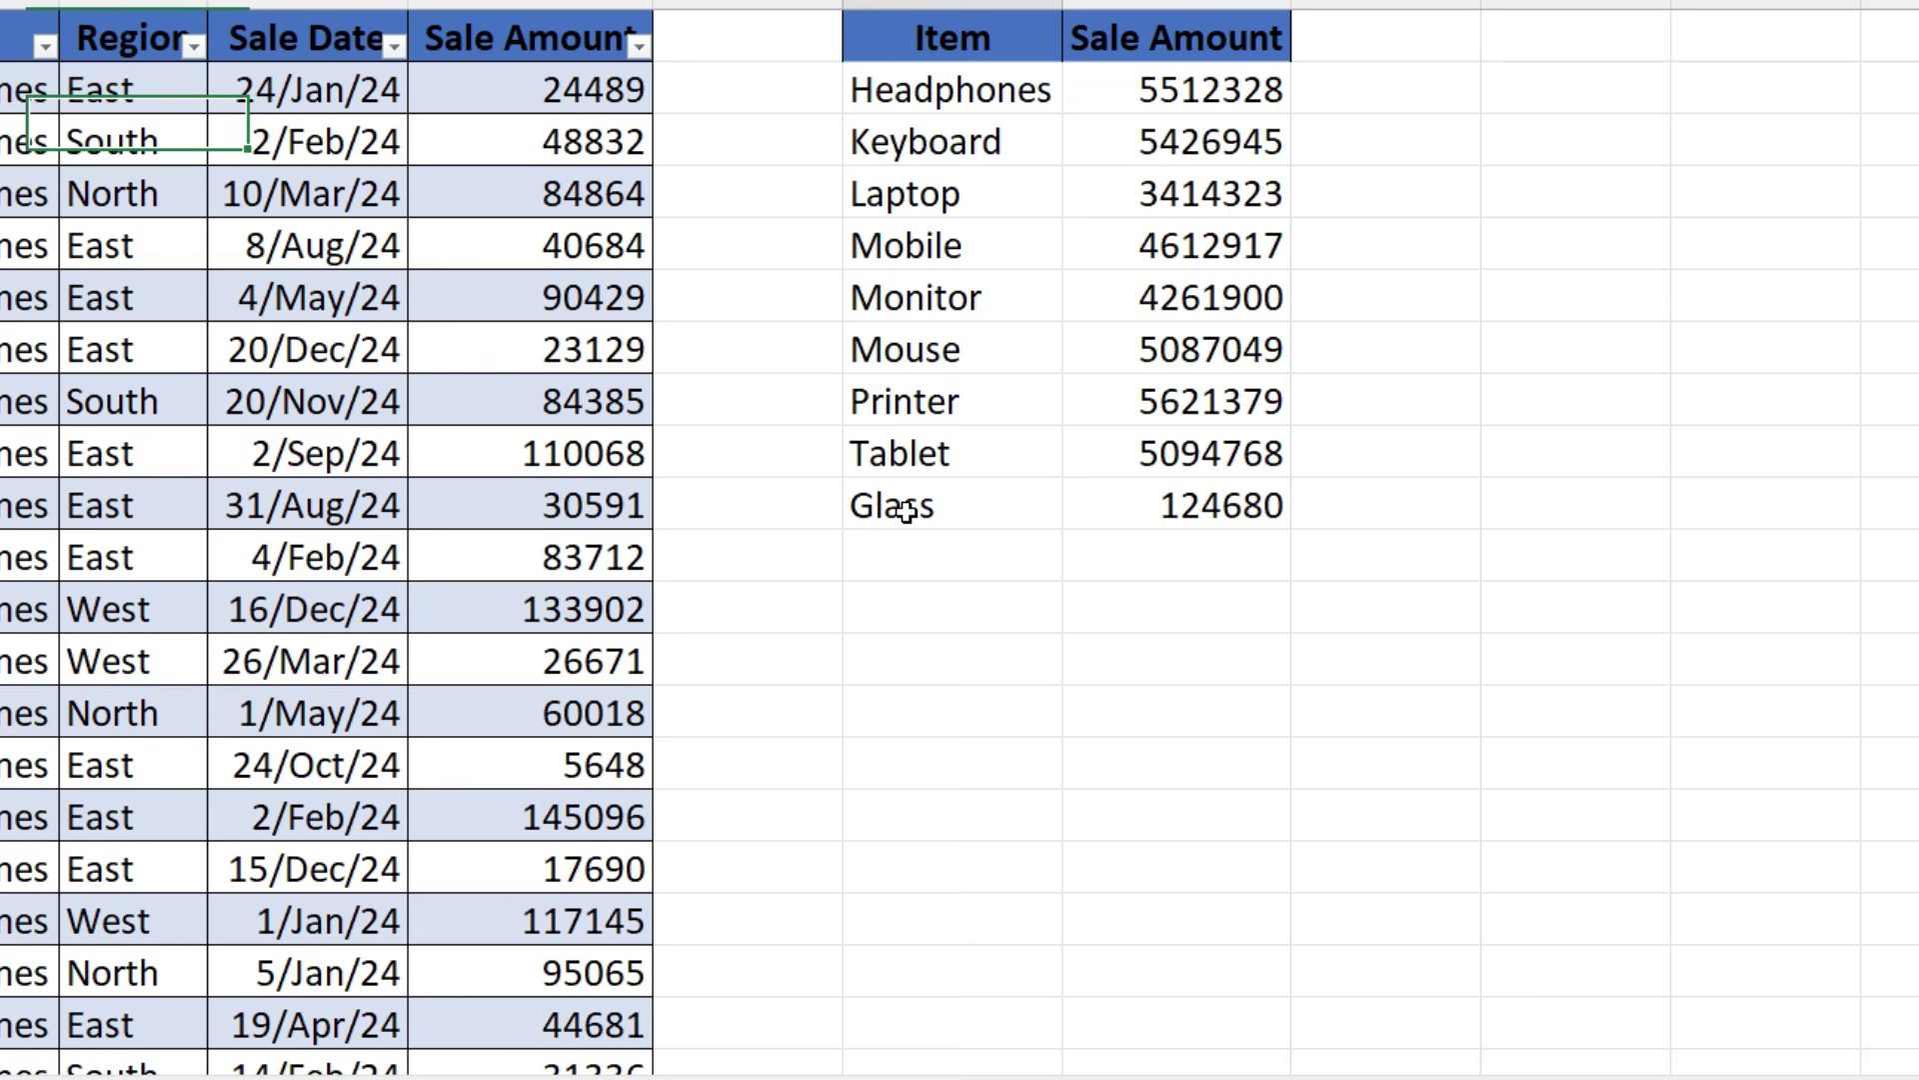
{"action": "left_click", "coordinate": [905, 510]}
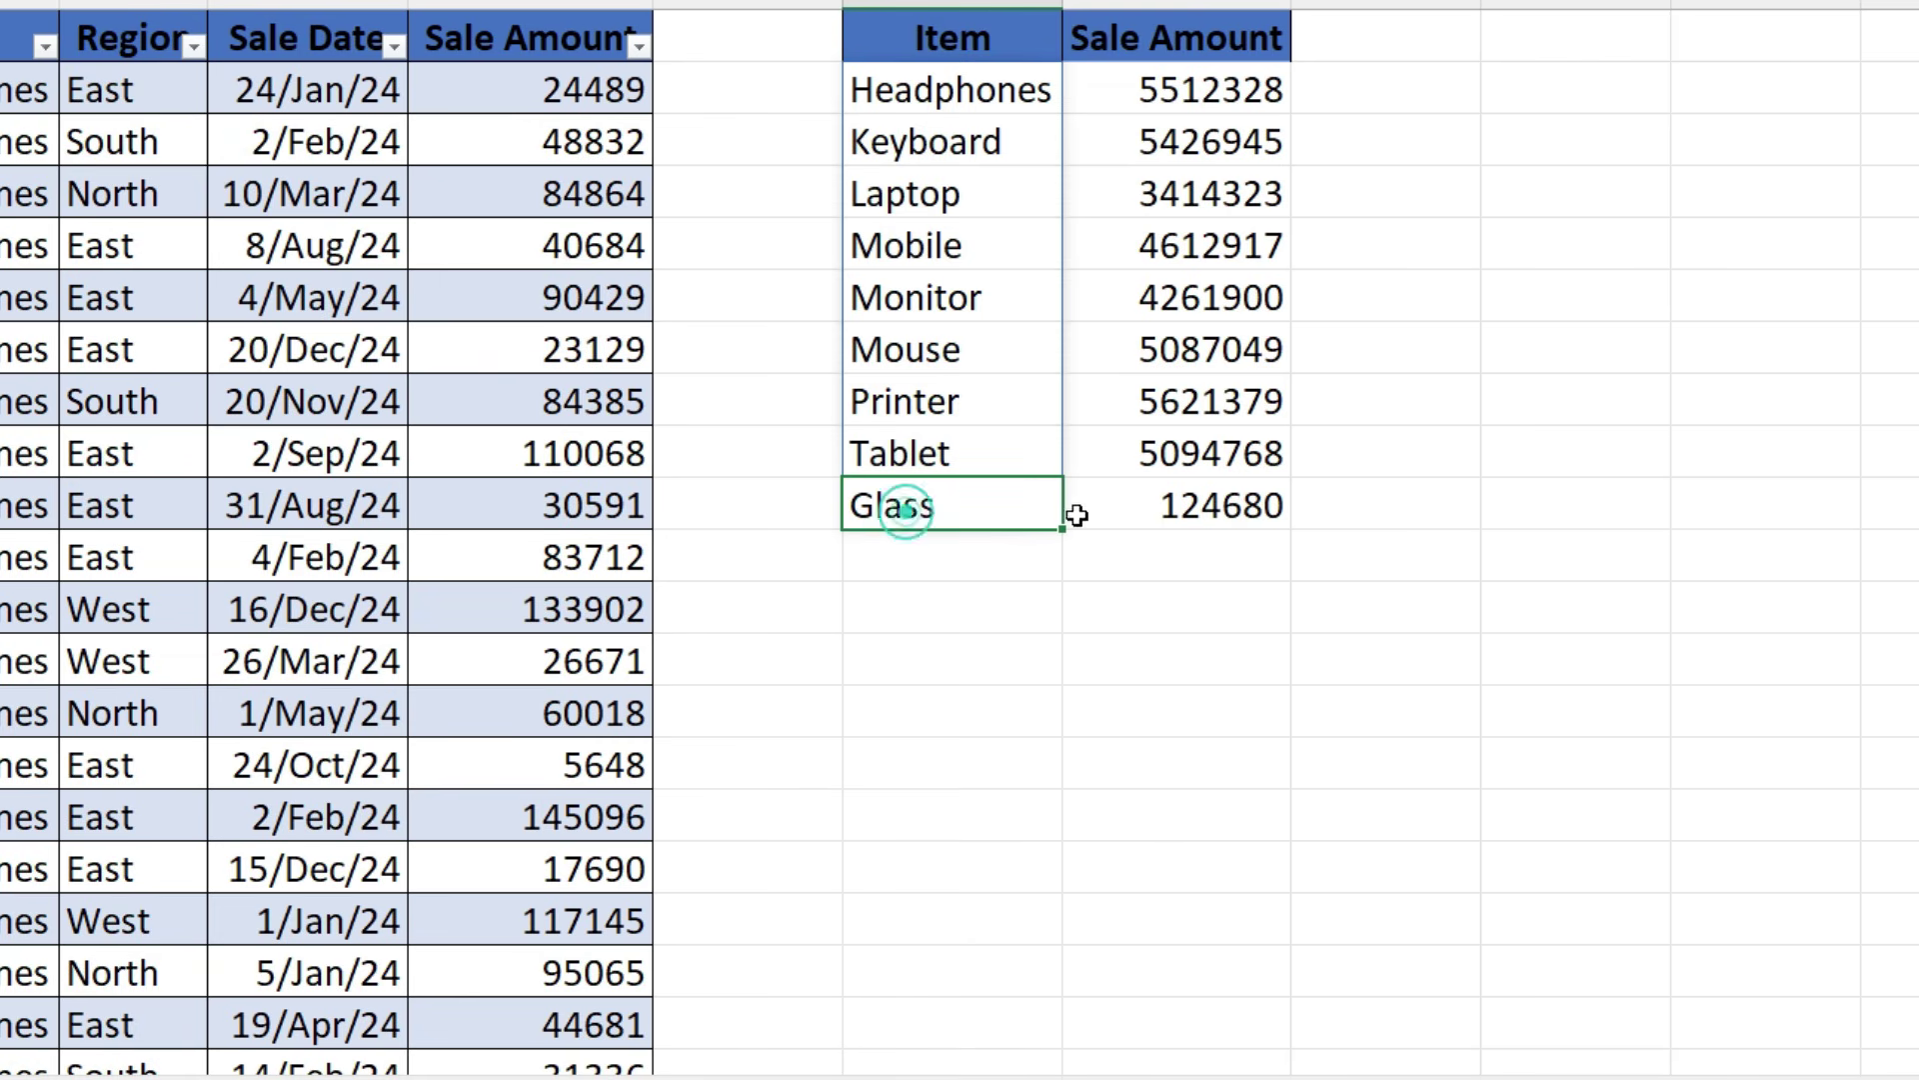
{"action": "left_click", "coordinate": [1230, 510]}
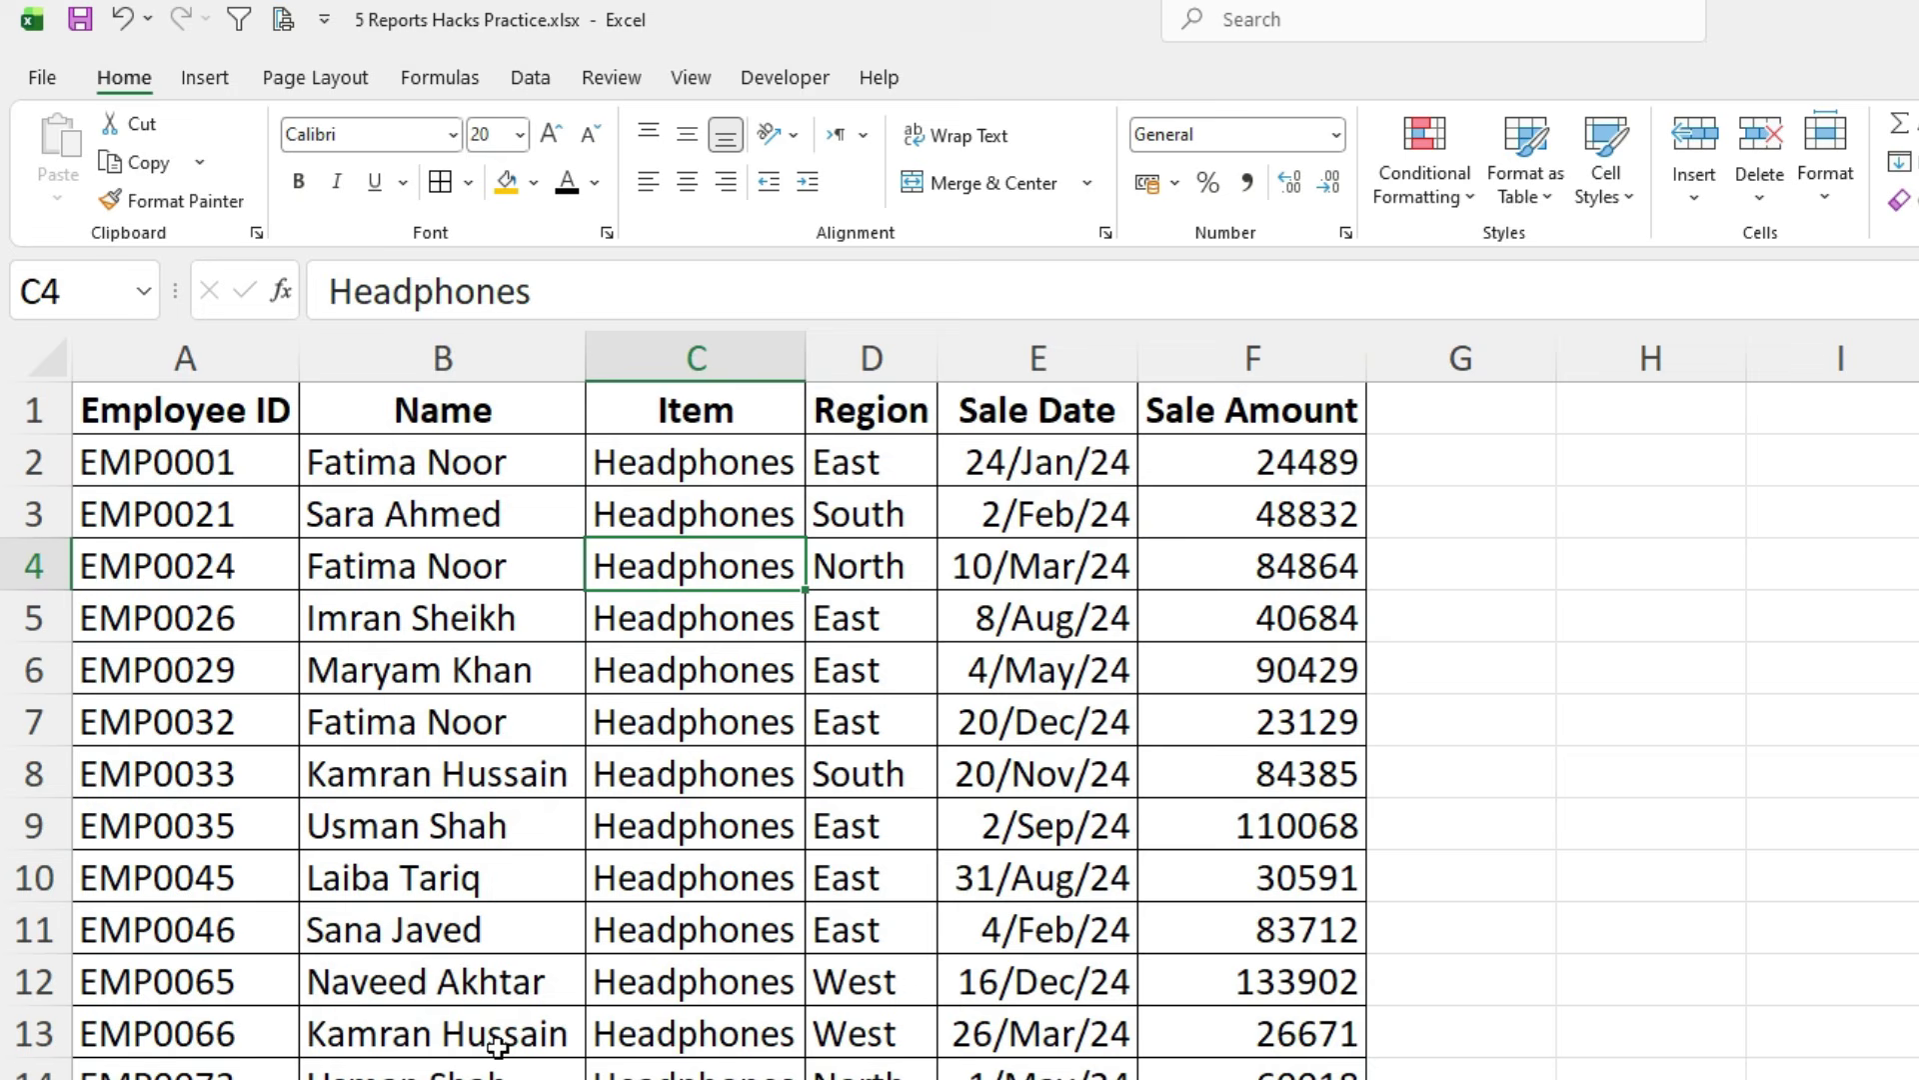
{"action": "left_click", "coordinate": [431, 564]}
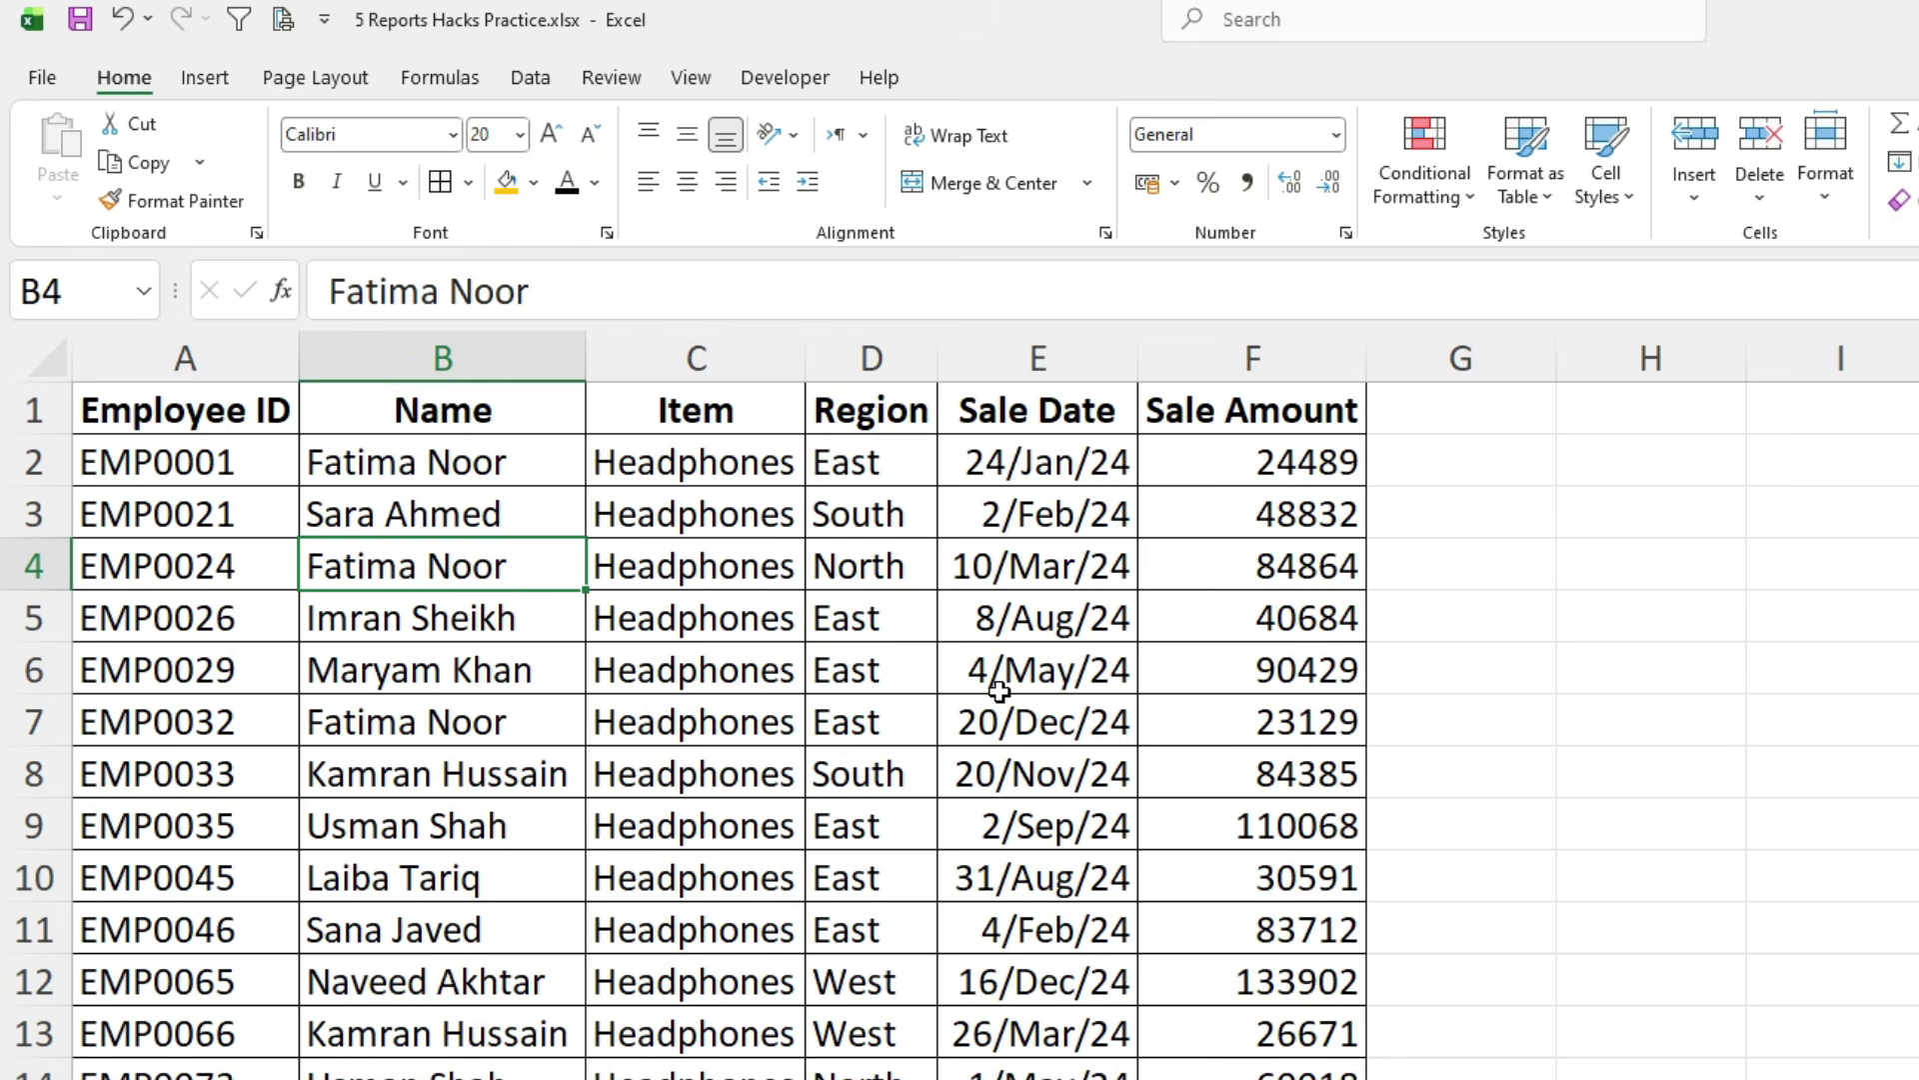
{"action": "left_click_drag", "start_coordinate": [719, 472], "coordinate": [752, 849]}
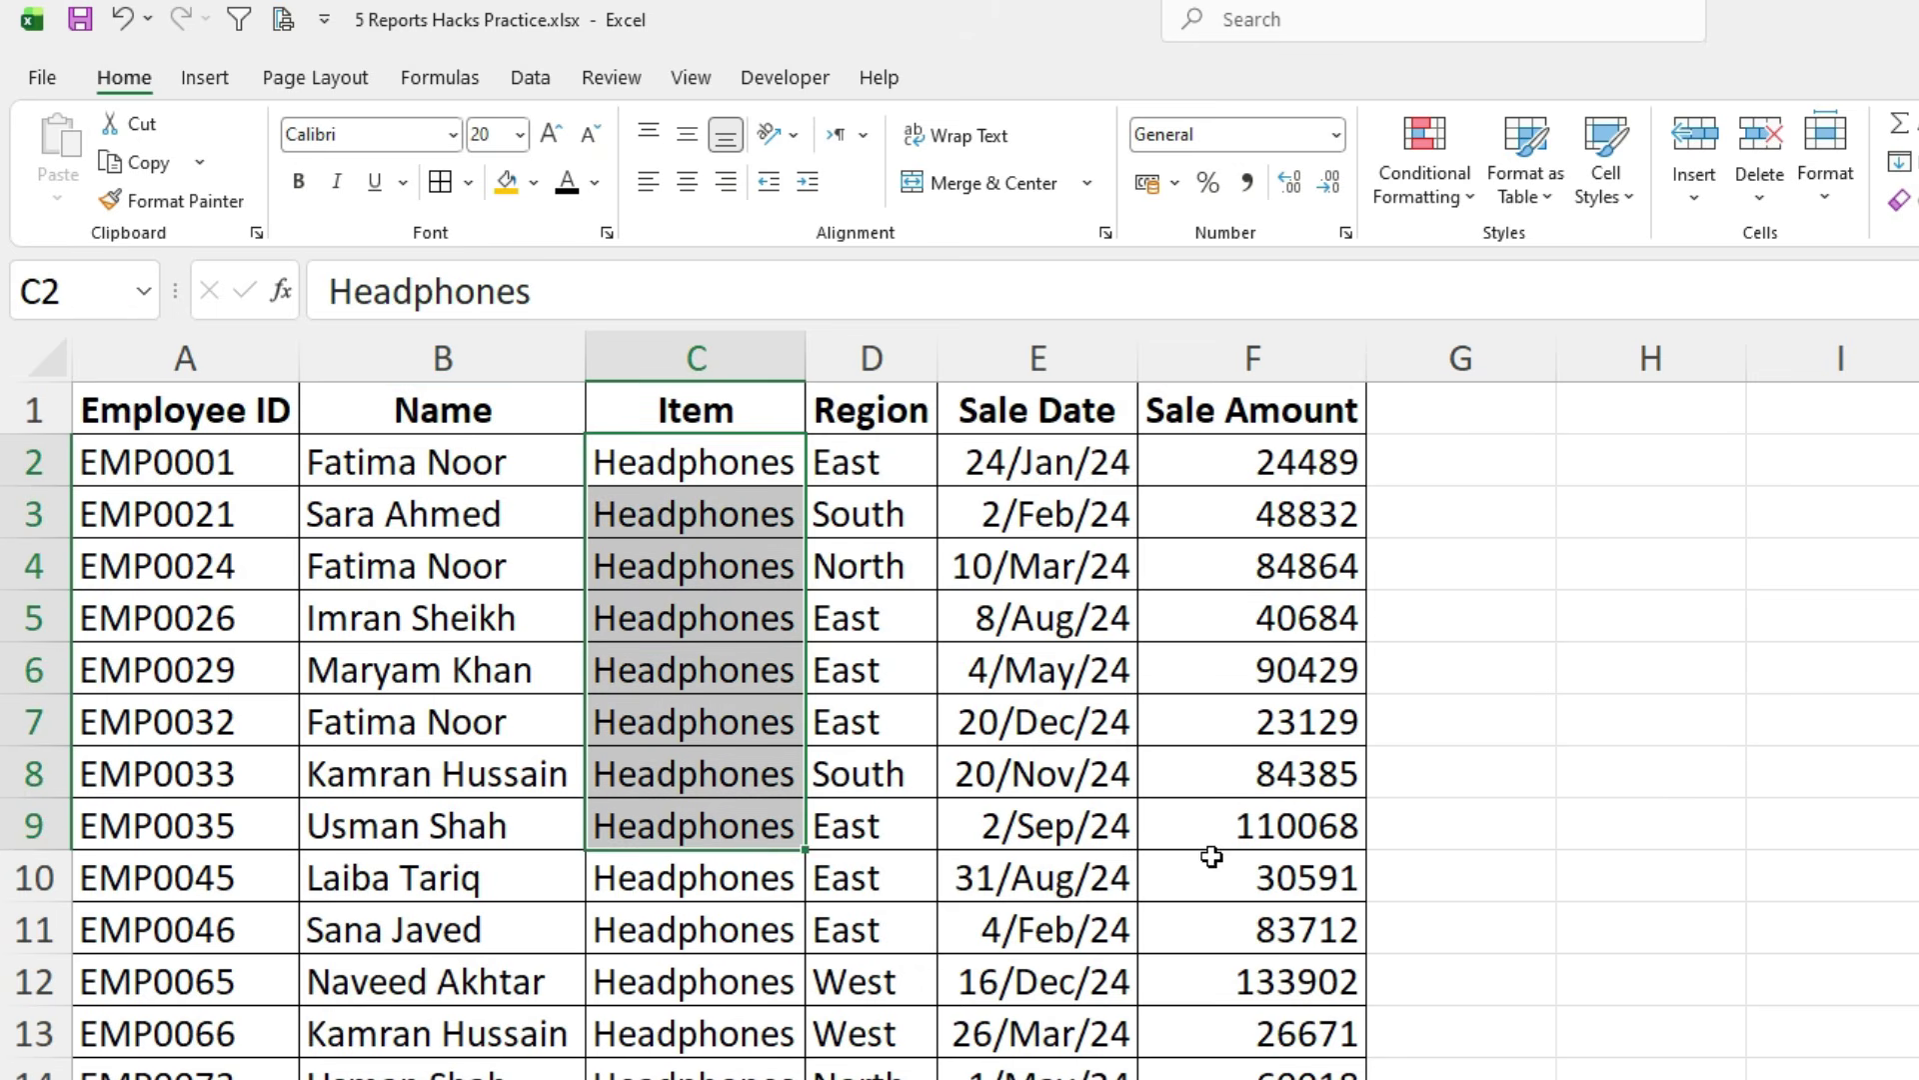
{"action": "left_click", "coordinate": [772, 570]}
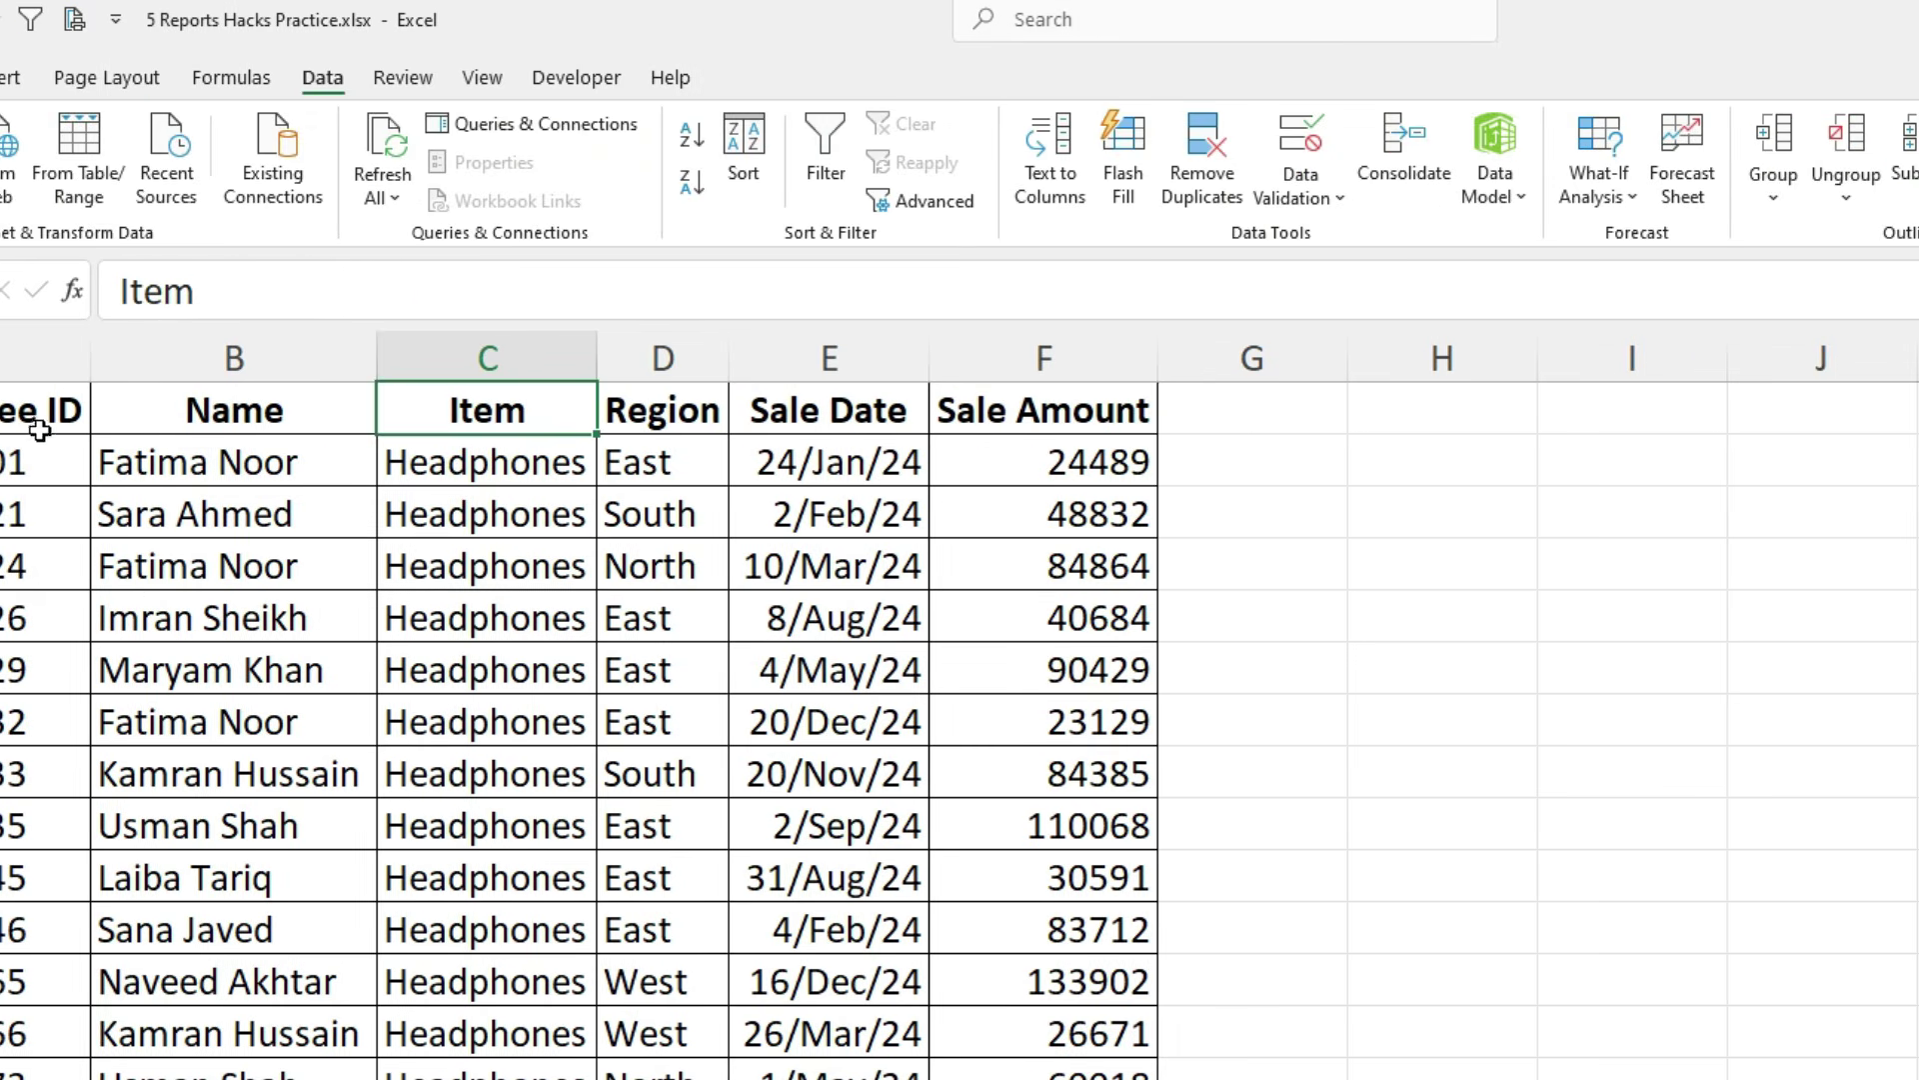
Sort the full data range on the Outline sheet by Item on cell values, A to Z.
{"action": "left_click", "coordinate": [185, 410]}
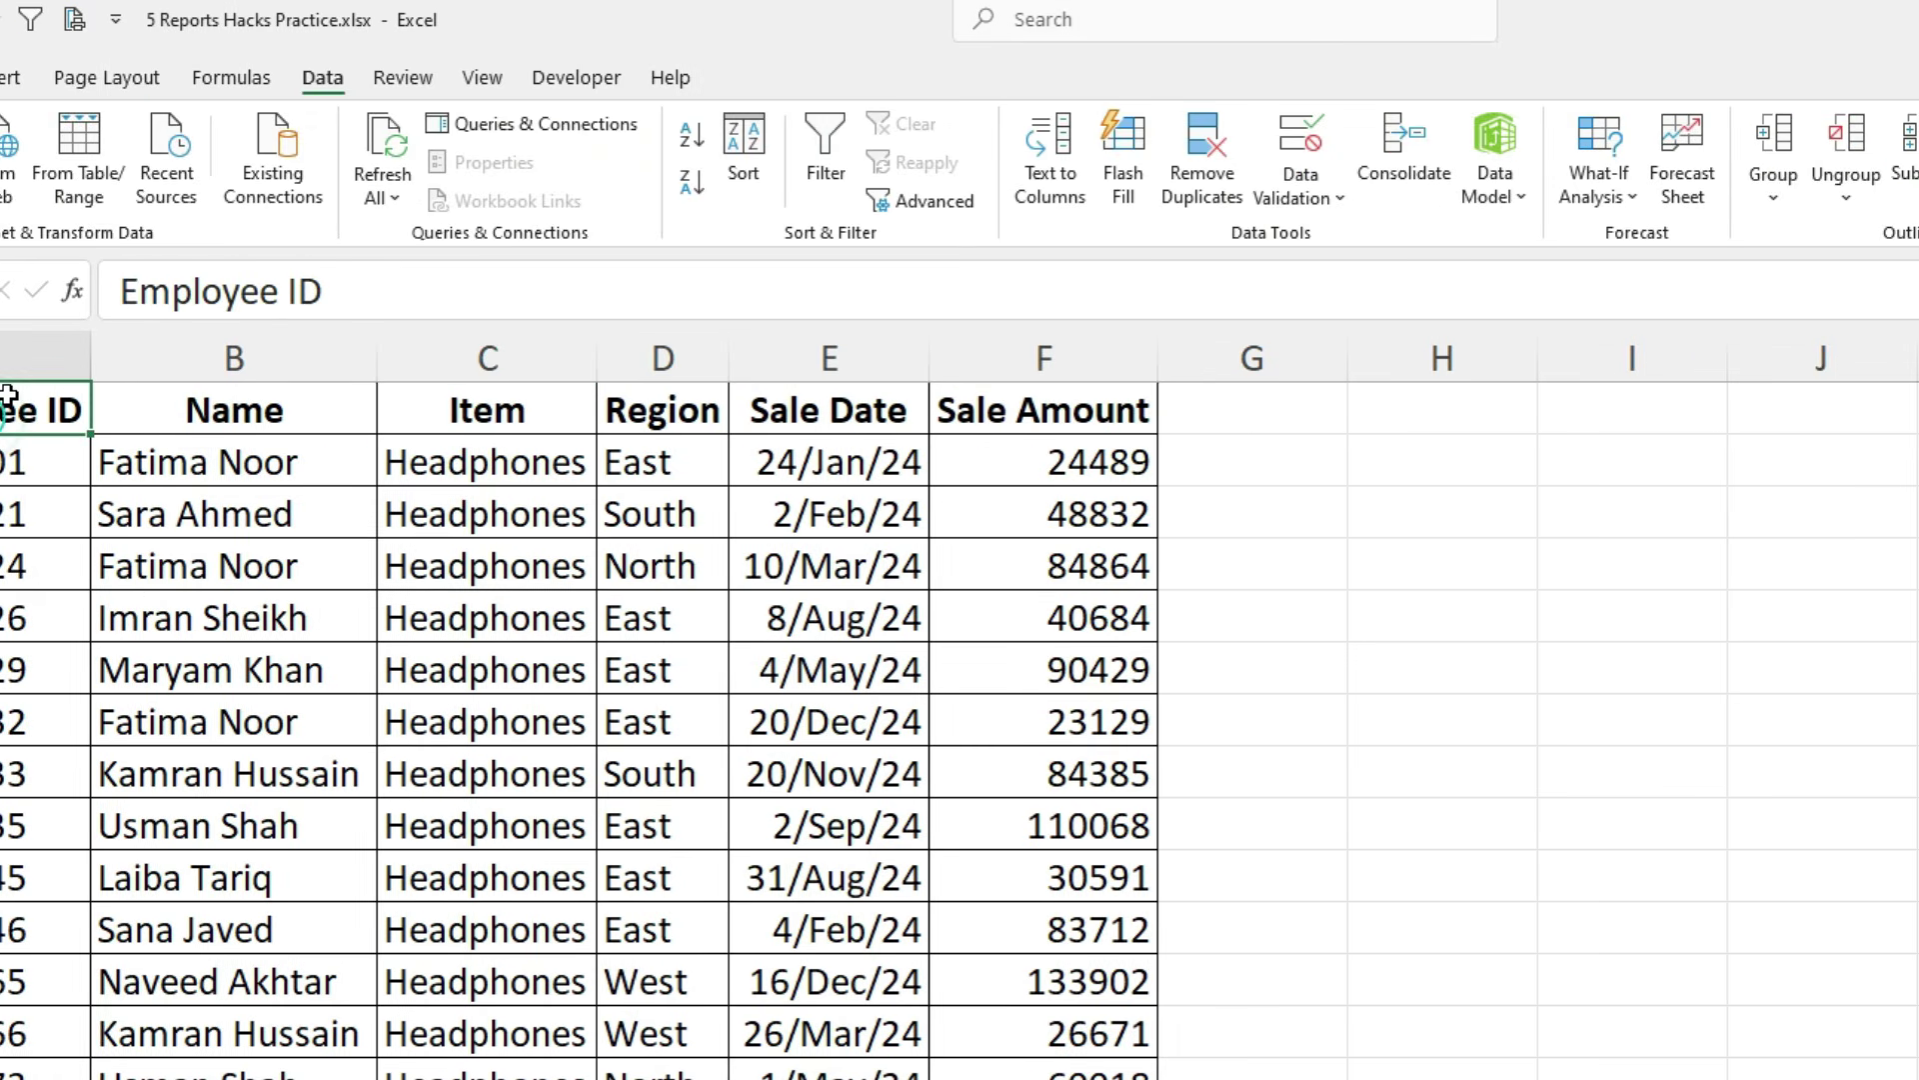
{"action": "key", "text": "ctrl+shift+Right"}
{"action": "key", "text": "ctrl+shift+Down"}
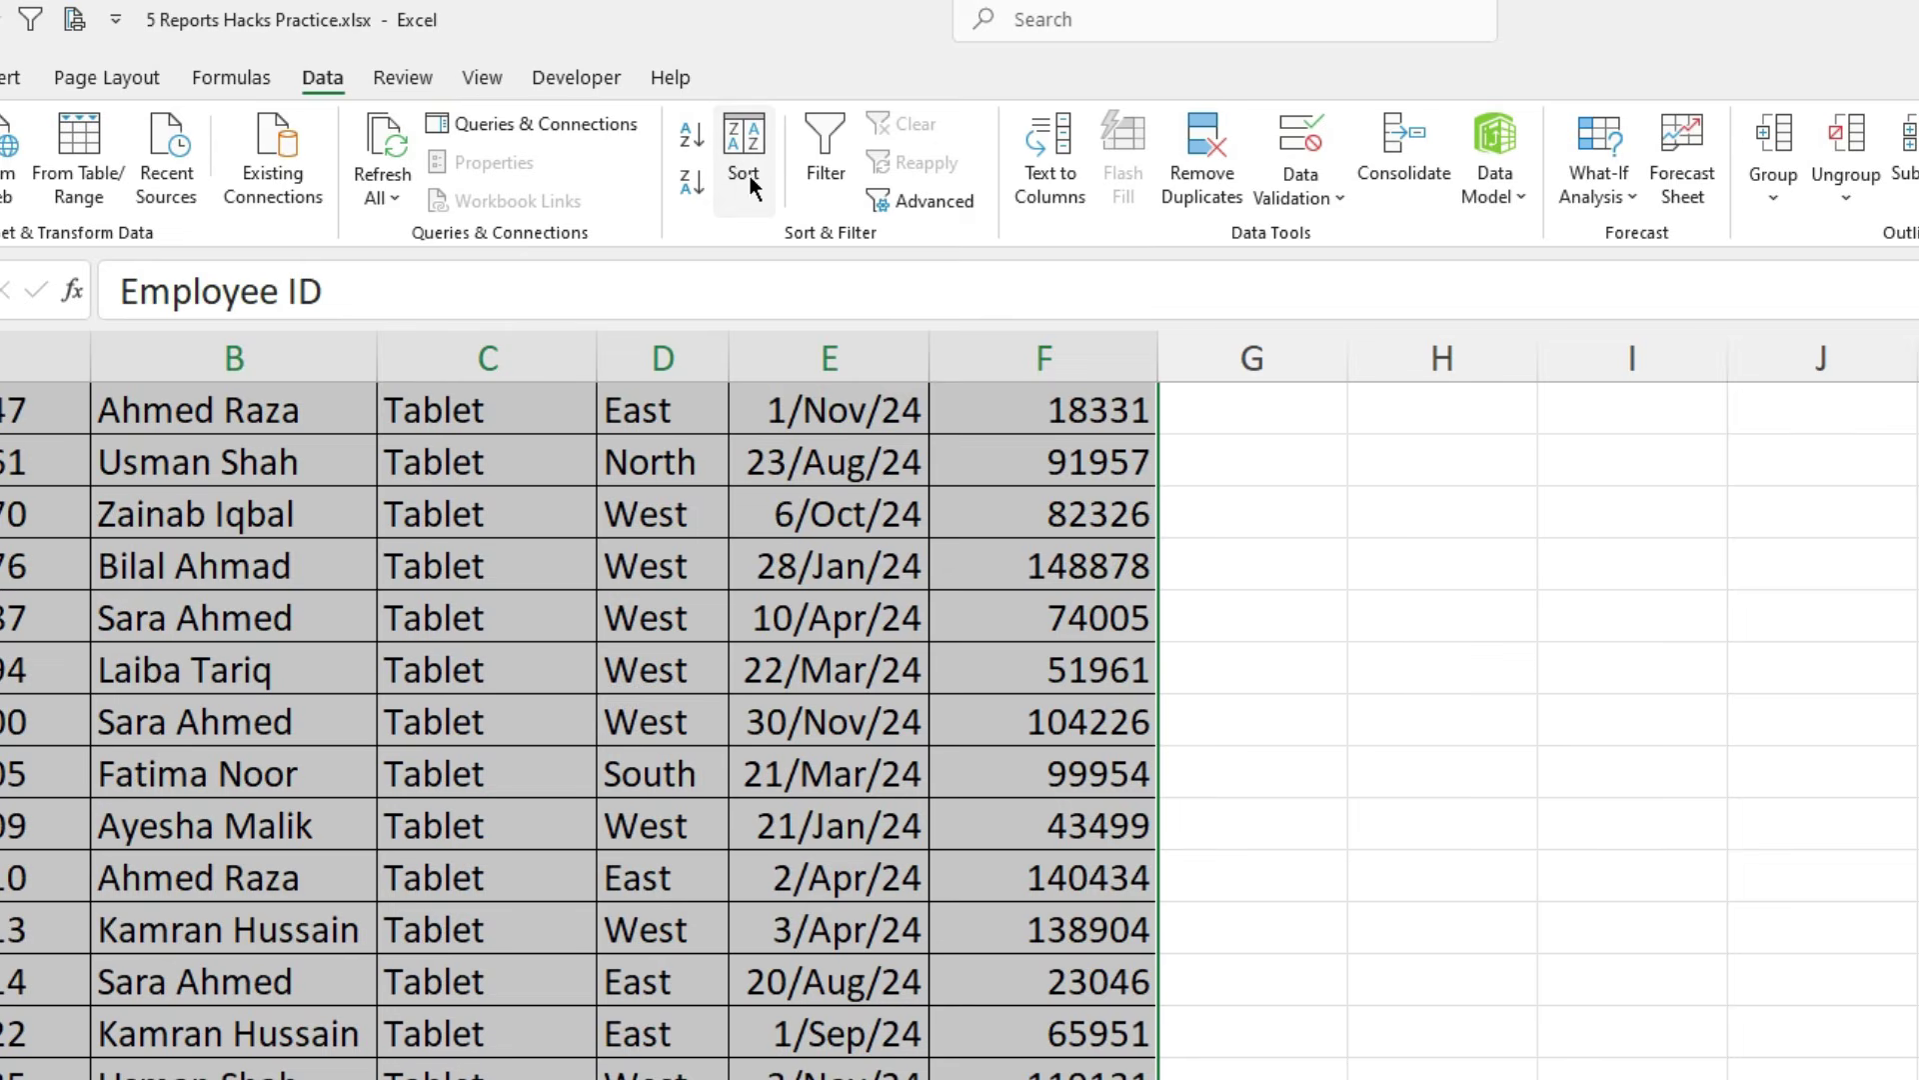
{"action": "left_click", "coordinate": [744, 140]}
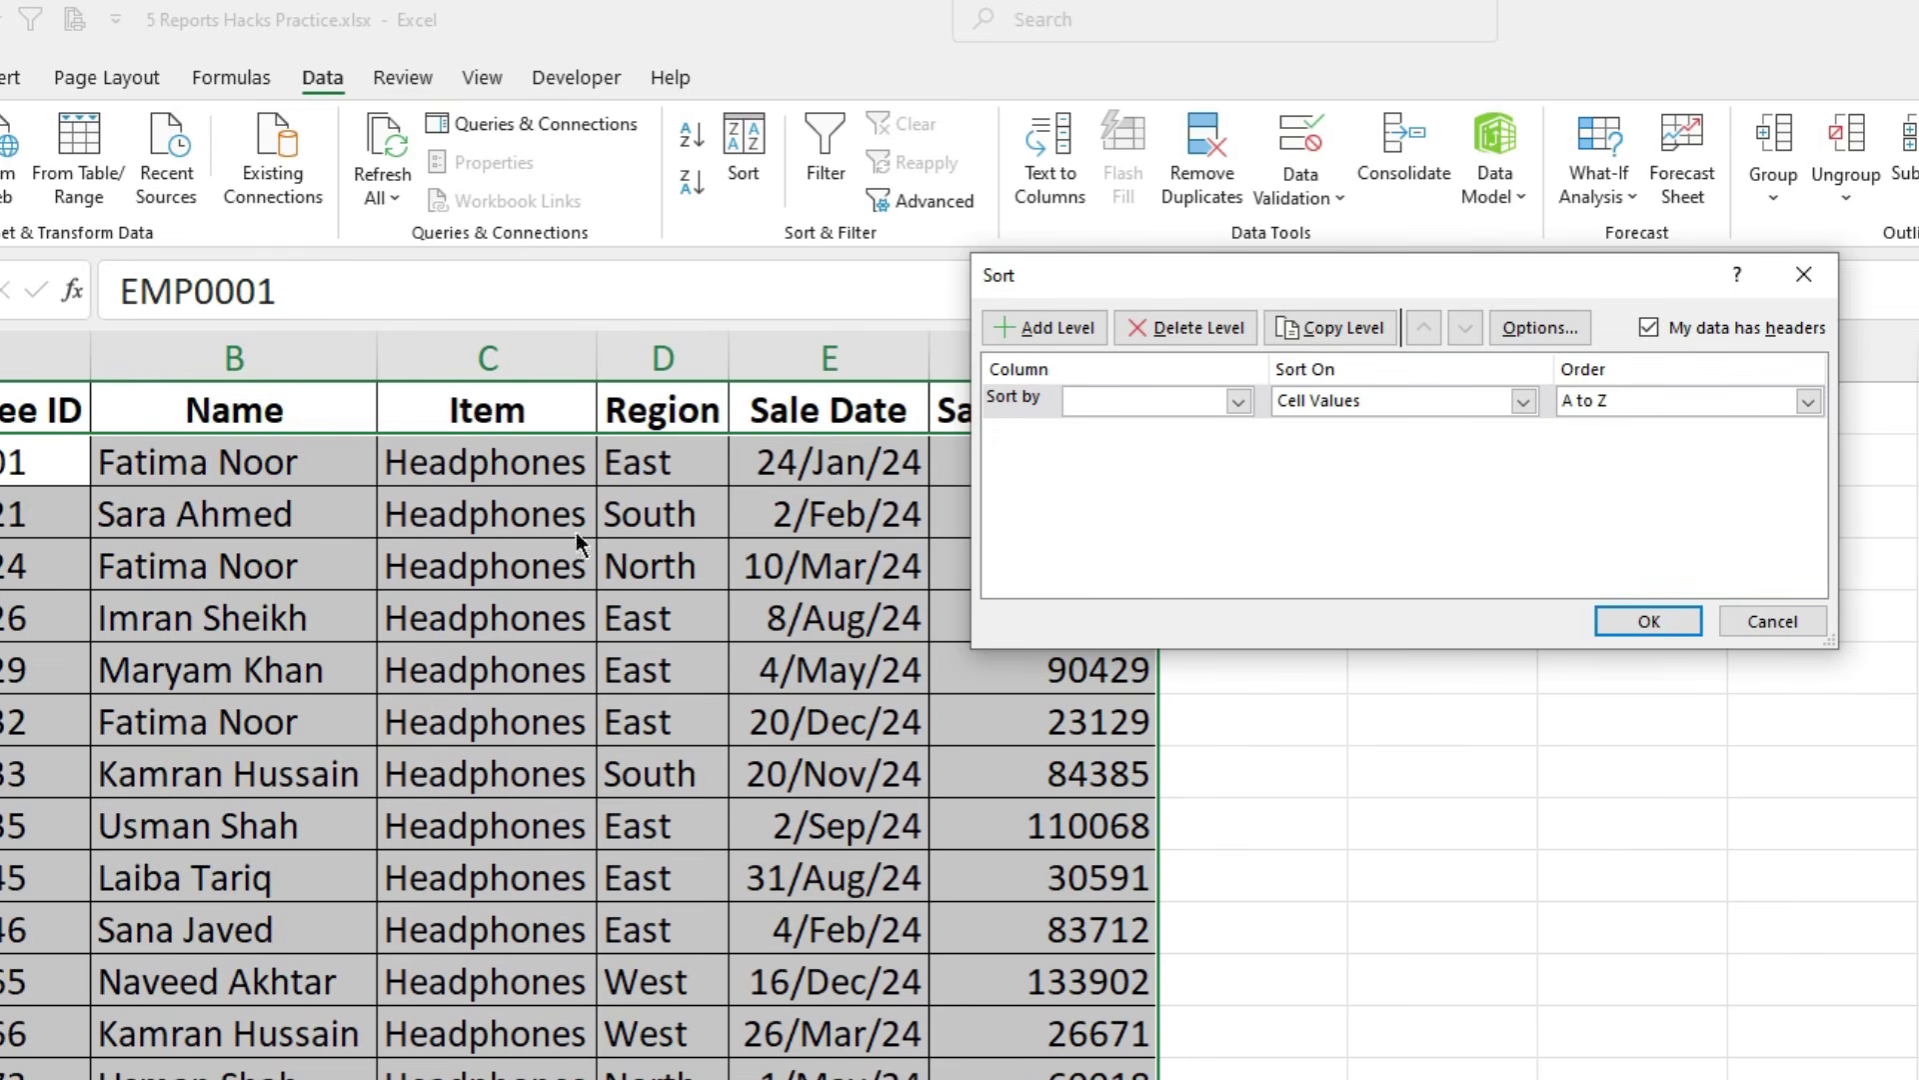
{"action": "left_click", "coordinate": [1238, 401]}
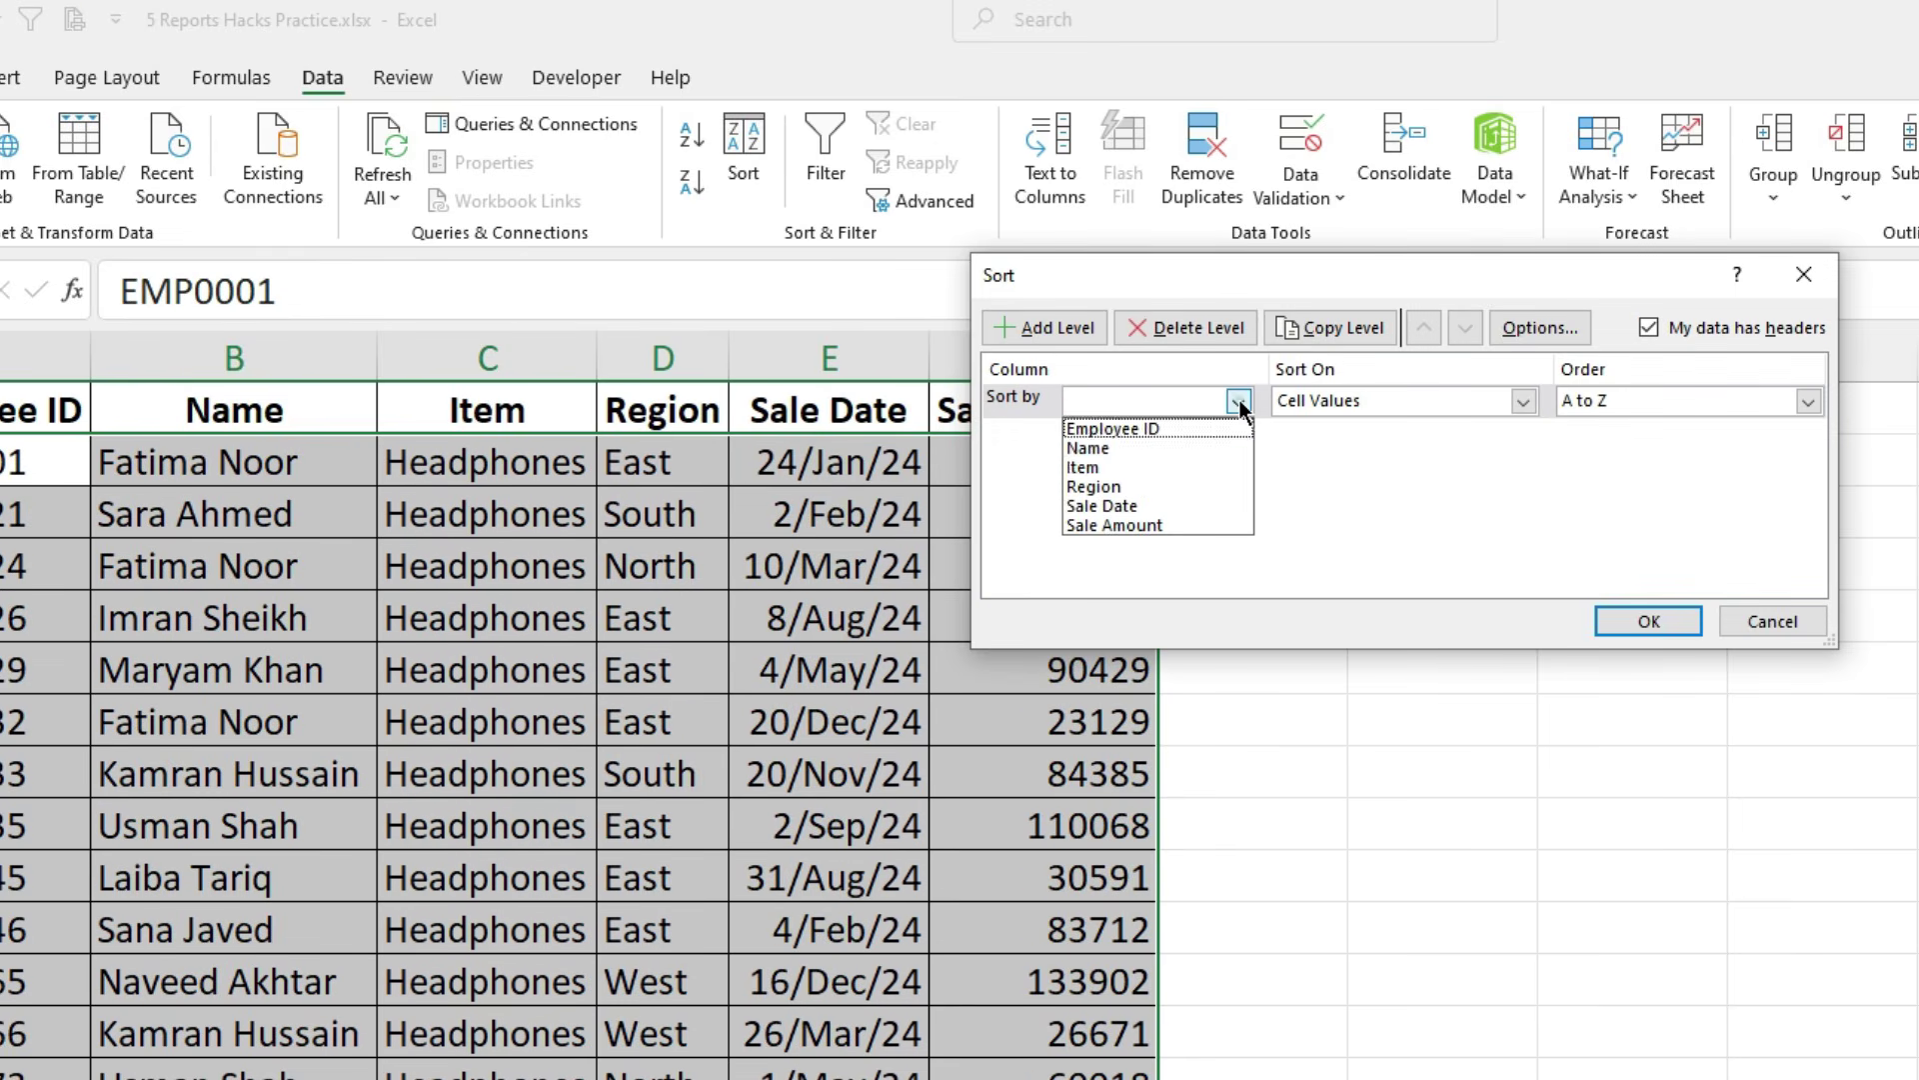
{"action": "left_click", "coordinate": [1131, 472]}
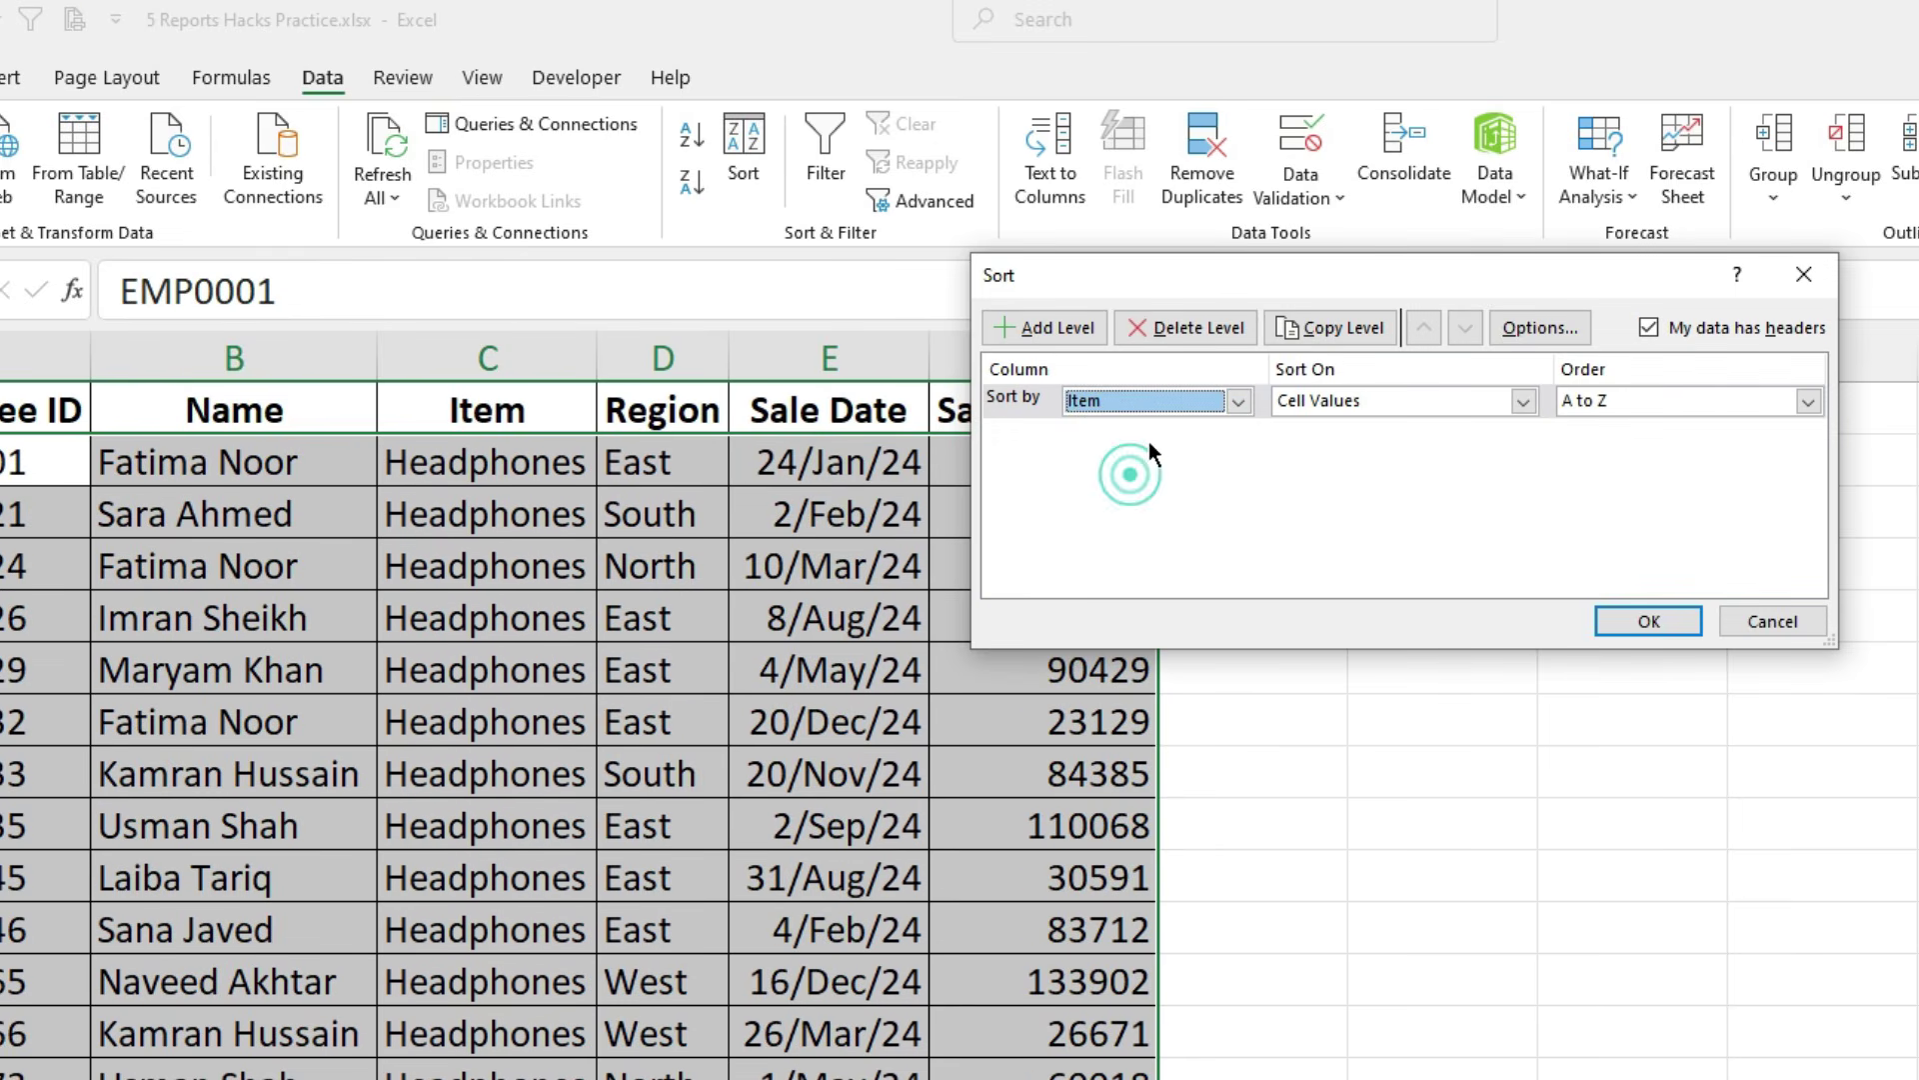
{"action": "left_click", "coordinate": [1649, 620]}
Add subtotals to the sorted data at each change in Item, using Sum on Sale Amount with summaries below the data.
{"action": "left_click", "coordinate": [524, 432]}
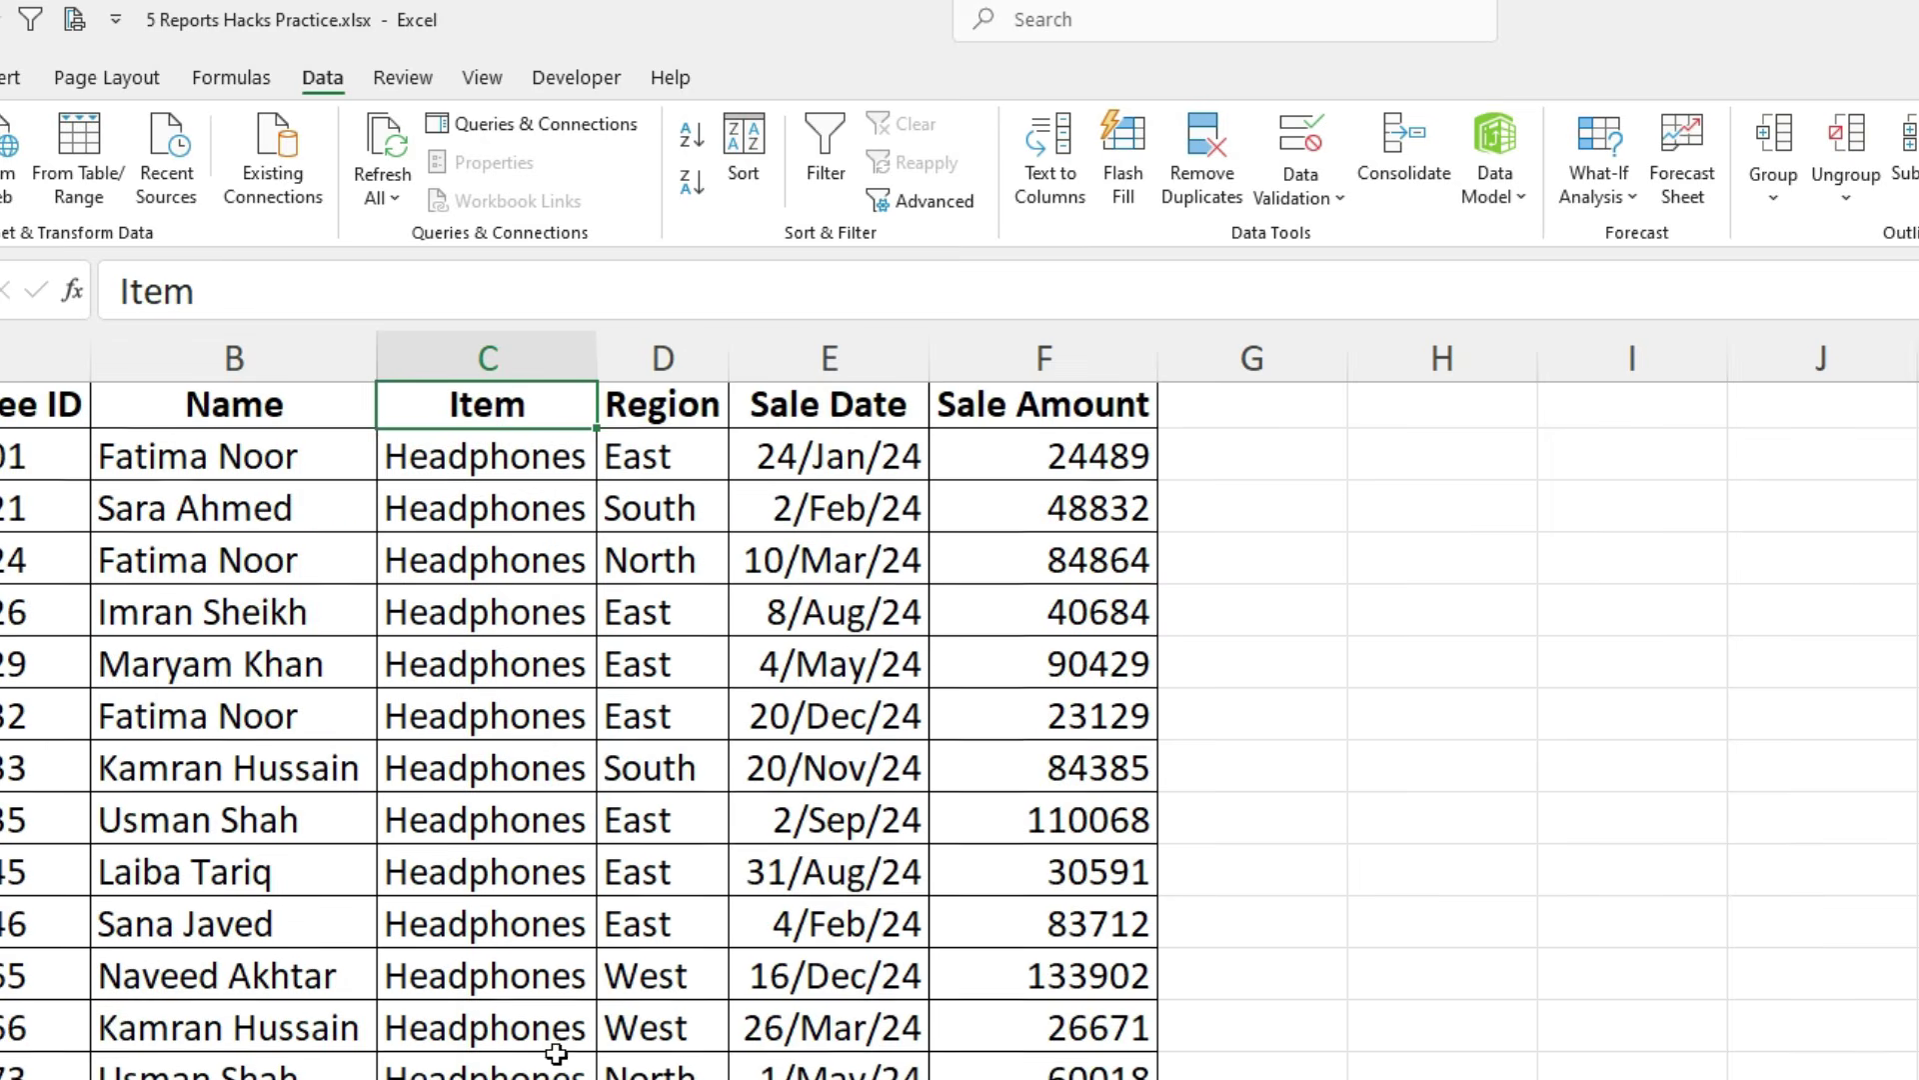
{"action": "key", "text": "ctrl+a"}
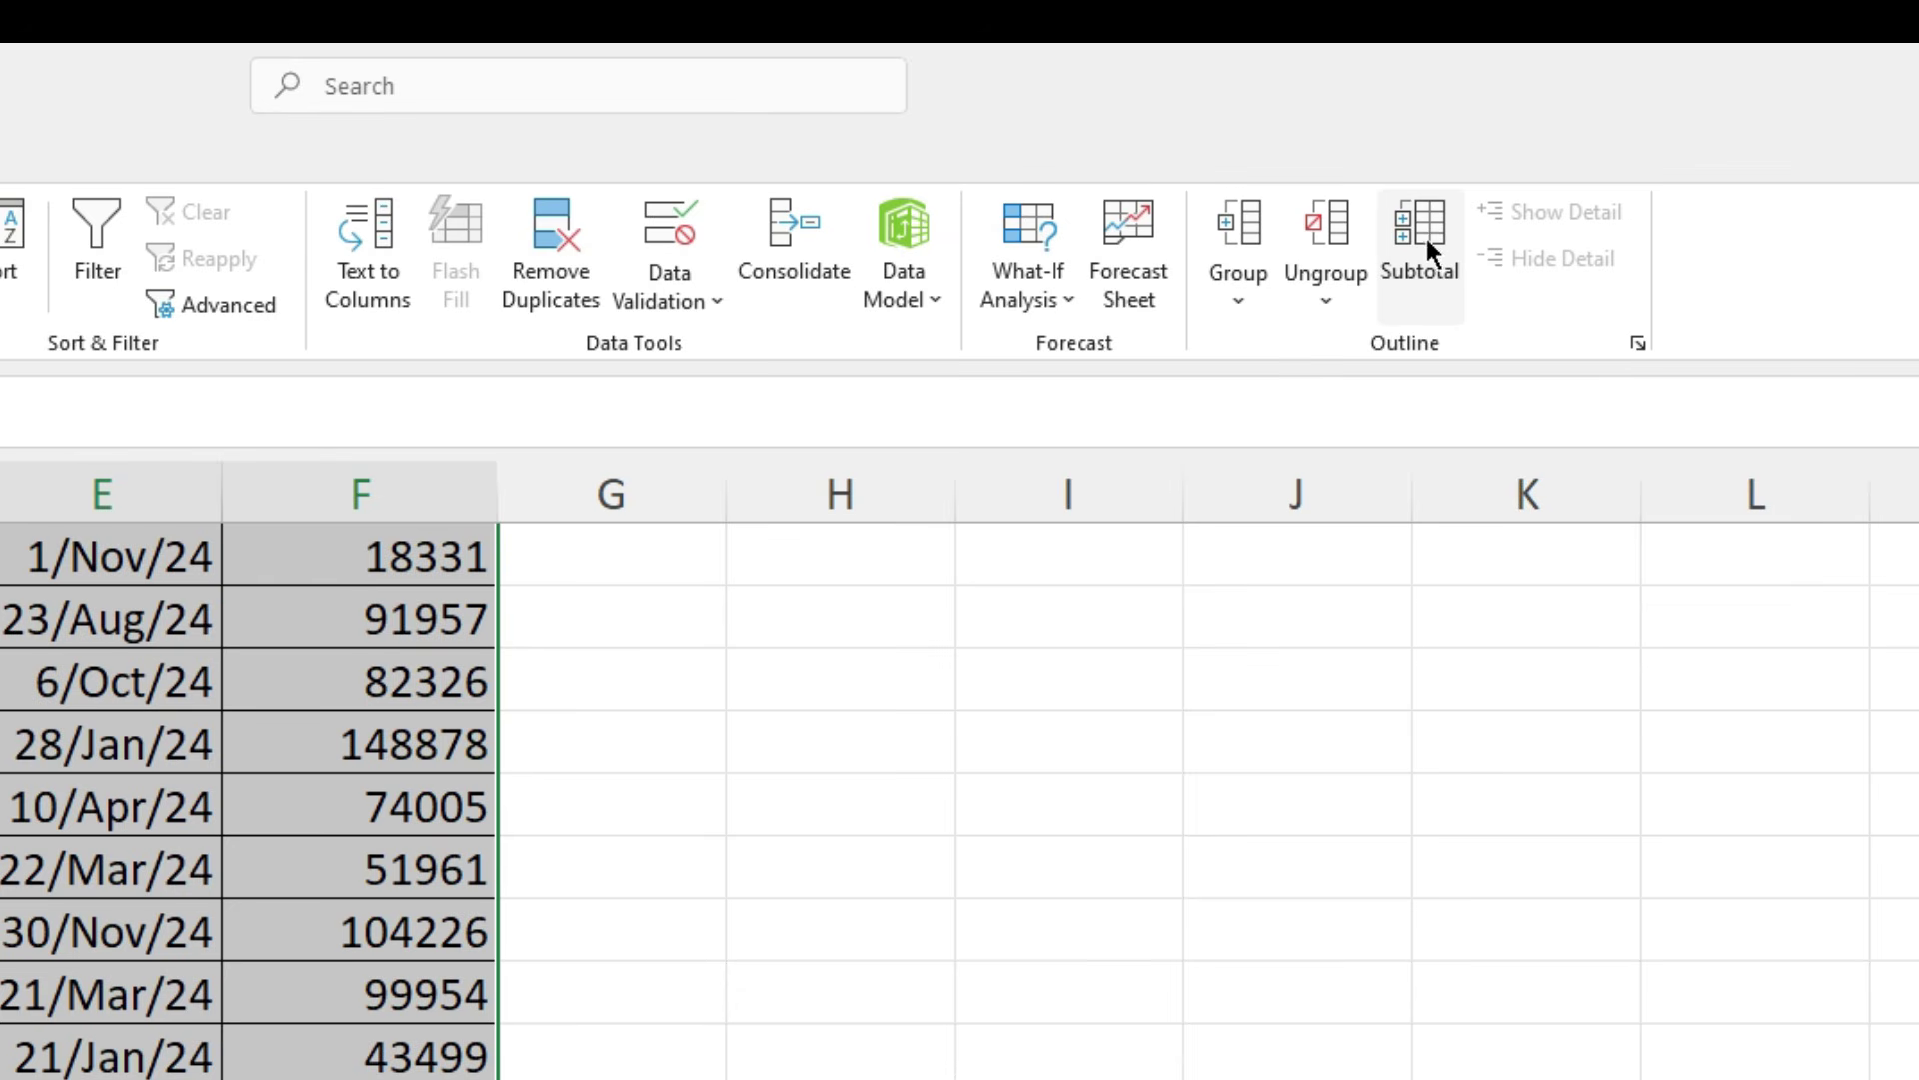
{"action": "left_click", "coordinate": [1424, 218]}
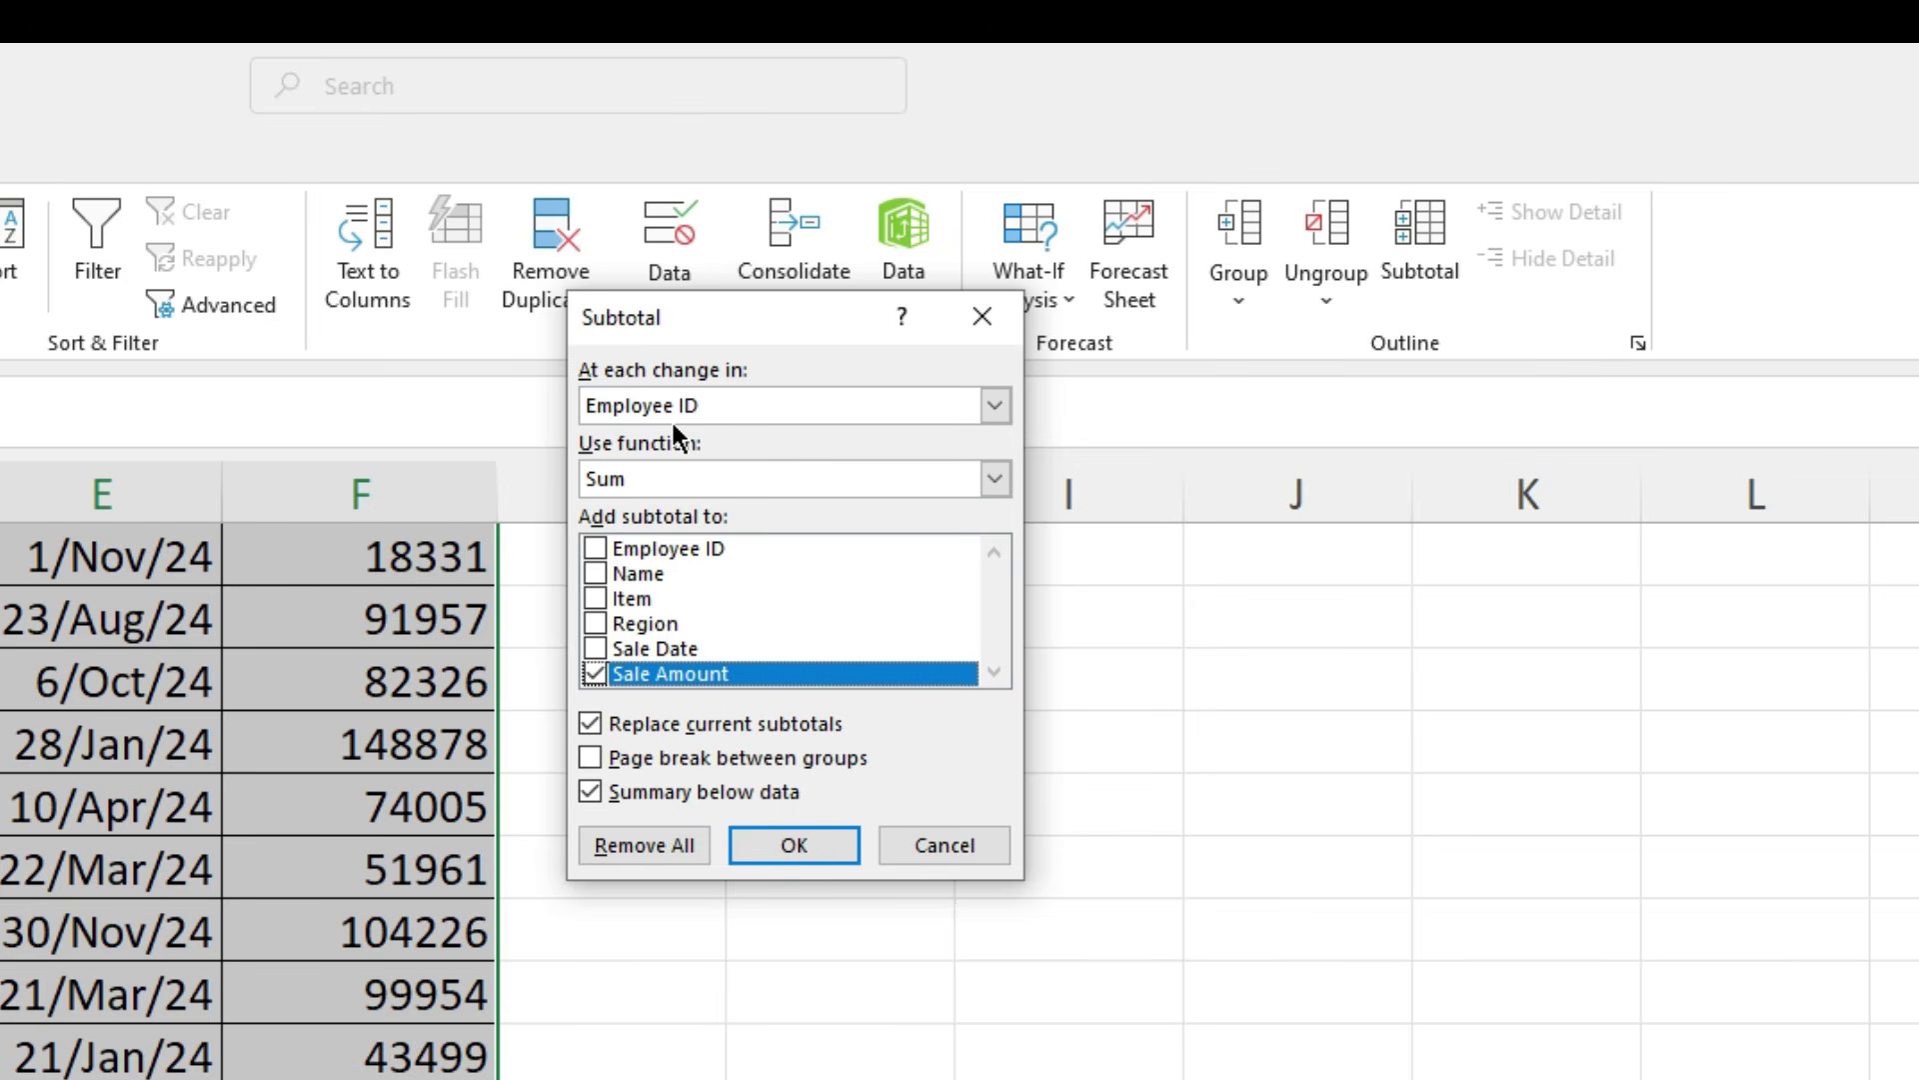
{"action": "left_click", "coordinate": [992, 402]}
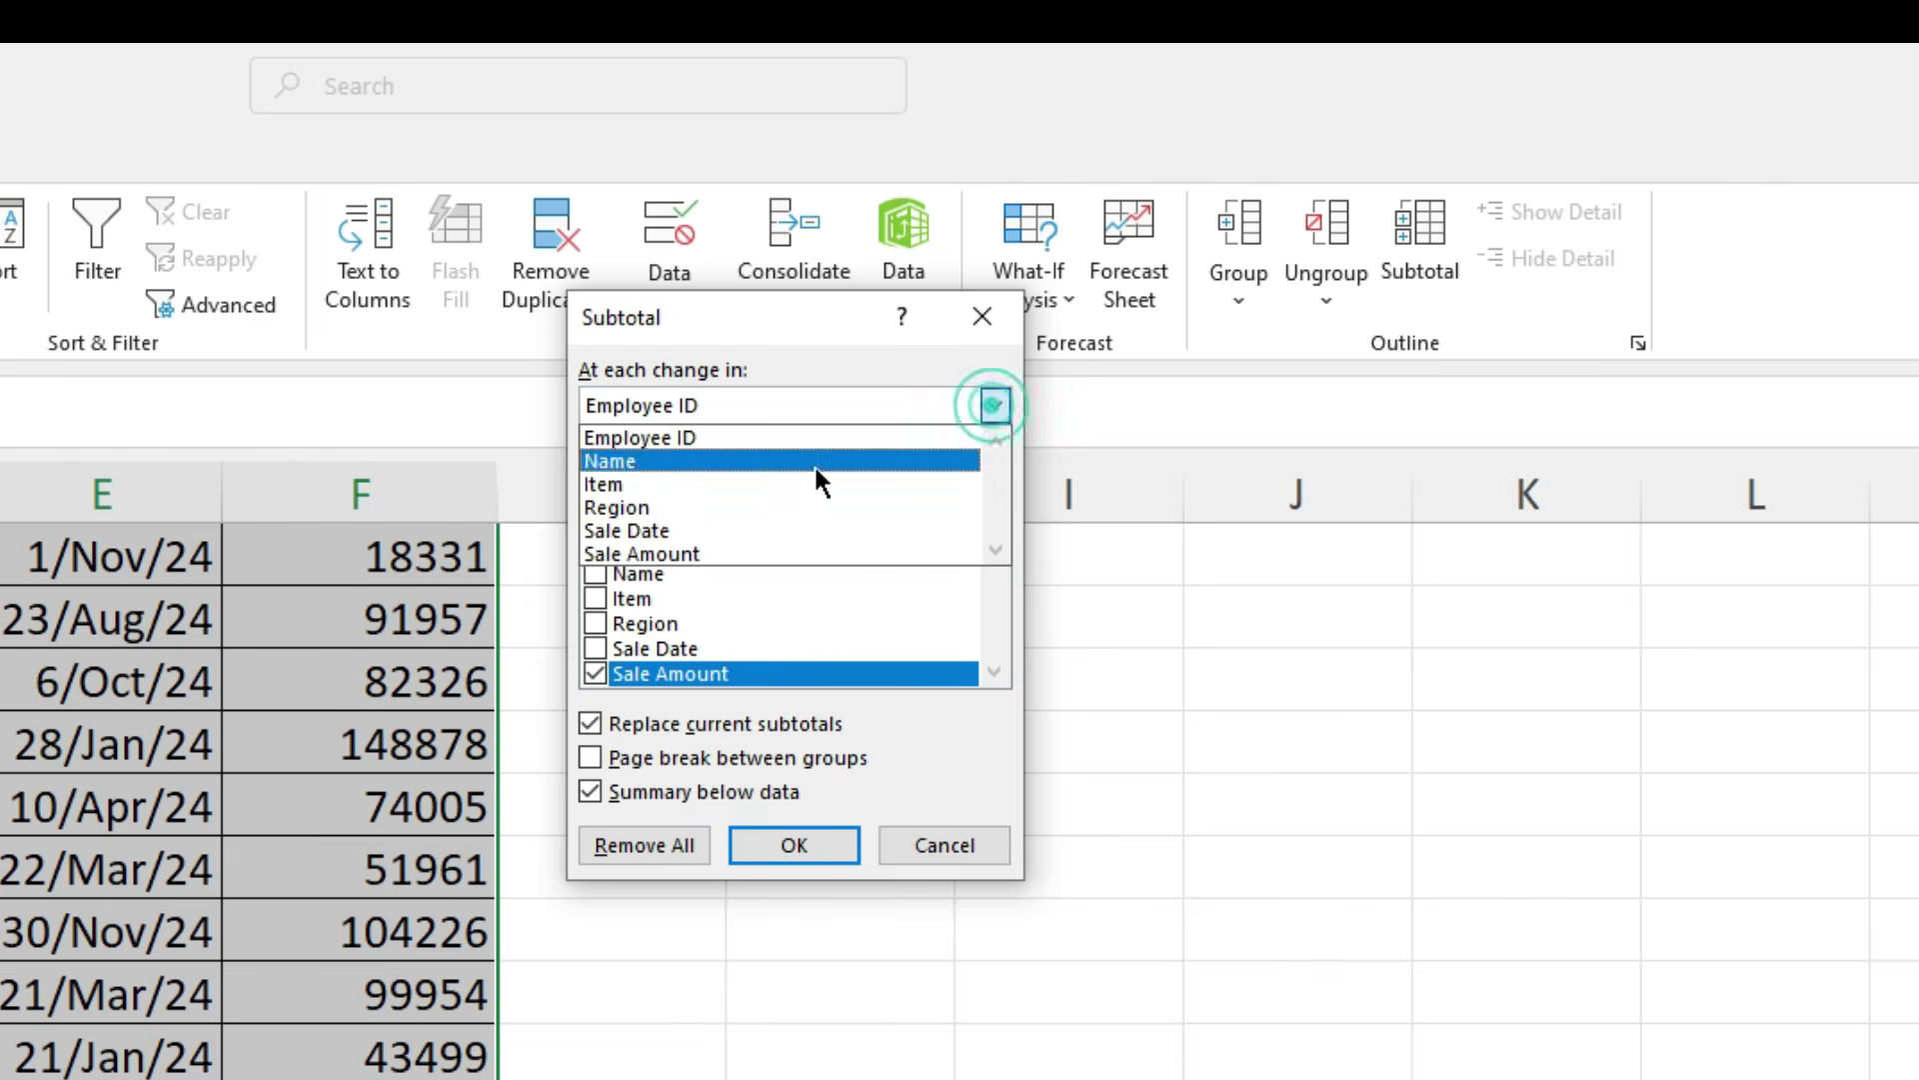
{"action": "key", "text": "Escape"}
{"action": "left_click", "coordinate": [607, 494]}
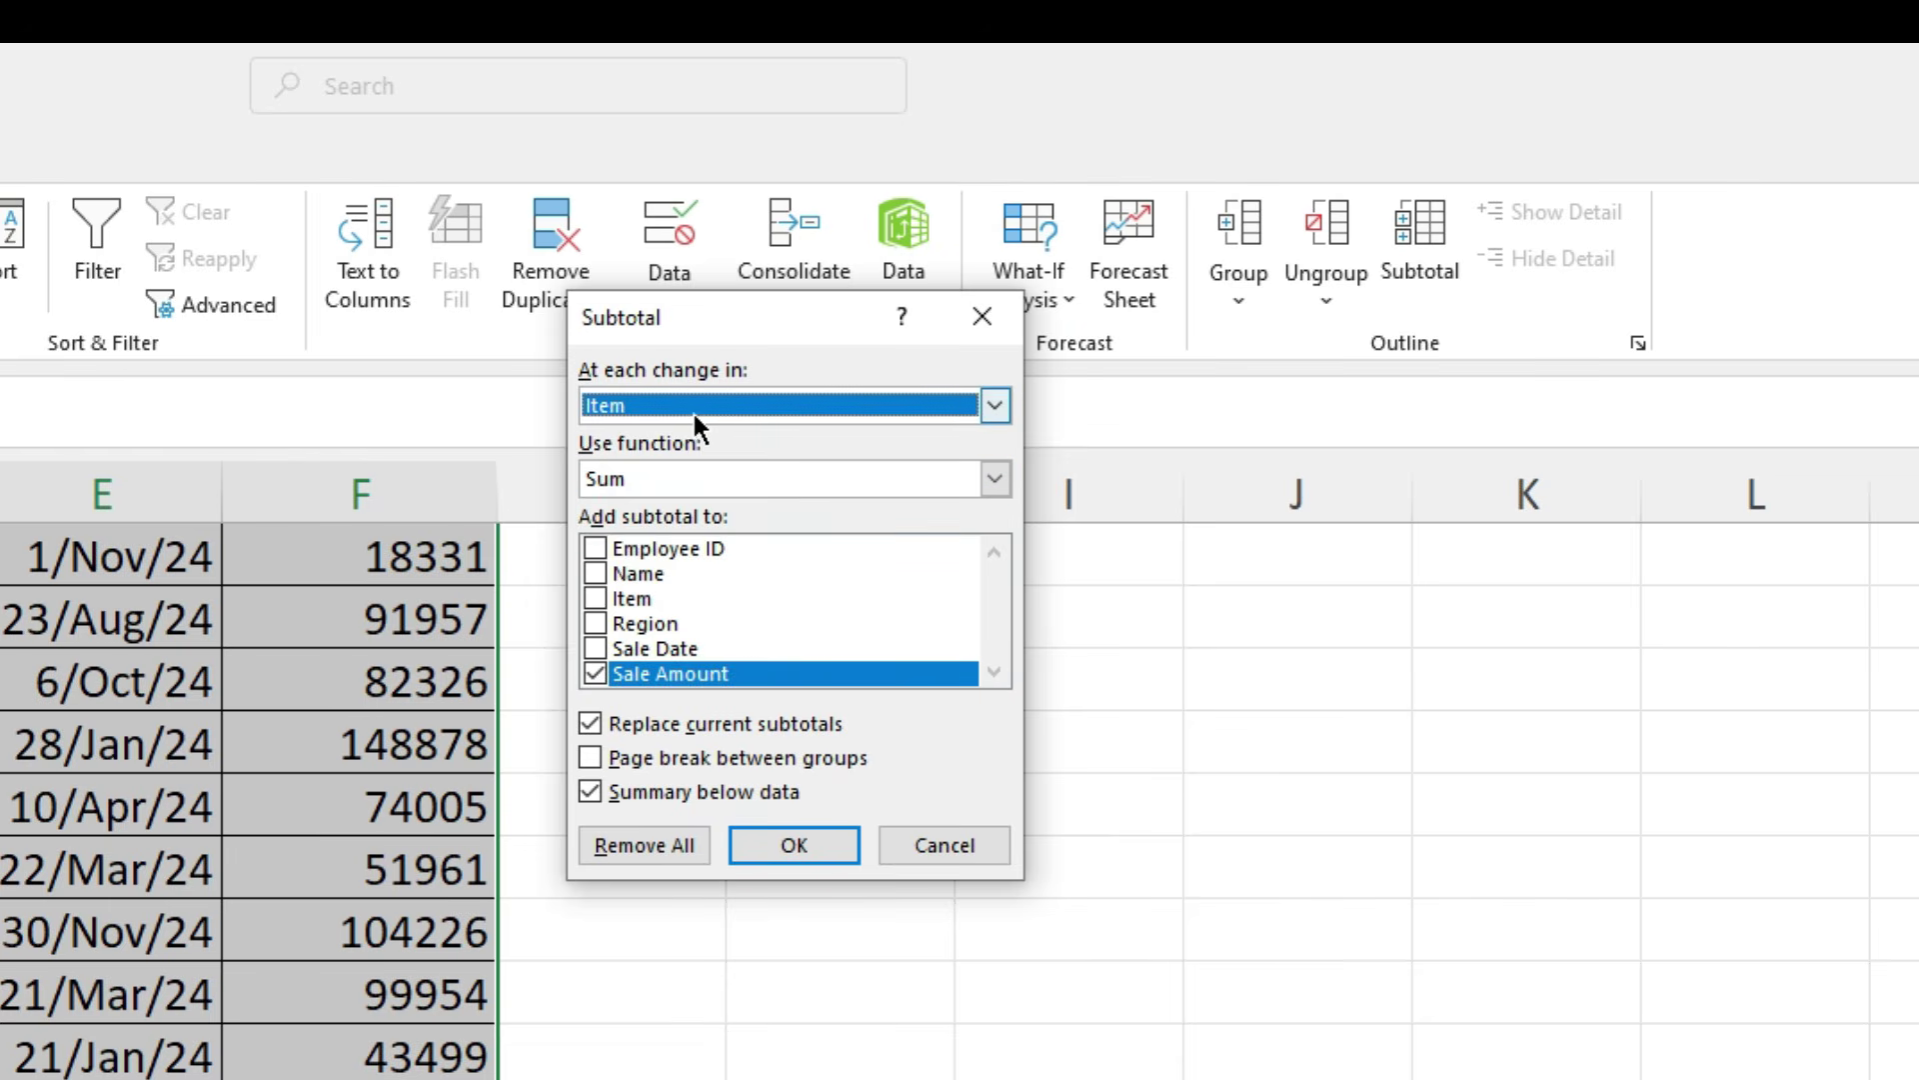
{"action": "left_click", "coordinate": [988, 478]}
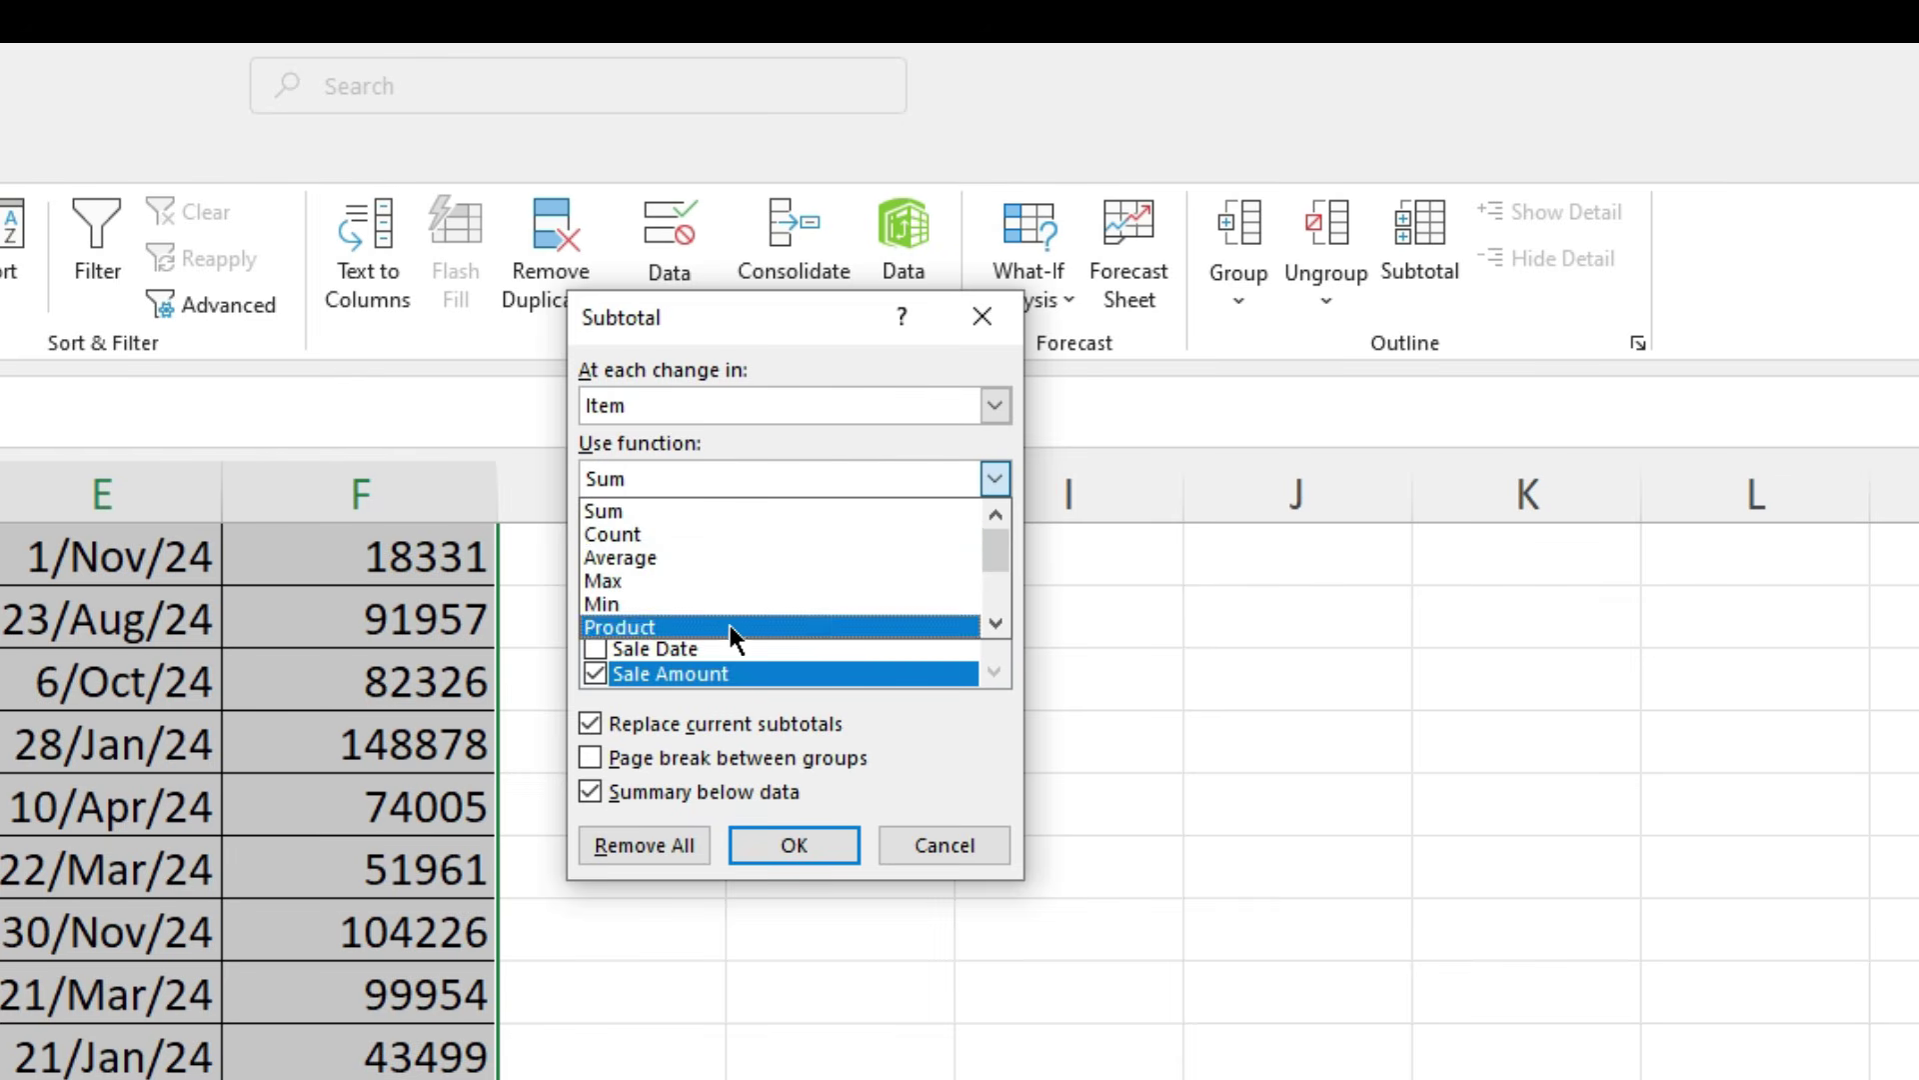
{"action": "left_click", "coordinate": [714, 514]}
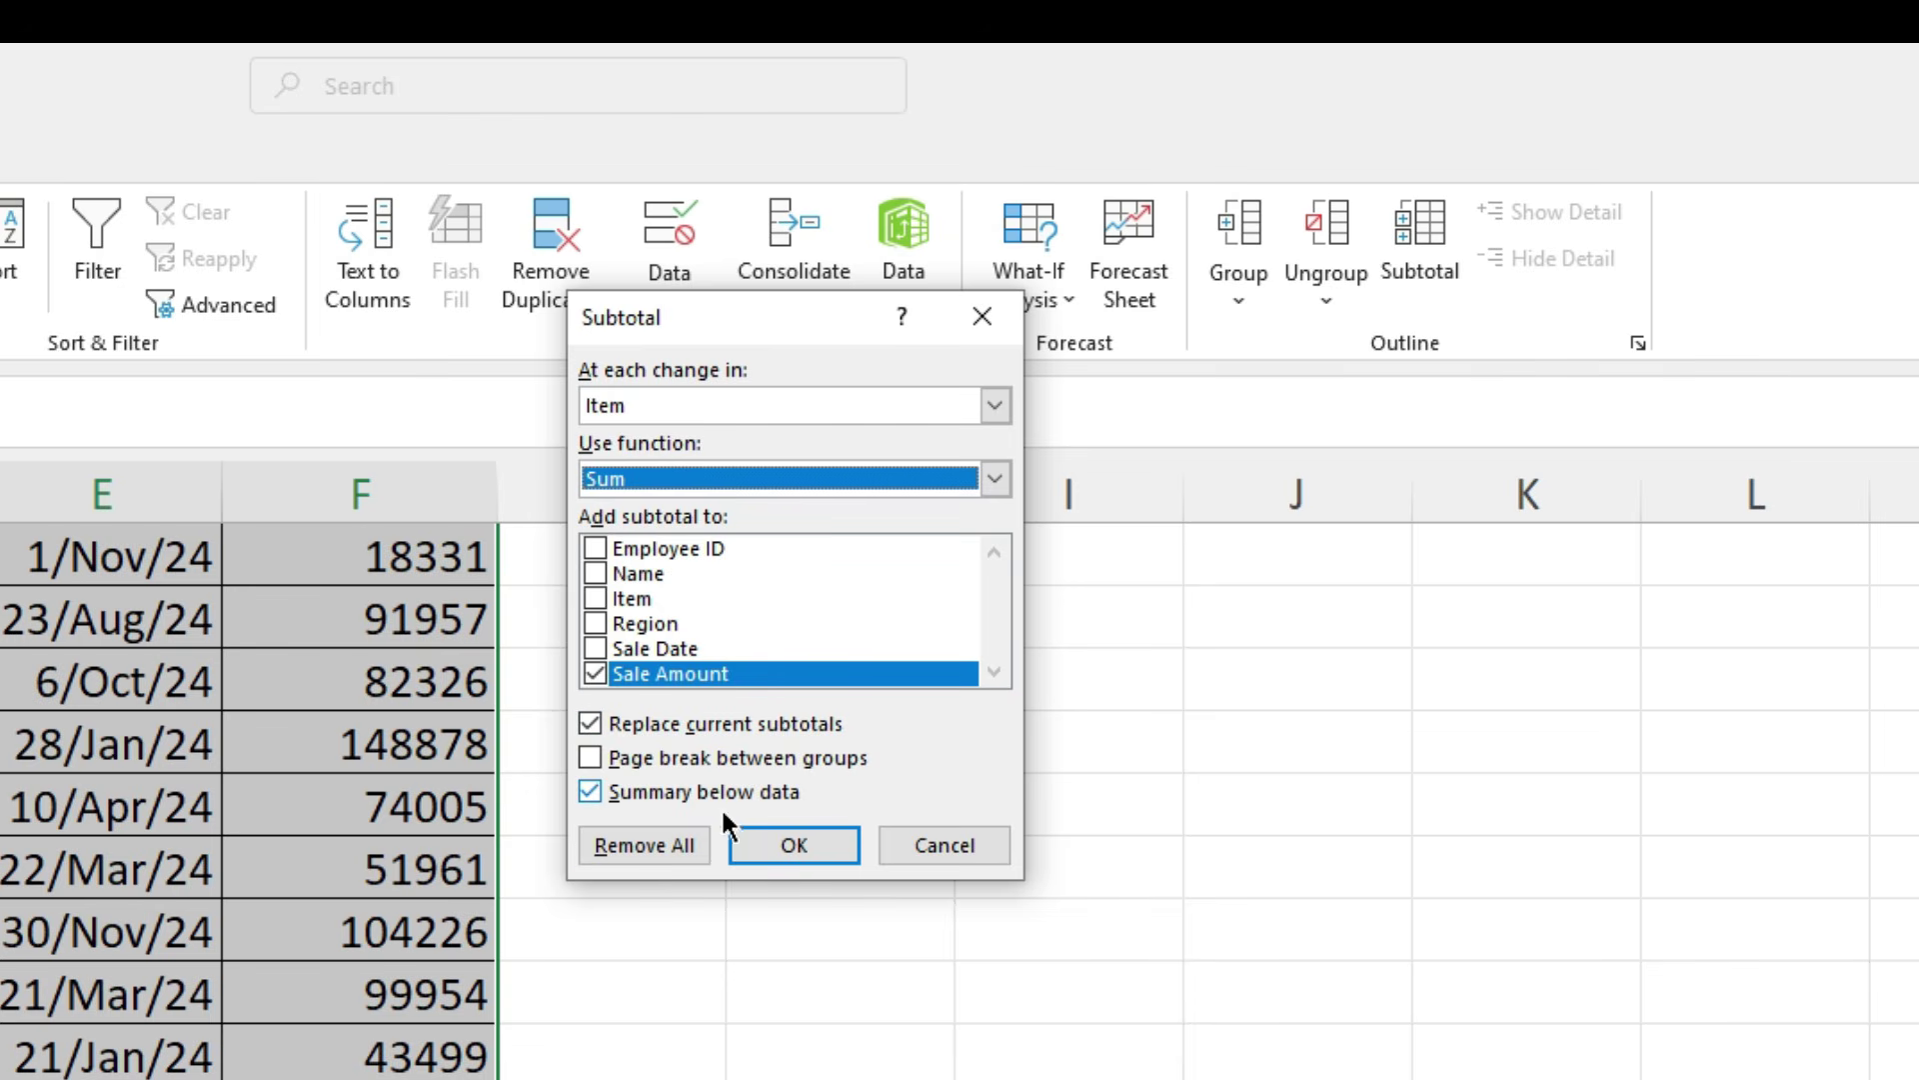
{"action": "left_click", "coordinate": [828, 846]}
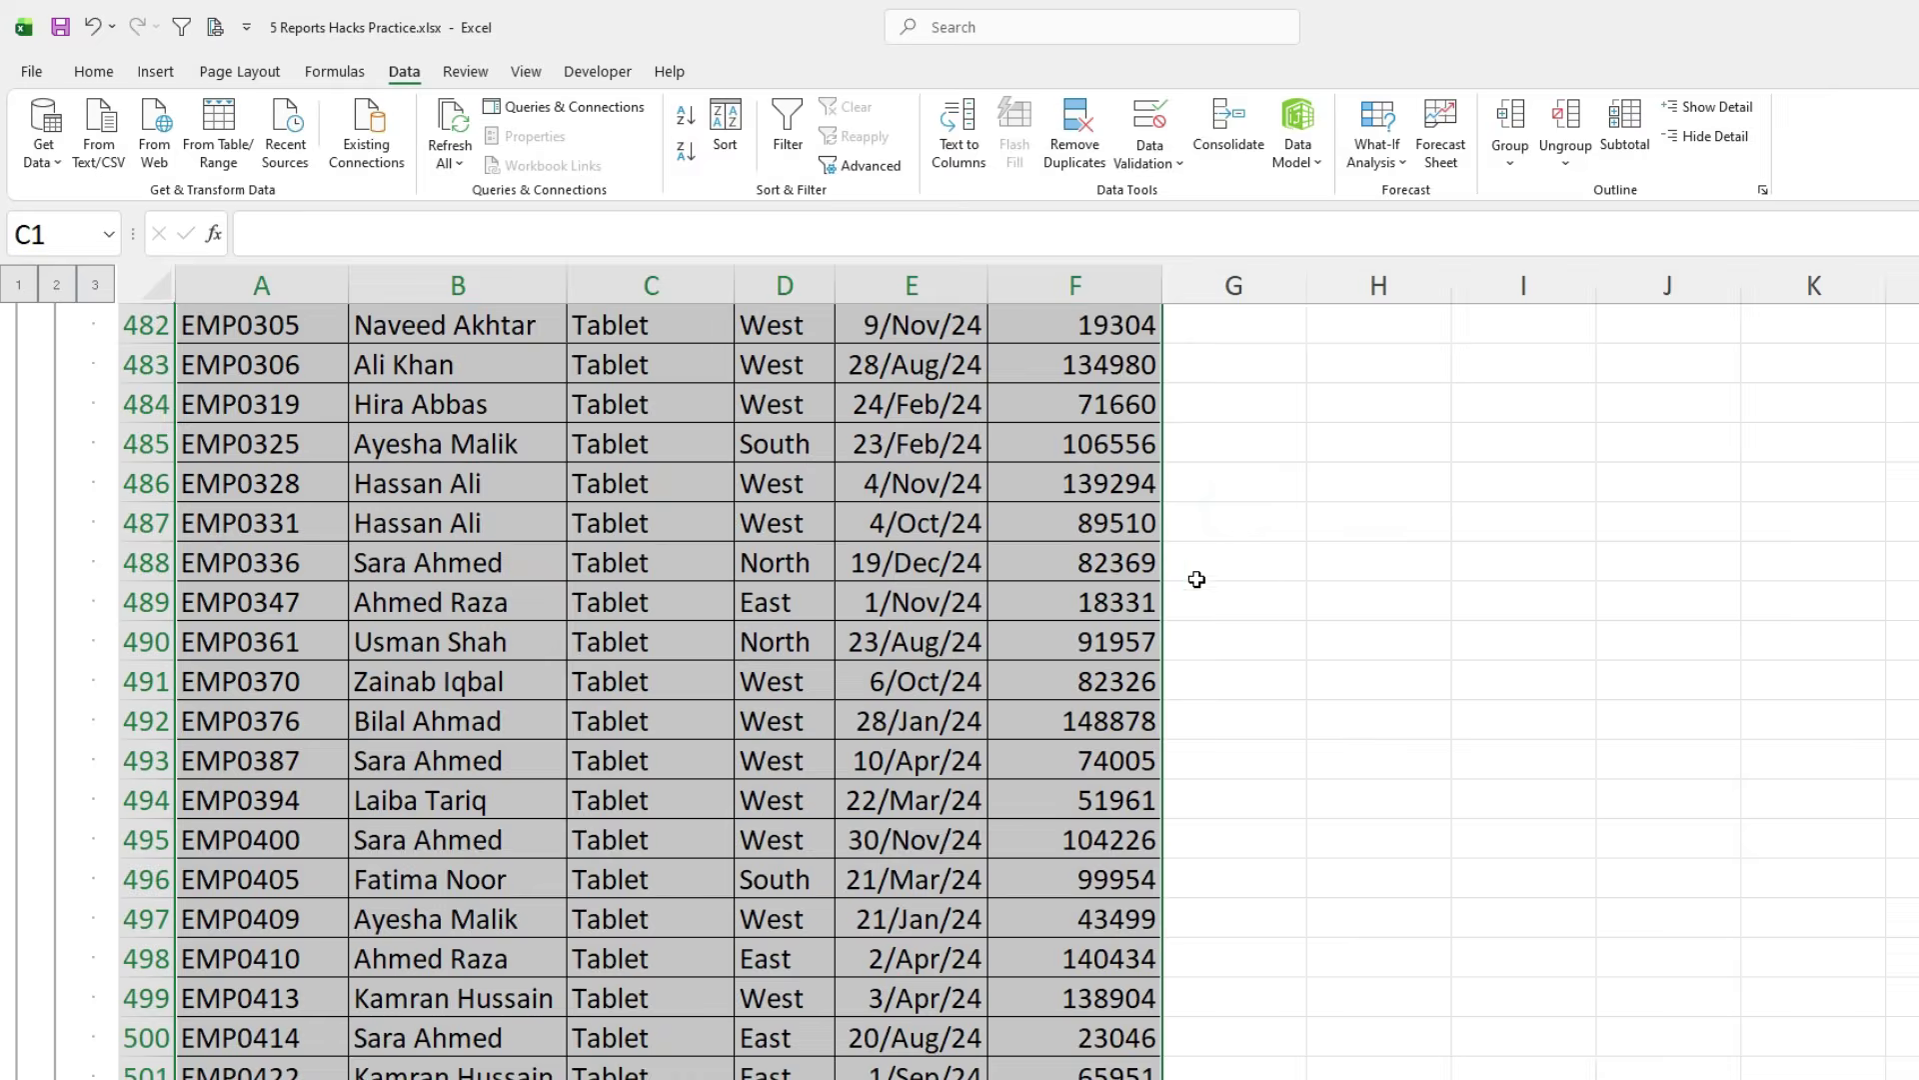
Collapse the subtotal outline to the grand total, restore full detail and return to the Sale Amount header.
{"action": "left_click", "coordinate": [1196, 579]}
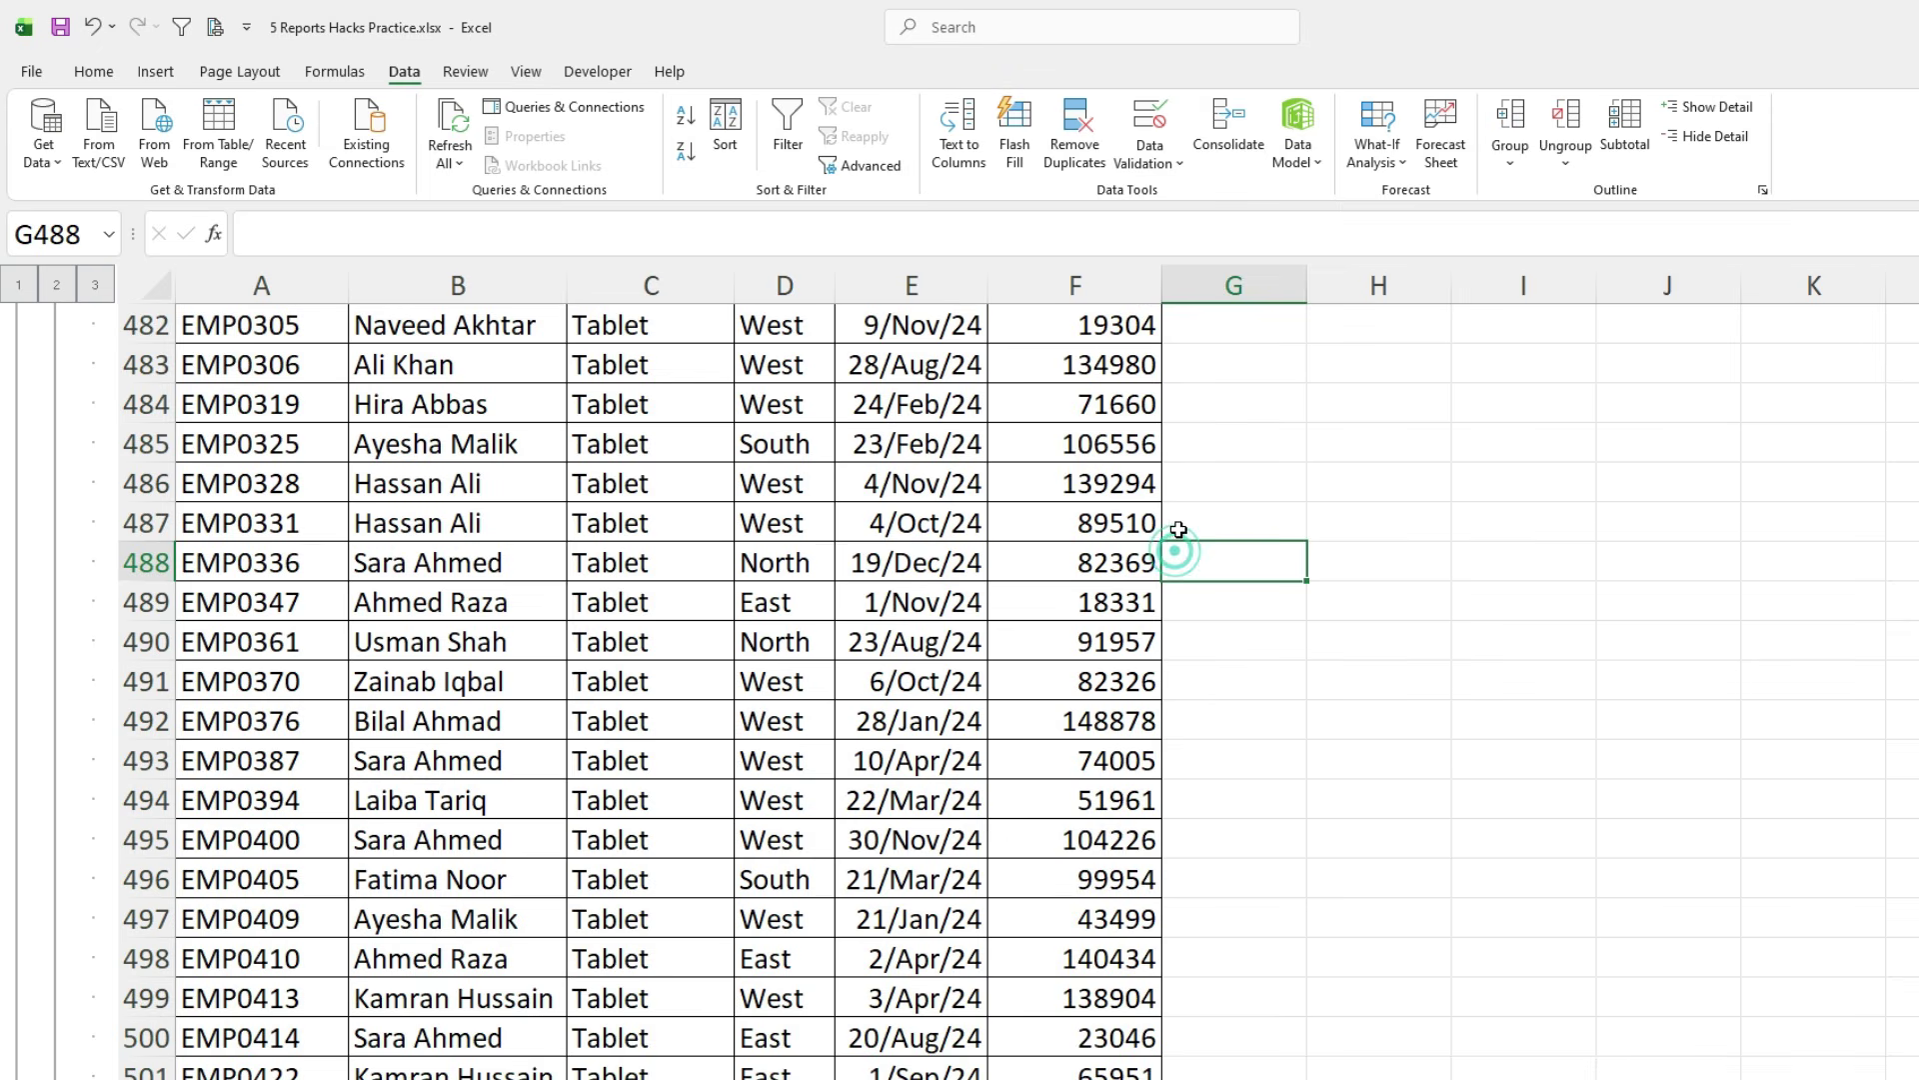
{"action": "scroll", "coordinate": [661, 560], "scroll_direction": "up", "scroll_amount": 5}
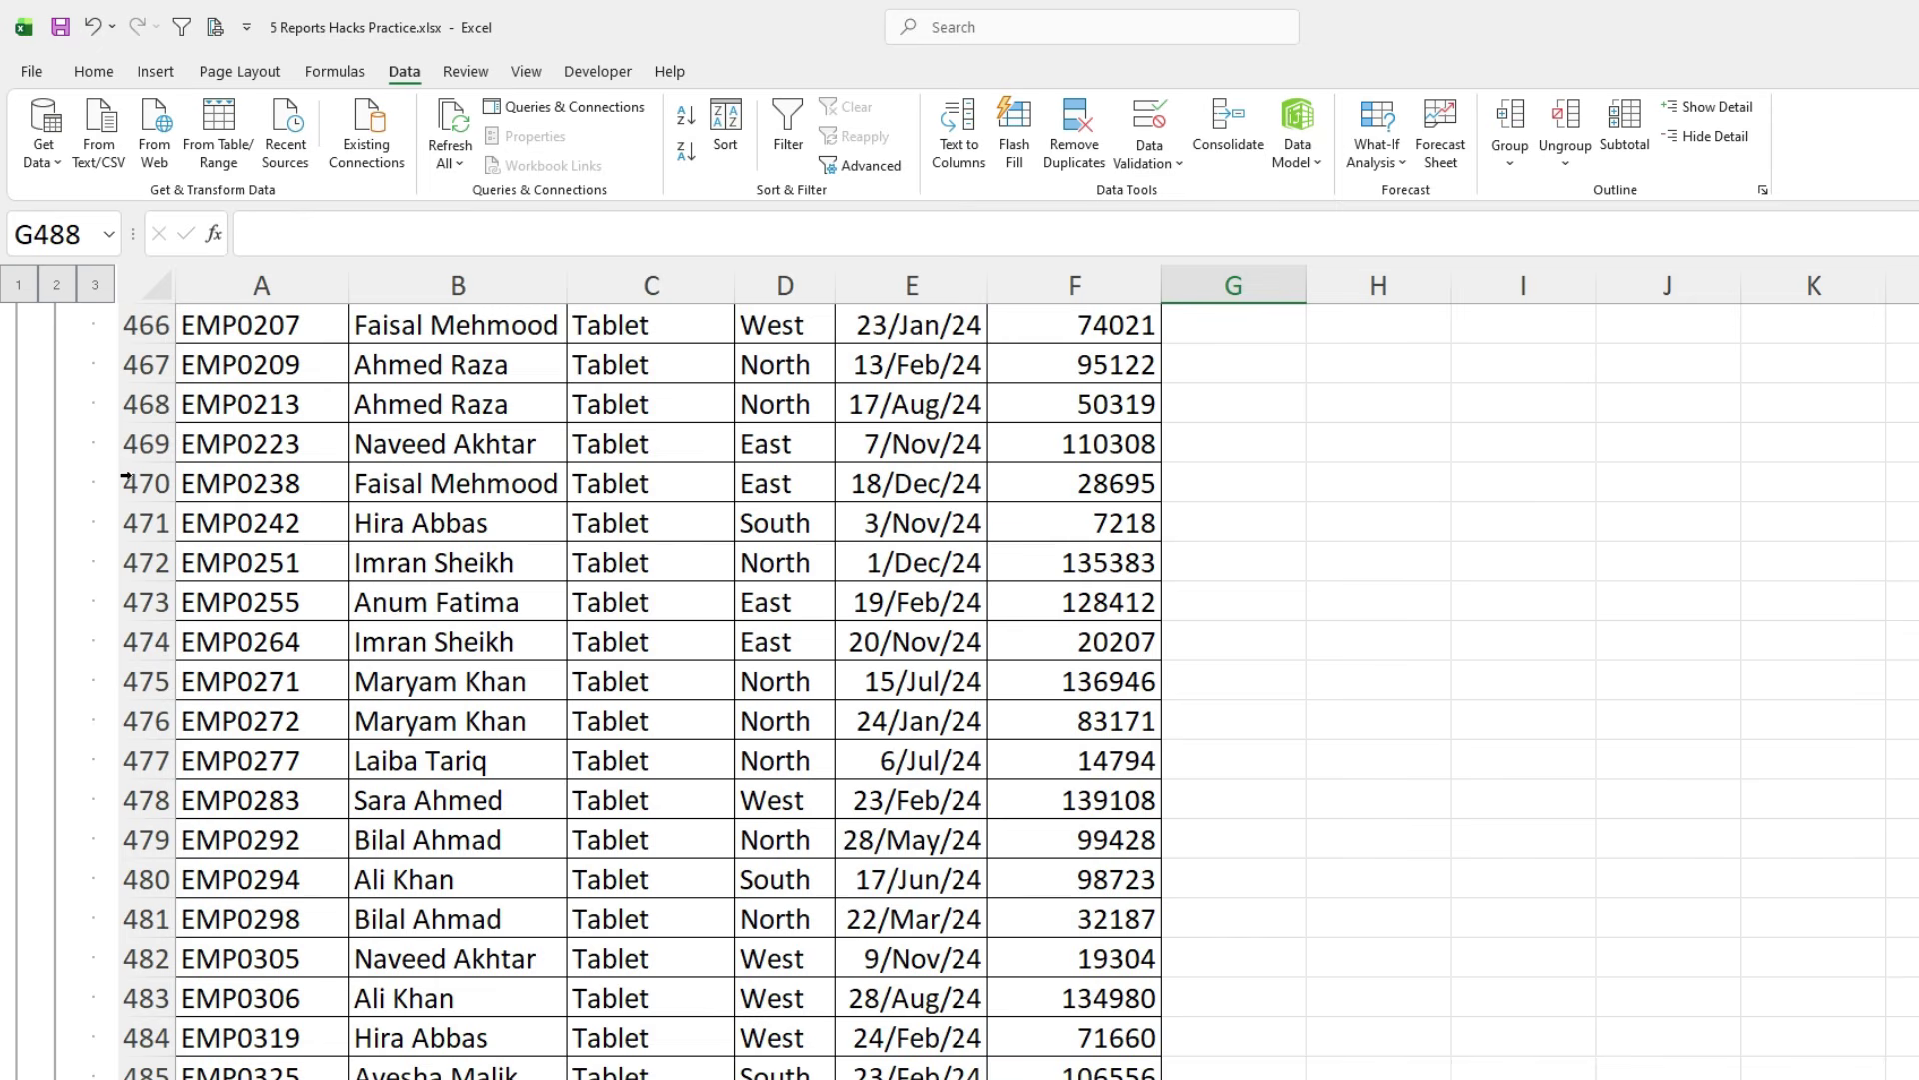
{"action": "left_click", "coordinate": [20, 287]}
{"action": "left_click", "coordinate": [95, 284]}
{"action": "left_click", "coordinate": [608, 390]}
{"action": "scroll", "coordinate": [659, 446], "scroll_direction": "up", "scroll_amount": 16}
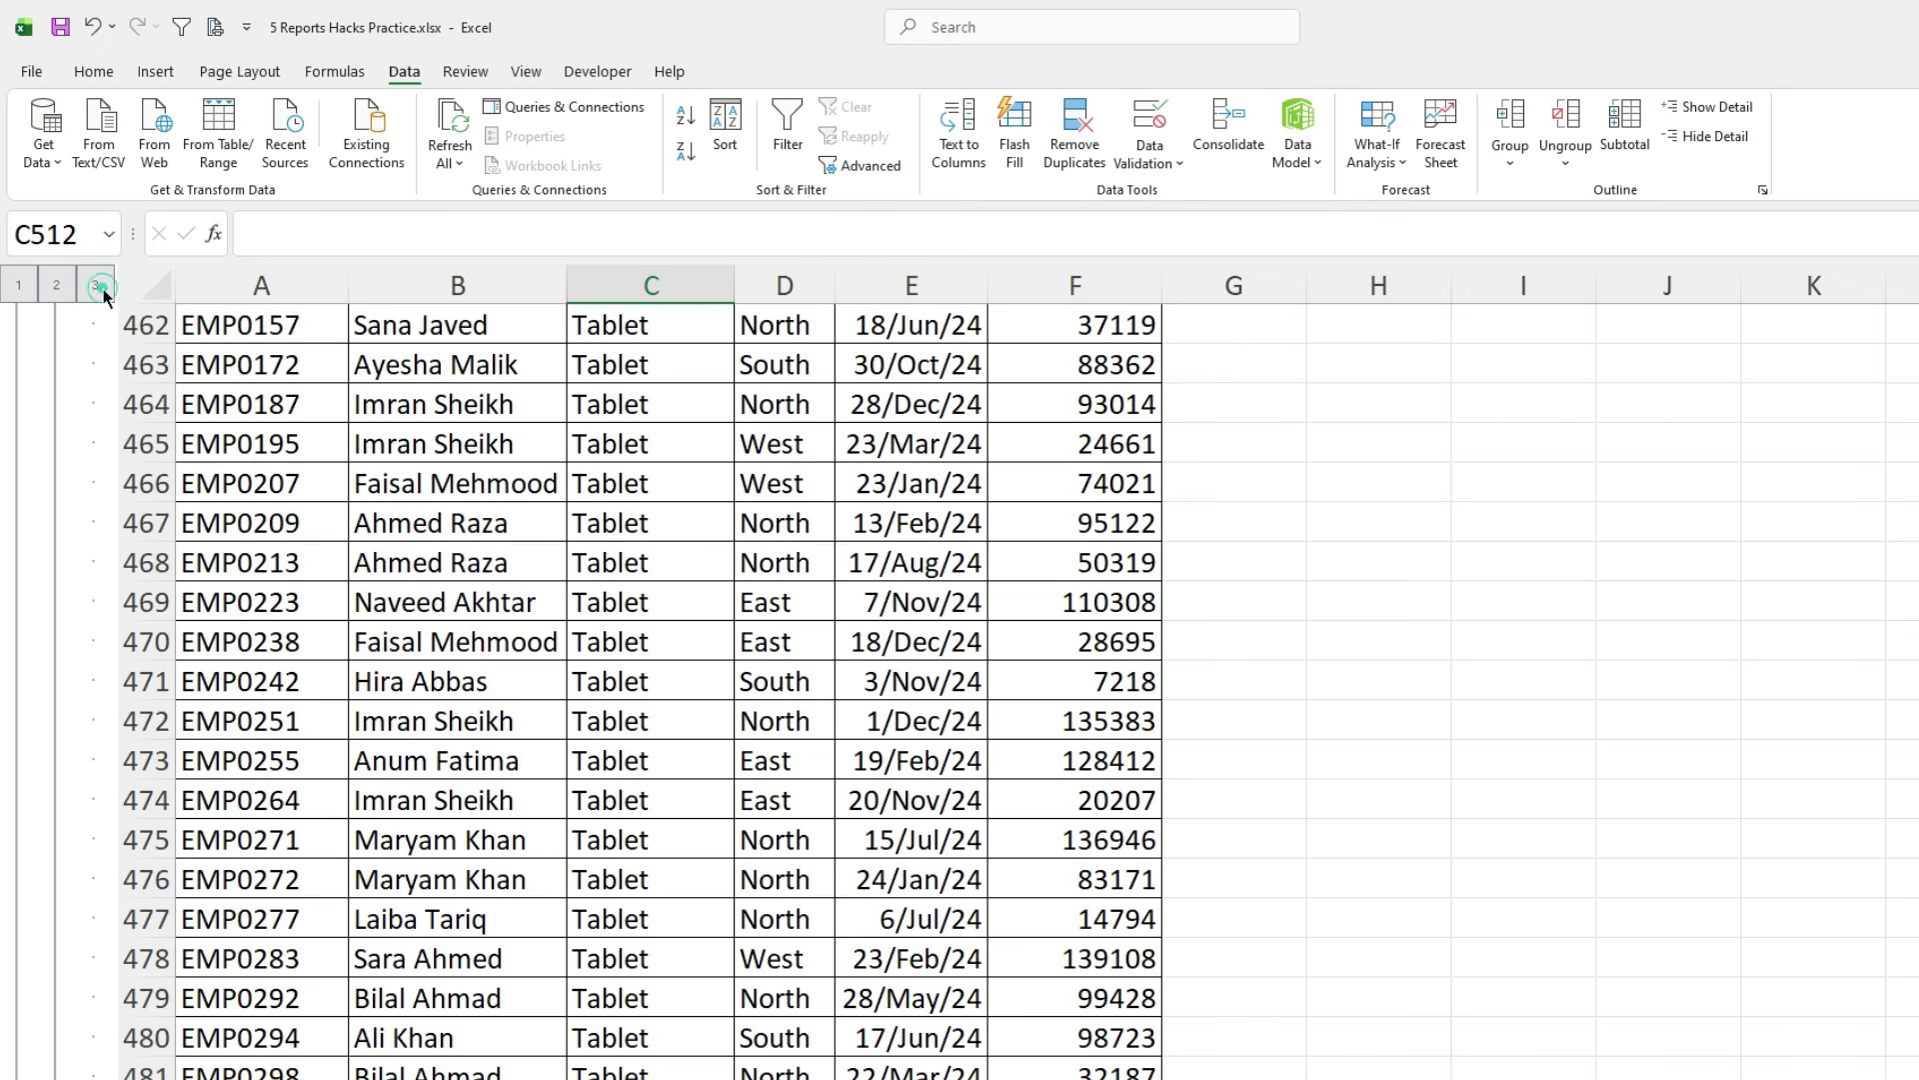
{"action": "scroll", "coordinate": [868, 519], "scroll_direction": "up", "scroll_amount": 11}
{"action": "left_click", "coordinate": [1063, 500]}
{"action": "key", "text": "ctrl+Up"}
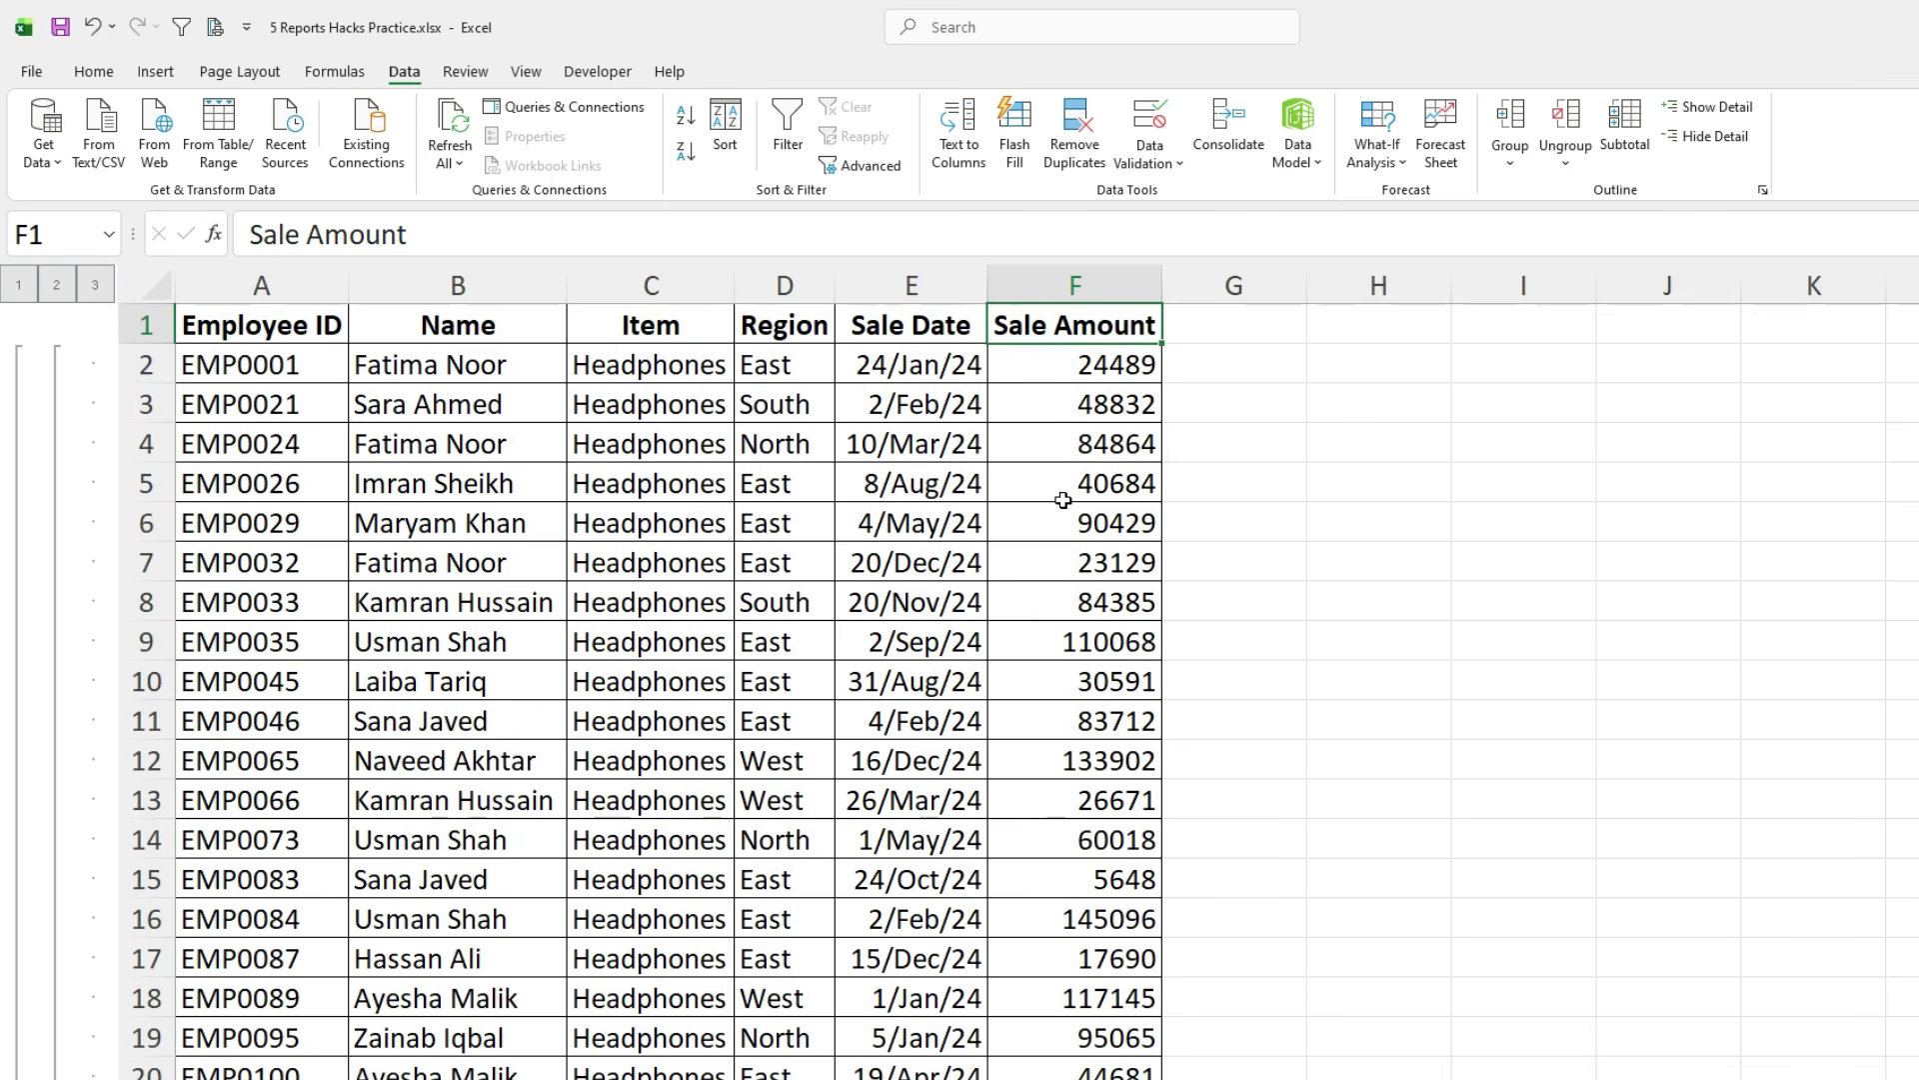
Examine the Headphones records down to their subtotal in row 72.
{"action": "left_click_drag", "start_coordinate": [665, 367], "coordinate": [700, 725]}
{"action": "left_click_drag", "start_coordinate": [620, 759], "coordinate": [1105, 765]}
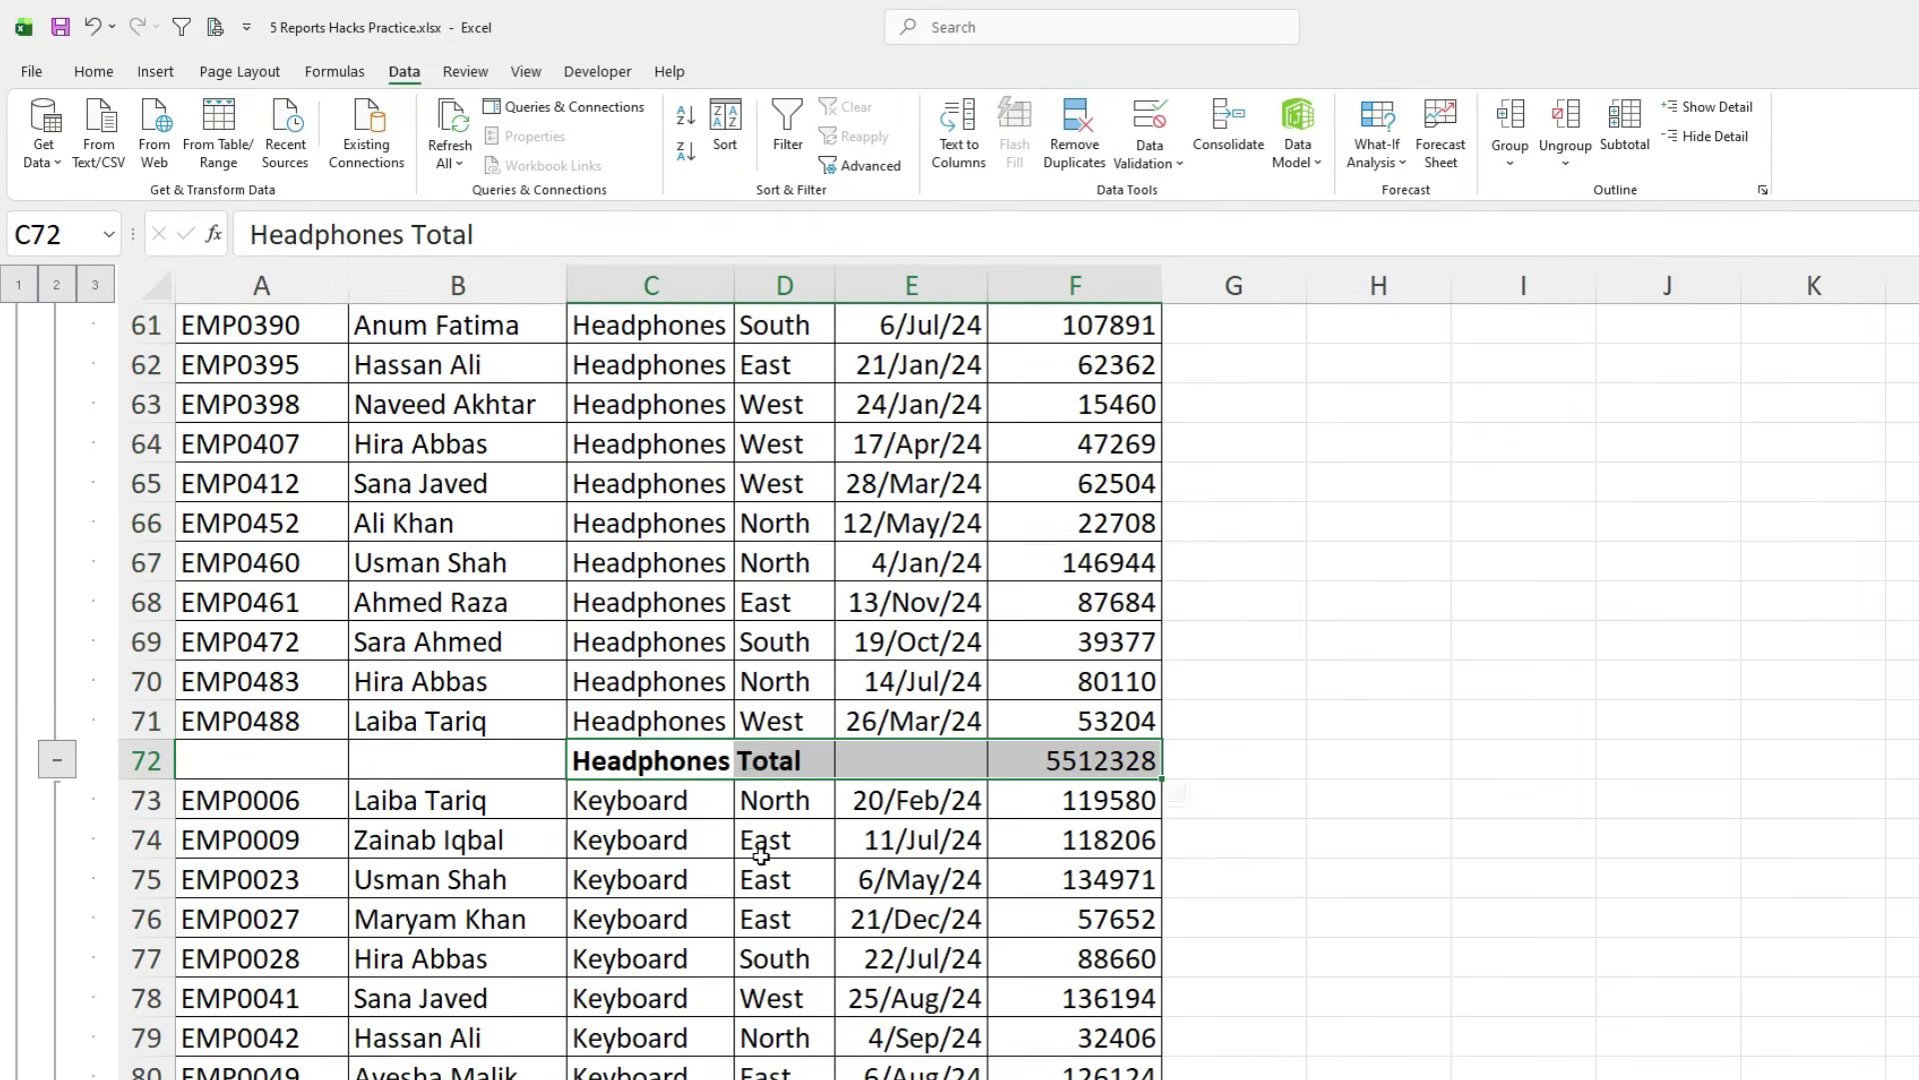
{"action": "scroll", "coordinate": [740, 880], "scroll_direction": "down", "scroll_amount": 7}
{"action": "scroll", "coordinate": [725, 910], "scroll_direction": "up", "scroll_amount": 12}
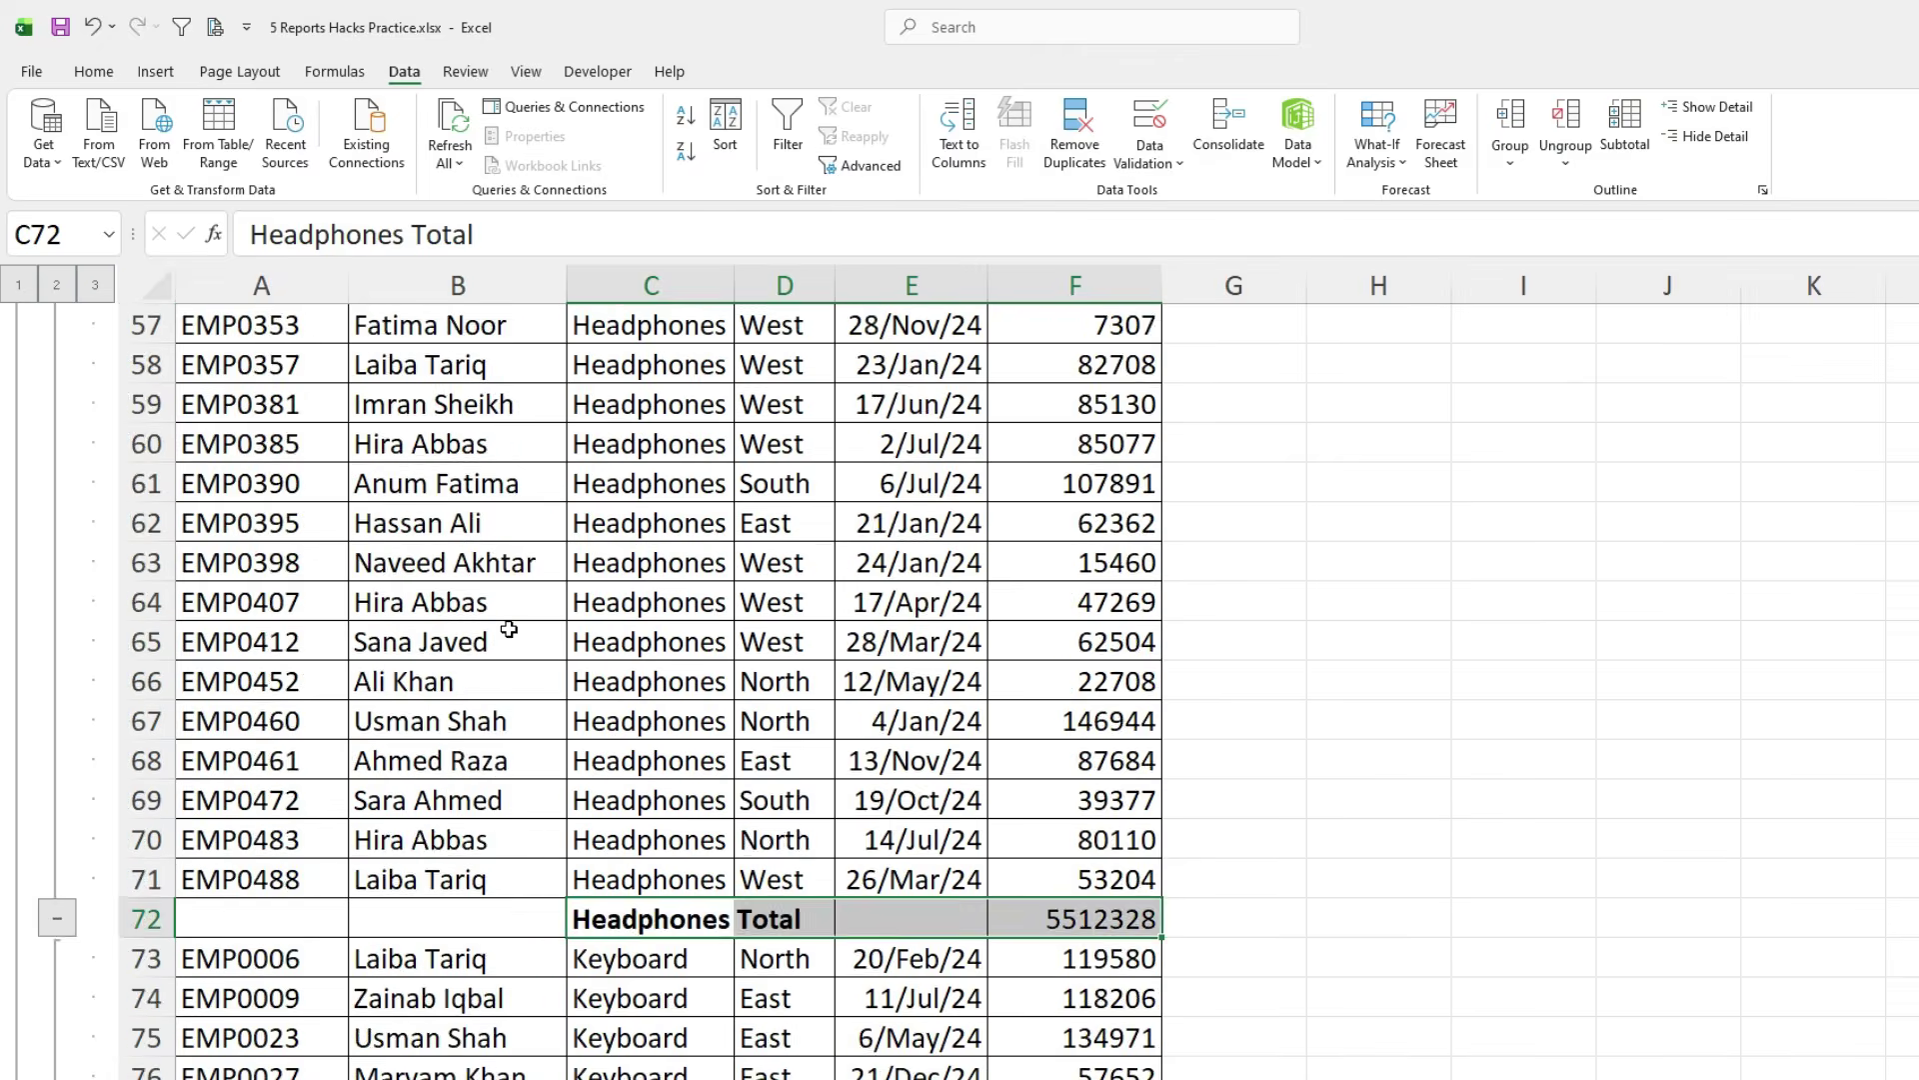
Collapse the outline to the grand total, expand it to the item totals and select the Sale Amount totals.
{"action": "left_click", "coordinate": [30, 292]}
{"action": "scroll", "coordinate": [420, 510], "scroll_direction": "up", "scroll_amount": 2}
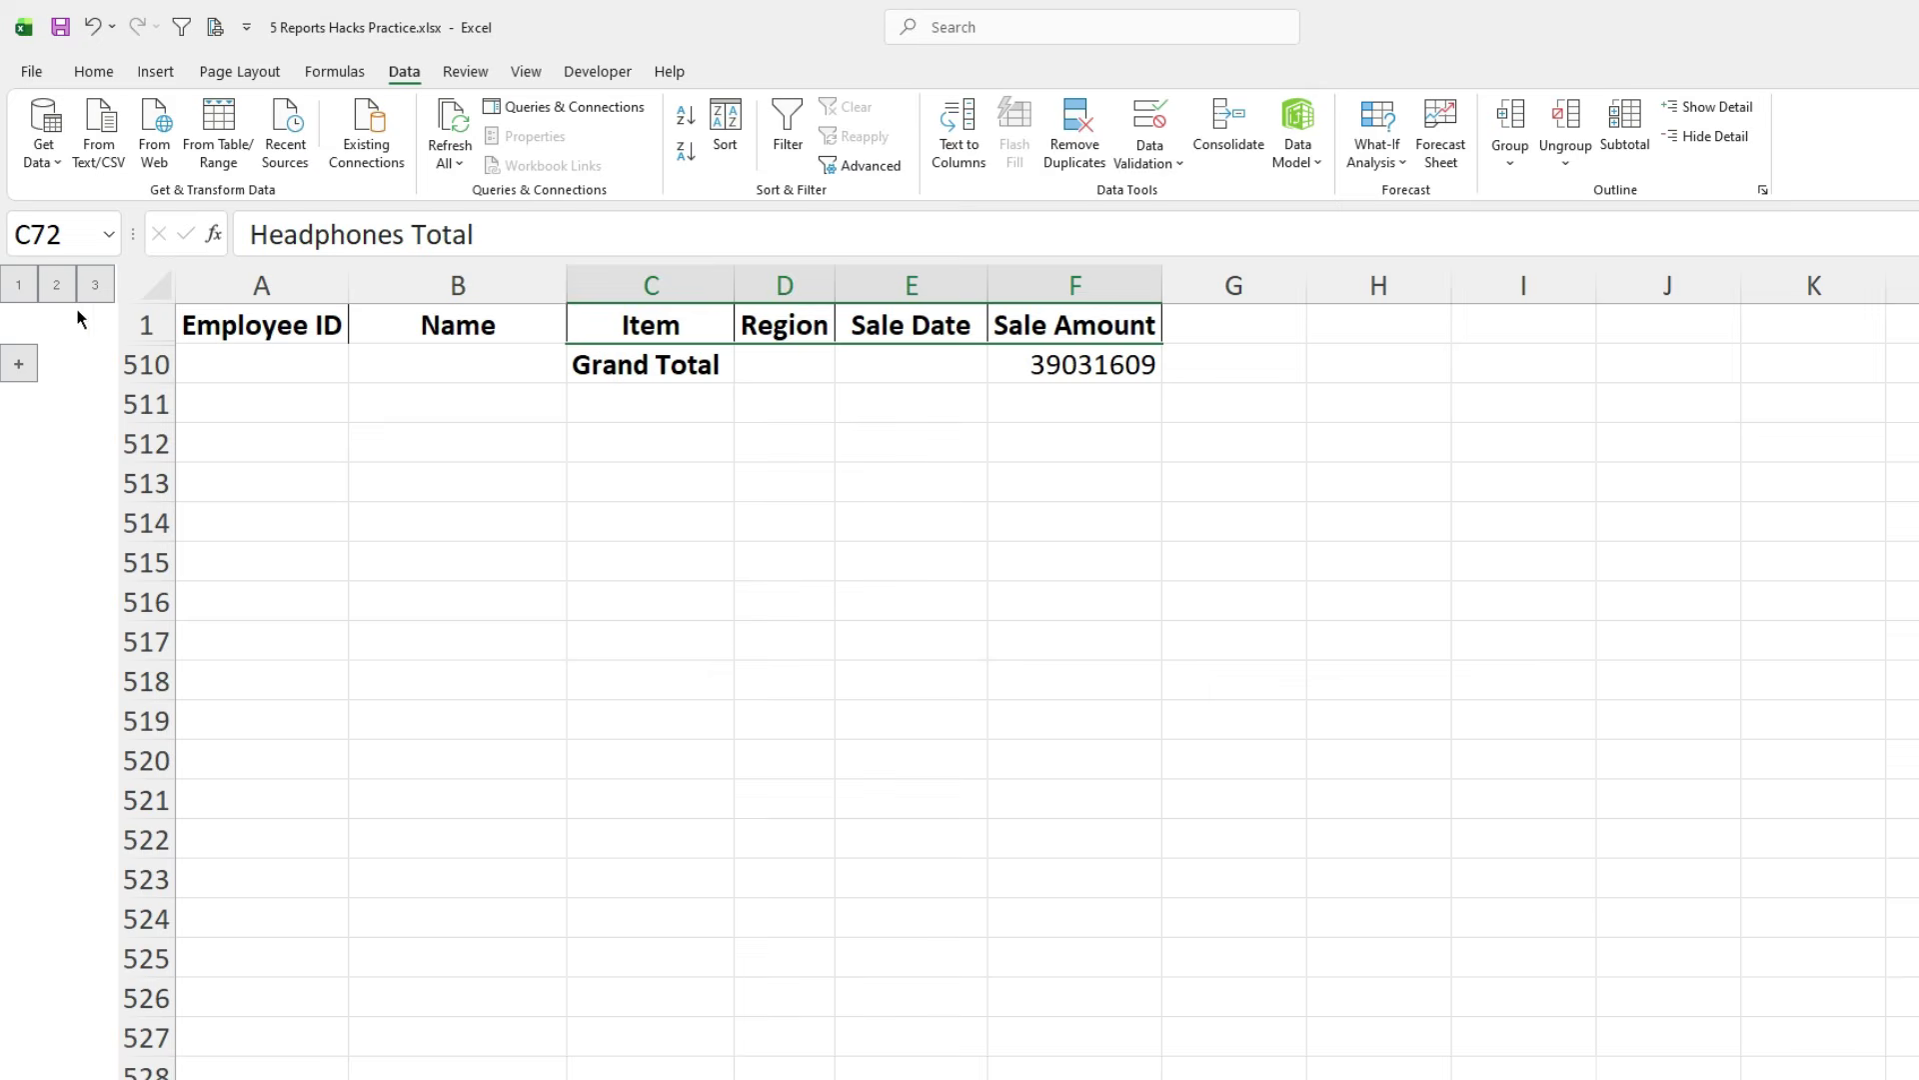
{"action": "left_click", "coordinate": [55, 285]}
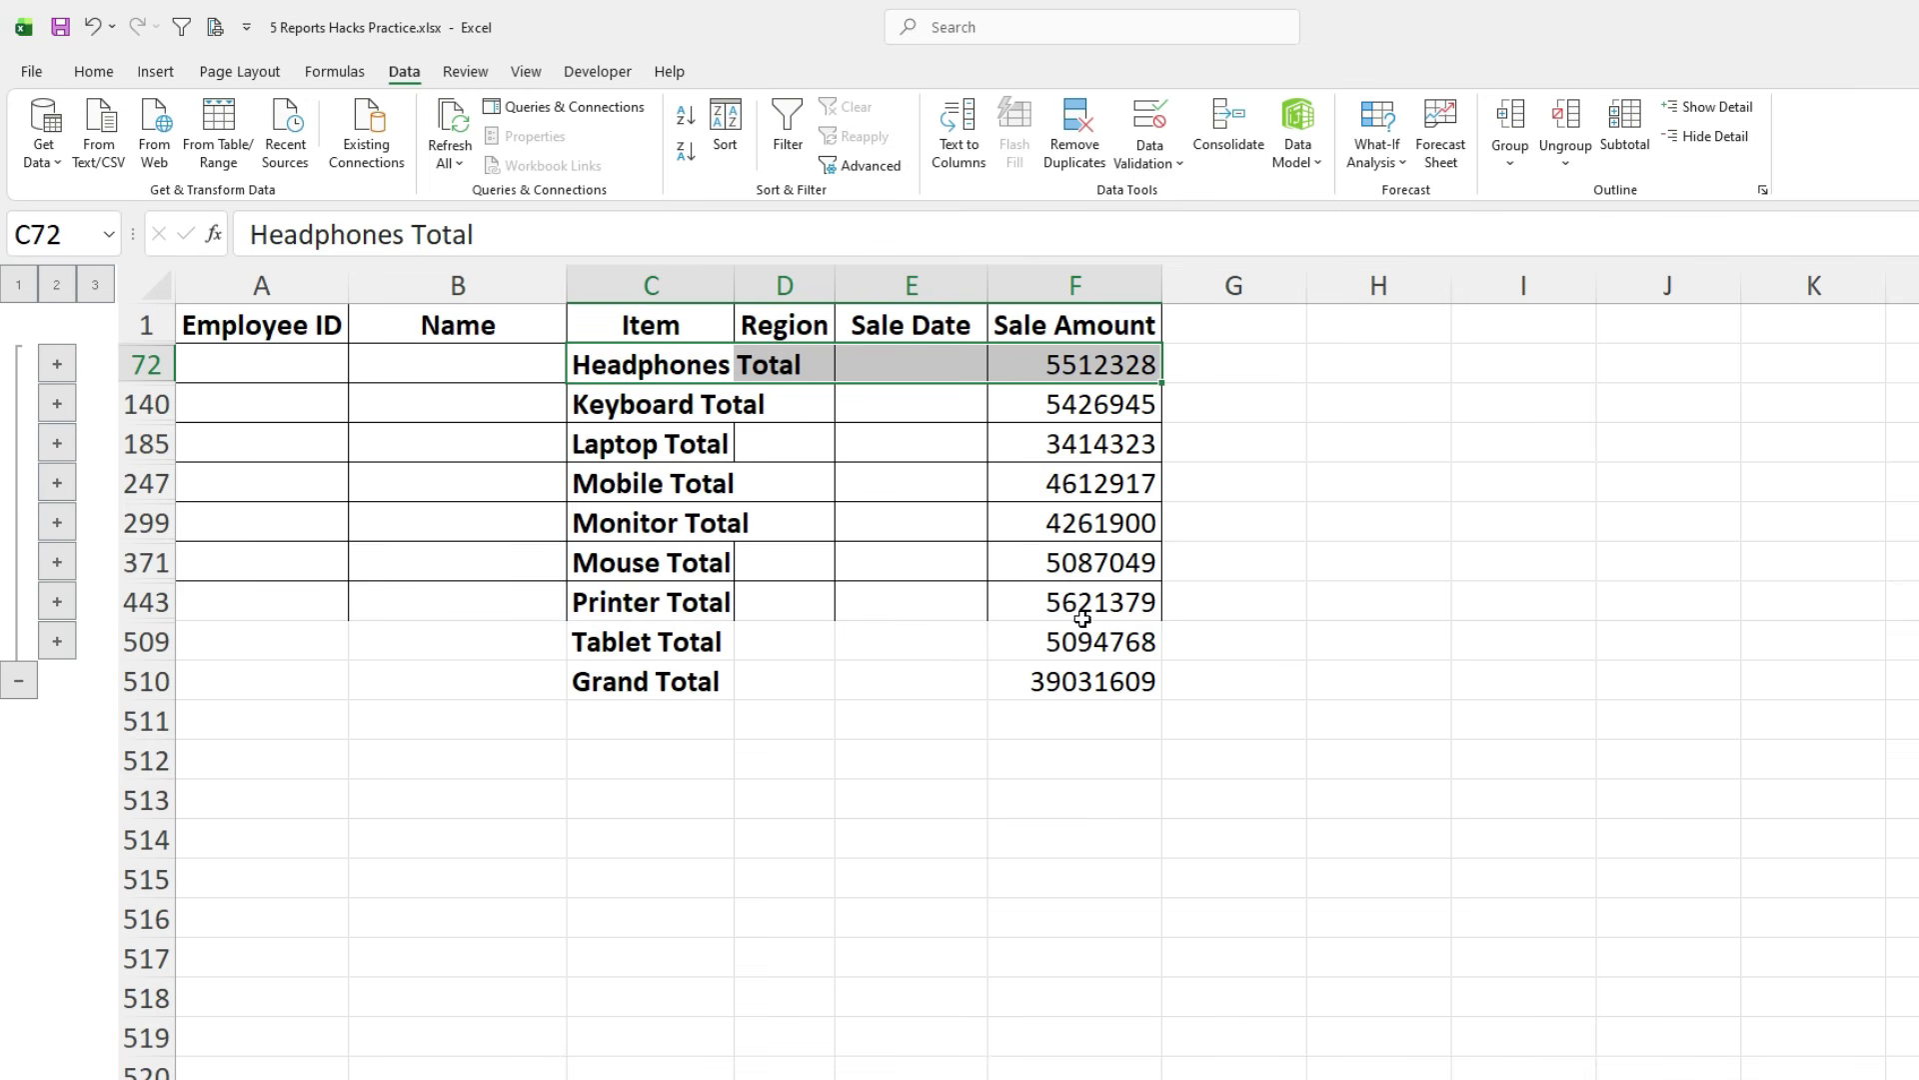
{"action": "left_click_drag", "start_coordinate": [1100, 364], "coordinate": [1106, 684]}
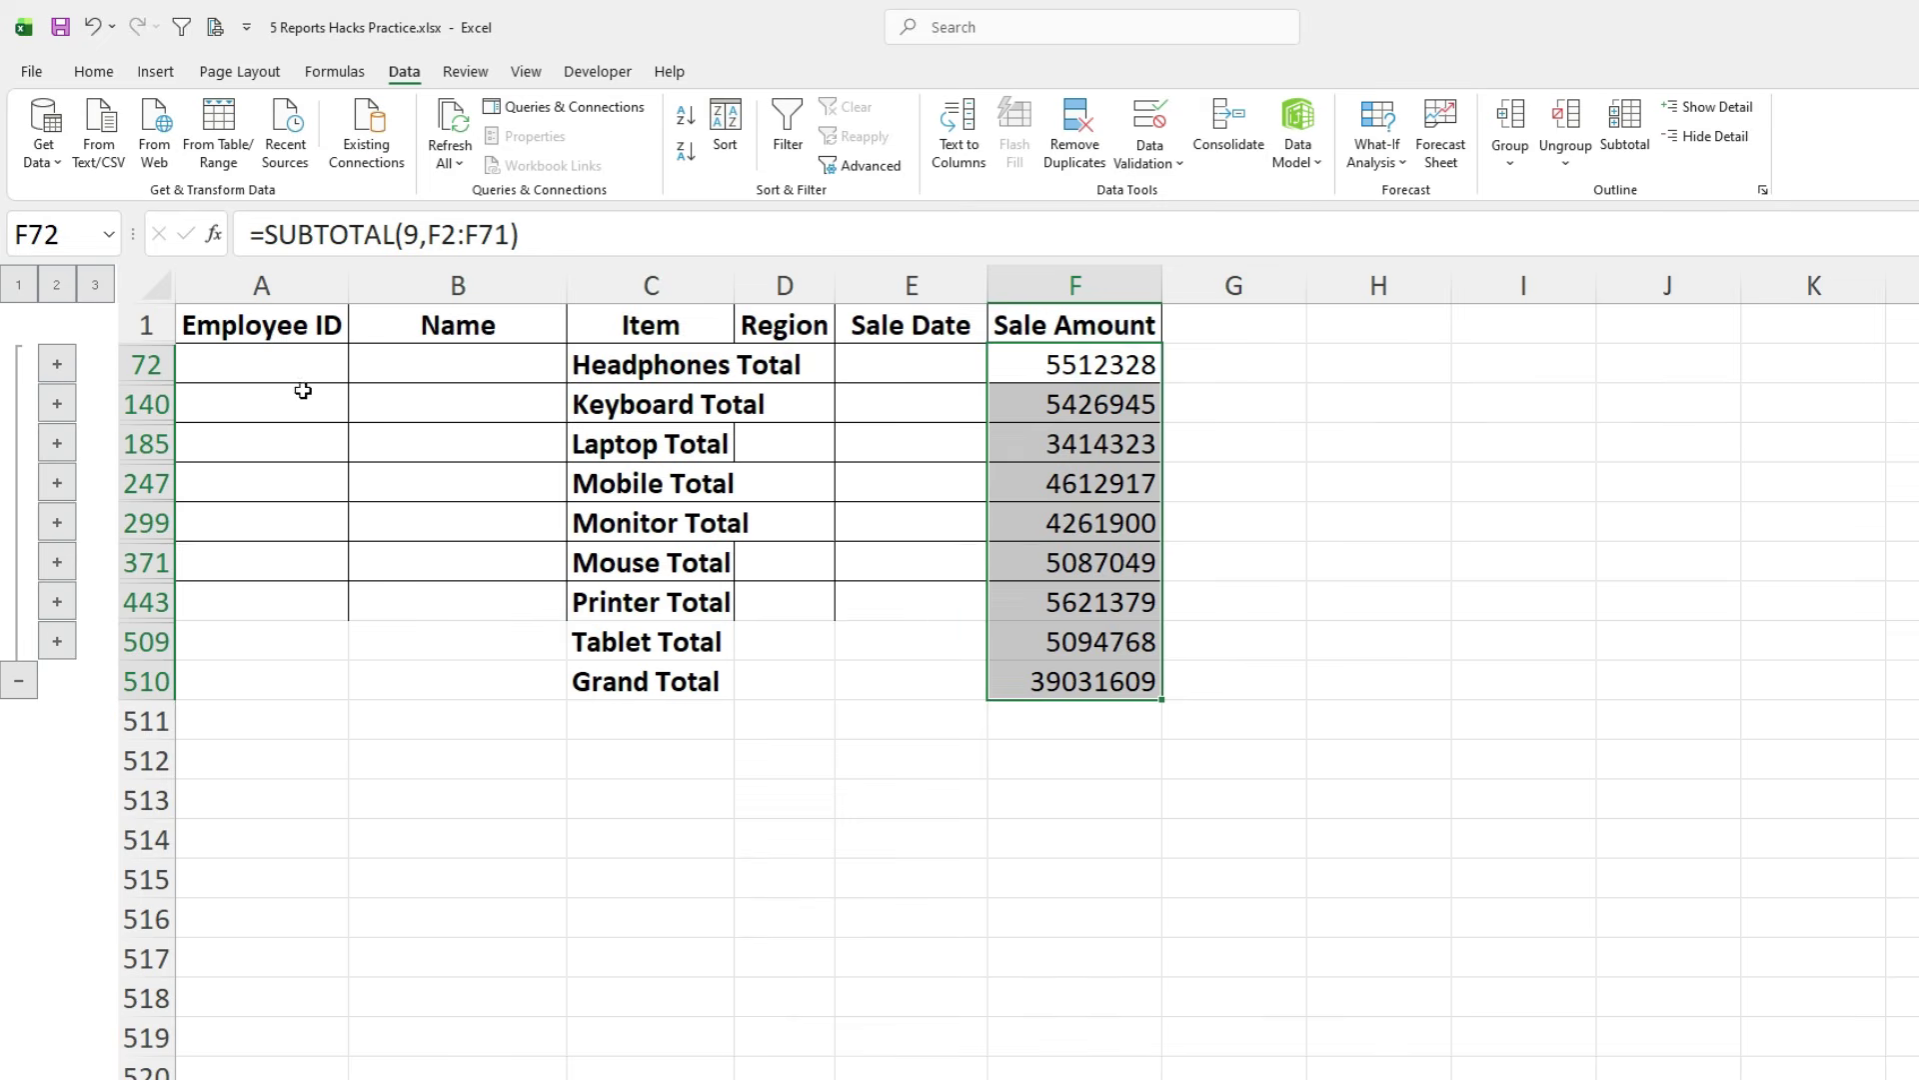
Expand the outline to full record detail and review the first item group through its total row.
{"action": "left_click", "coordinate": [95, 284]}
{"action": "left_click", "coordinate": [627, 365]}
{"action": "left_click_drag", "start_coordinate": [627, 365], "coordinate": [718, 828]}
{"action": "scroll", "coordinate": [714, 834], "scroll_direction": "down", "scroll_amount": 8}
{"action": "scroll", "coordinate": [714, 834], "scroll_direction": "down", "scroll_amount": 12}
{"action": "left_click_drag", "start_coordinate": [652, 760], "coordinate": [1109, 763]}
{"action": "left_click", "coordinate": [1239, 719]}
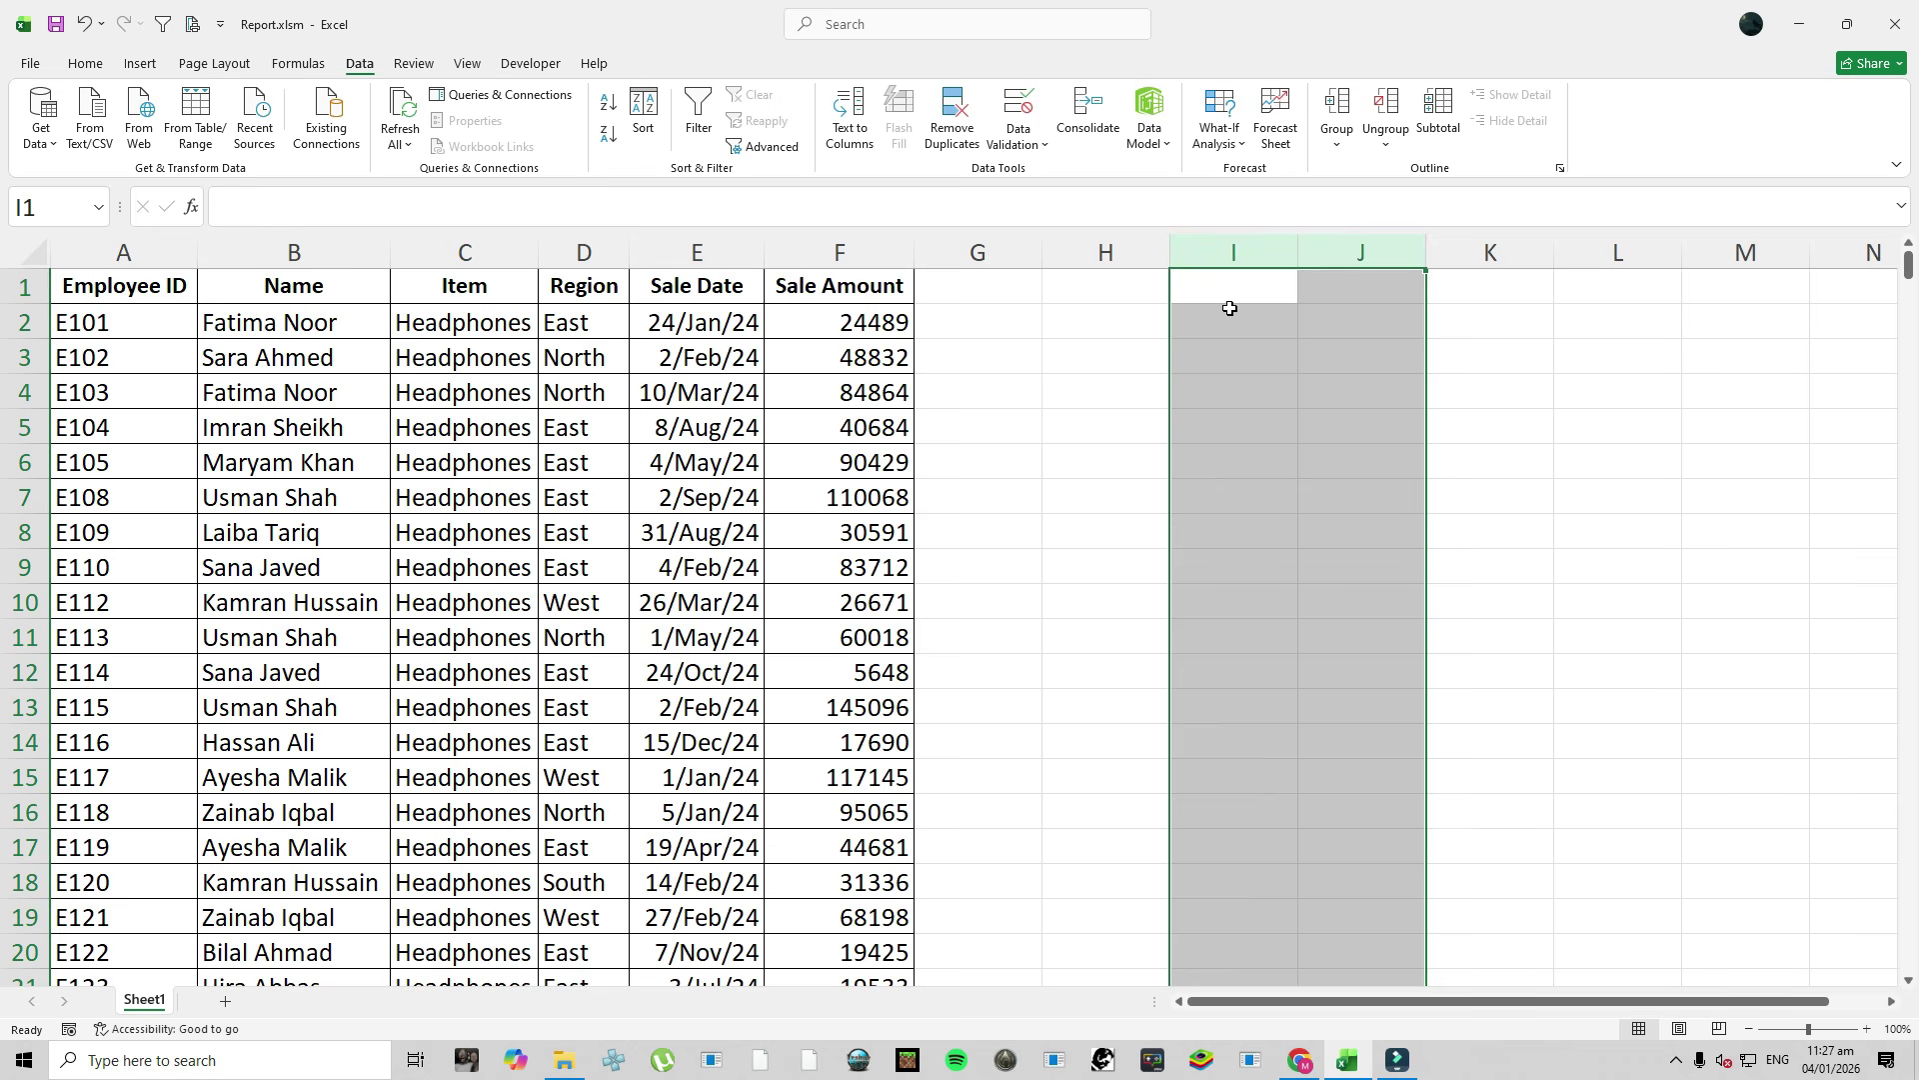
Make sure the Developer tab is enabled in the ribbon customization options of Report.xlsm.
{"action": "left_click", "coordinate": [1232, 283]}
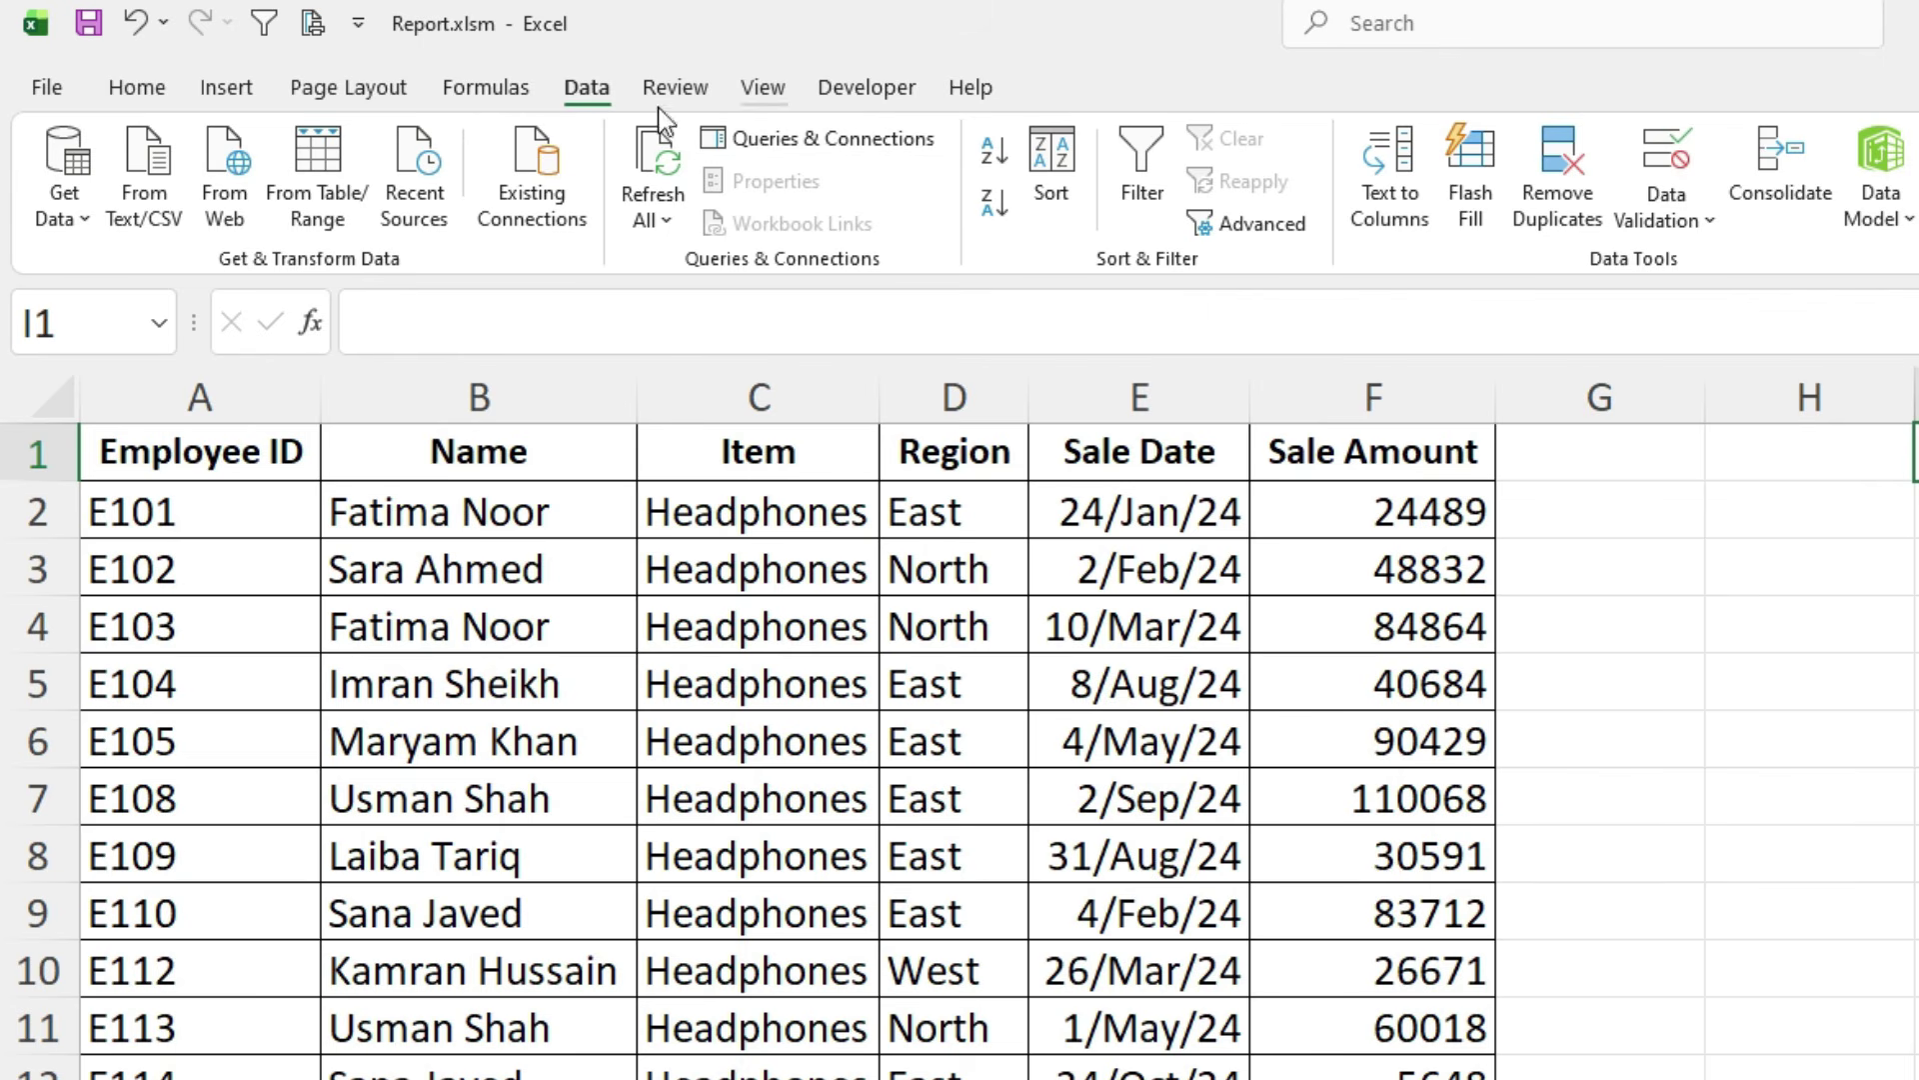
{"action": "left_click", "coordinate": [856, 90]}
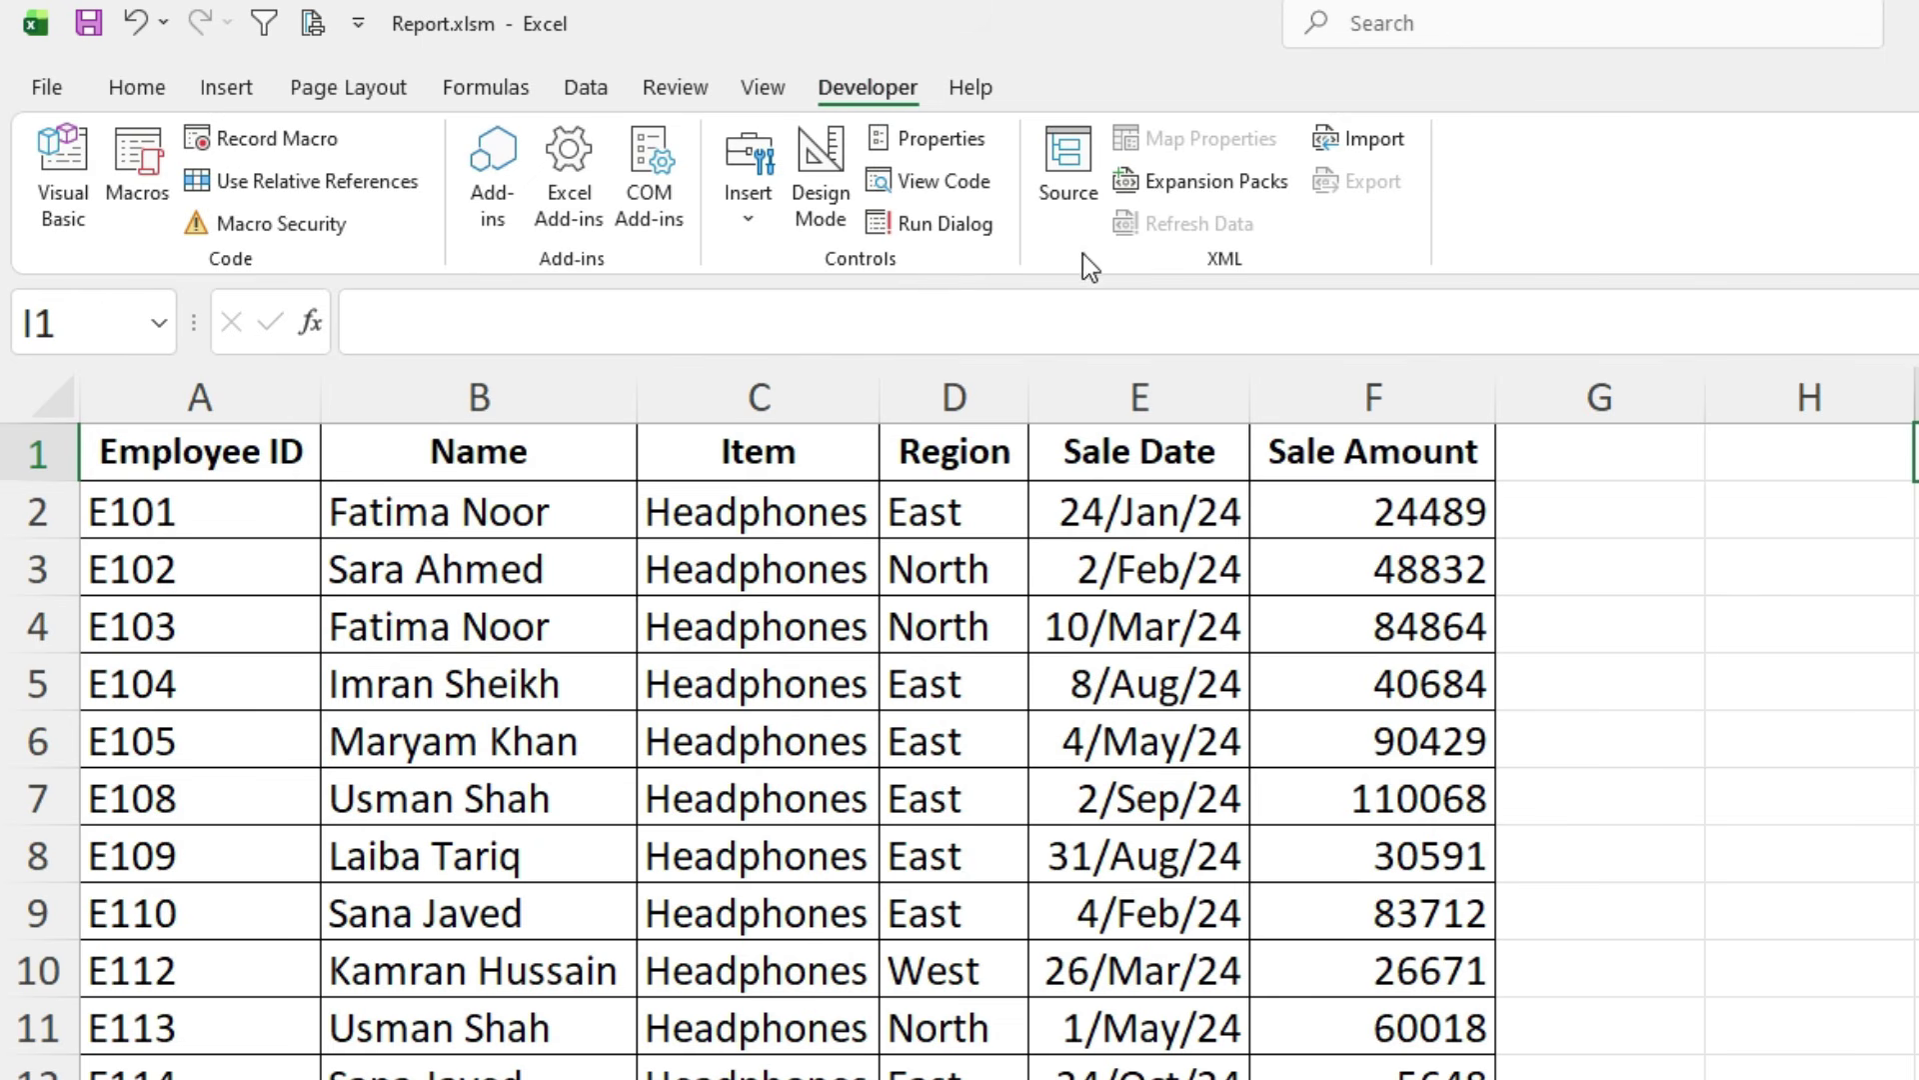
{"action": "right_click", "coordinate": [1052, 252]}
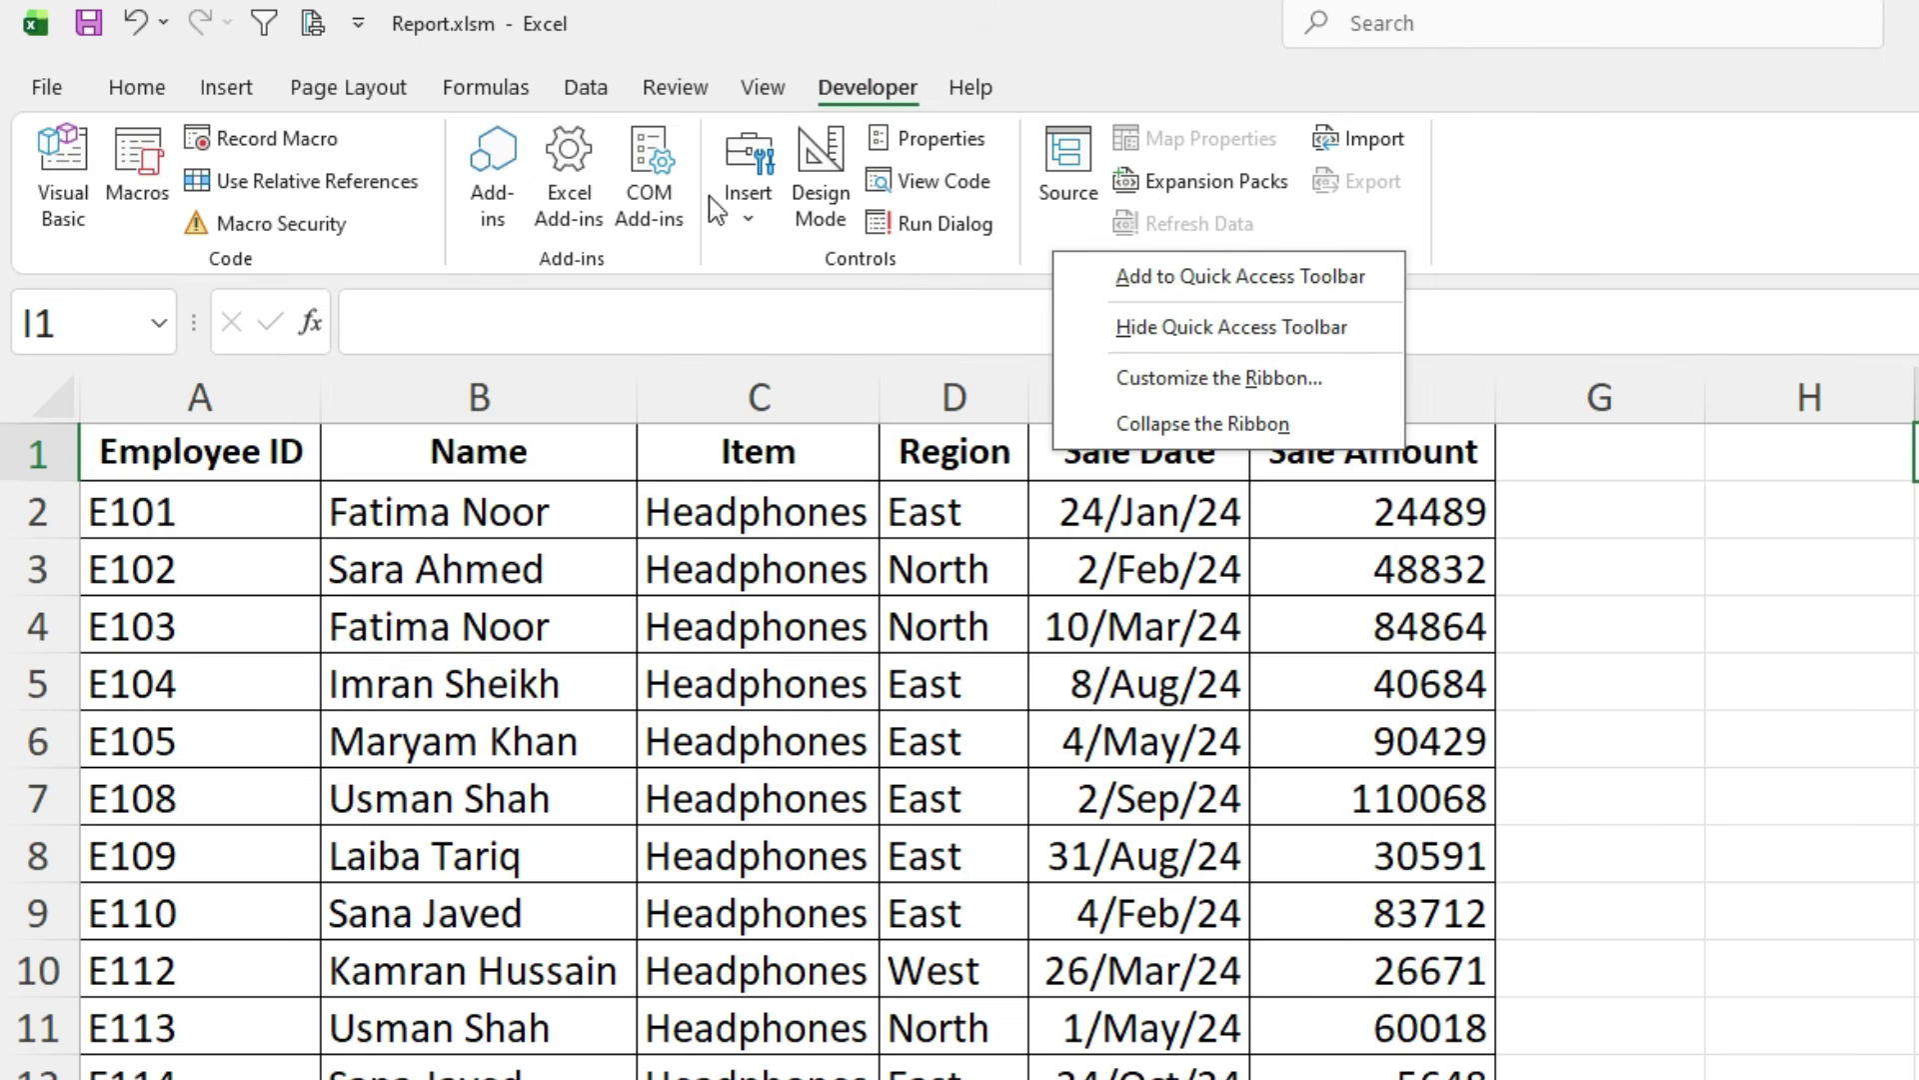
{"action": "left_click", "coordinate": [1213, 381]}
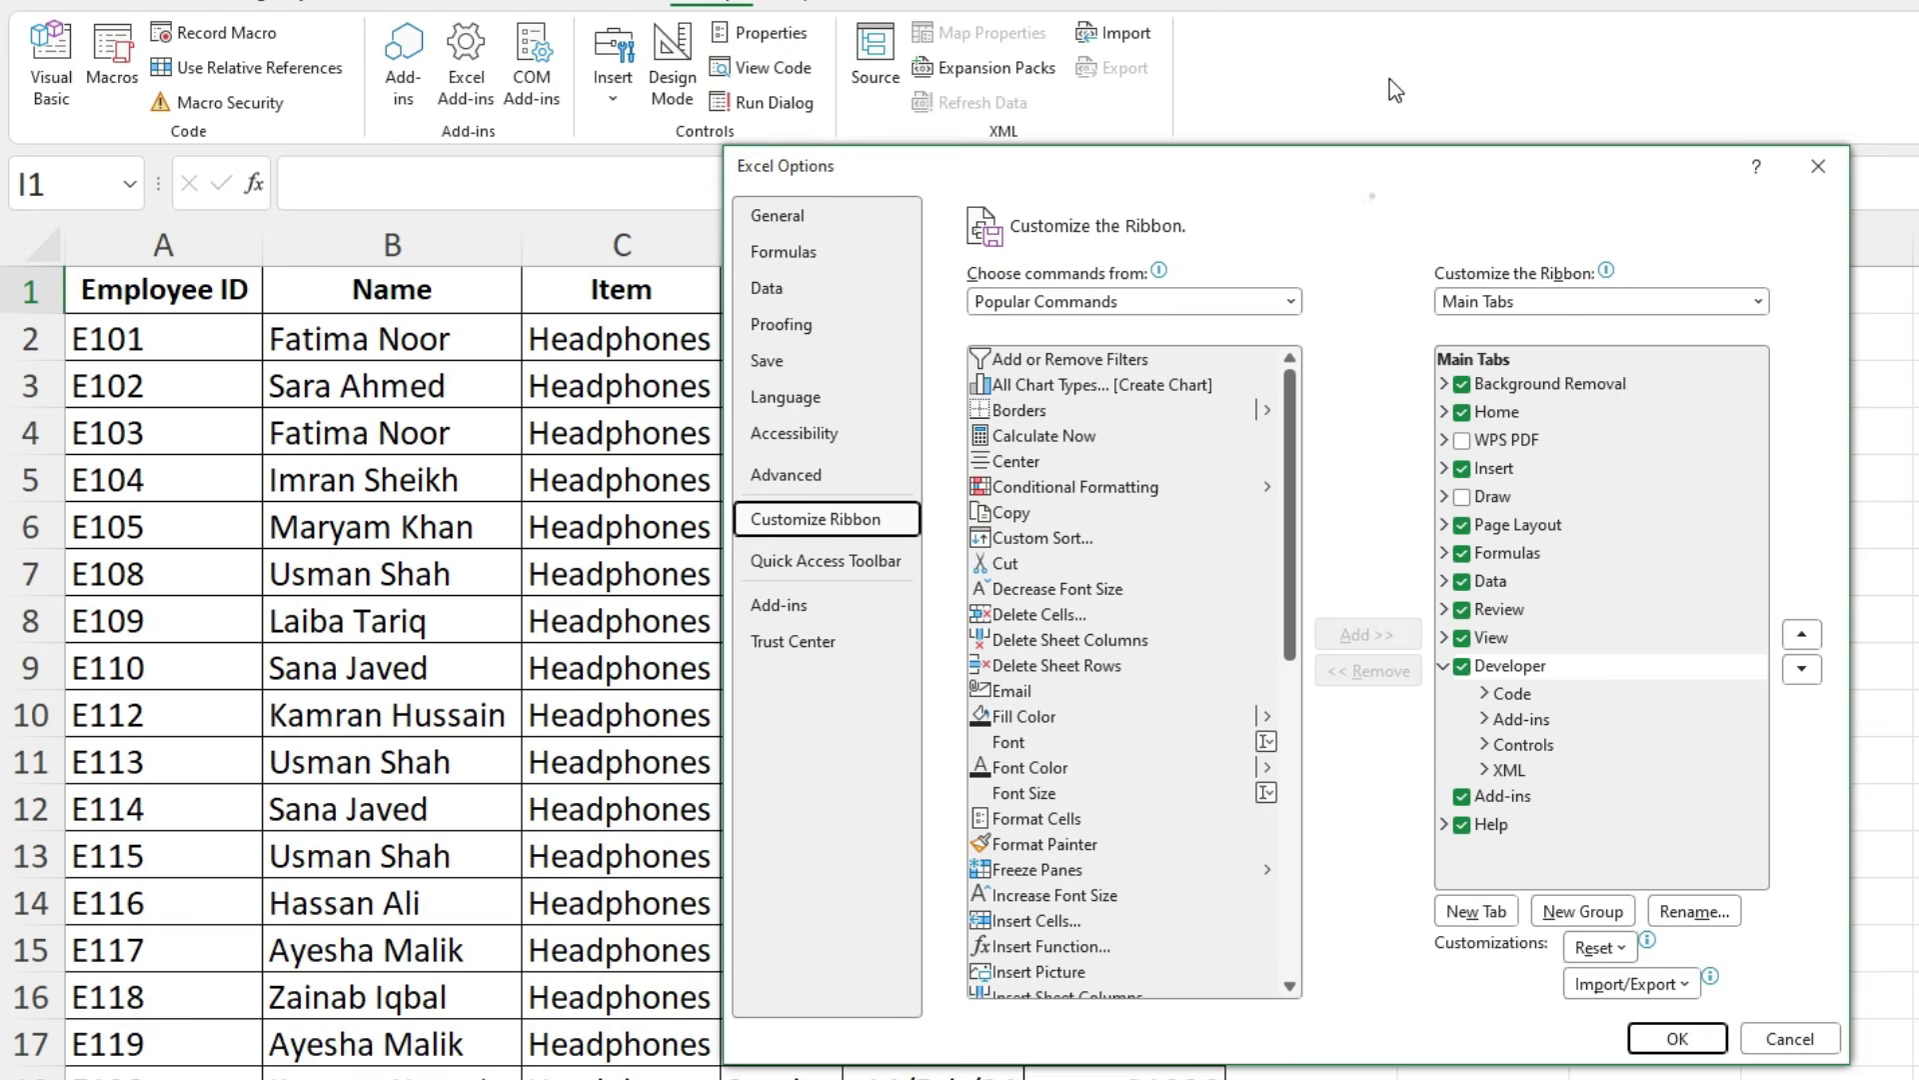
{"action": "left_click_drag", "start_coordinate": [1310, 166], "coordinate": [1352, 43]}
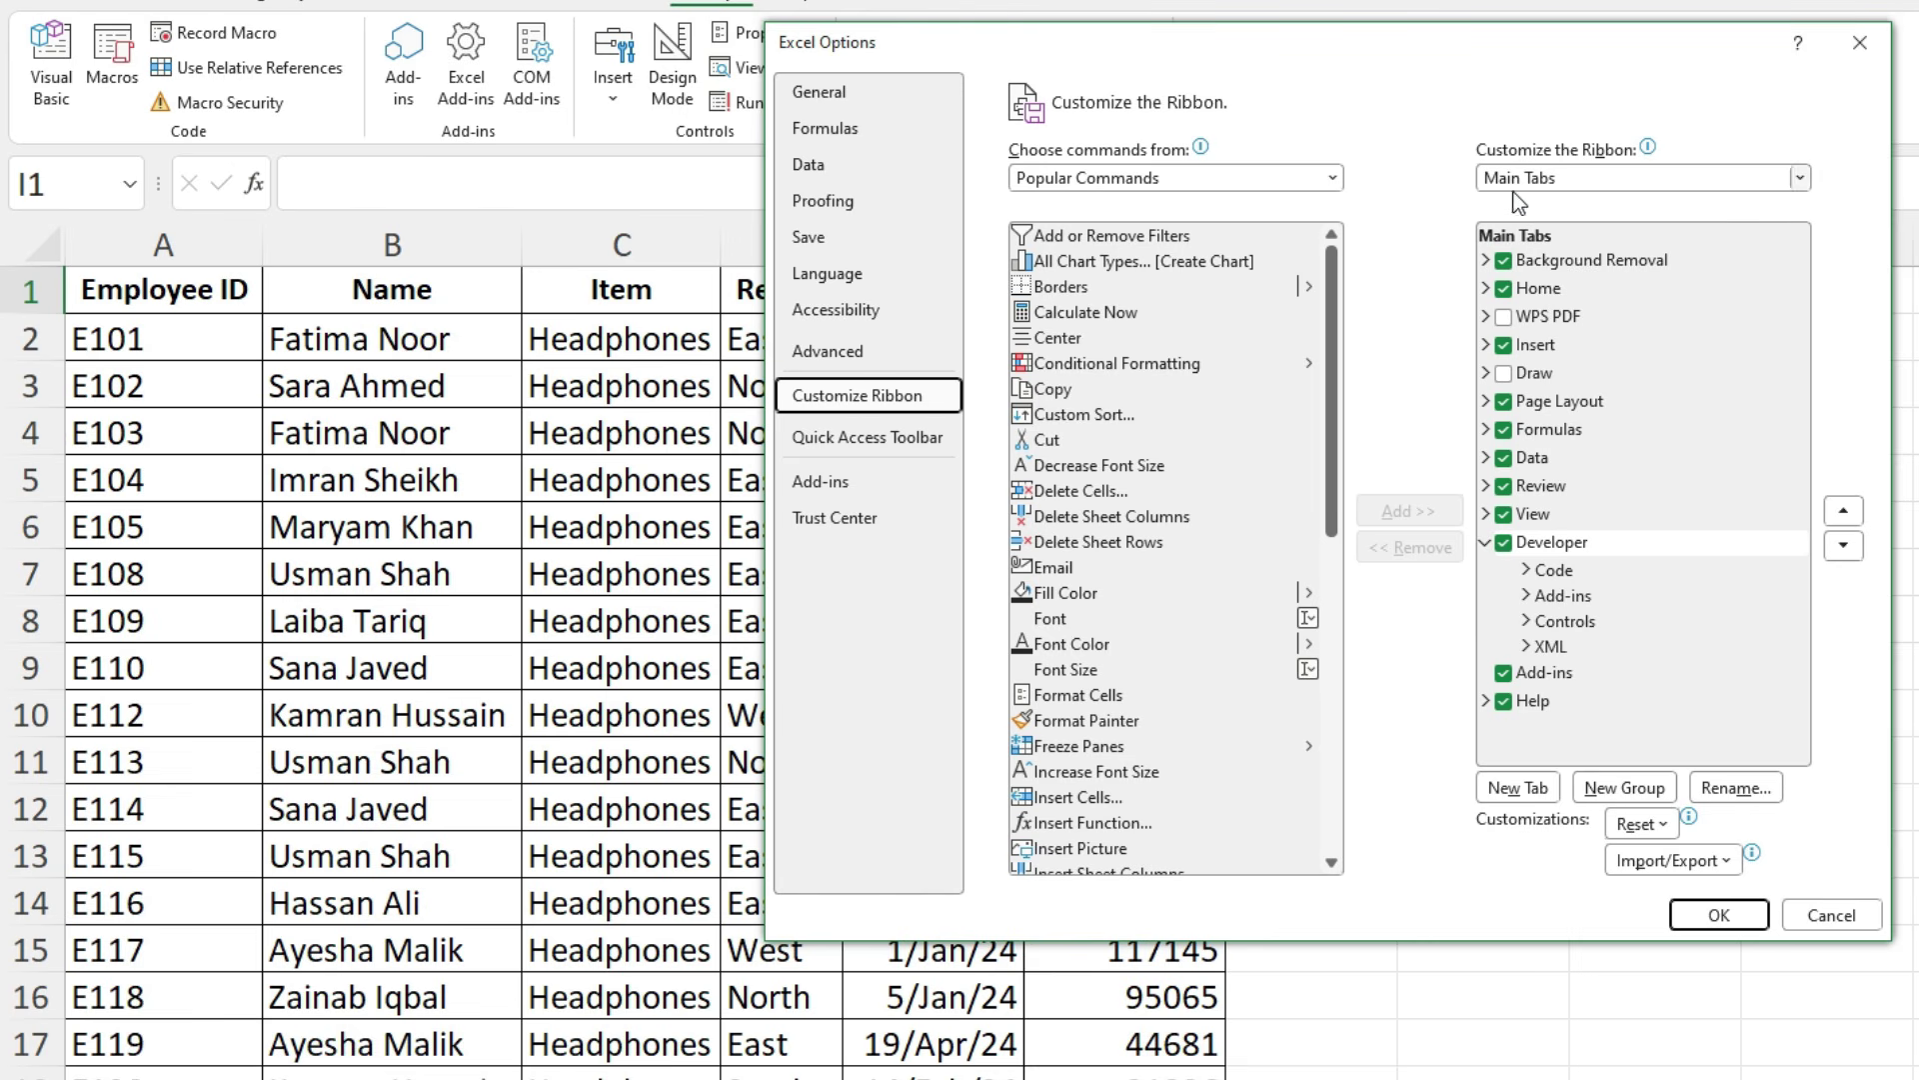
{"action": "left_click", "coordinate": [1505, 545]}
{"action": "left_click", "coordinate": [1504, 544]}
{"action": "left_click", "coordinate": [1717, 914]}
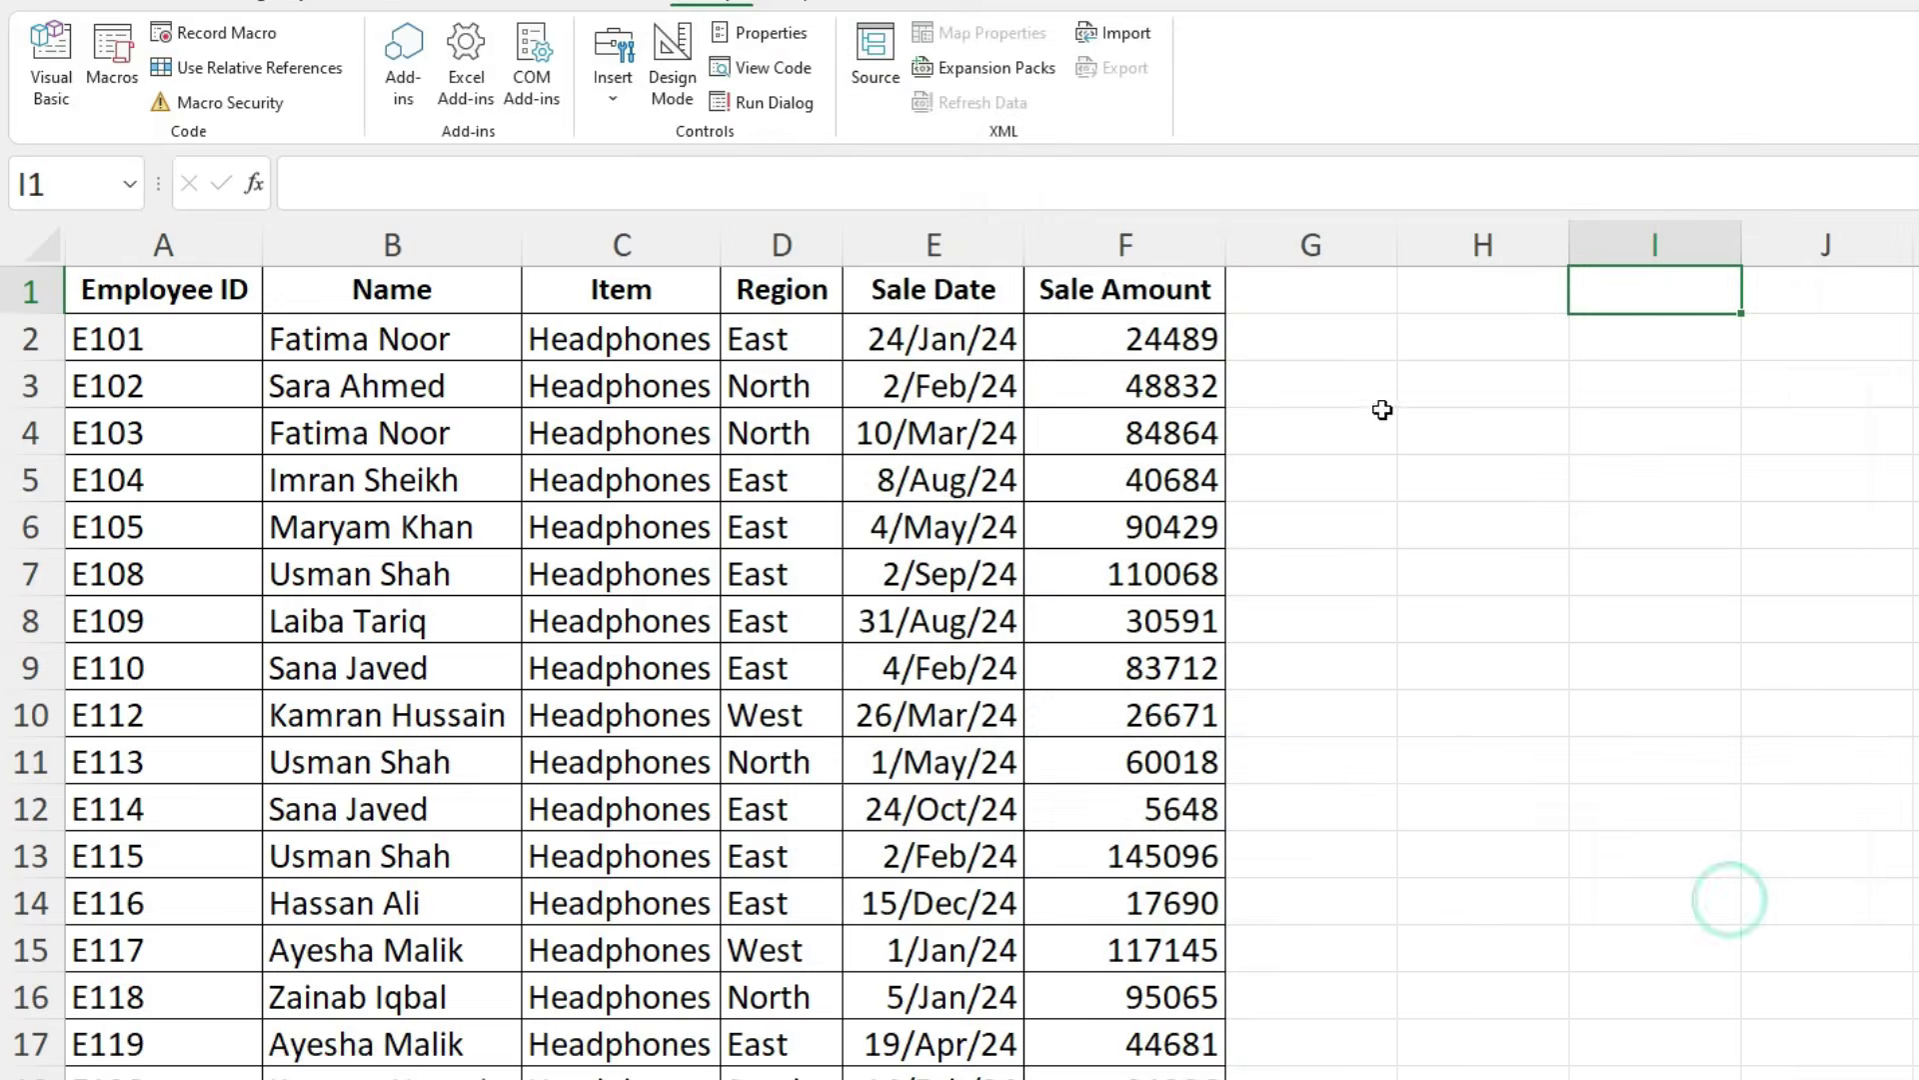
Convert the sales data in A1:F498 into a table with headers and enter abc as its table name.
{"action": "left_click", "coordinate": [543, 292]}
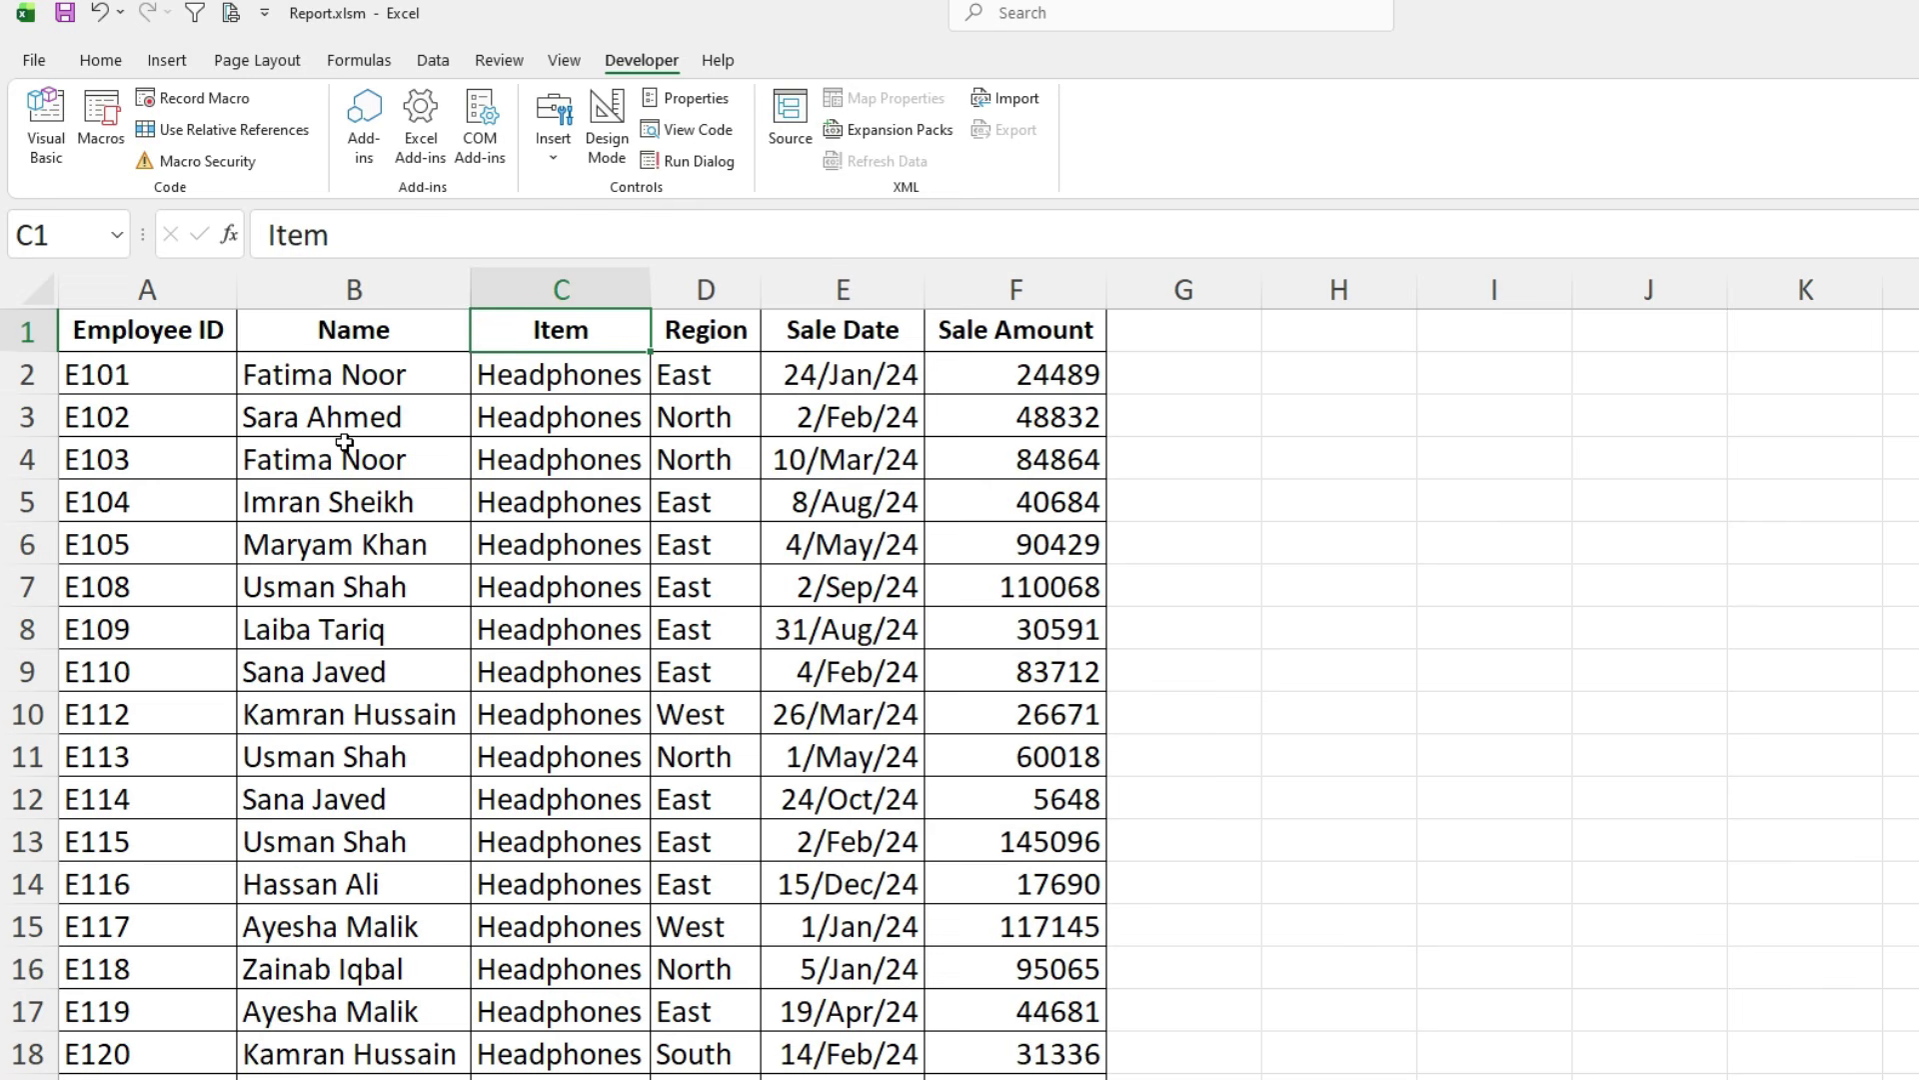
{"action": "key", "text": "ctrl+t"}
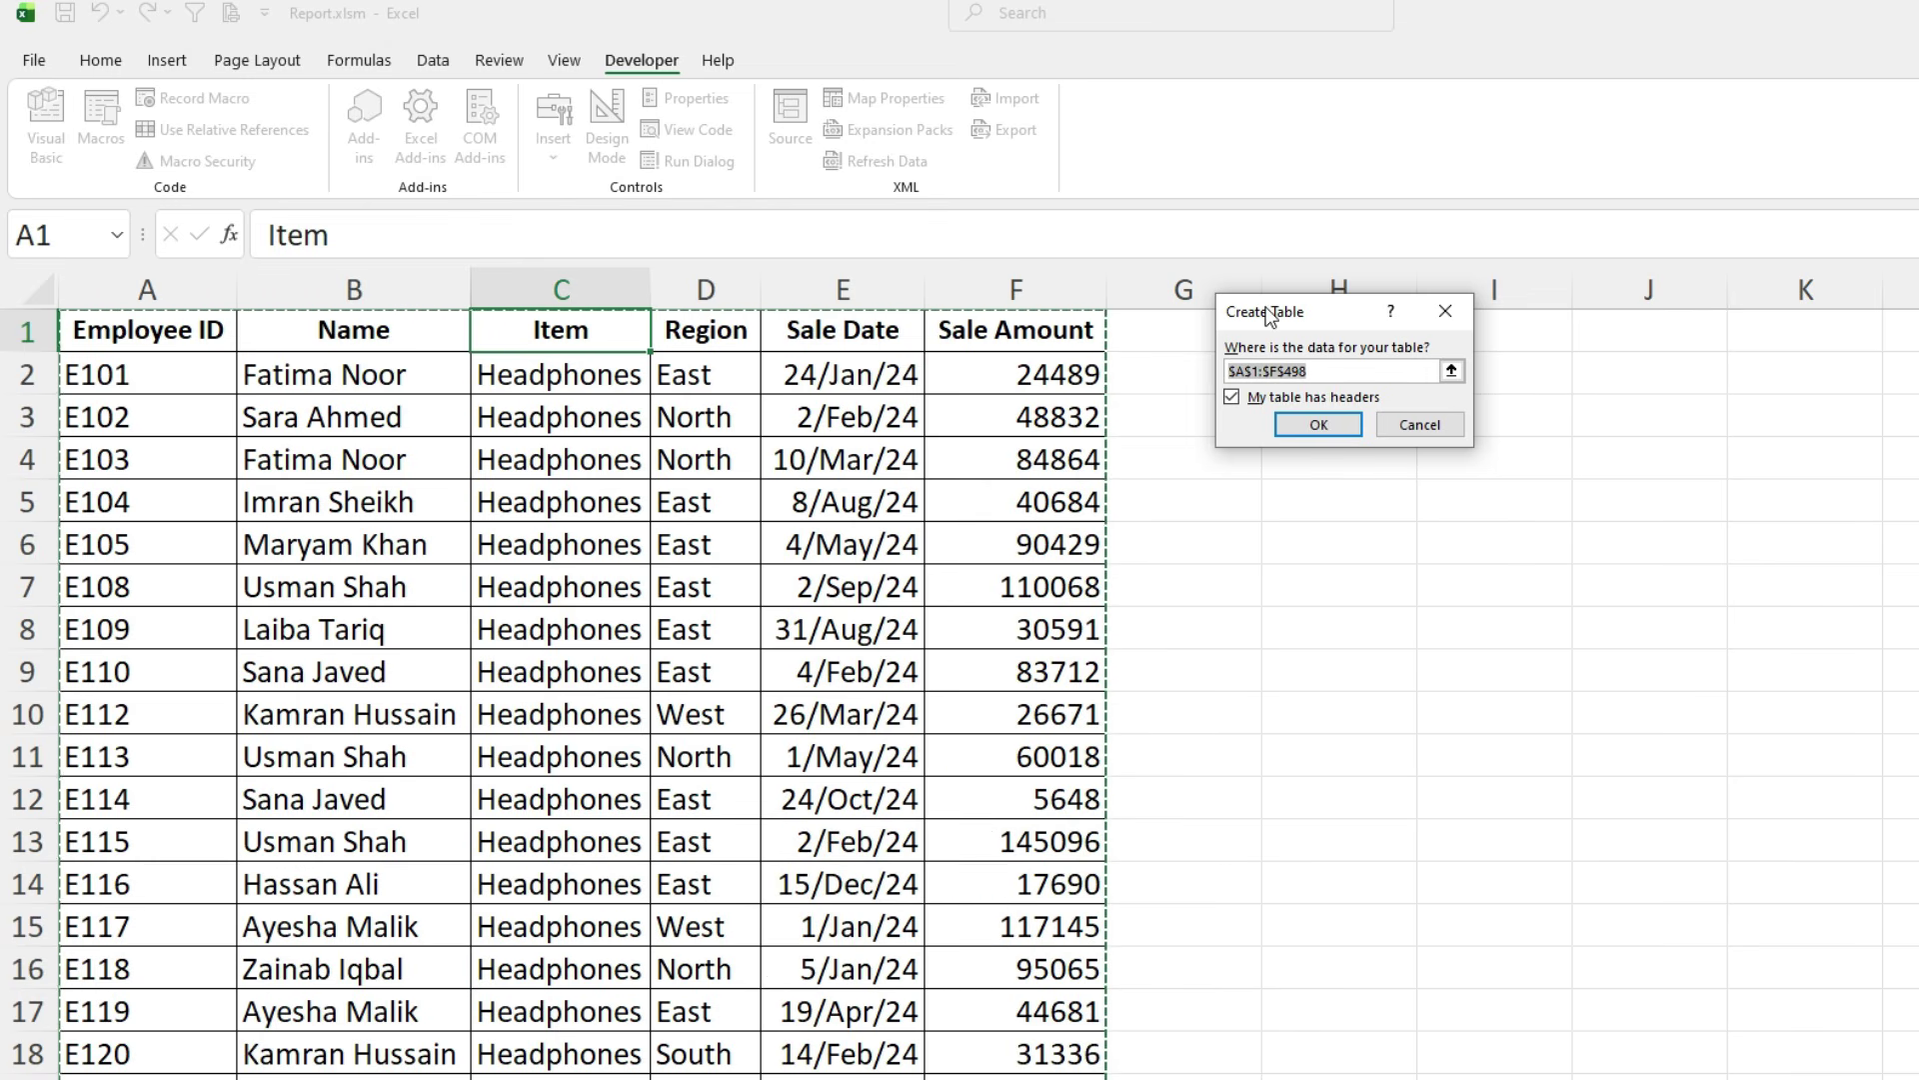
{"action": "left_click_drag", "start_coordinate": [1315, 317], "coordinate": [1237, 271]}
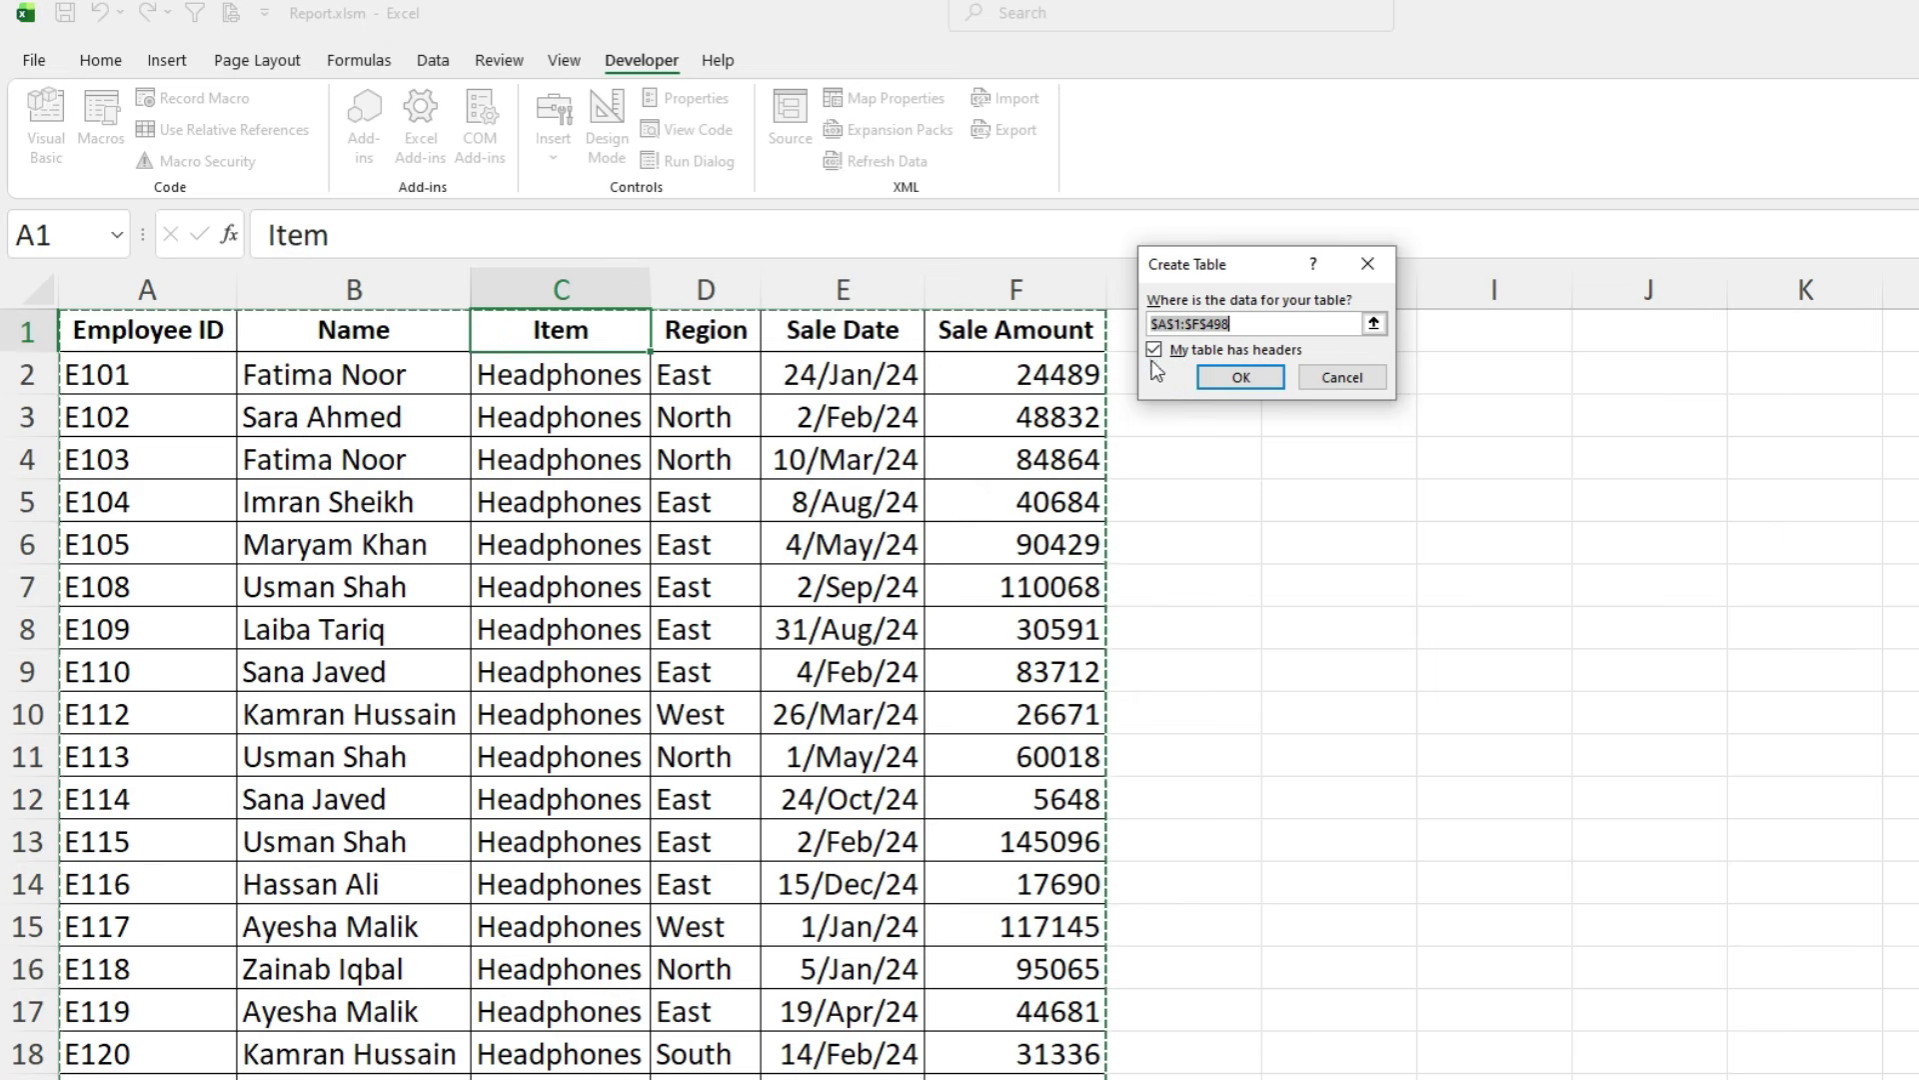
{"action": "left_click", "coordinate": [1238, 378]}
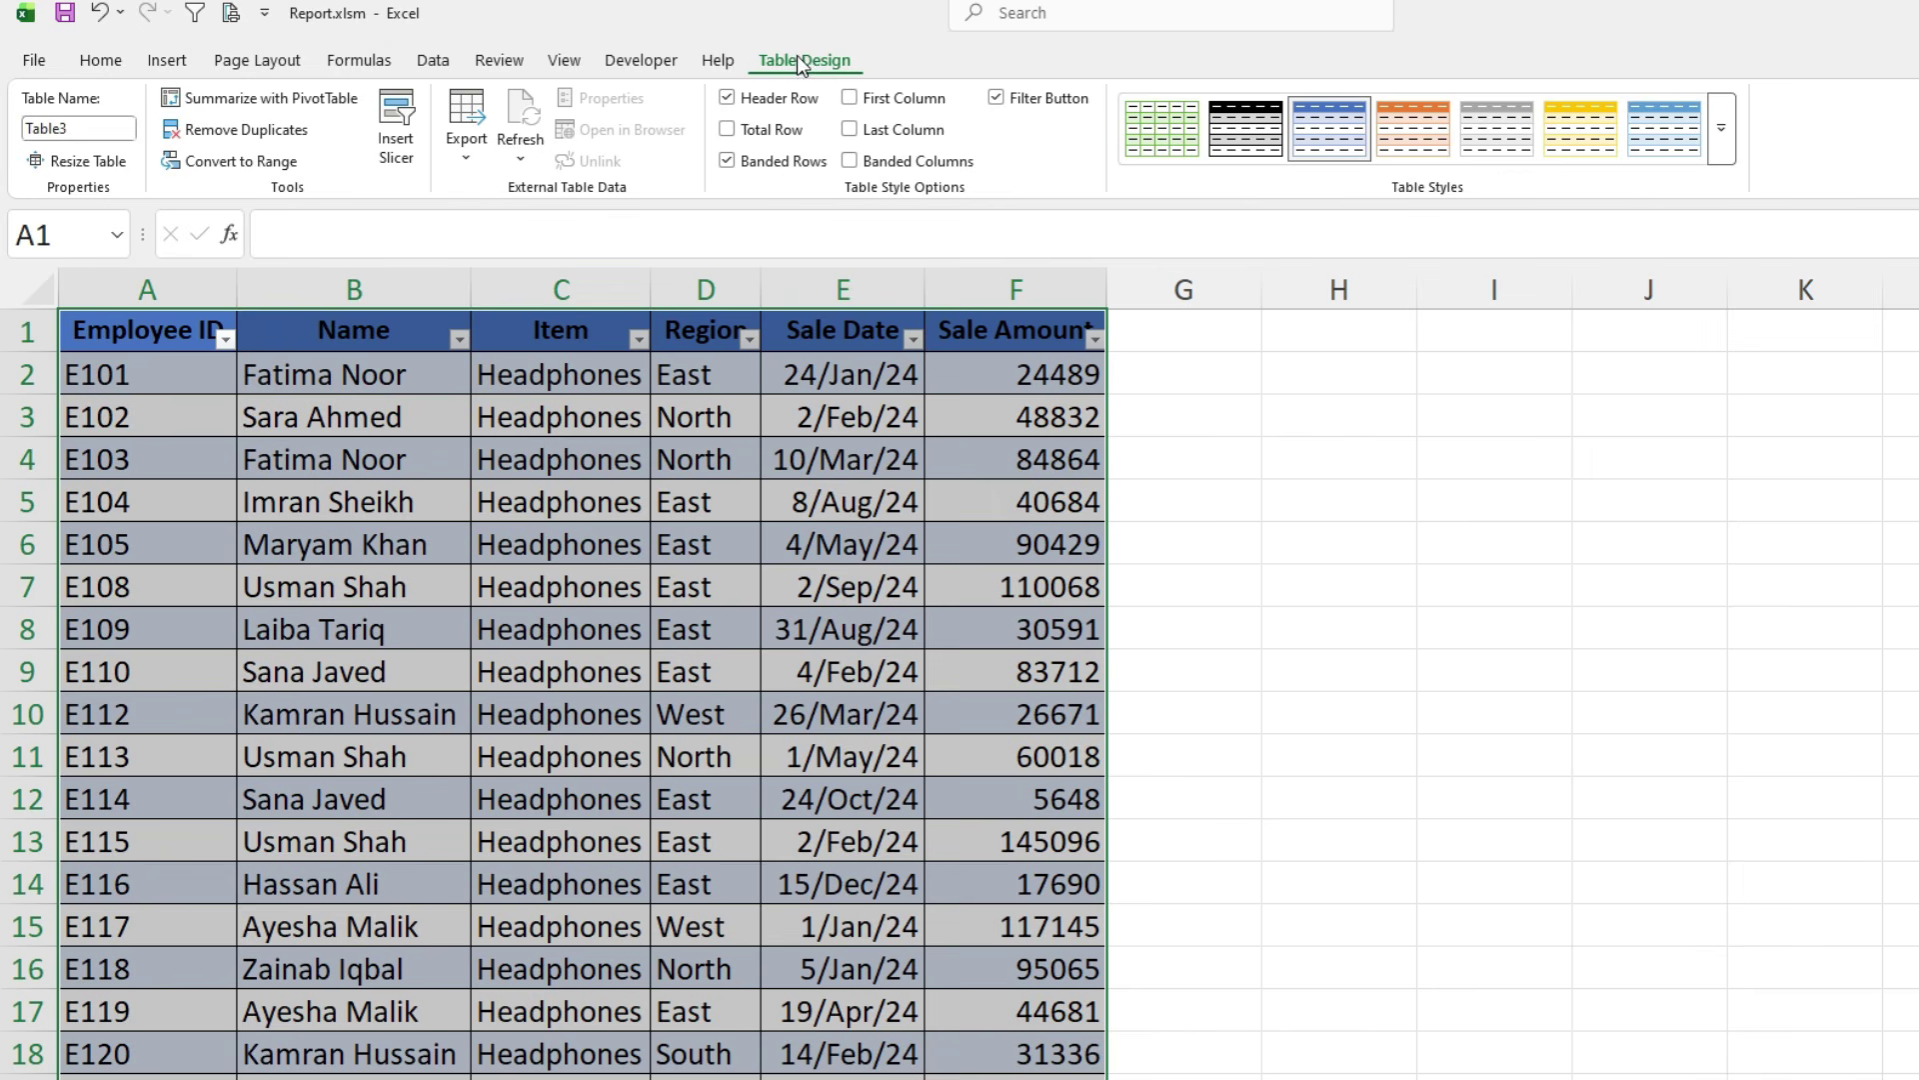
{"action": "left_click", "coordinate": [65, 121]}
{"action": "type", "text": "abc"}
{"action": "left_click", "coordinate": [1494, 330]}
{"action": "left_click", "coordinate": [706, 329]}
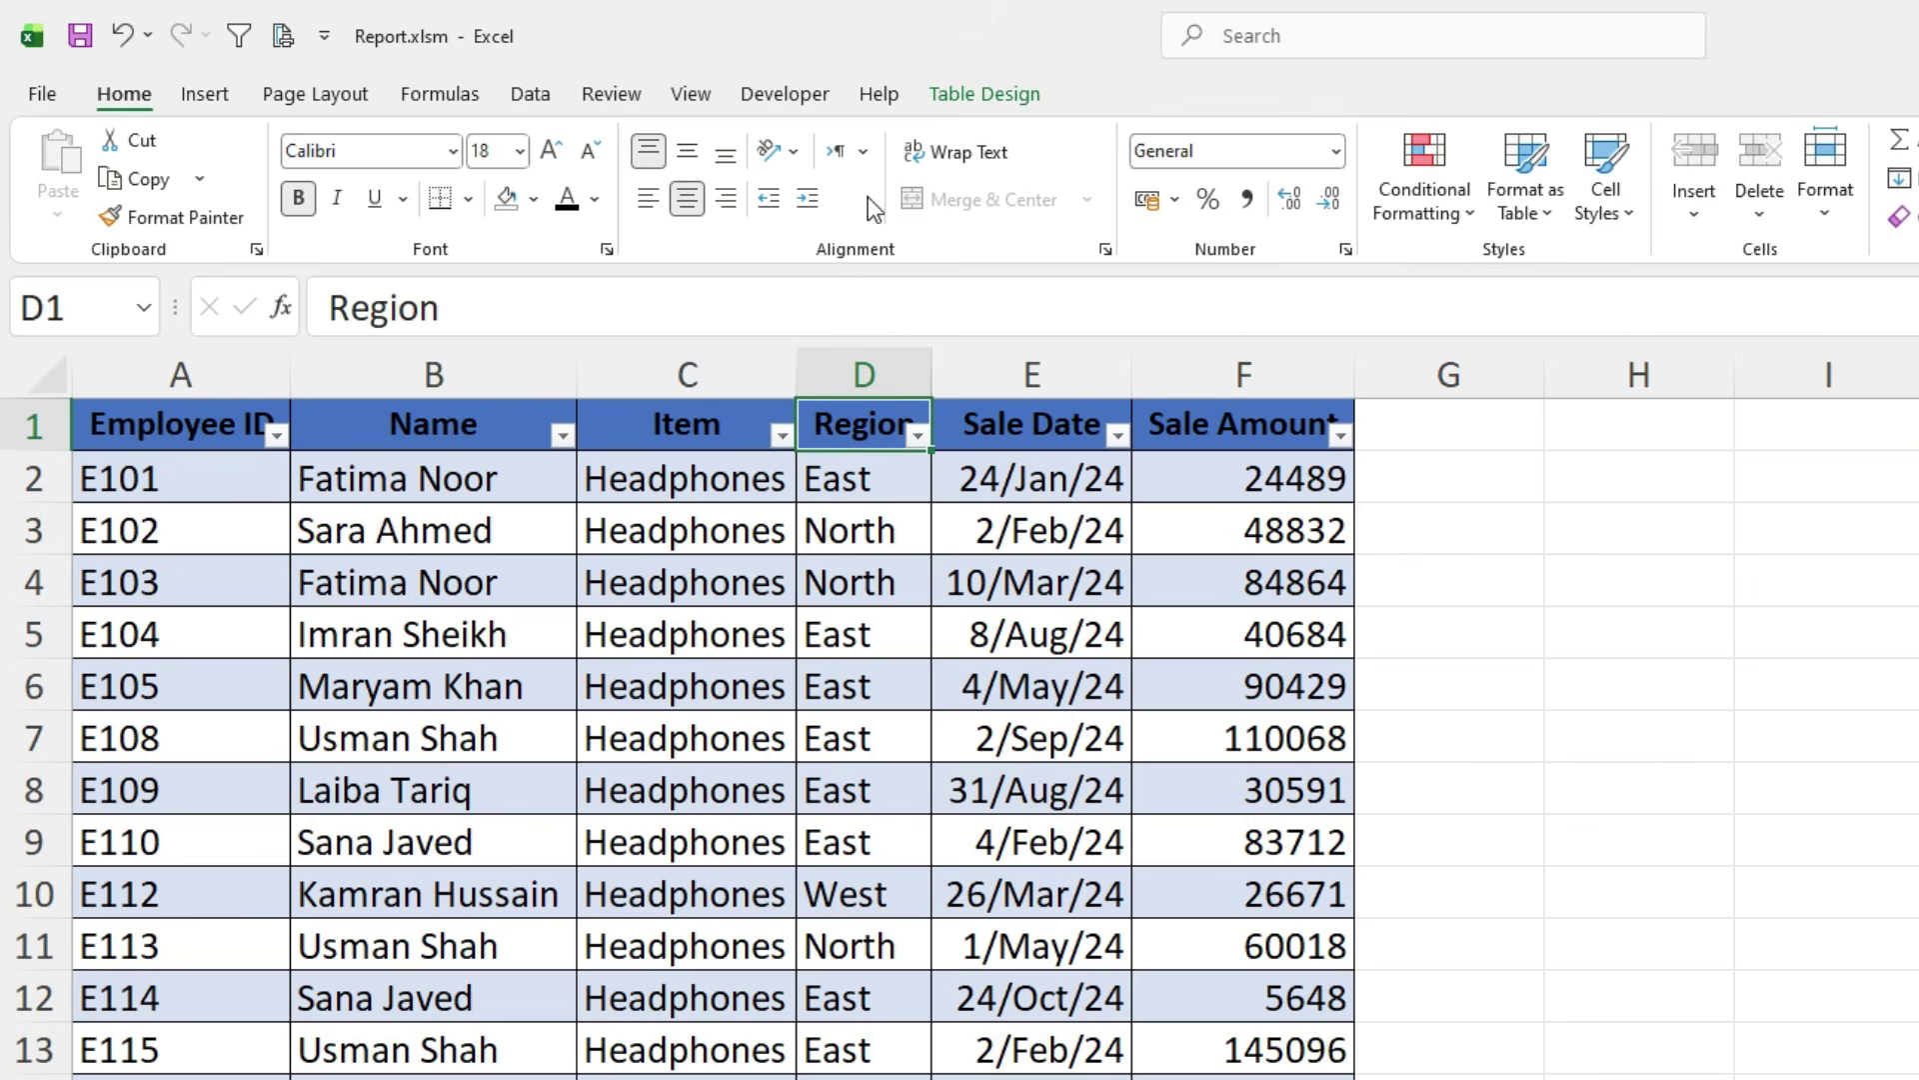
{"action": "left_click", "coordinate": [785, 97]}
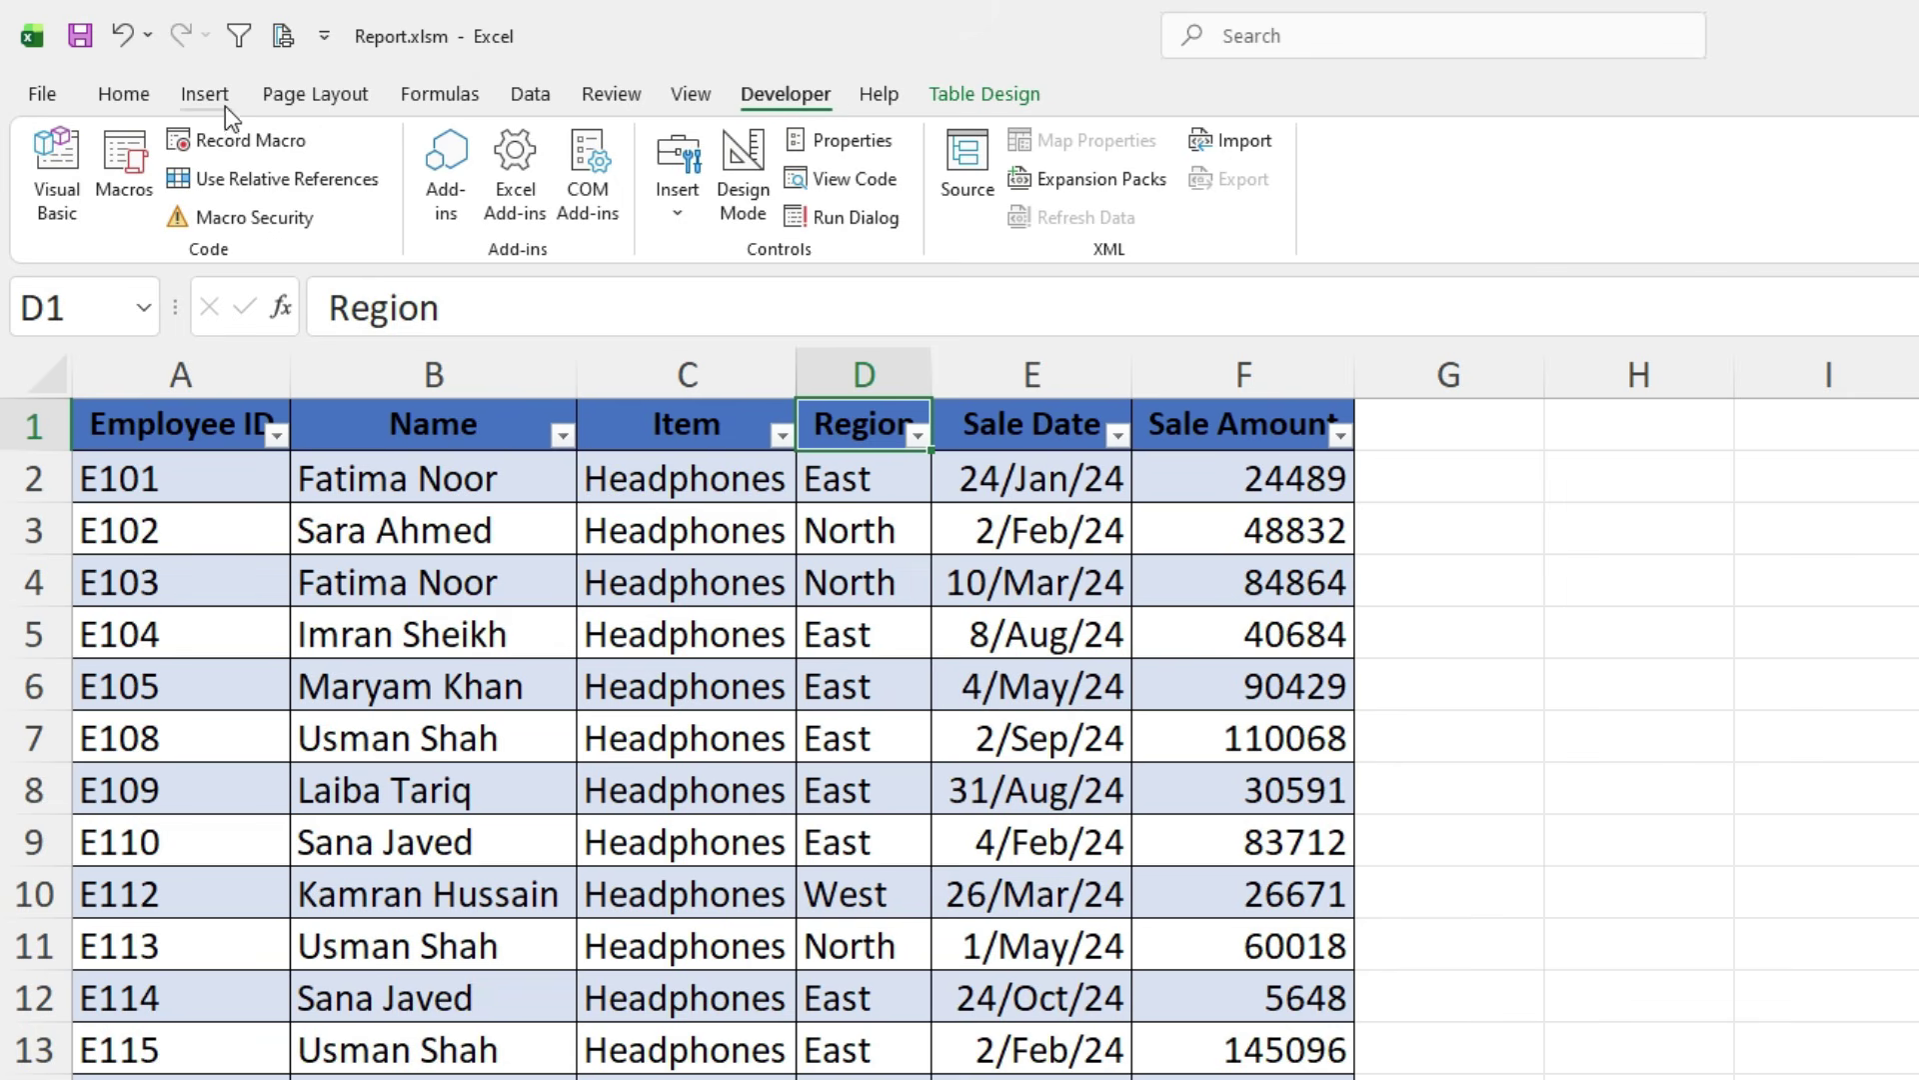
{"action": "left_click", "coordinate": [237, 146]}
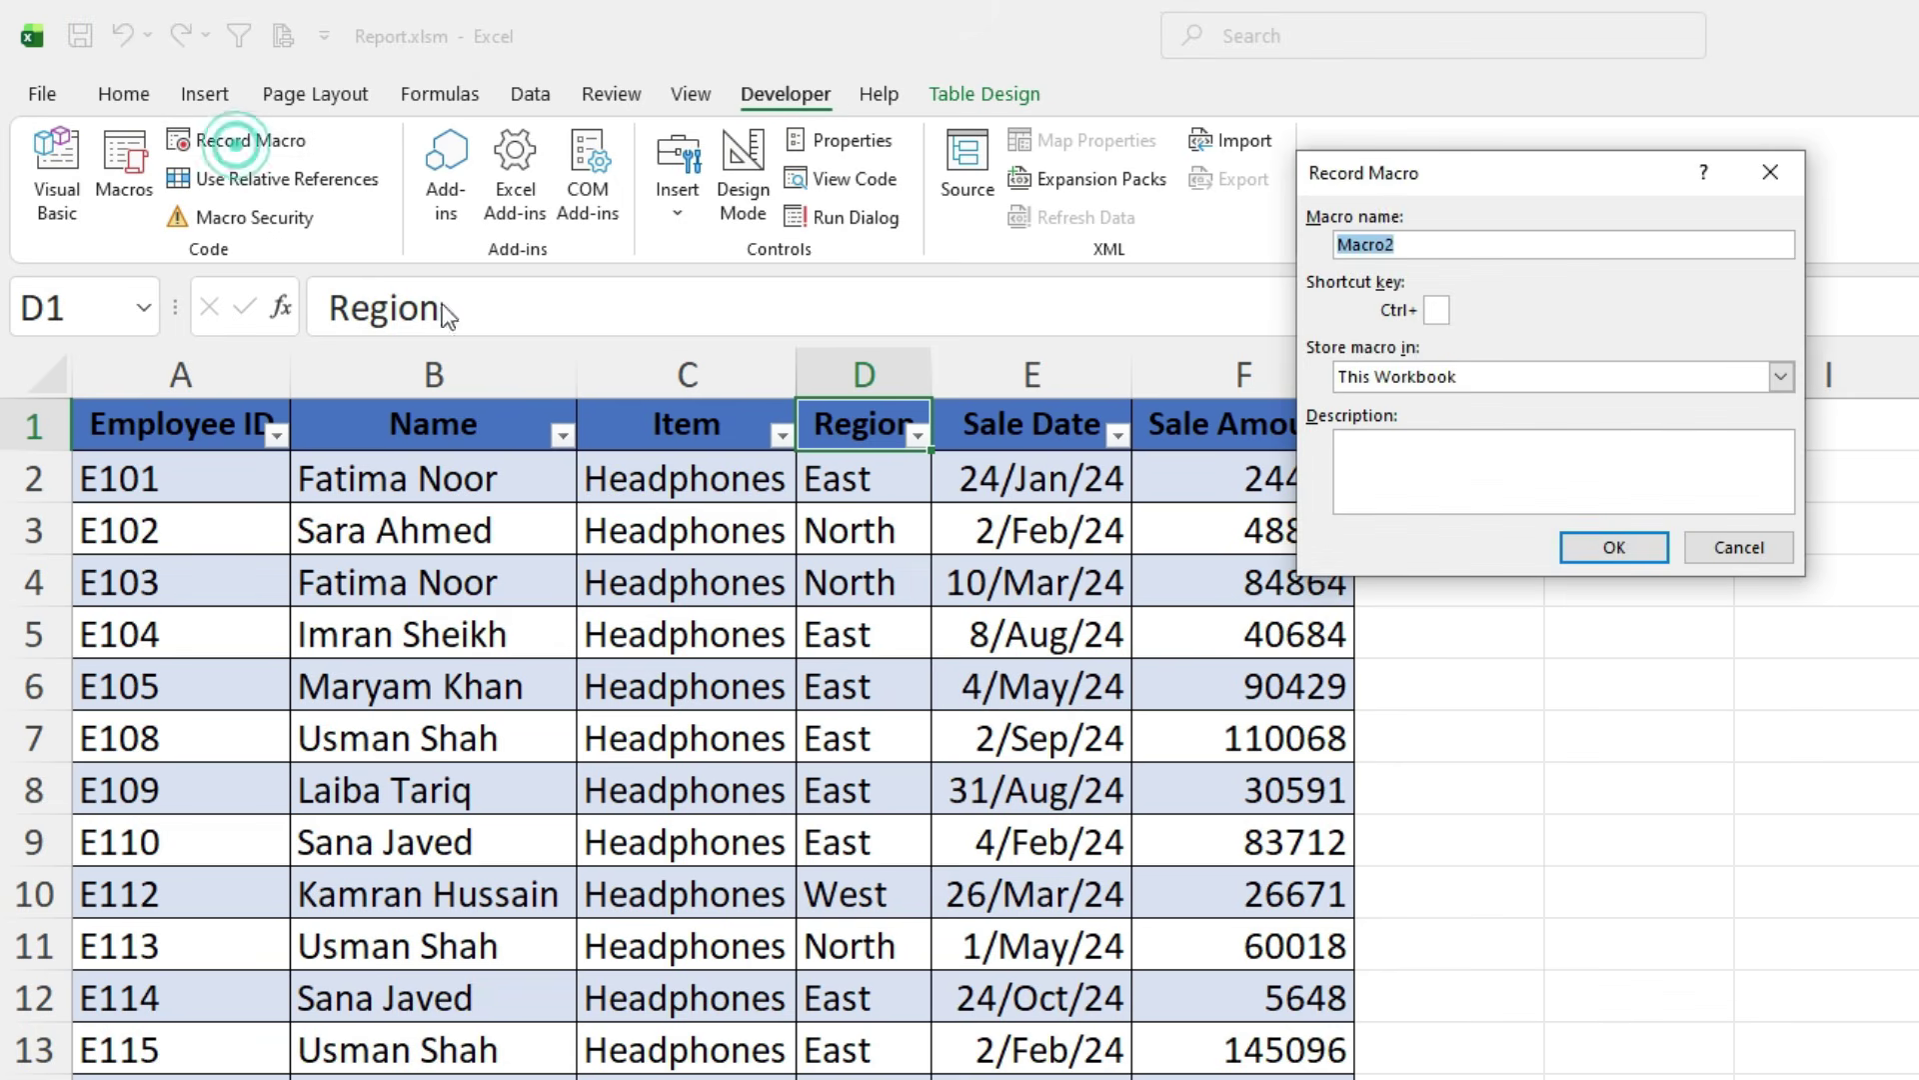
{"action": "left_click_drag", "start_coordinate": [1495, 172], "coordinate": [1502, 218]}
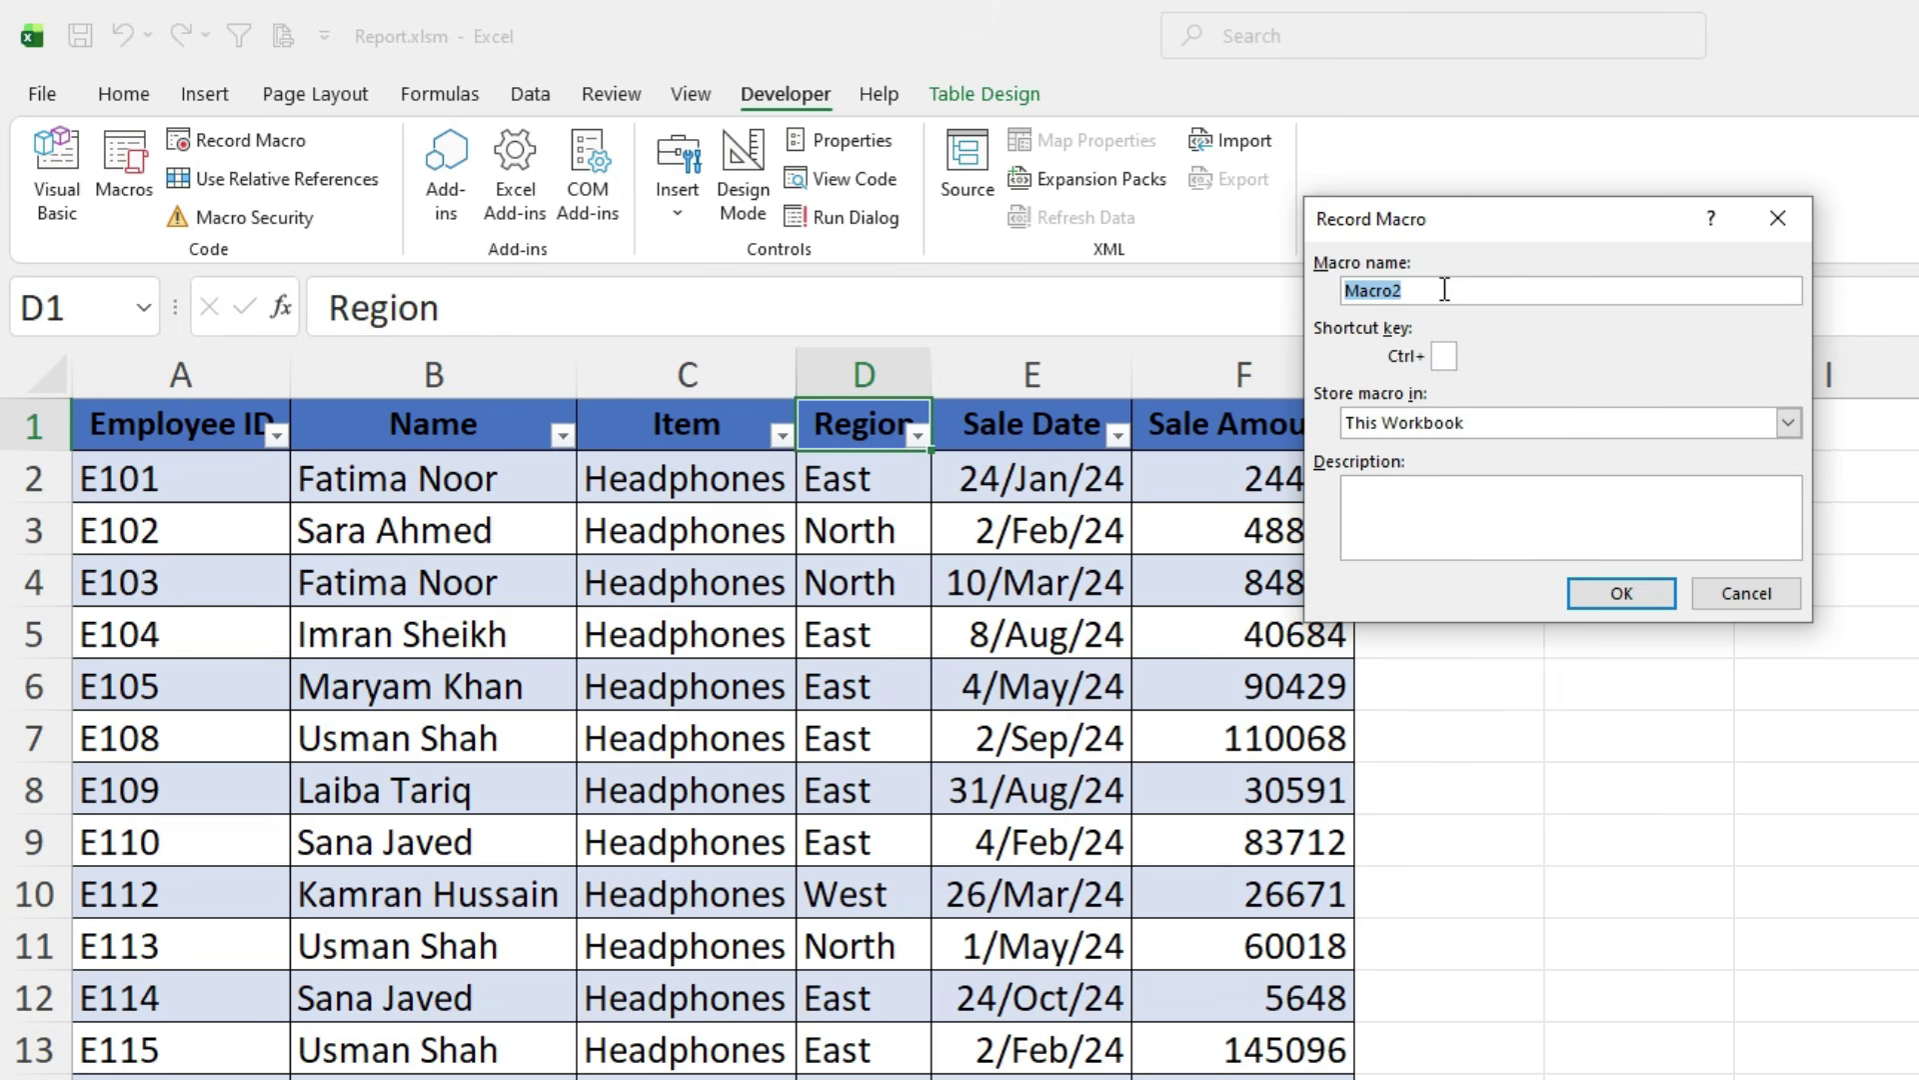
{"action": "type", "text": "Repor"}
{"action": "type", "text": "t"}
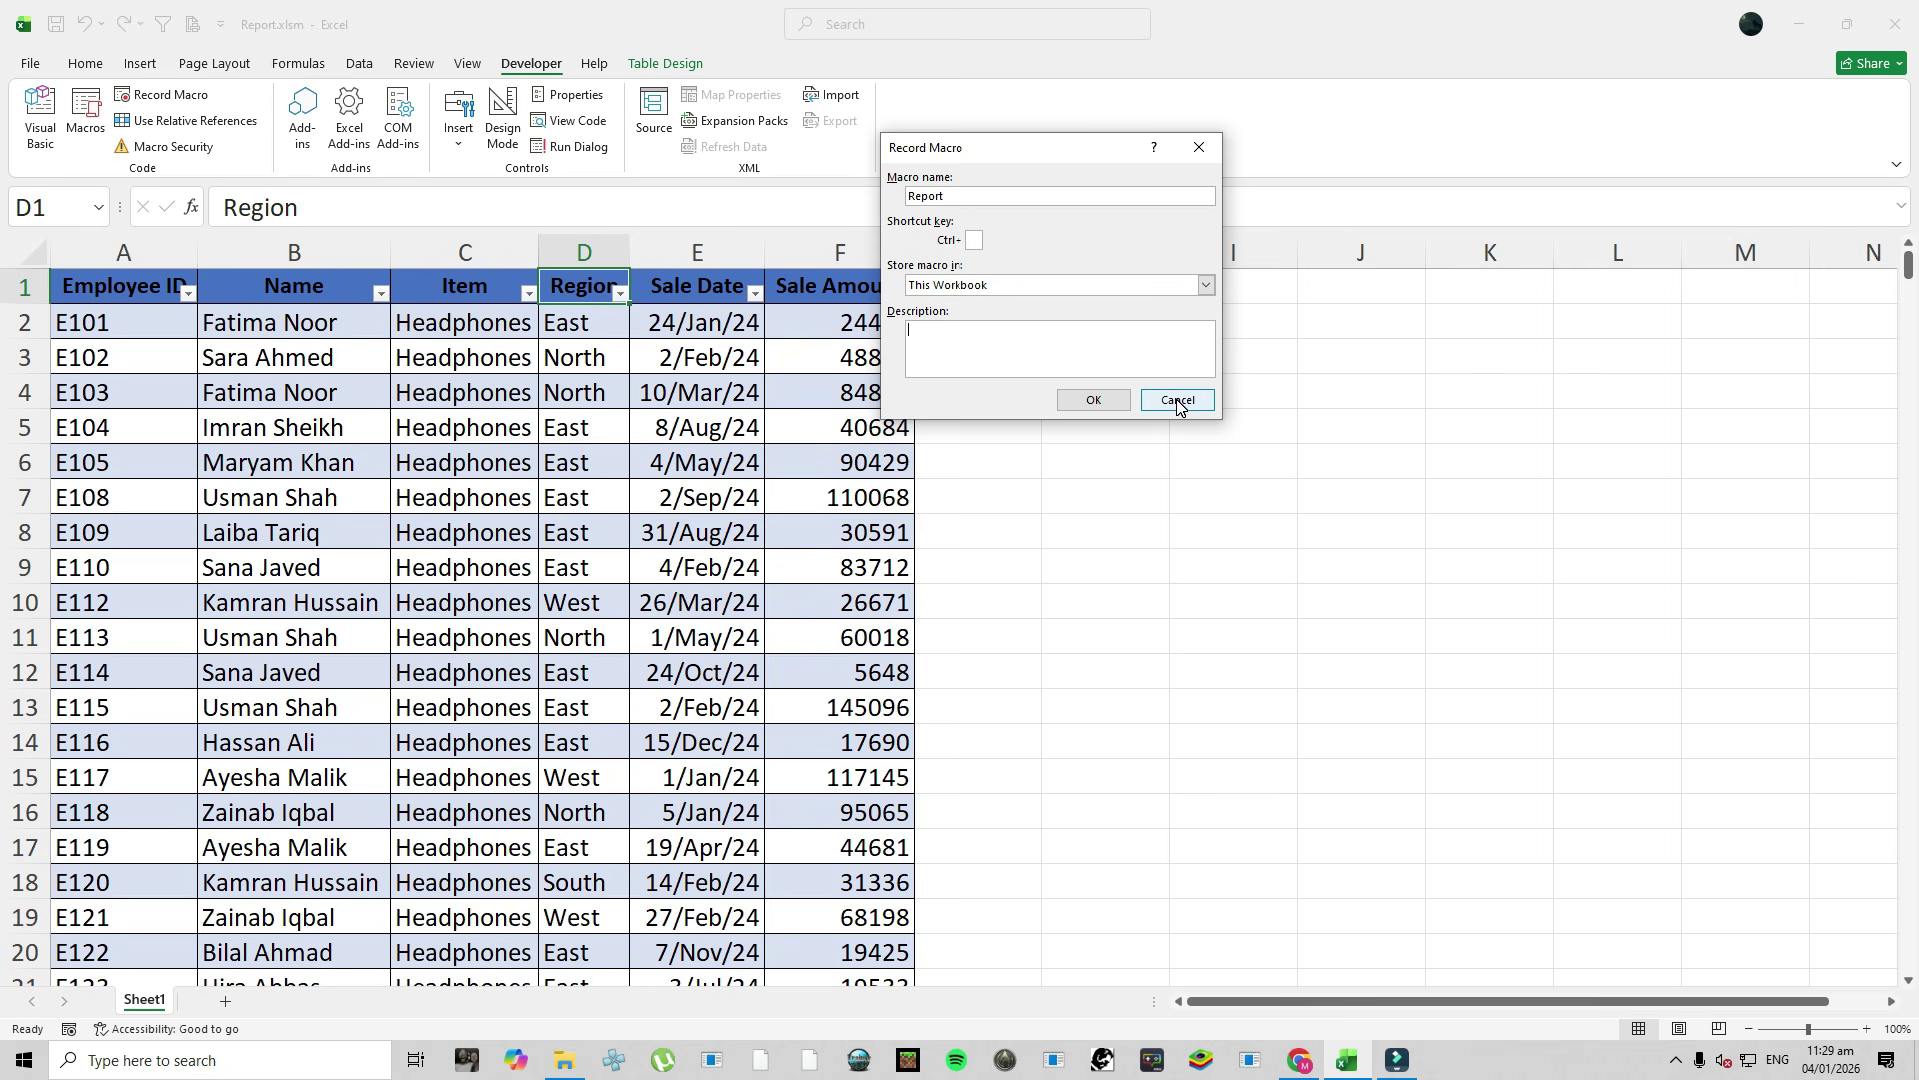
{"action": "left_click", "coordinate": [1177, 401]}
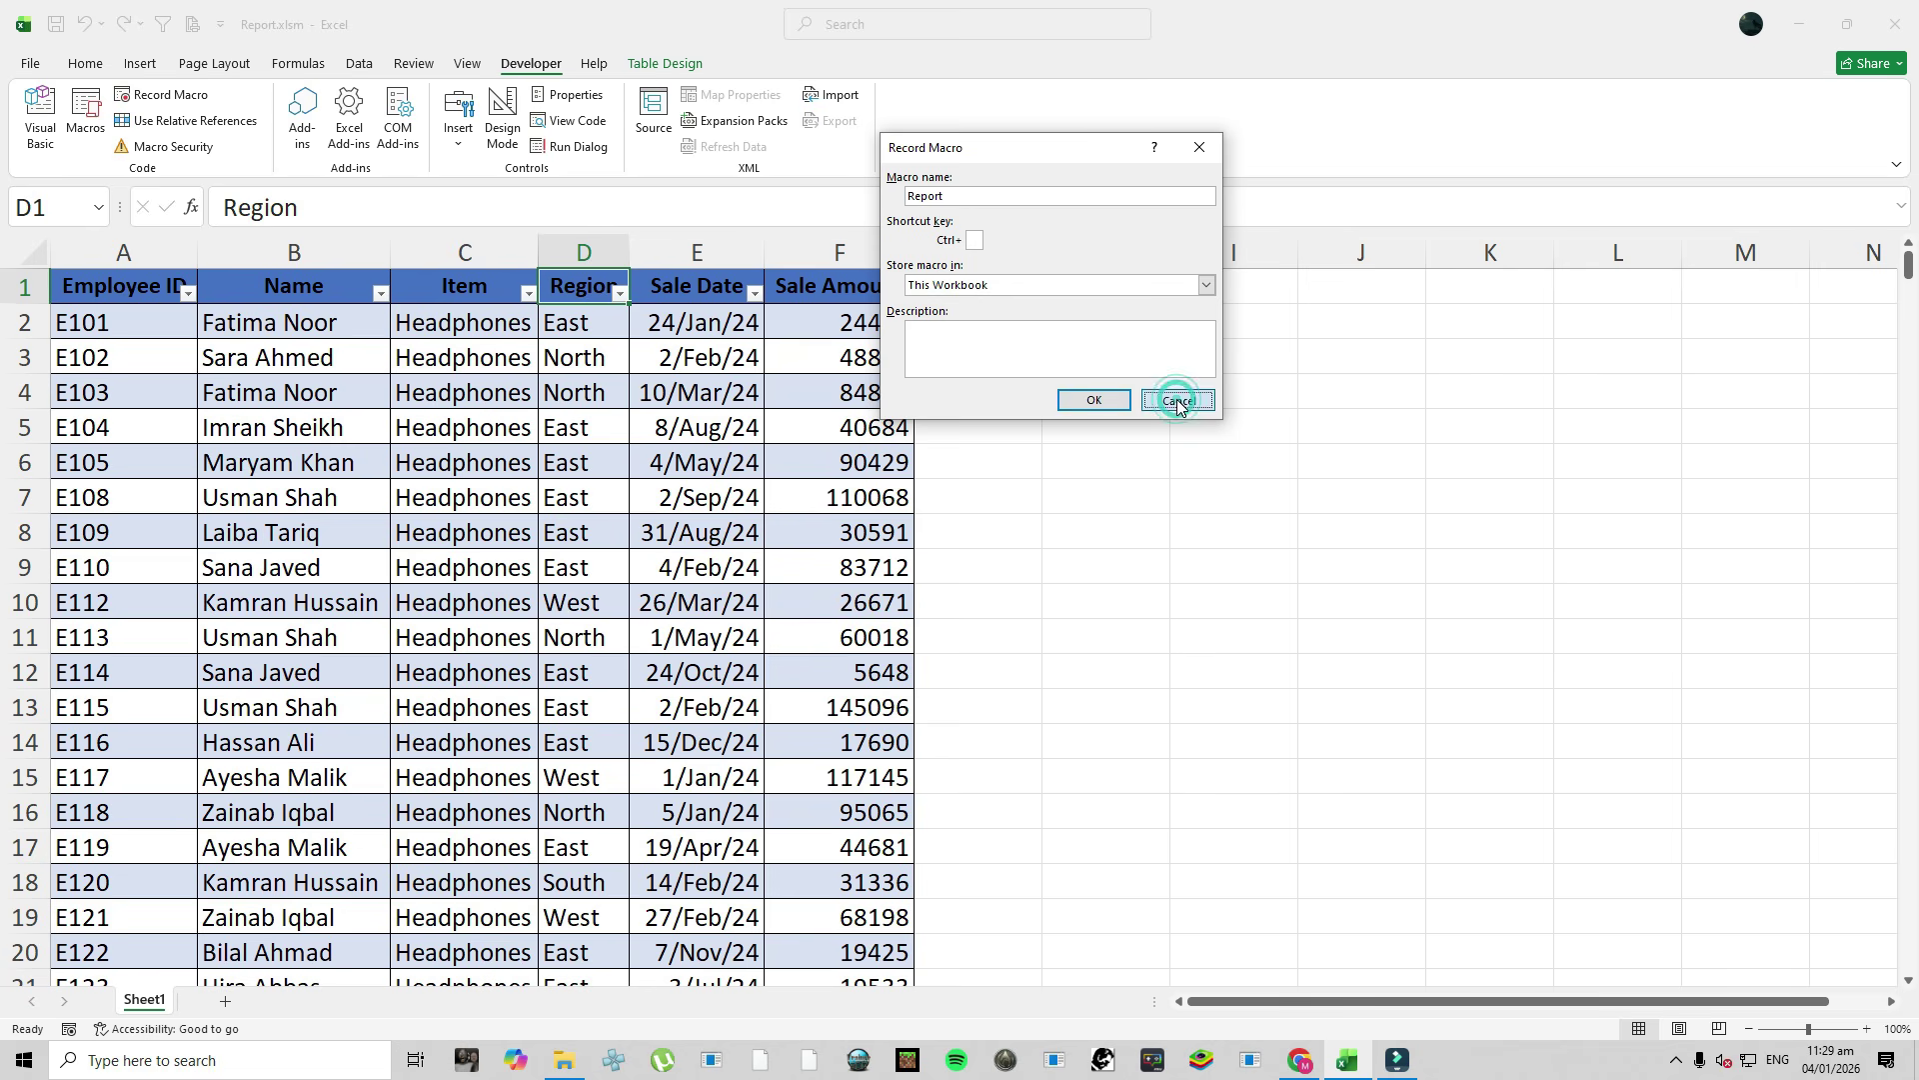
Review the Save As file types for Report.xlsm, choose Excel Macro-Enabled Workbook (*.xlsm), and return to the sheet without saving.
{"action": "left_click", "coordinate": [33, 65]}
{"action": "left_click", "coordinate": [63, 329]}
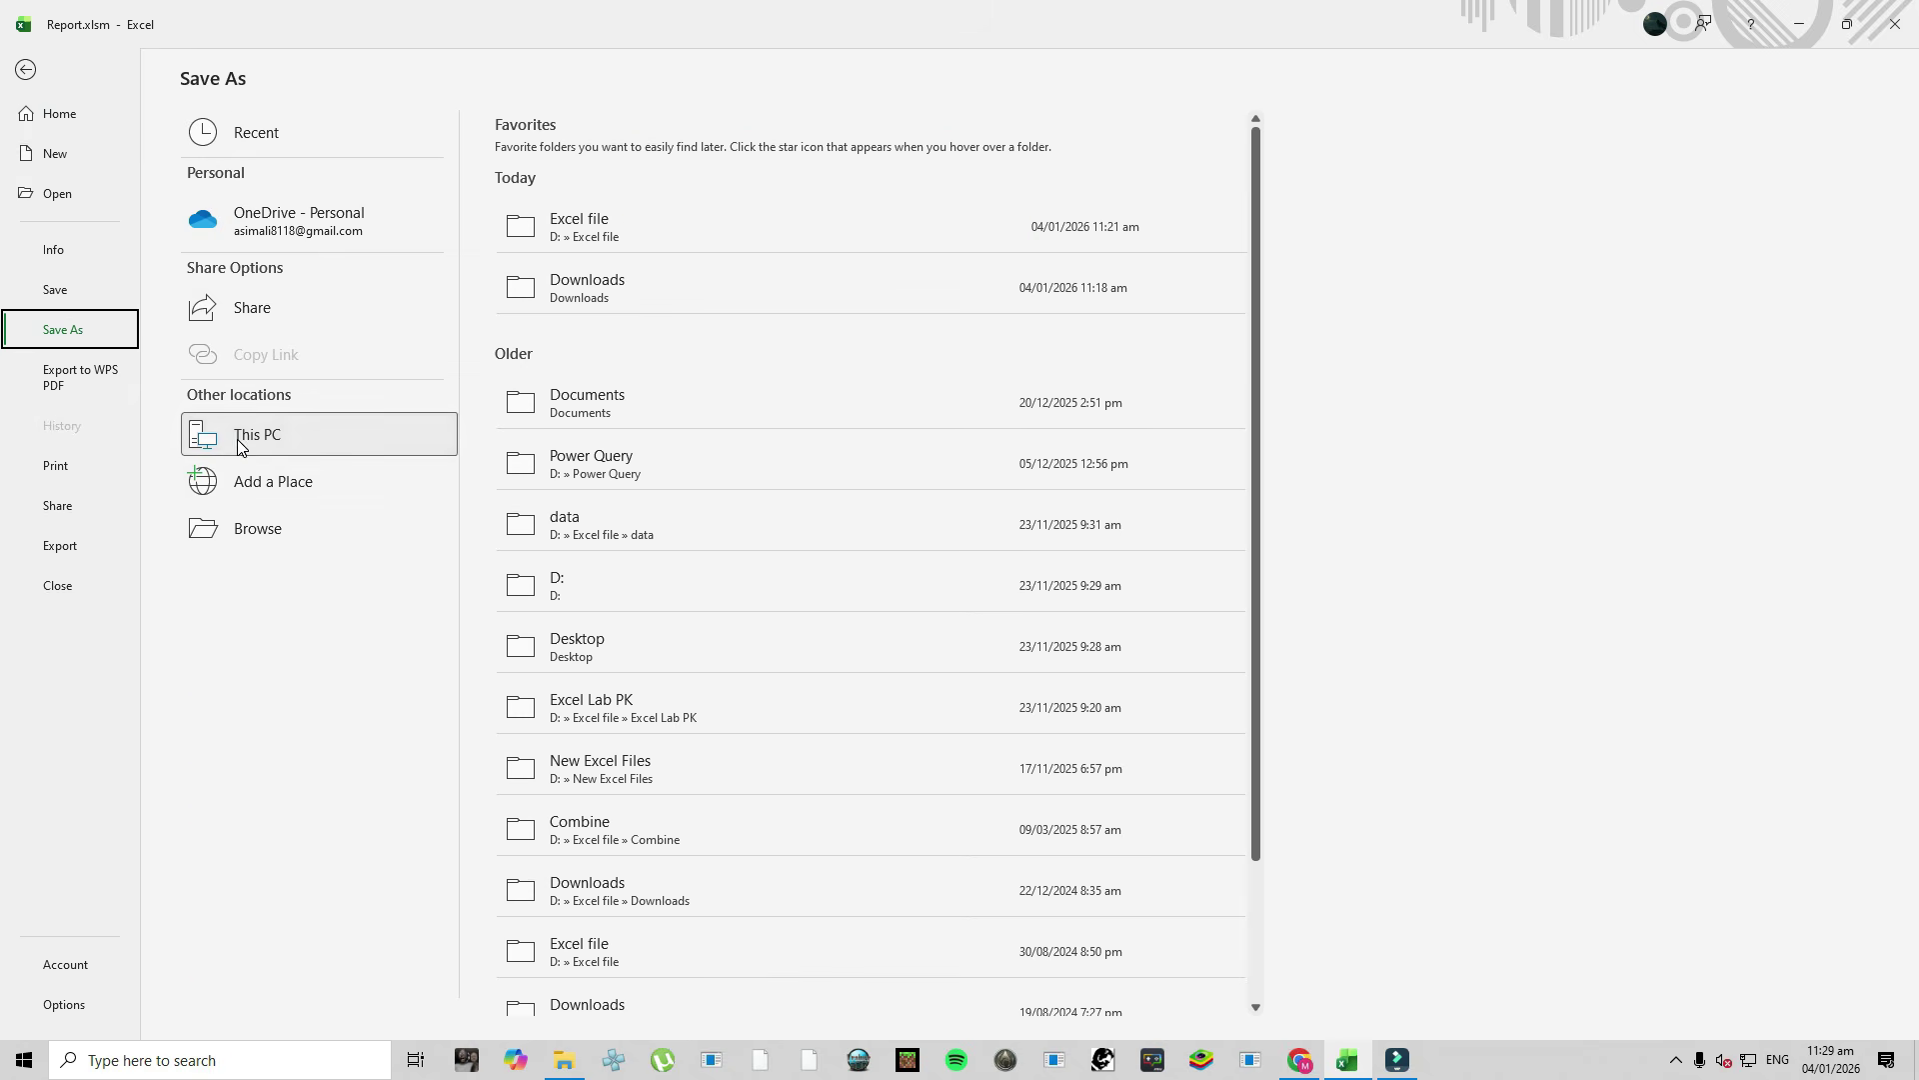
{"action": "double_click", "coordinate": [238, 444]}
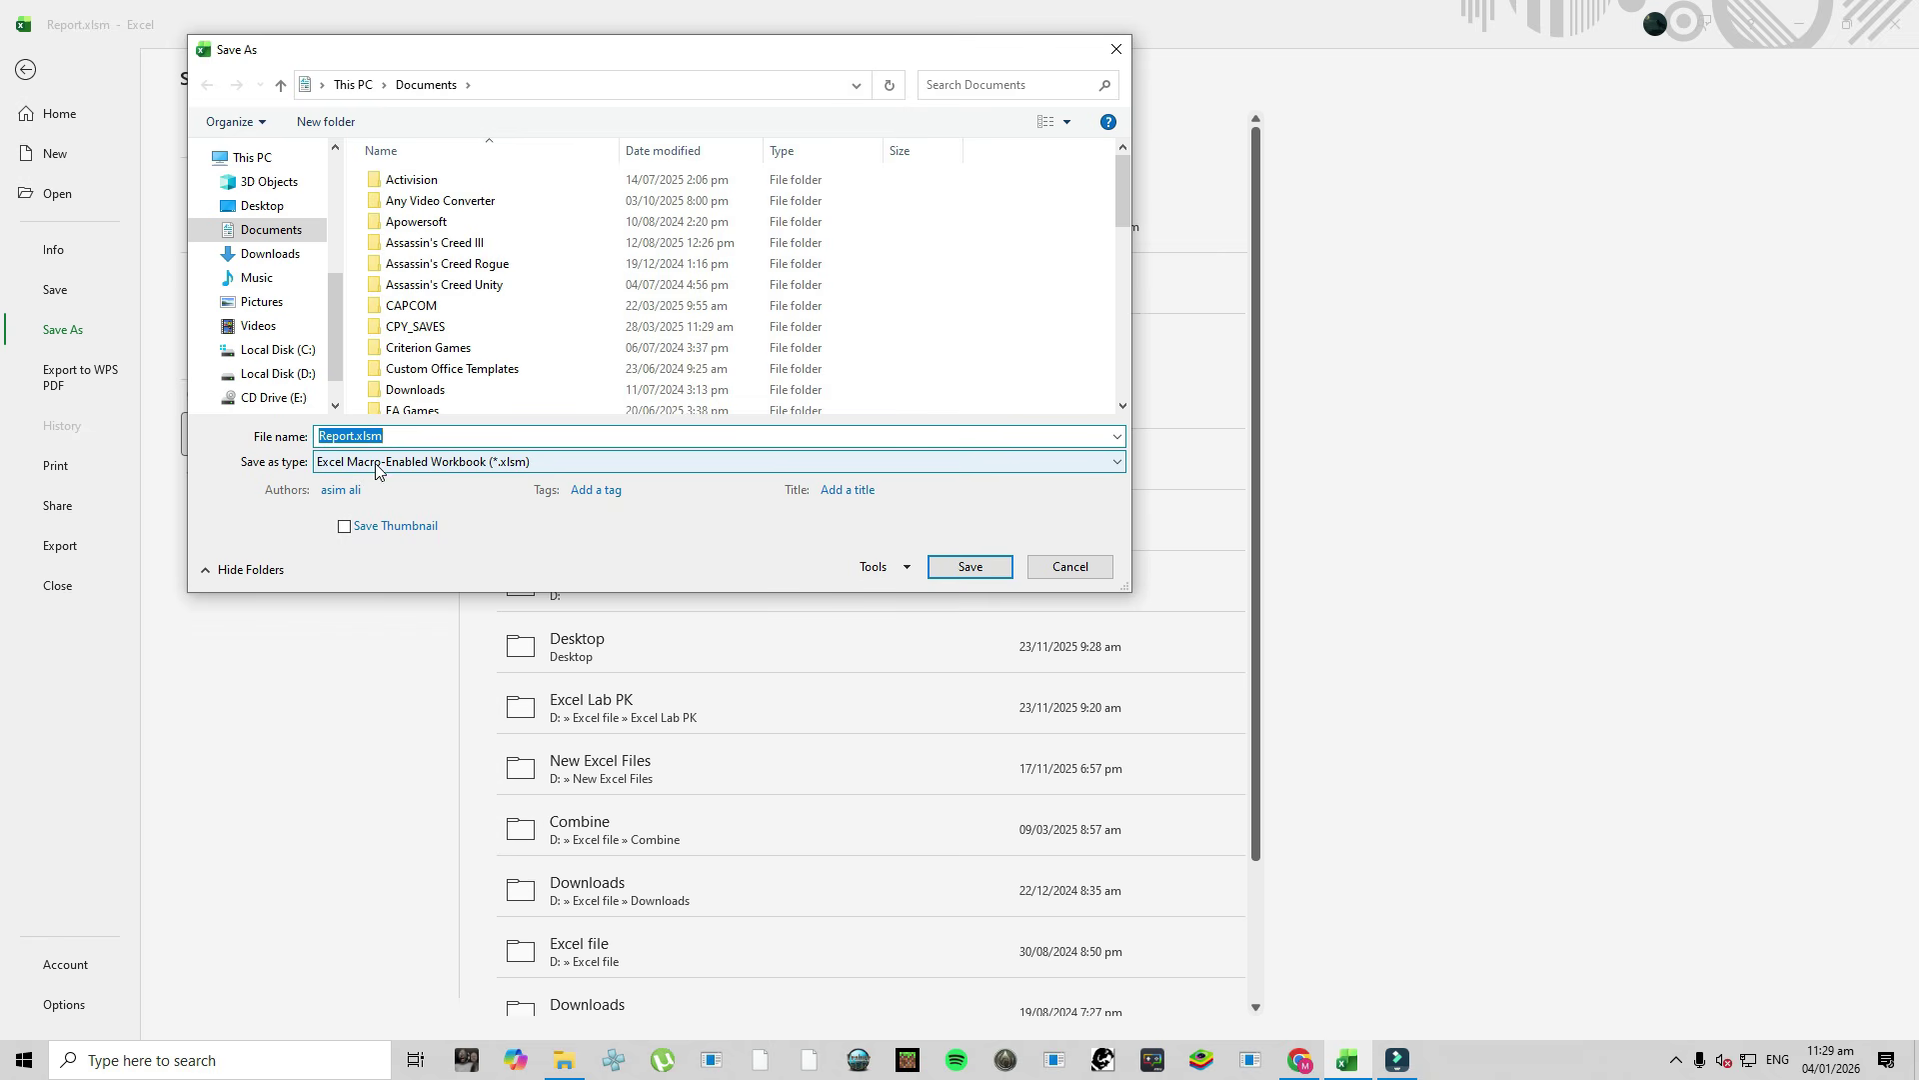
{"action": "left_click", "coordinate": [355, 469]}
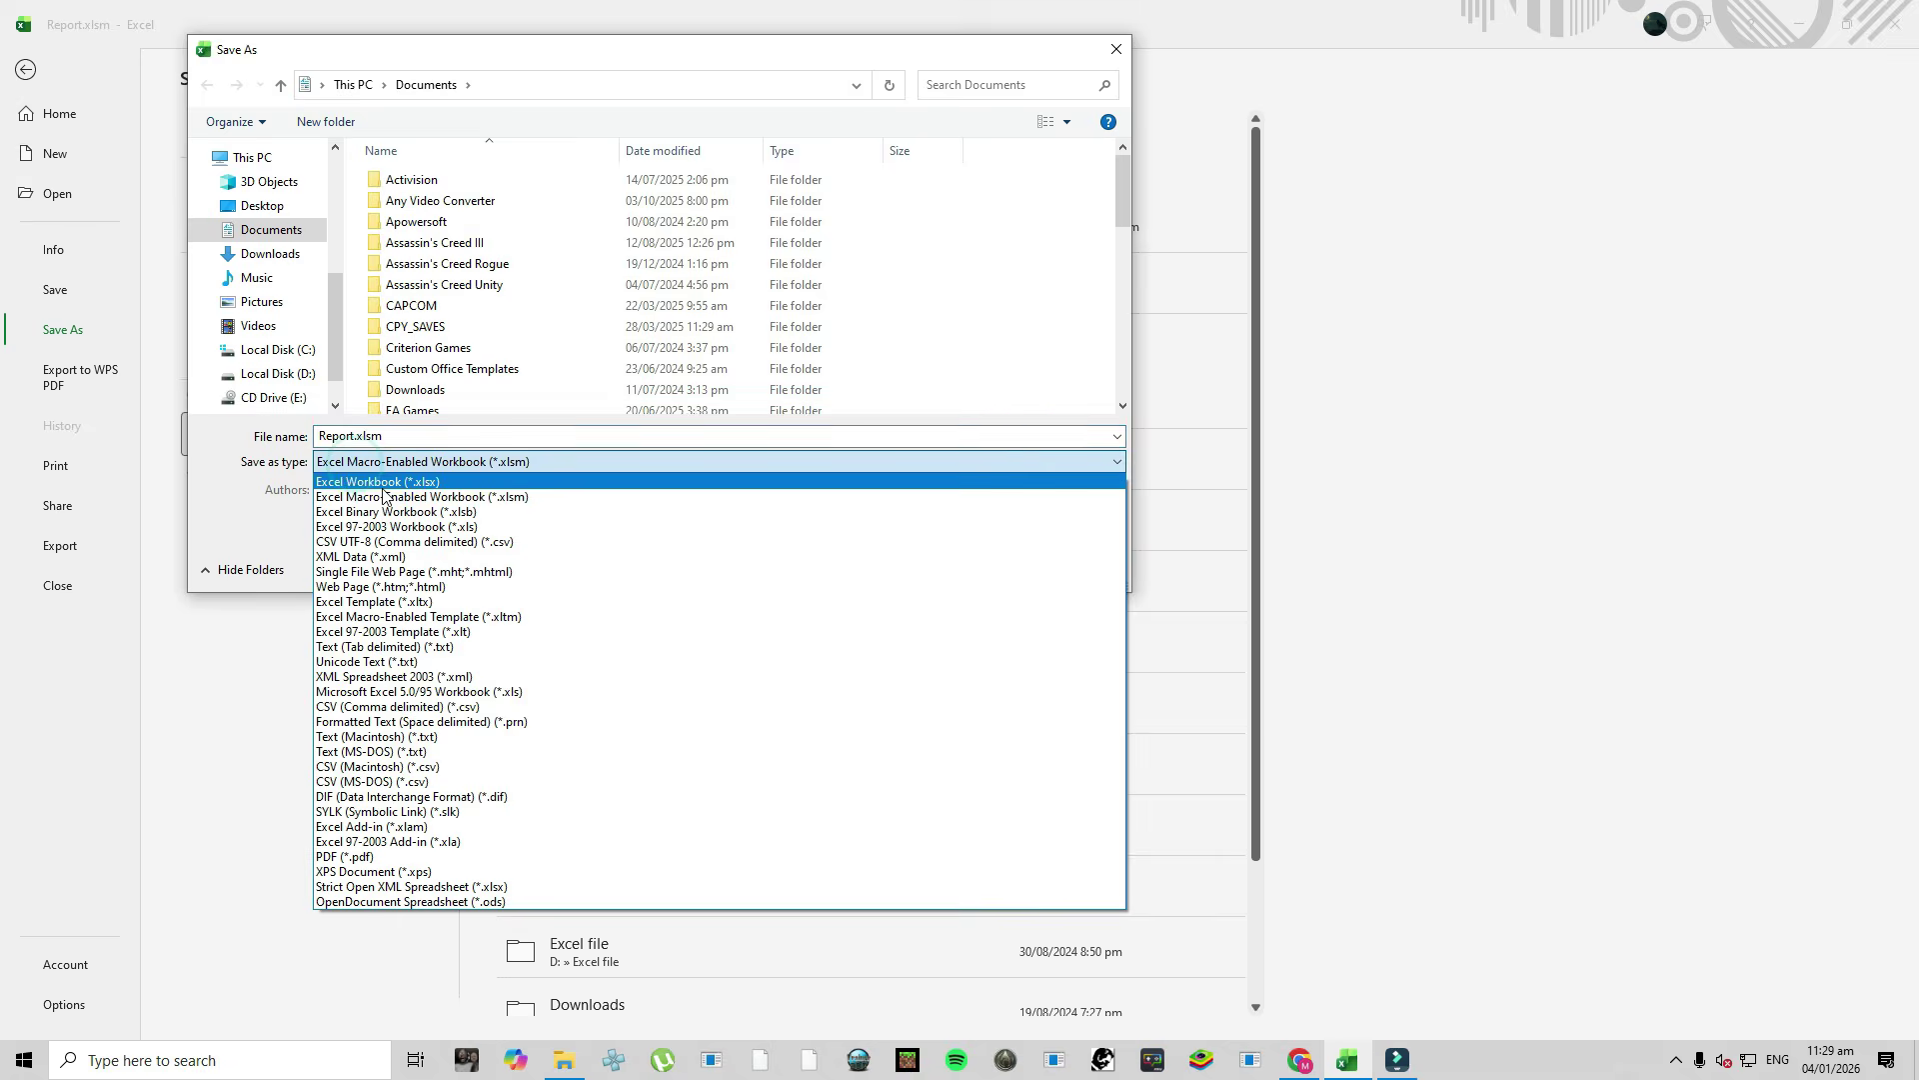
{"action": "left_click", "coordinate": [465, 497]}
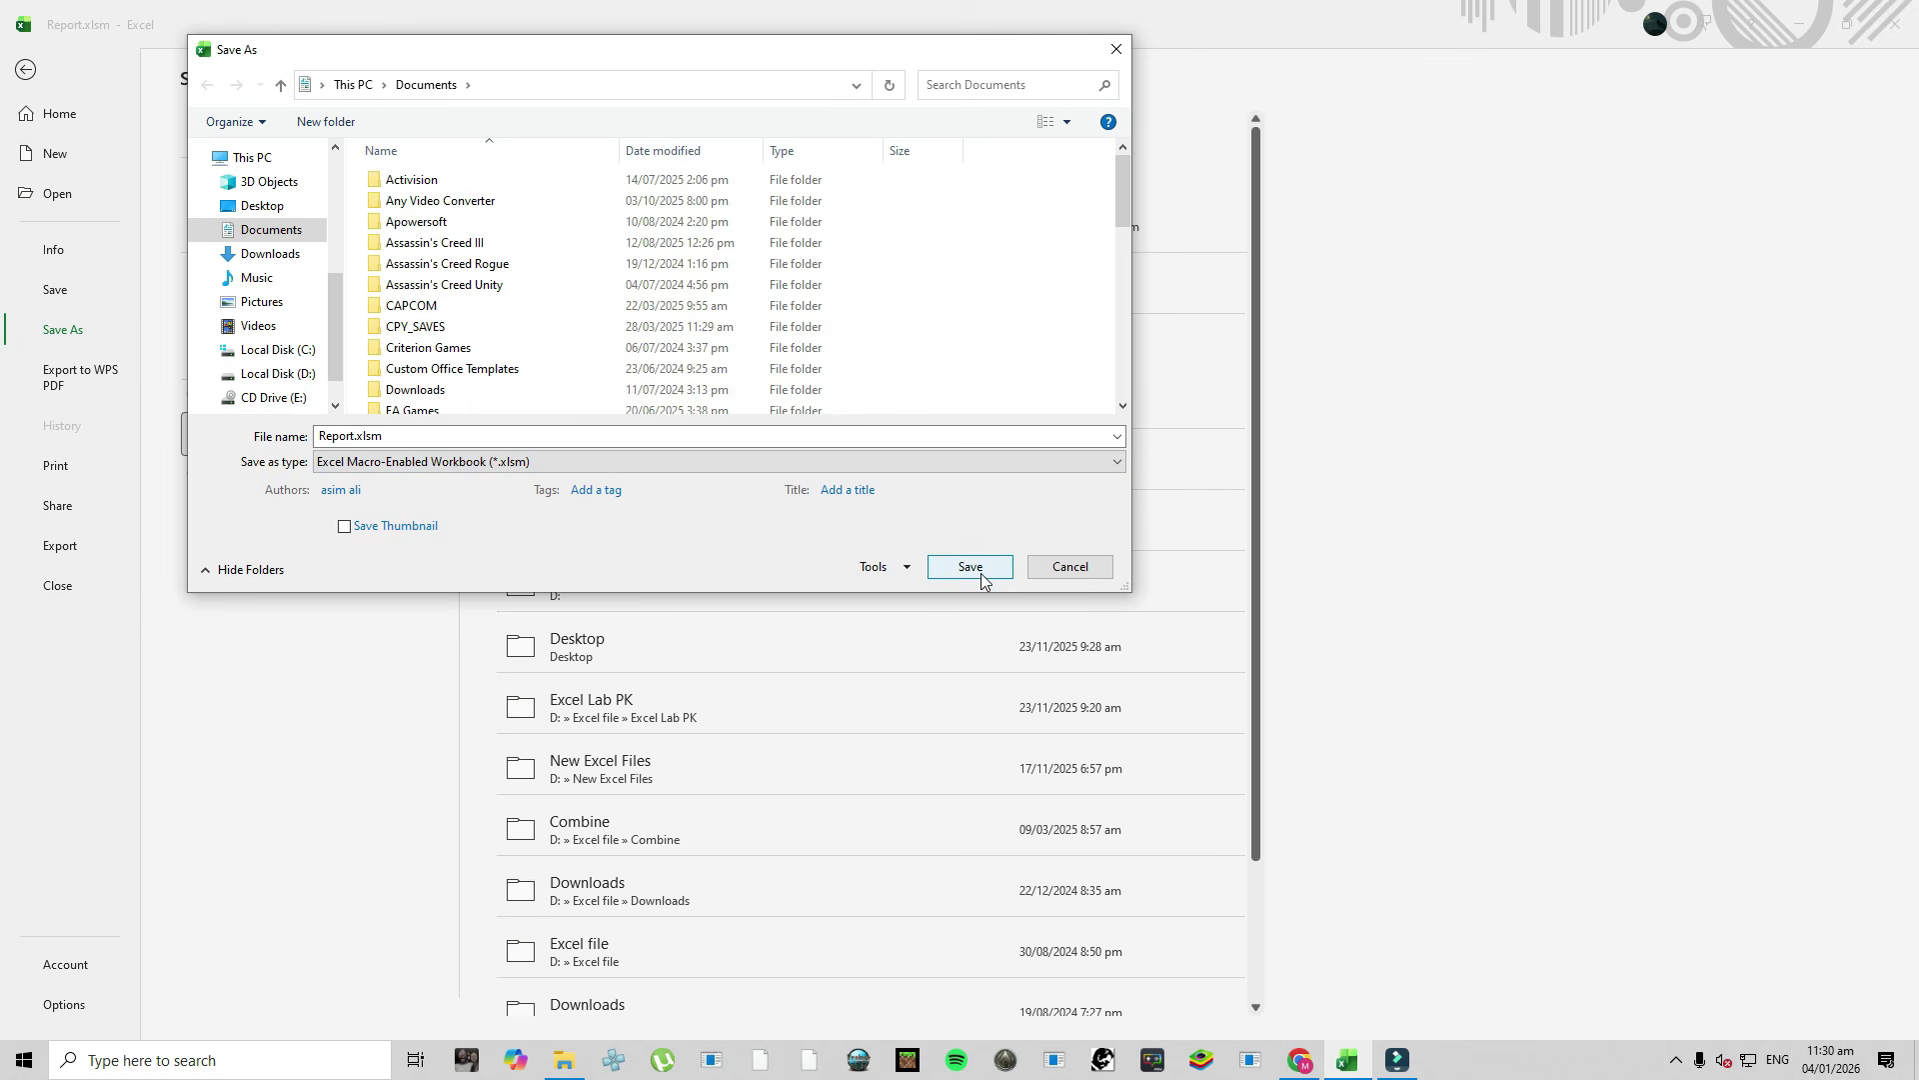
{"action": "left_click", "coordinate": [1075, 574]}
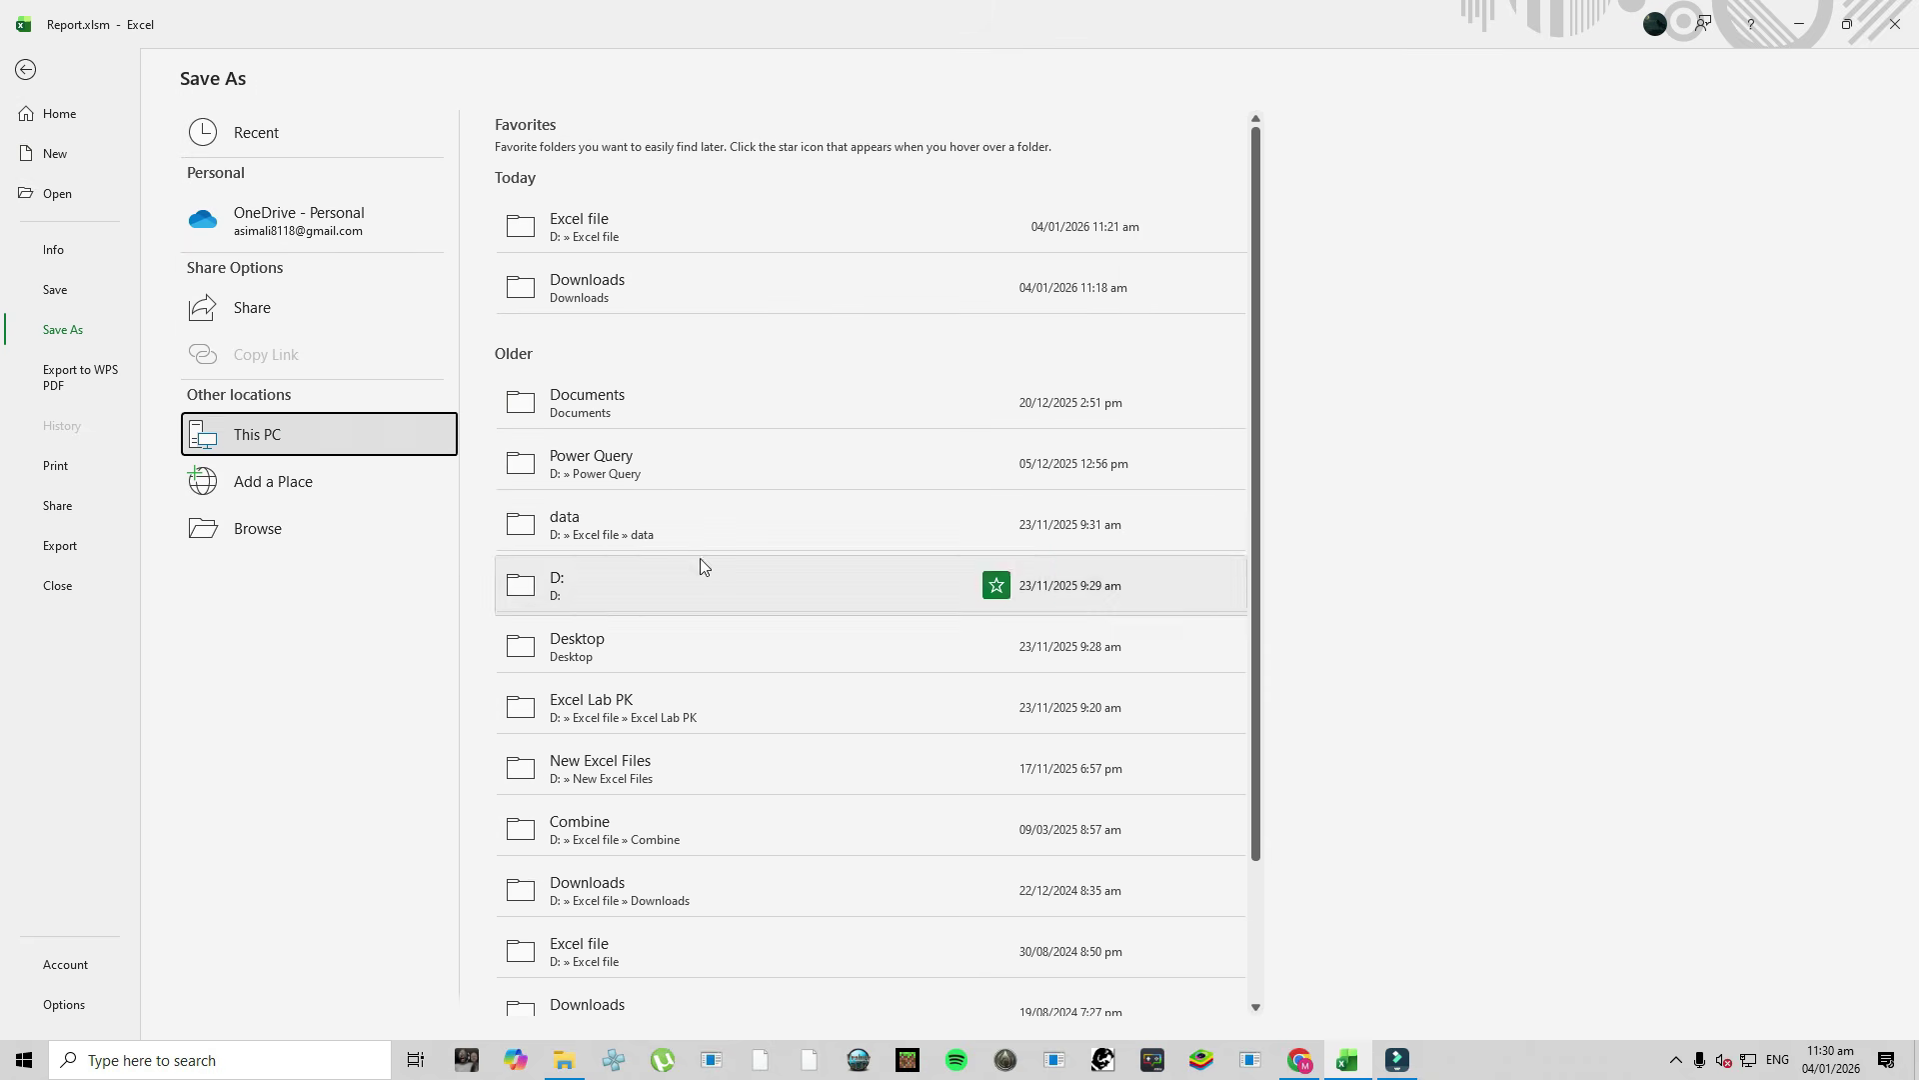
{"action": "left_click", "coordinate": [34, 68]}
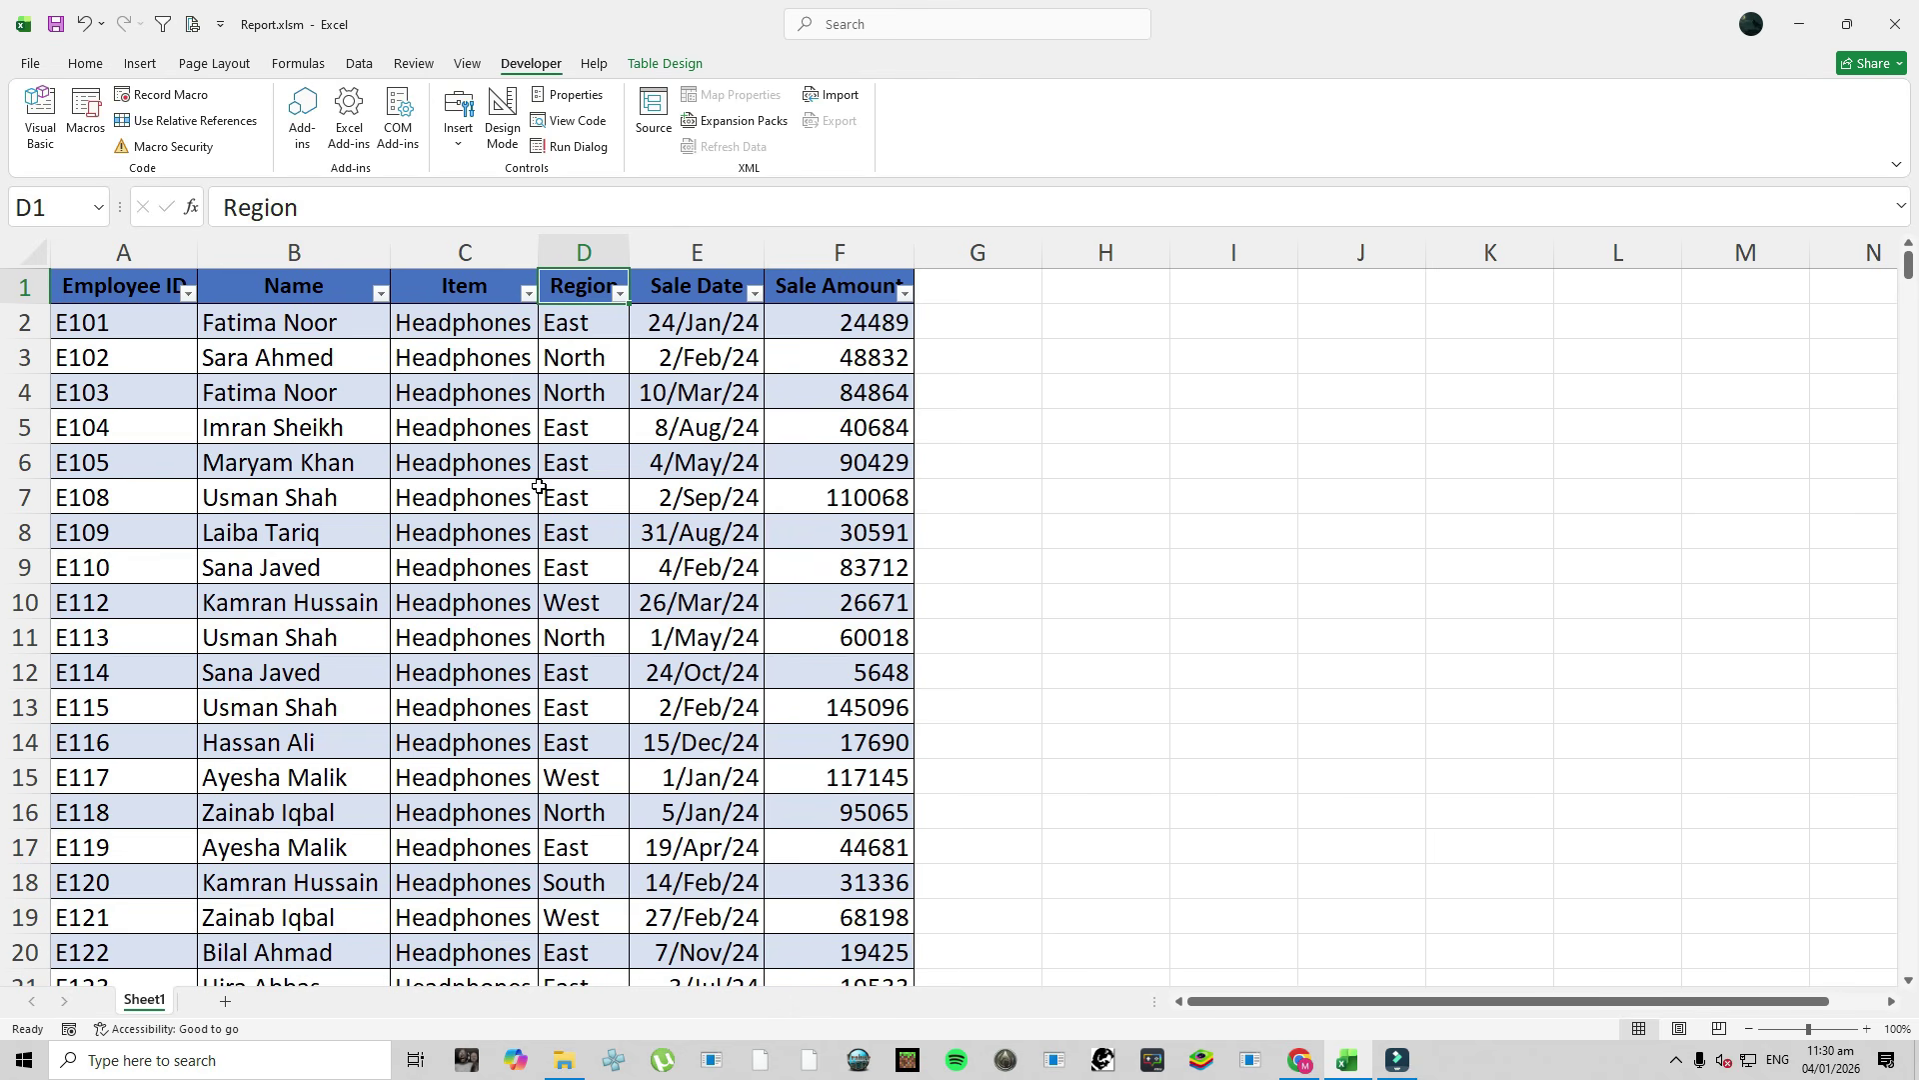
Start recording a macro named Report1, stored in This Workbook, with cell I1 selected.
{"action": "left_click", "coordinate": [1117, 286]}
{"action": "left_click", "coordinate": [1255, 287]}
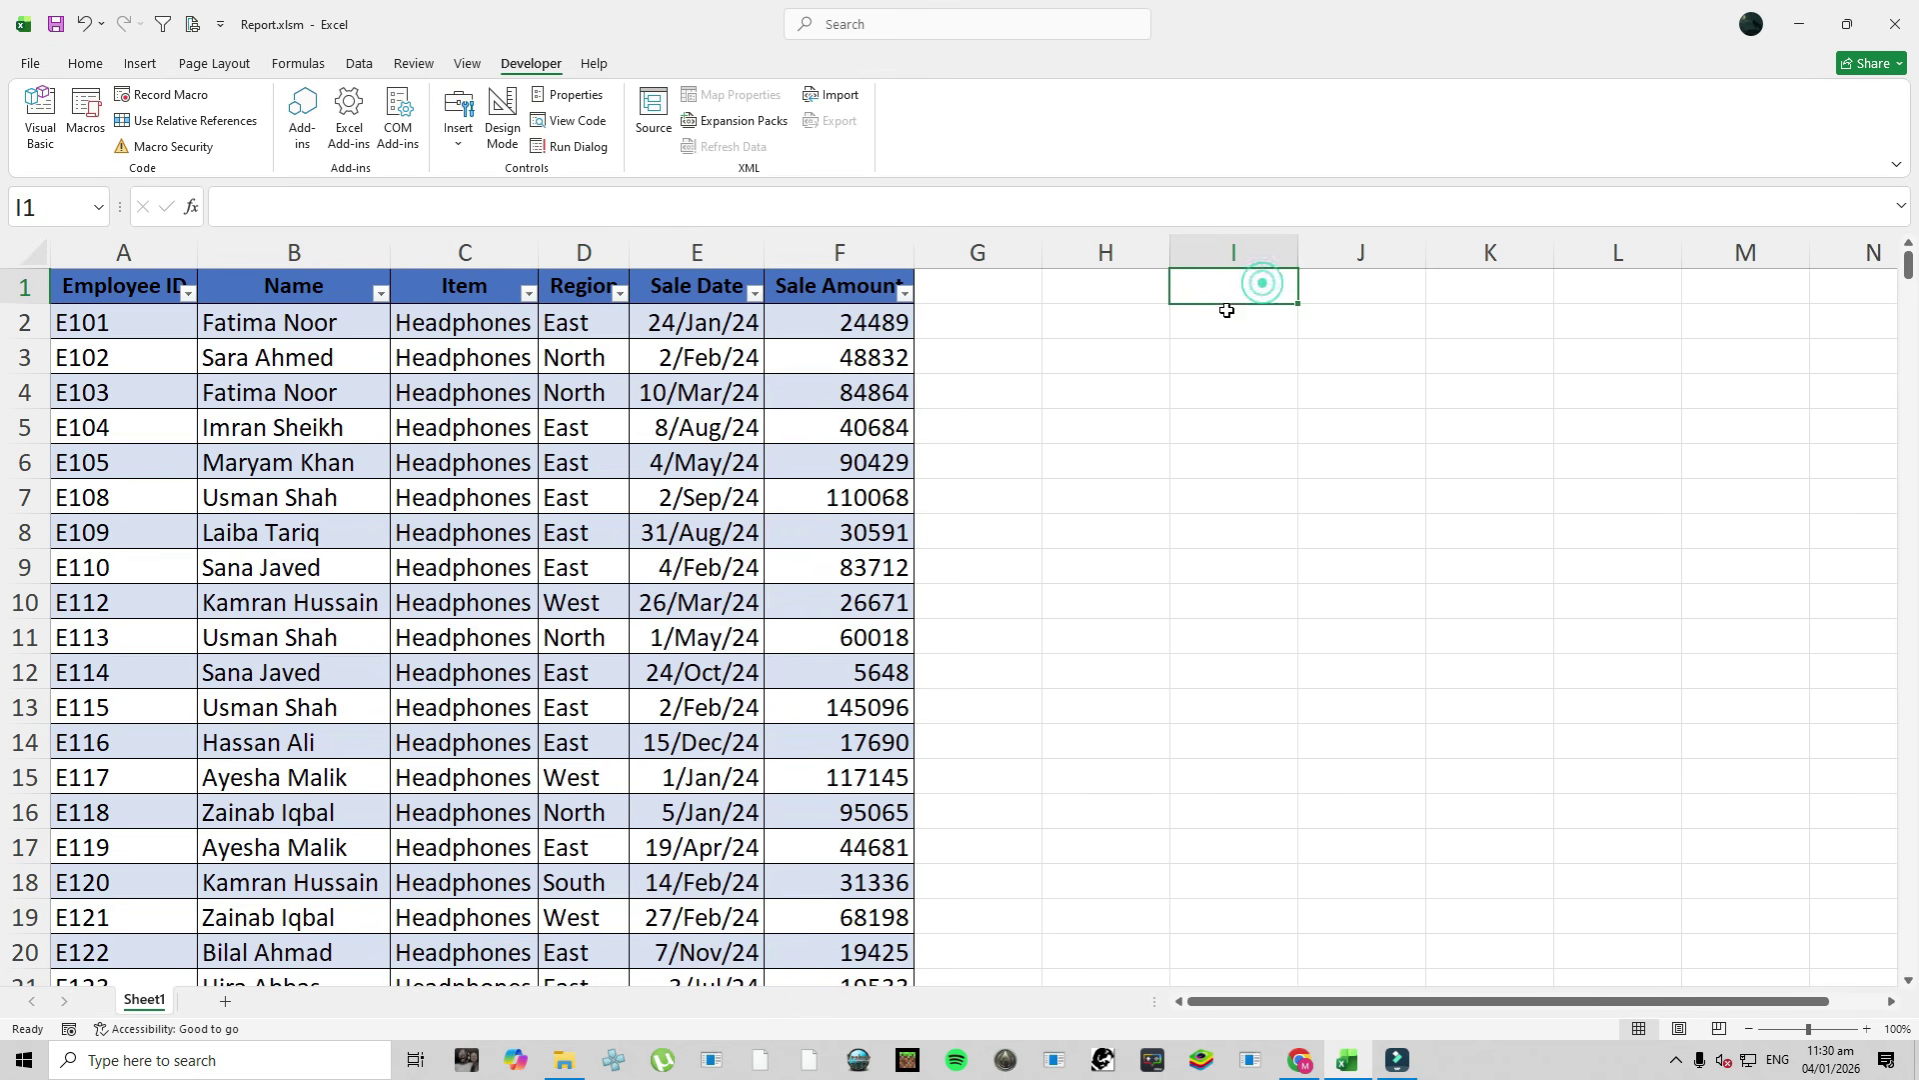
{"action": "left_click", "coordinate": [145, 102]}
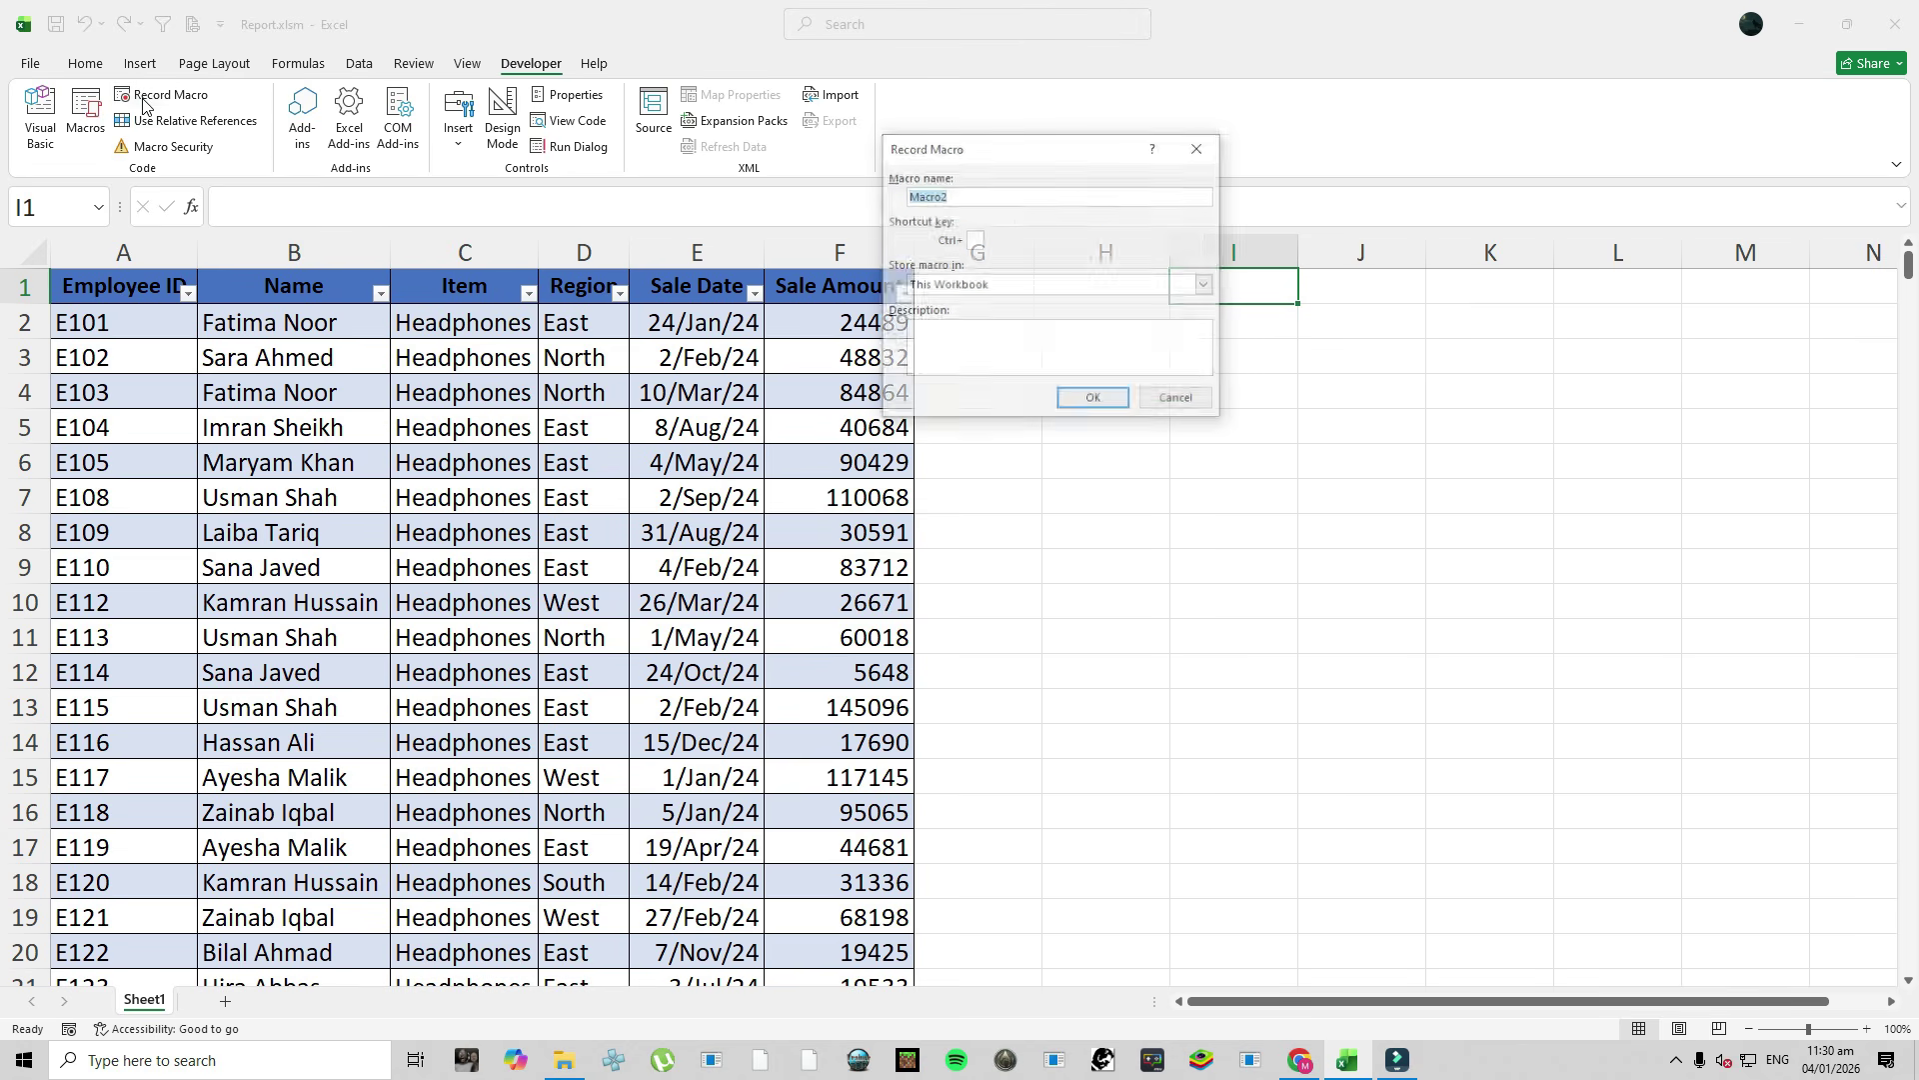
{"action": "type", "text": "Report1"}
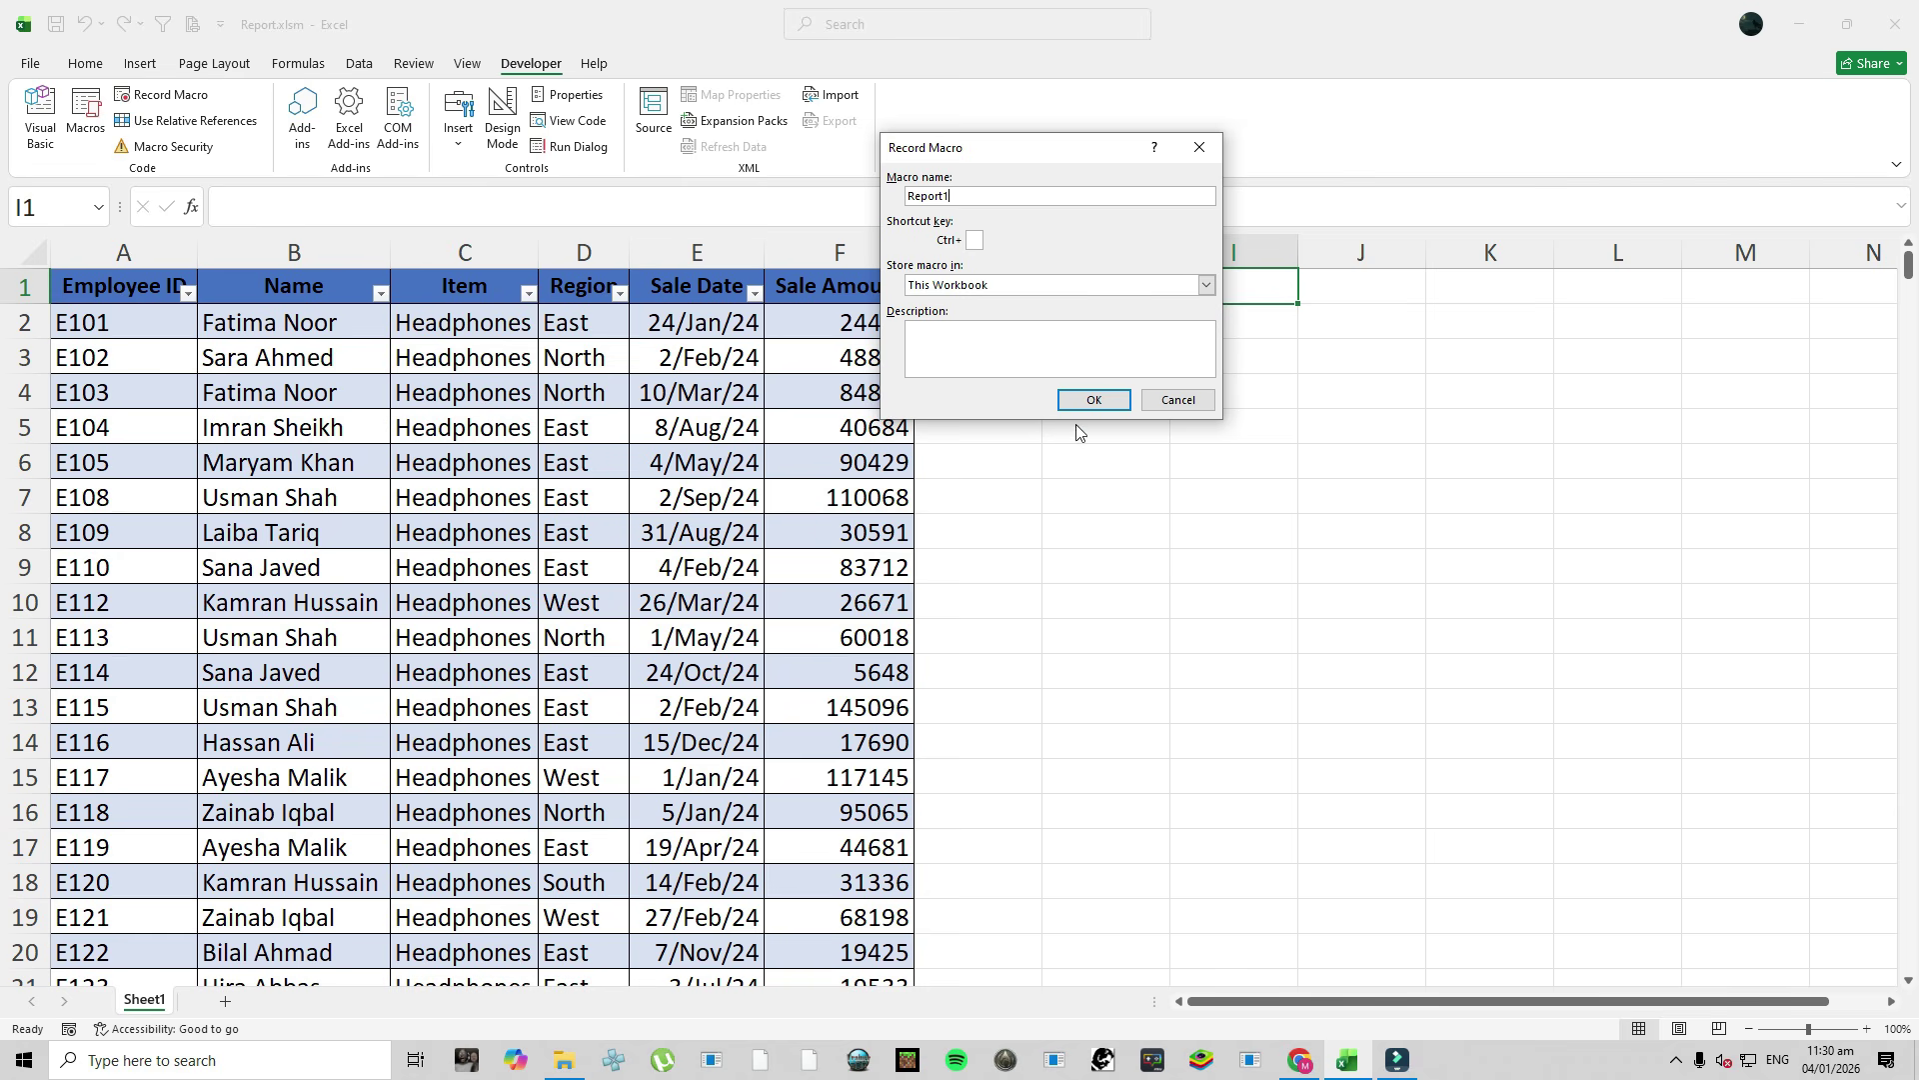
{"action": "left_click", "coordinate": [1093, 400]}
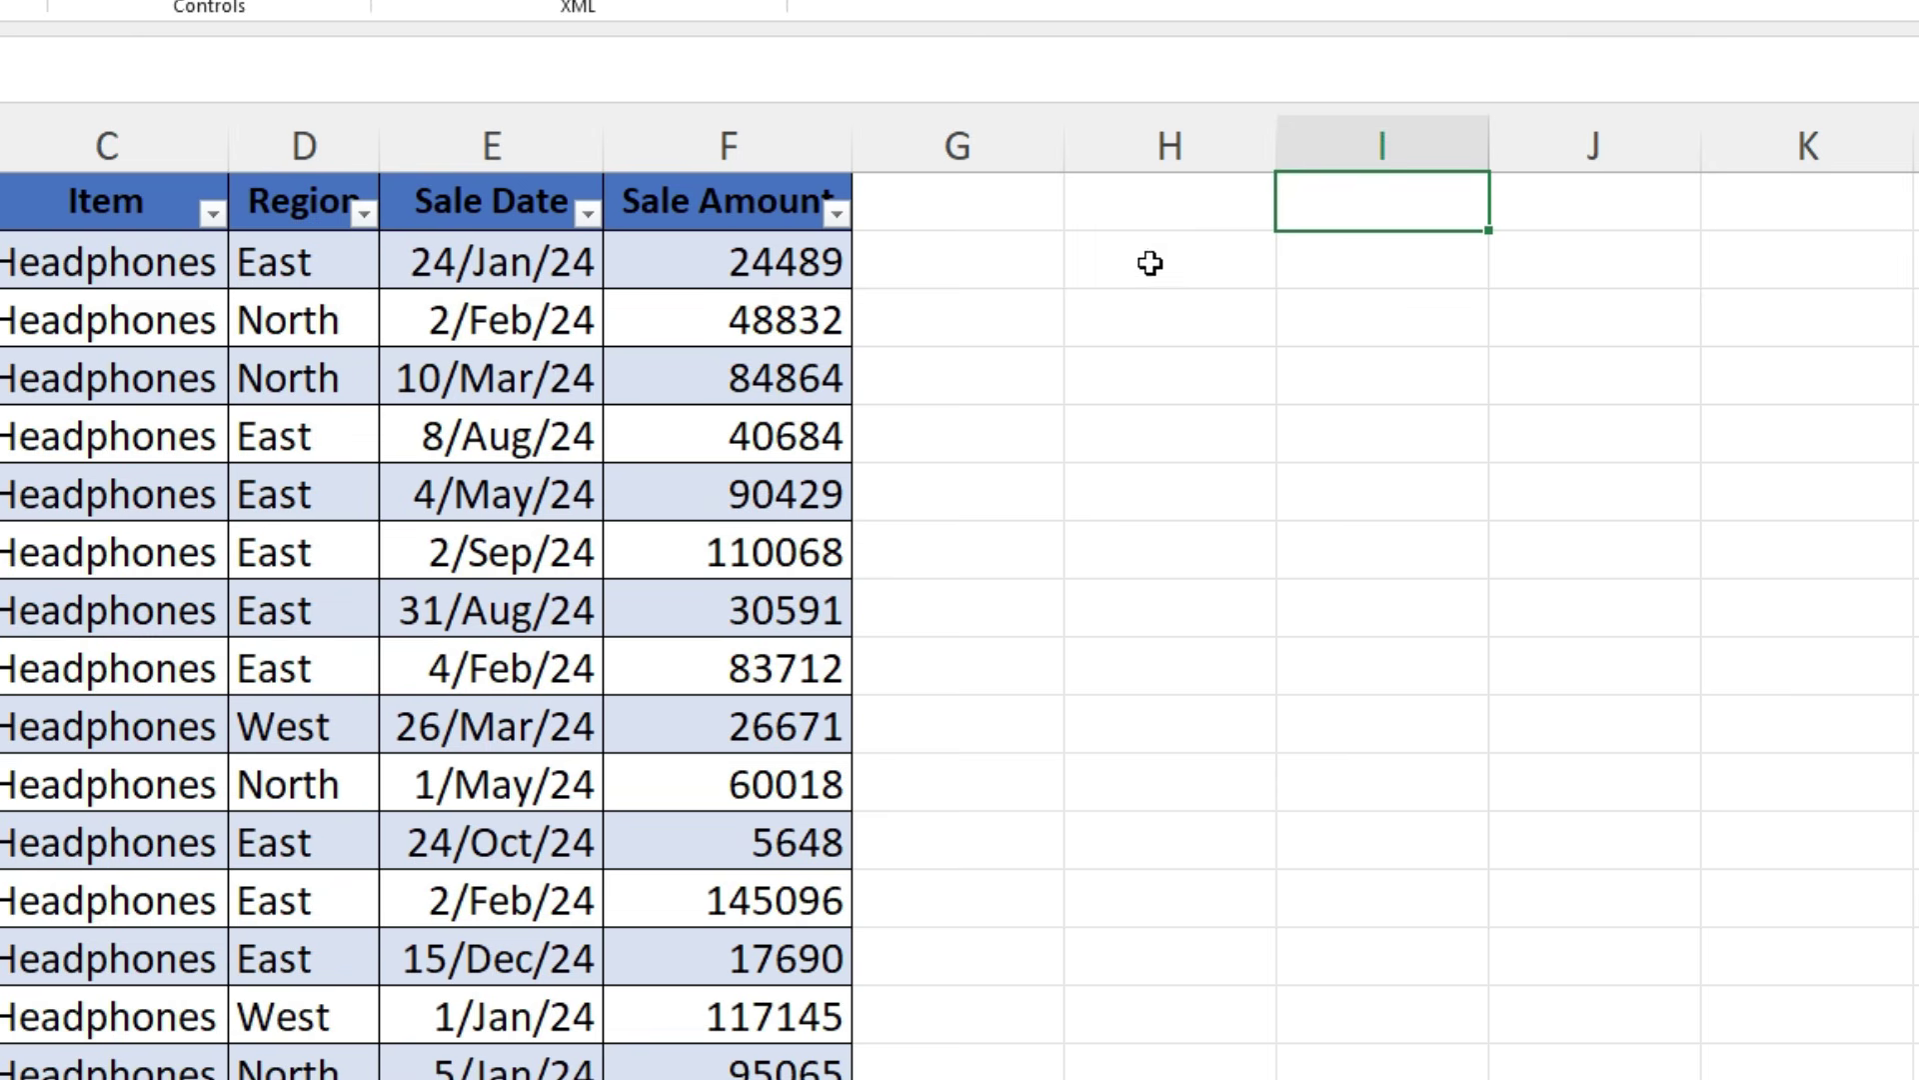
Copy the Item header from C1 into cell I1.
{"action": "left_click", "coordinate": [97, 204]}
{"action": "key", "text": "ctrl+c"}
{"action": "key", "text": "Right"}
{"action": "key", "text": "Right"}
{"action": "key", "text": "Right"}
{"action": "key", "text": "Right"}
{"action": "key", "text": "Right"}
{"action": "key", "text": "Right"}
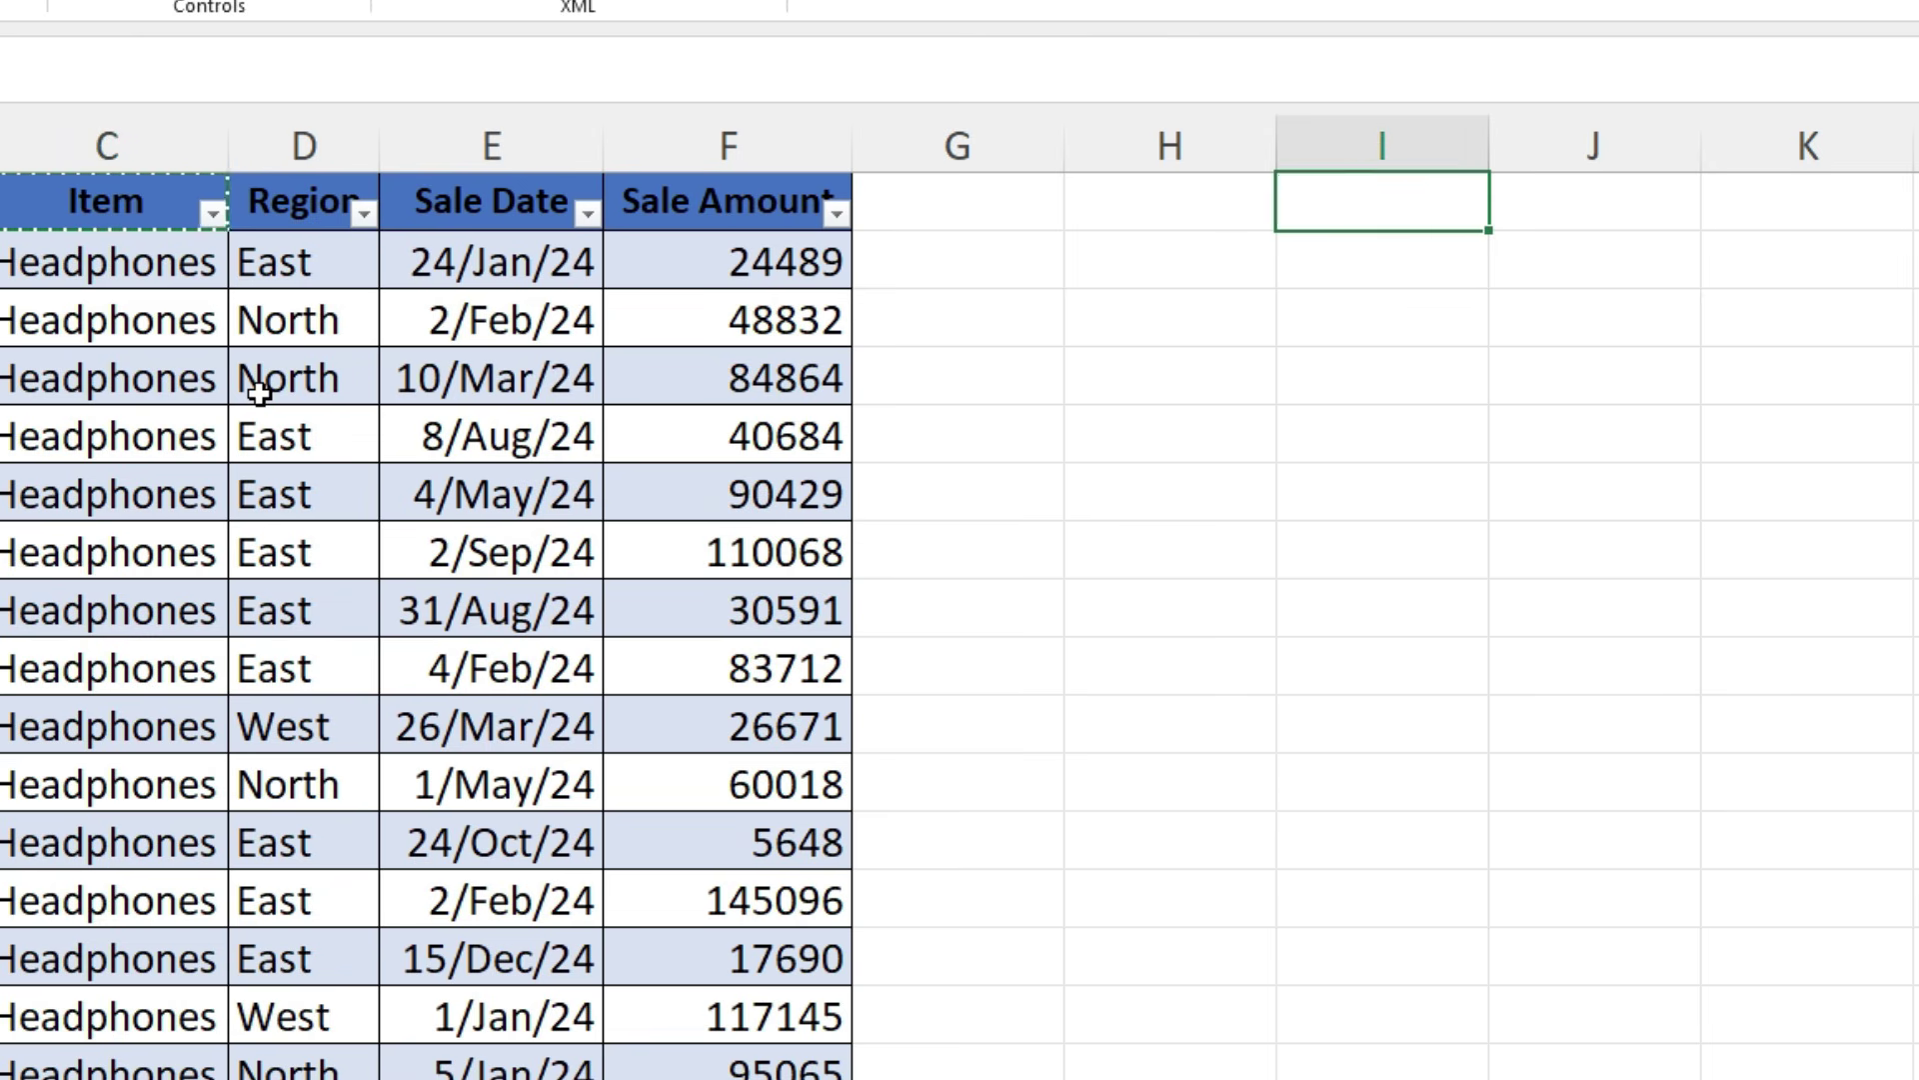
{"action": "key", "text": "Return"}
Copy the Sale Amount header from F1 into cell J1 and autofit column J.
{"action": "left_click", "coordinate": [682, 205]}
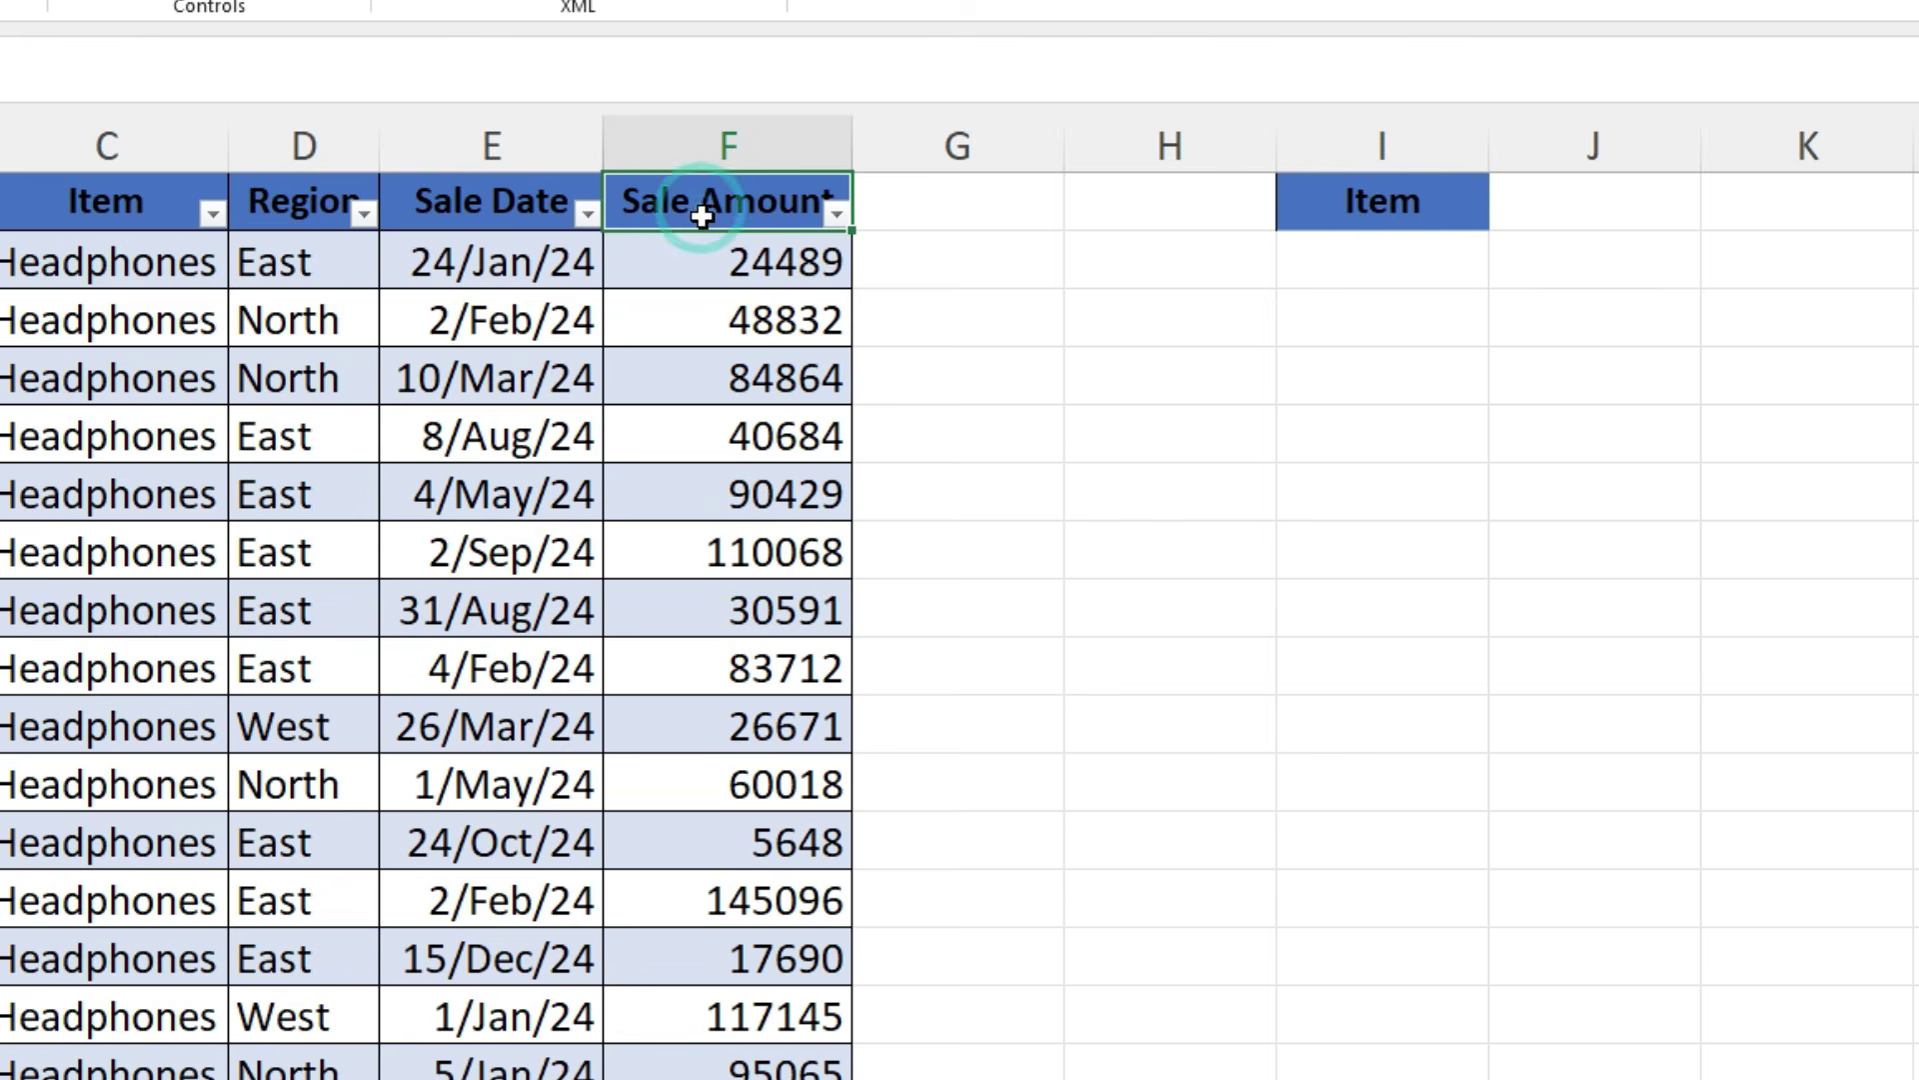
{"action": "key", "text": "ctrl+c"}
{"action": "key", "text": "Right"}
{"action": "key", "text": "Right"}
{"action": "key", "text": "Right"}
{"action": "key", "text": "Right"}
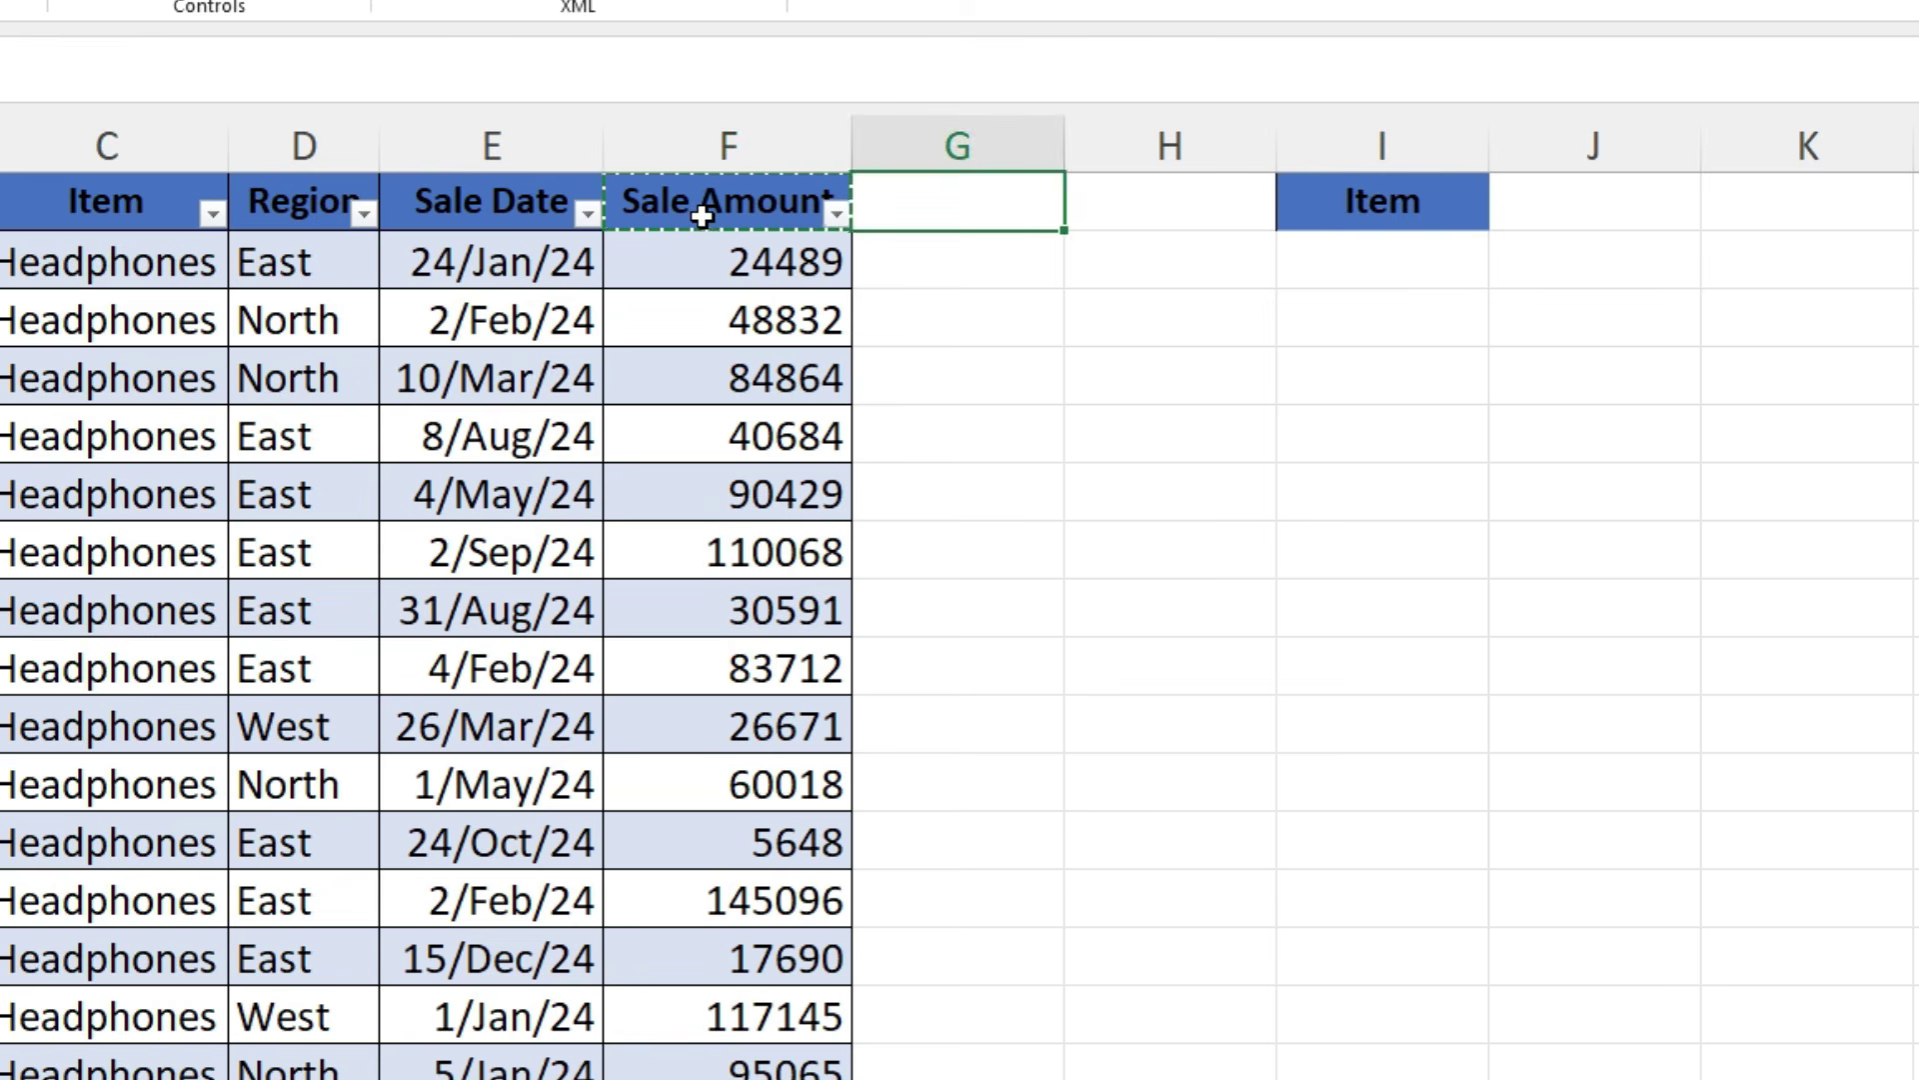
{"action": "key", "text": "Return"}
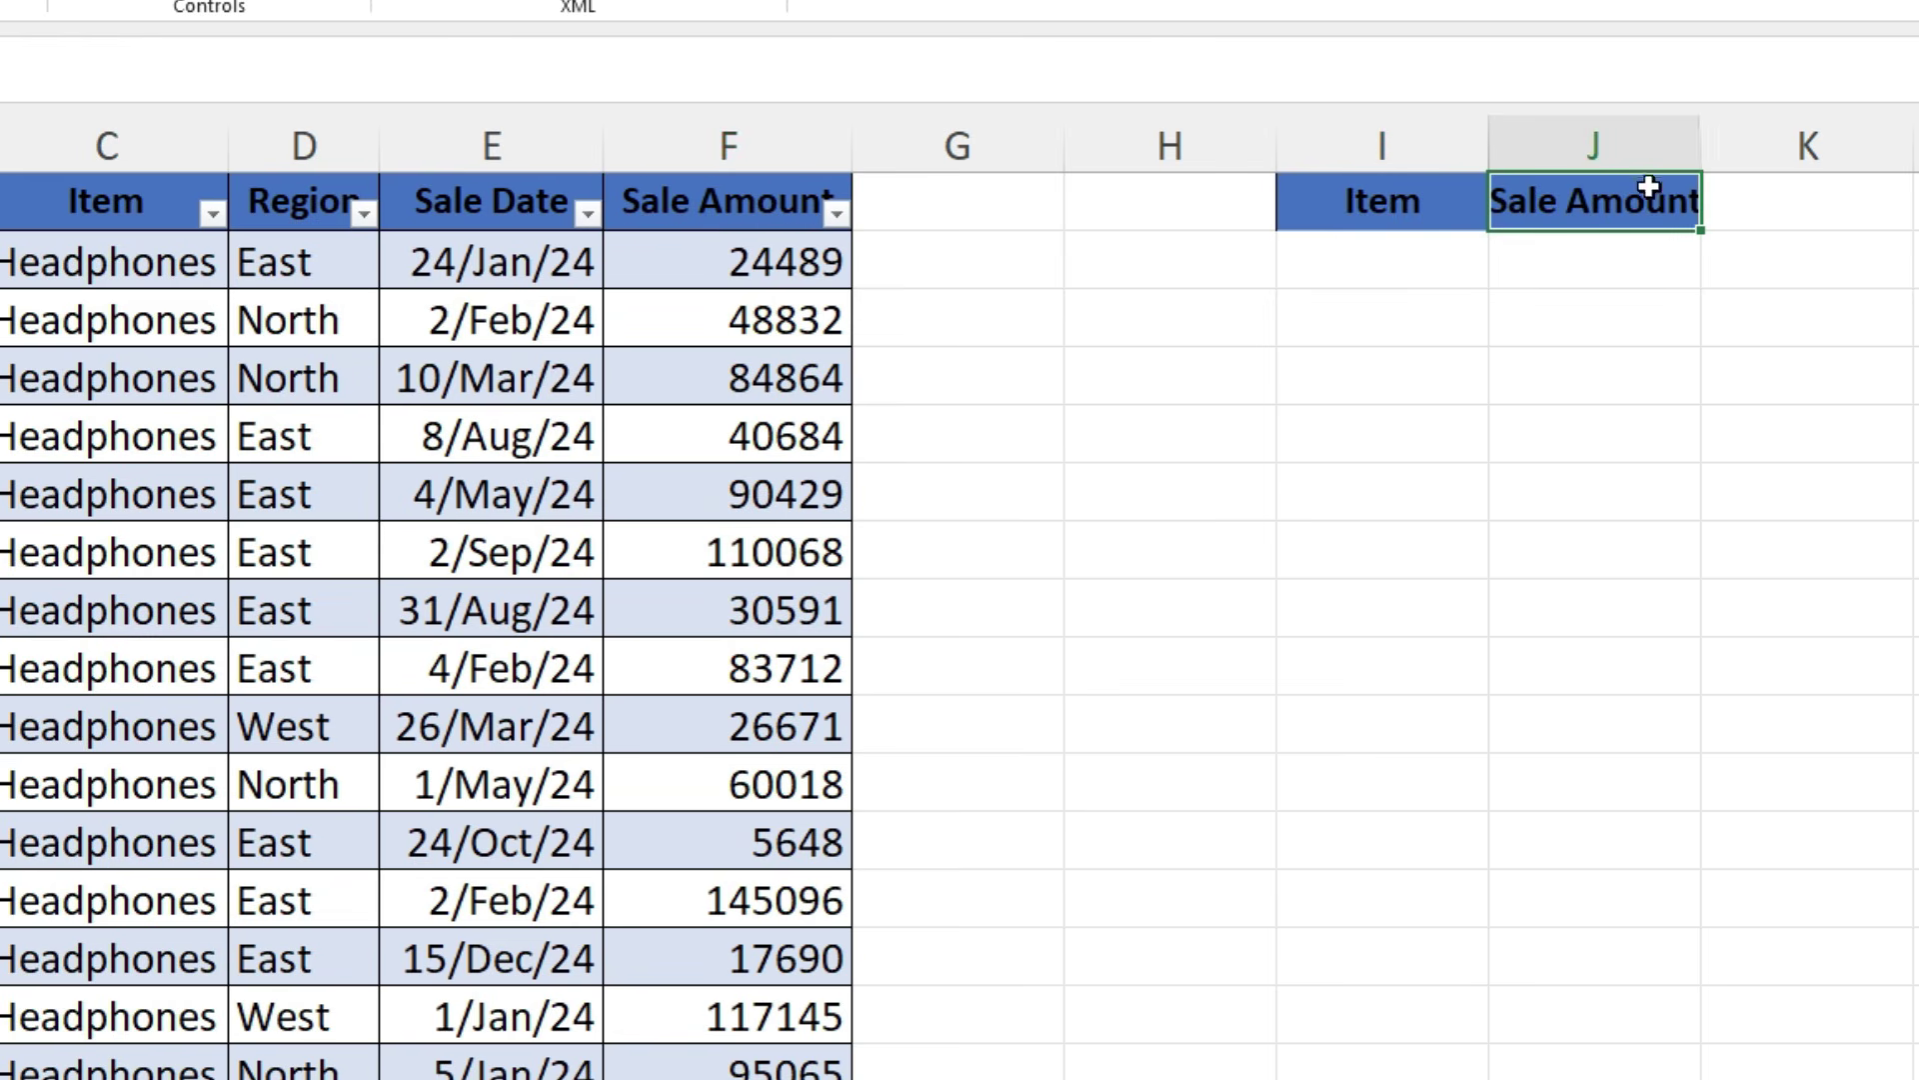
{"action": "double_click", "coordinate": [1701, 145]}
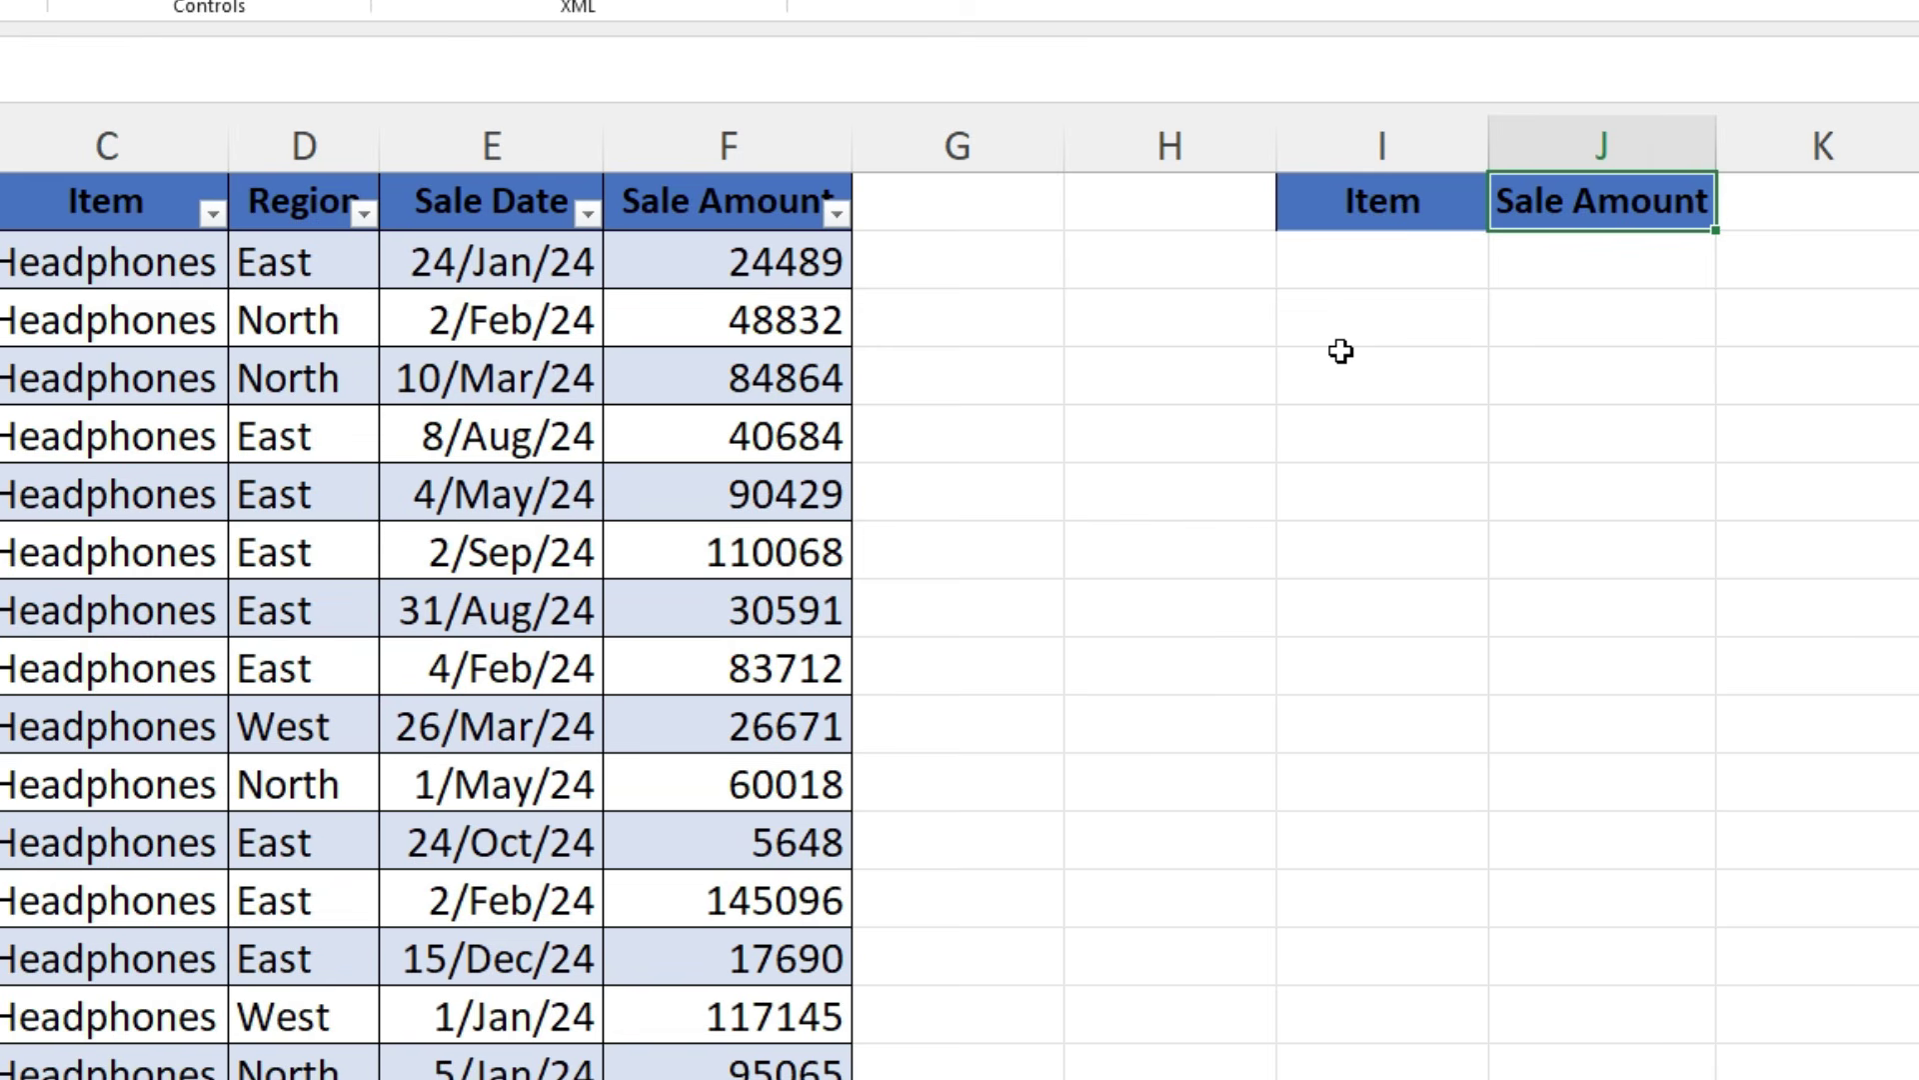
List the distinct items from I2 down with =UNIQUE(abc[Item]) and autofit column I.
{"action": "left_click", "coordinate": [1395, 262]}
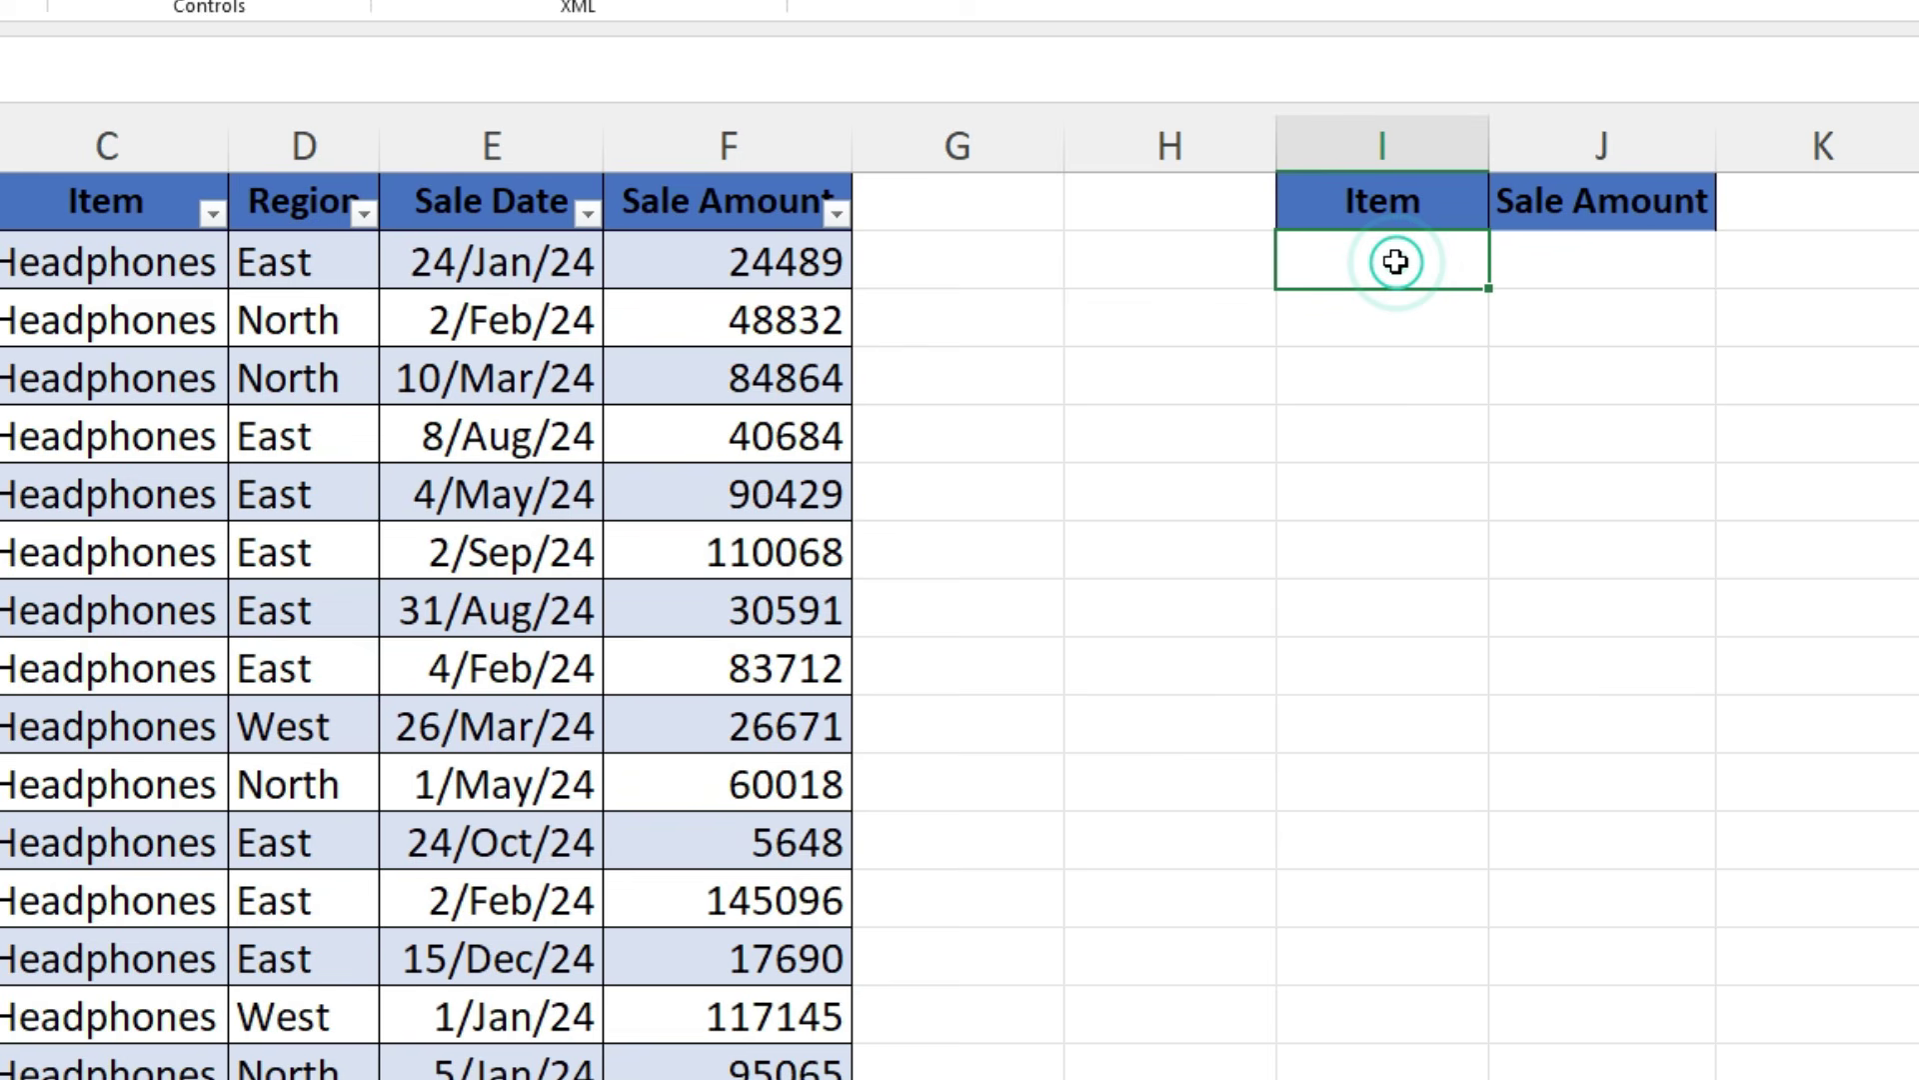
{"action": "type", "text": "="}
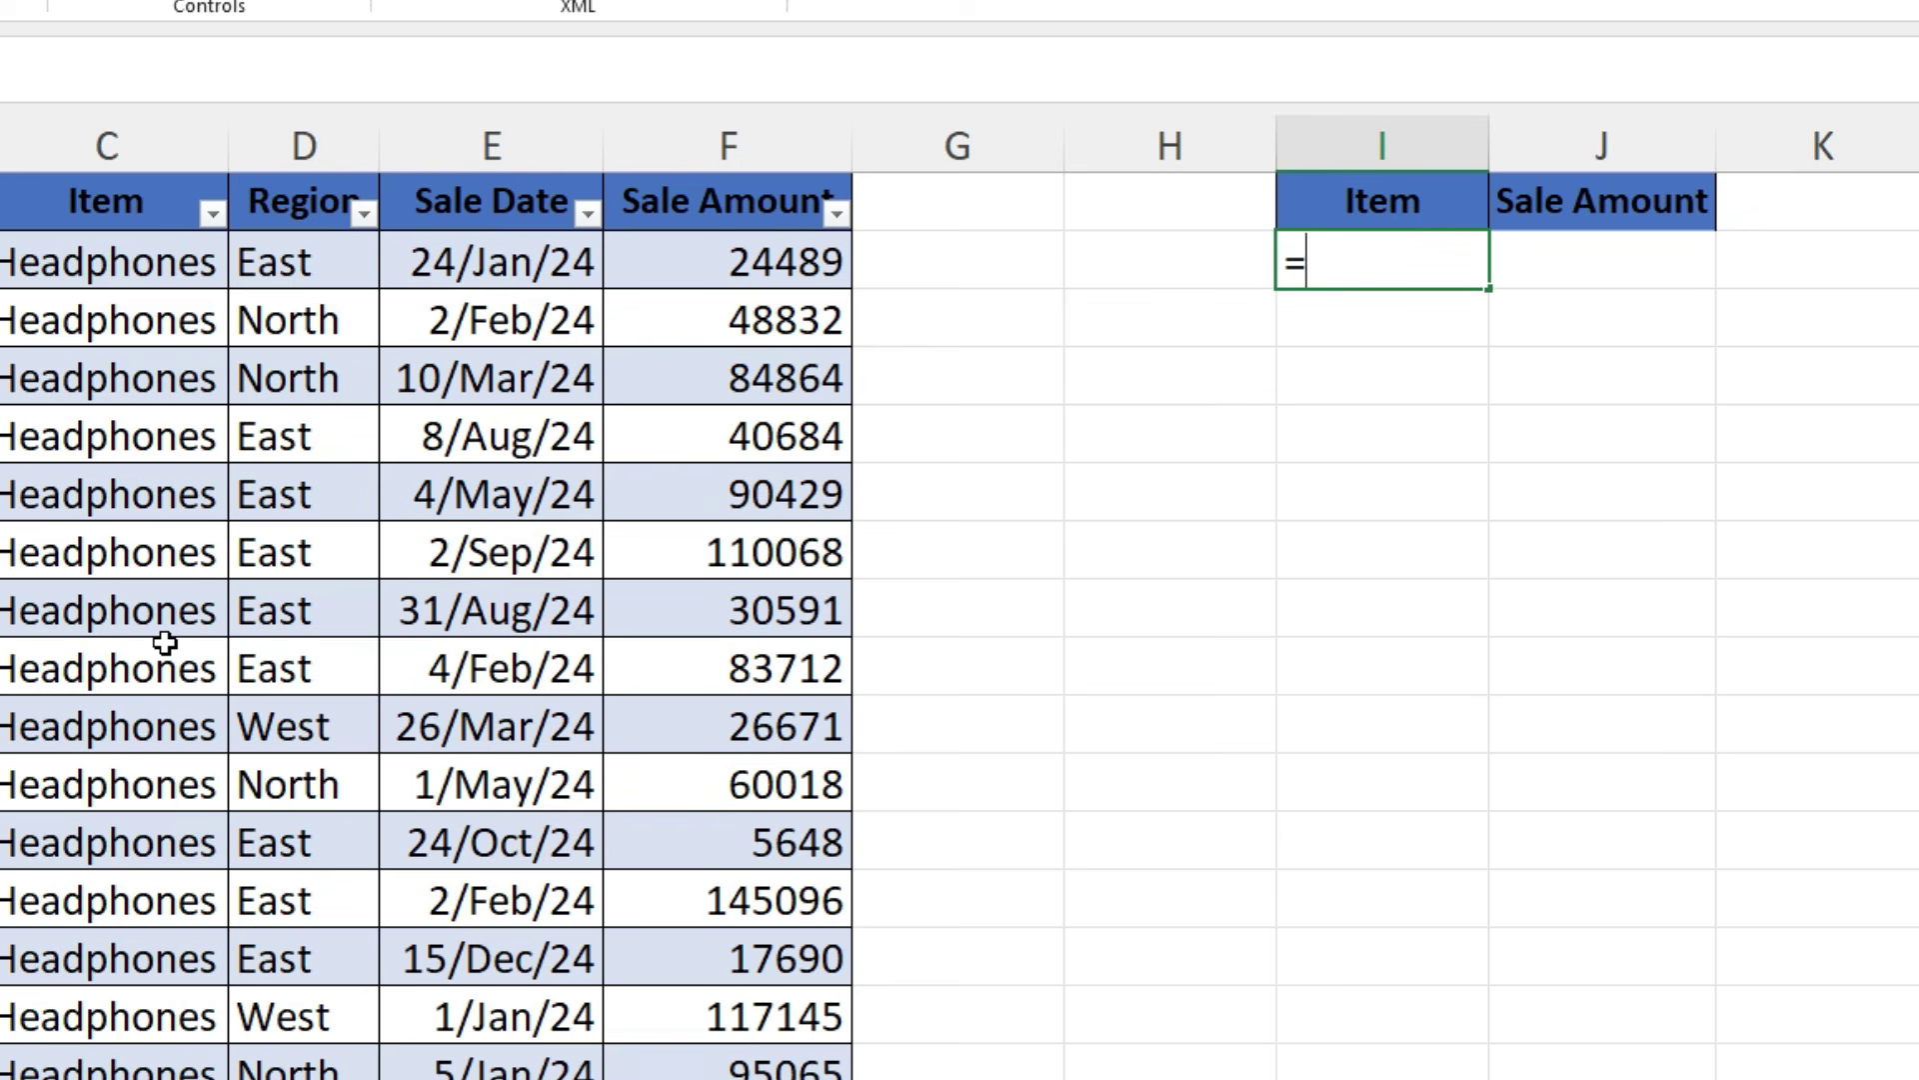
{"action": "type", "text": "uniq"}
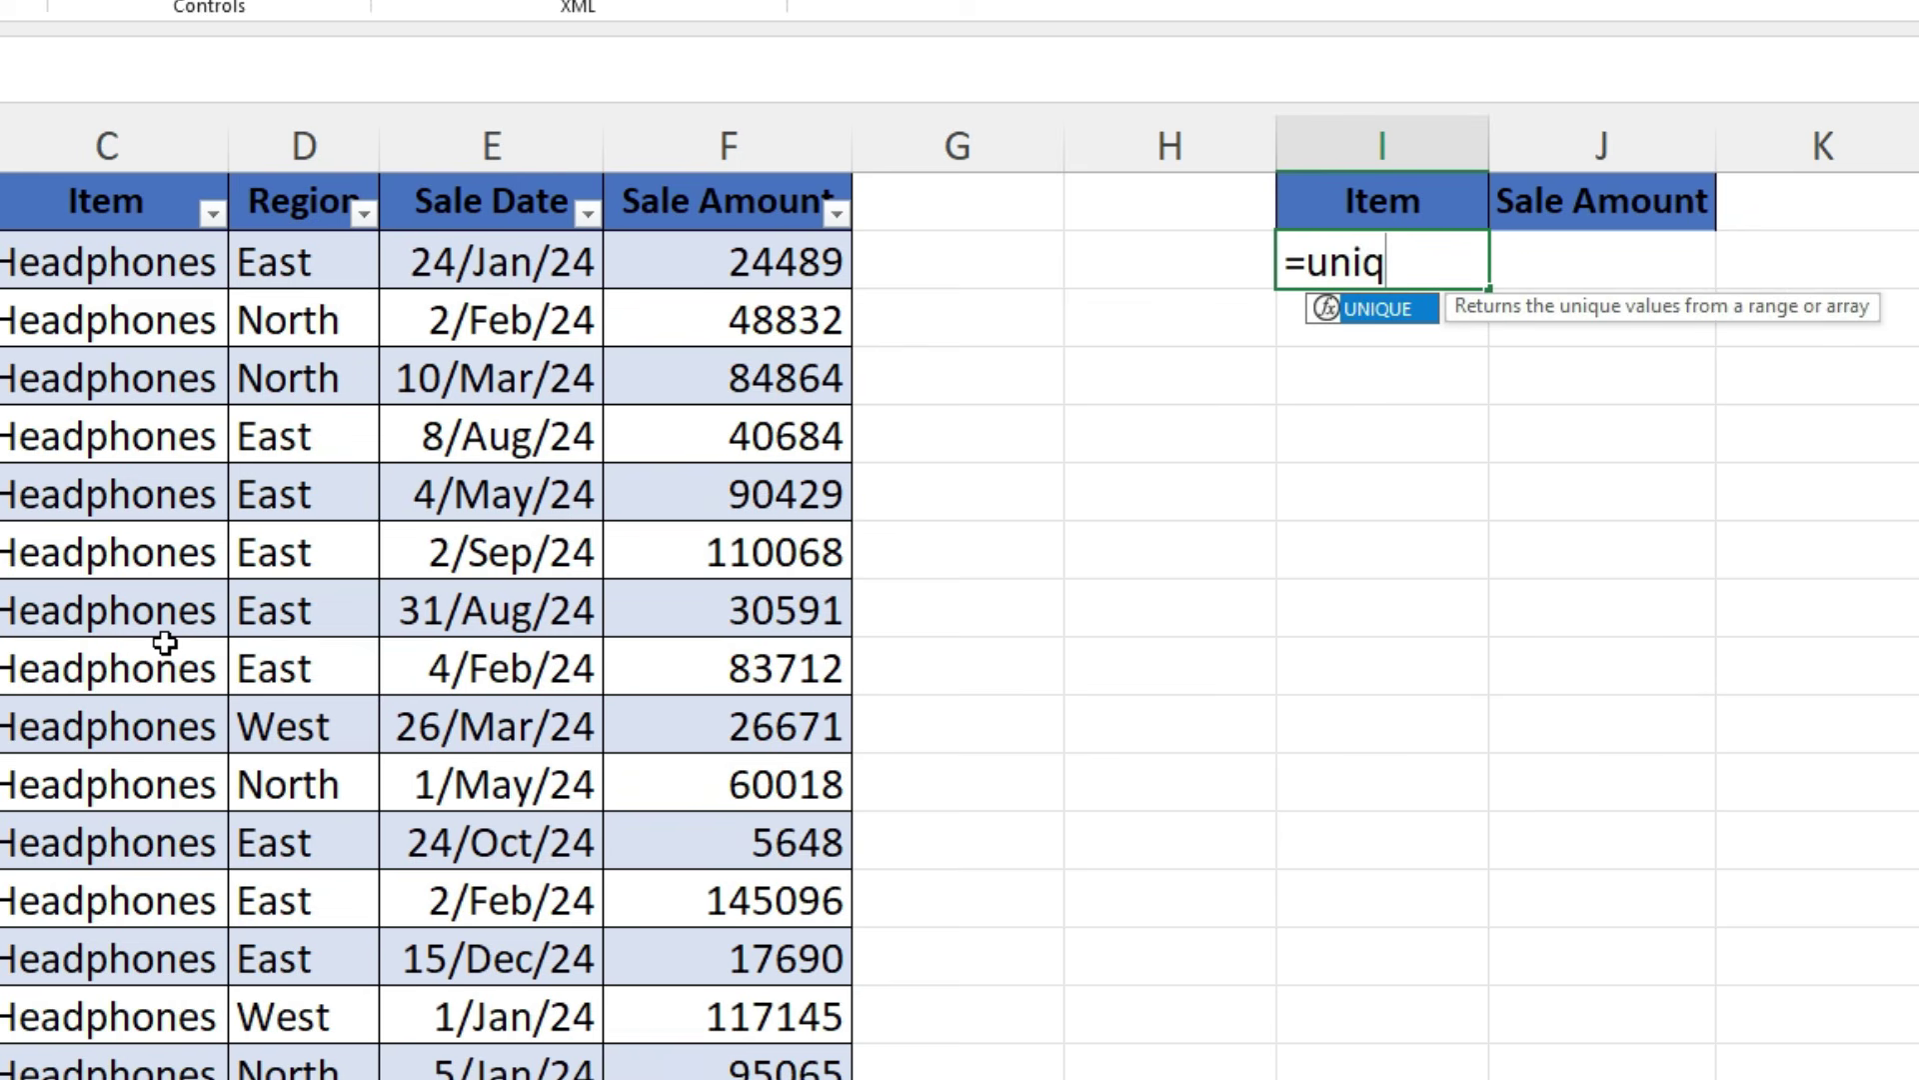
{"action": "key", "text": "Tab"}
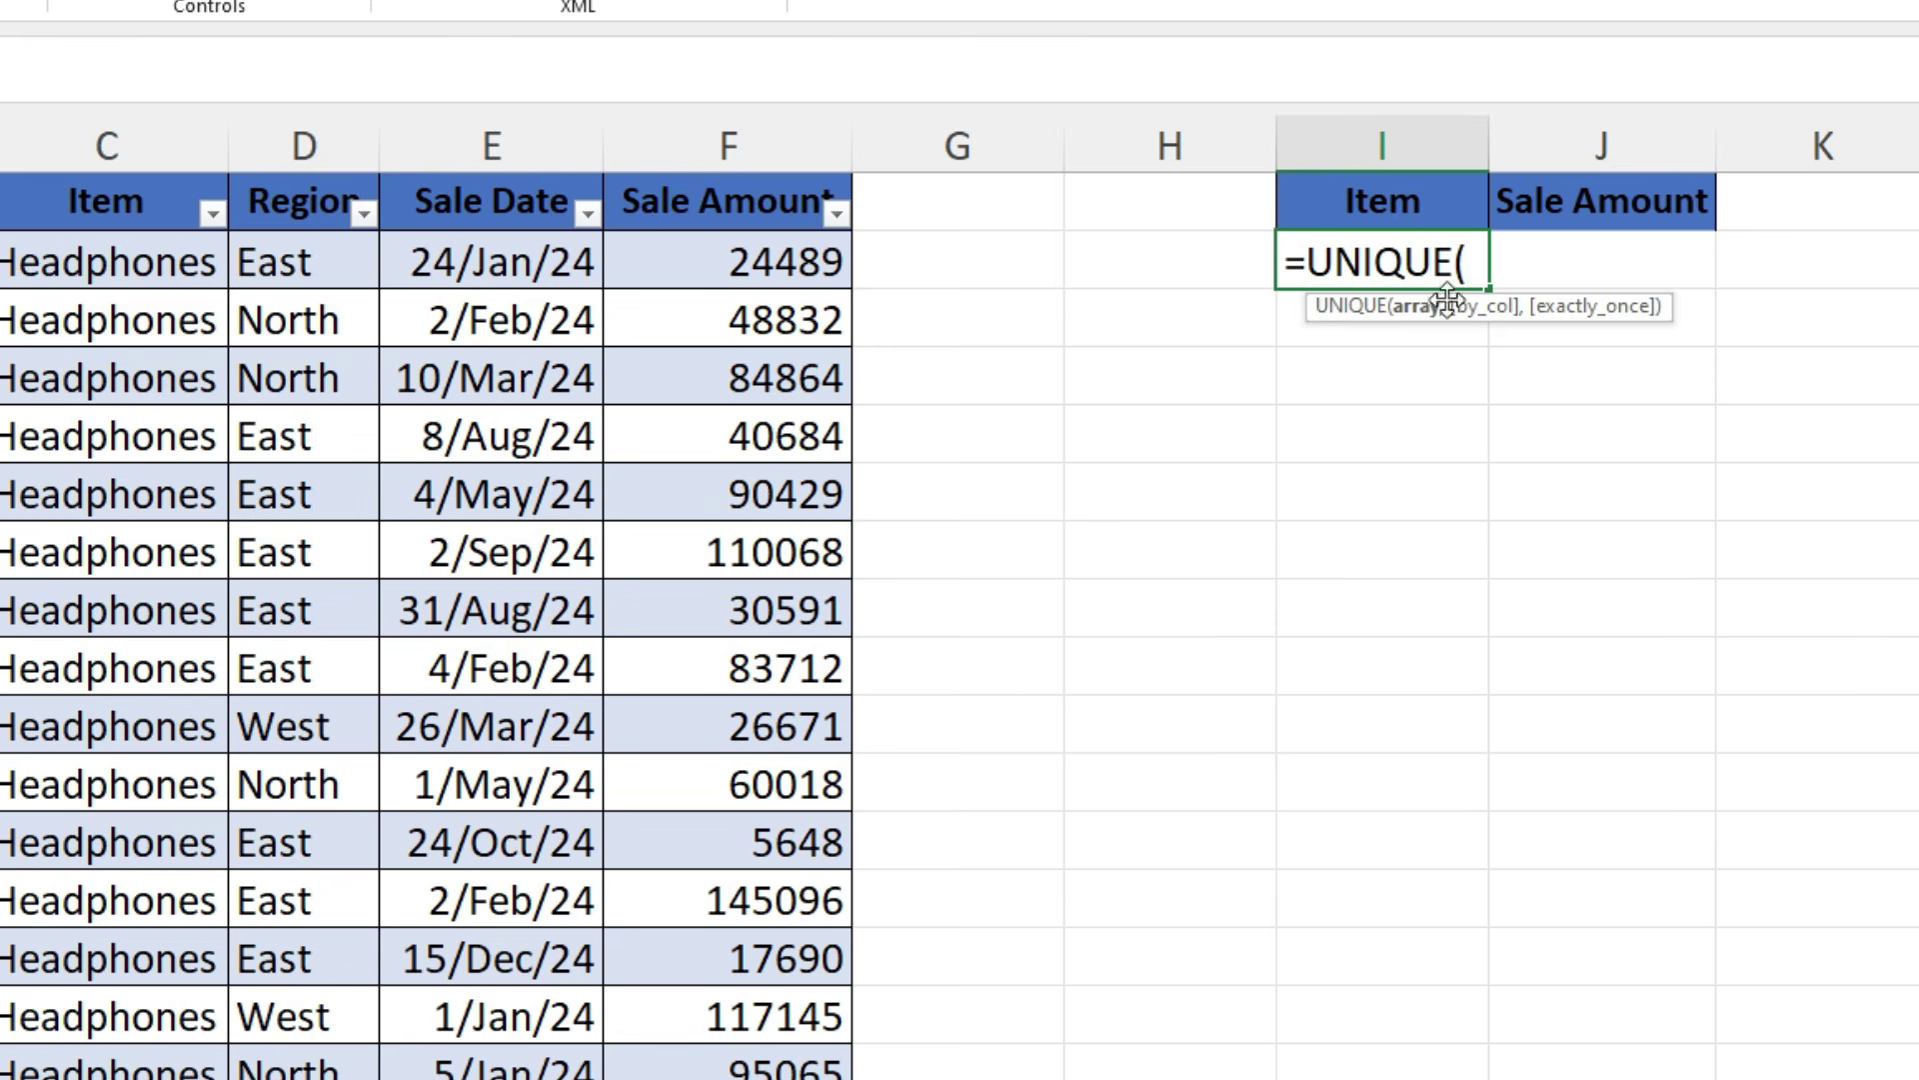
{"action": "type", "text": "a"}
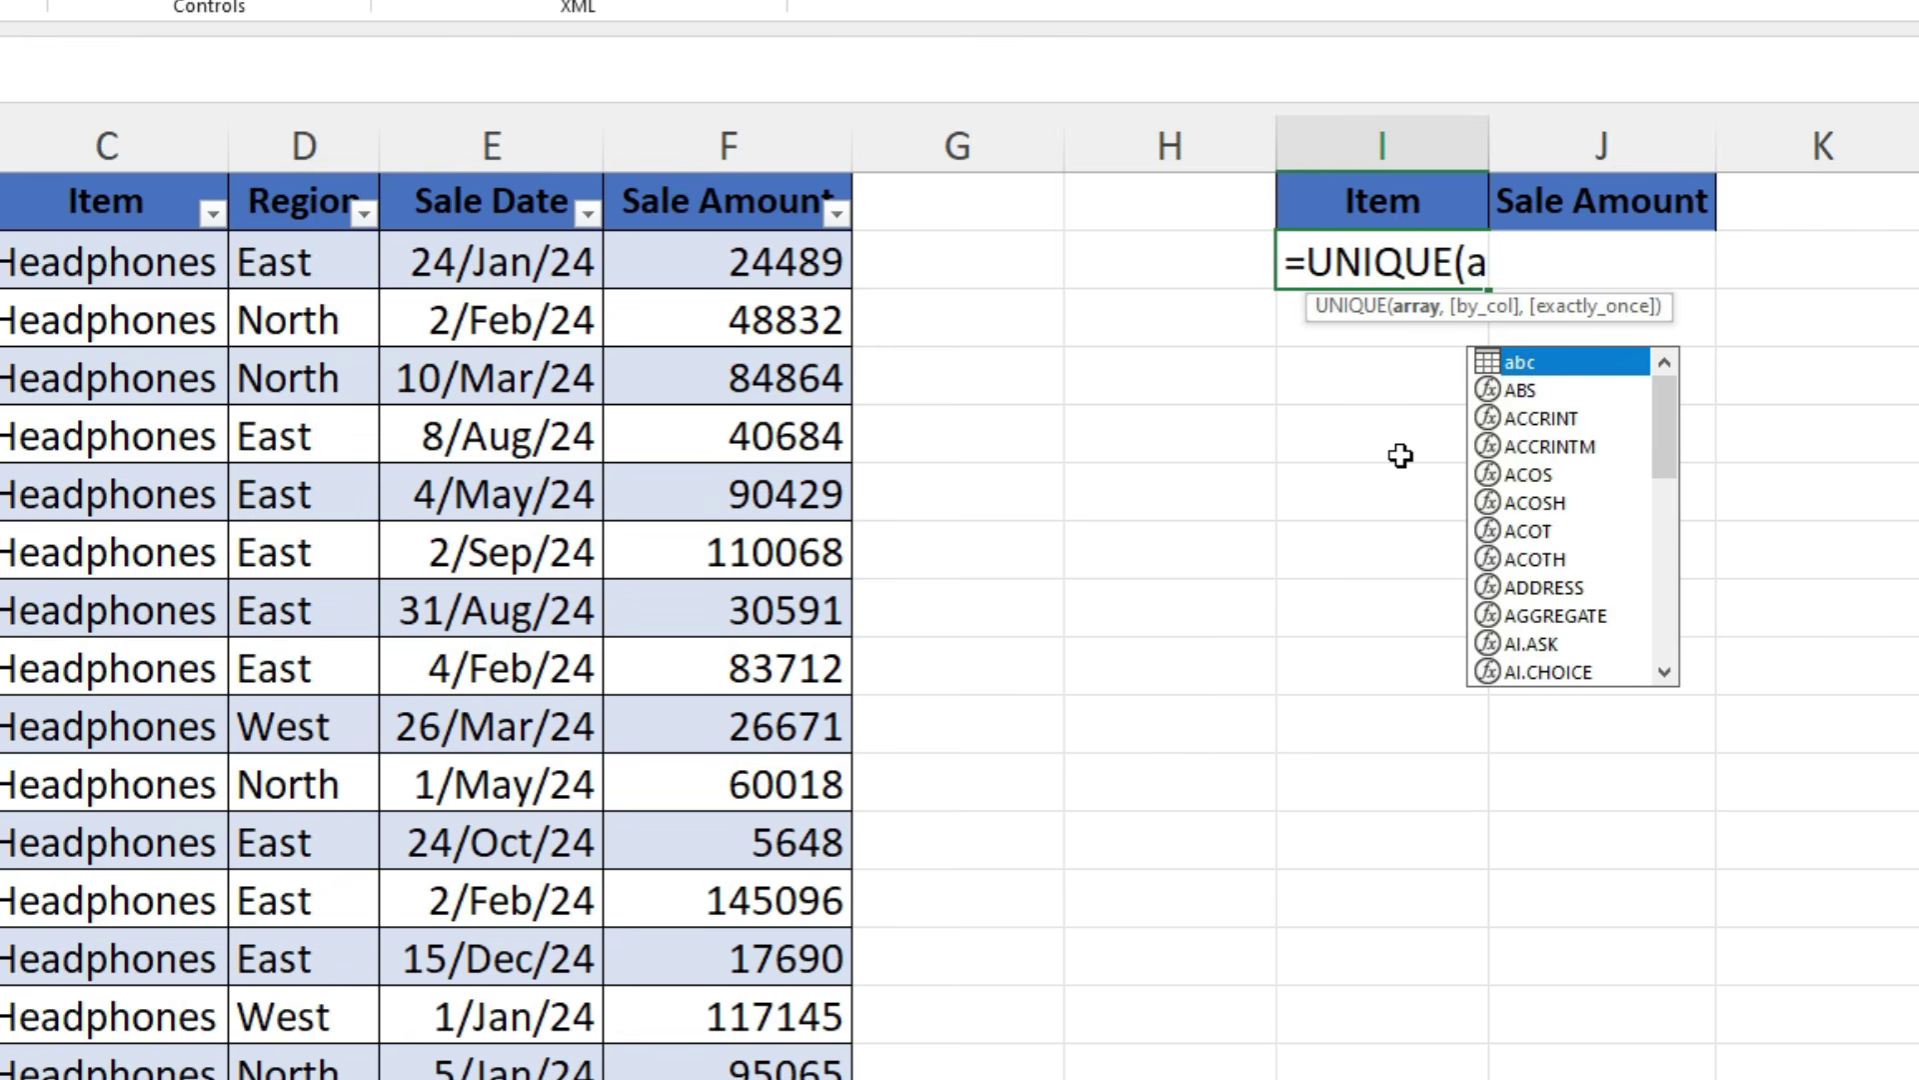
{"action": "type", "text": "bc"}
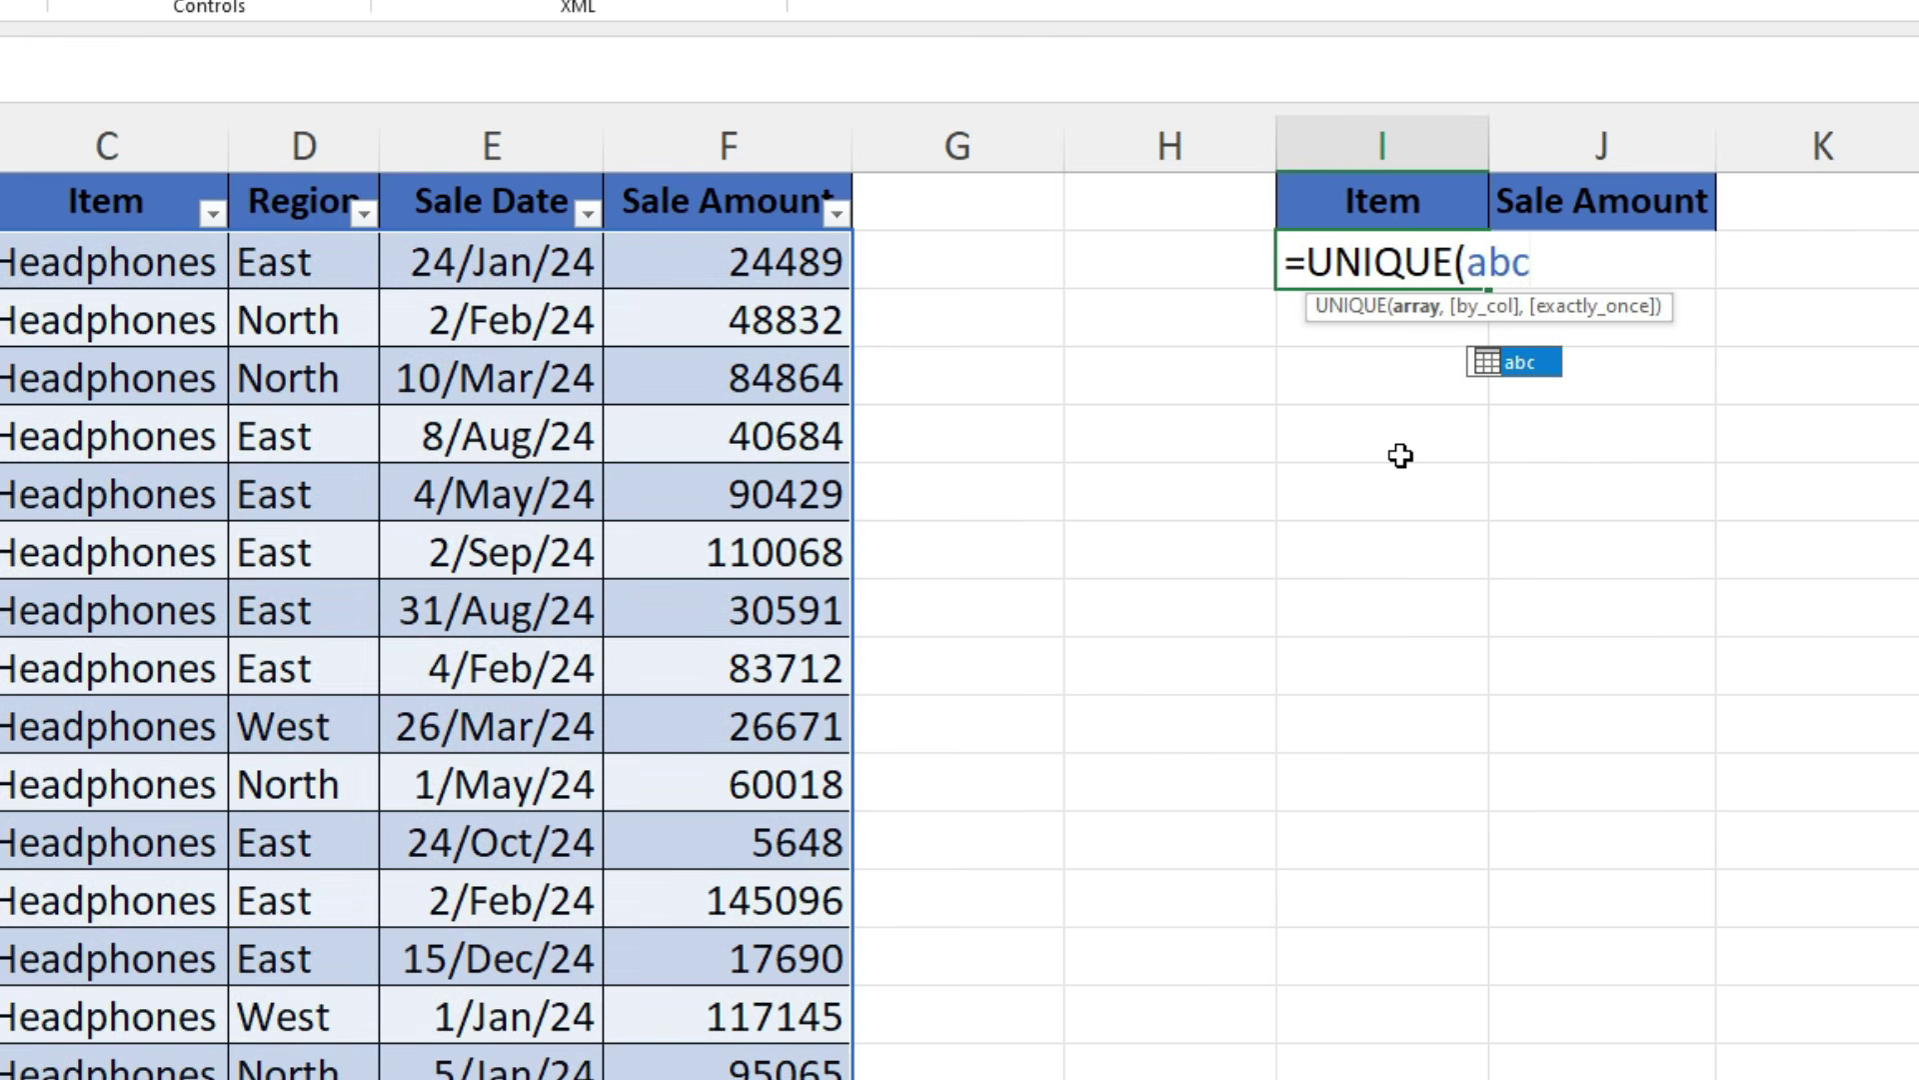
{"action": "type", "text": "["}
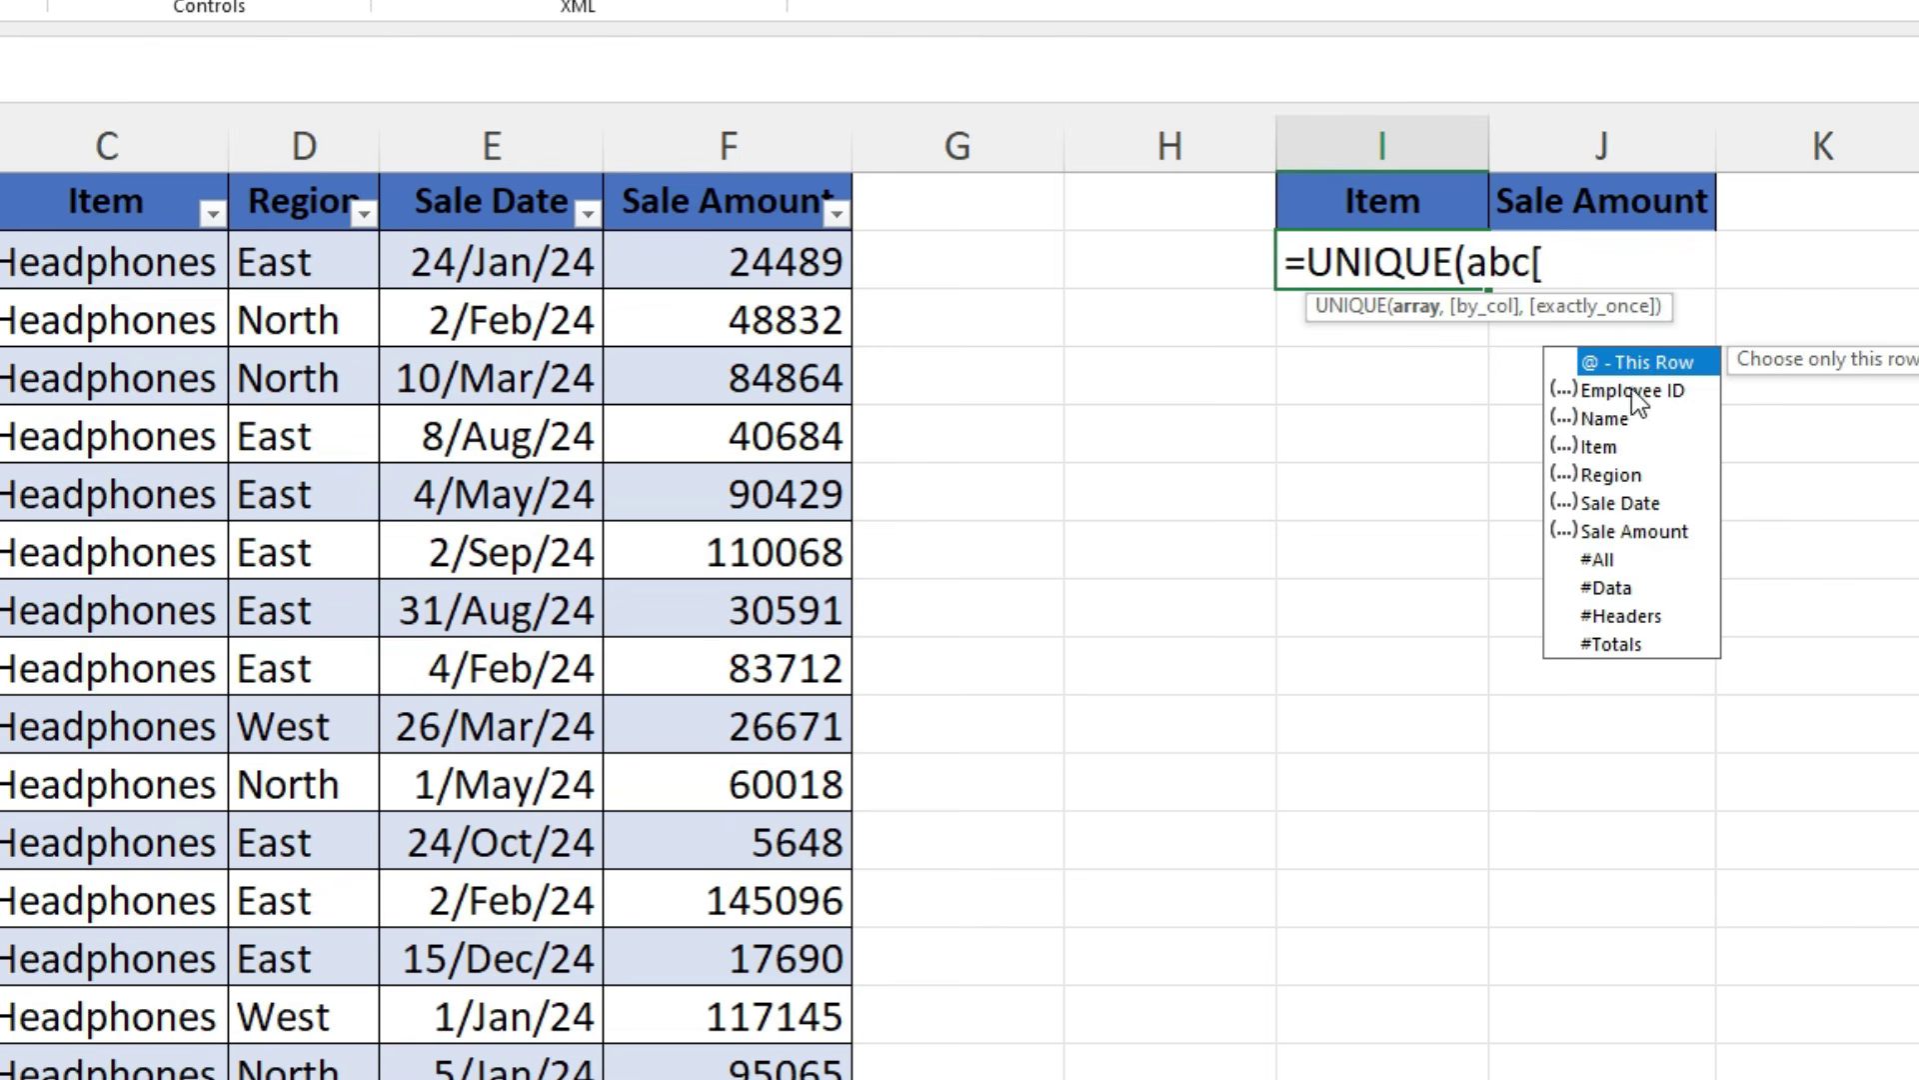
{"action": "left_click", "coordinate": [1601, 452]}
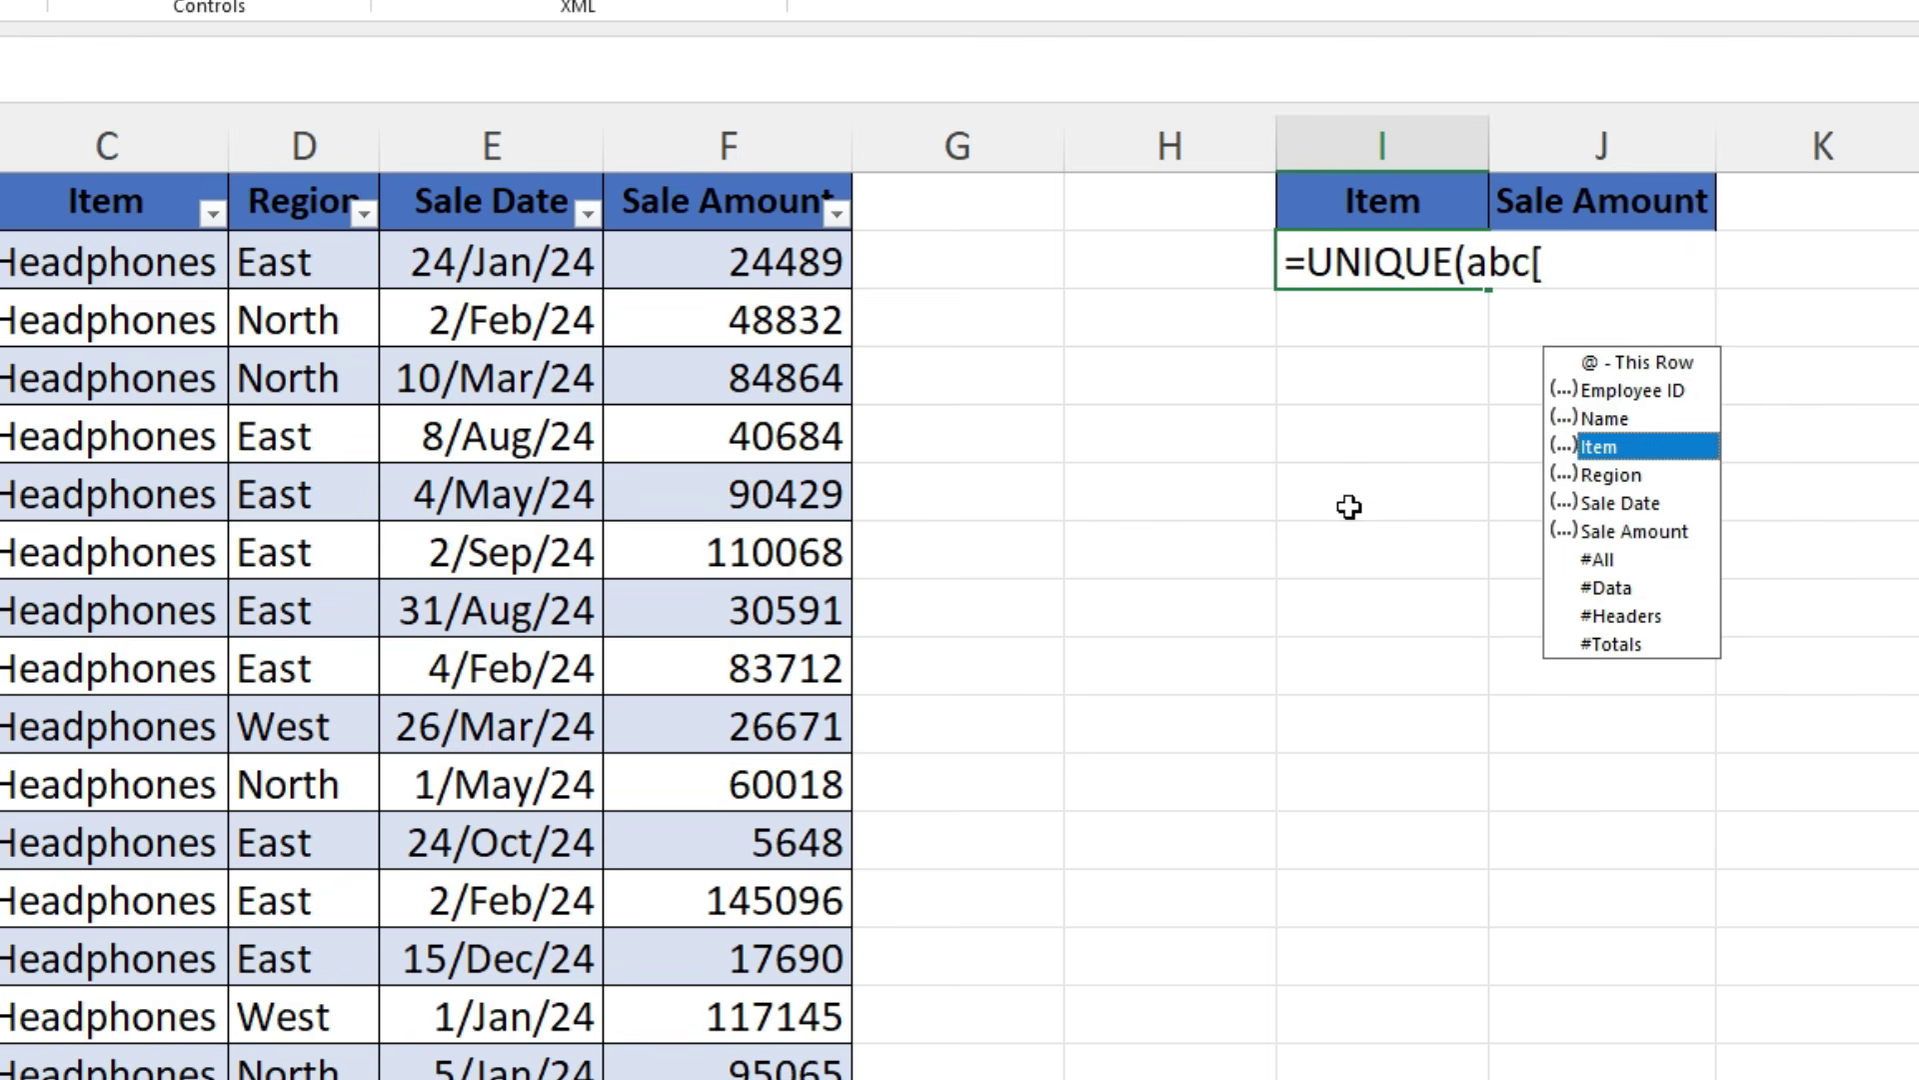
{"action": "double_click", "coordinate": [1608, 446]}
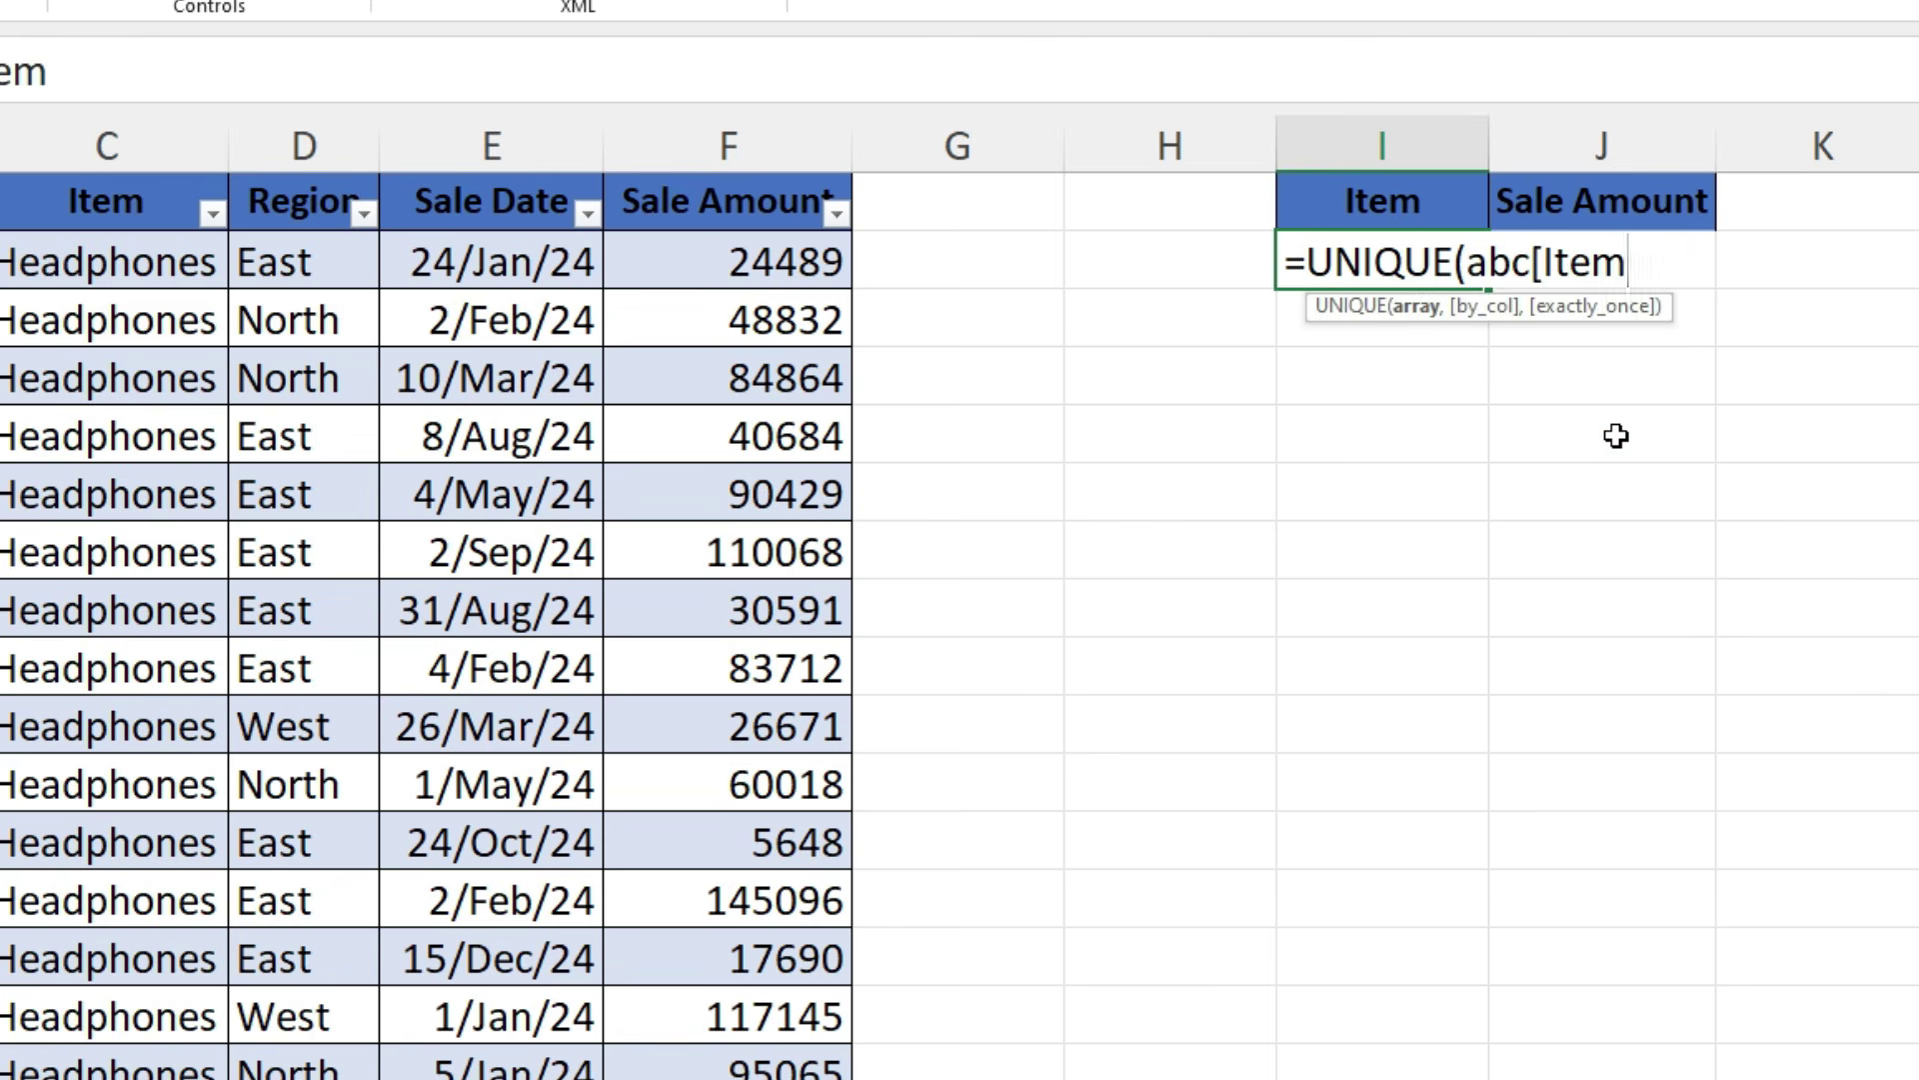
{"action": "type", "text": "])"}
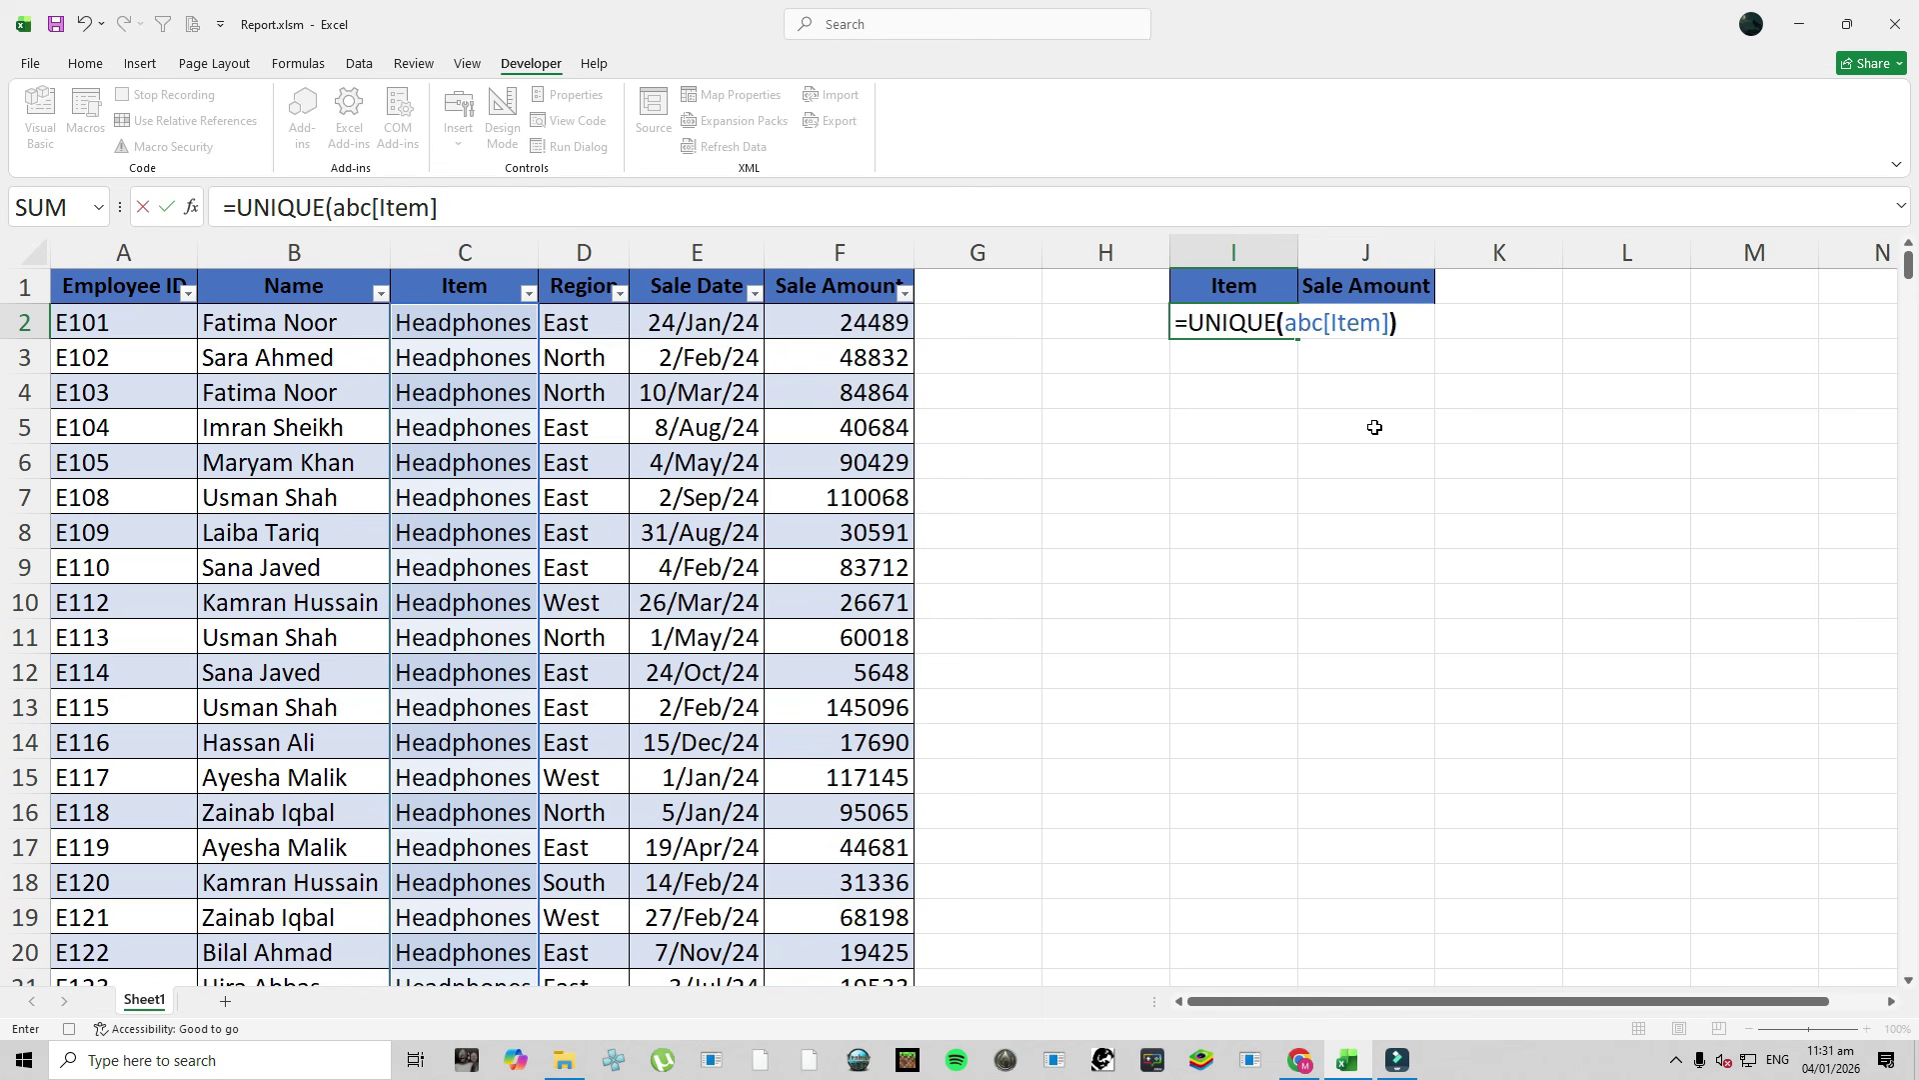
{"action": "key", "text": "Return"}
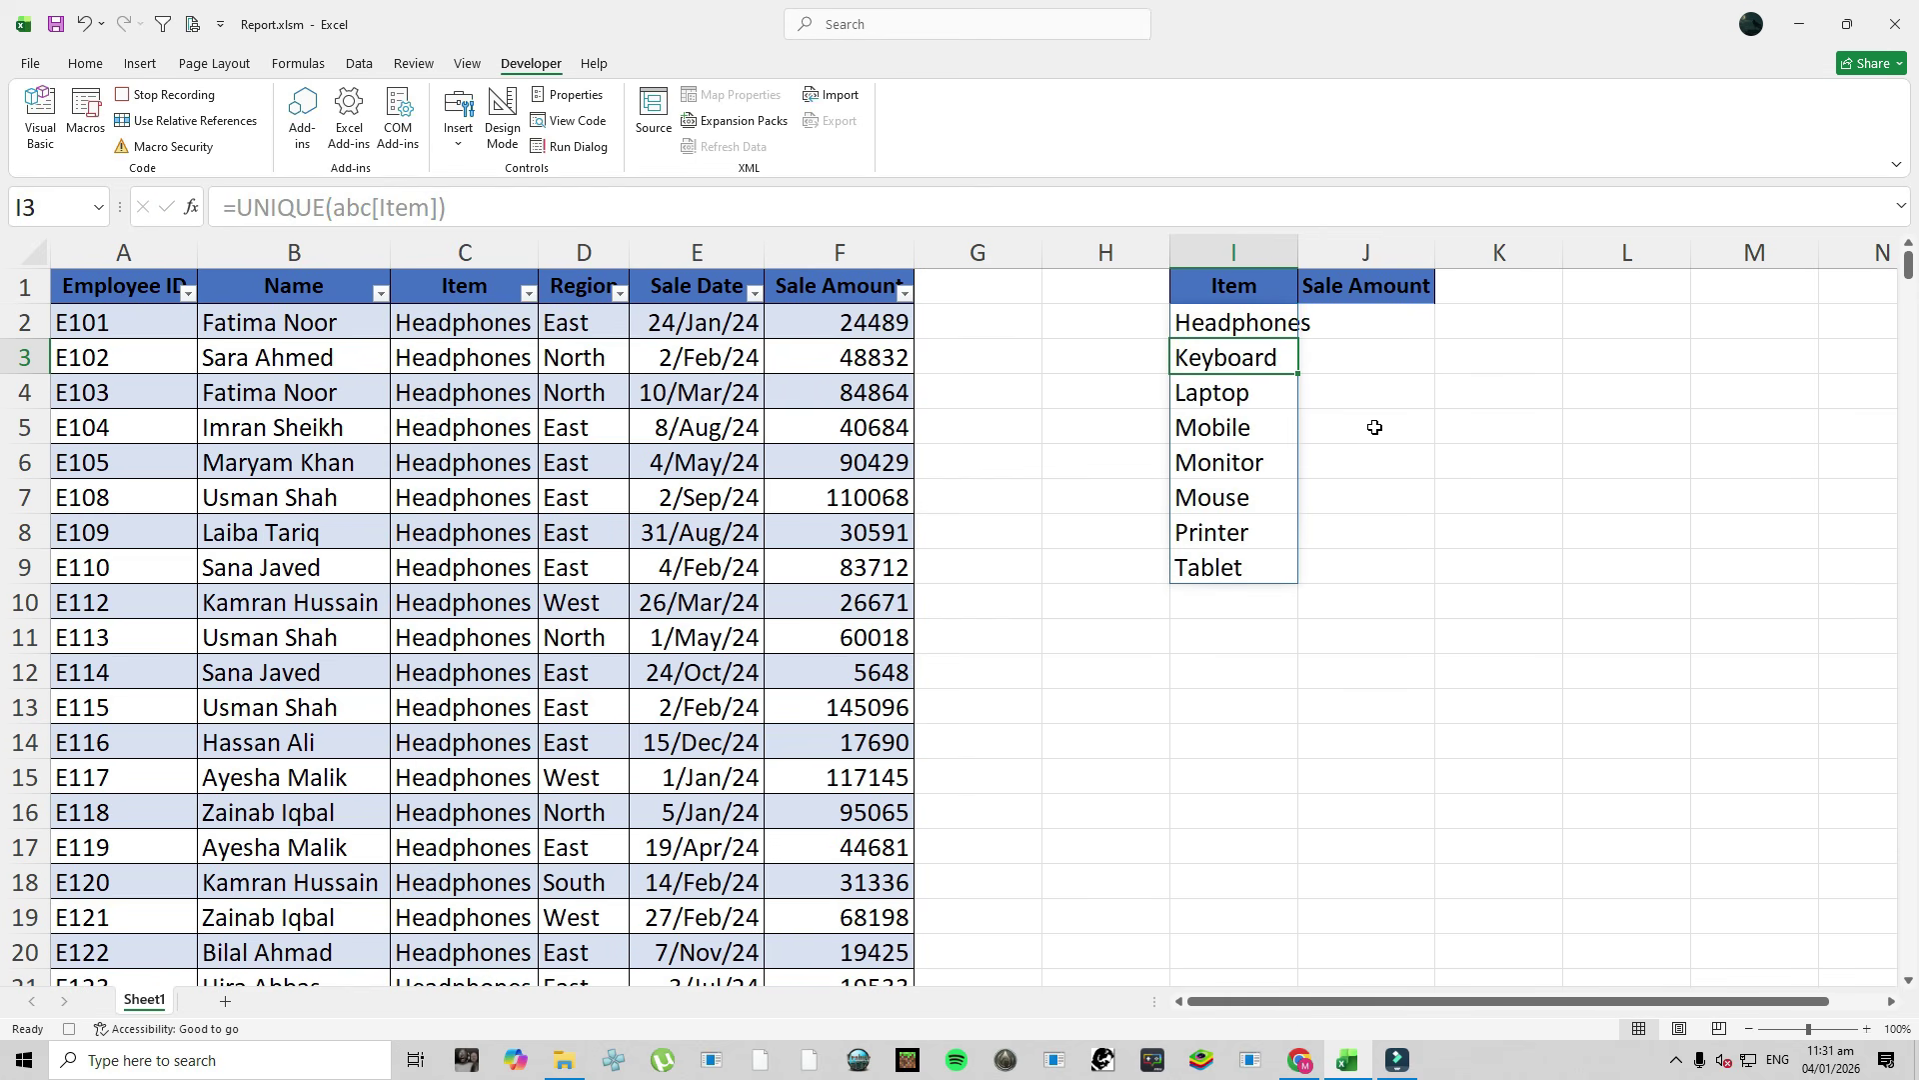
{"action": "double_click", "coordinate": [1297, 250]}
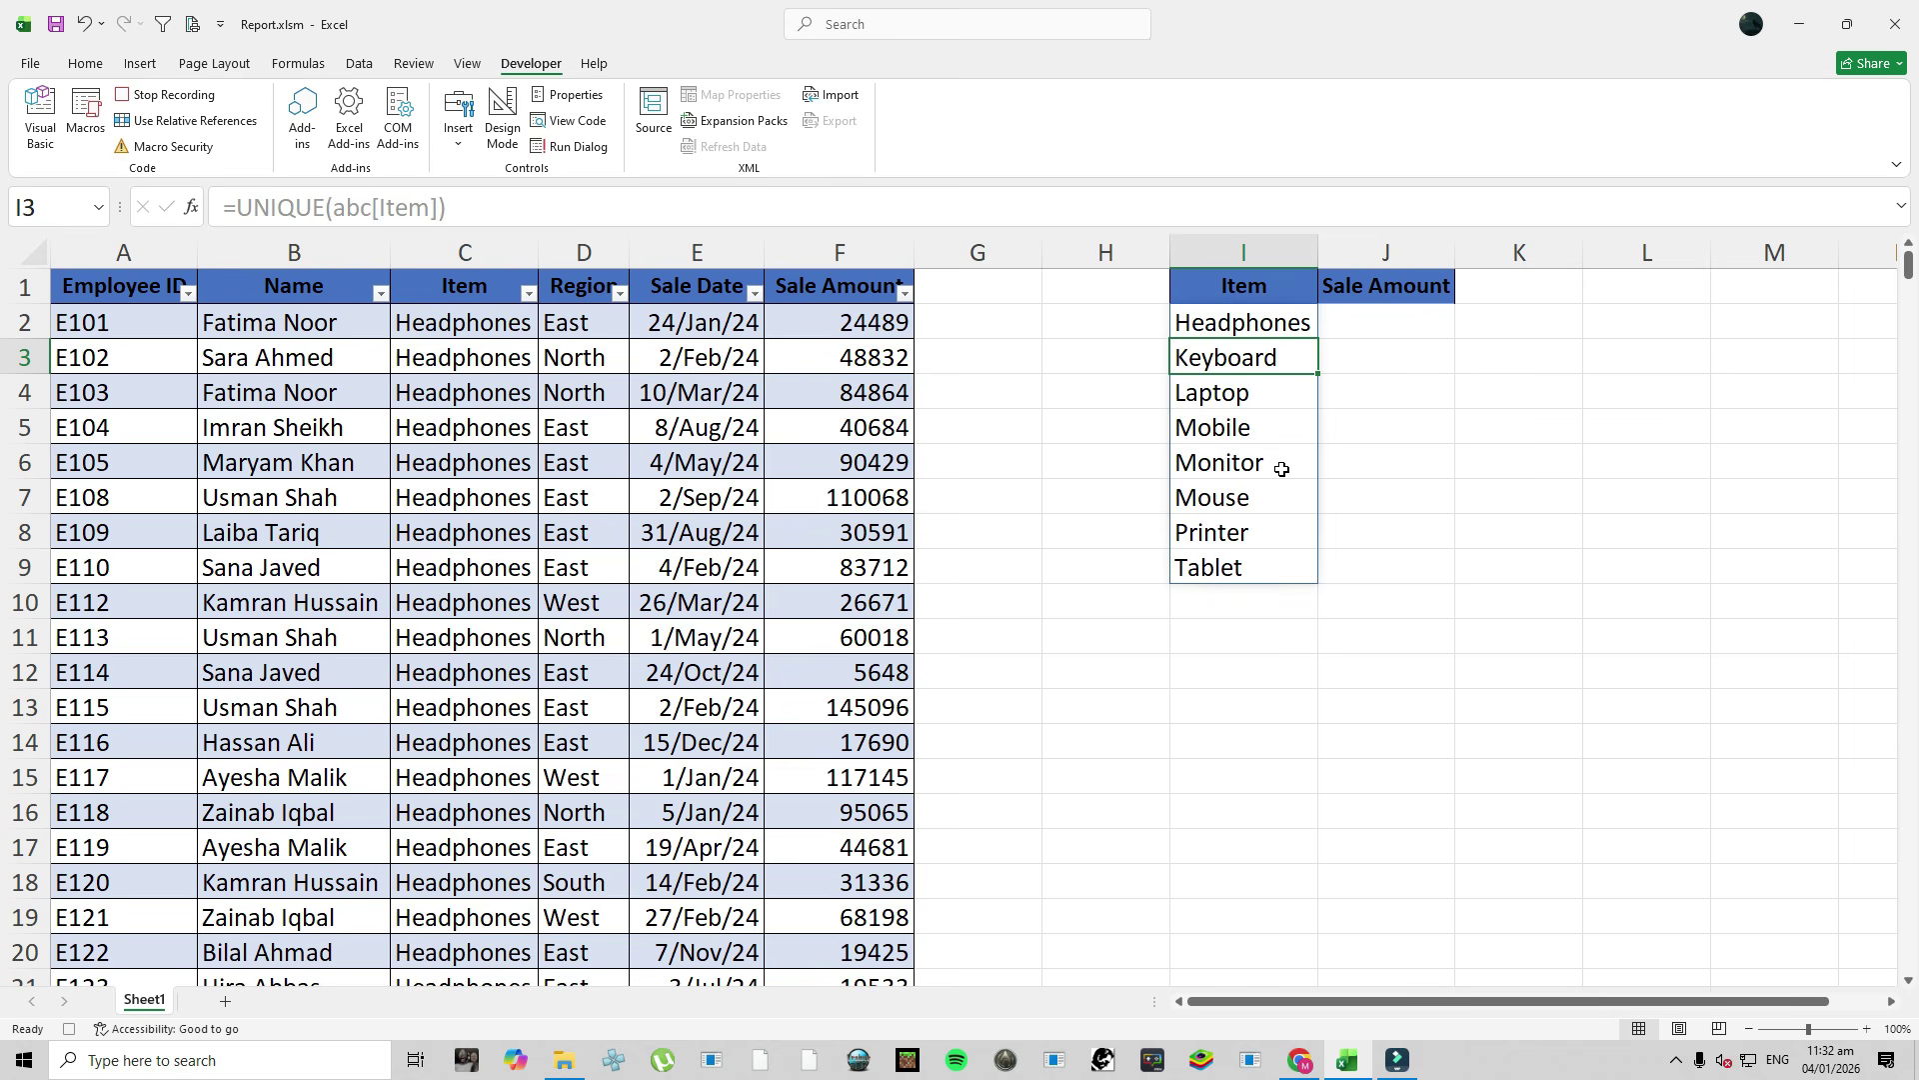
Start a SUMIF formula in J2 with abc[Item] as the range and I2 as the criteria.
{"action": "left_click", "coordinate": [1368, 322]}
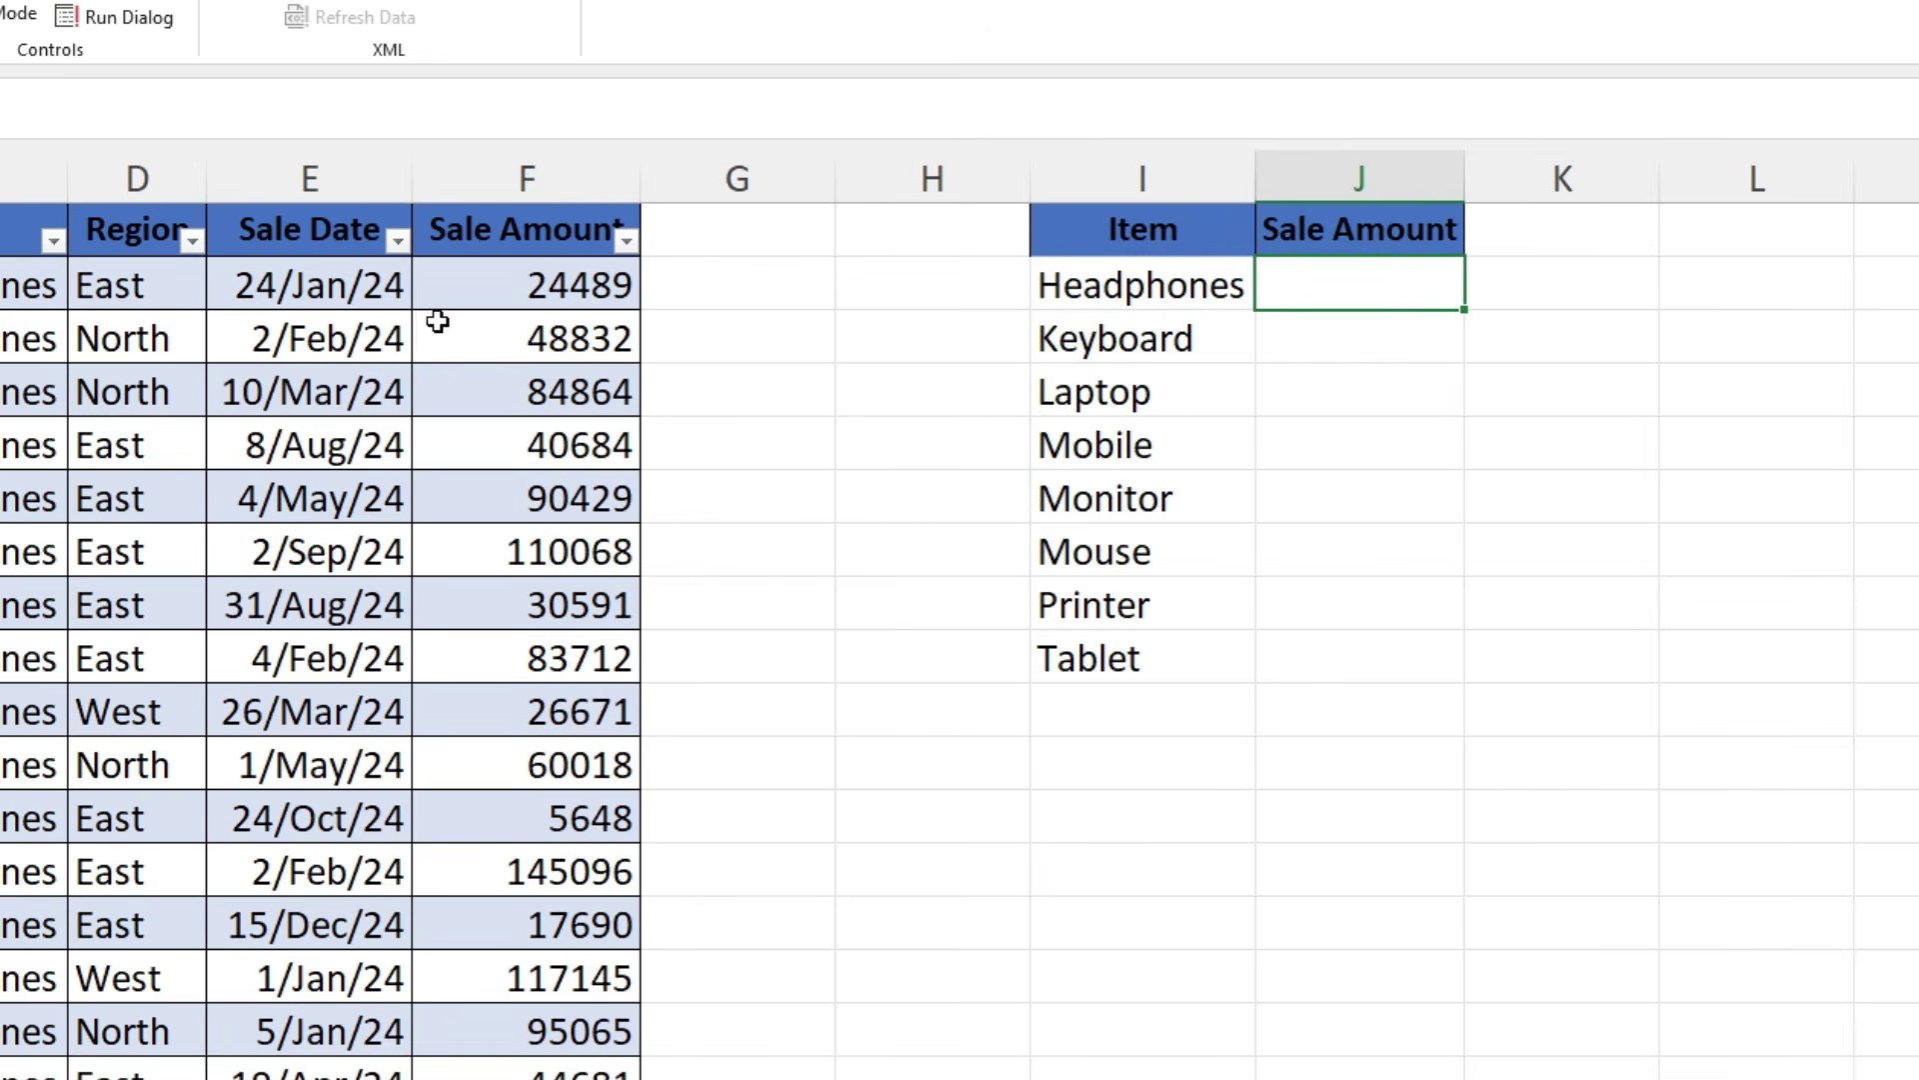
{"action": "type", "text": "="}
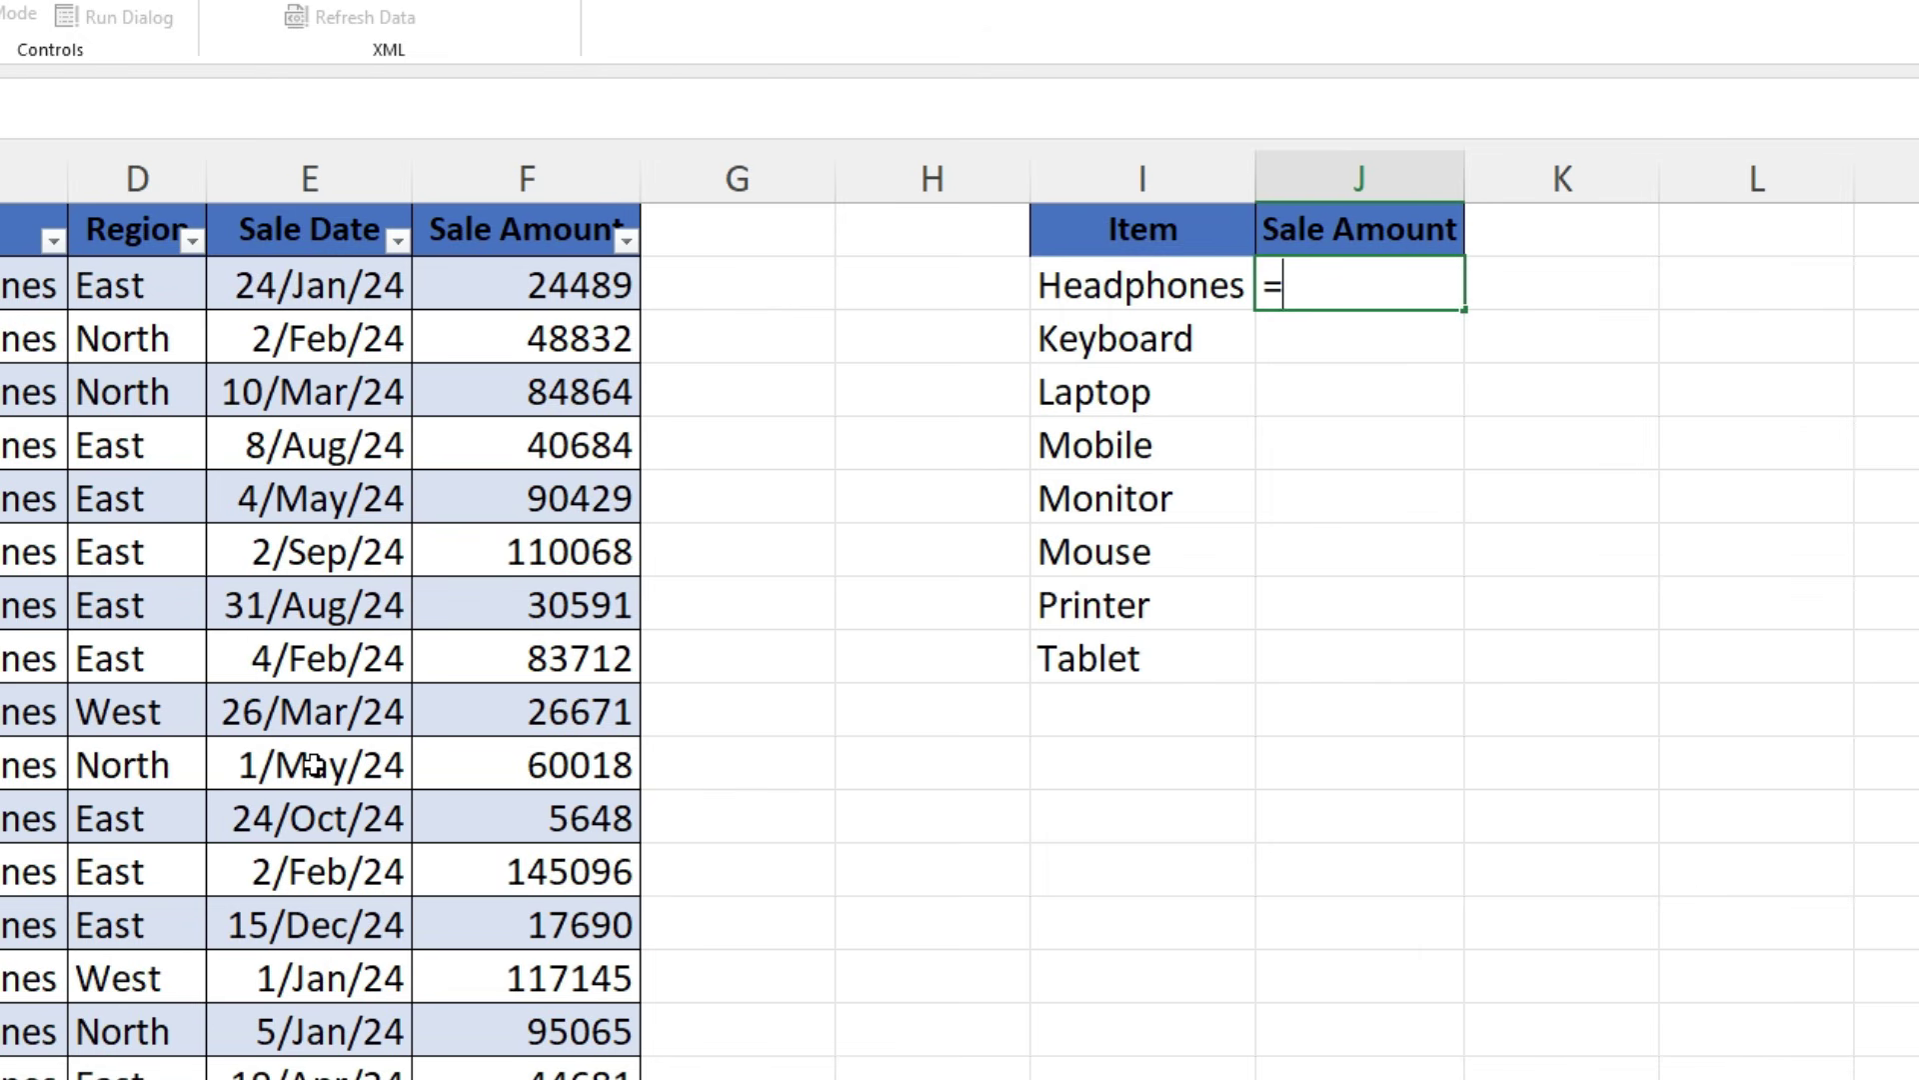
{"action": "type", "text": "sumif"}
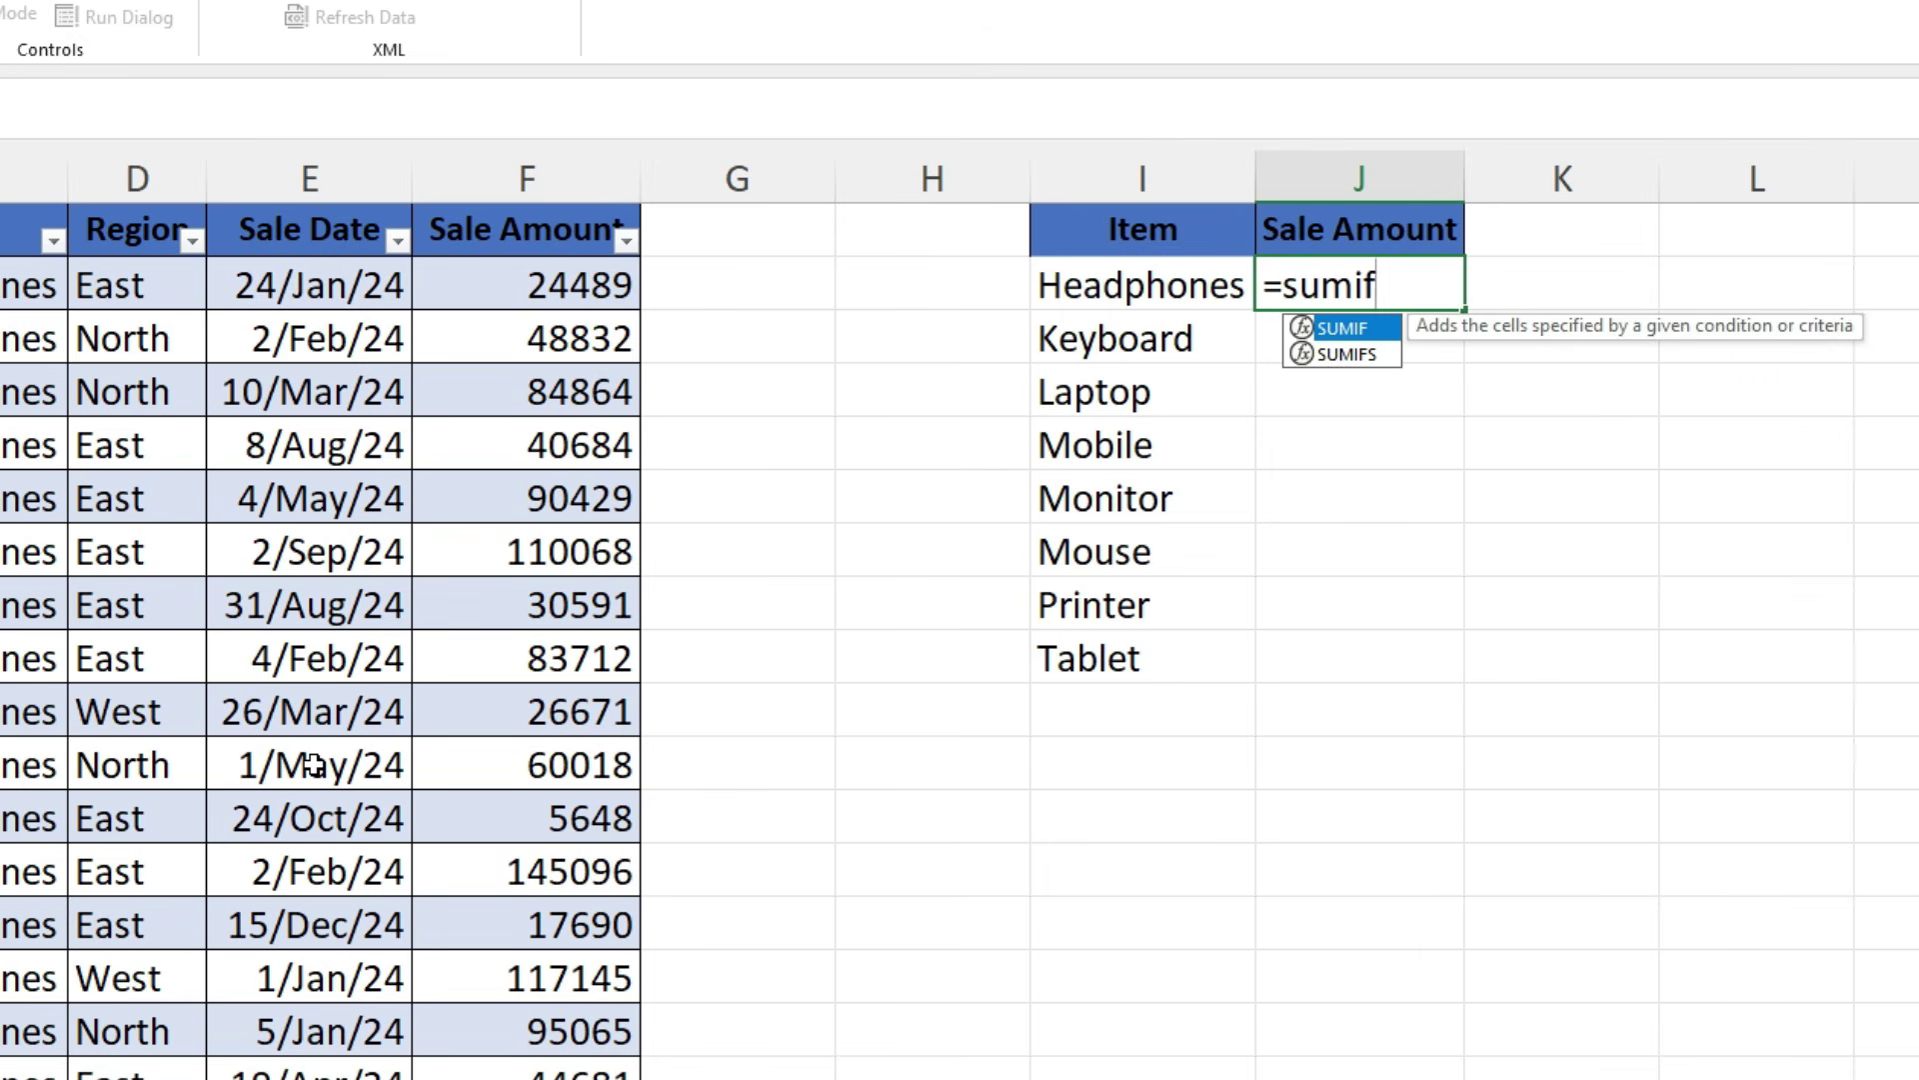
{"action": "type", "text": "("}
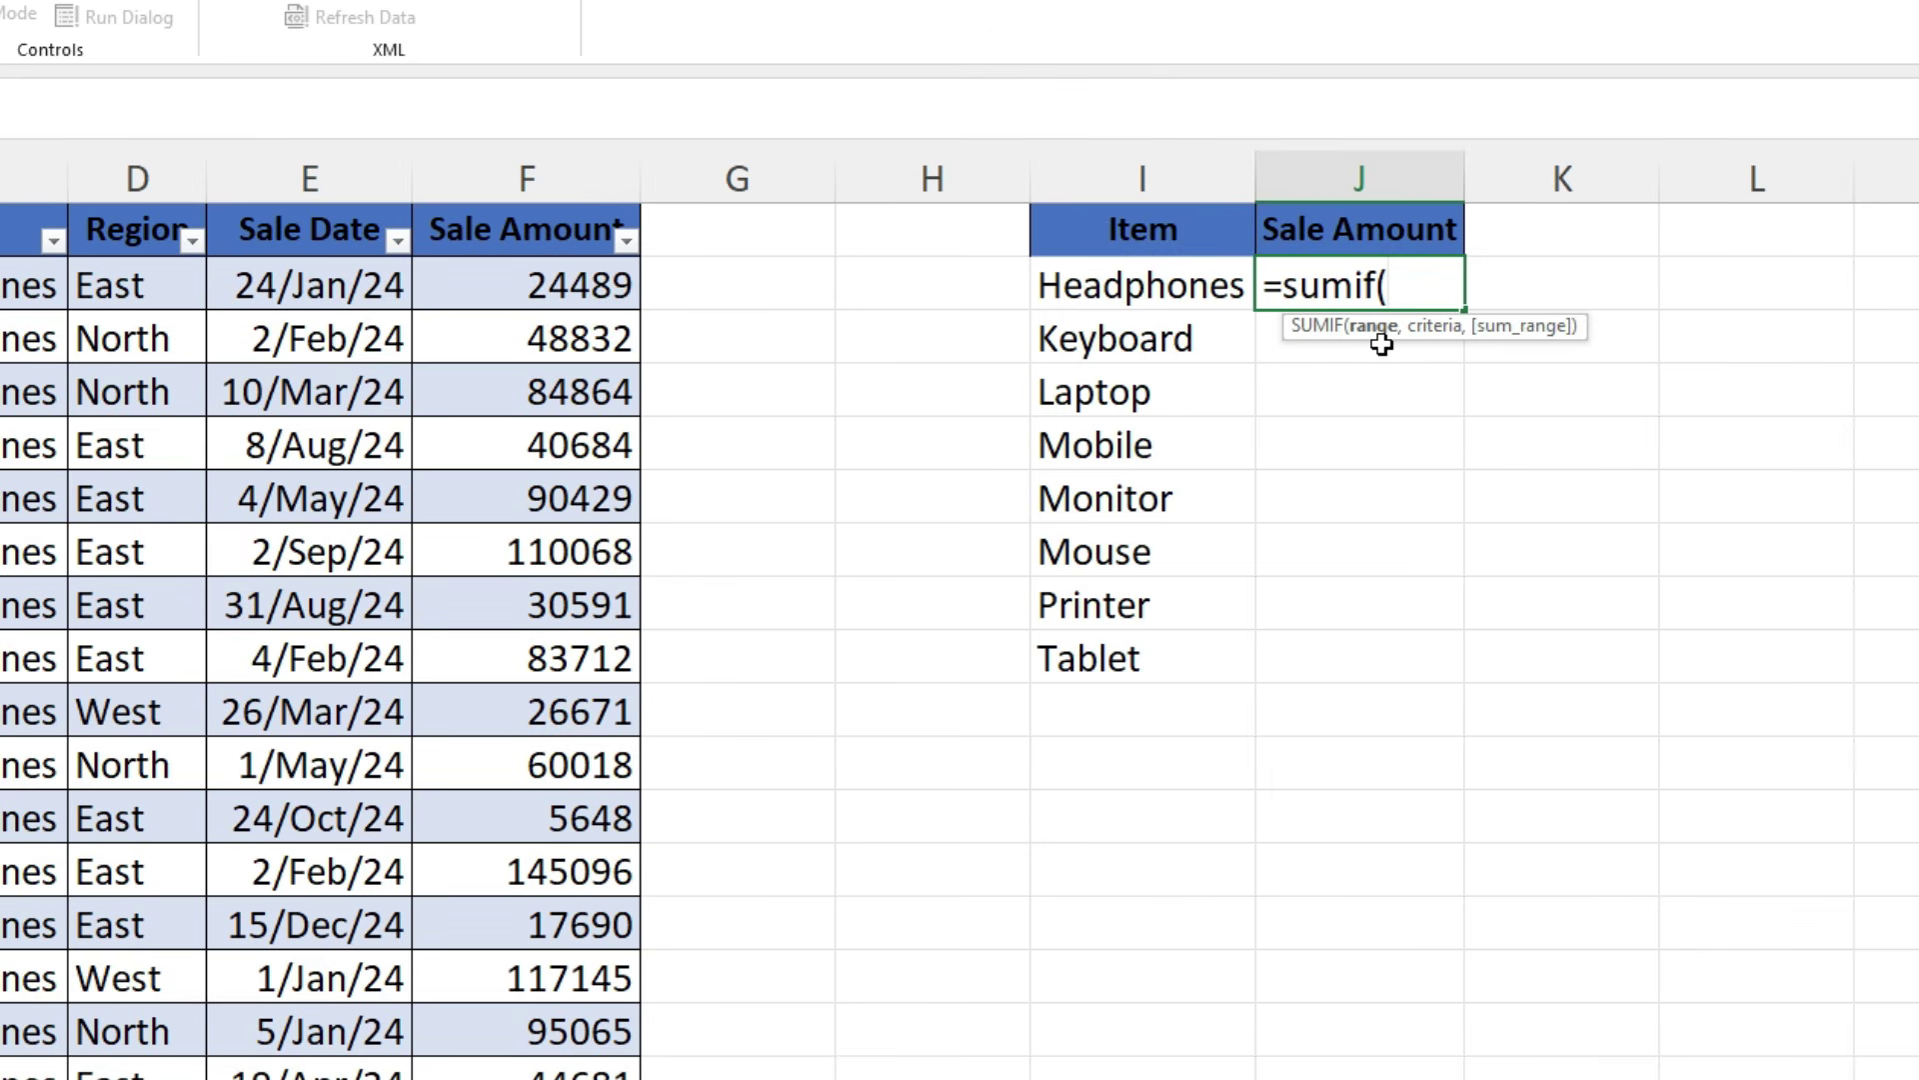
{"action": "type", "text": "abc"}
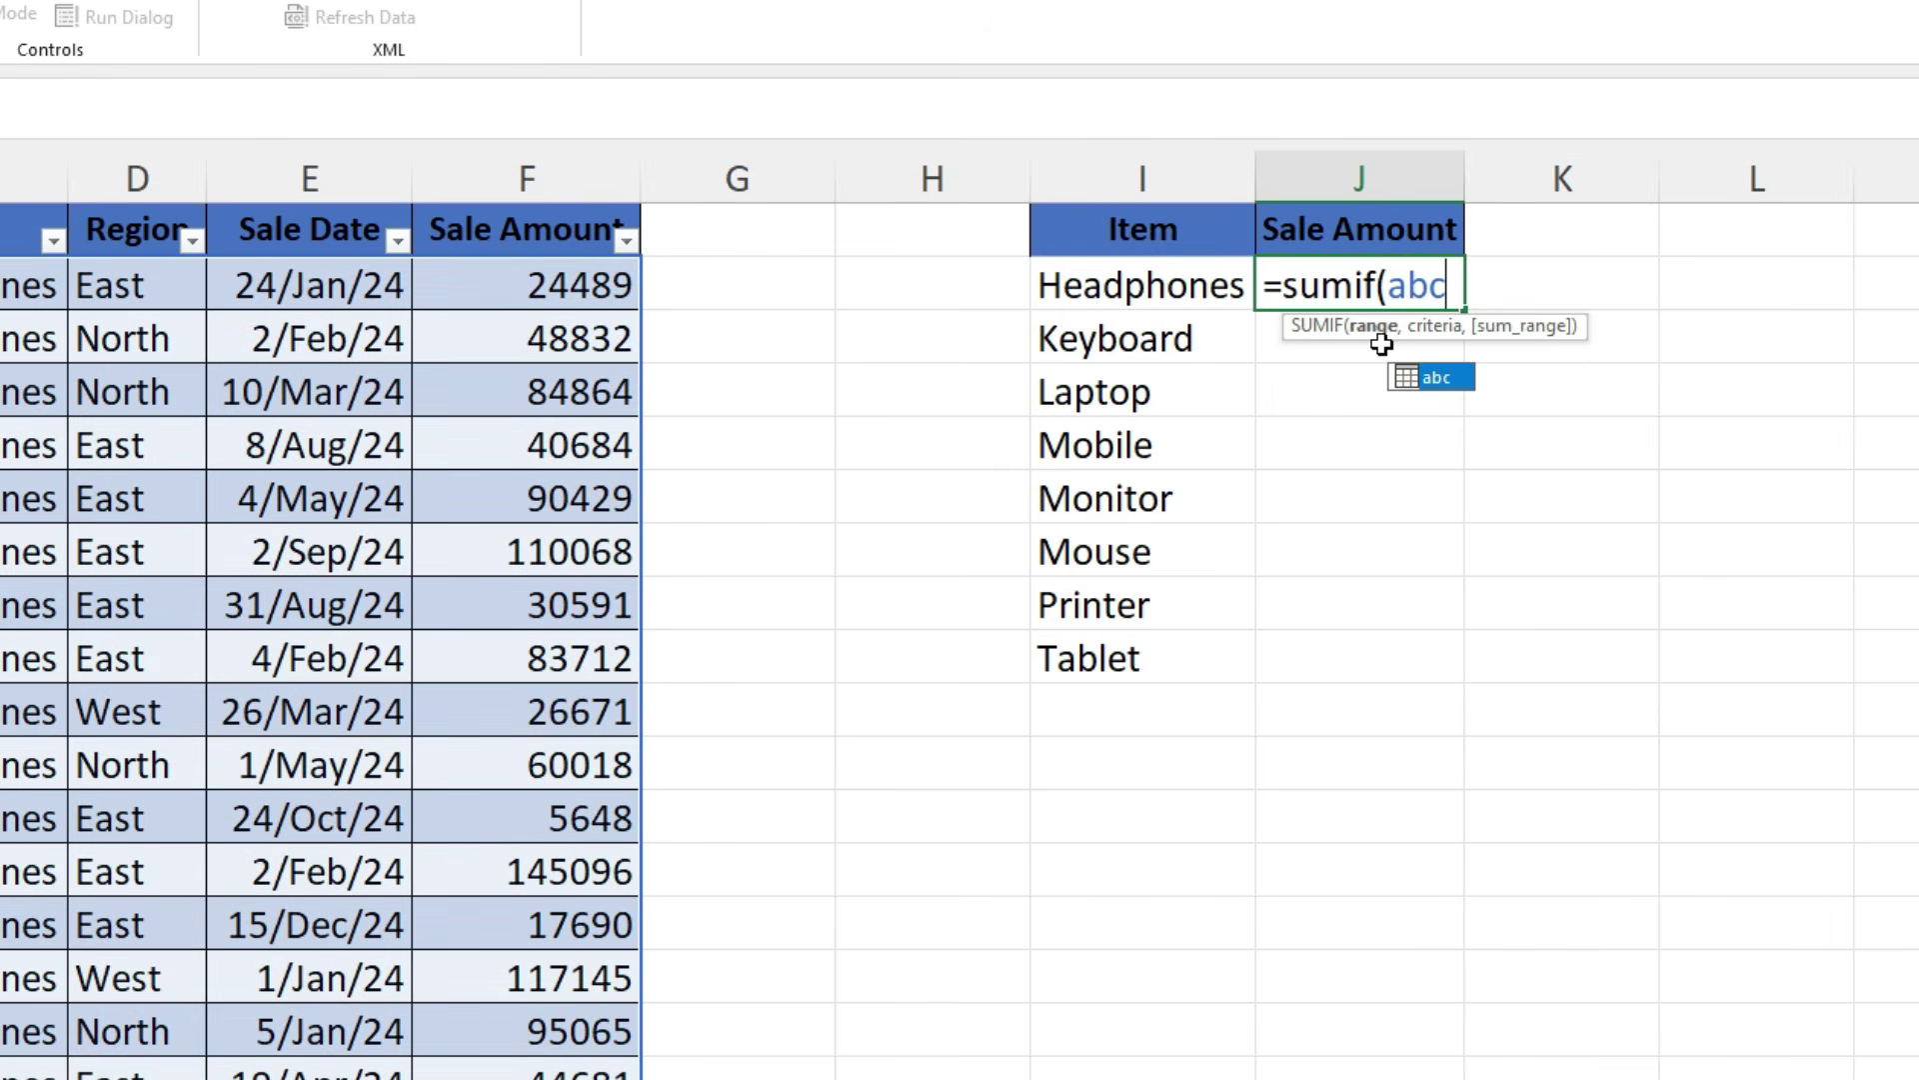
{"action": "type", "text": "["}
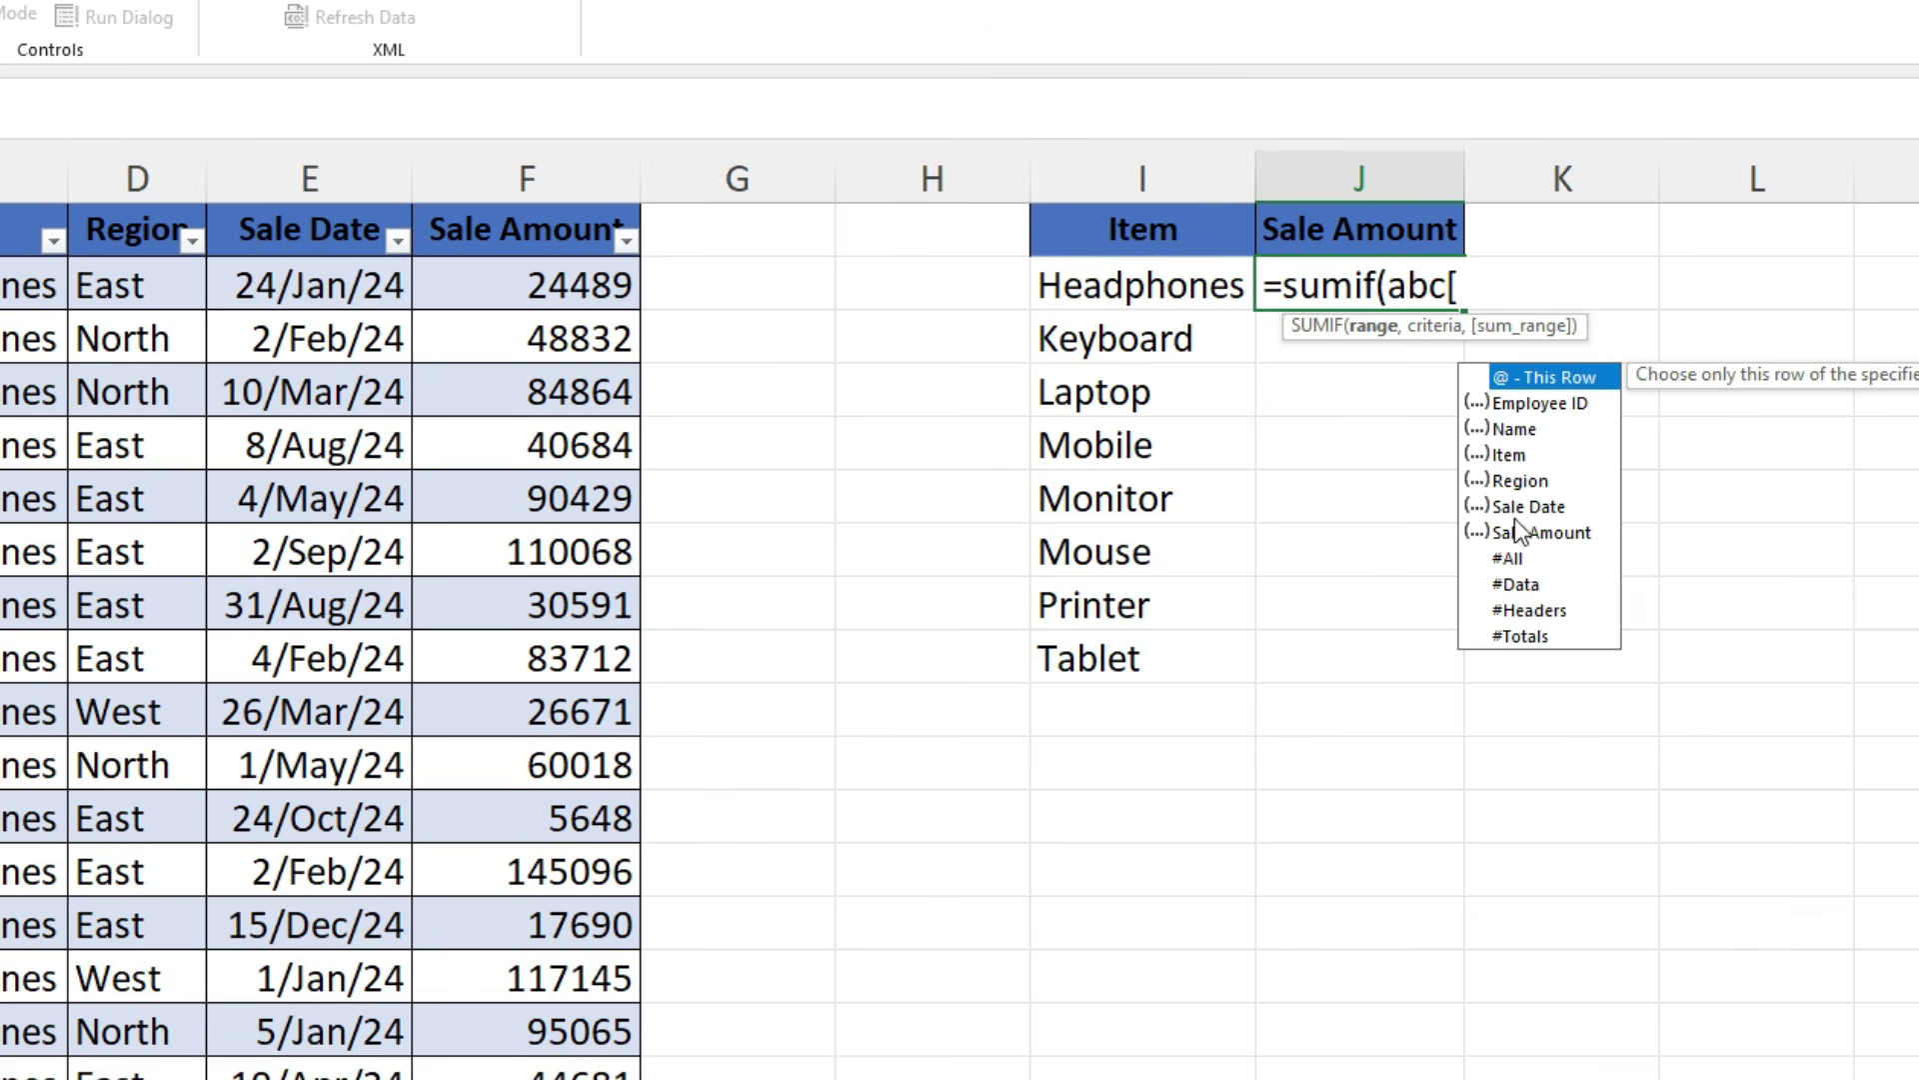
{"action": "double_click", "coordinate": [1509, 454]}
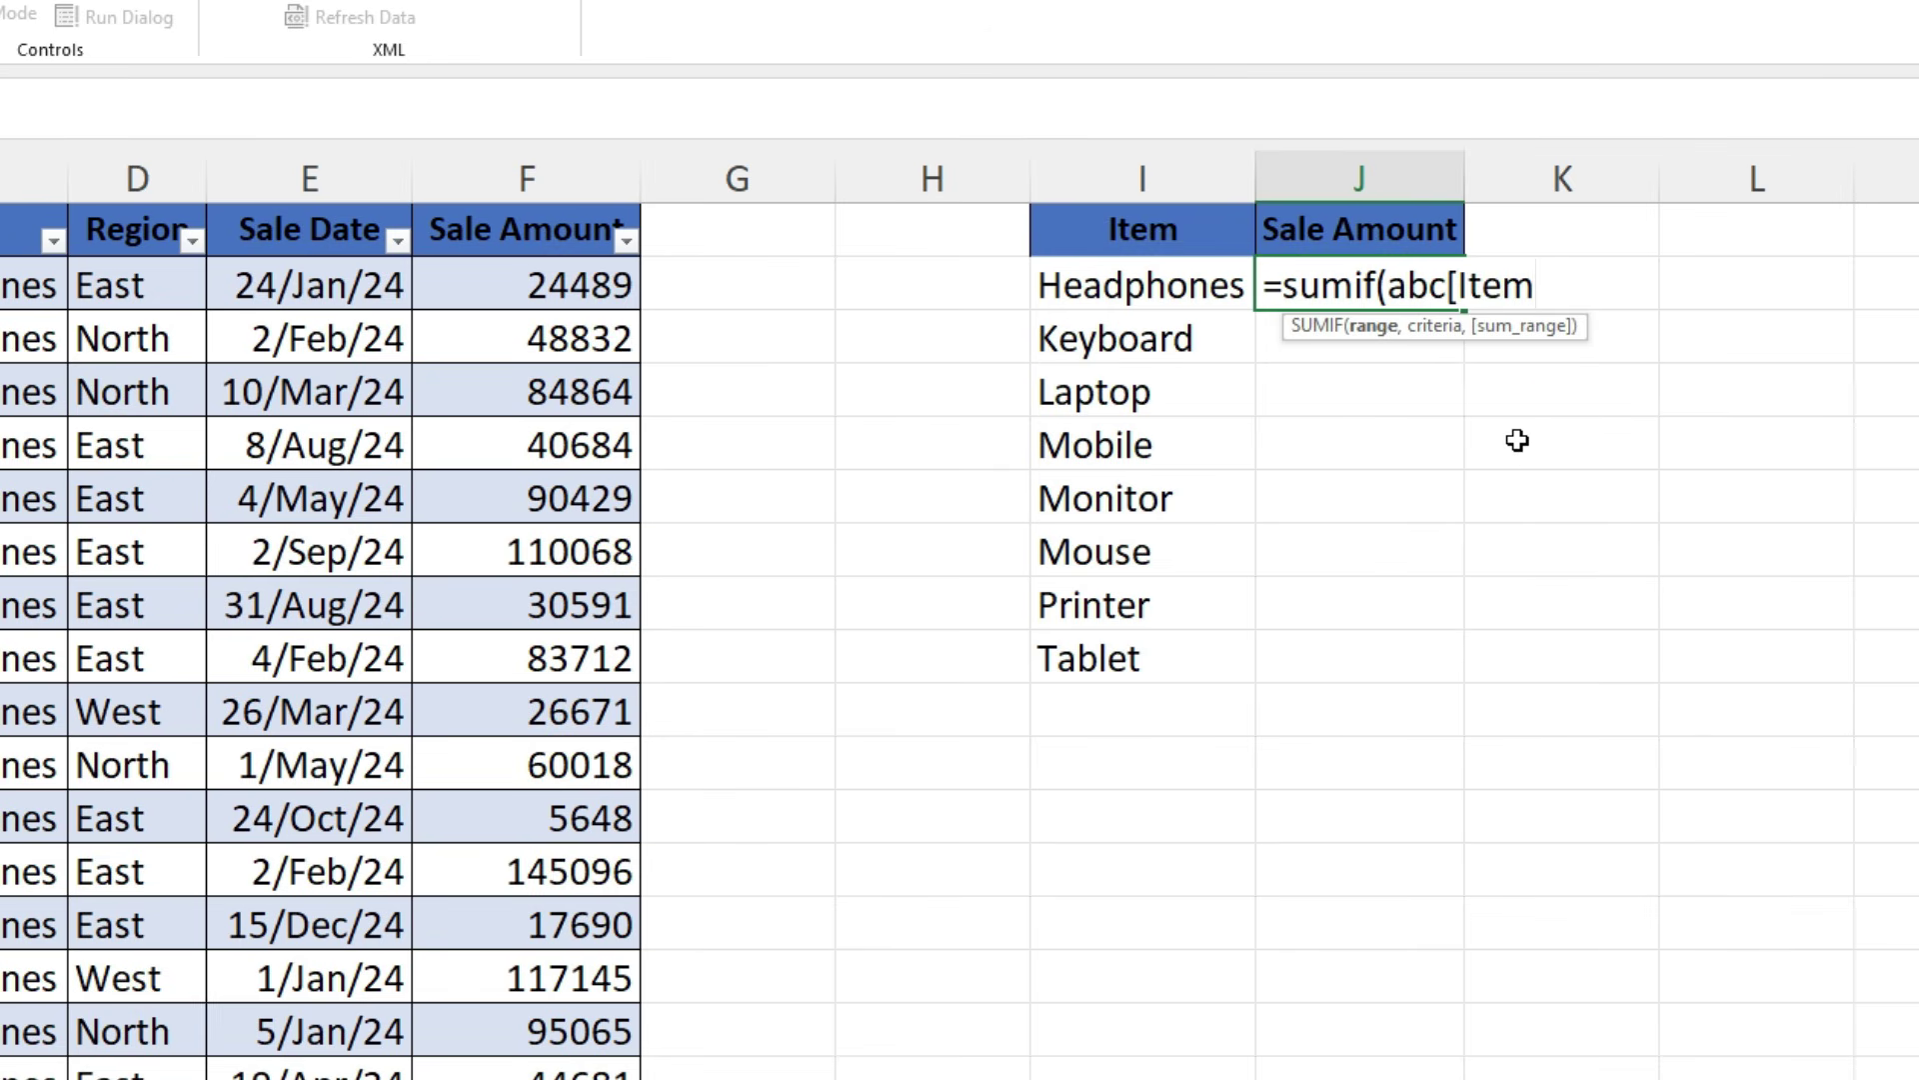
{"action": "type", "text": "],"}
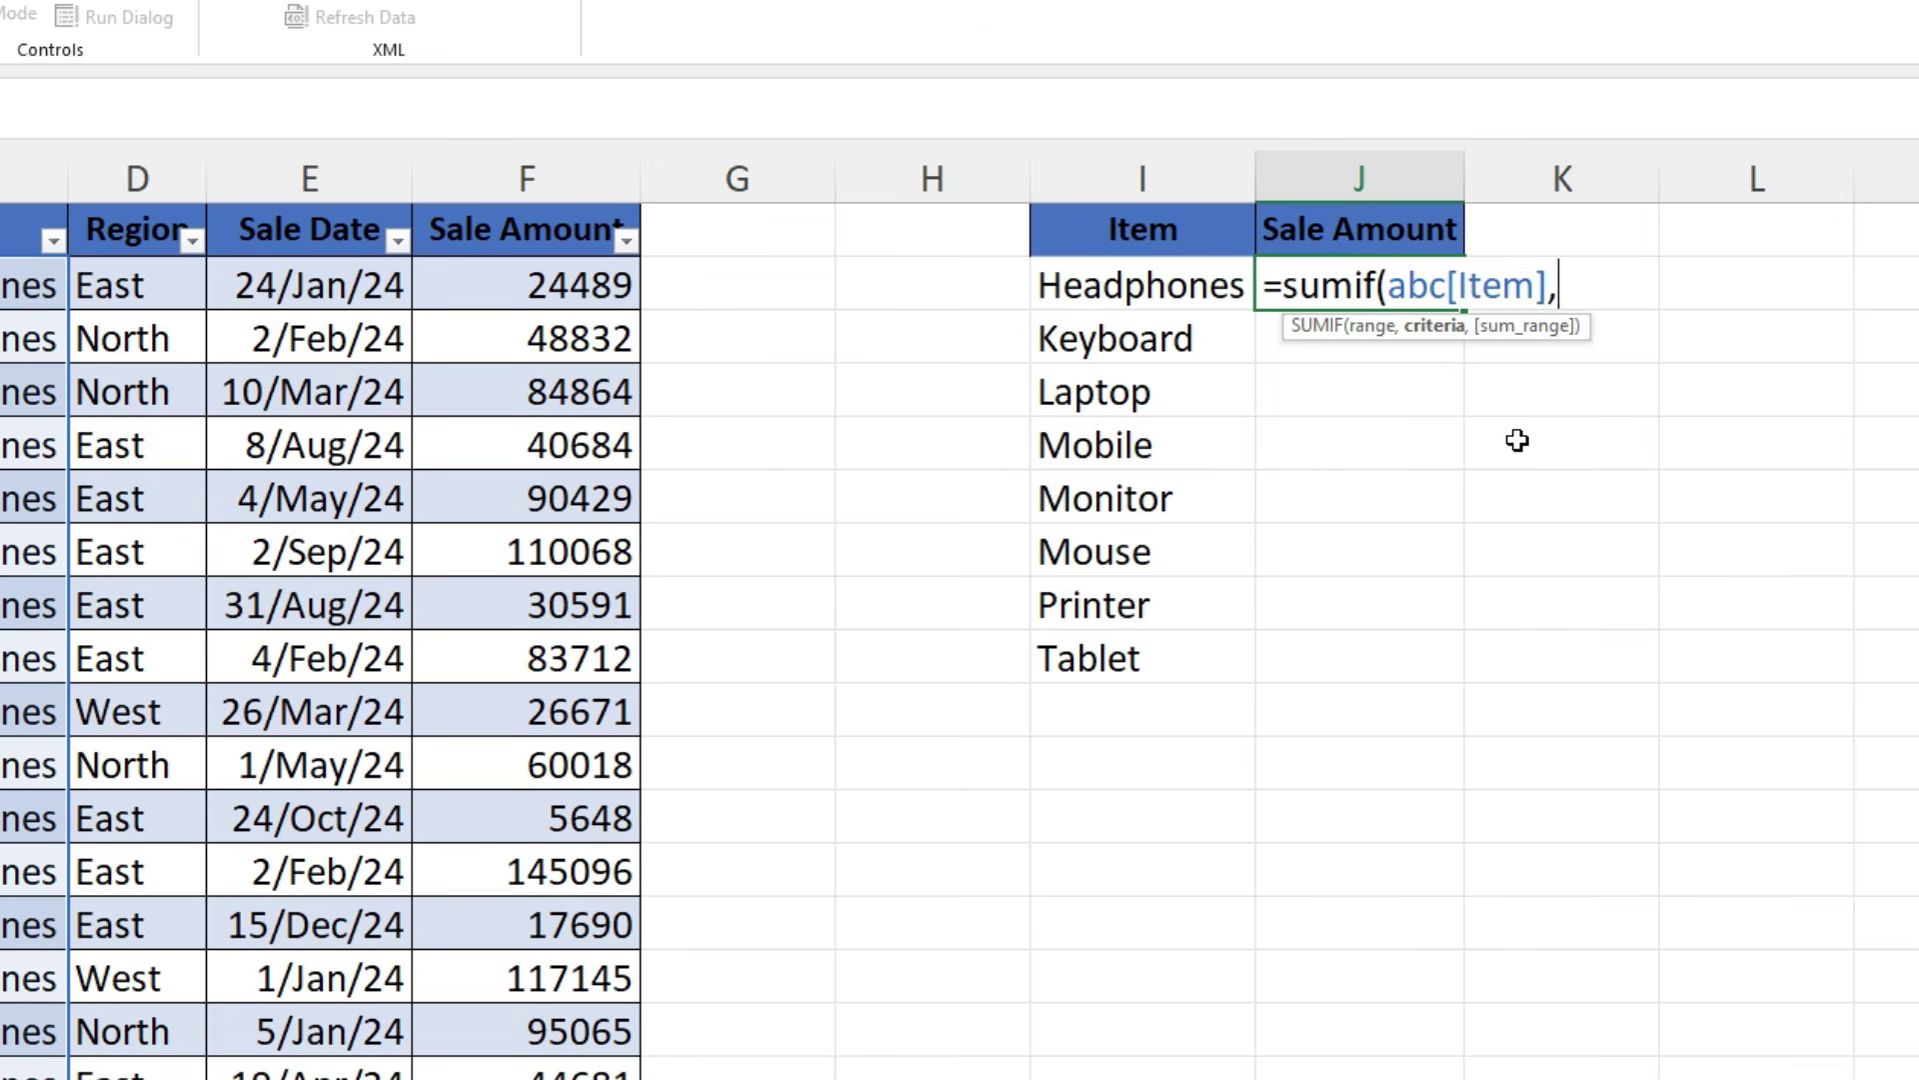
{"action": "left_click", "coordinate": [1135, 287]}
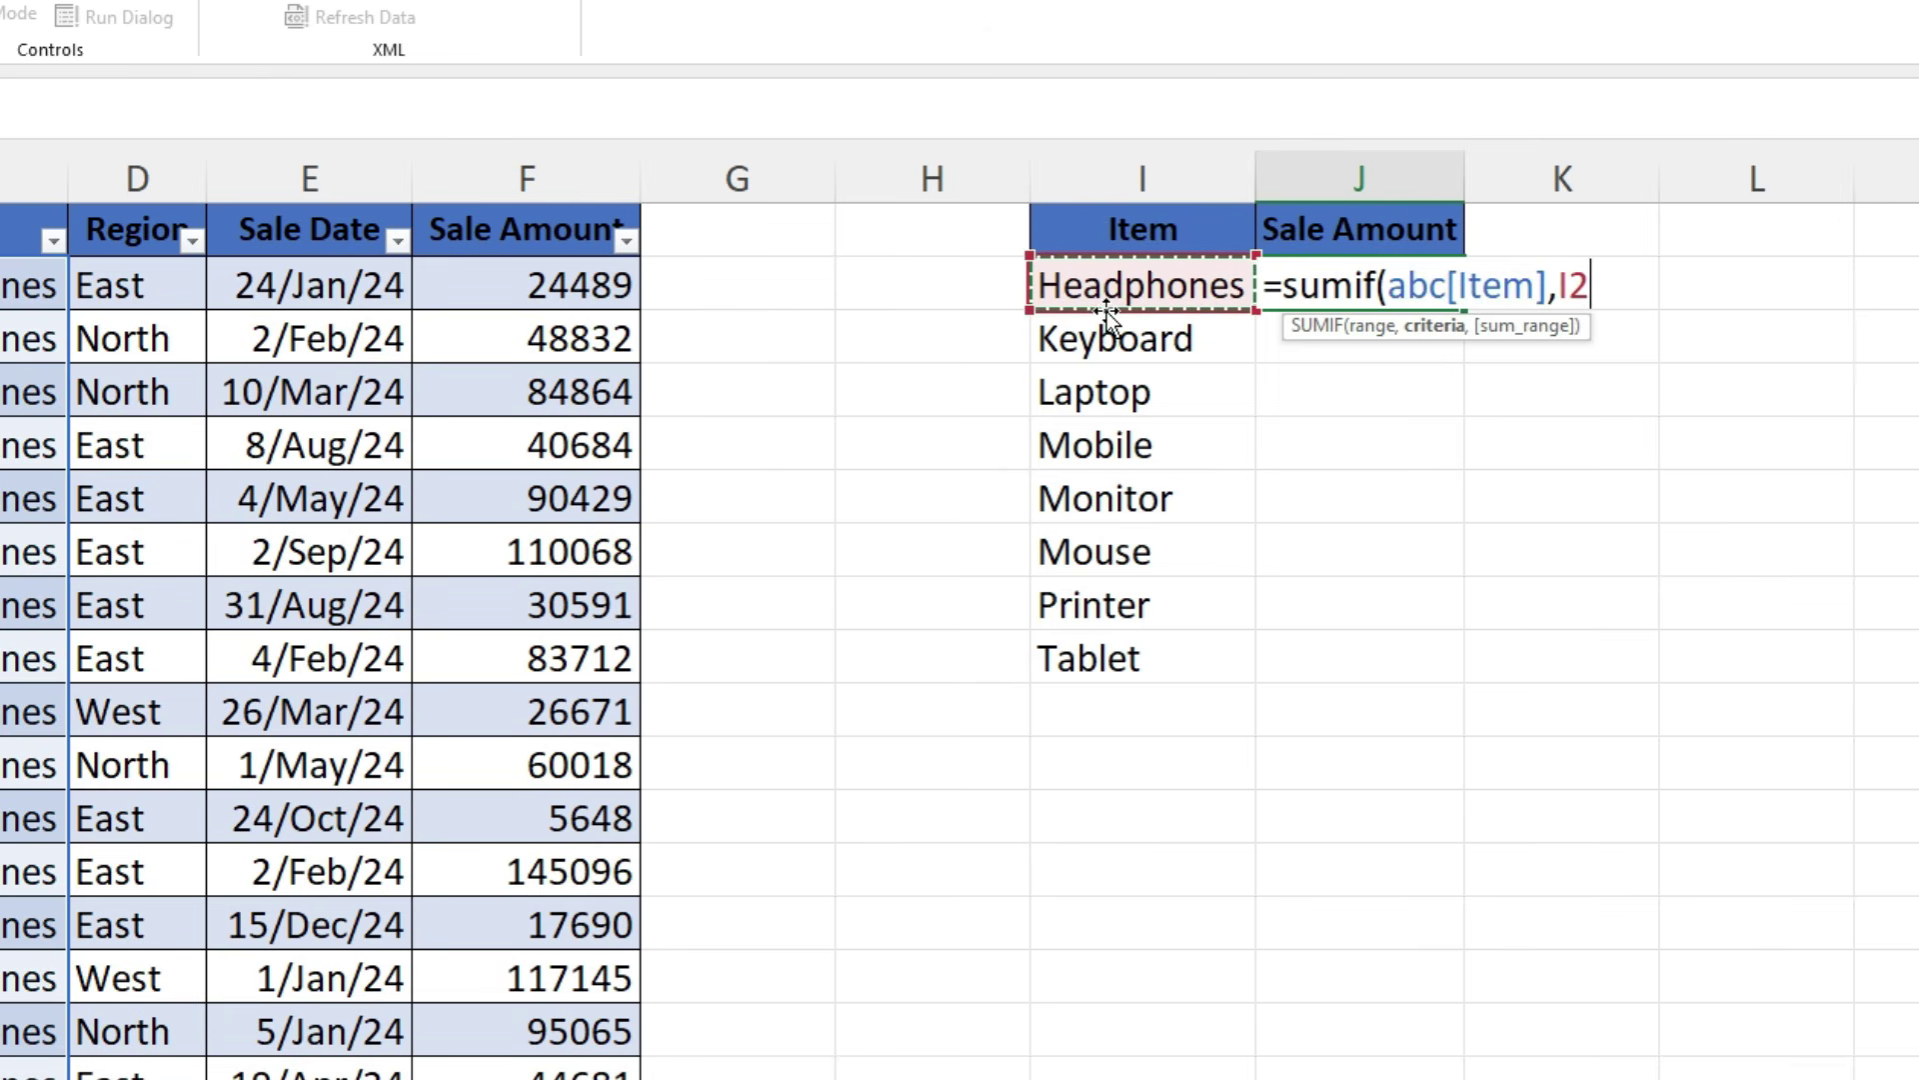
Complete the SUMIF formula in J2 with abc[Sale Amount] as the sum range and enter it.
{"action": "type", "text": ","}
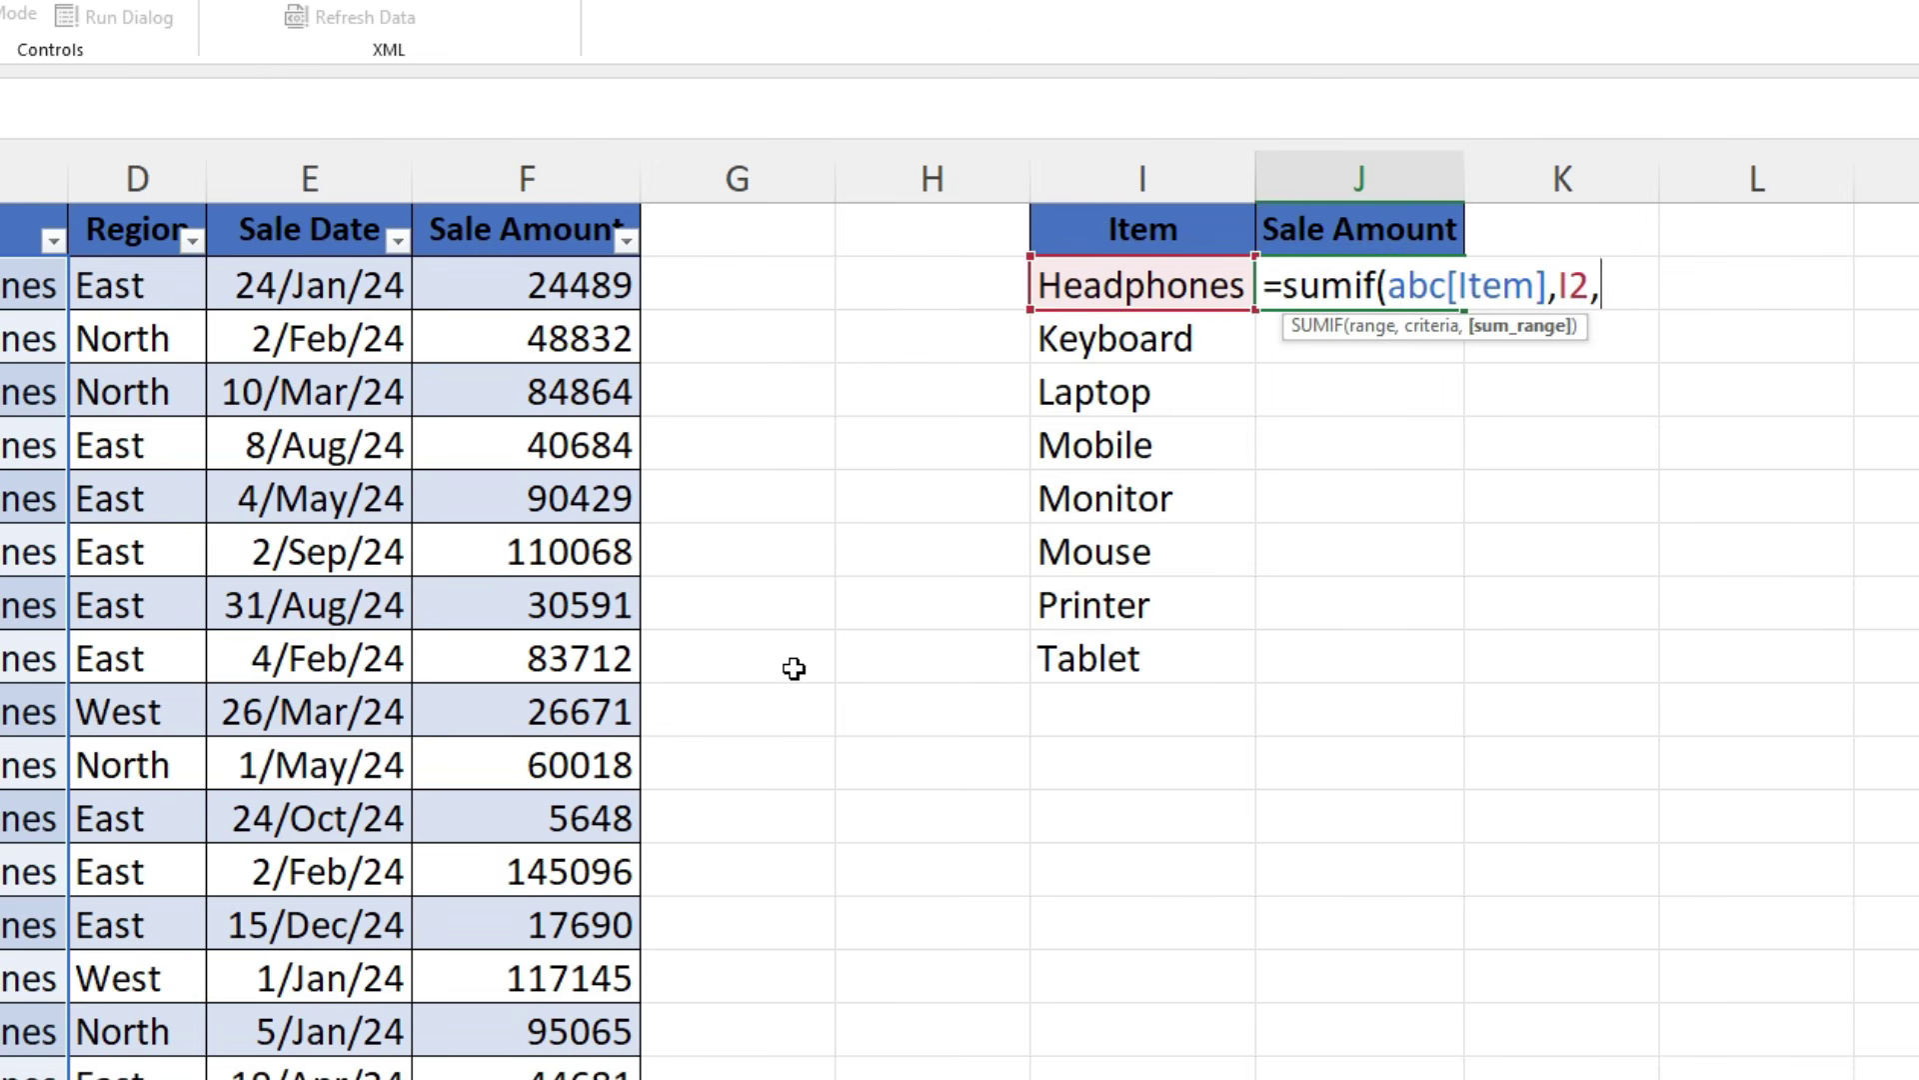
{"action": "type", "text": "abv"}
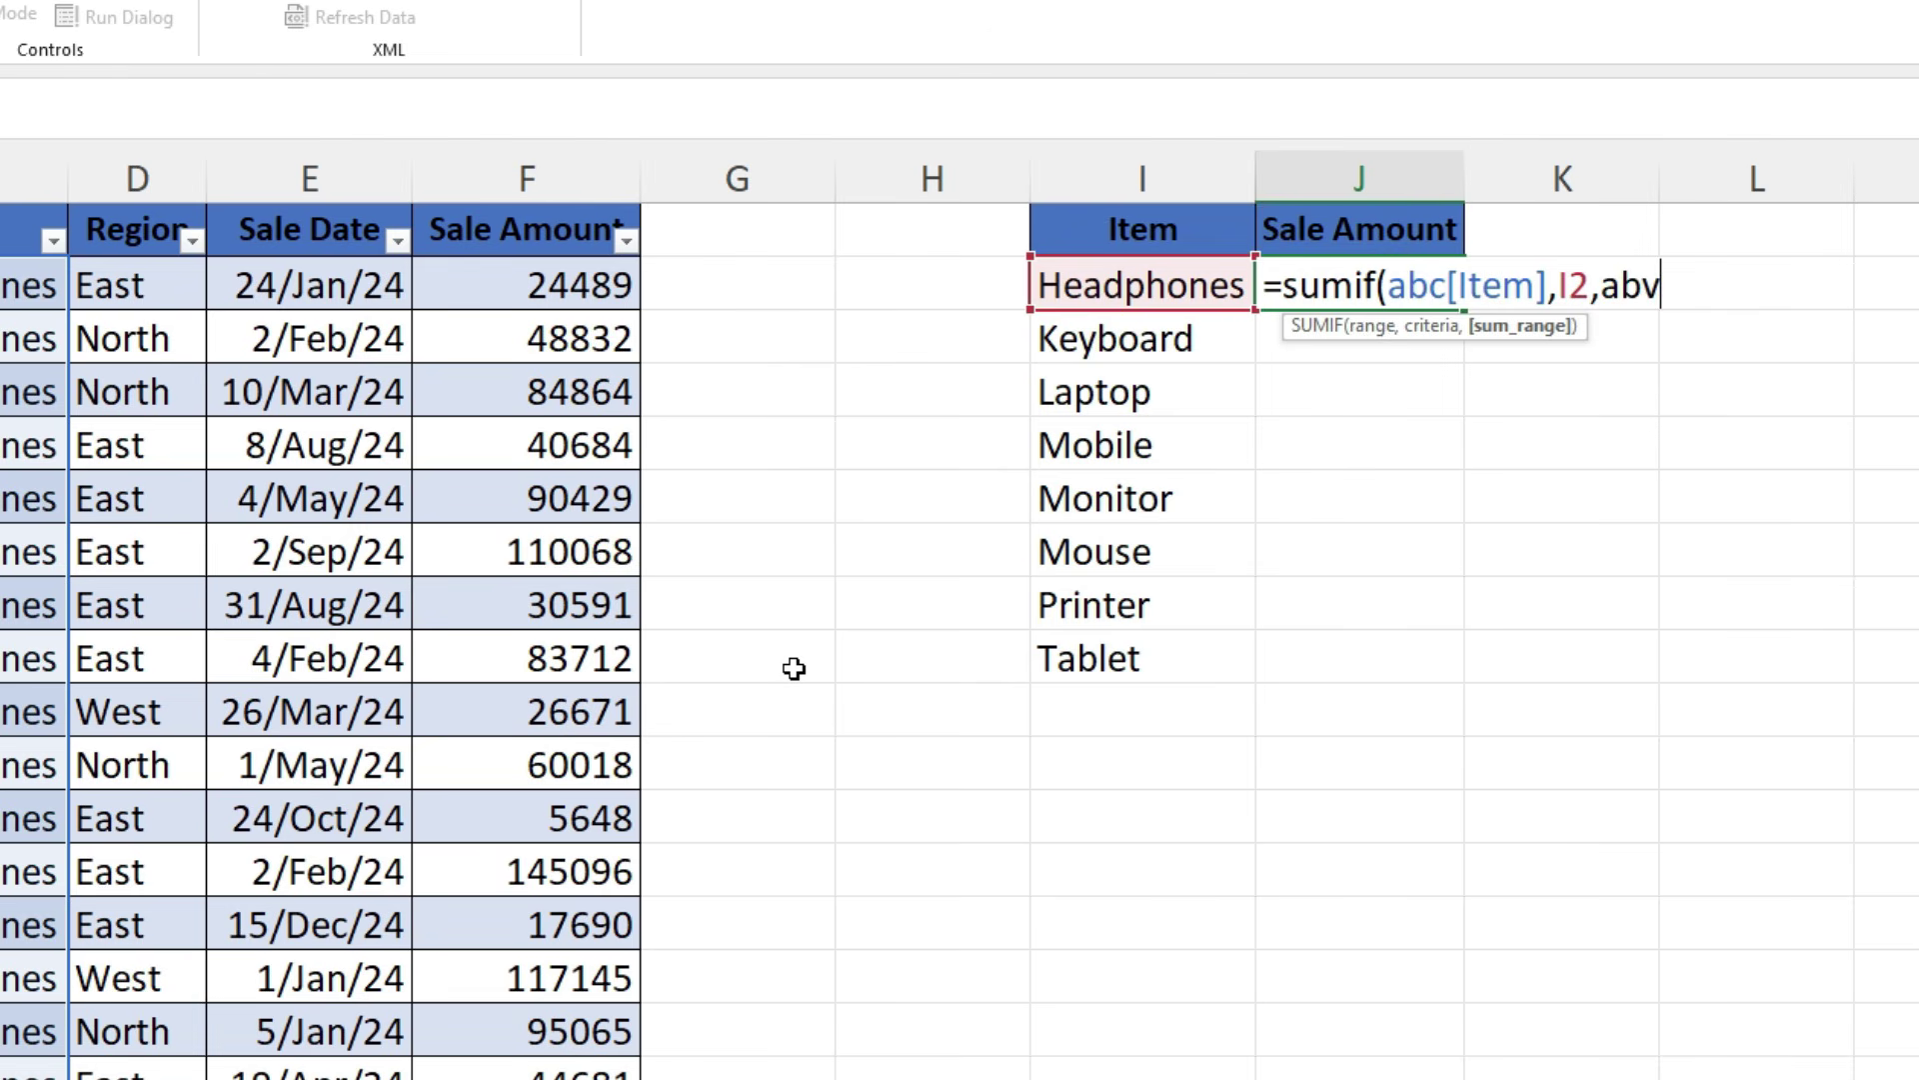
{"action": "key", "text": "BackSpace"}
{"action": "type", "text": "c"}
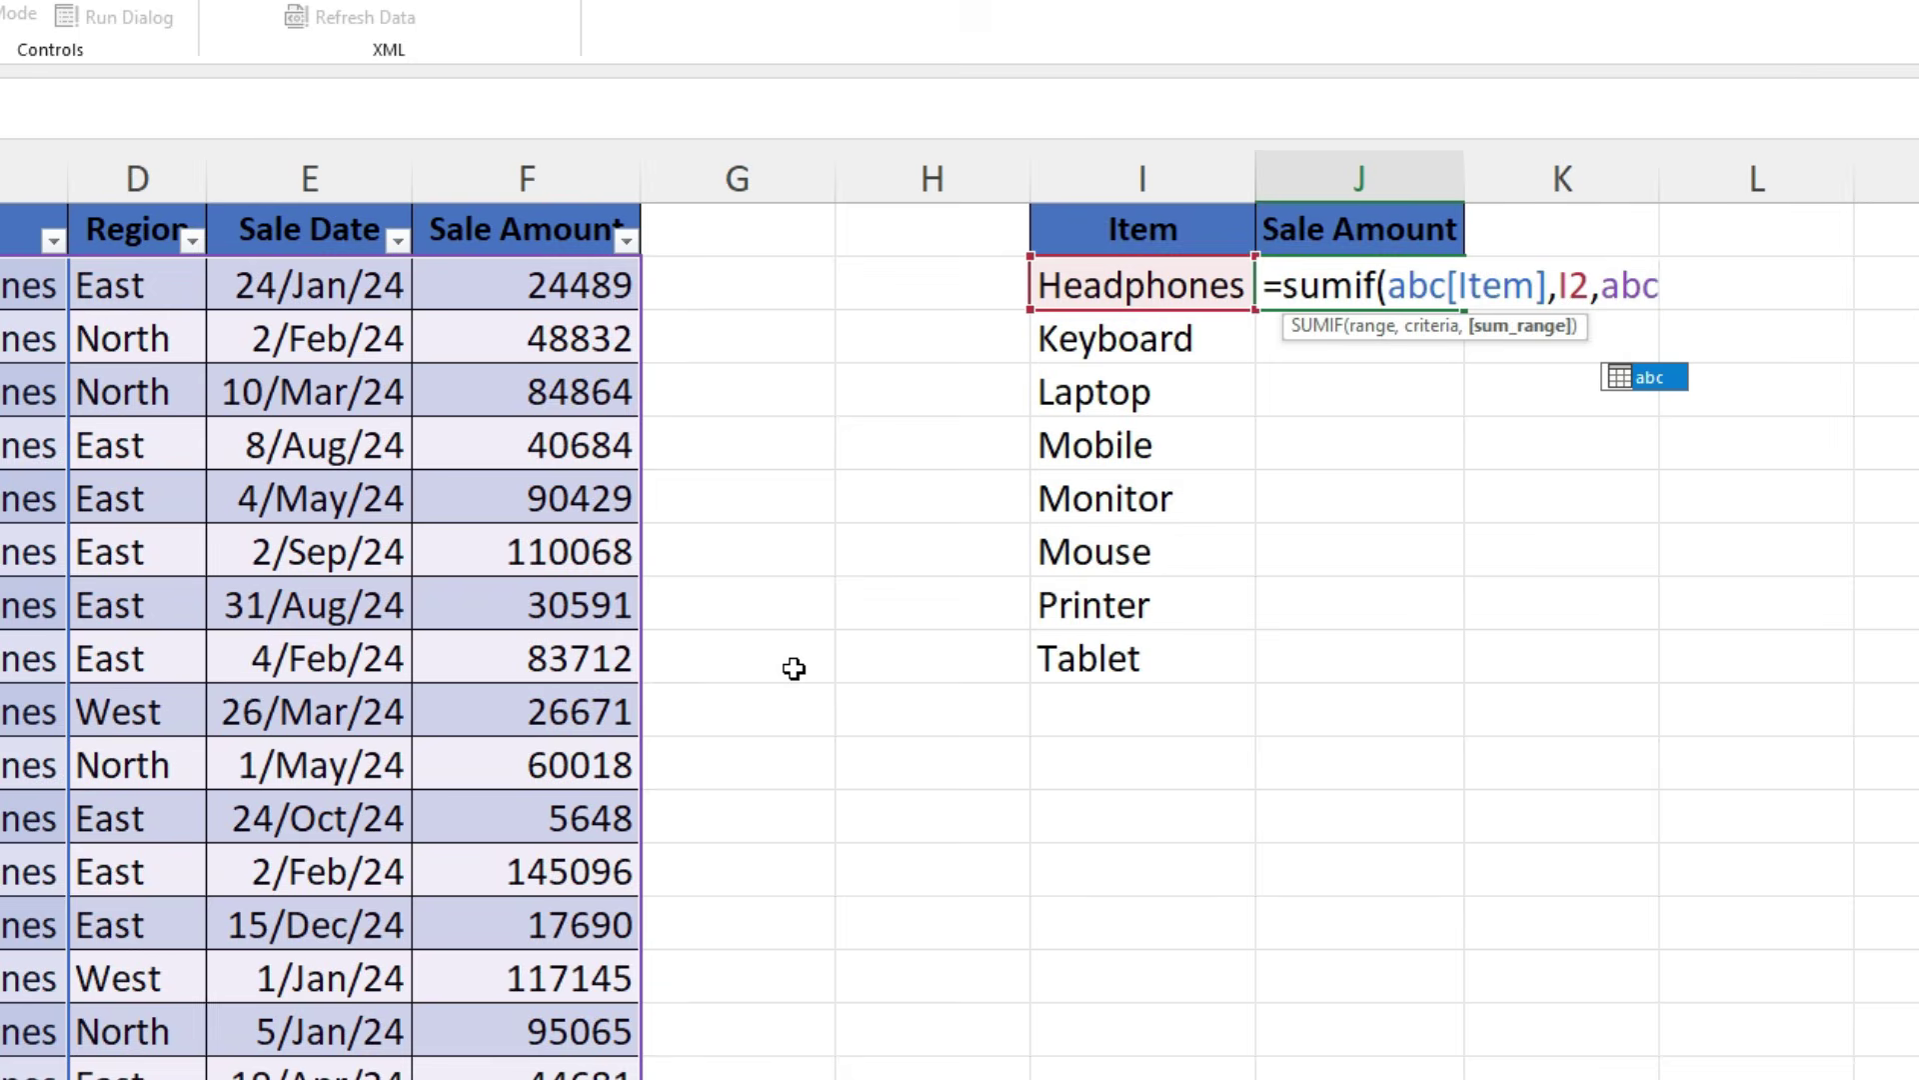
{"action": "type", "text": "["}
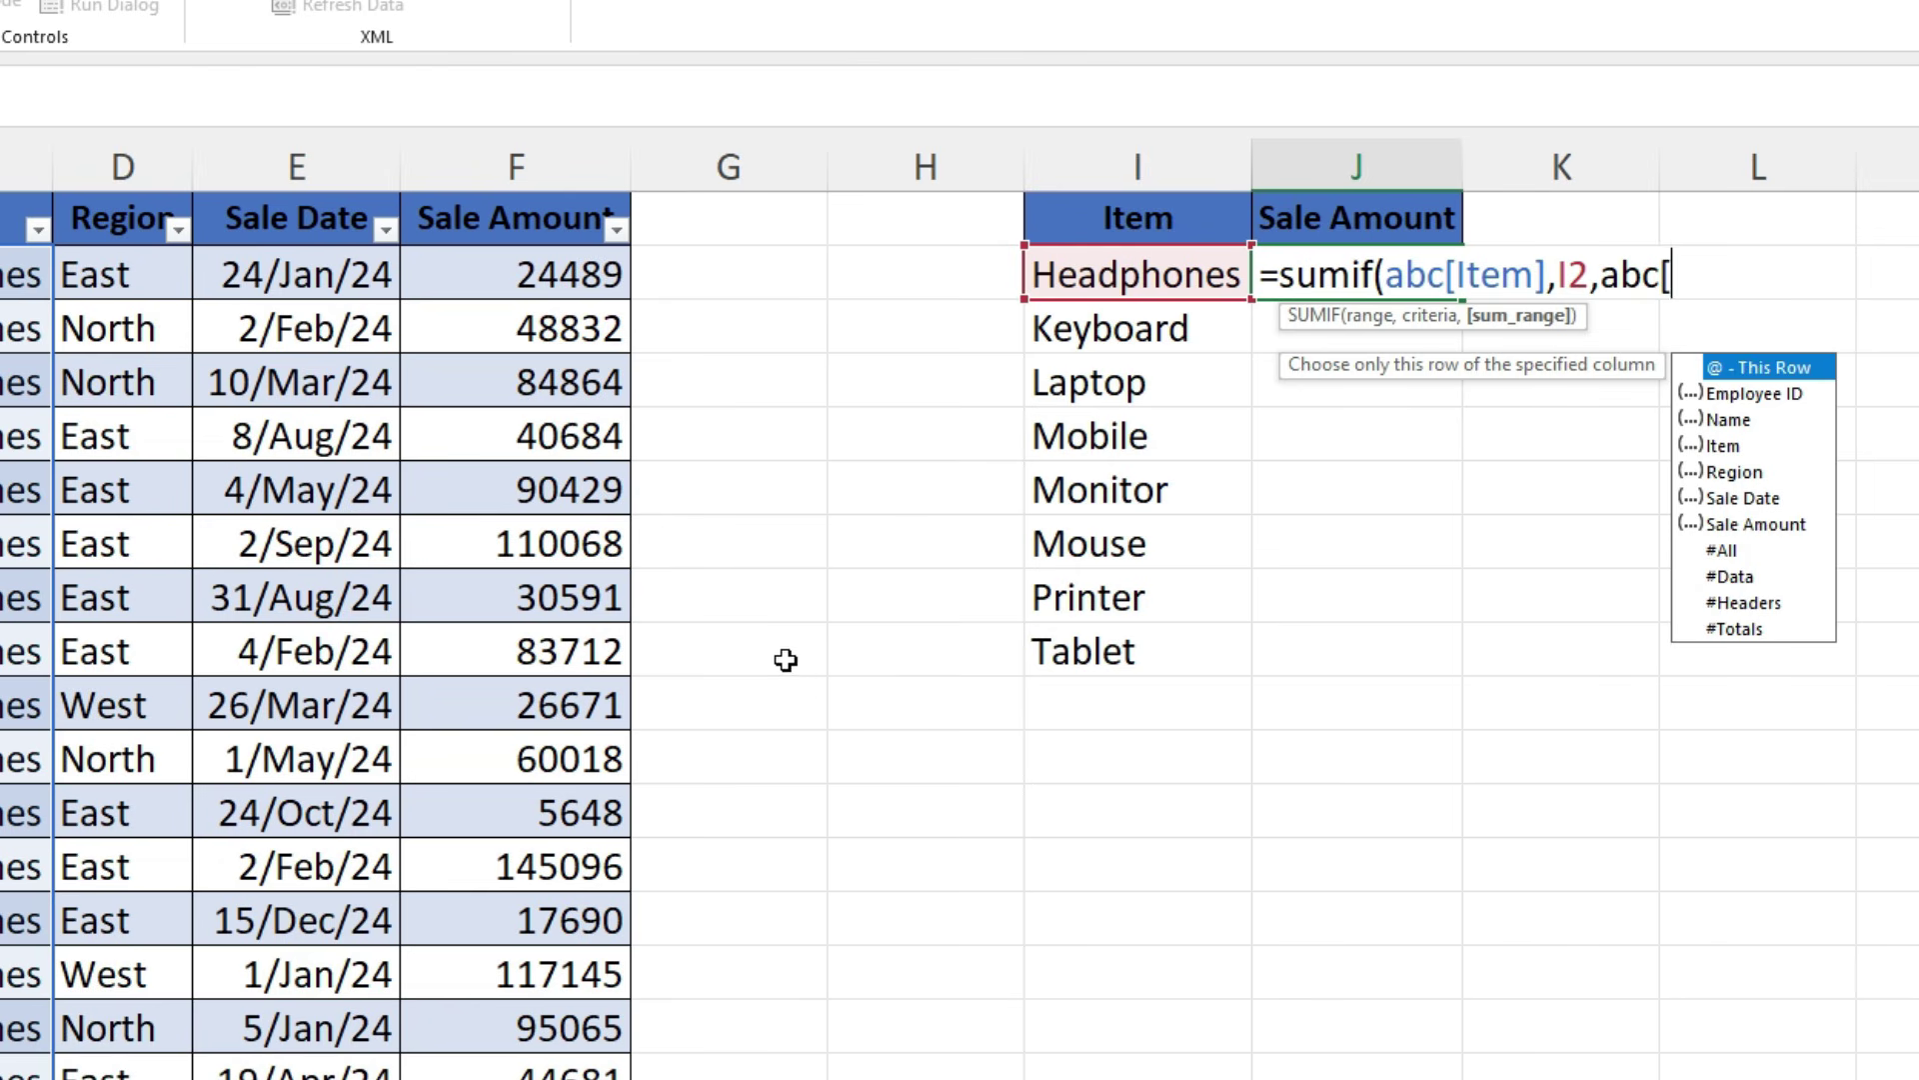
{"action": "left_click", "coordinate": [1726, 530]}
{"action": "double_click", "coordinate": [1729, 532]}
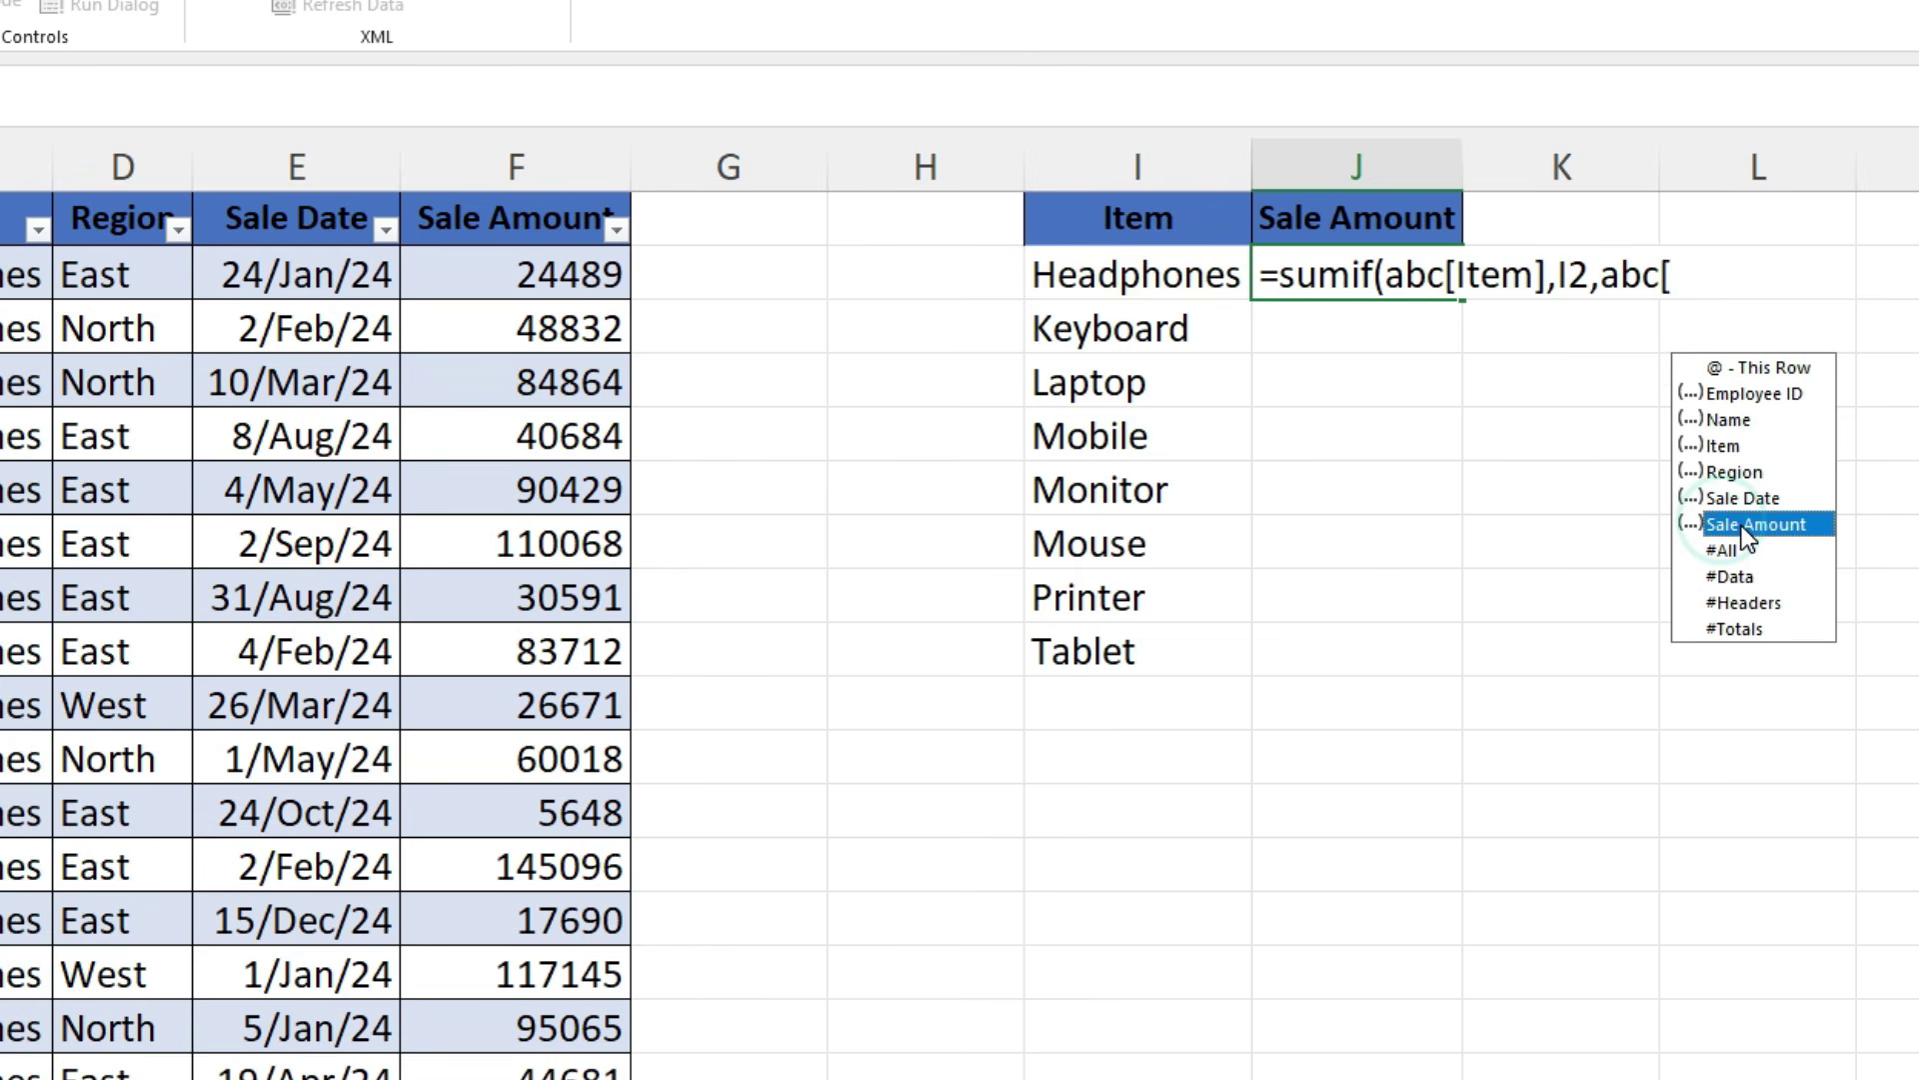
{"action": "double_click", "coordinate": [1740, 526]}
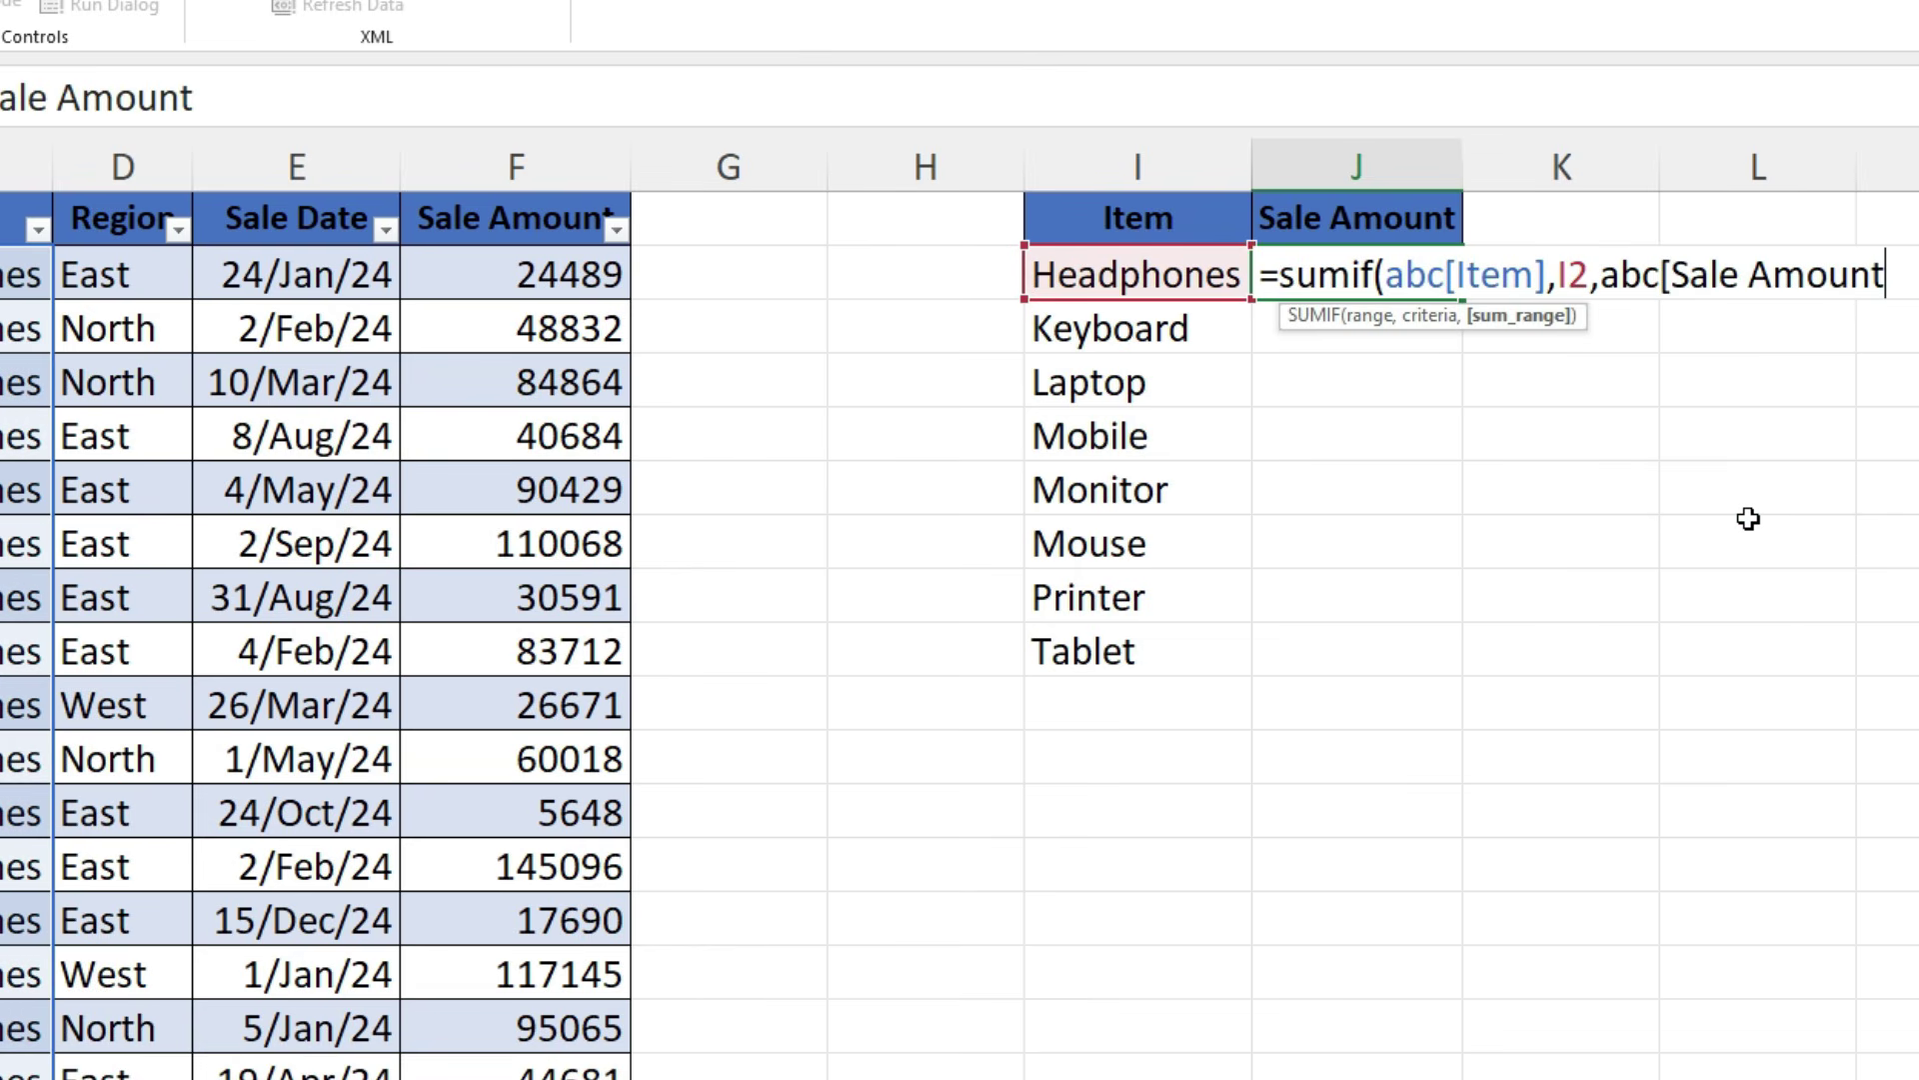
{"action": "type", "text": "]"}
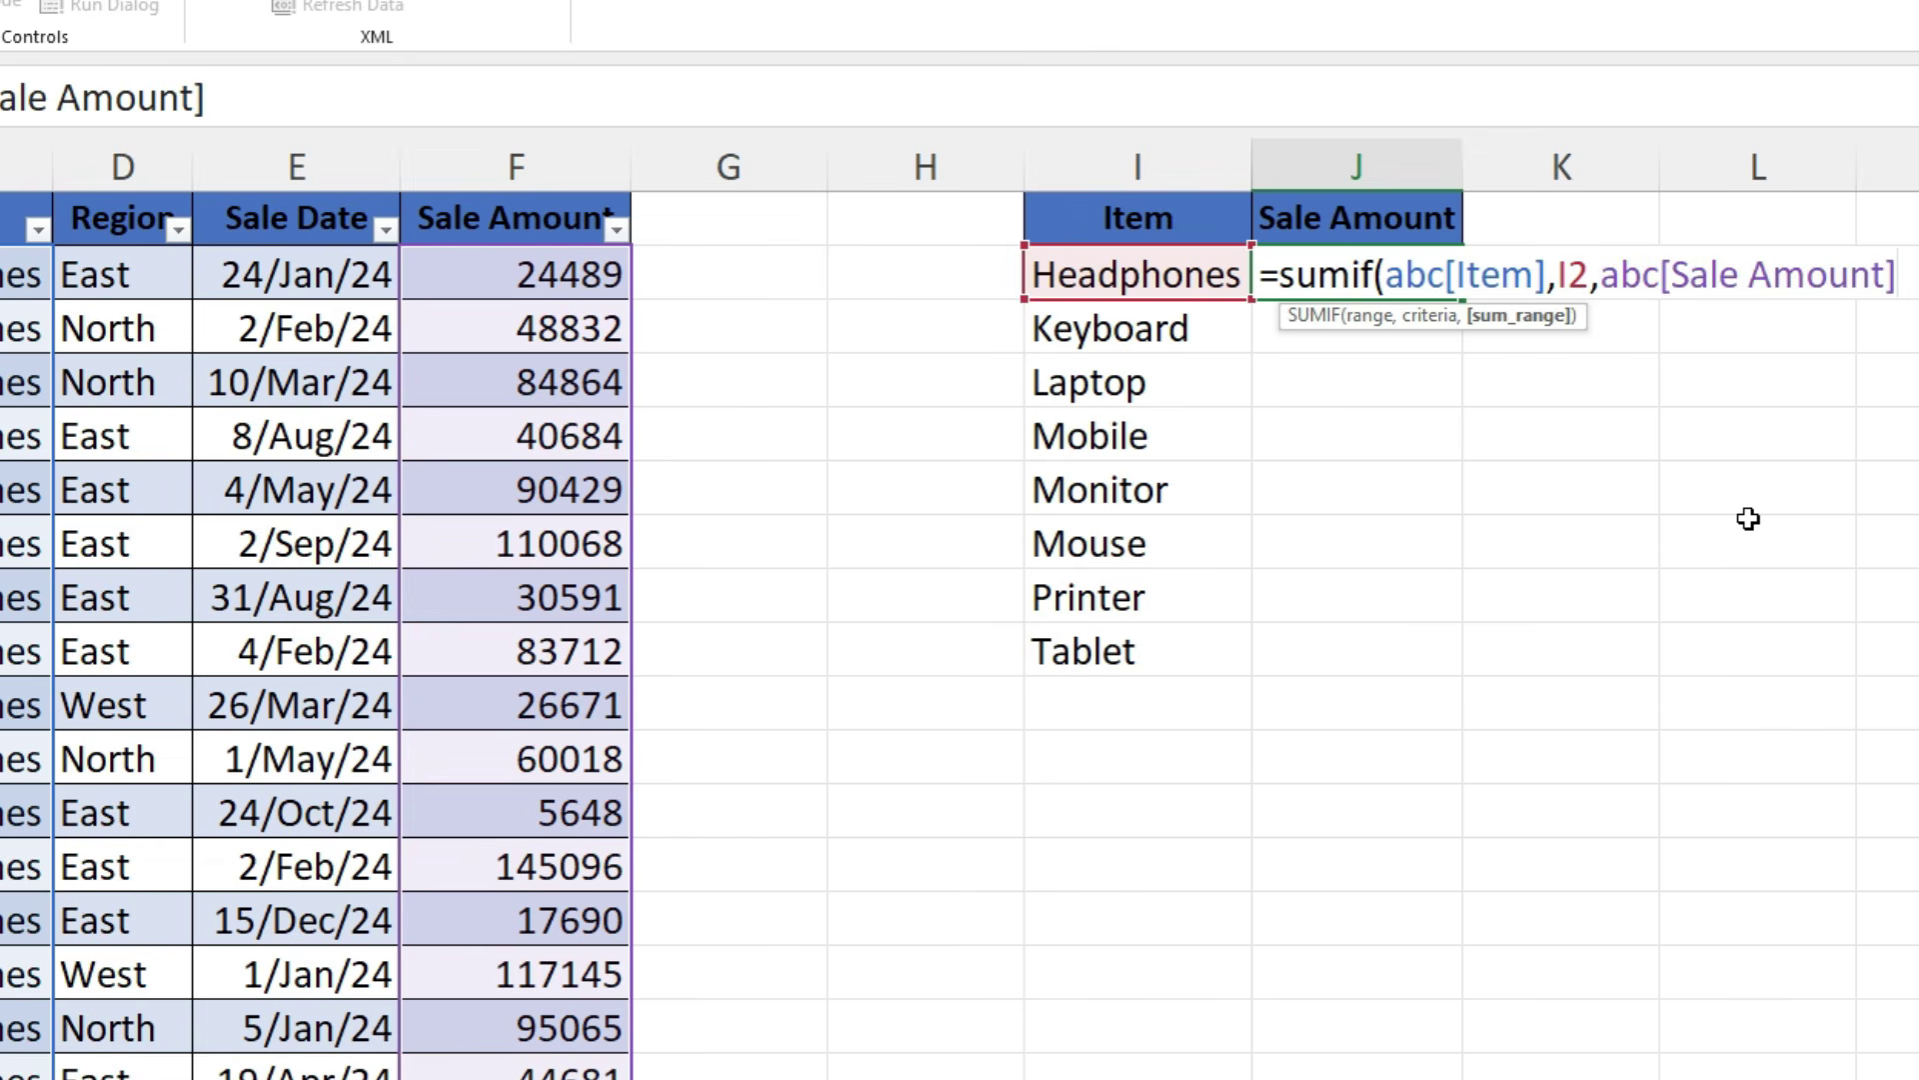
{"action": "type", "text": ")"}
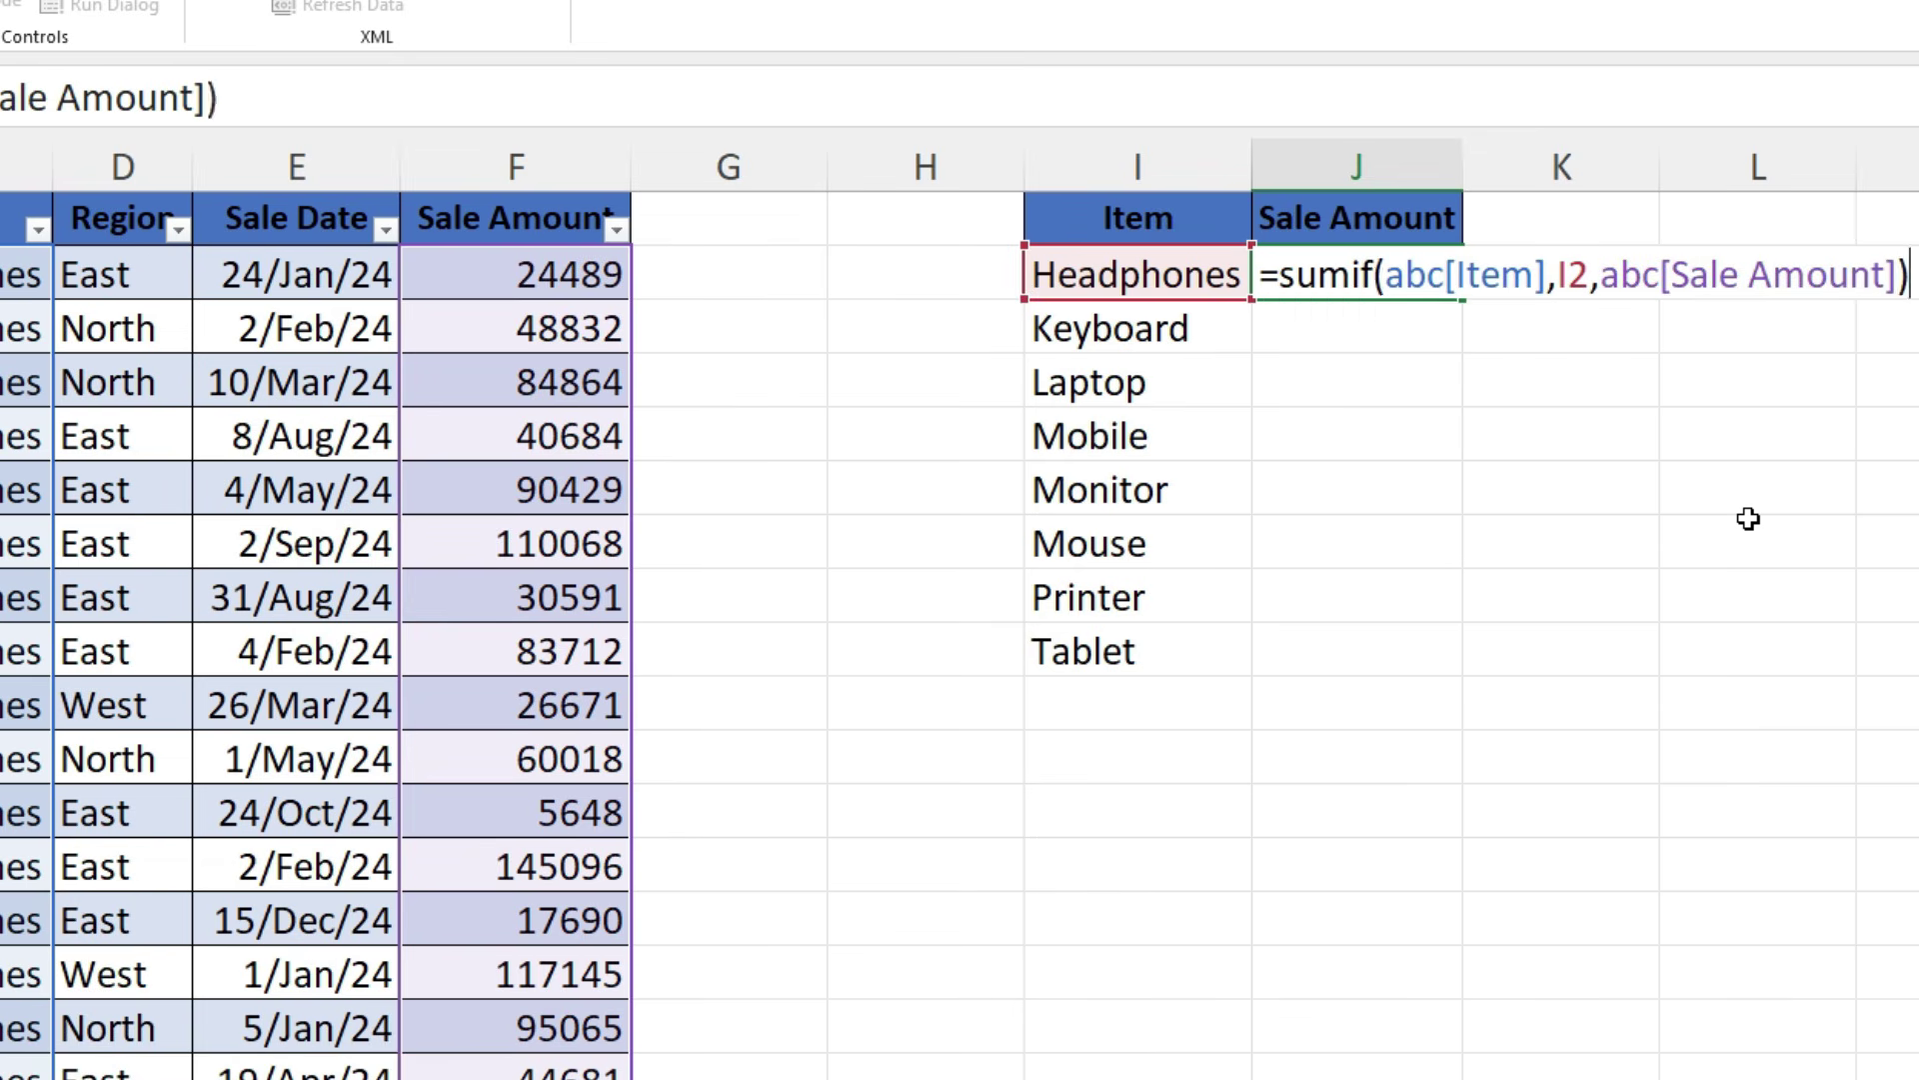
{"action": "key", "text": "Return"}
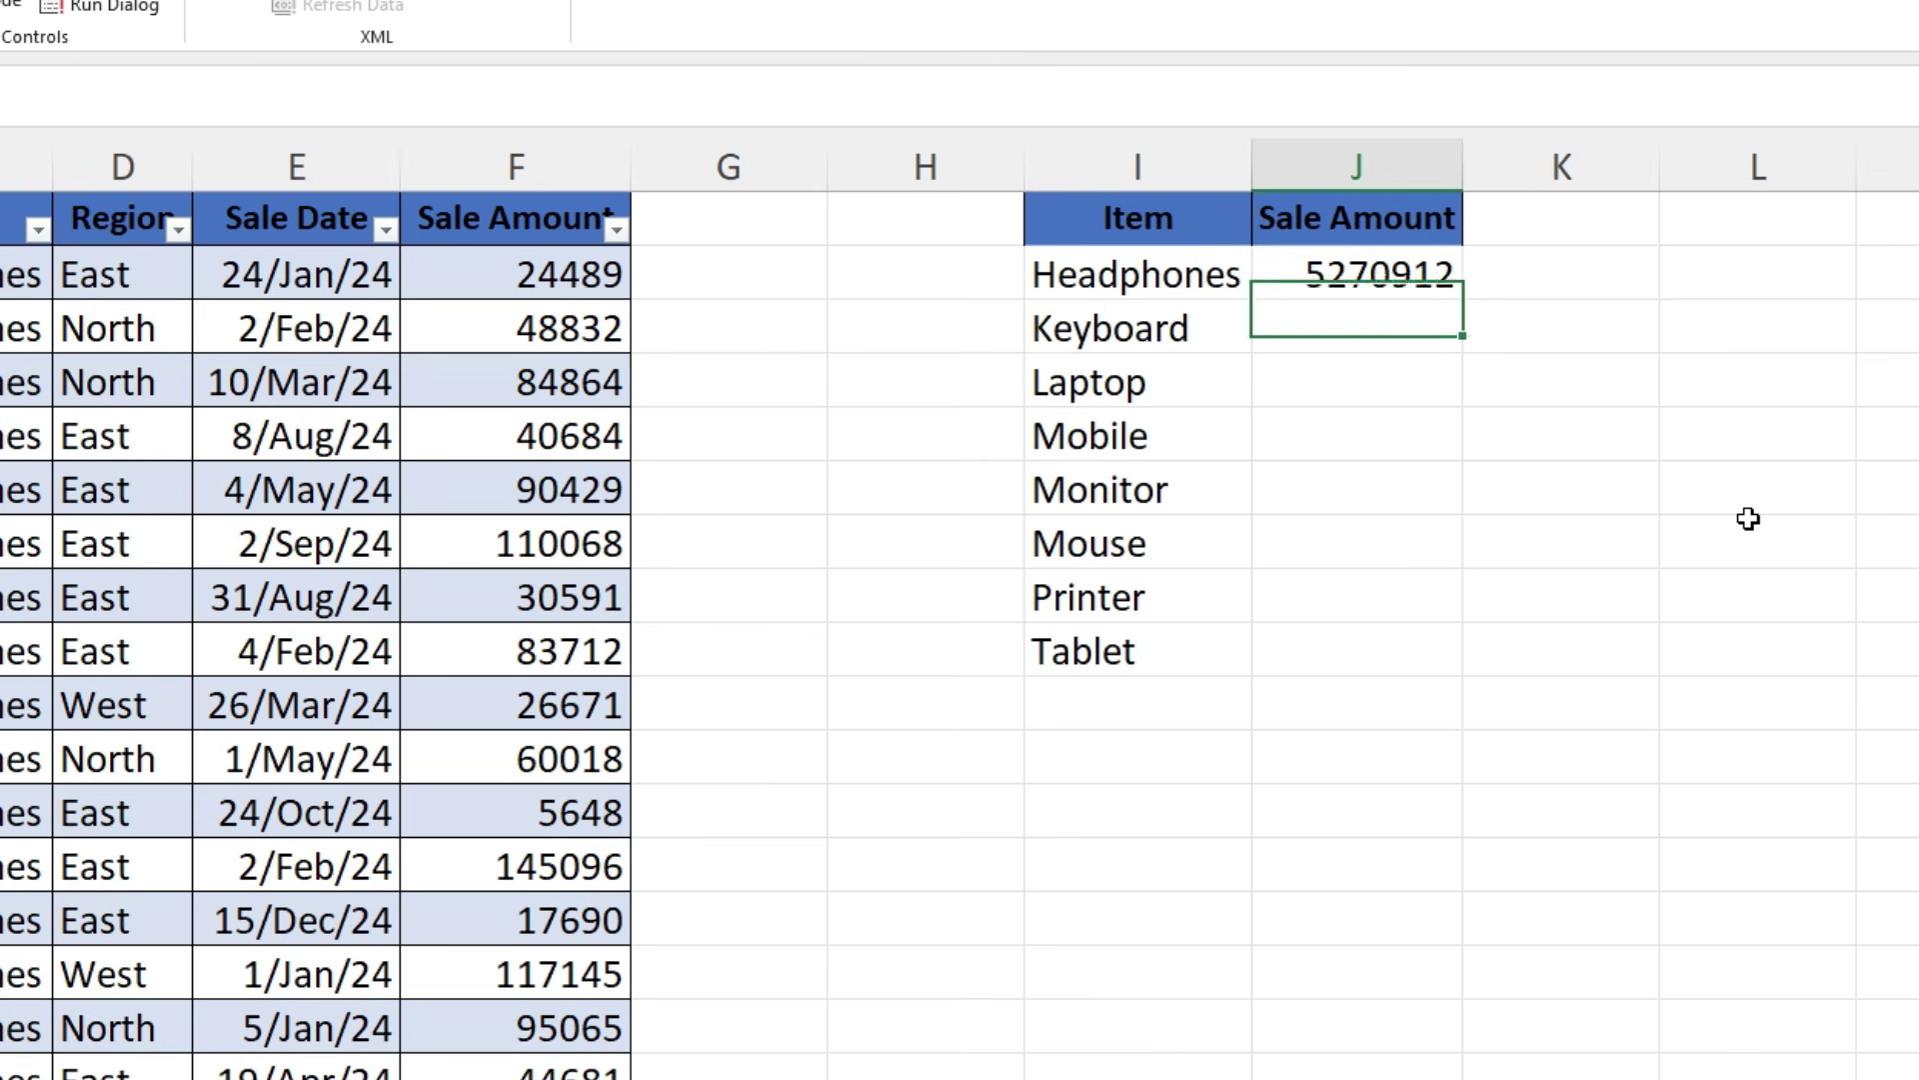
Copy the SUMIF formula cell J2 and jump via the end of the item list in column I up to I1.
{"action": "key", "text": "Up"}
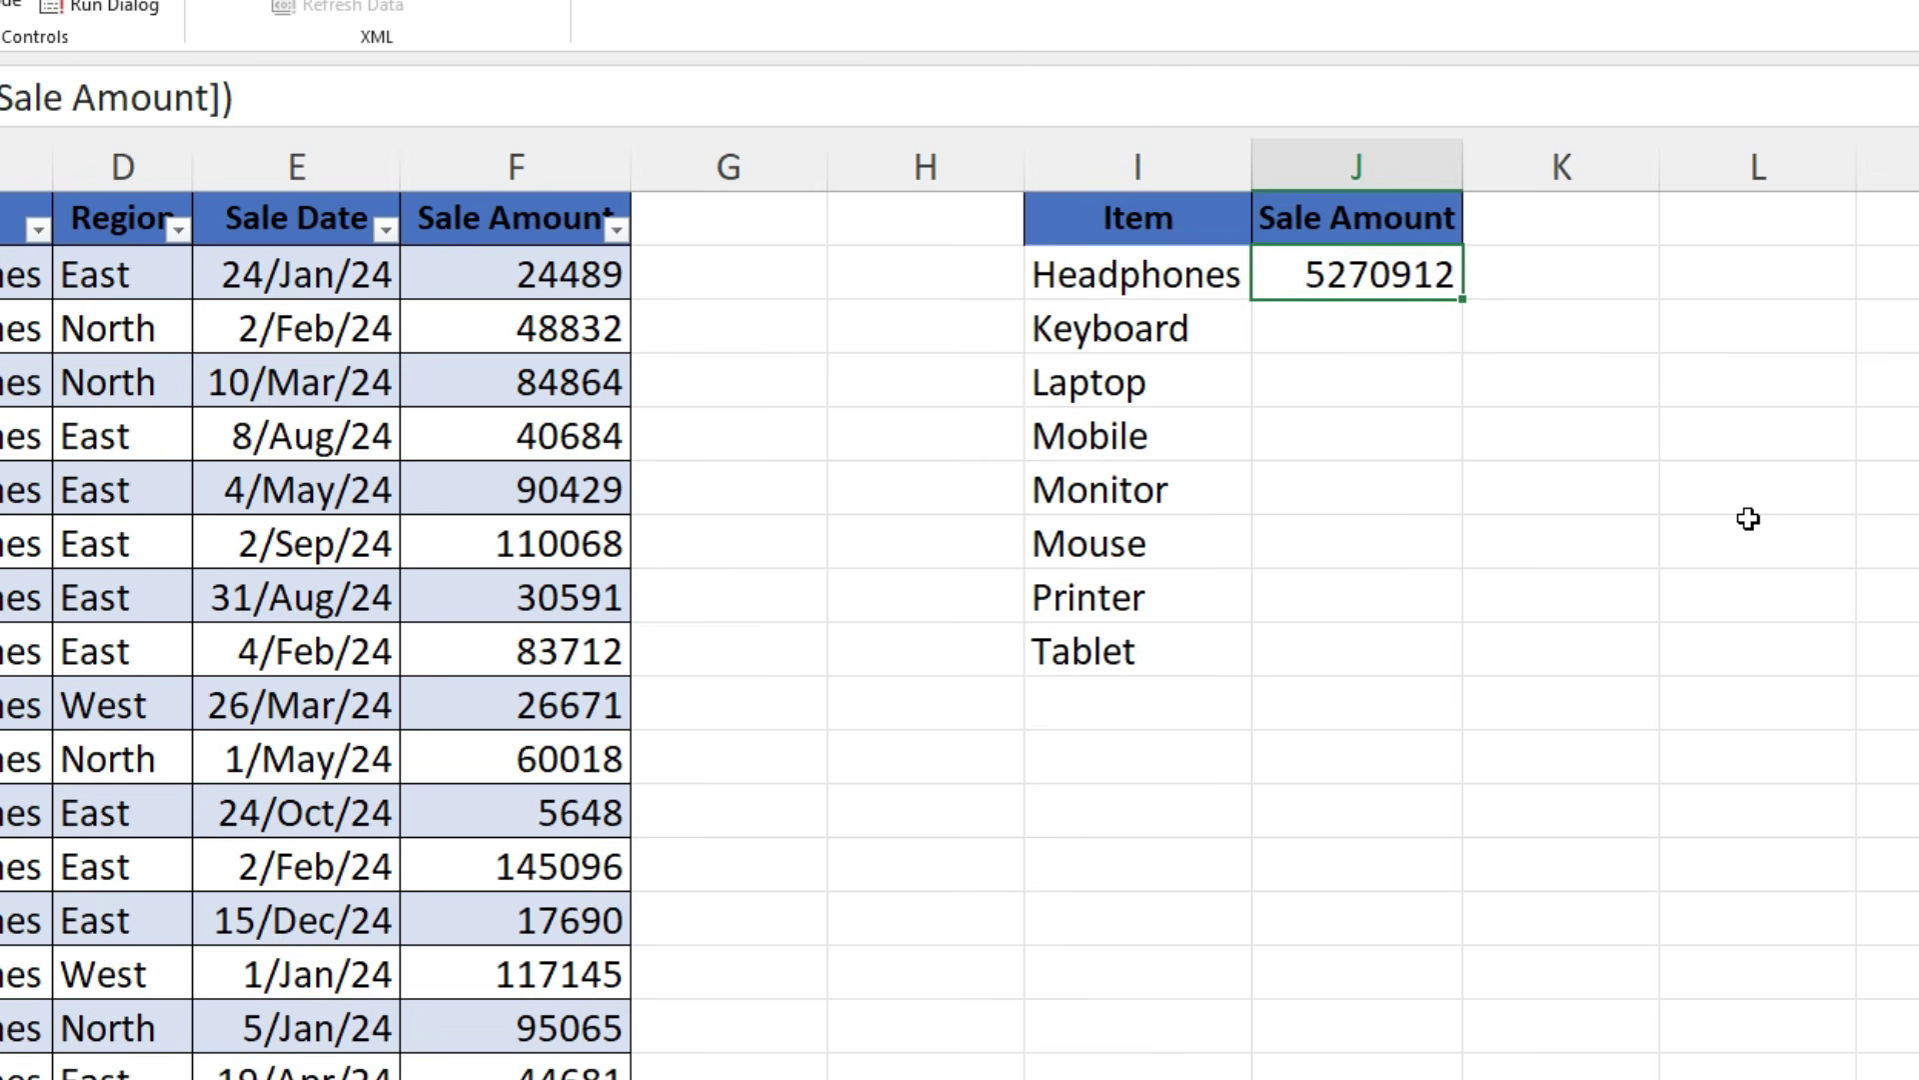
{"action": "key", "text": "ctrl+c"}
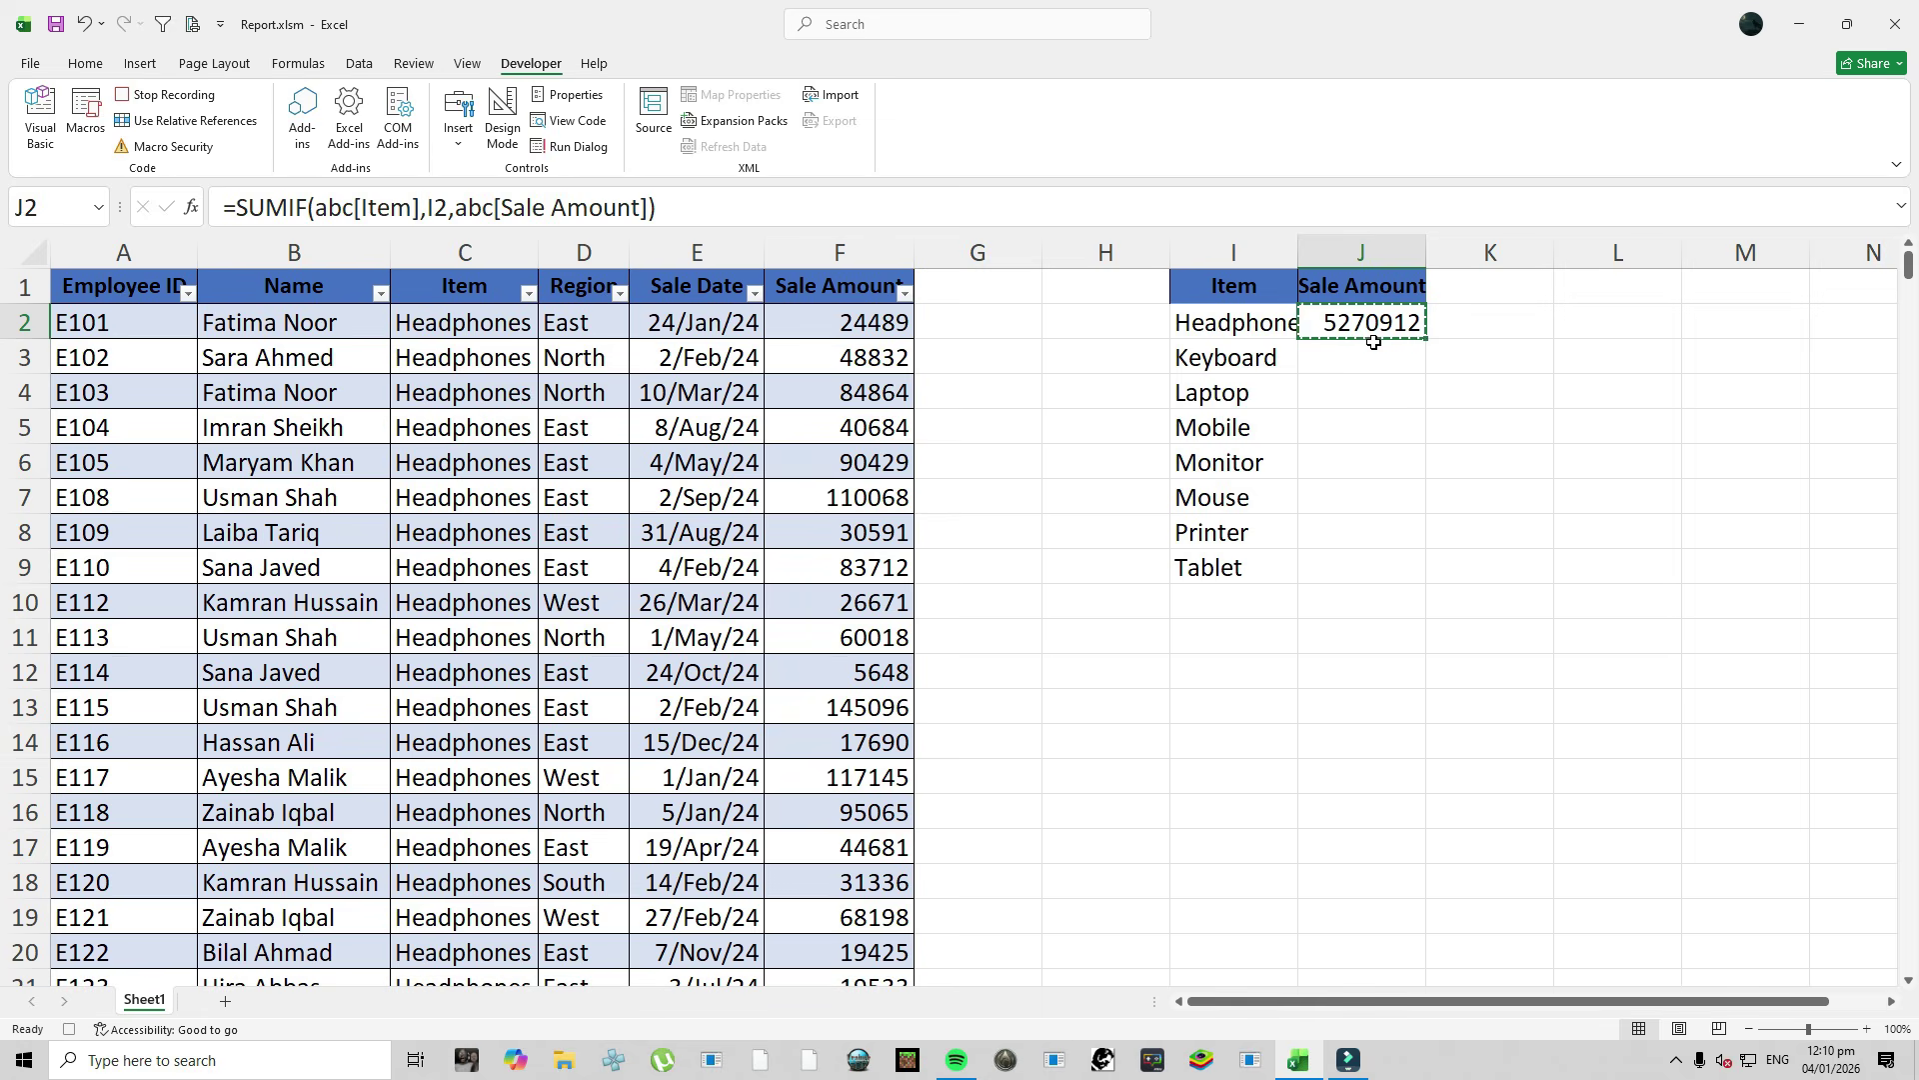
{"action": "key", "text": "ctrl+Down"}
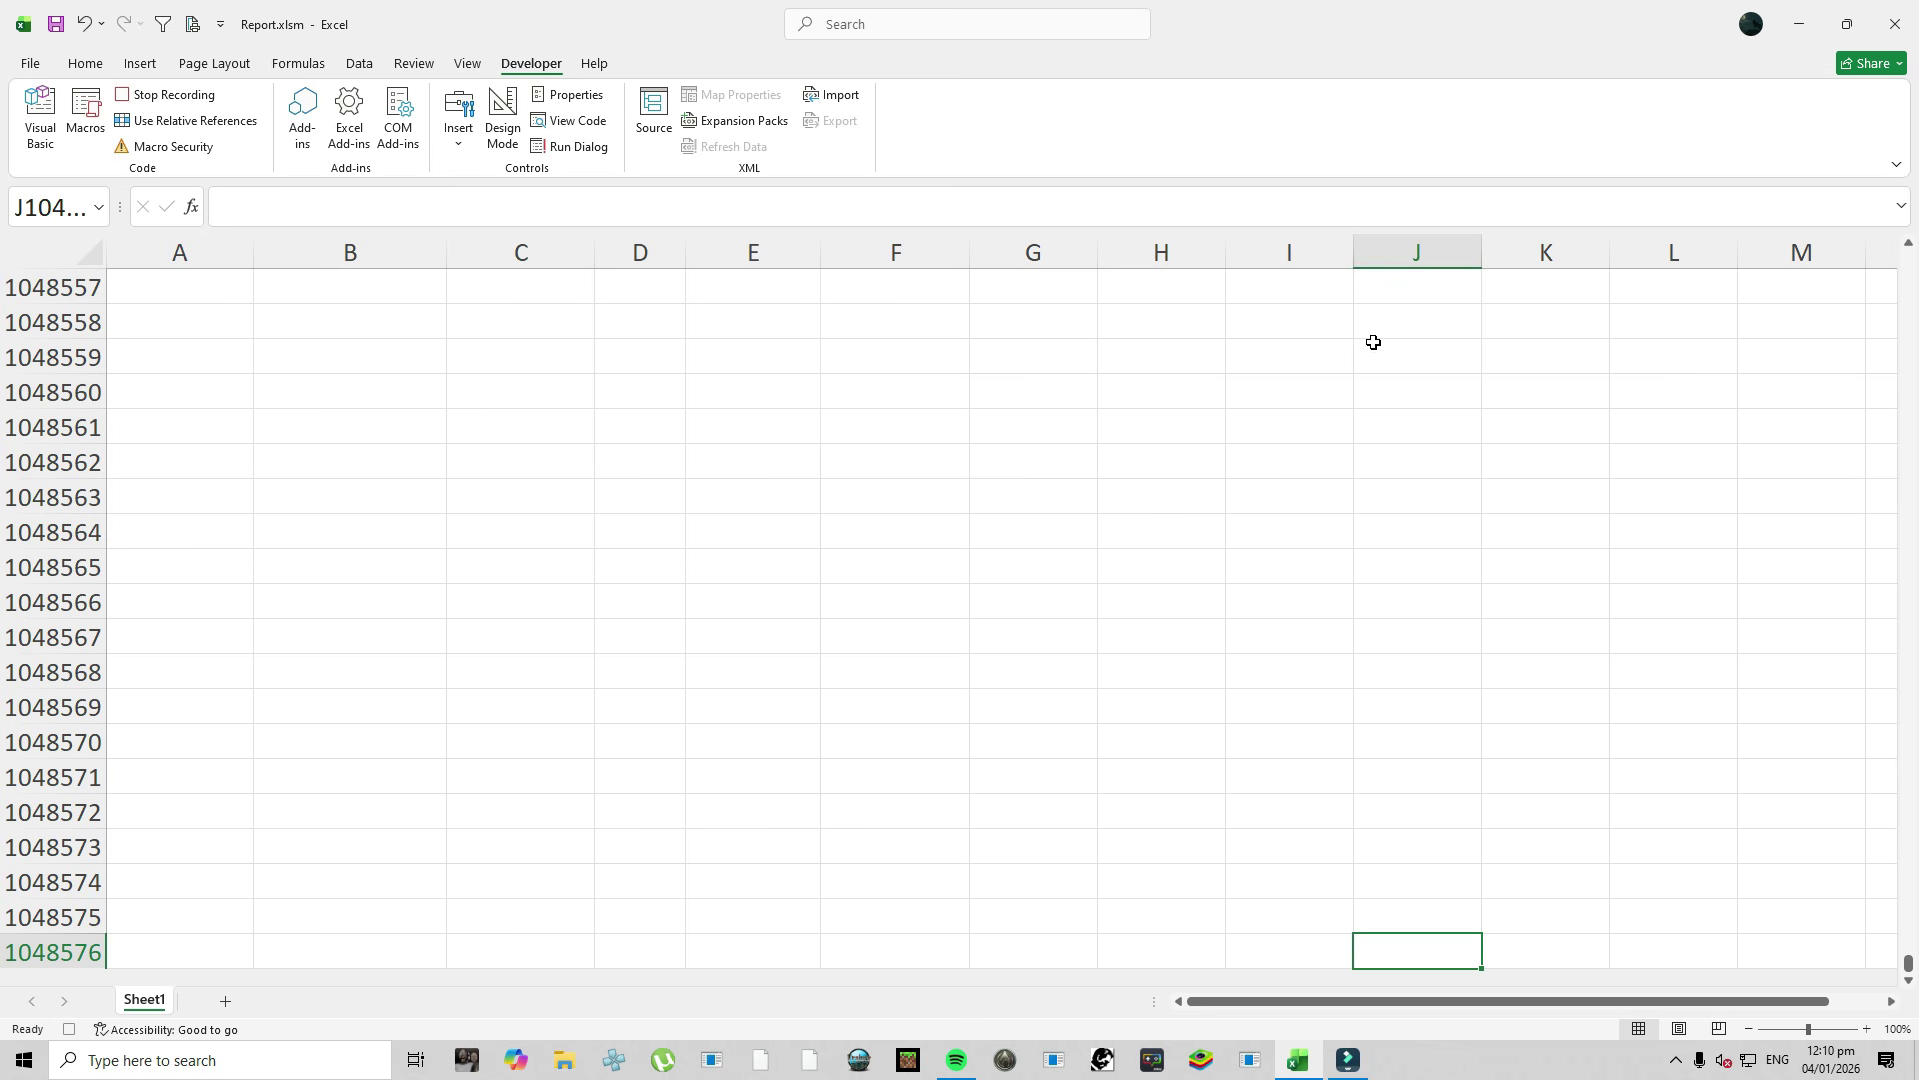
{"action": "key", "text": "Left"}
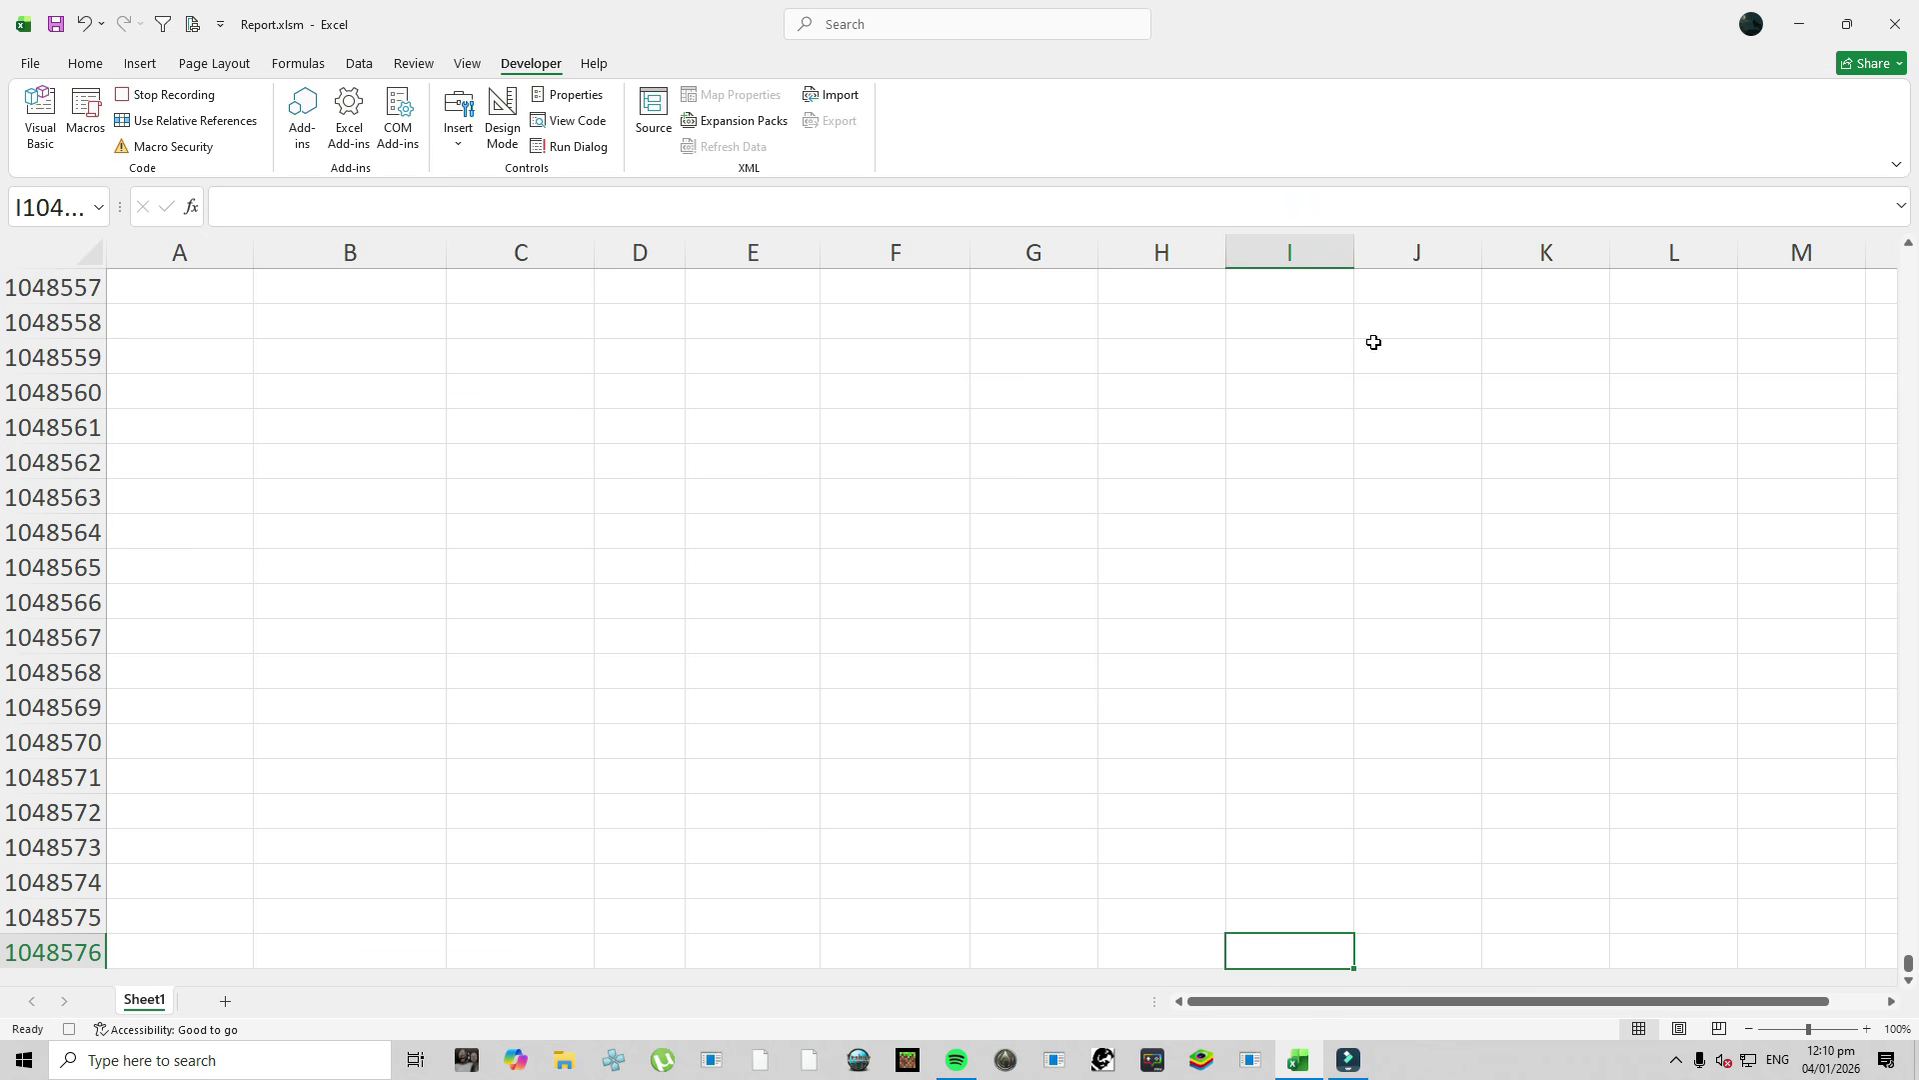
{"action": "key", "text": "ctrl+Up"}
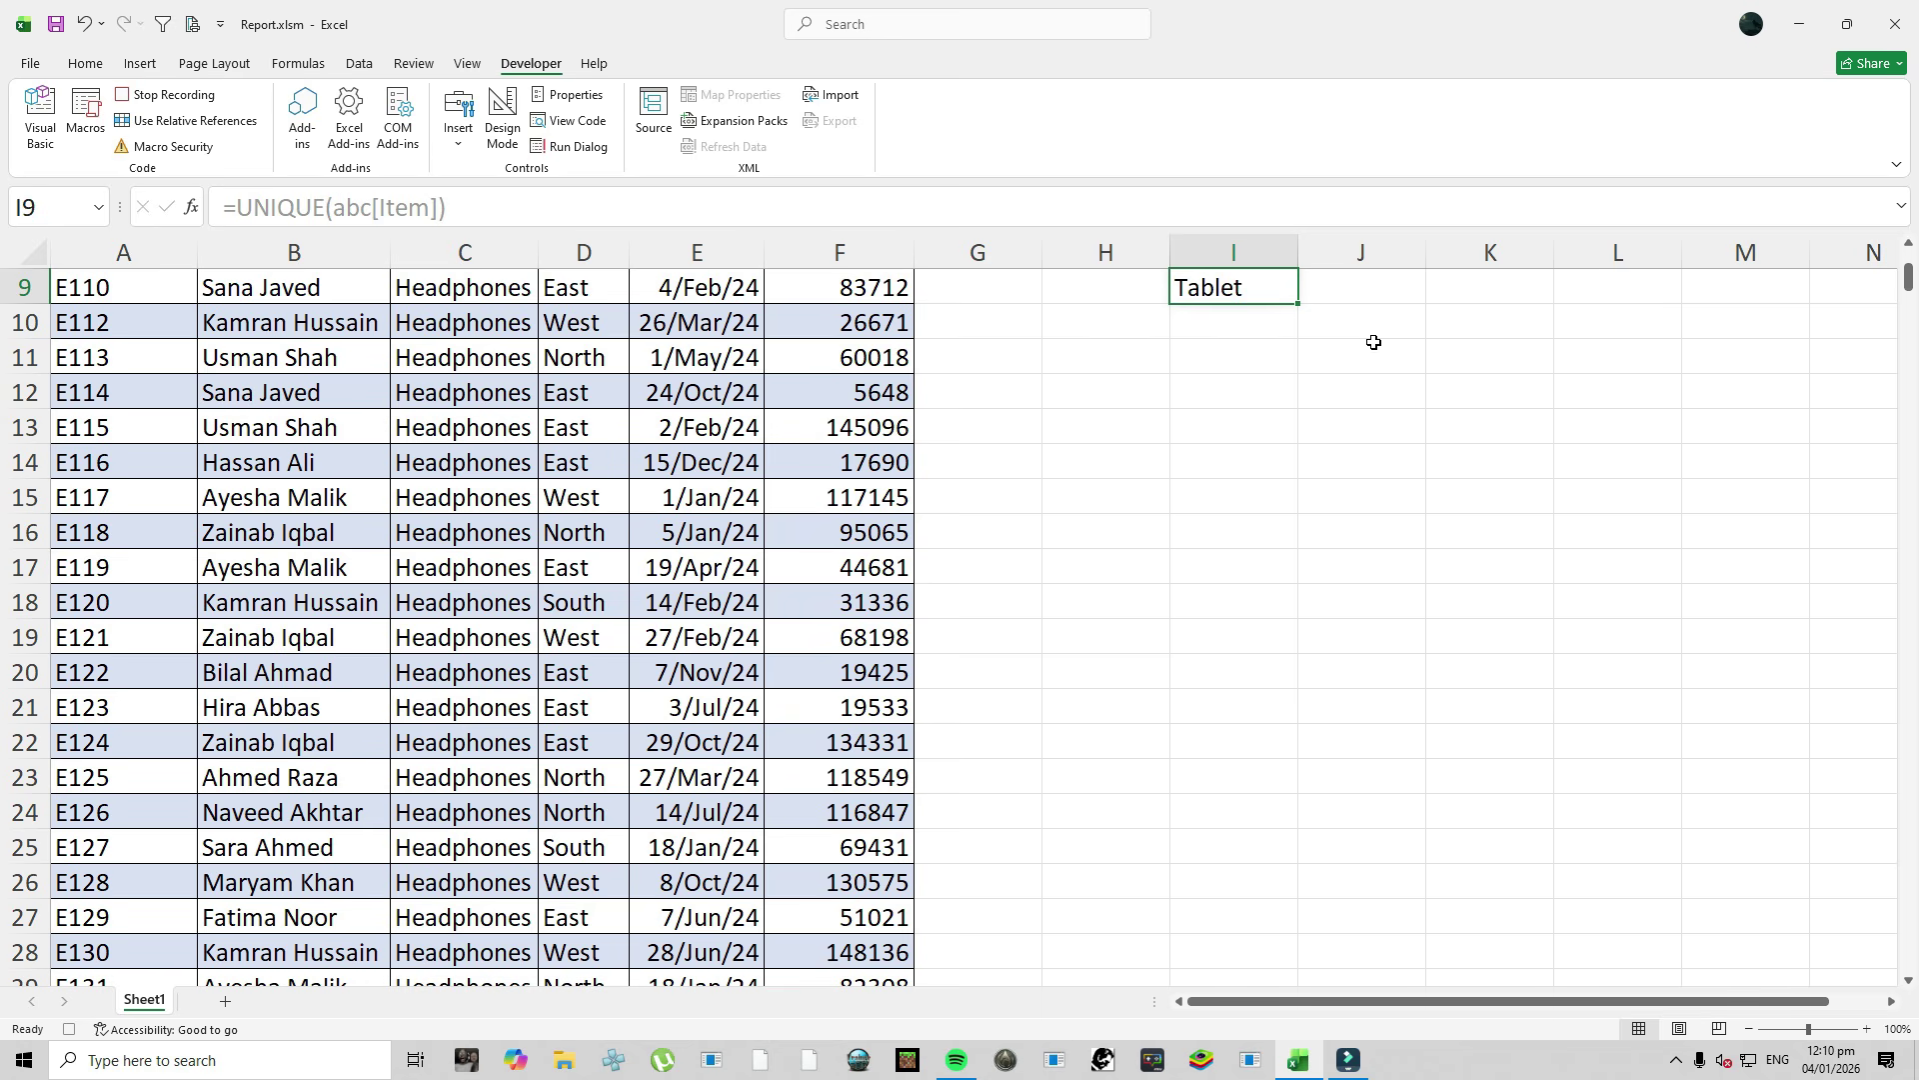
{"action": "key", "text": "ctrl+Up"}
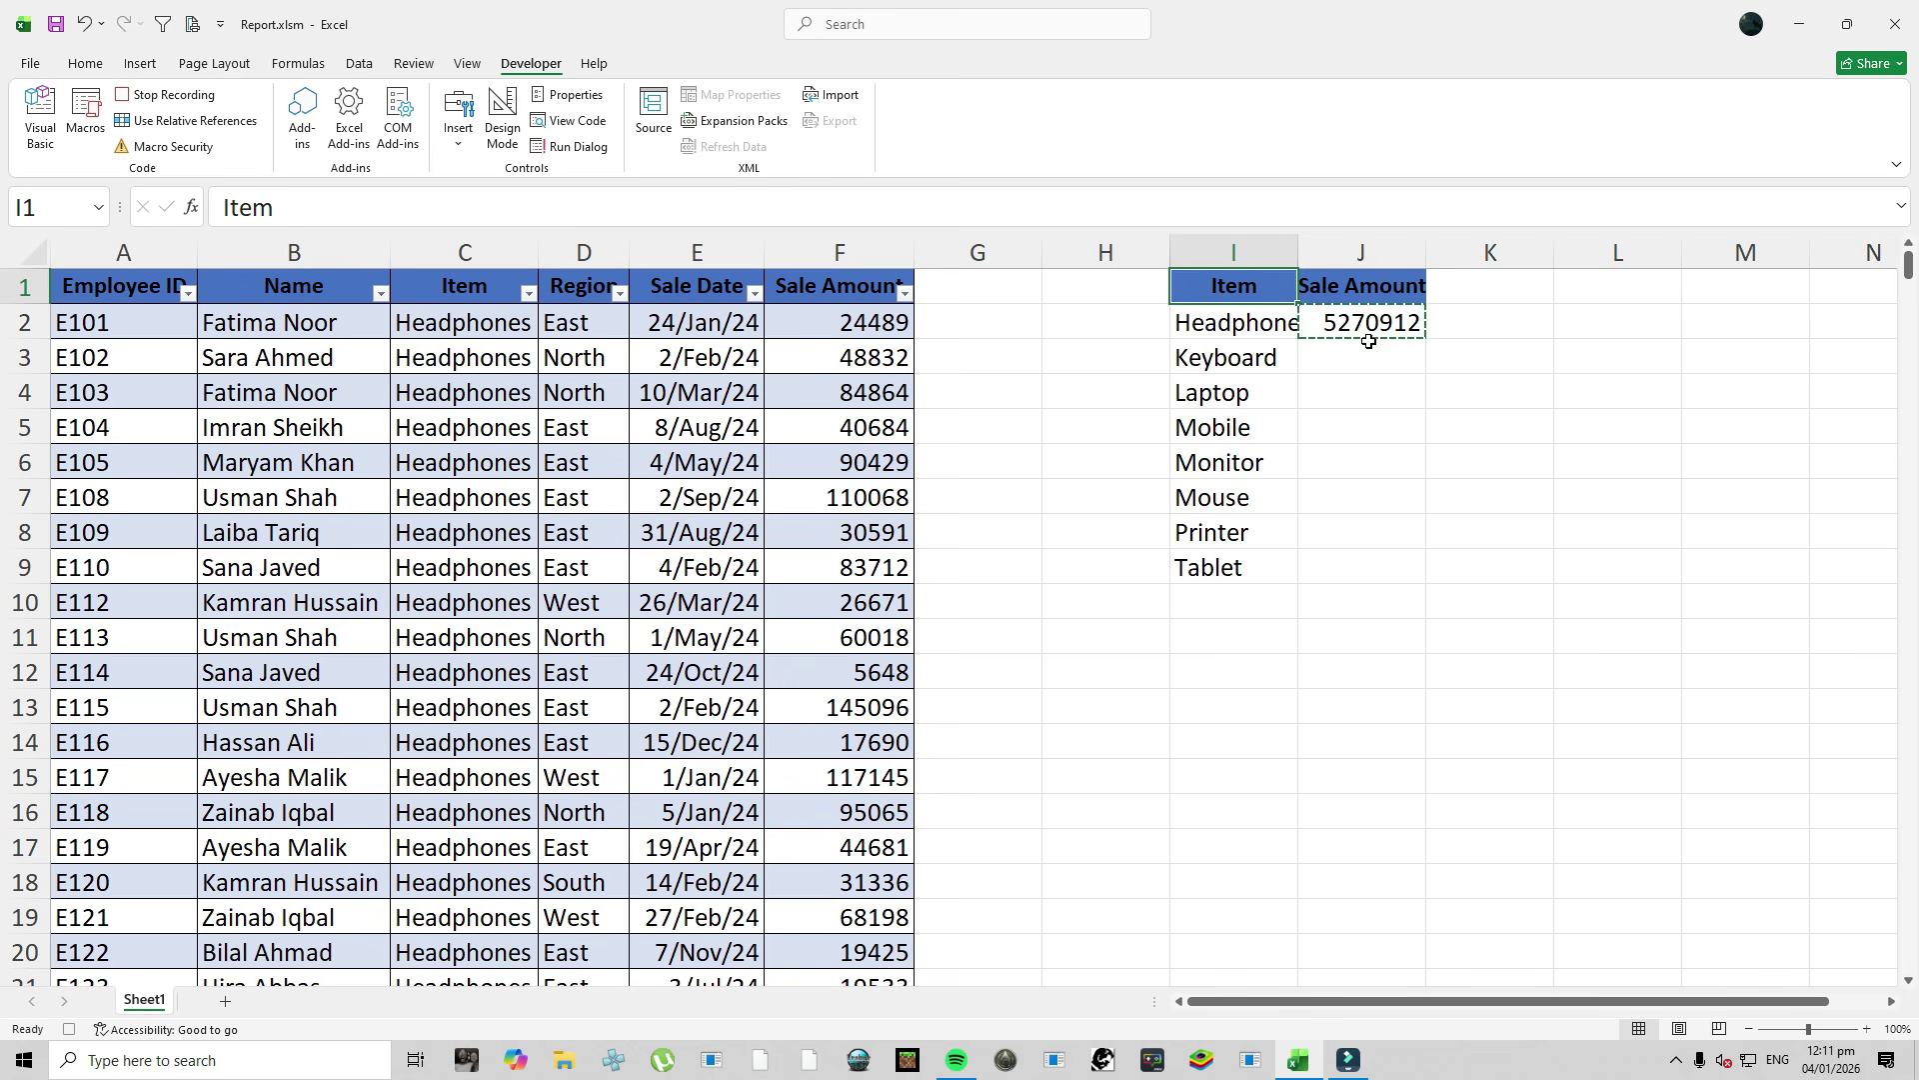
Enable relative references, paste the copied SUMIF formula into J2:J9 down to the last item, and disable relative references again.
{"action": "left_click", "coordinate": [185, 121]}
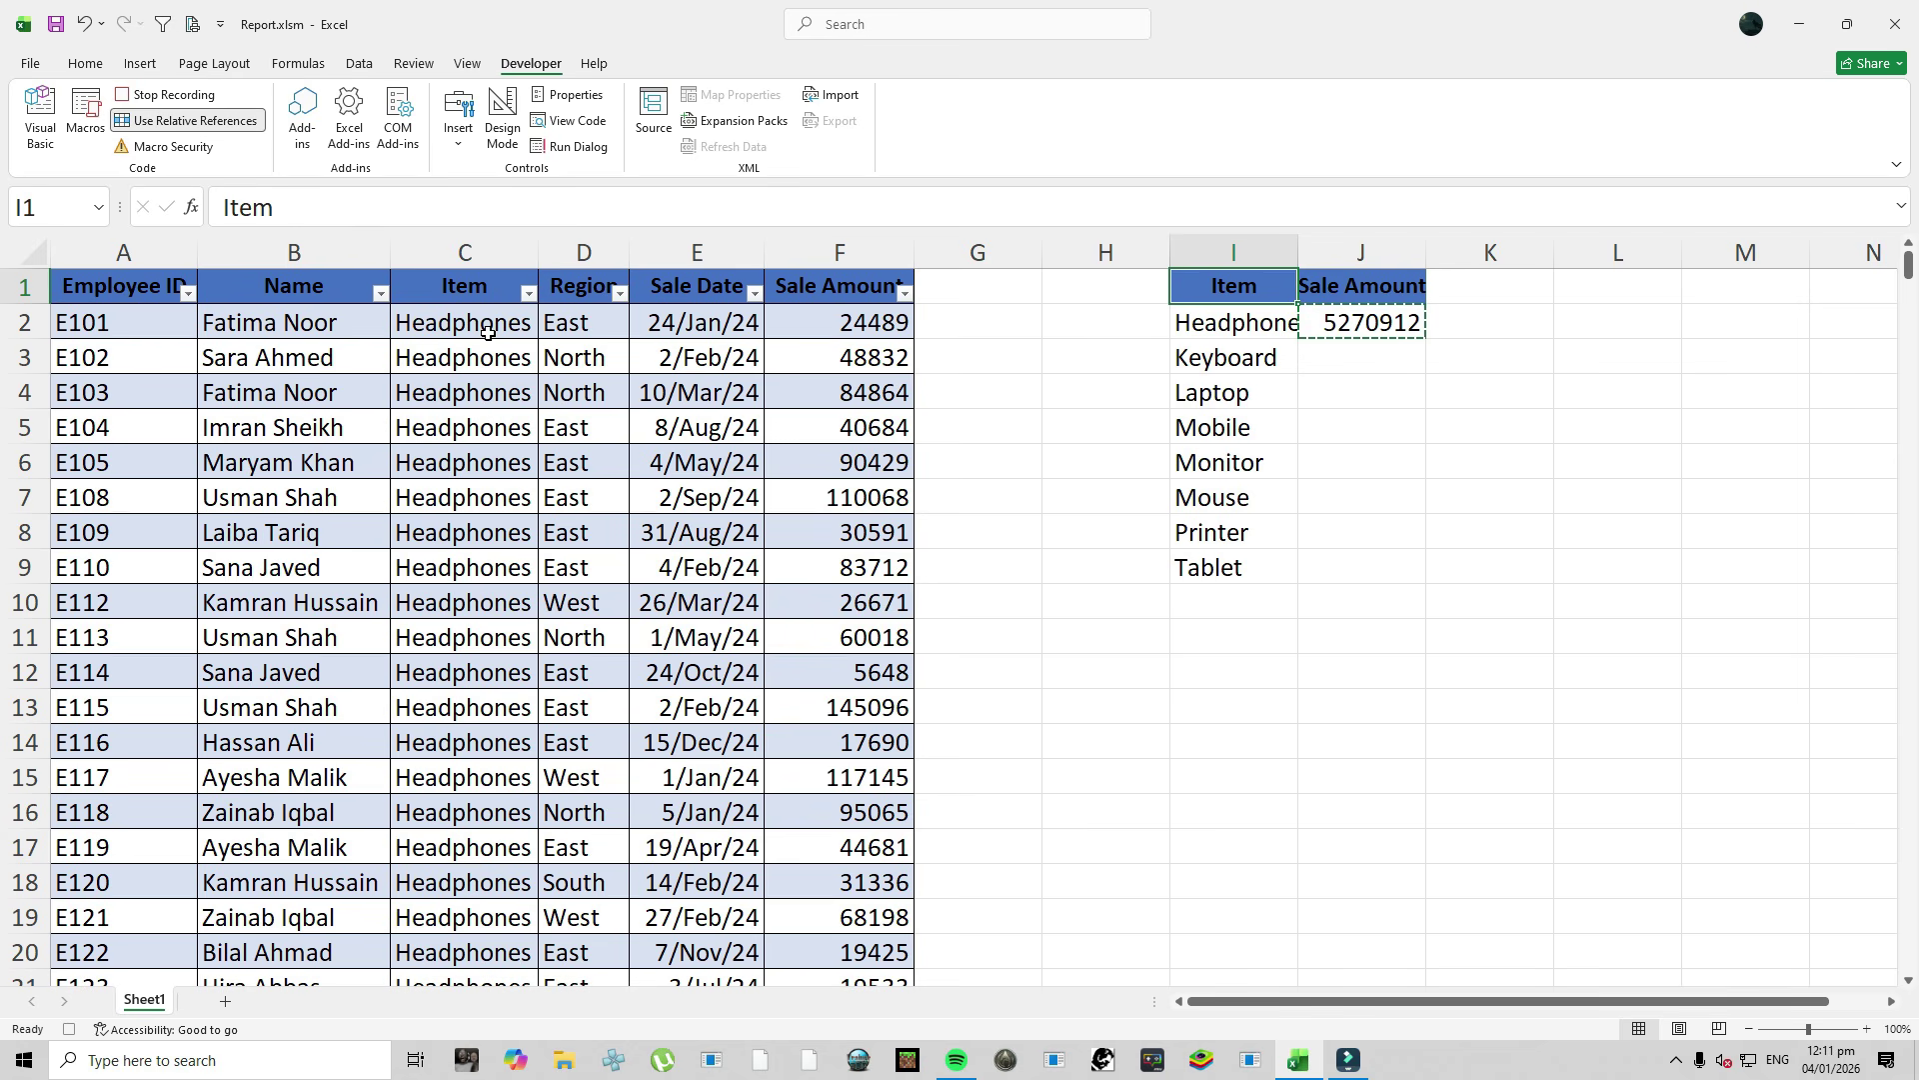
{"action": "key", "text": "ctrl+Down"}
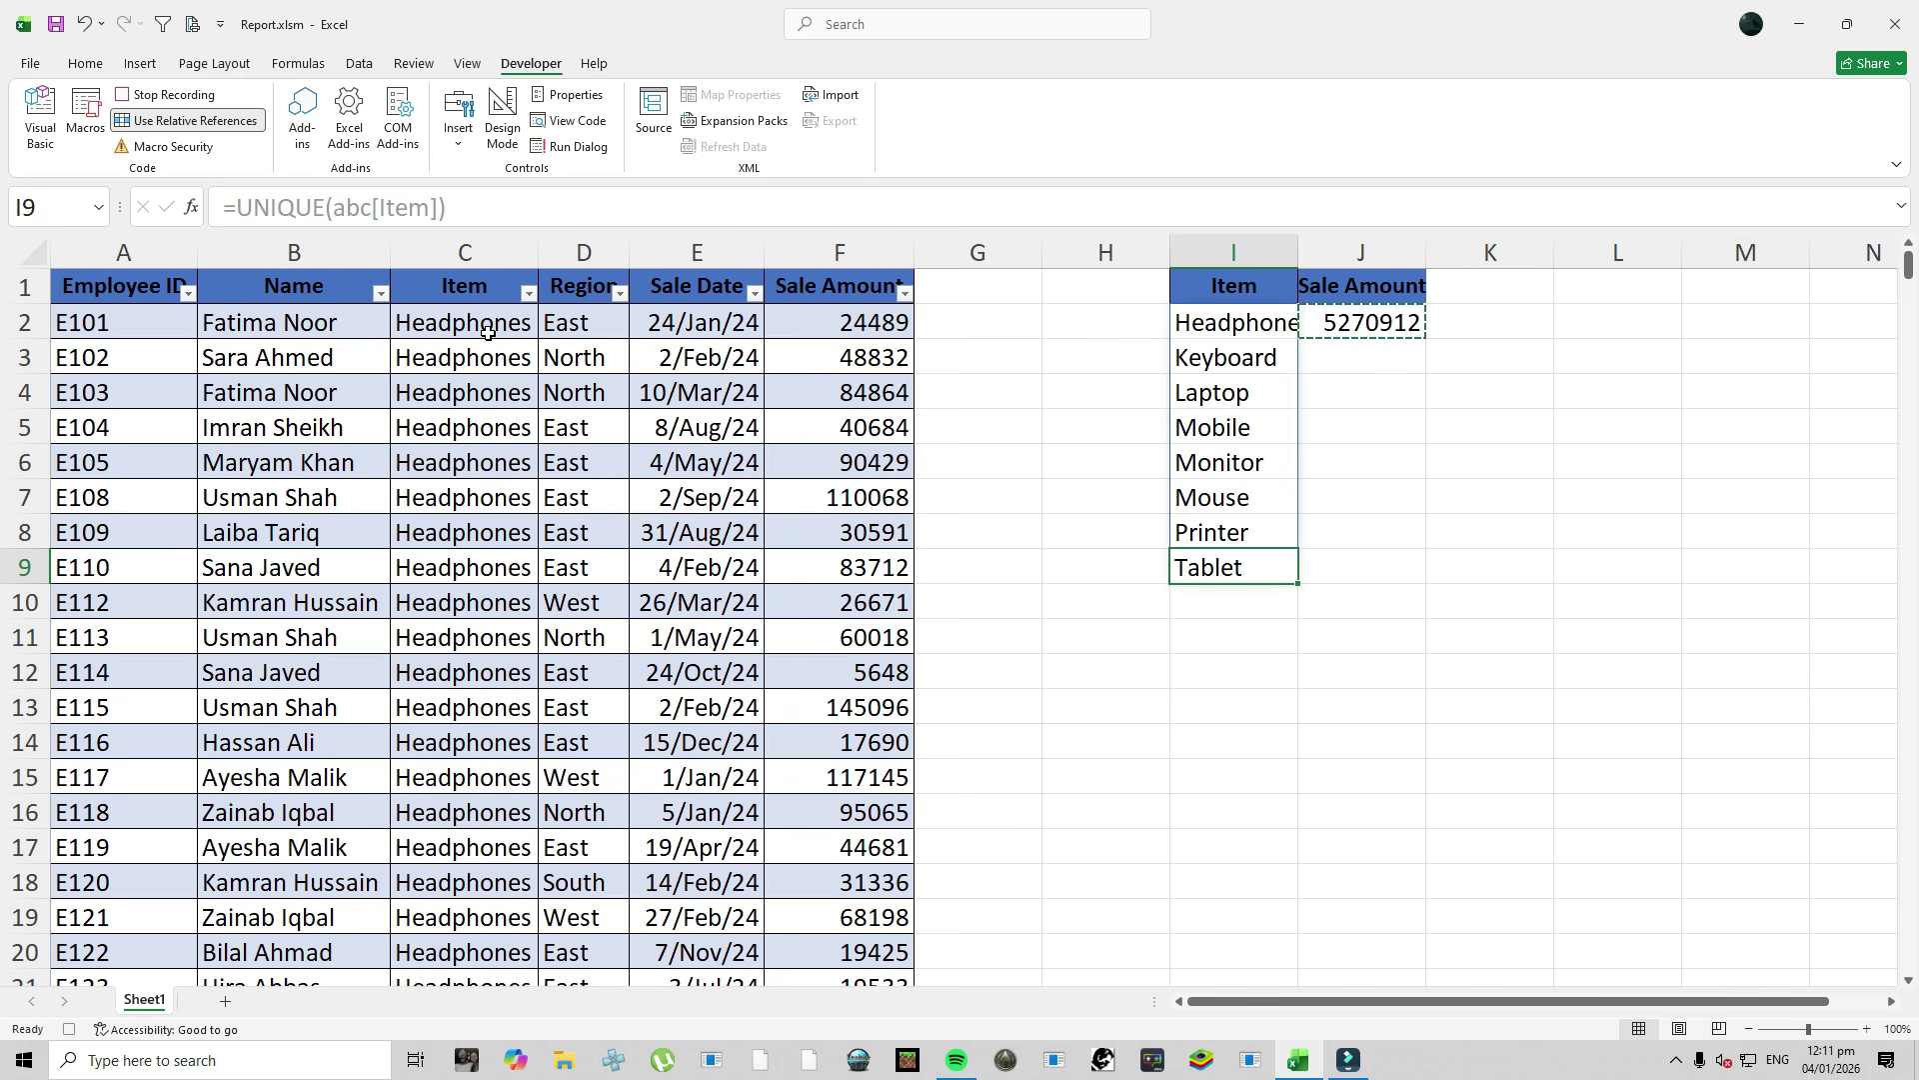
{"action": "key", "text": "Right"}
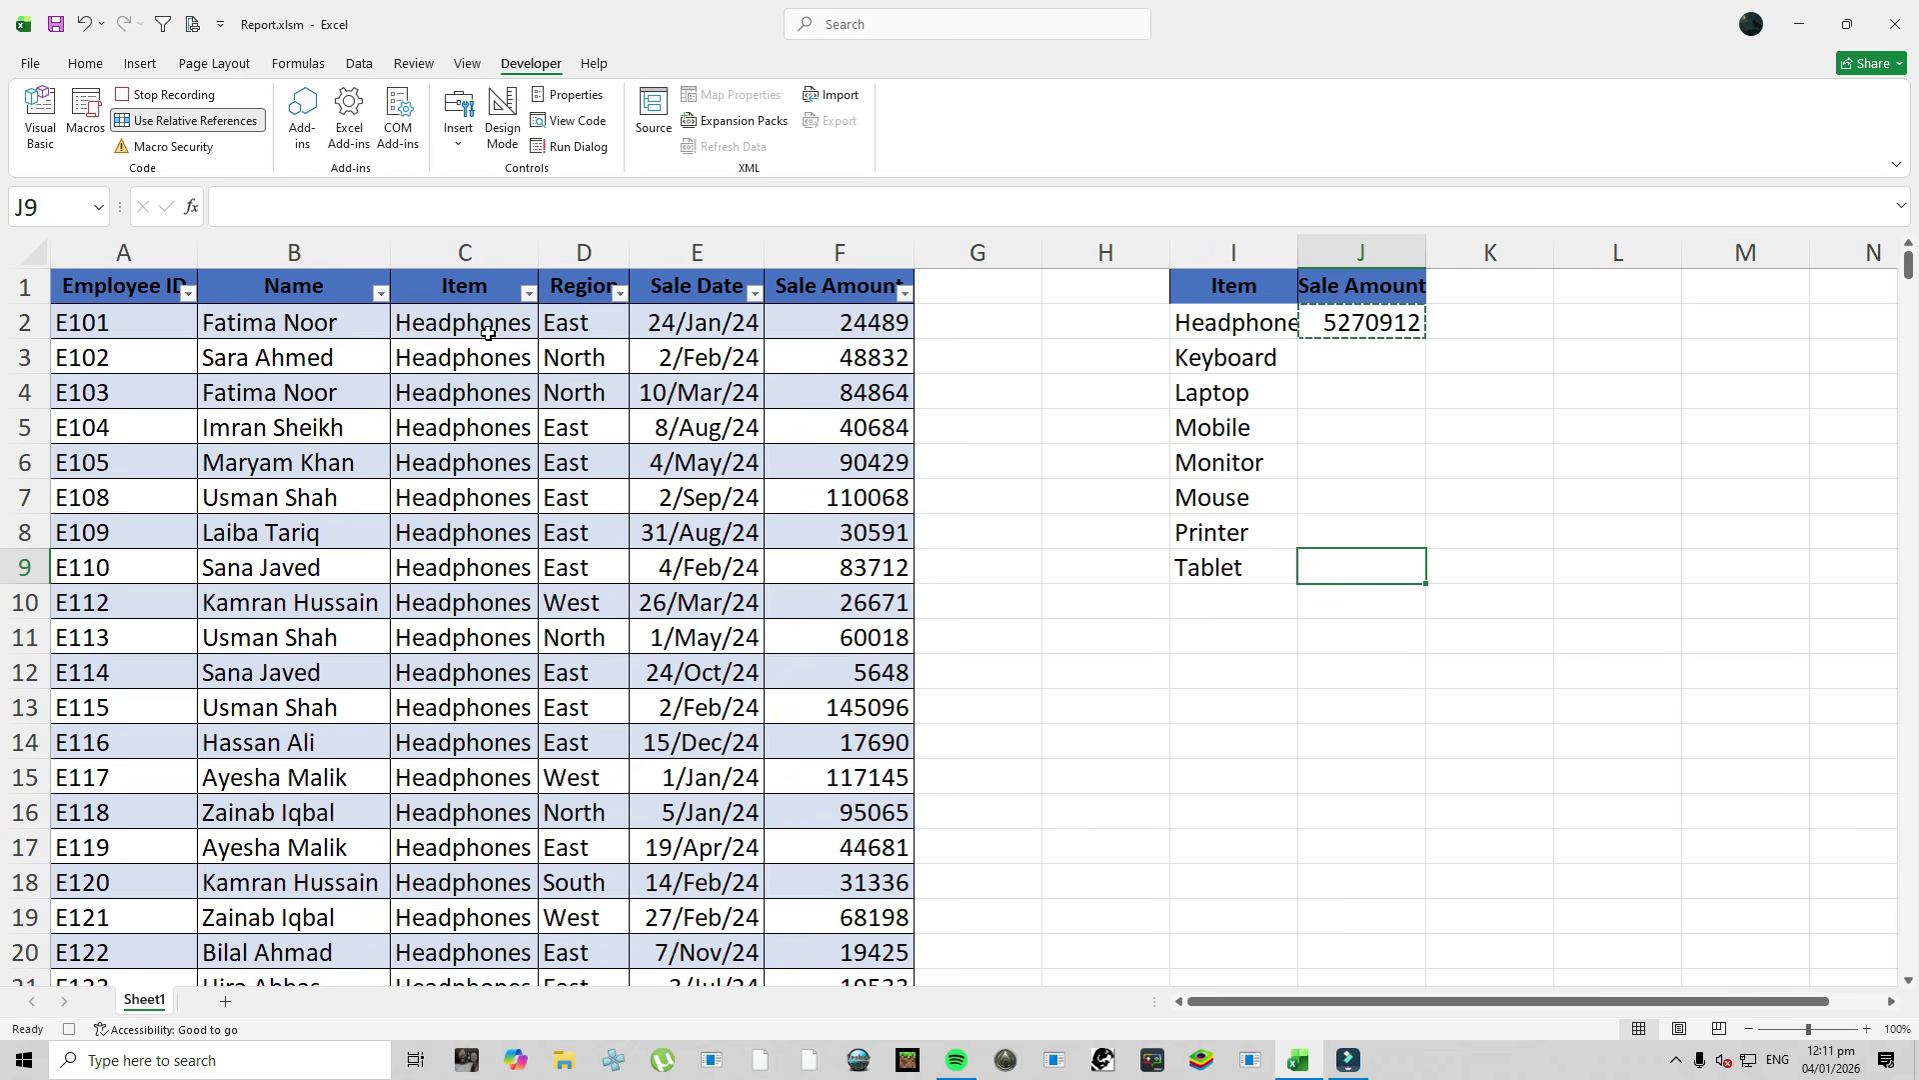
{"action": "key", "text": "ctrl+shift+Up"}
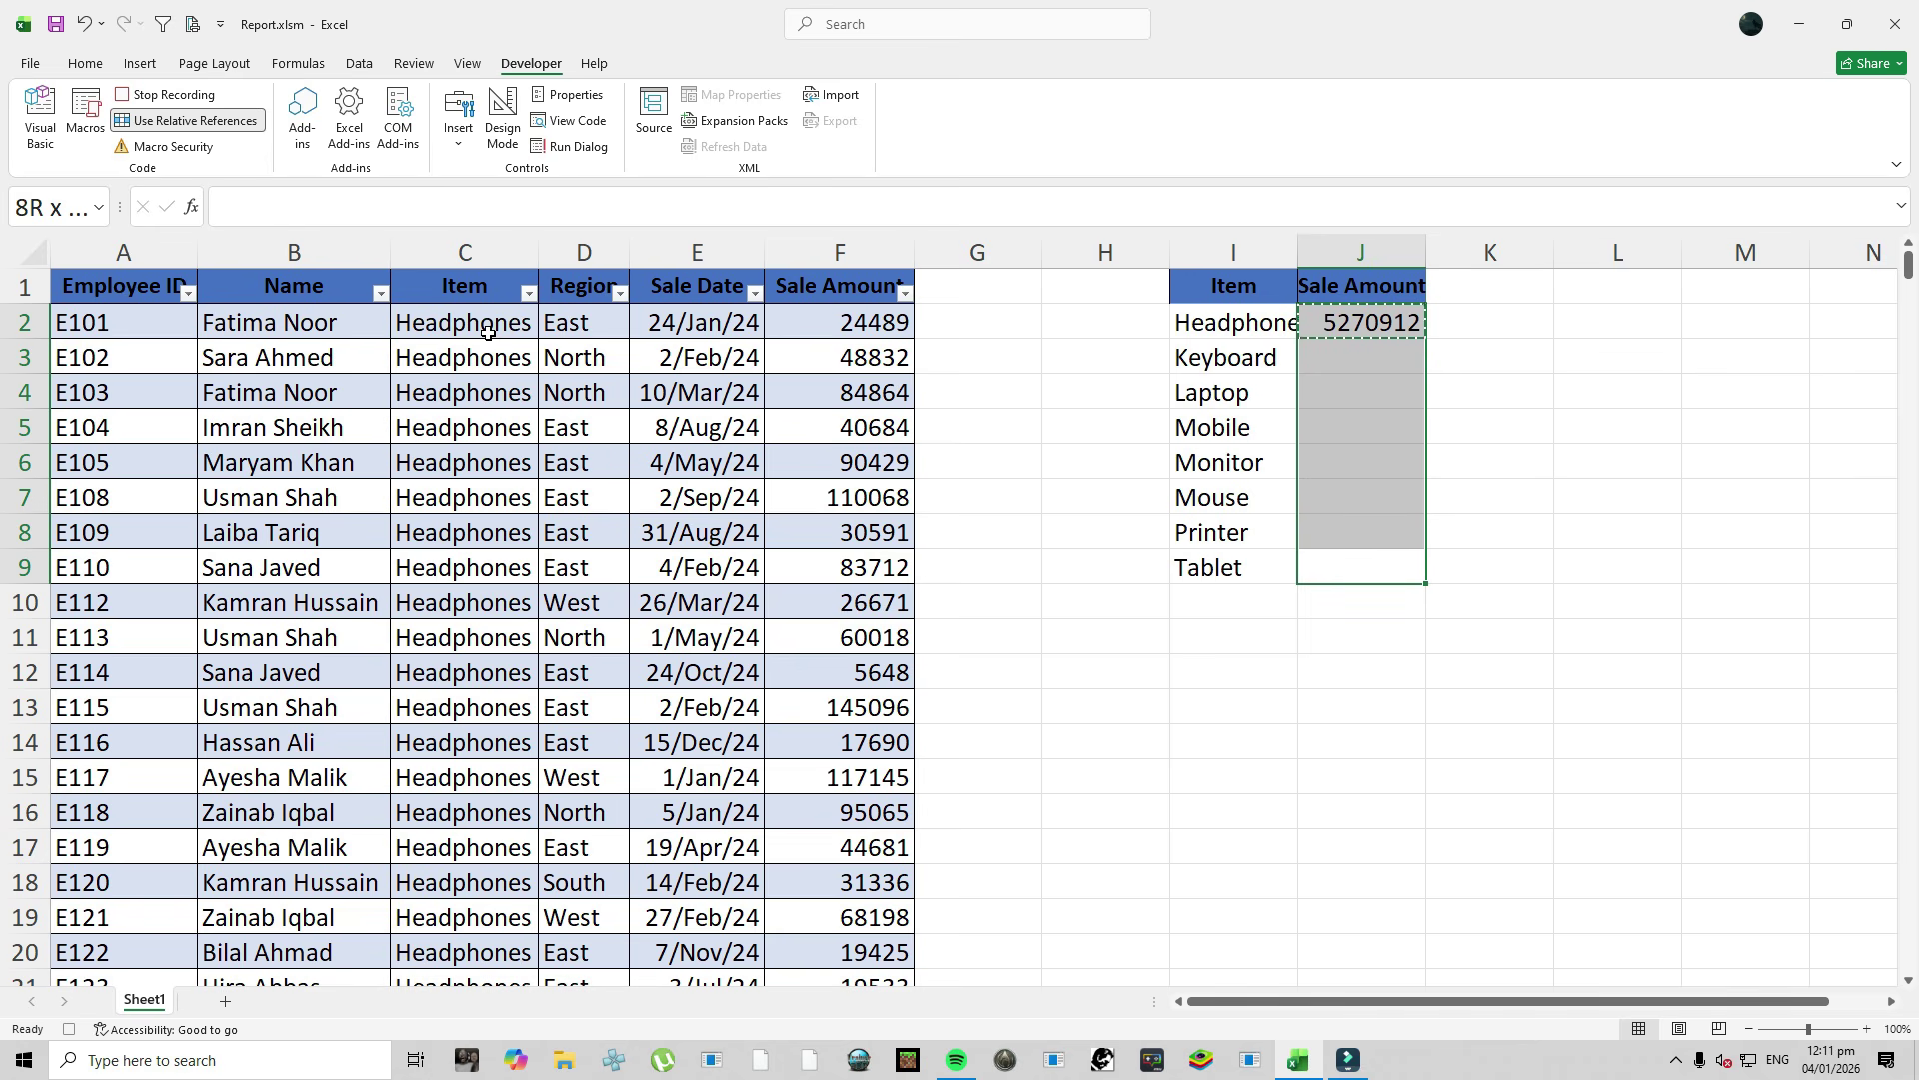
{"action": "key", "text": "Return"}
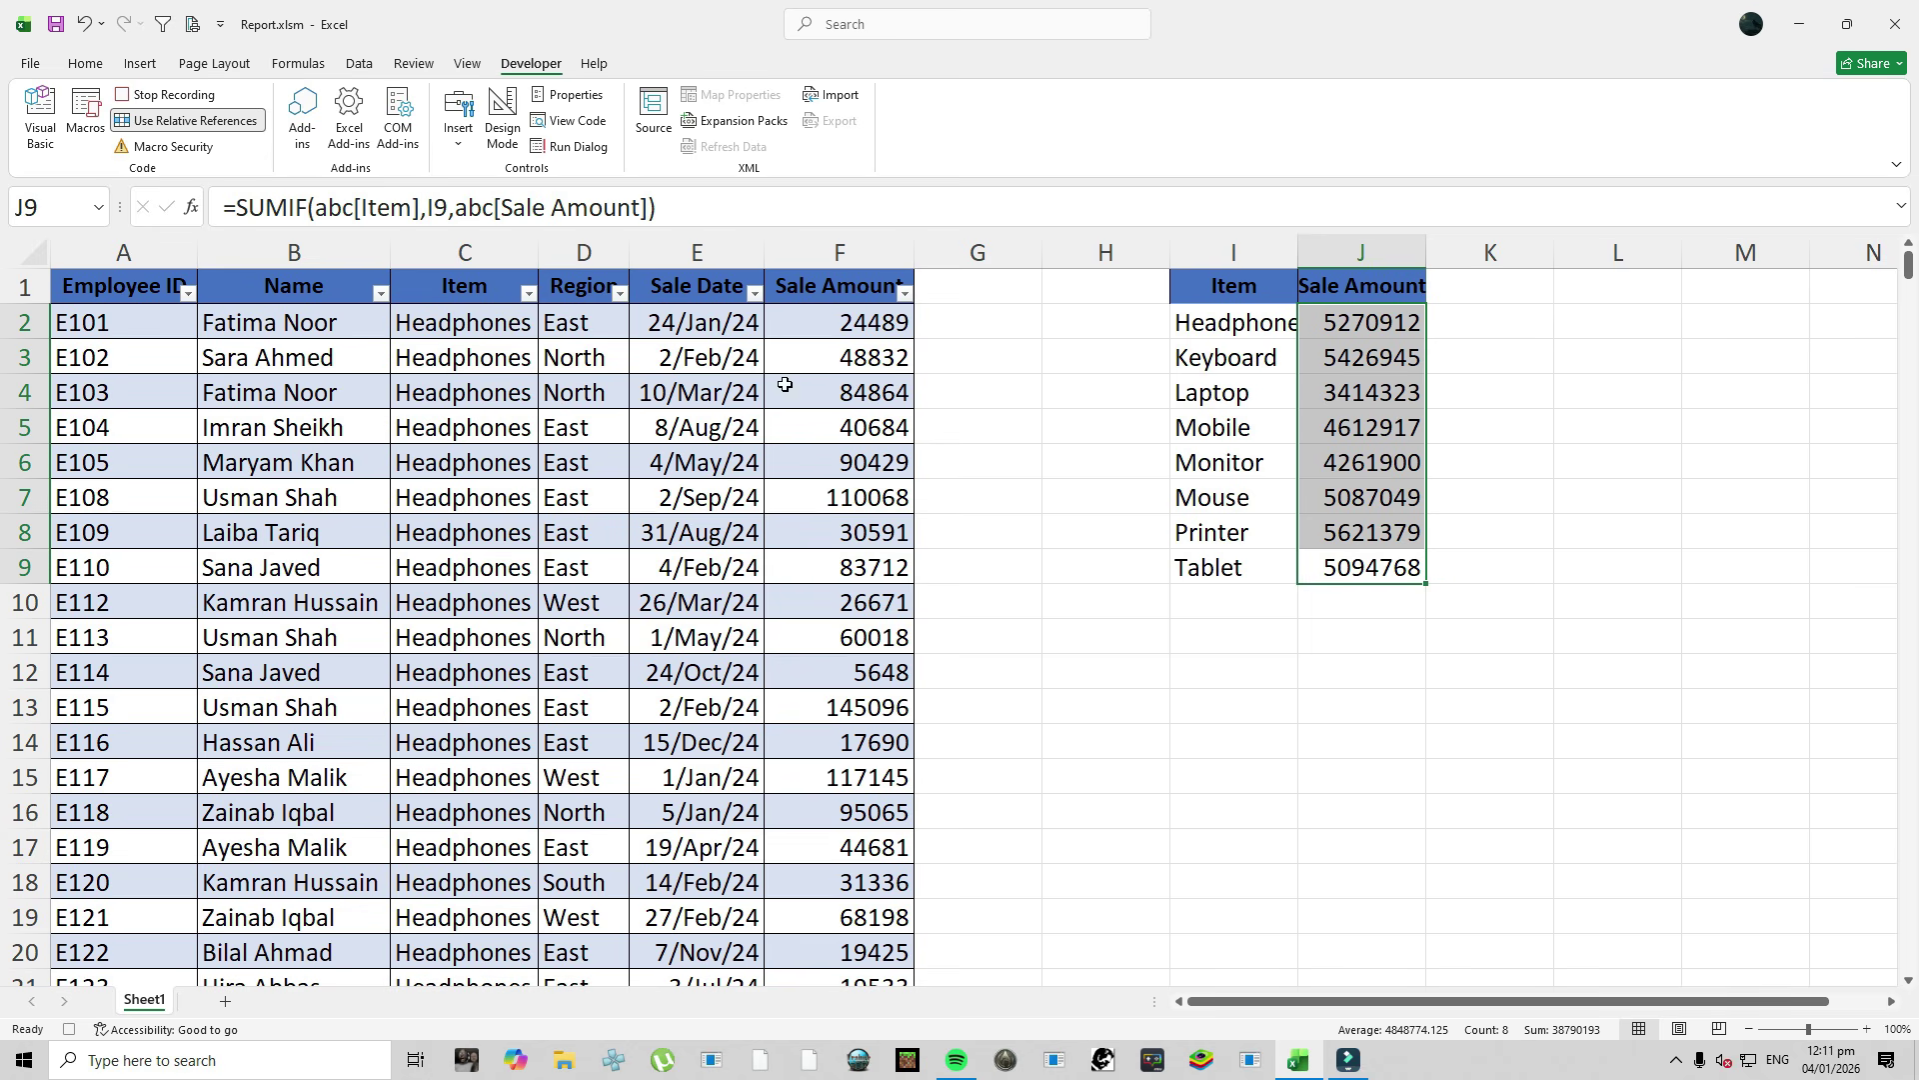
{"action": "left_click", "coordinate": [186, 121]}
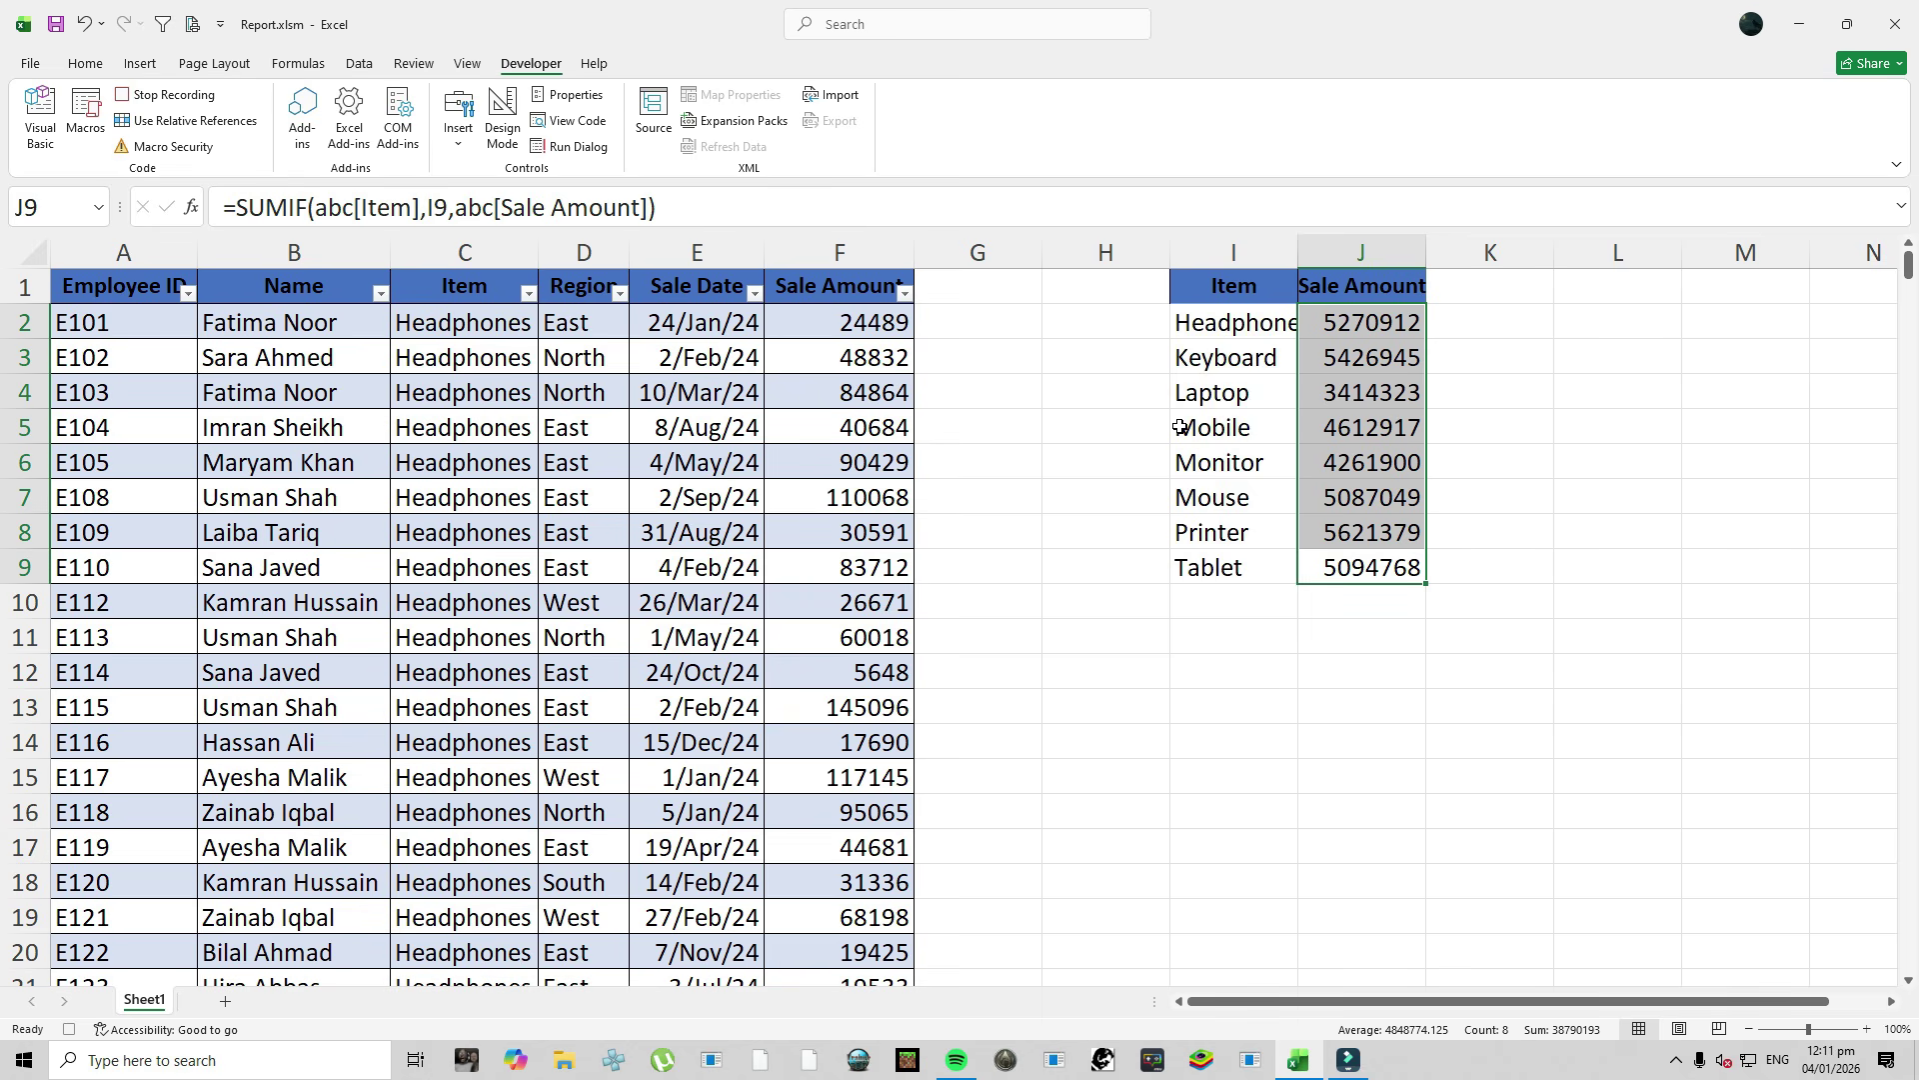
Add all borders to the report range I1:J9 and stop the macro recording with cell H1 selected.
{"action": "key", "text": "ctrl+a"}
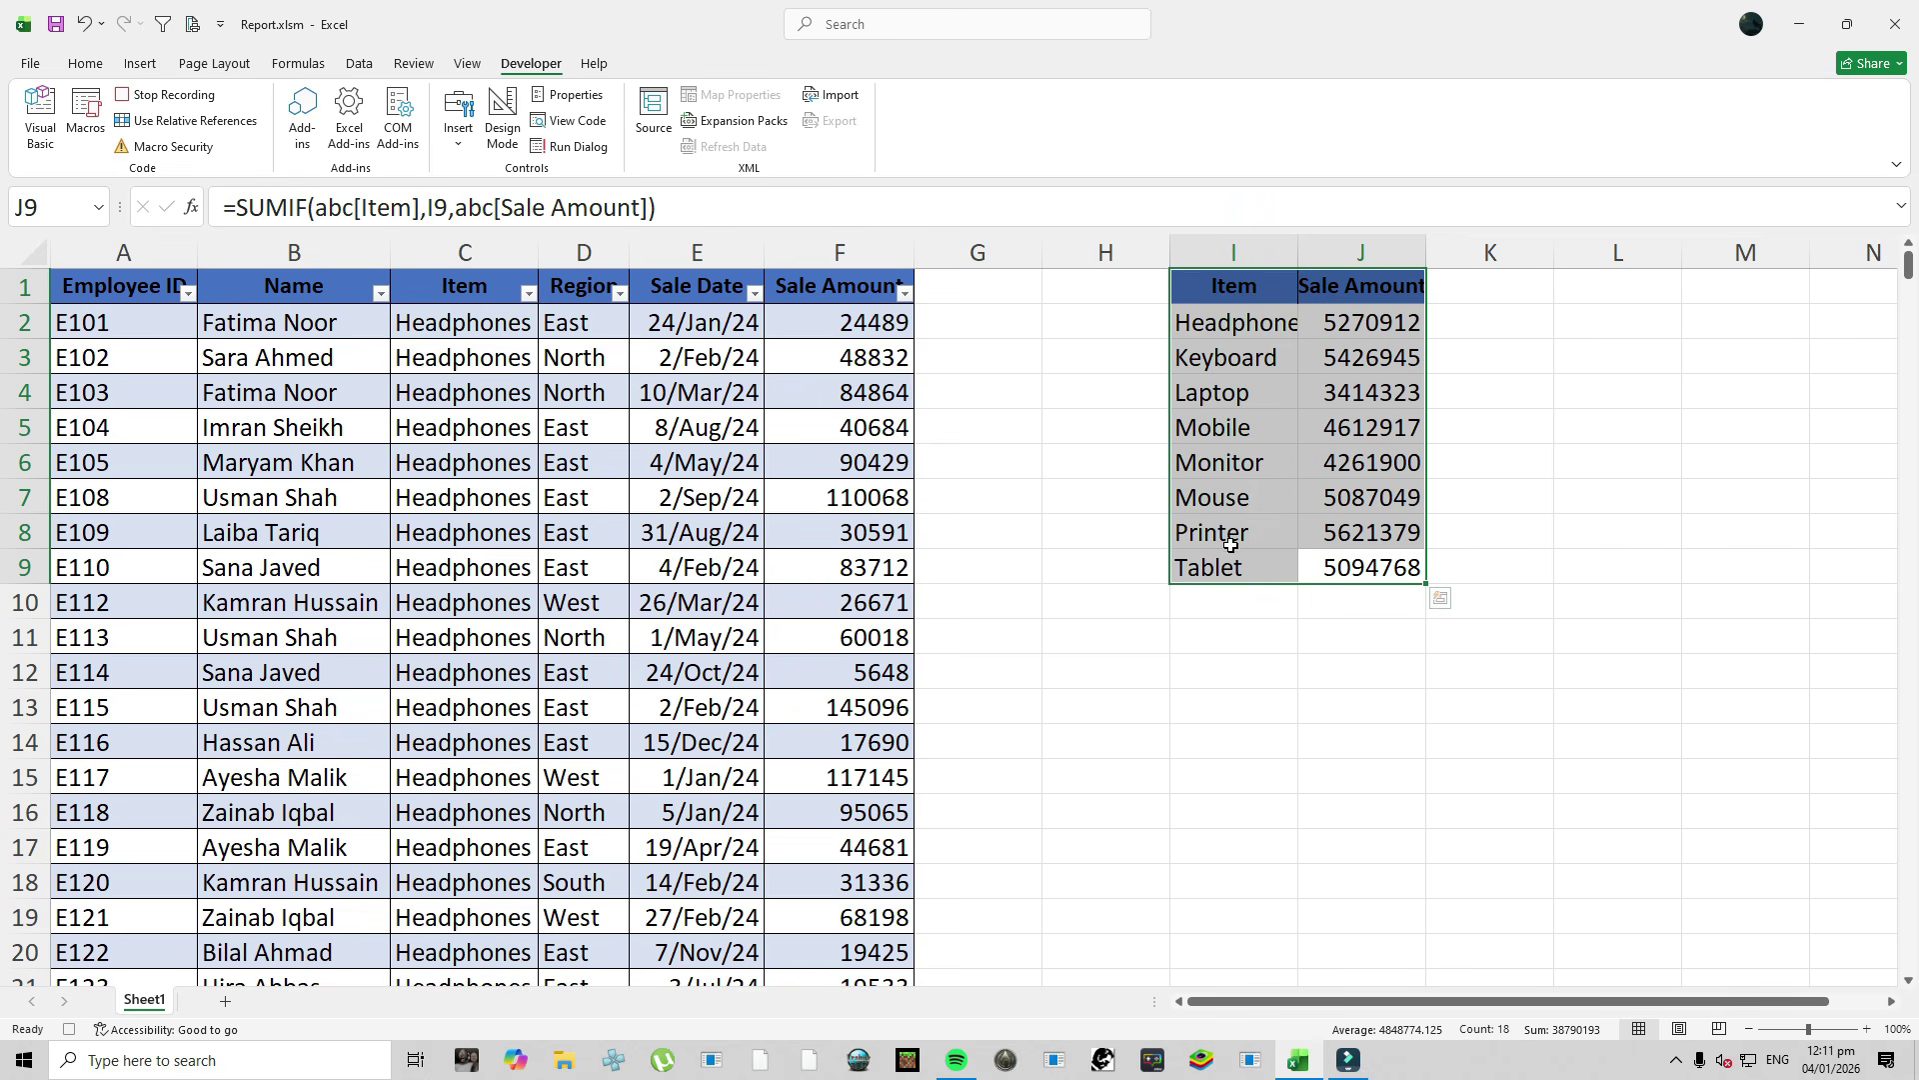
{"action": "left_click", "coordinate": [88, 63]}
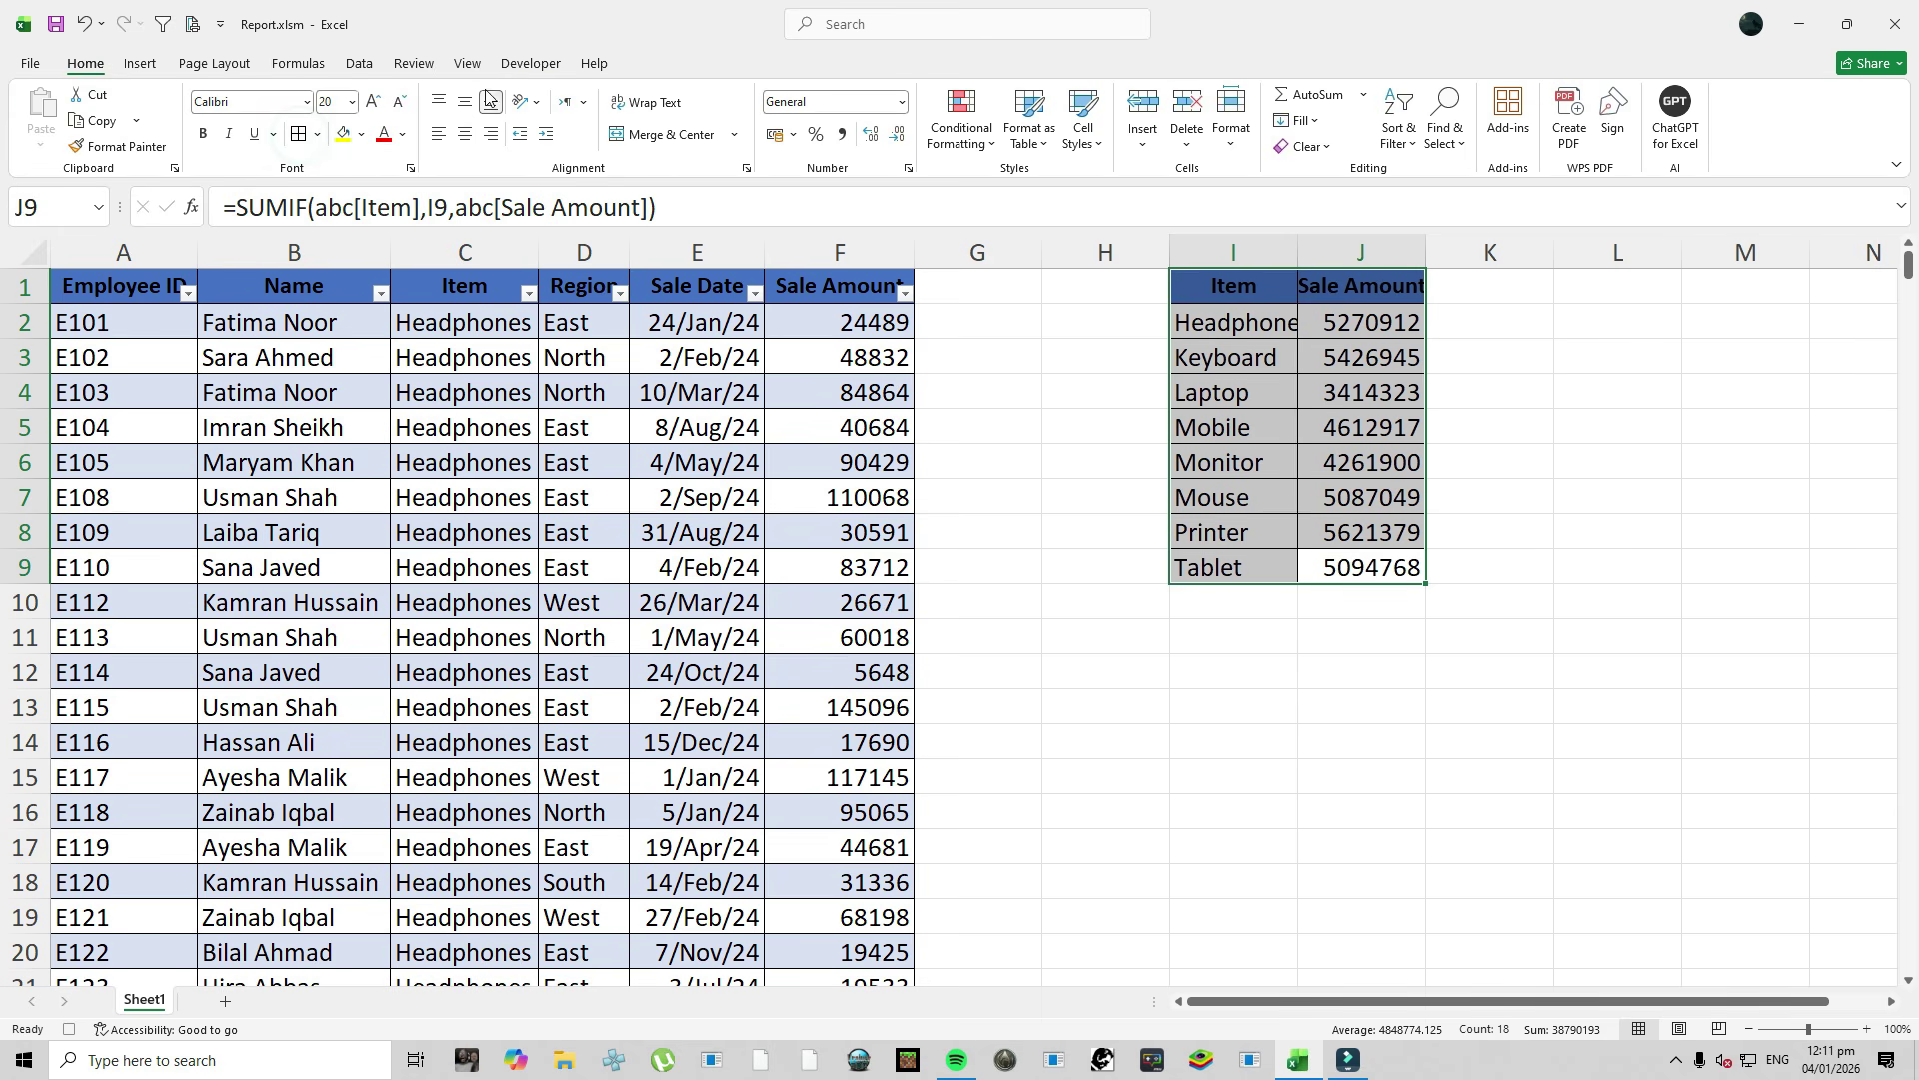
{"action": "left_click", "coordinate": [530, 63]}
{"action": "left_click", "coordinate": [1080, 289]}
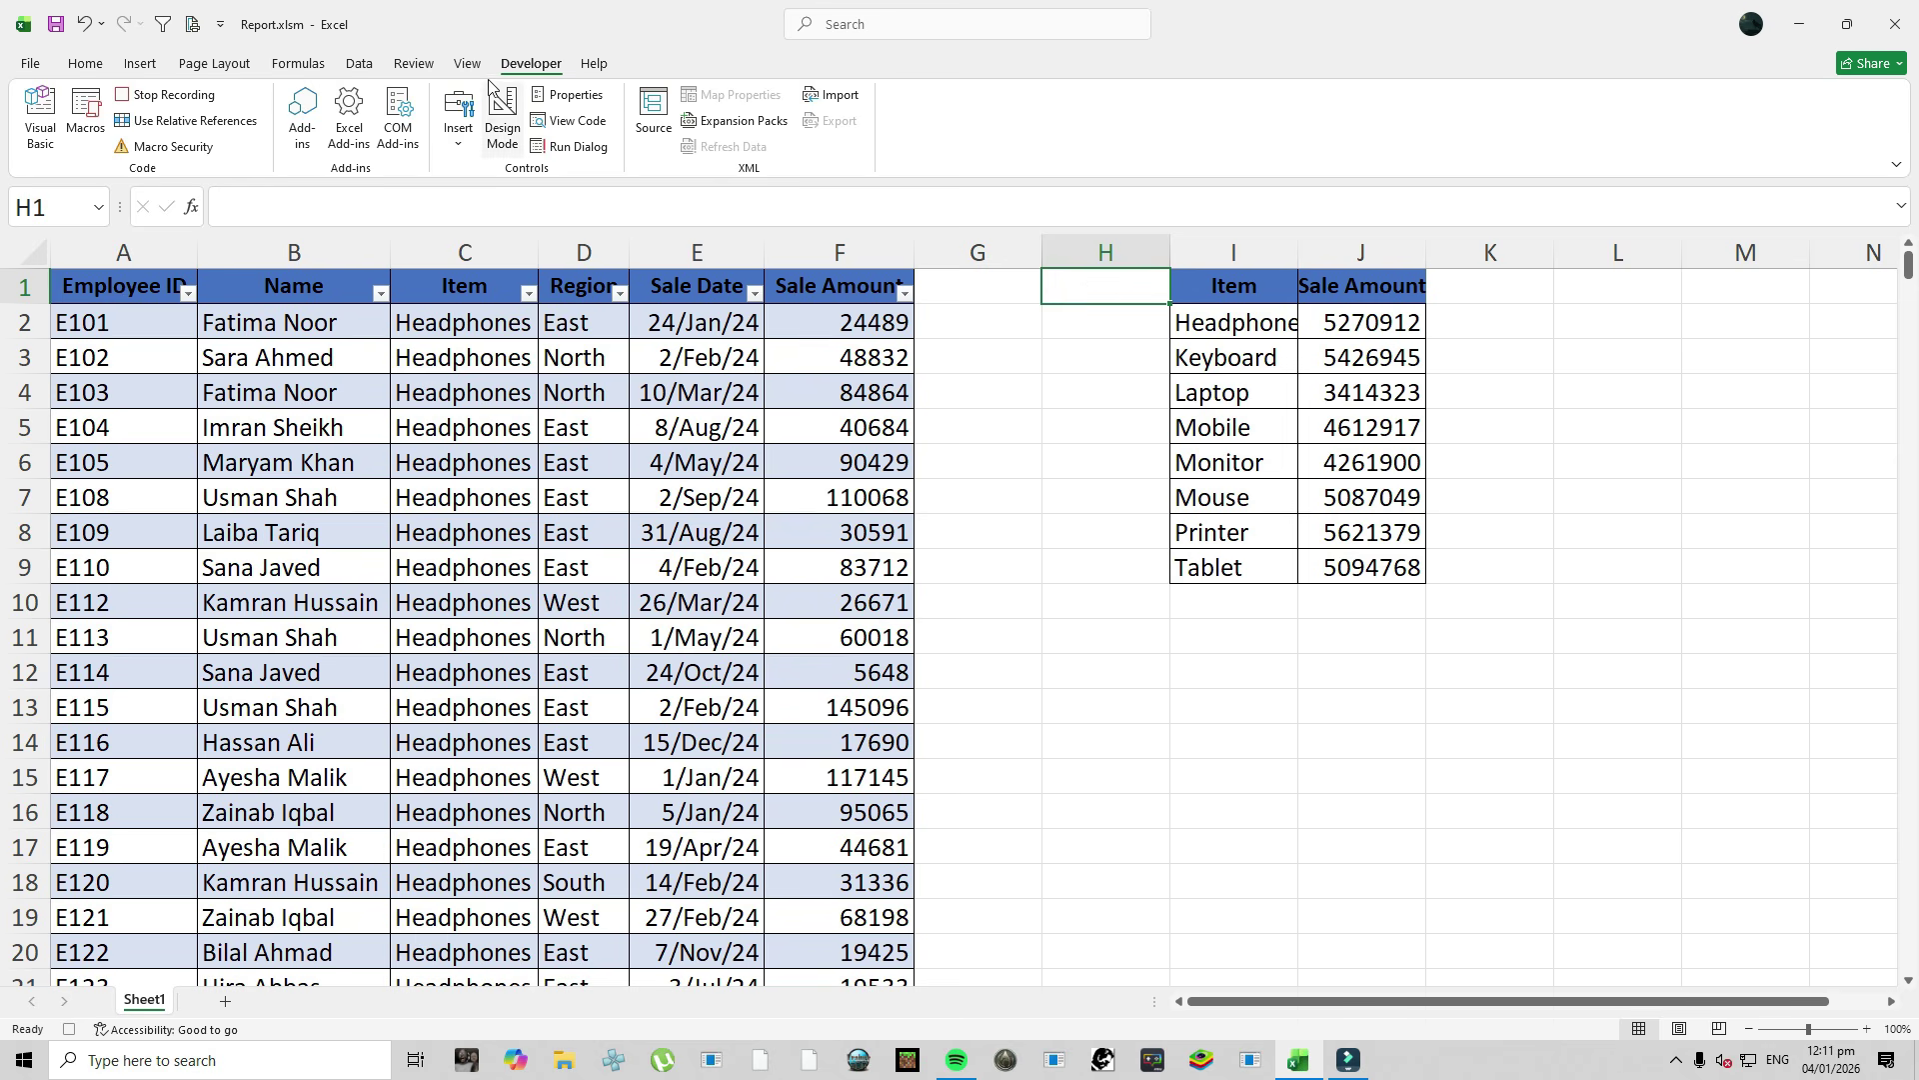
{"action": "left_click", "coordinate": [165, 95]}
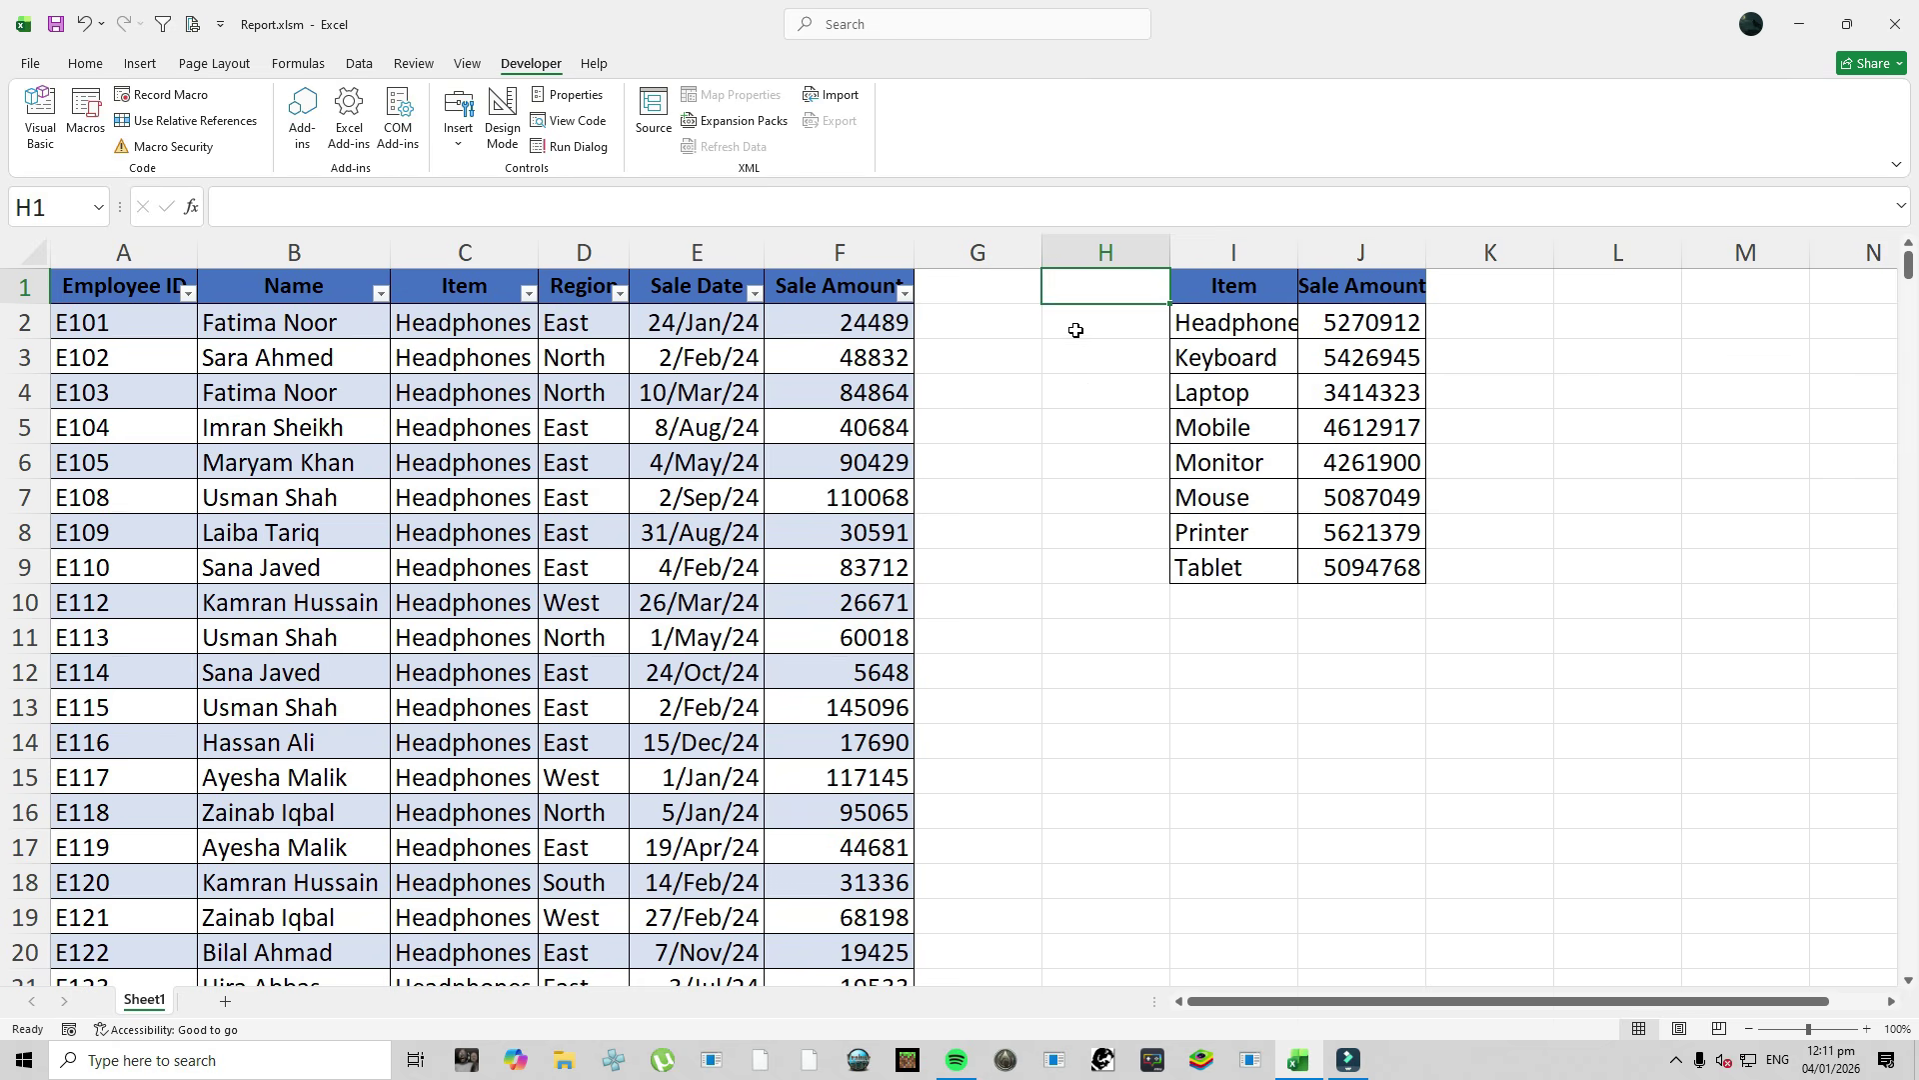
Delete columns I and J containing the recorded report.
{"action": "left_click", "coordinate": [1234, 259]}
{"action": "left_click_drag", "start_coordinate": [1234, 259], "coordinate": [1350, 255]}
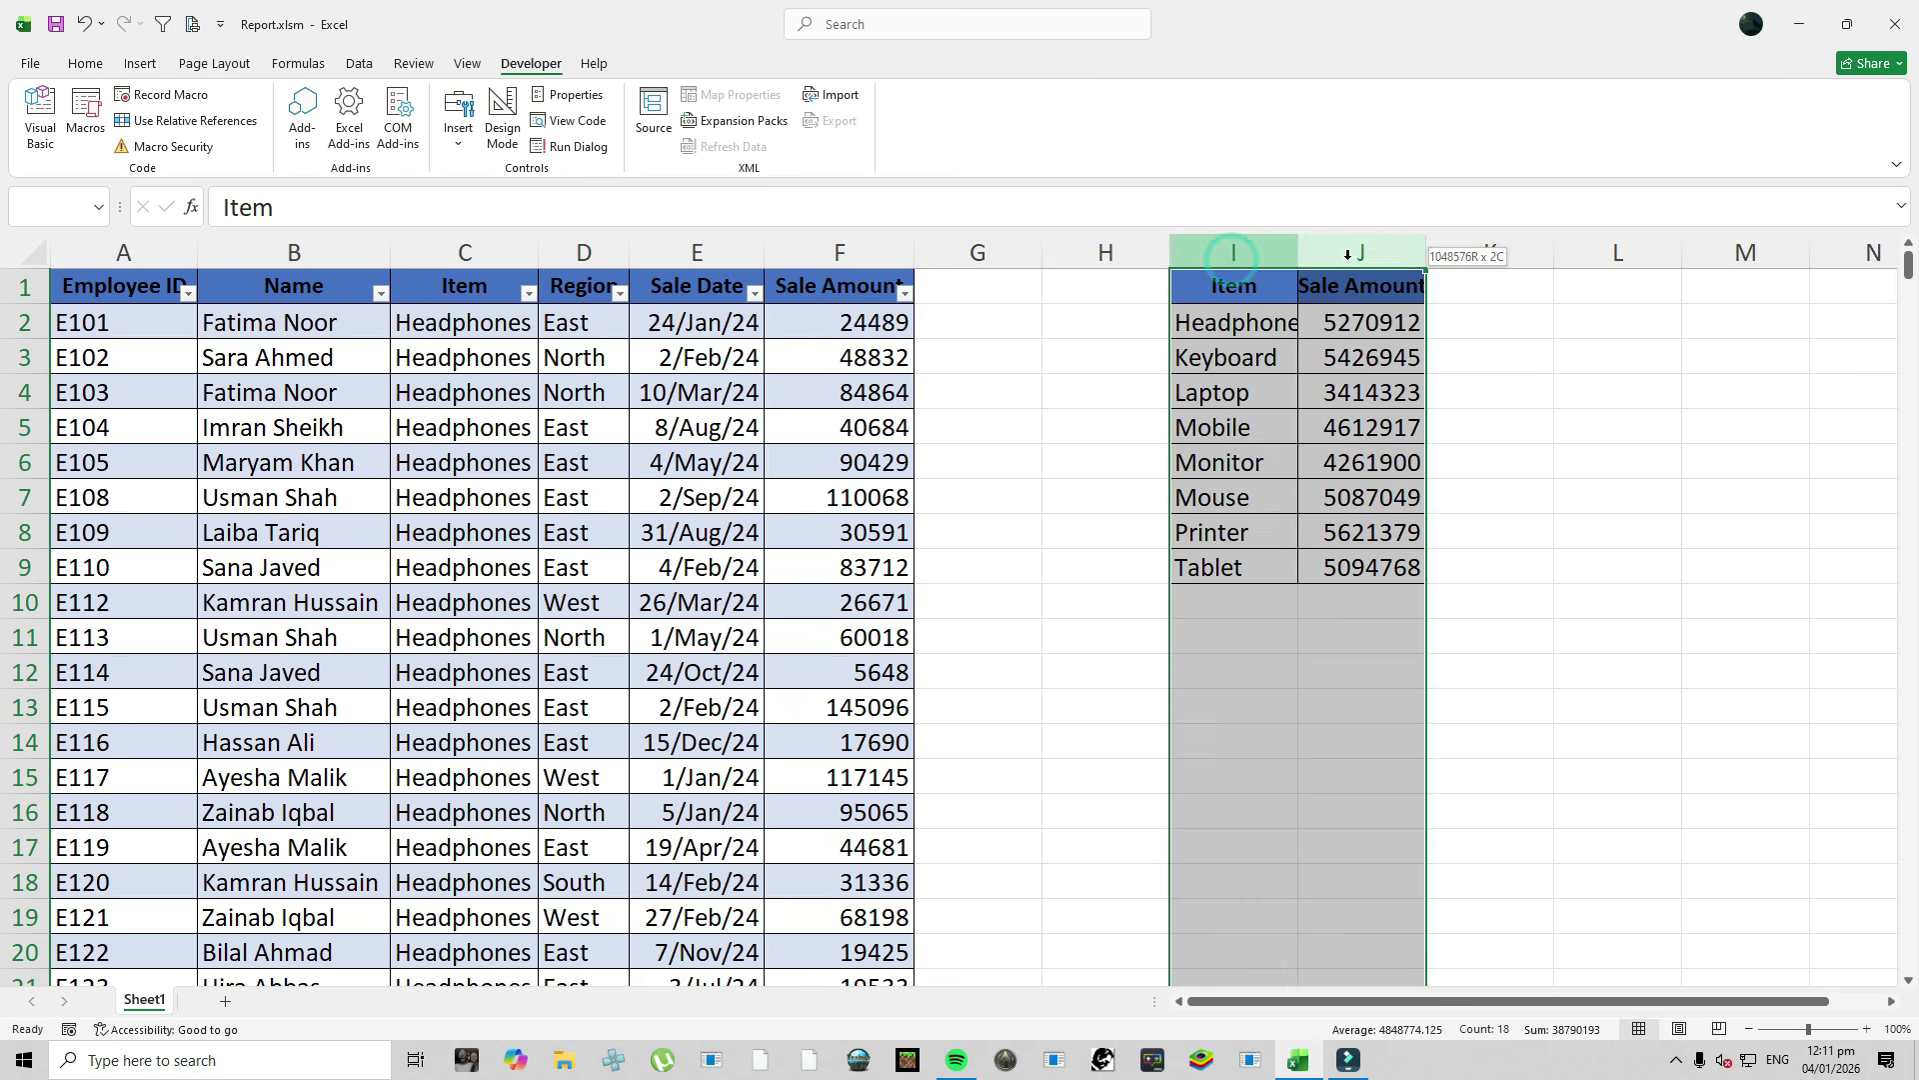
{"action": "right_click", "coordinate": [1351, 258]}
{"action": "left_click", "coordinate": [1404, 484]}
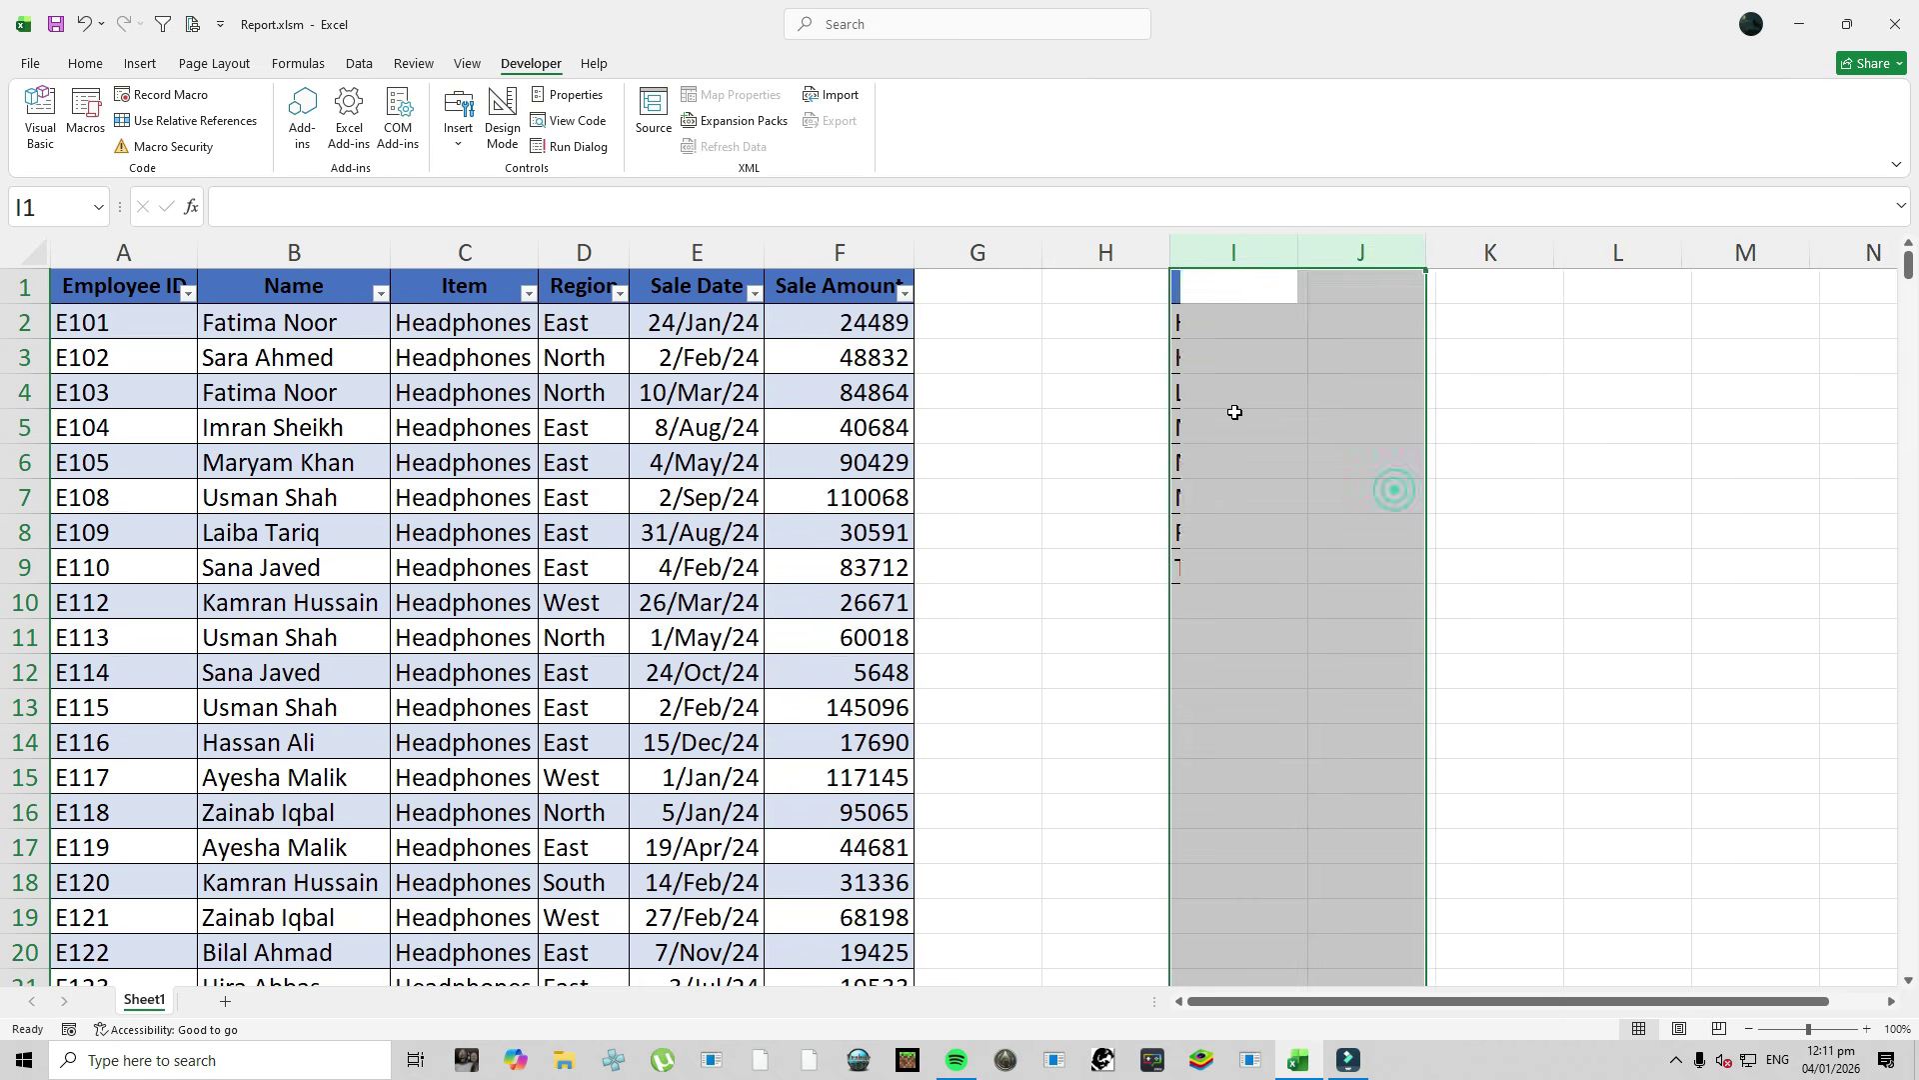
Run the Report1 macro from cell H1 to generate the sales-by-item report in columns I and J.
{"action": "left_click", "coordinate": [1094, 290]}
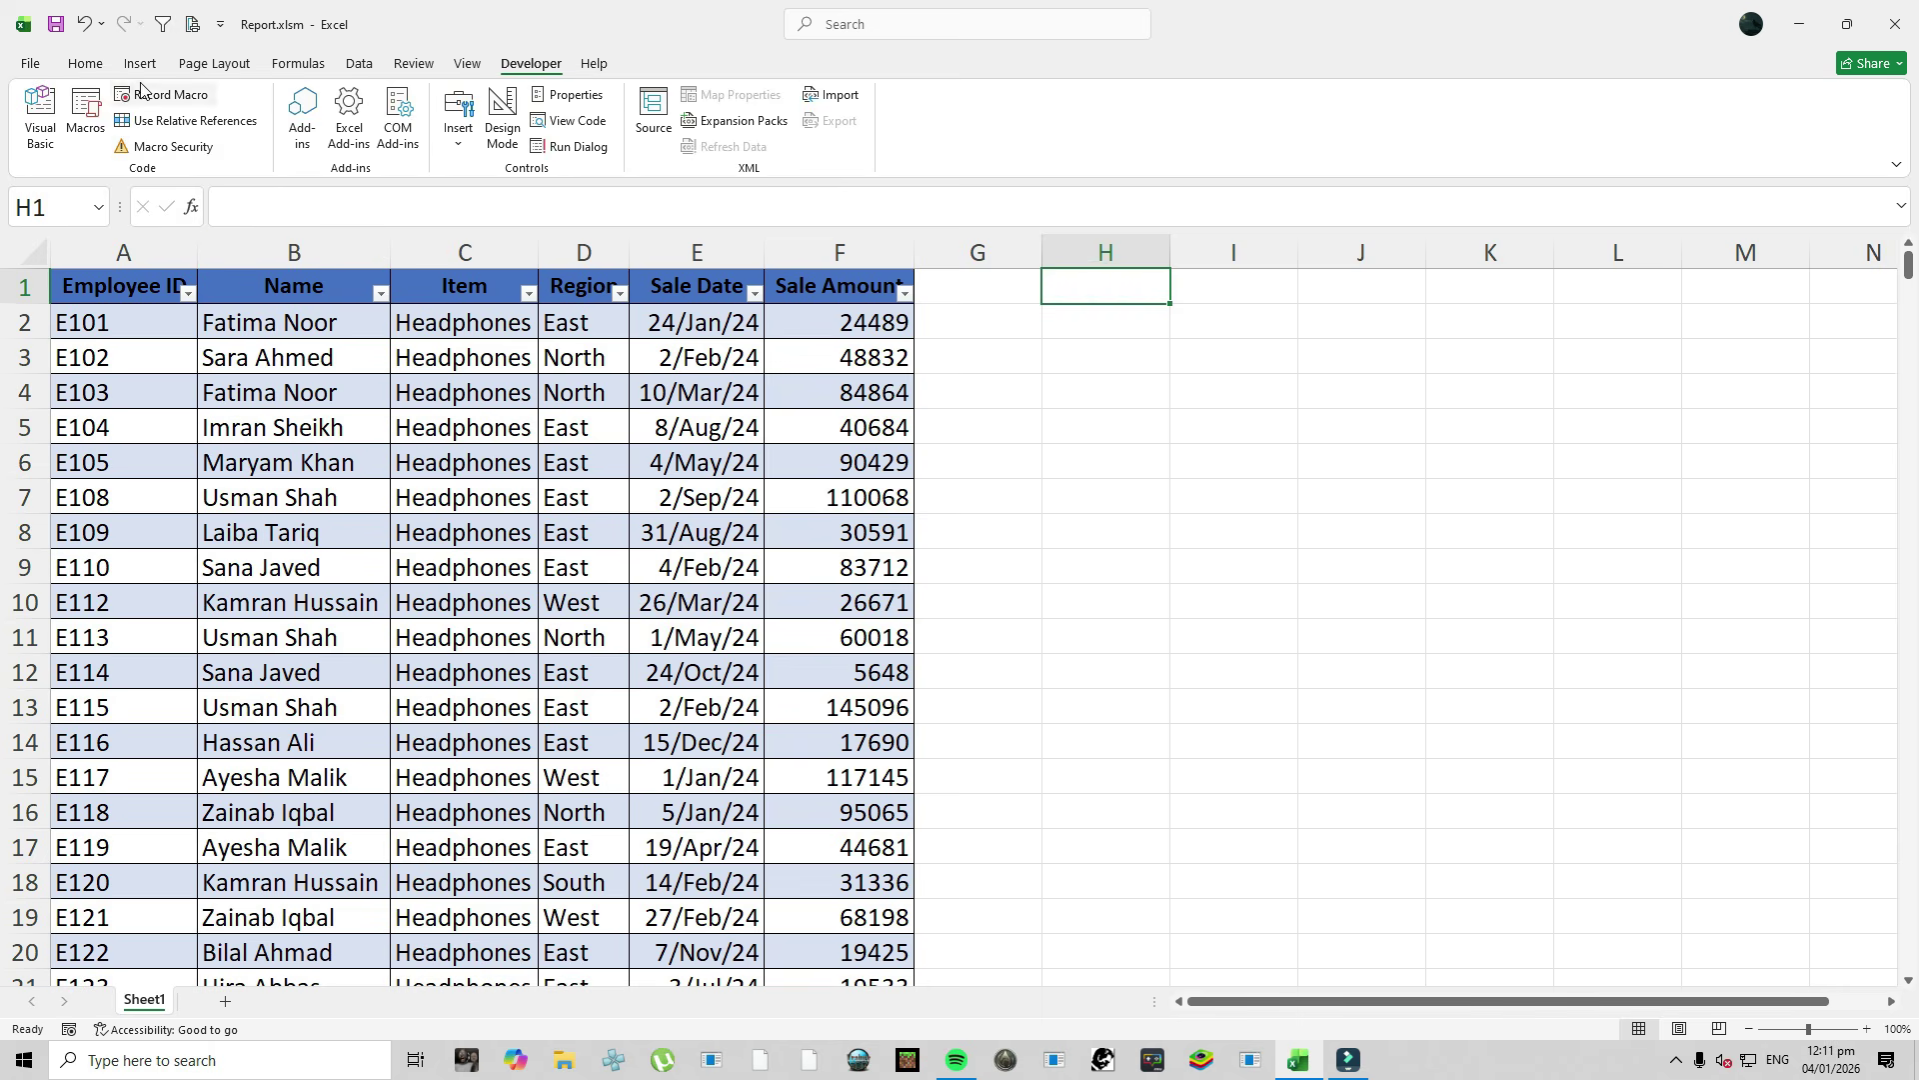
{"action": "left_click", "coordinate": [85, 115]}
{"action": "left_click", "coordinate": [1190, 161]}
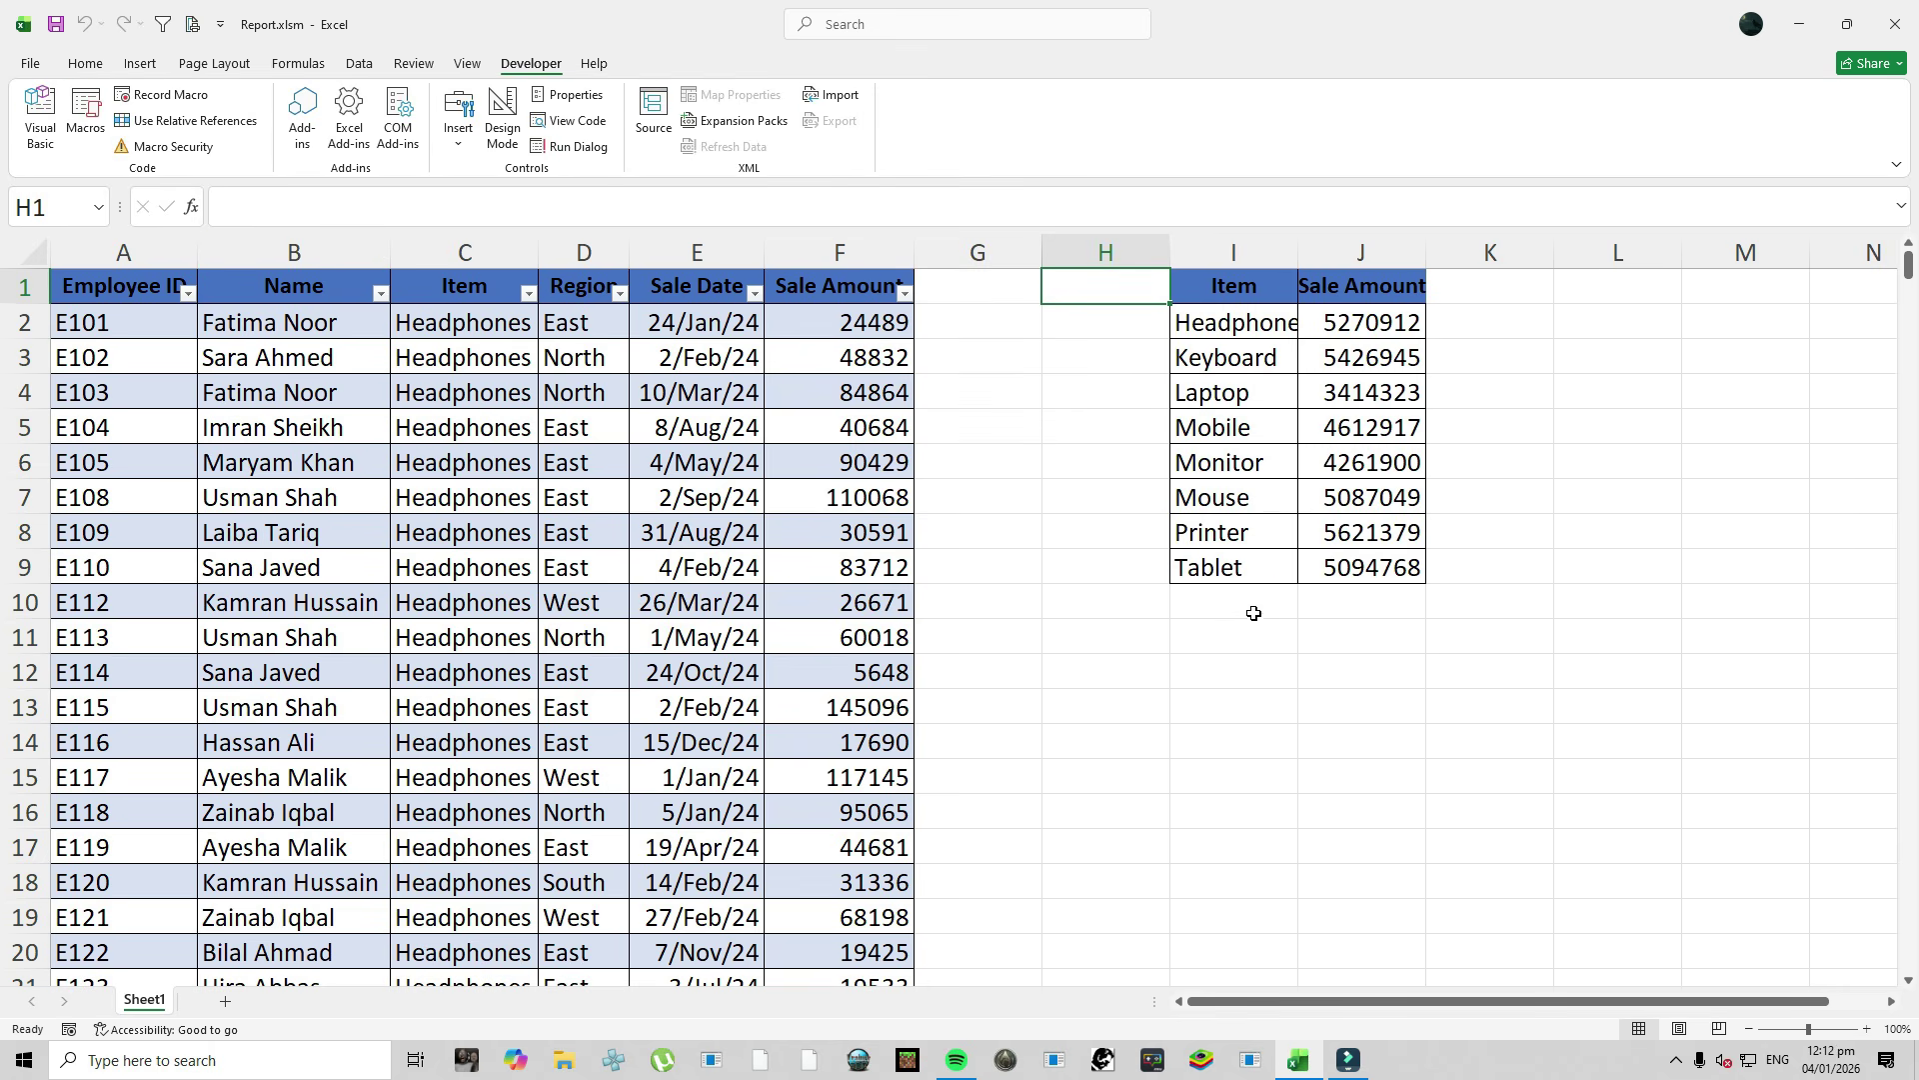
Duplicate the last table record by filling it down into A499:F499.
{"action": "left_click", "coordinate": [562, 390]}
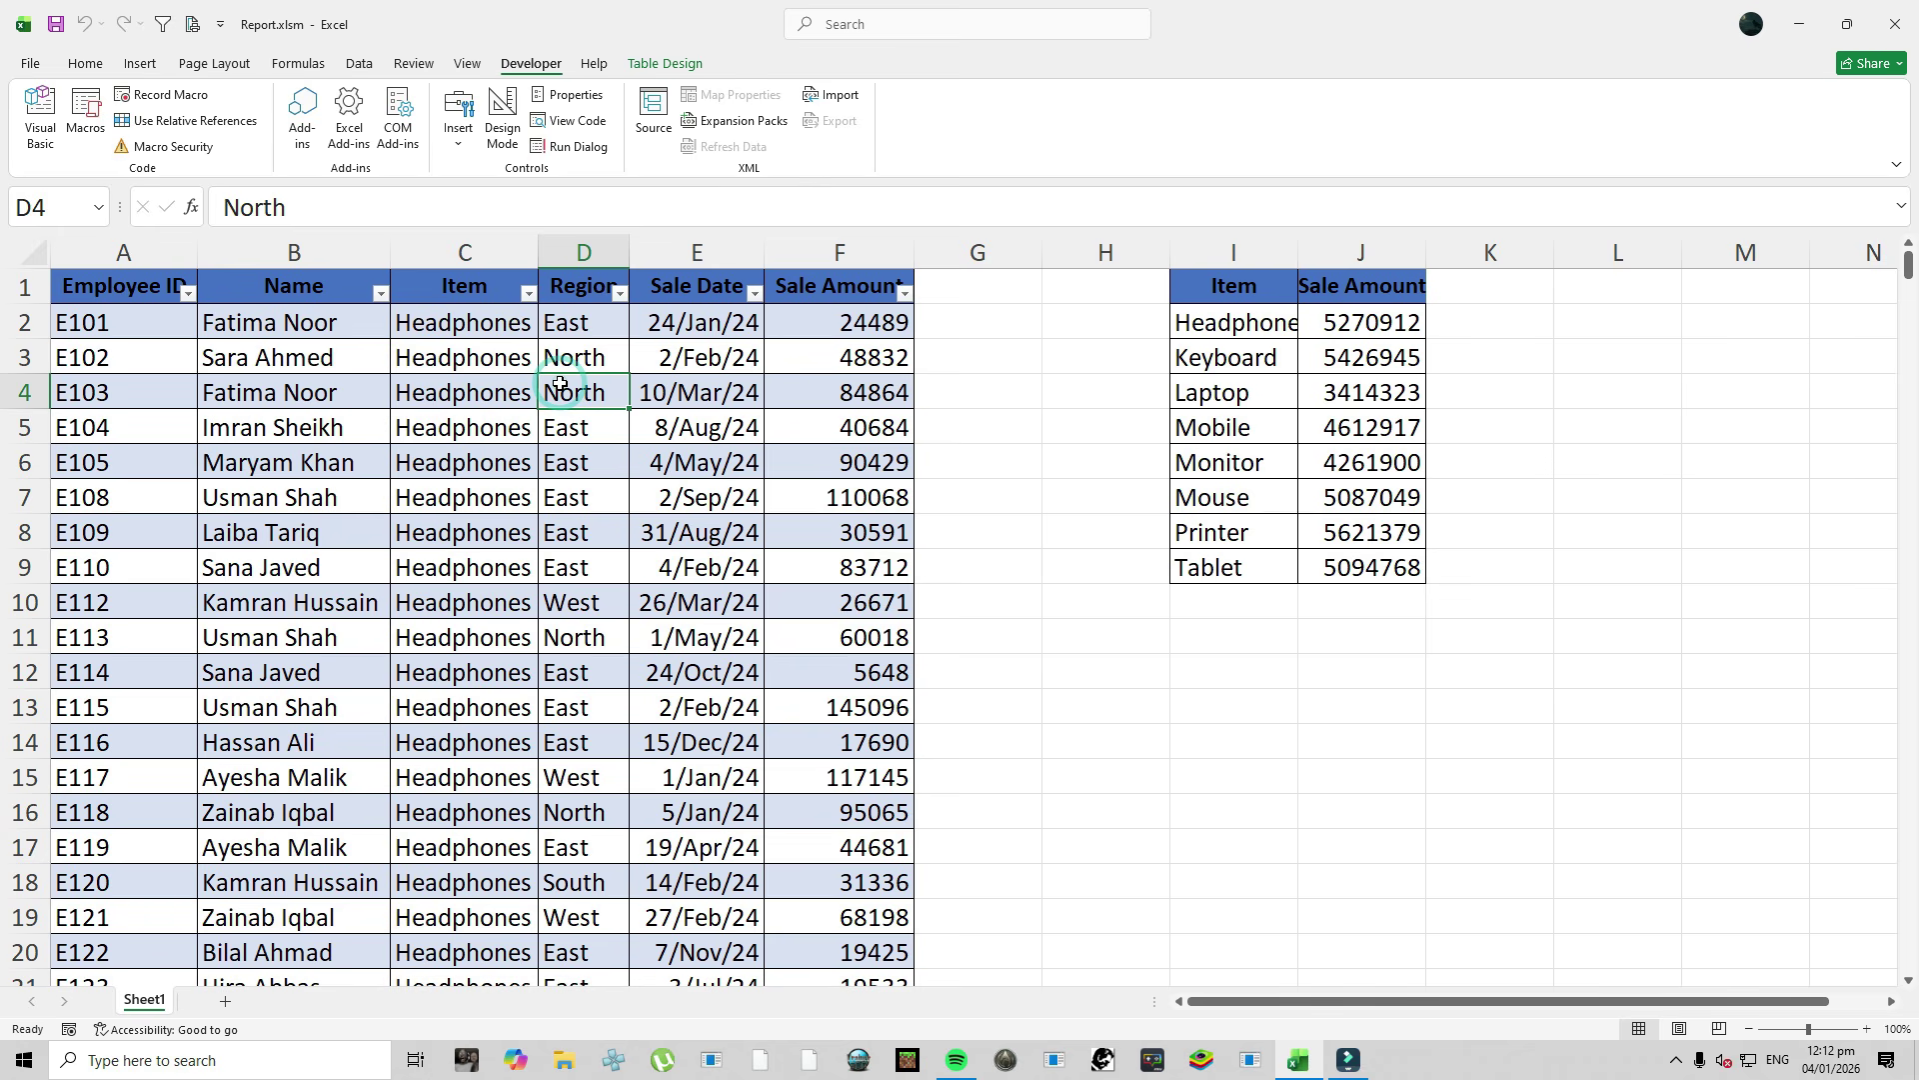
{"action": "key", "text": "ctrl+Down"}
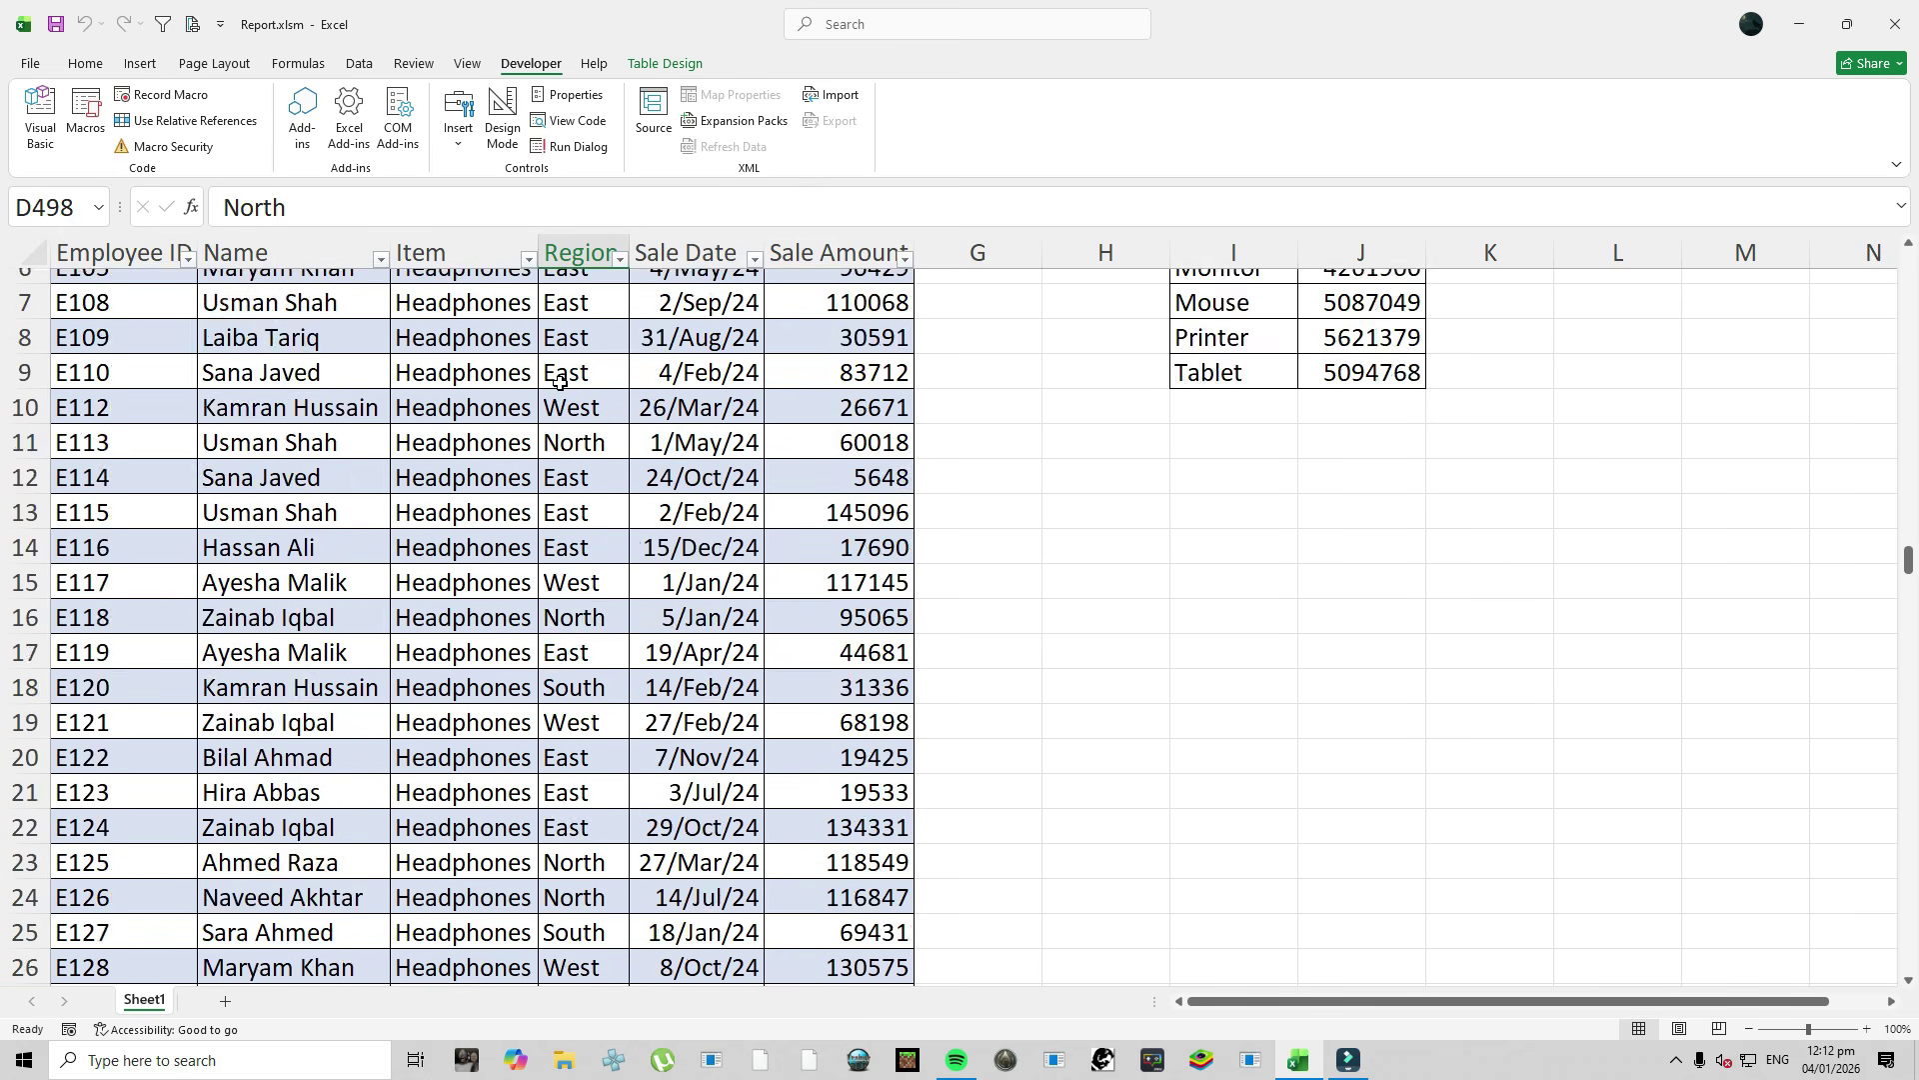
{"action": "scroll", "coordinate": [504, 353], "scroll_direction": "down", "scroll_amount": 5}
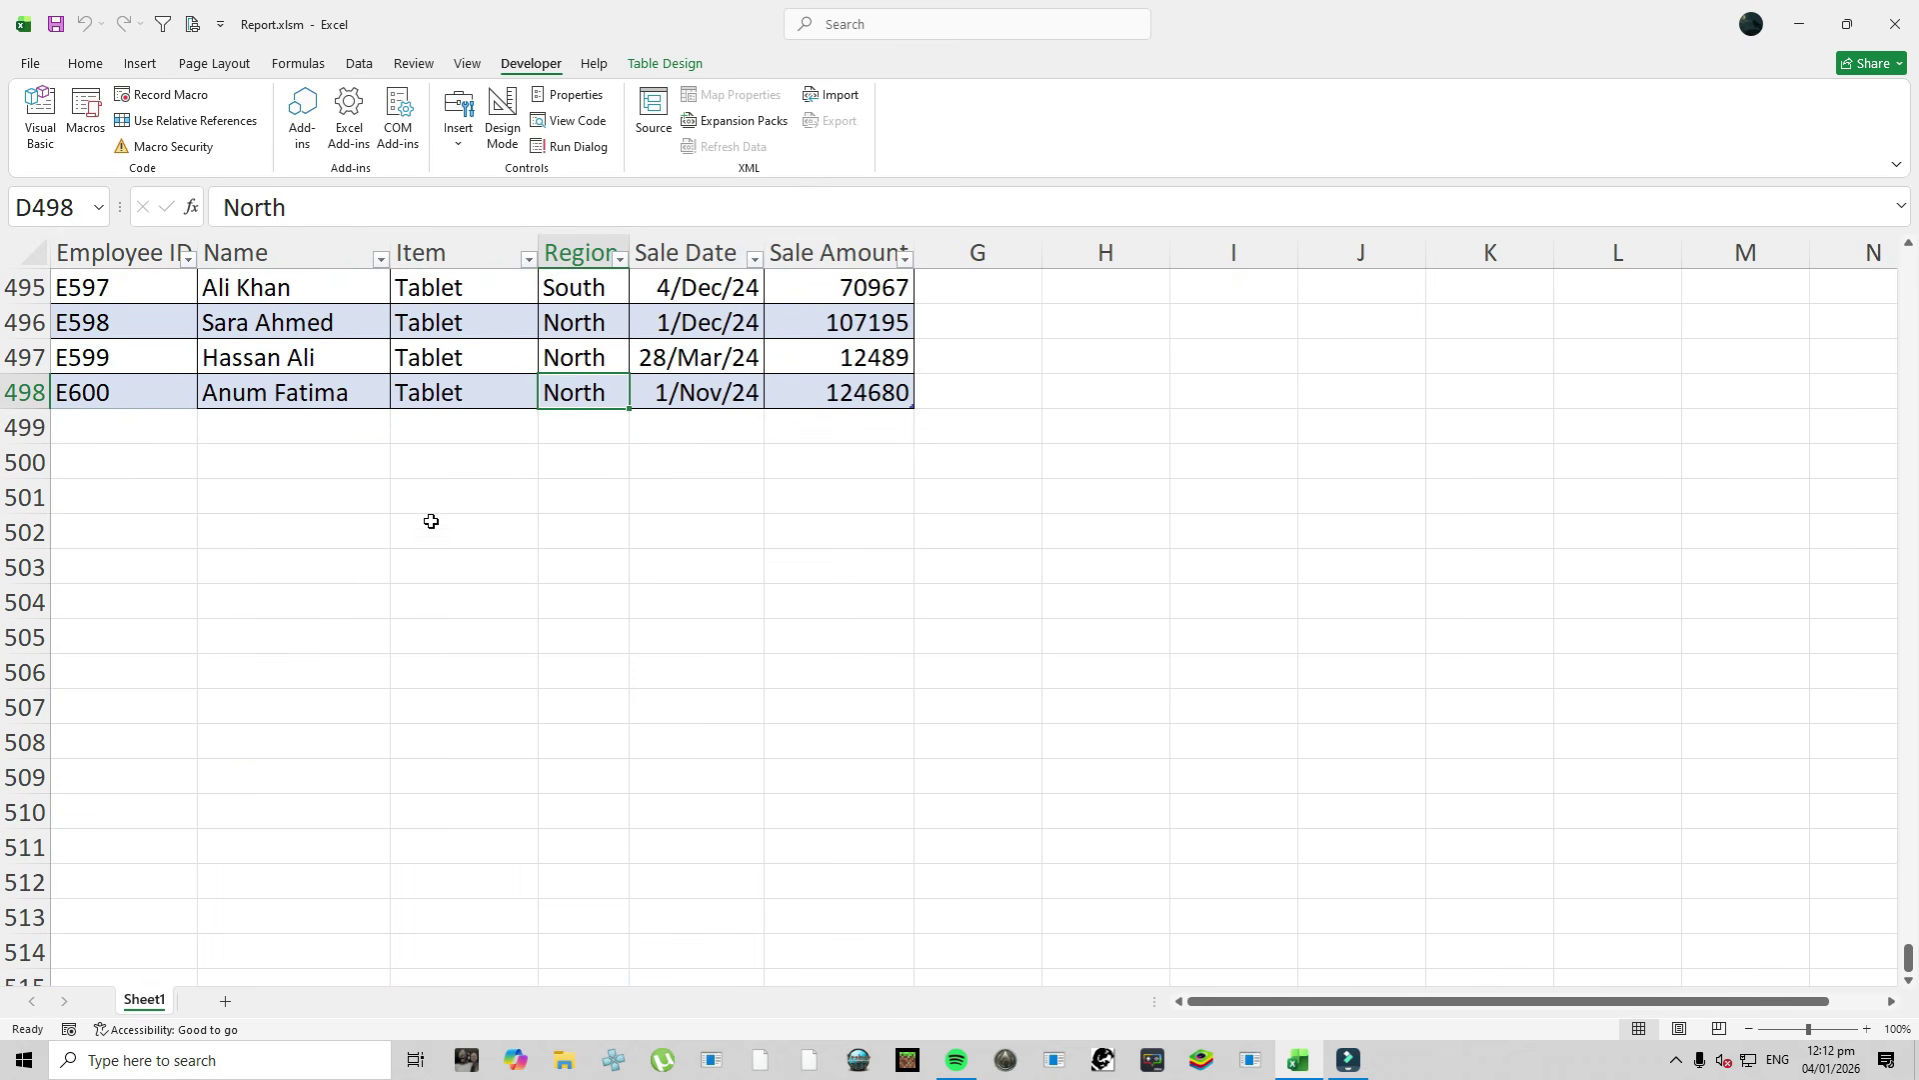
{"action": "left_click_drag", "start_coordinate": [90, 424], "coordinate": [796, 423]}
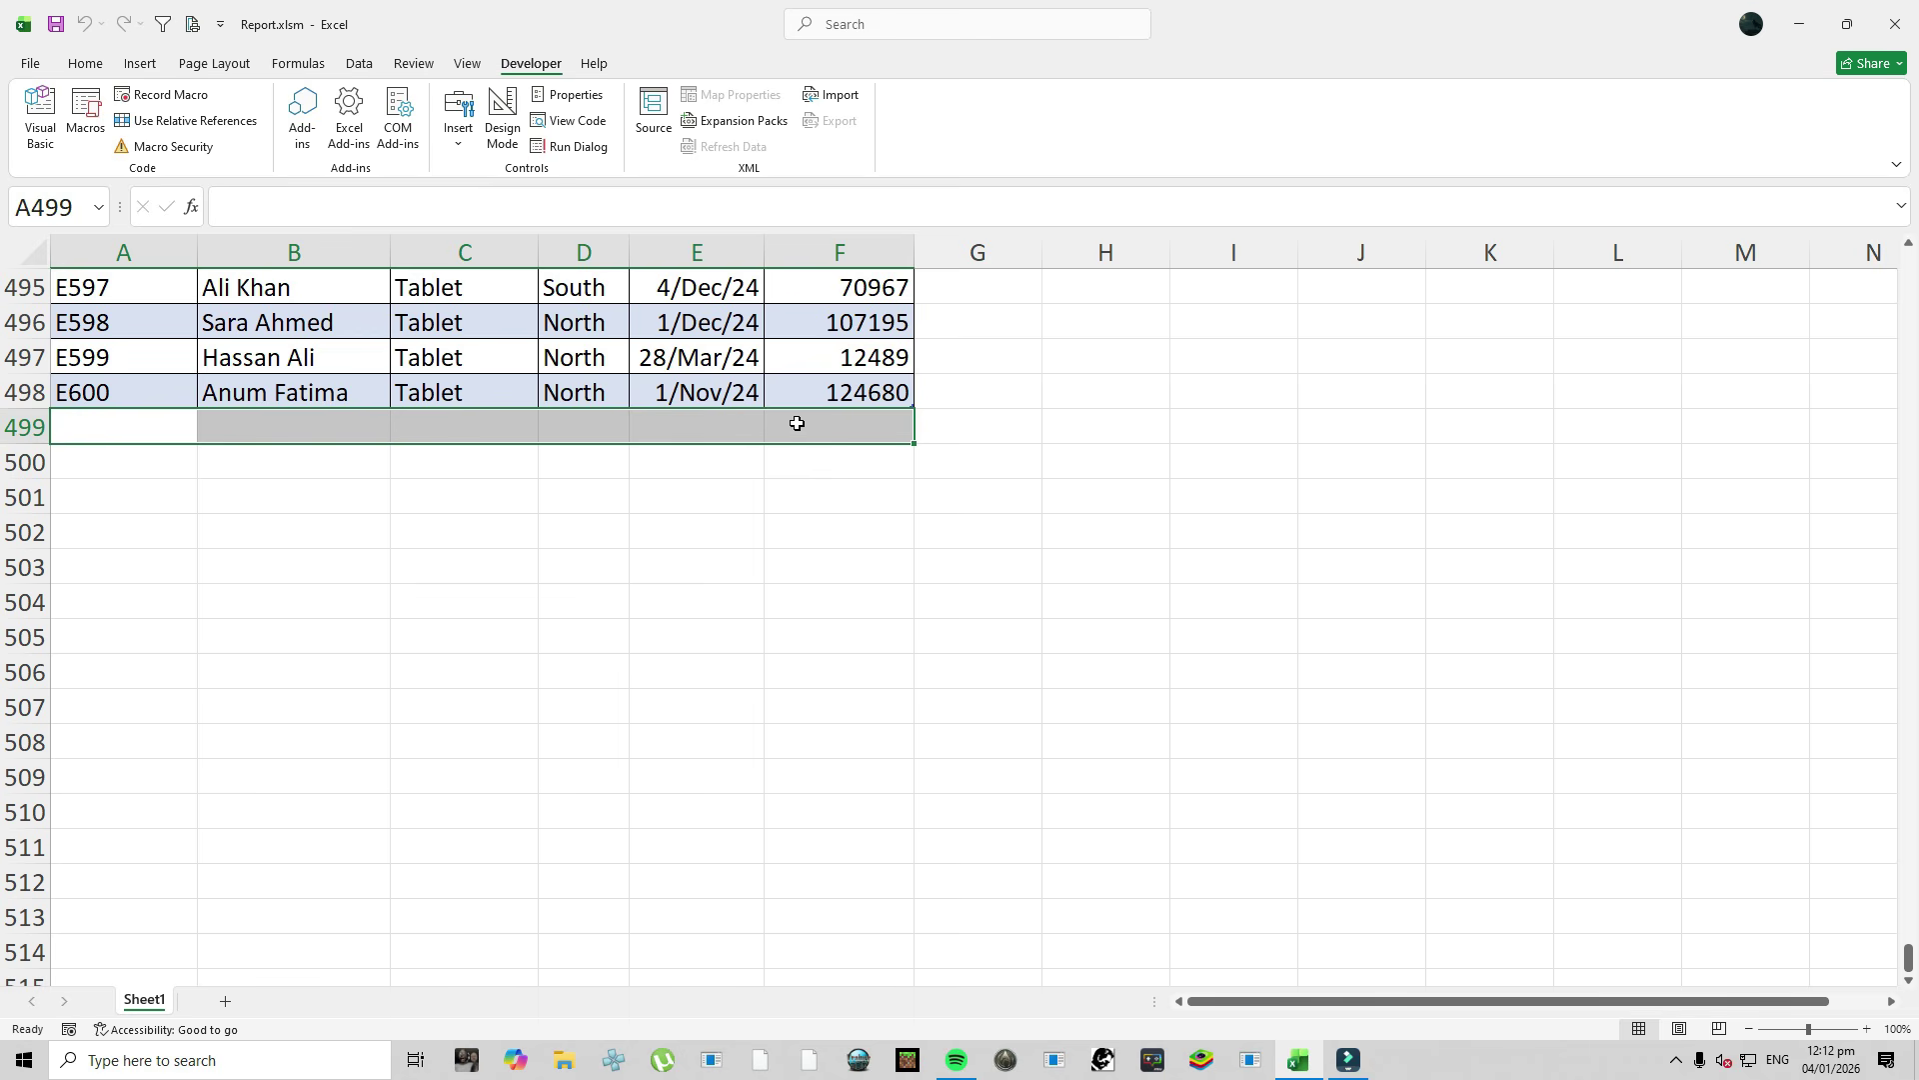
{"action": "key", "text": "ctrl+d"}
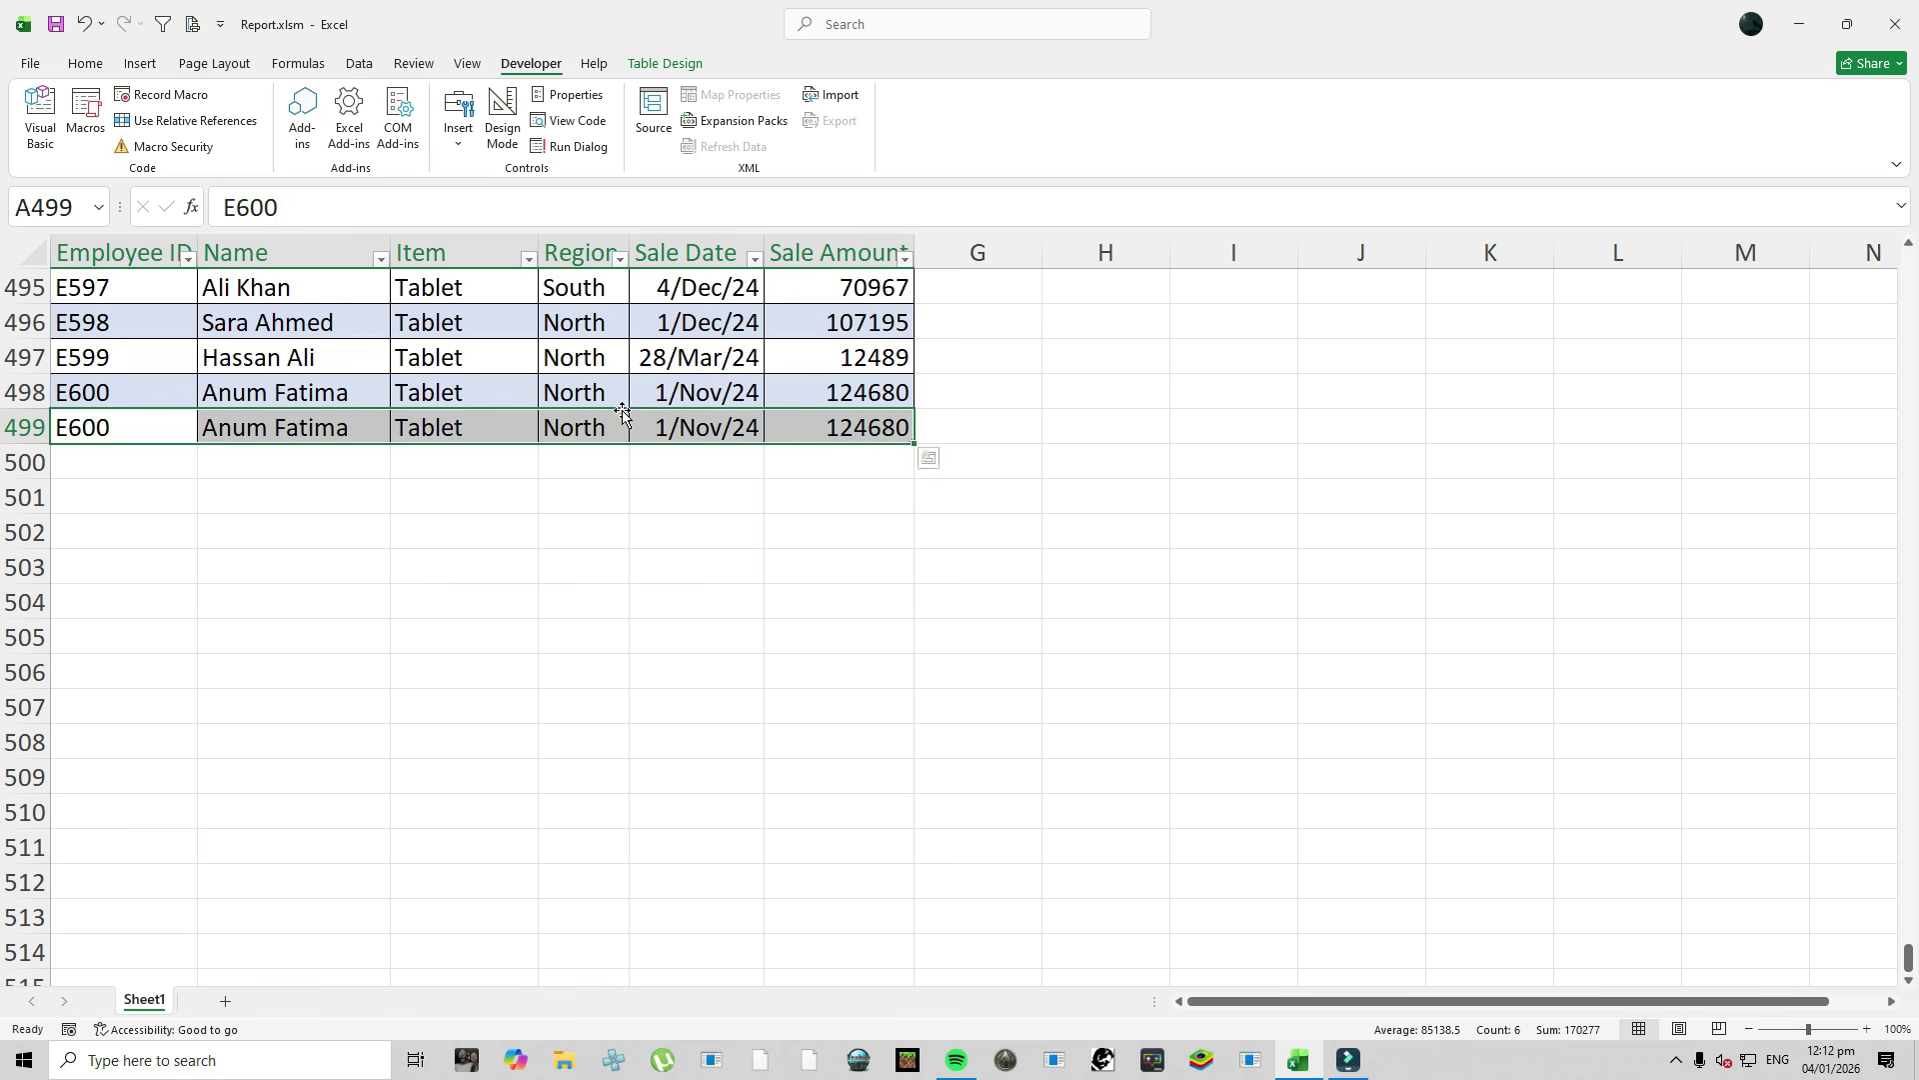
Change the Item value in cell C499 to Chair and return to the start of the table.
{"action": "left_click", "coordinate": [471, 421]}
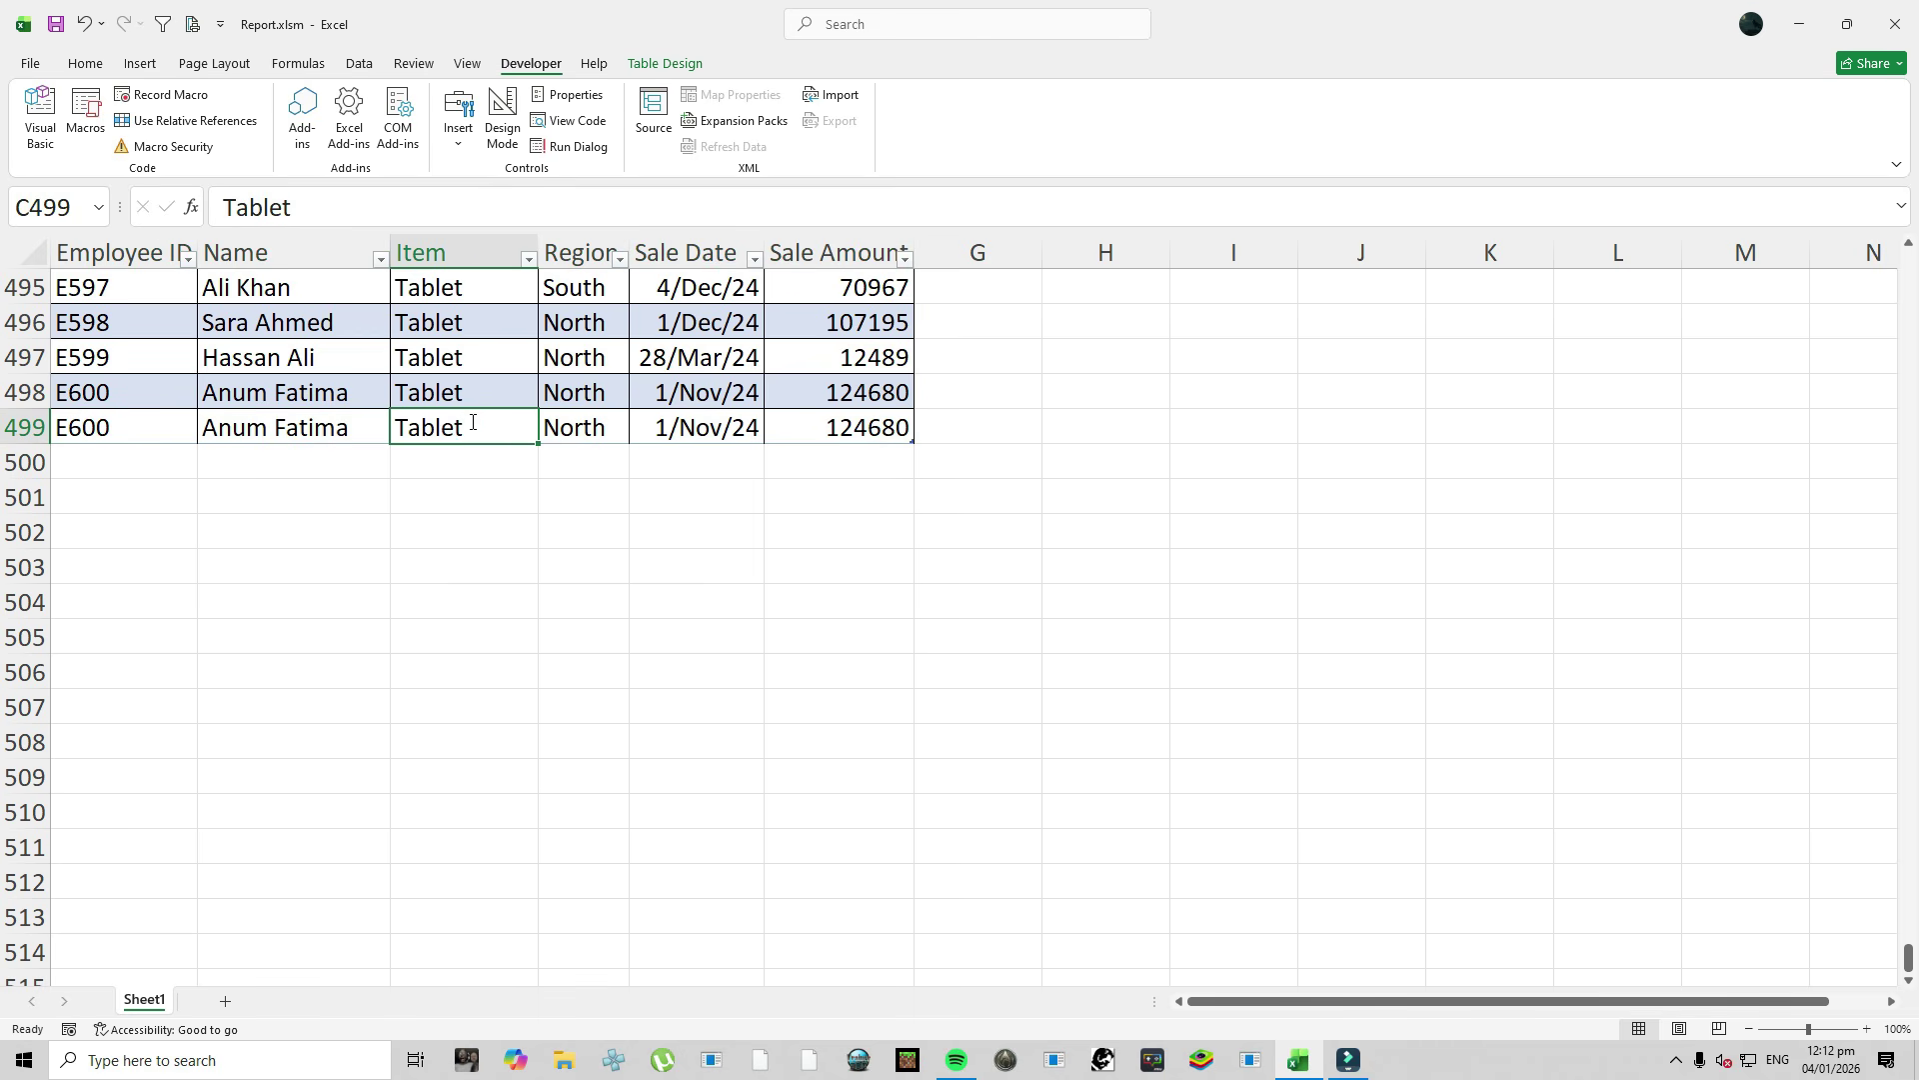
{"action": "type", "text": "Chair"}
{"action": "key", "text": "Return"}
{"action": "key", "text": "ctrl+Up"}
{"action": "key", "text": "ctrl+Up"}
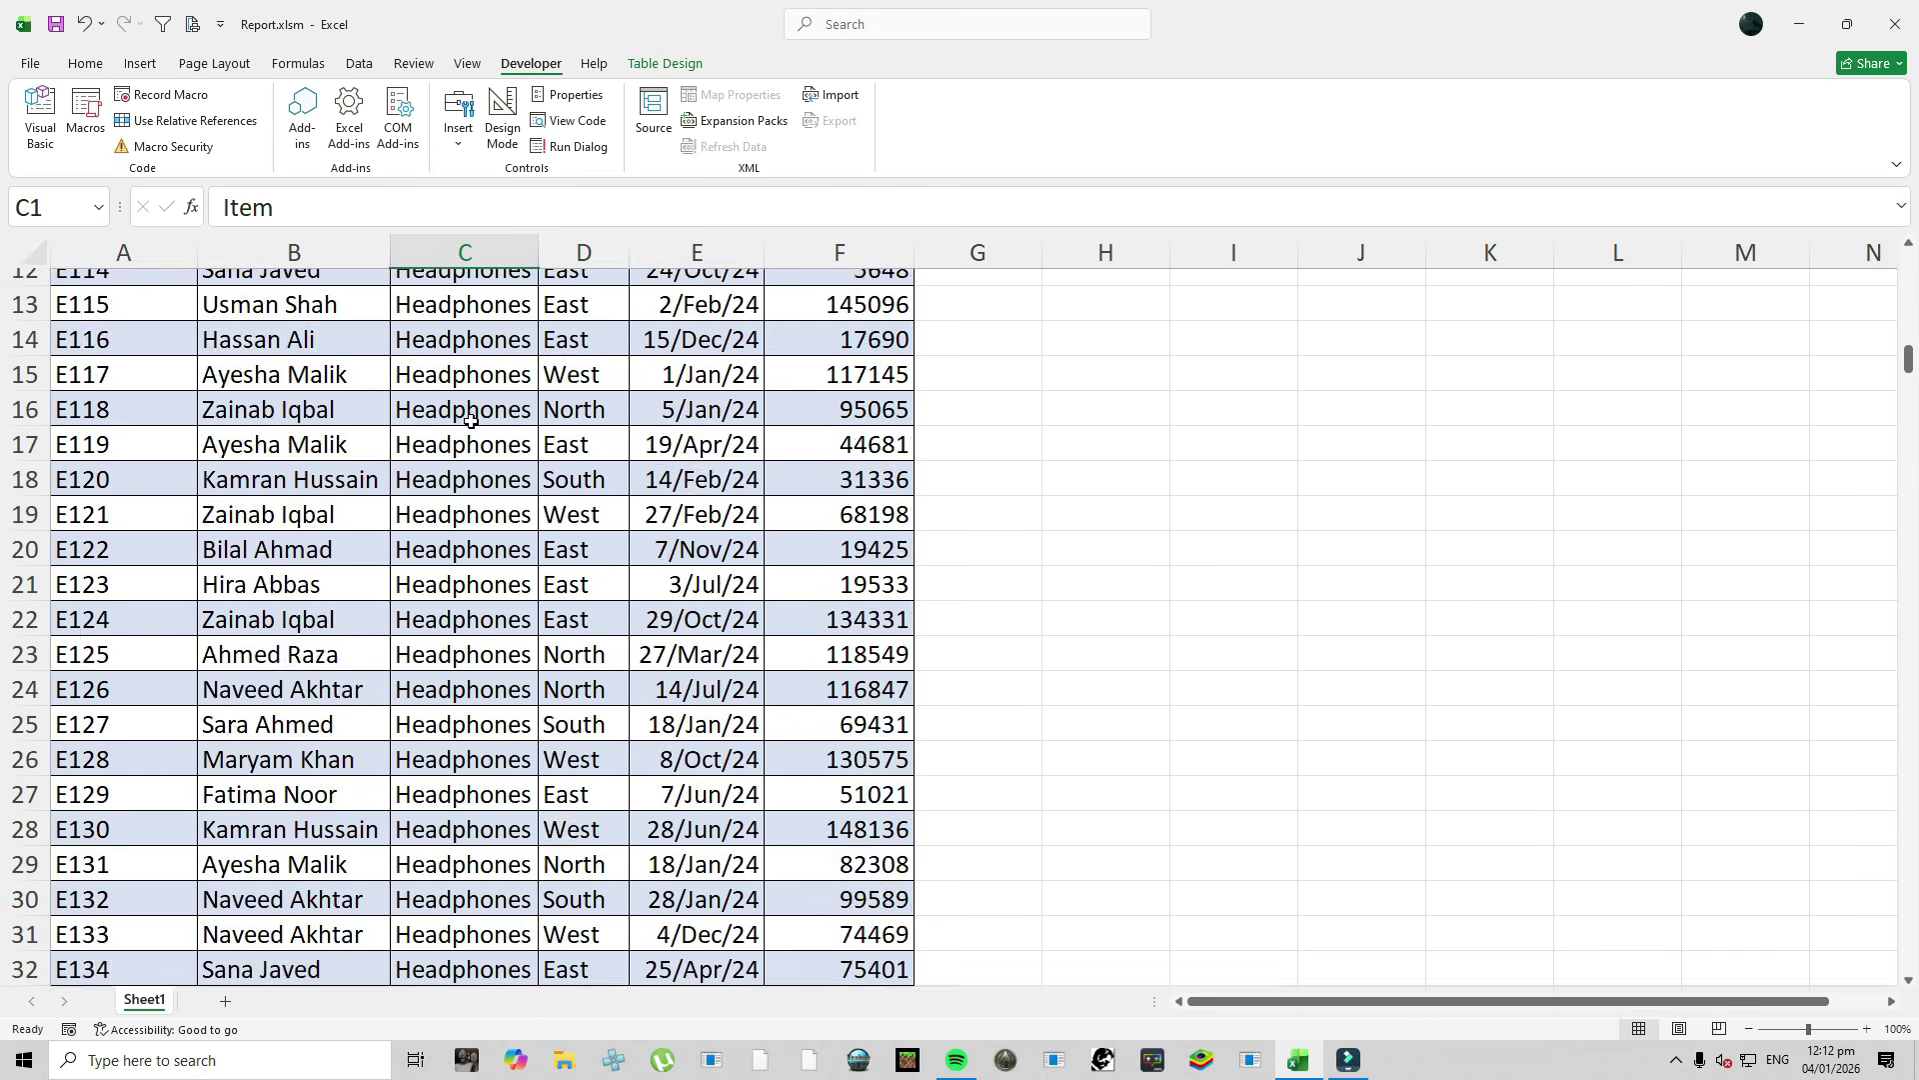
Delete columns I and J containing the old report.
{"action": "left_click_drag", "start_coordinate": [1230, 257], "coordinate": [1337, 257]}
{"action": "right_click", "coordinate": [1338, 257]}
{"action": "left_click", "coordinate": [1390, 477]}
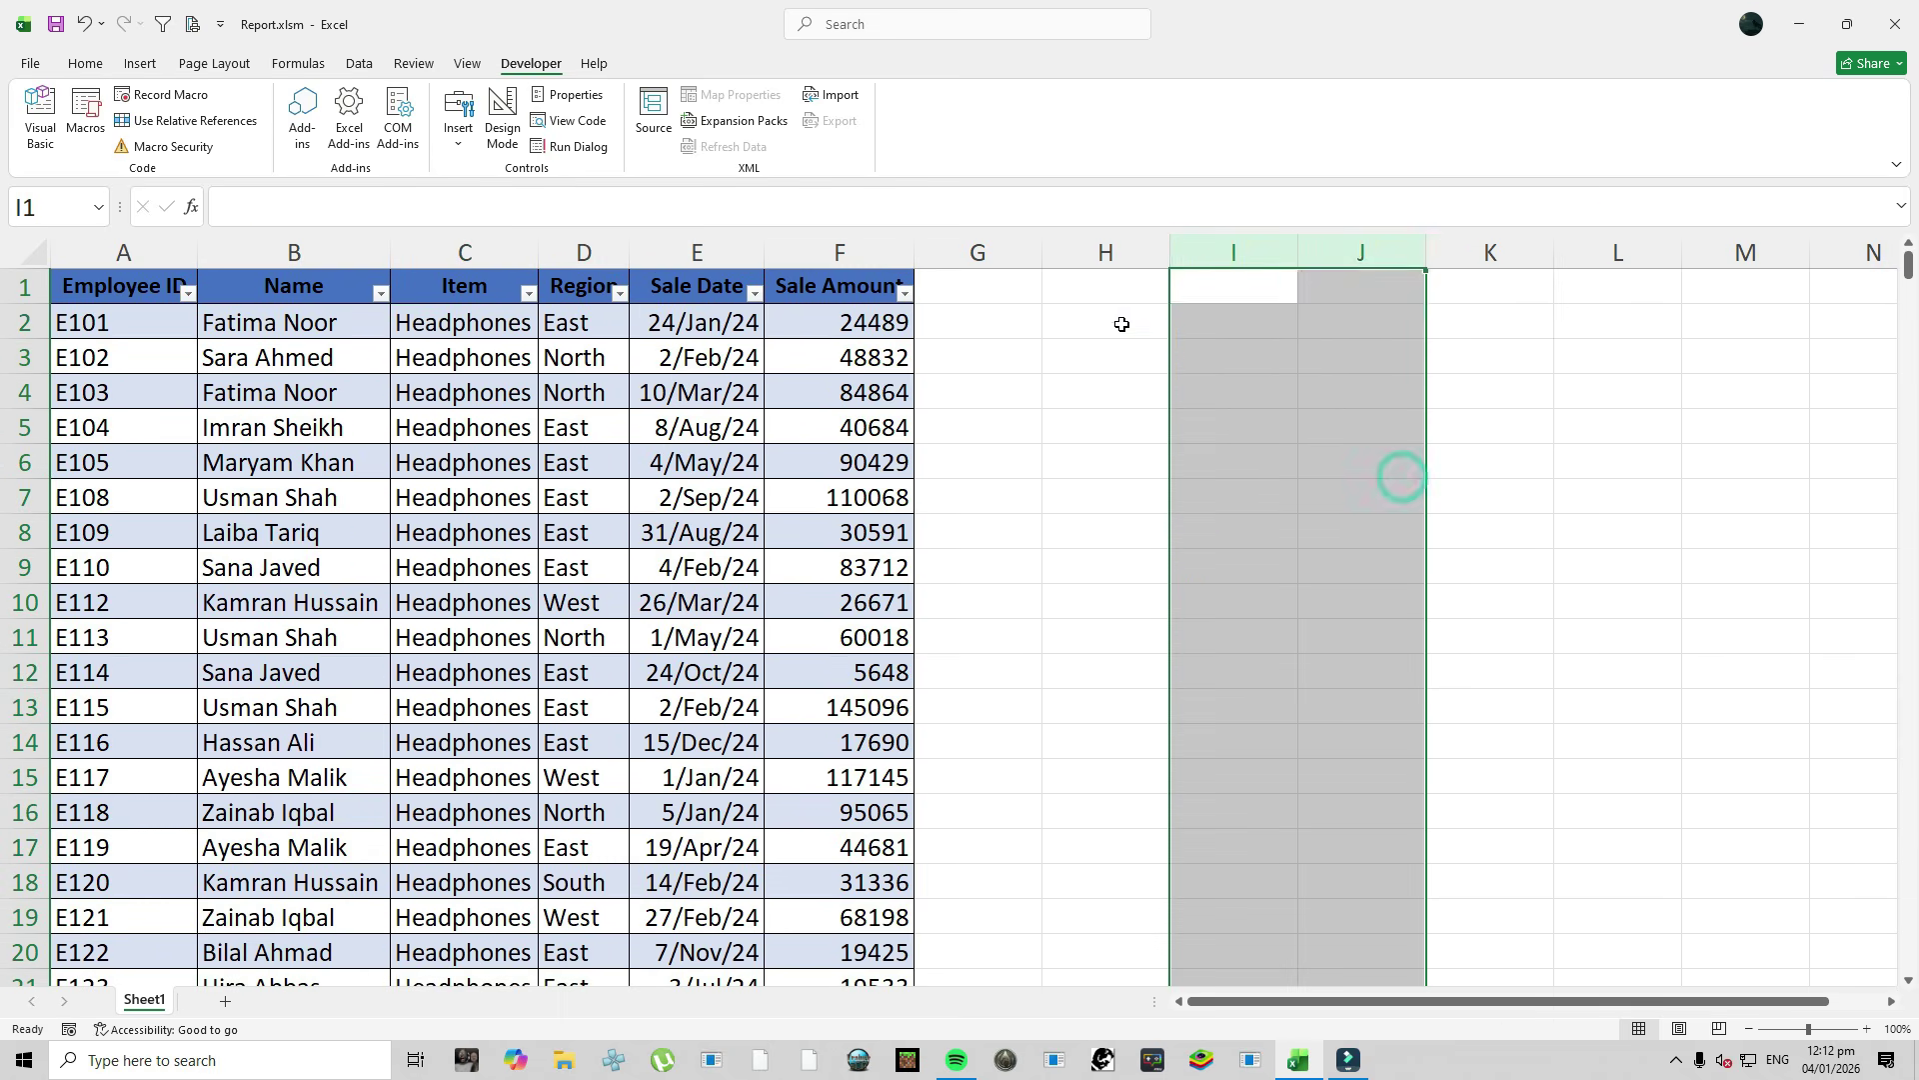
Run the Report1 macro again from cell H1, and autofit column I of the generated report.
{"action": "left_click", "coordinate": [1107, 285]}
{"action": "left_click", "coordinate": [91, 117]}
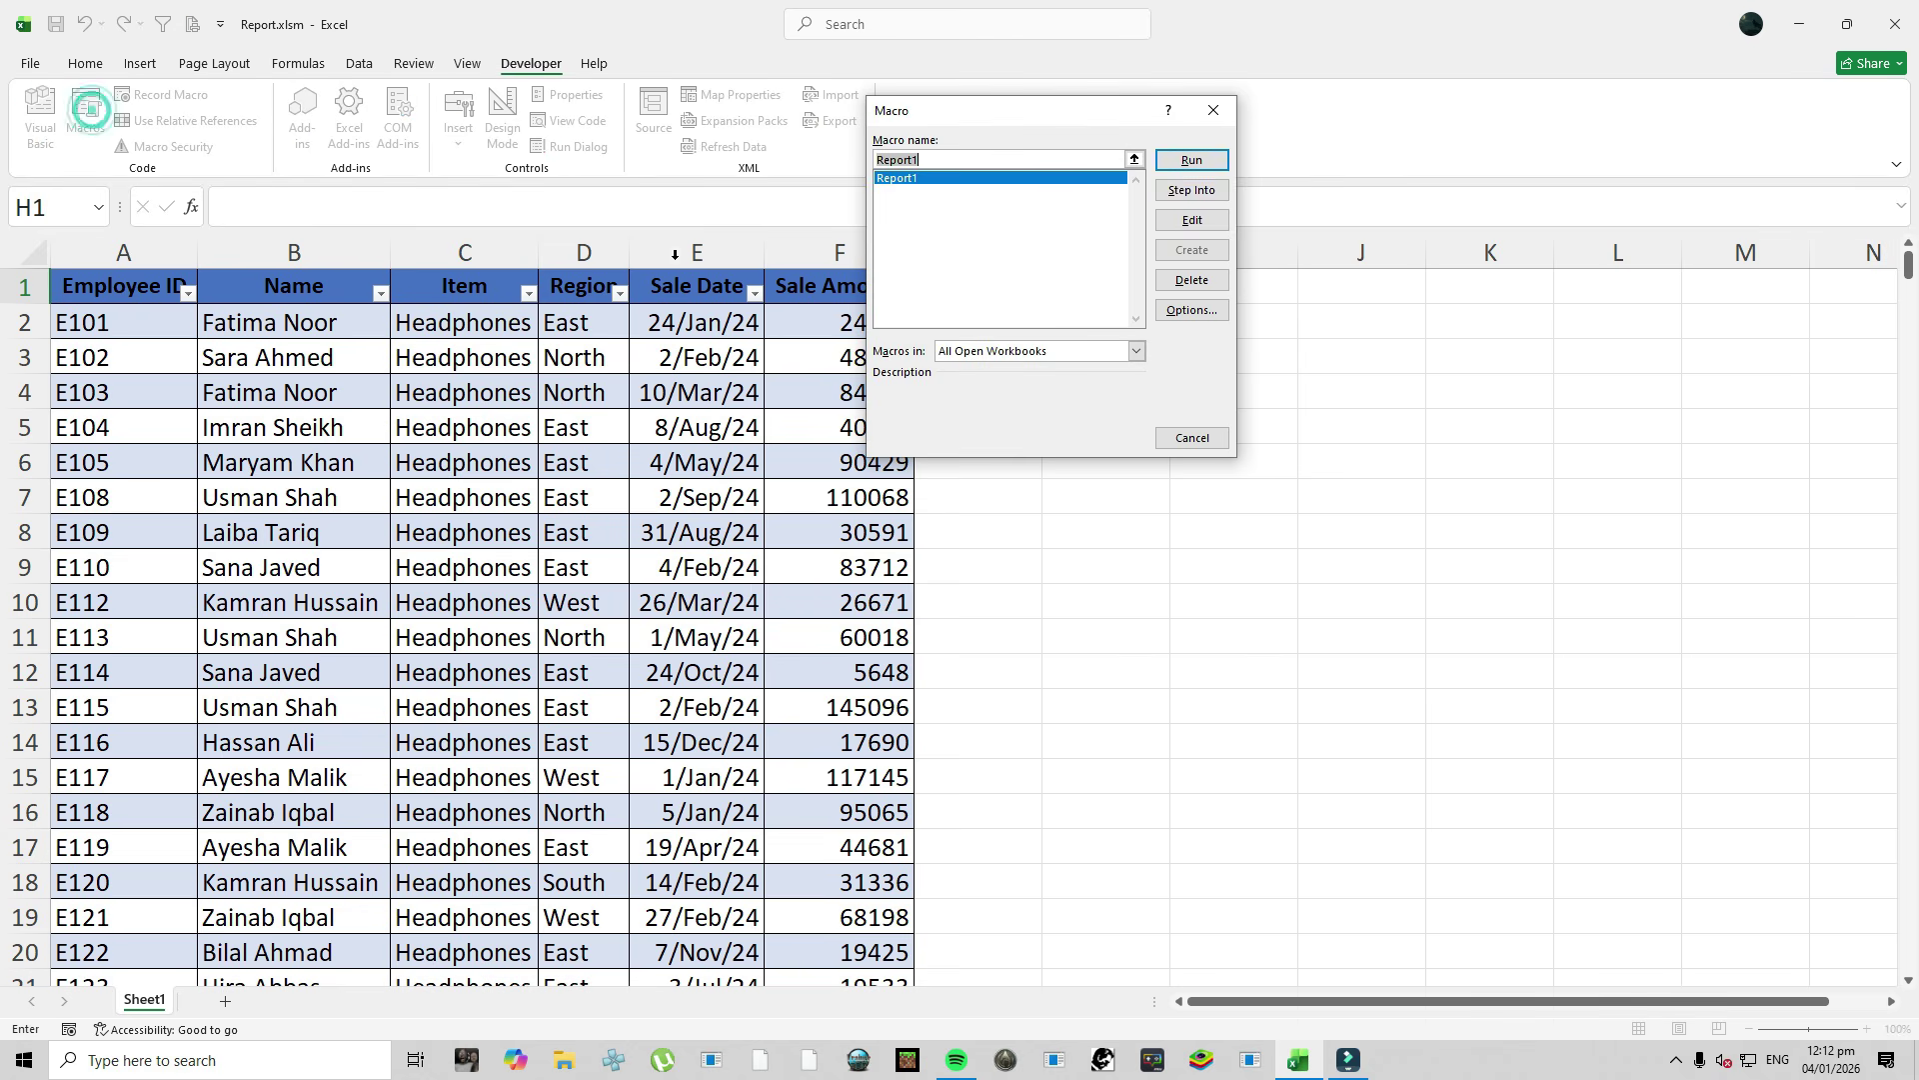
{"action": "left_click", "coordinate": [1198, 160]}
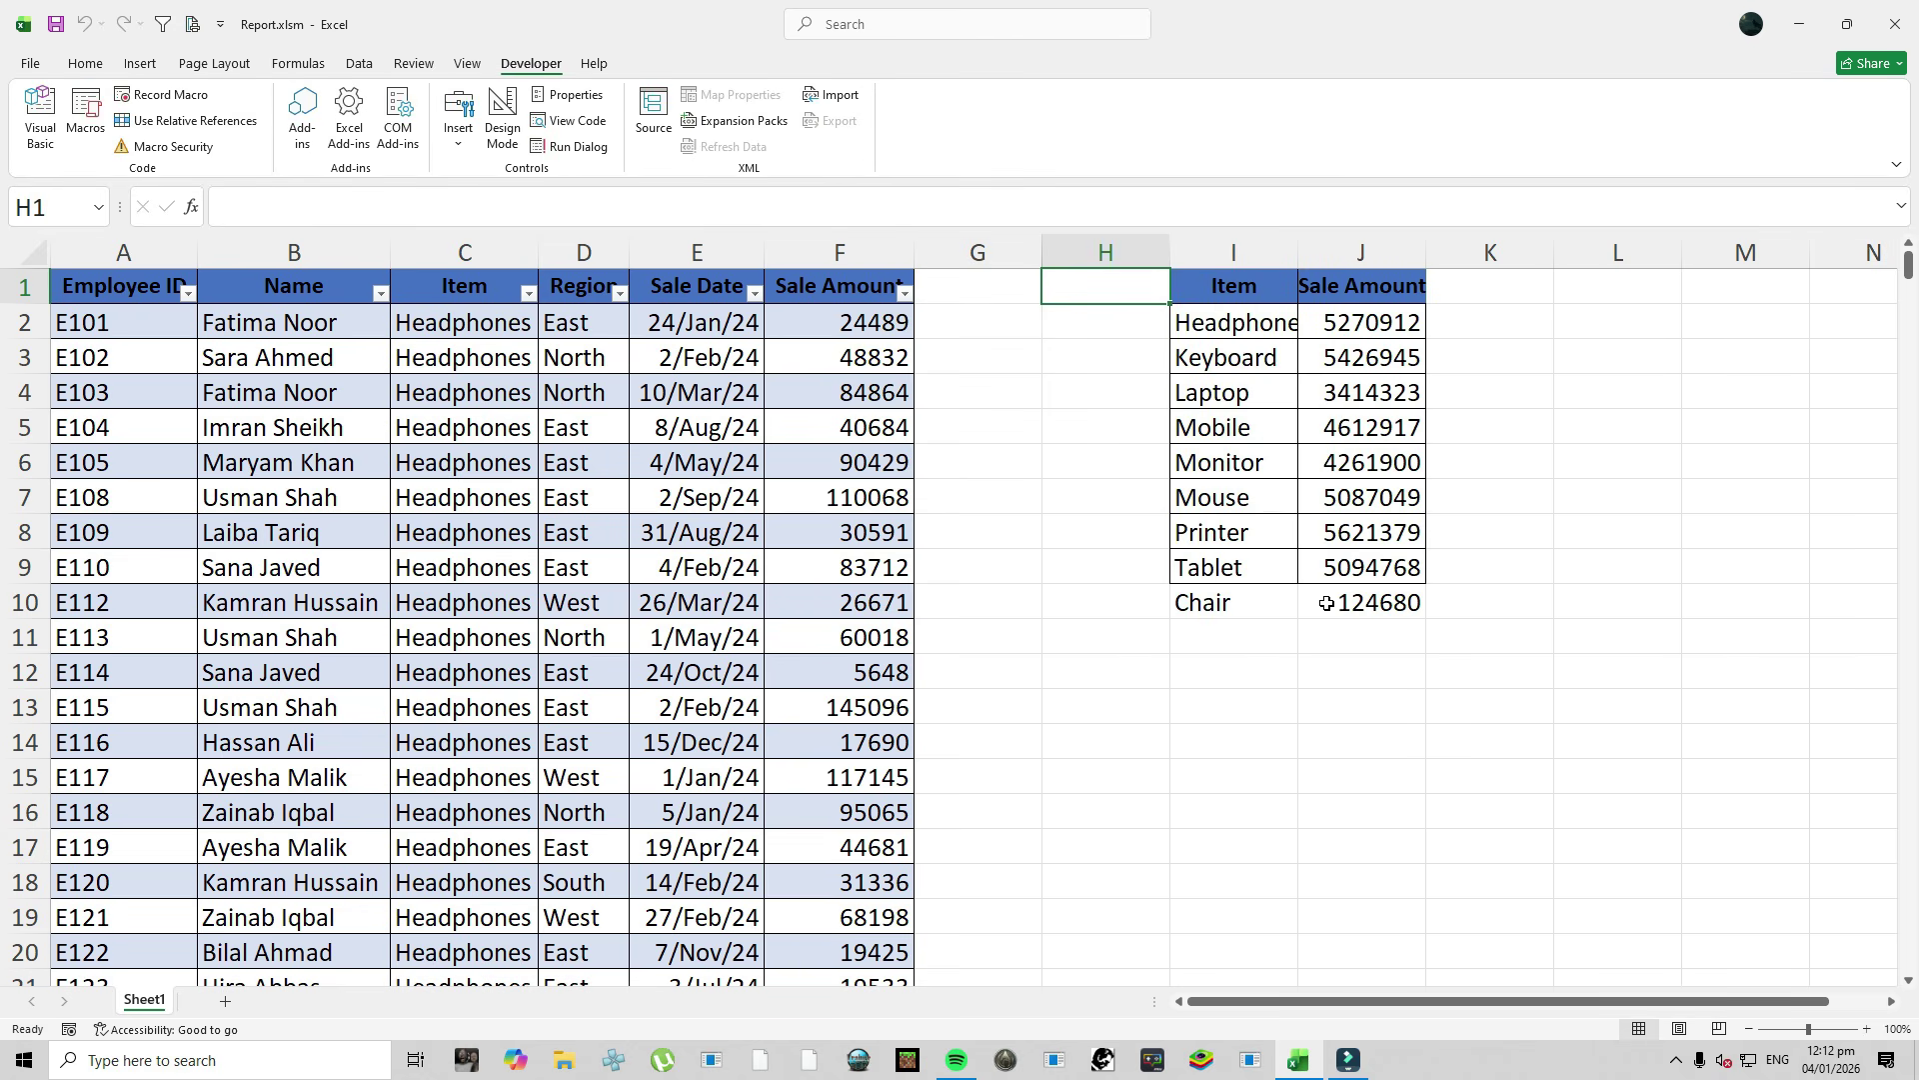
{"action": "left_click_drag", "start_coordinate": [1236, 290], "coordinate": [1341, 610]}
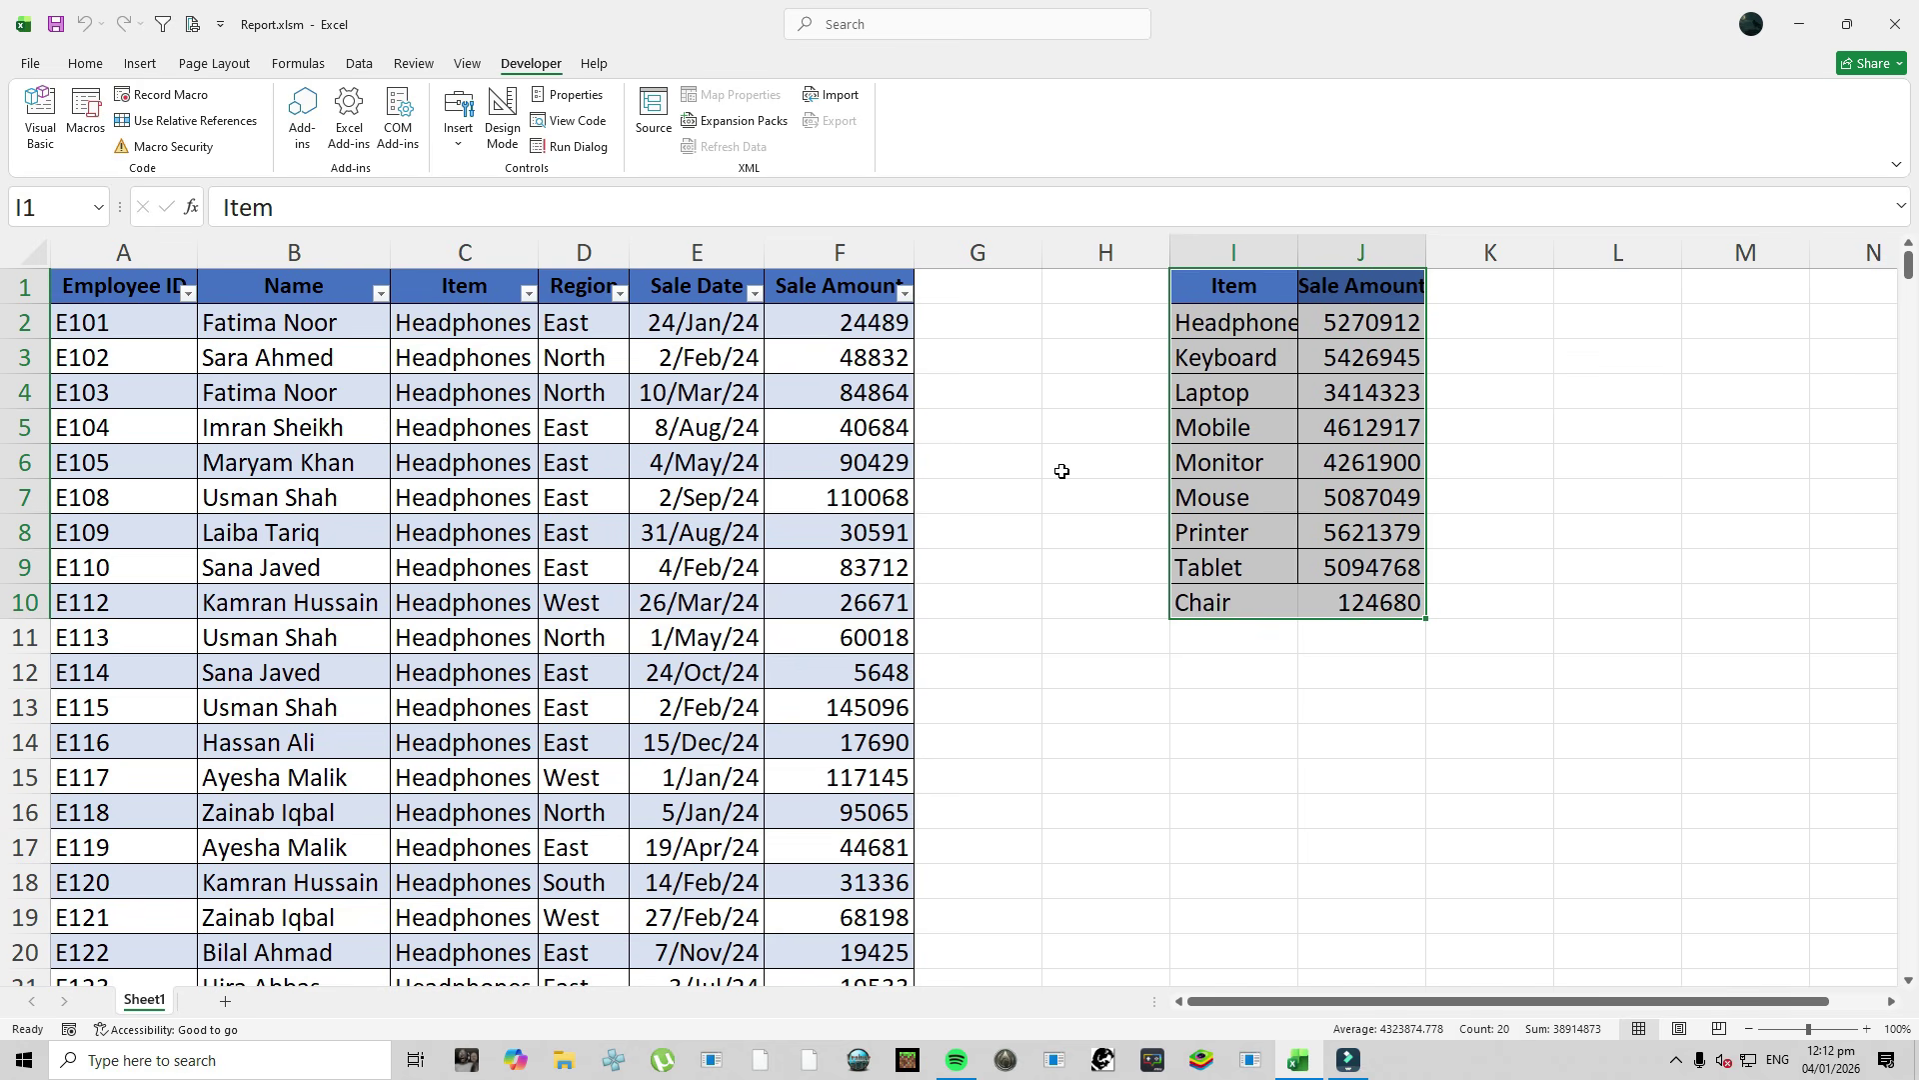
{"action": "double_click", "coordinate": [1298, 256]}
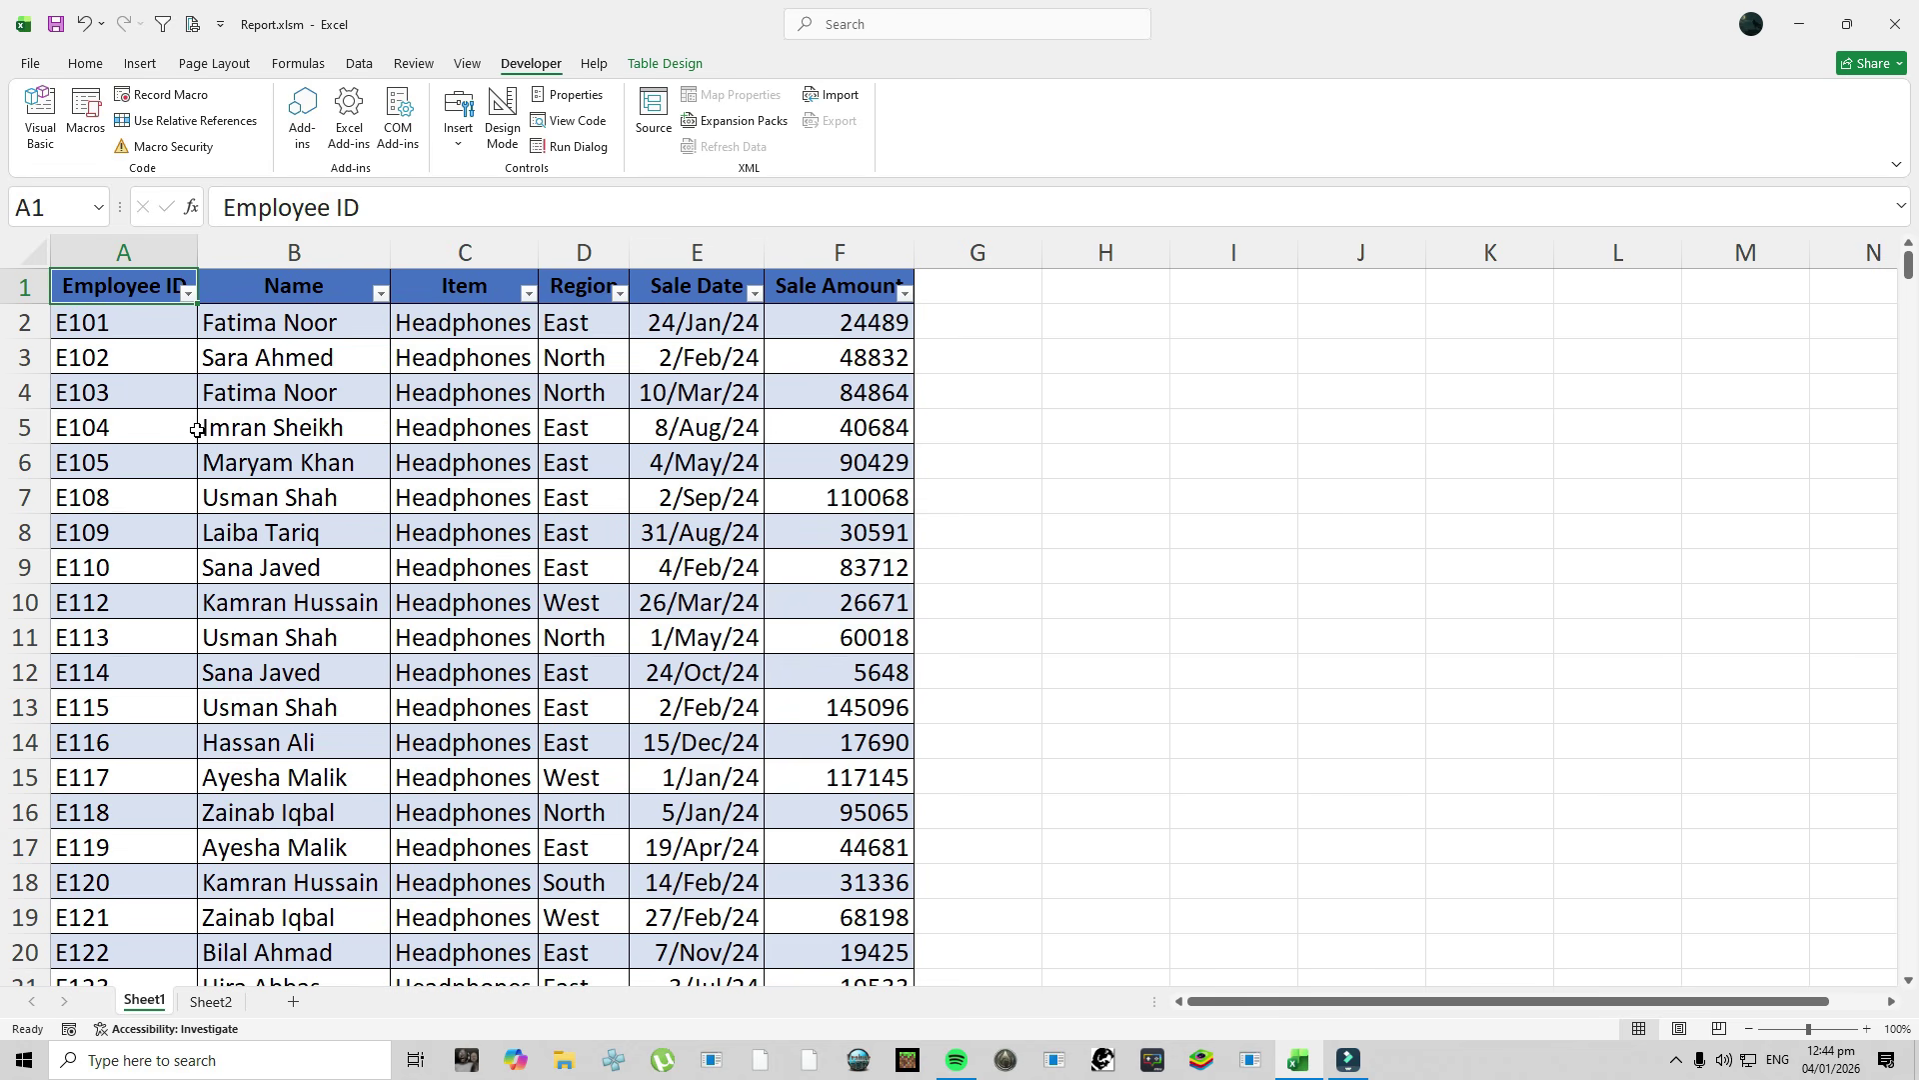
Delete all table records in rows 2 to 499 of Sheet1, keeping the header row.
{"action": "left_click", "coordinate": [22, 322]}
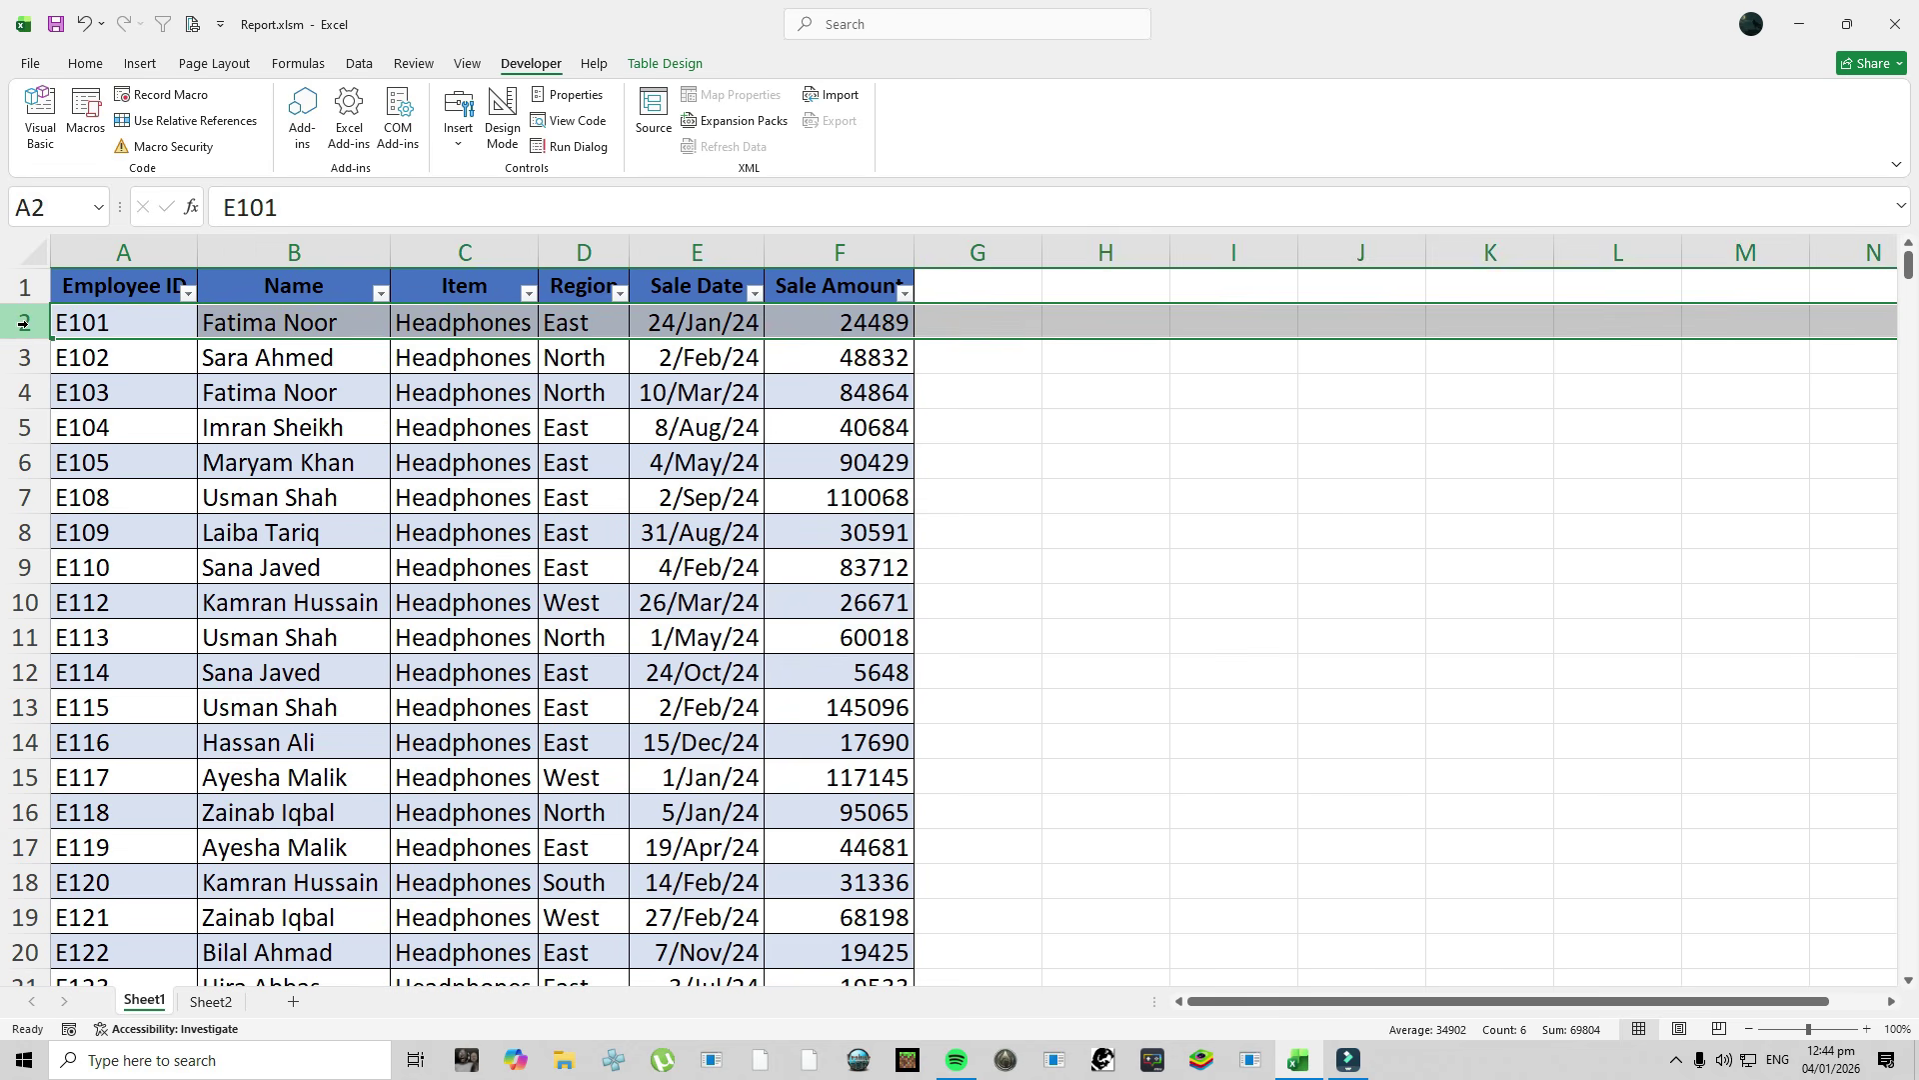
{"action": "key", "text": "ctrl+shift+Down"}
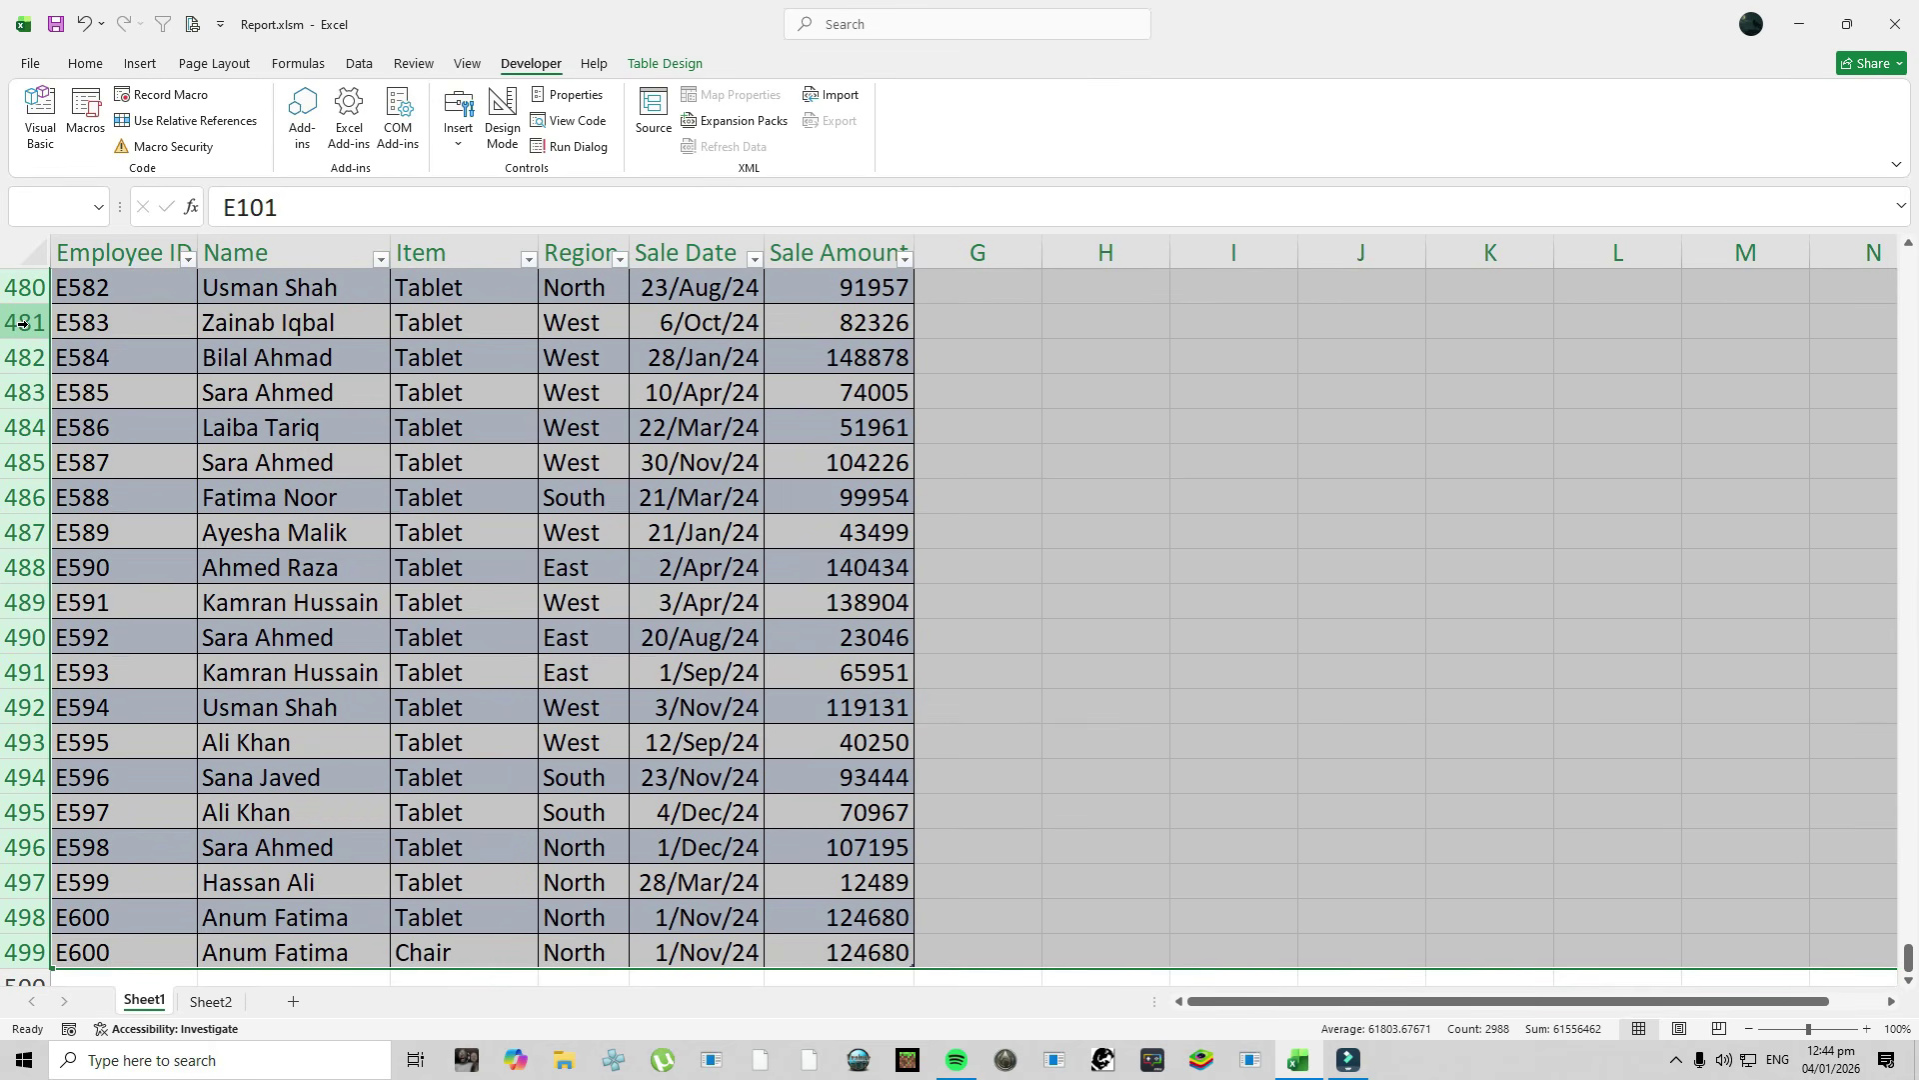
{"action": "right_click", "coordinate": [22, 367]}
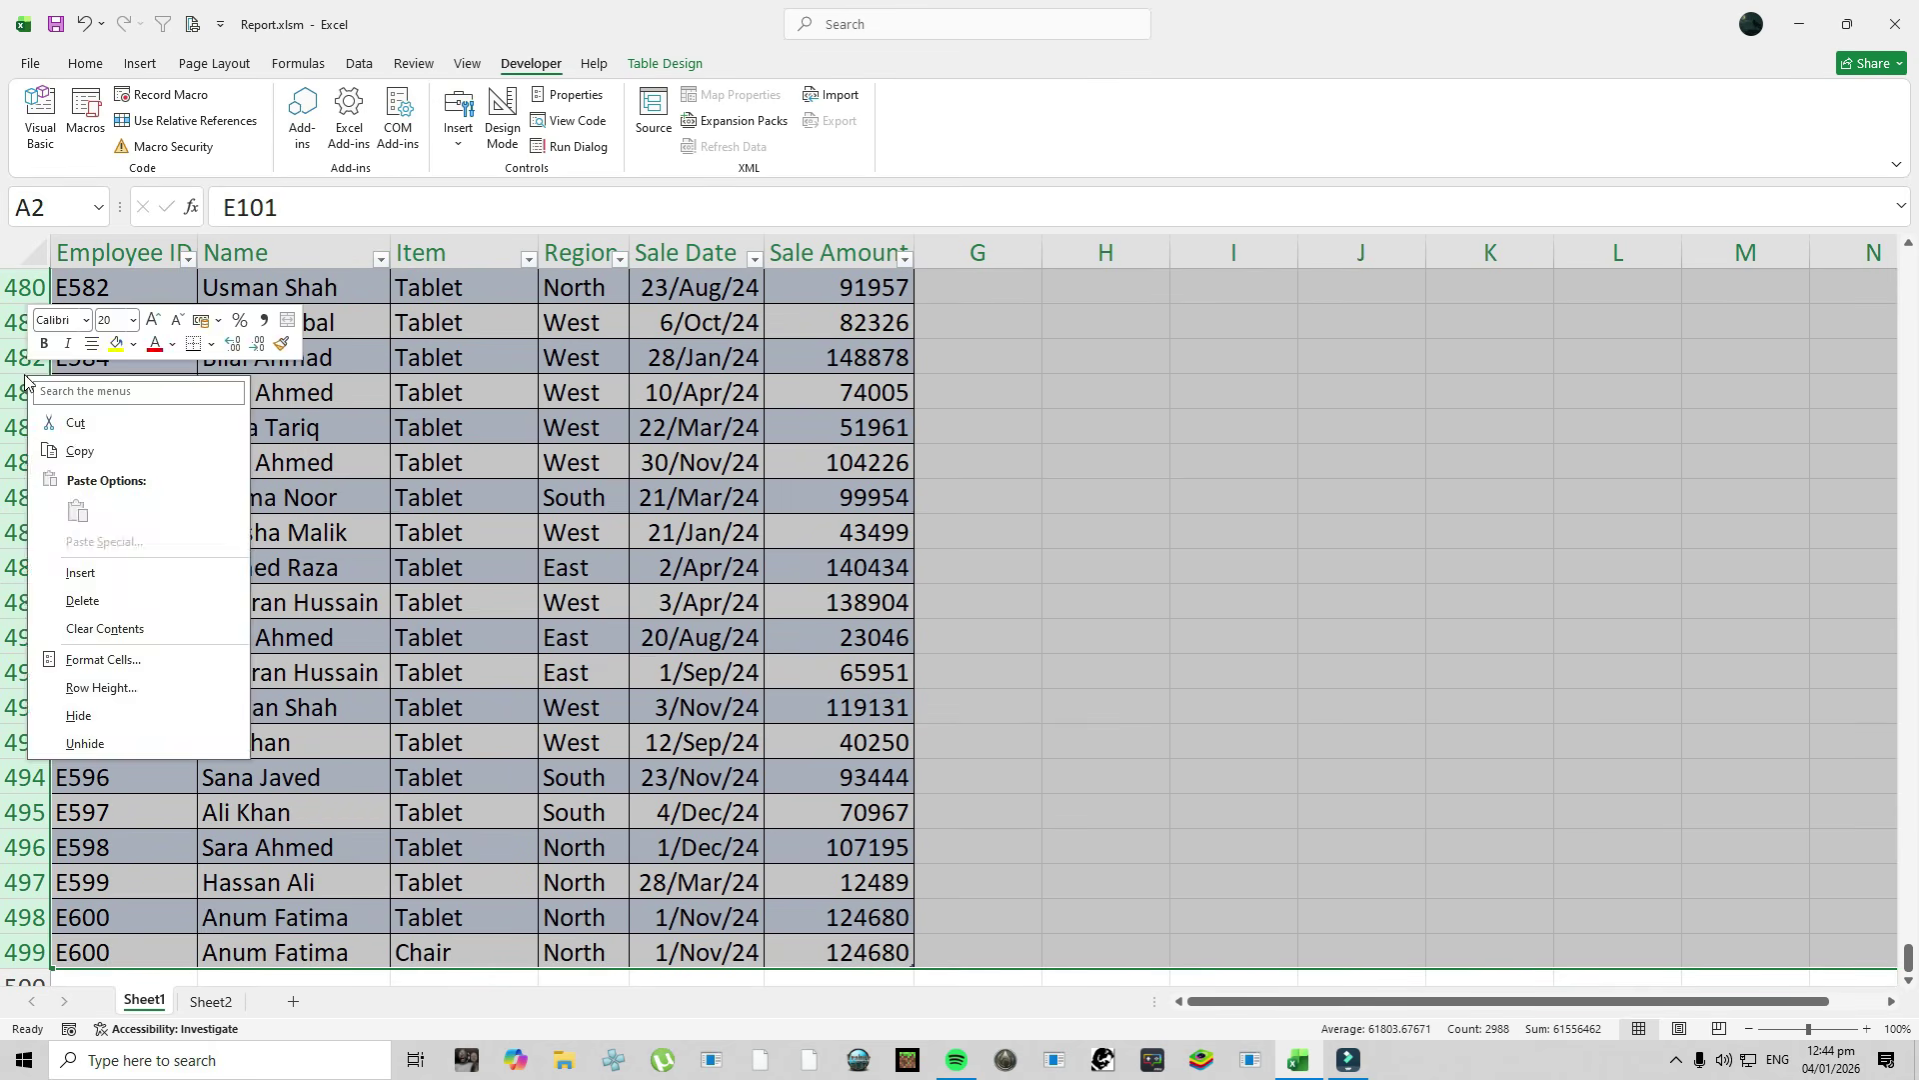
{"action": "left_click", "coordinate": [97, 596]}
{"action": "left_click", "coordinate": [124, 320]}
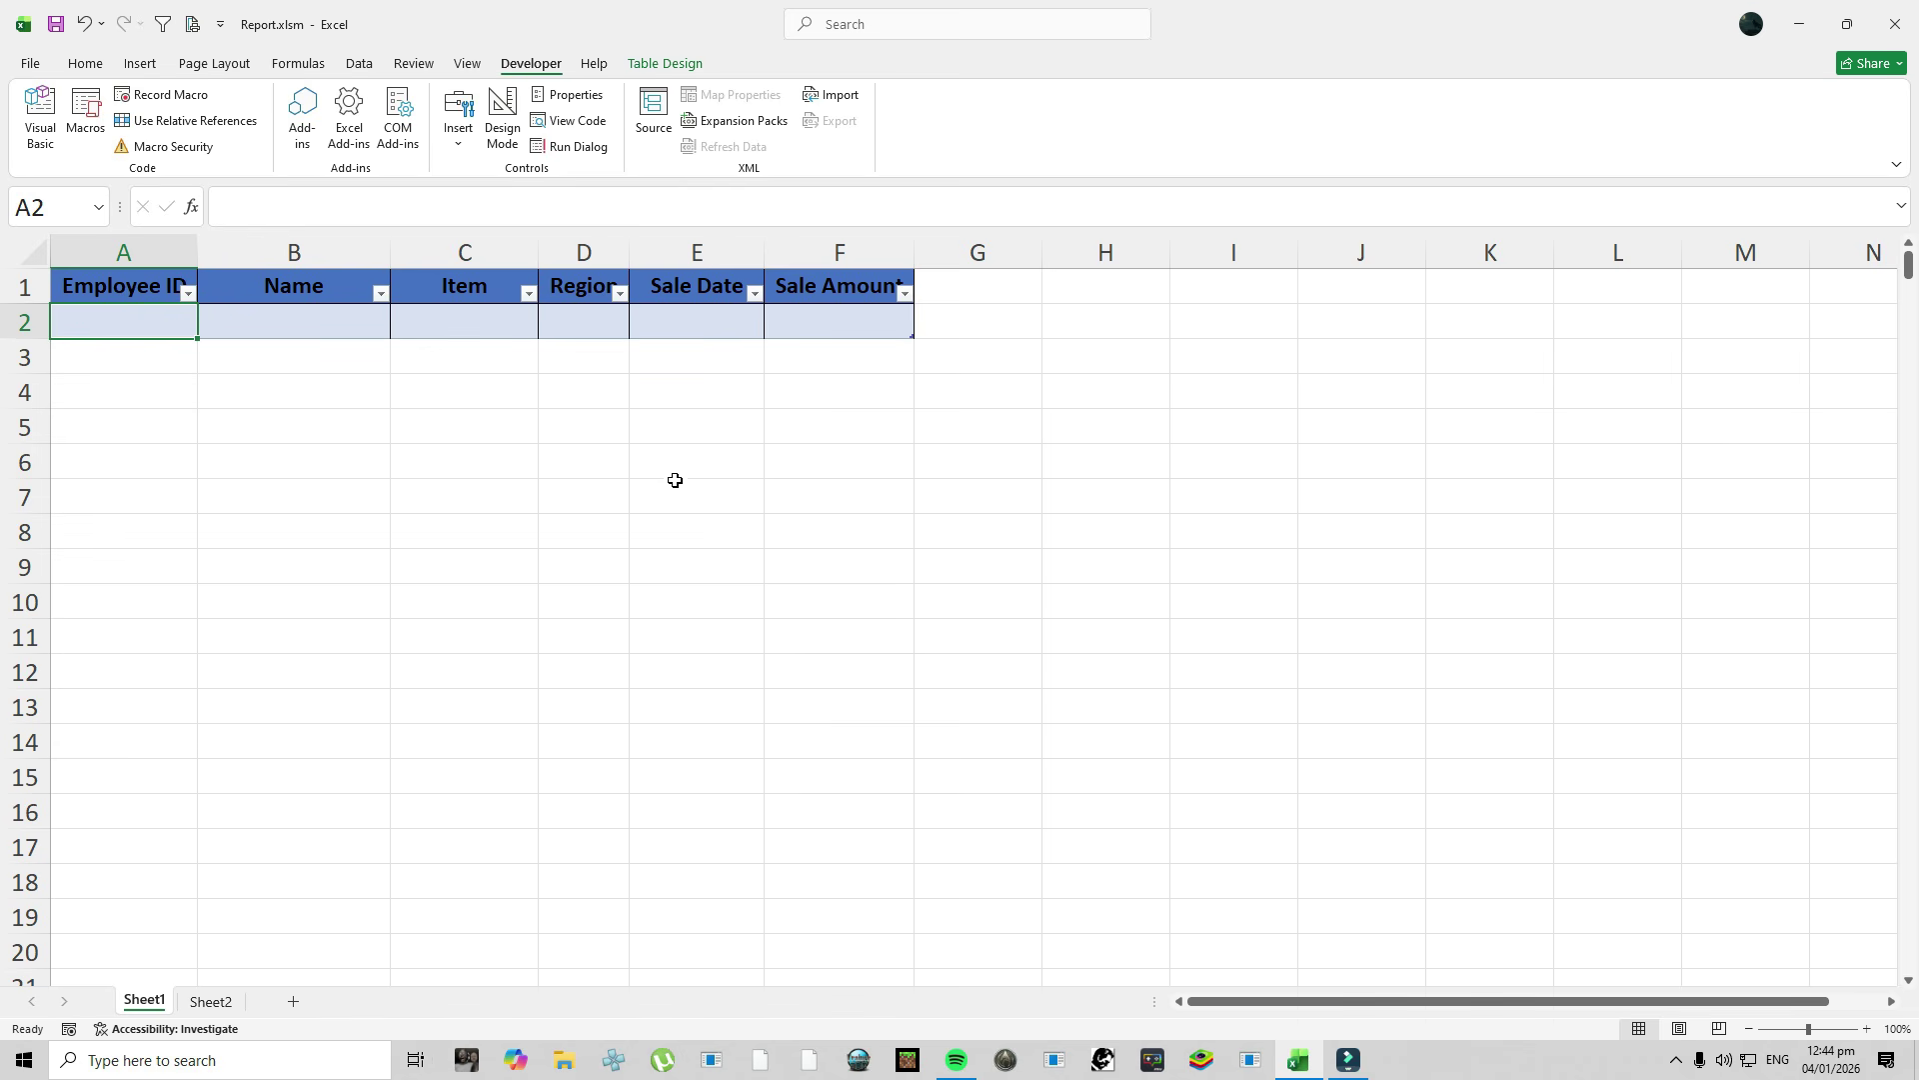
Copy the full data range A1:F498 from Sheet2 and paste it into the Sheet1 table starting at A2.
{"action": "left_click", "coordinate": [210, 1000]}
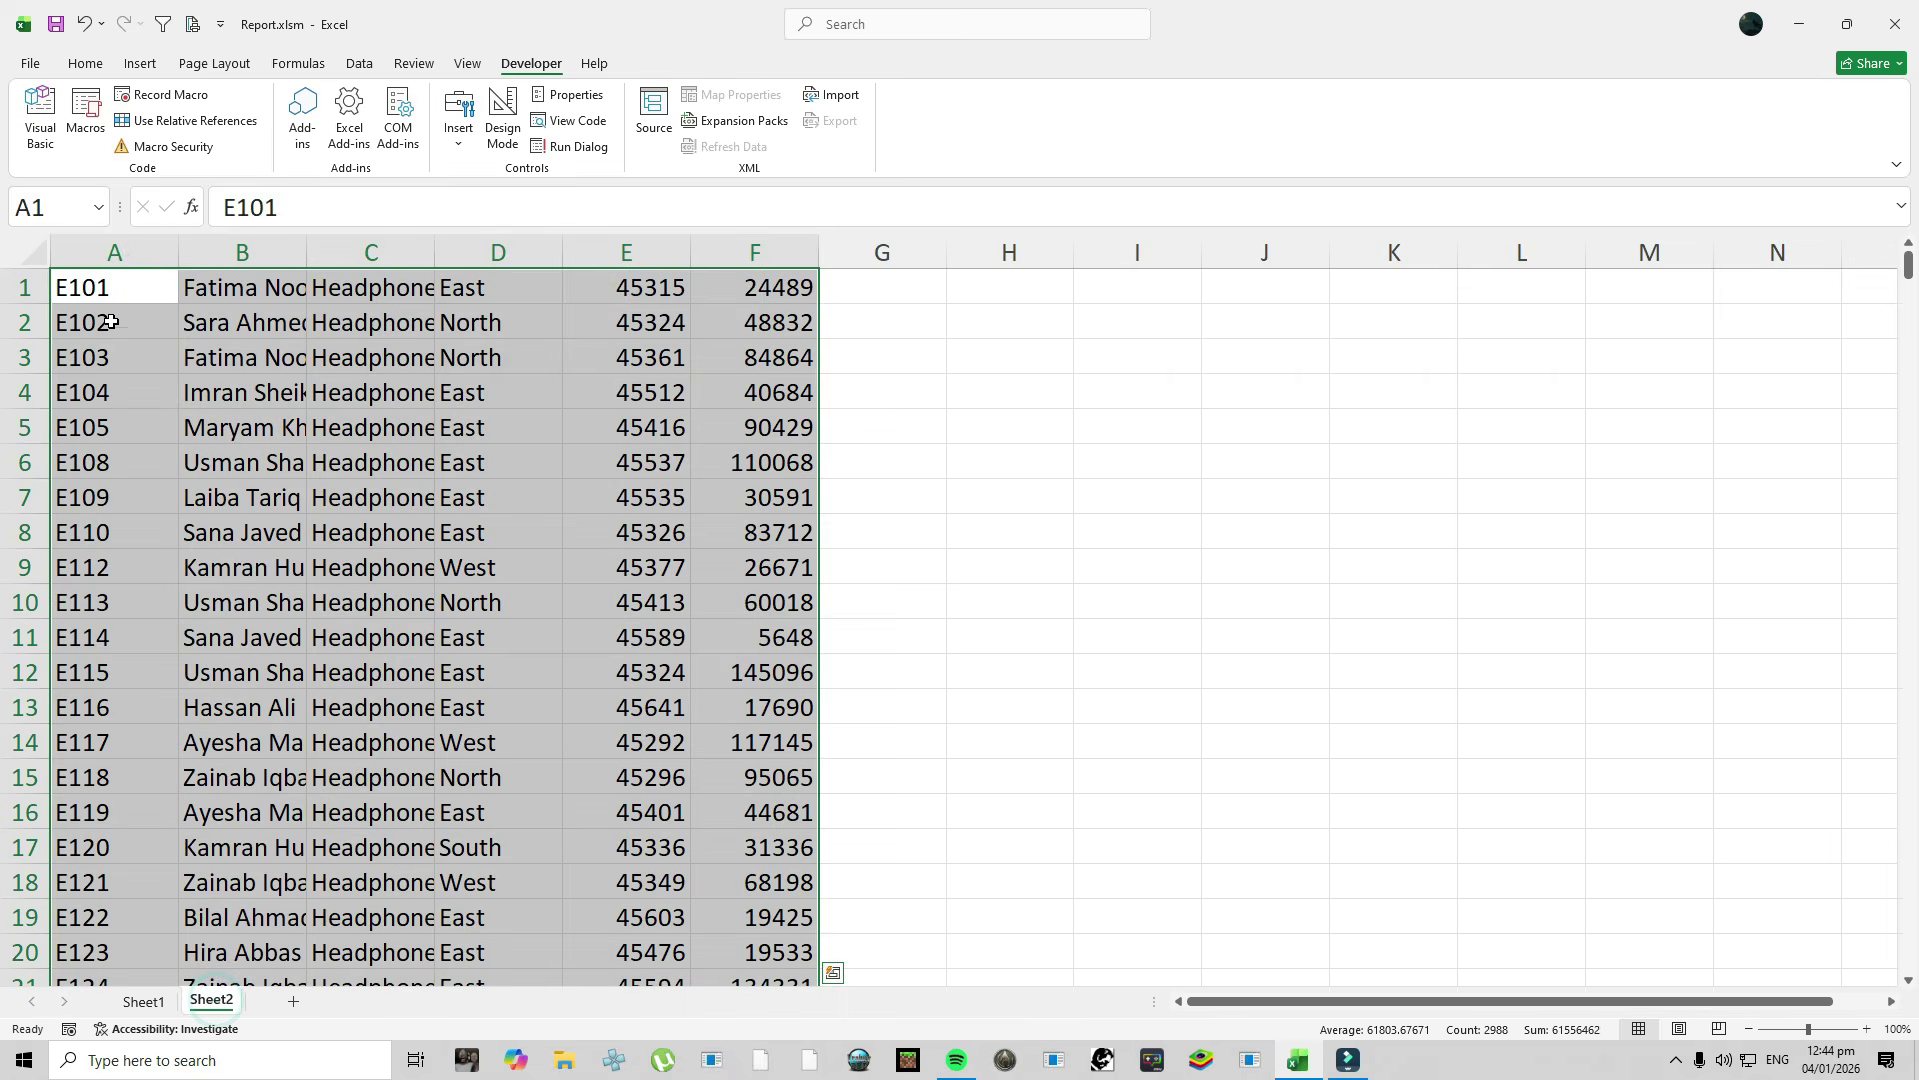
{"action": "left_click", "coordinate": [105, 289]}
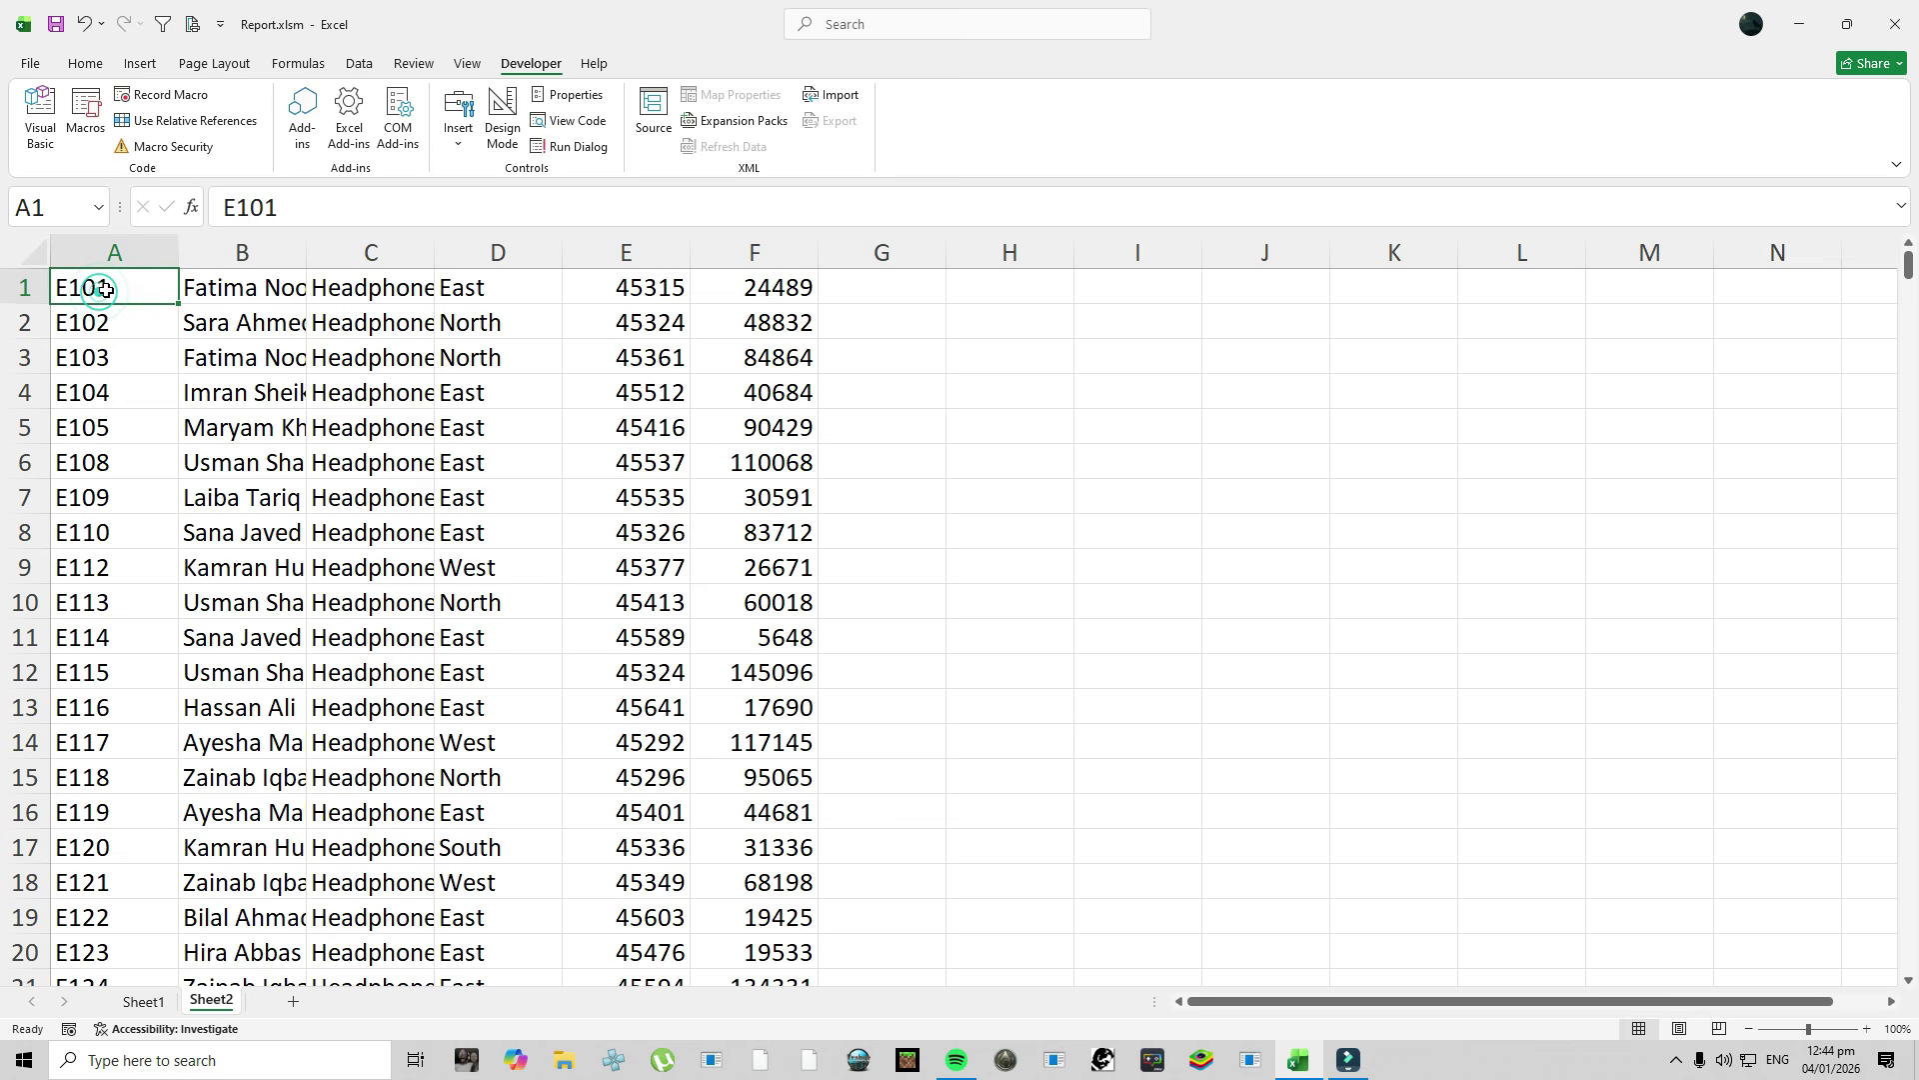
{"action": "key", "text": "ctrl+shift+End"}
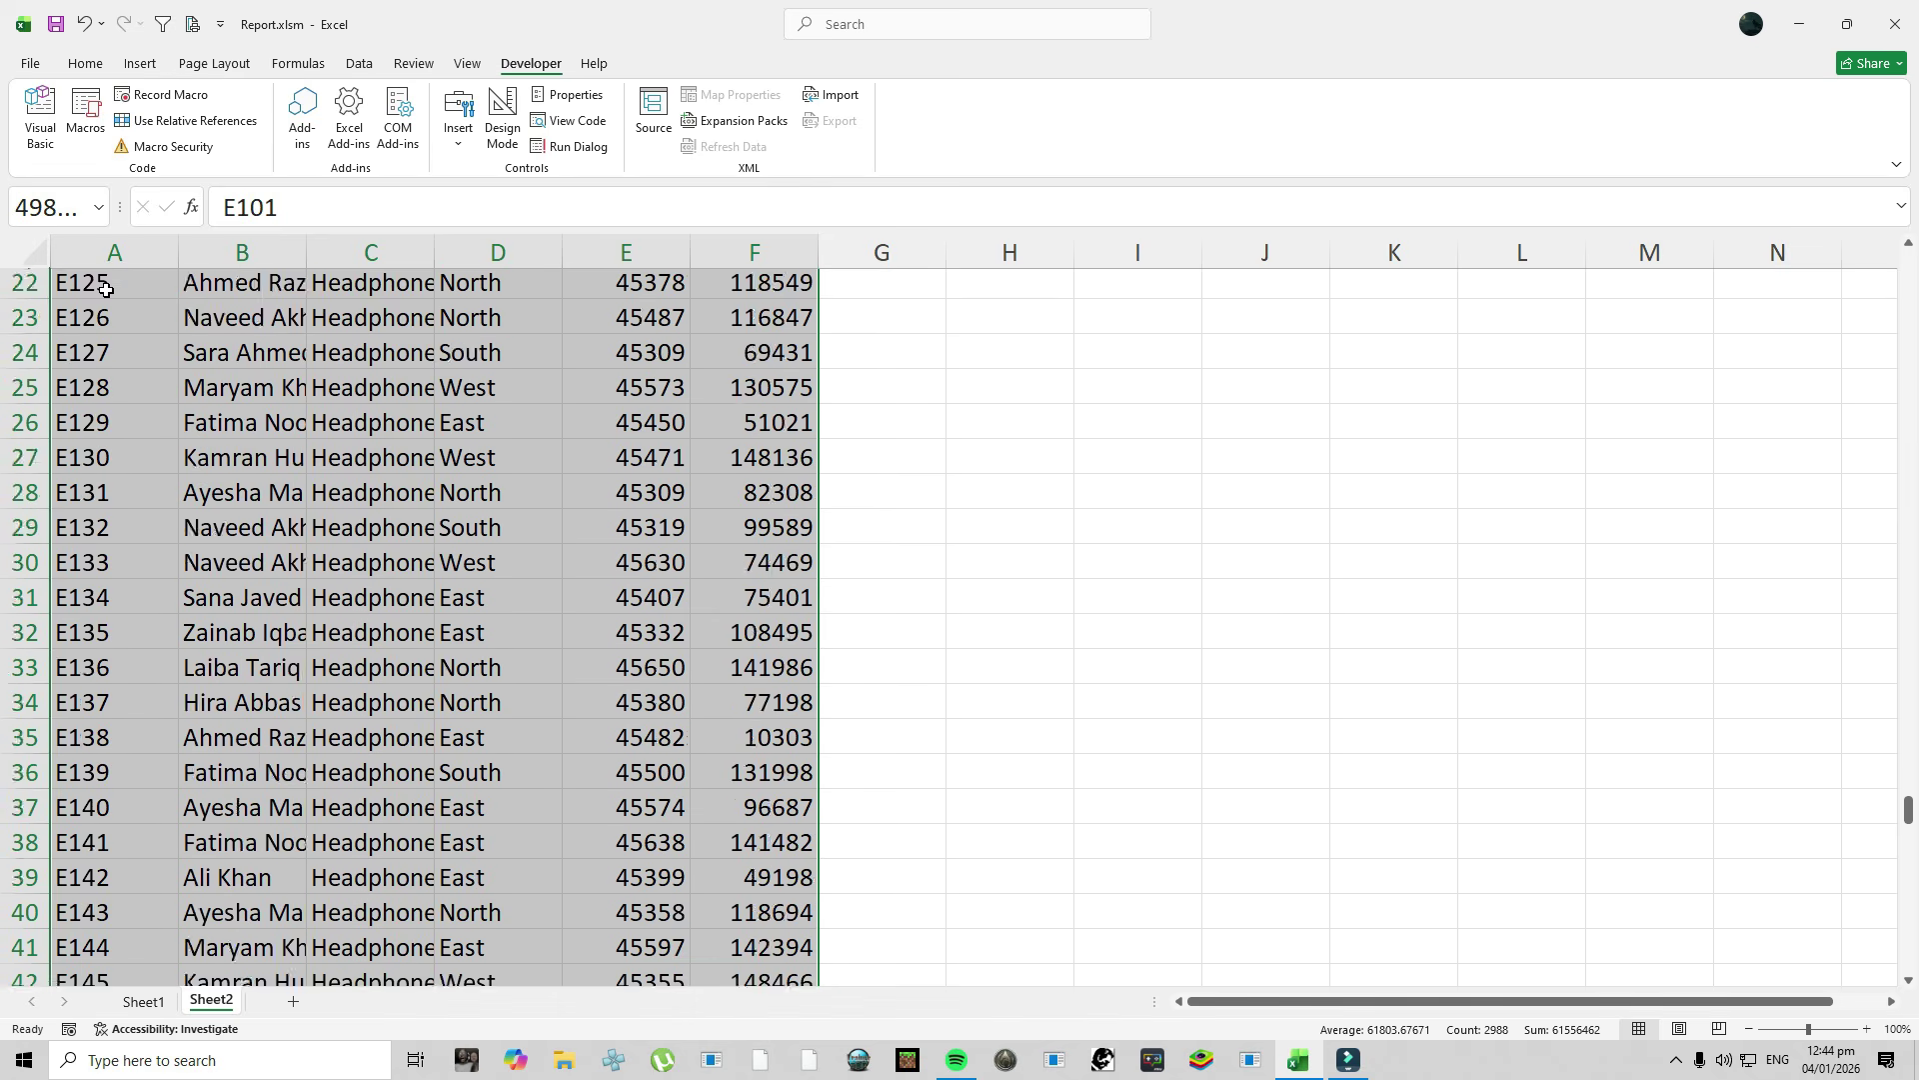
{"action": "key", "text": "ctrl+c"}
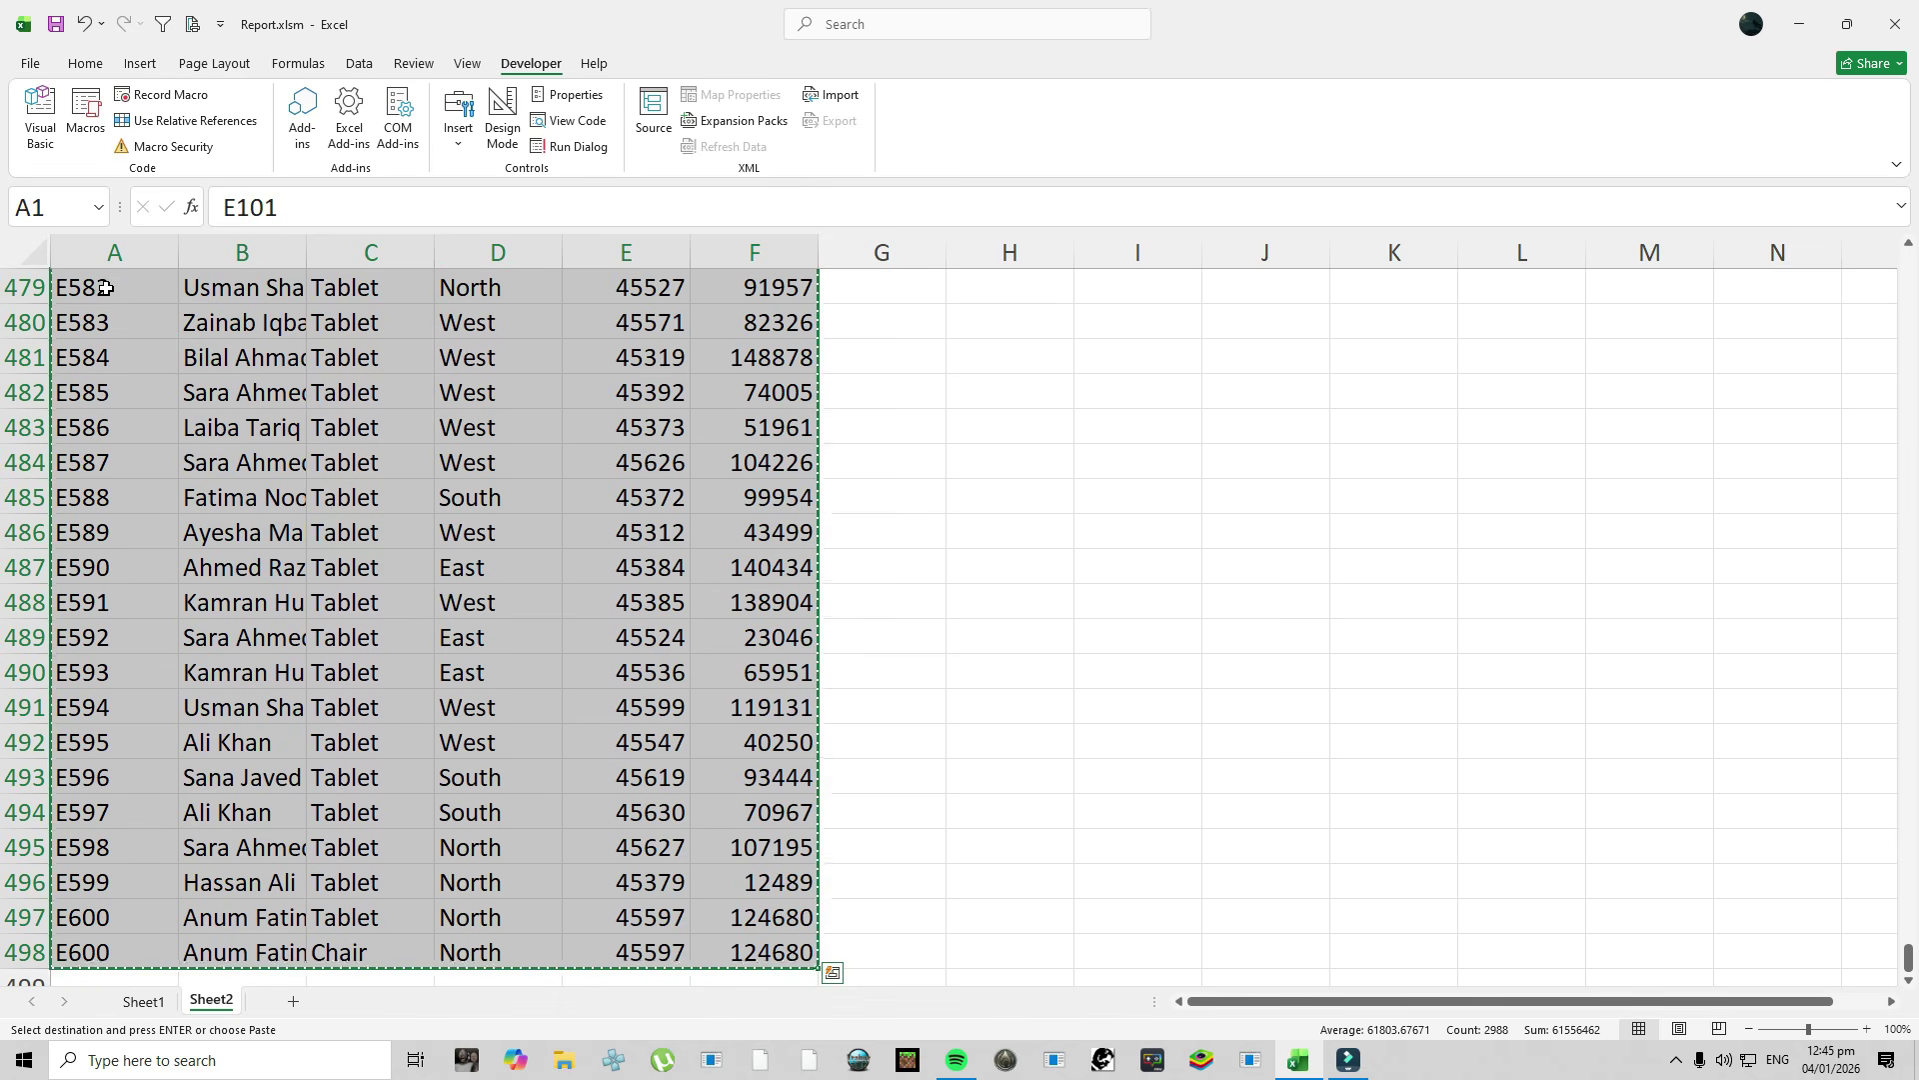
{"action": "left_click", "coordinate": [150, 1005]}
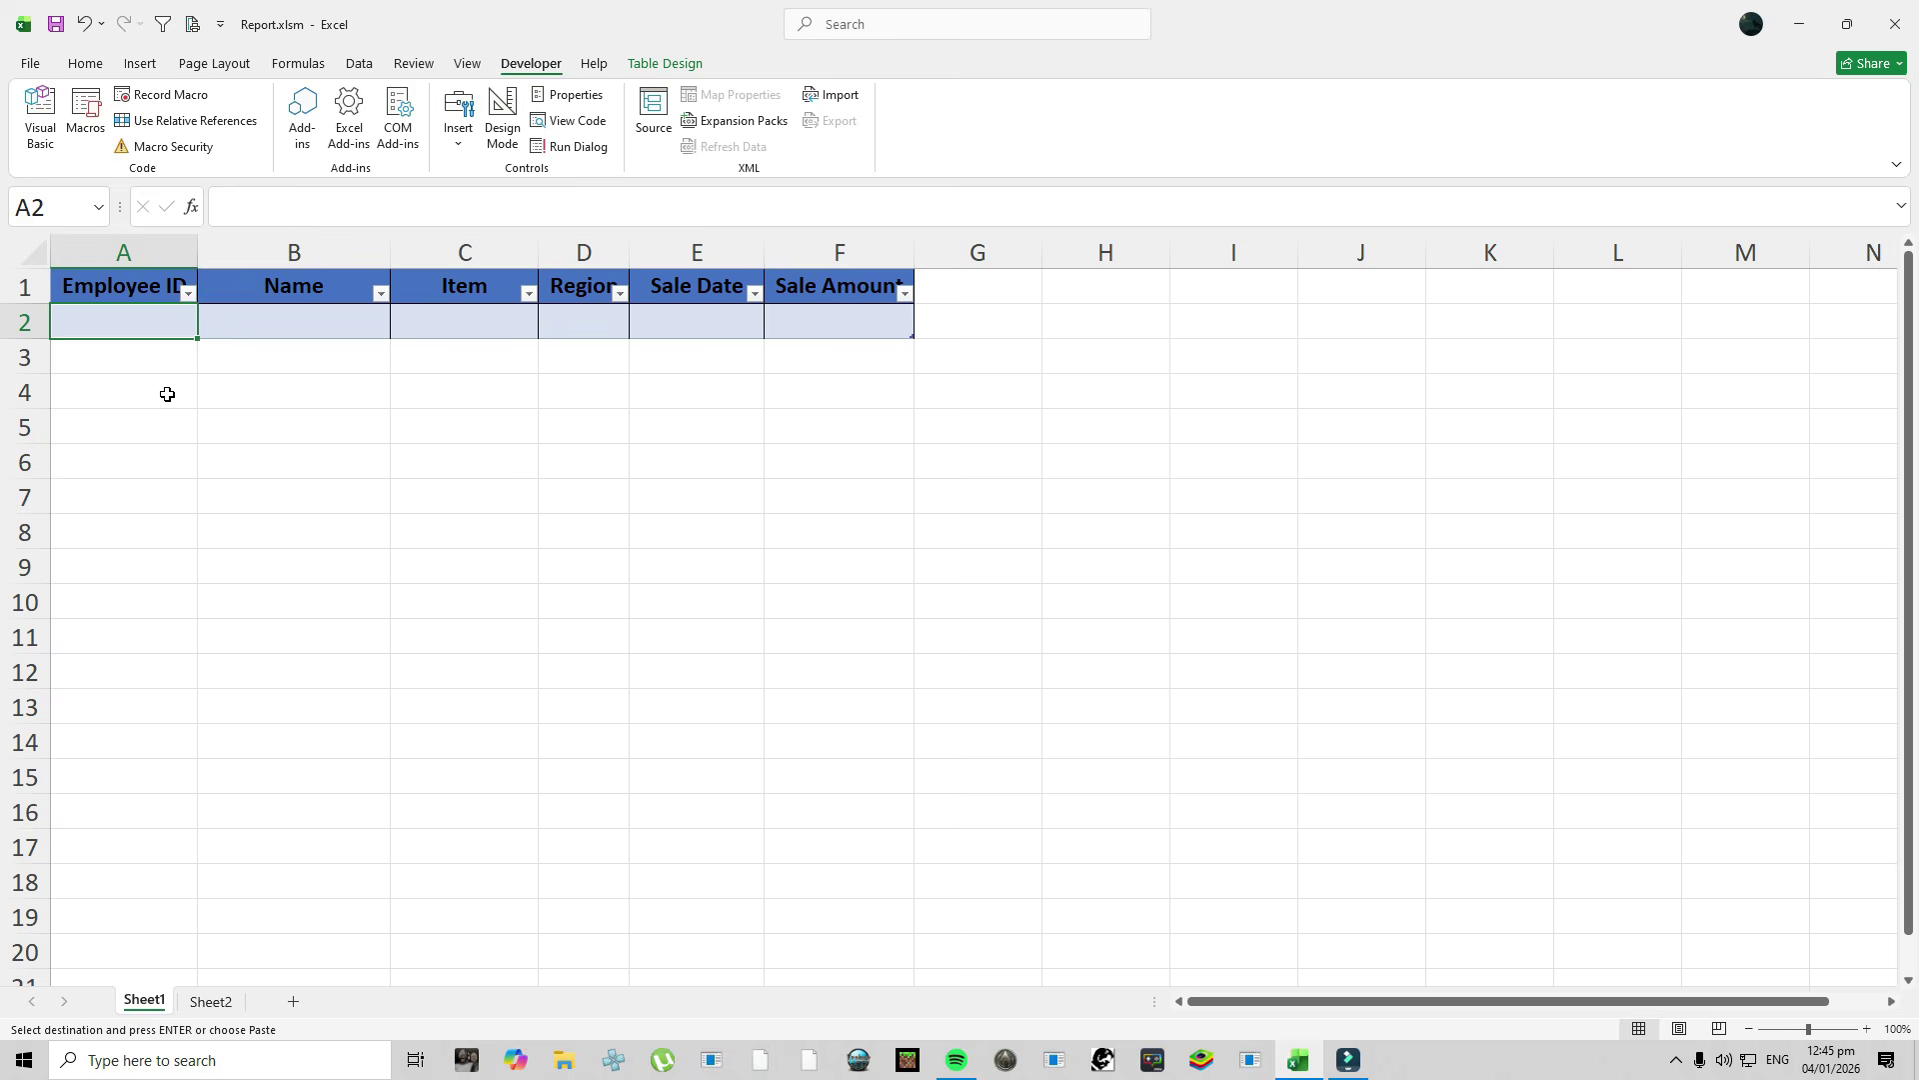
{"action": "key", "text": "ctrl+v"}
Check the name of the Sheet1 table in its design settings.
{"action": "left_click", "coordinate": [400, 460]}
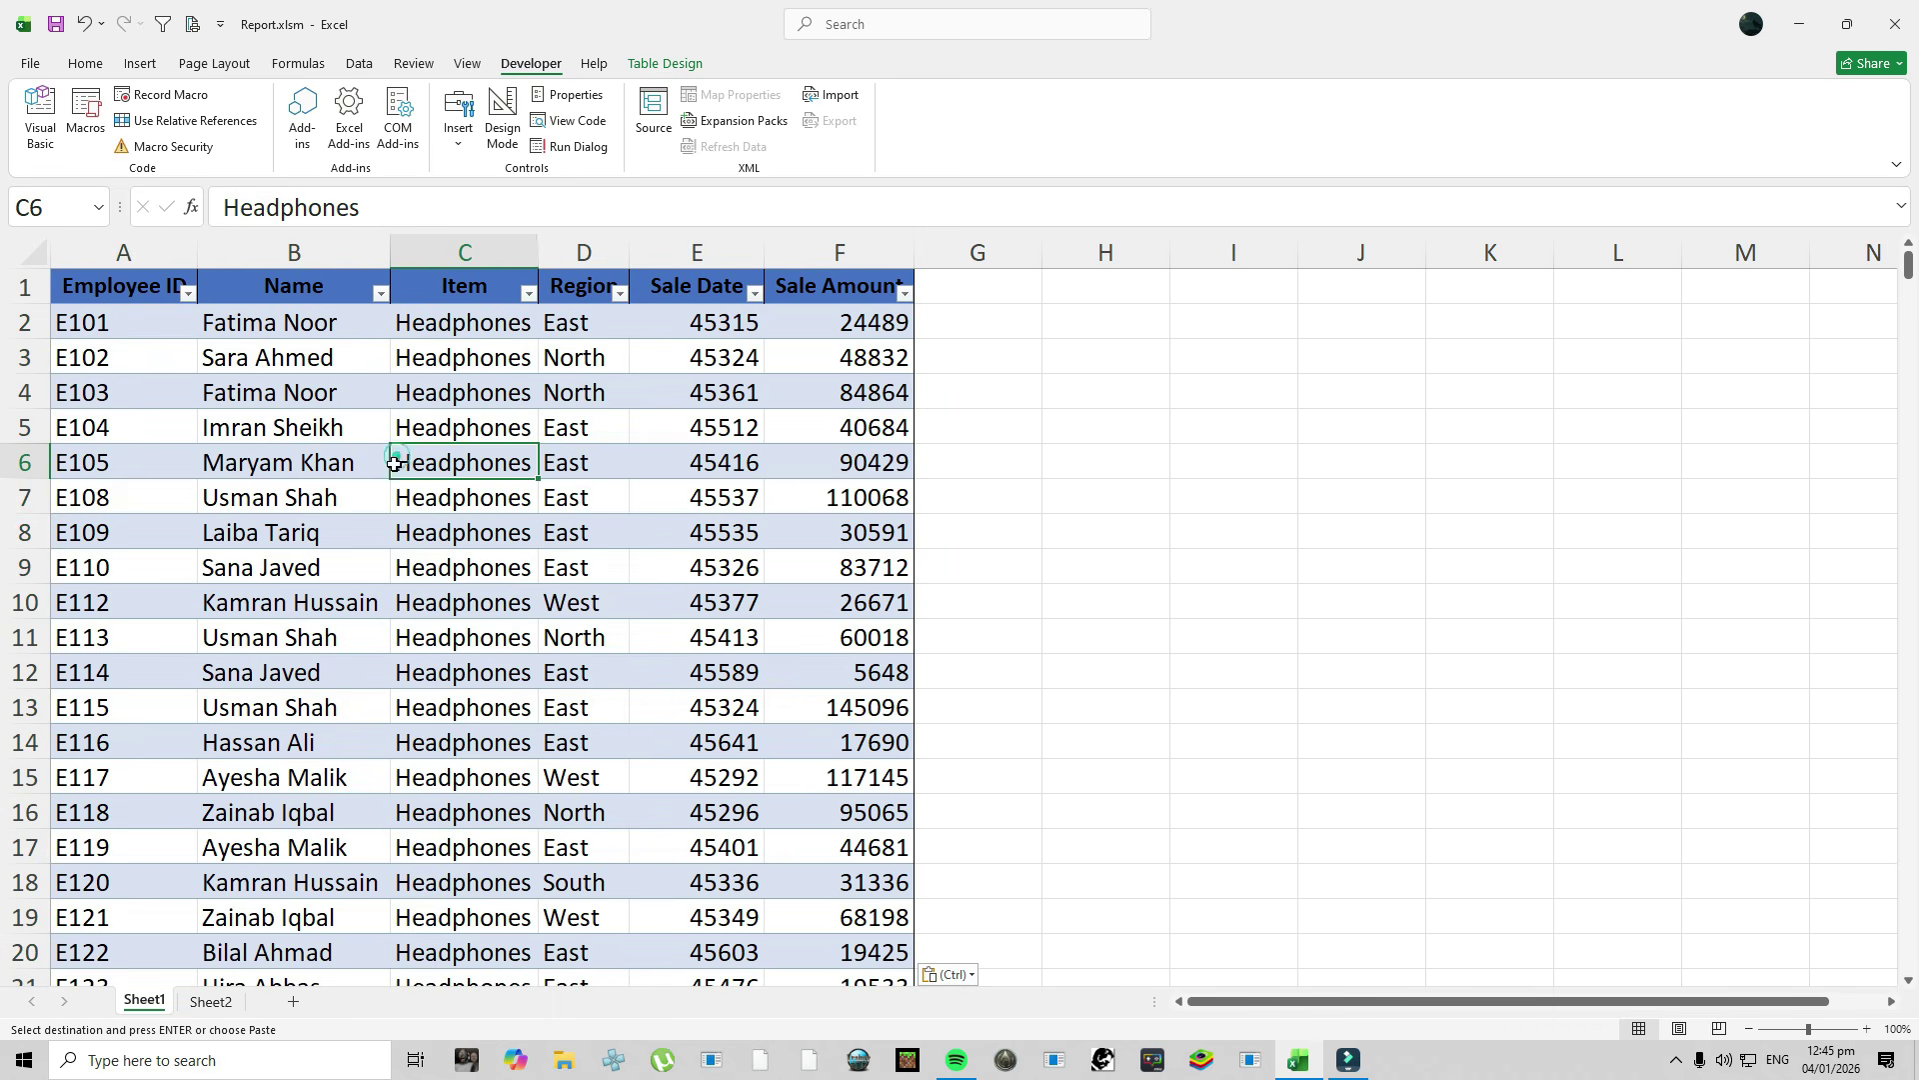
{"action": "left_click", "coordinate": [648, 55]}
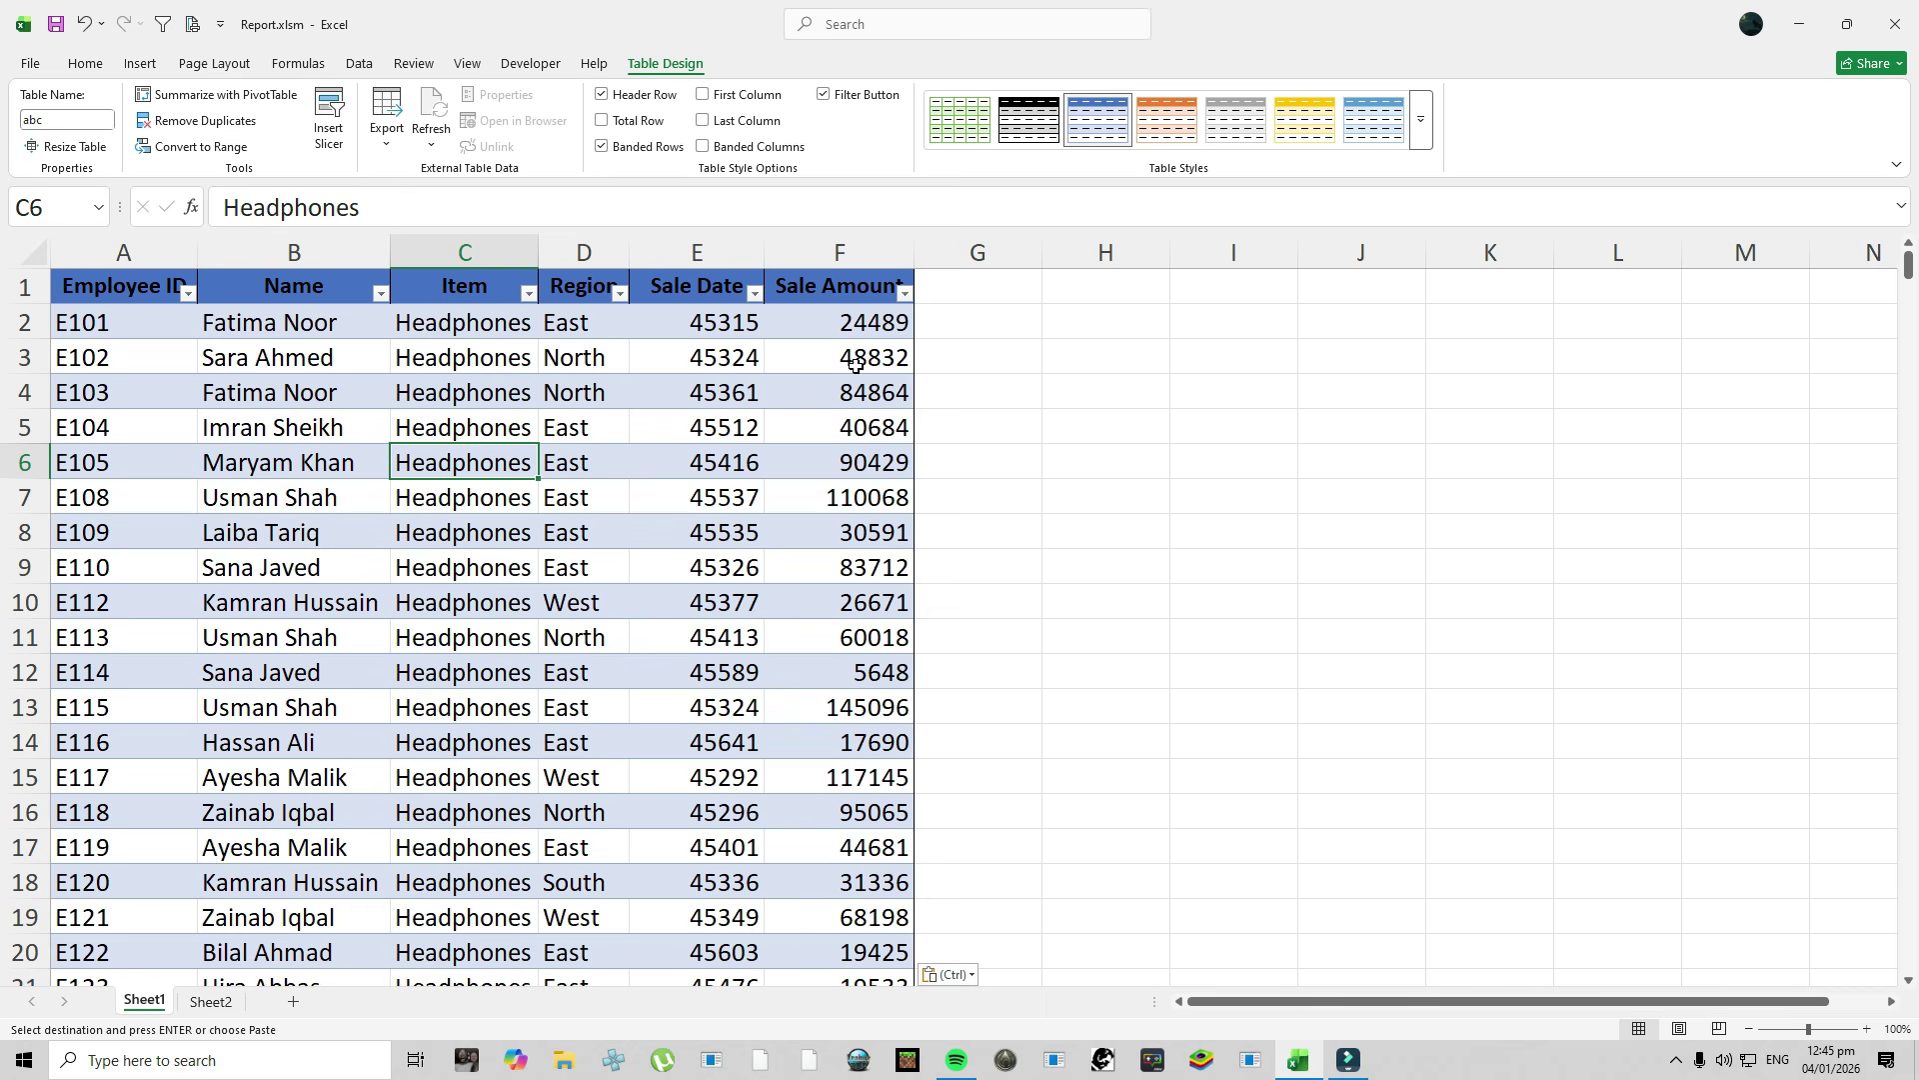
{"action": "left_click", "coordinate": [978, 320]}
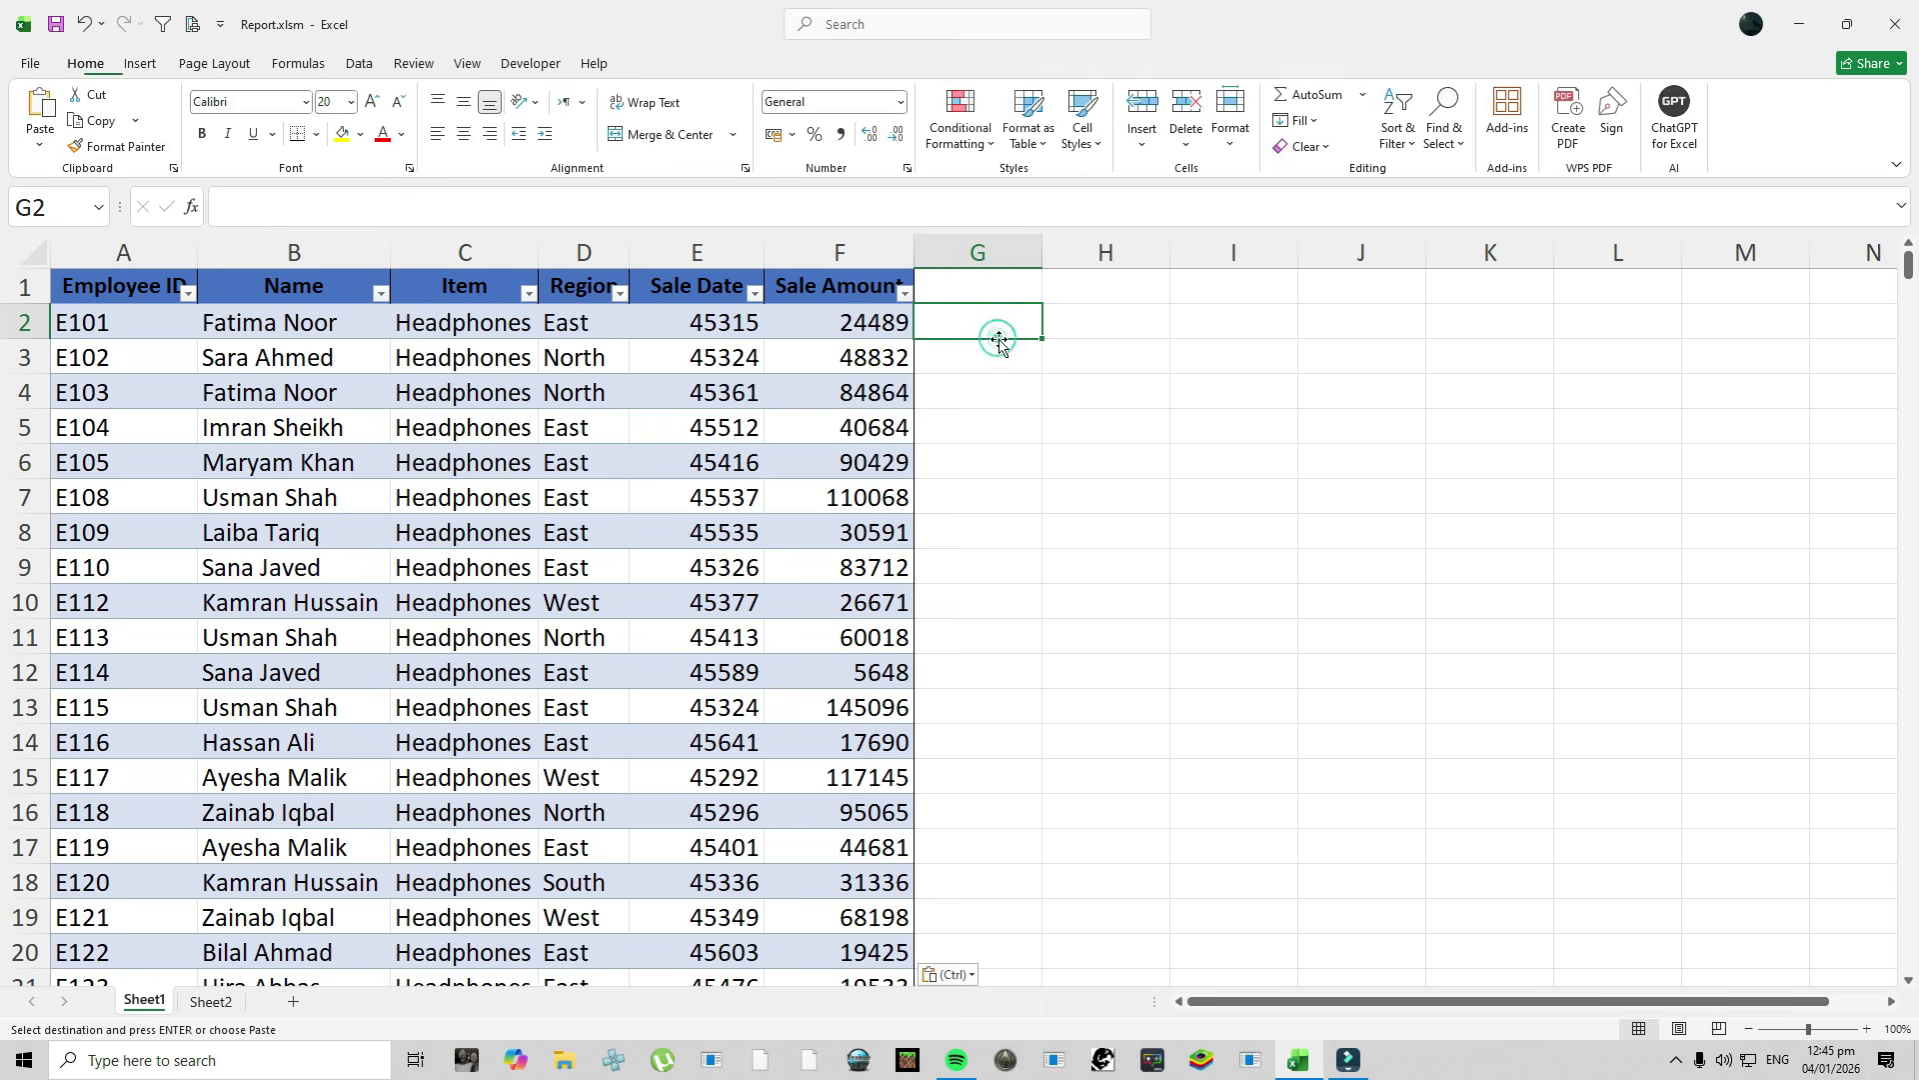
Insert a rounded rectangle about 4.18 cm wide and 1.96 cm high around H2:H4, beside the table.
{"action": "left_click", "coordinate": [140, 64]}
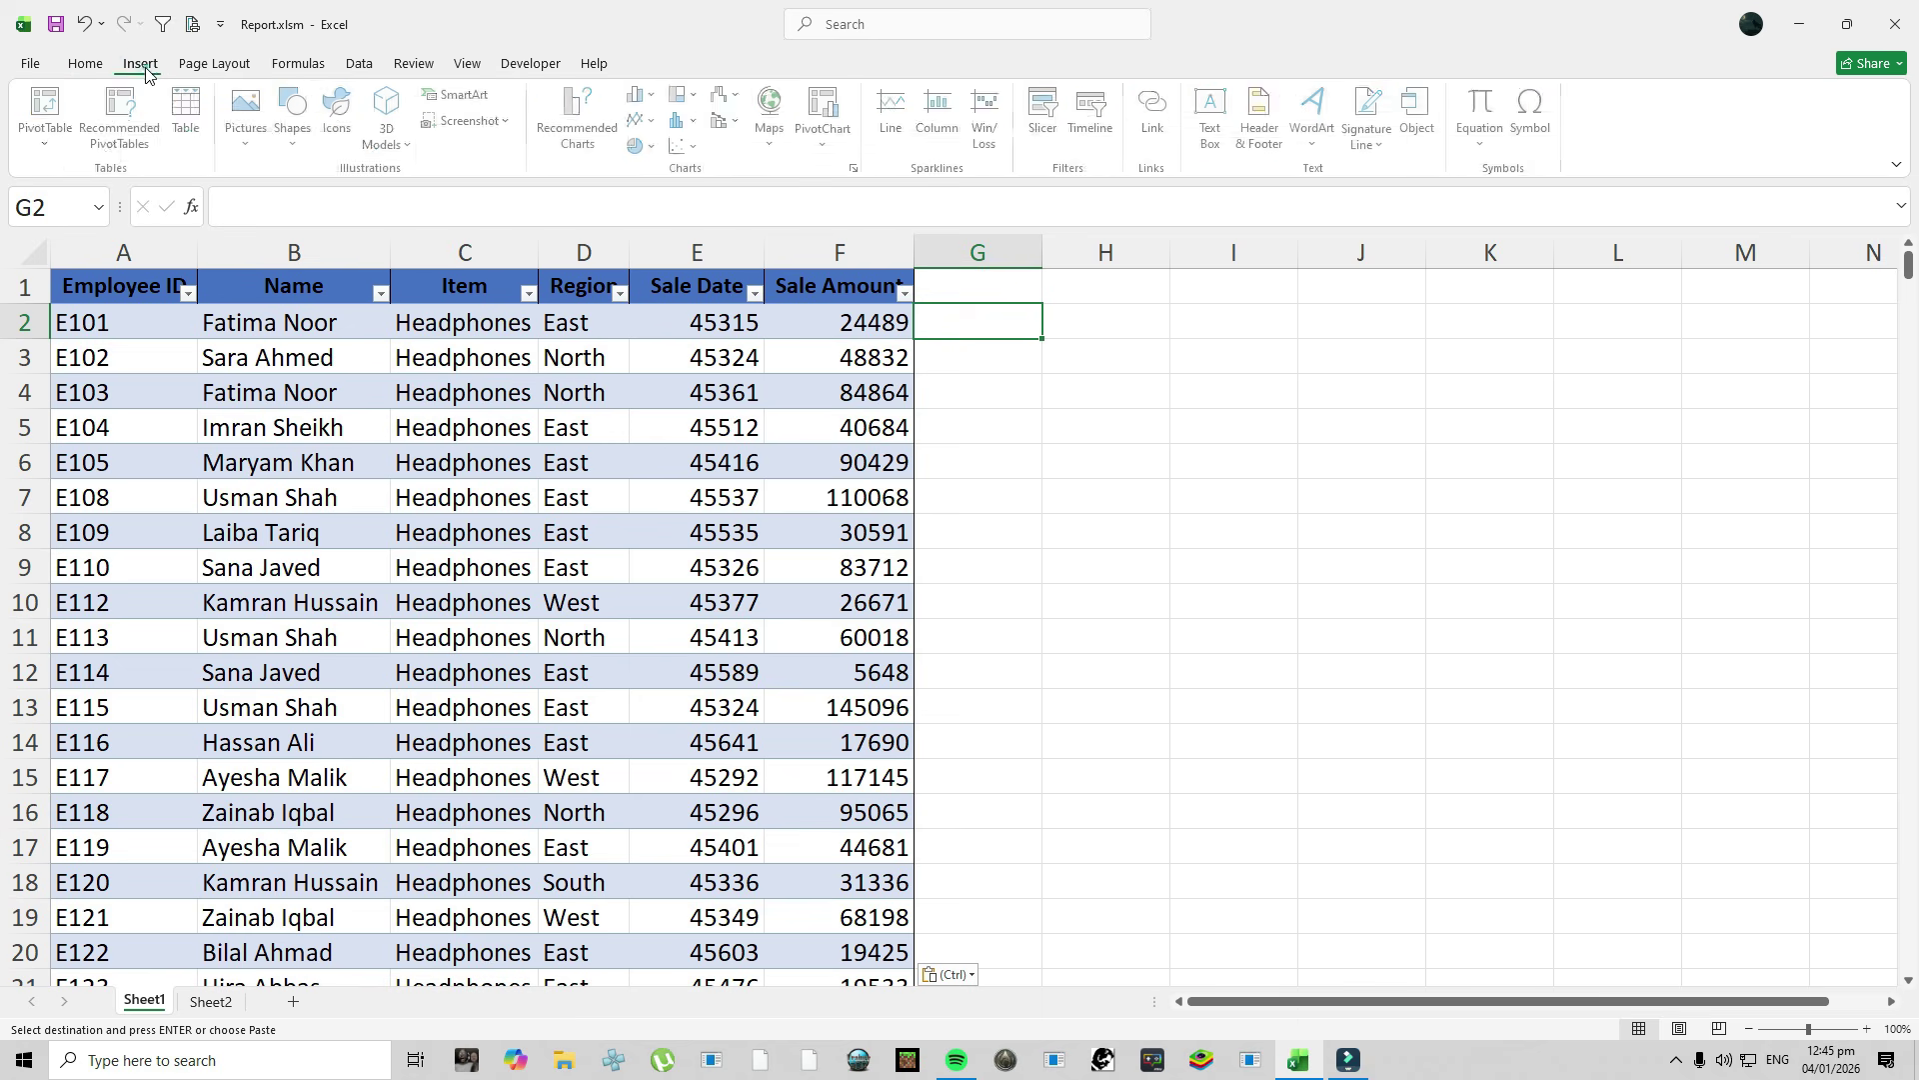
{"action": "left_click", "coordinate": [297, 128]}
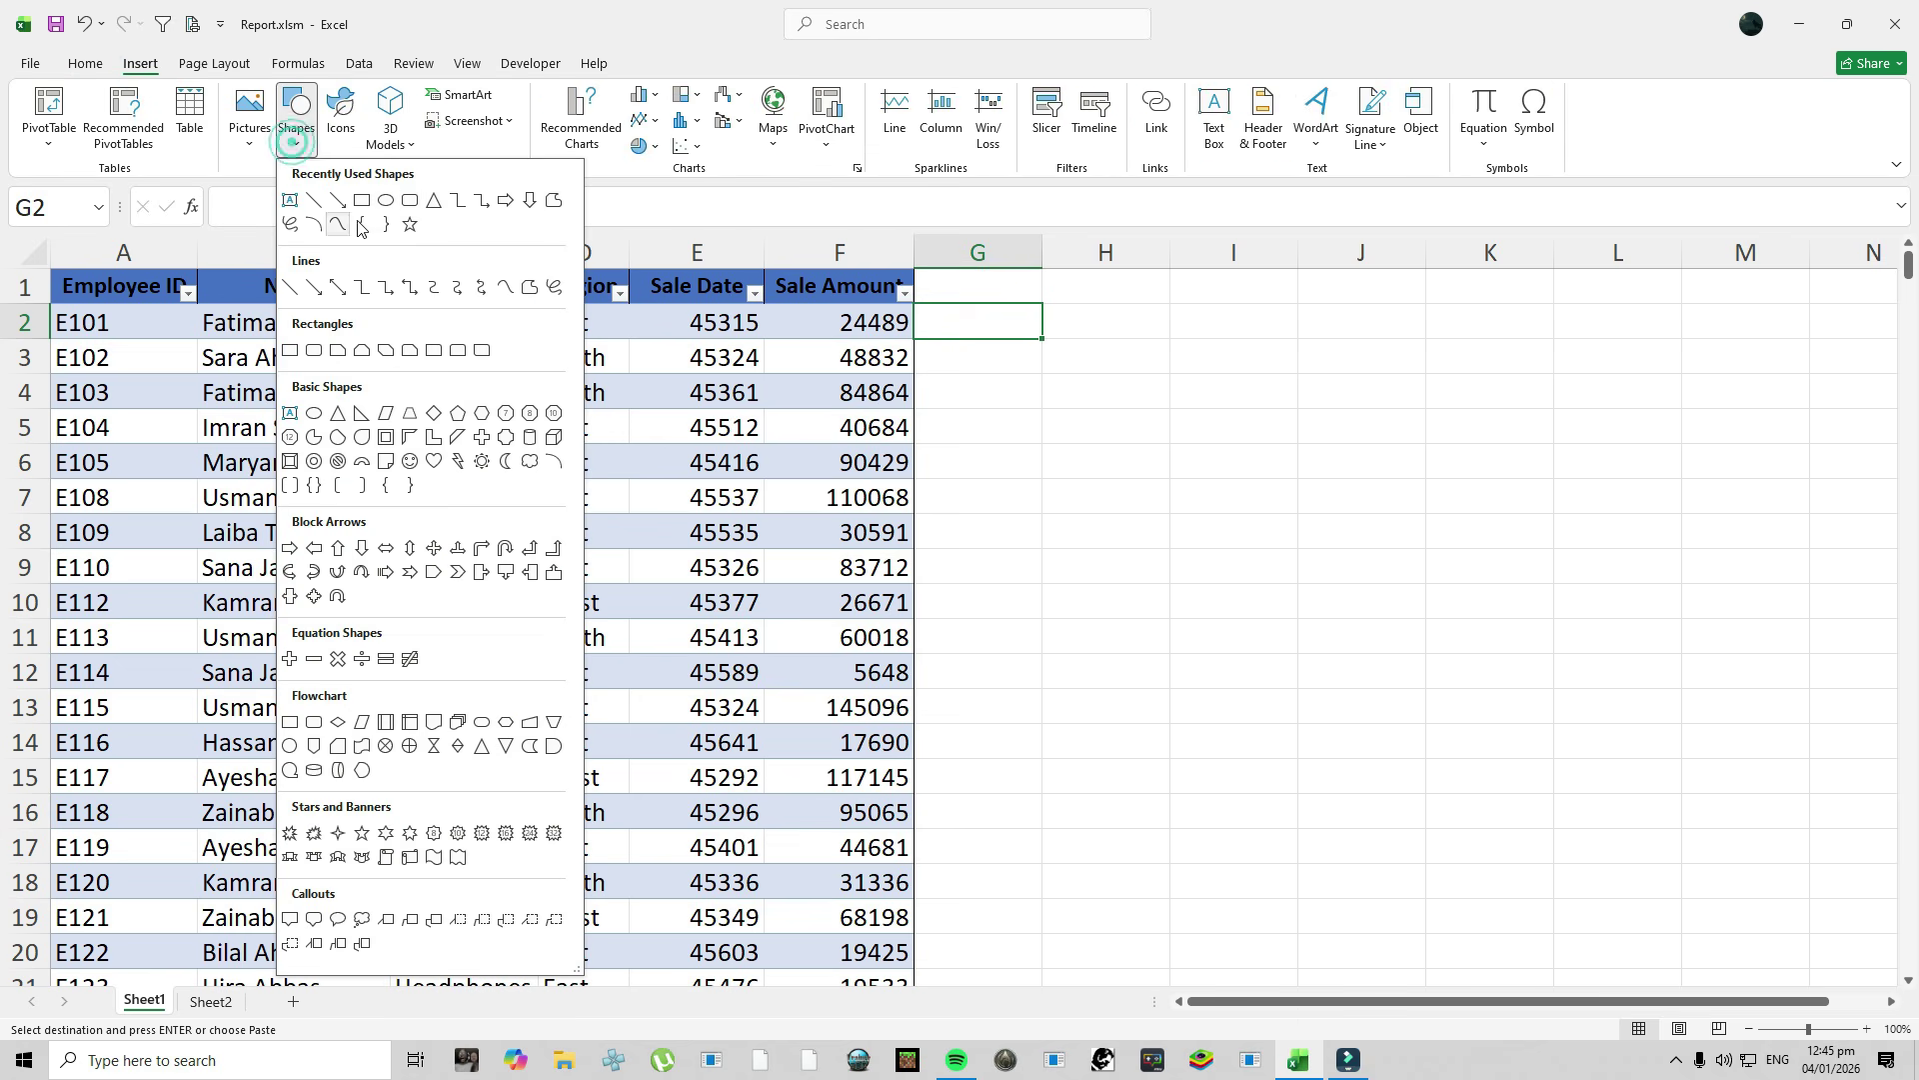
{"action": "left_click", "coordinate": [409, 202]}
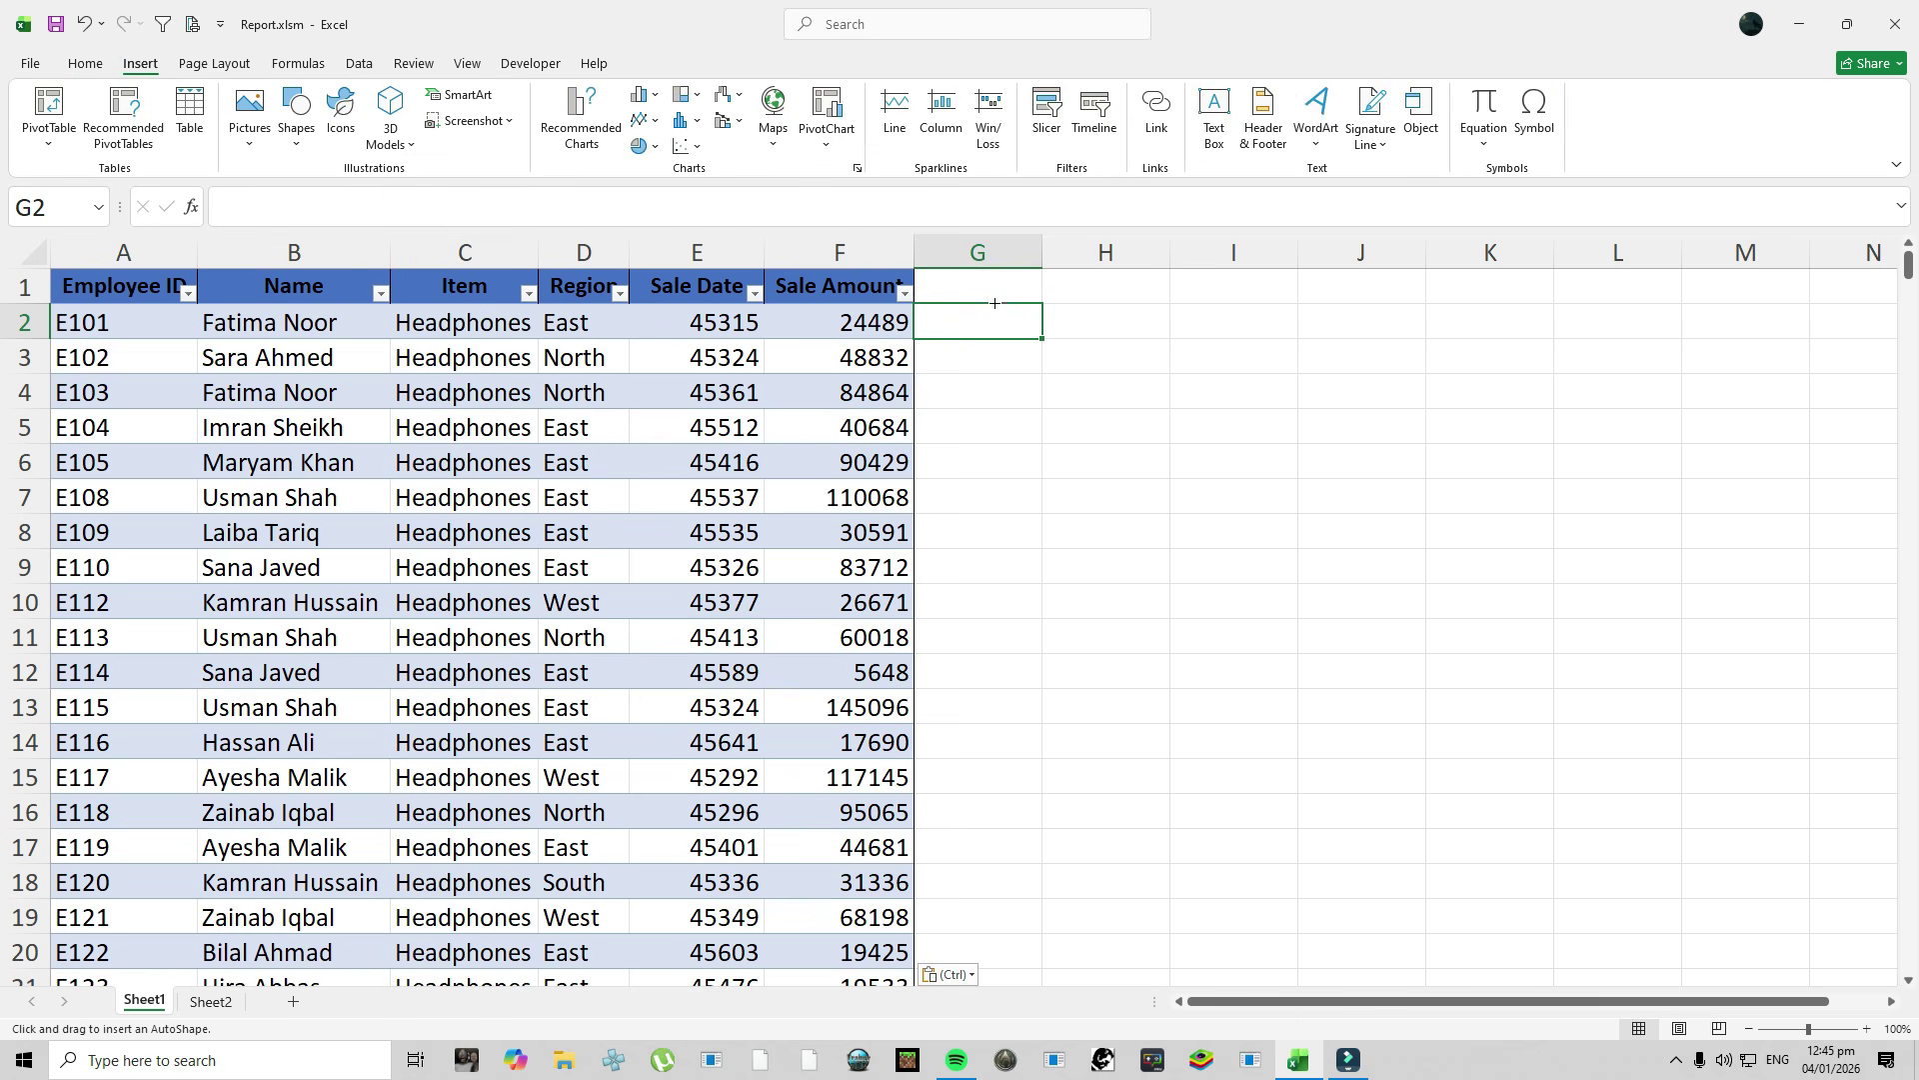
{"action": "left_click", "coordinate": [1030, 318]}
{"action": "left_click_drag", "start_coordinate": [1126, 367], "coordinate": [1192, 368]}
{"action": "left_click_drag", "start_coordinate": [1110, 415], "coordinate": [1110, 394]}
Add the text Report to the rounded rectangle.
{"action": "right_click", "coordinate": [1109, 366]}
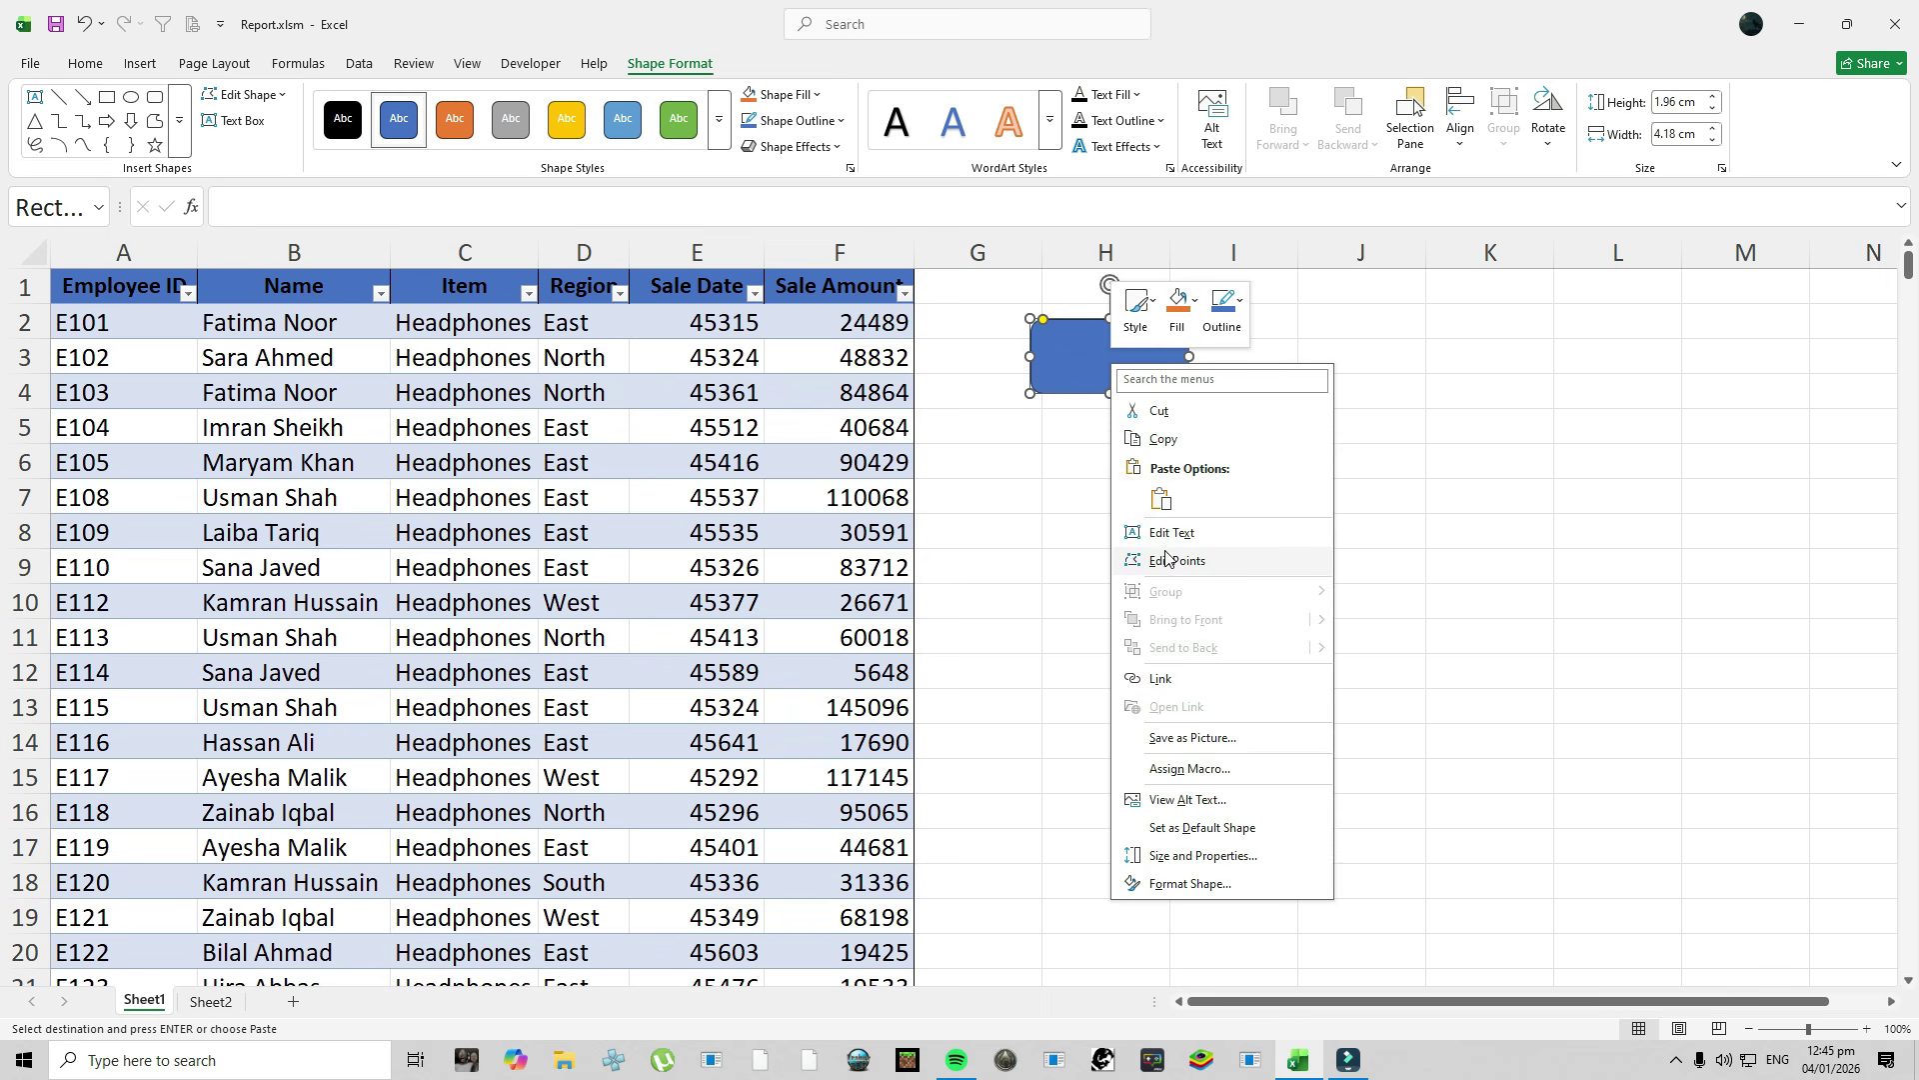
{"action": "left_click", "coordinate": [1166, 536]}
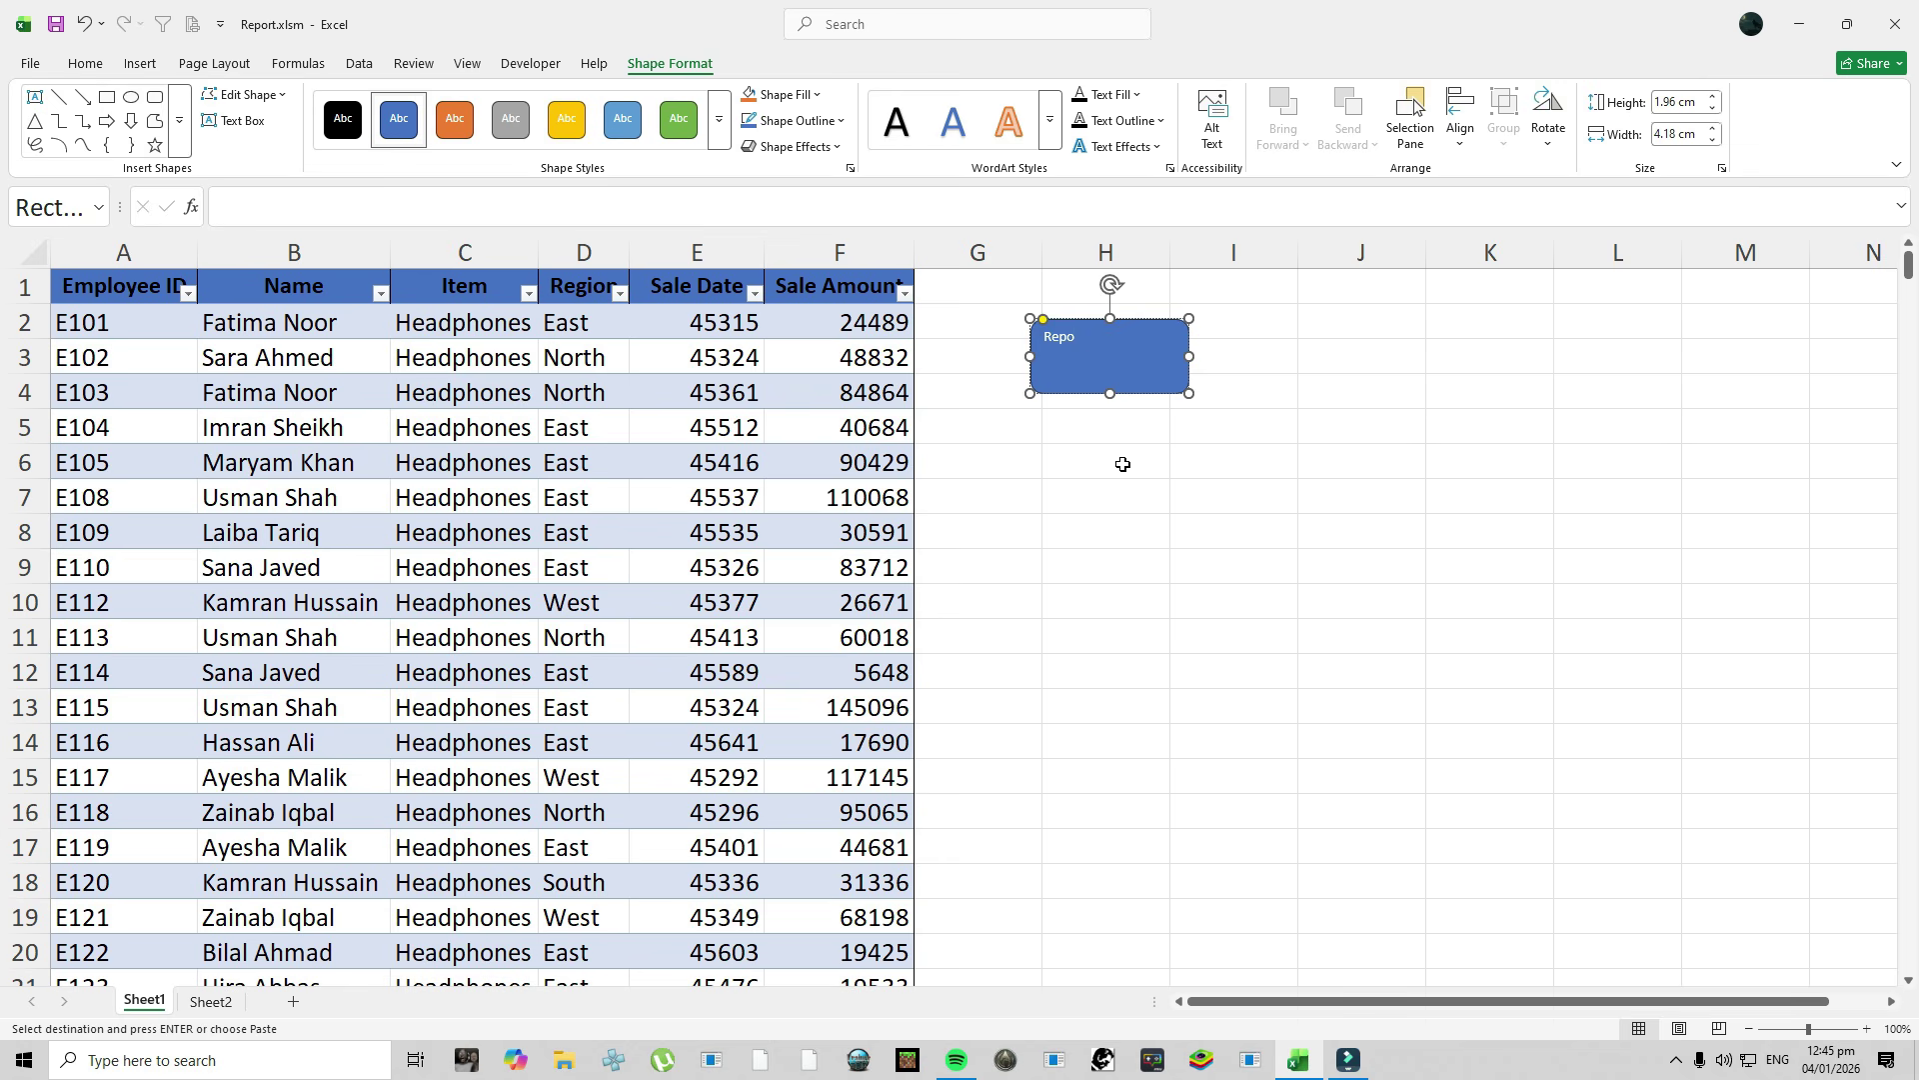
{"action": "left_click", "coordinate": [1098, 454]}
Increase the shape's label font size to 18 and center the text horizontally and vertically.
{"action": "left_click", "coordinate": [1058, 390]}
{"action": "left_click", "coordinate": [85, 63]}
{"action": "left_click", "coordinate": [369, 103]}
{"action": "left_click", "coordinate": [370, 104]}
{"action": "left_click", "coordinate": [369, 103]}
{"action": "left_click", "coordinate": [370, 103]}
{"action": "left_click", "coordinate": [464, 132]}
{"action": "left_click", "coordinate": [465, 101]}
{"action": "left_click", "coordinate": [1069, 442]}
Assign the Report1 macro to the Report shape and deselect it.
{"action": "right_click", "coordinate": [1070, 382]}
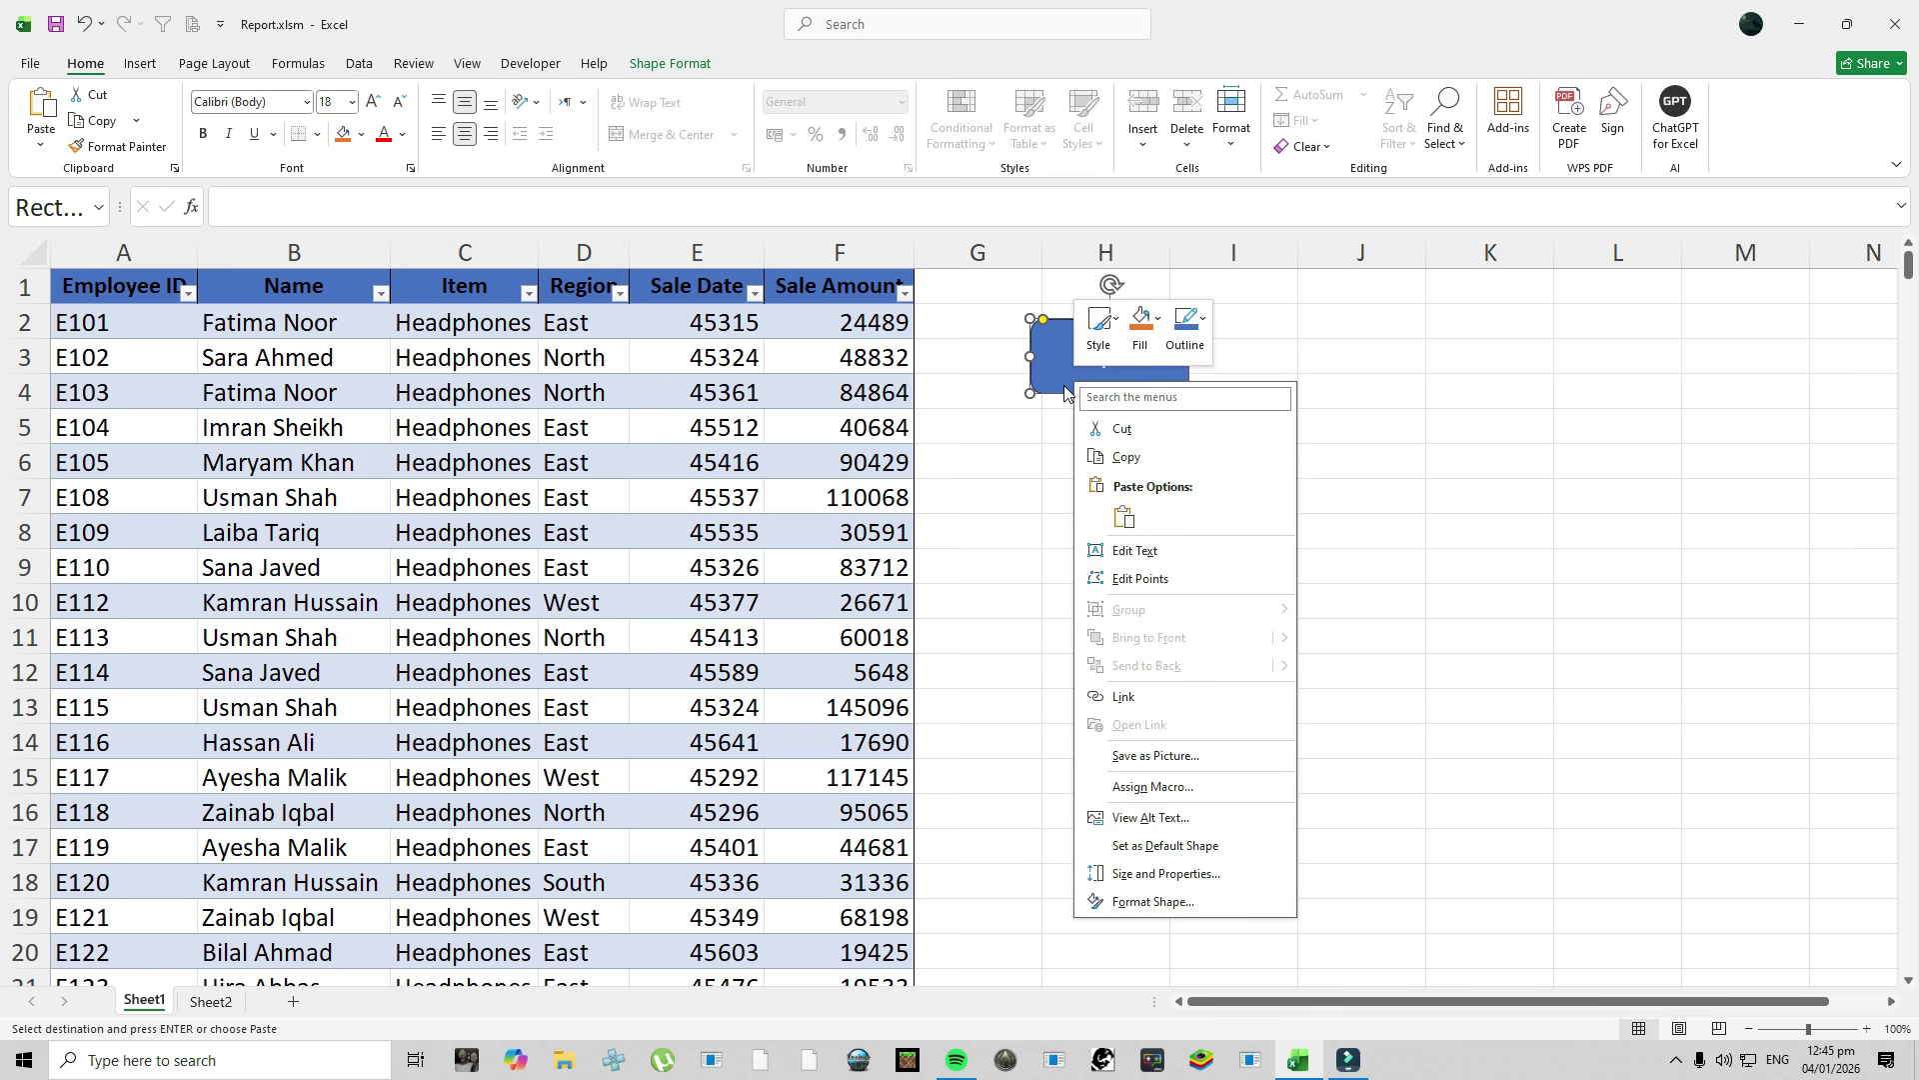
{"action": "left_click", "coordinate": [1150, 786]}
{"action": "double_click", "coordinate": [982, 684]}
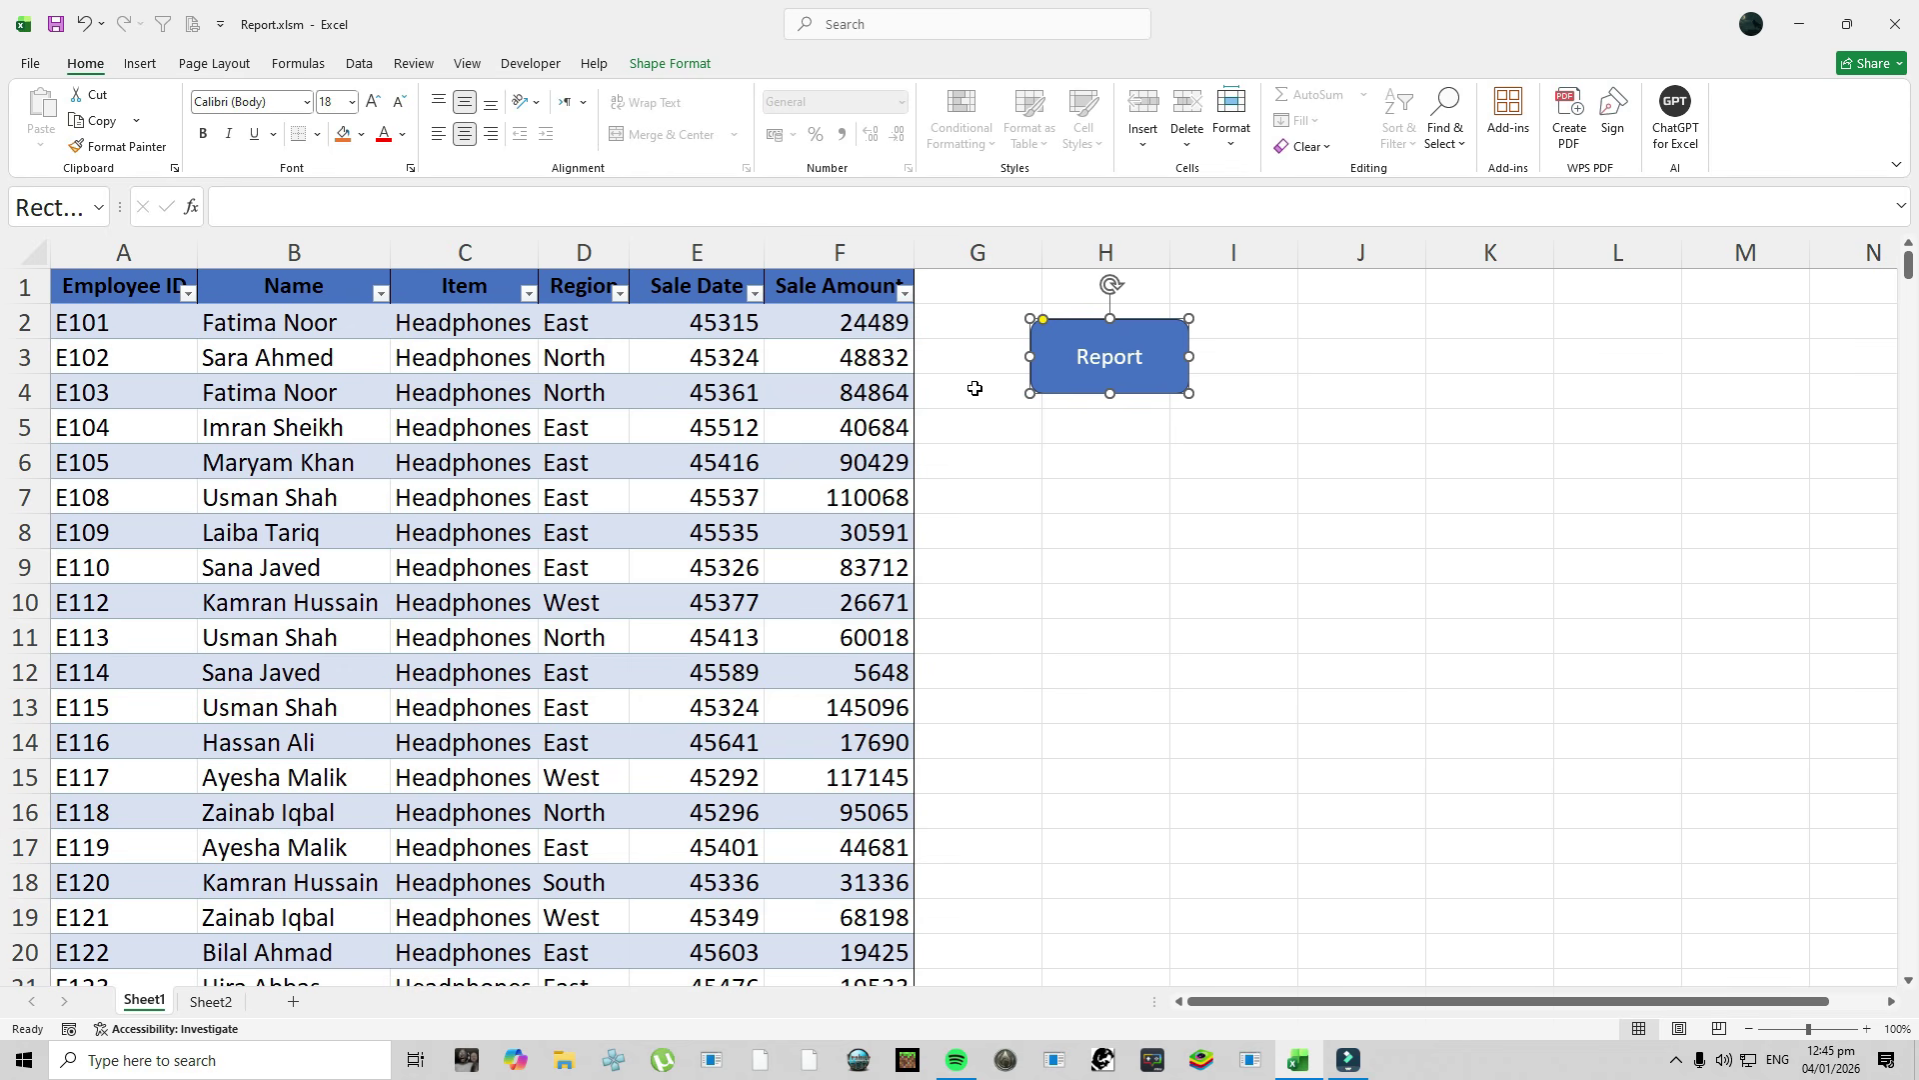
{"action": "left_click", "coordinate": [1092, 469]}
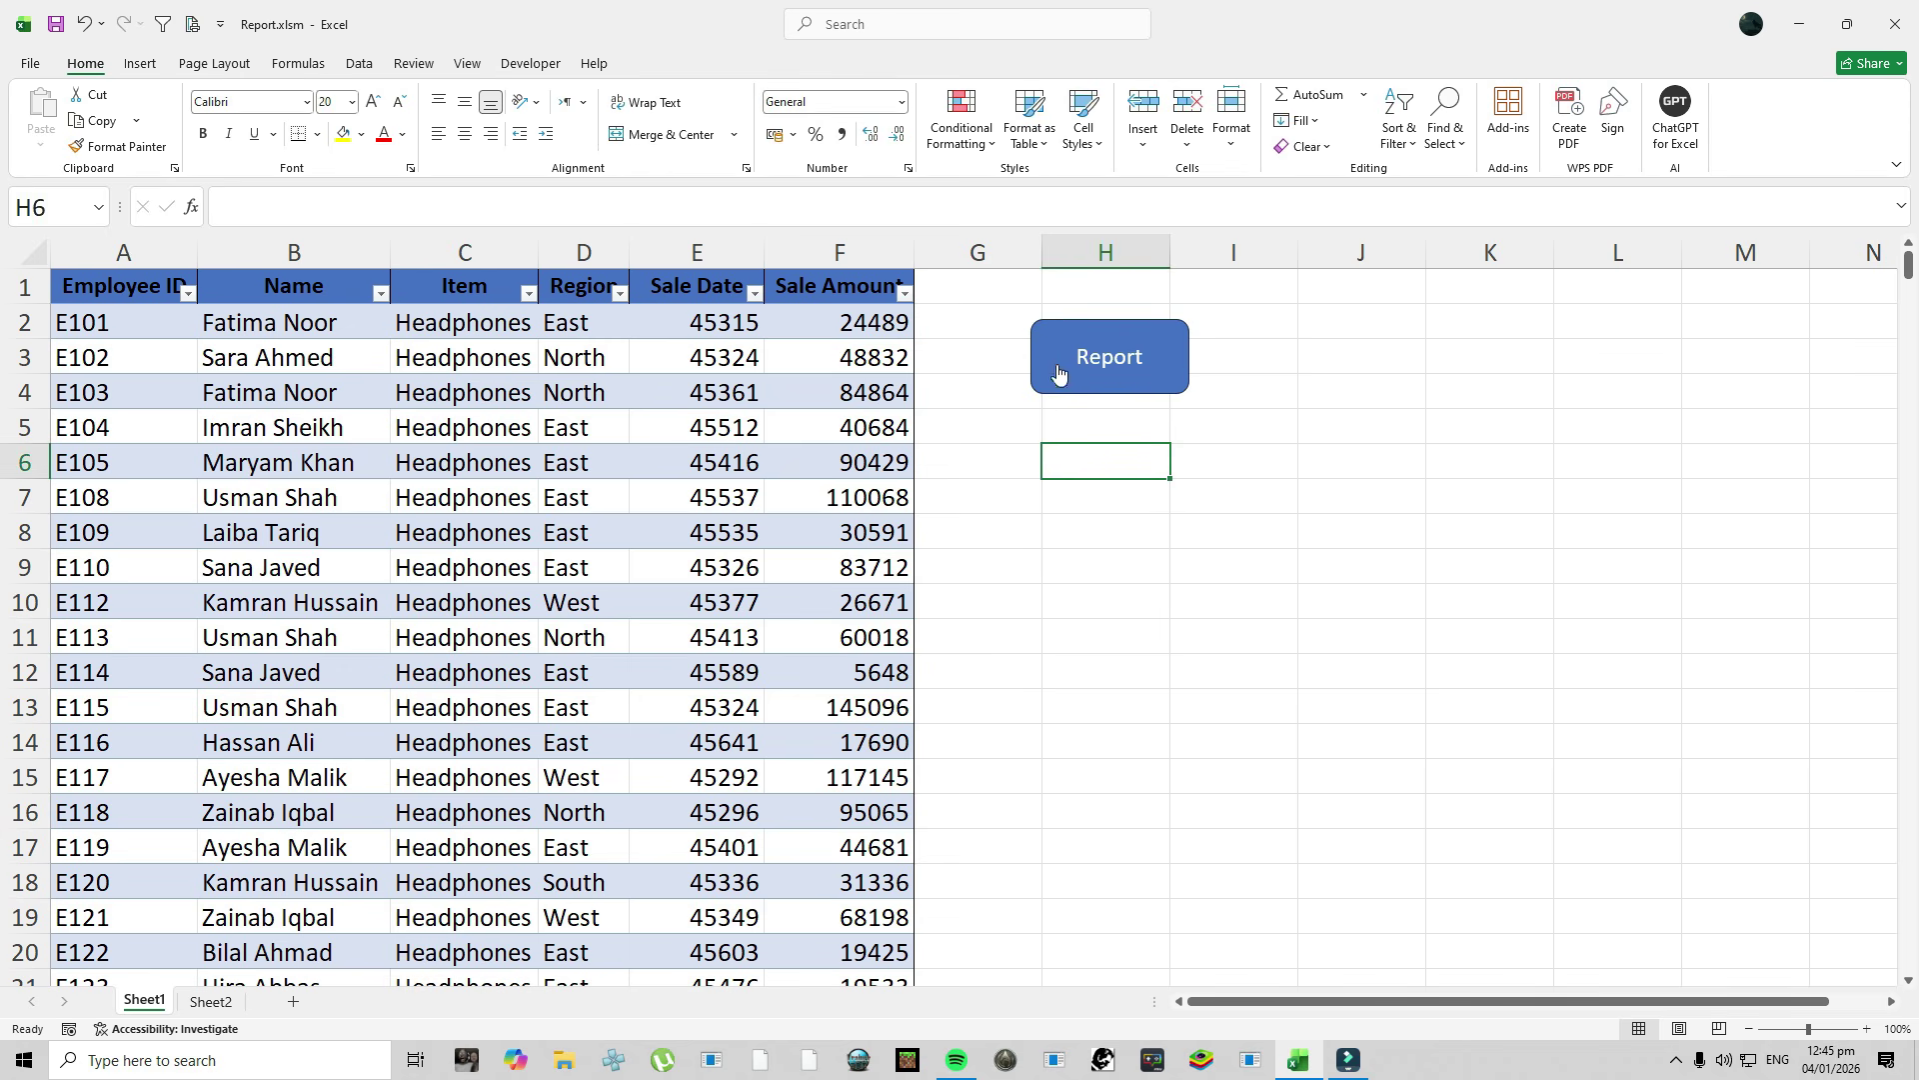
Move the Report shape closer to the sales table, placing it over about G1:H3, and deselect it.
{"action": "right_click", "coordinate": [1067, 332]}
{"action": "left_click", "coordinate": [1066, 332]}
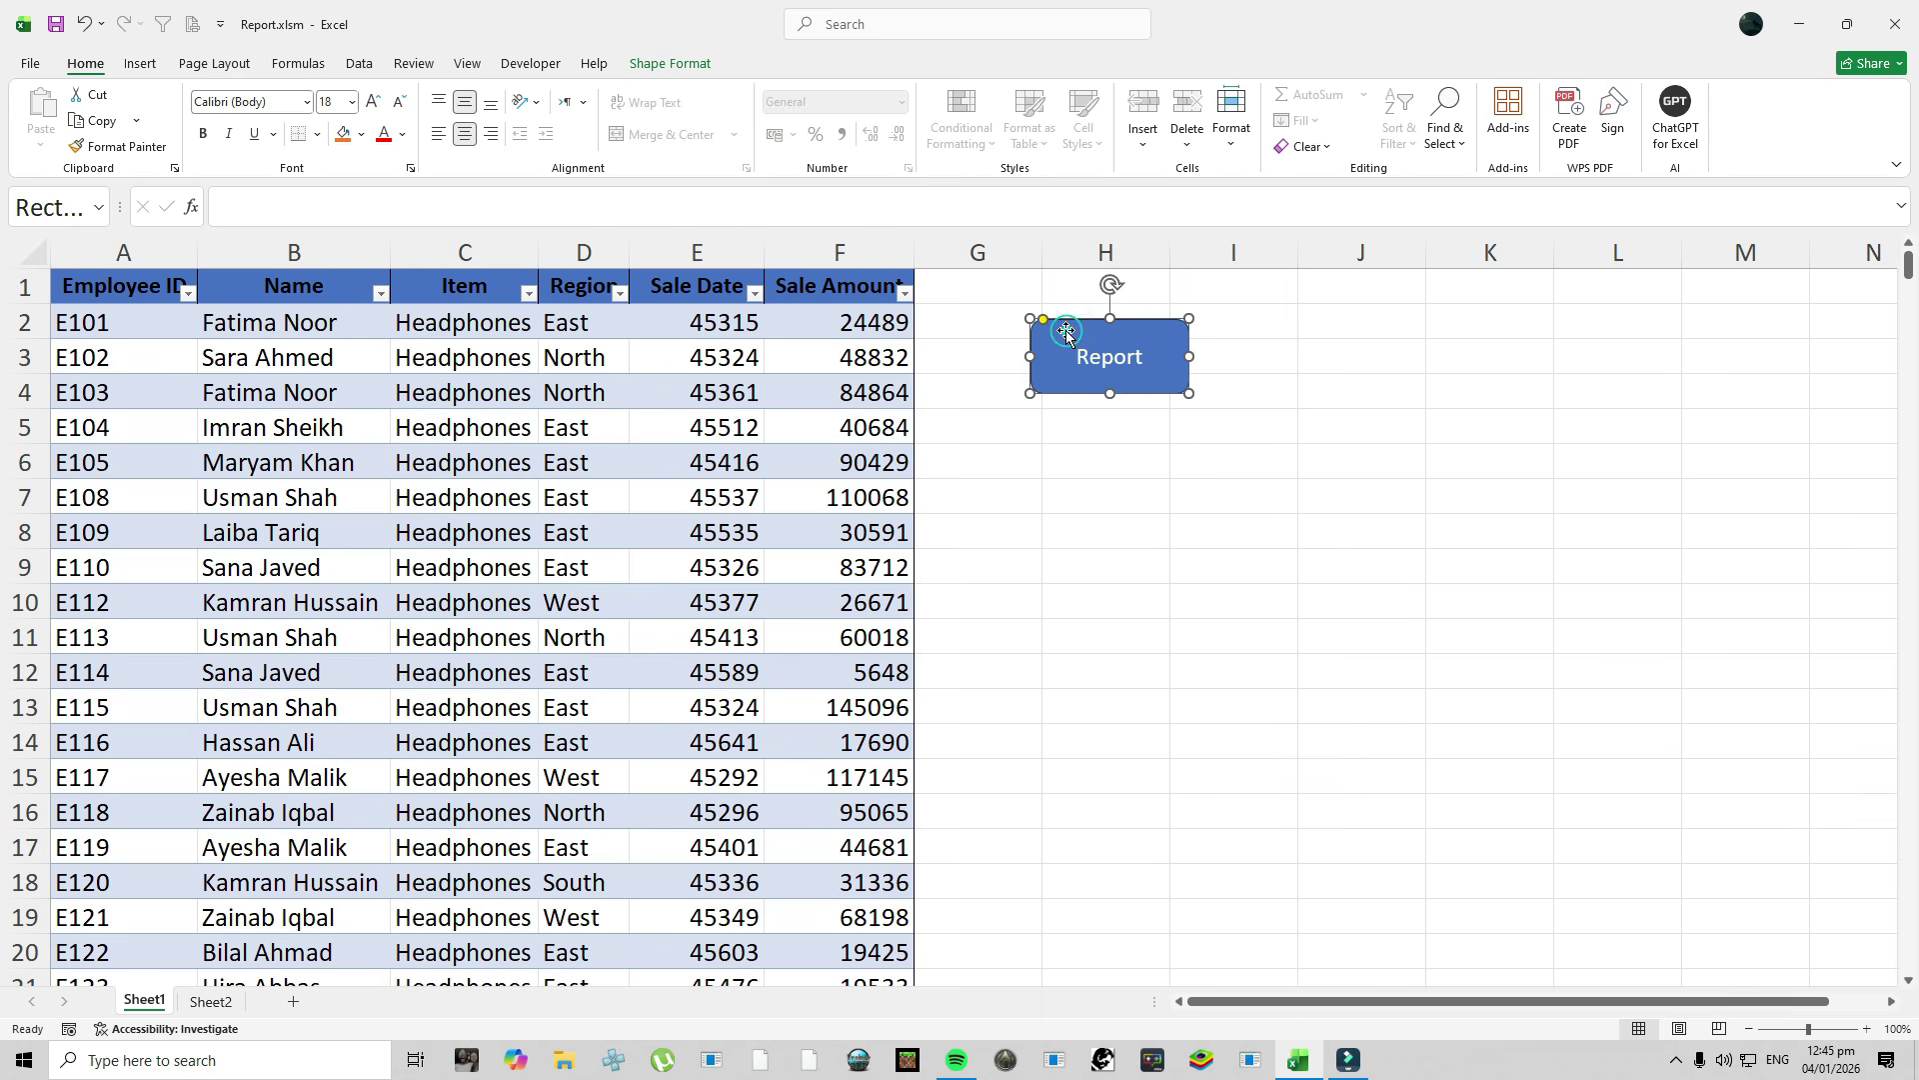
{"action": "left_click_drag", "start_coordinate": [1054, 329], "coordinate": [970, 287]}
{"action": "left_click", "coordinate": [1014, 430]}
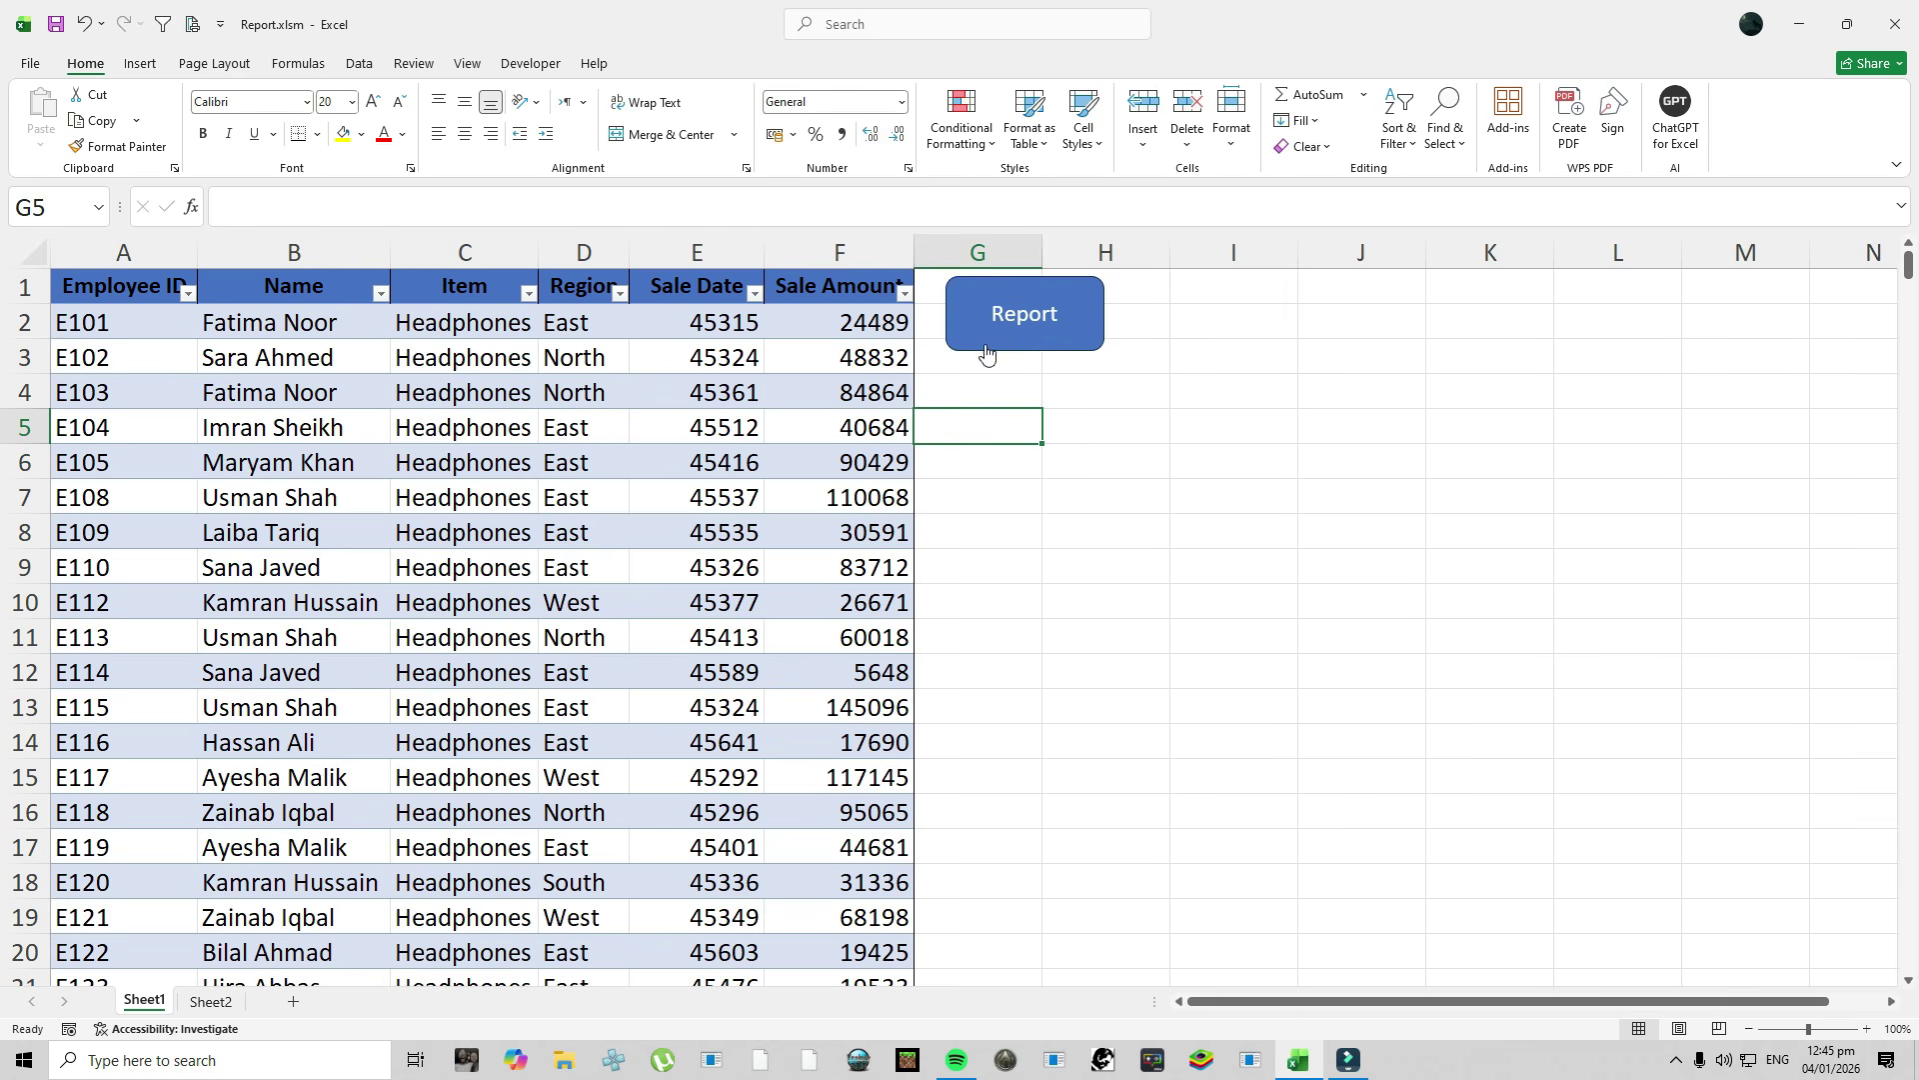
Run the Report1 macro from the Report shape to generate the item sales summary on Sheet1.
{"action": "left_click", "coordinate": [997, 336]}
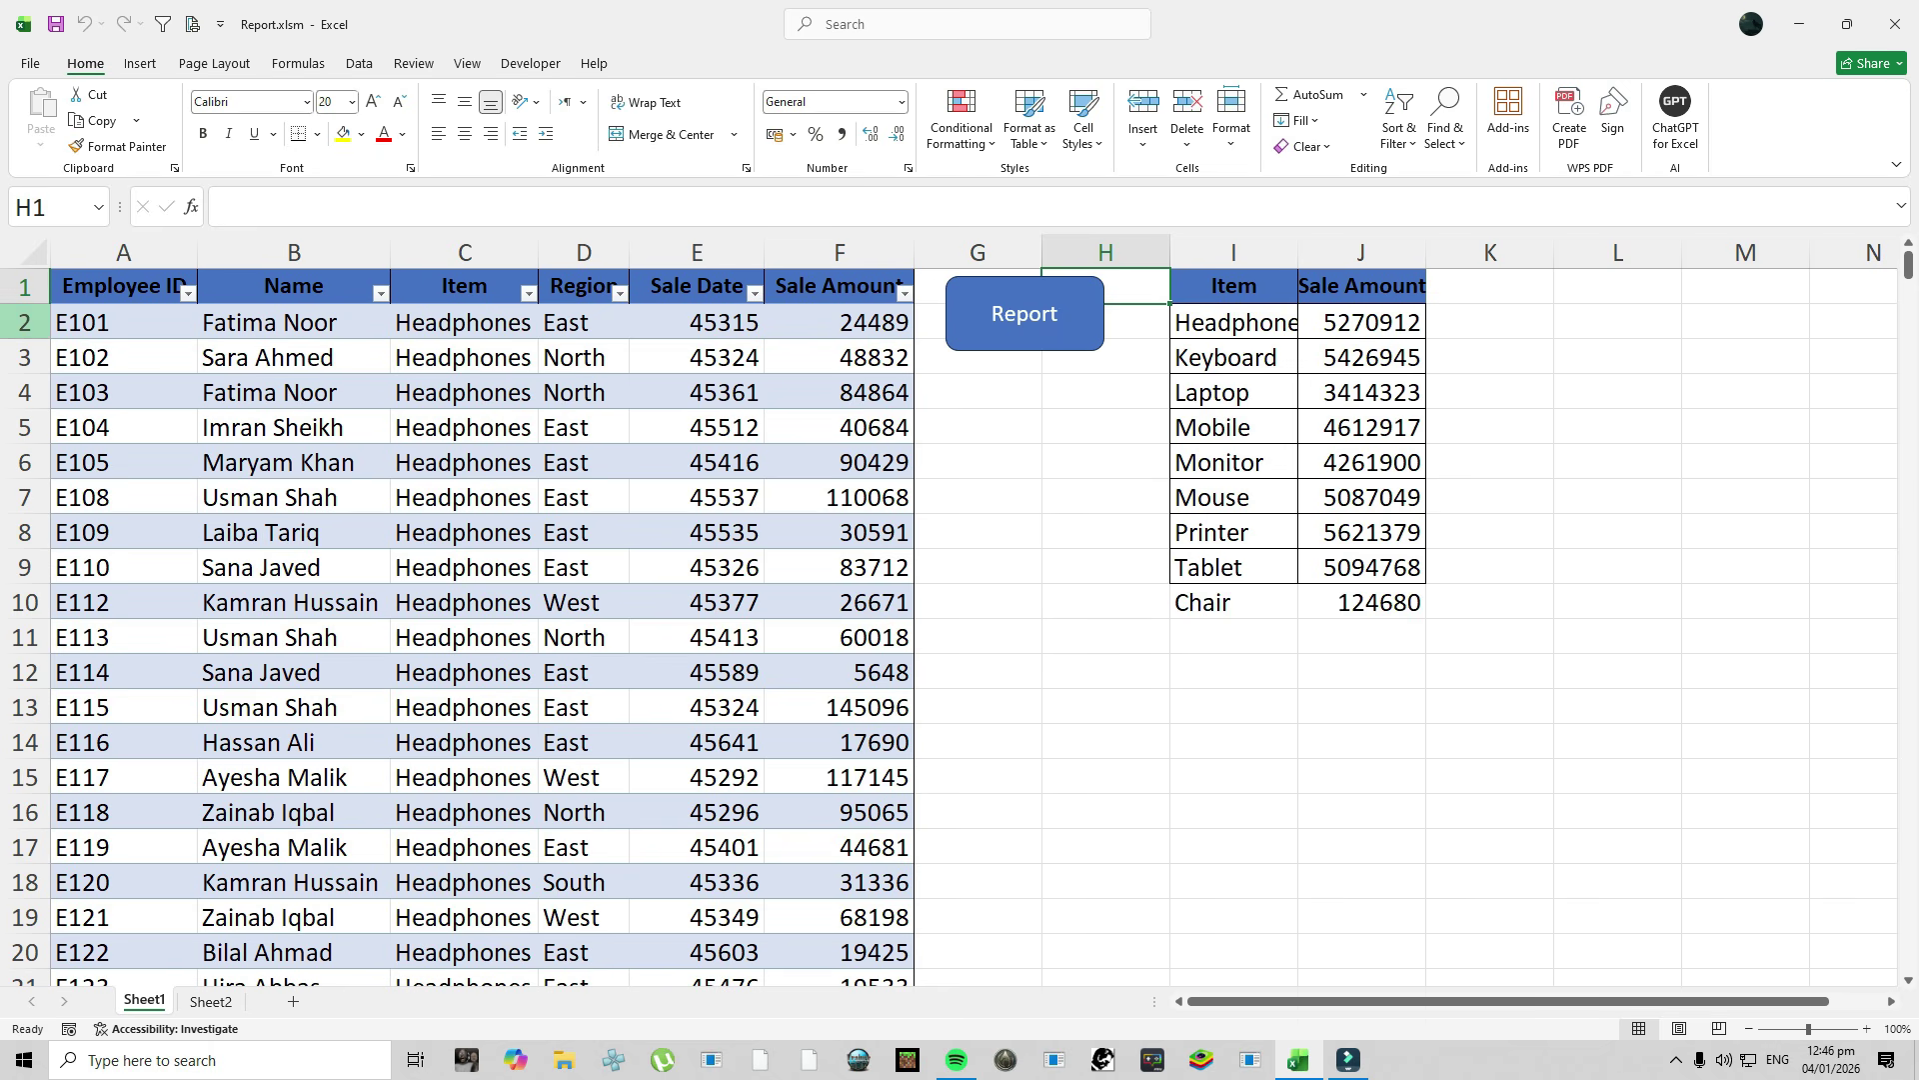
{"action": "left_click", "coordinate": [21, 322]}
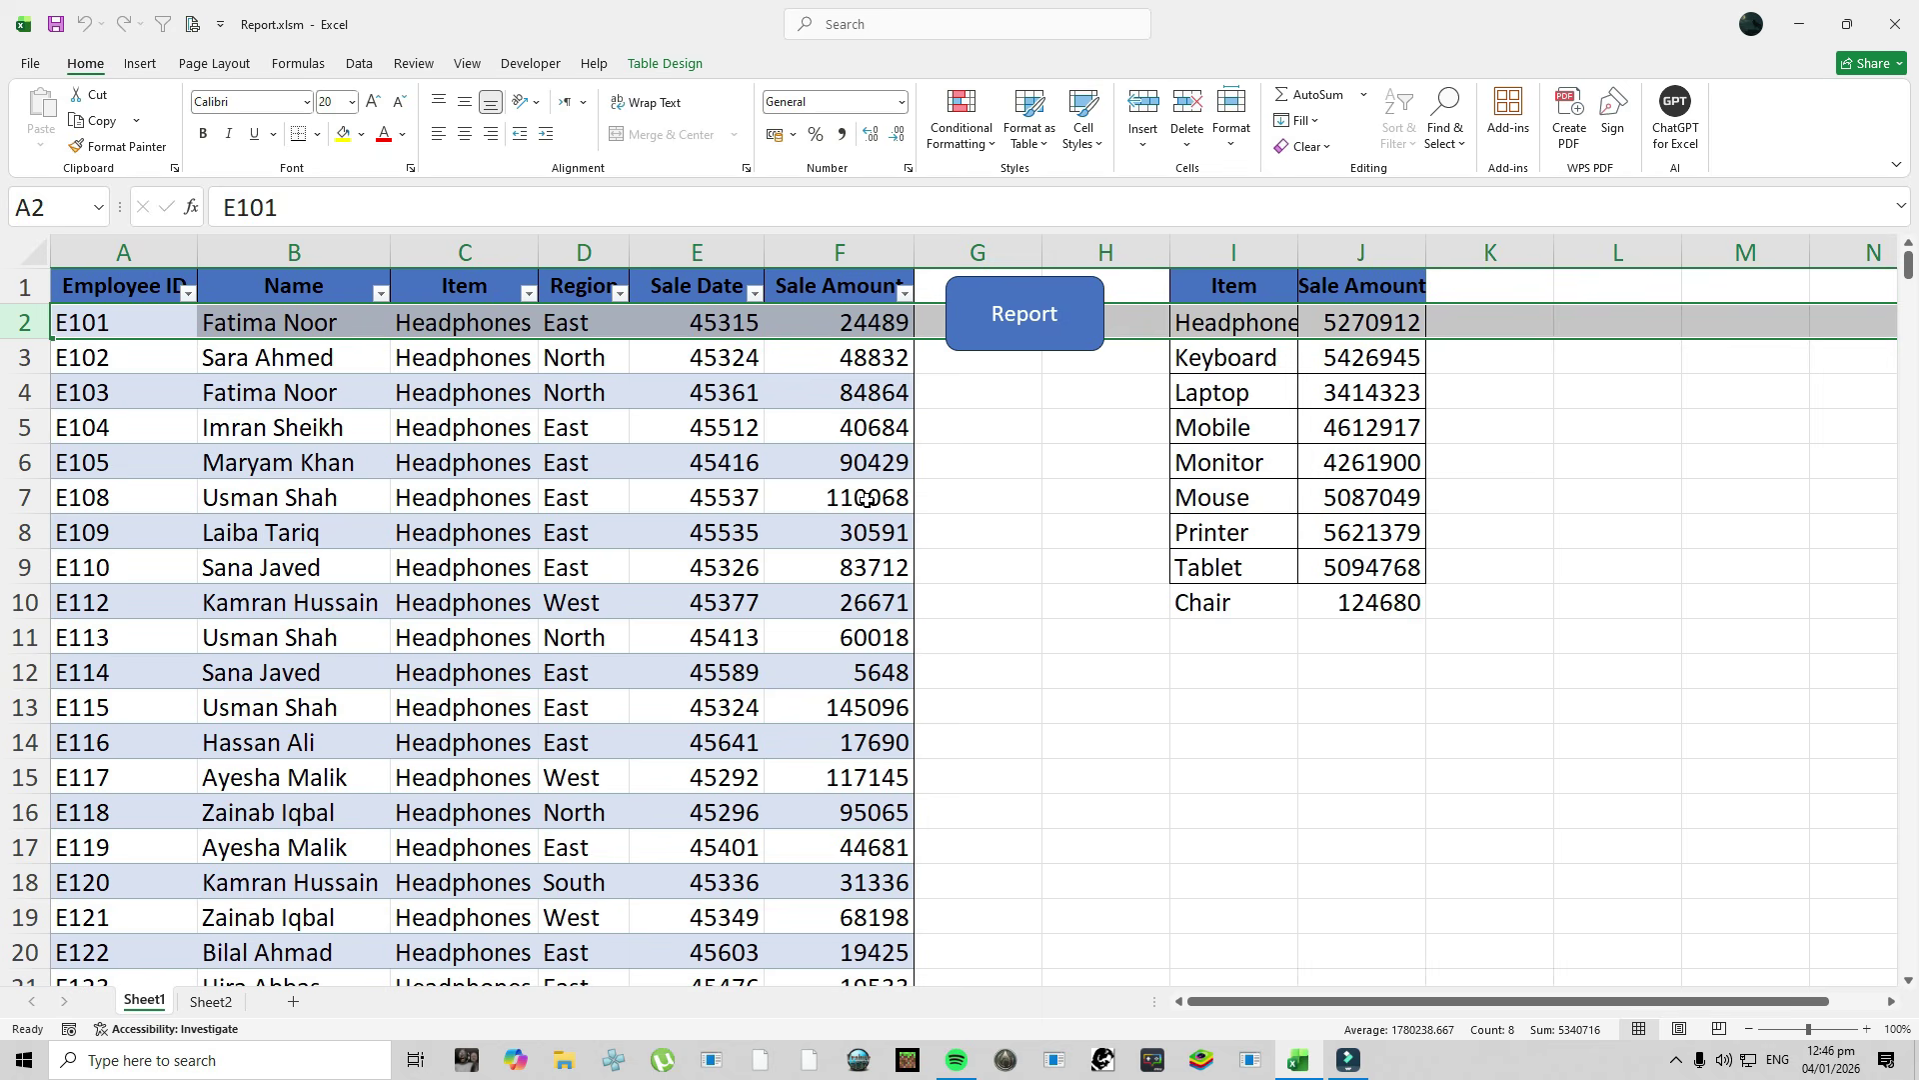
{"action": "left_click", "coordinate": [1000, 460]}
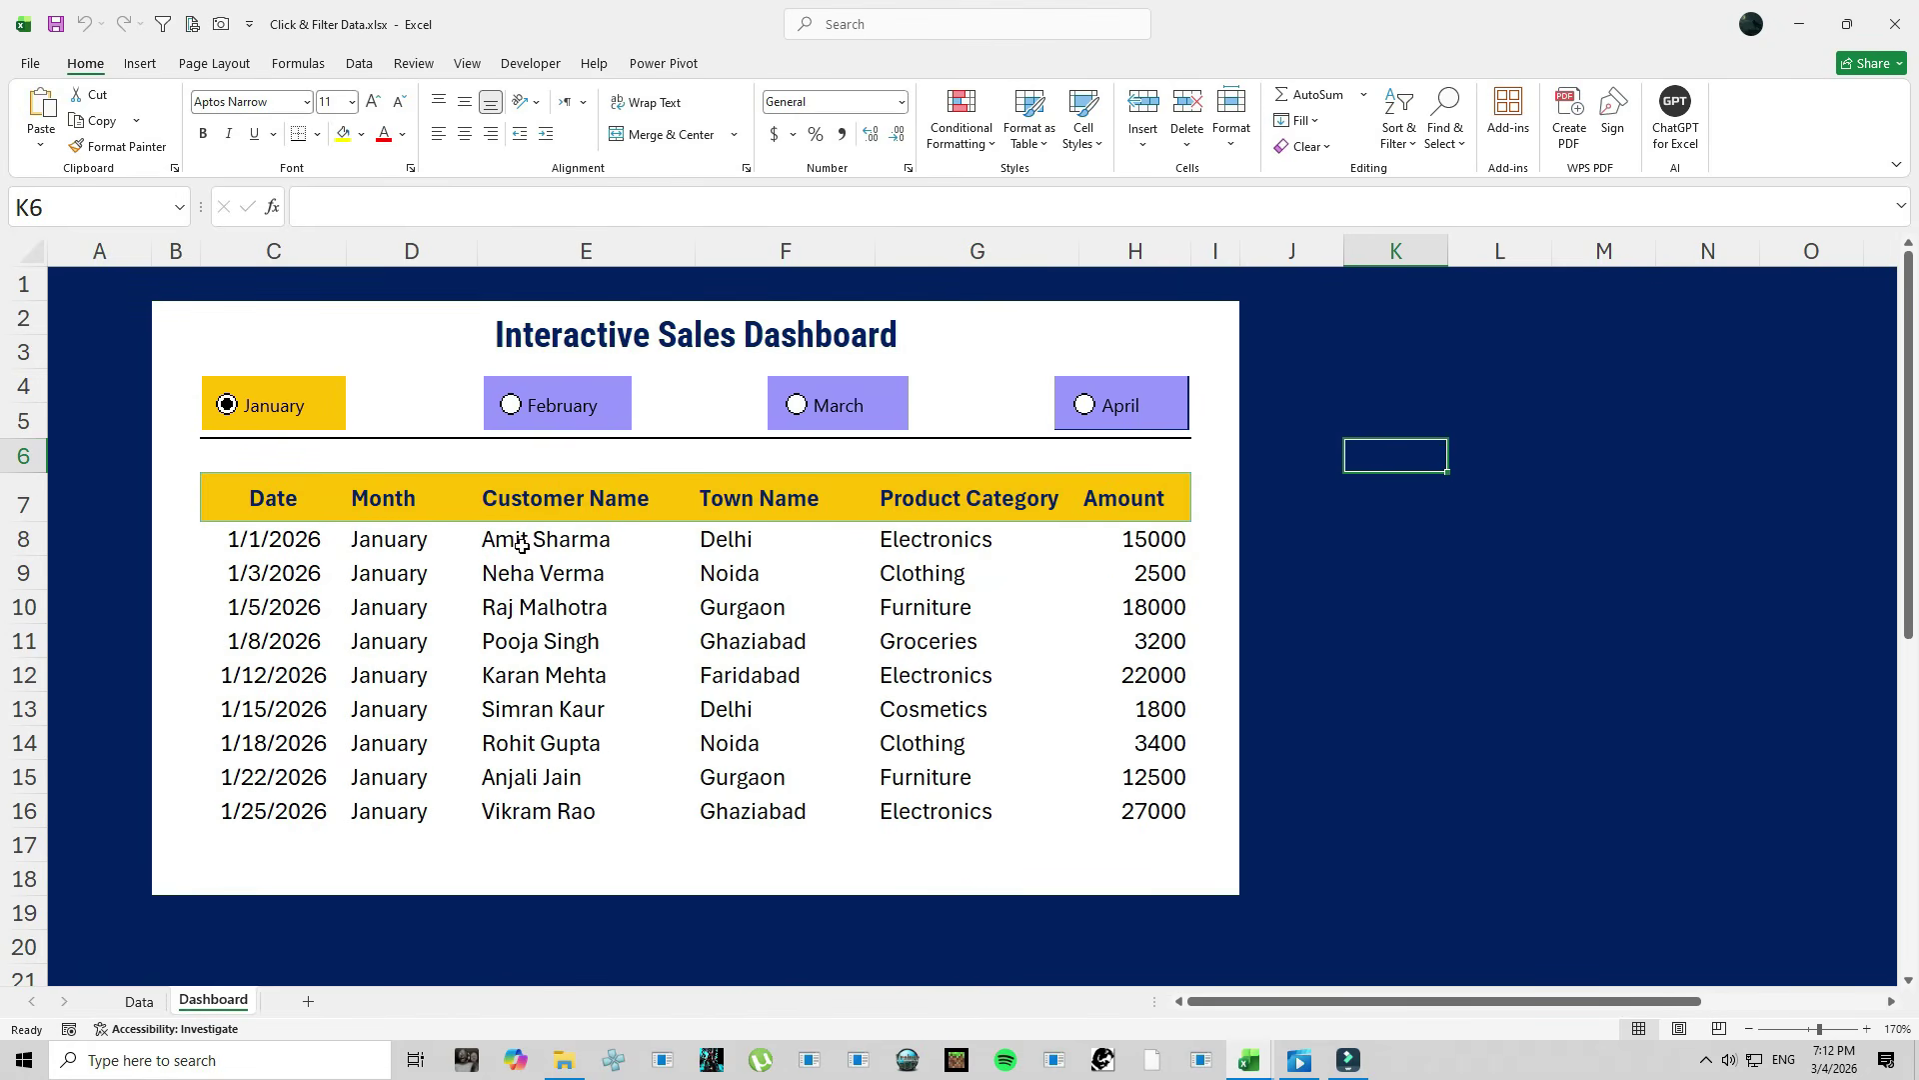
Switch the Interactive Sales Dashboard between January, February, March and April to examine the filtered sales records.
{"action": "left_click", "coordinate": [511, 404]}
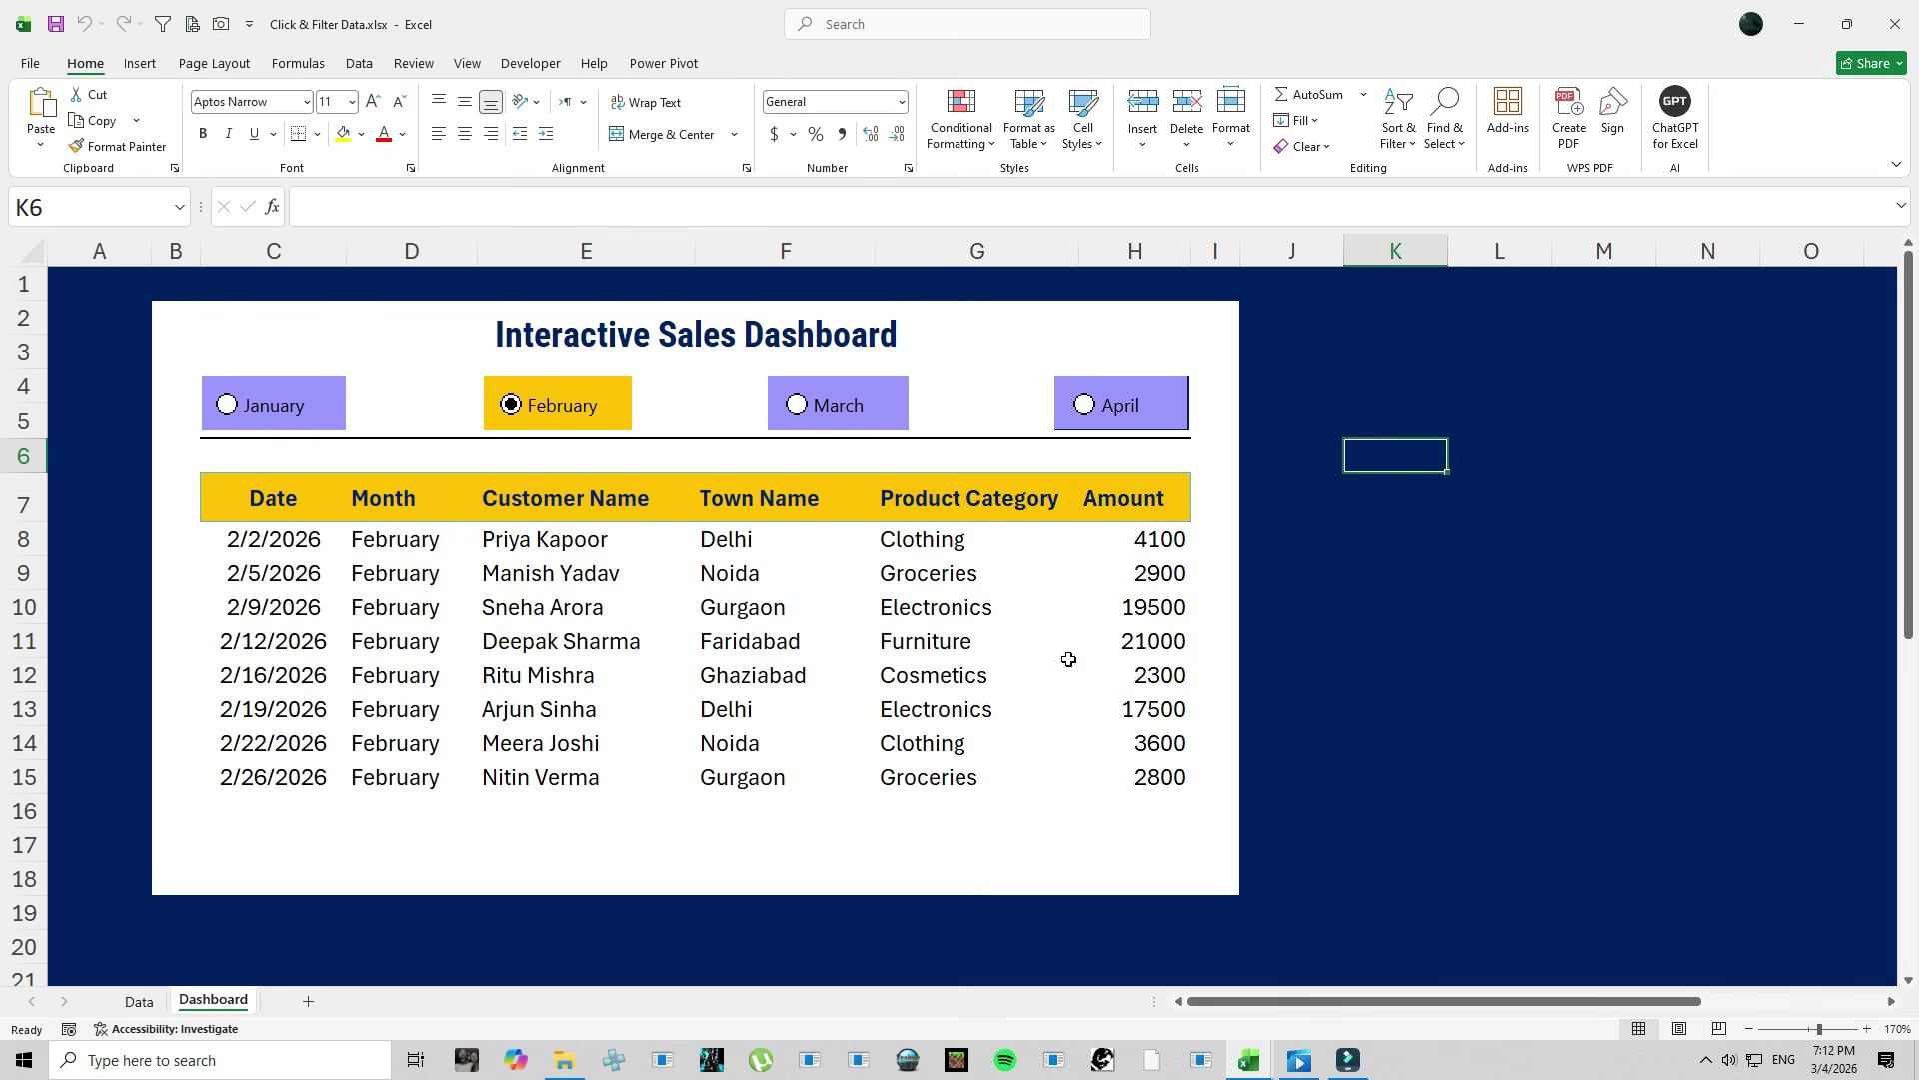
{"action": "left_click", "coordinate": [796, 404]}
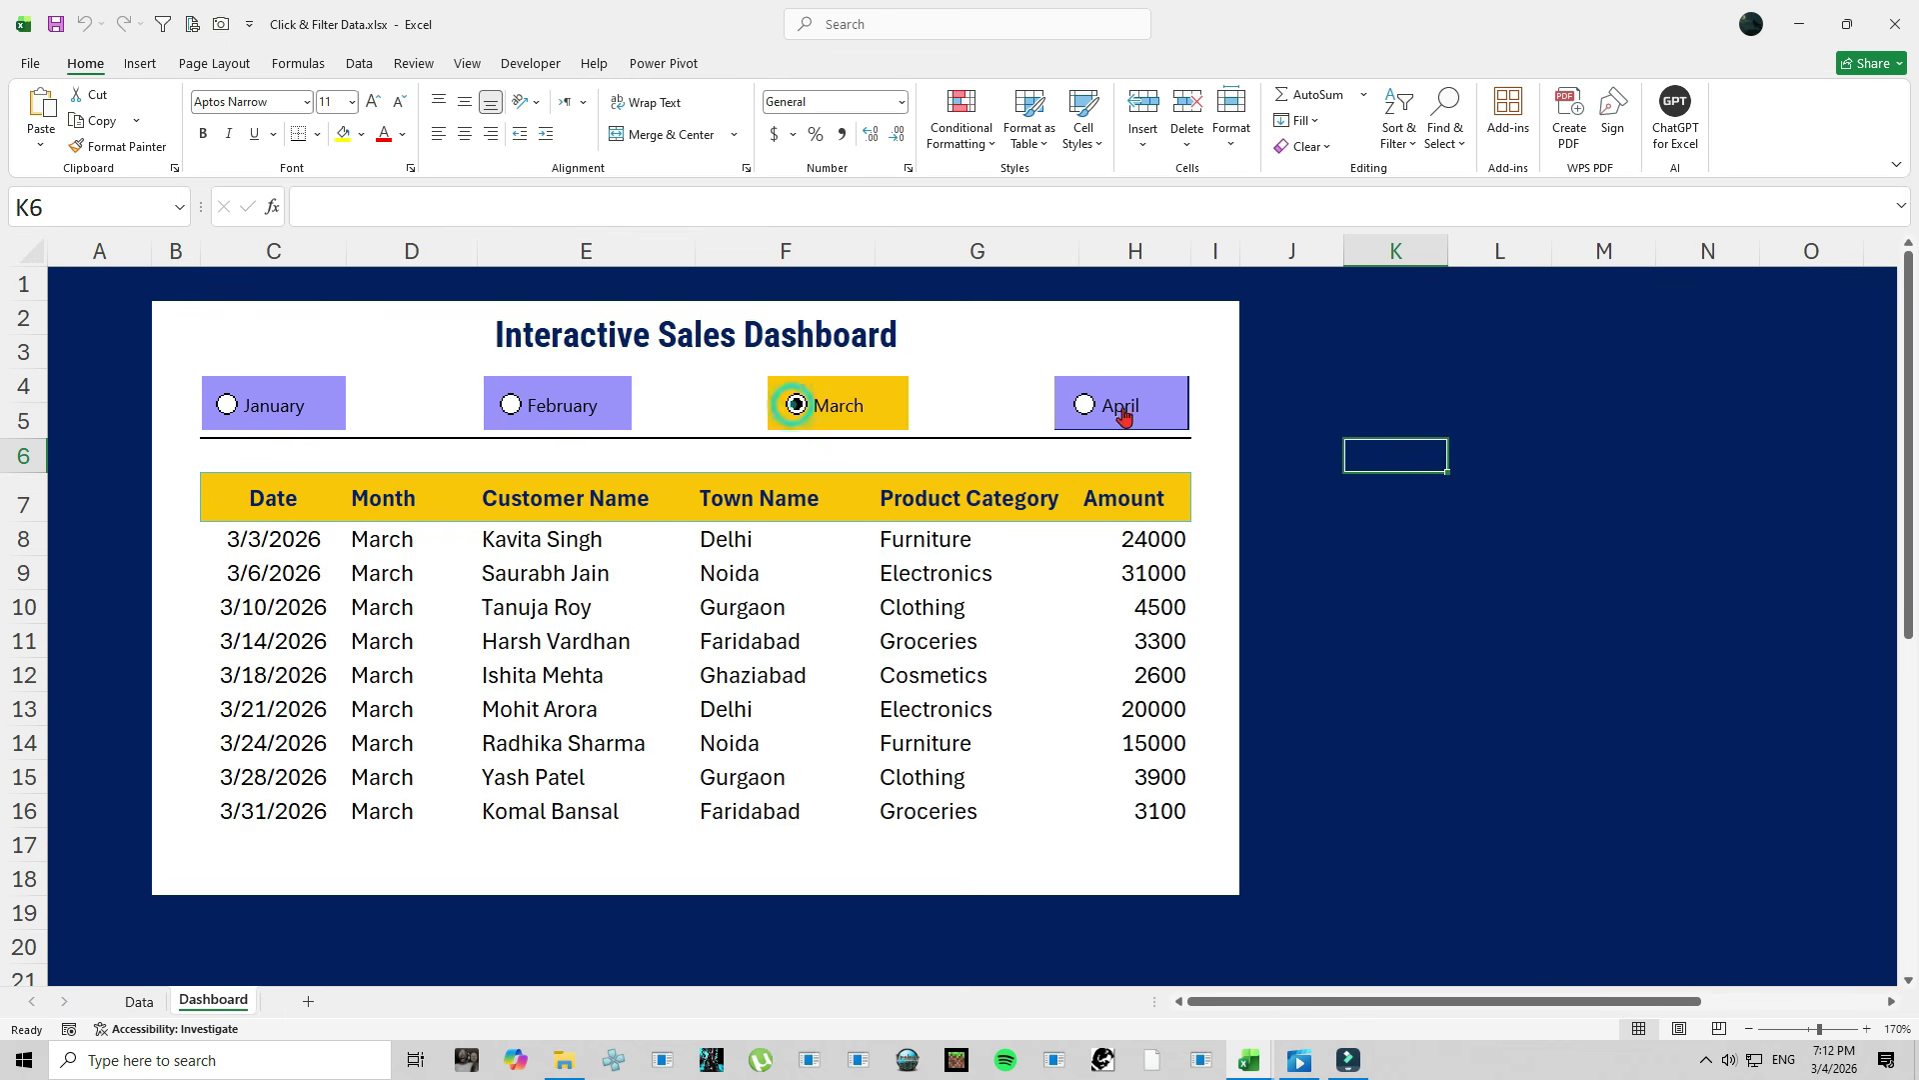
{"action": "left_click", "coordinate": [1104, 410]}
{"action": "left_click", "coordinate": [238, 410]}
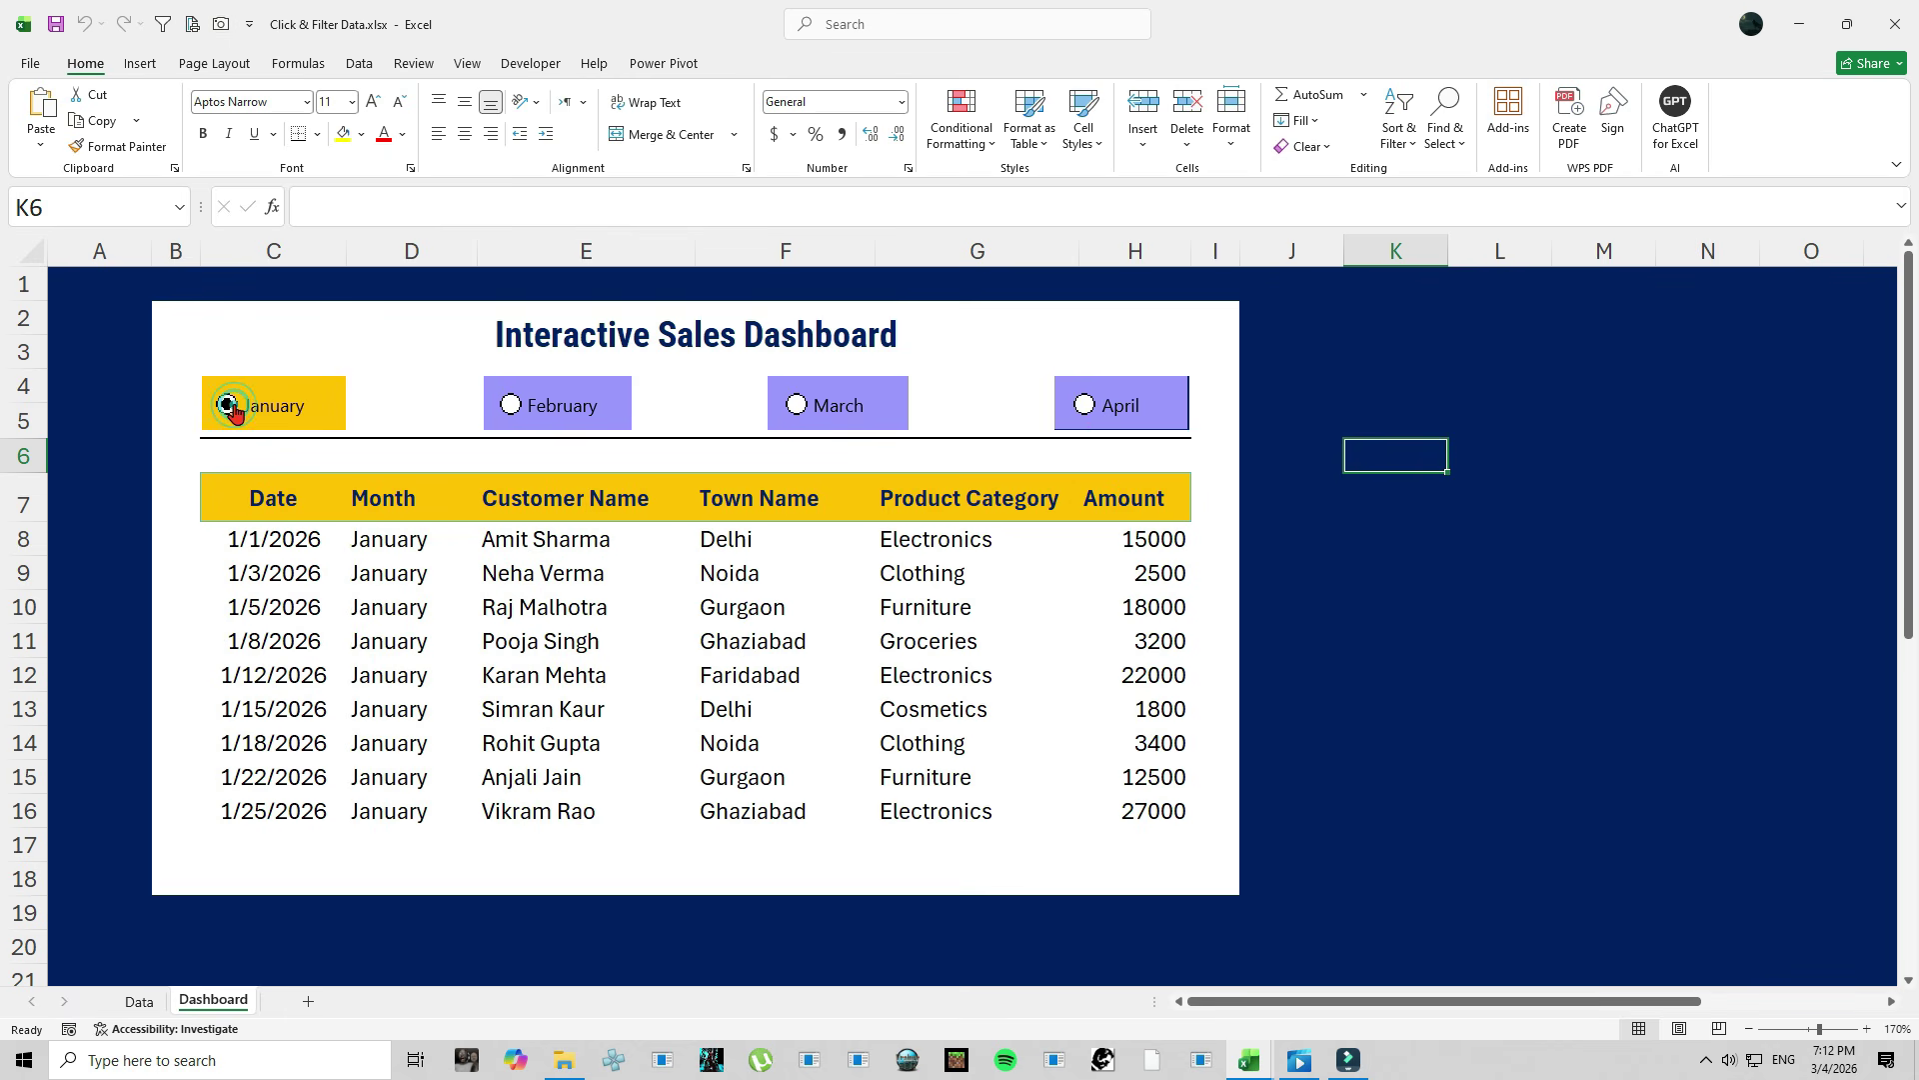
{"action": "left_click", "coordinate": [512, 408]}
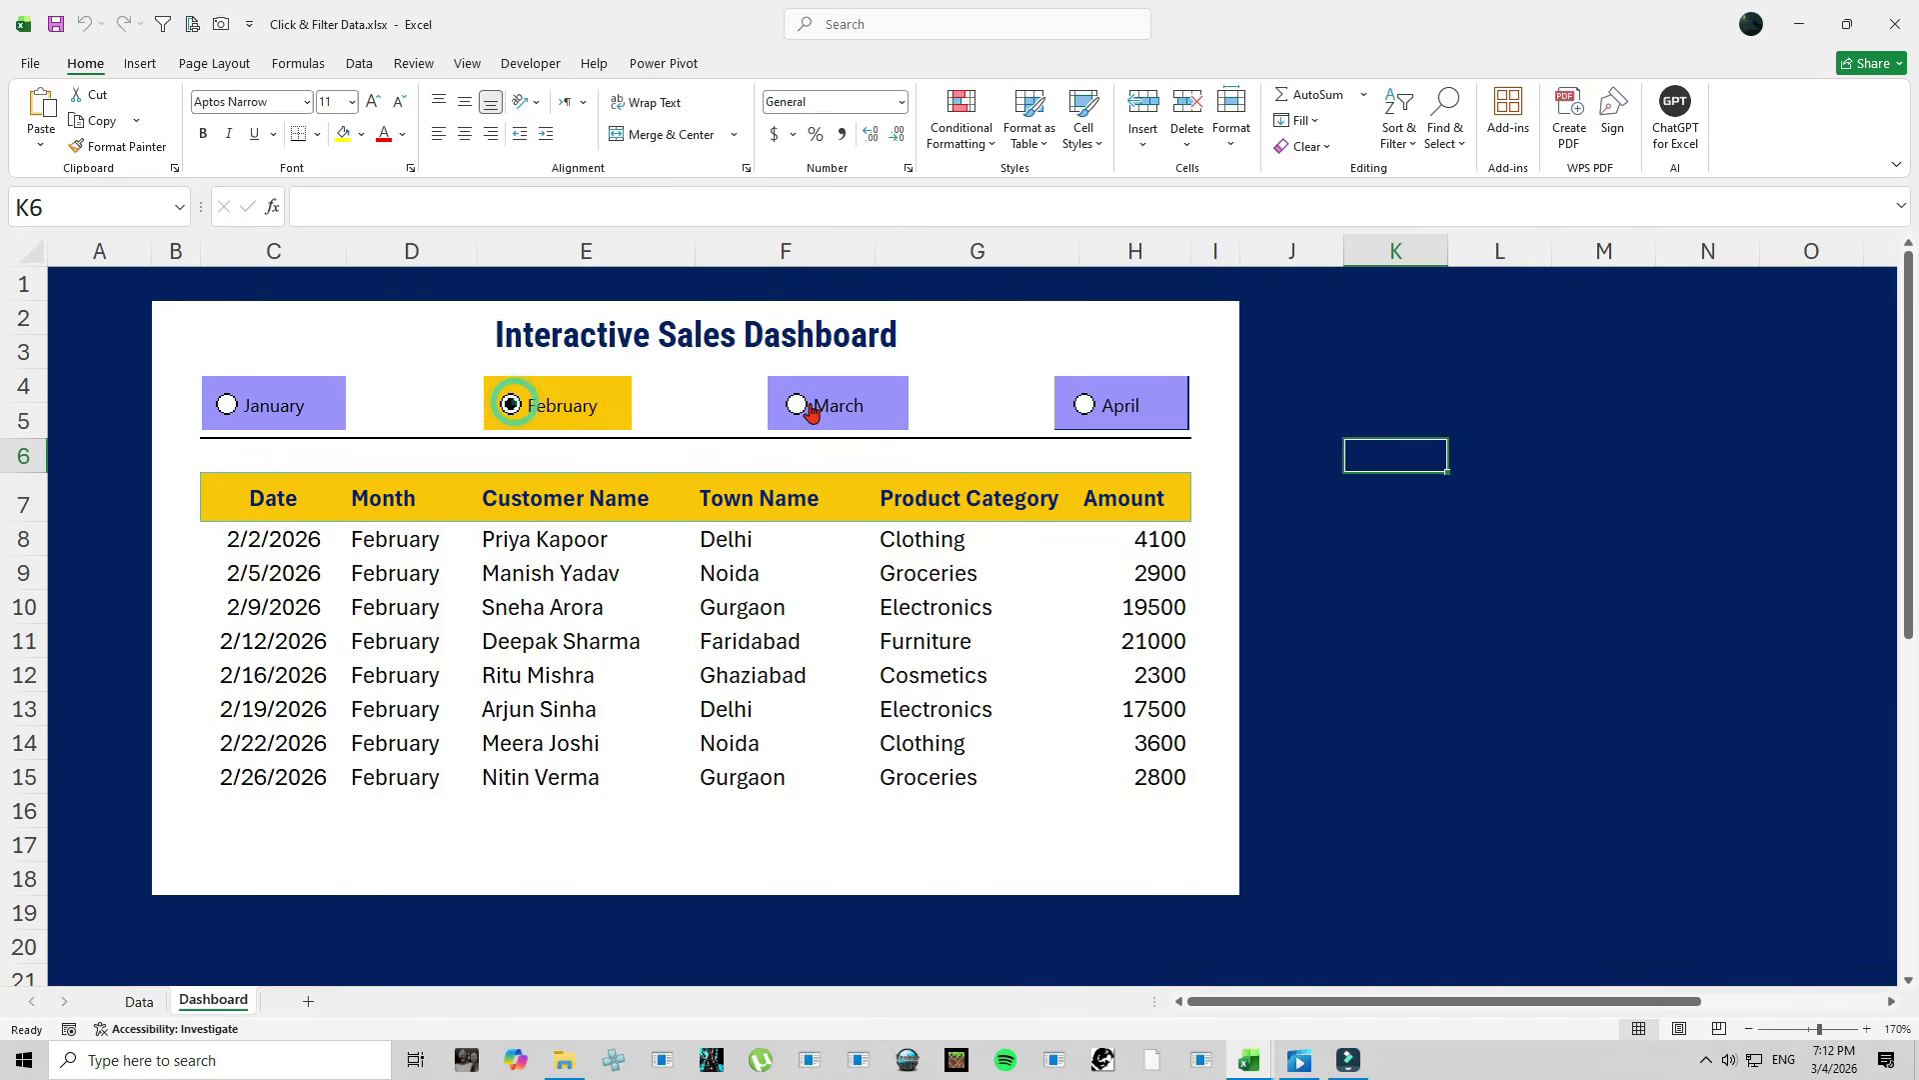
{"action": "left_click", "coordinate": [800, 408]}
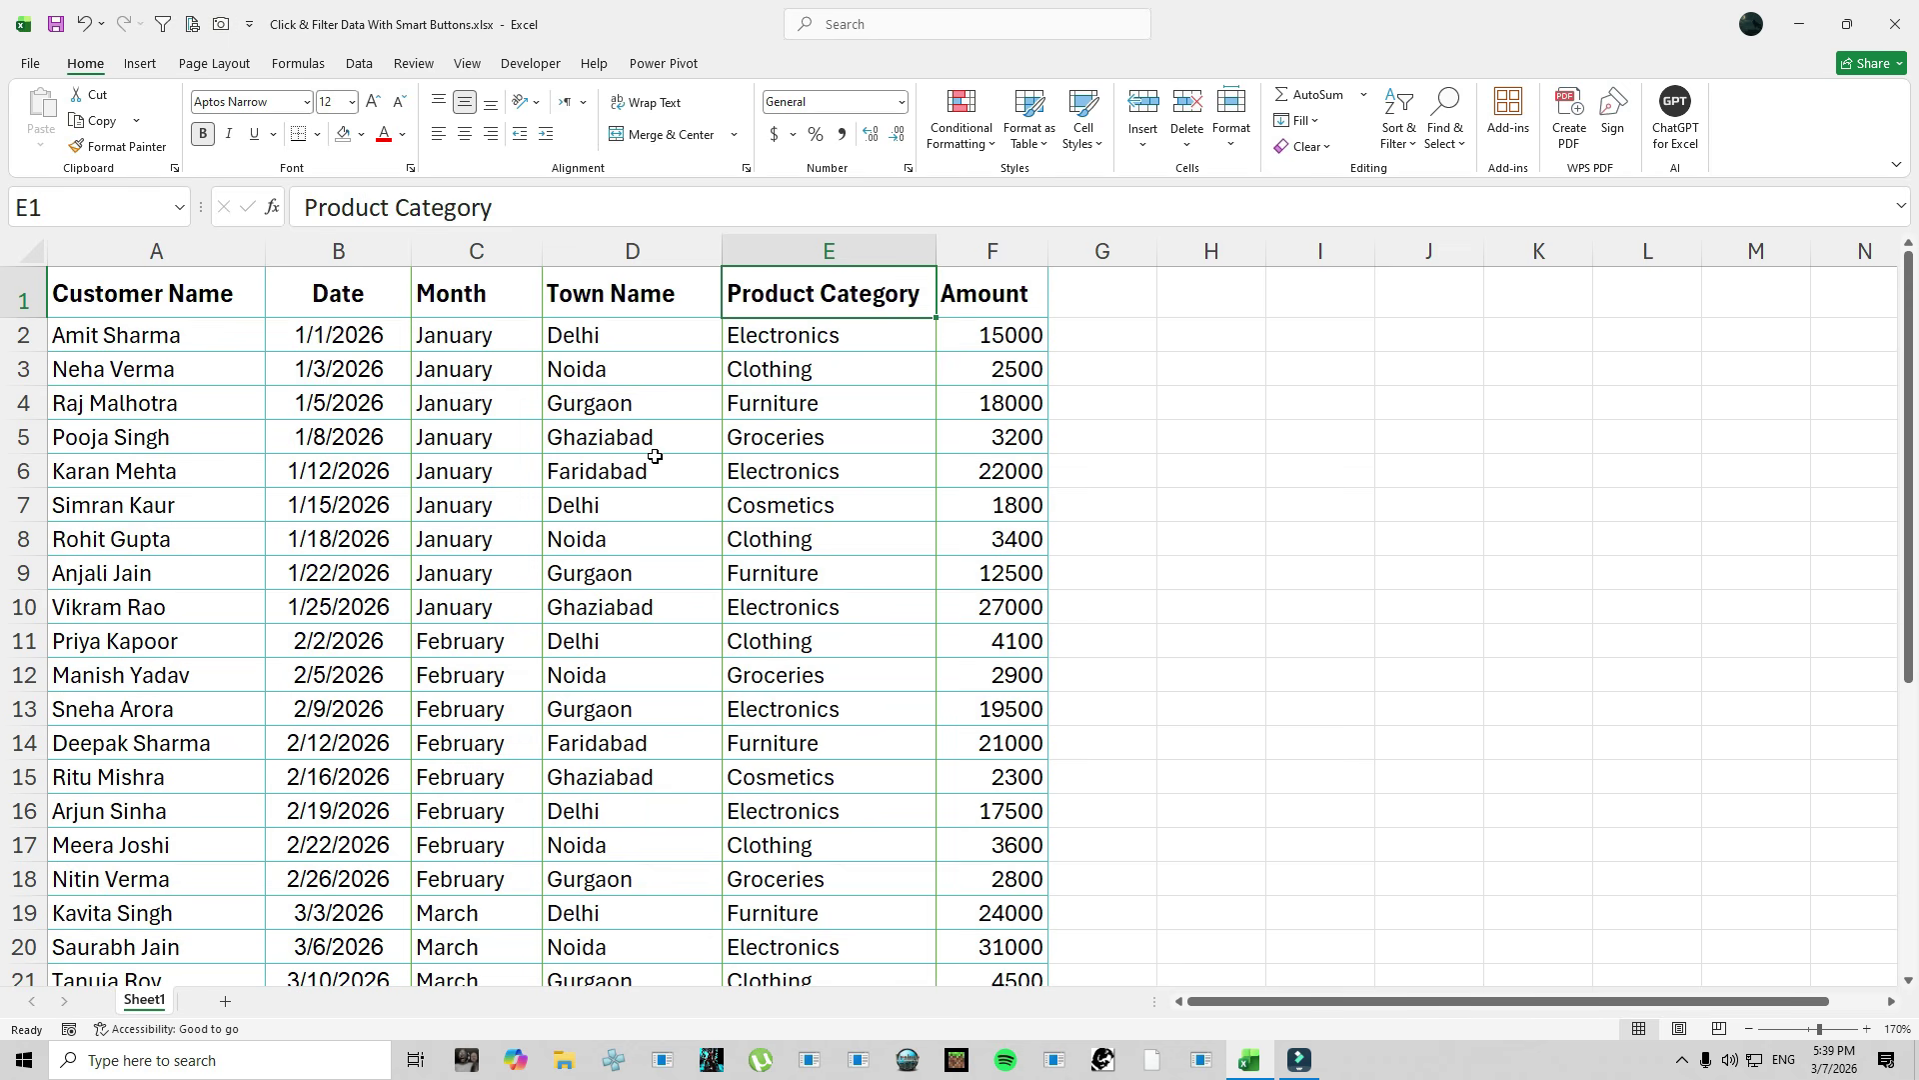
{"action": "left_click", "coordinate": [472, 338]}
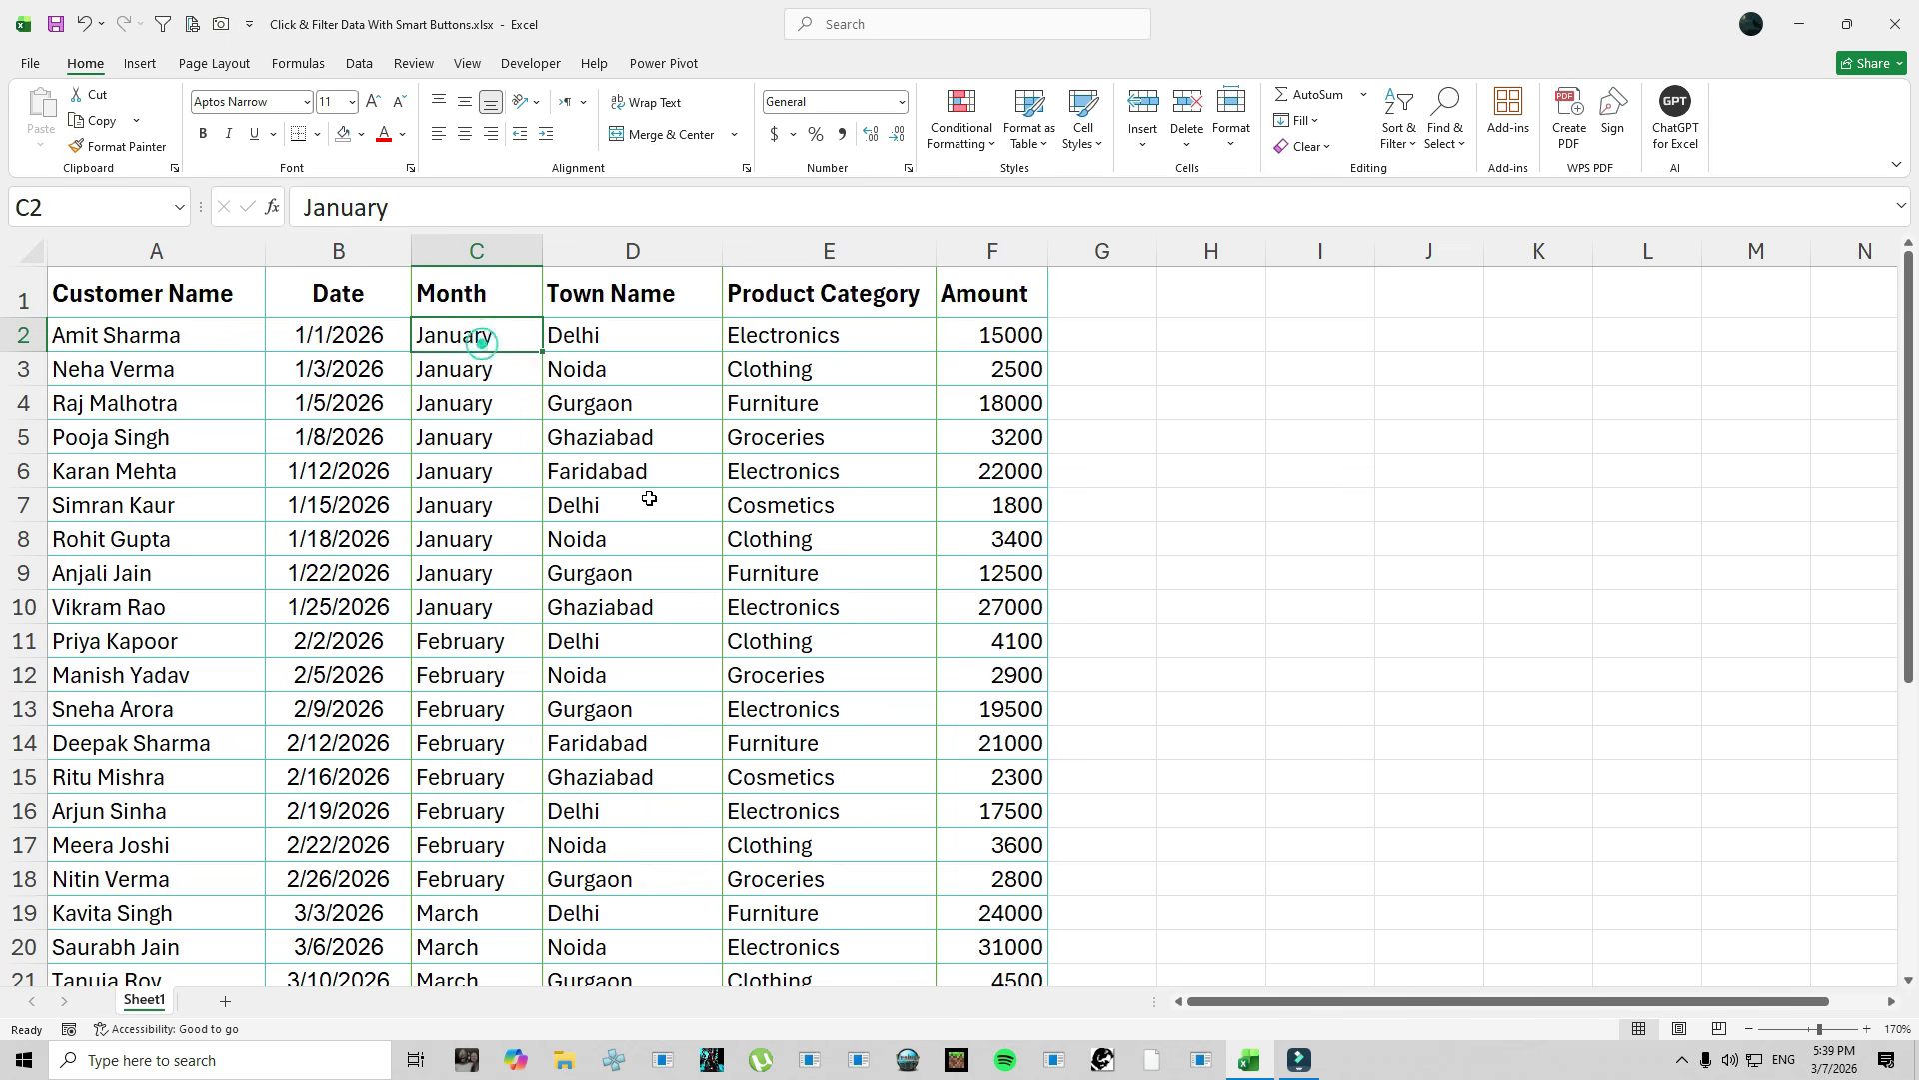
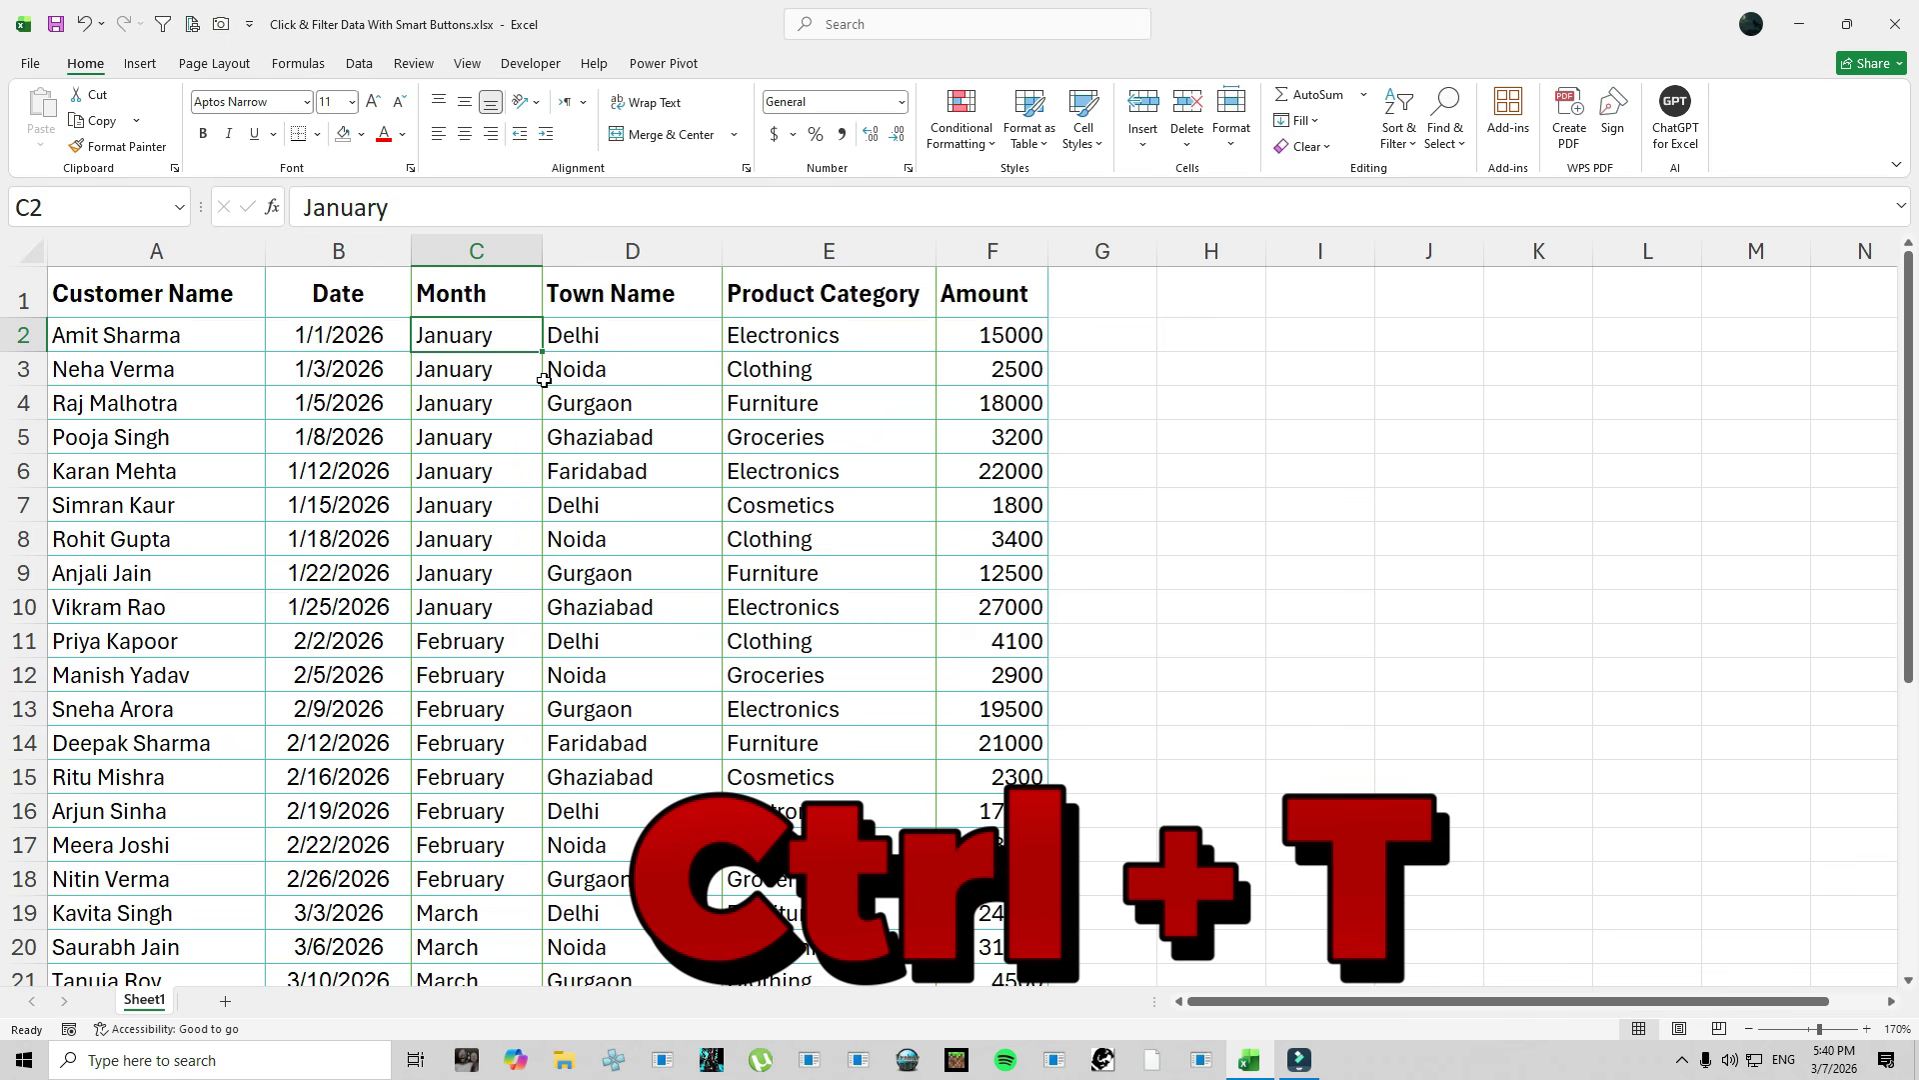
{"action": "key", "text": "ctrl+t"}
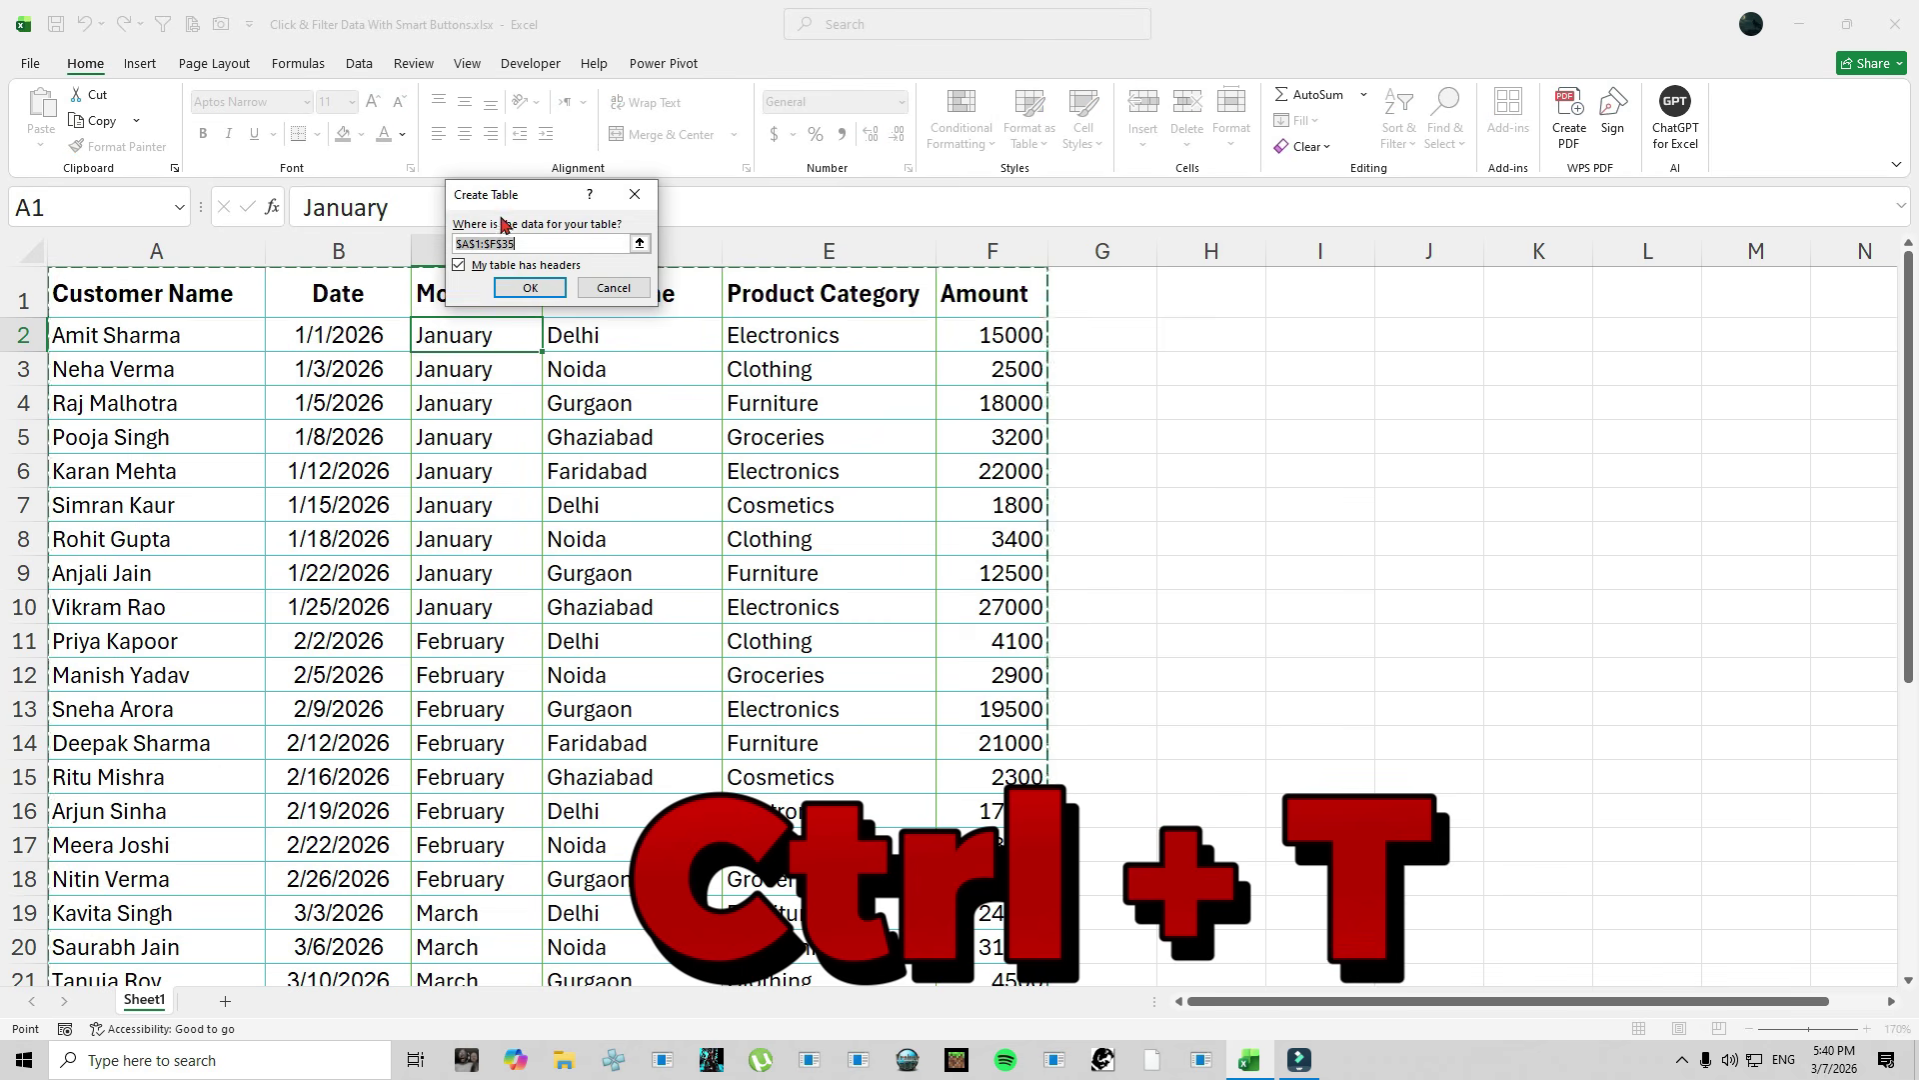
{"action": "left_click_drag", "start_coordinate": [508, 196], "coordinate": [703, 278]}
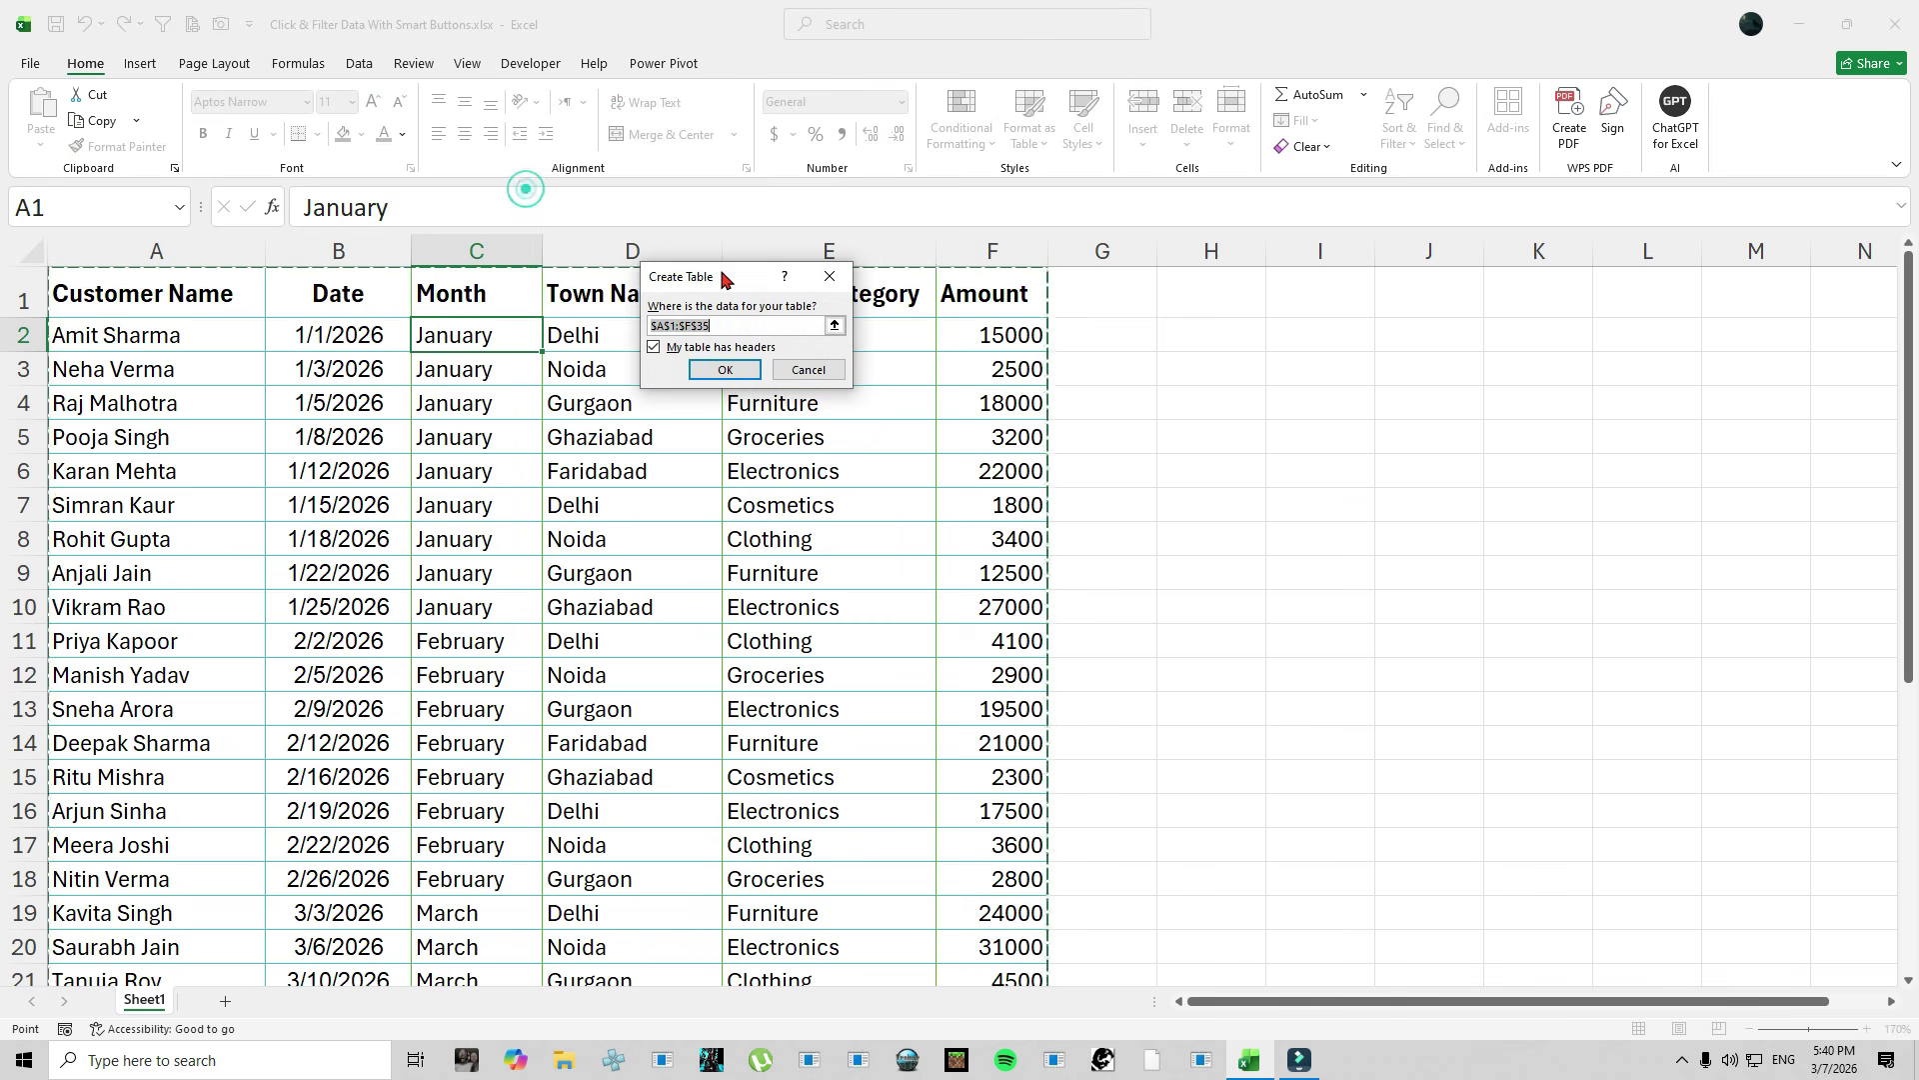
{"action": "left_click", "coordinate": [806, 369]}
Convert the sales data in A1:F35 into a table with headers and apply the orange banded table style.
{"action": "left_click", "coordinate": [141, 66]}
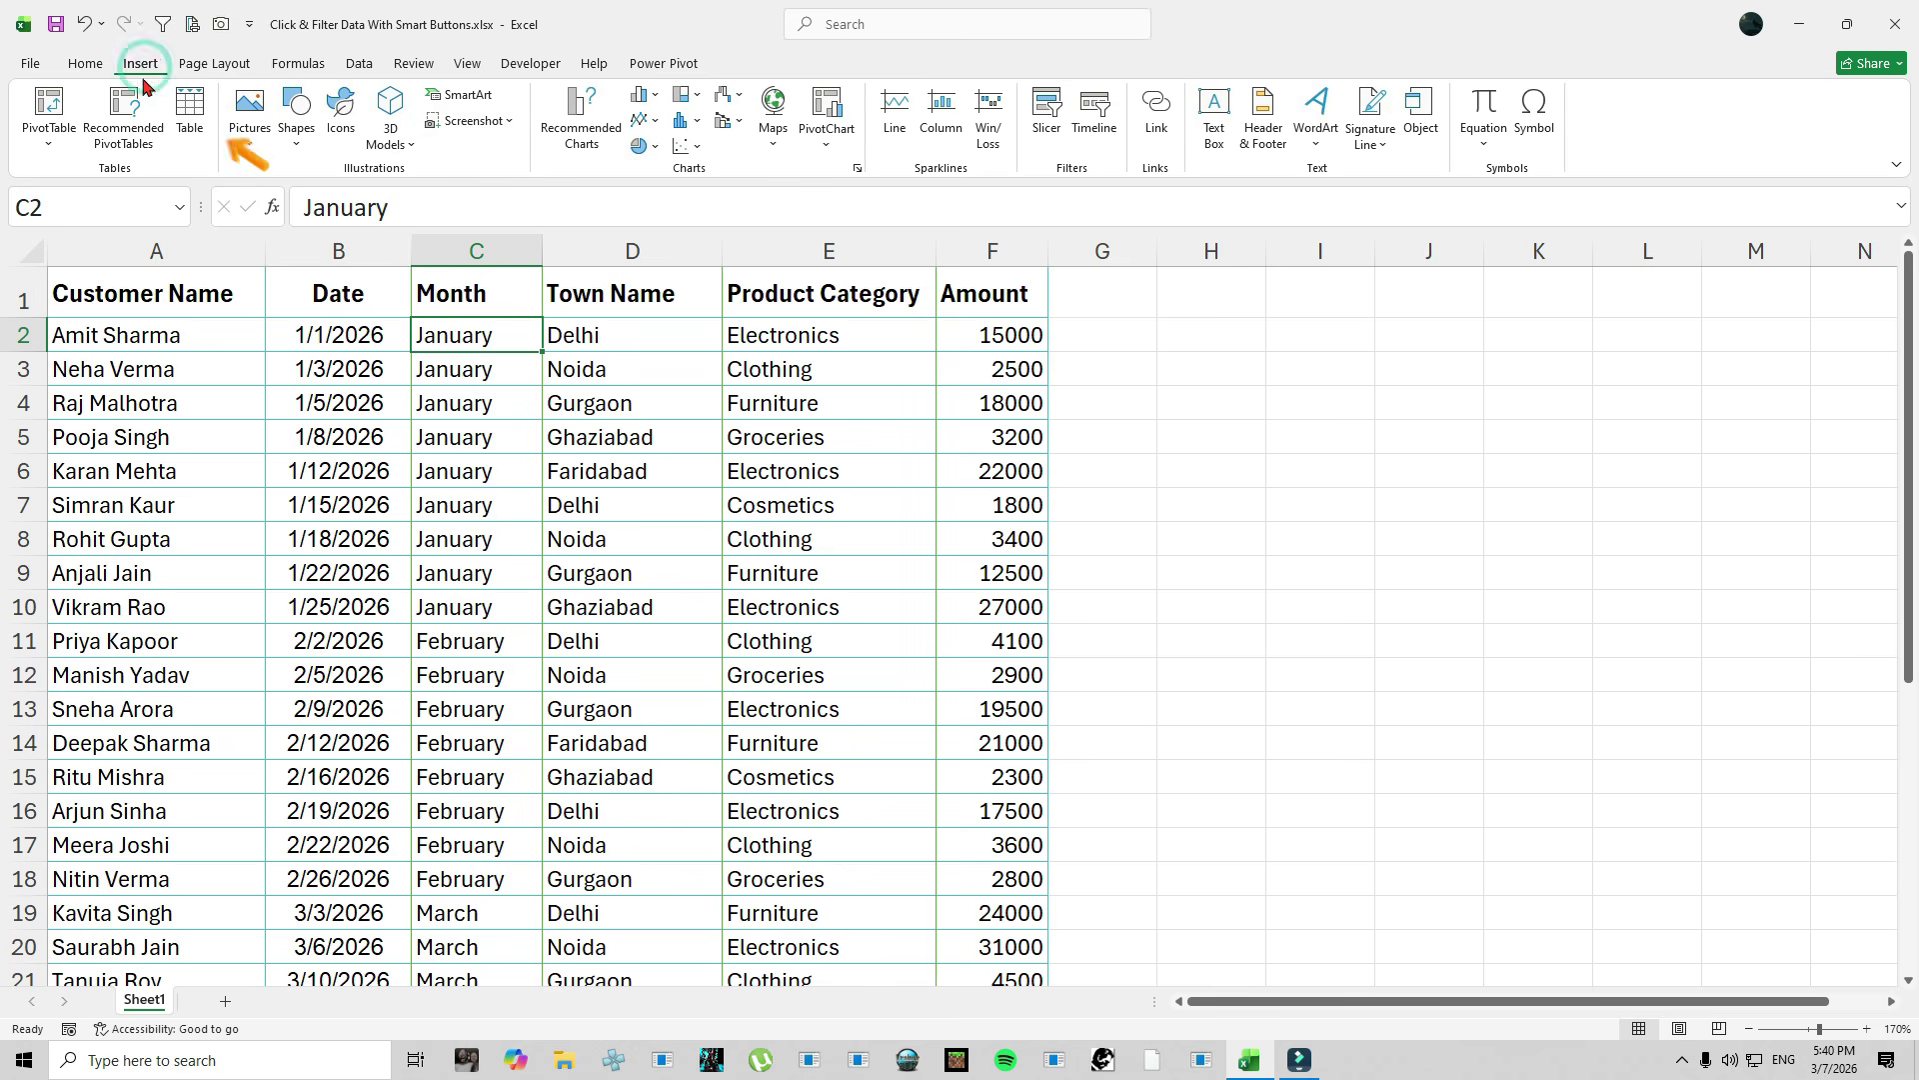
{"action": "left_click", "coordinate": [189, 113]}
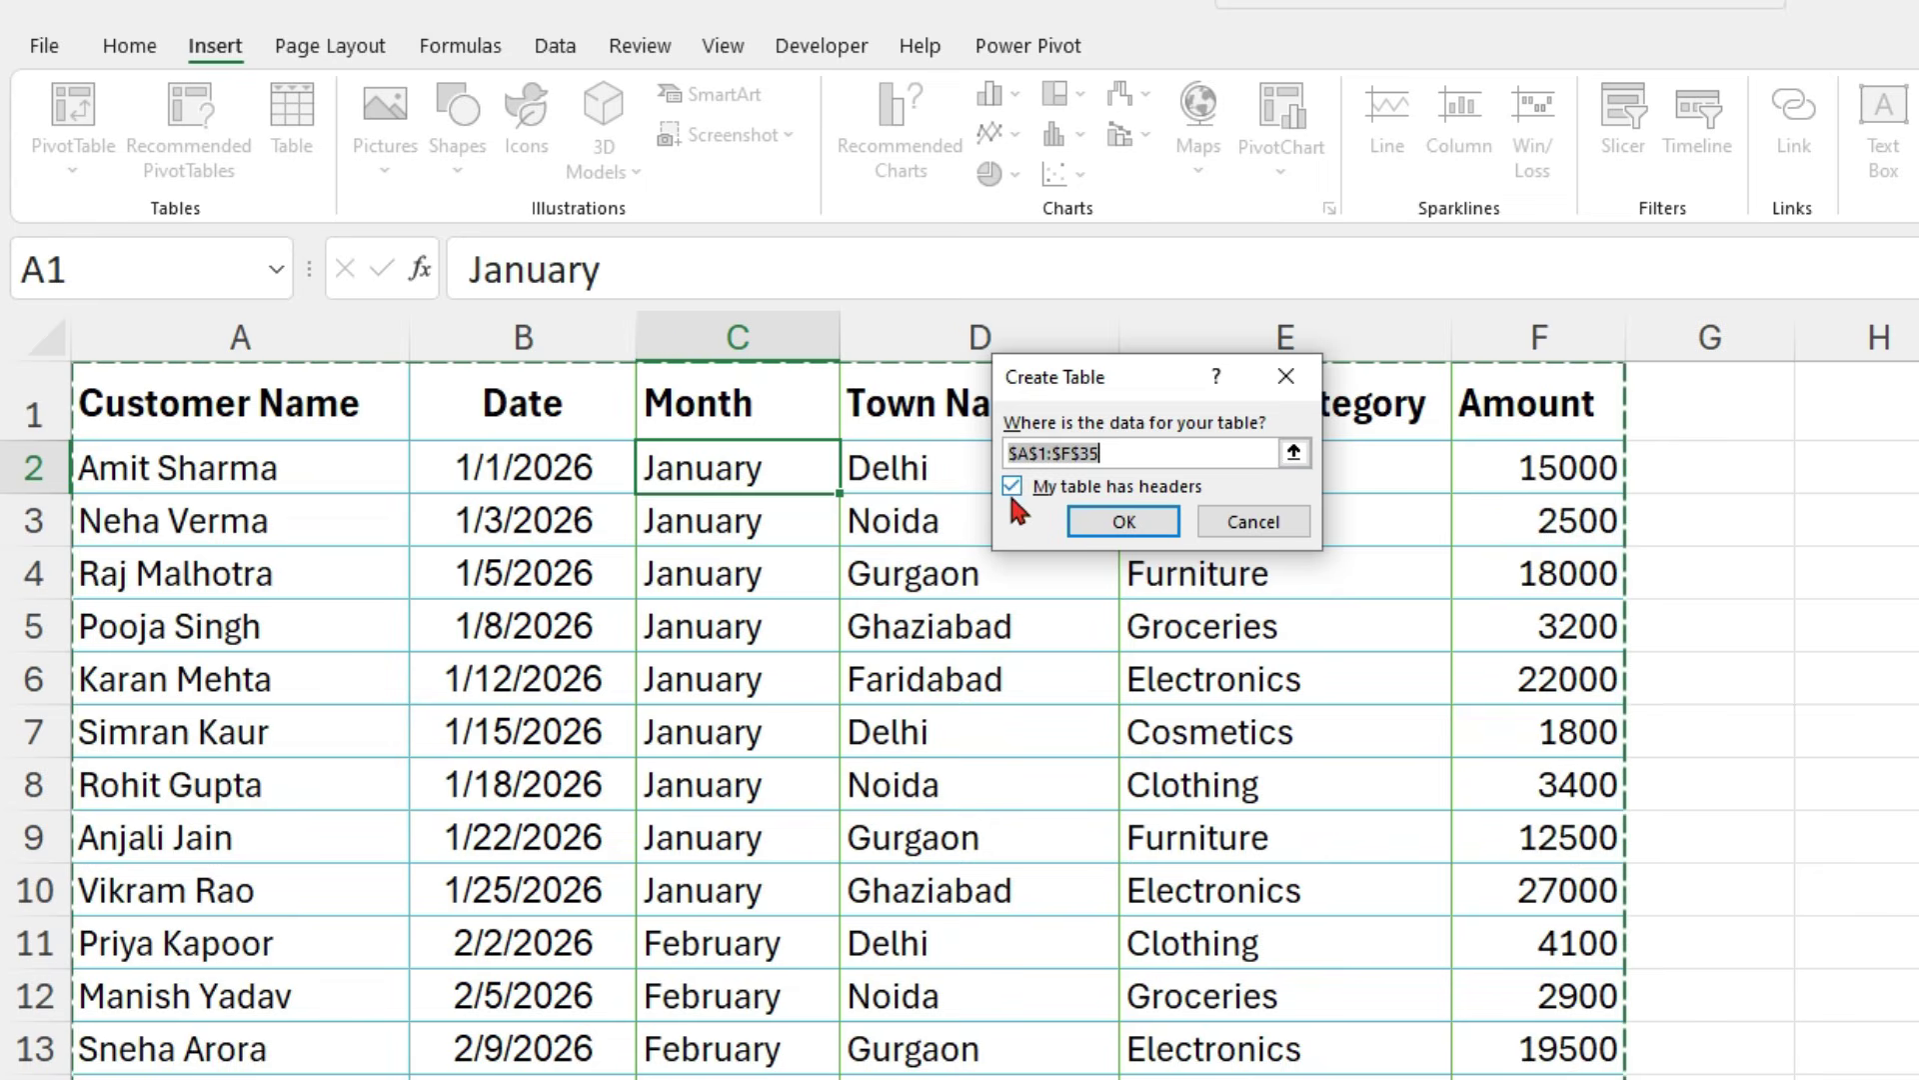
{"action": "left_click", "coordinate": [1091, 520]}
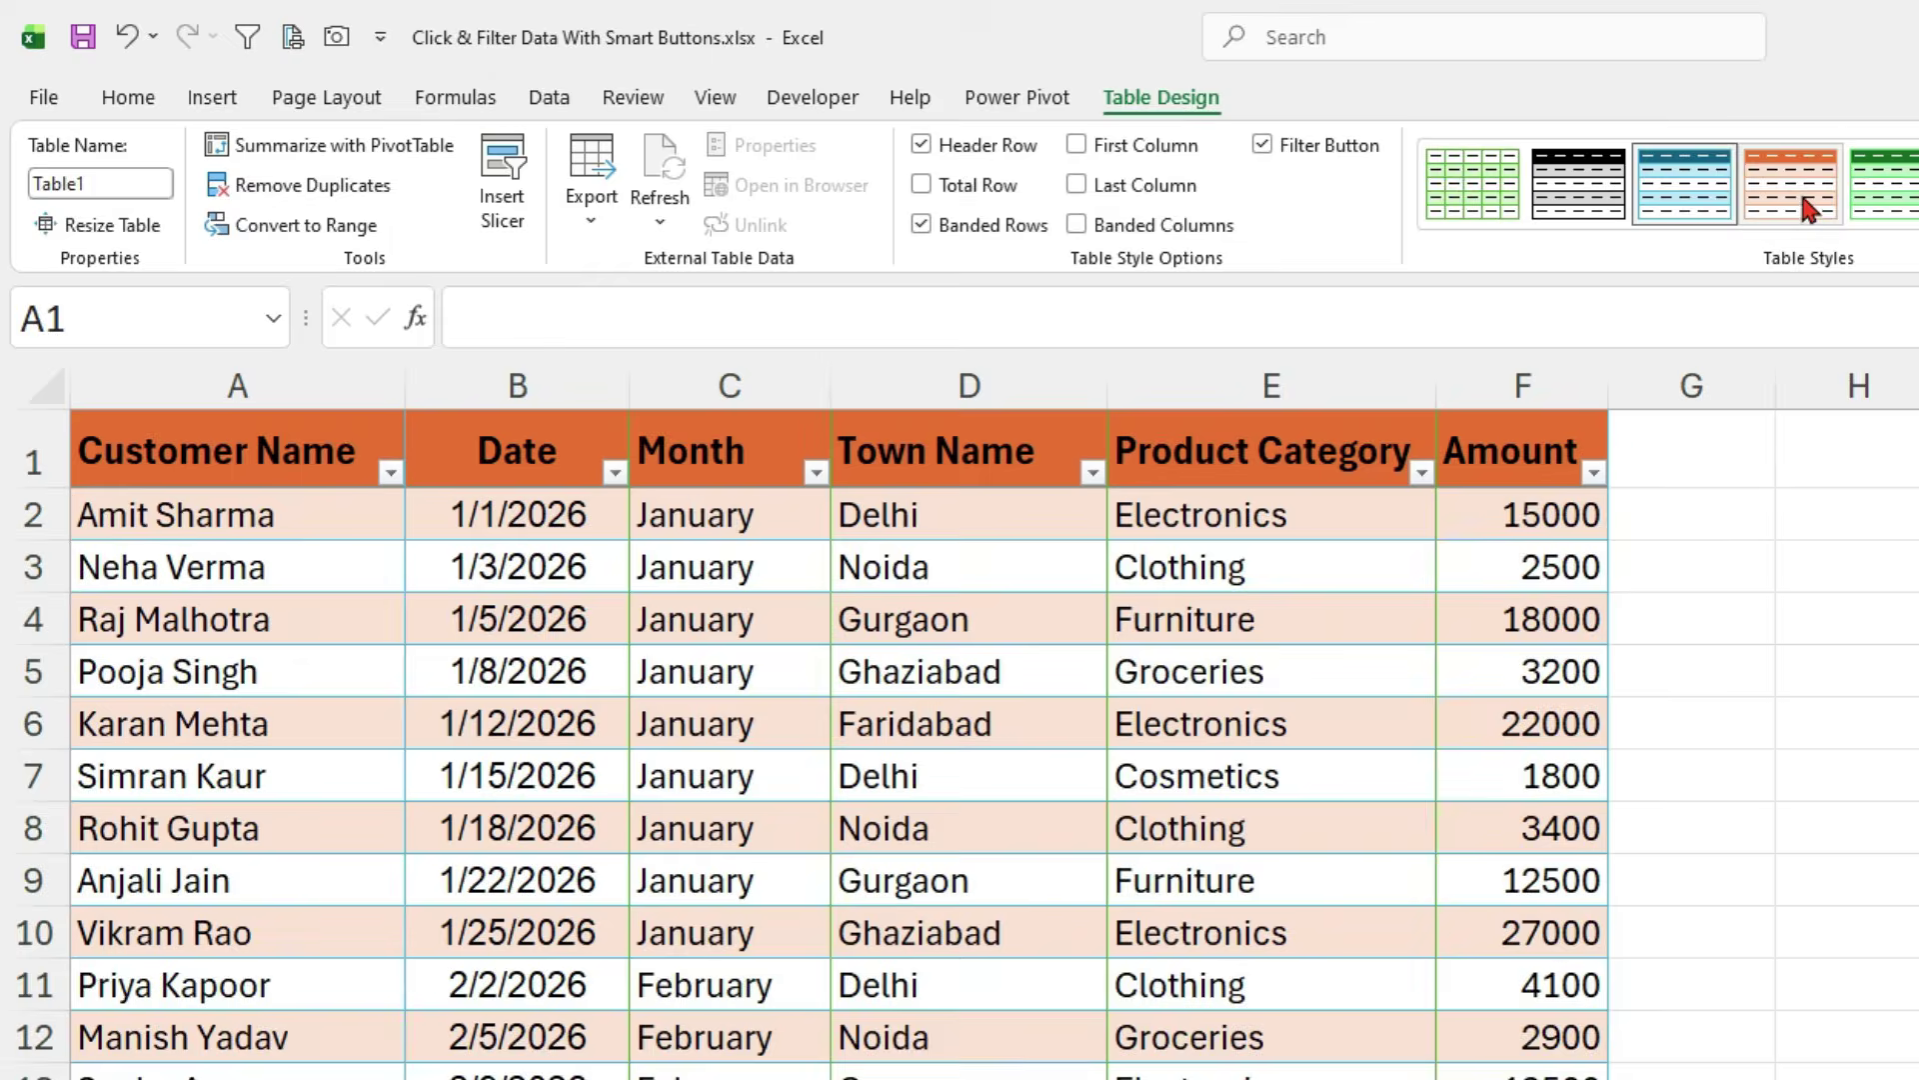
{"action": "left_click", "coordinate": [1800, 187]}
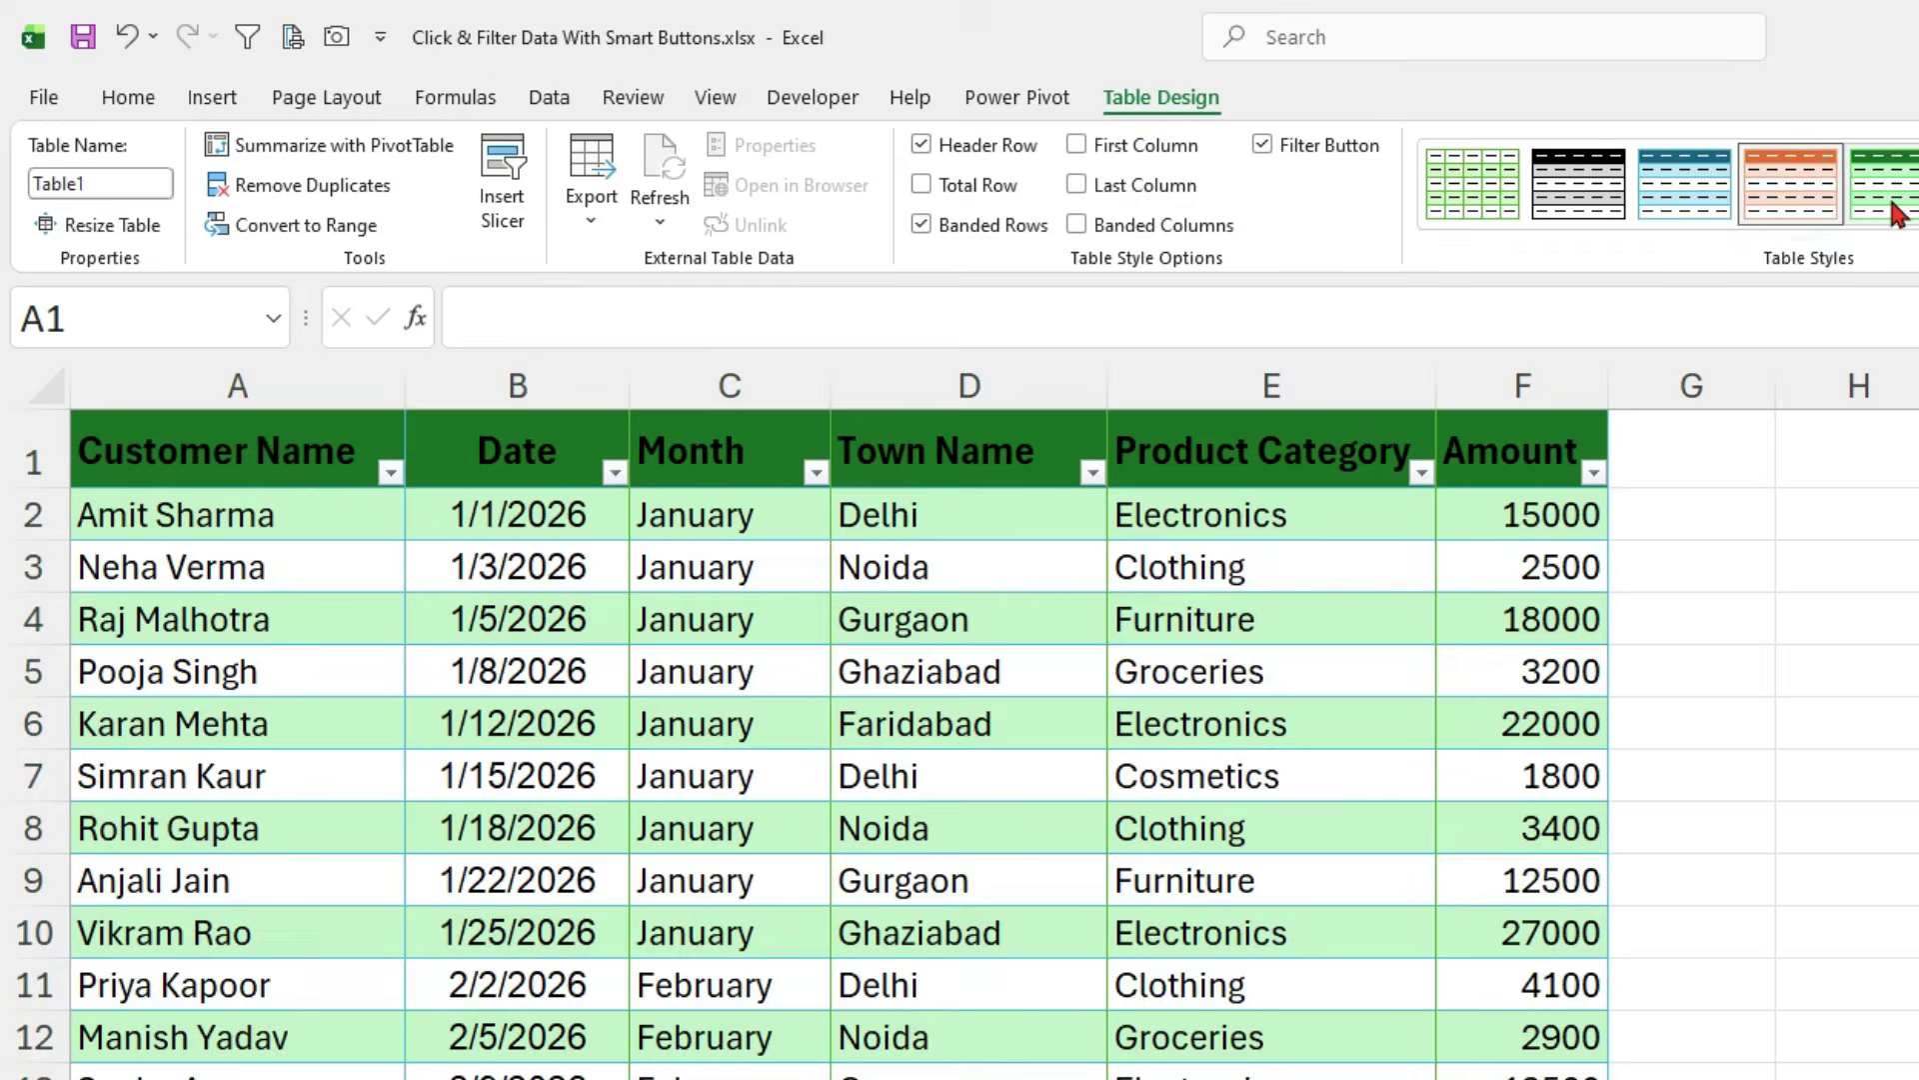
{"action": "left_click", "coordinate": [1789, 185]}
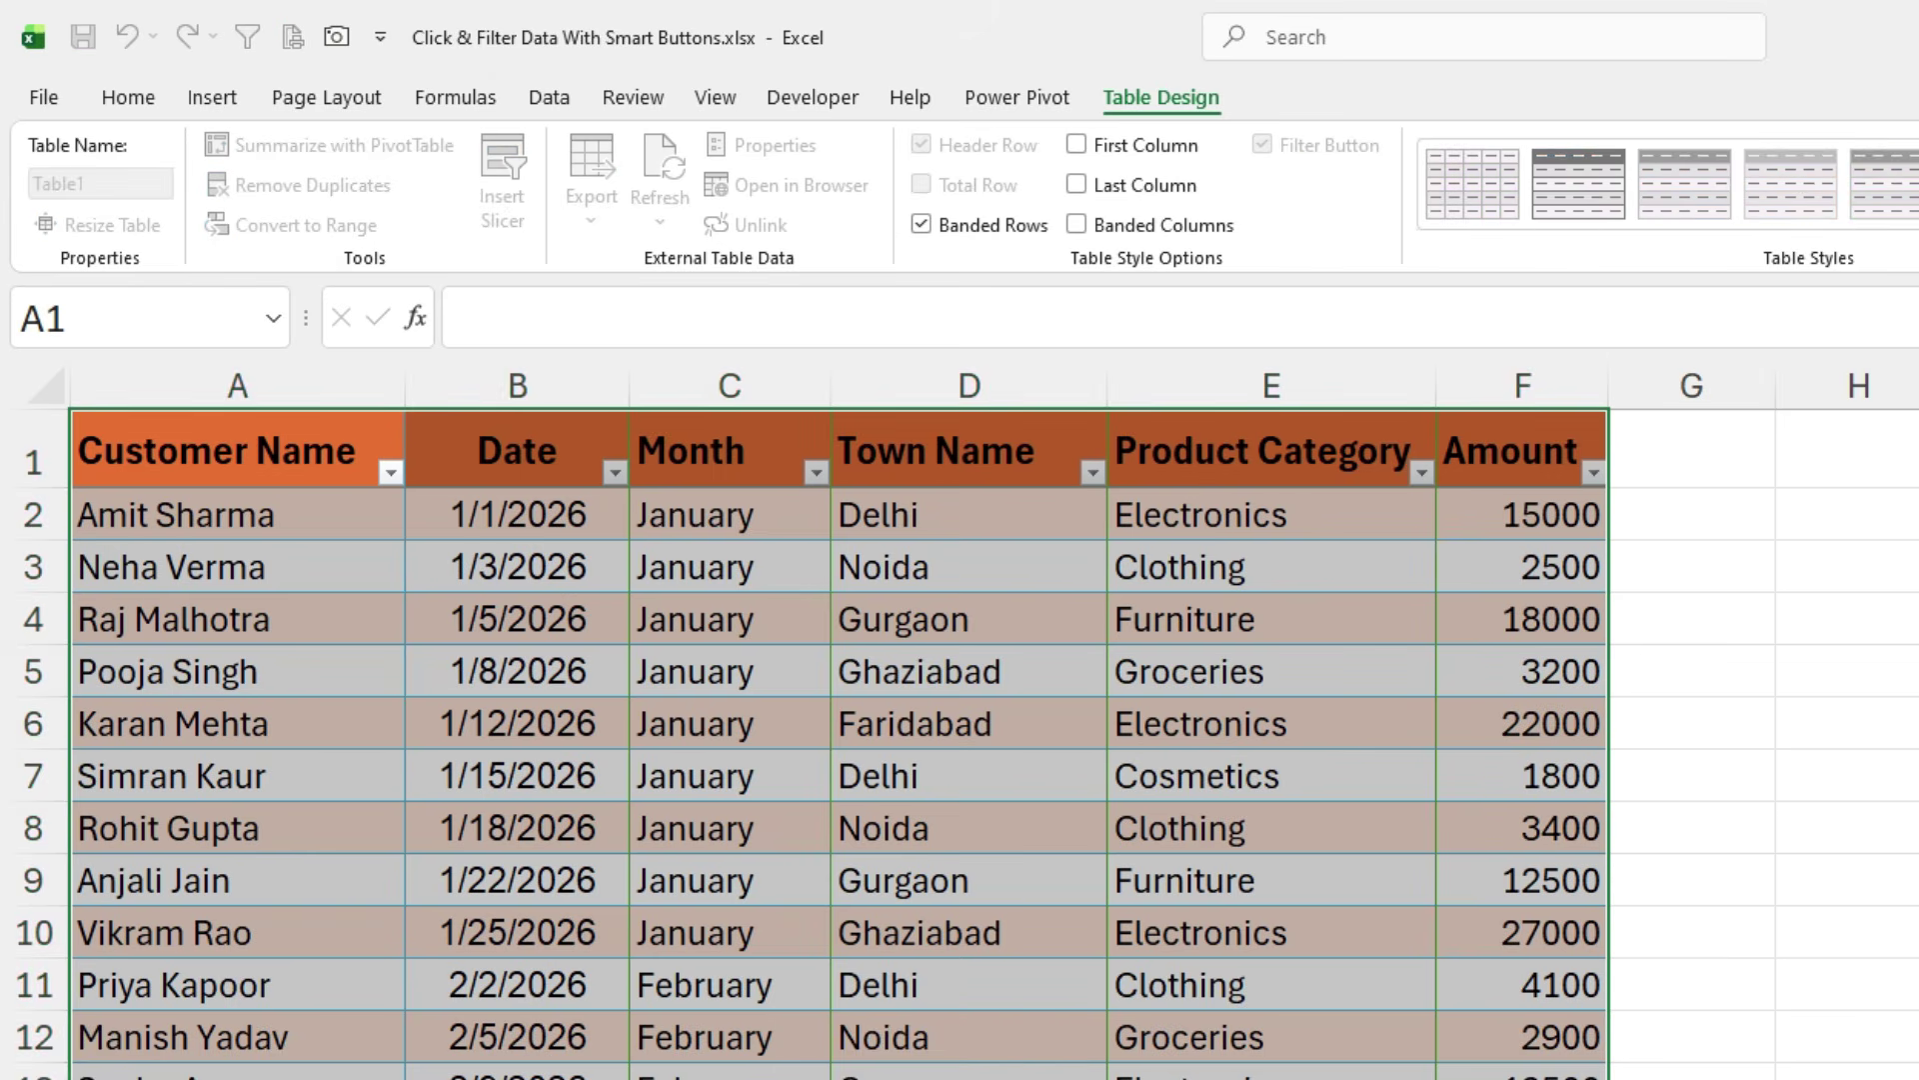
Rename the data sheet as Data and add a new sheet named Dashboard.
{"action": "type", "text": "Data"}
{"action": "key", "text": "Return"}
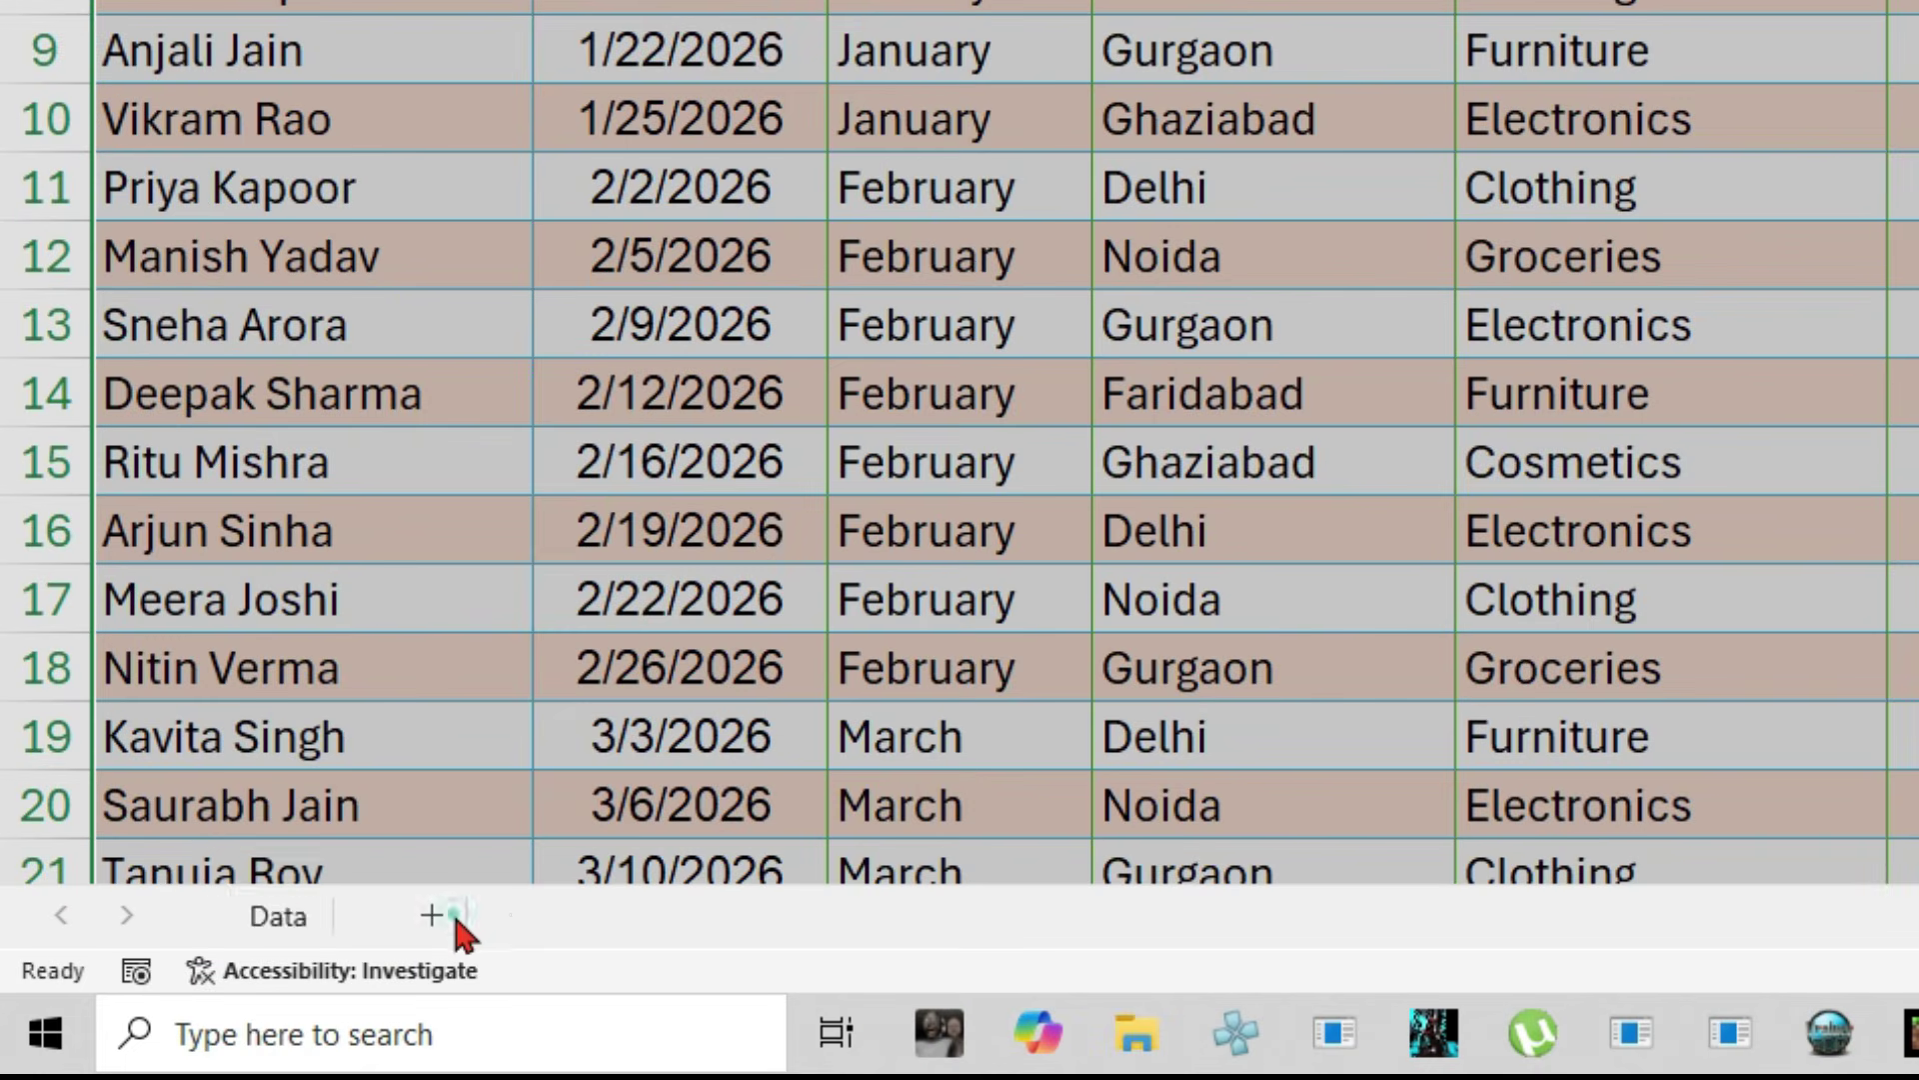
{"action": "left_click", "coordinate": [452, 913]}
{"action": "double_click", "coordinate": [446, 912]}
{"action": "type", "text": "Dashboard"}
{"action": "key", "text": "Return"}
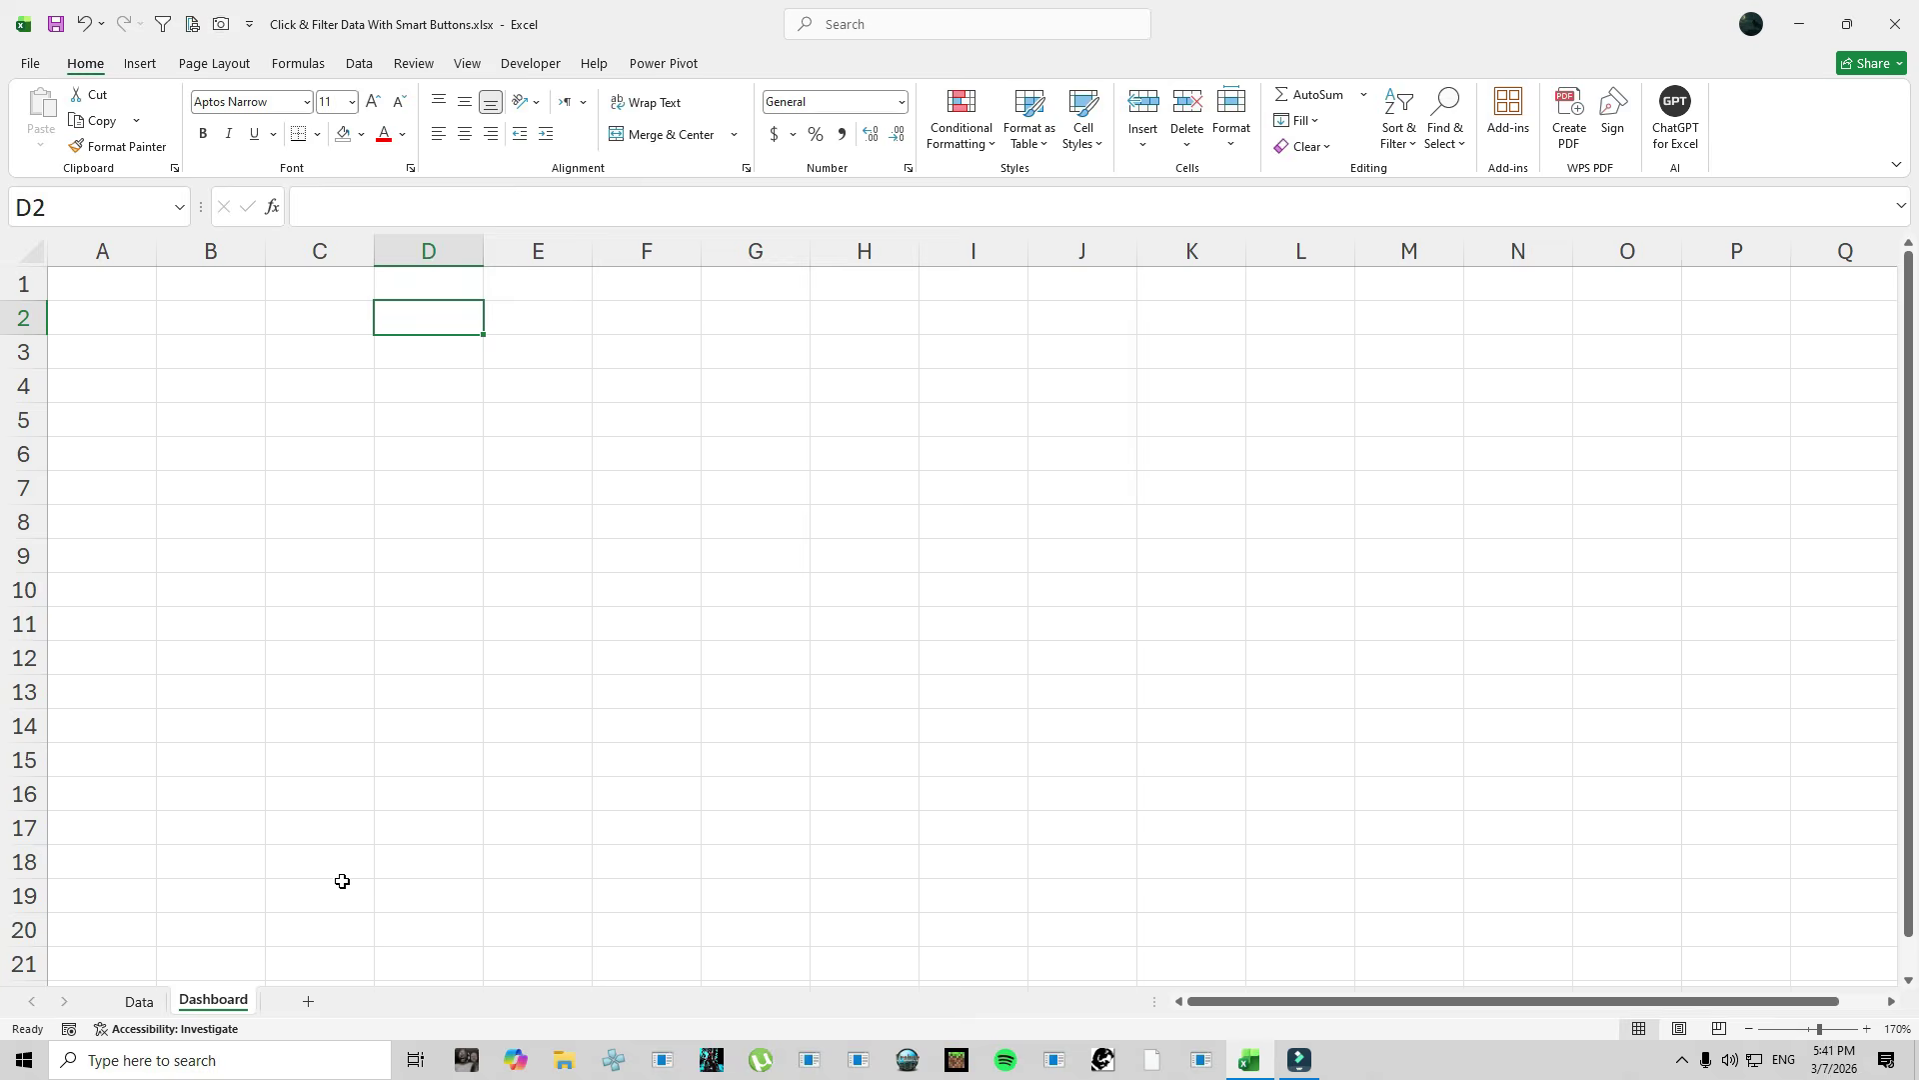
Copy the header row A1:F1 from the Data sheet and paste it at C7 on the Dashboard sheet.
{"action": "left_click", "coordinate": [138, 1002]}
{"action": "left_click_drag", "start_coordinate": [248, 287], "coordinate": [972, 266]}
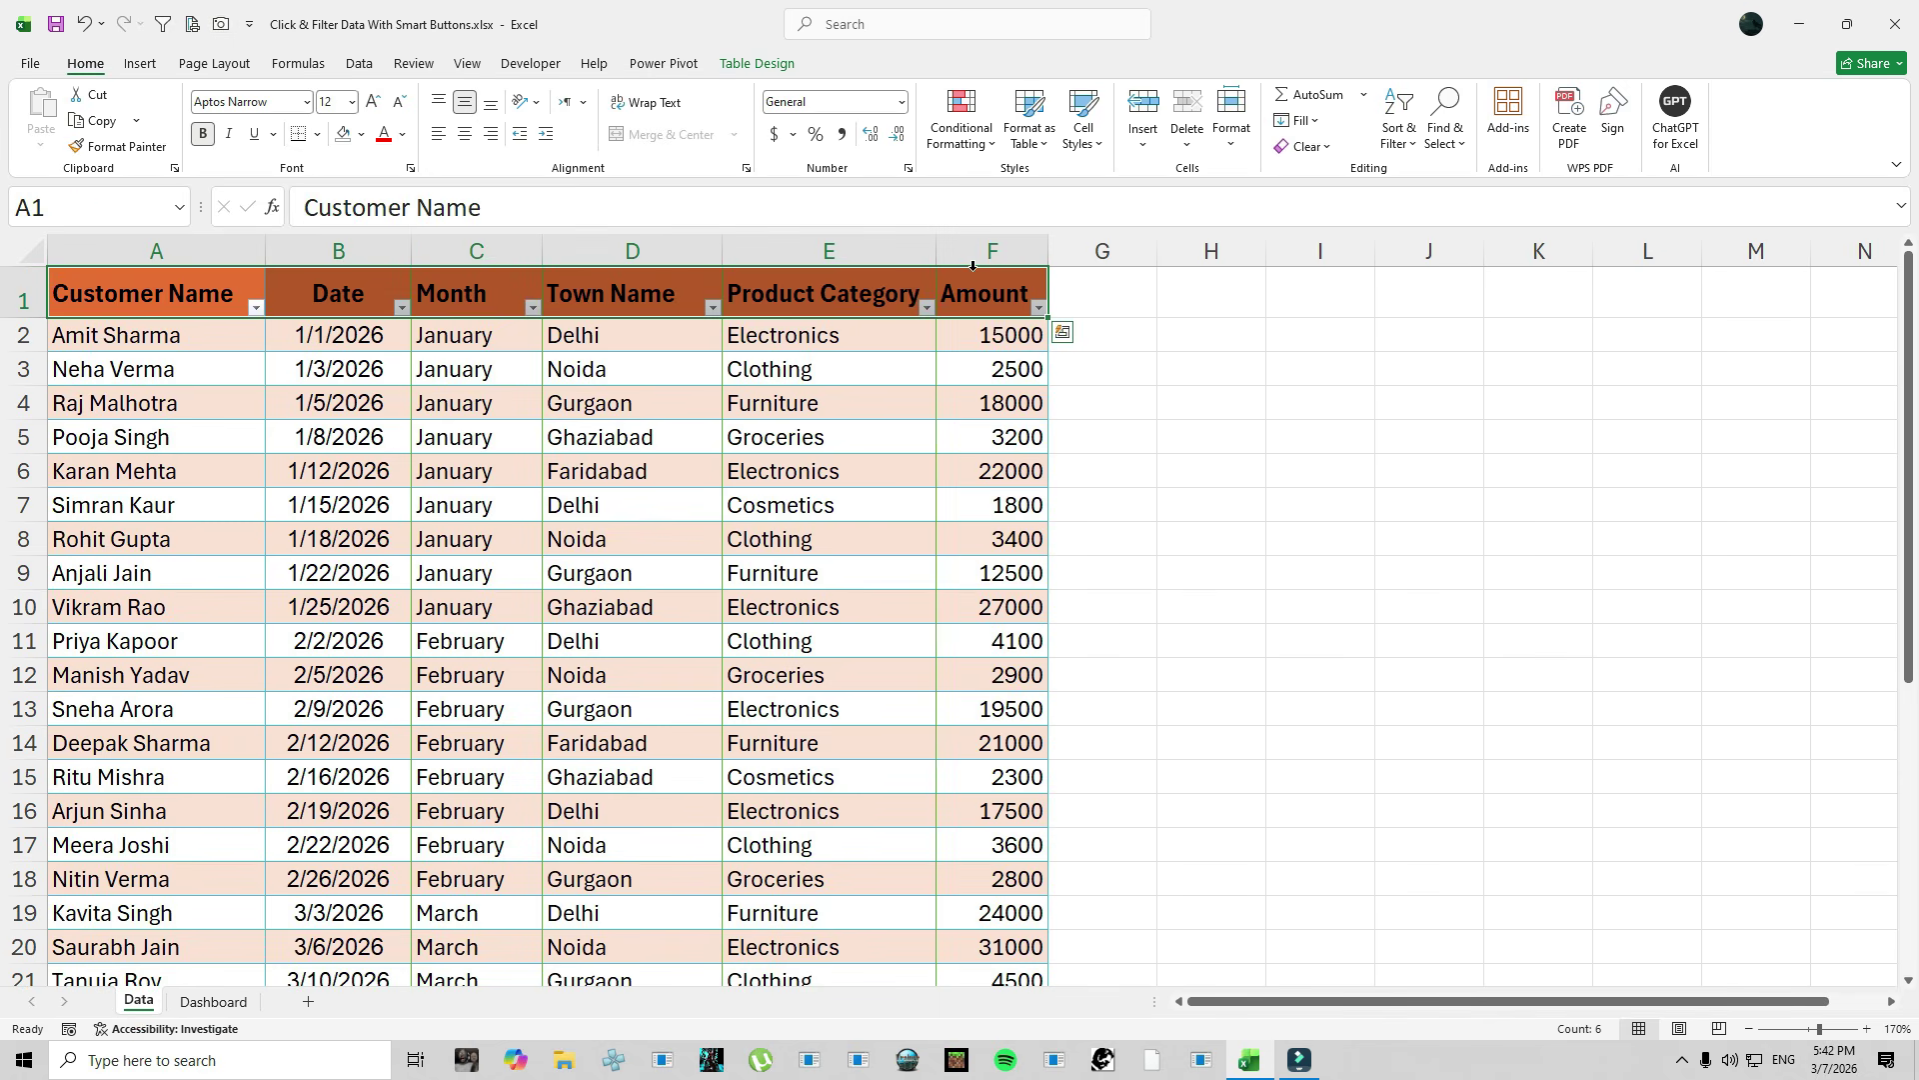
{"action": "key", "text": "ctrl+c"}
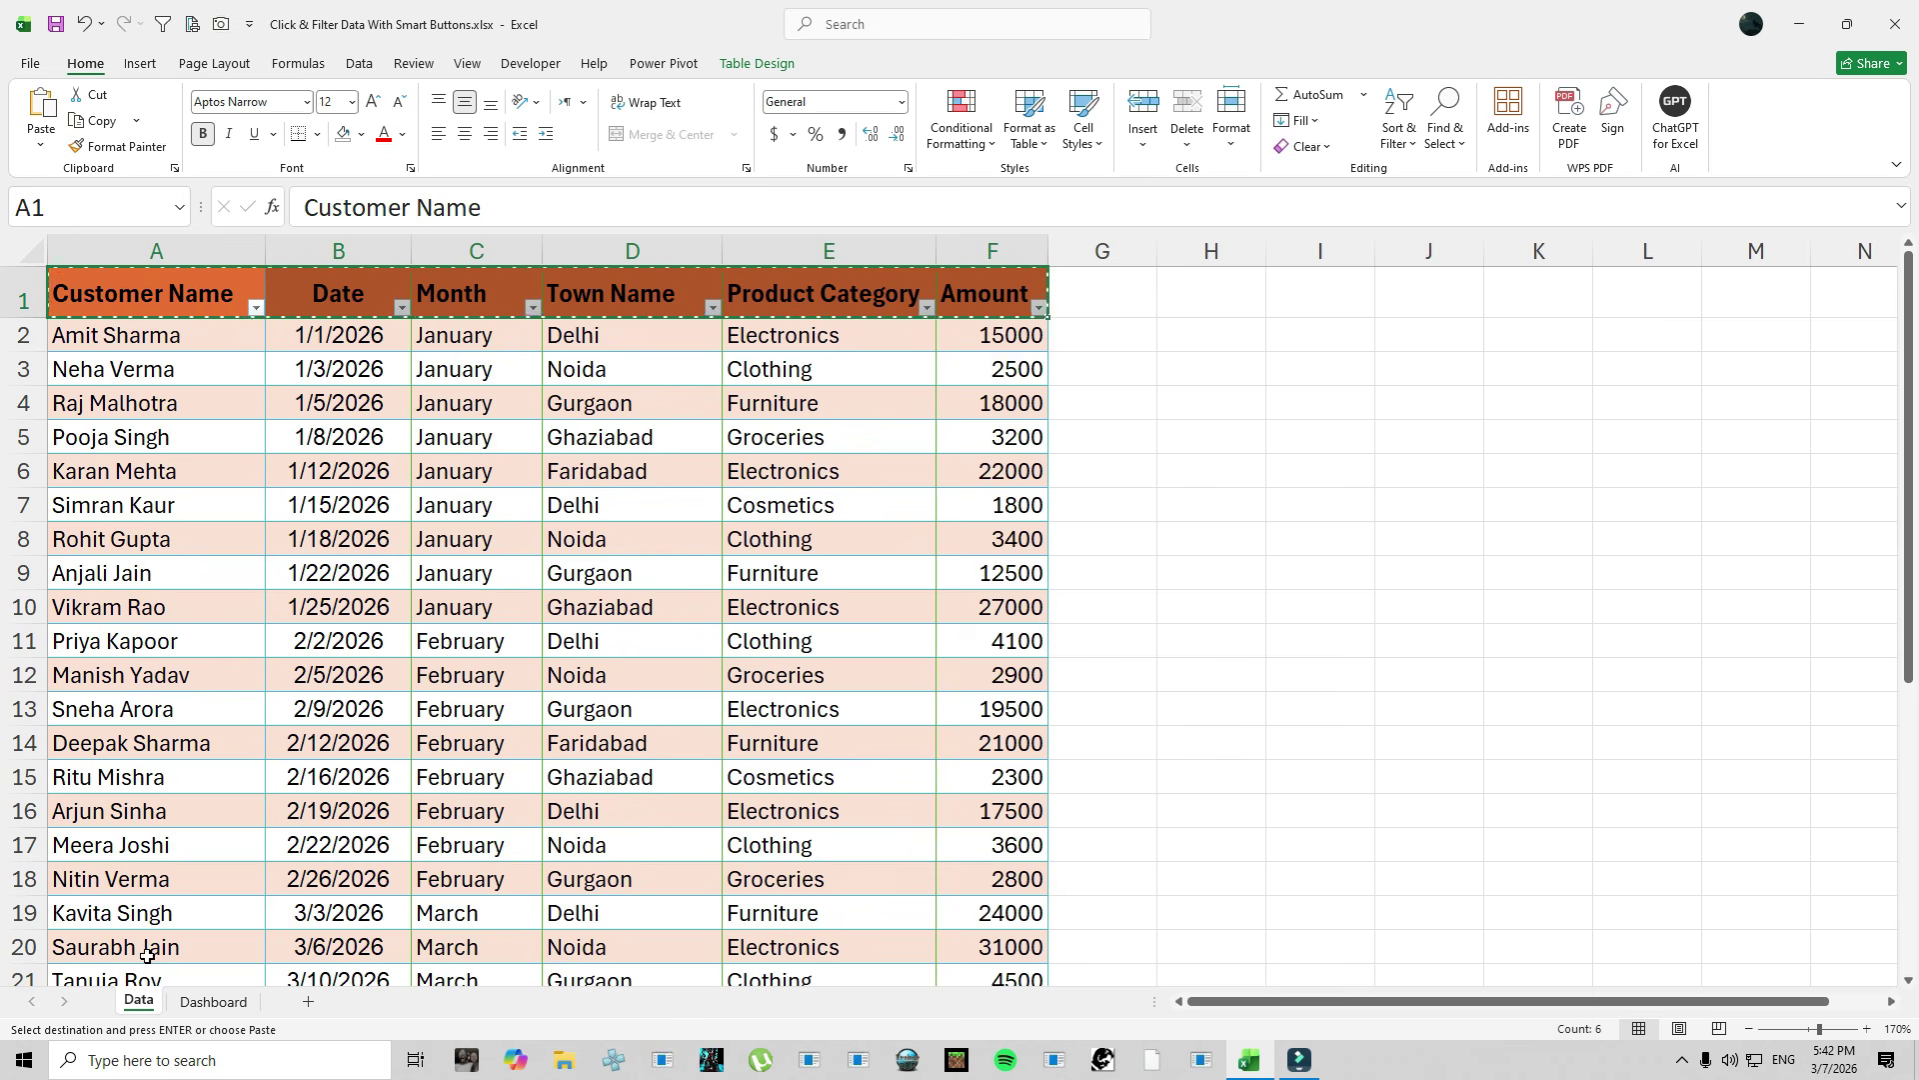
{"action": "left_click", "coordinate": [212, 1002]}
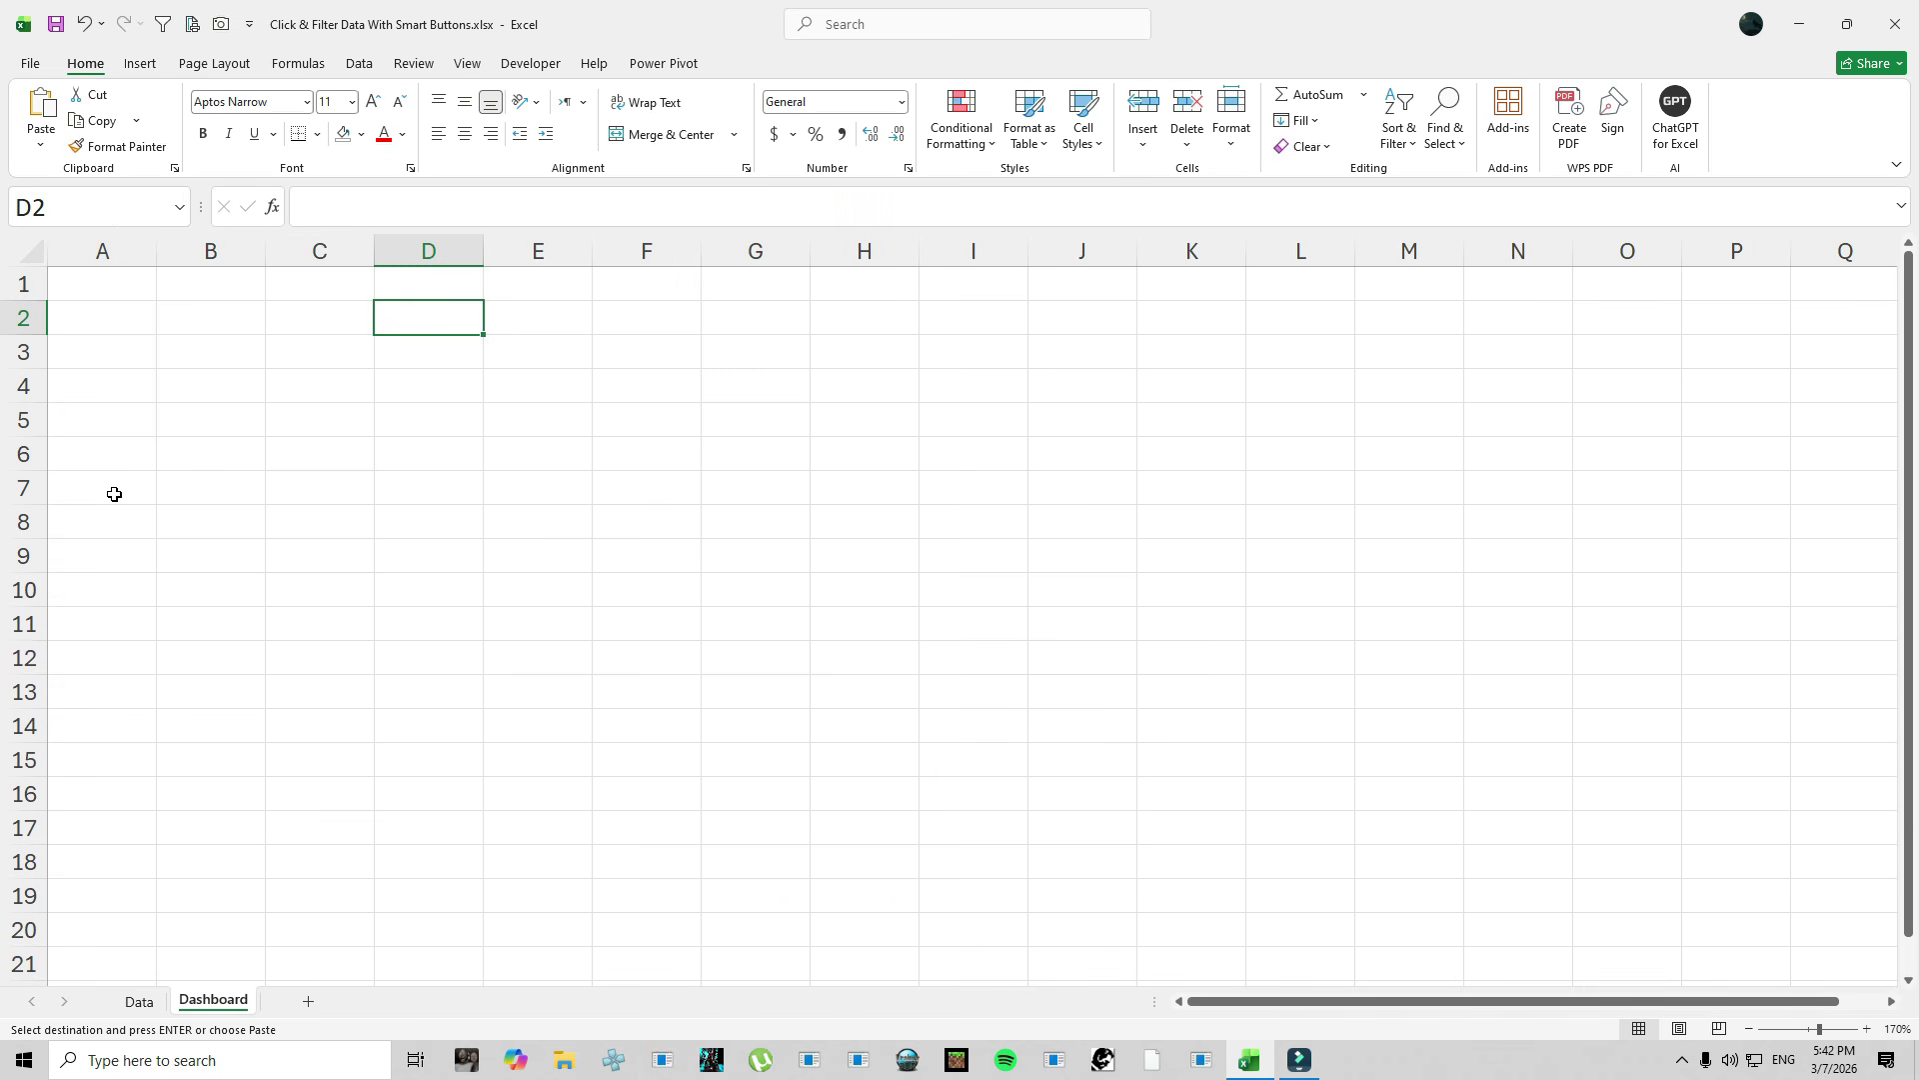
{"action": "left_click", "coordinate": [337, 493]}
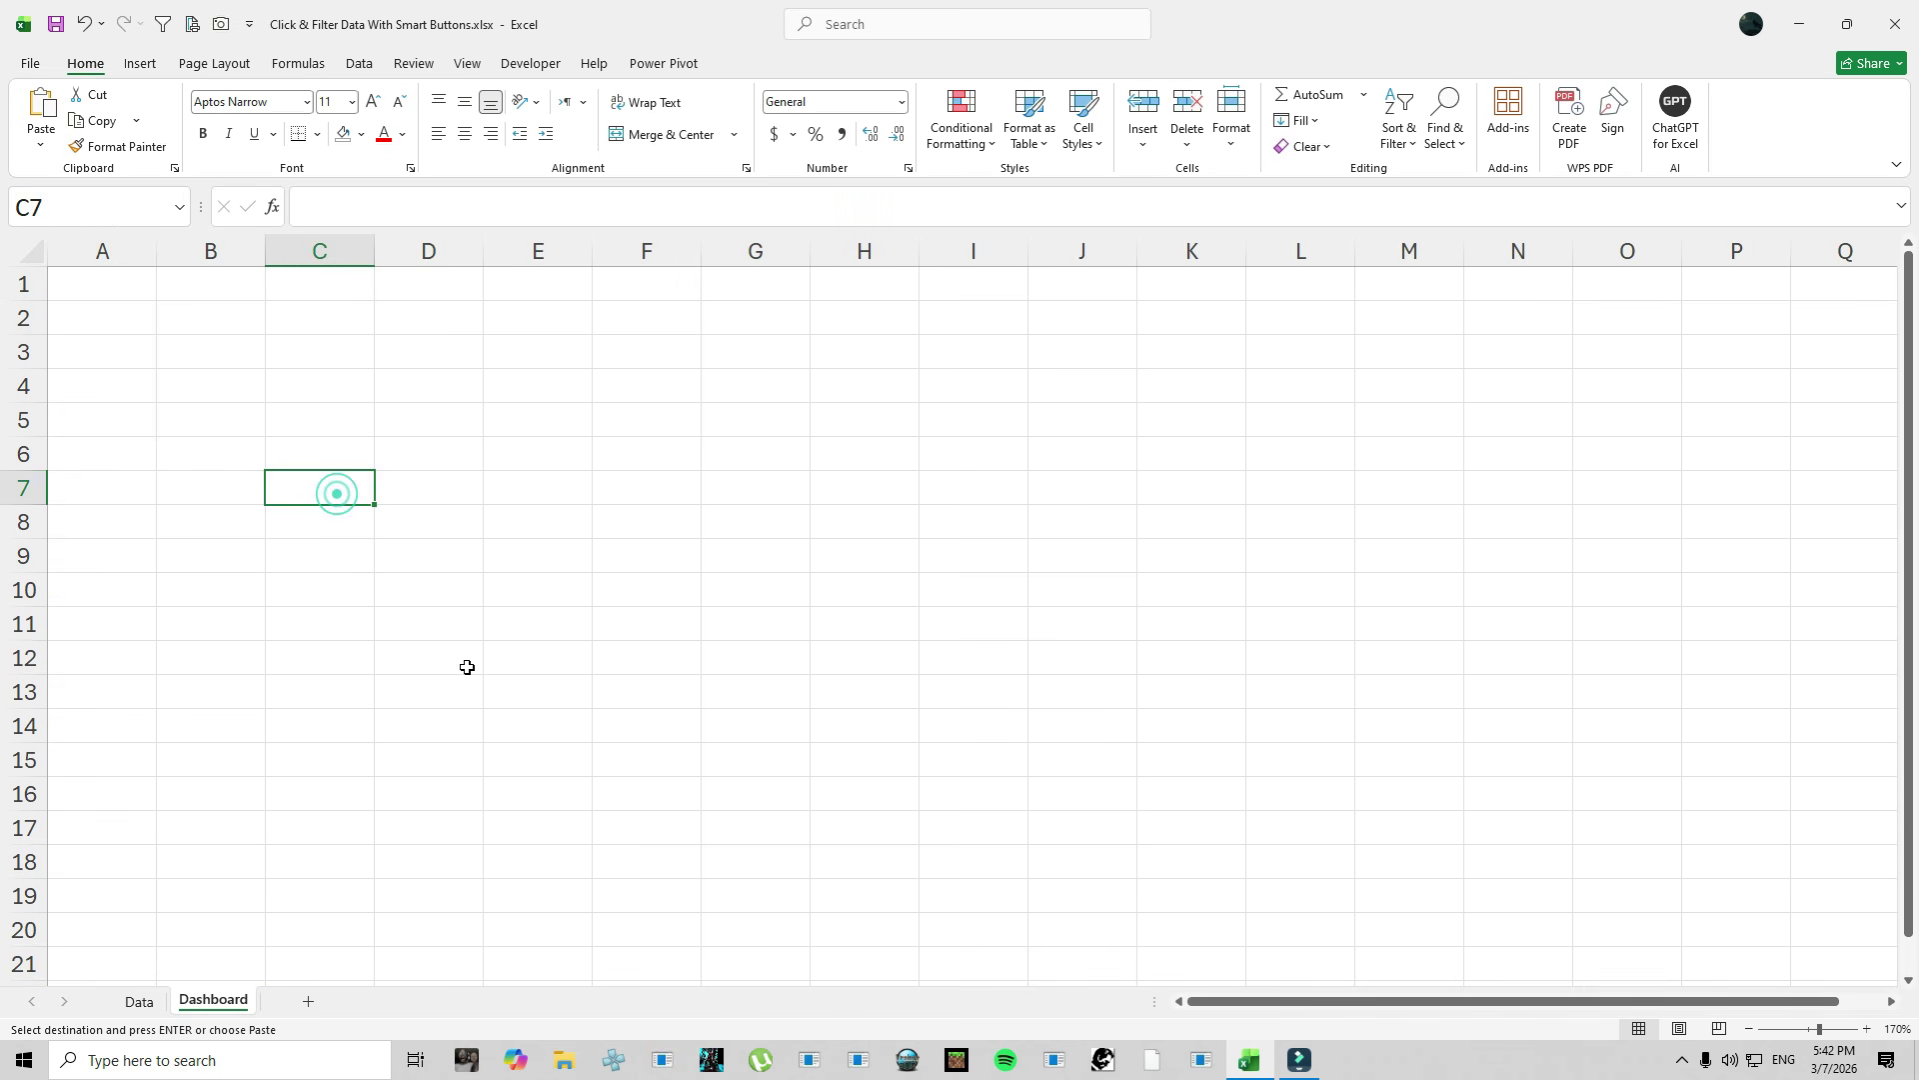
{"action": "key", "text": "ctrl+v"}
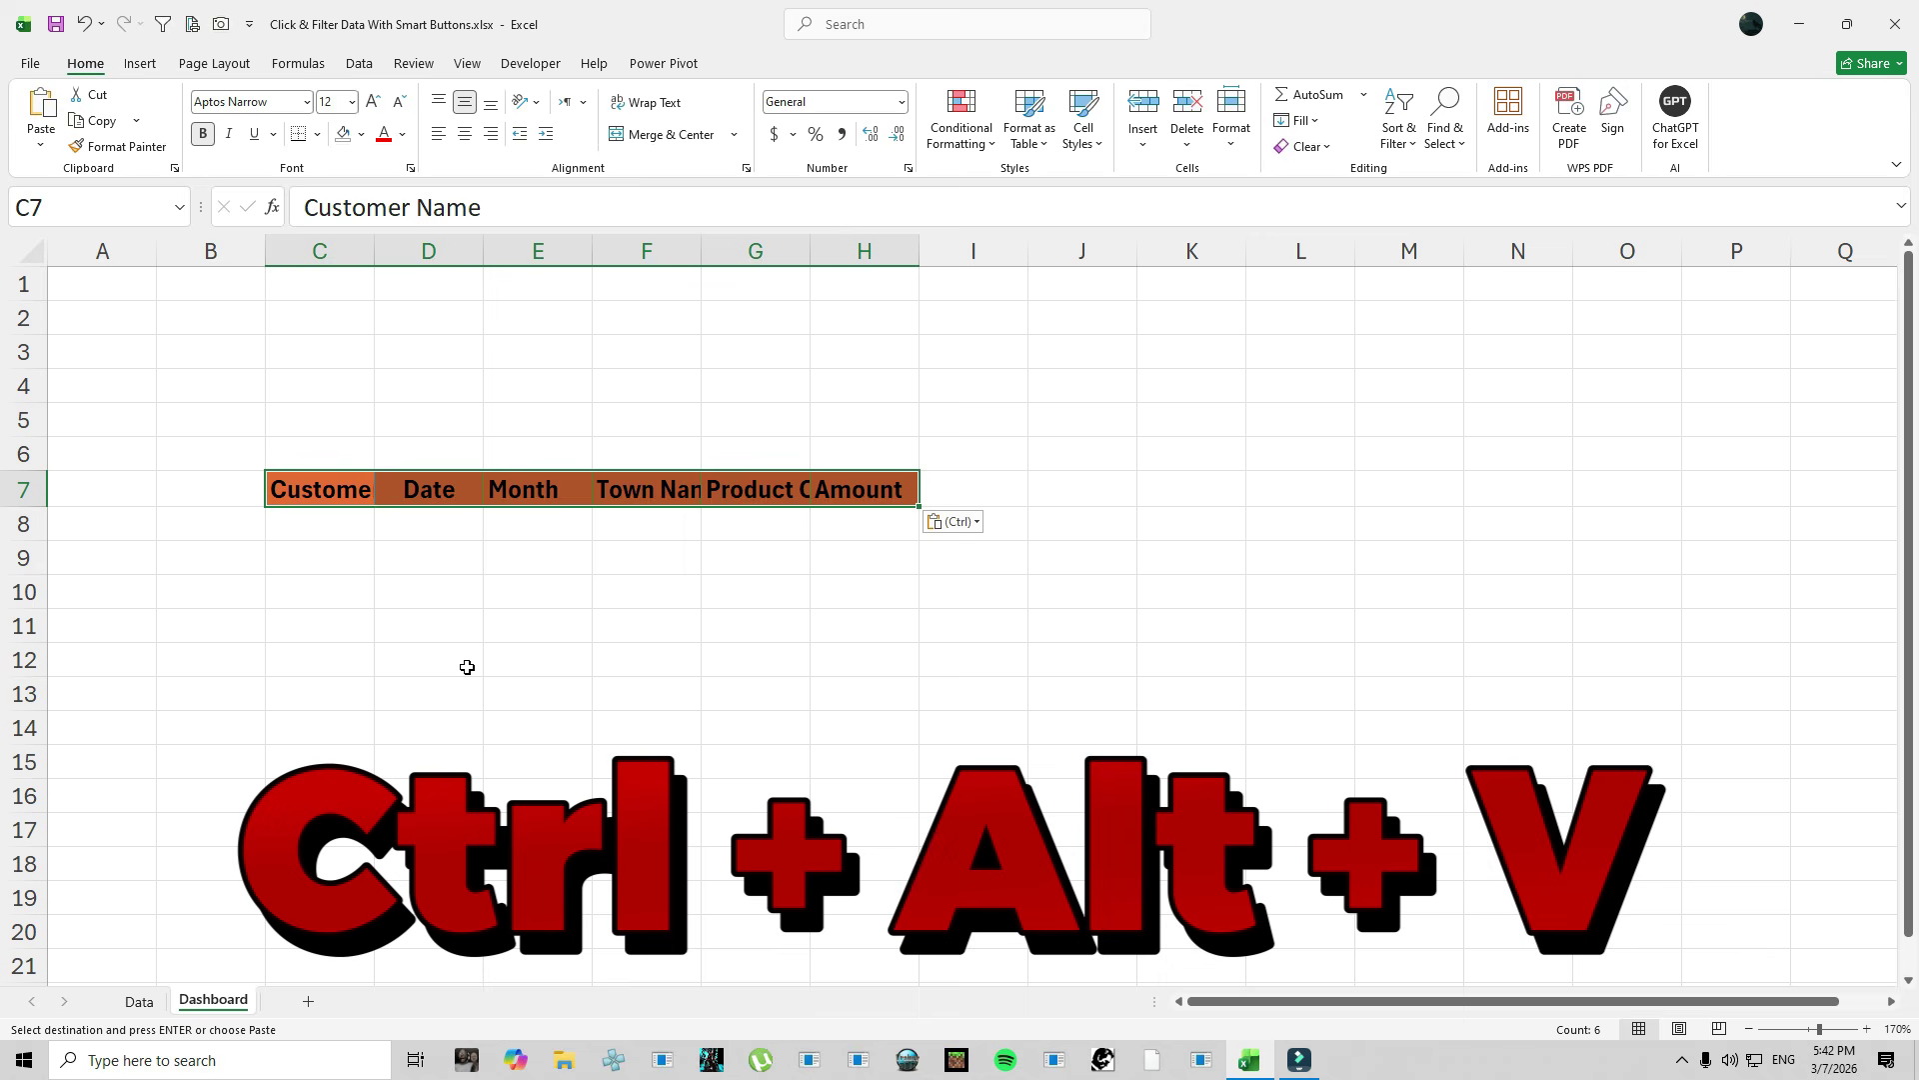
Apply the Data table's column widths to the pasted Dashboard headers with Paste Special and compare both sheets.
{"action": "key", "text": "ctrl+alt+v"}
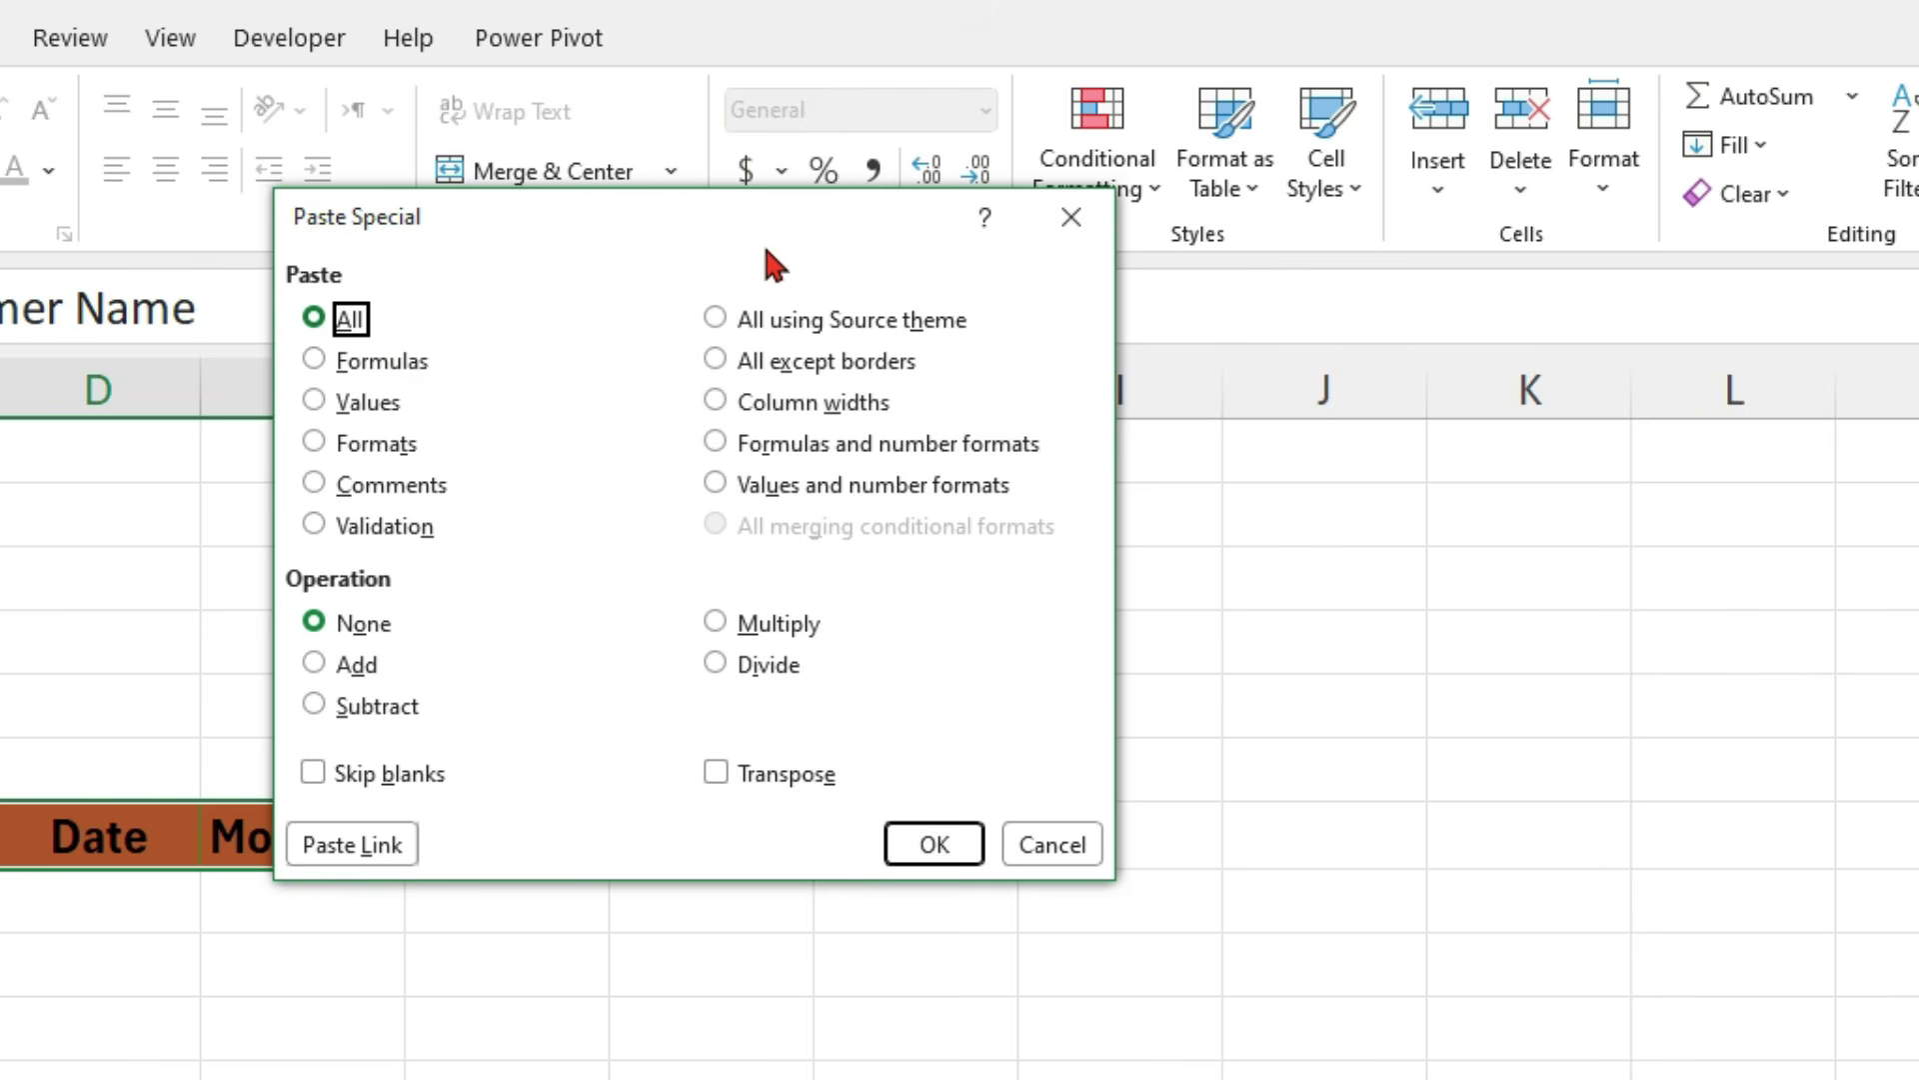
{"action": "left_click_drag", "start_coordinate": [678, 240], "coordinate": [1252, 388]}
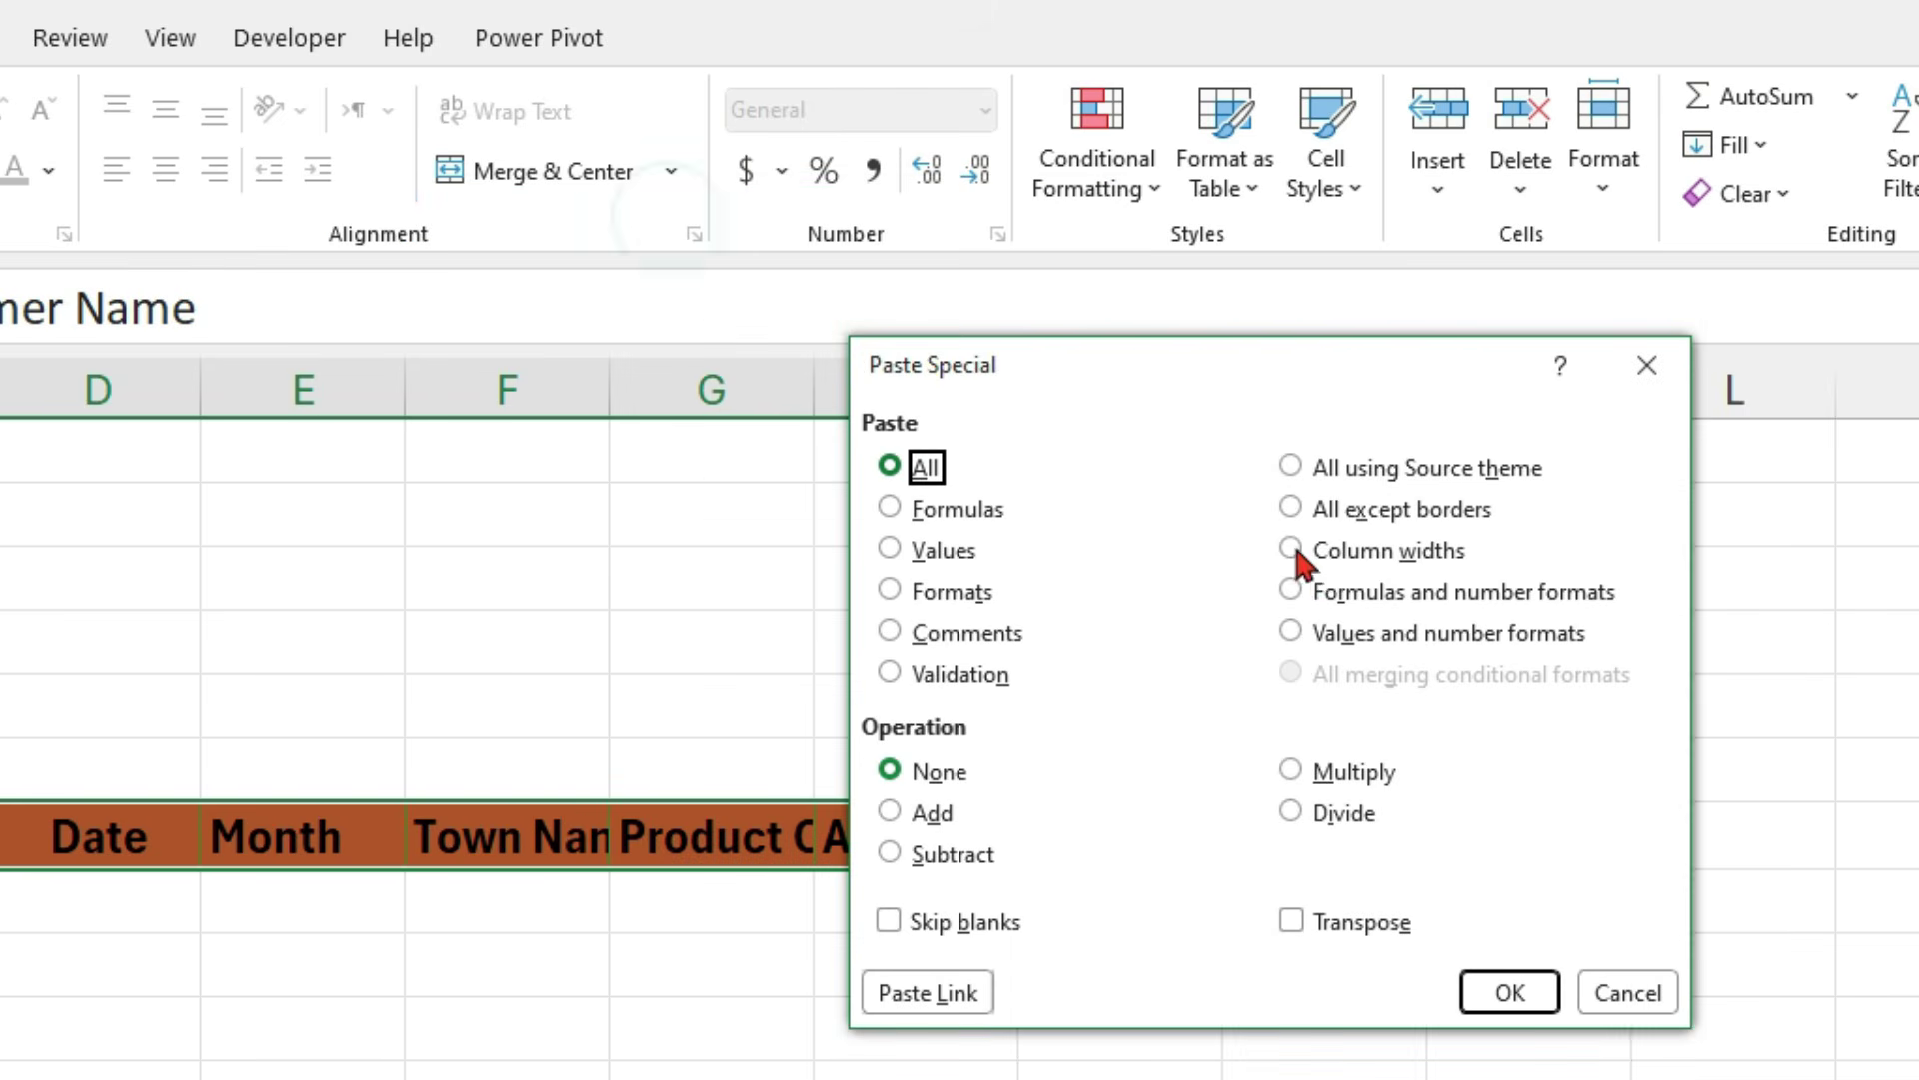
{"action": "left_click", "coordinate": [1370, 558]}
{"action": "left_click", "coordinate": [1512, 992]}
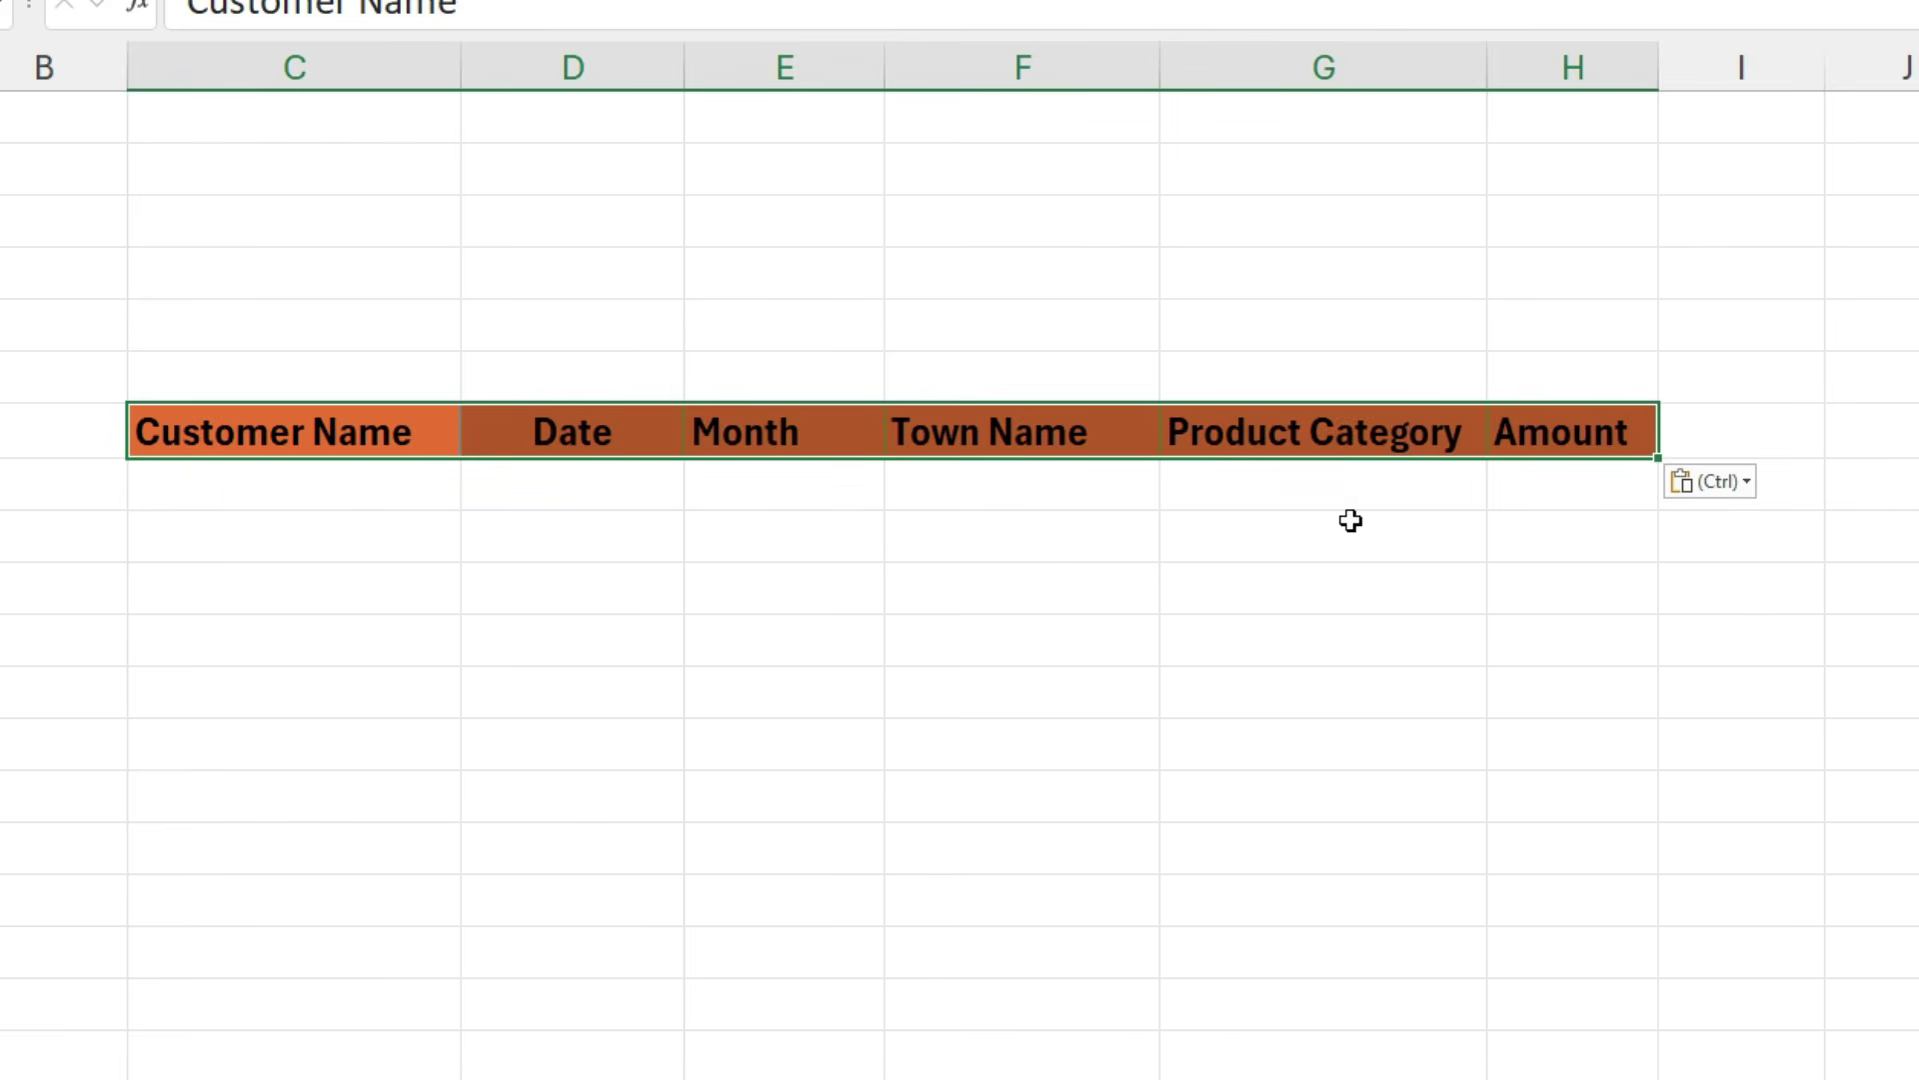
{"action": "key", "text": "ctrl+Page_Up"}
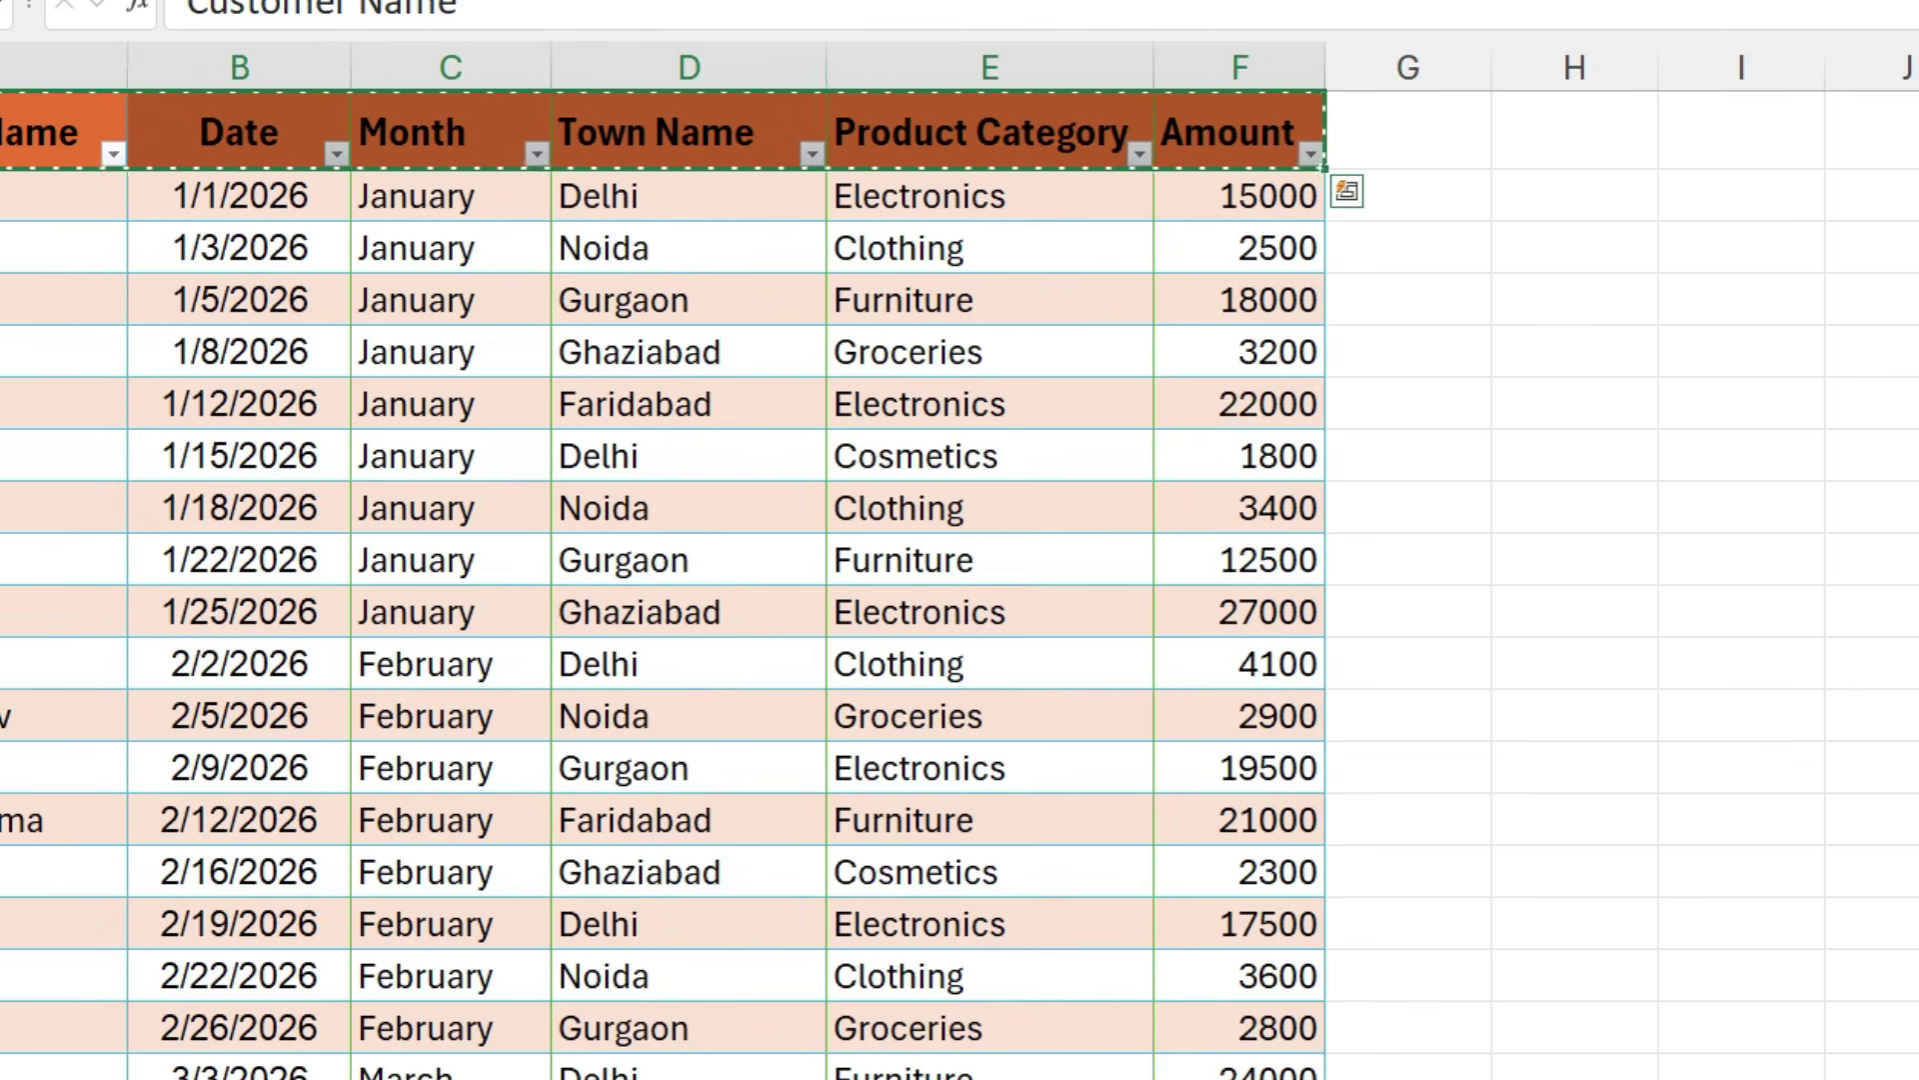
{"action": "key", "text": "ctrl+Page_Down"}
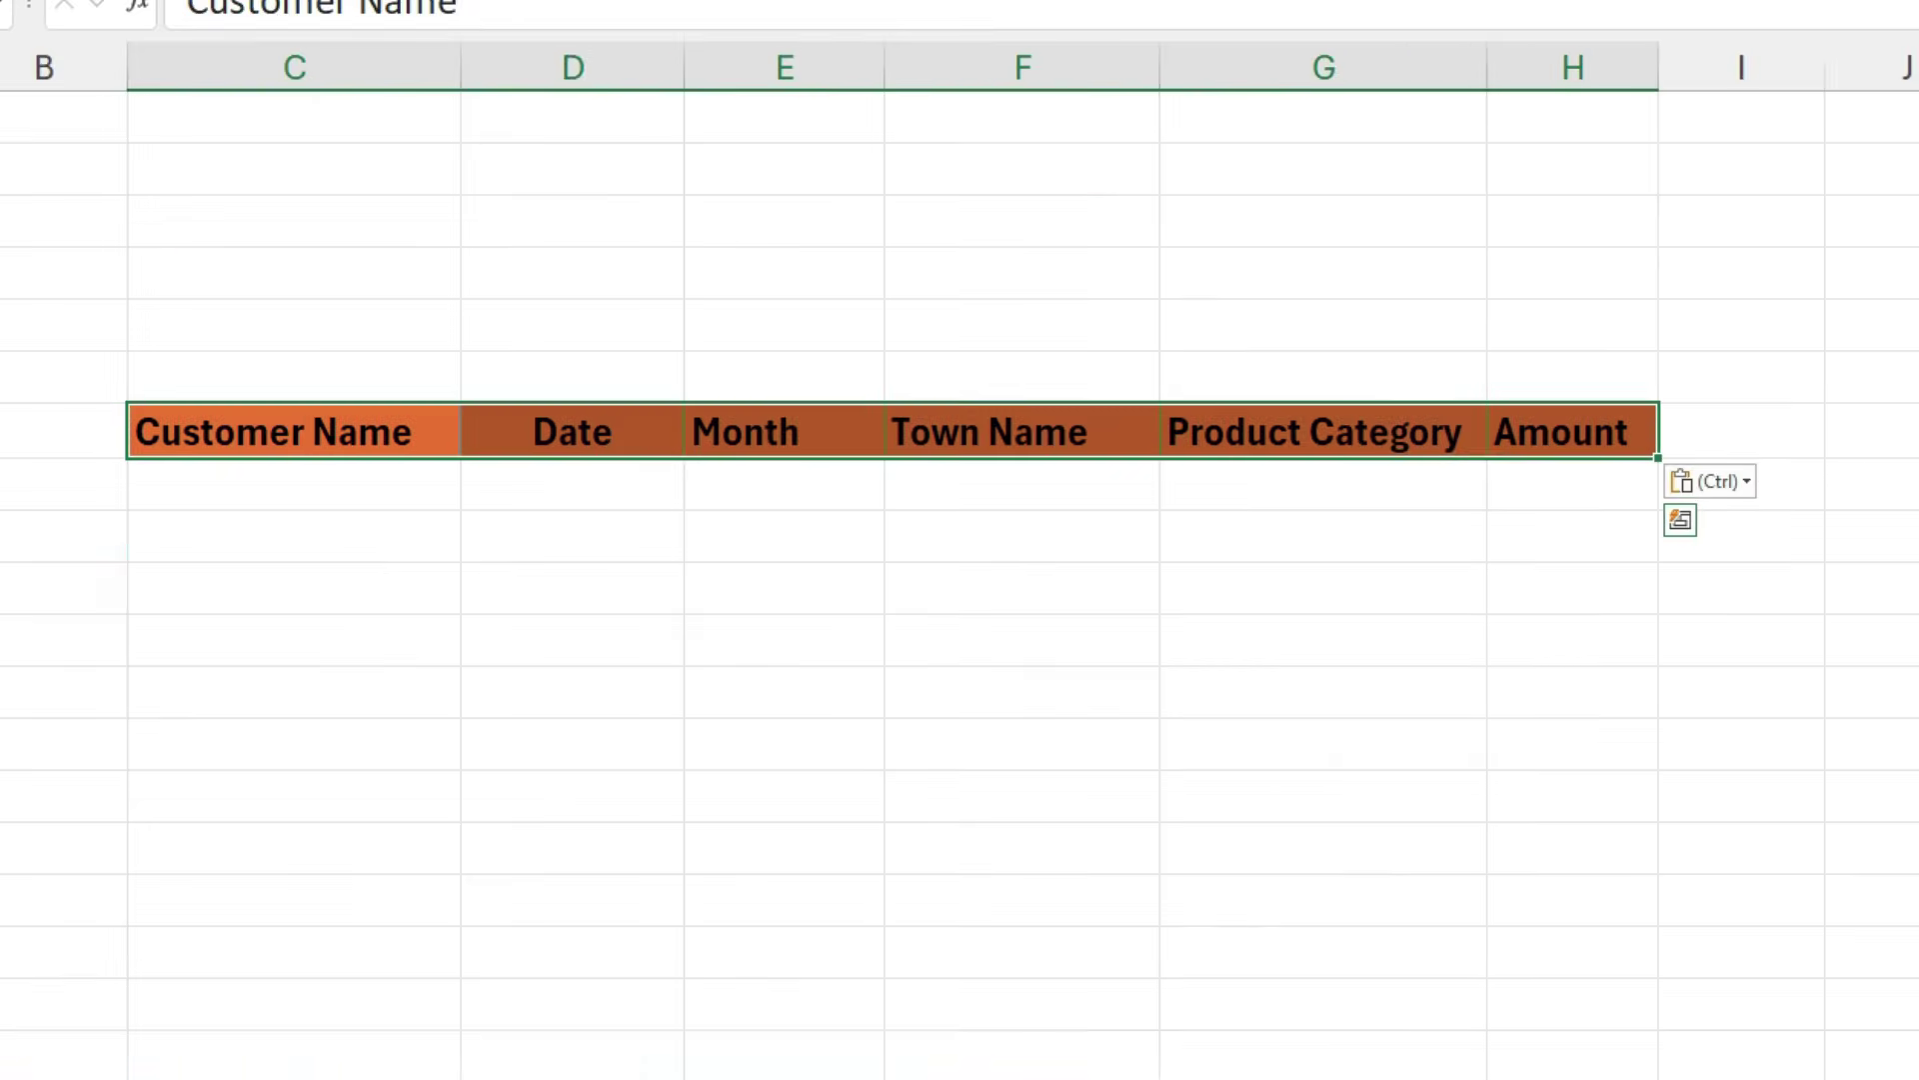
Fill the Dashboard headers in C7:H7 with standard gold and set their font color to black.
{"action": "left_click_drag", "start_coordinate": [325, 490], "coordinate": [1212, 490]}
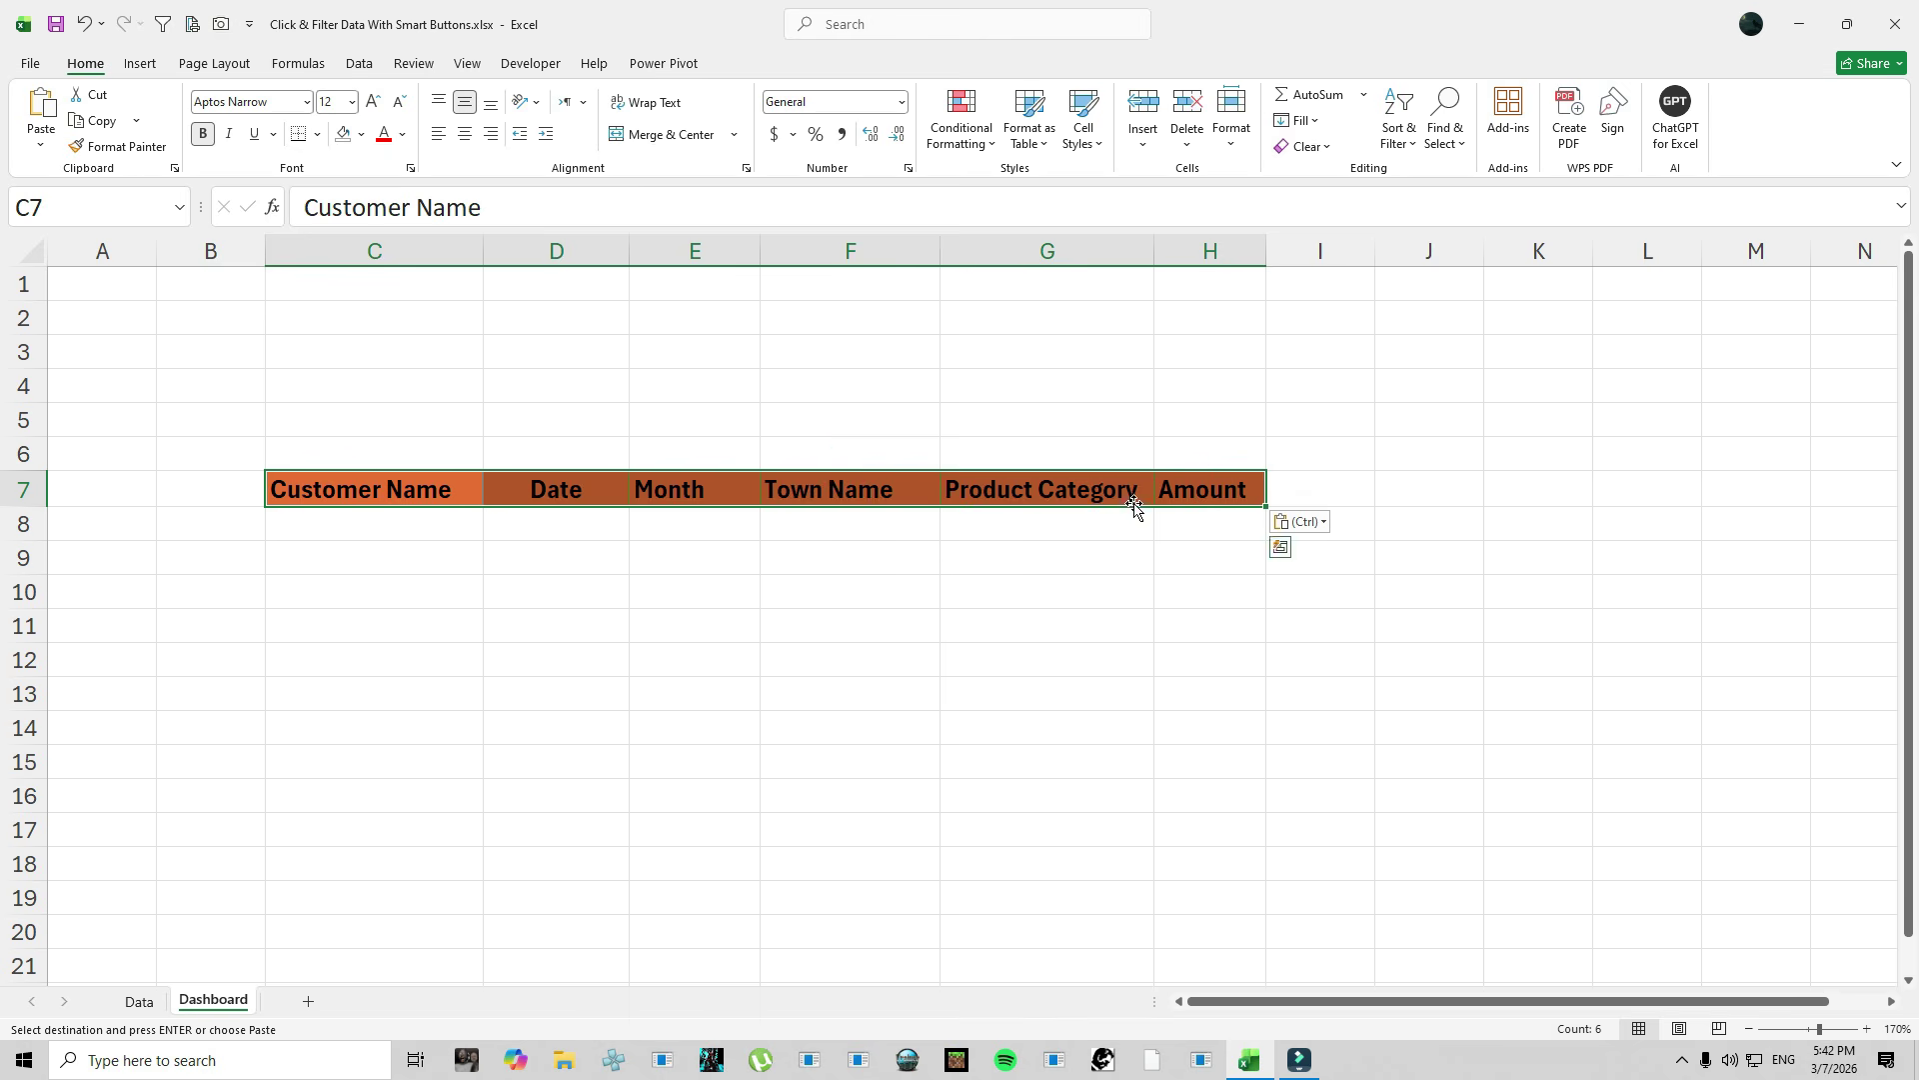
{"action": "left_click", "coordinate": [360, 137]}
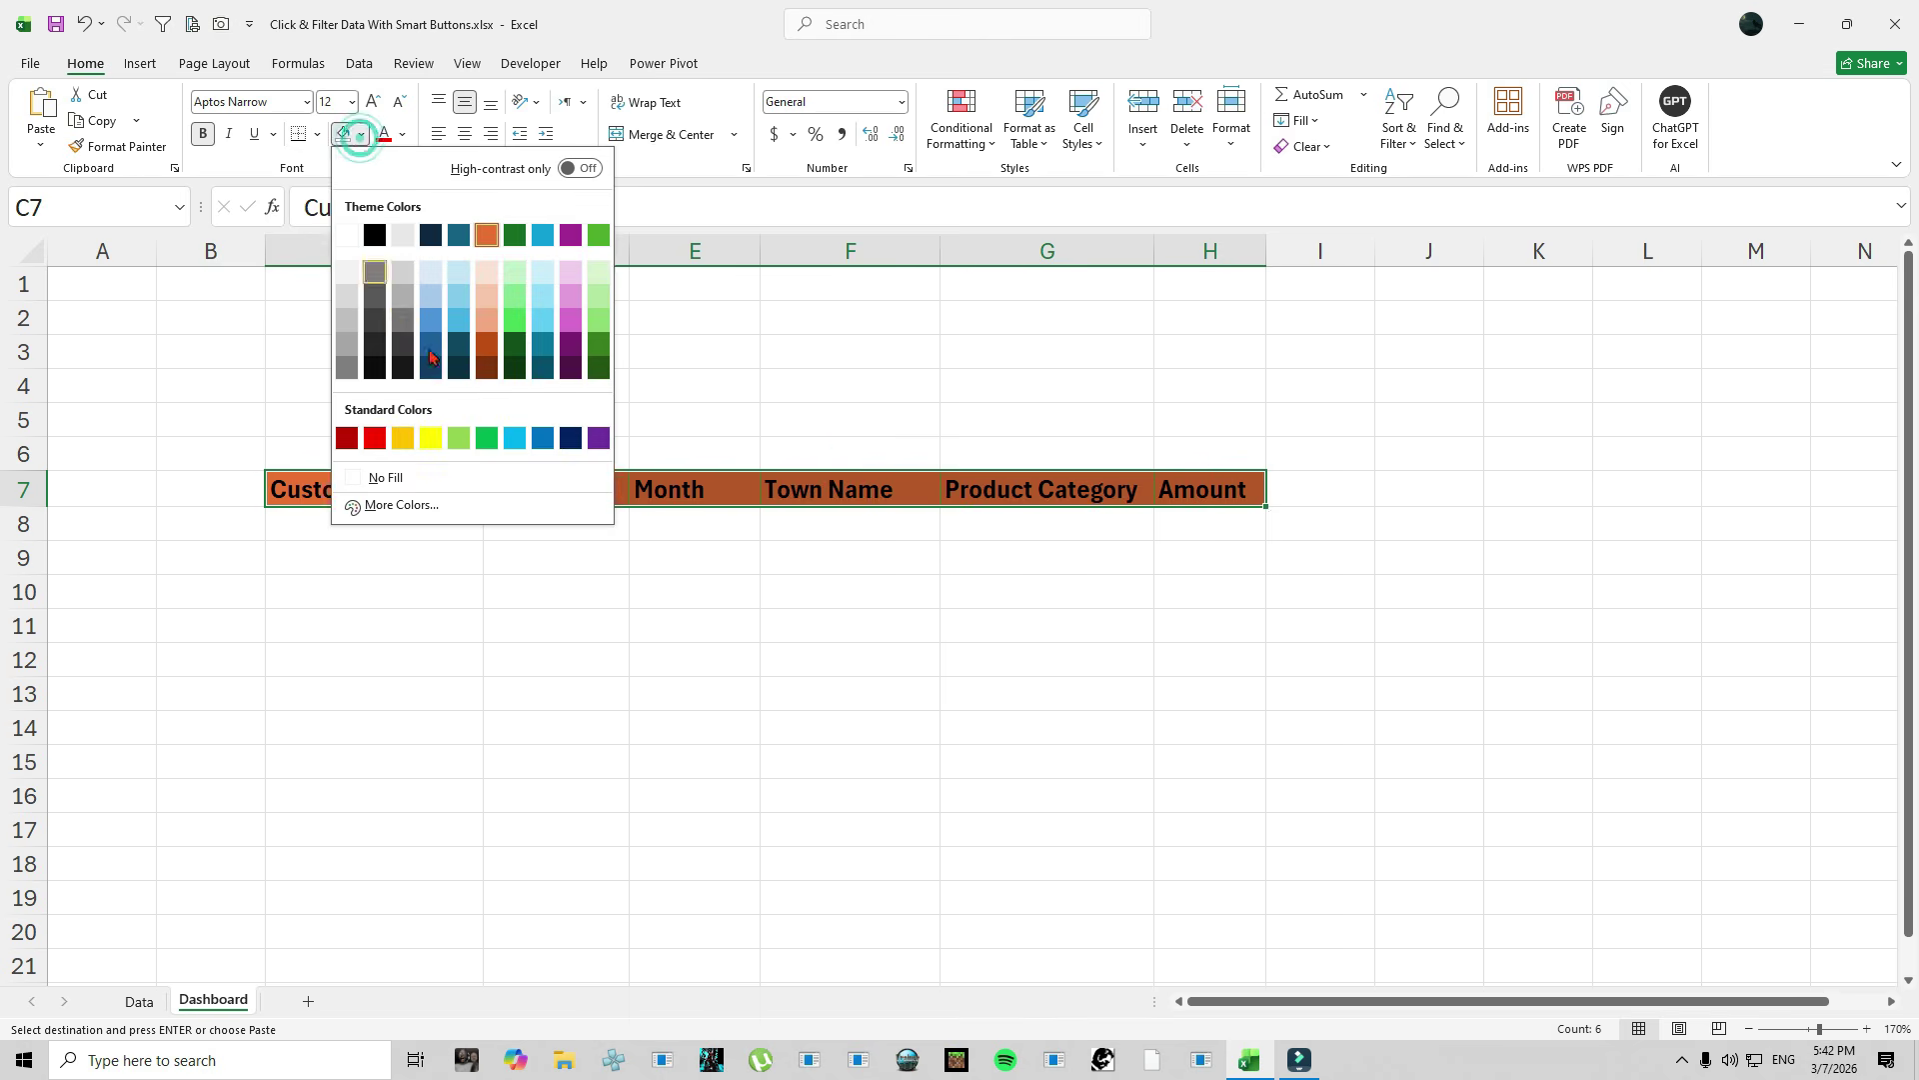
{"action": "left_click", "coordinate": [403, 439]}
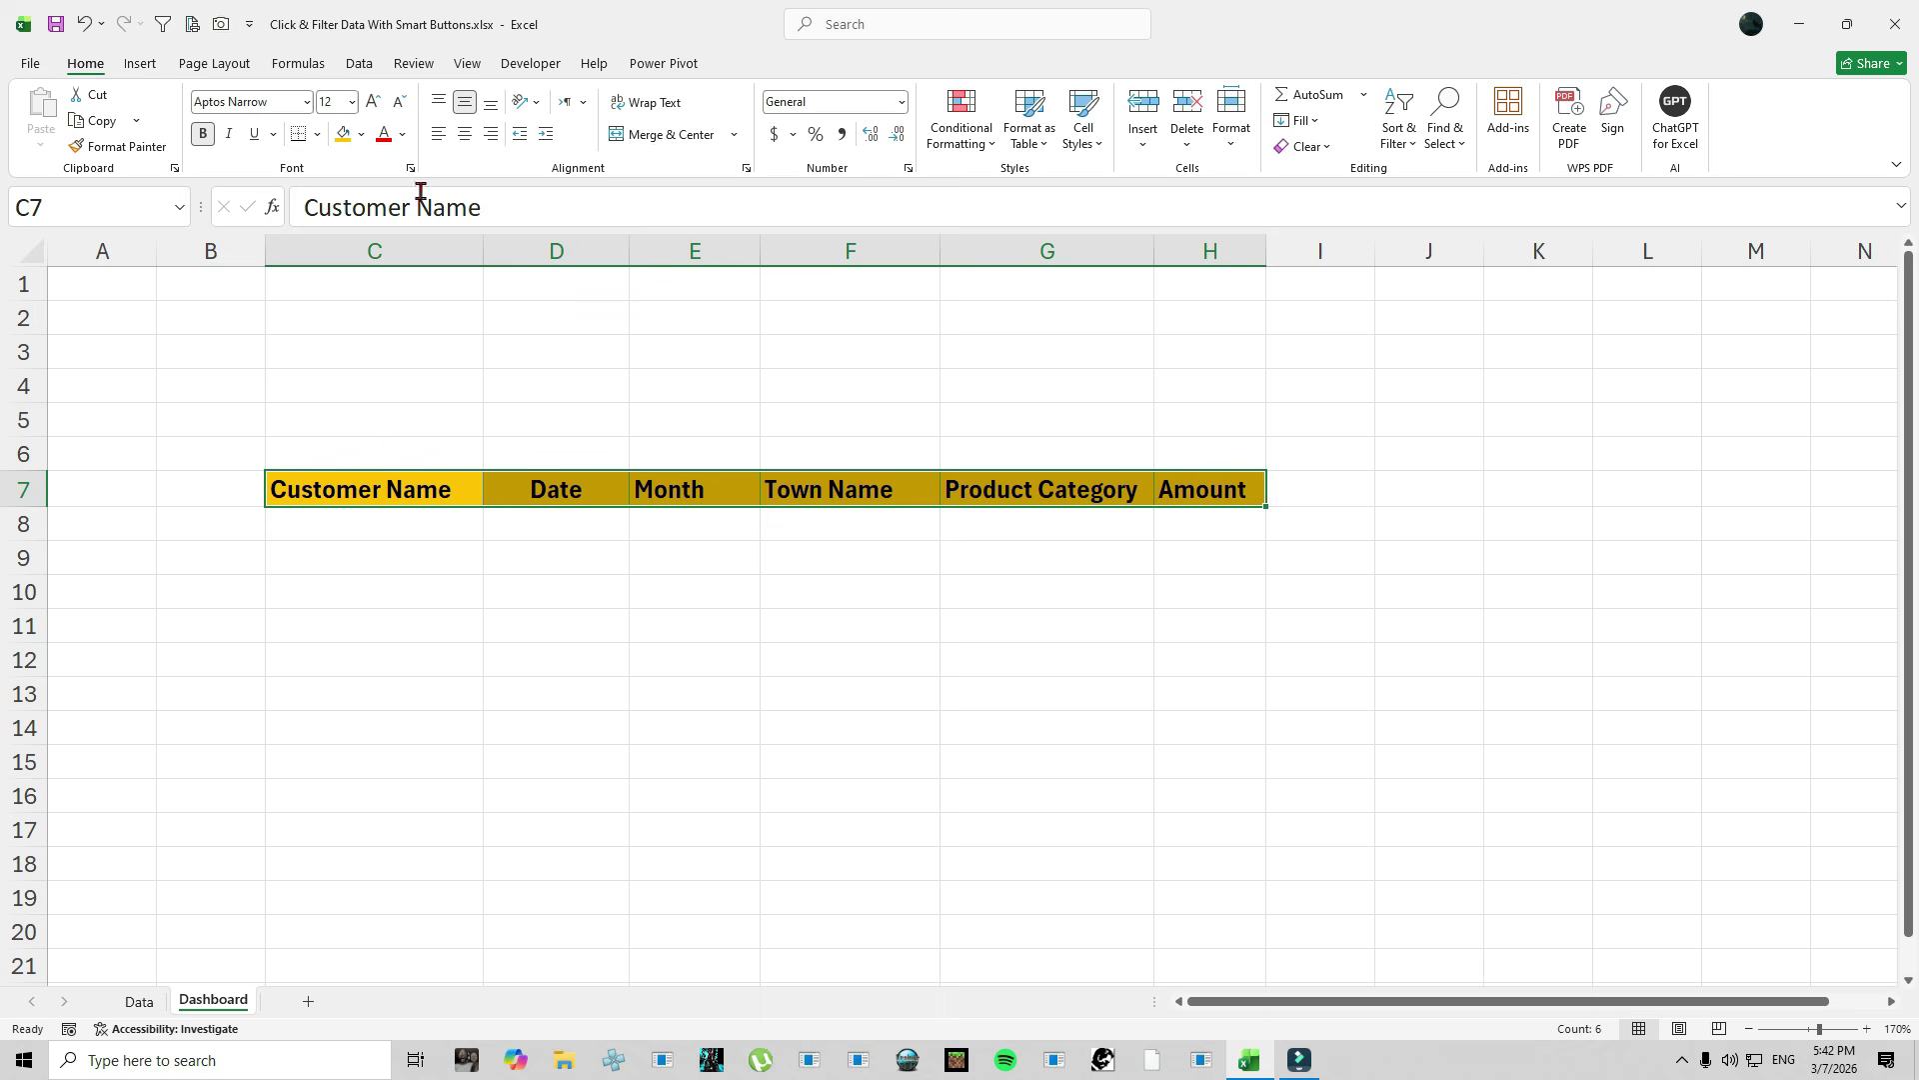
{"action": "left_click", "coordinate": [401, 140]}
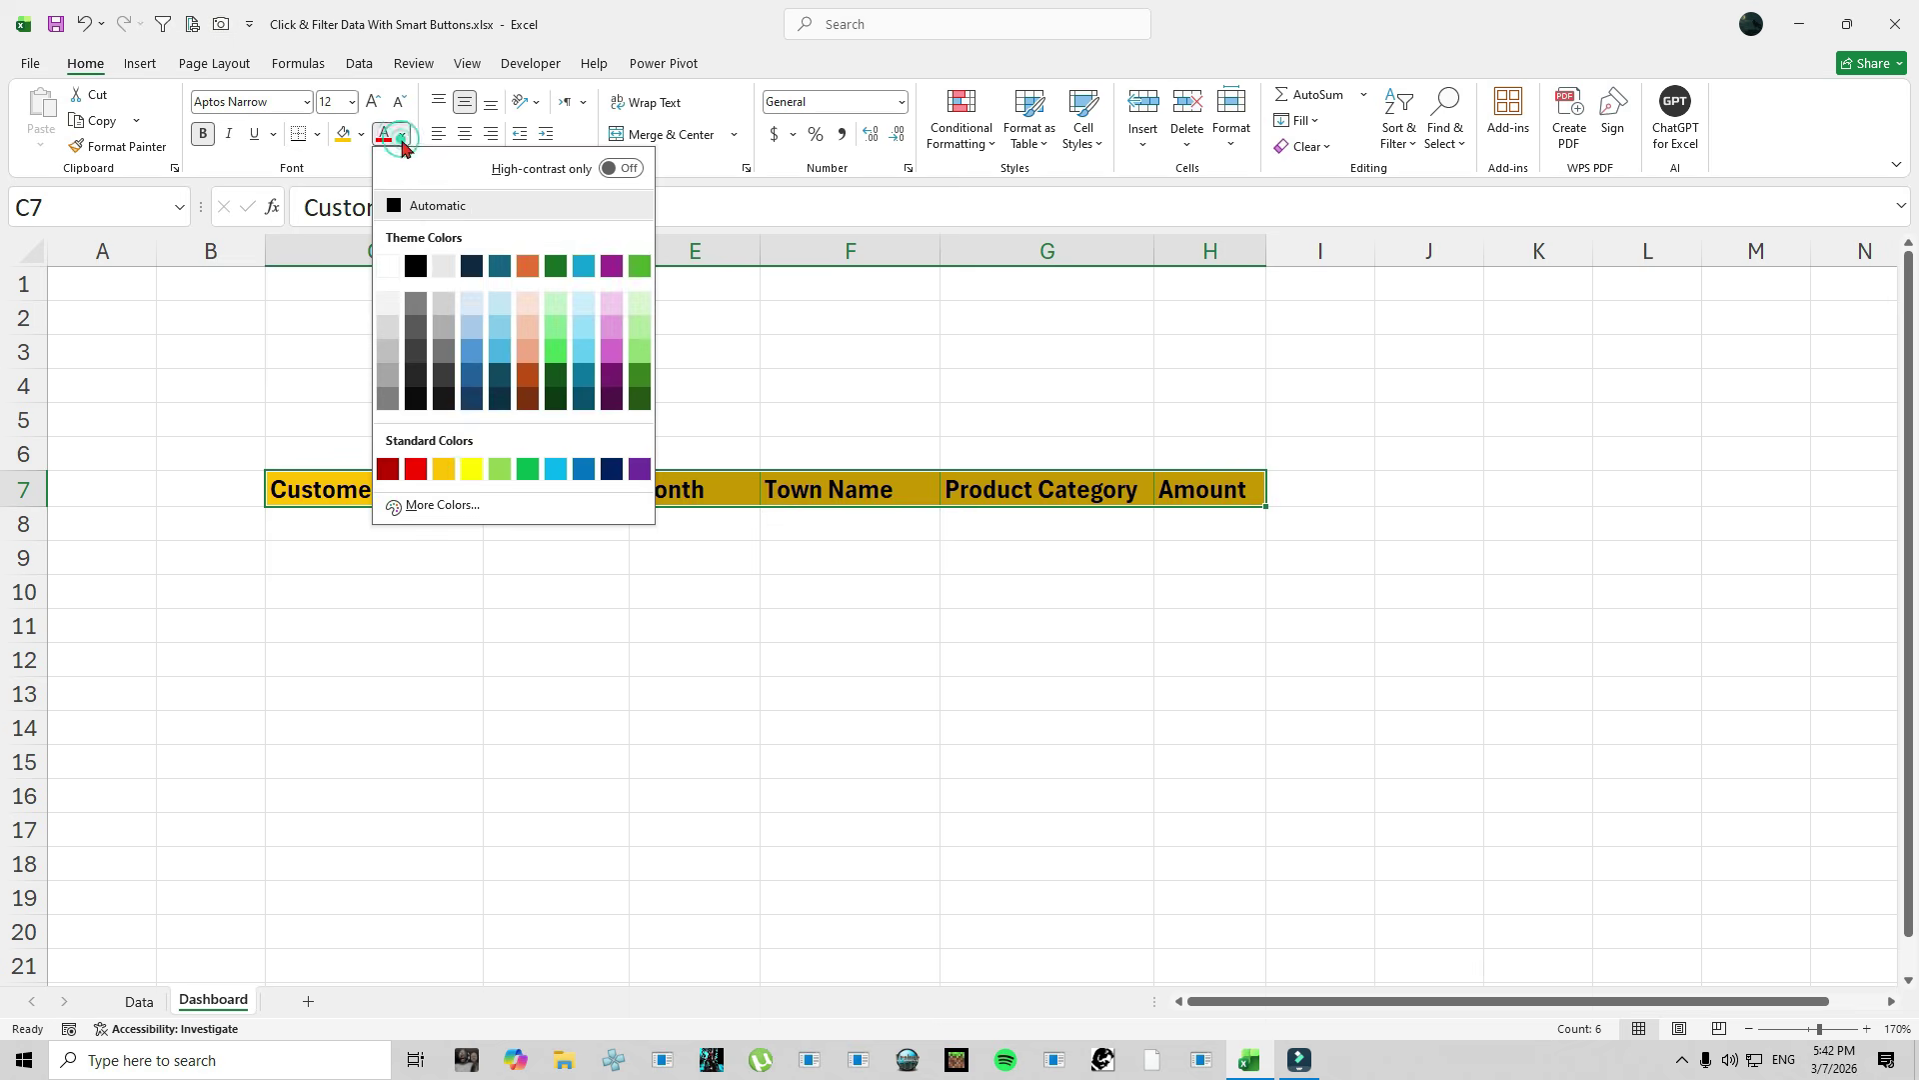
{"action": "left_click", "coordinate": [414, 266]}
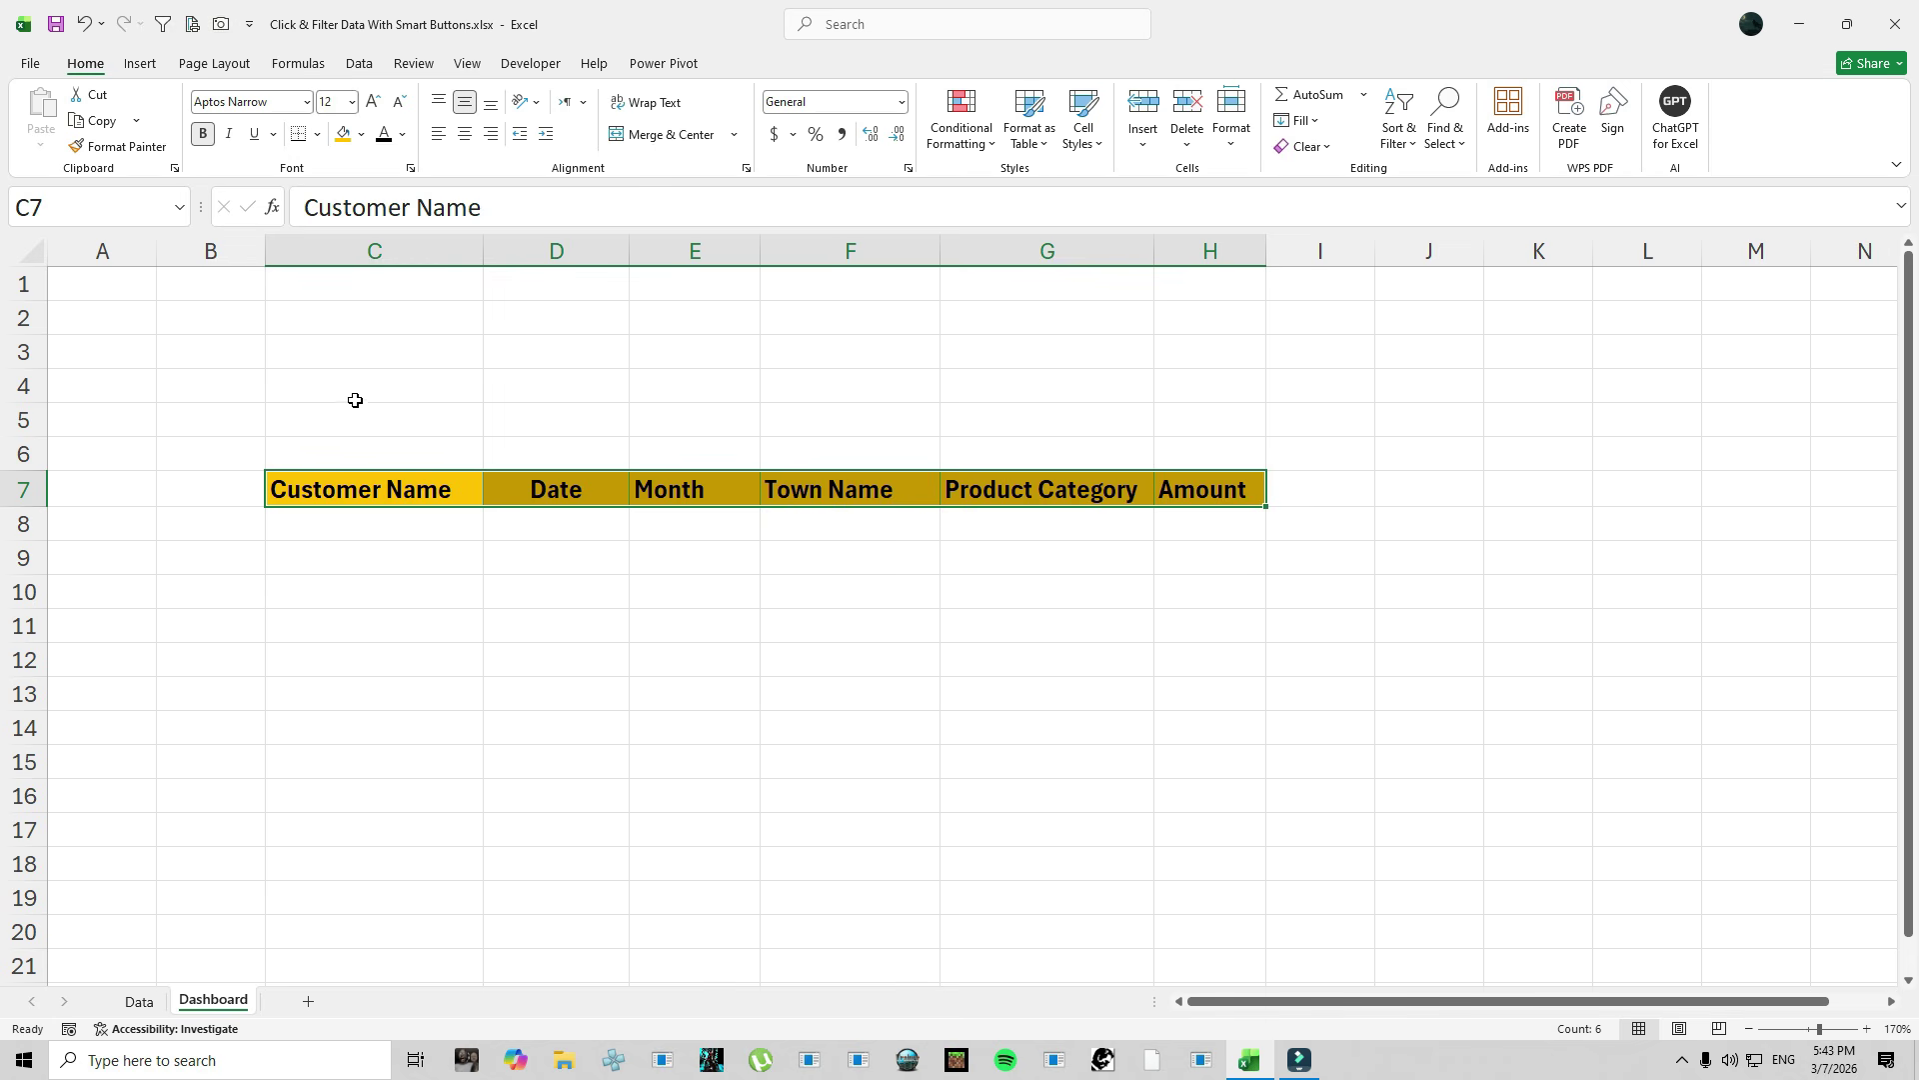
Add a thick bottom border to C5:H5 above the Dashboard headers.
{"action": "left_click_drag", "start_coordinate": [349, 411], "coordinate": [1210, 411]}
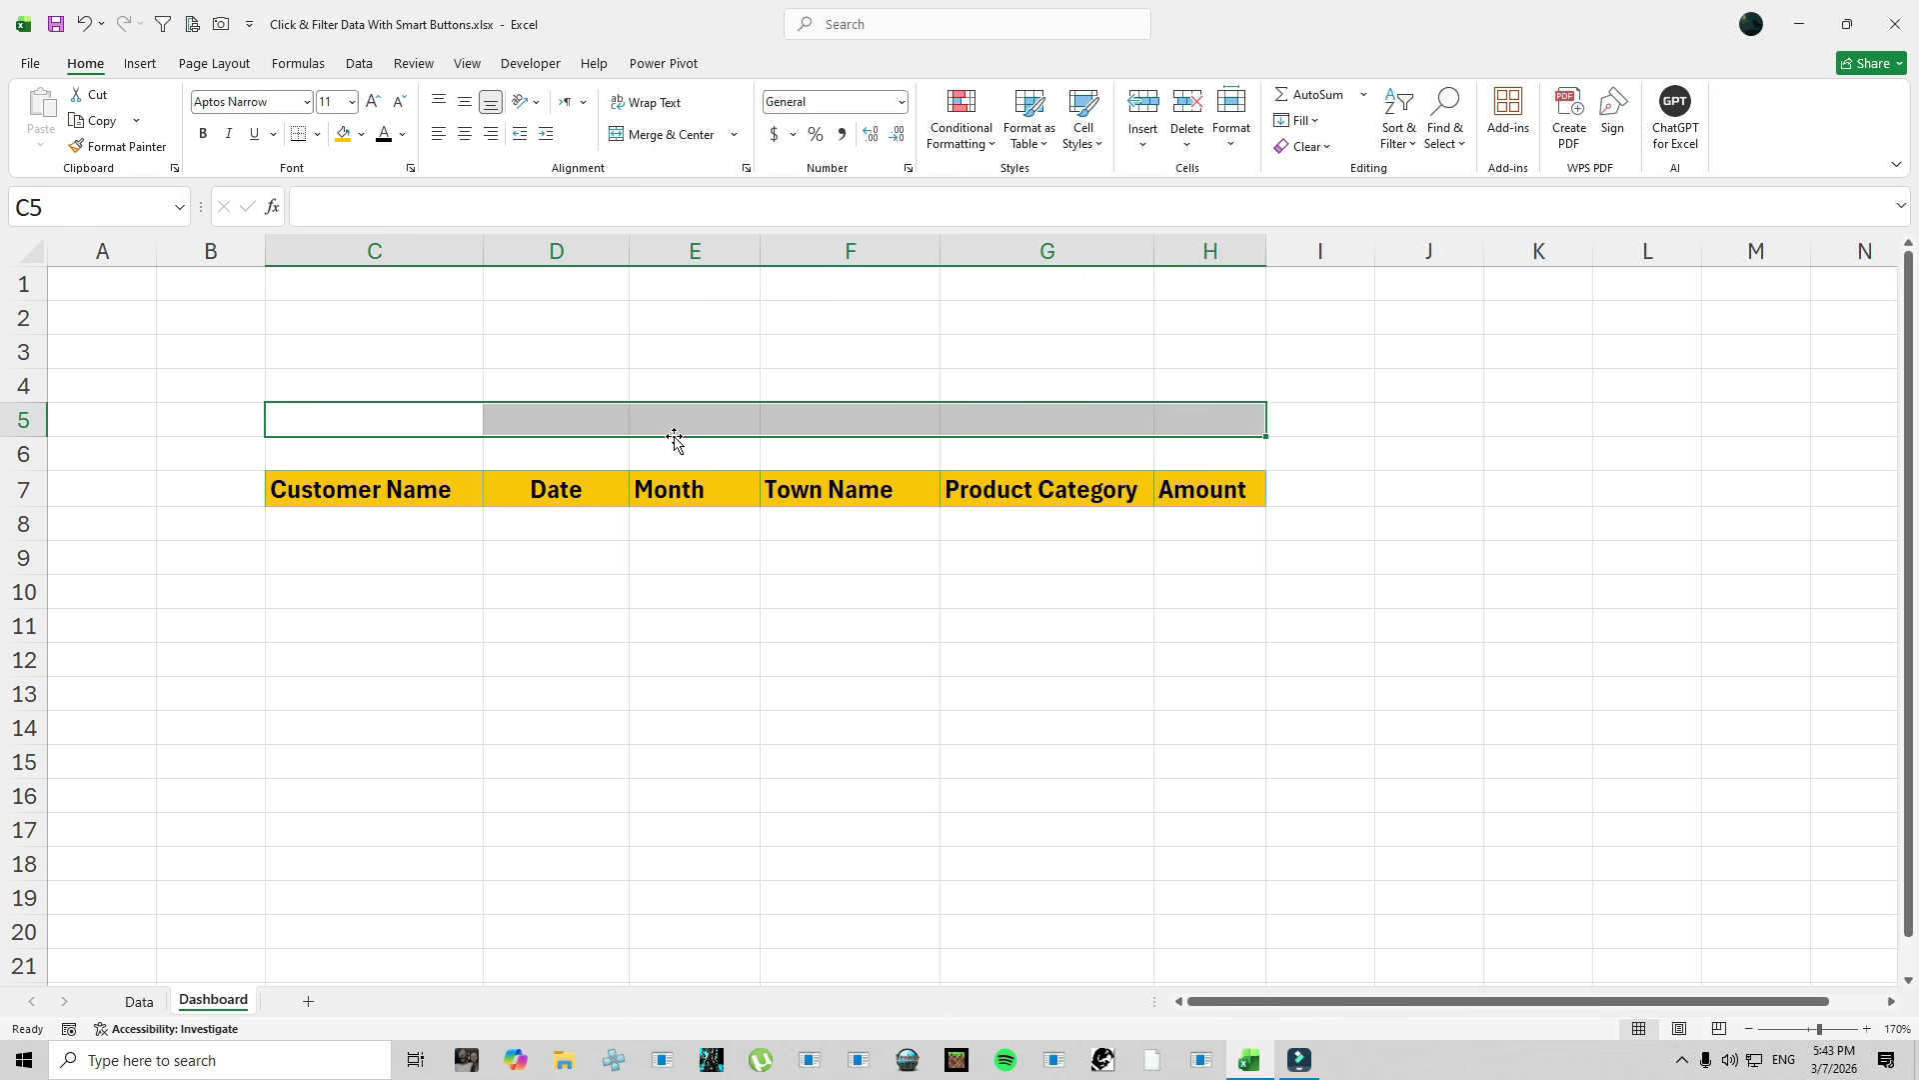
{"action": "left_click", "coordinate": [317, 134]}
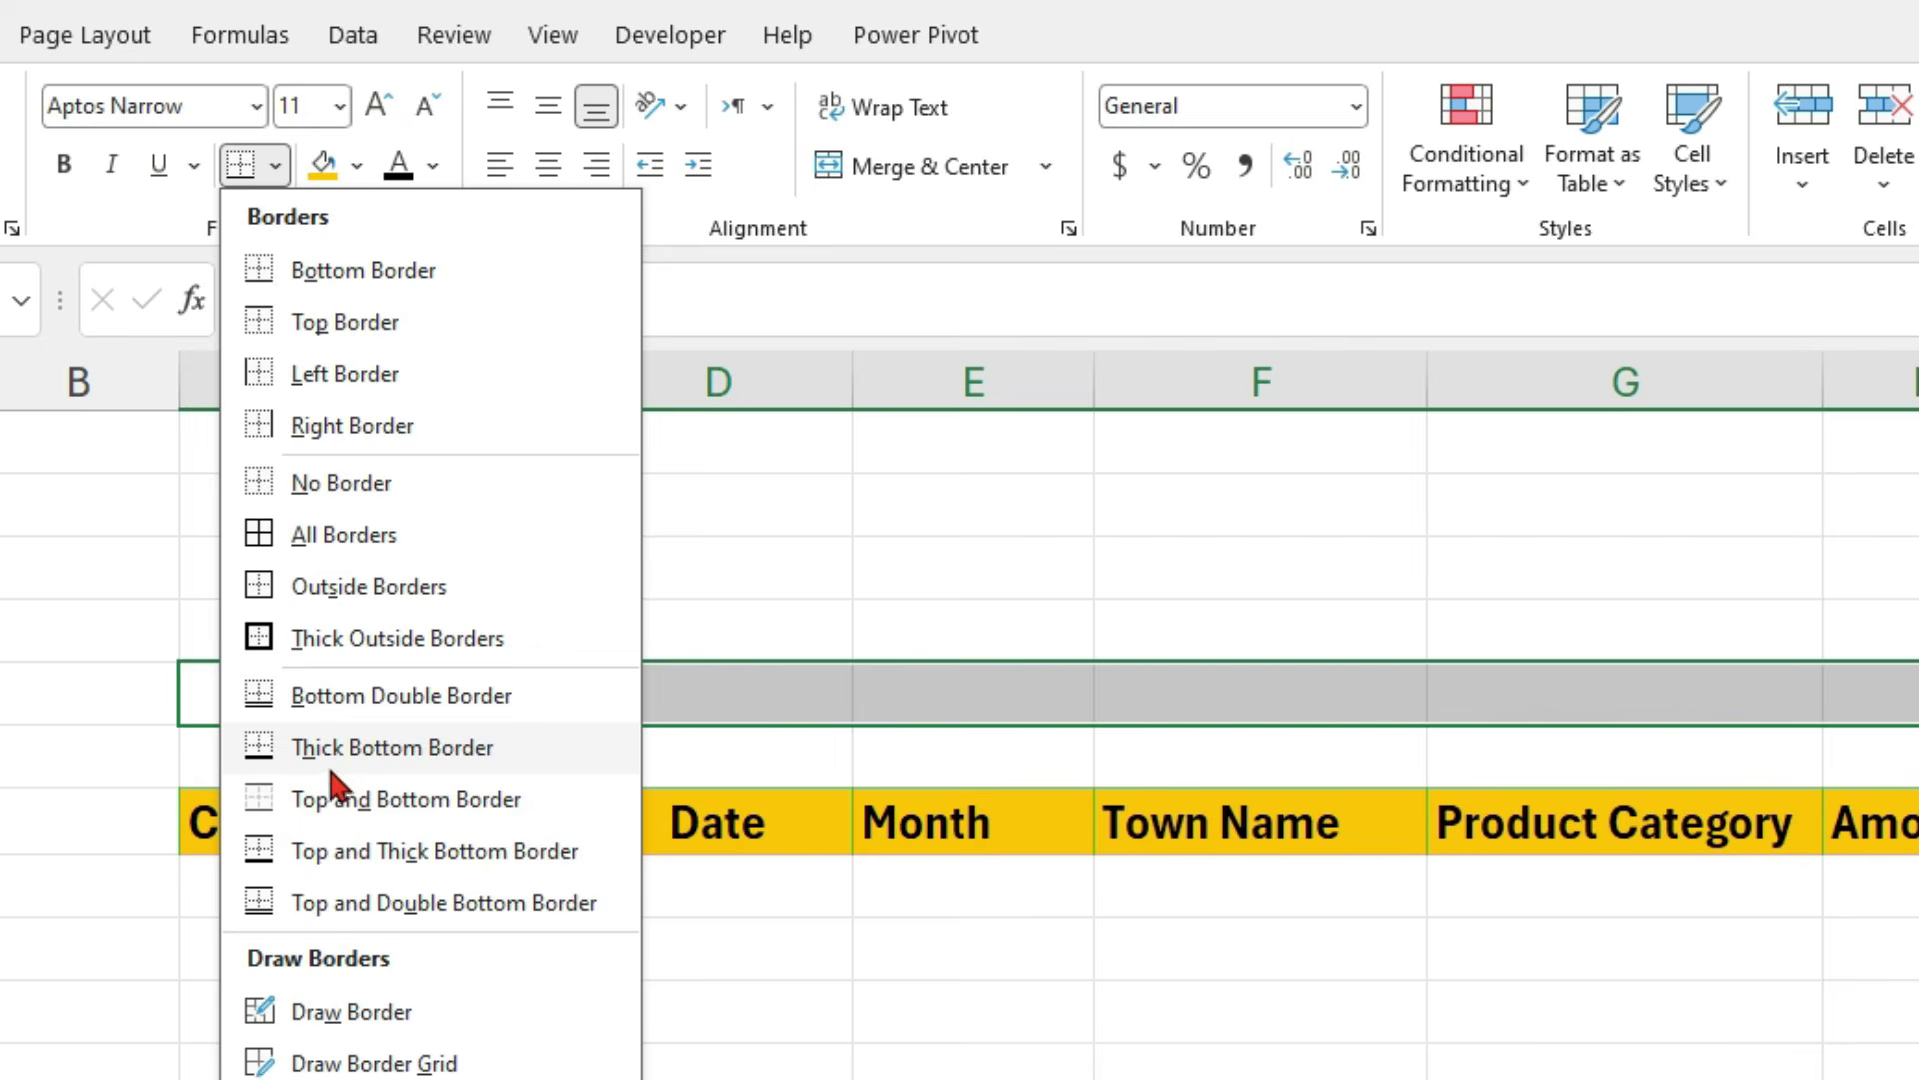
{"action": "left_click", "coordinate": [433, 753]}
{"action": "left_click", "coordinate": [673, 1026]}
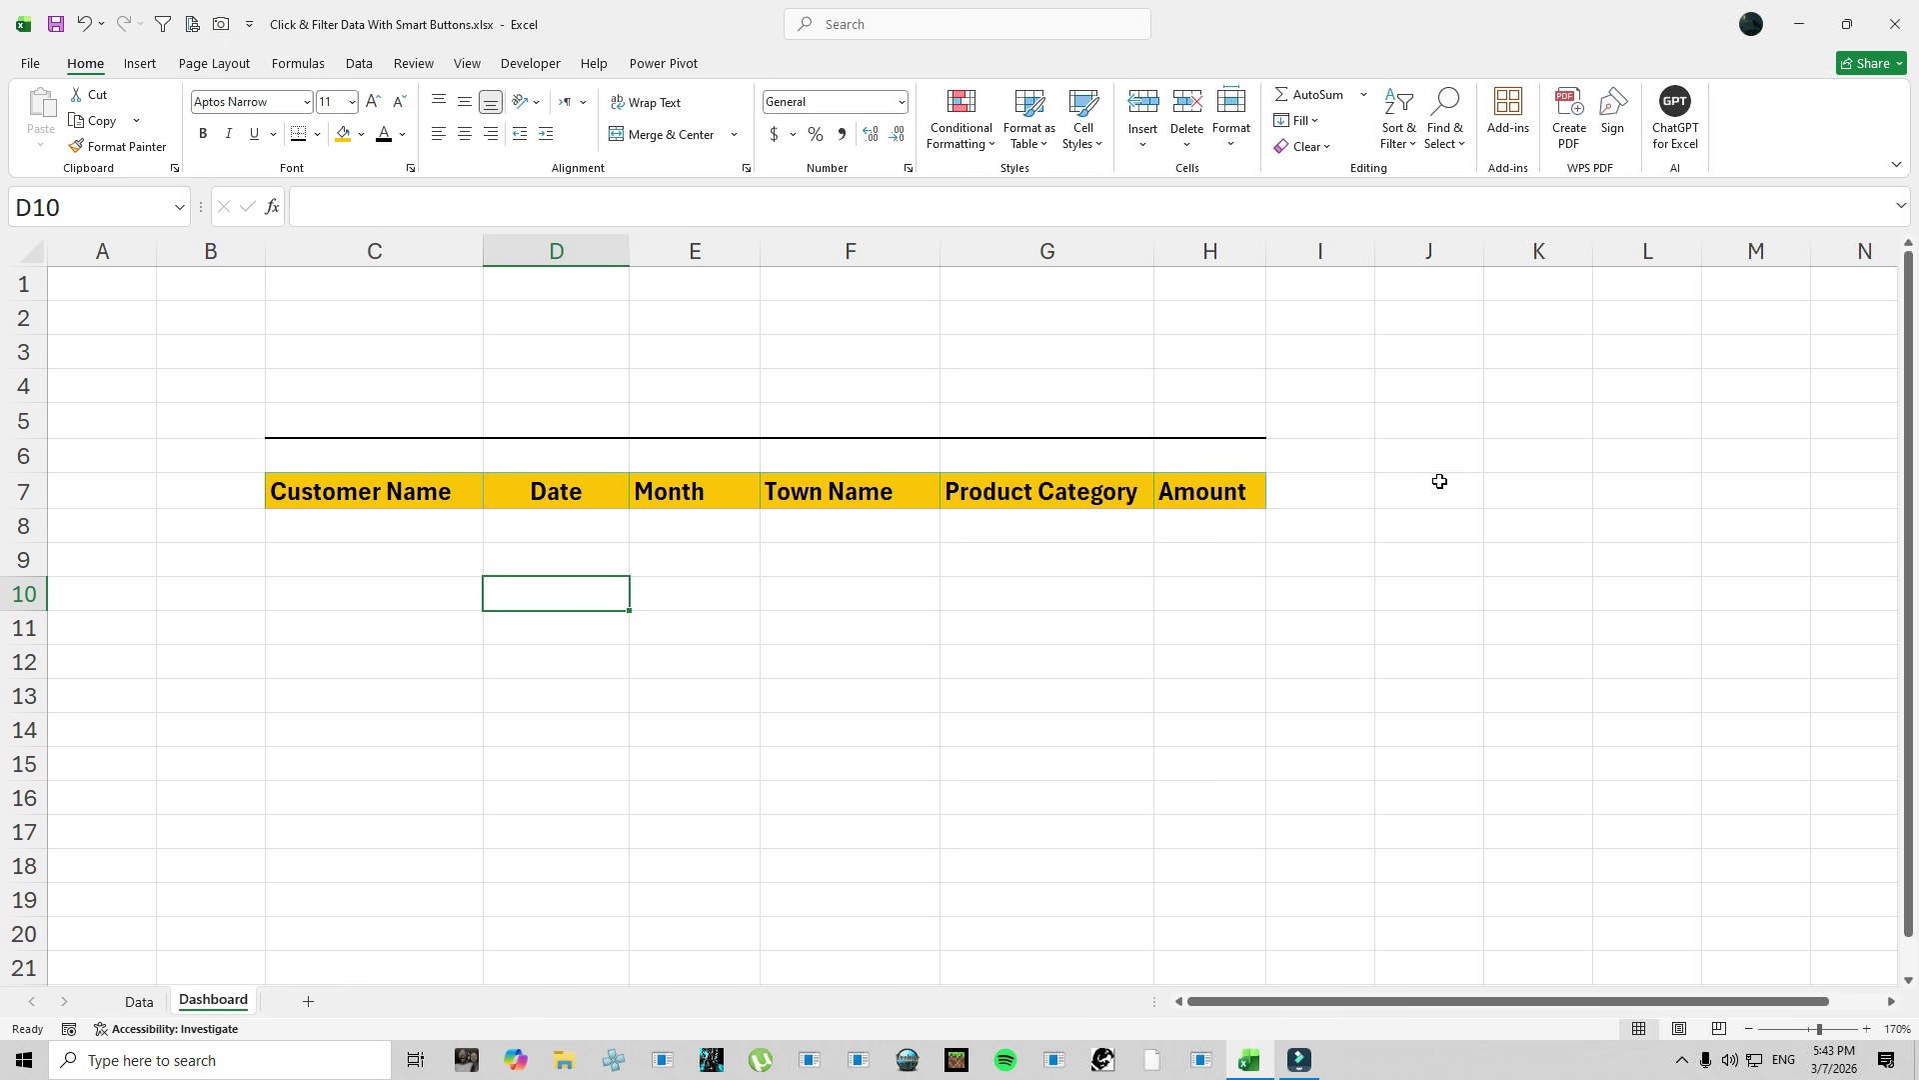
Merge and center cells J8:J9 and fill the merged cell with standard light blue.
{"action": "left_click_drag", "start_coordinate": [1453, 533], "coordinate": [1450, 562]}
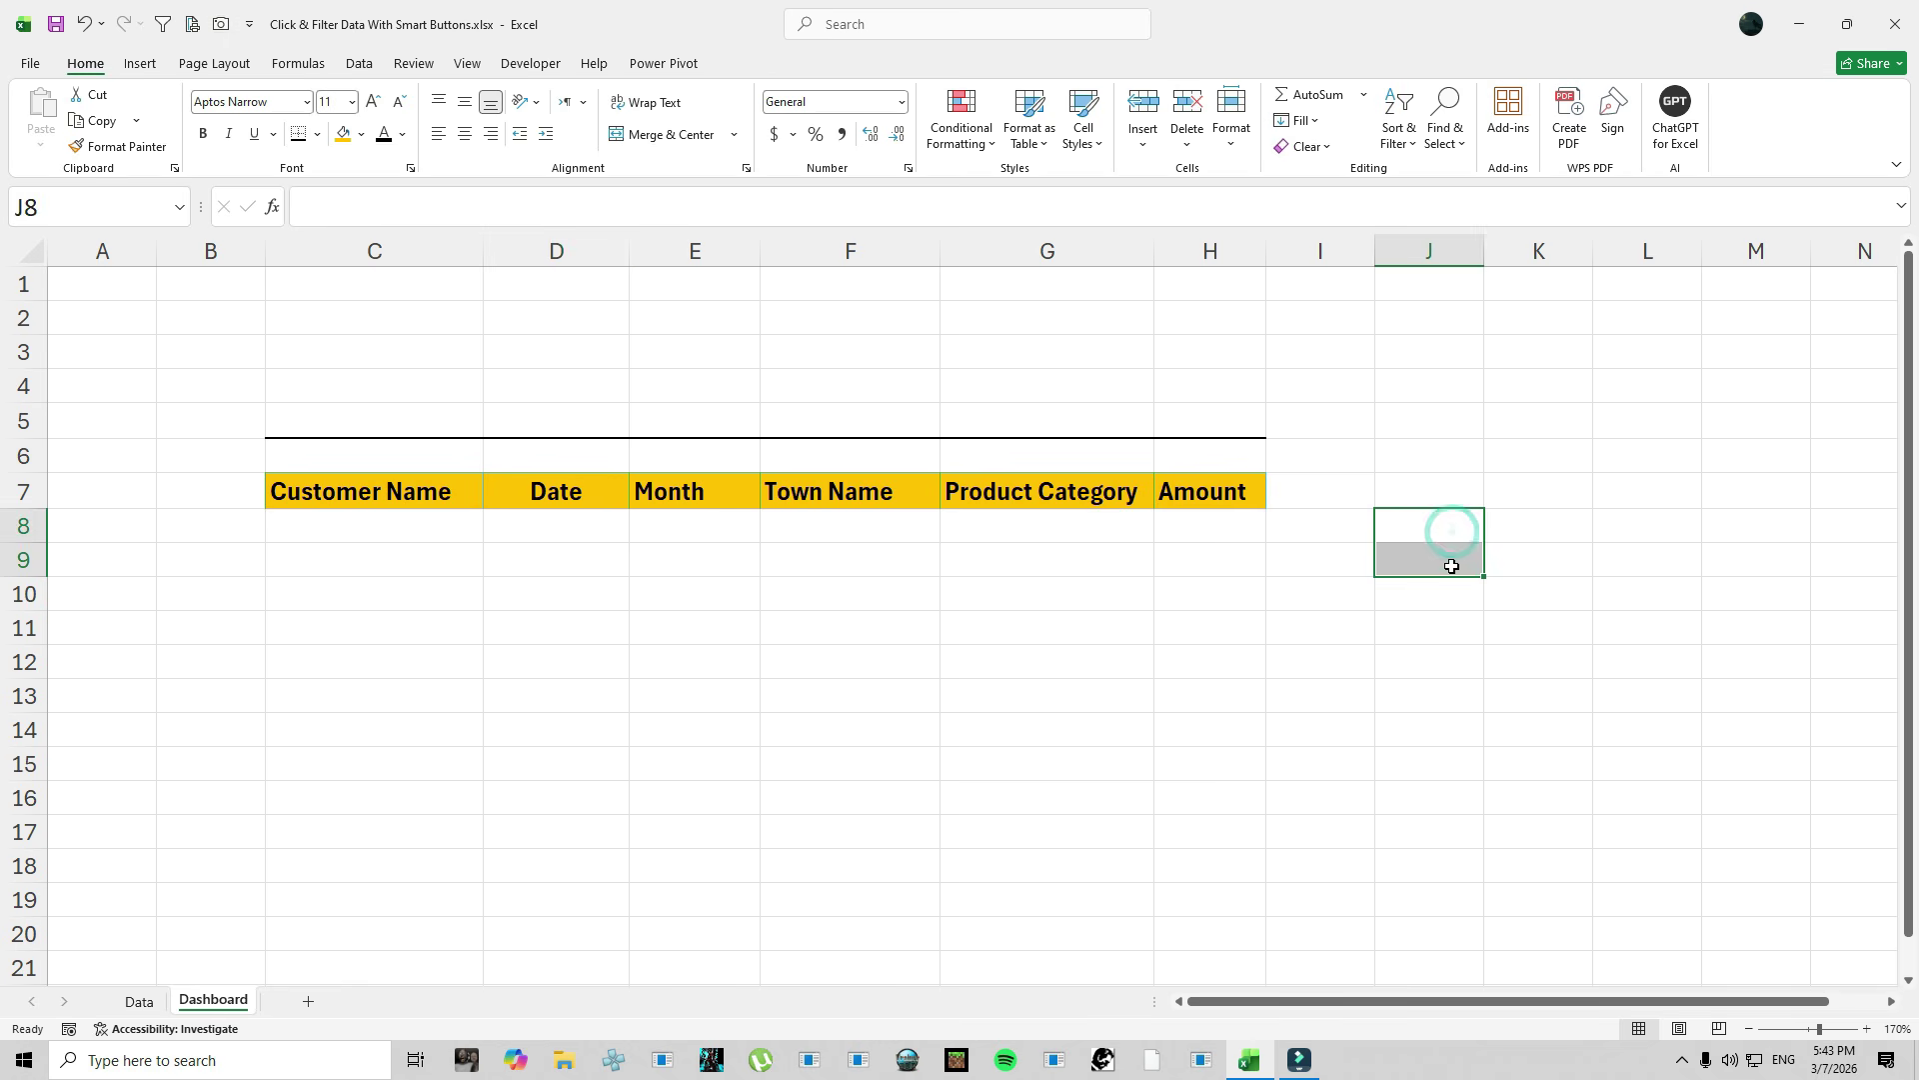
{"action": "left_click", "coordinate": [687, 136]}
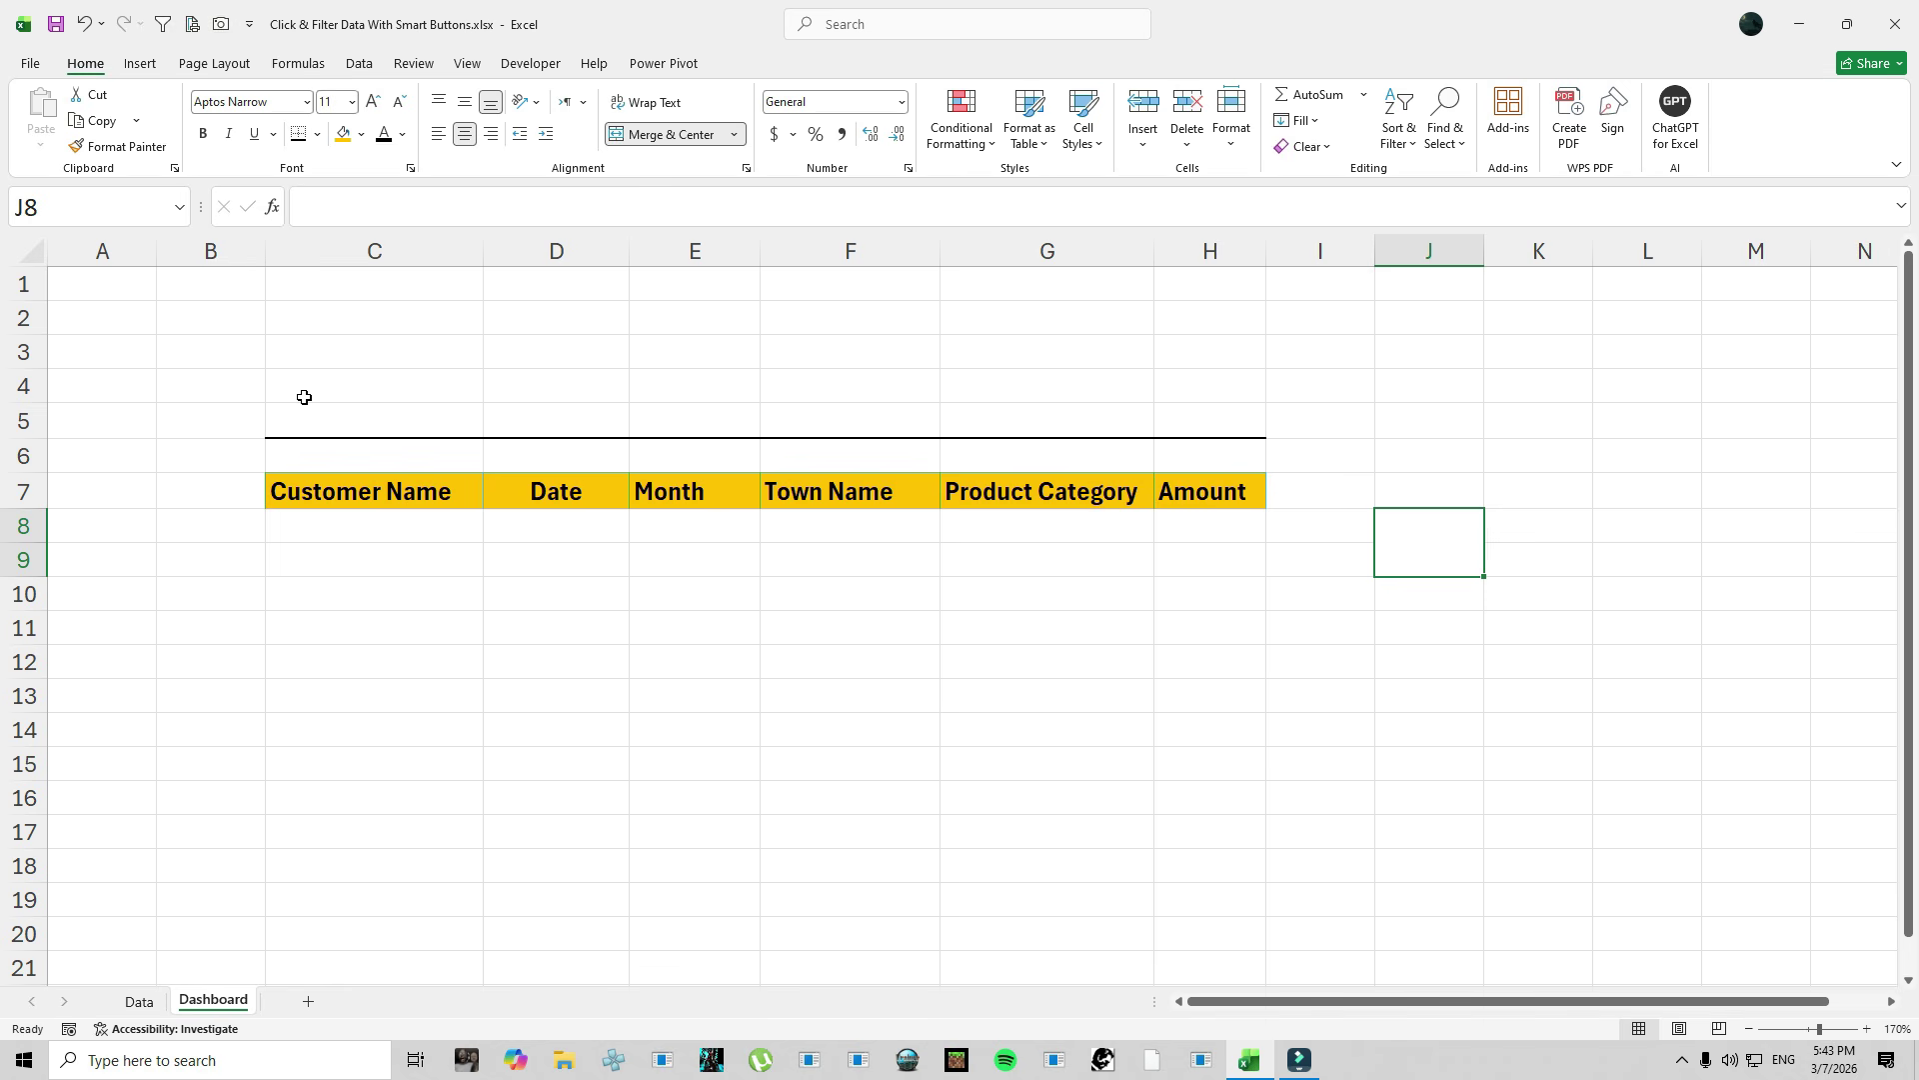
{"action": "left_click", "coordinate": [382, 389]}
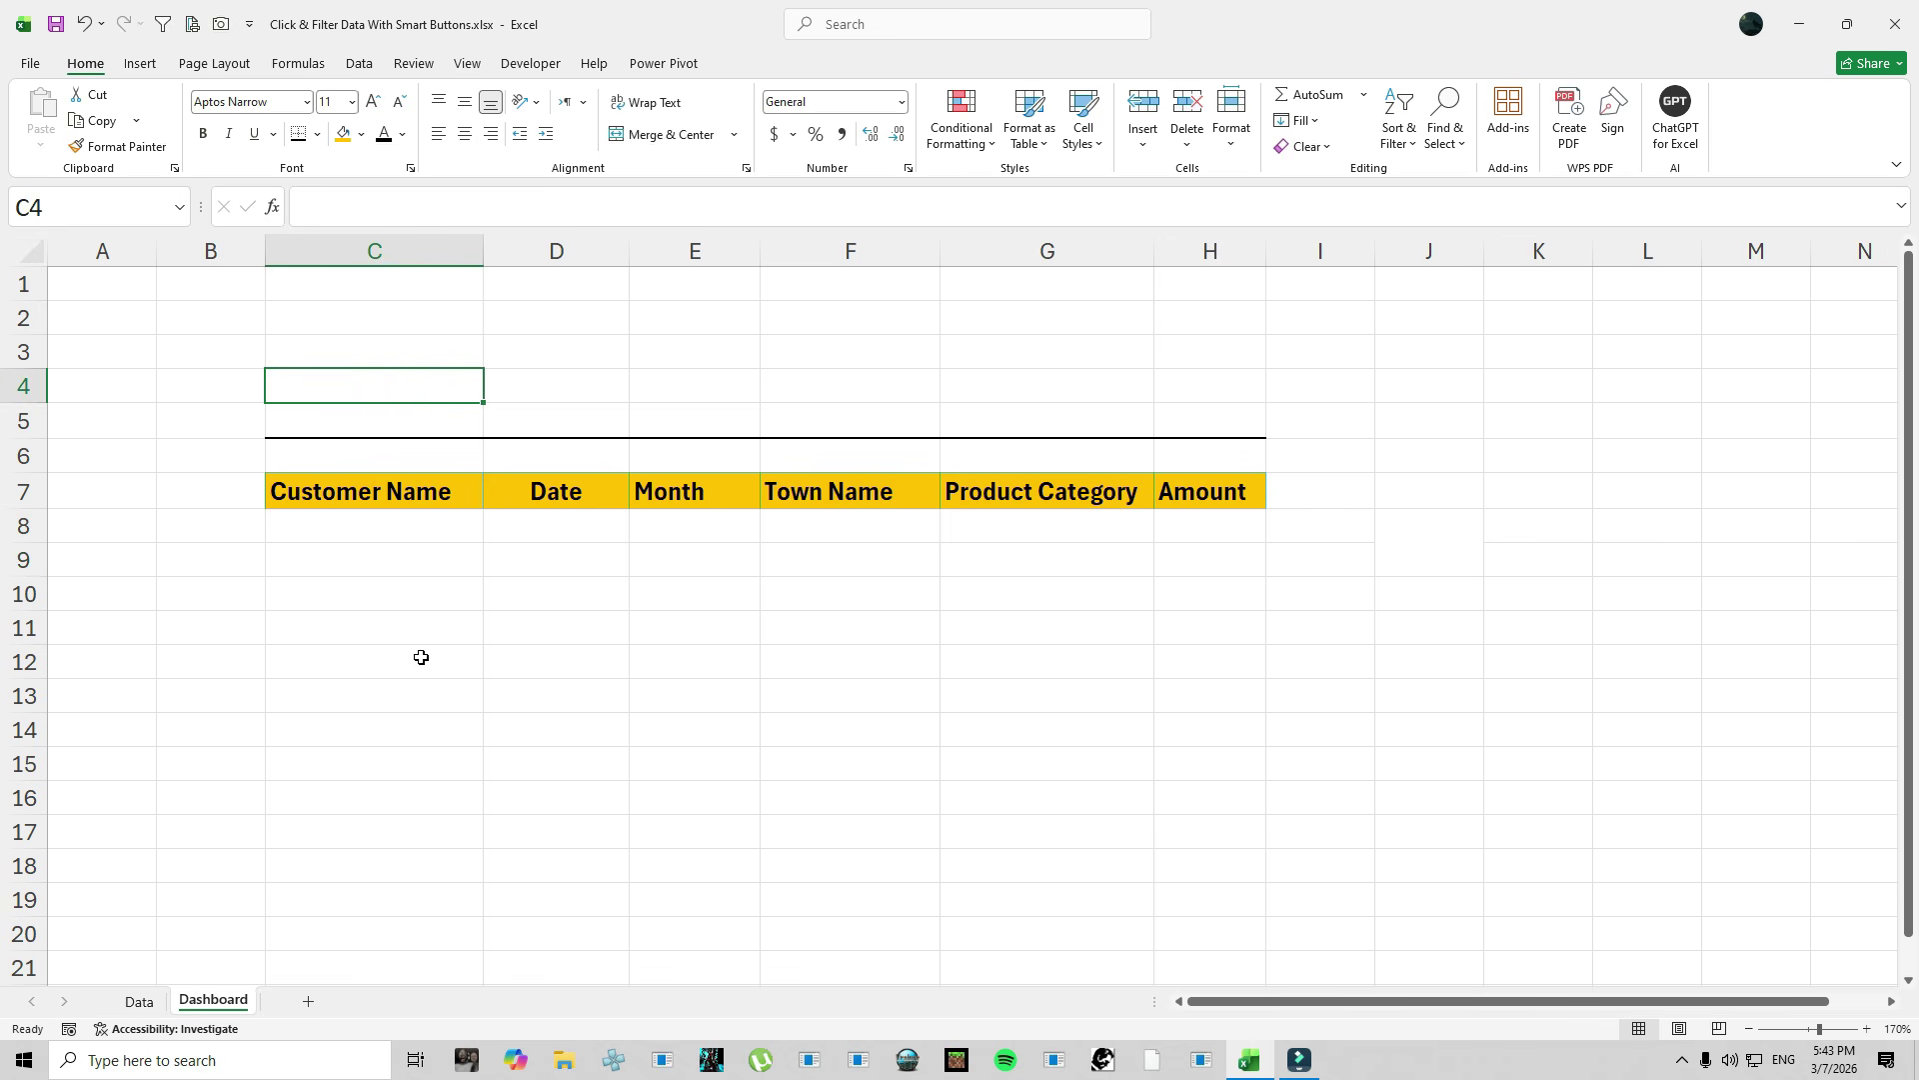
{"action": "left_click", "coordinate": [1436, 539]}
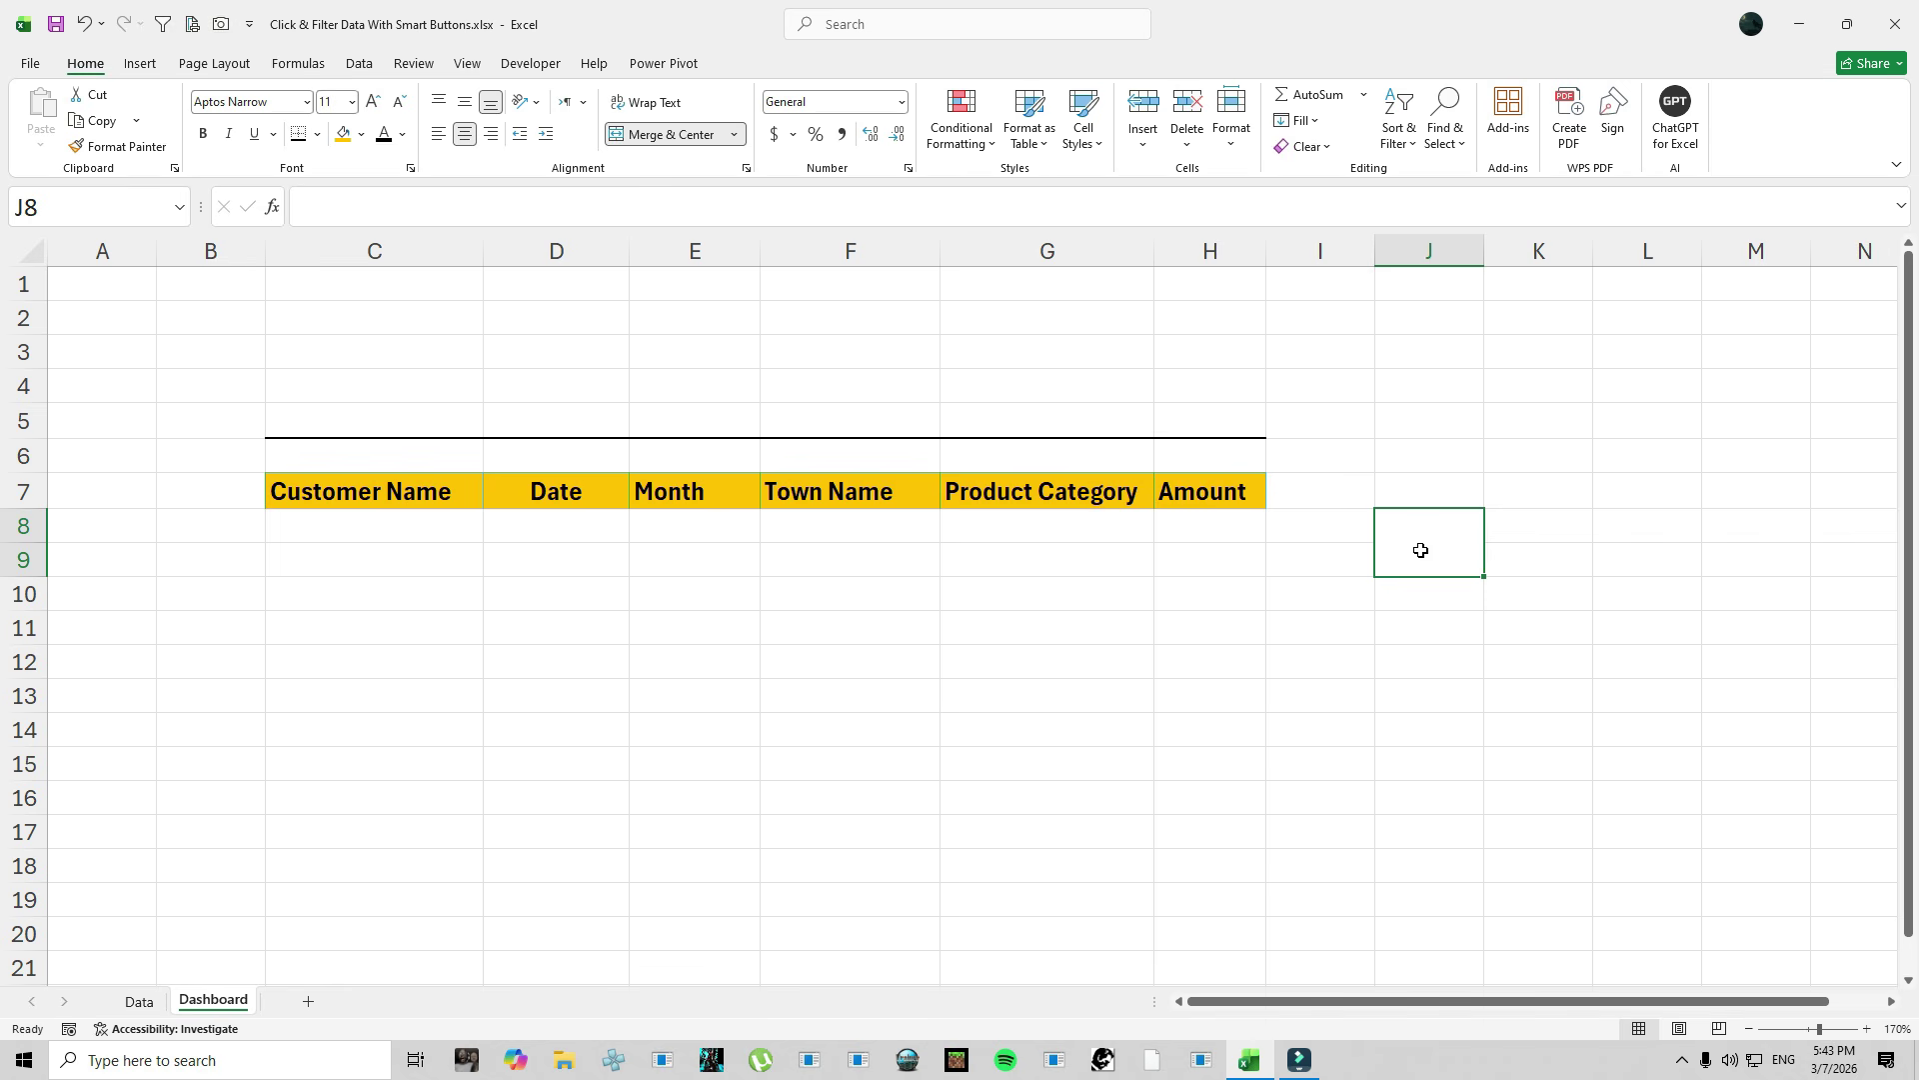
{"action": "left_click", "coordinate": [361, 134]}
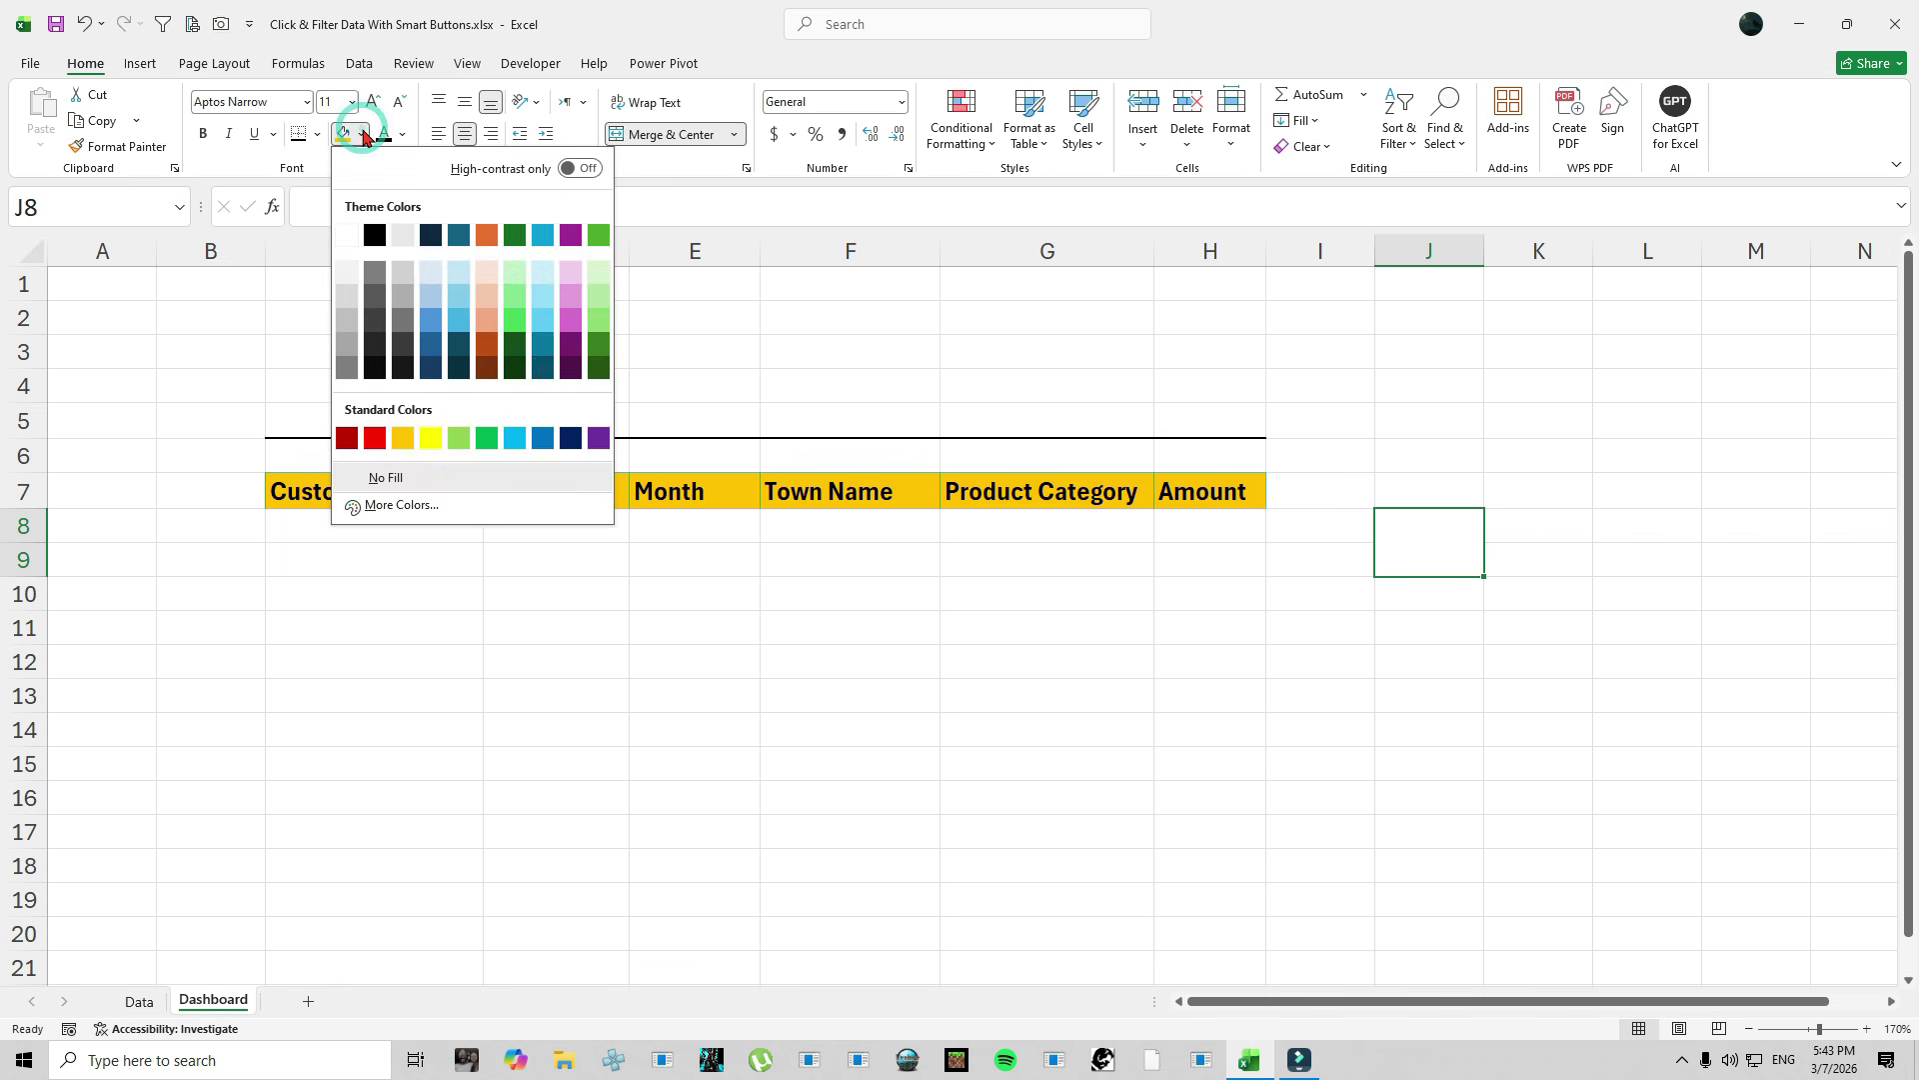
{"action": "left_click", "coordinate": [515, 438]}
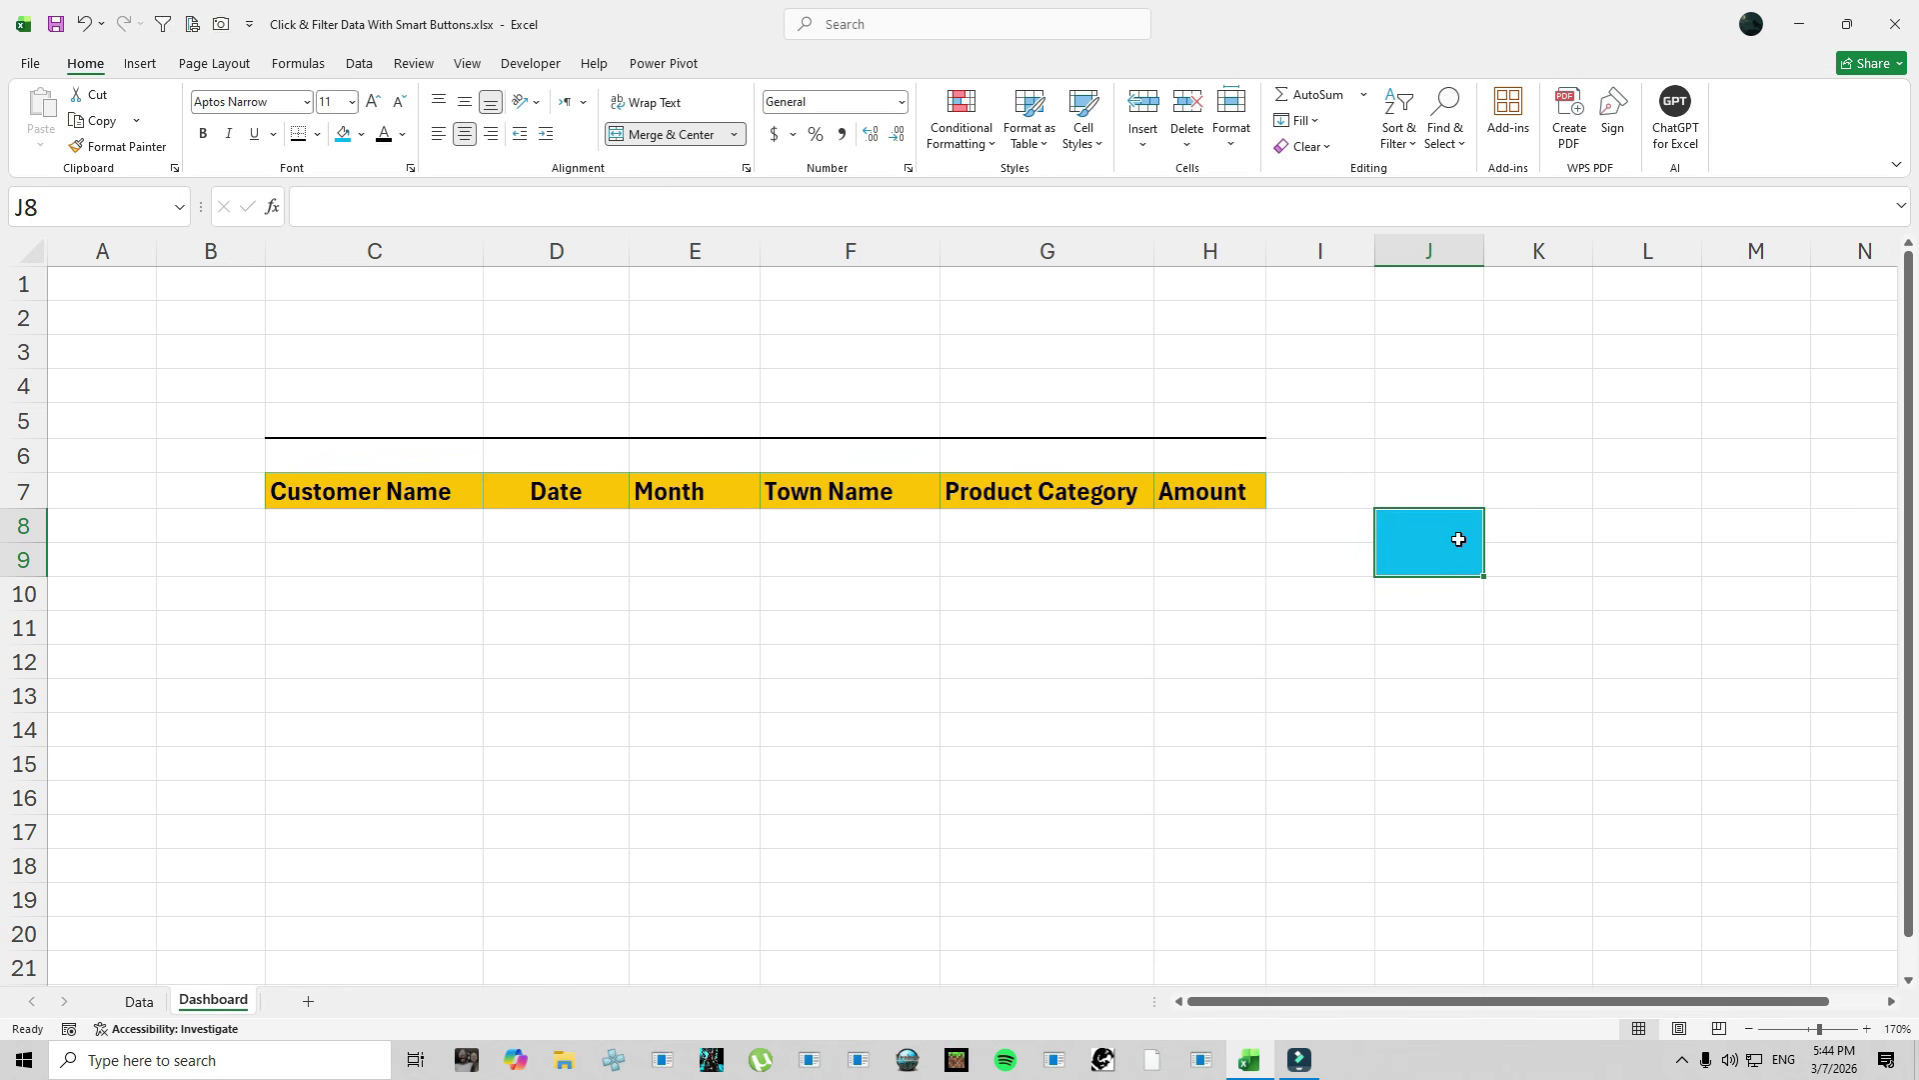
Copy the blue merged cell J8:J9 and paste it at J11, J14 and J17.
{"action": "key", "text": "ctrl+c"}
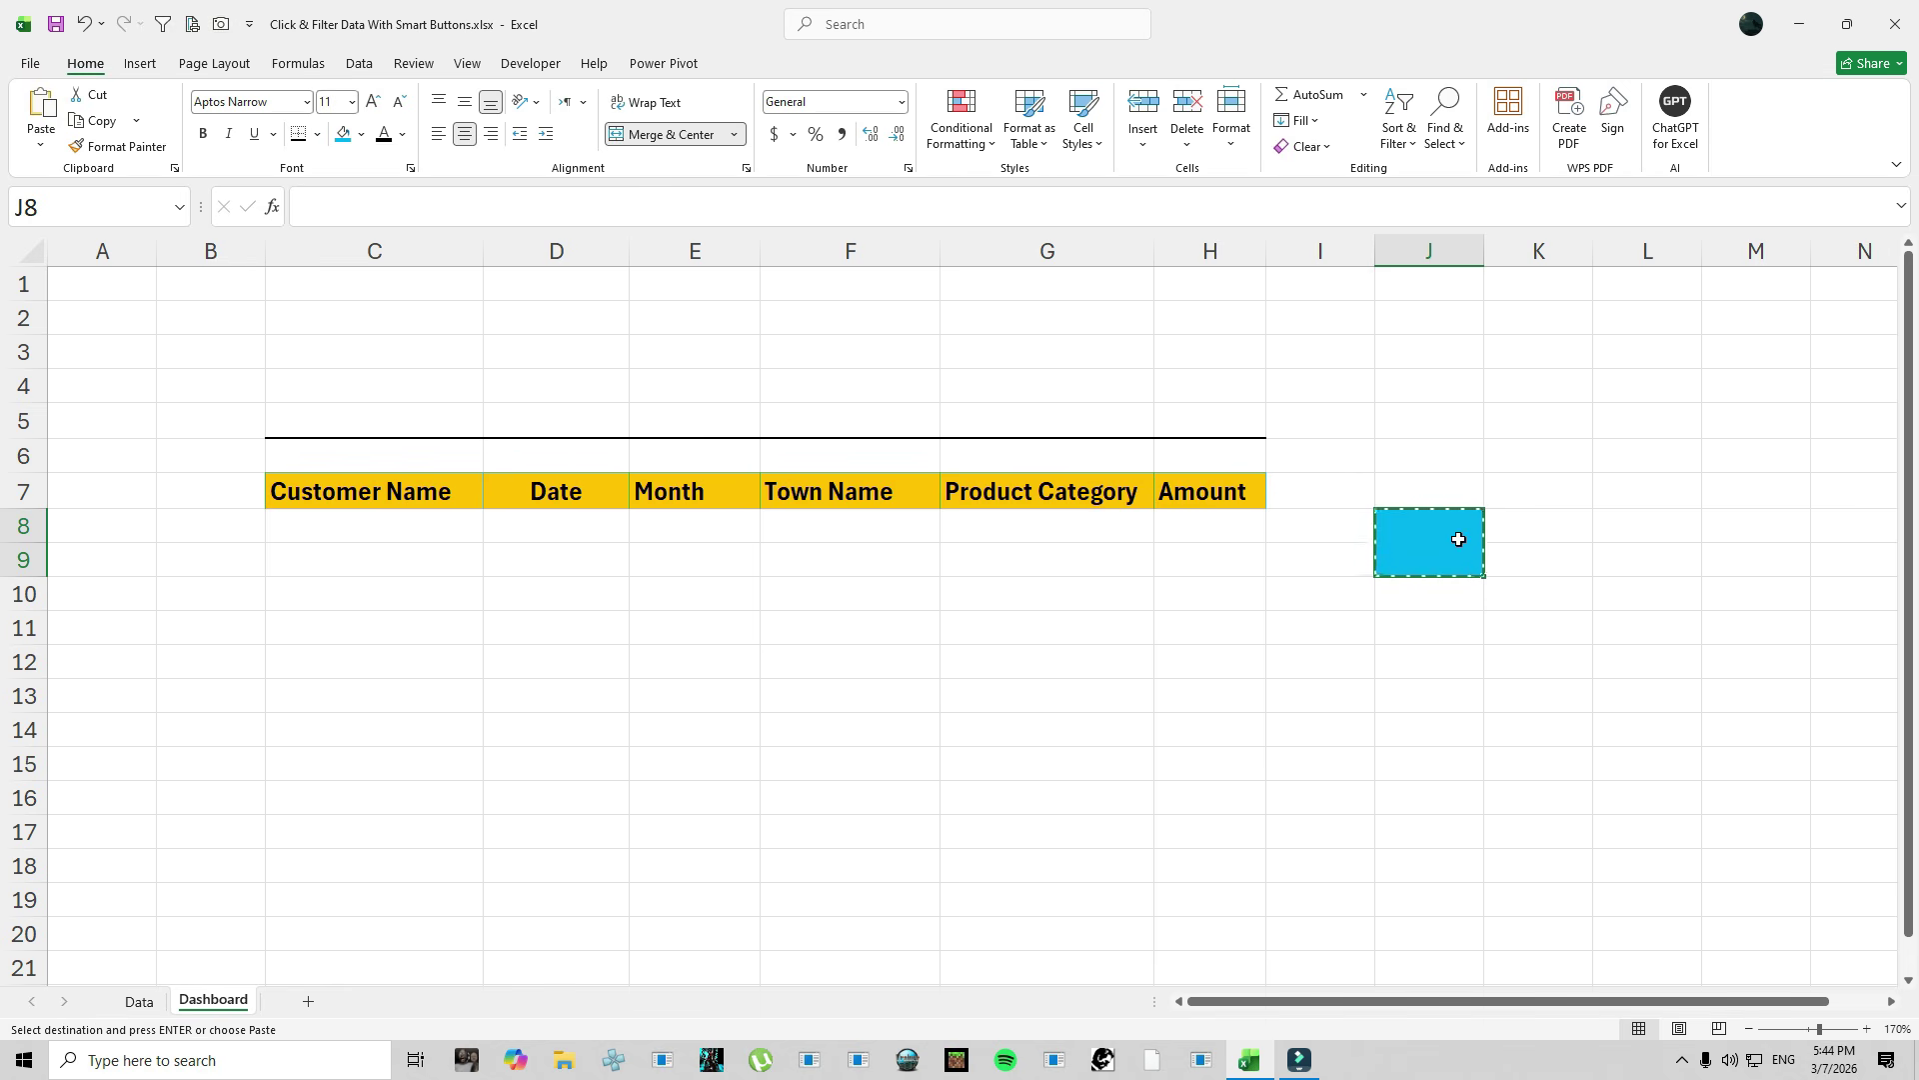
{"action": "left_click", "coordinate": [1425, 631]}
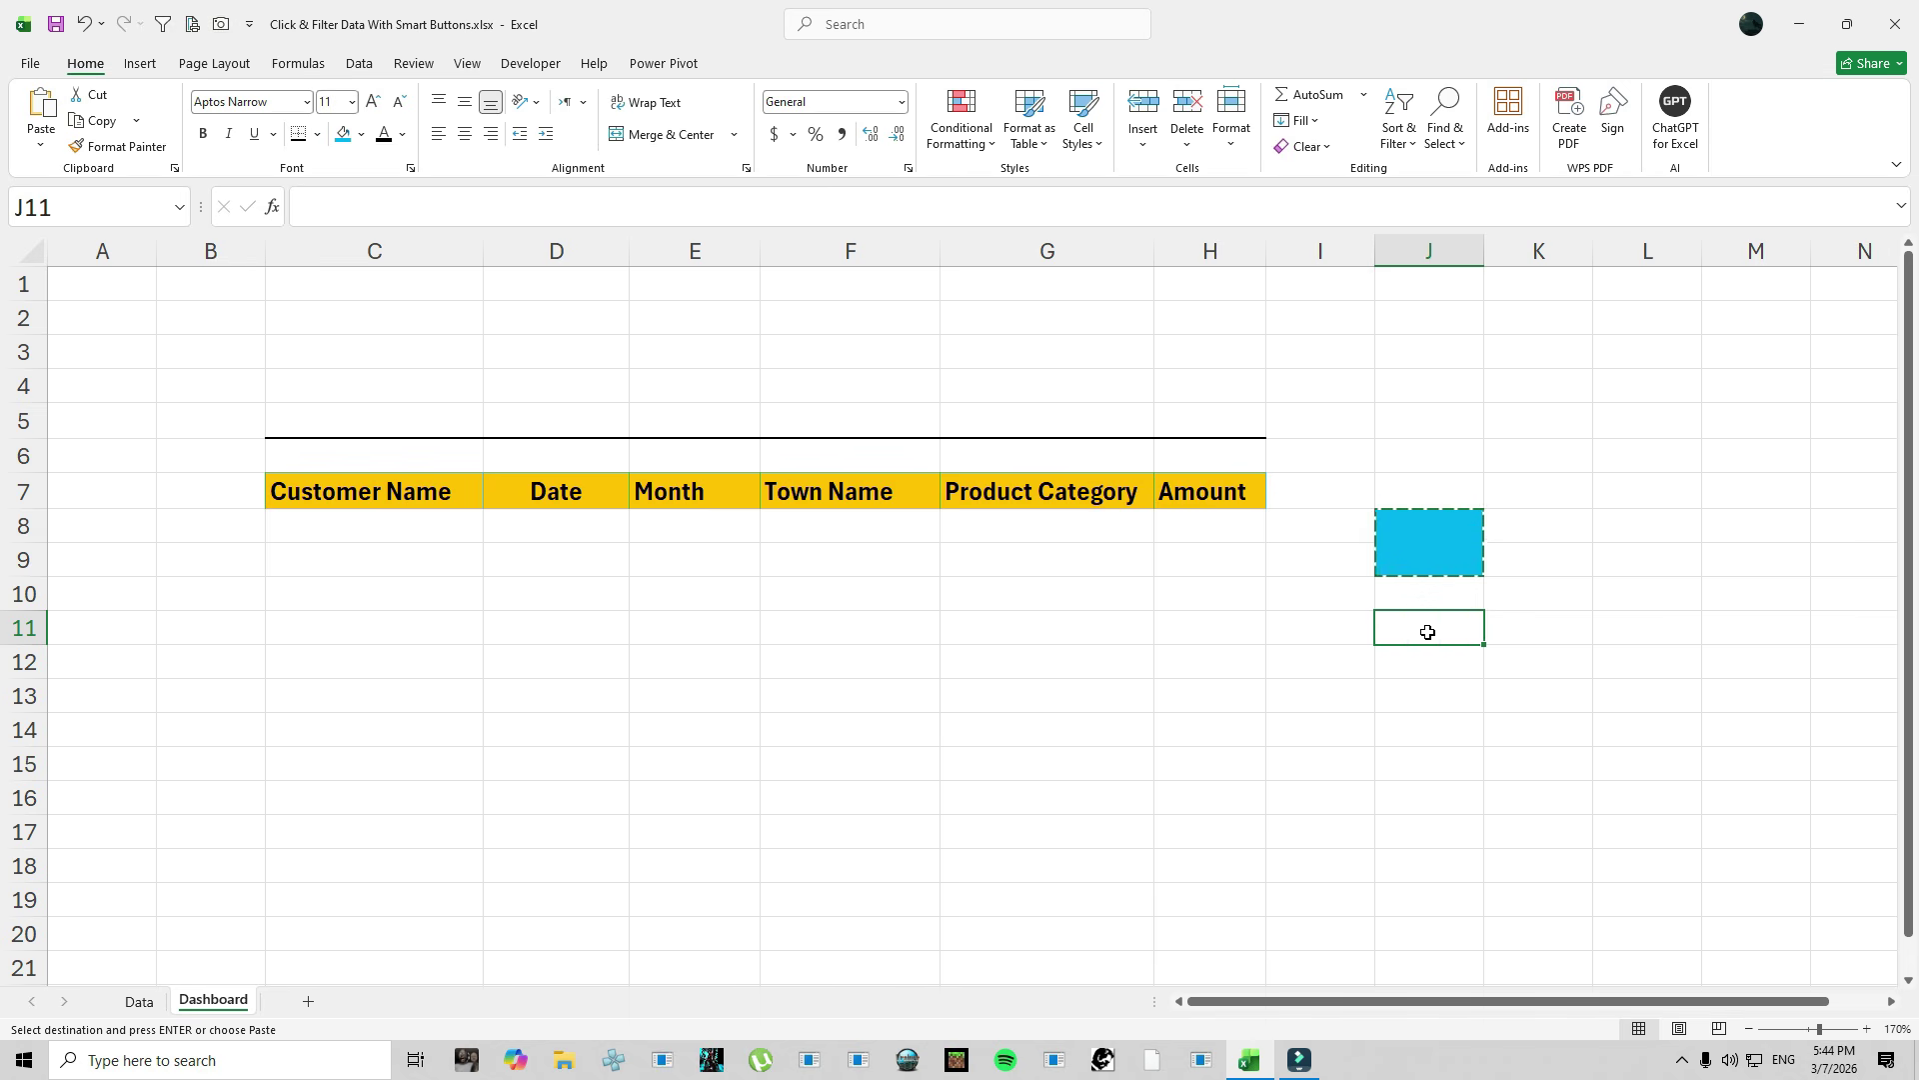
{"action": "key", "text": "ctrl+v"}
{"action": "left_click", "coordinate": [1427, 732]}
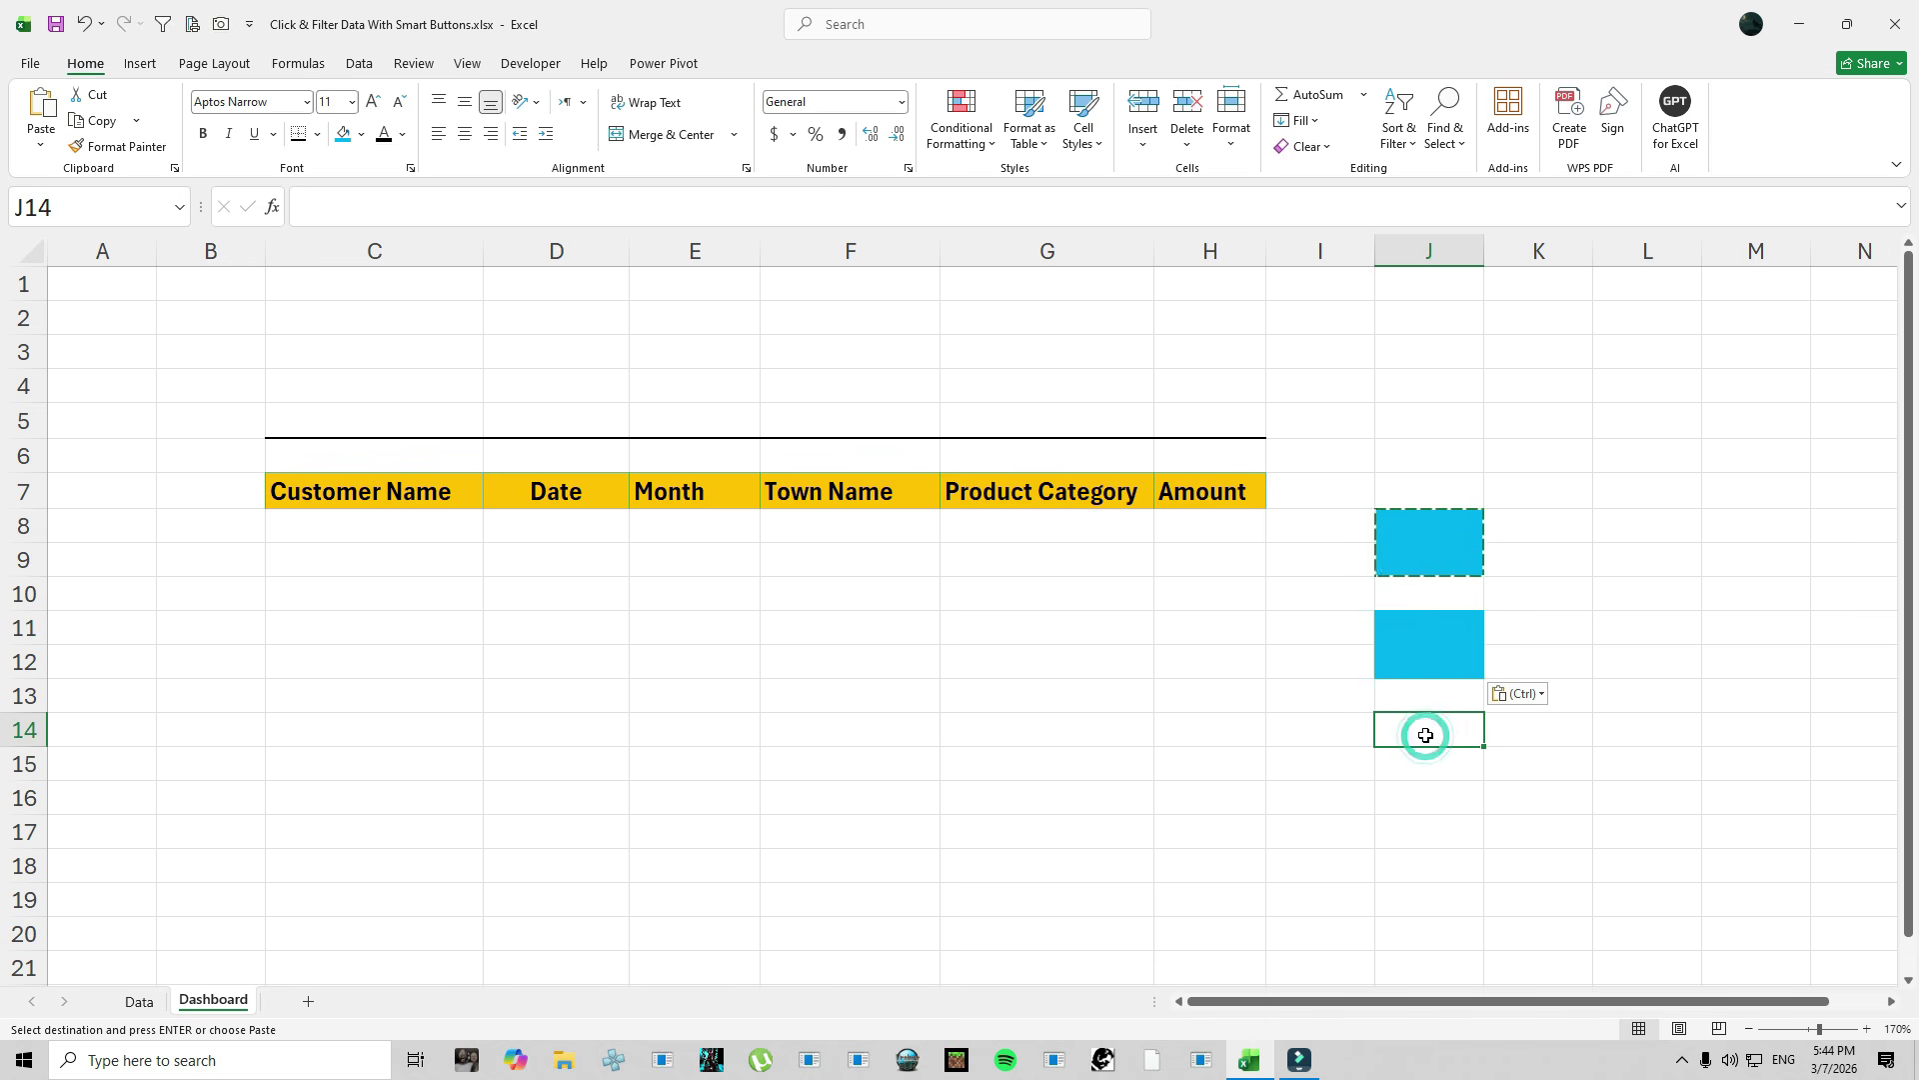
{"action": "key", "text": "ctrl+v"}
{"action": "left_click", "coordinate": [1407, 837]}
{"action": "key", "text": "ctrl+v"}
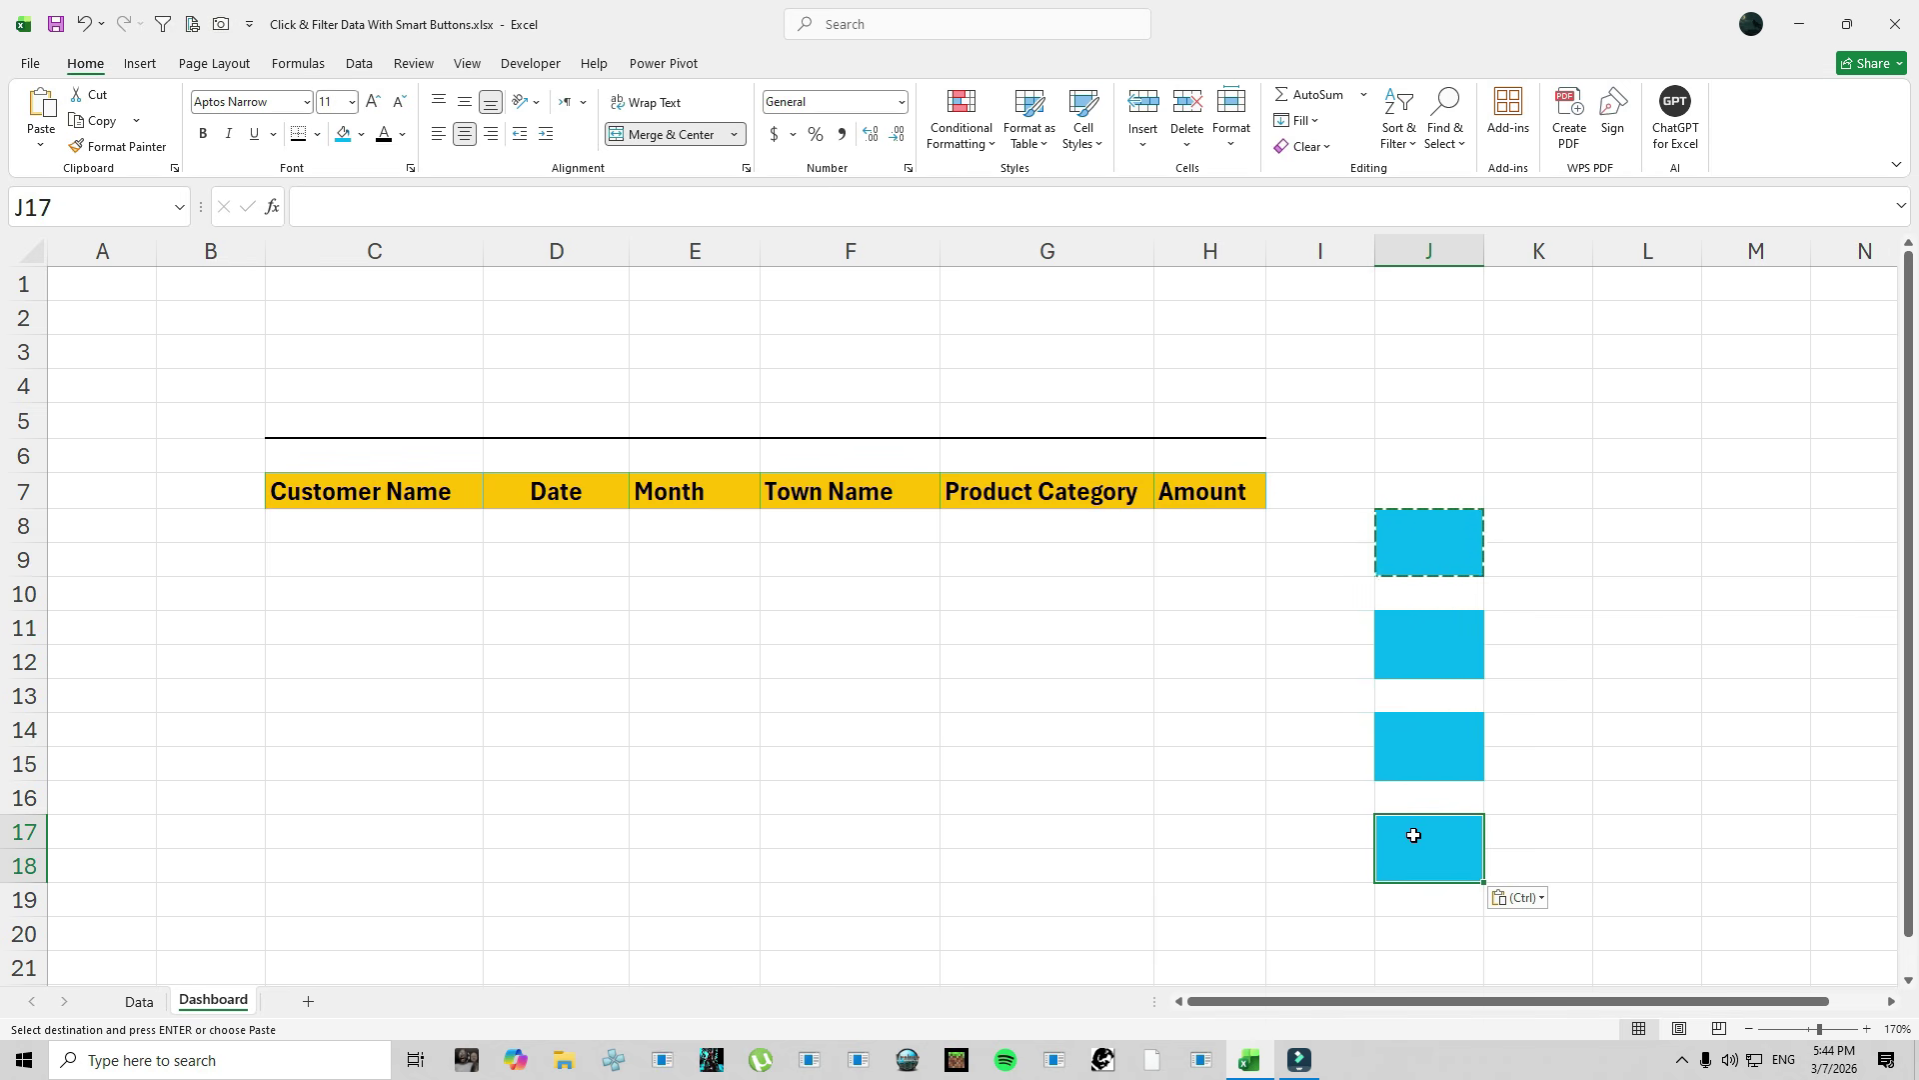
{"action": "key", "text": "Escape"}
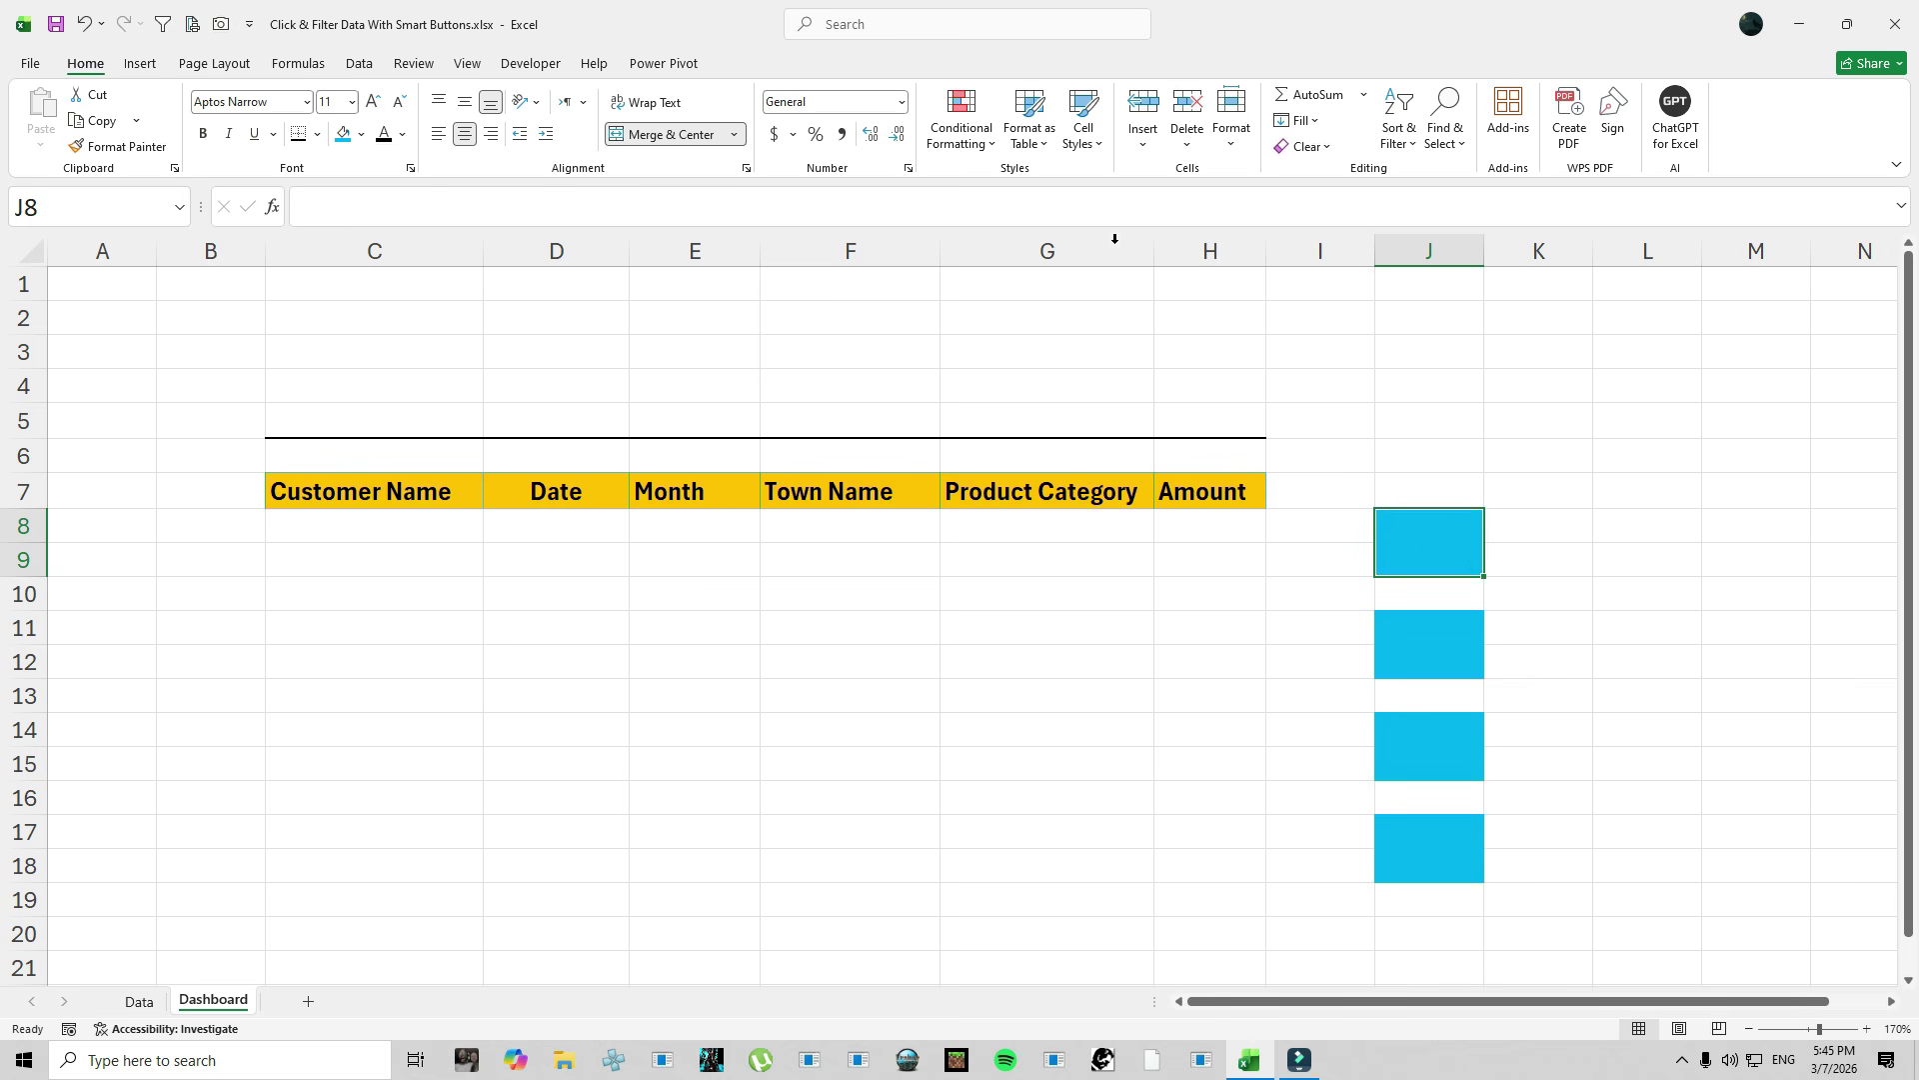
Start a formula-based conditional formatting rule for the blue cell J8 with the formula =$A$1=1.
{"action": "left_click", "coordinate": [960, 125]}
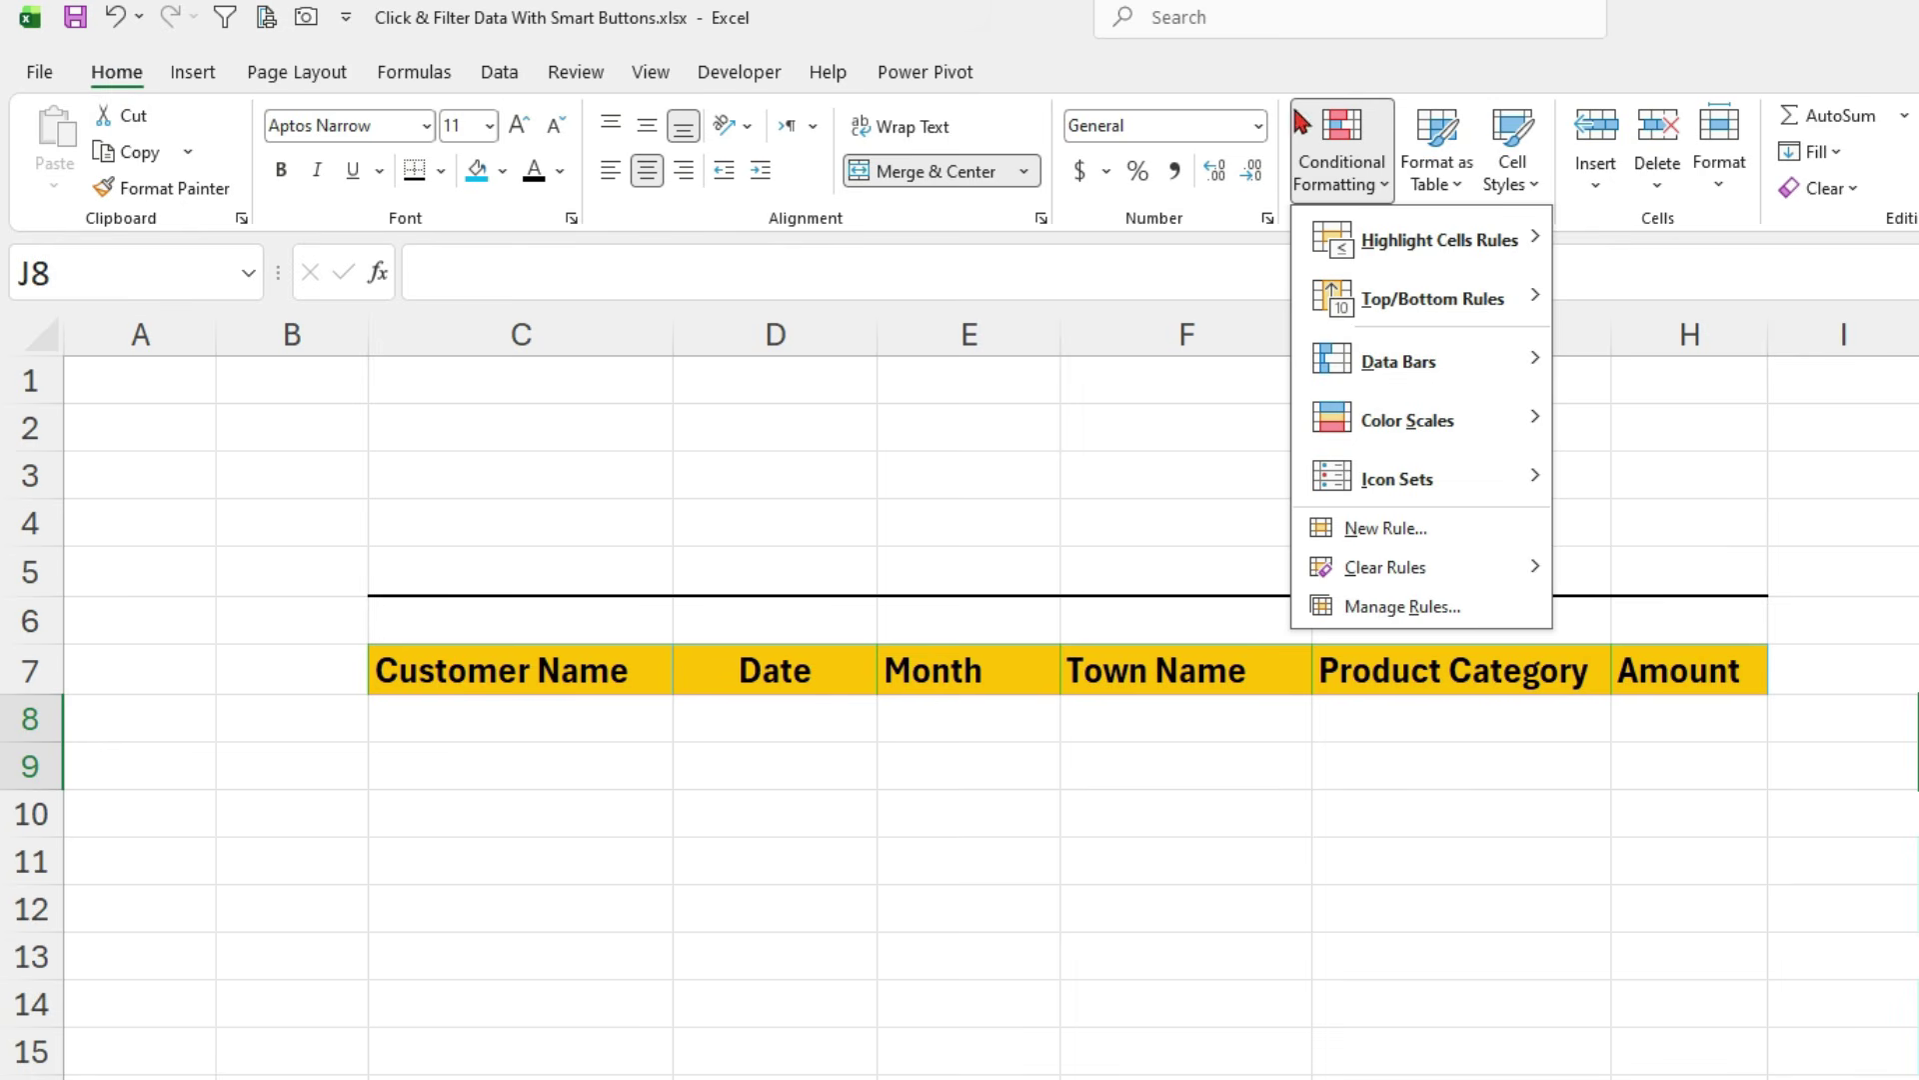
{"action": "left_click", "coordinate": [1301, 122]}
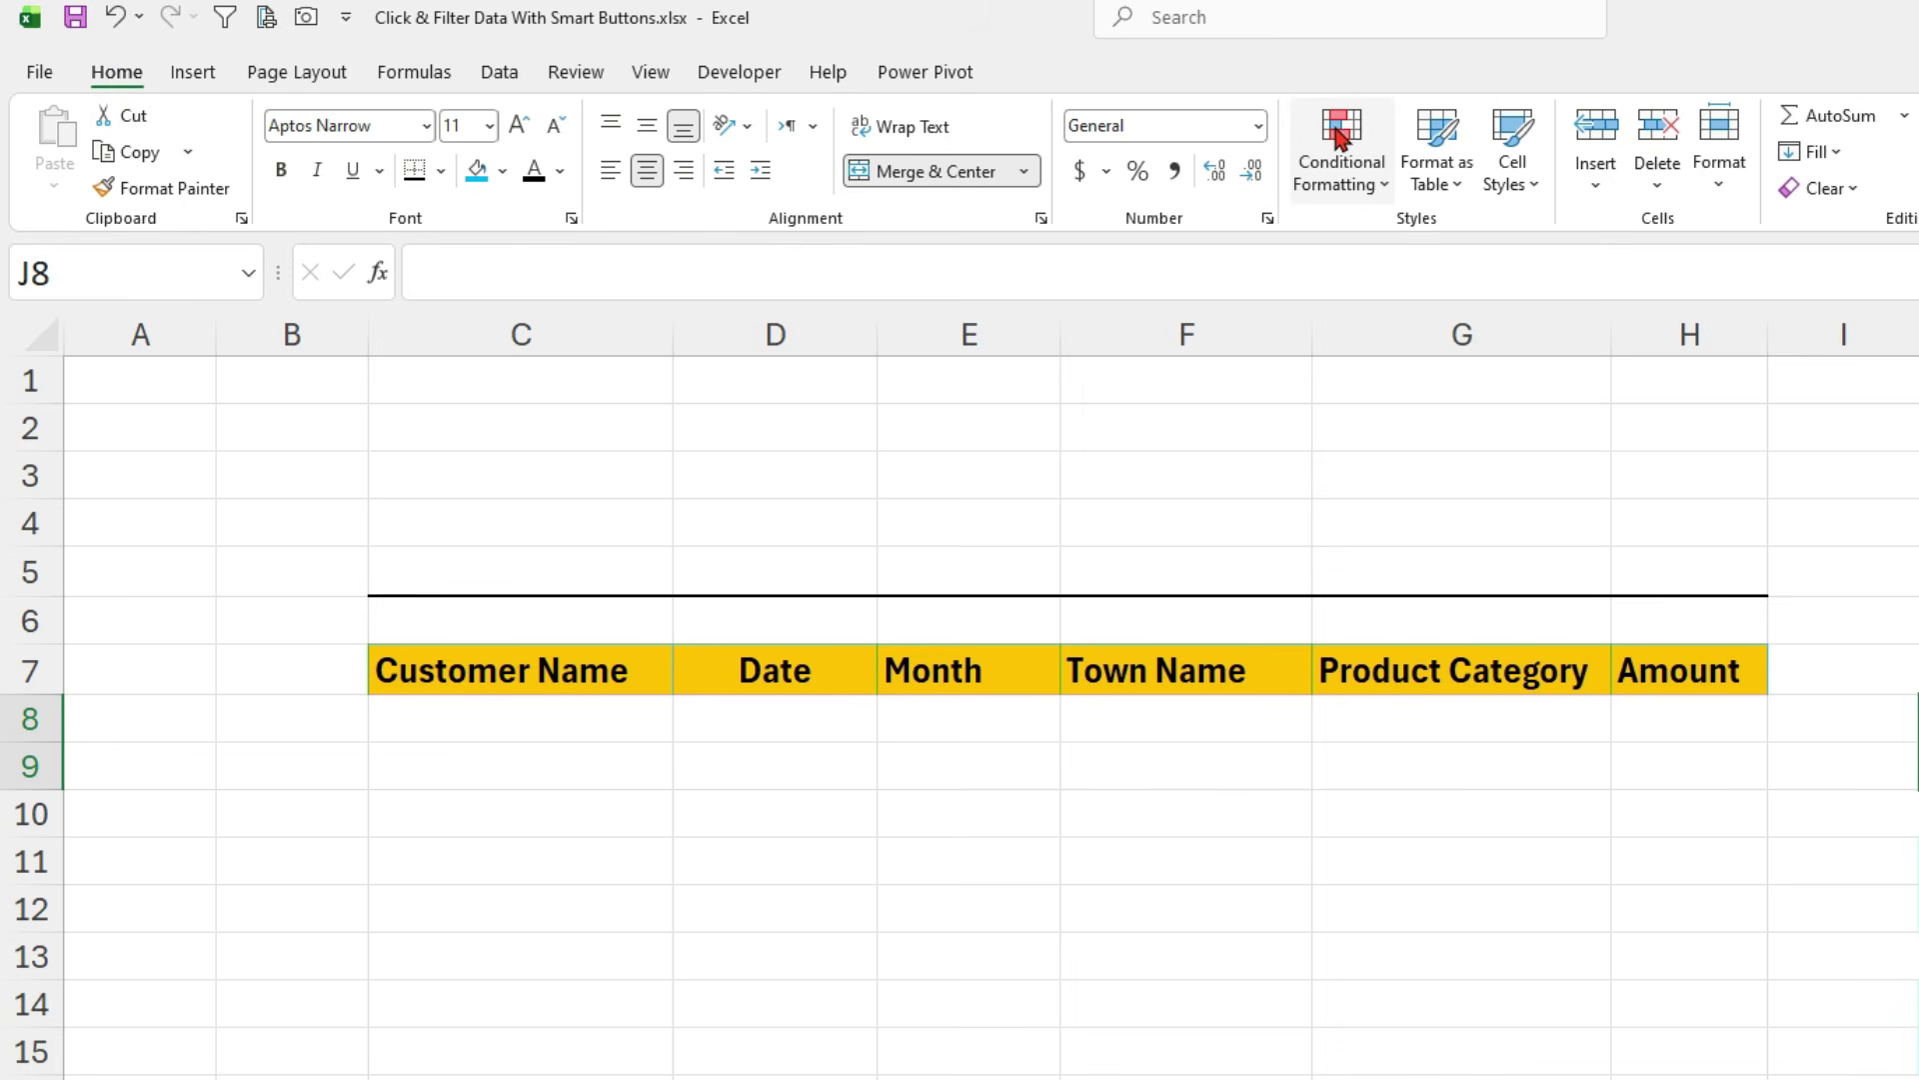
{"action": "left_click", "coordinate": [1340, 137]}
{"action": "left_click", "coordinate": [1399, 530]}
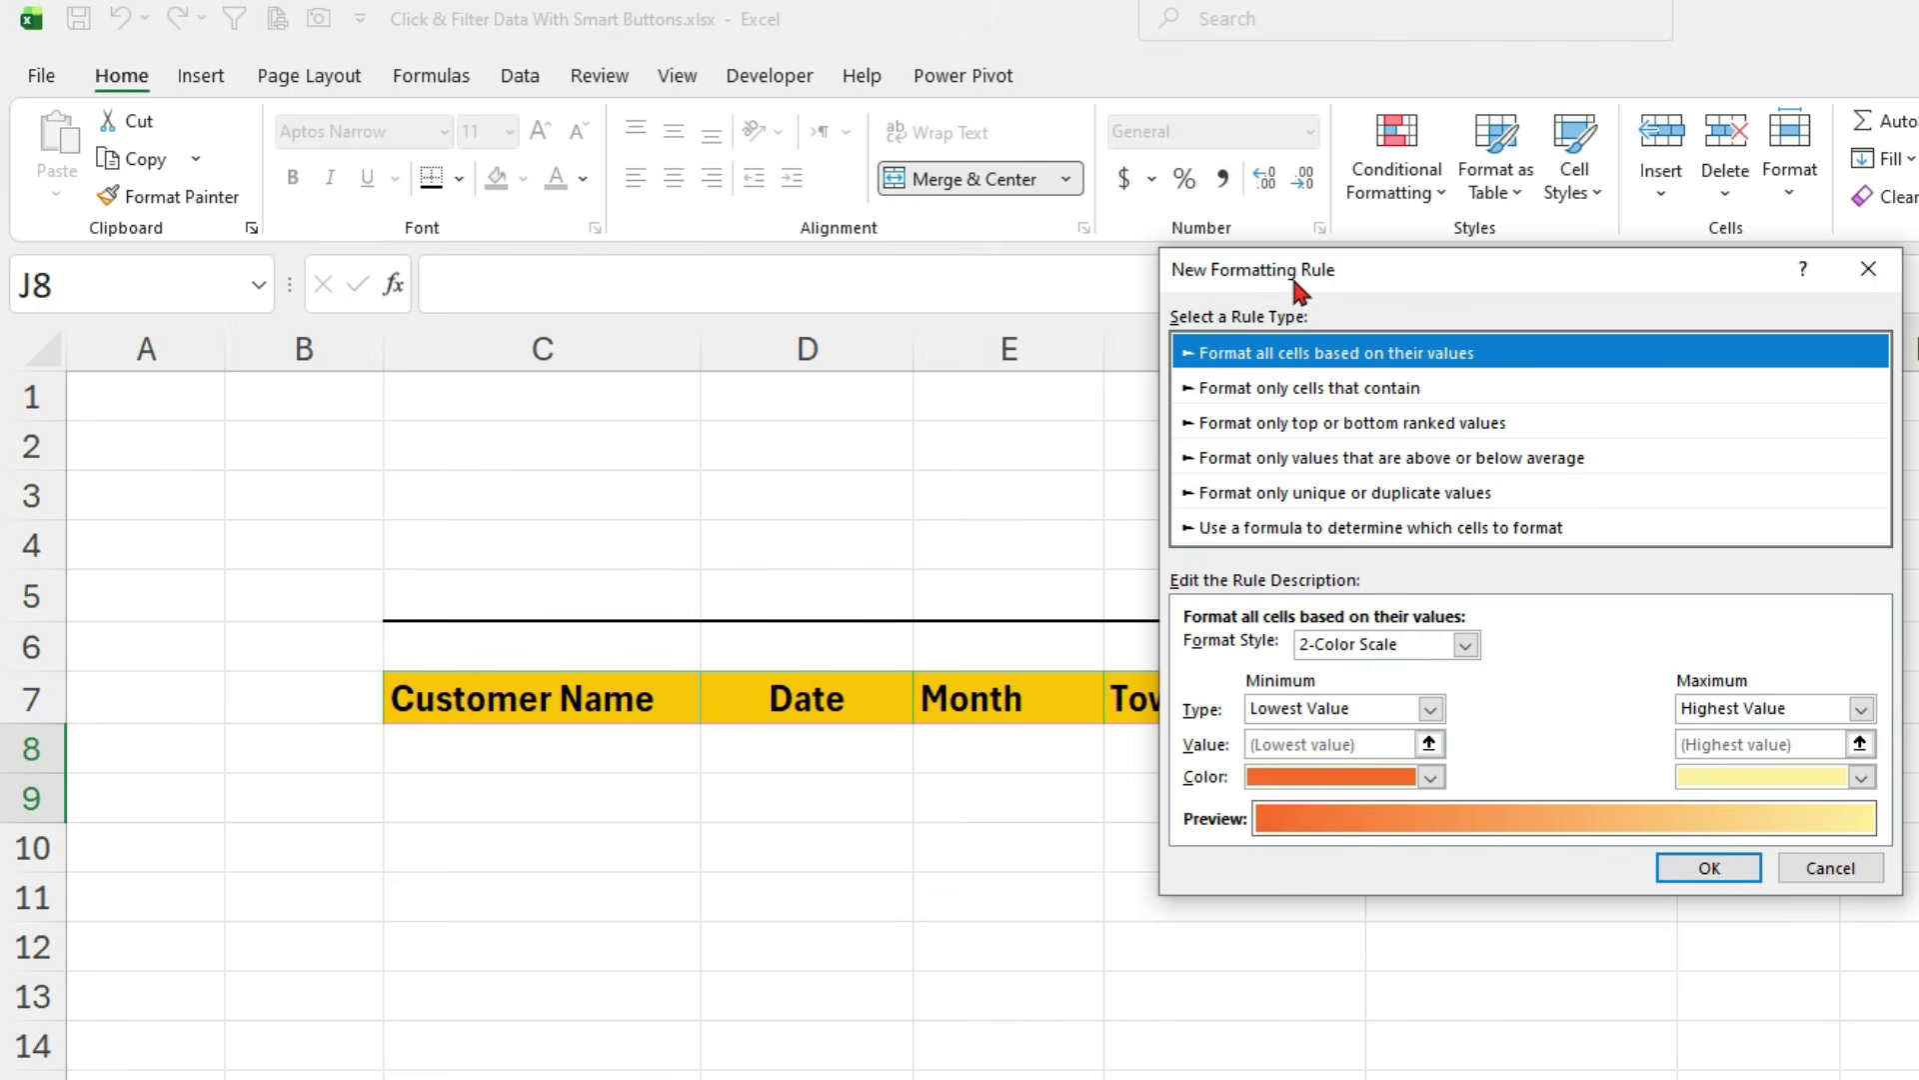
{"action": "left_click", "coordinate": [1280, 530]}
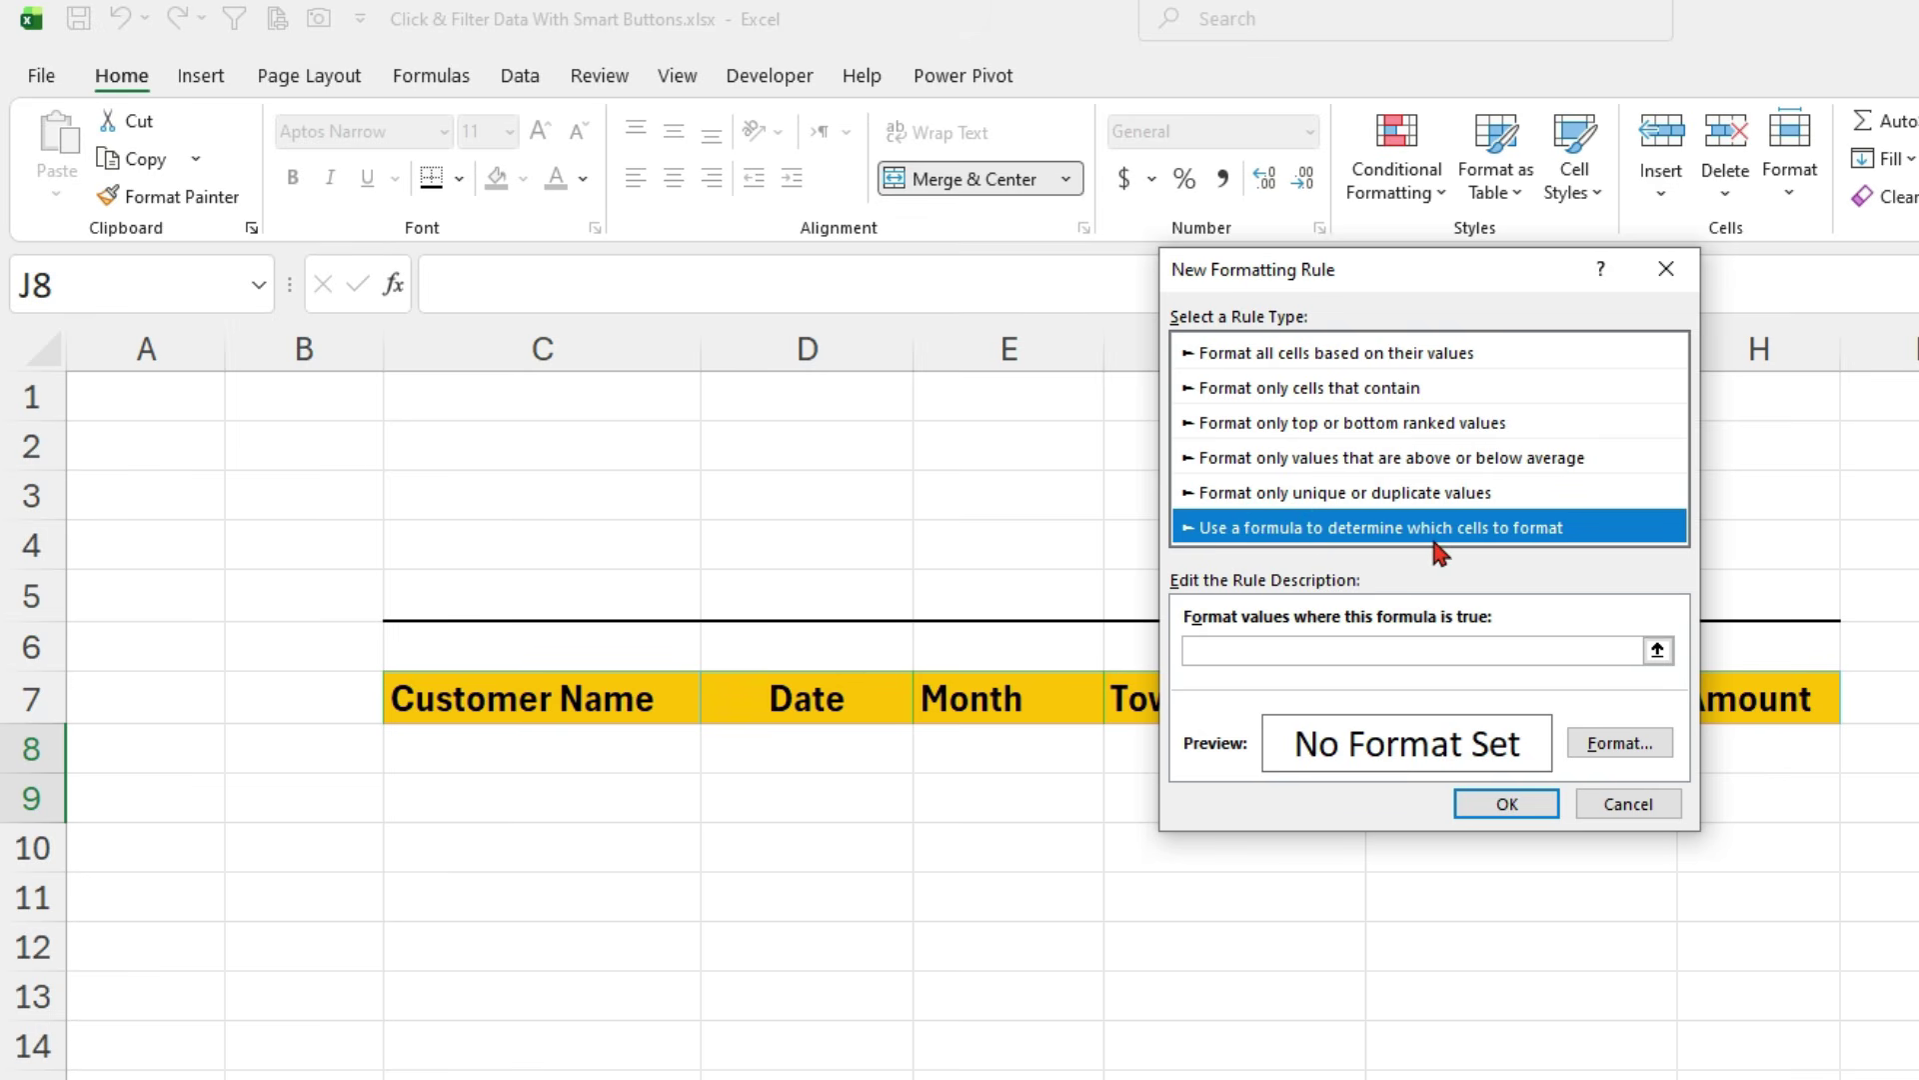
{"action": "left_click", "coordinate": [1208, 652]}
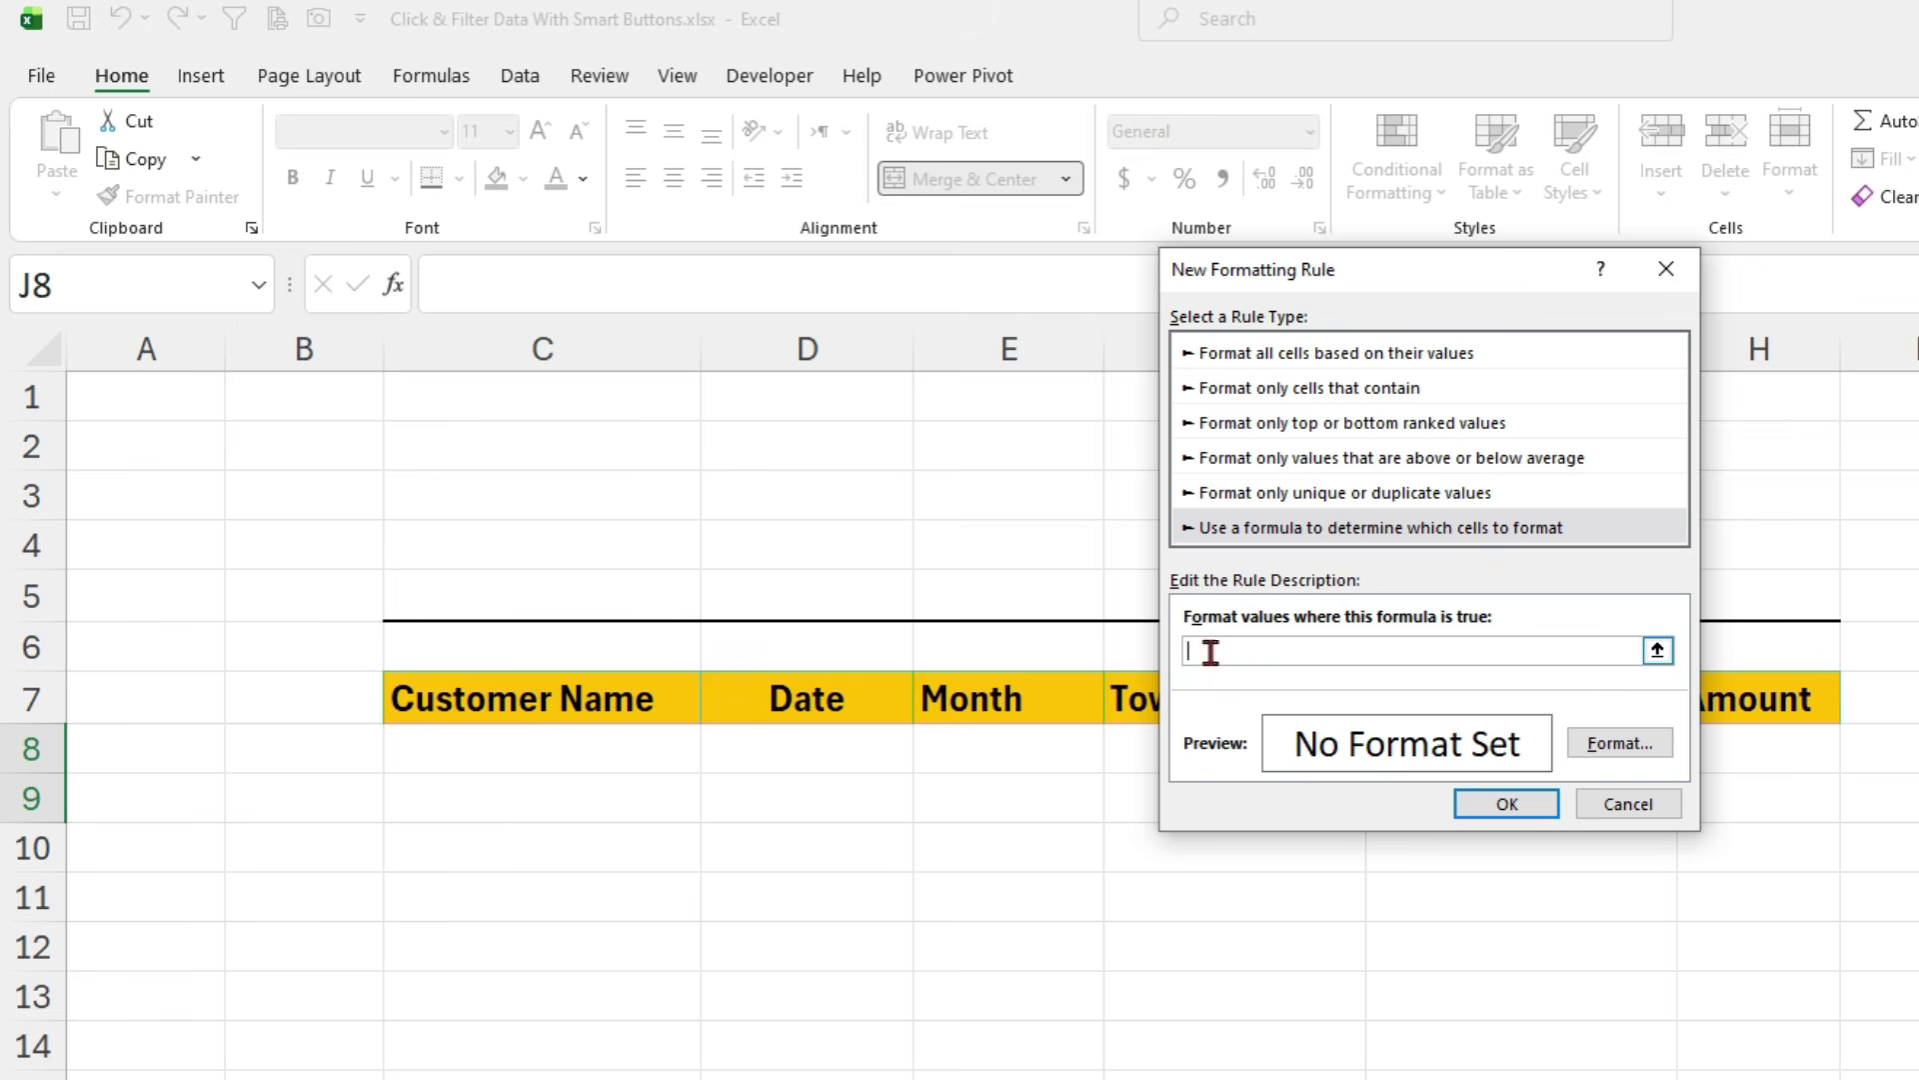
{"action": "left_click", "coordinate": [140, 392]}
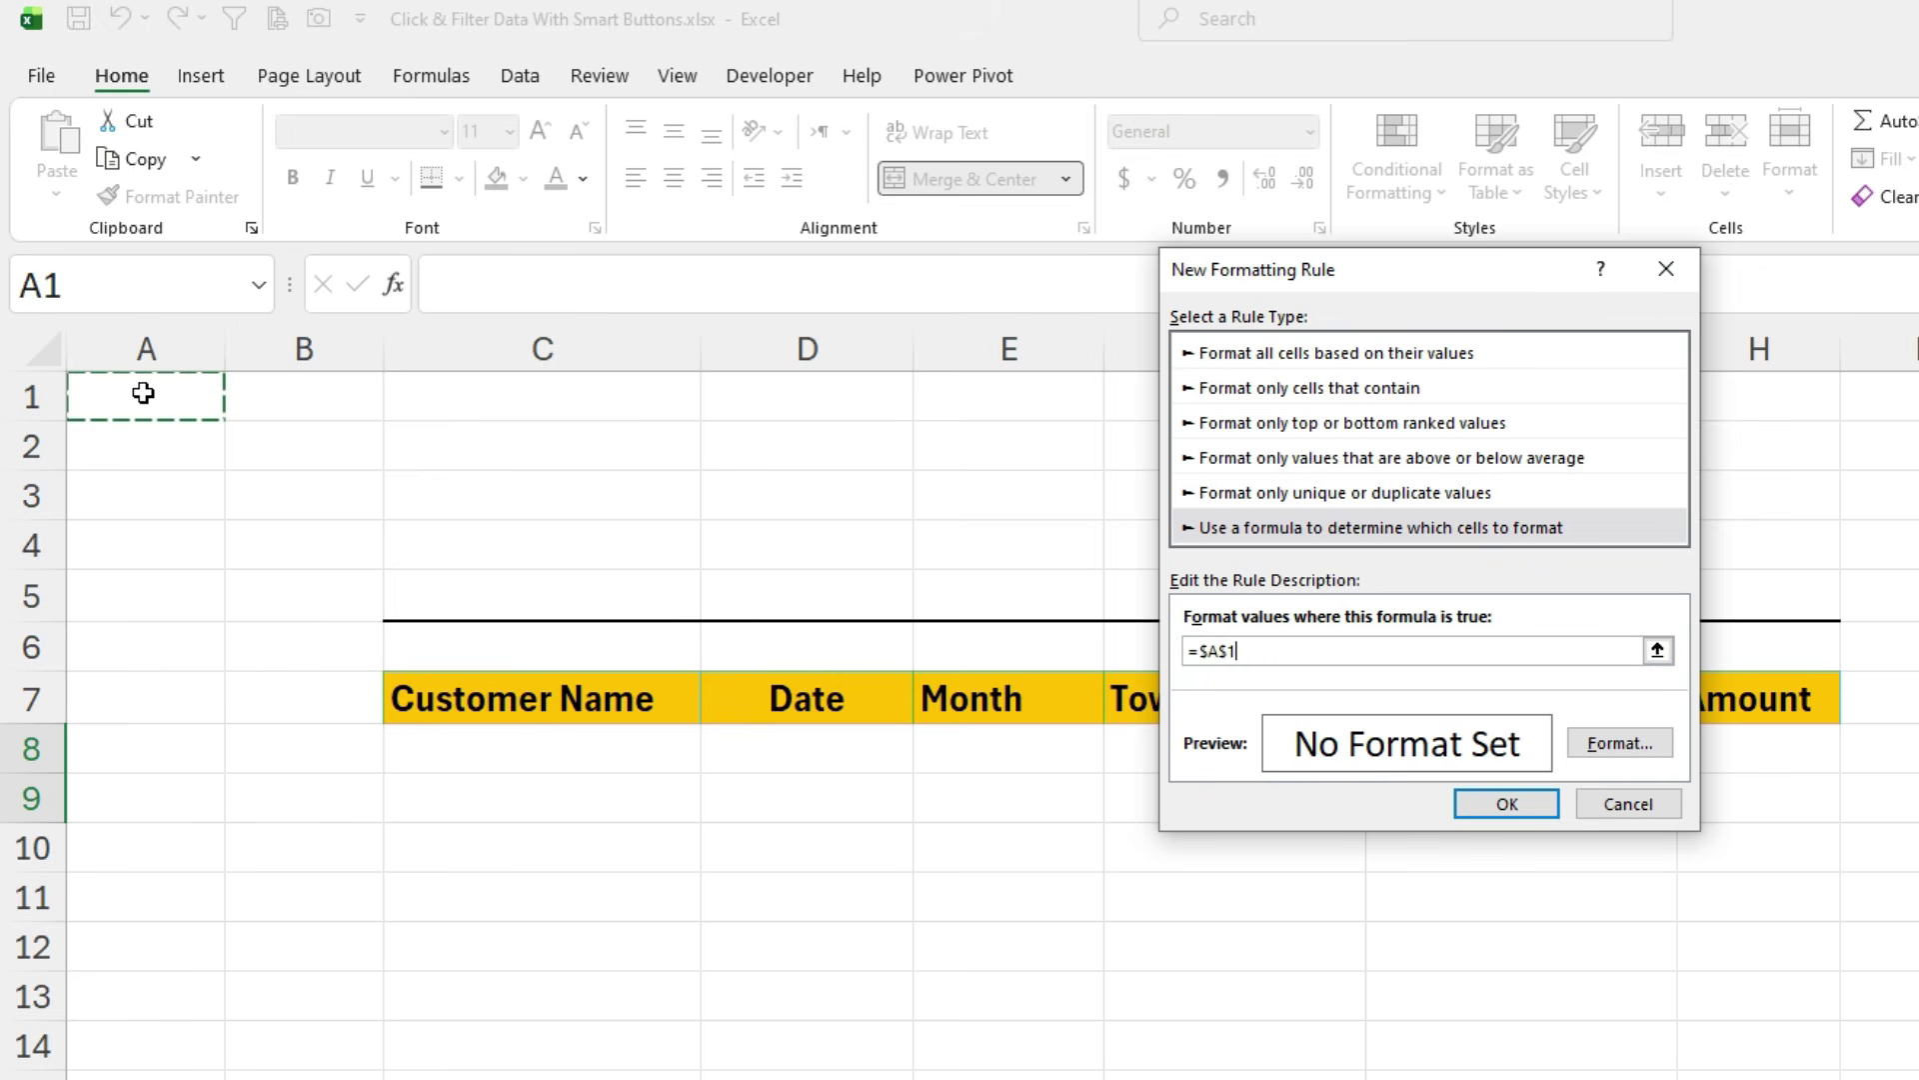
{"action": "type", "text": "=1"}
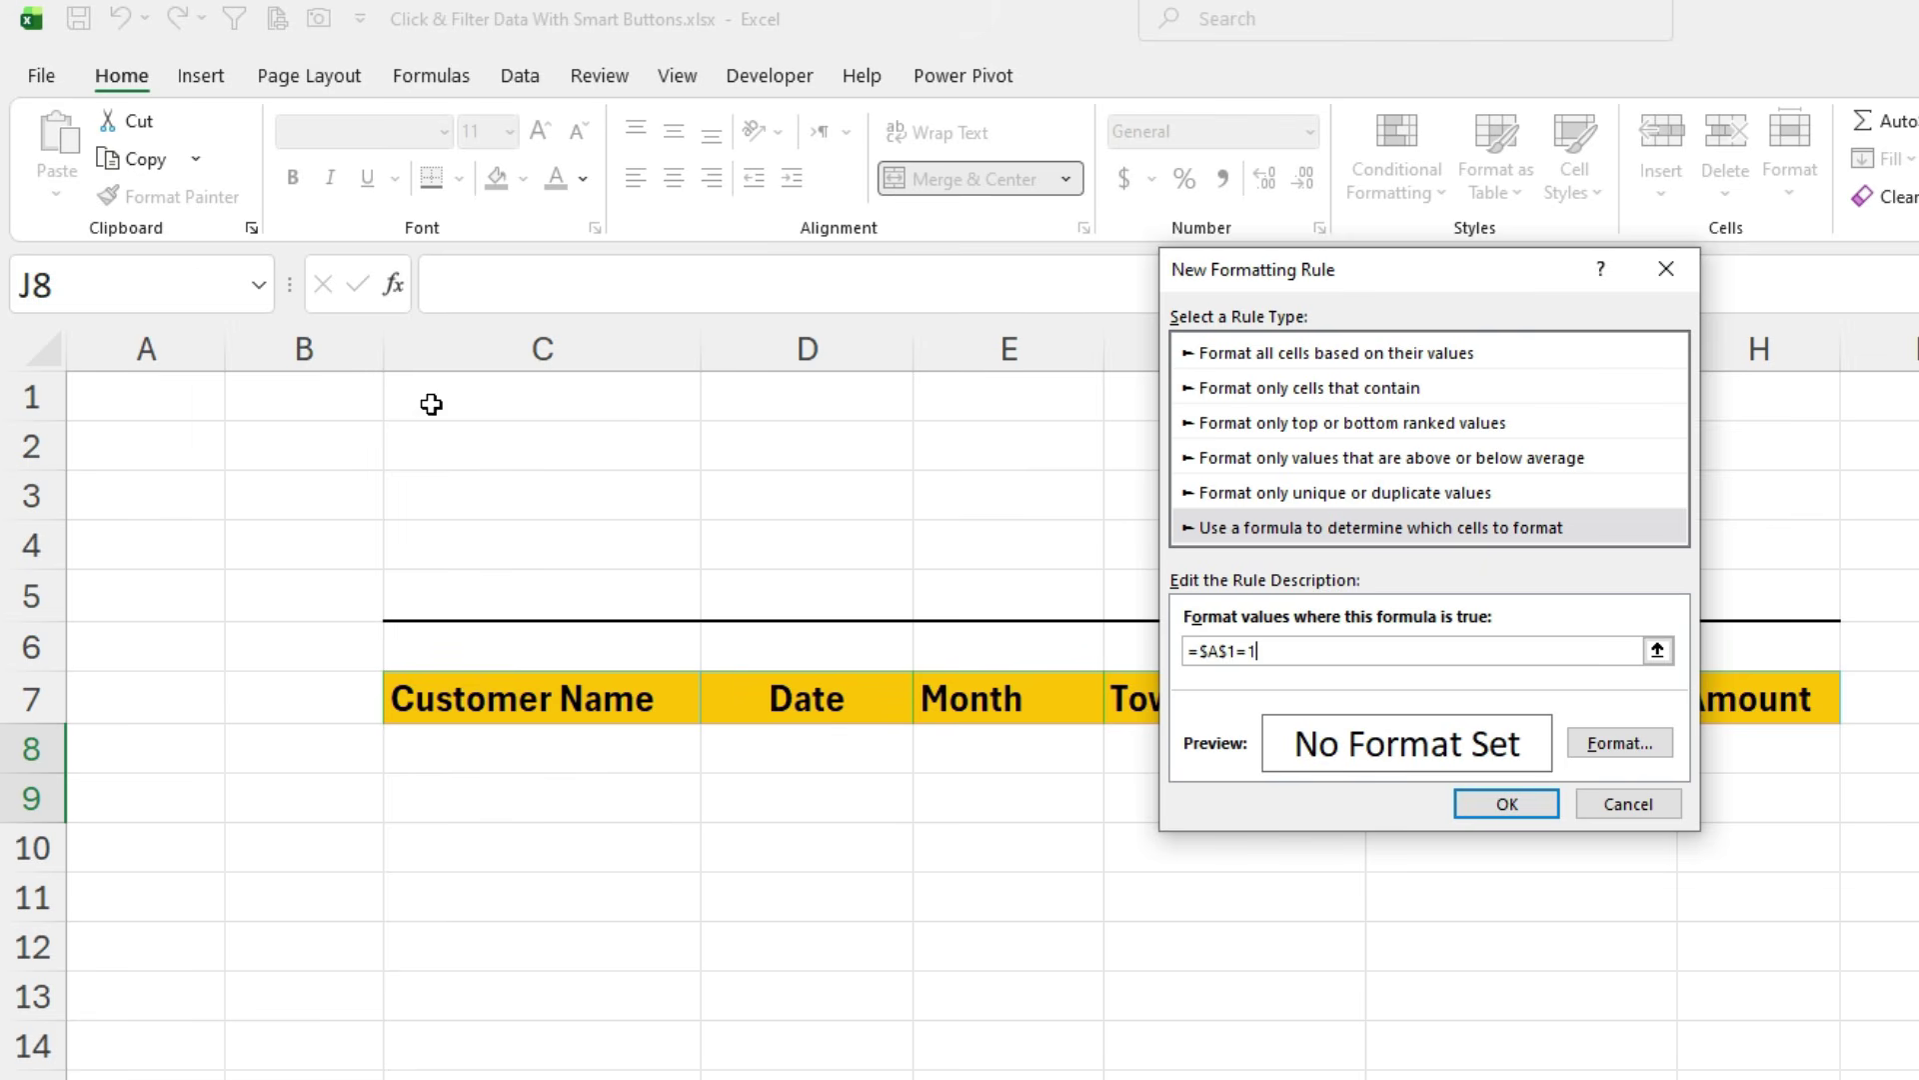
Give the J8 rule a standard gold background fill and apply the rule.
{"action": "left_click", "coordinate": [1597, 745]}
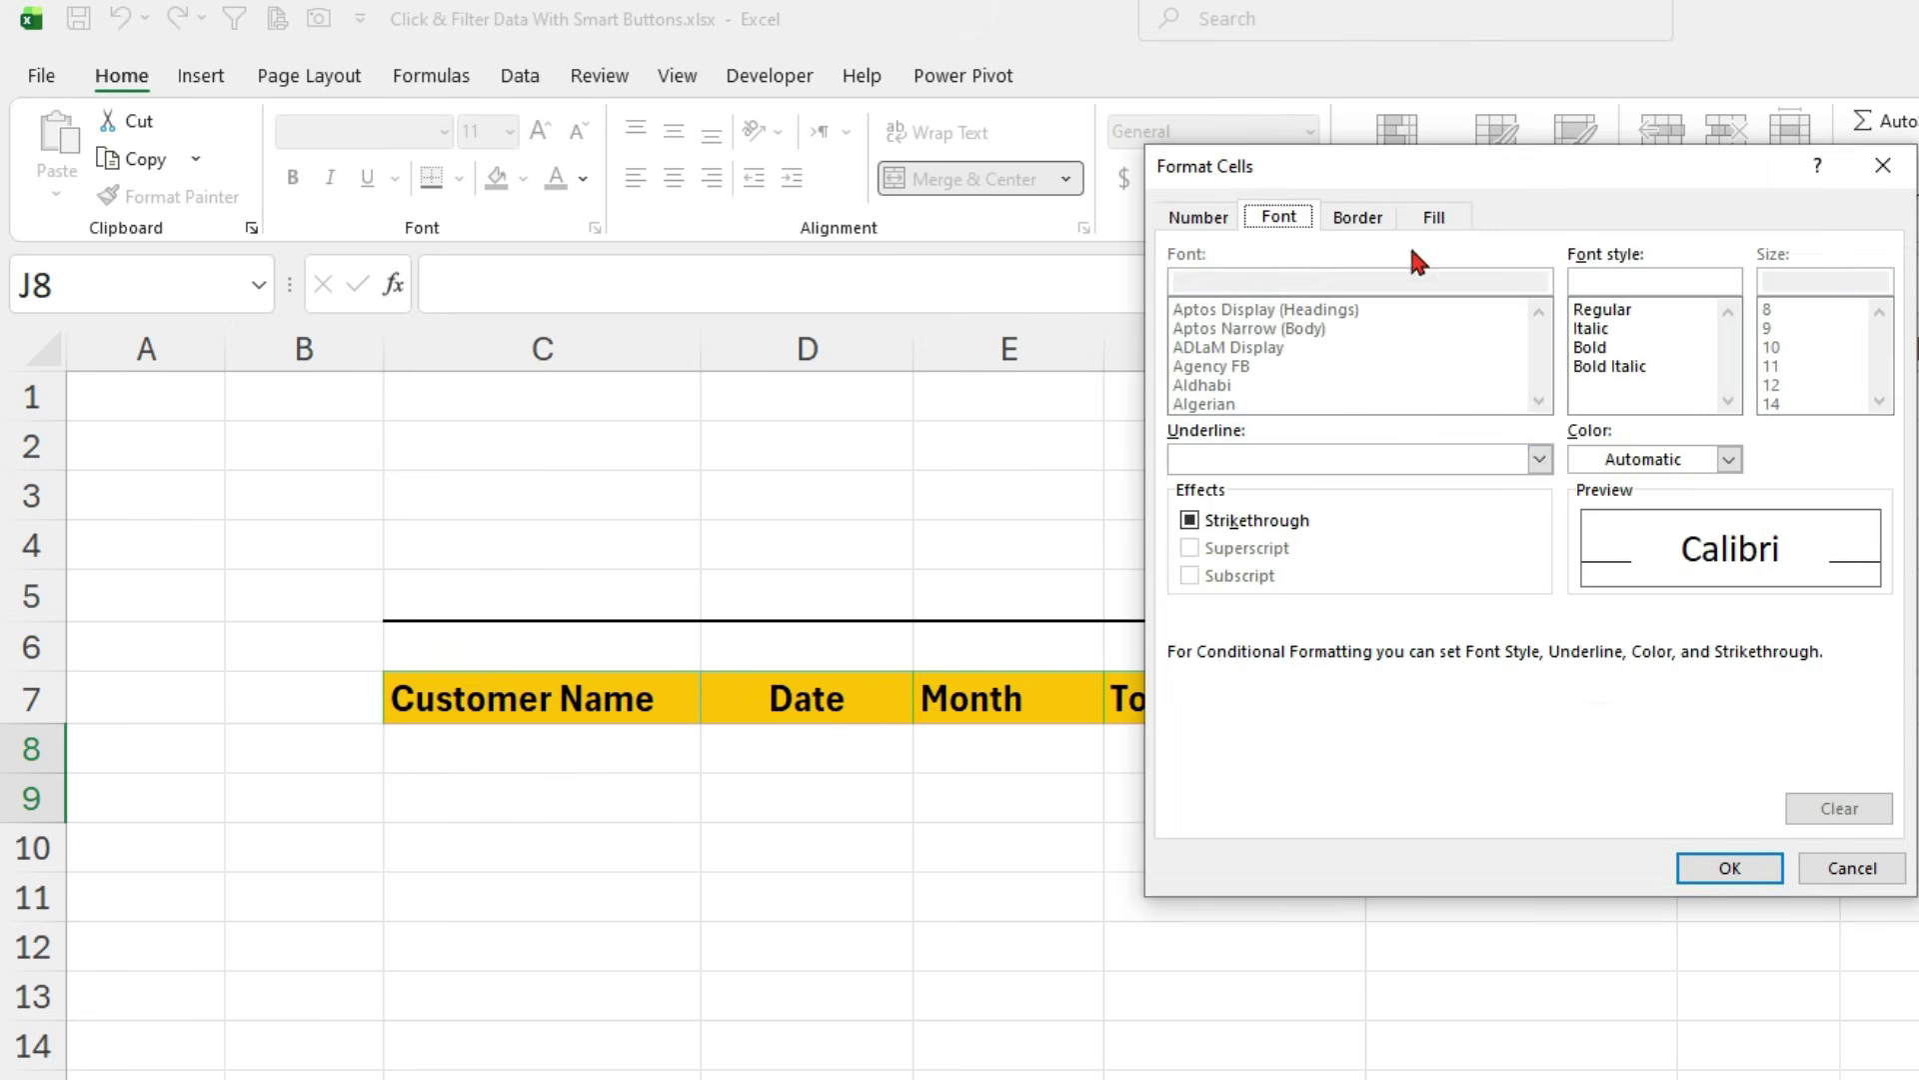
{"action": "left_click", "coordinate": [1435, 217]}
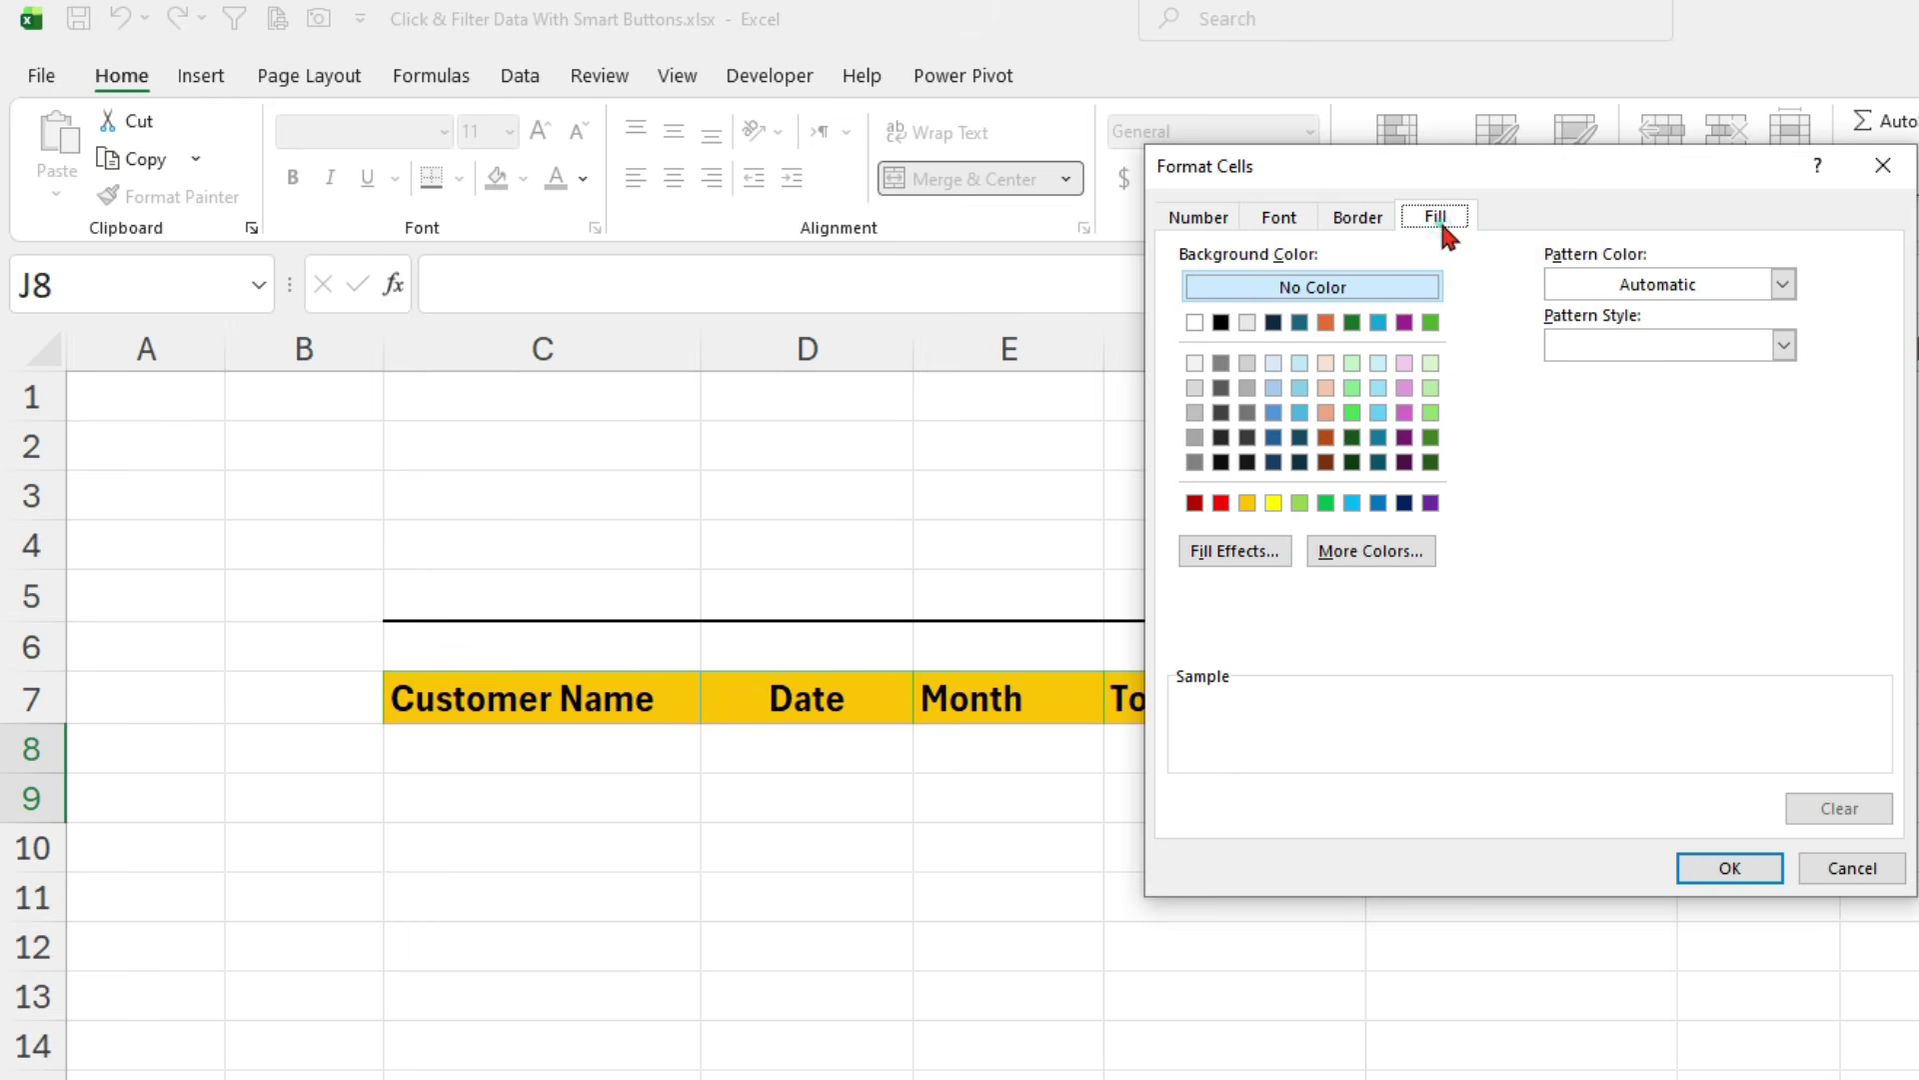
{"action": "left_click", "coordinate": [1249, 503]}
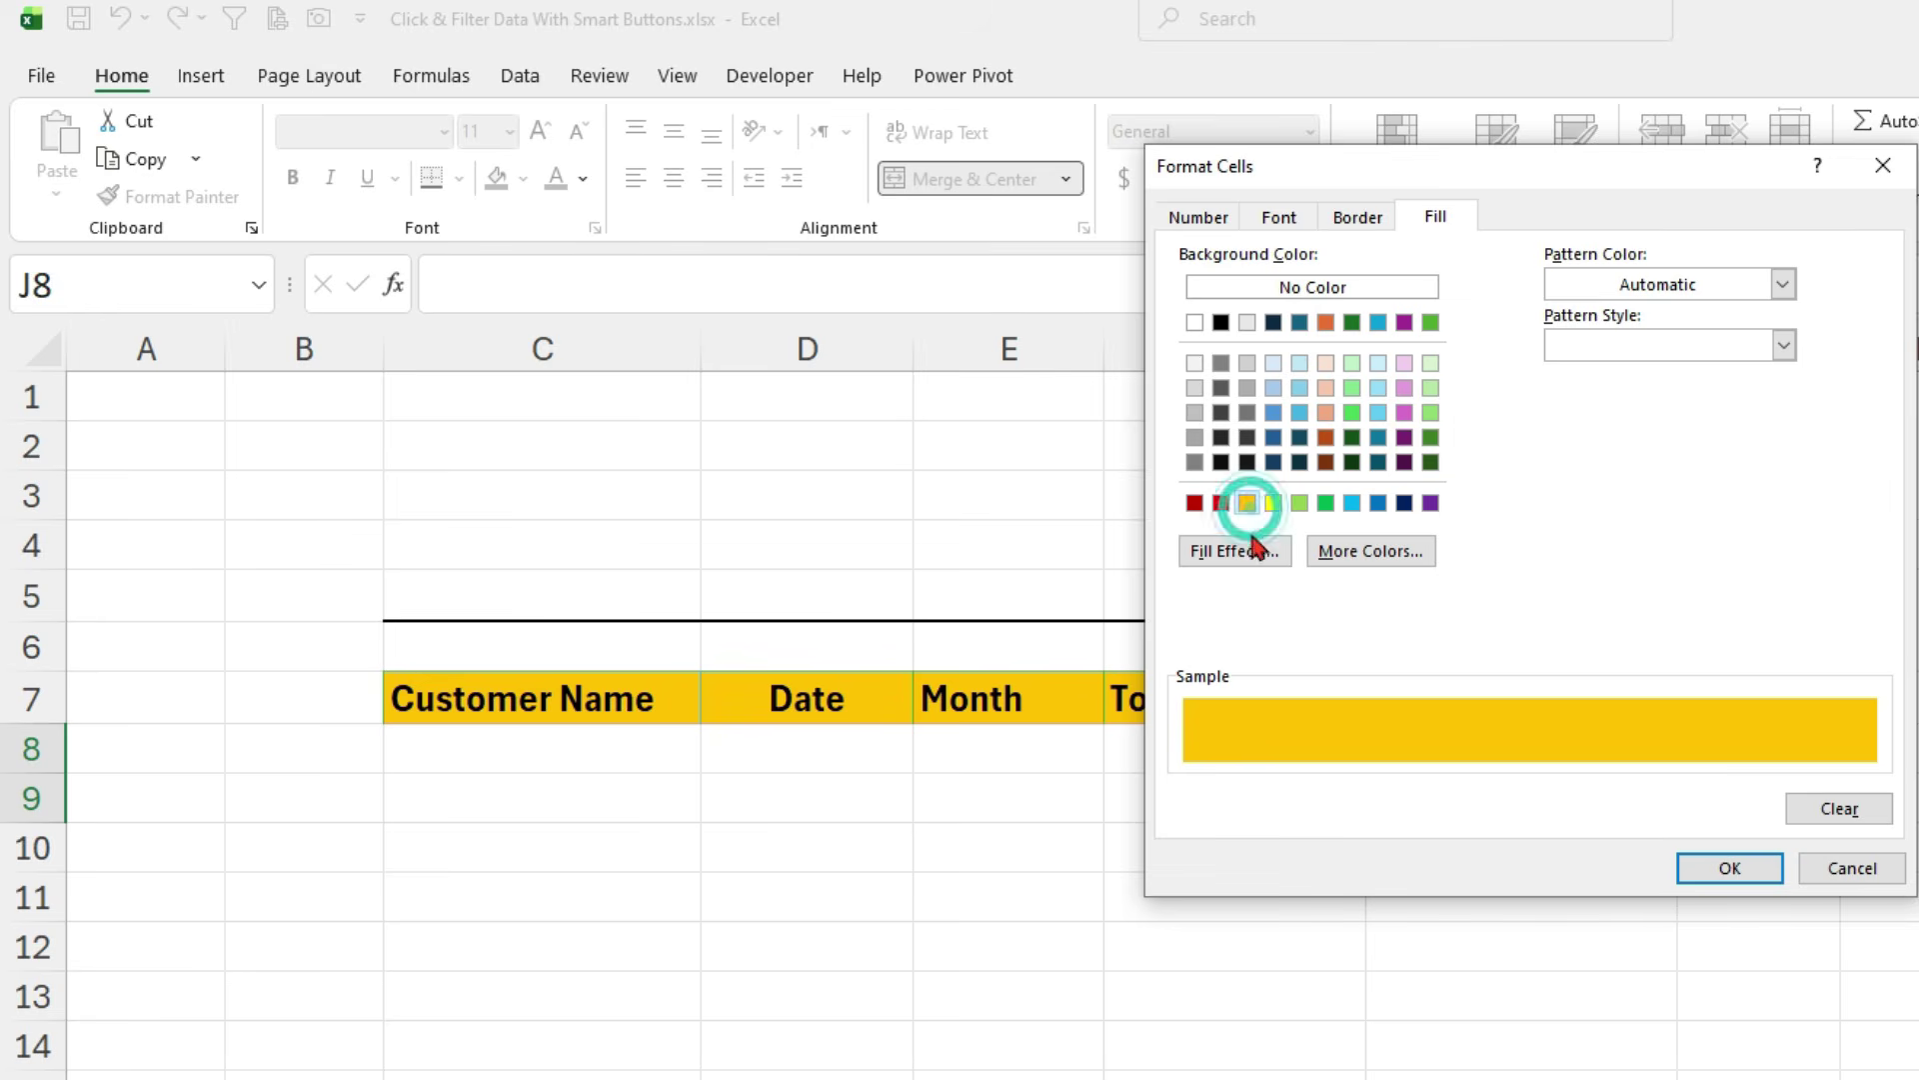
{"action": "left_click", "coordinate": [1689, 879]}
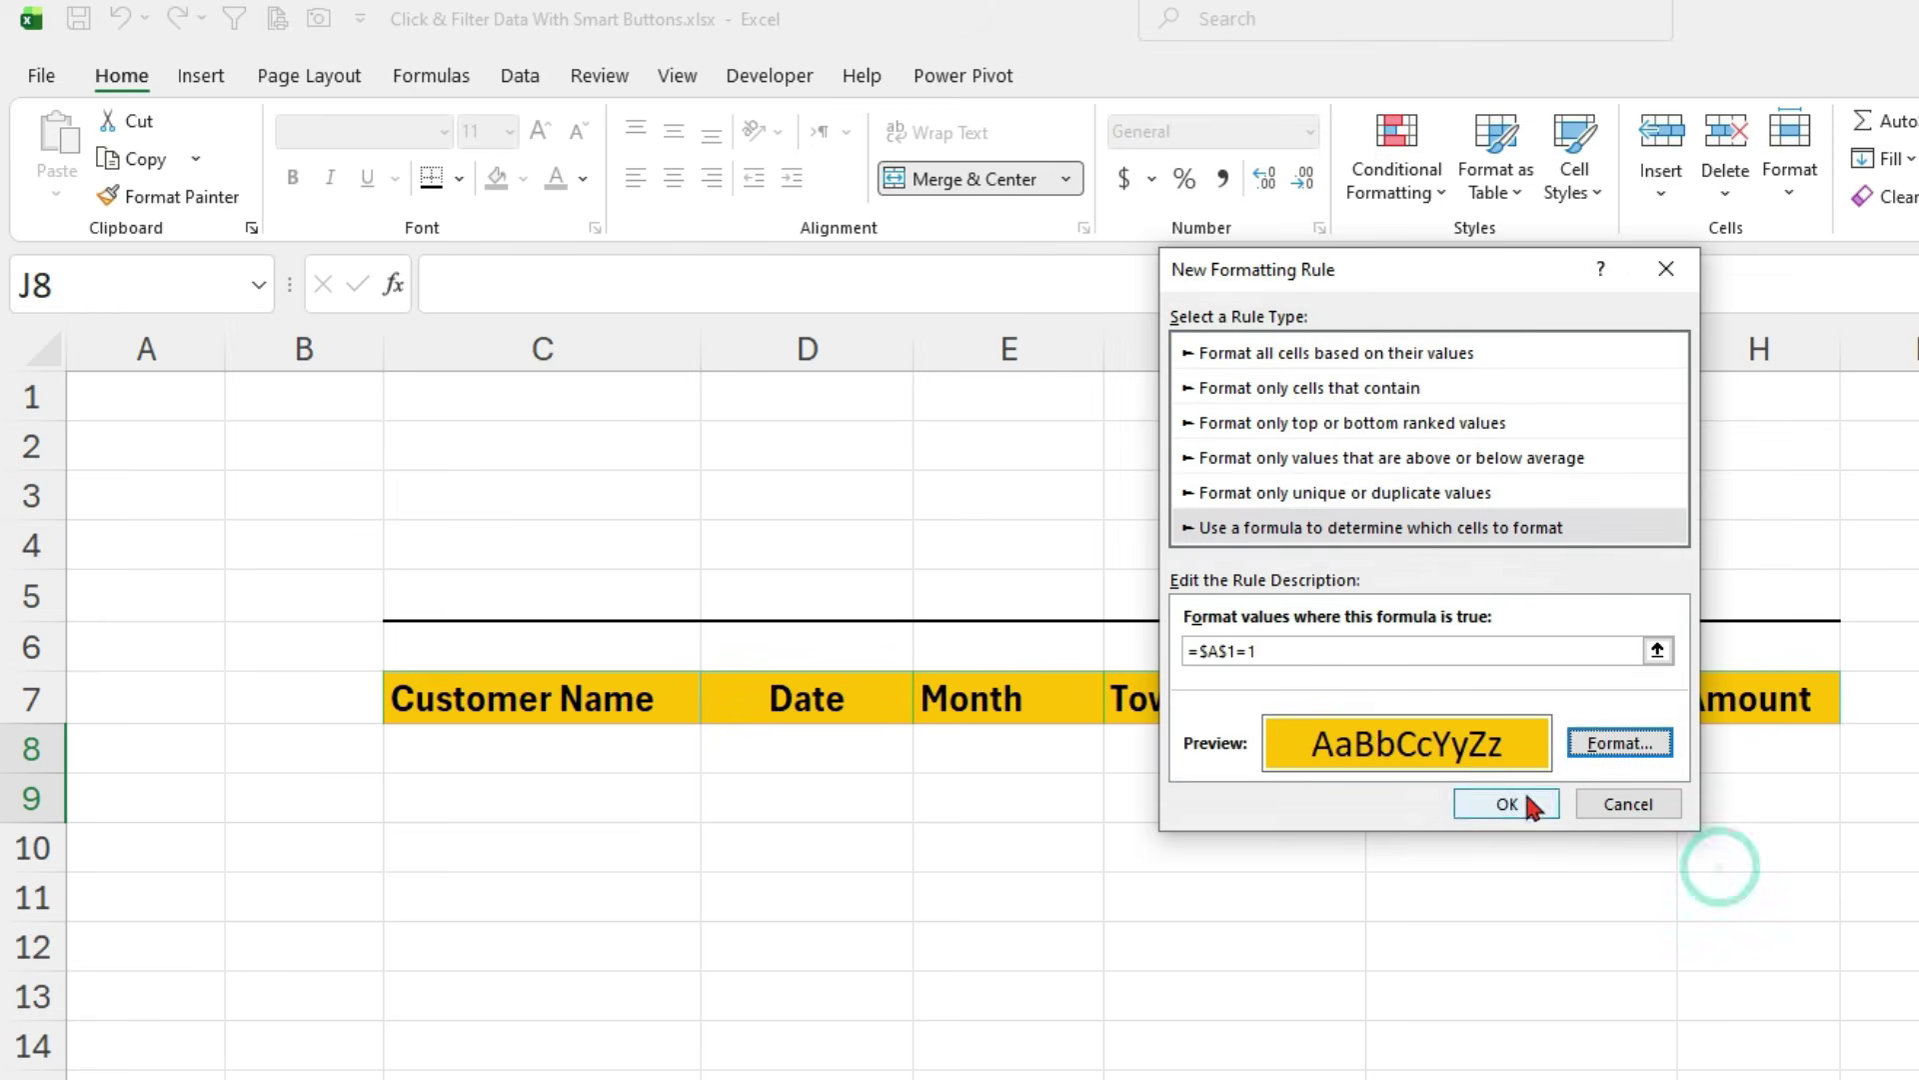
{"action": "left_click", "coordinate": [1508, 802]}
Enter 1 in cell A1 to test the conditional formatting of J8.
{"action": "left_click", "coordinate": [201, 390]}
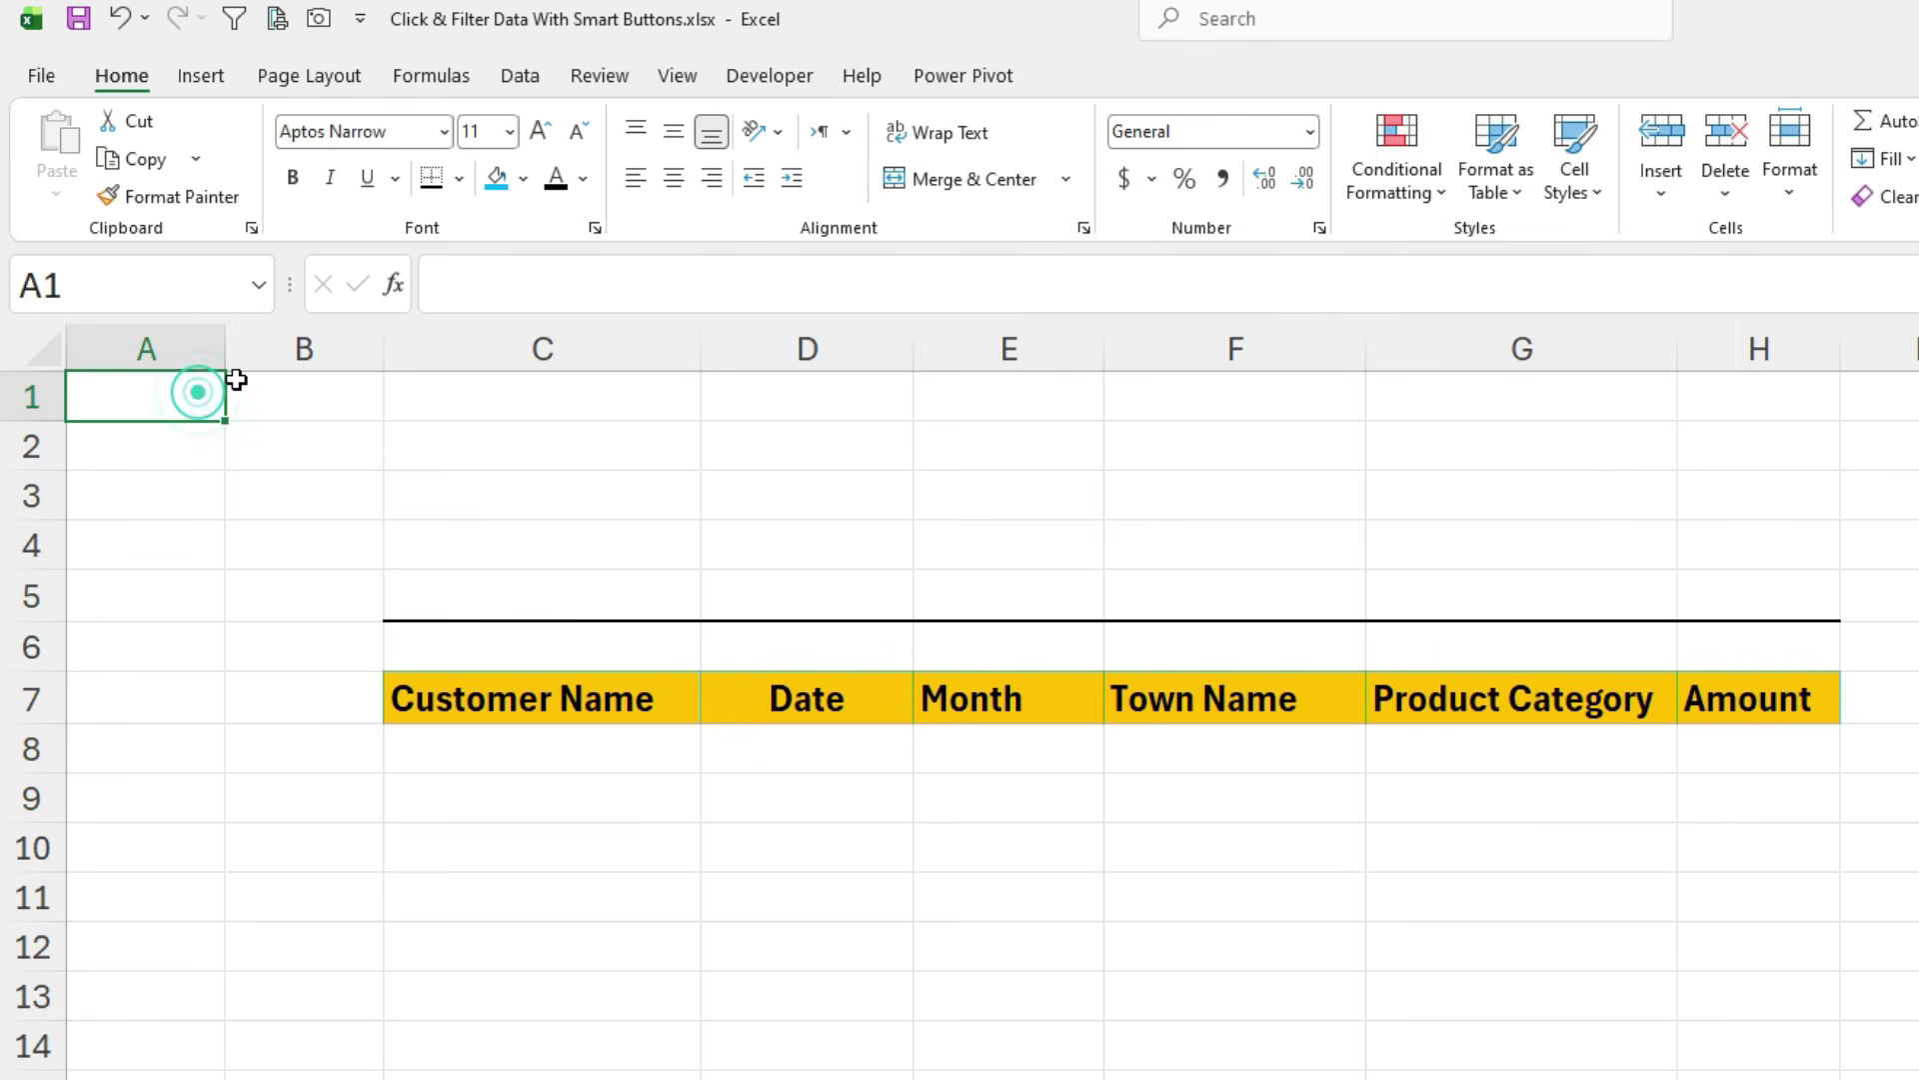
{"action": "type", "text": "1"}
{"action": "key", "text": "Return"}
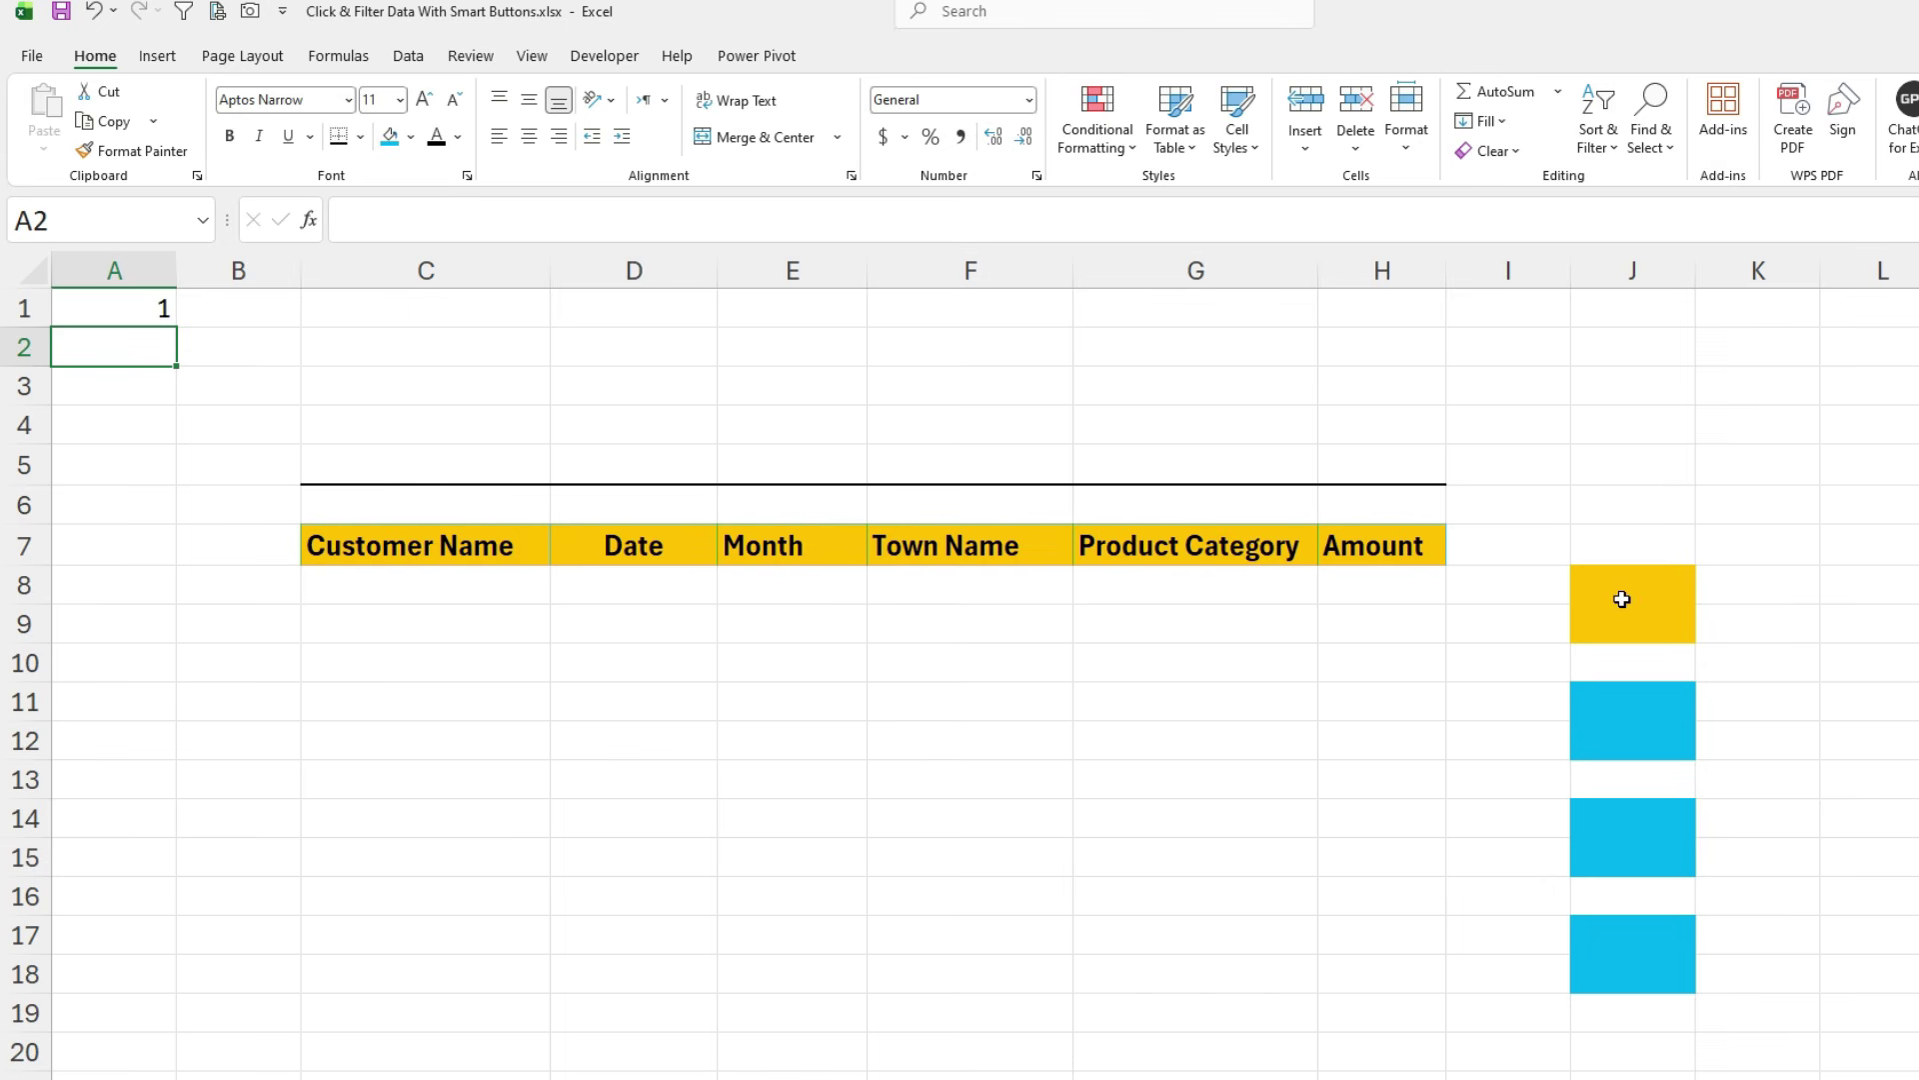
Start a formula-based conditional formatting rule for the blue cell J11 with the formula =$A$1=2.
{"action": "left_click", "coordinate": [1620, 741]}
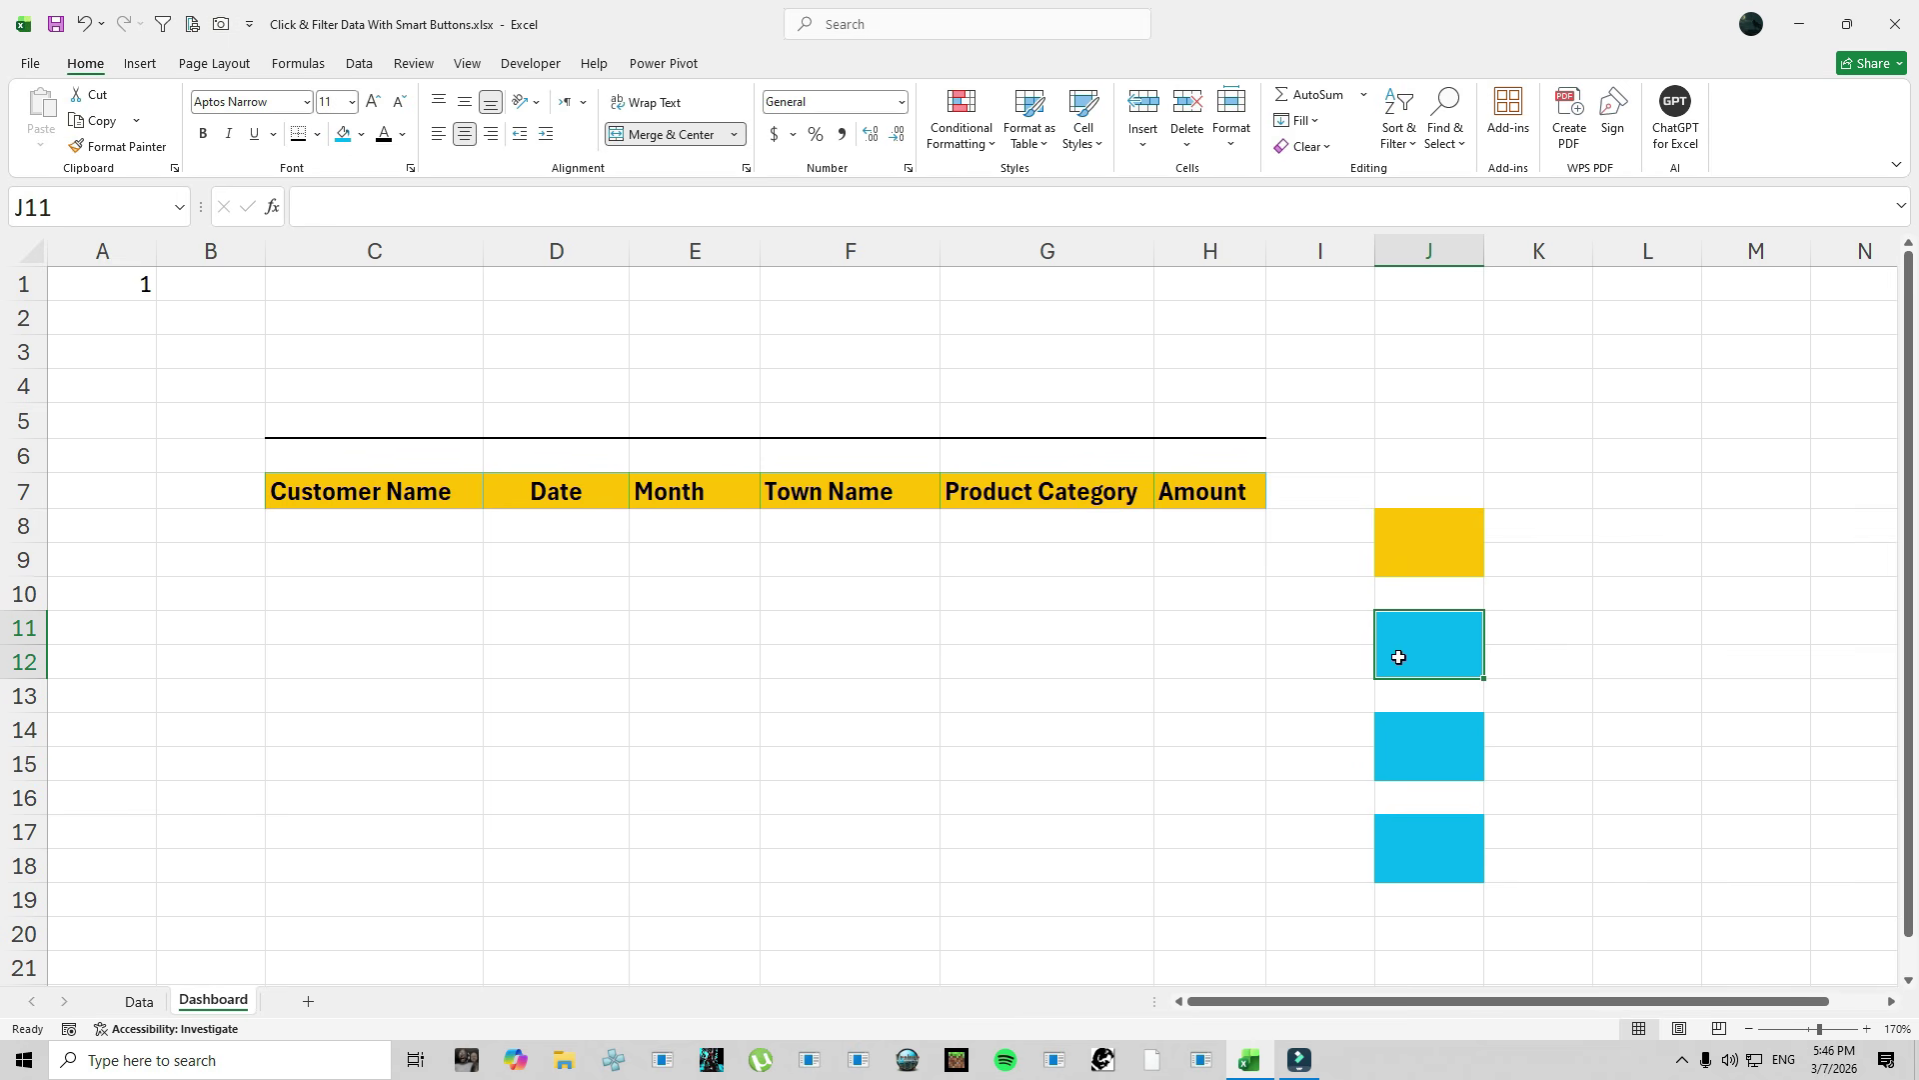
{"action": "left_click", "coordinate": [960, 118]}
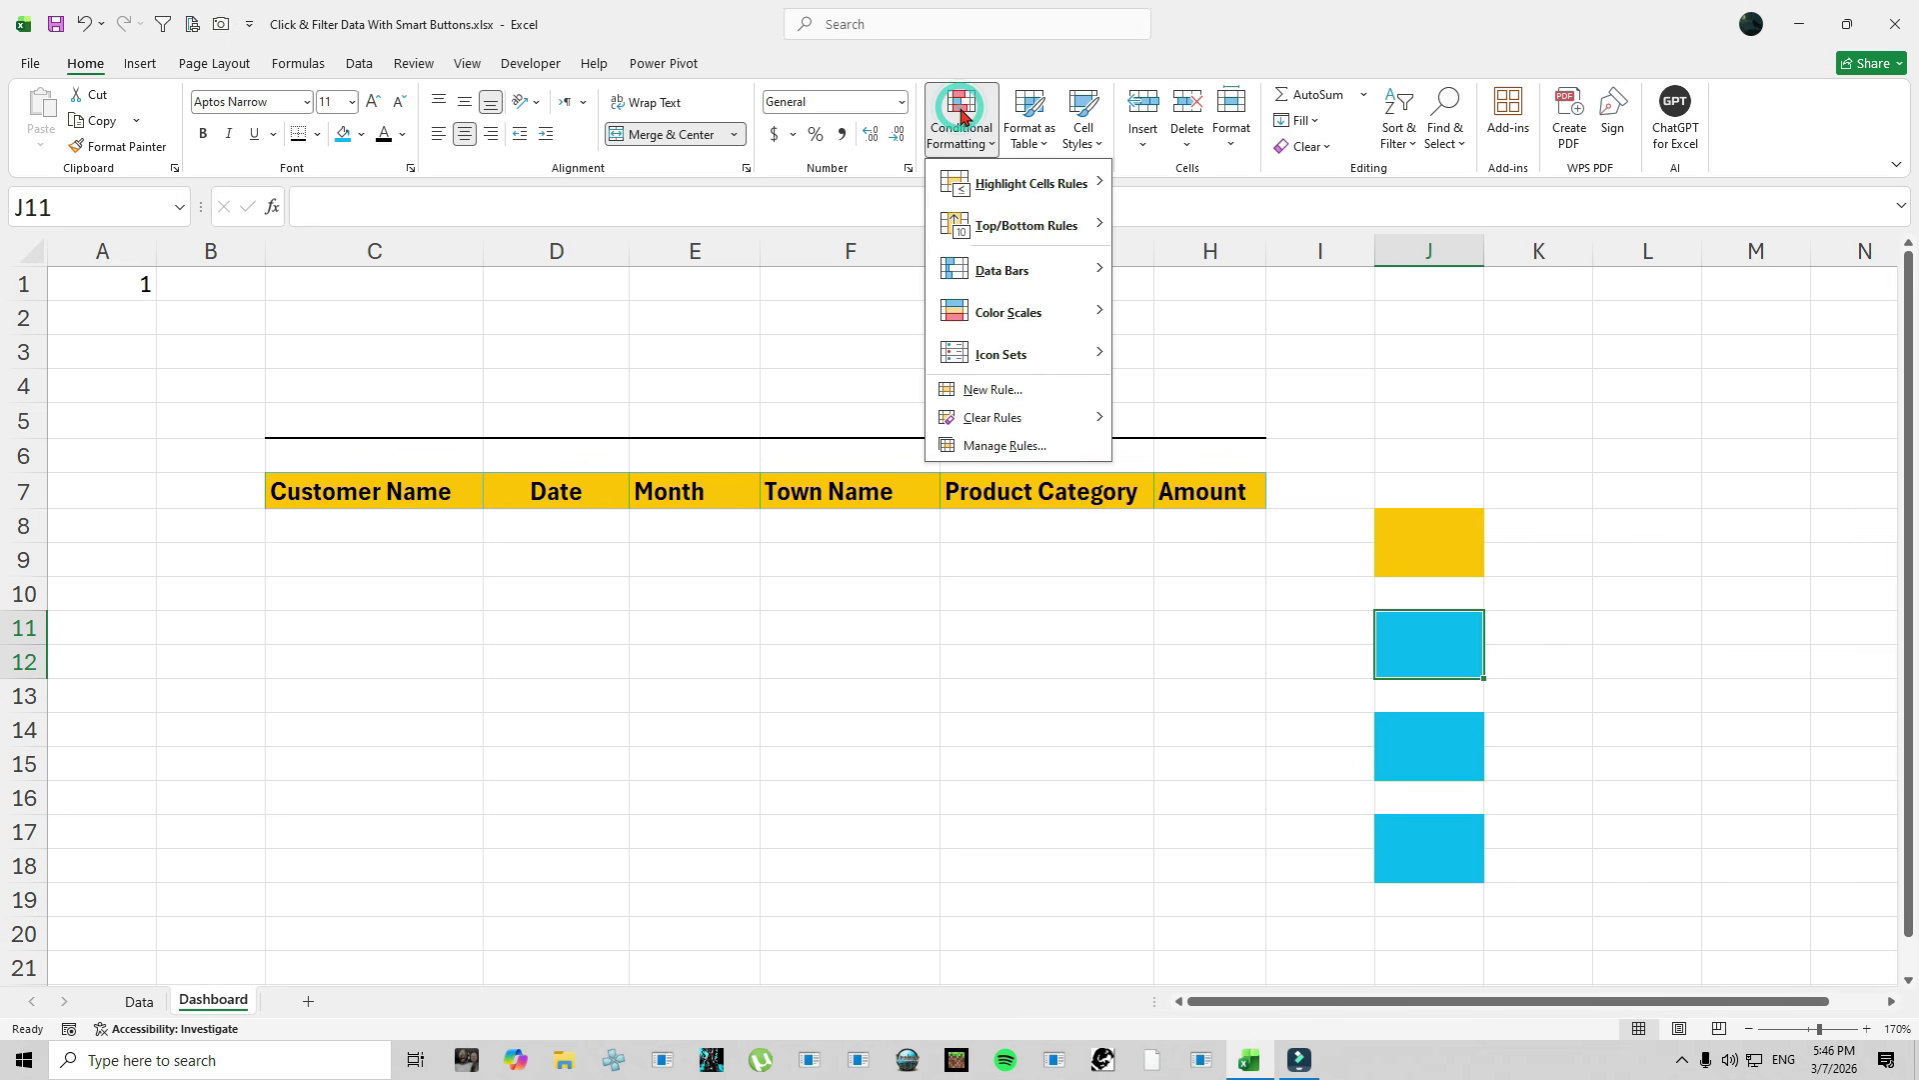
{"action": "left_click", "coordinate": [993, 389]}
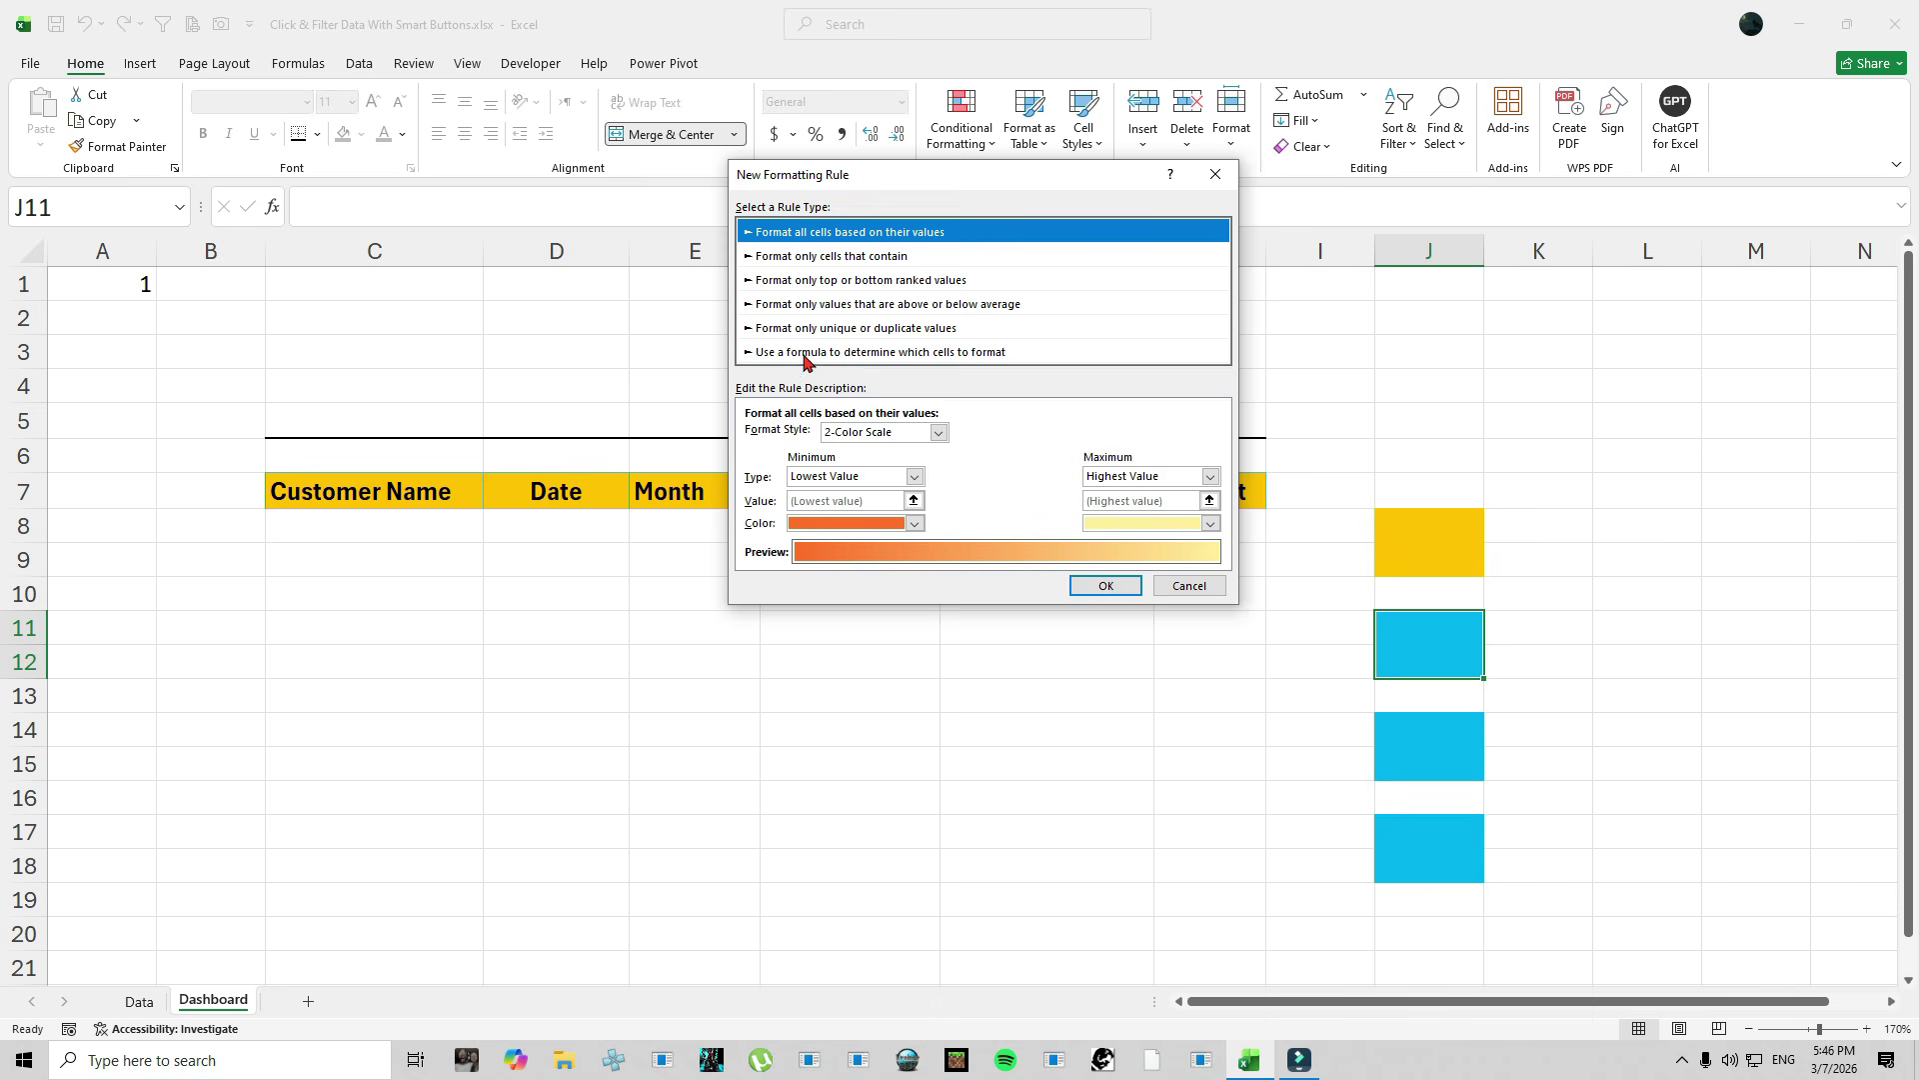
{"action": "left_click", "coordinate": [805, 356]}
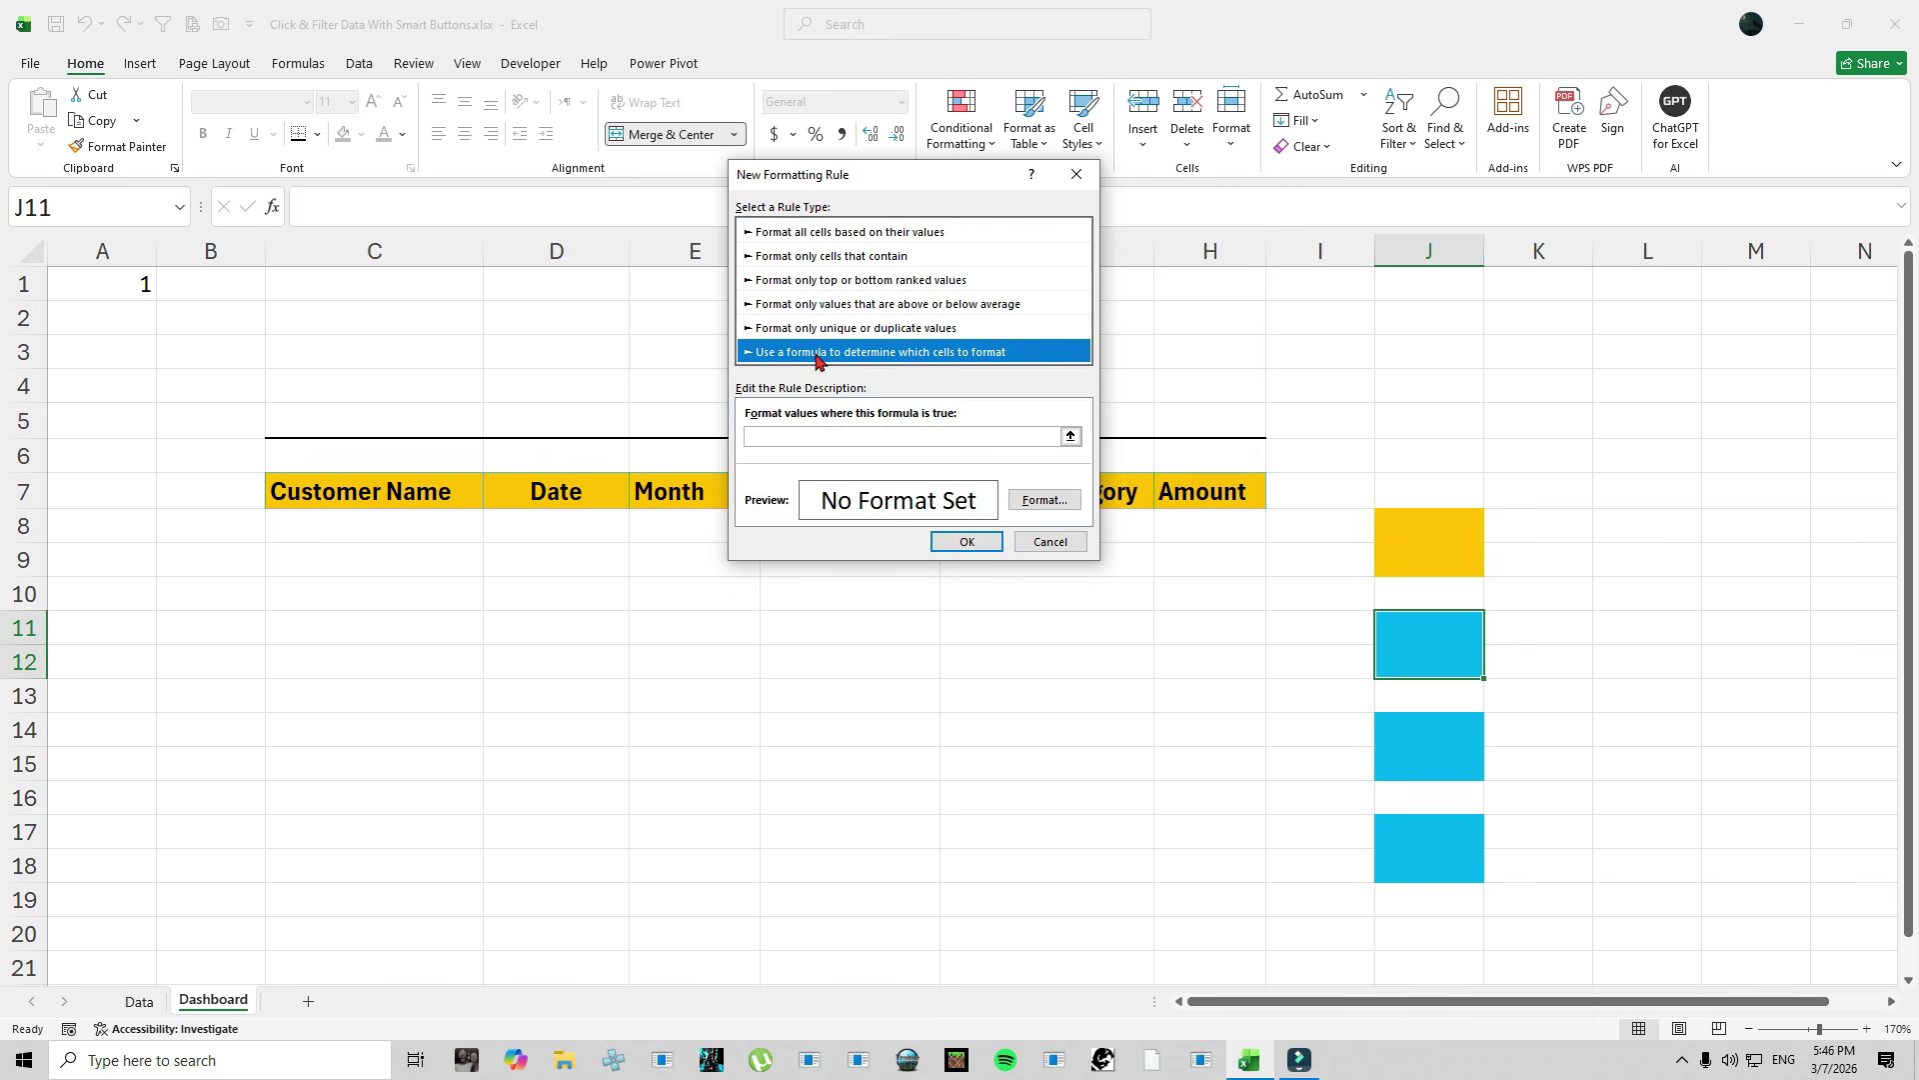
{"action": "left_click", "coordinate": [783, 436]}
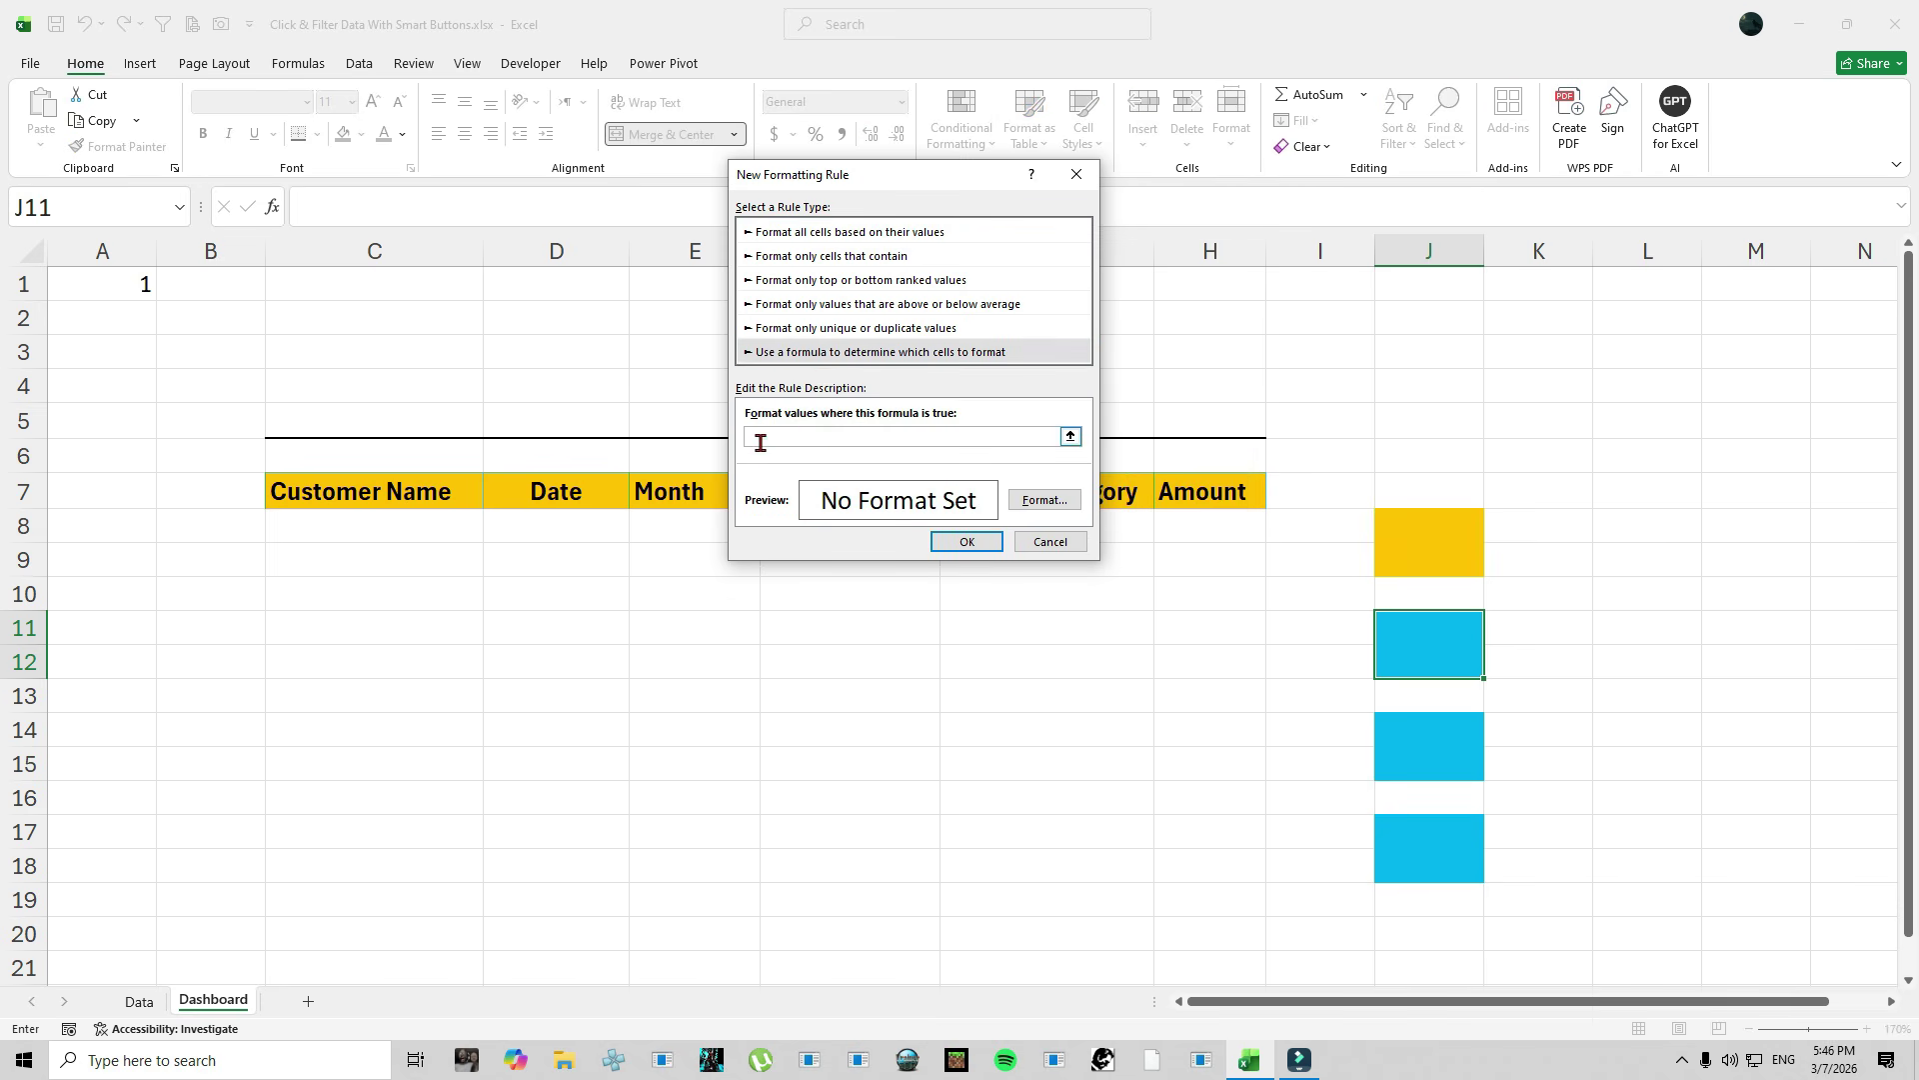
{"action": "left_click", "coordinate": [87, 291]}
{"action": "type", "text": "="}
Give the J11 rule a standard gold background fill and apply the rule.
{"action": "left_click", "coordinate": [1045, 499]}
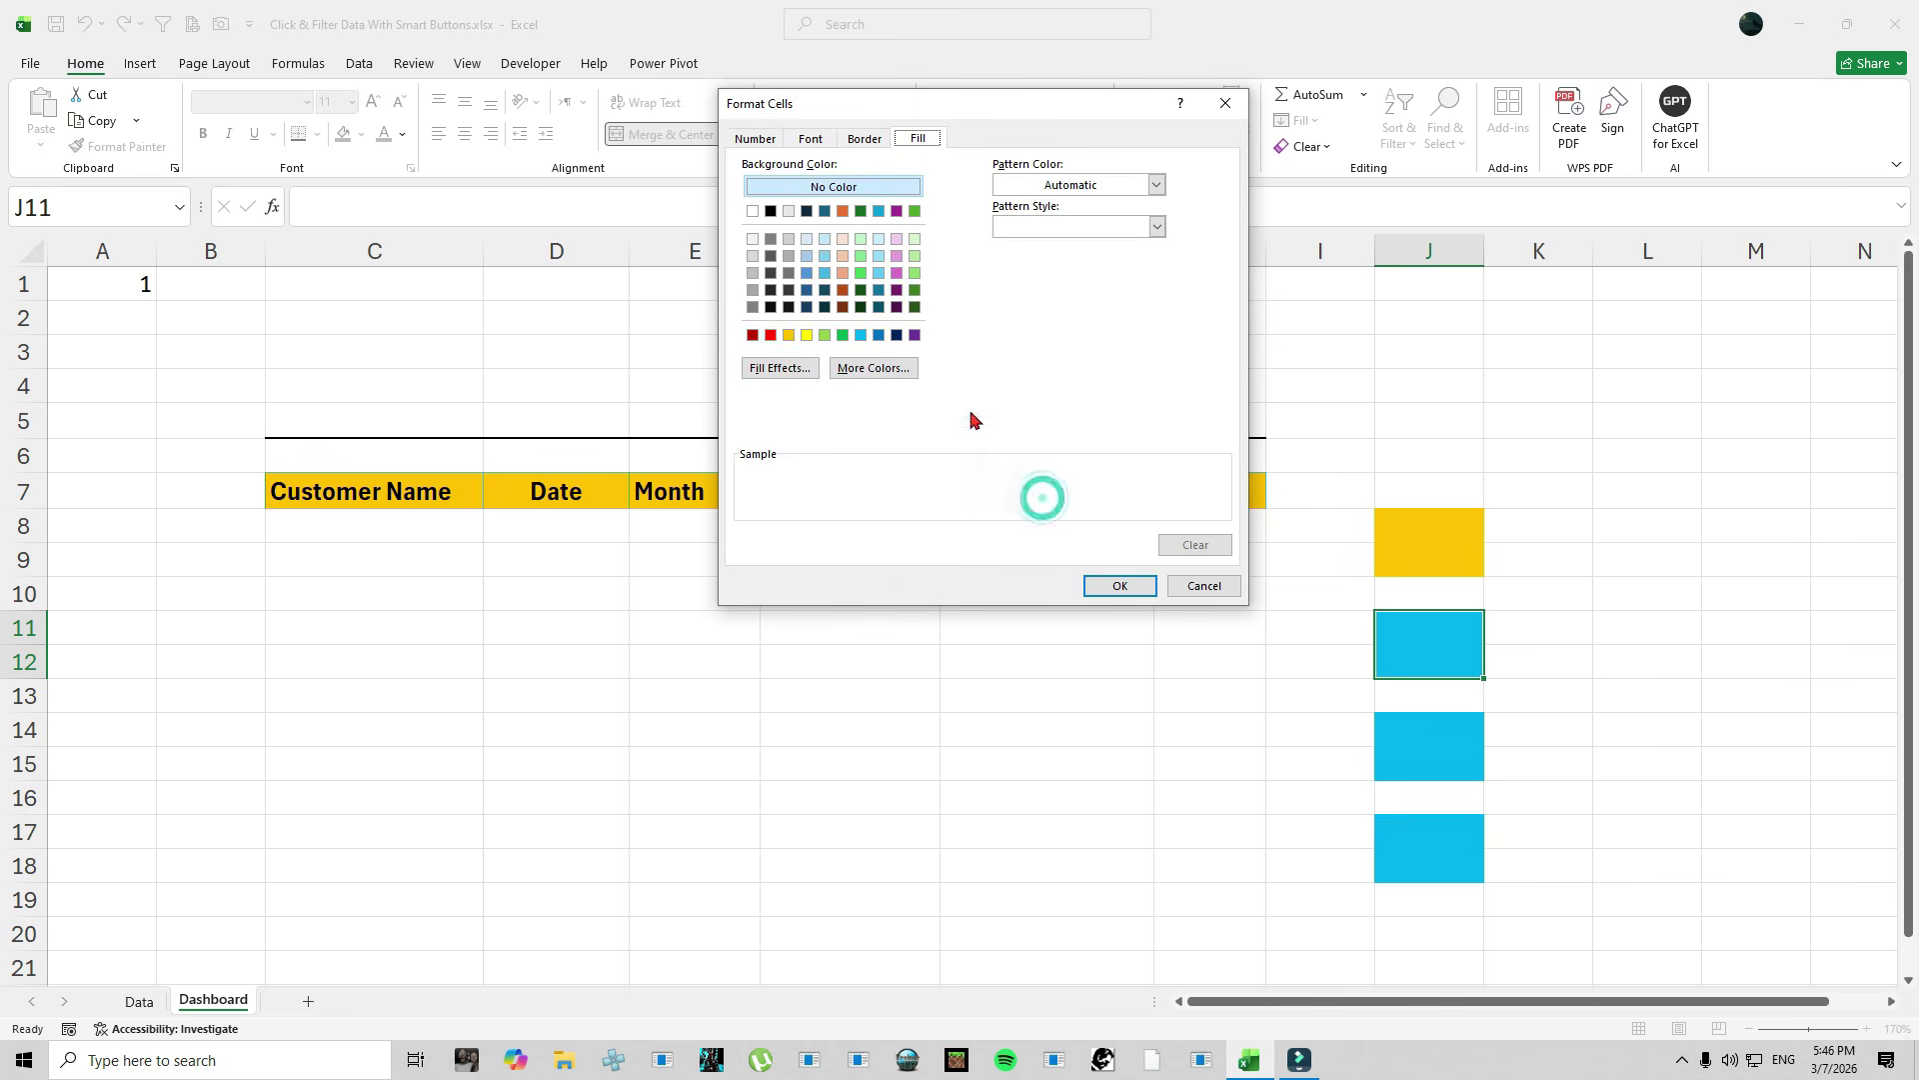
{"action": "left_click", "coordinate": [789, 338]}
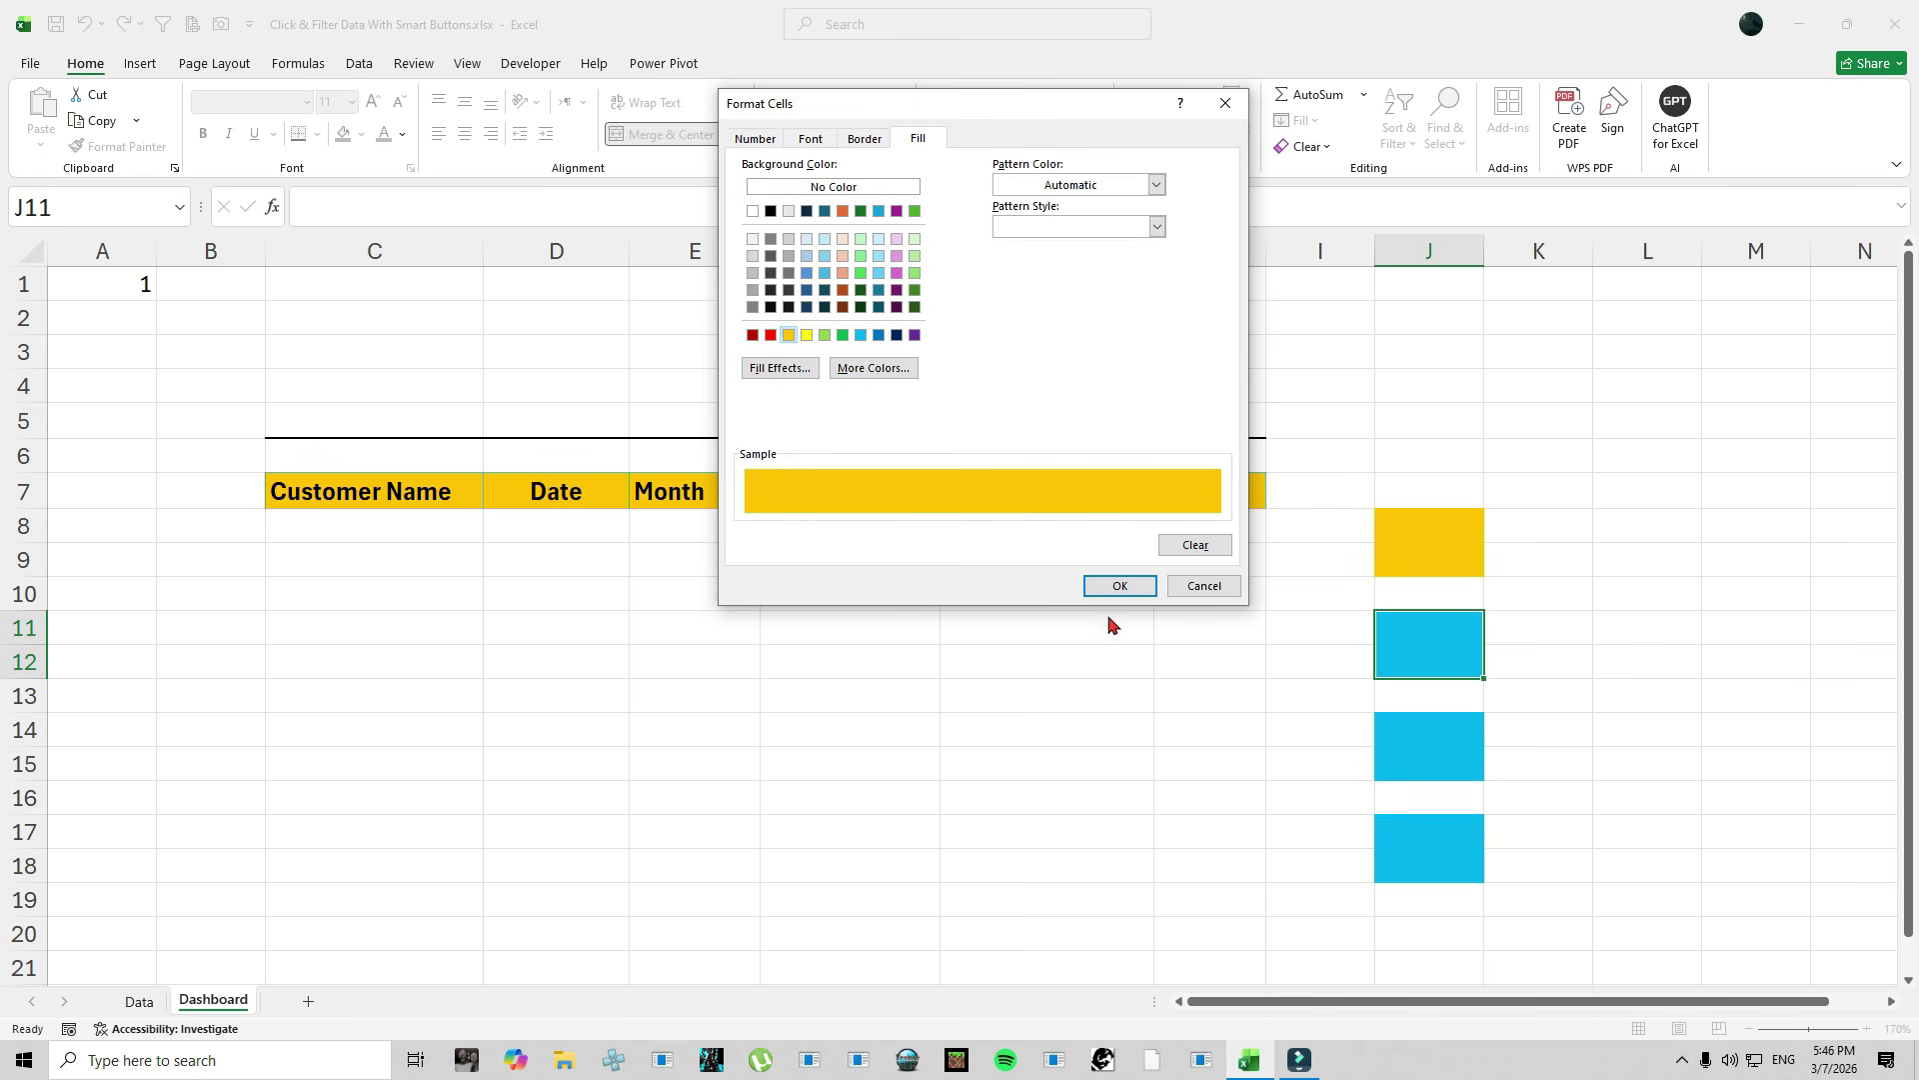
{"action": "left_click", "coordinate": [1119, 586]}
{"action": "left_click", "coordinate": [975, 539]}
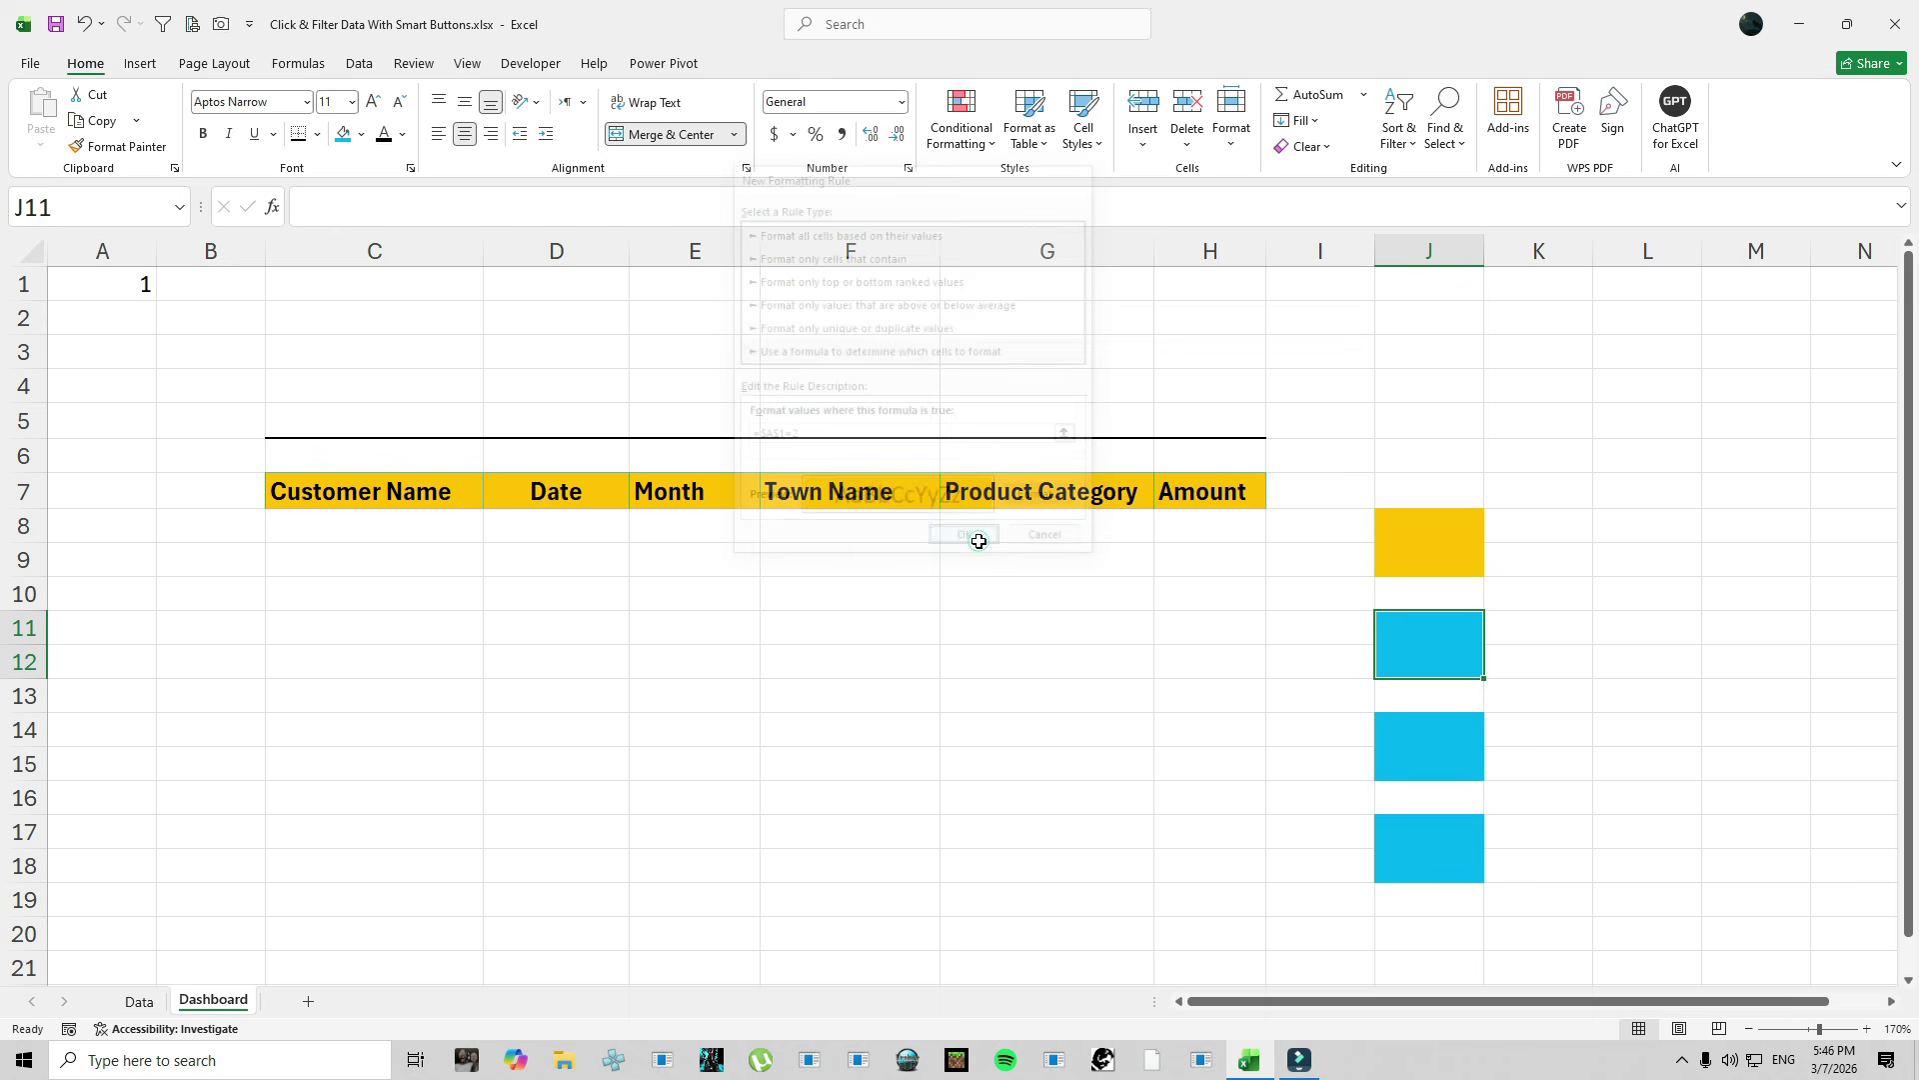
Enter 2 in cell A1 to test the conditional formatting of J11.
{"action": "left_click", "coordinate": [152, 284]}
{"action": "type", "text": "2"}
{"action": "key", "text": "Return"}
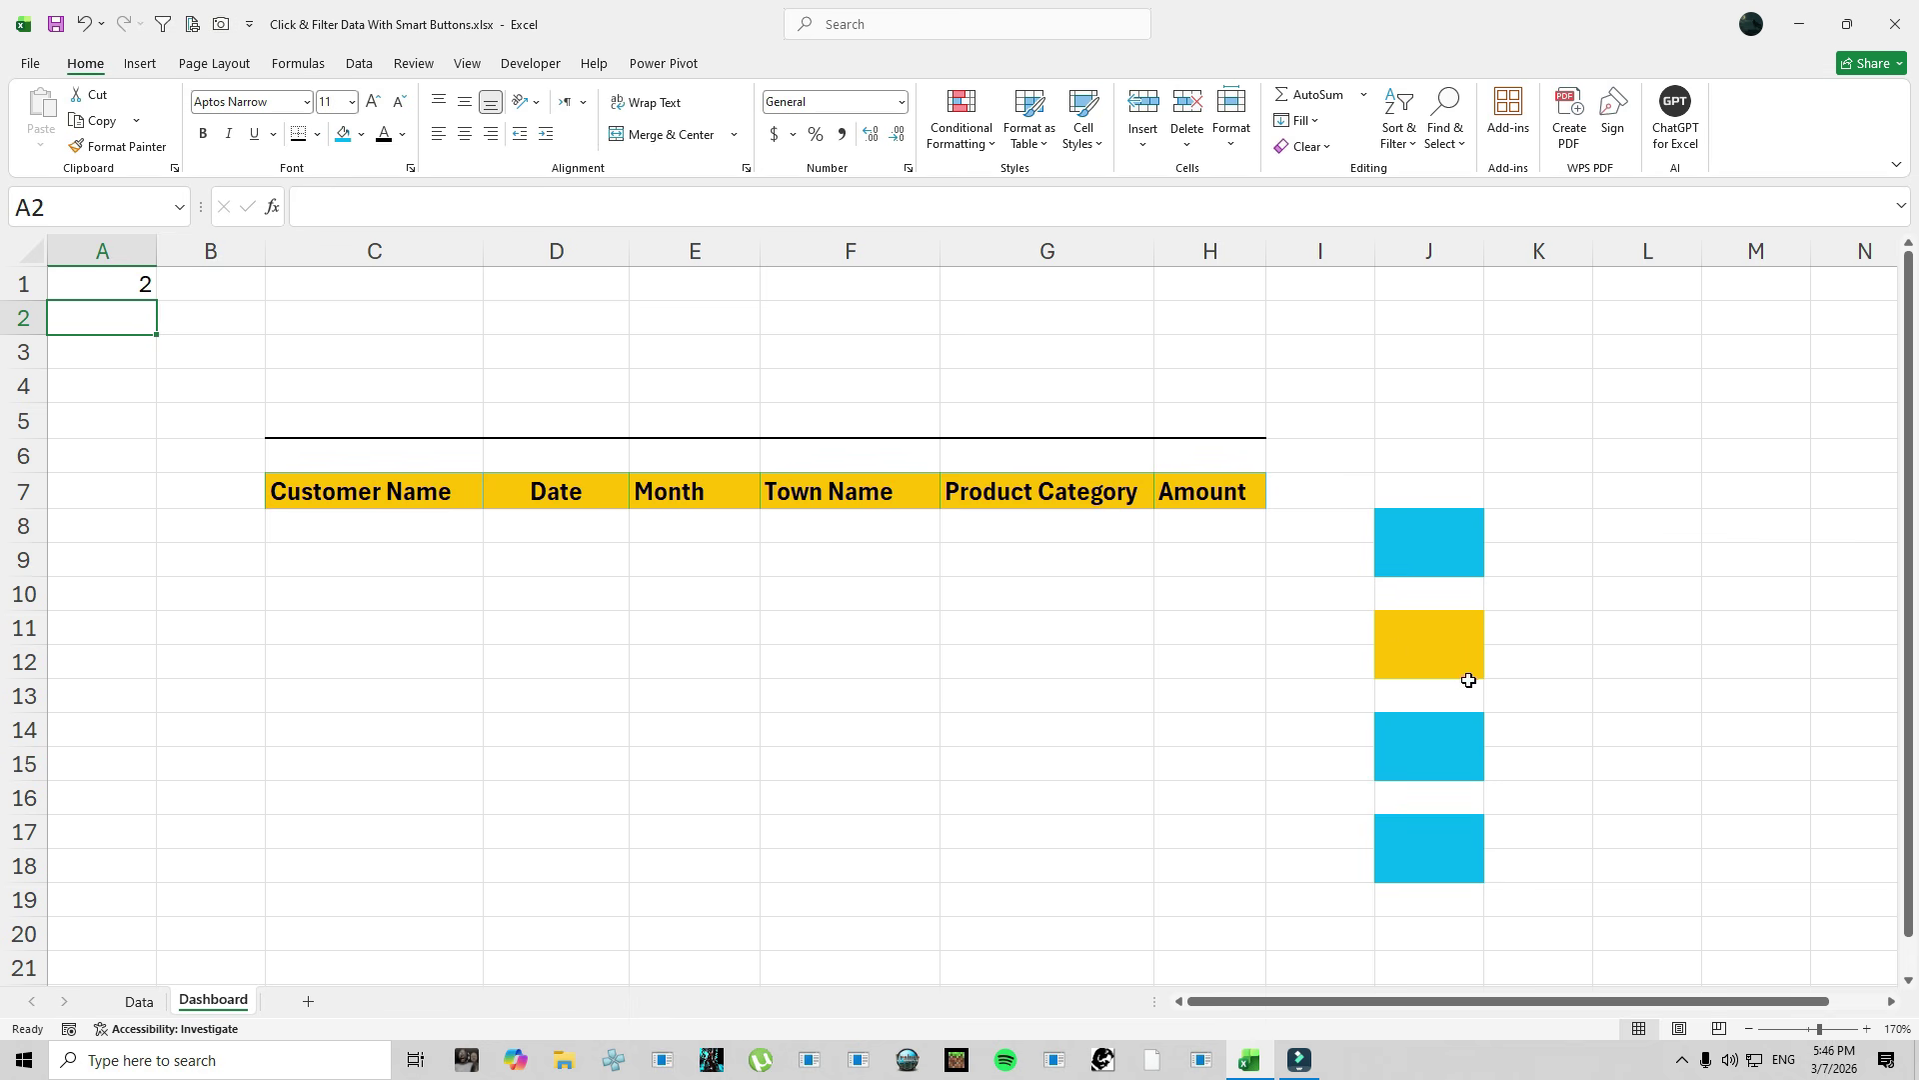
Add a formula-based conditional formatting rule to the blue cell J14 with the formula =$A$1=3 and a gold fill.
{"action": "left_click", "coordinate": [1437, 759]}
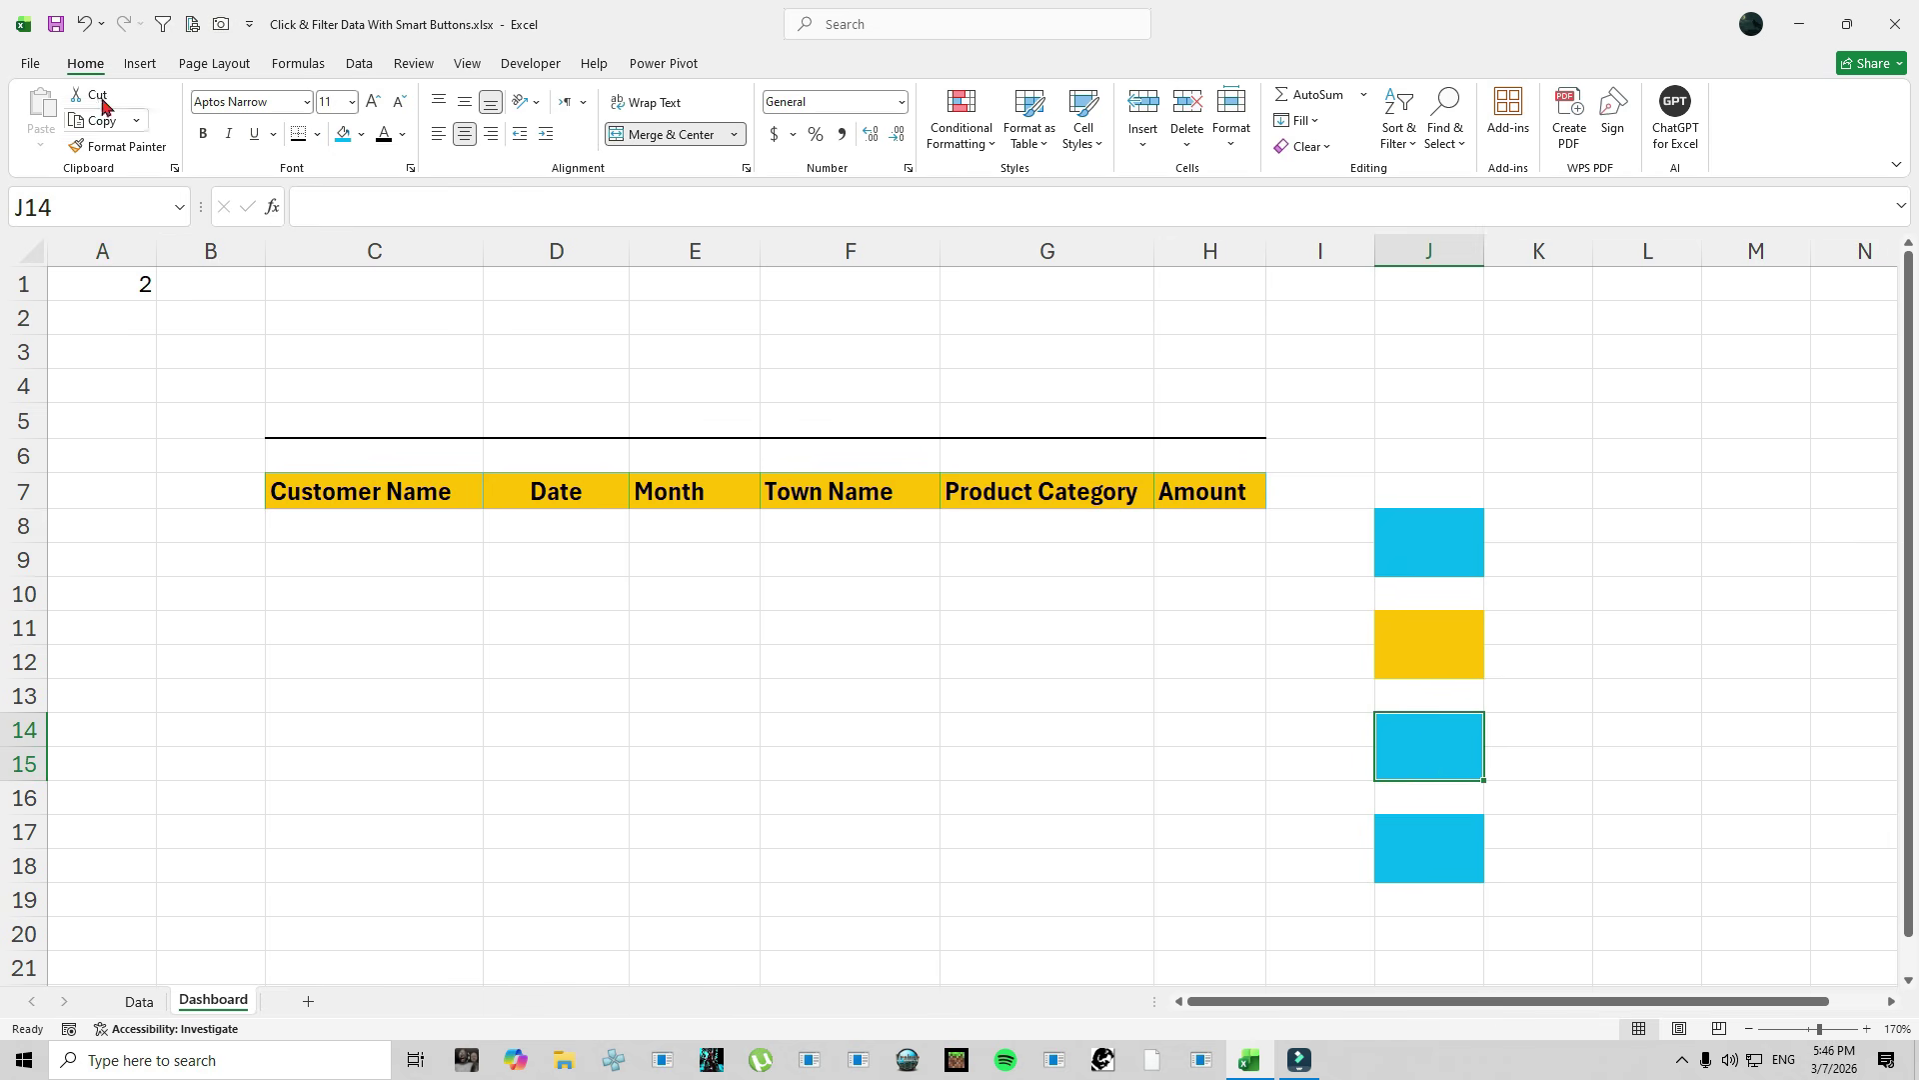
{"action": "left_click", "coordinate": [962, 118]}
{"action": "left_click", "coordinate": [1000, 390]}
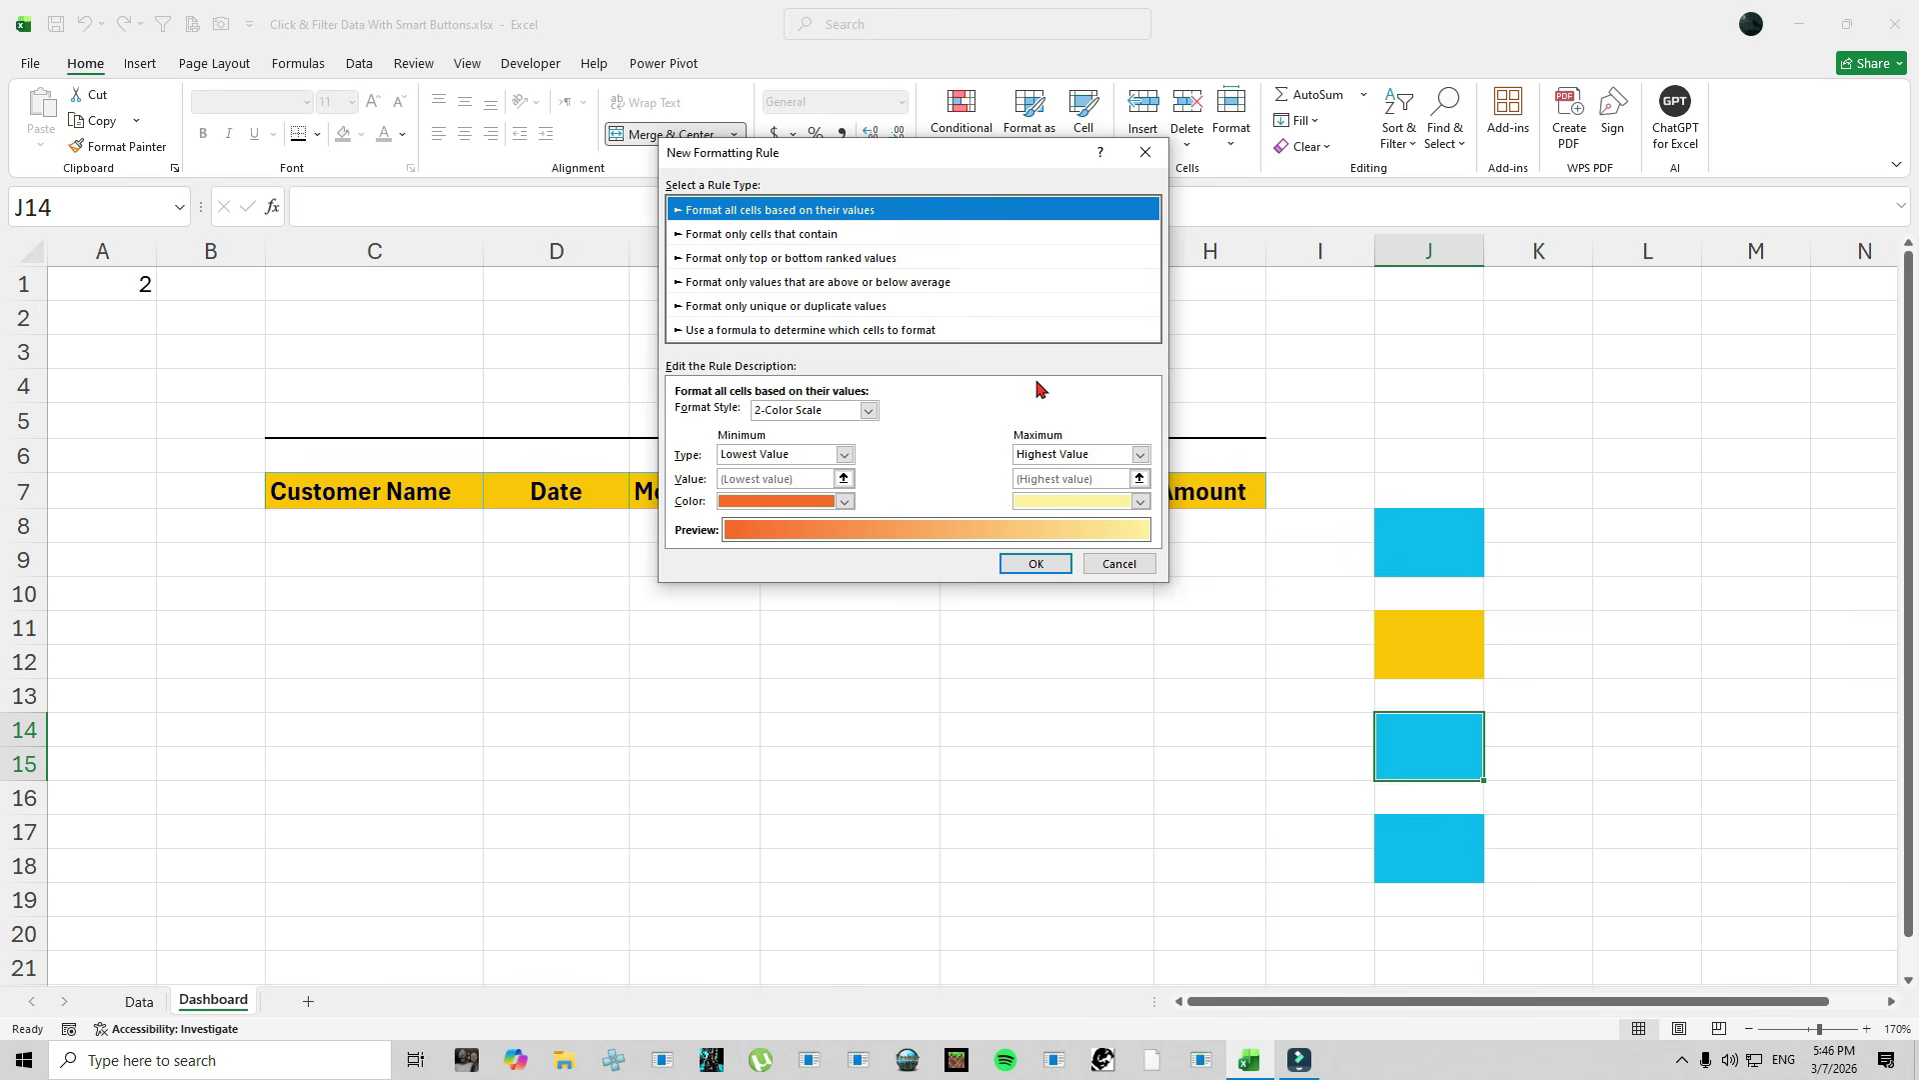
{"action": "left_click", "coordinate": [733, 329]}
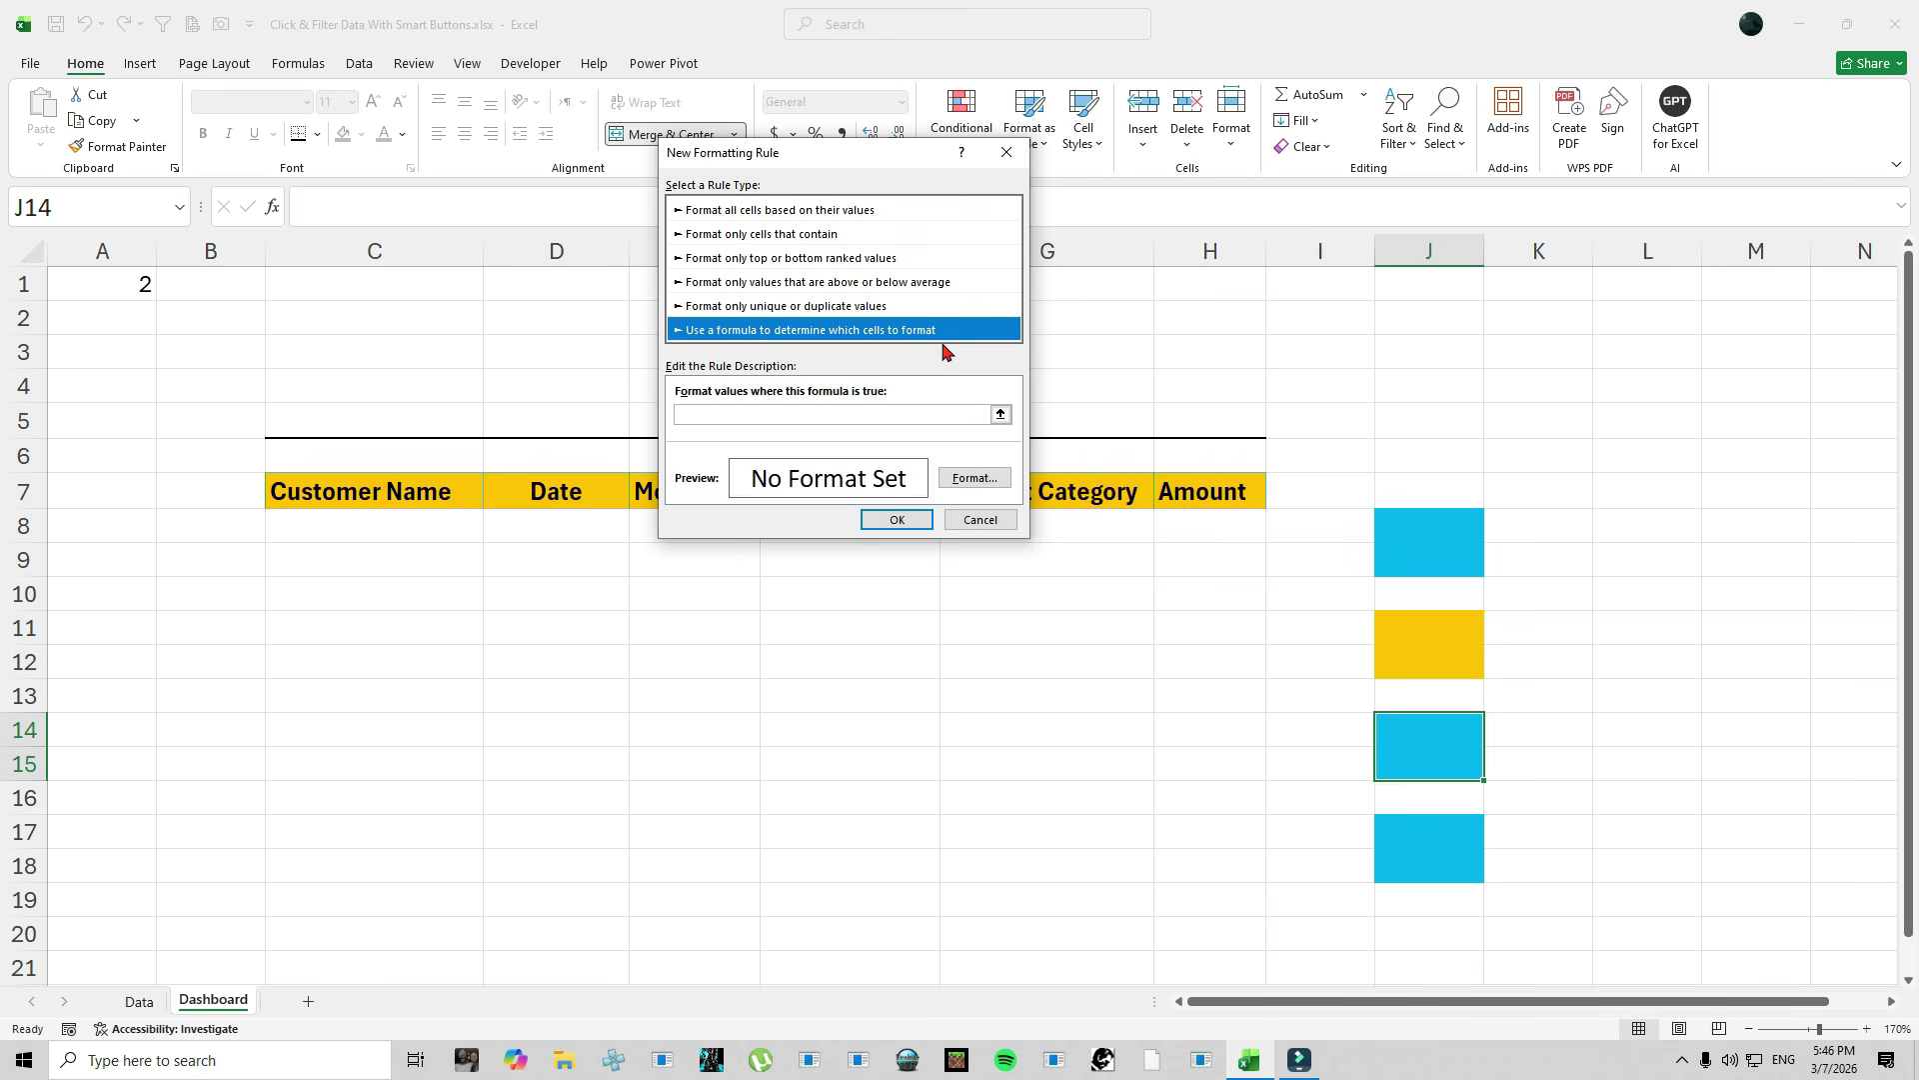
{"action": "left_click", "coordinate": [730, 414]}
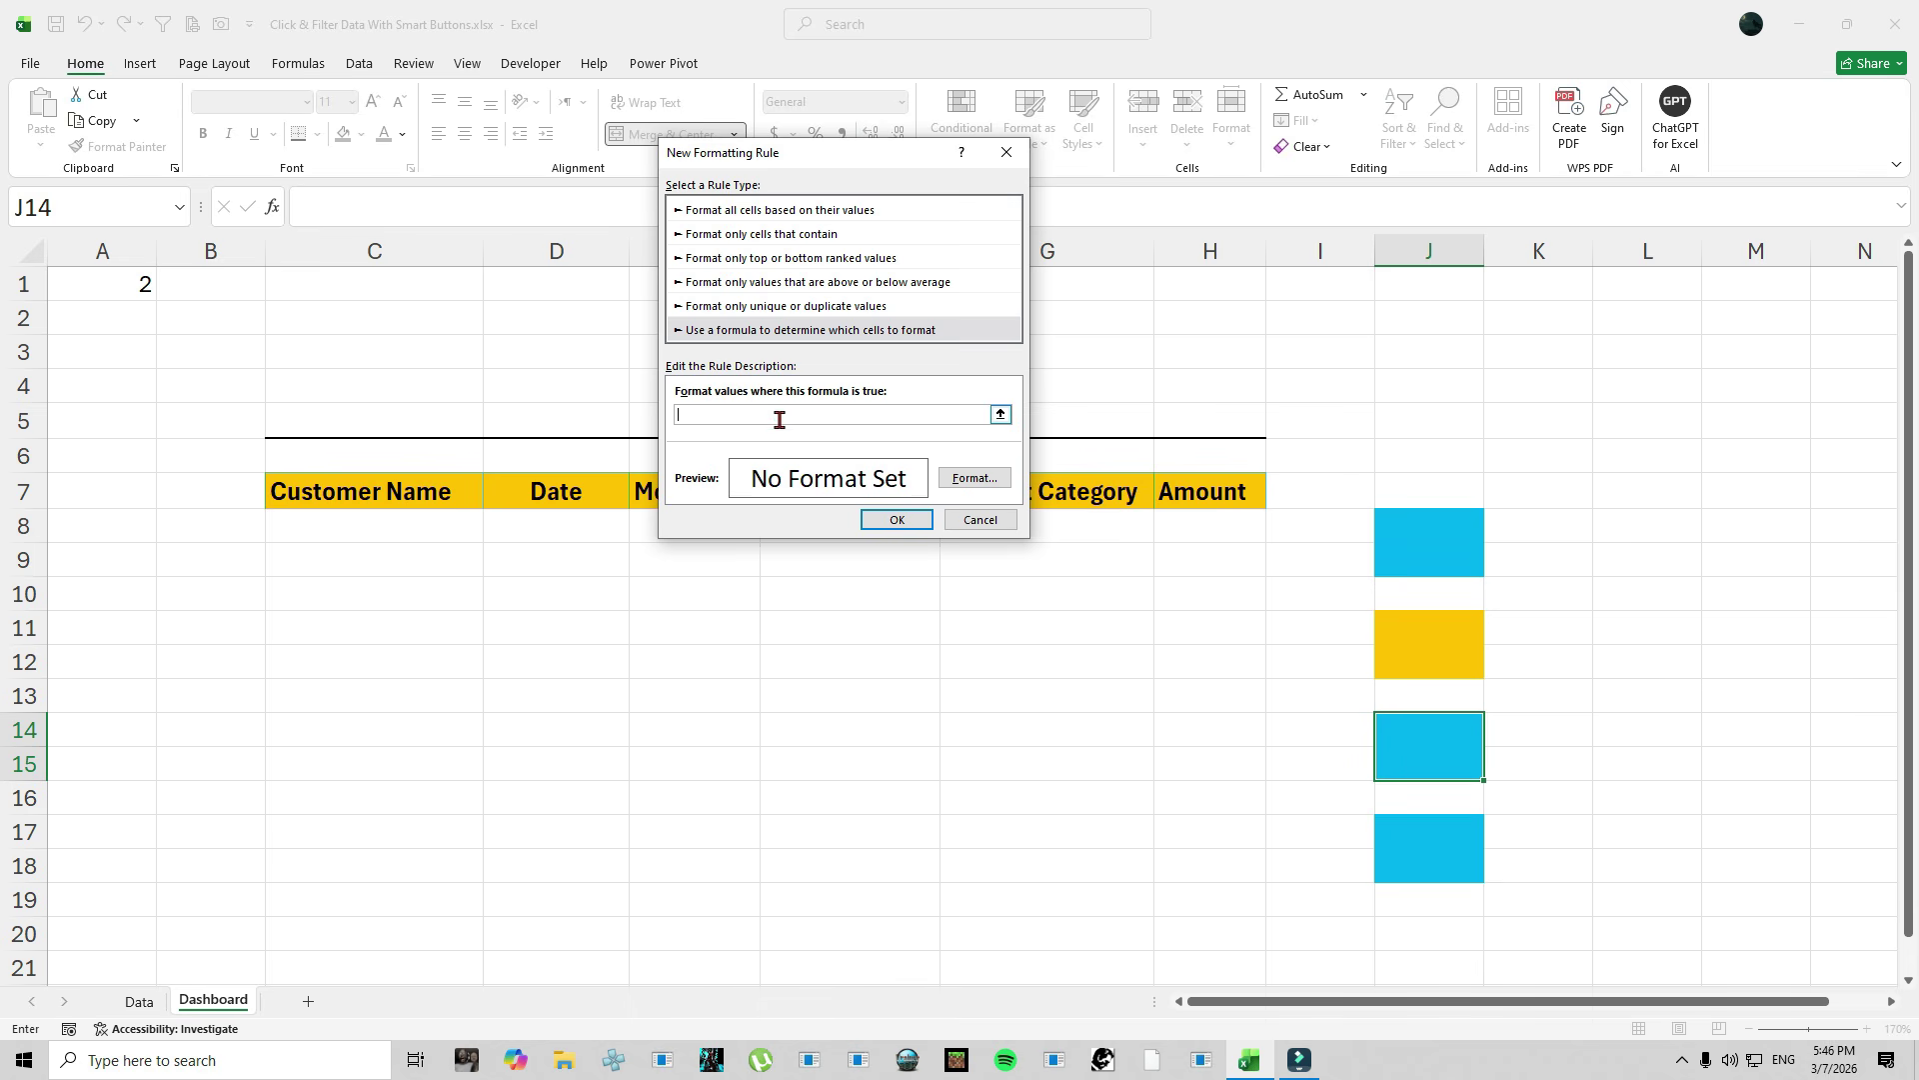
{"action": "left_click", "coordinate": [100, 291]}
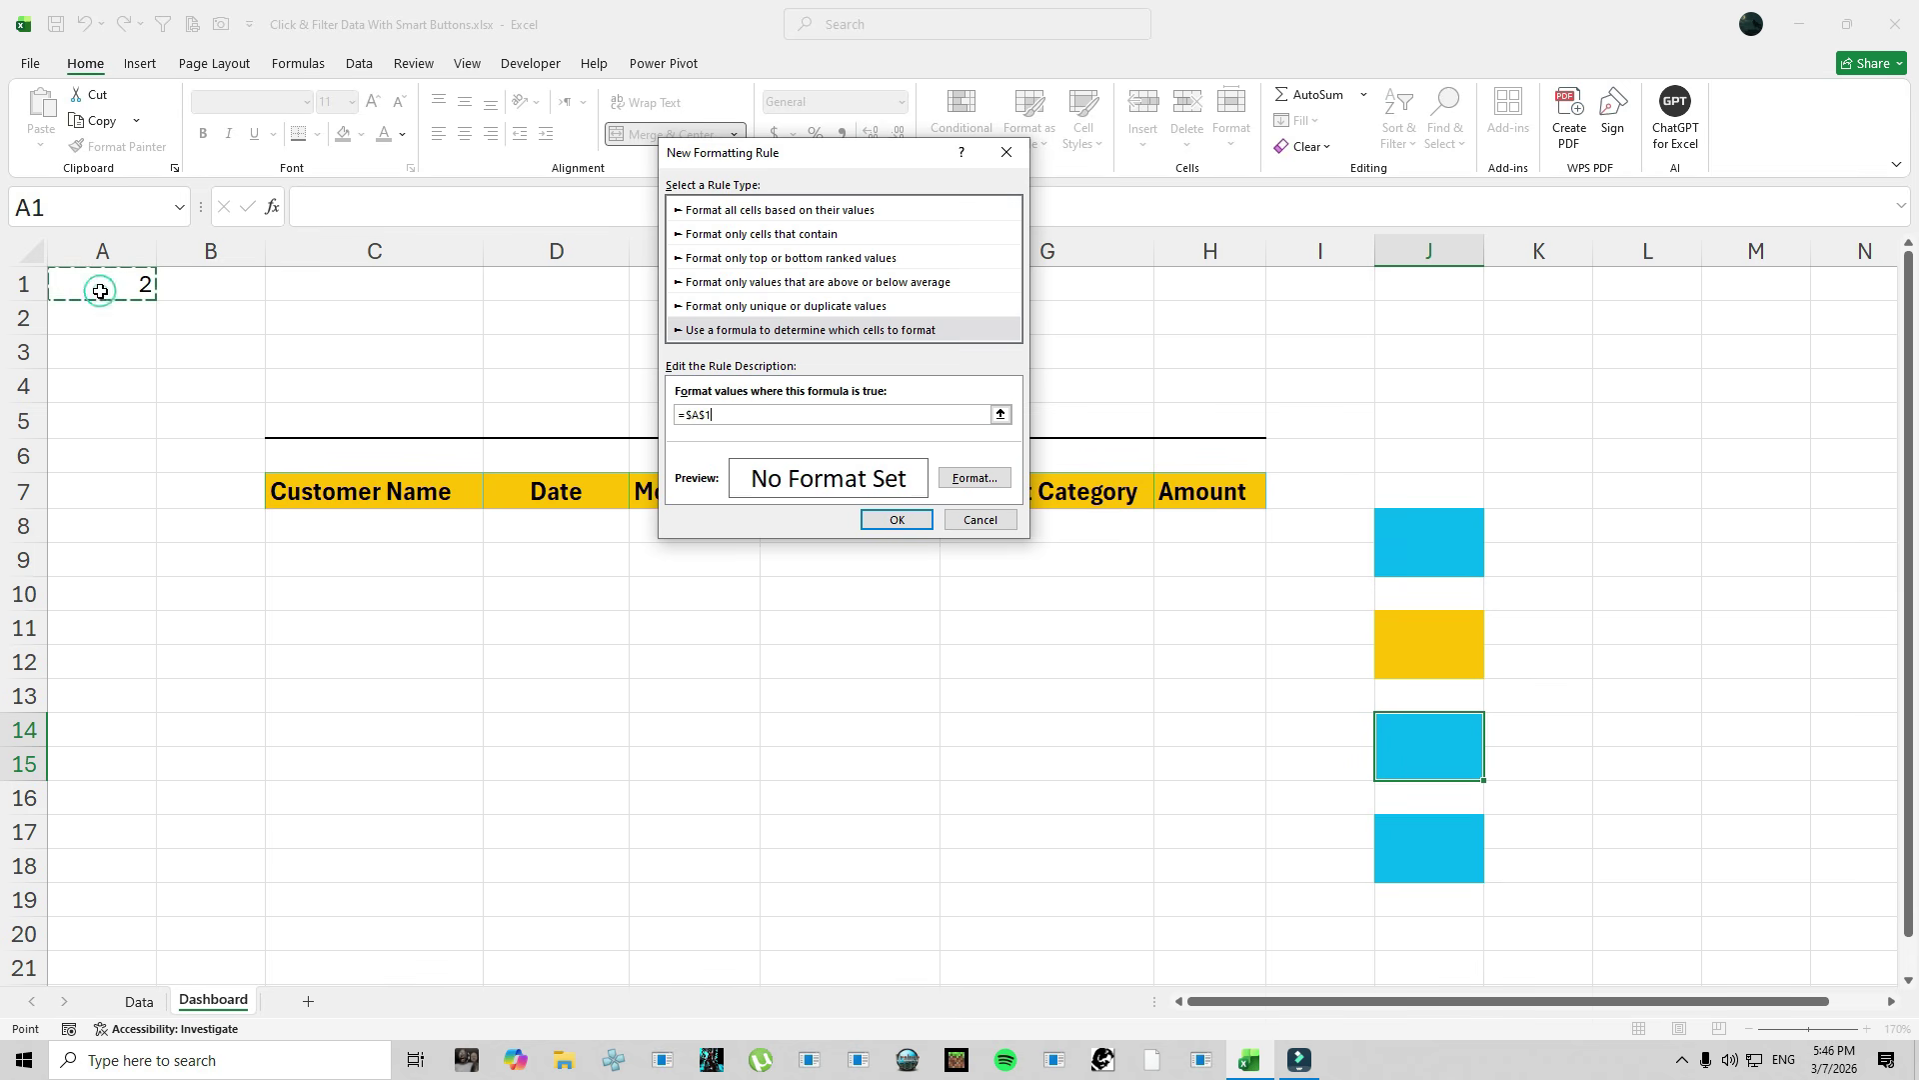
{"action": "type", "text": "=3"}
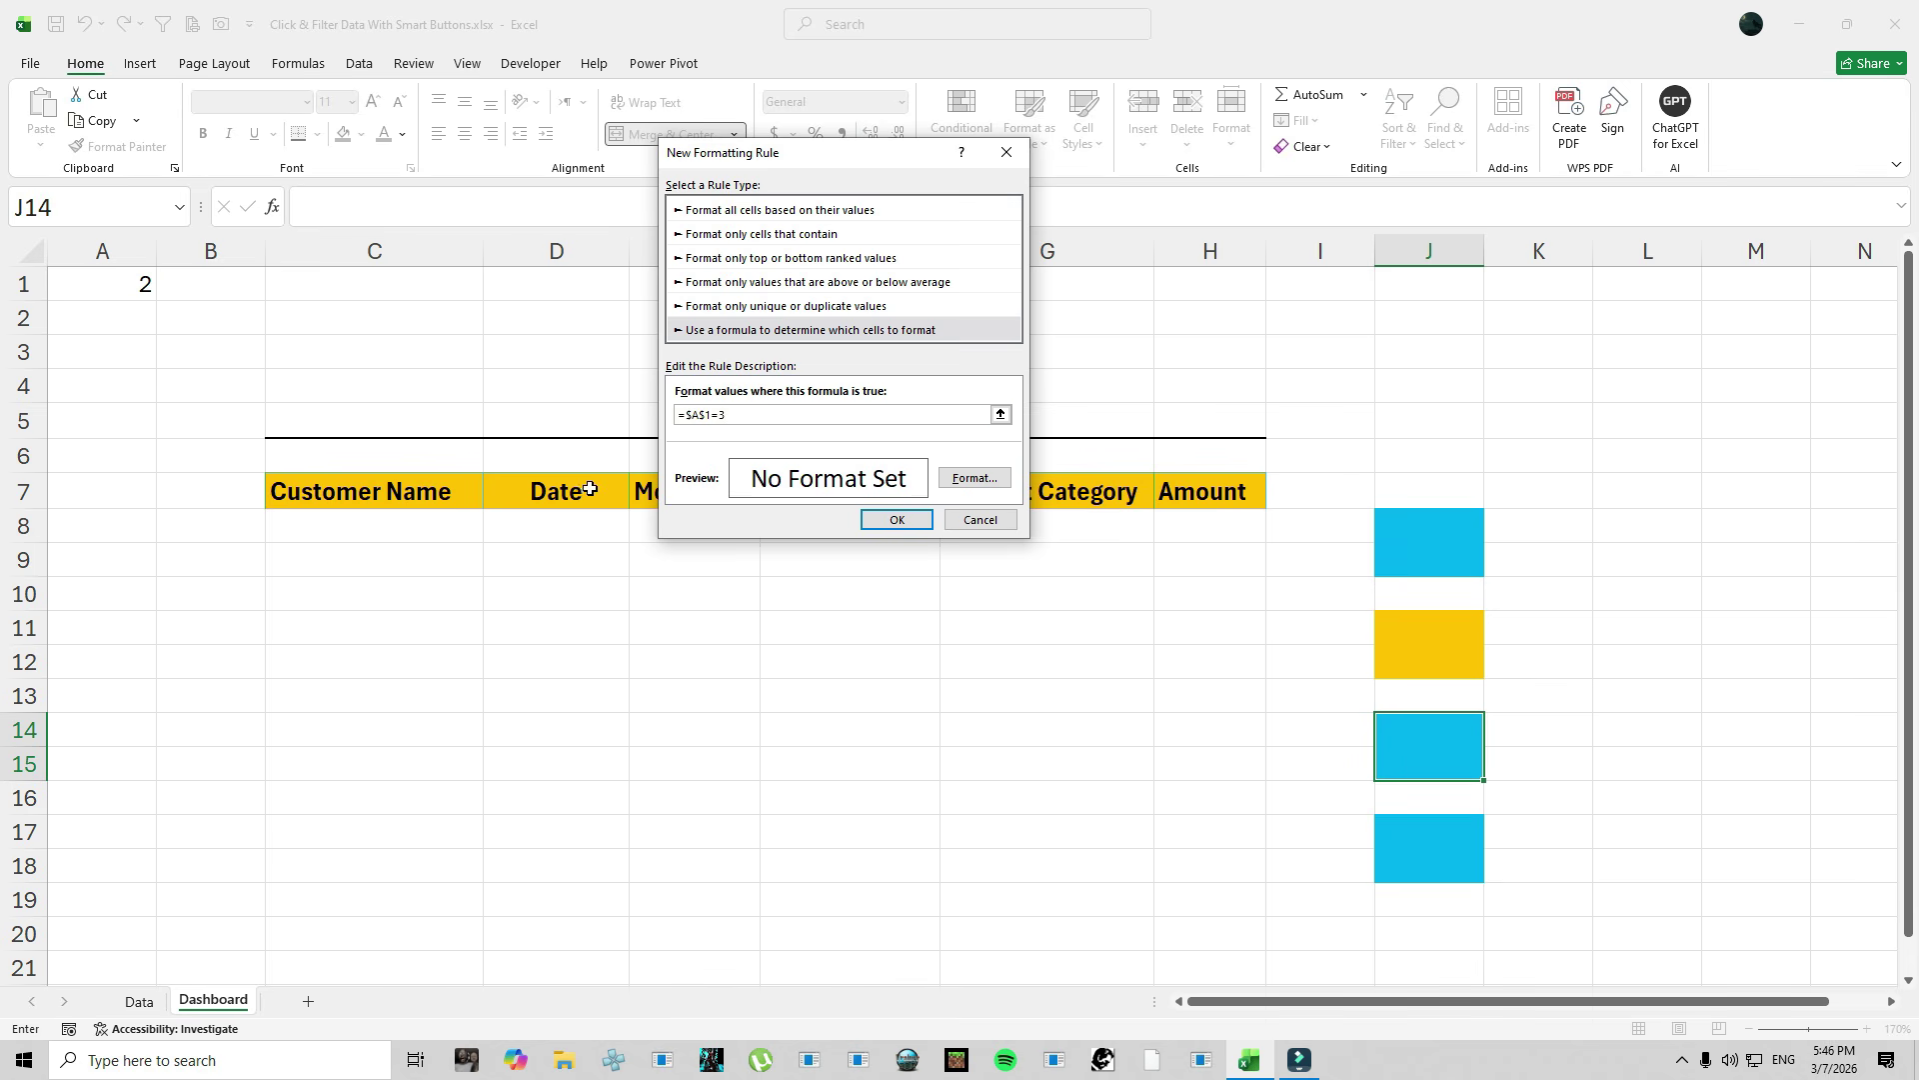
{"action": "left_click", "coordinate": [975, 478]}
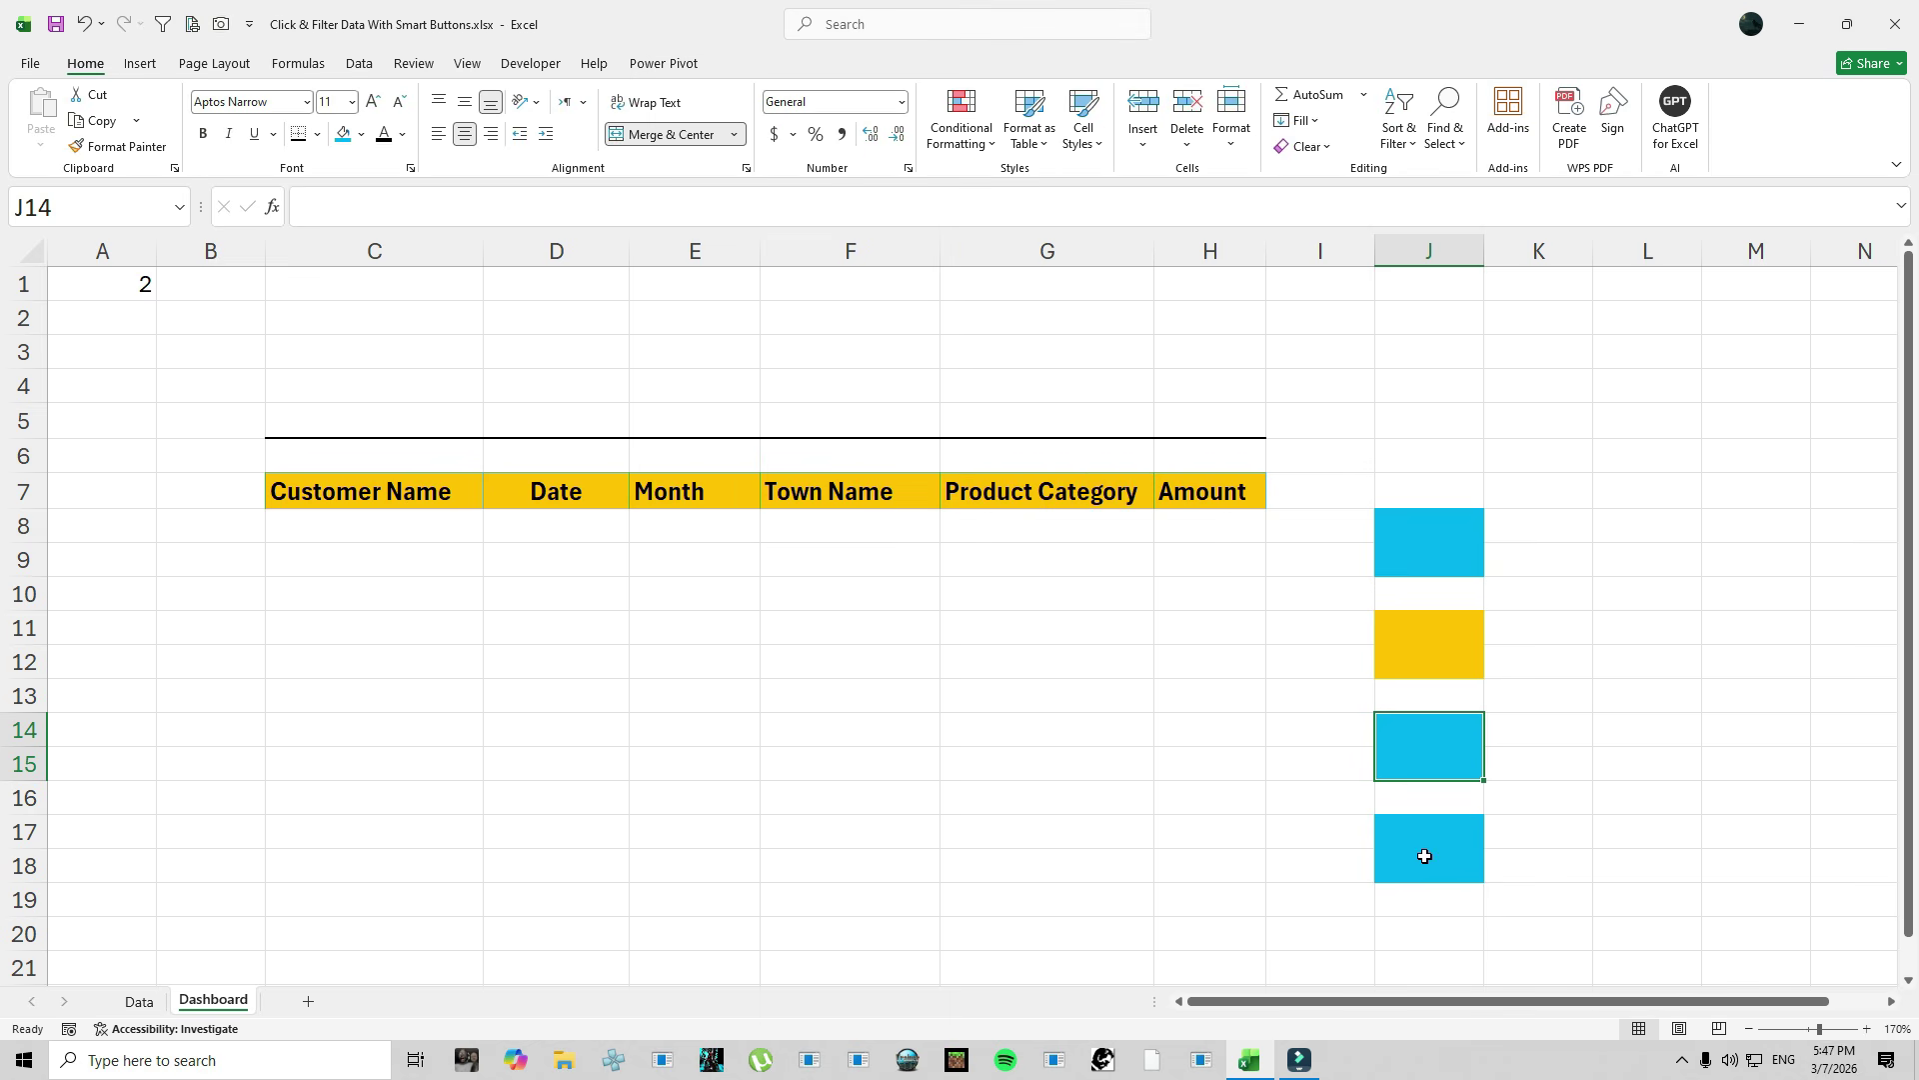
Start a formula-based conditional formatting rule for the blue cell J17 with the formula =$A$1=4.
{"action": "left_click", "coordinate": [1424, 857]}
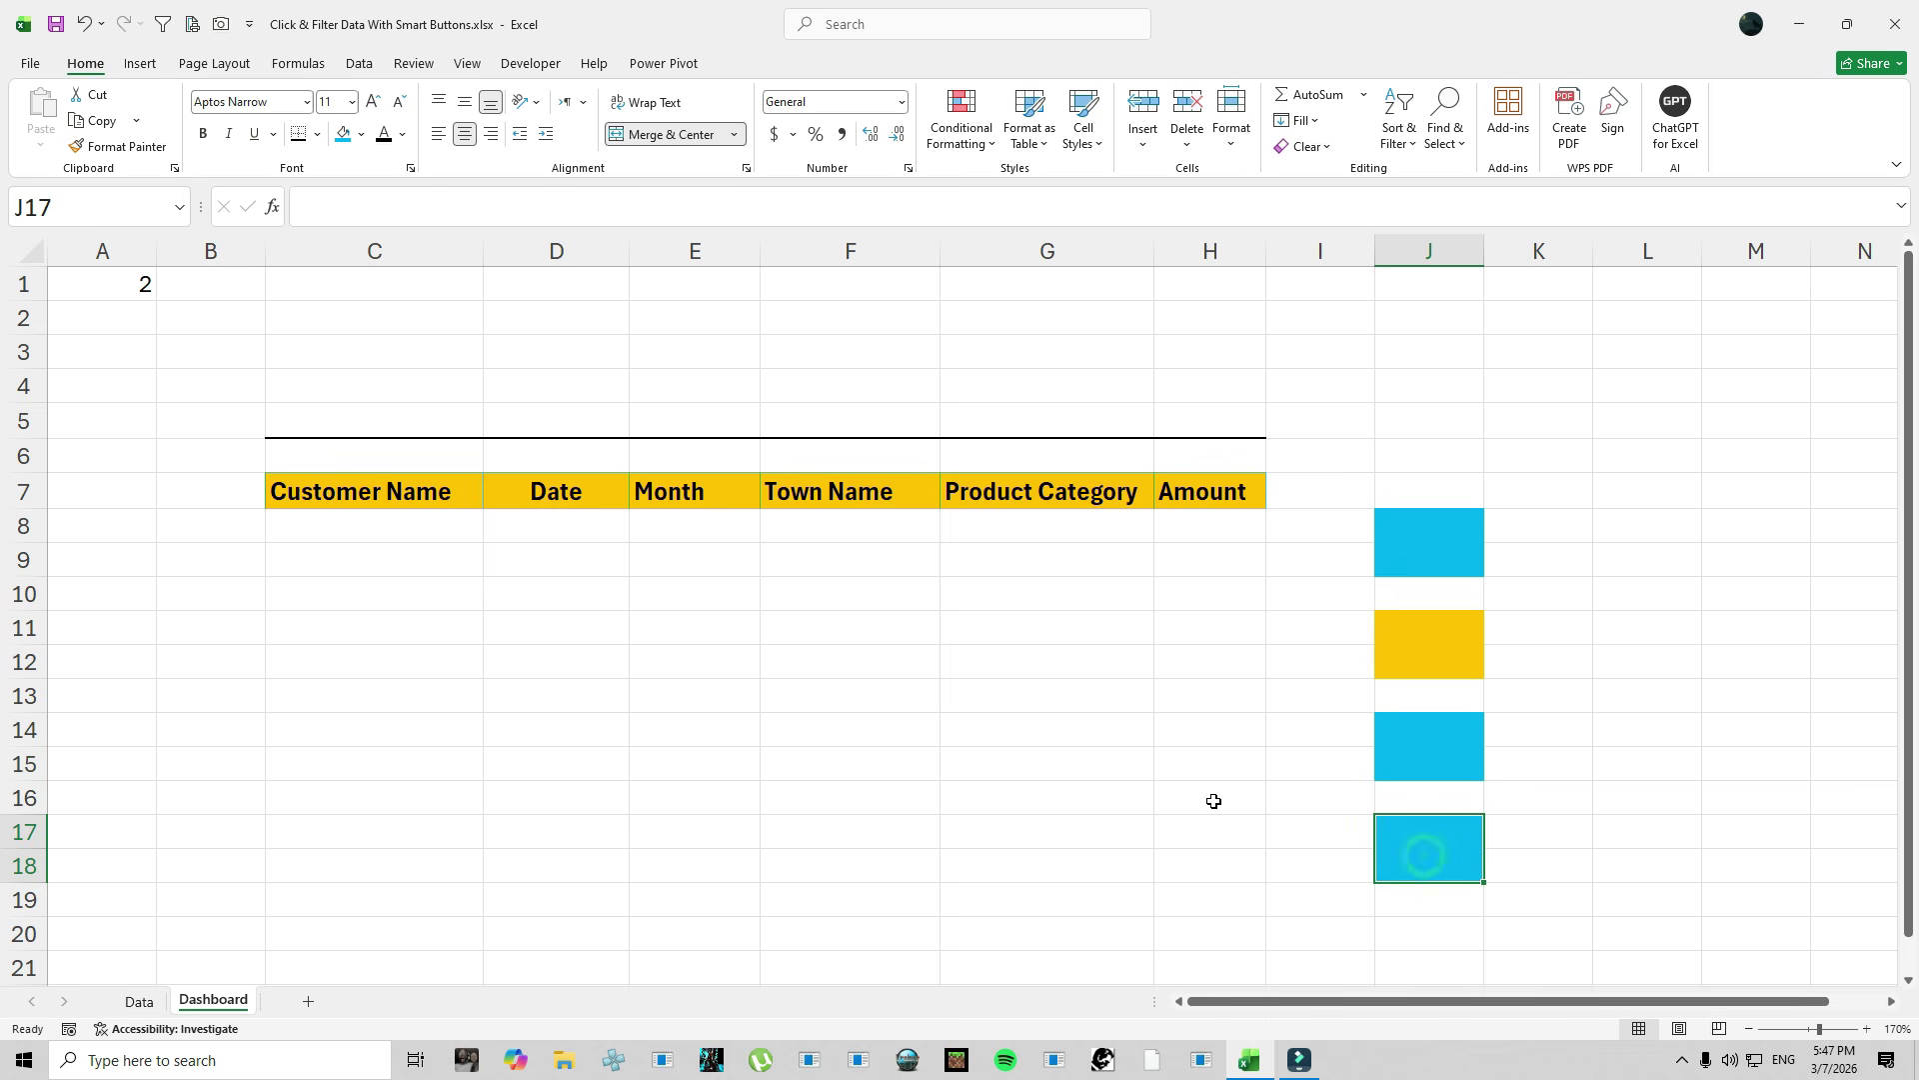
{"action": "left_click", "coordinate": [979, 113]}
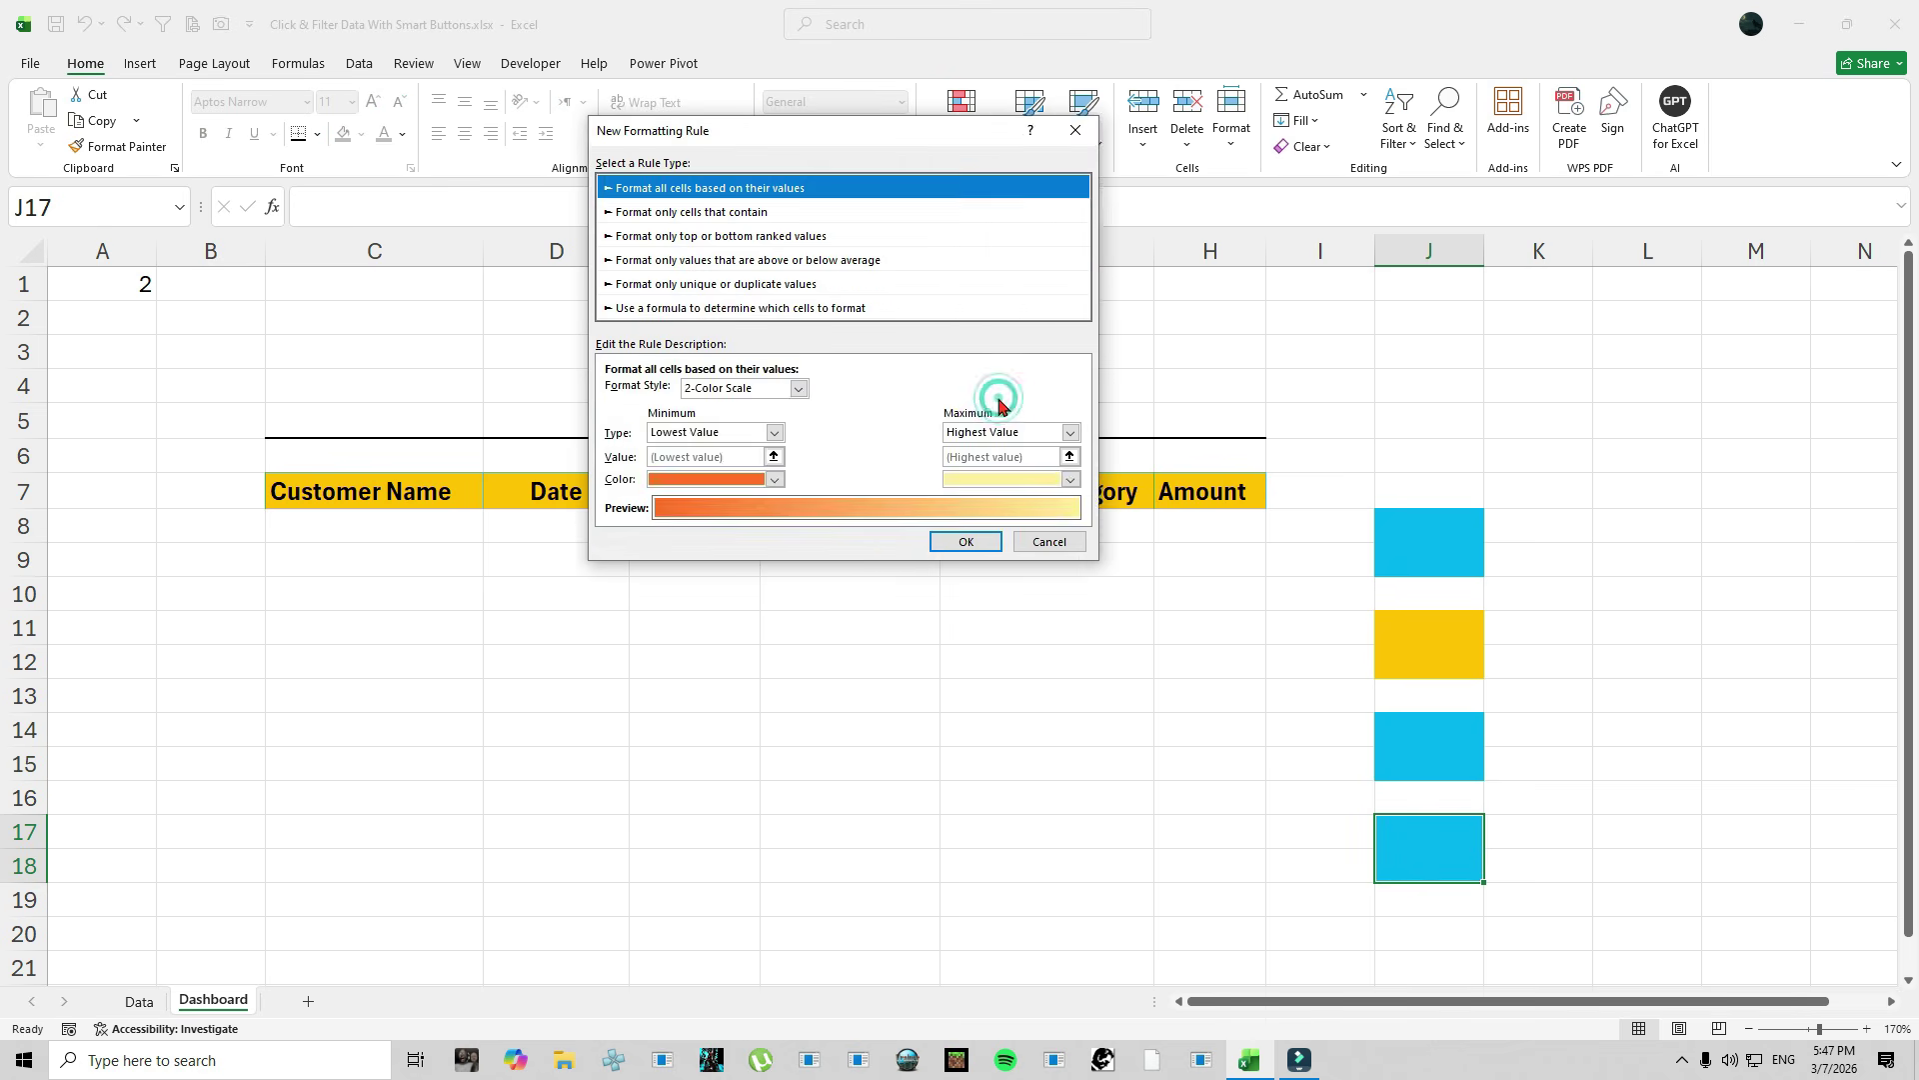
{"action": "left_click", "coordinate": [645, 308]}
{"action": "left_click", "coordinate": [634, 392]}
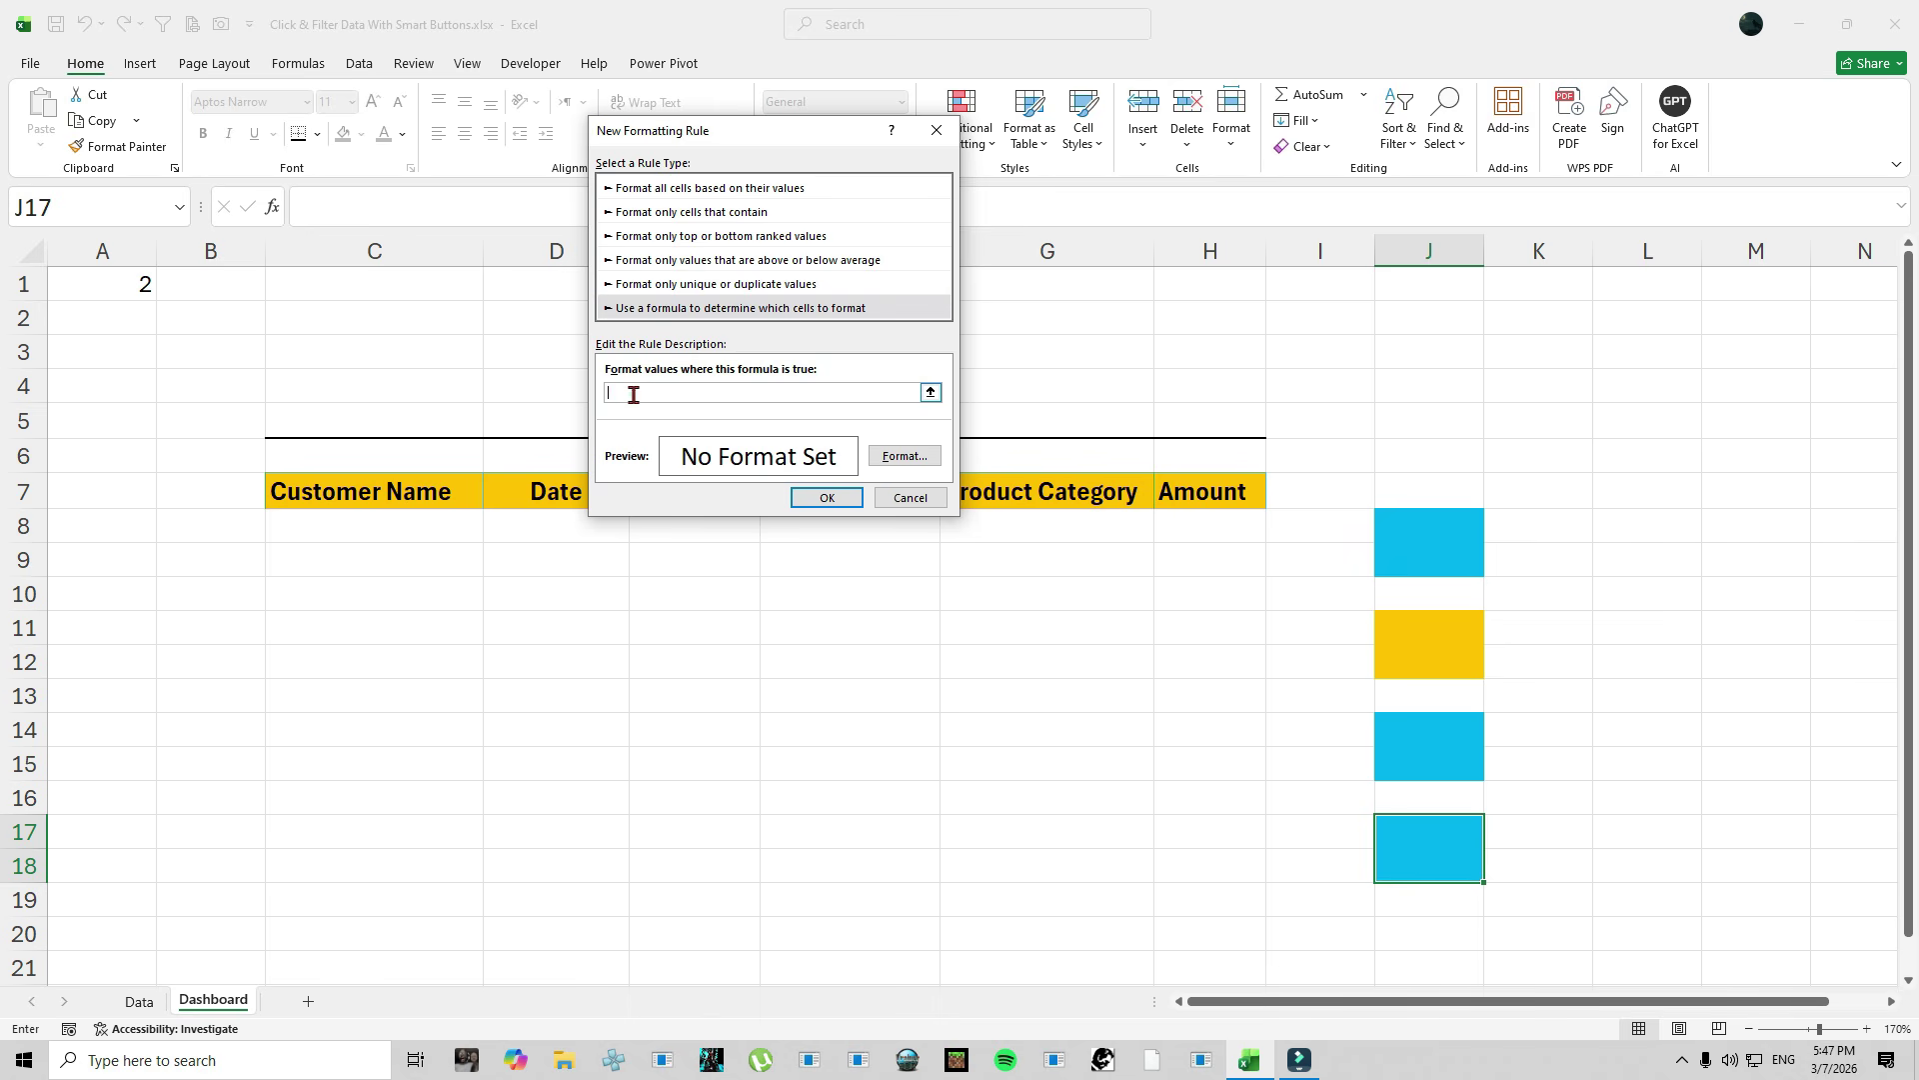
{"action": "type", "text": "="}
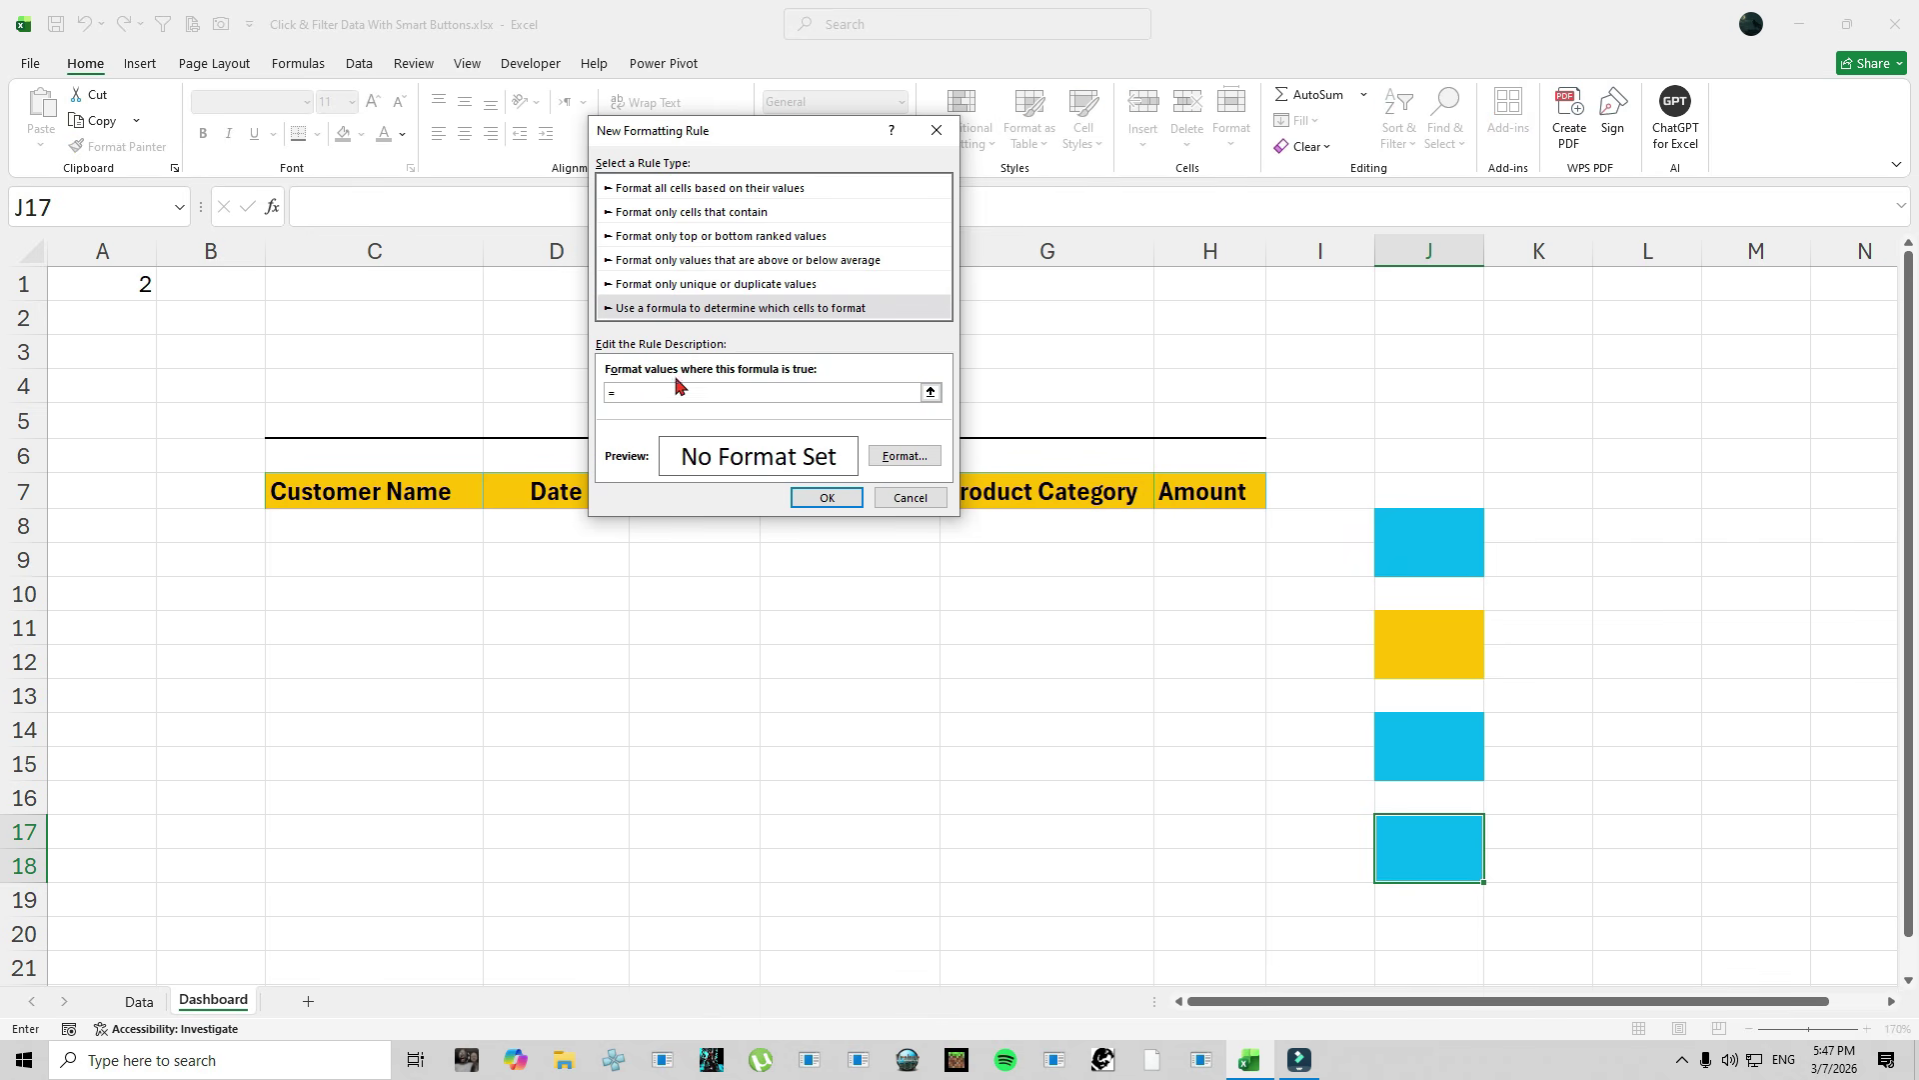
{"action": "left_click", "coordinate": [92, 290]}
{"action": "type", "text": "=4"}
Give the J17 rule a standard gold background fill and apply the rule.
{"action": "left_click", "coordinate": [895, 456]}
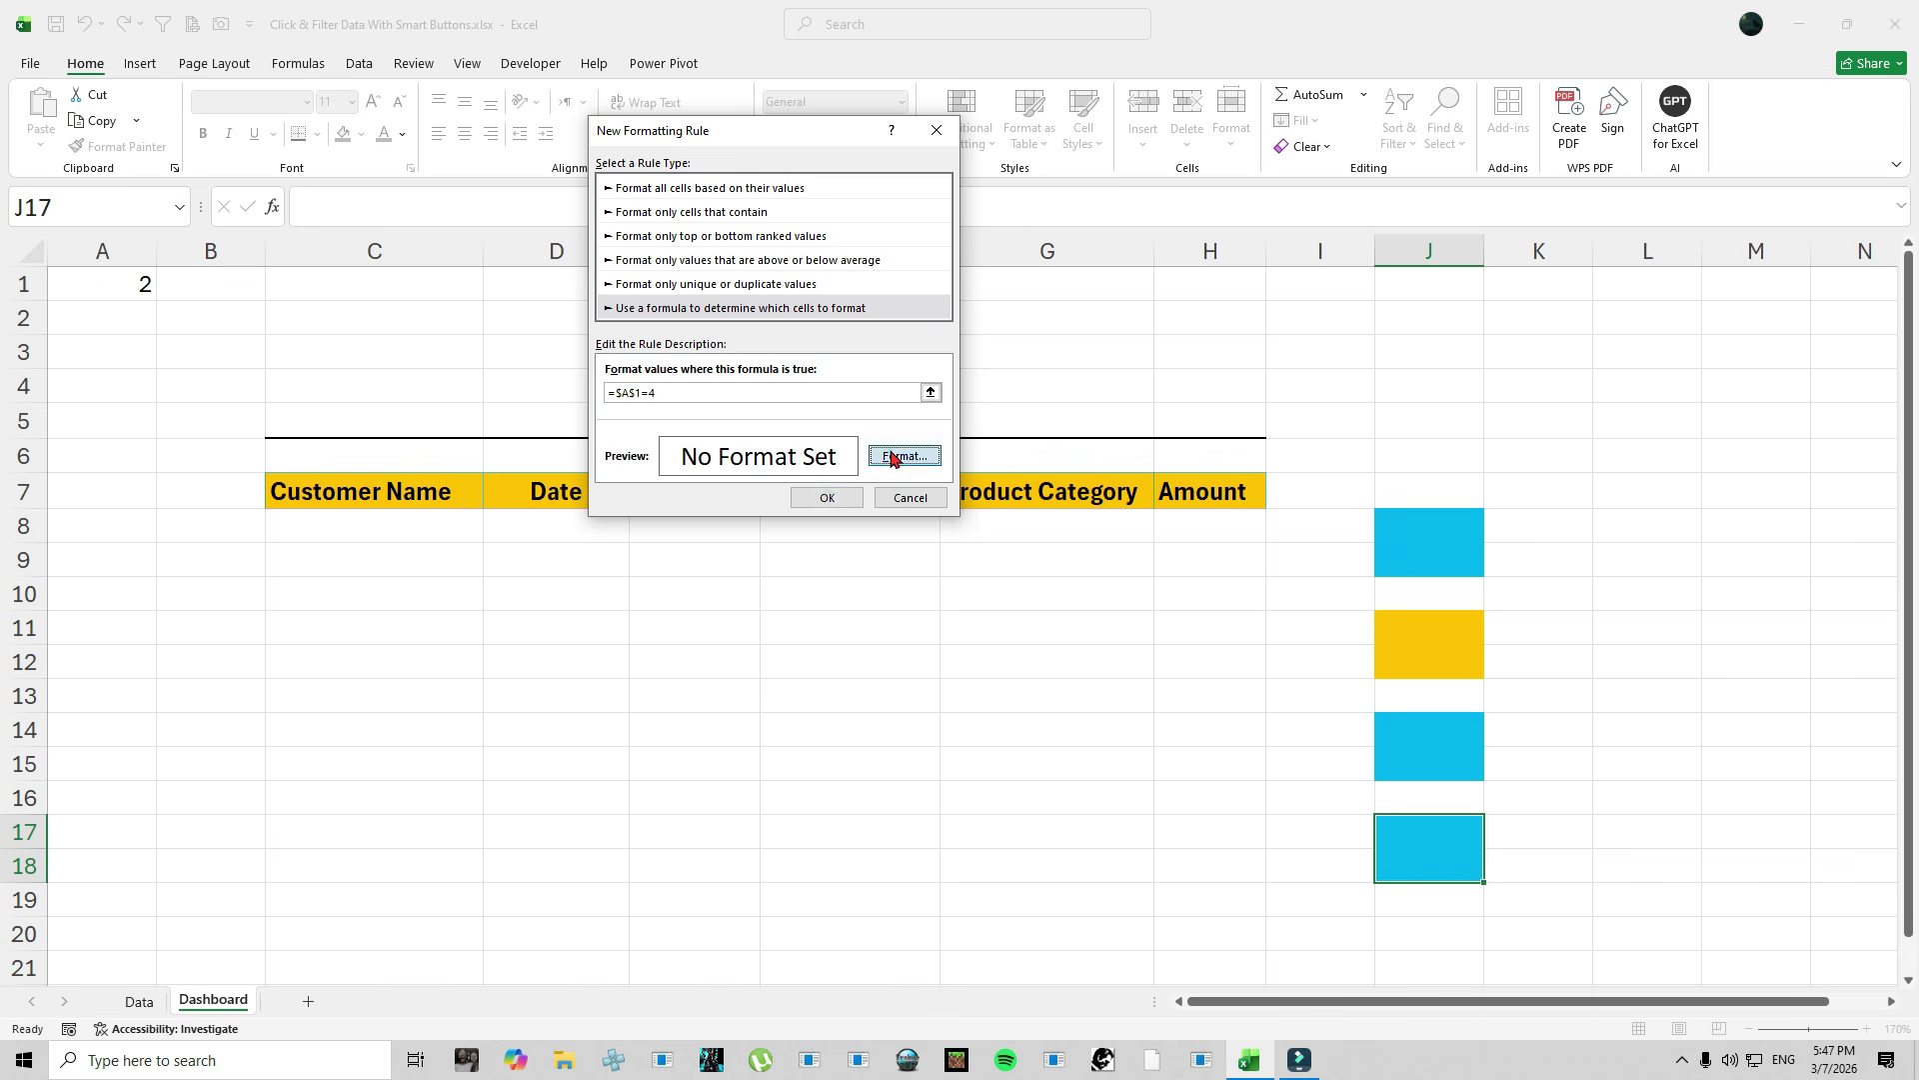
{"action": "left_click", "coordinate": [649, 290]}
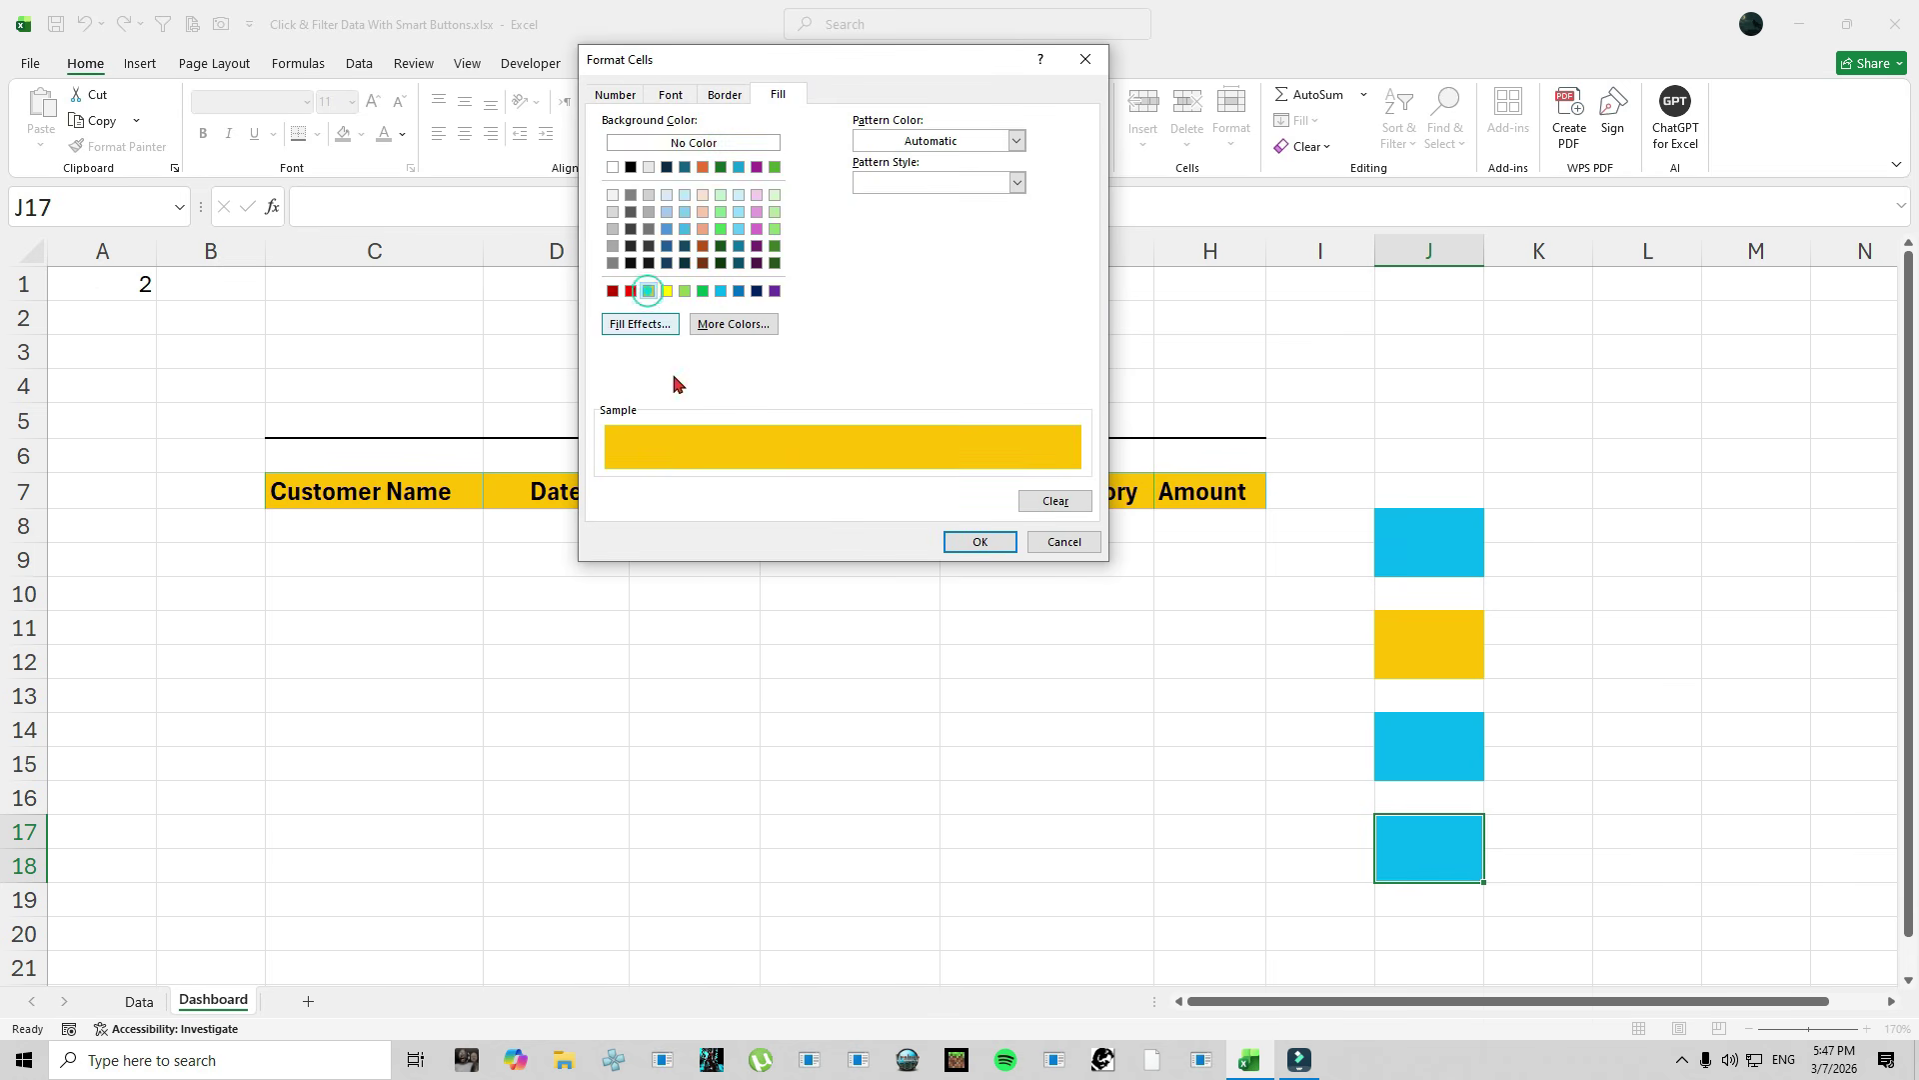
{"action": "left_click", "coordinate": [980, 540]}
{"action": "left_click", "coordinate": [836, 493]}
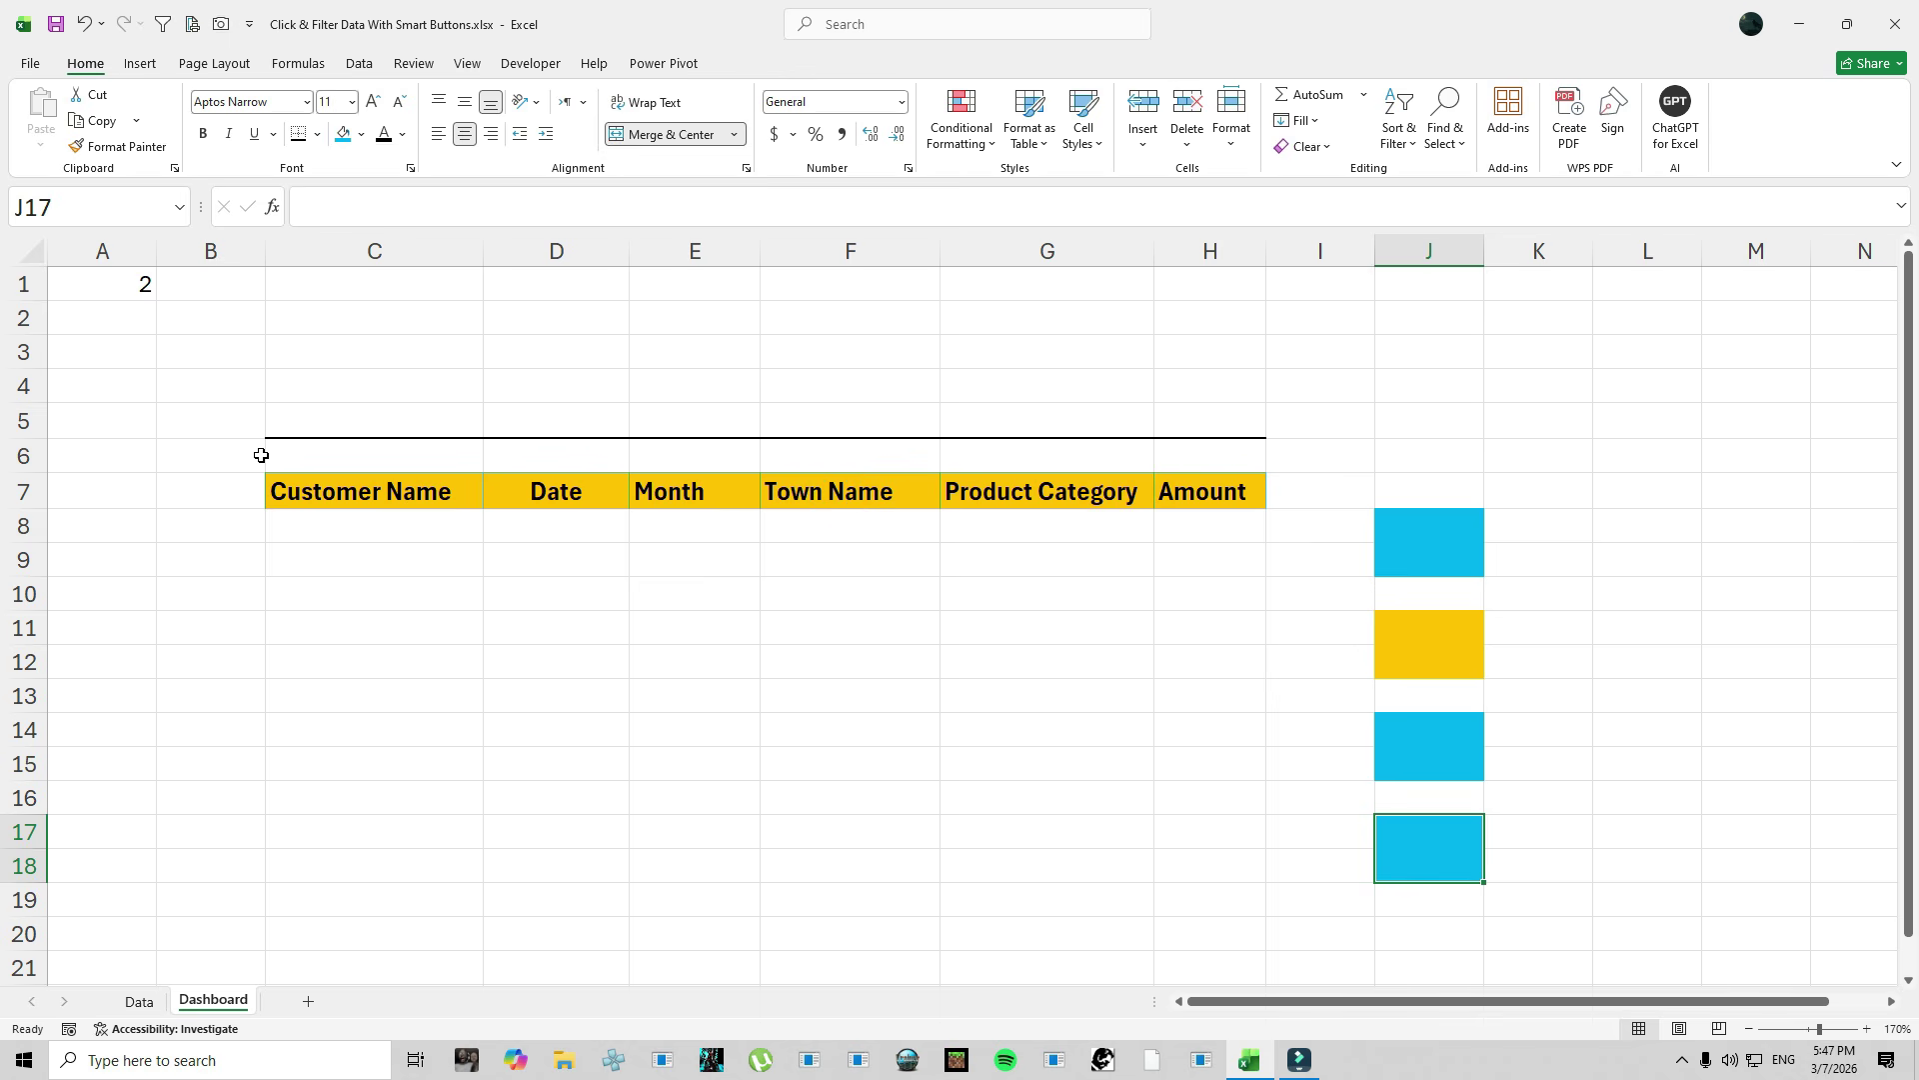
Enter 1, 2, 3 and 4 in cell A1 in turn to test the highlighting of all four button cells.
{"action": "left_click", "coordinate": [111, 276]}
{"action": "type", "text": "1"}
{"action": "key", "text": "Return"}
{"action": "left_click", "coordinate": [128, 269]}
{"action": "type", "text": "2"}
{"action": "key", "text": "Return"}
{"action": "left_click", "coordinate": [128, 270]}
{"action": "type", "text": "3"}
{"action": "key", "text": "Return"}
{"action": "left_click", "coordinate": [128, 270]}
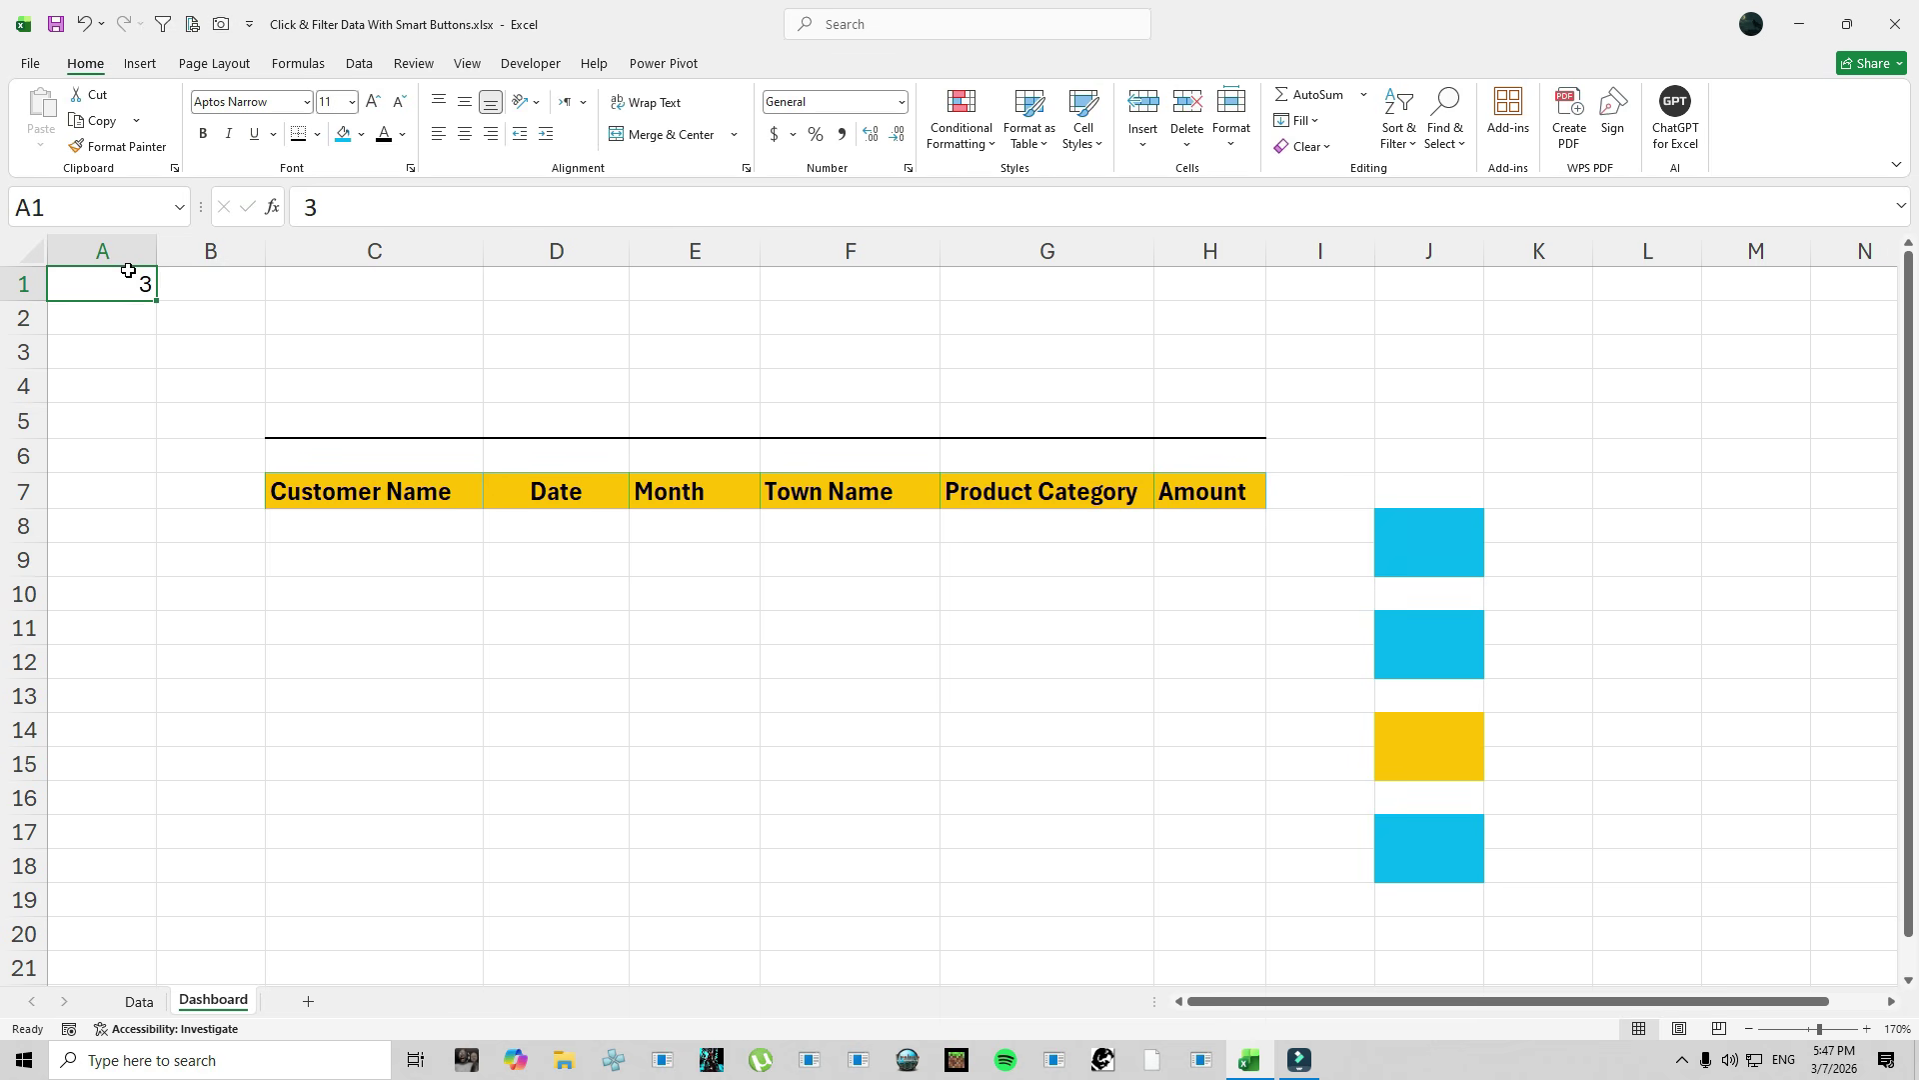
{"action": "type", "text": "4"}
{"action": "key", "text": "Return"}
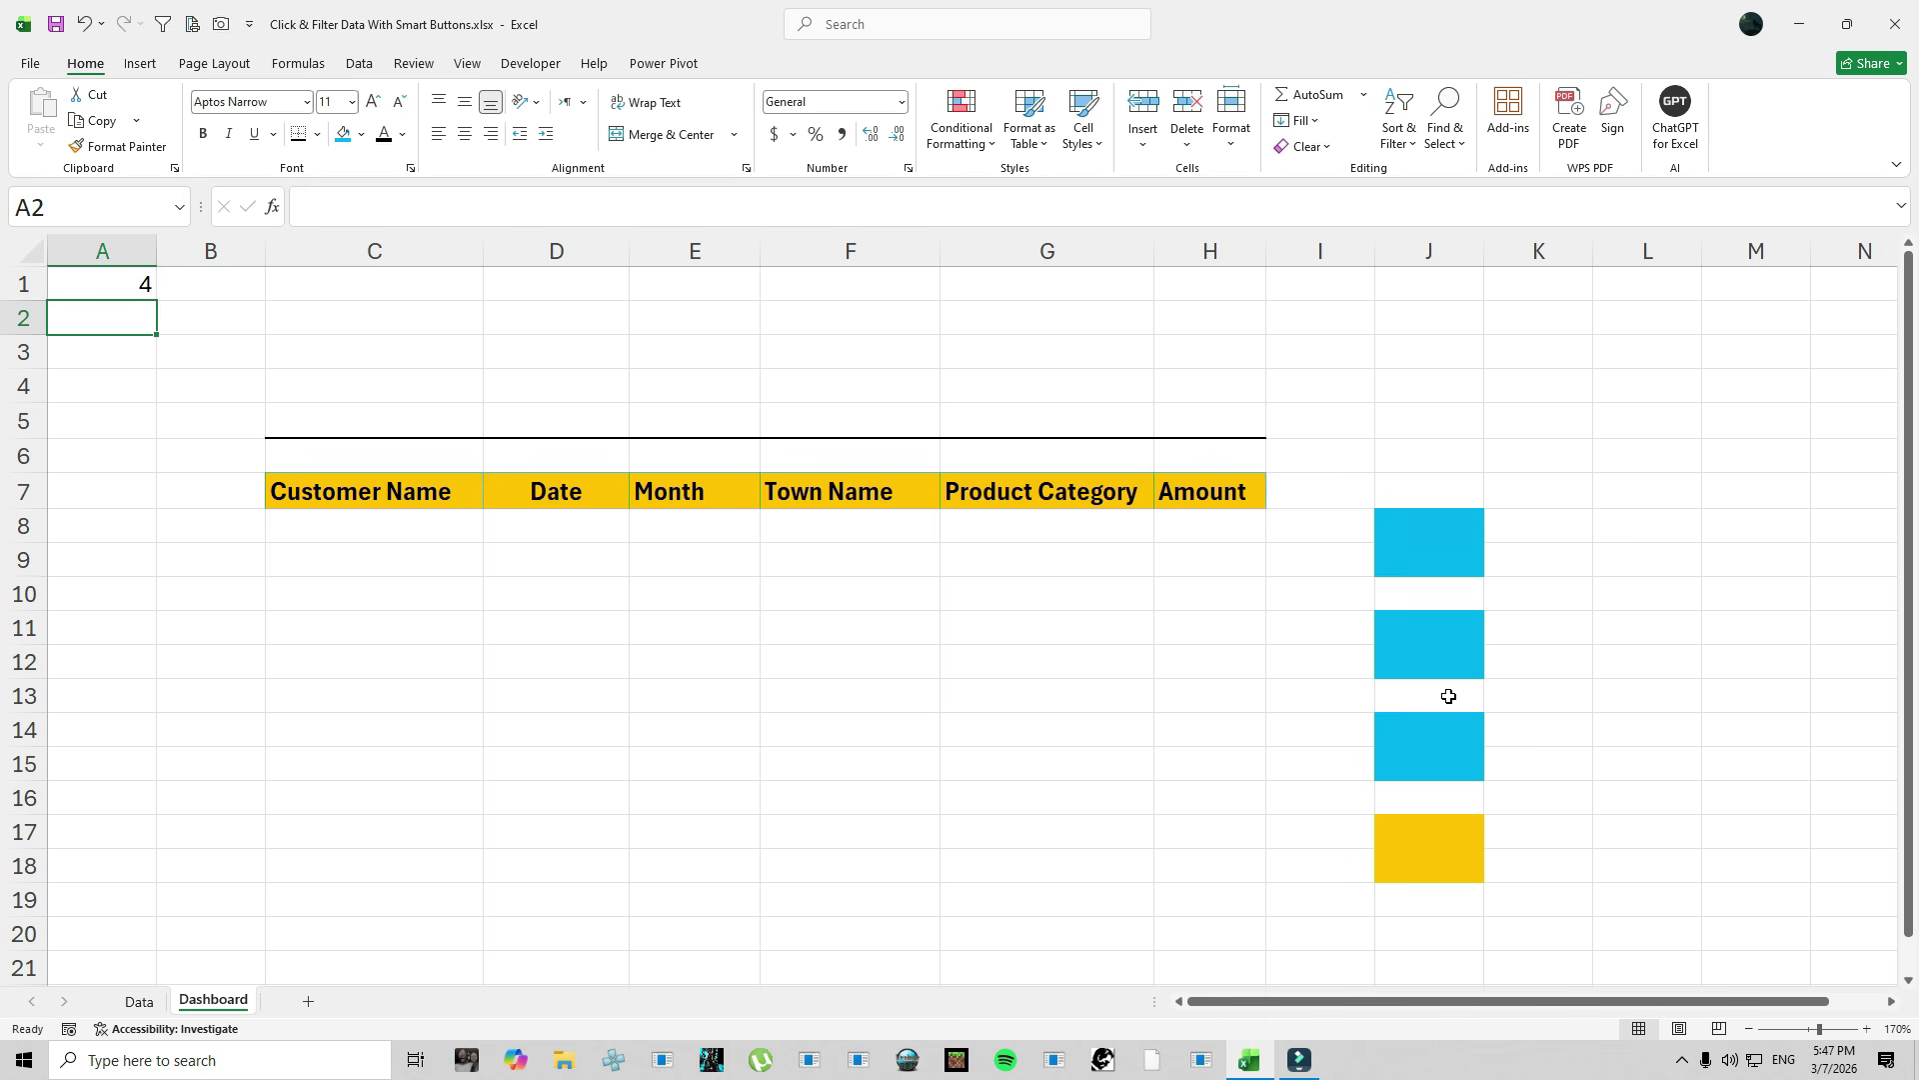
Copy the merged cell J8 and paste it as a linked picture at C4.
{"action": "left_click", "coordinate": [1432, 534]}
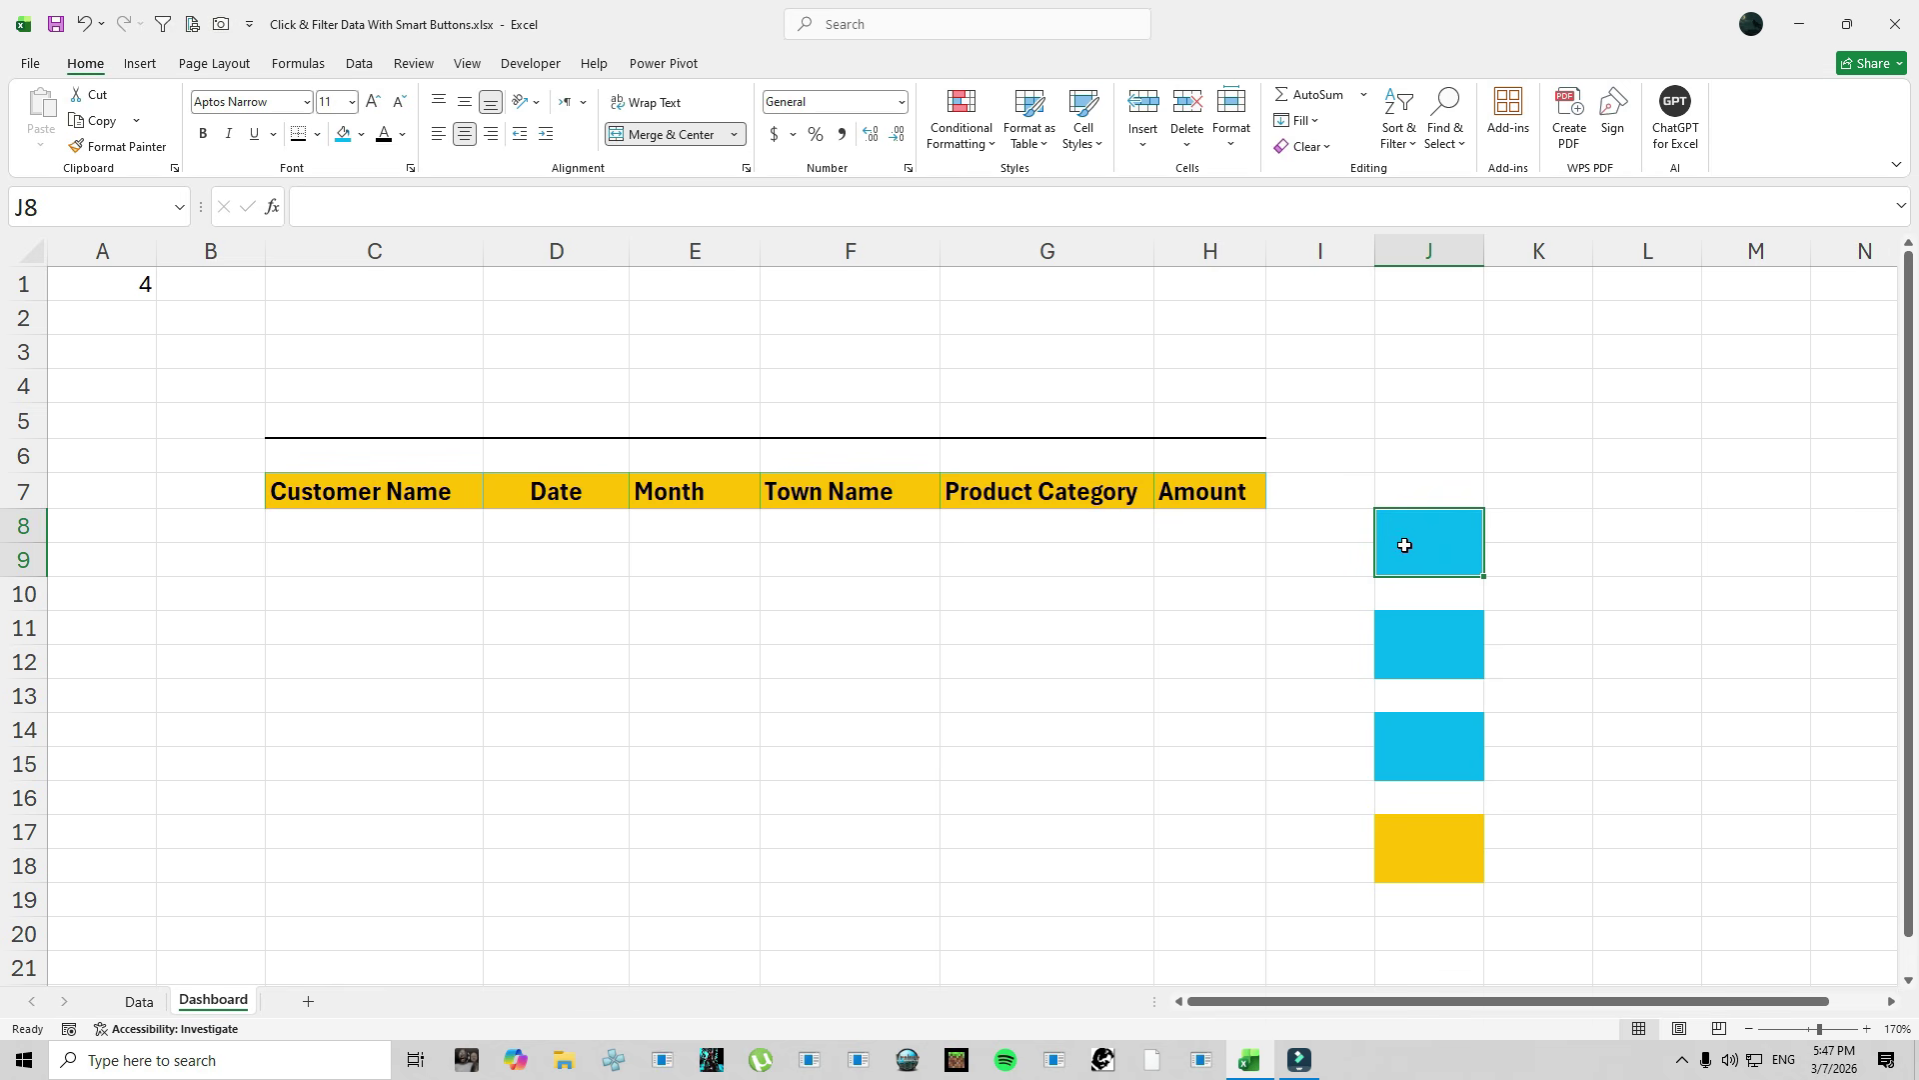
{"action": "key", "text": "ctrl+c"}
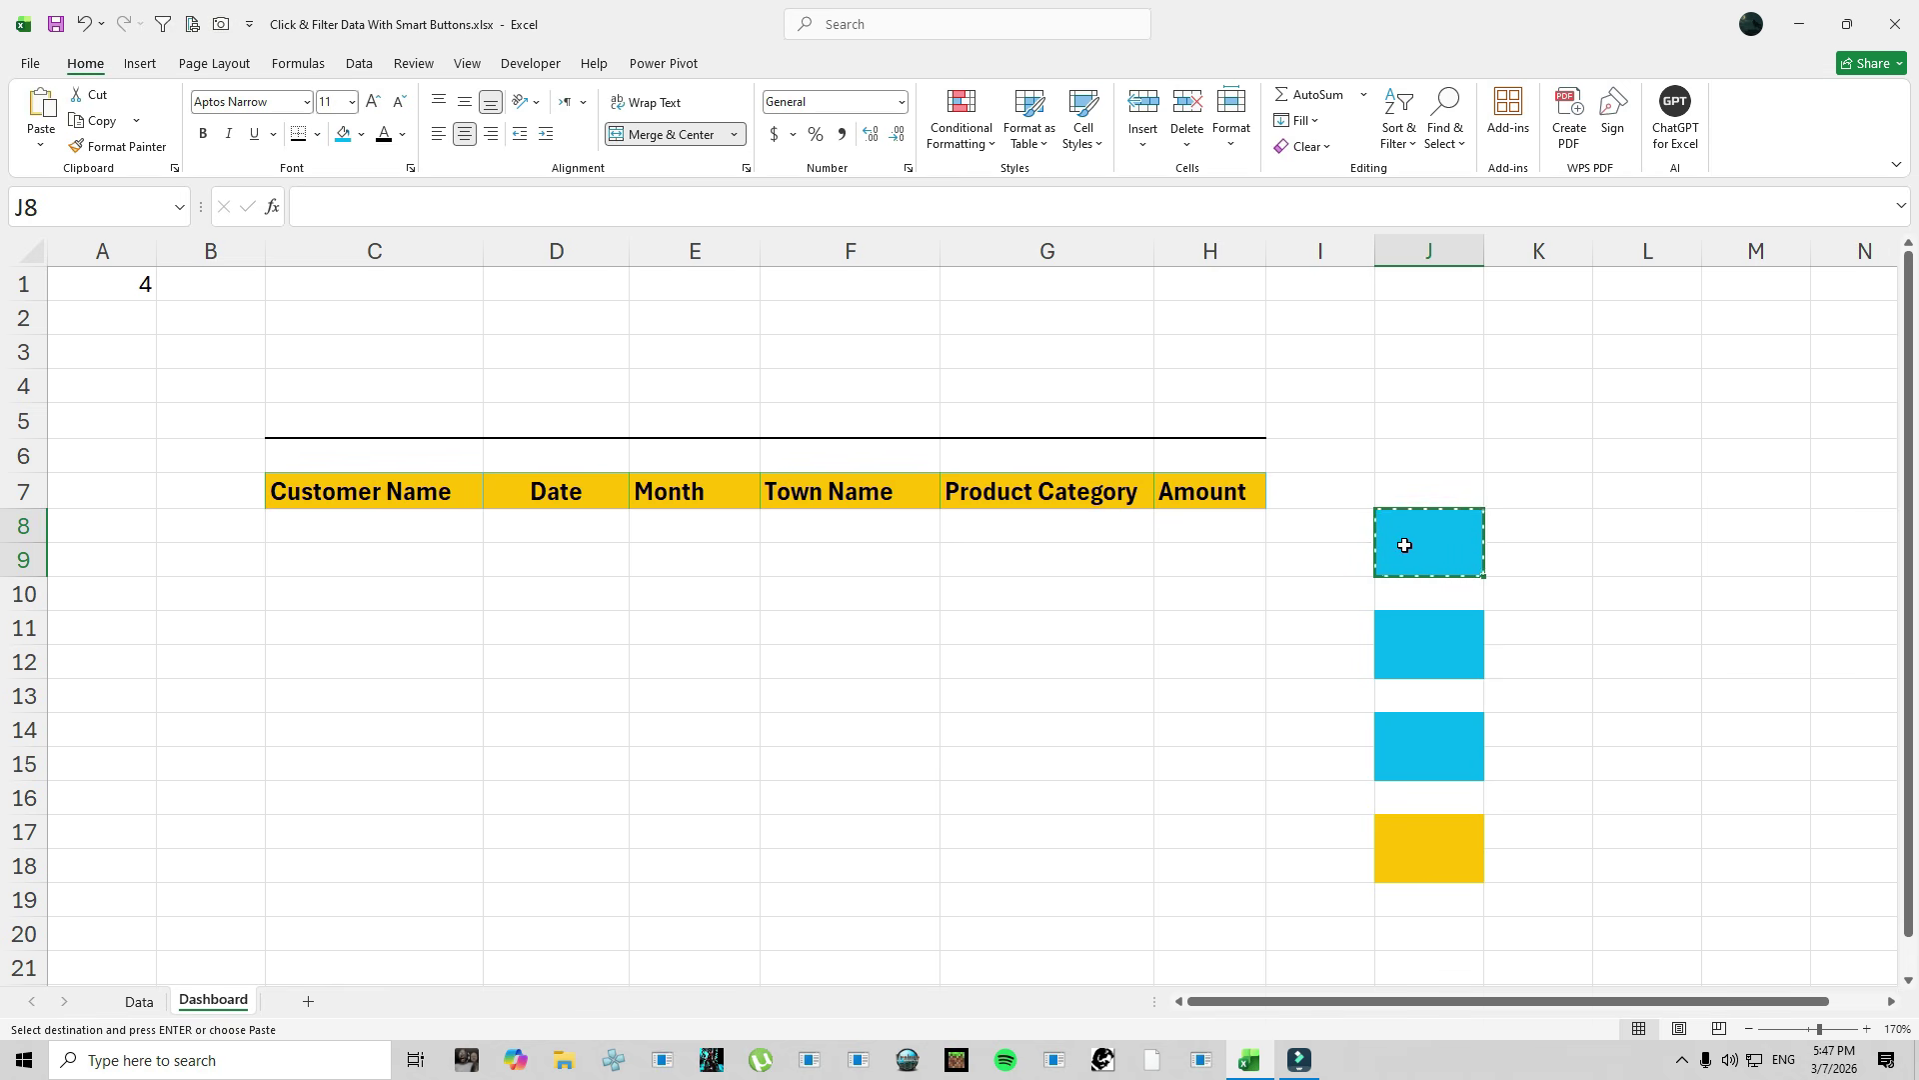
{"action": "left_click", "coordinate": [358, 383]}
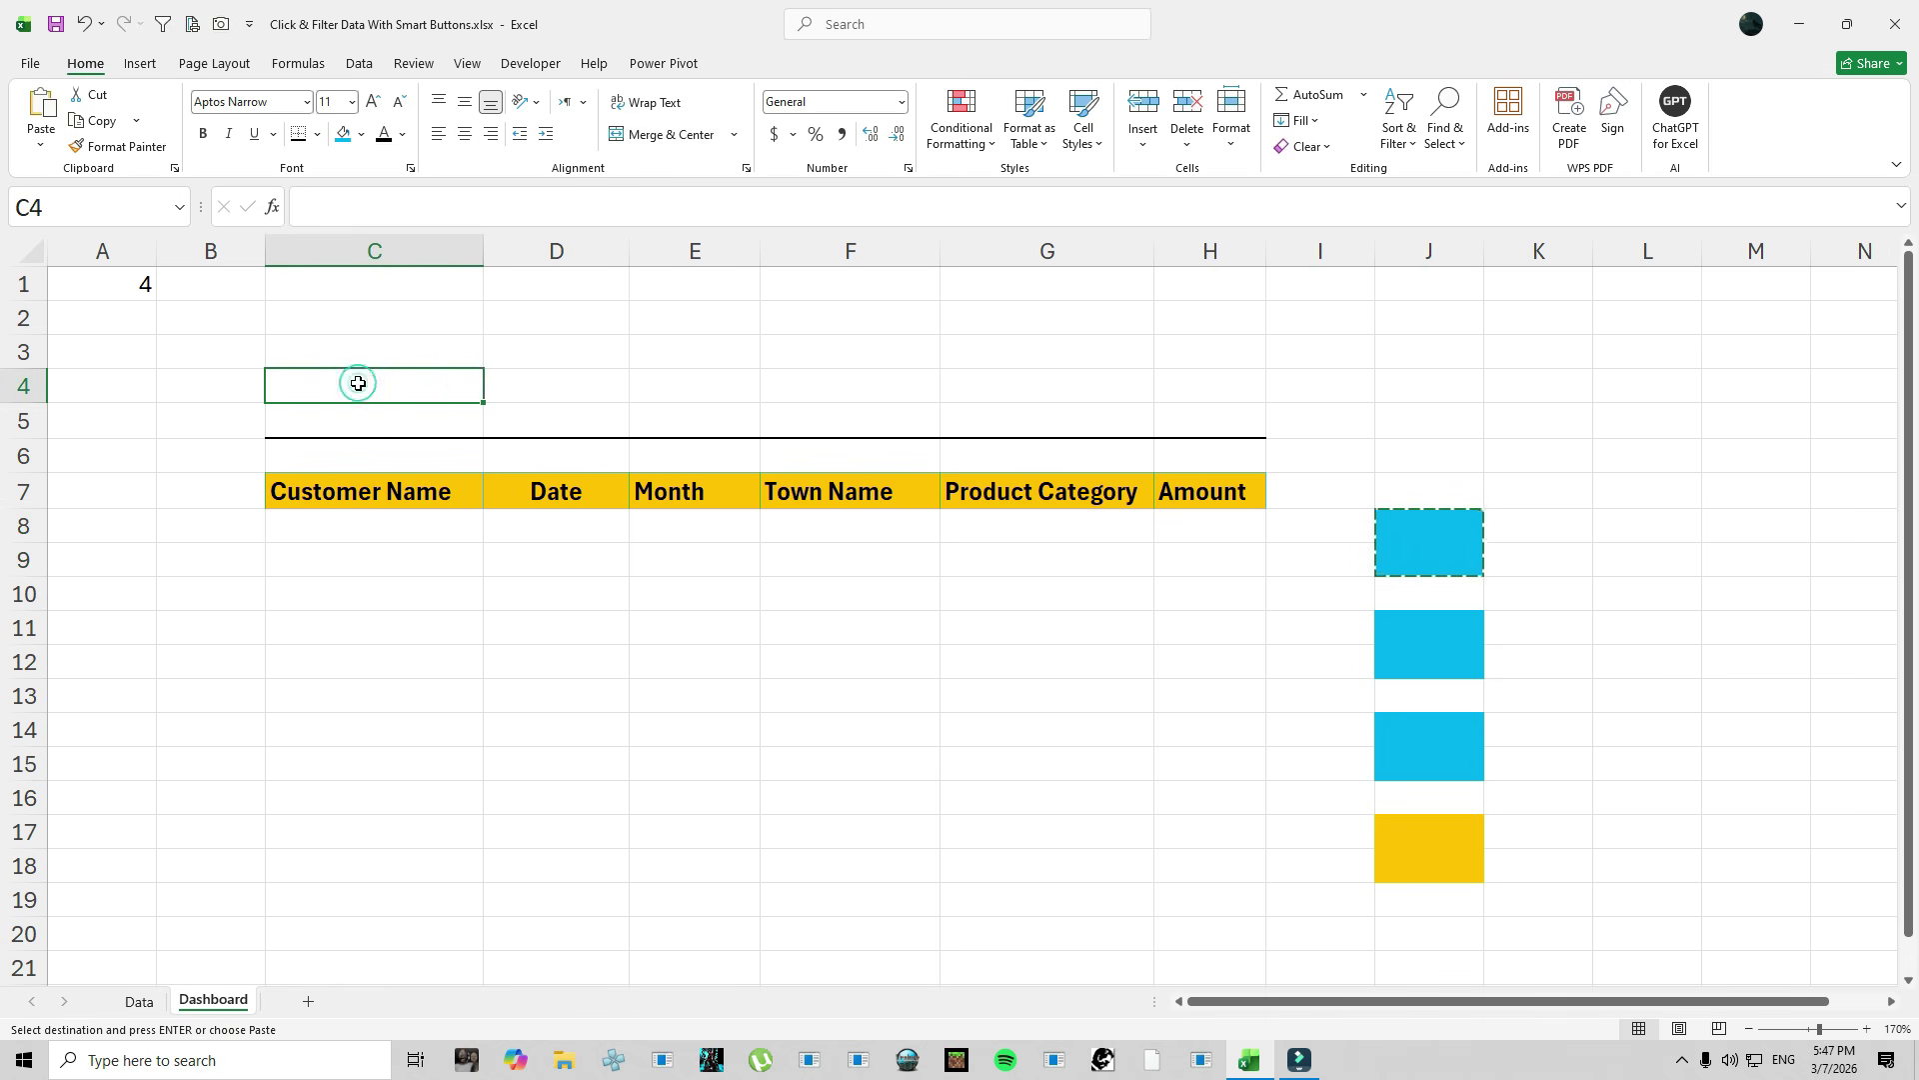
{"action": "right_click", "coordinate": [360, 384]}
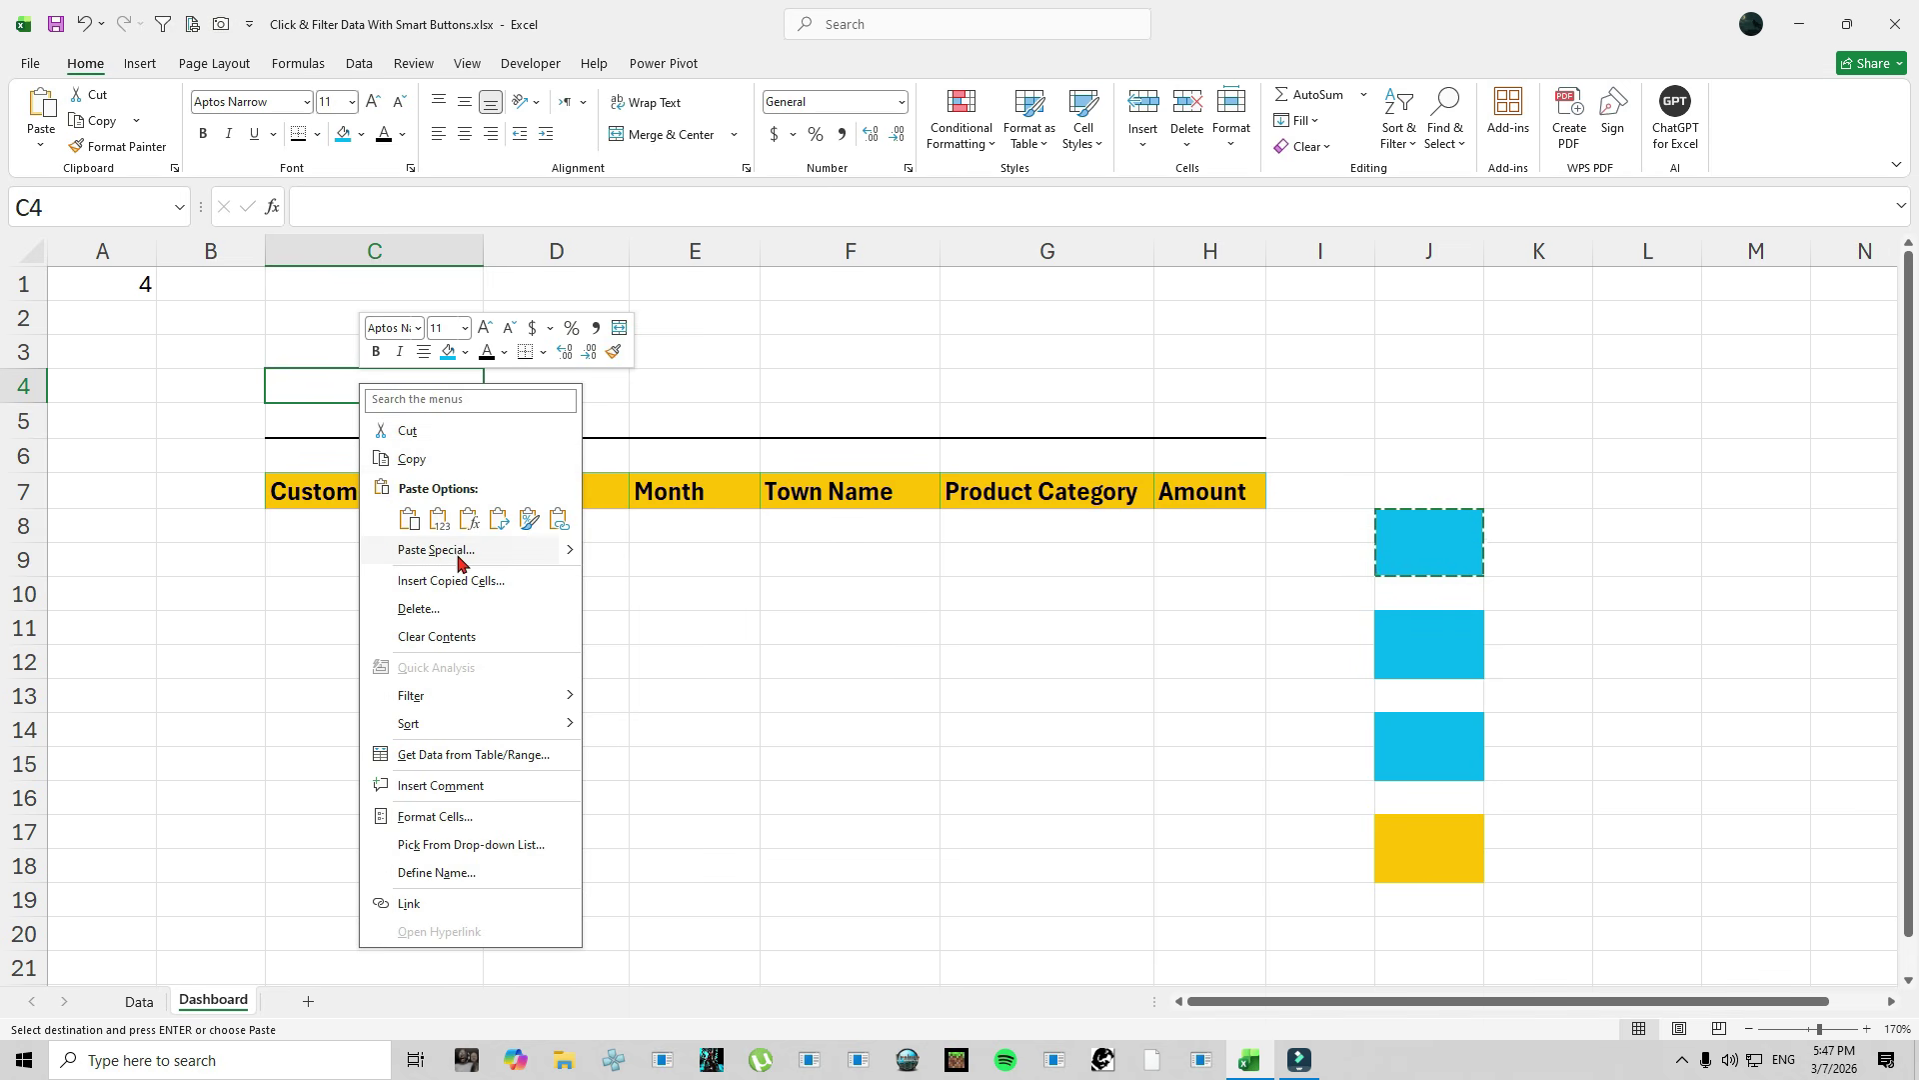
{"action": "mouse_move", "coordinate": [570, 555]}
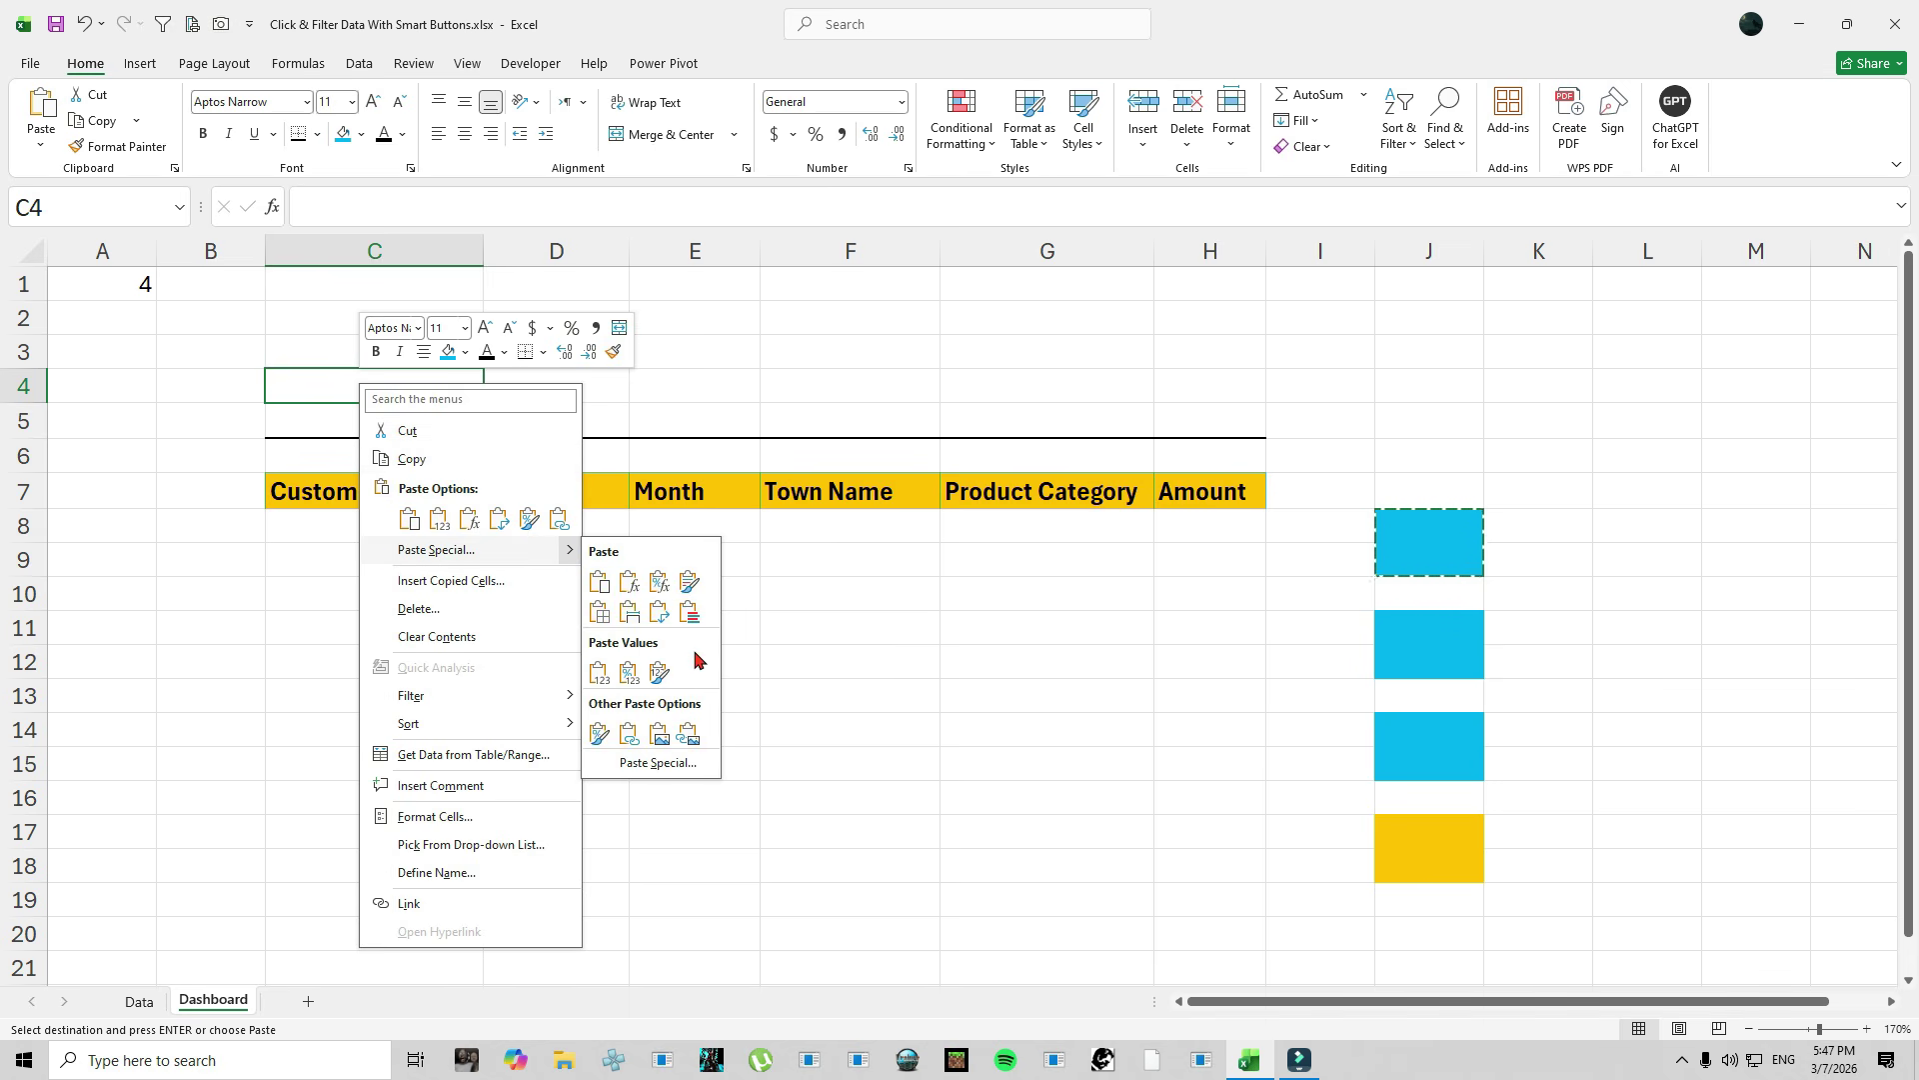
{"action": "left_click", "coordinate": [688, 735]}
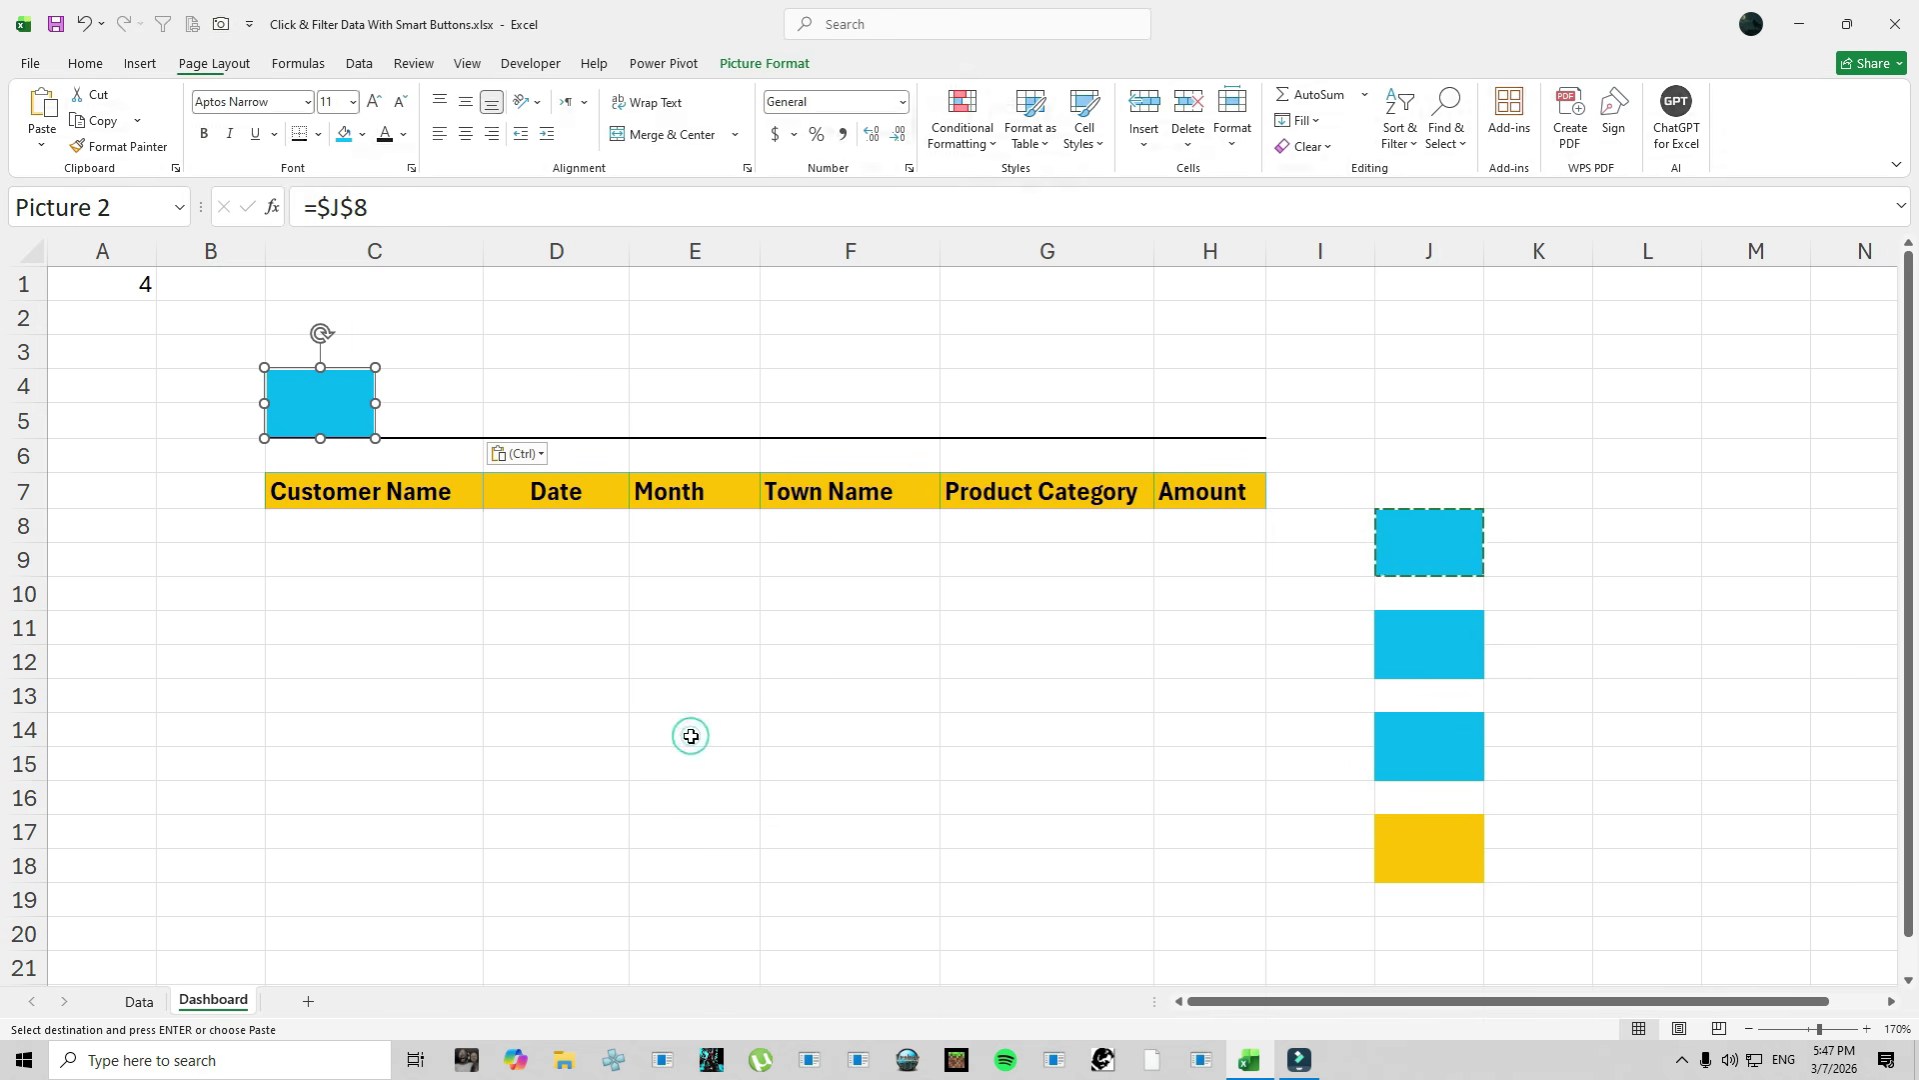
Try widening the linked picture at C4 to about 1.28 inches, and undo the changes to its size and position.
{"action": "mouse_move", "coordinate": [377, 404]}
{"action": "left_mouse_down"}
{"action": "mouse_move", "coordinate": [473, 404]}
{"action": "mouse_move", "coordinate": [382, 394]}
{"action": "mouse_move", "coordinate": [462, 397]}
{"action": "mouse_move", "coordinate": [399, 404]}
{"action": "left_mouse_up"}
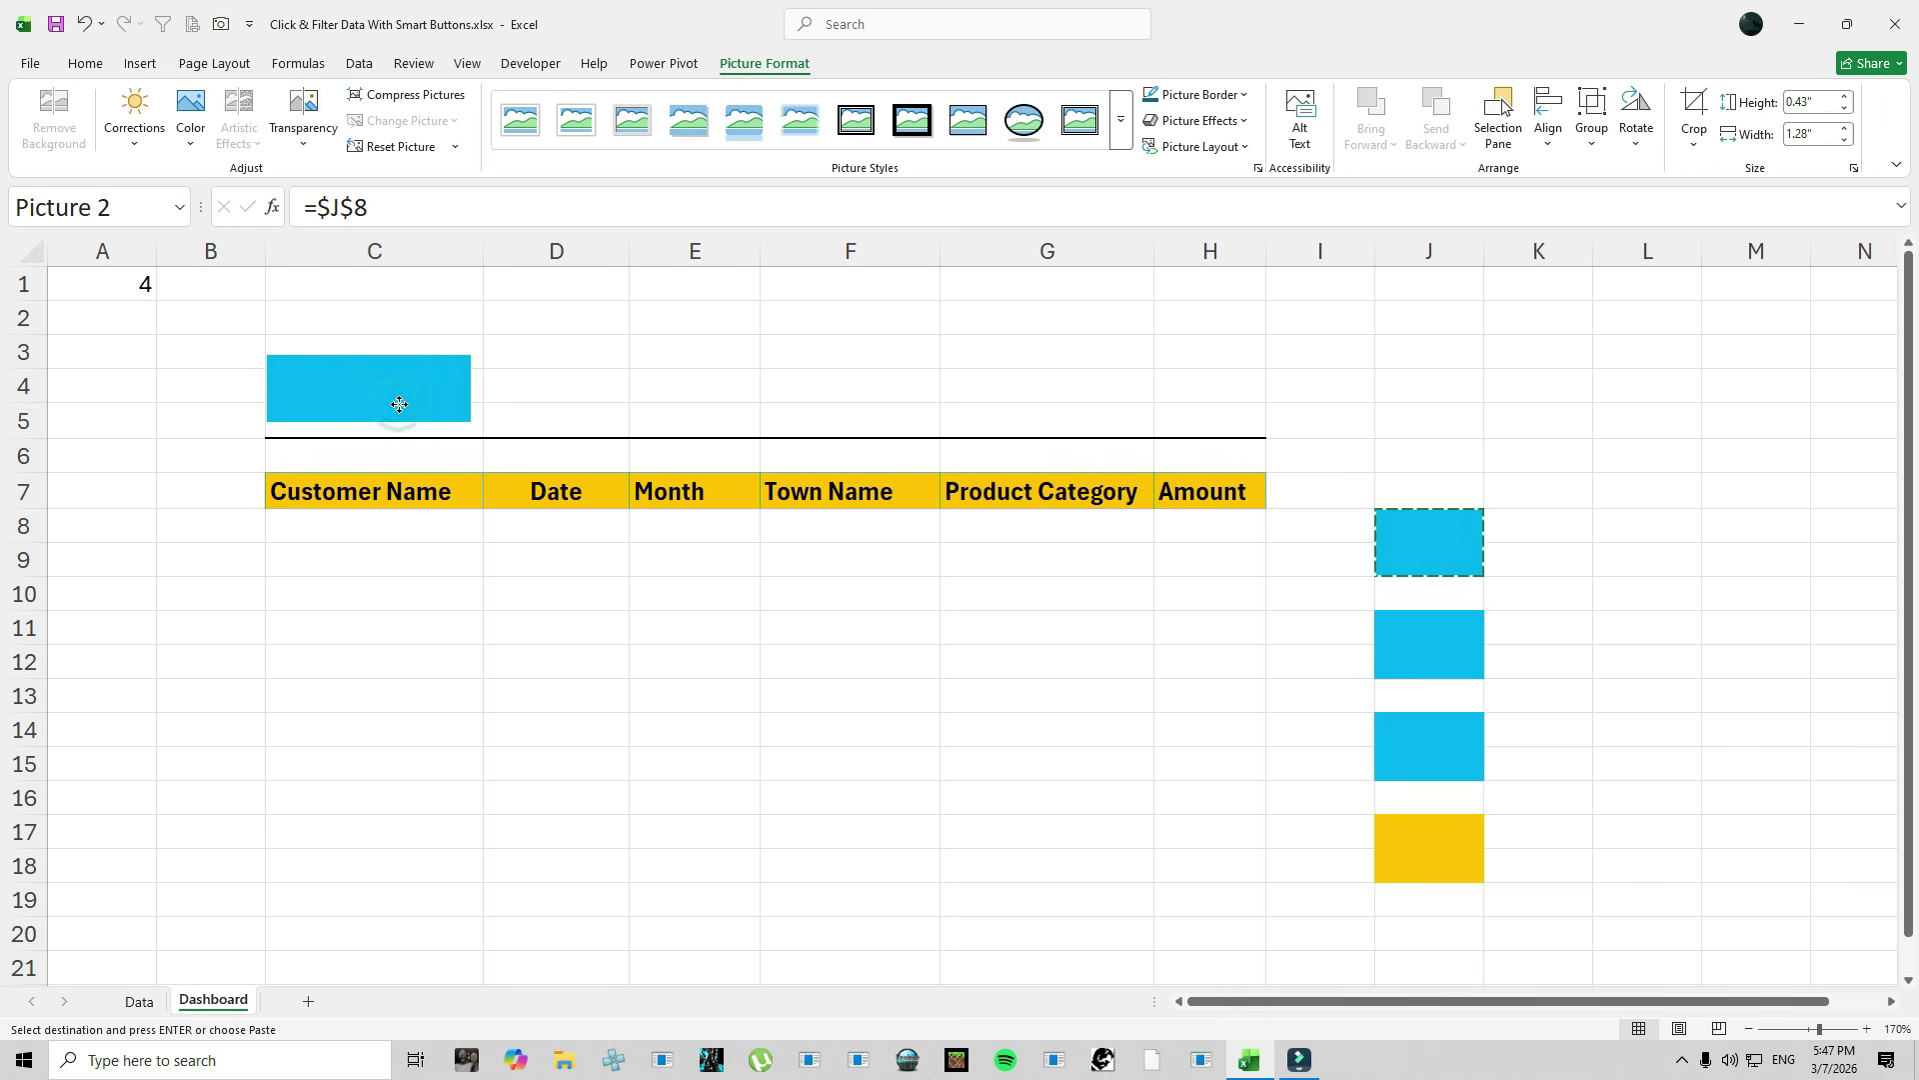
{"action": "key", "text": "ctrl+z"}
{"action": "key", "text": "ctrl+z"}
{"action": "key", "text": "ctrl+z"}
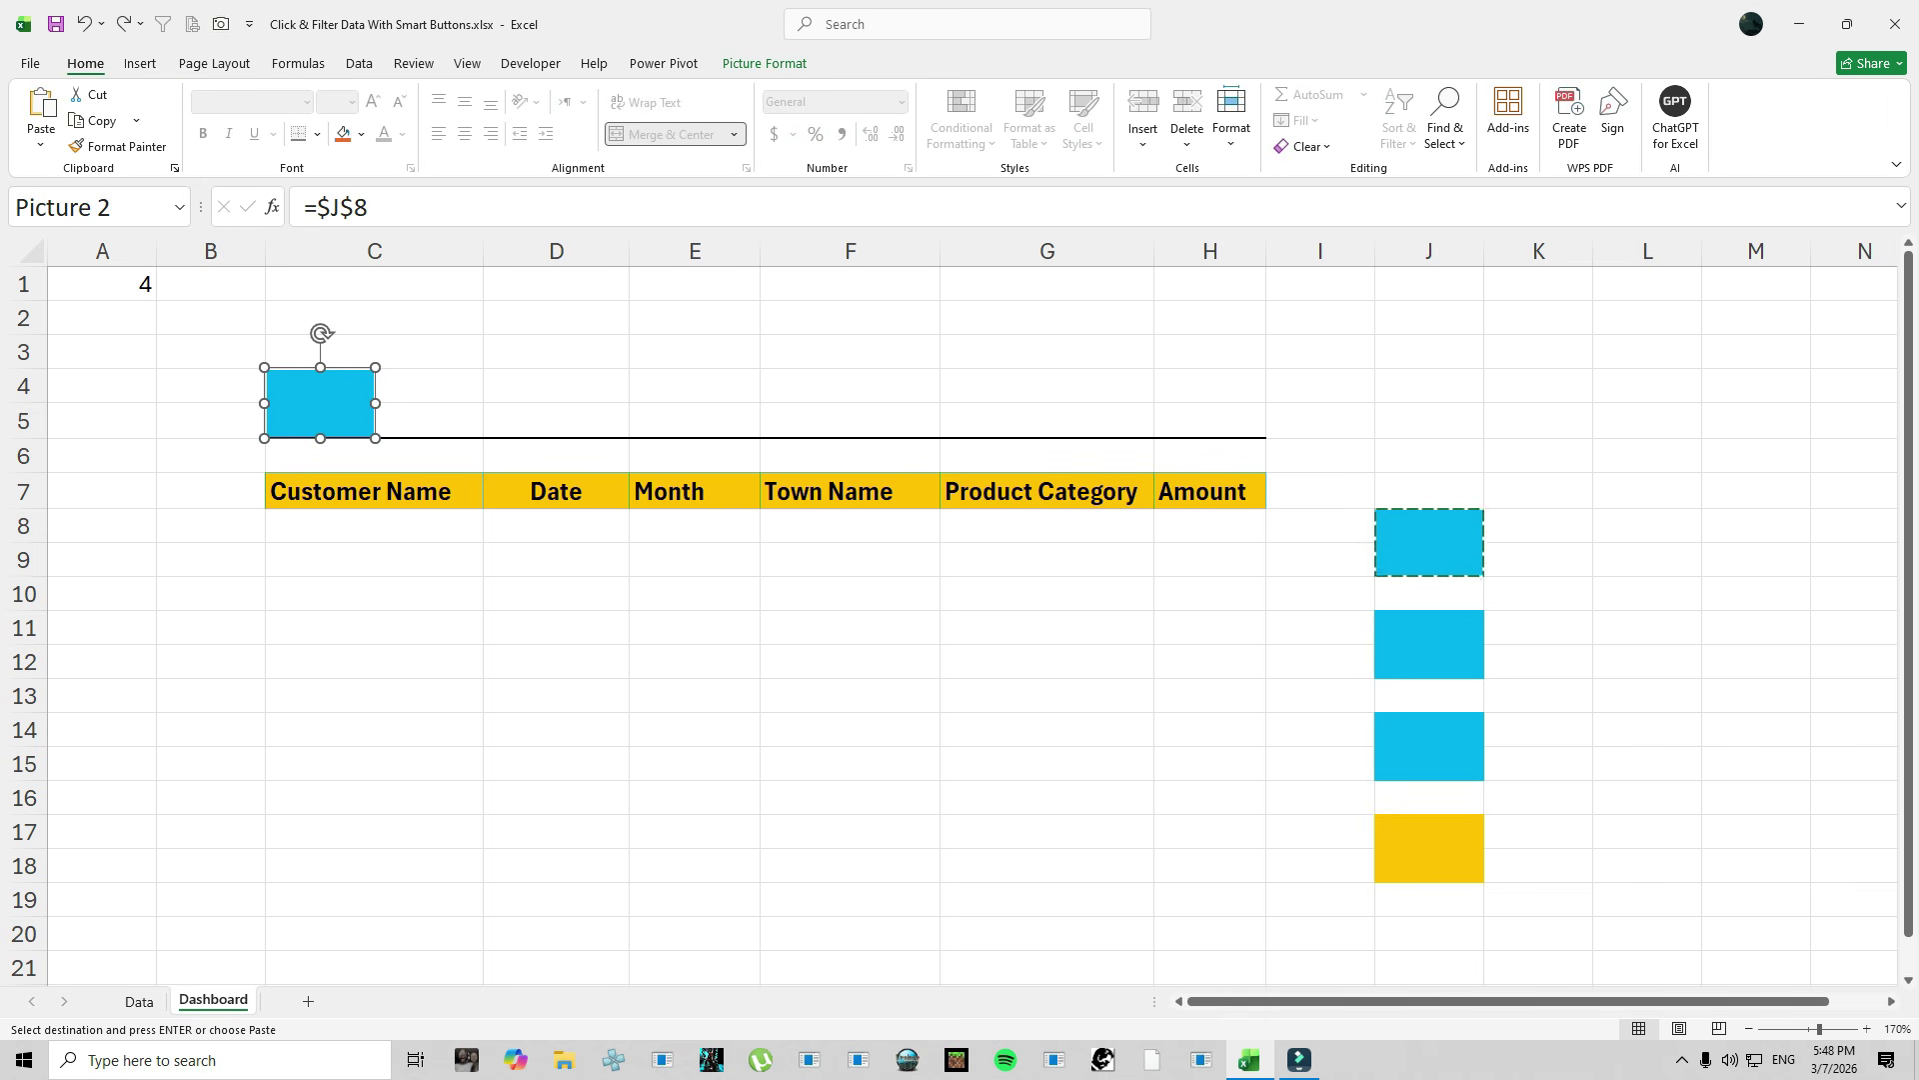
Copy the merged cell J11 and paste it as a linked picture at D4.
{"action": "left_click", "coordinate": [1425, 652]}
{"action": "key", "text": "ctrl+c"}
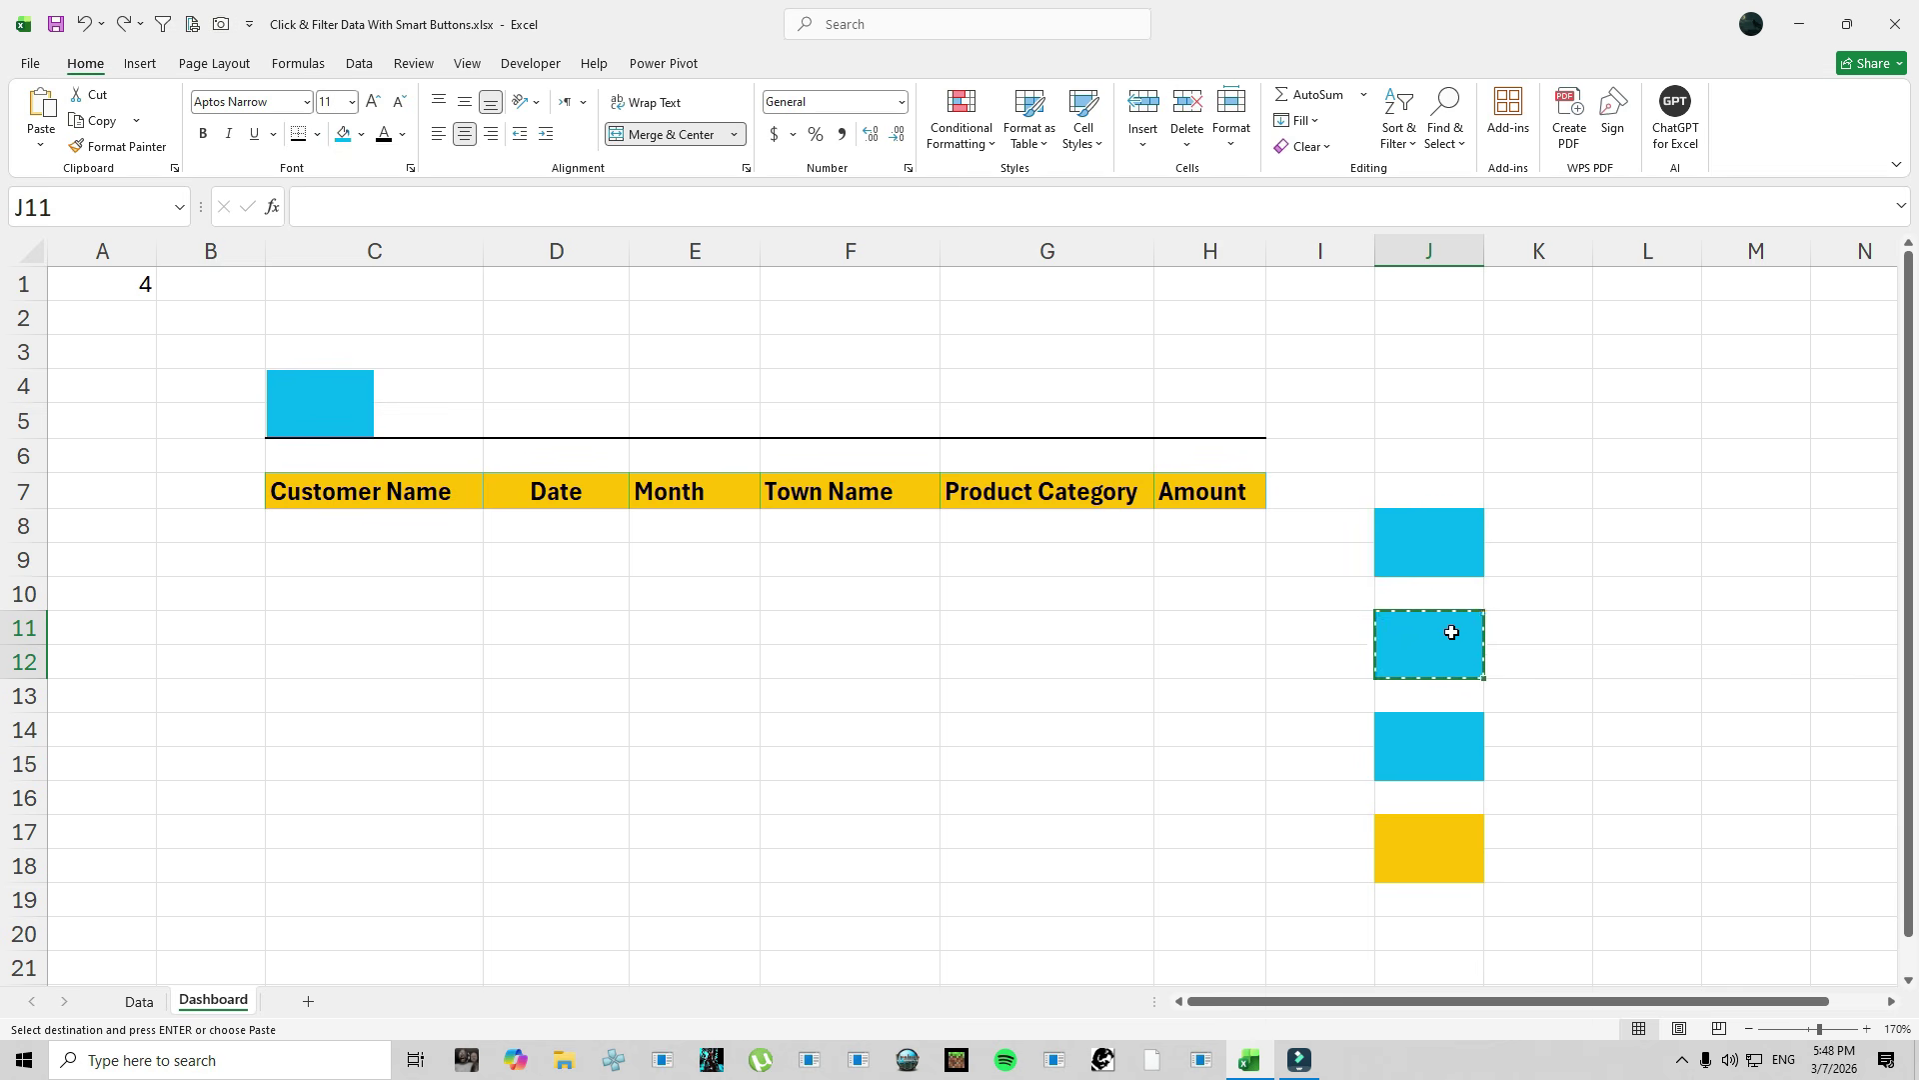
{"action": "left_click", "coordinate": [531, 386]}
{"action": "right_click", "coordinate": [531, 384]}
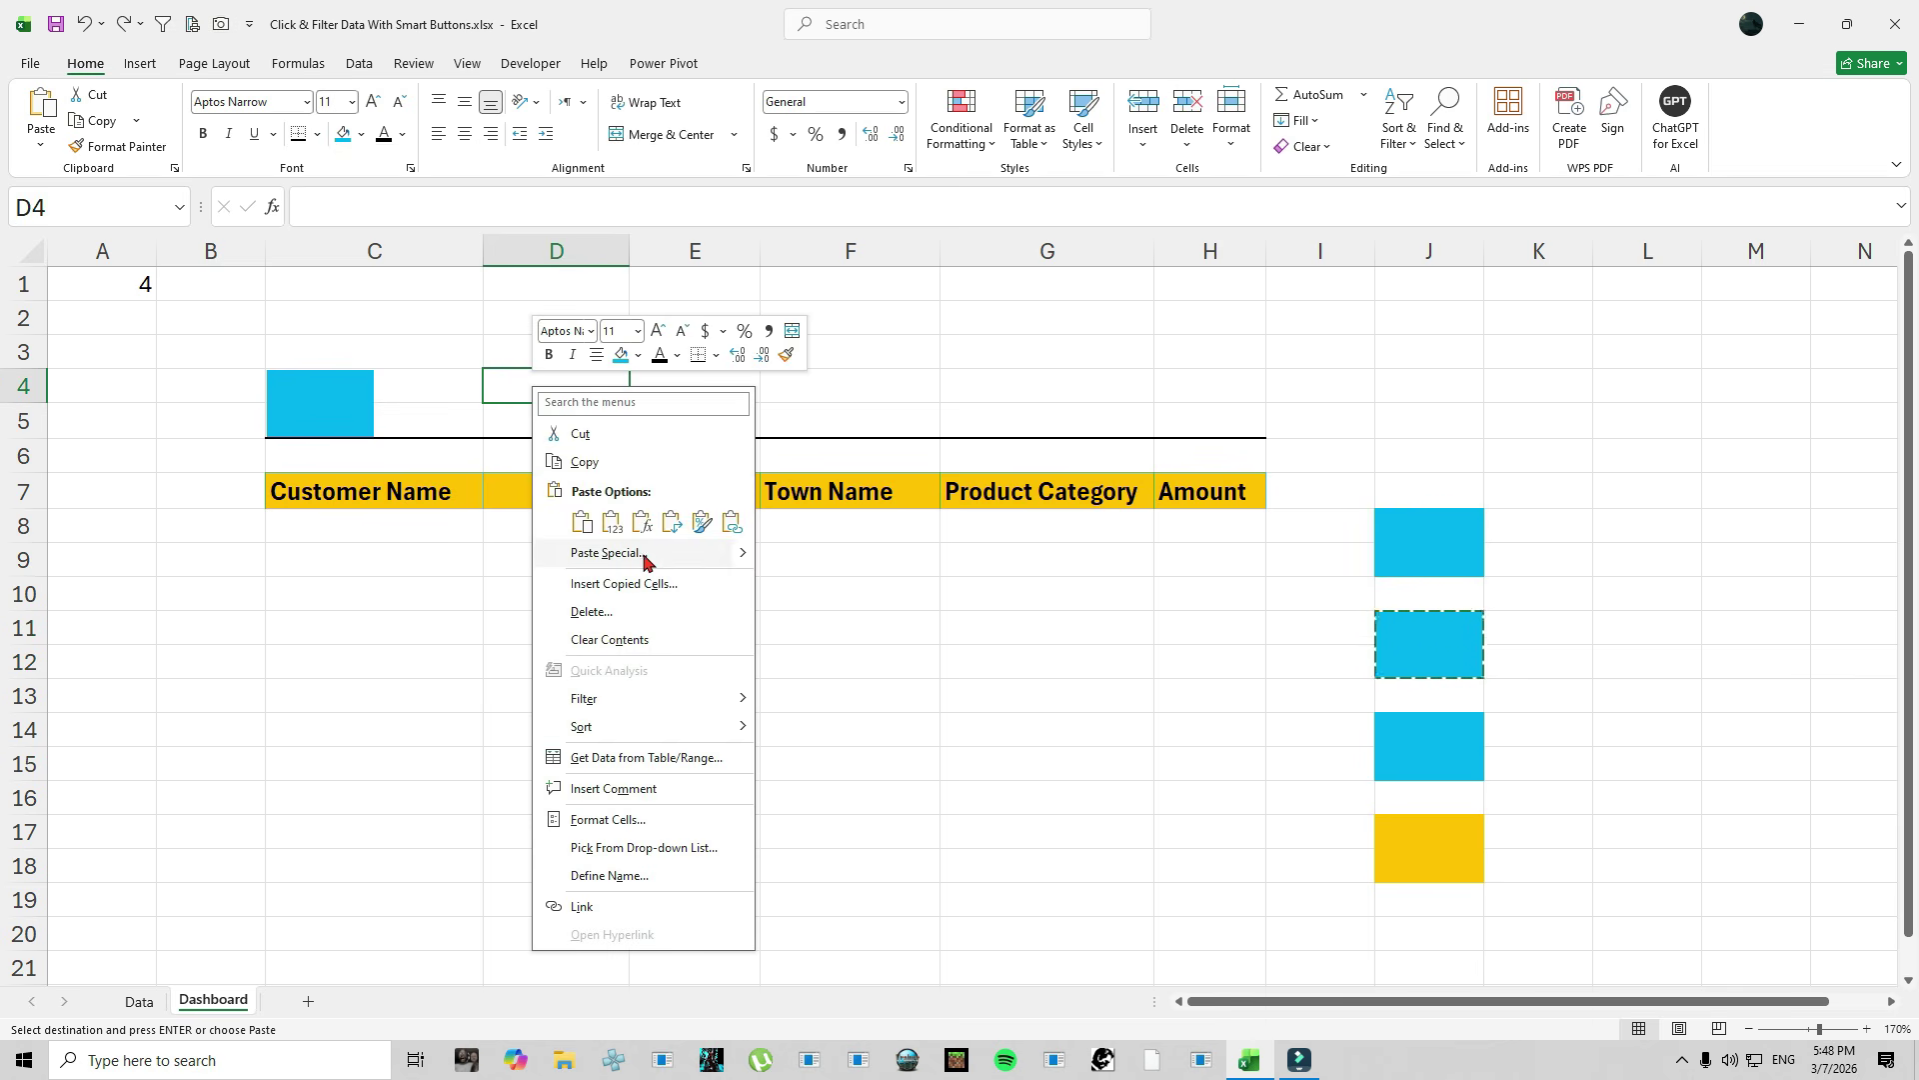
{"action": "mouse_move", "coordinate": [743, 557]}
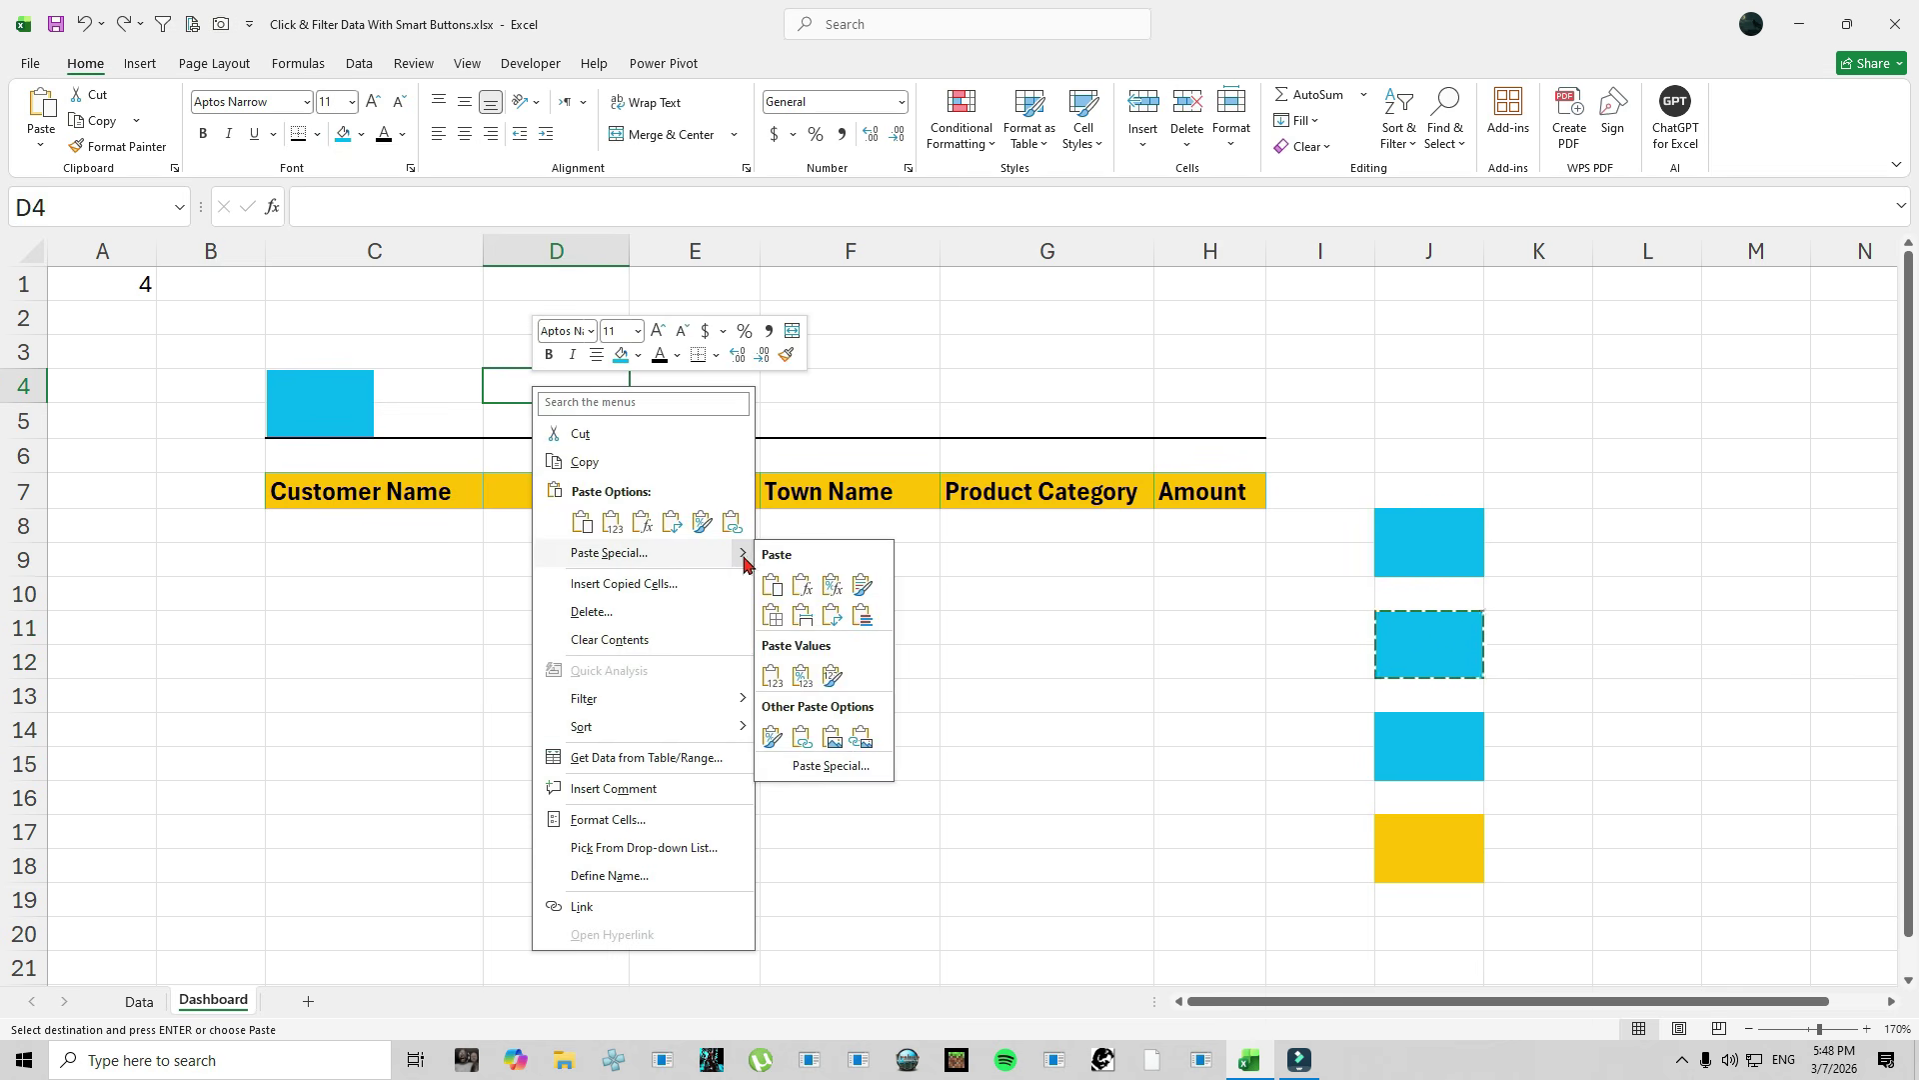
{"action": "left_click", "coordinate": [861, 737]}
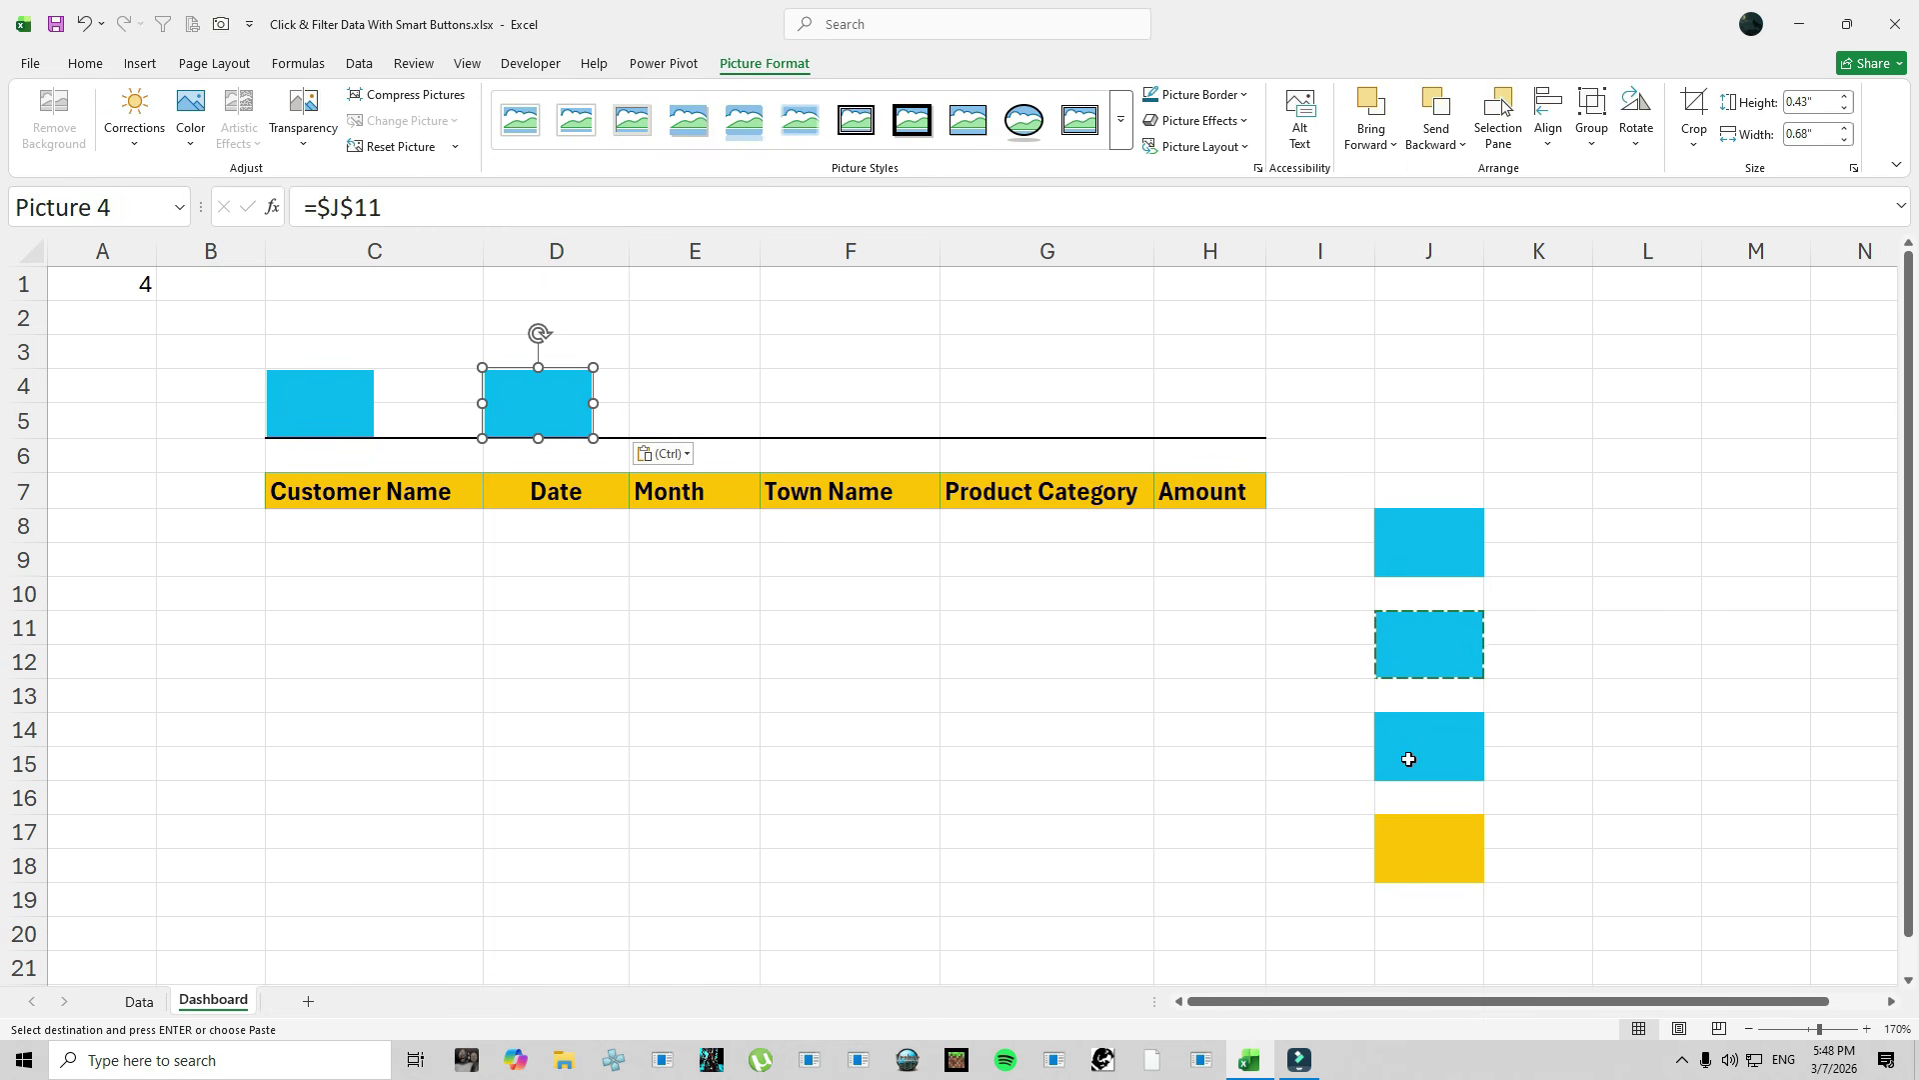
Copy the merged cell J14 and paste it as a linked picture at F4.
{"action": "left_click", "coordinate": [1409, 758]}
{"action": "key", "text": "ctrl+c"}
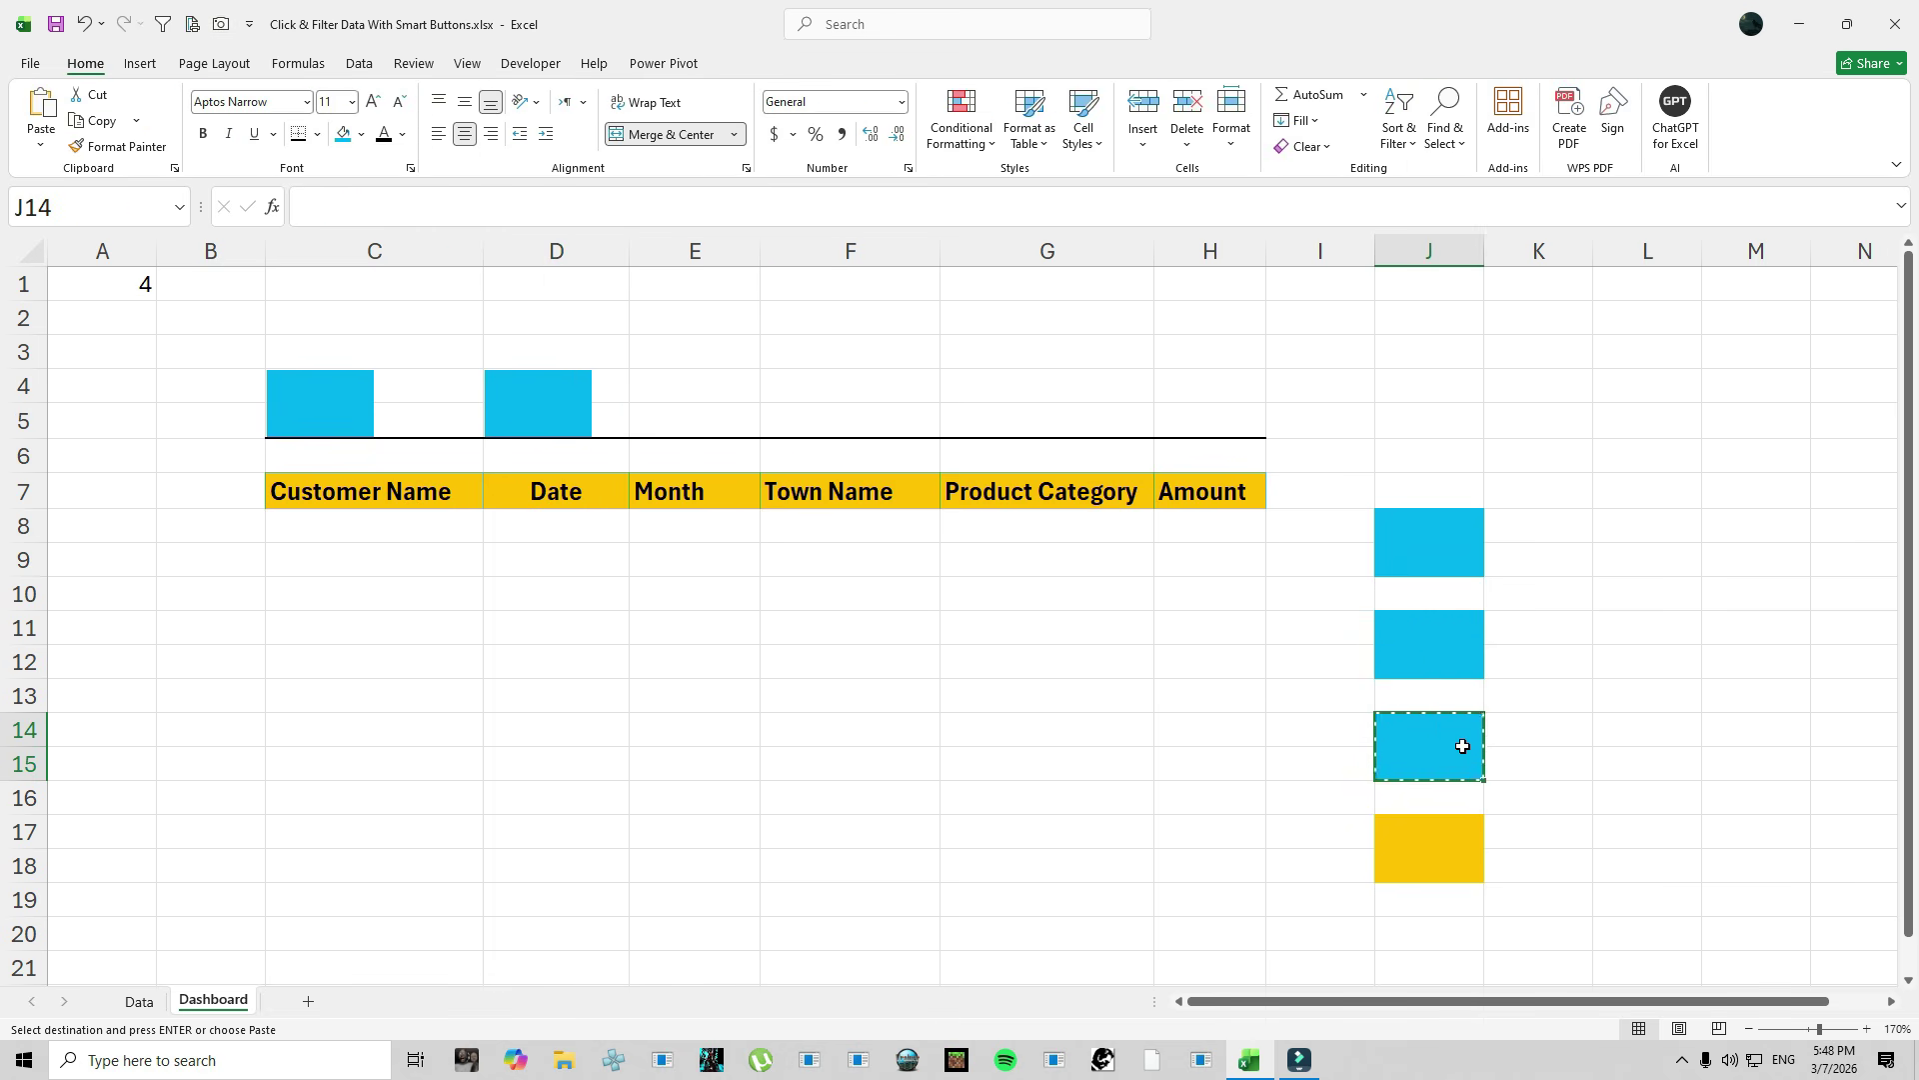
{"action": "left_click", "coordinate": [830, 392]}
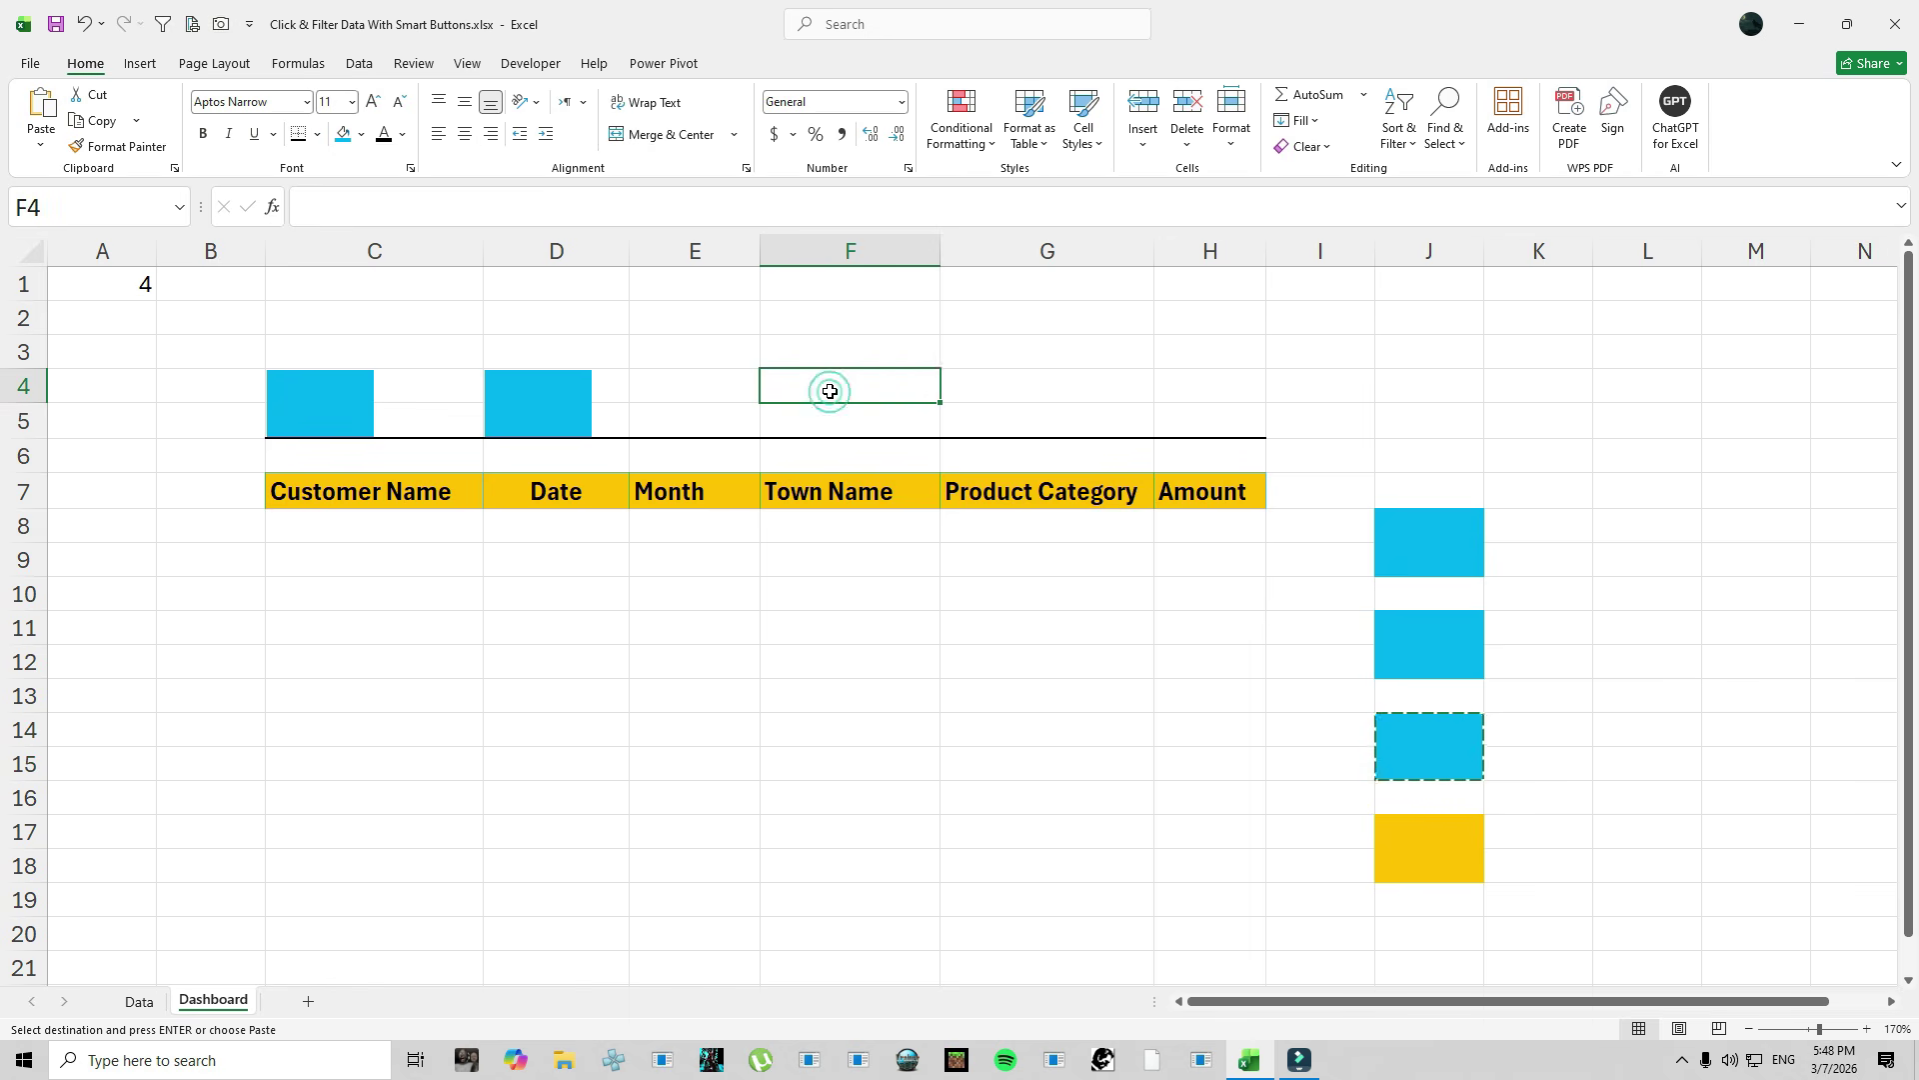
{"action": "right_click", "coordinate": [828, 388]}
{"action": "mouse_move", "coordinate": [1041, 565]}
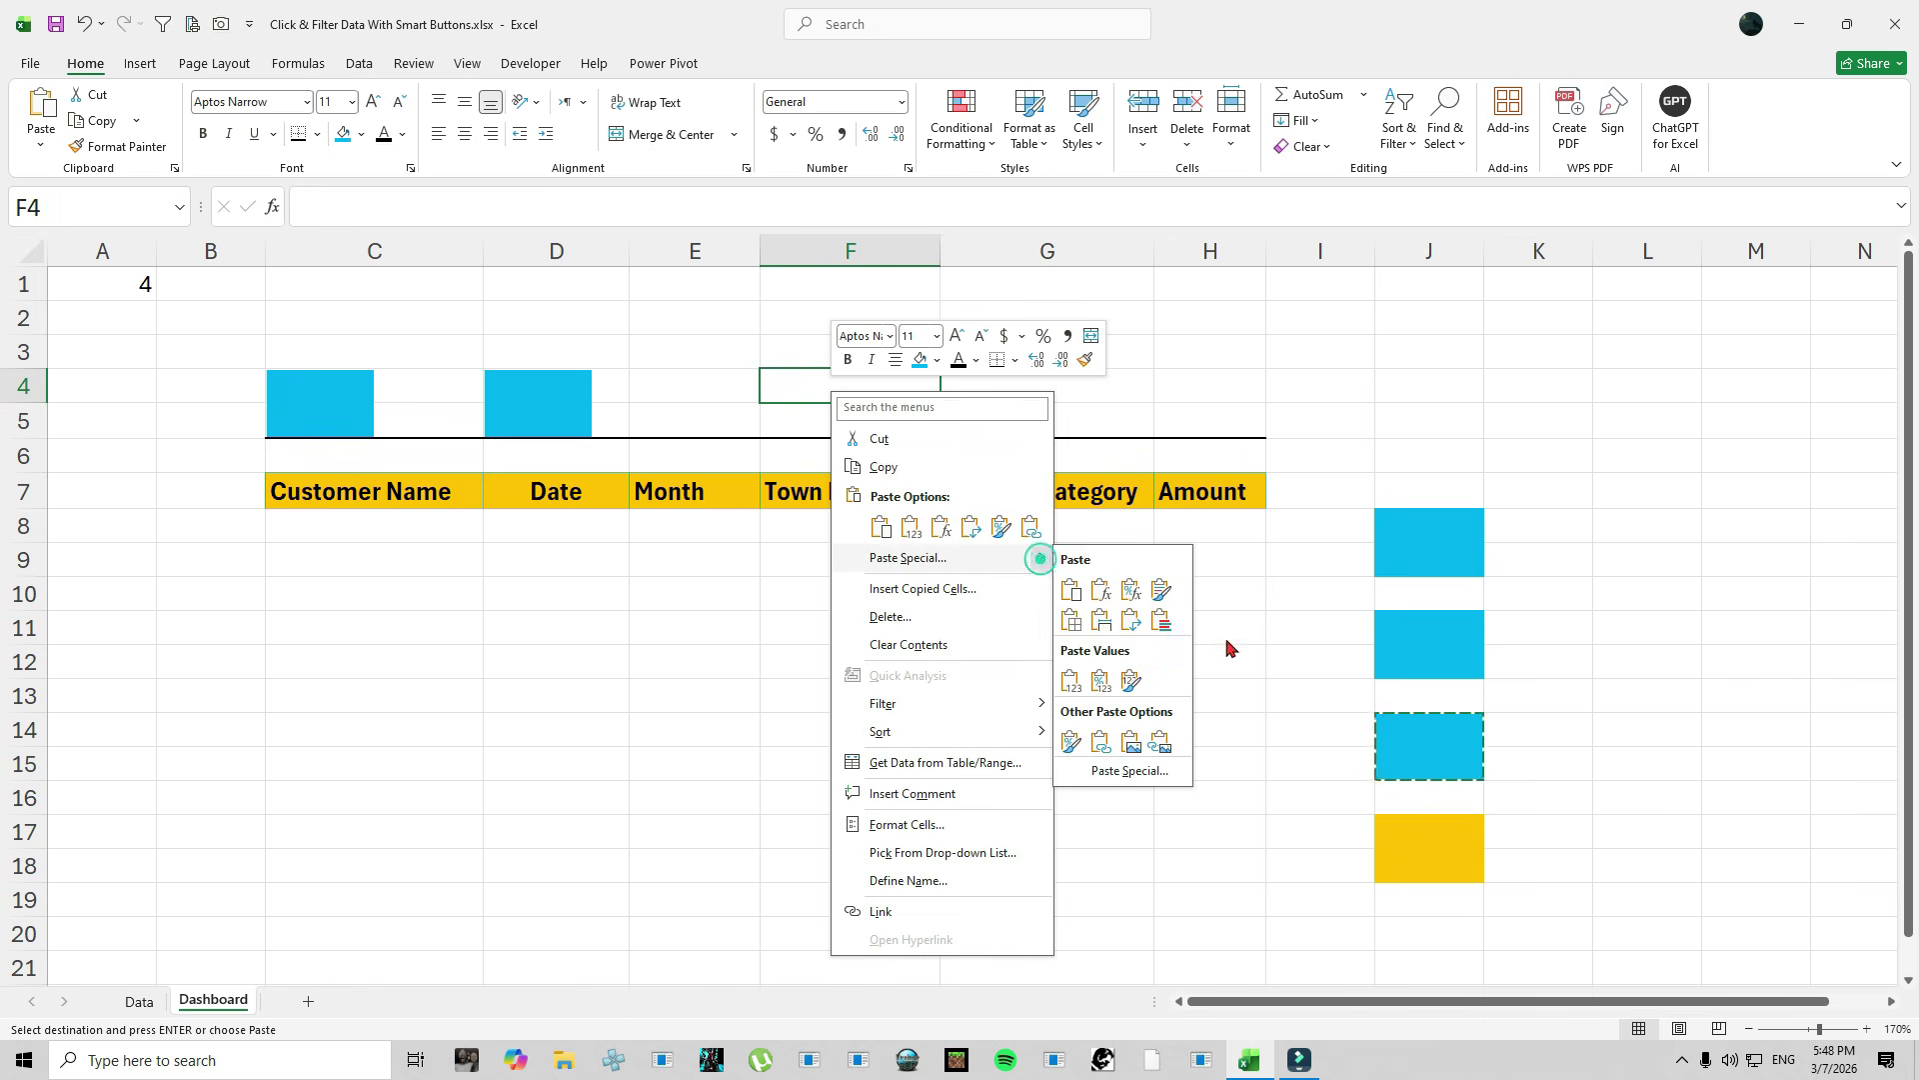
{"action": "left_click", "coordinate": [1160, 744]}
Copy the merged cell J17 and paste it as a linked picture at G4.
{"action": "left_click", "coordinate": [1429, 857]}
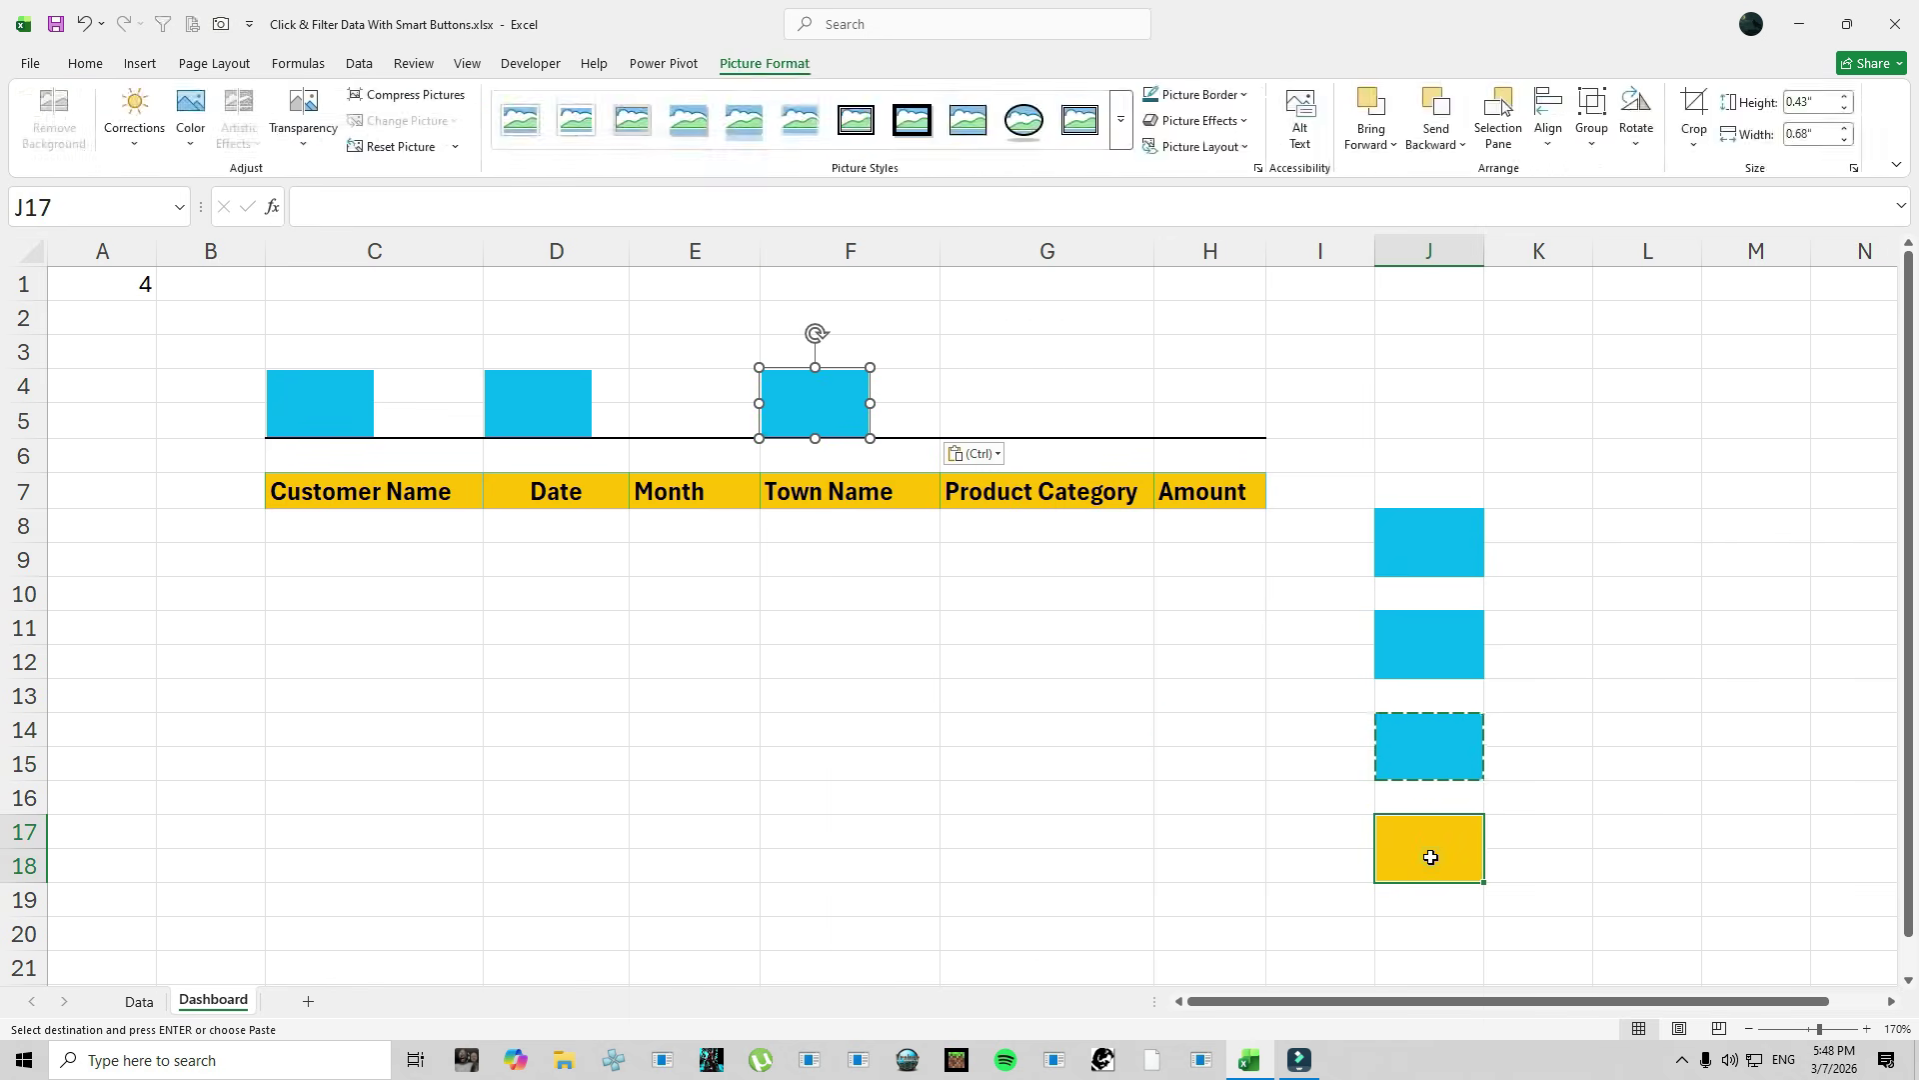
{"action": "key", "text": "ctrl+c"}
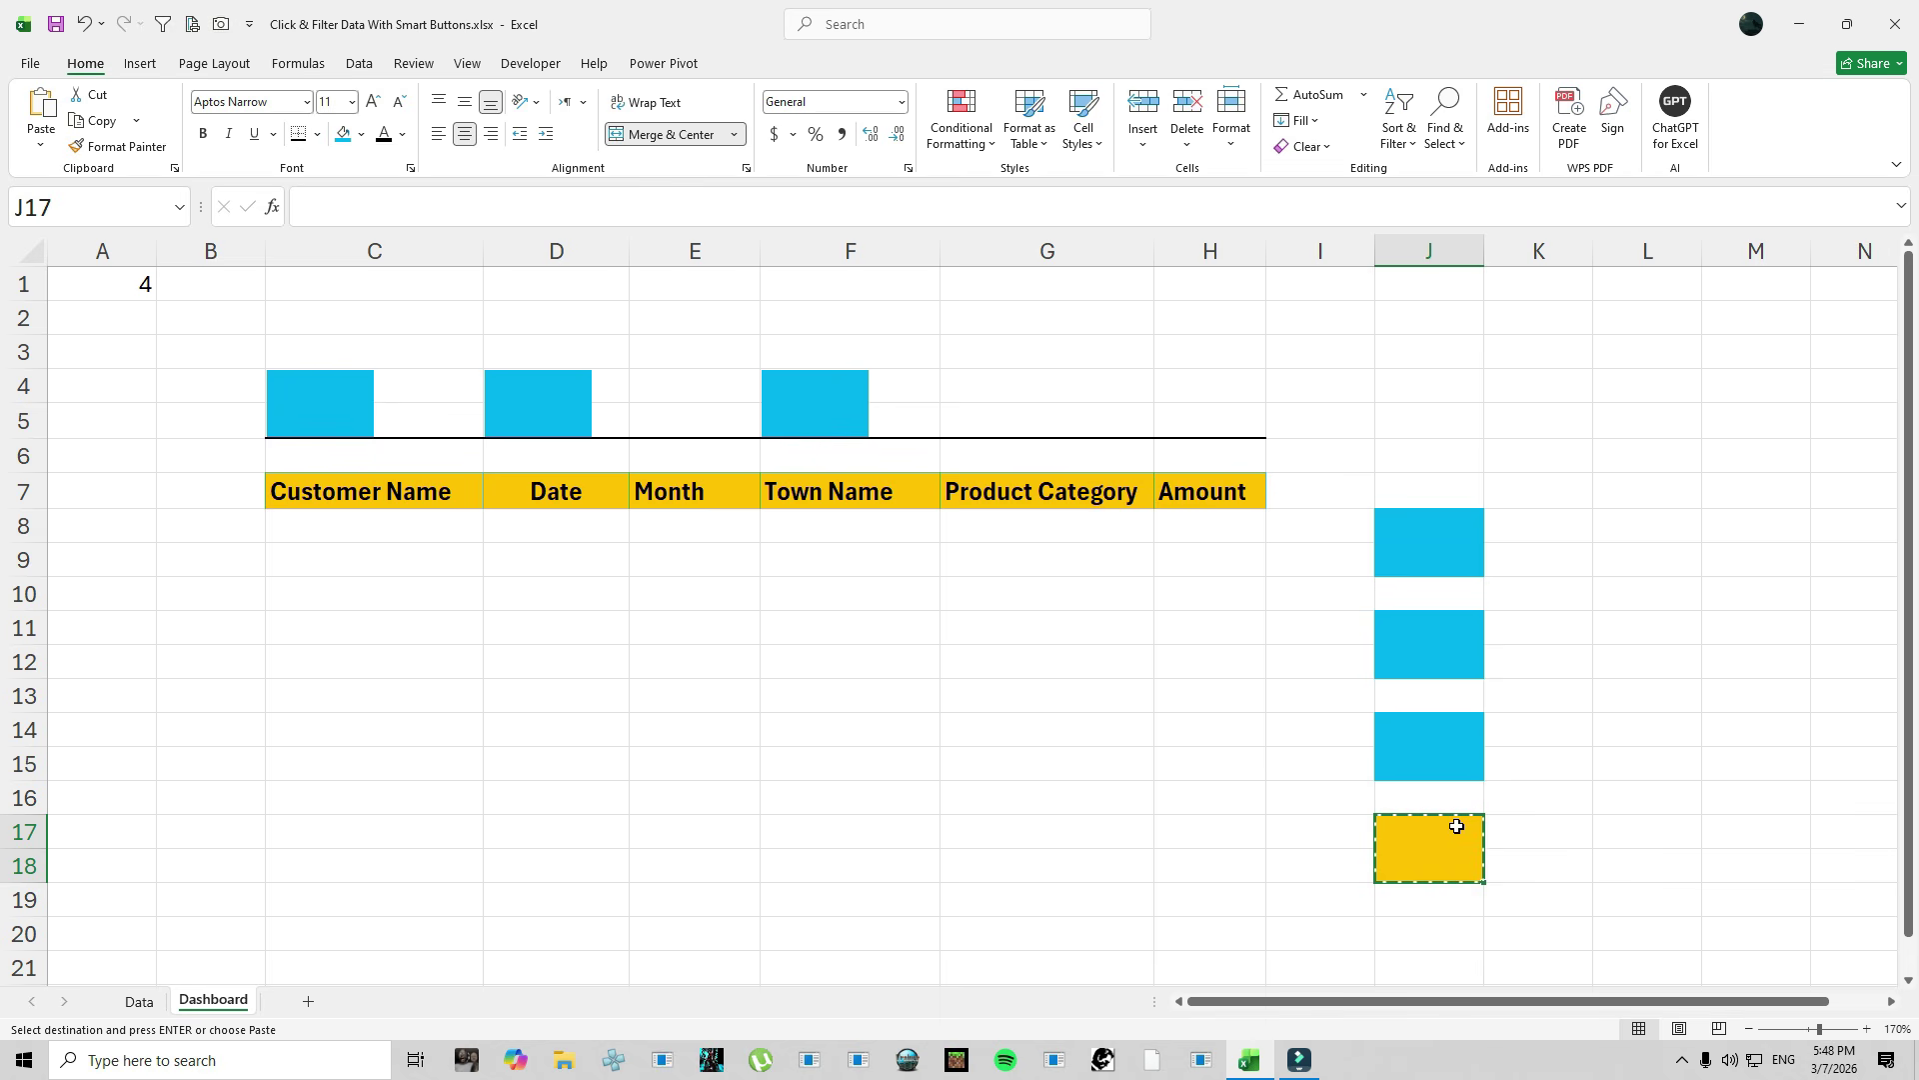
{"action": "left_click", "coordinate": [1106, 382]}
{"action": "right_click", "coordinate": [1106, 379]}
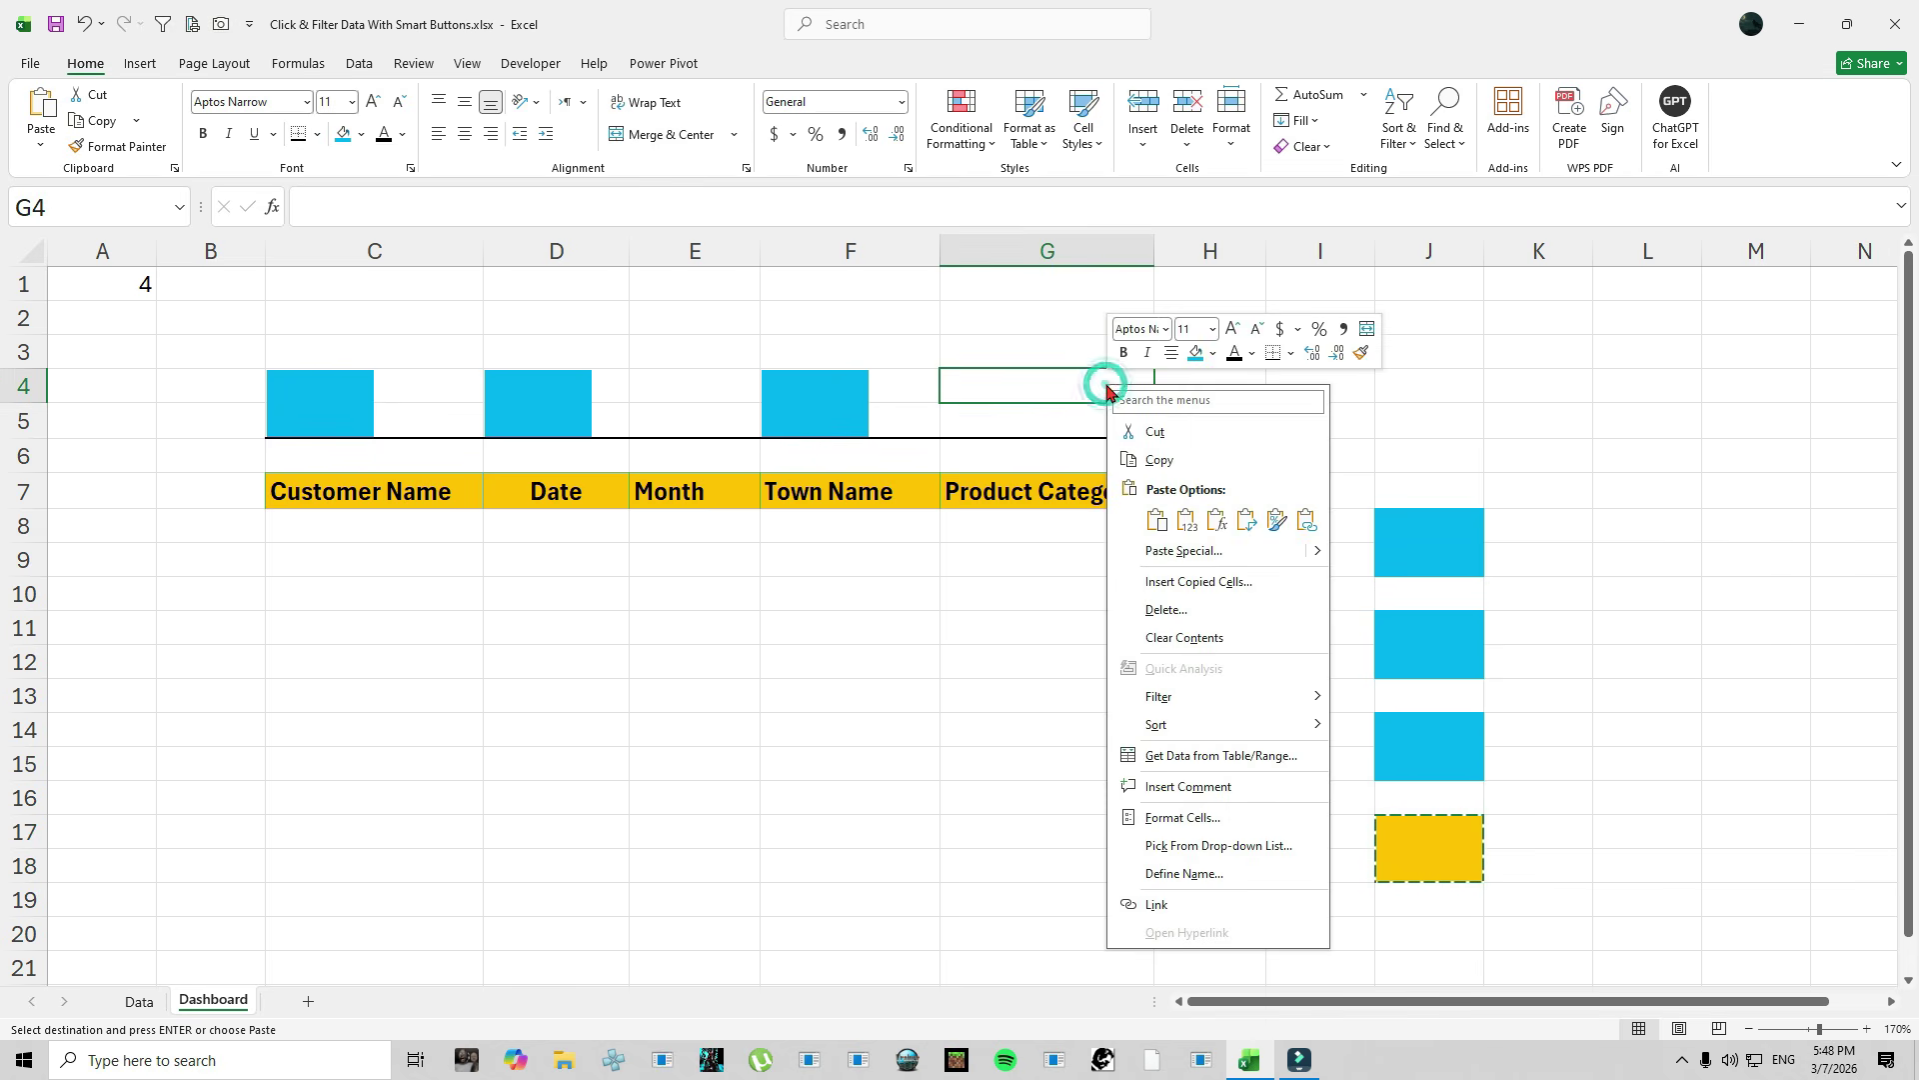
{"action": "mouse_move", "coordinate": [1317, 553]}
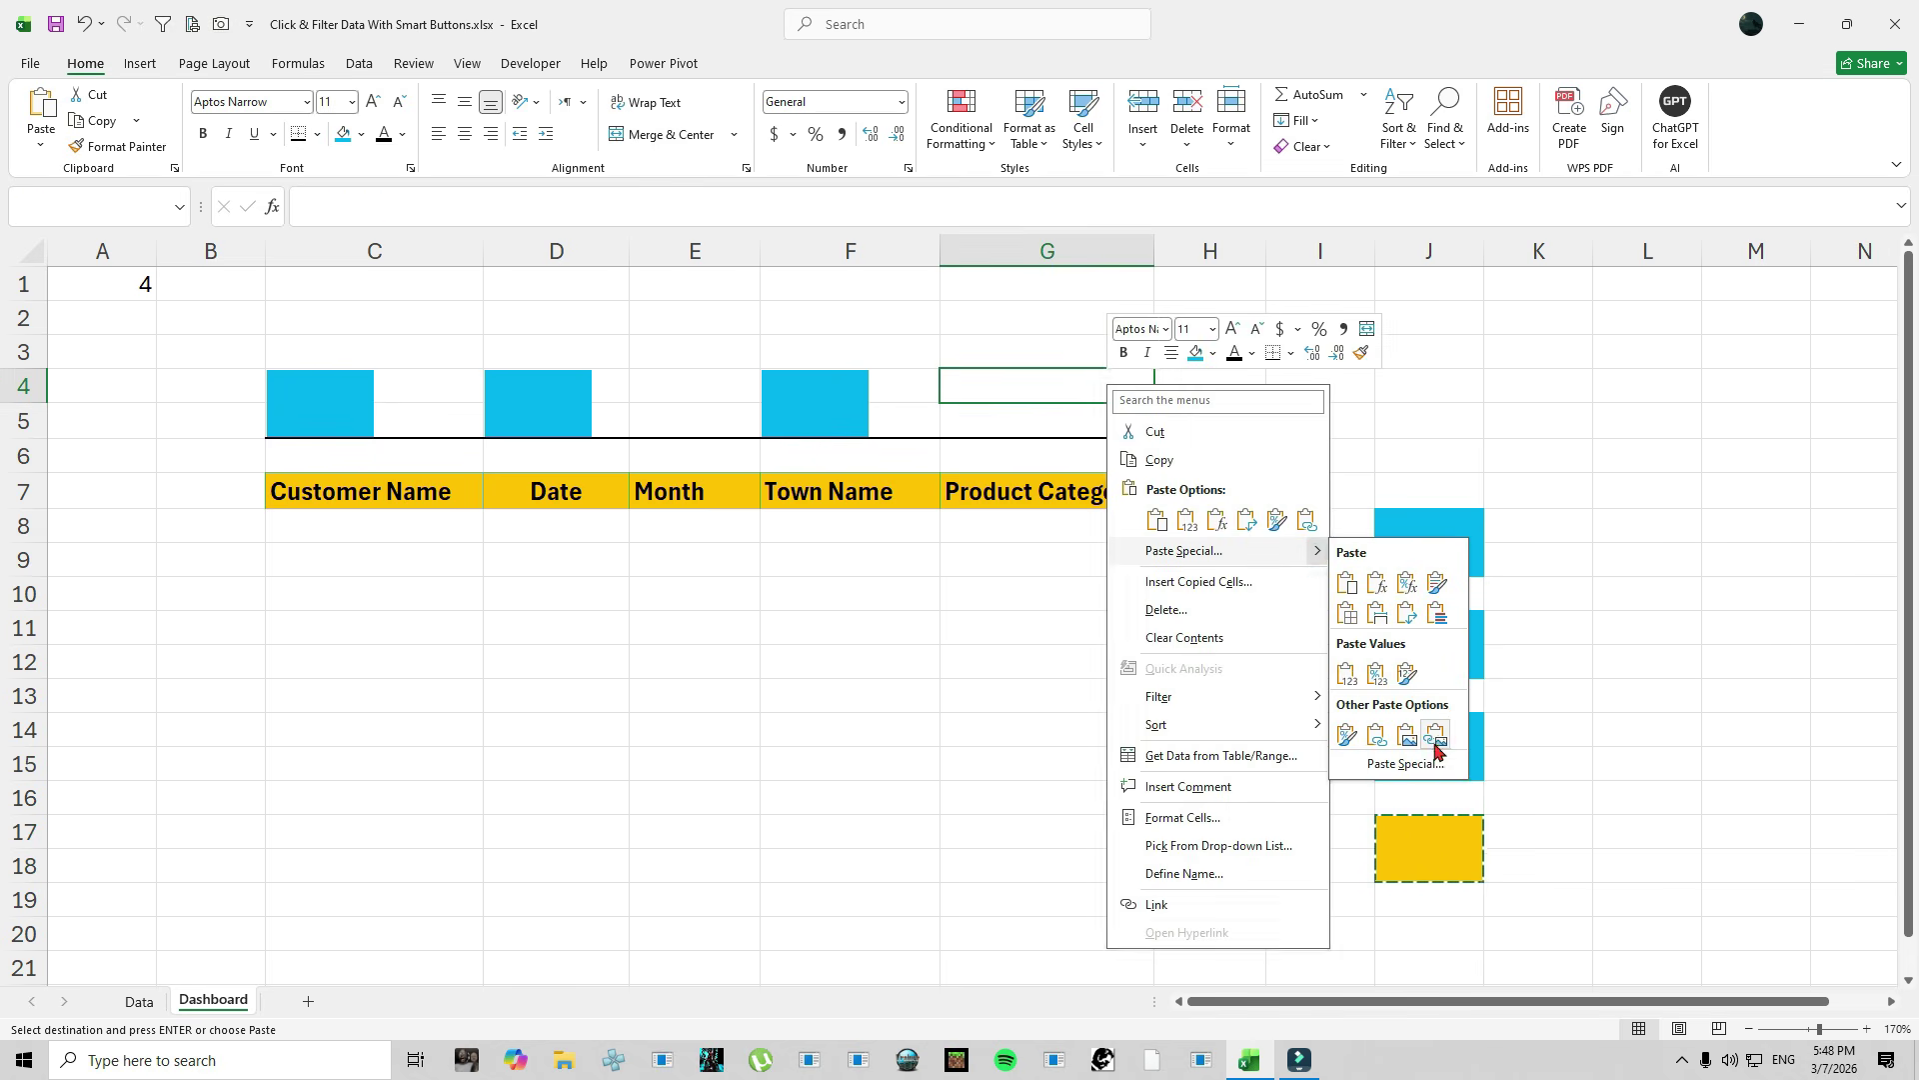
{"action": "left_click", "coordinate": [1412, 728]}
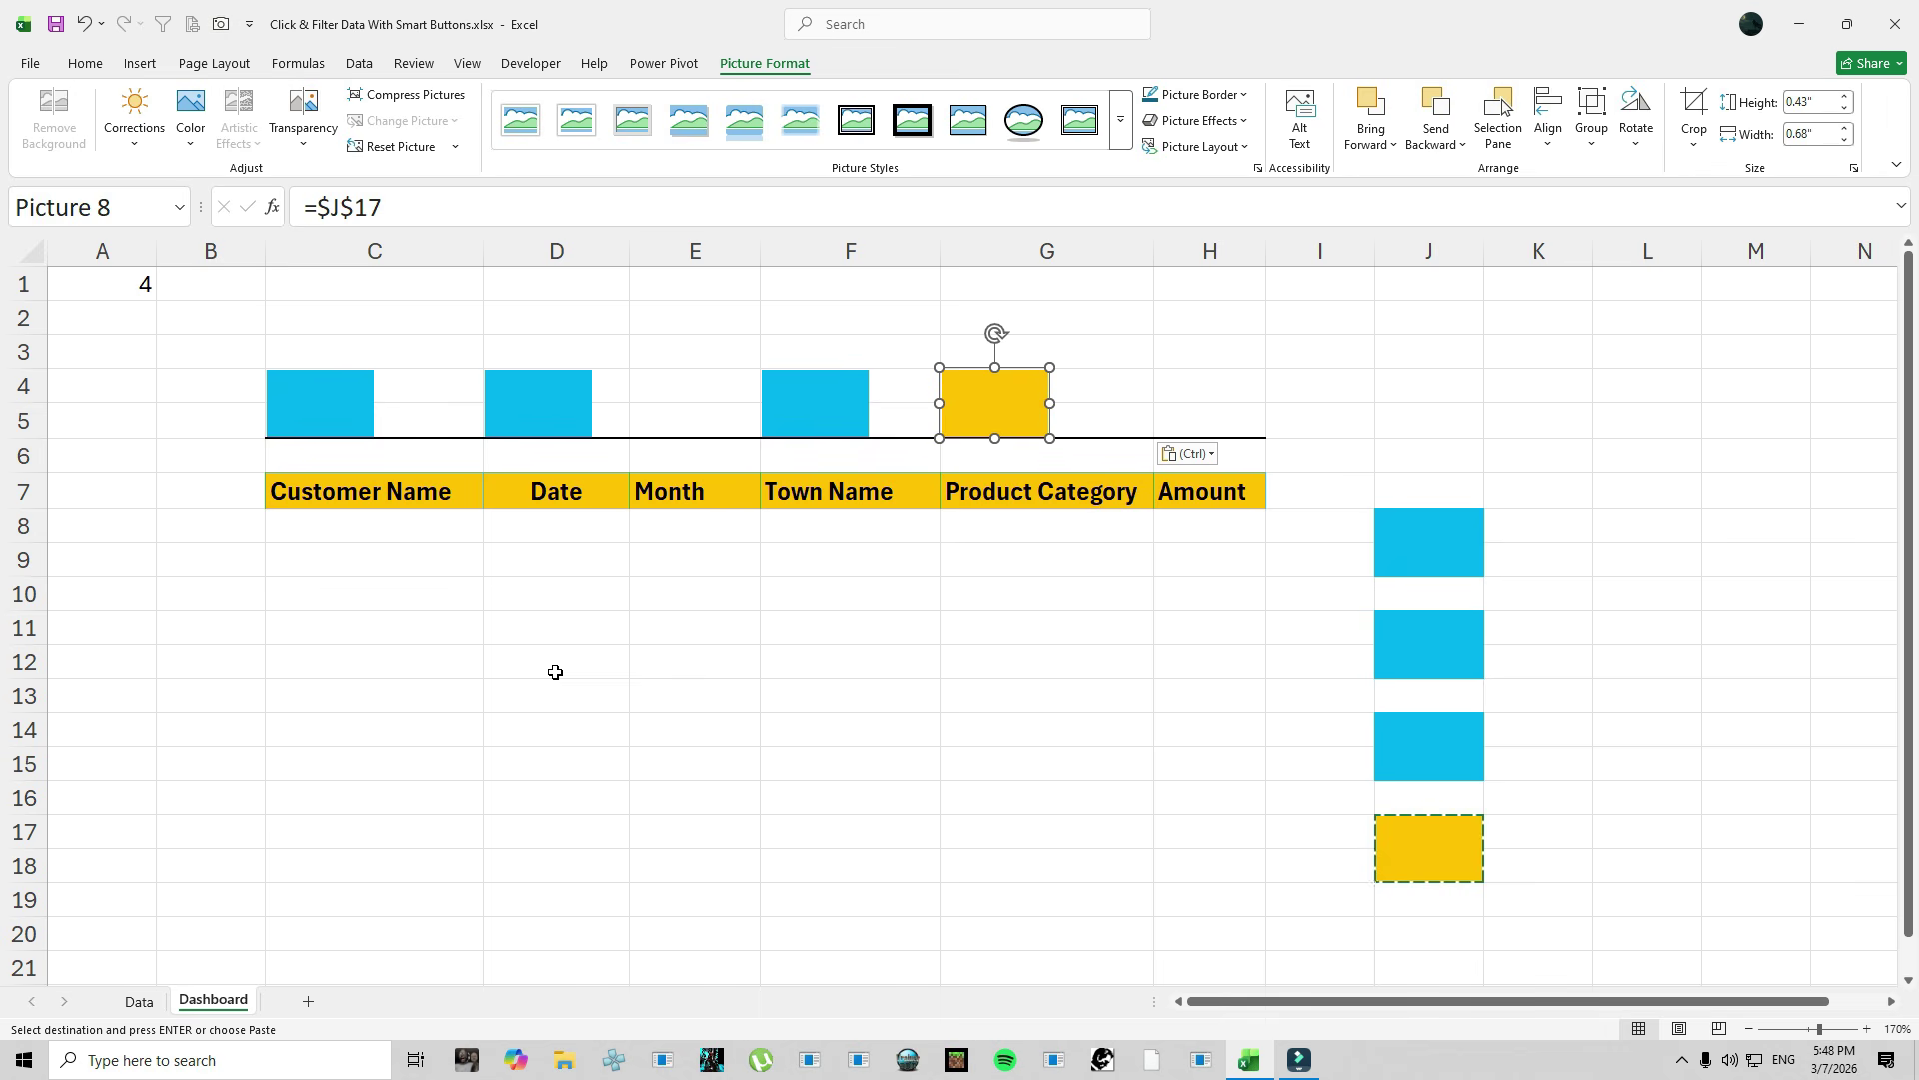
Resize all four linked pictures together to about 0.31" high by 1.05" wide and spread them along the row above the table headers.
{"action": "key", "text": "ctrl+a"}
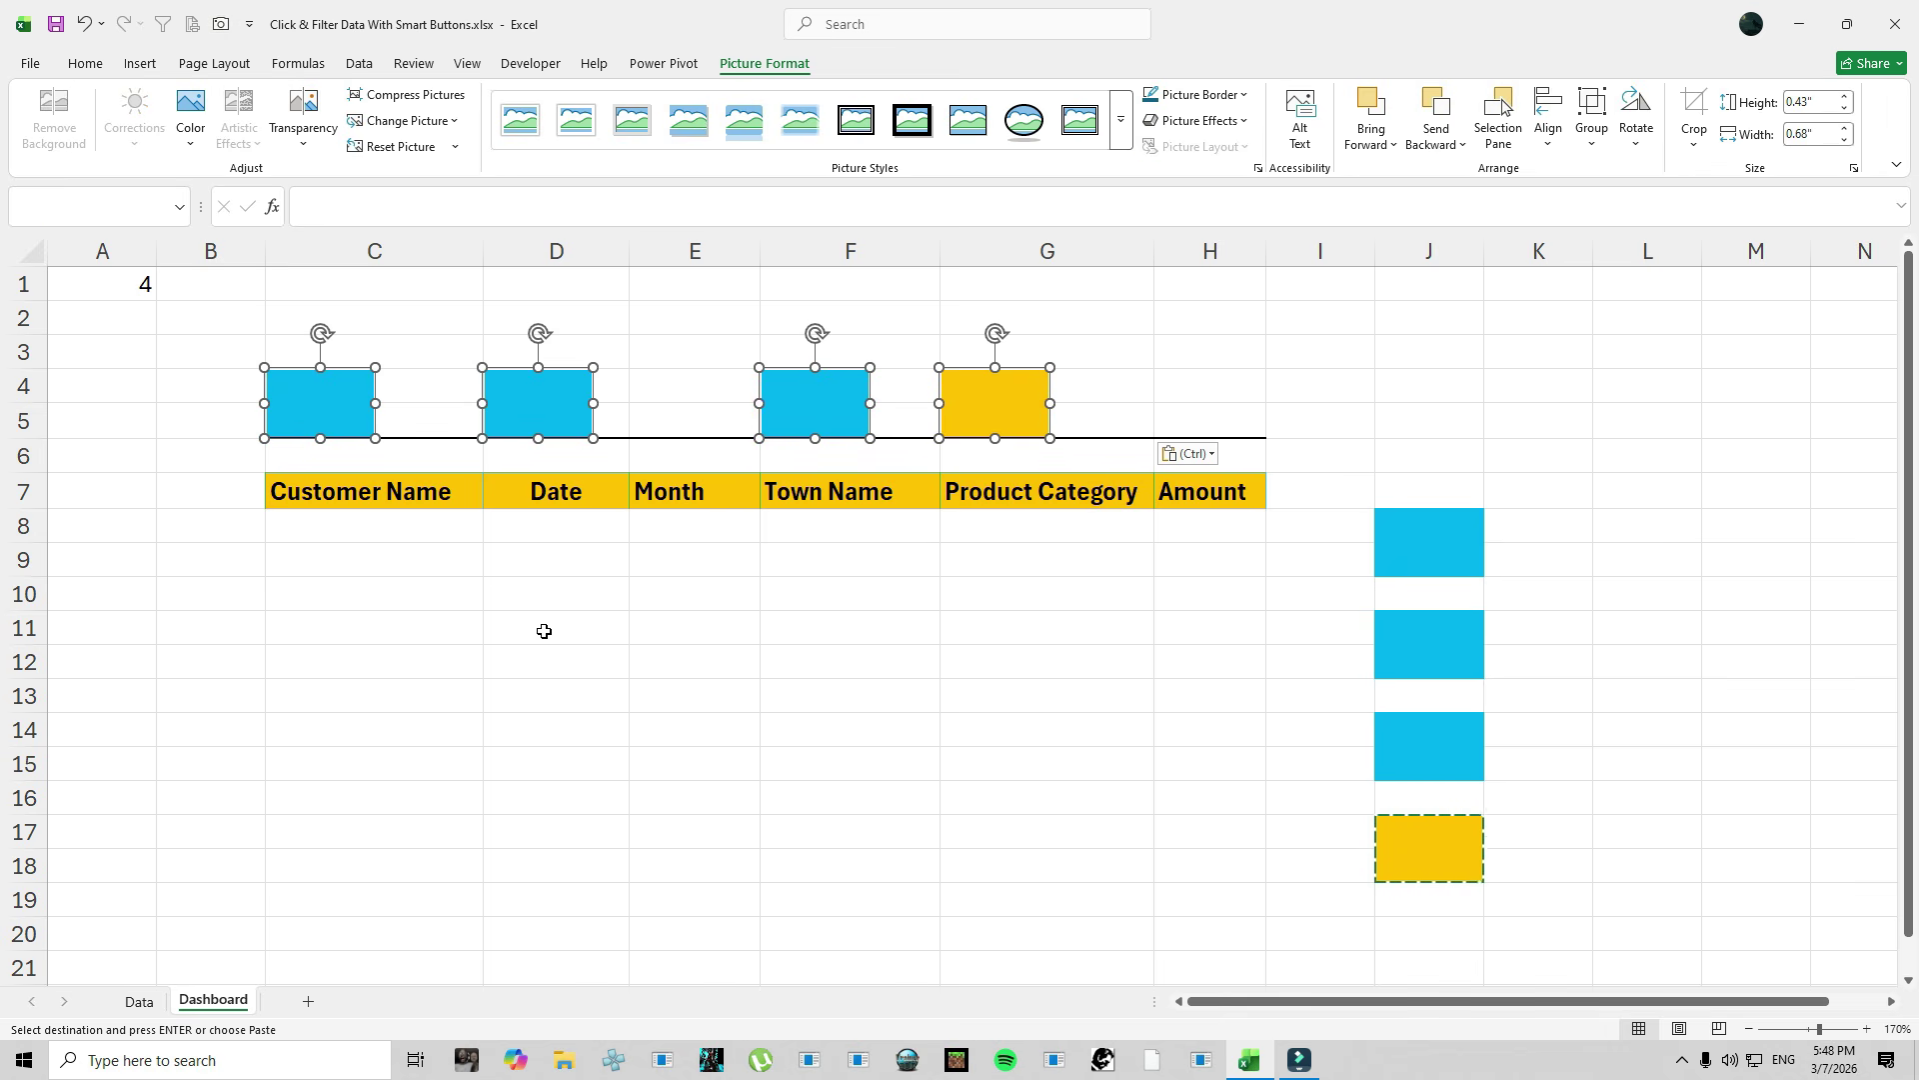
{"action": "left_click_drag", "start_coordinate": [1055, 403], "coordinate": [1204, 405]}
{"action": "left_click", "coordinate": [1149, 357]}
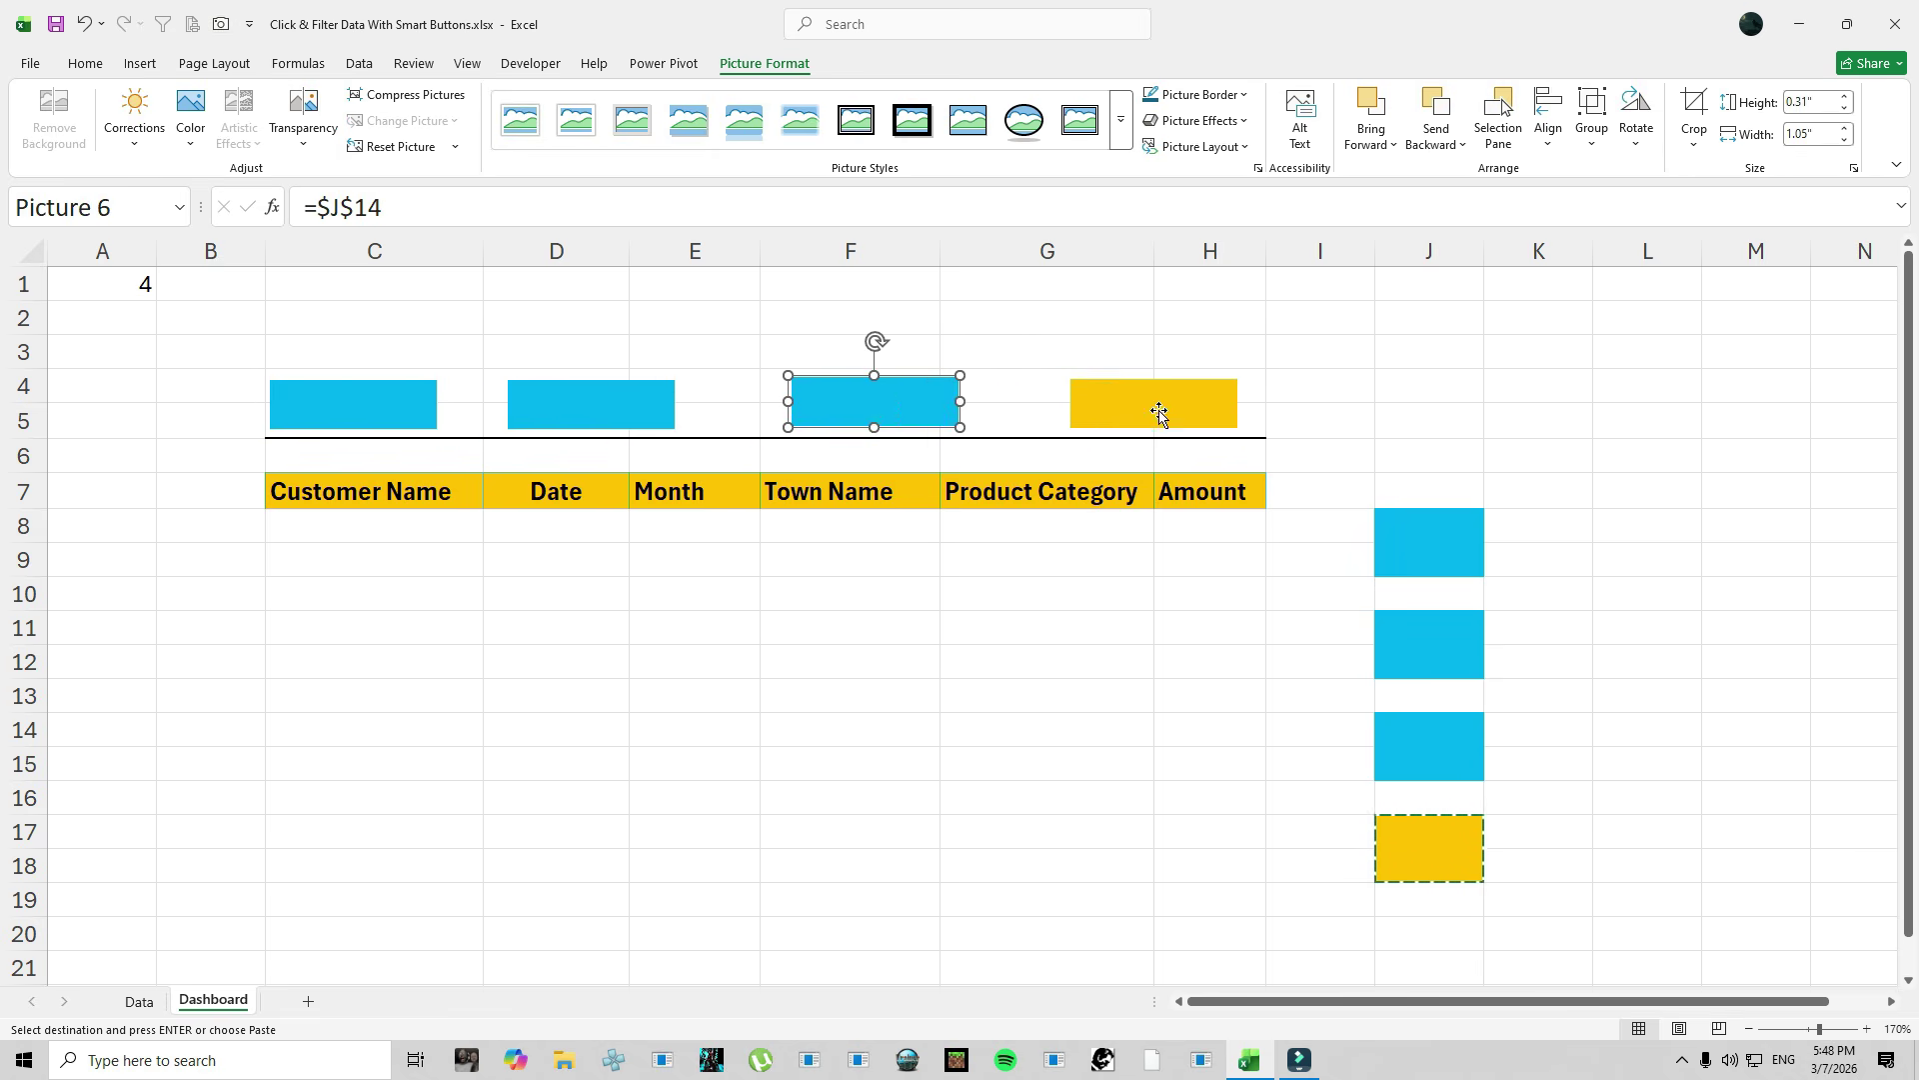
{"action": "left_click", "coordinate": [1159, 413]}
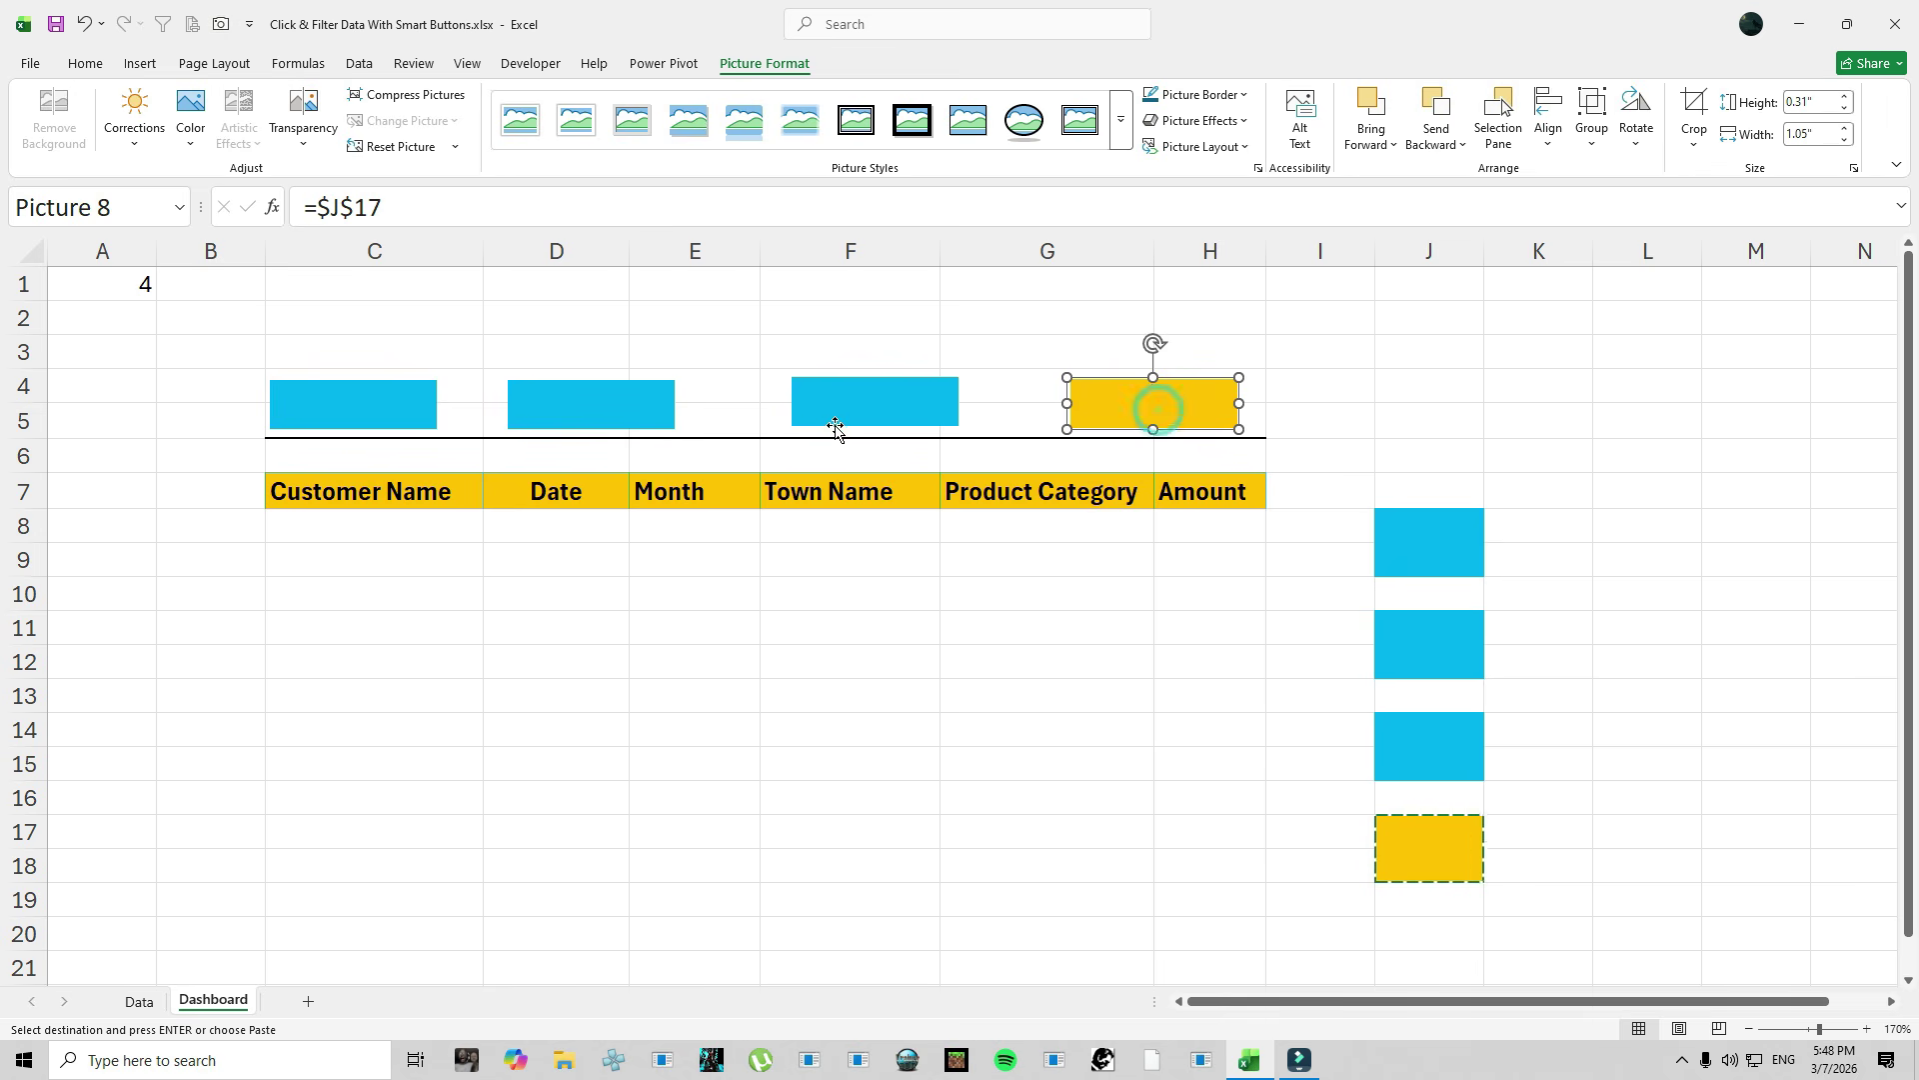
Align the four linked pictures by their middles and distribute them horizontally.
{"action": "key", "text": "ctrl+a"}
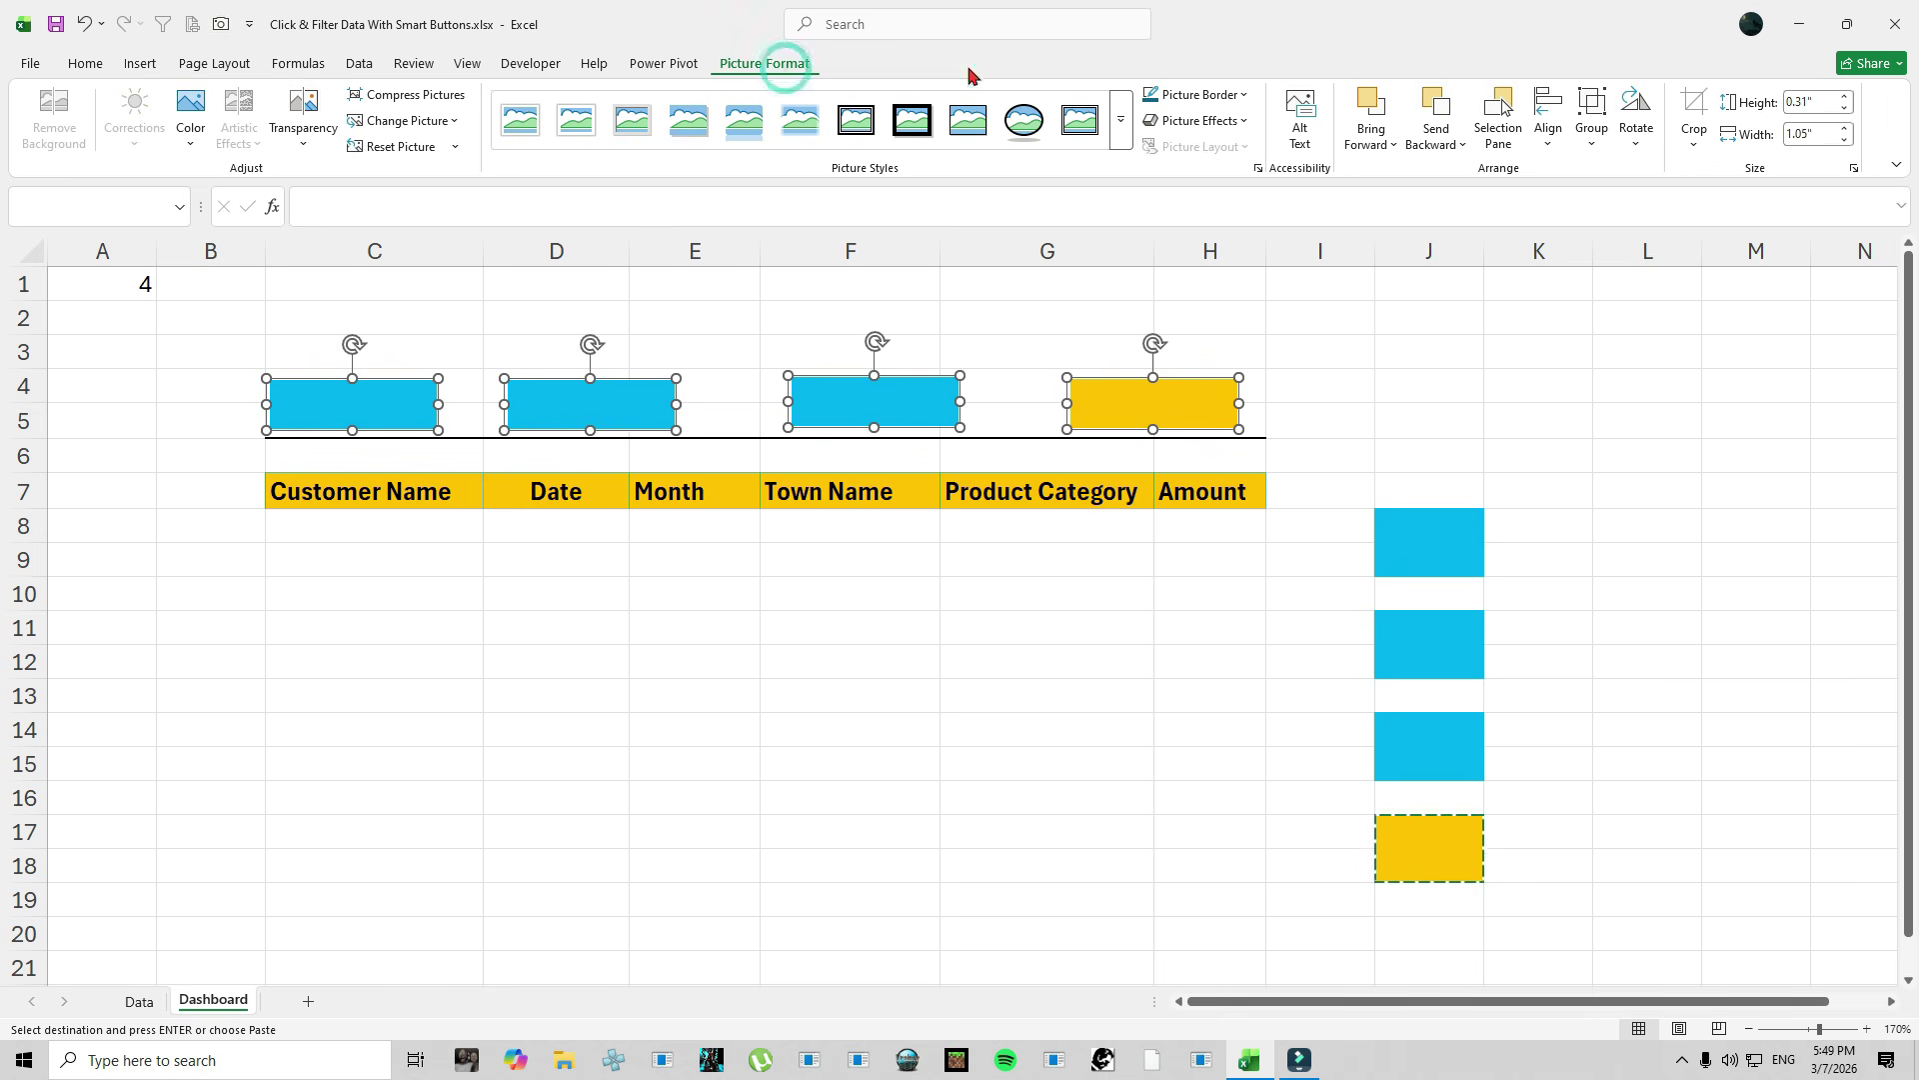
{"action": "left_click", "coordinate": [1557, 150]}
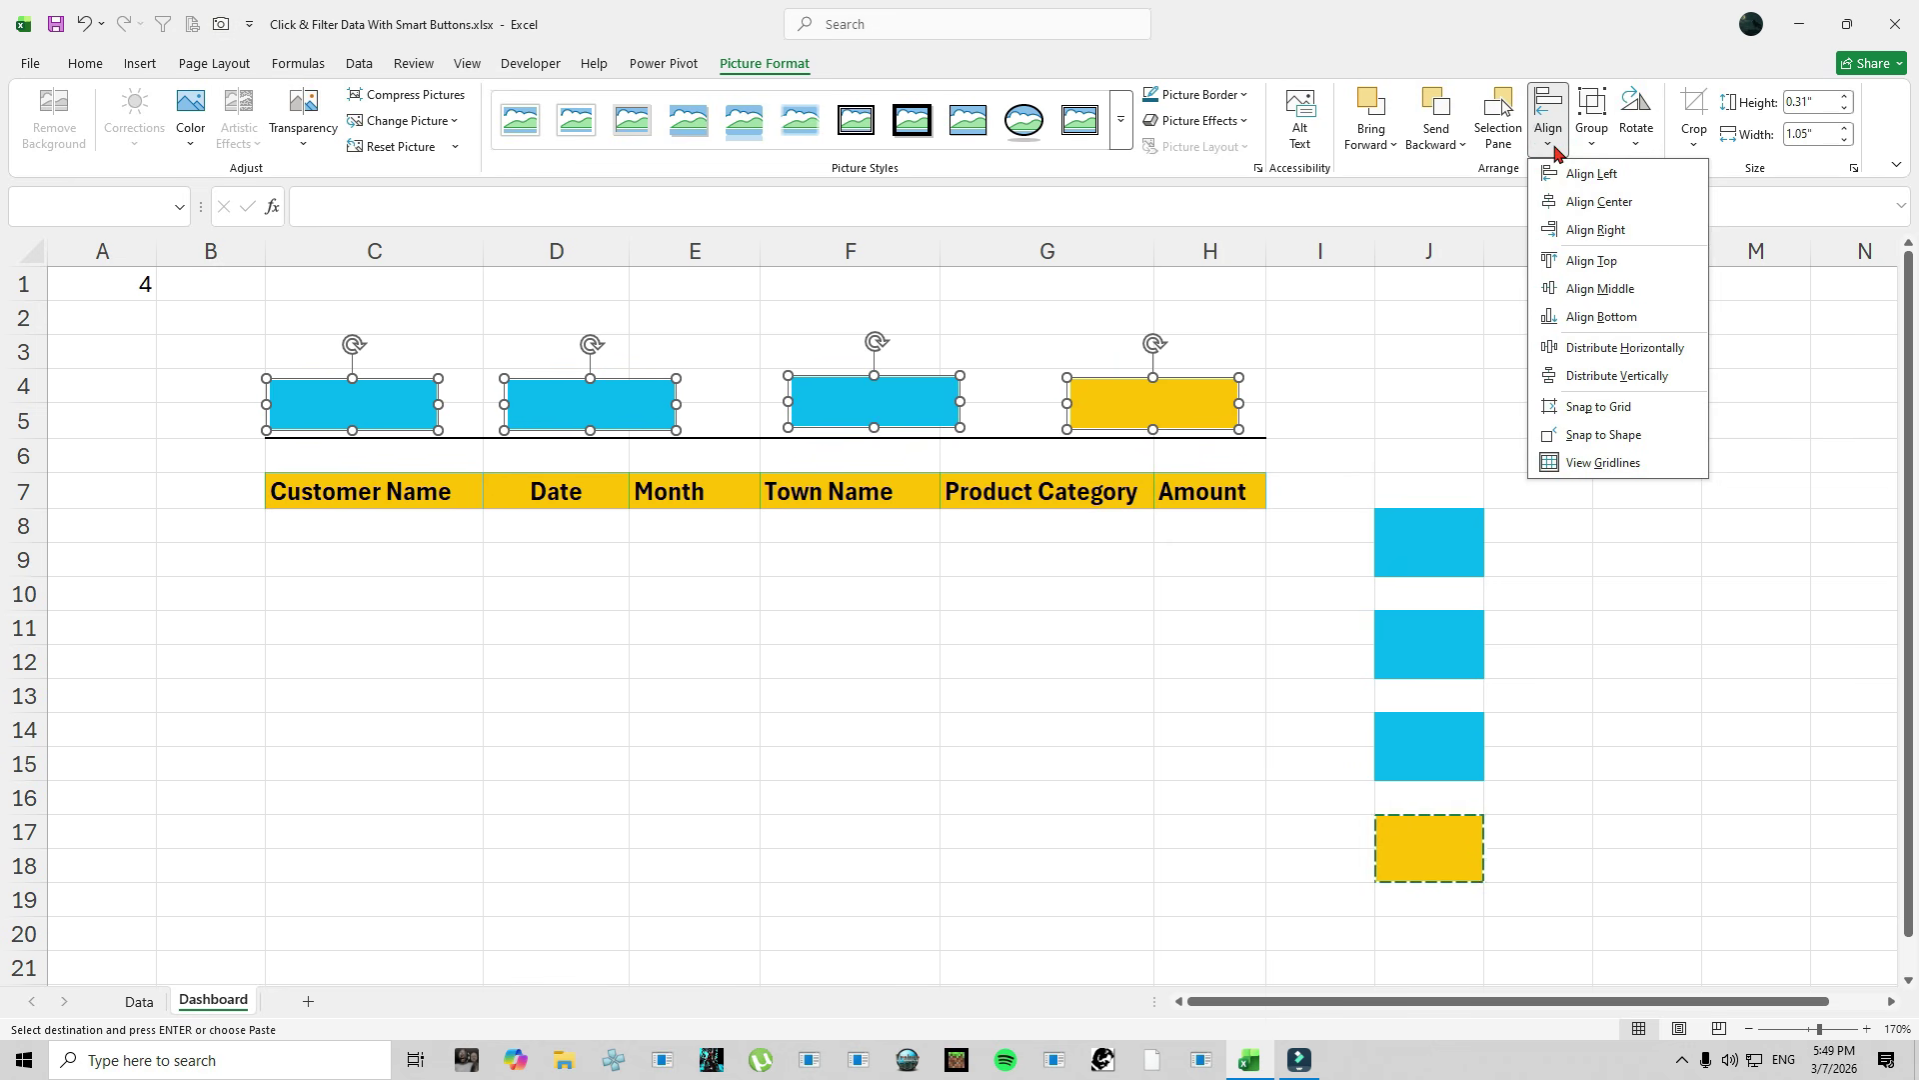
{"action": "left_click", "coordinate": [1605, 289]}
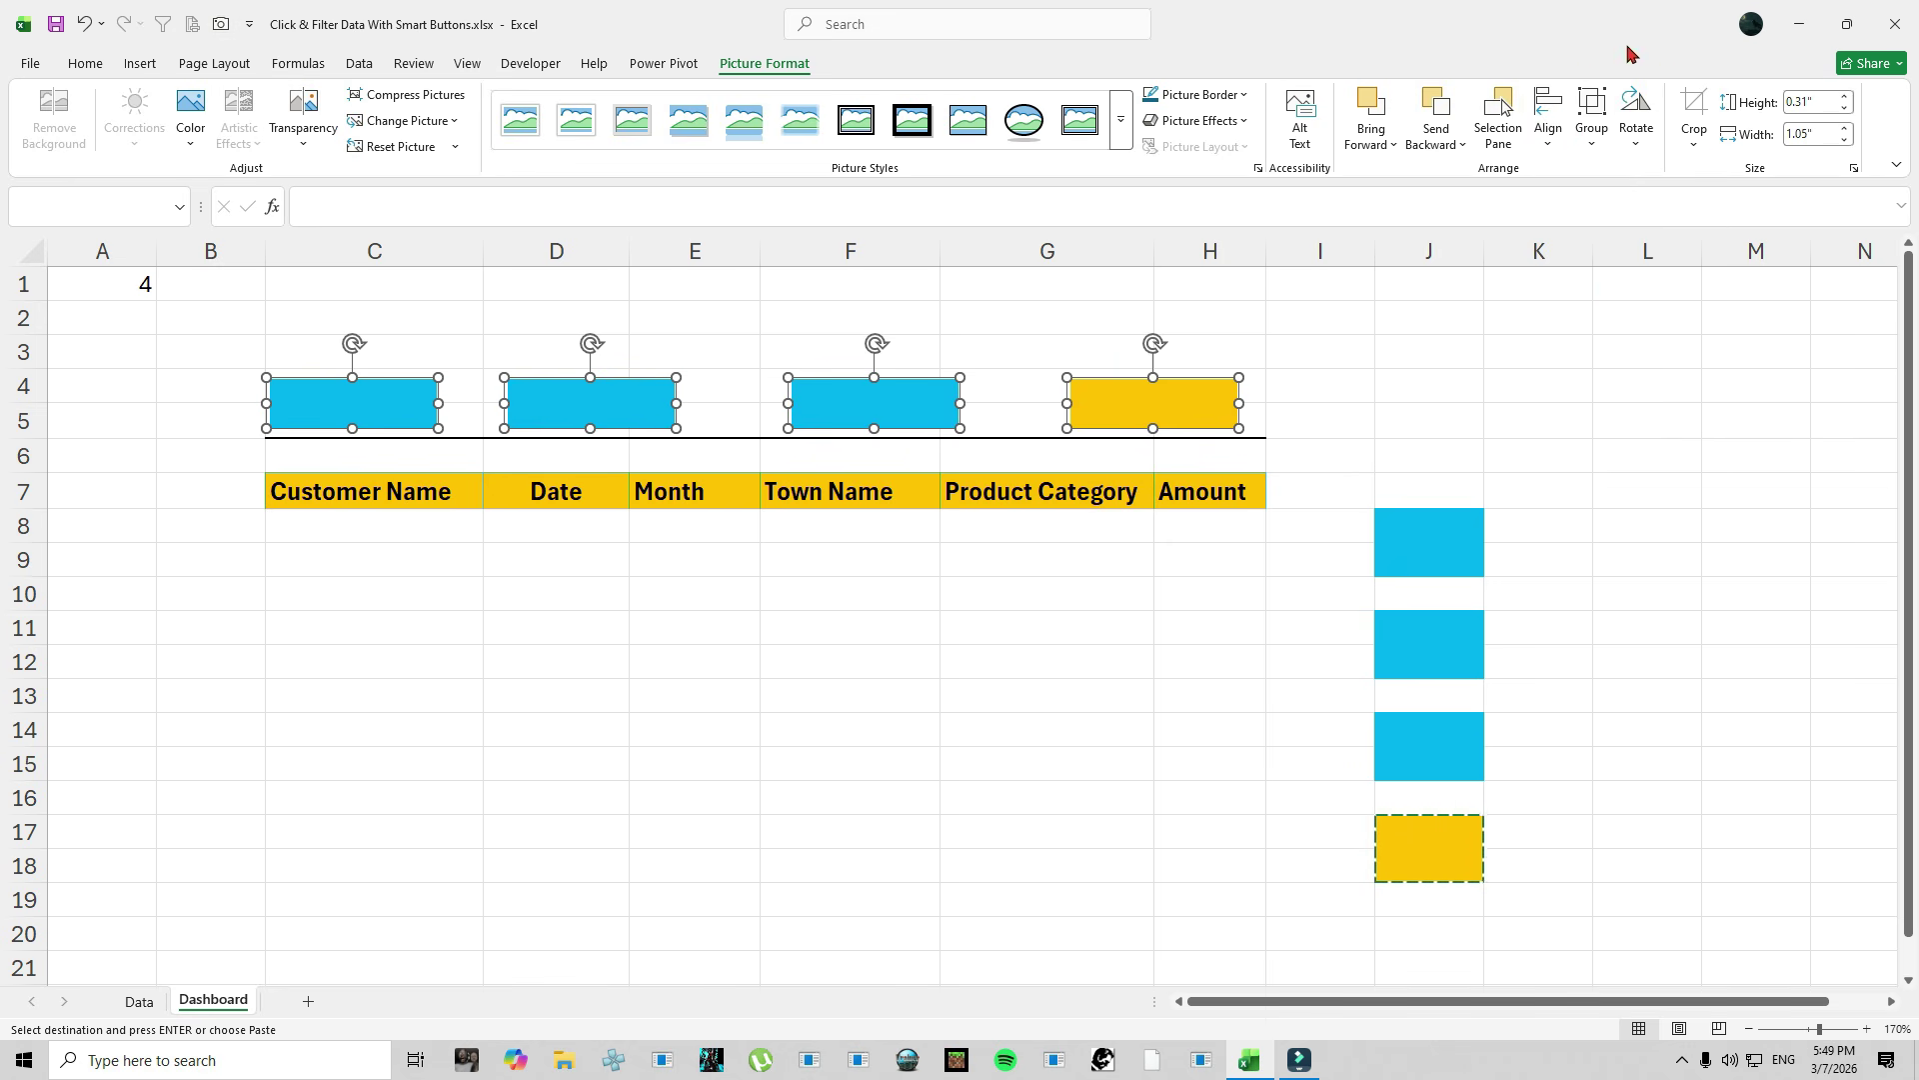
{"action": "left_click", "coordinate": [1550, 130]}
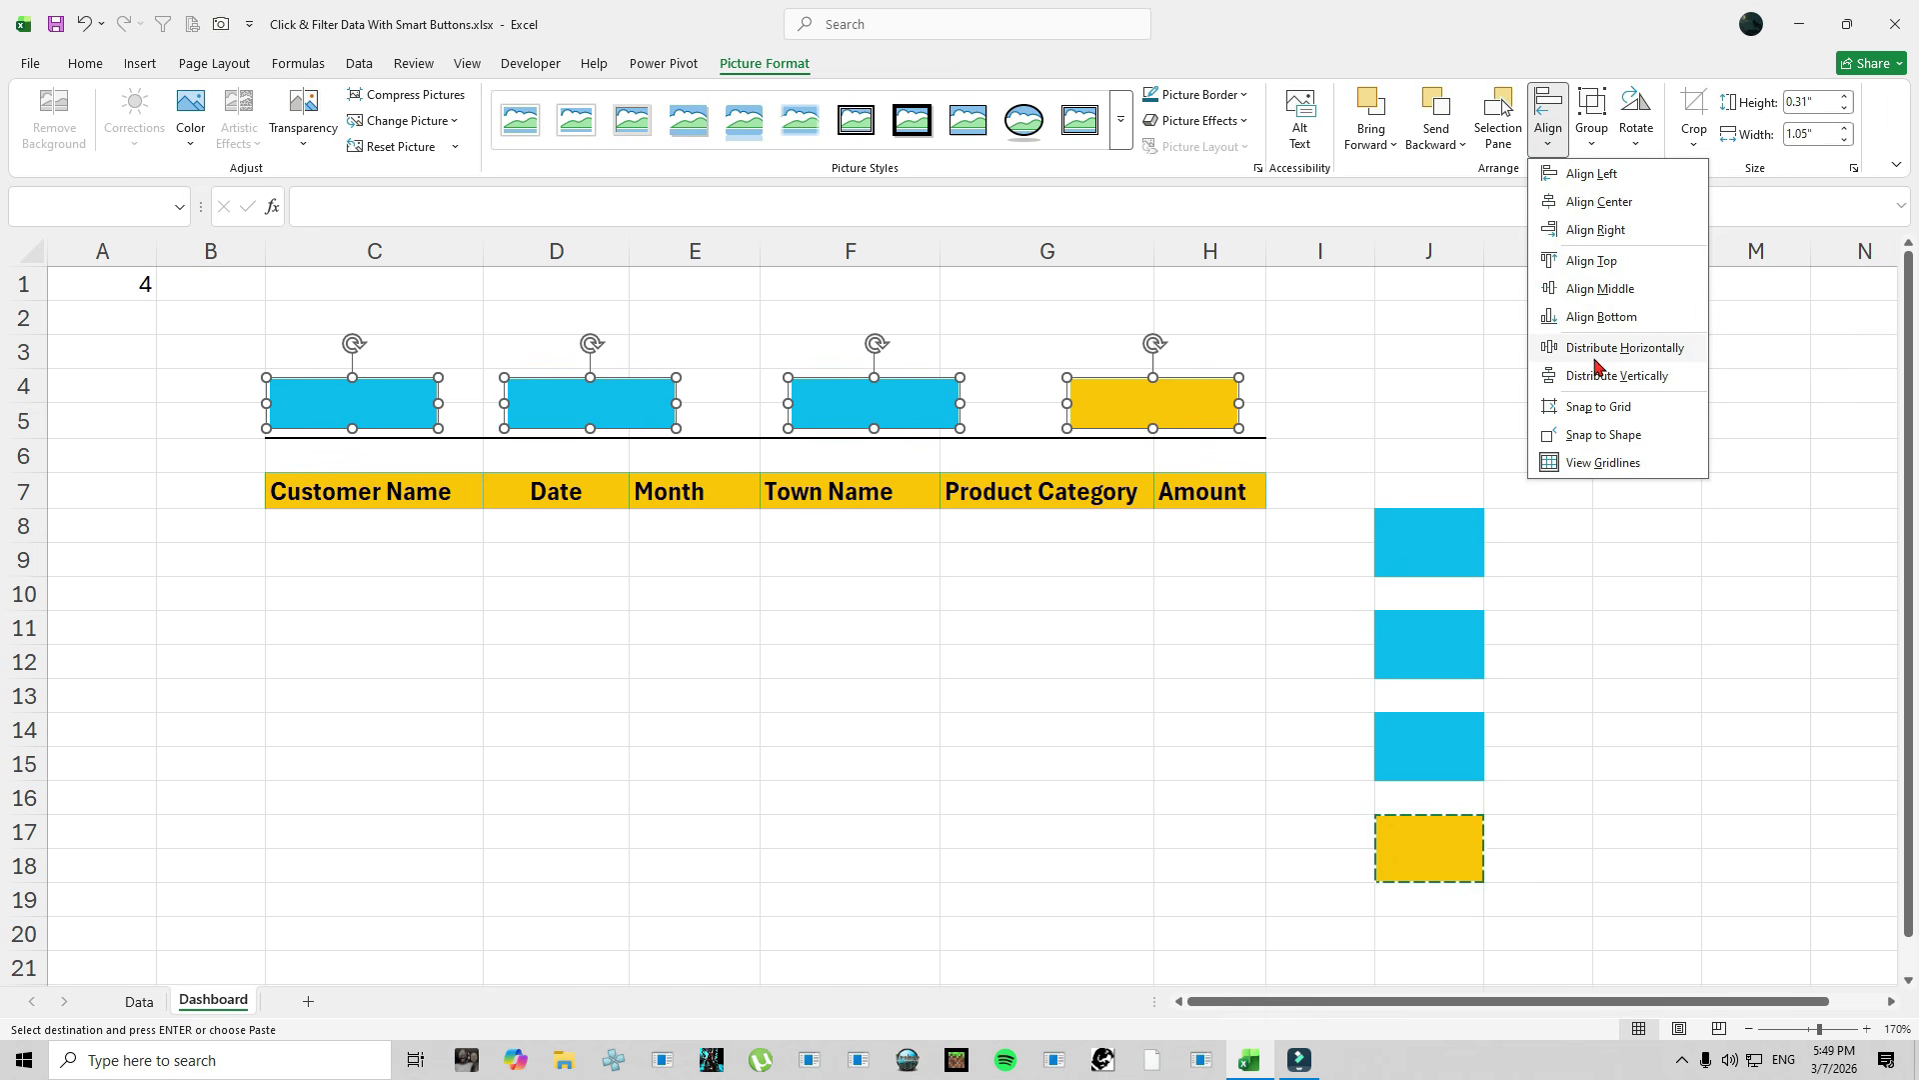
{"action": "left_click", "coordinate": [1643, 350]}
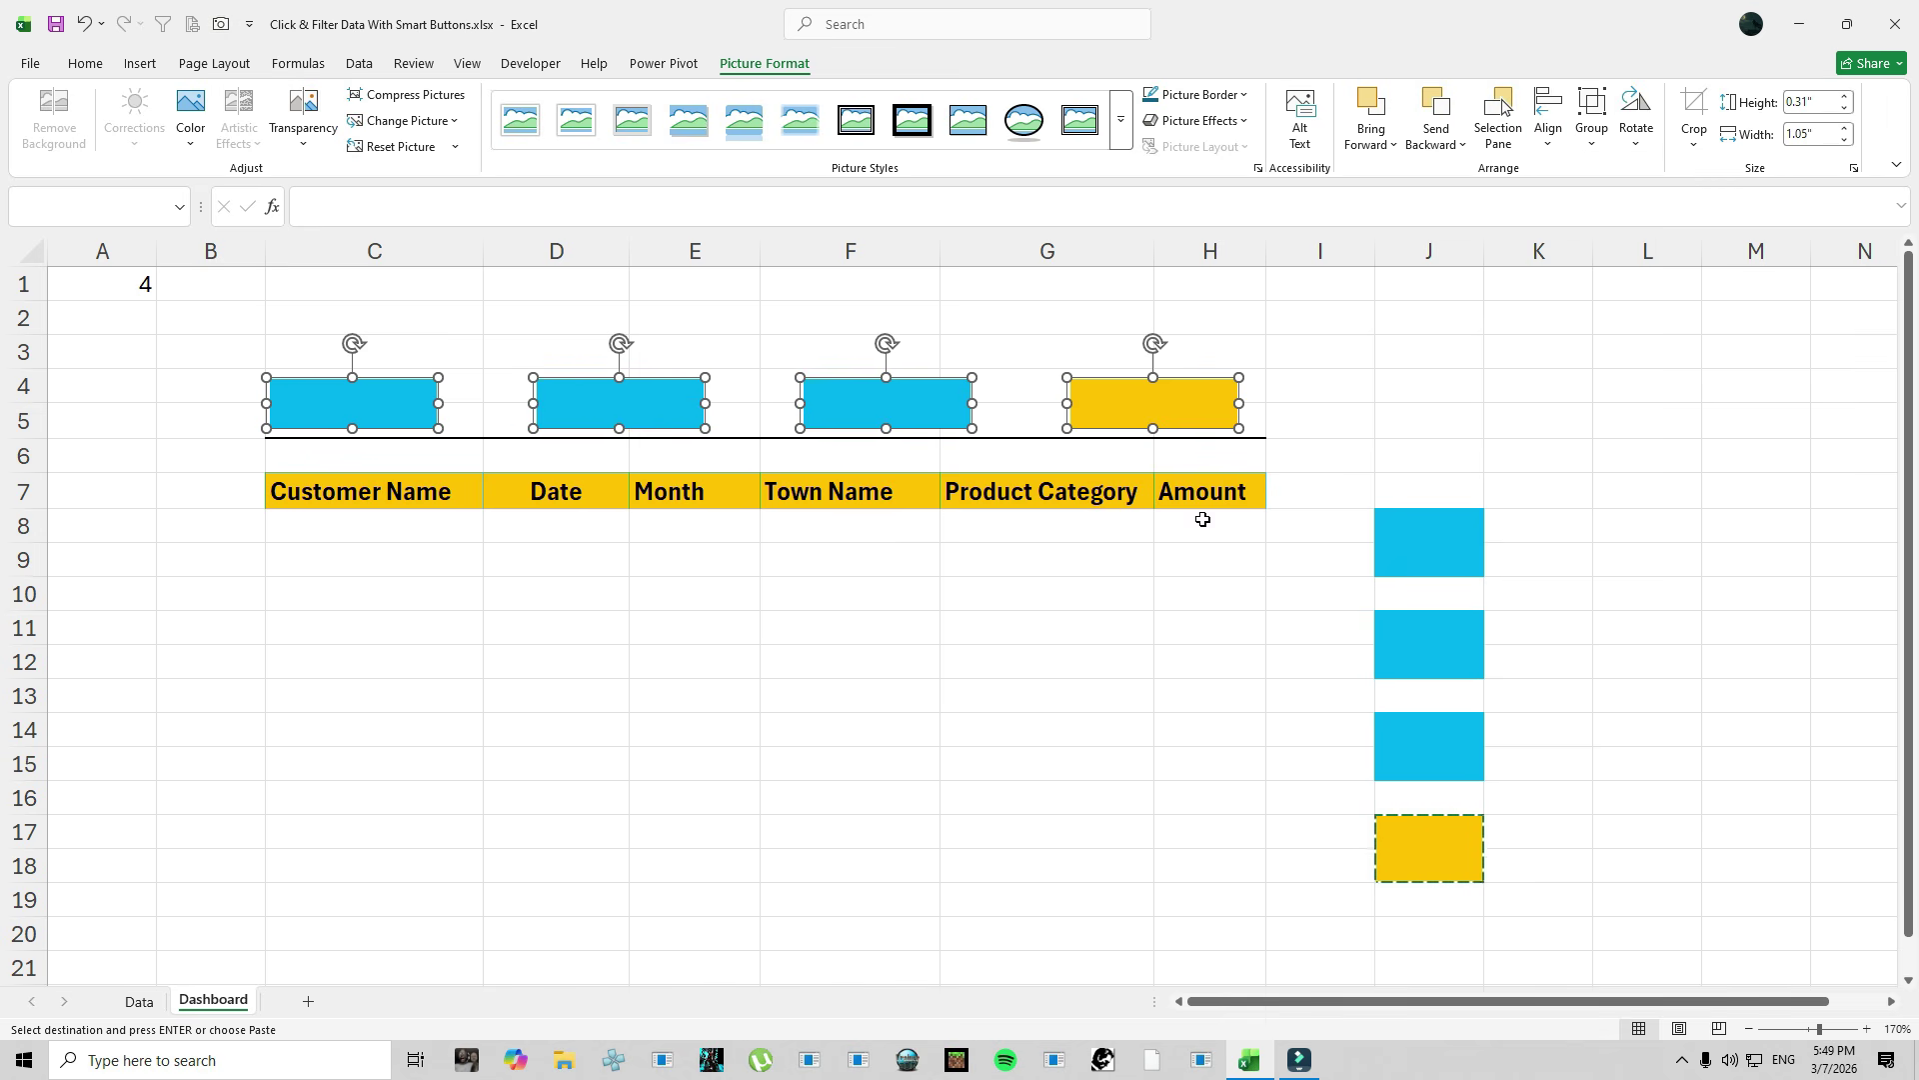
{"action": "left_click", "coordinate": [1109, 633]}
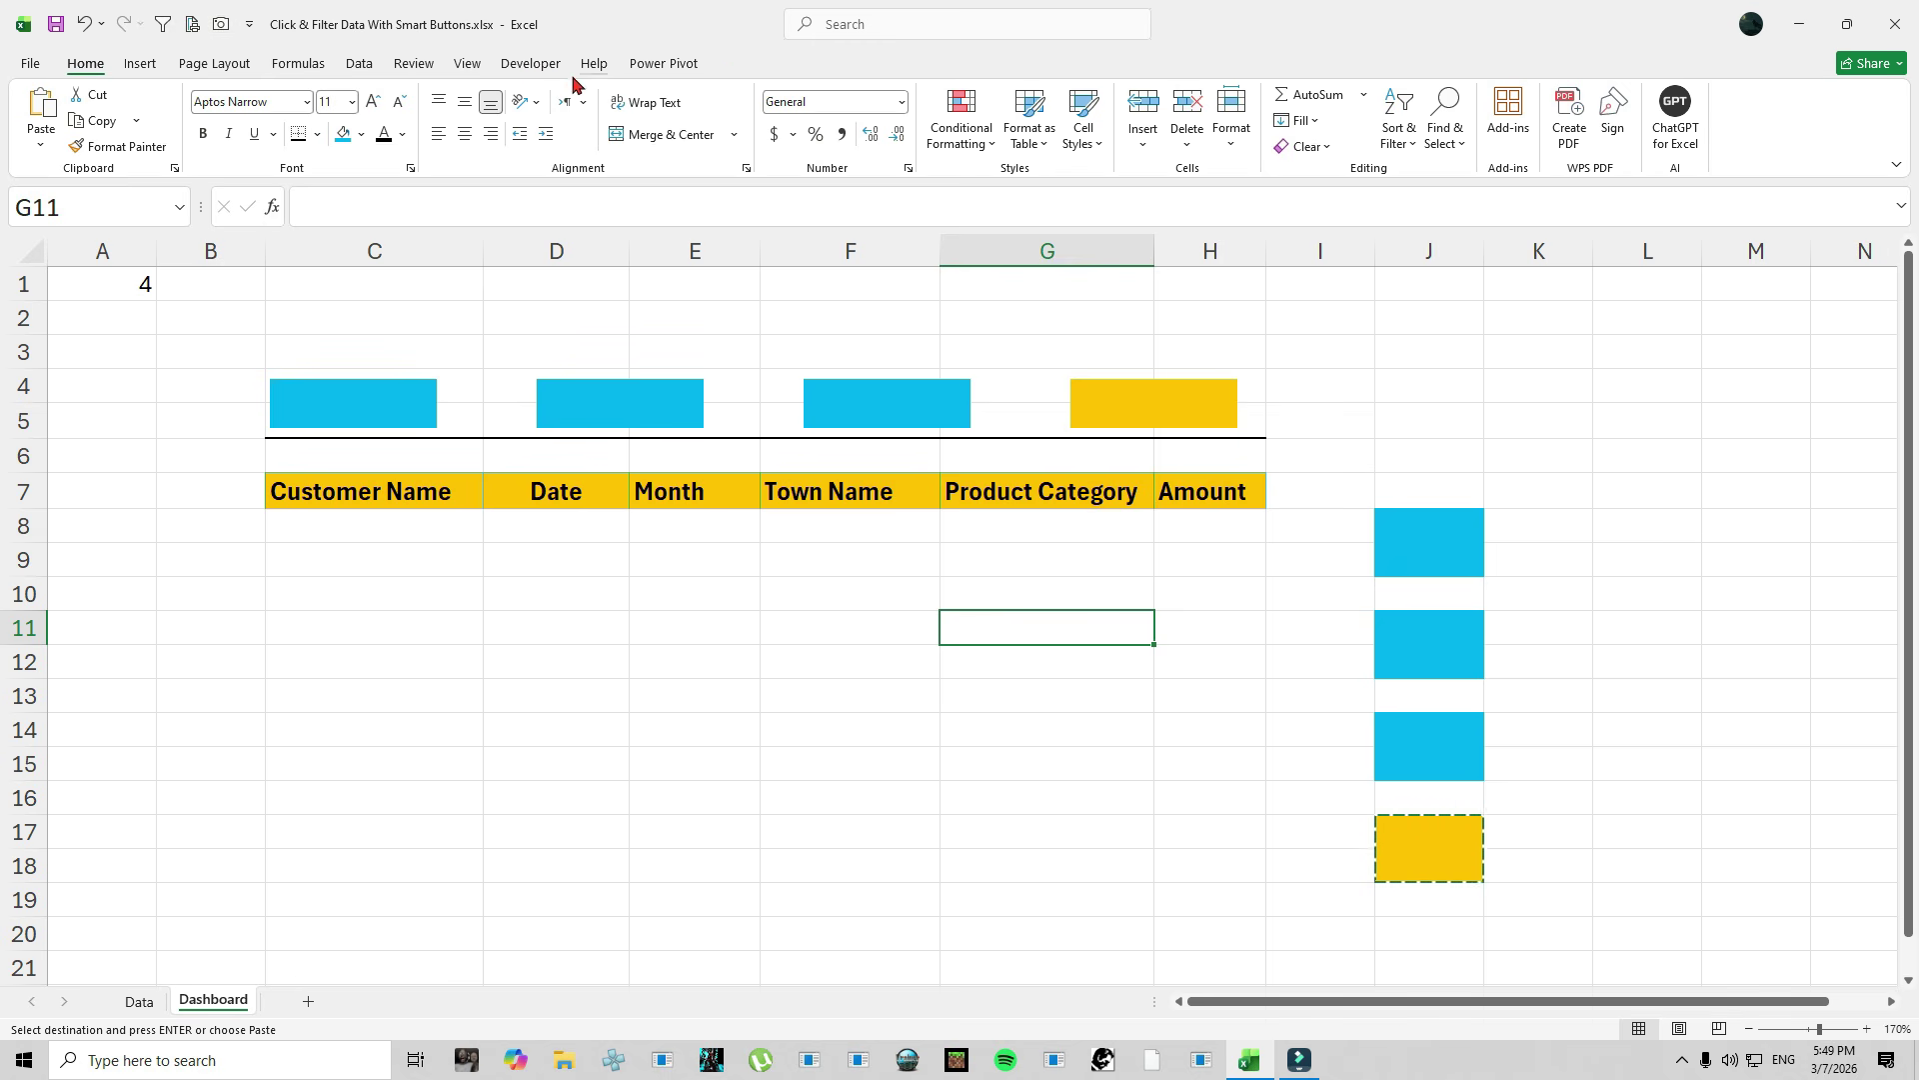
Make sure the Developer tab is enabled in the ribbon customization options.
{"action": "right_click", "coordinate": [733, 68]}
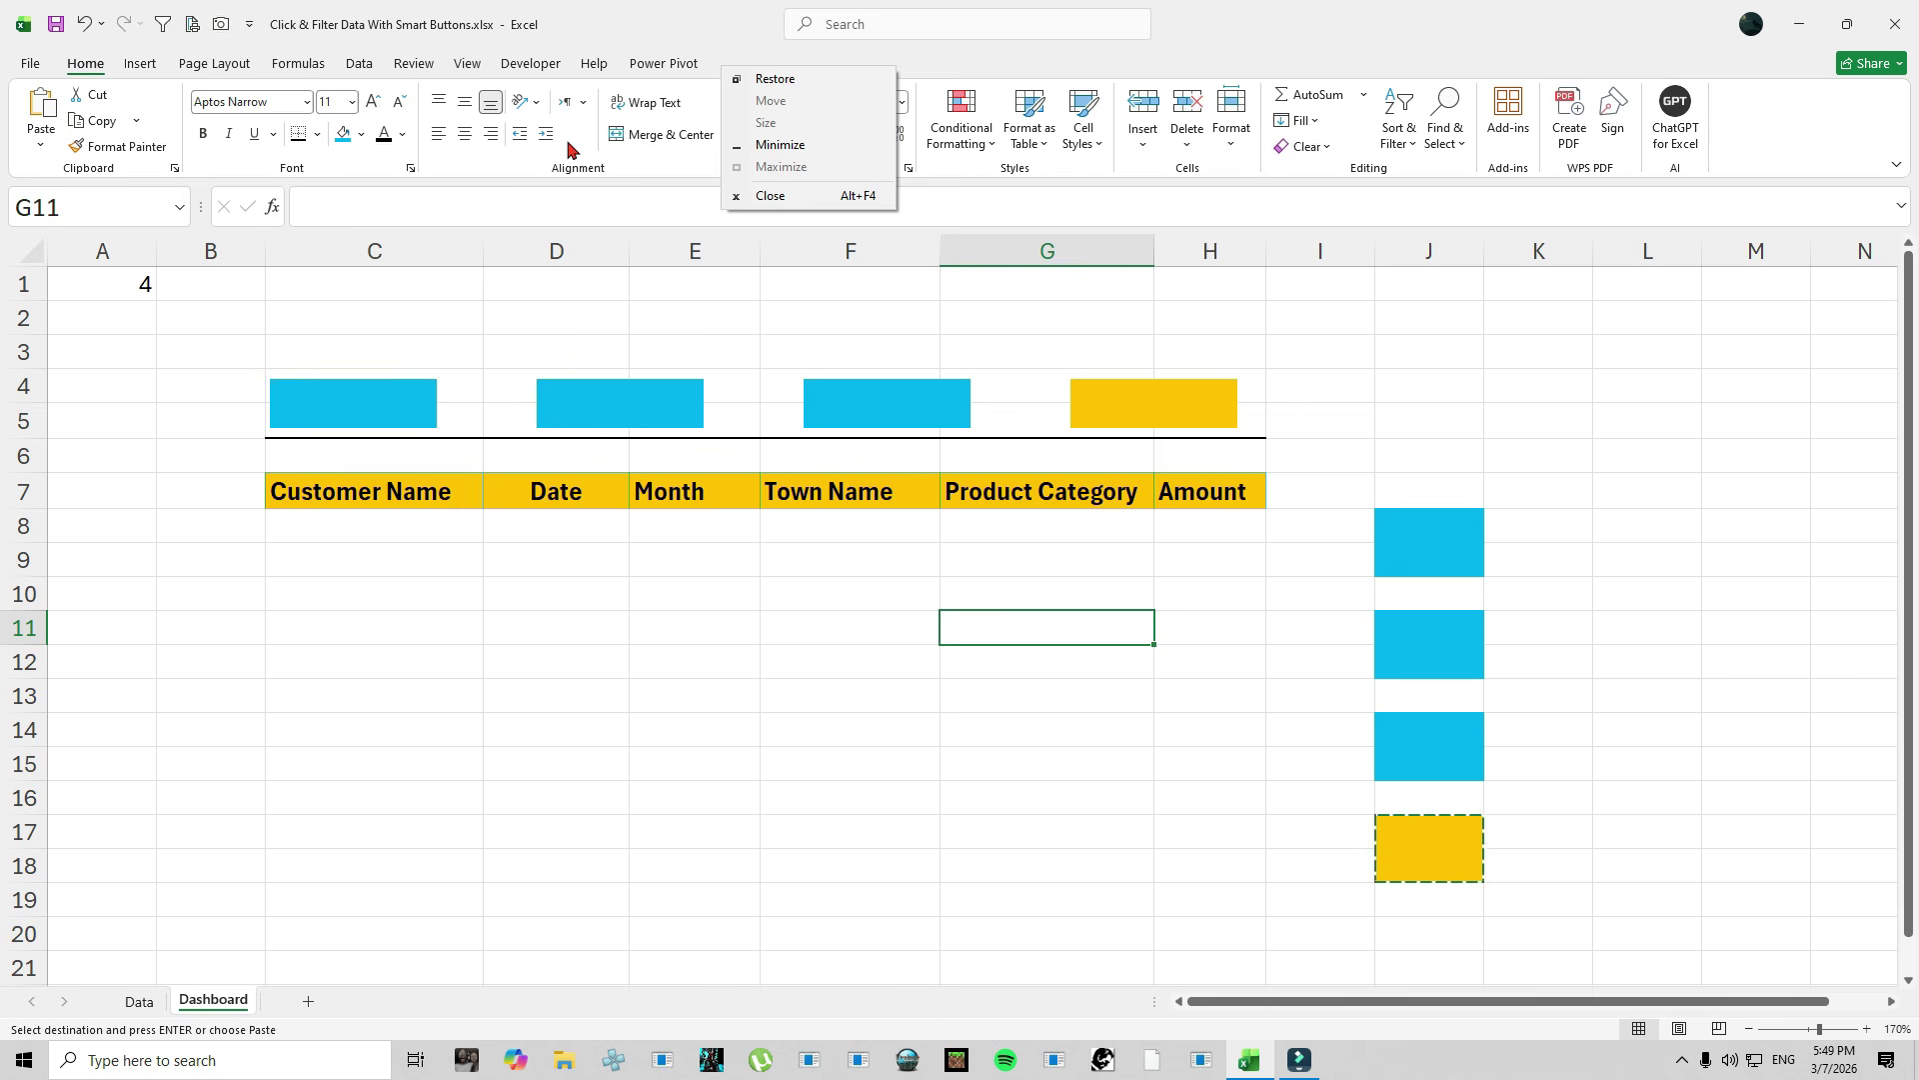
{"action": "right_click", "coordinate": [588, 140]}
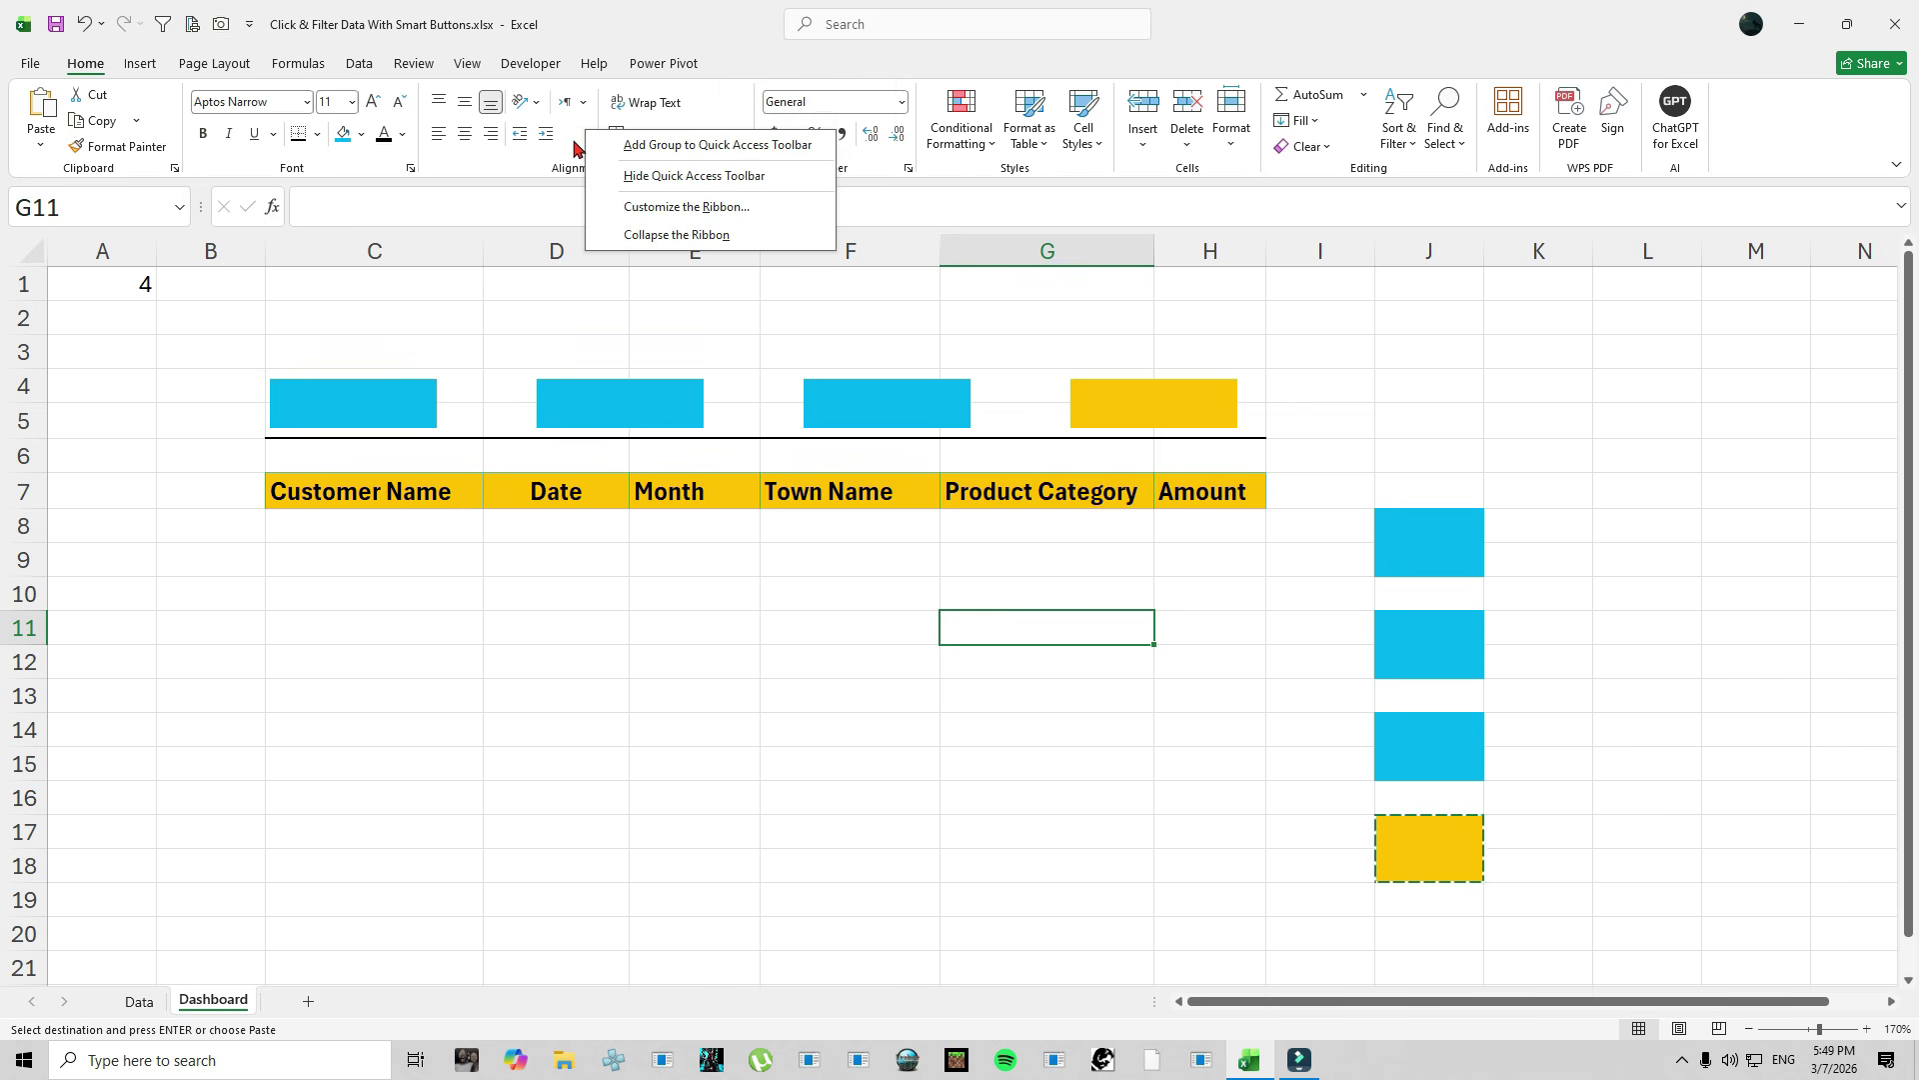
{"action": "left_click", "coordinate": [704, 207]}
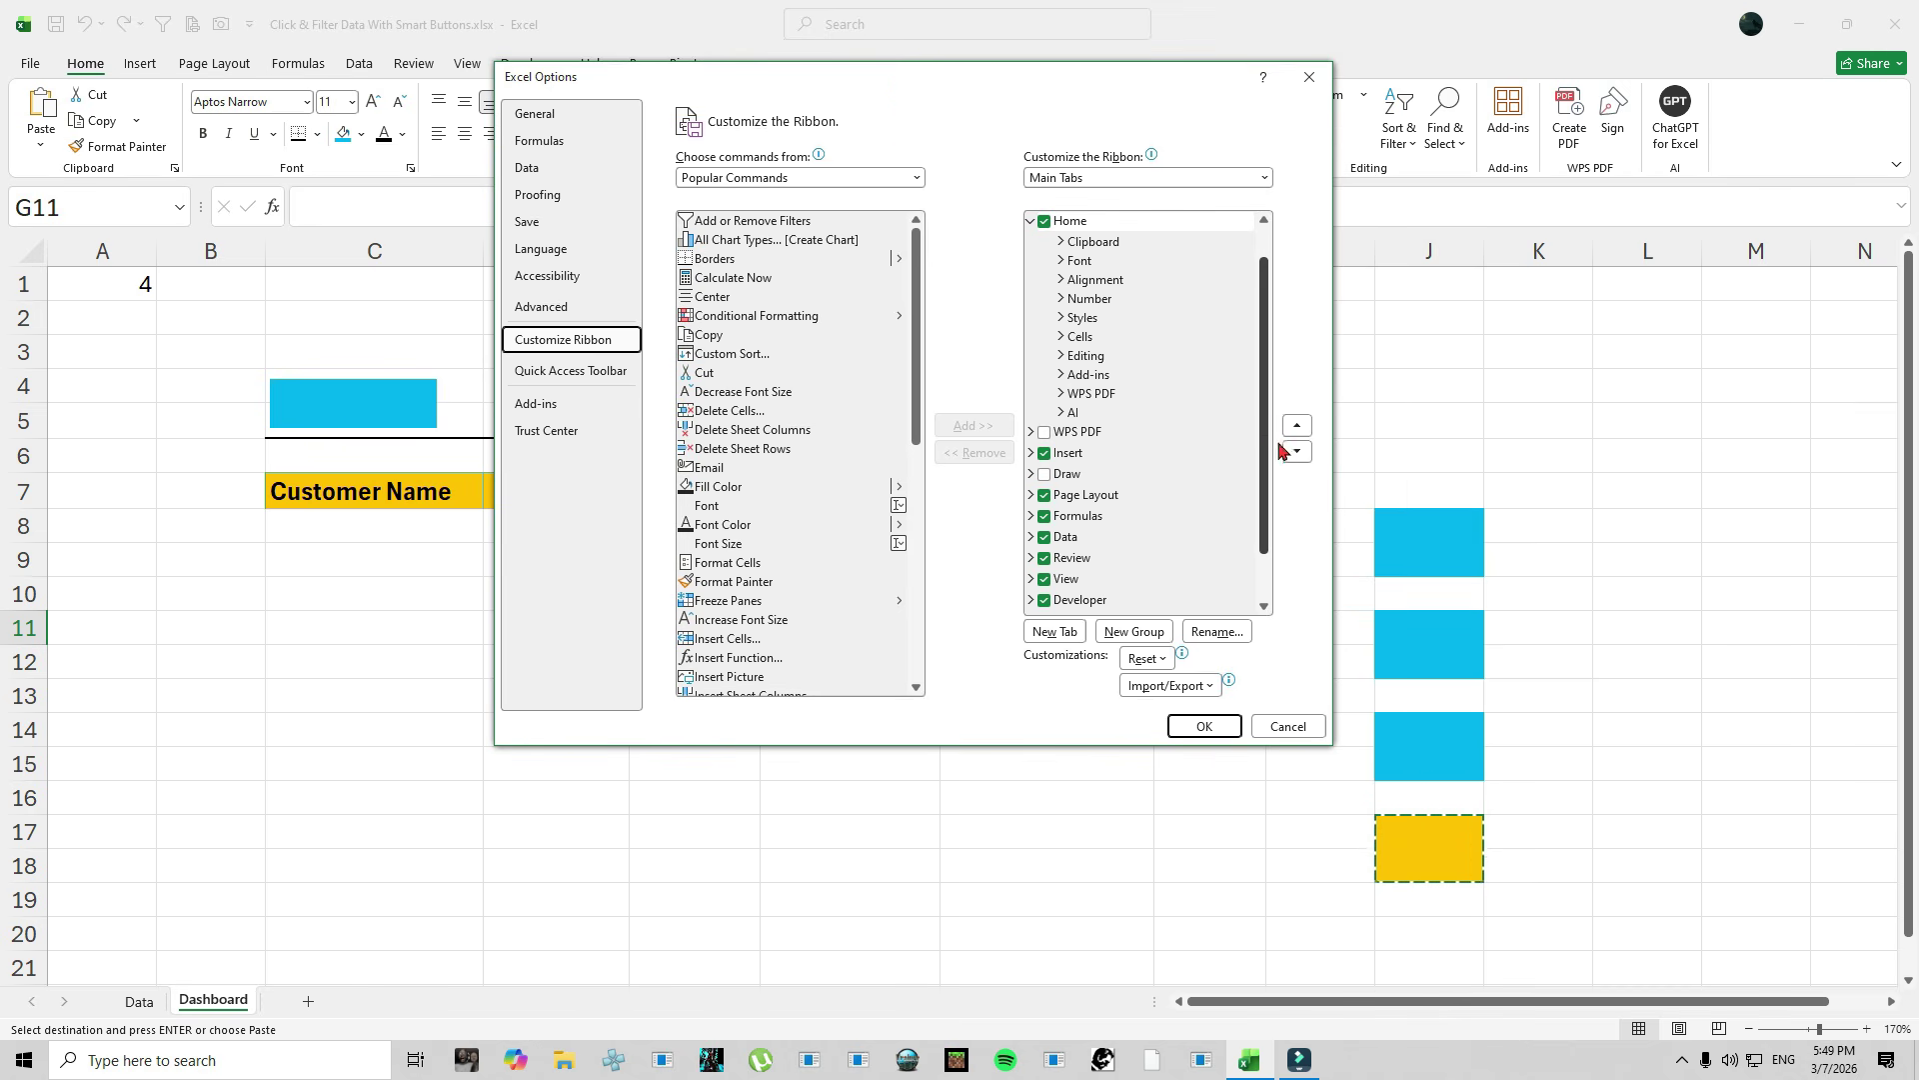
{"action": "scroll", "coordinate": [1265, 425], "scroll_direction": "down", "scroll_amount": 1}
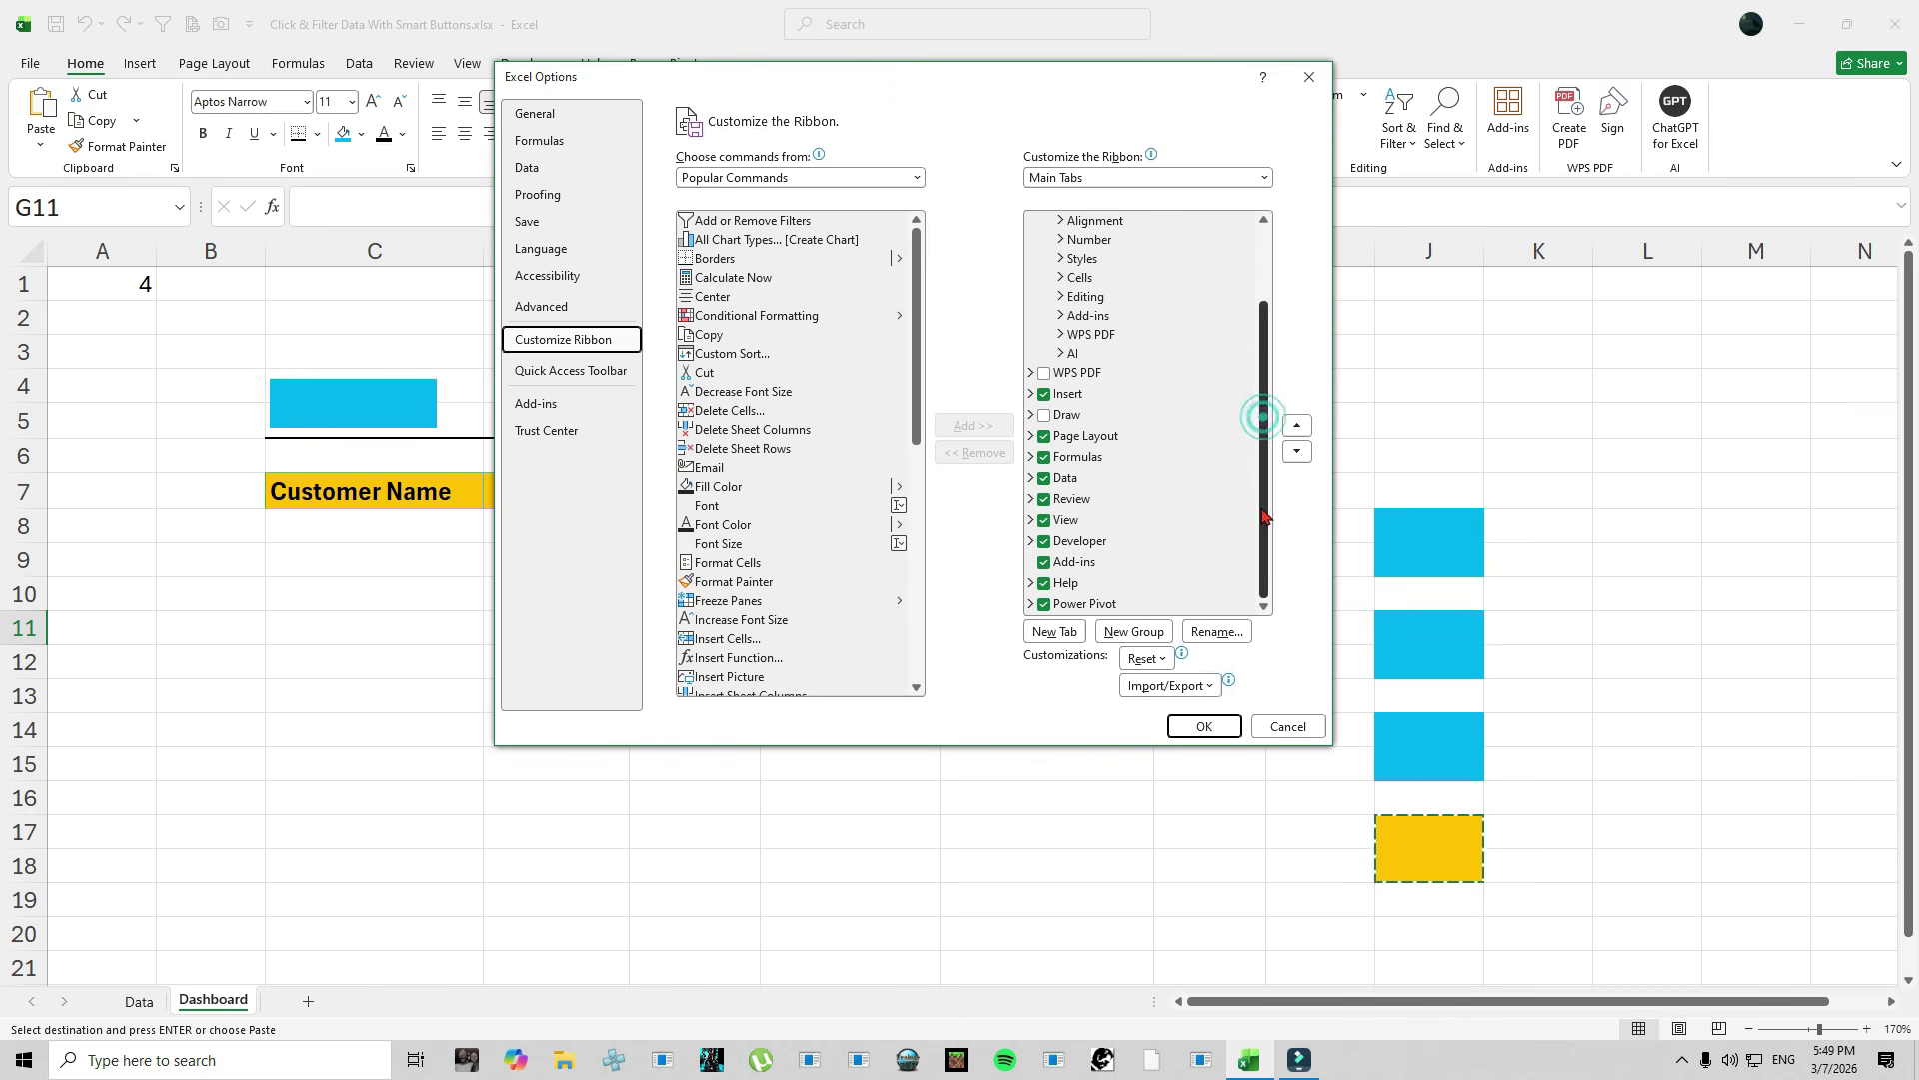
{"action": "left_click", "coordinate": [1048, 550]}
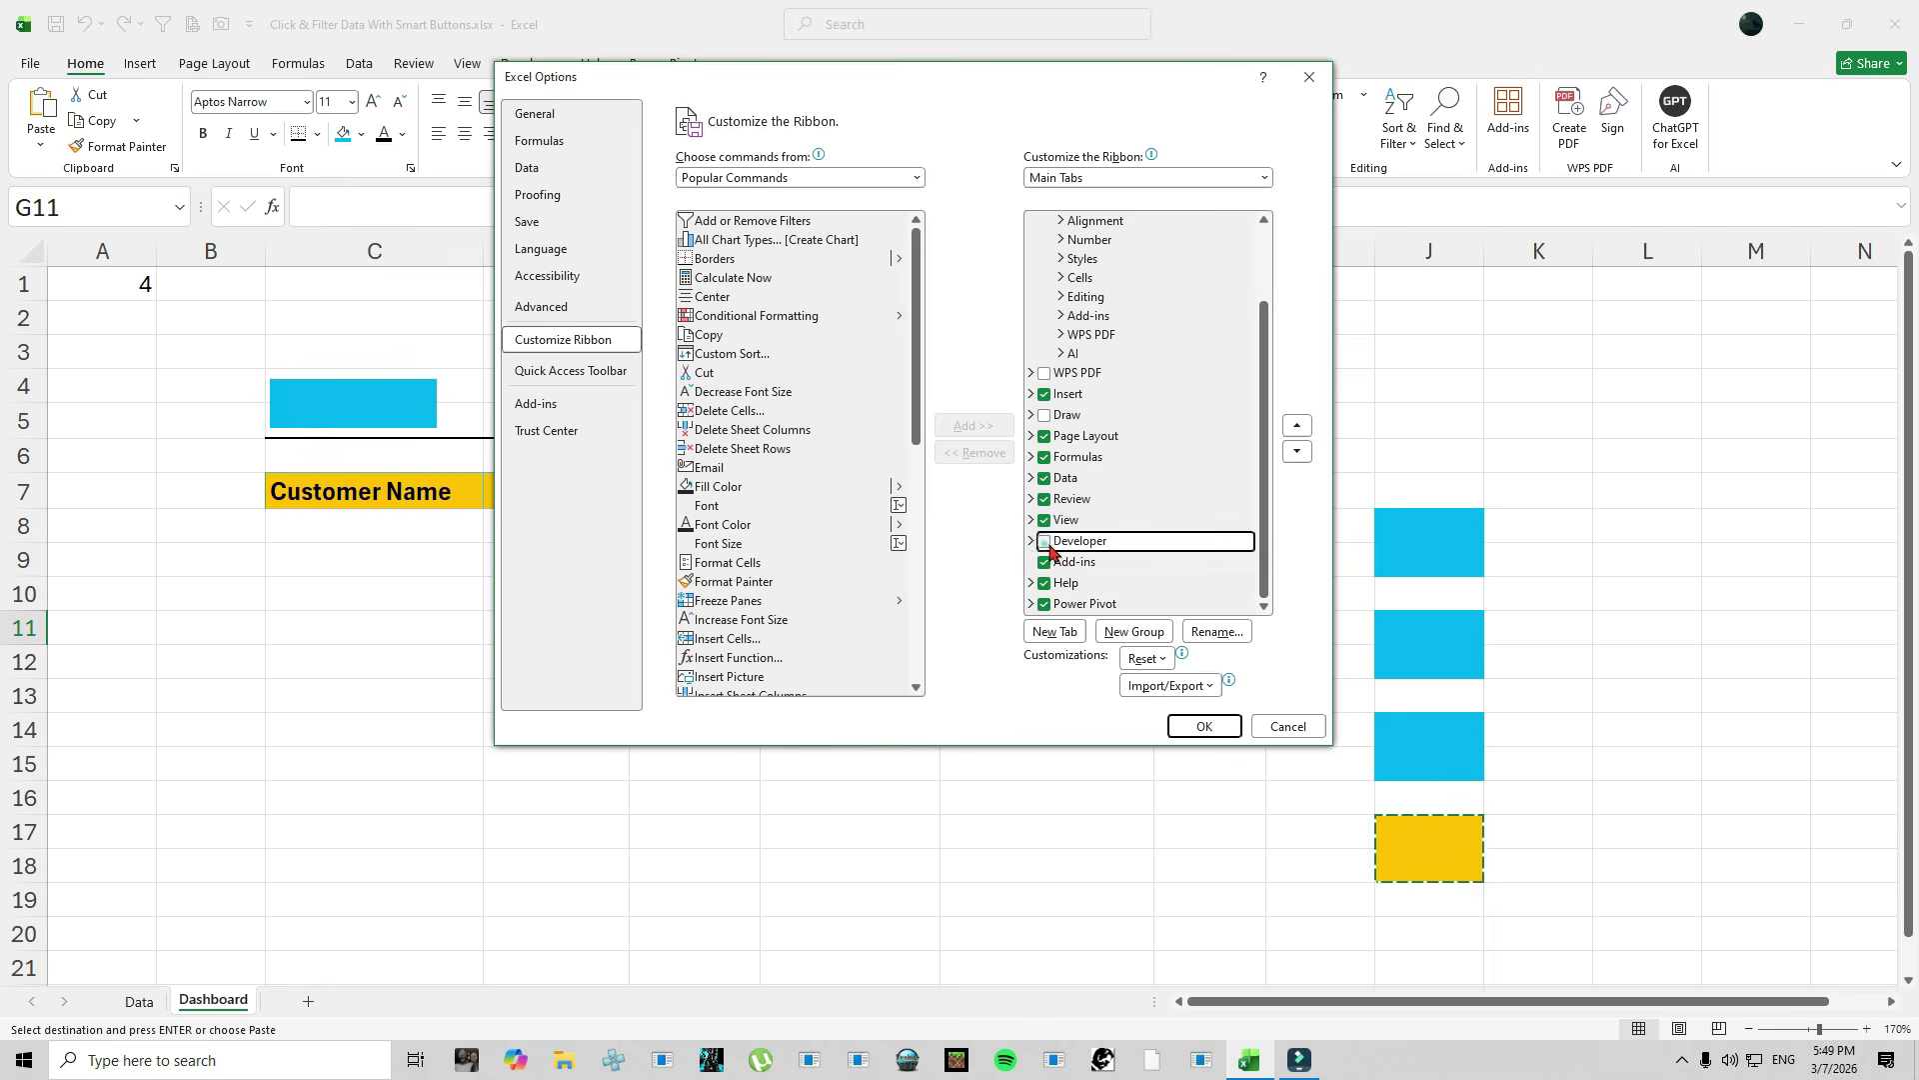
{"action": "left_click", "coordinate": [1190, 735]}
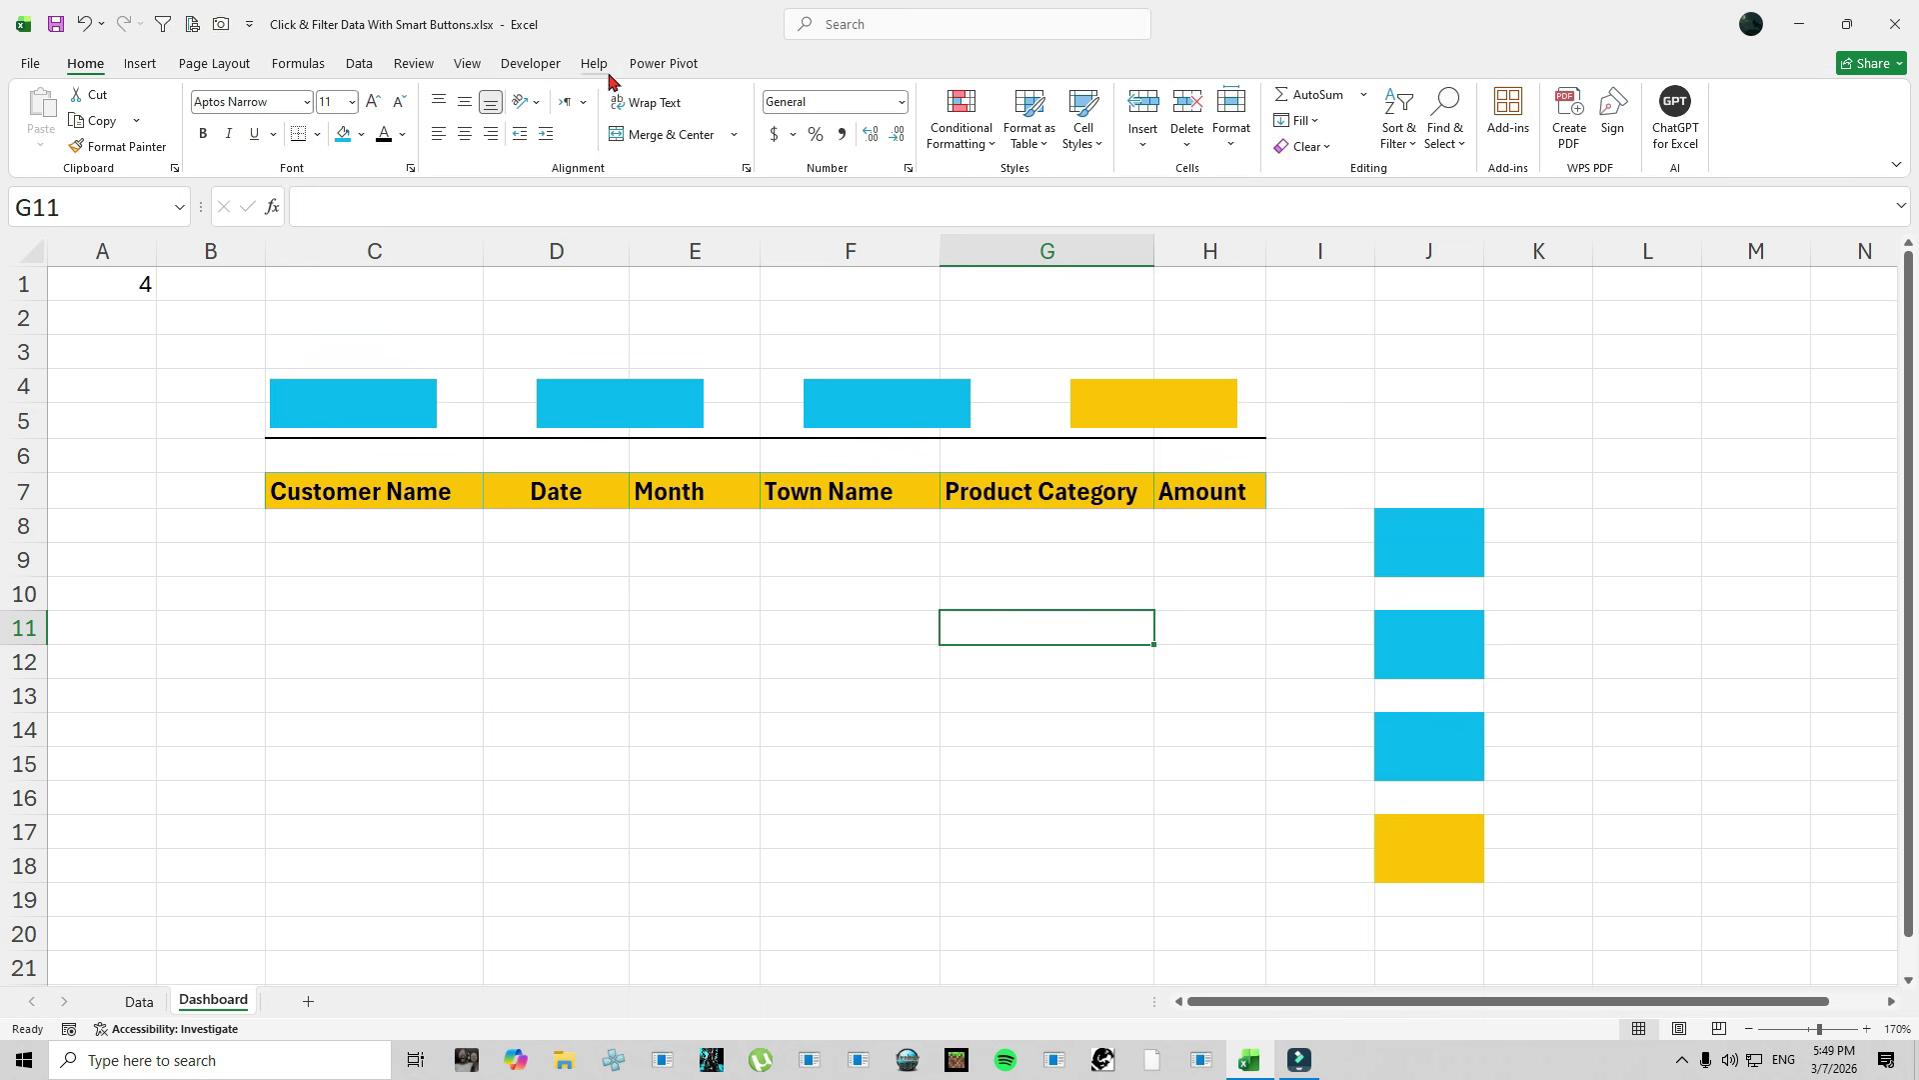
Insert an option button form control over the linked picture at C4 and nudge it up to sit inside the picture.
{"action": "left_click", "coordinate": [530, 64]}
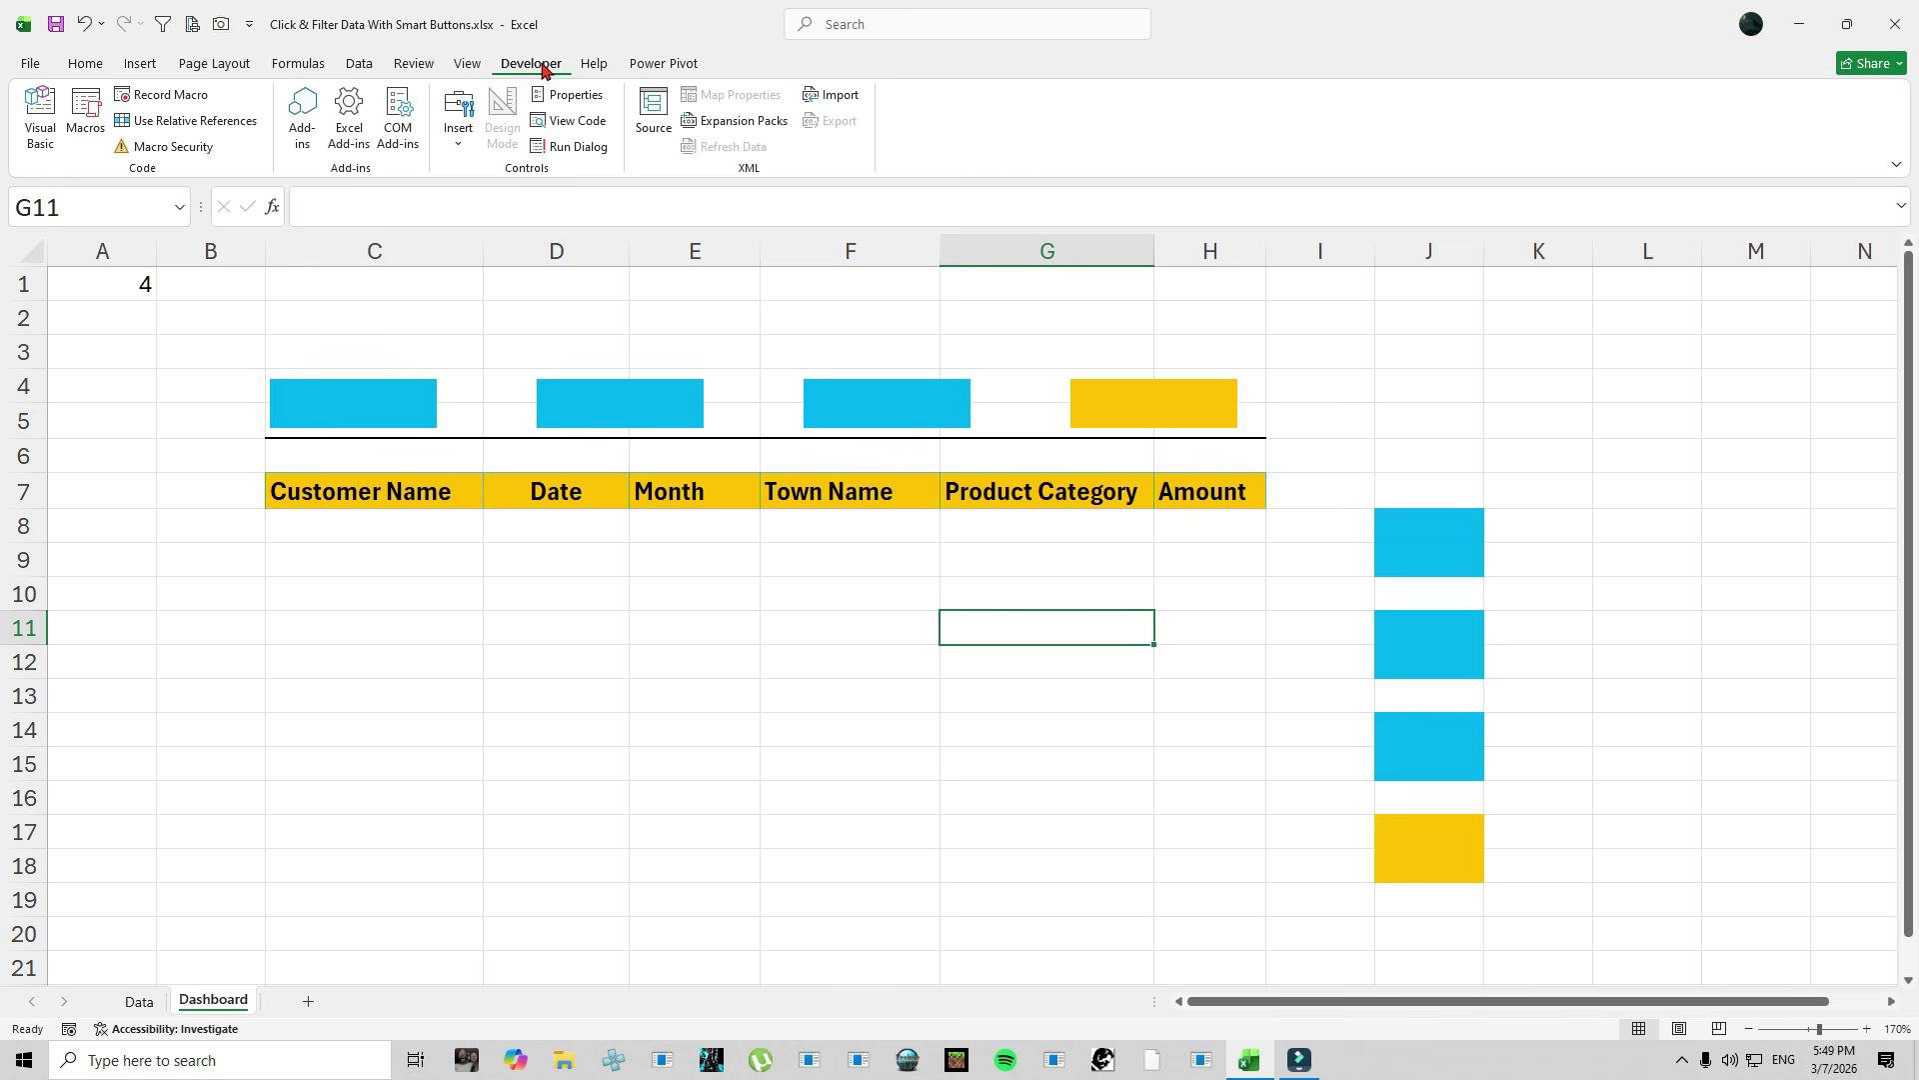
{"action": "left_click", "coordinate": [458, 145]}
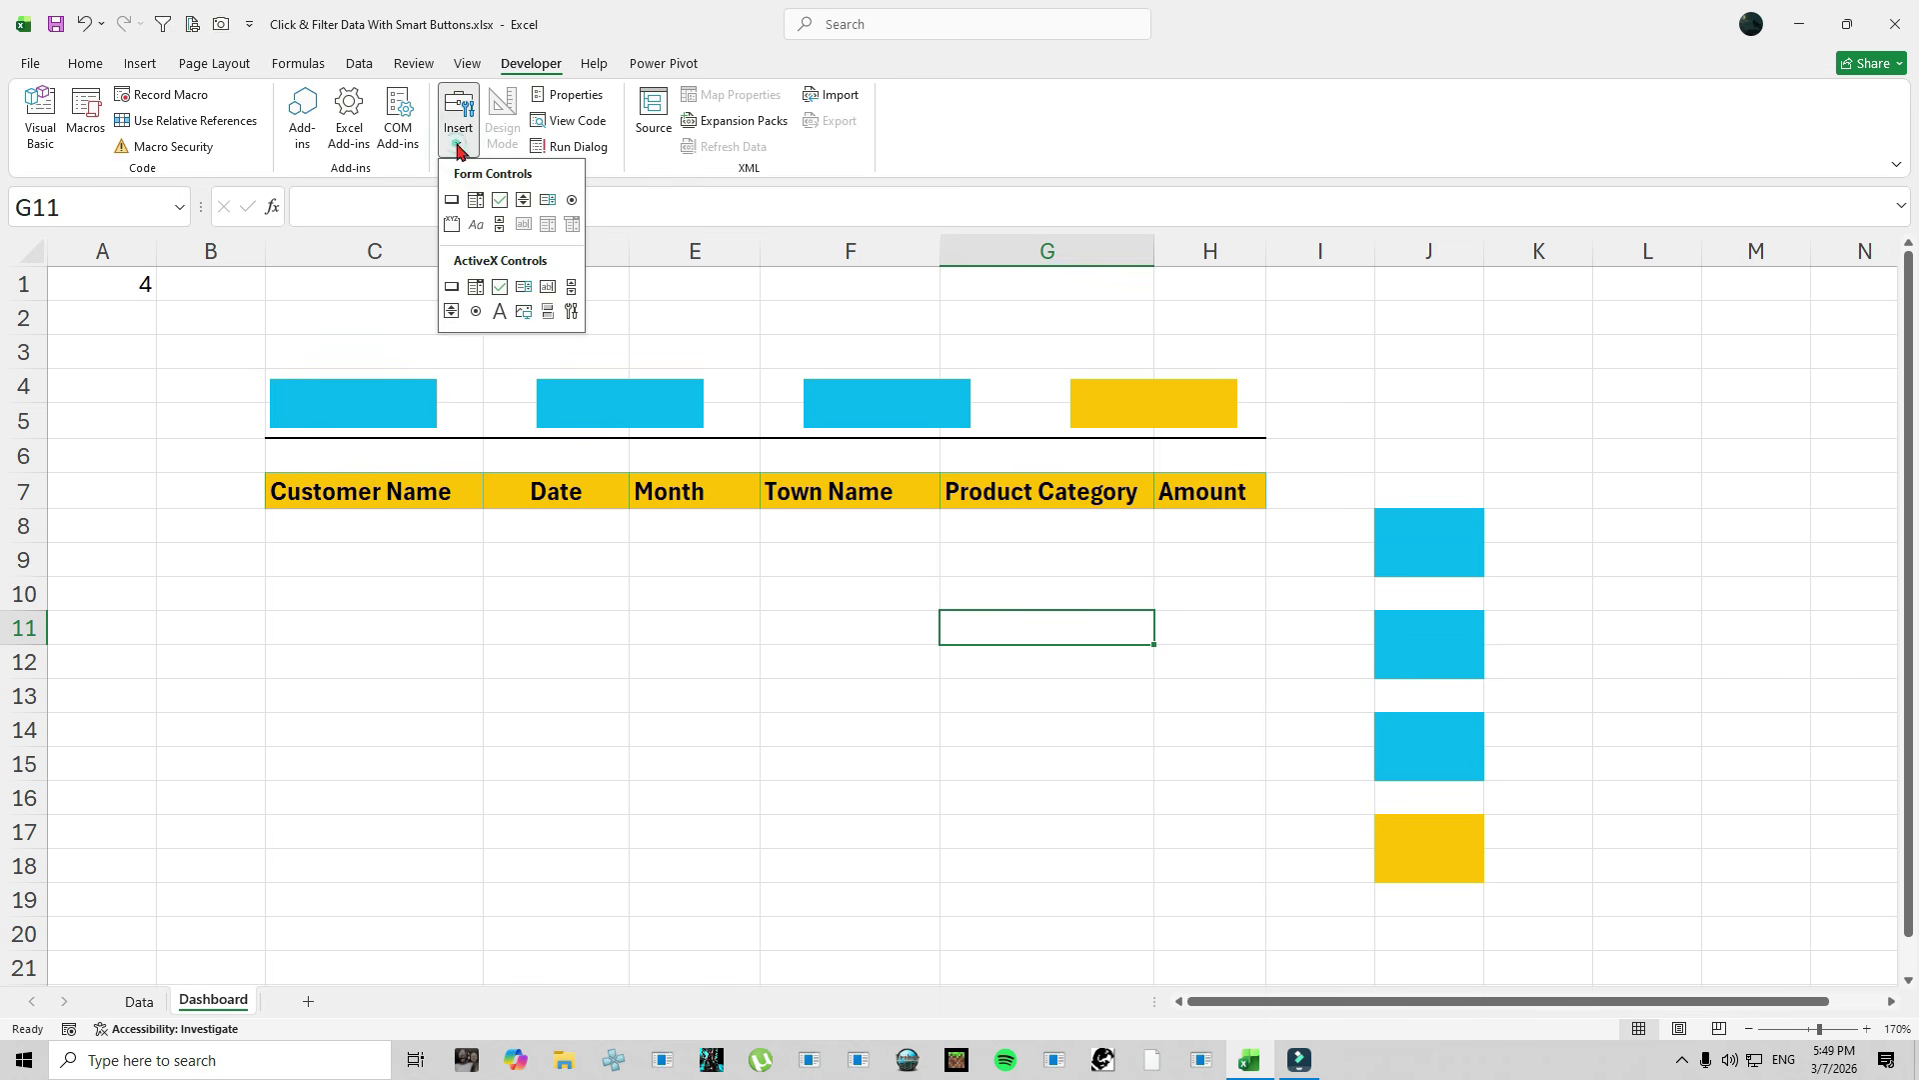
{"action": "left_click", "coordinate": [572, 203]}
{"action": "mouse_move", "coordinate": [282, 397]}
{"action": "left_mouse_down"}
{"action": "mouse_move", "coordinate": [339, 432]}
{"action": "mouse_move", "coordinate": [420, 434]}
{"action": "left_mouse_up"}
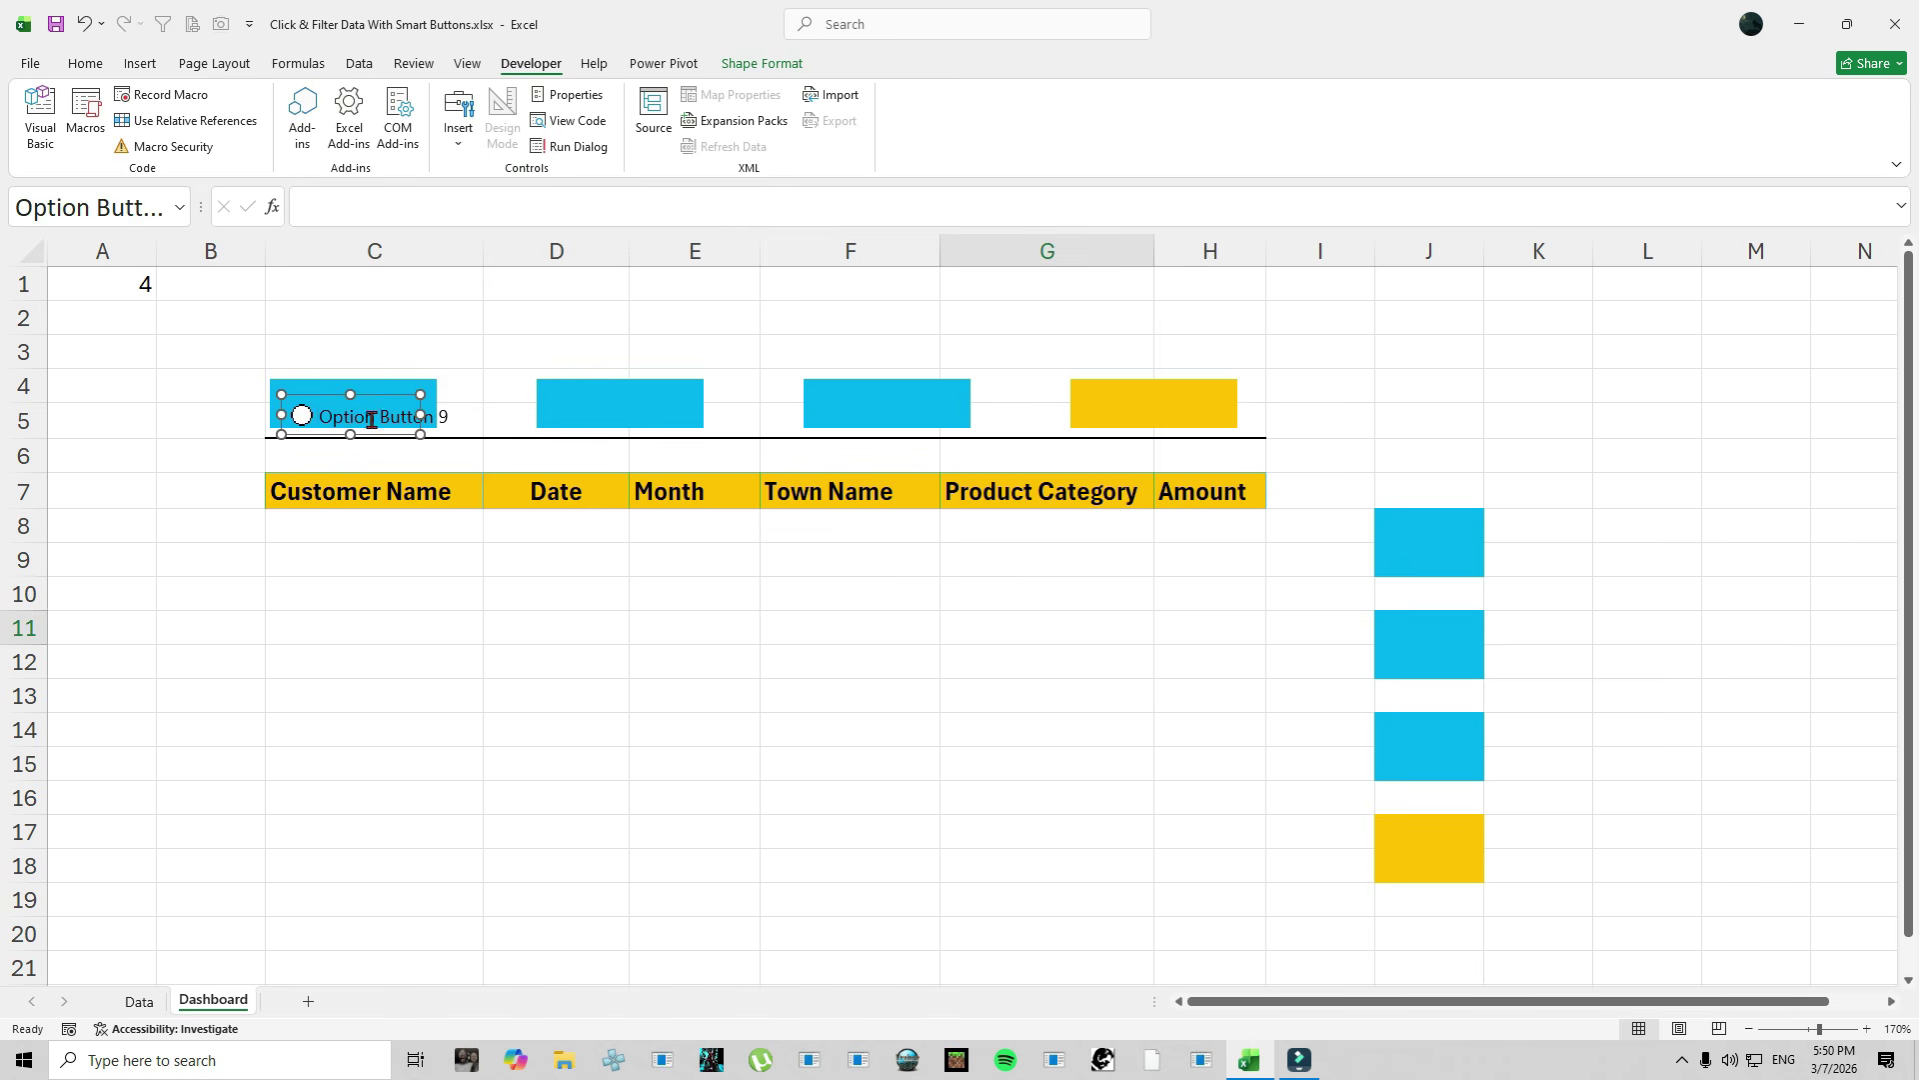
{"action": "left_click", "coordinate": [386, 354]}
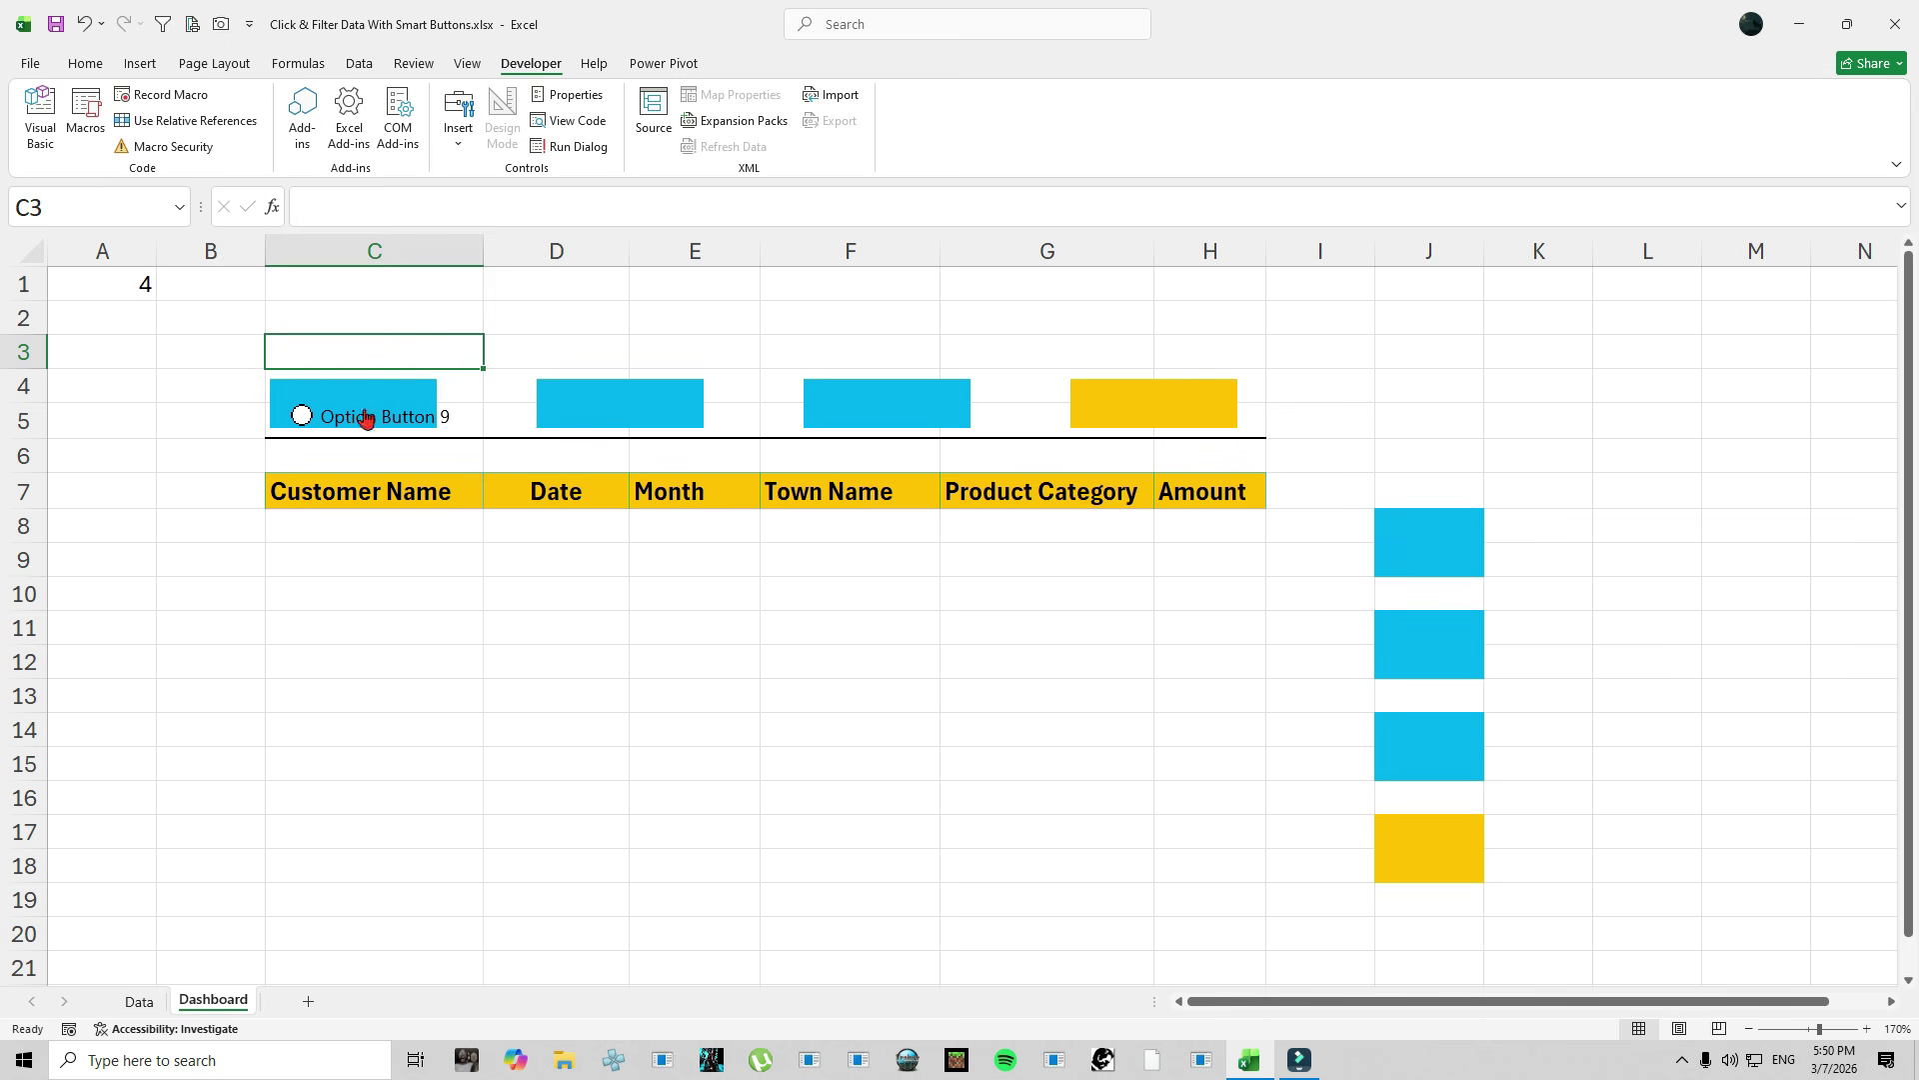
{"action": "right_click", "coordinate": [370, 415]}
{"action": "left_click", "coordinate": [372, 402]}
{"action": "left_click_drag", "start_coordinate": [372, 396], "coordinate": [371, 389]}
Replace the option button's caption with January.
{"action": "left_click", "coordinate": [326, 412]}
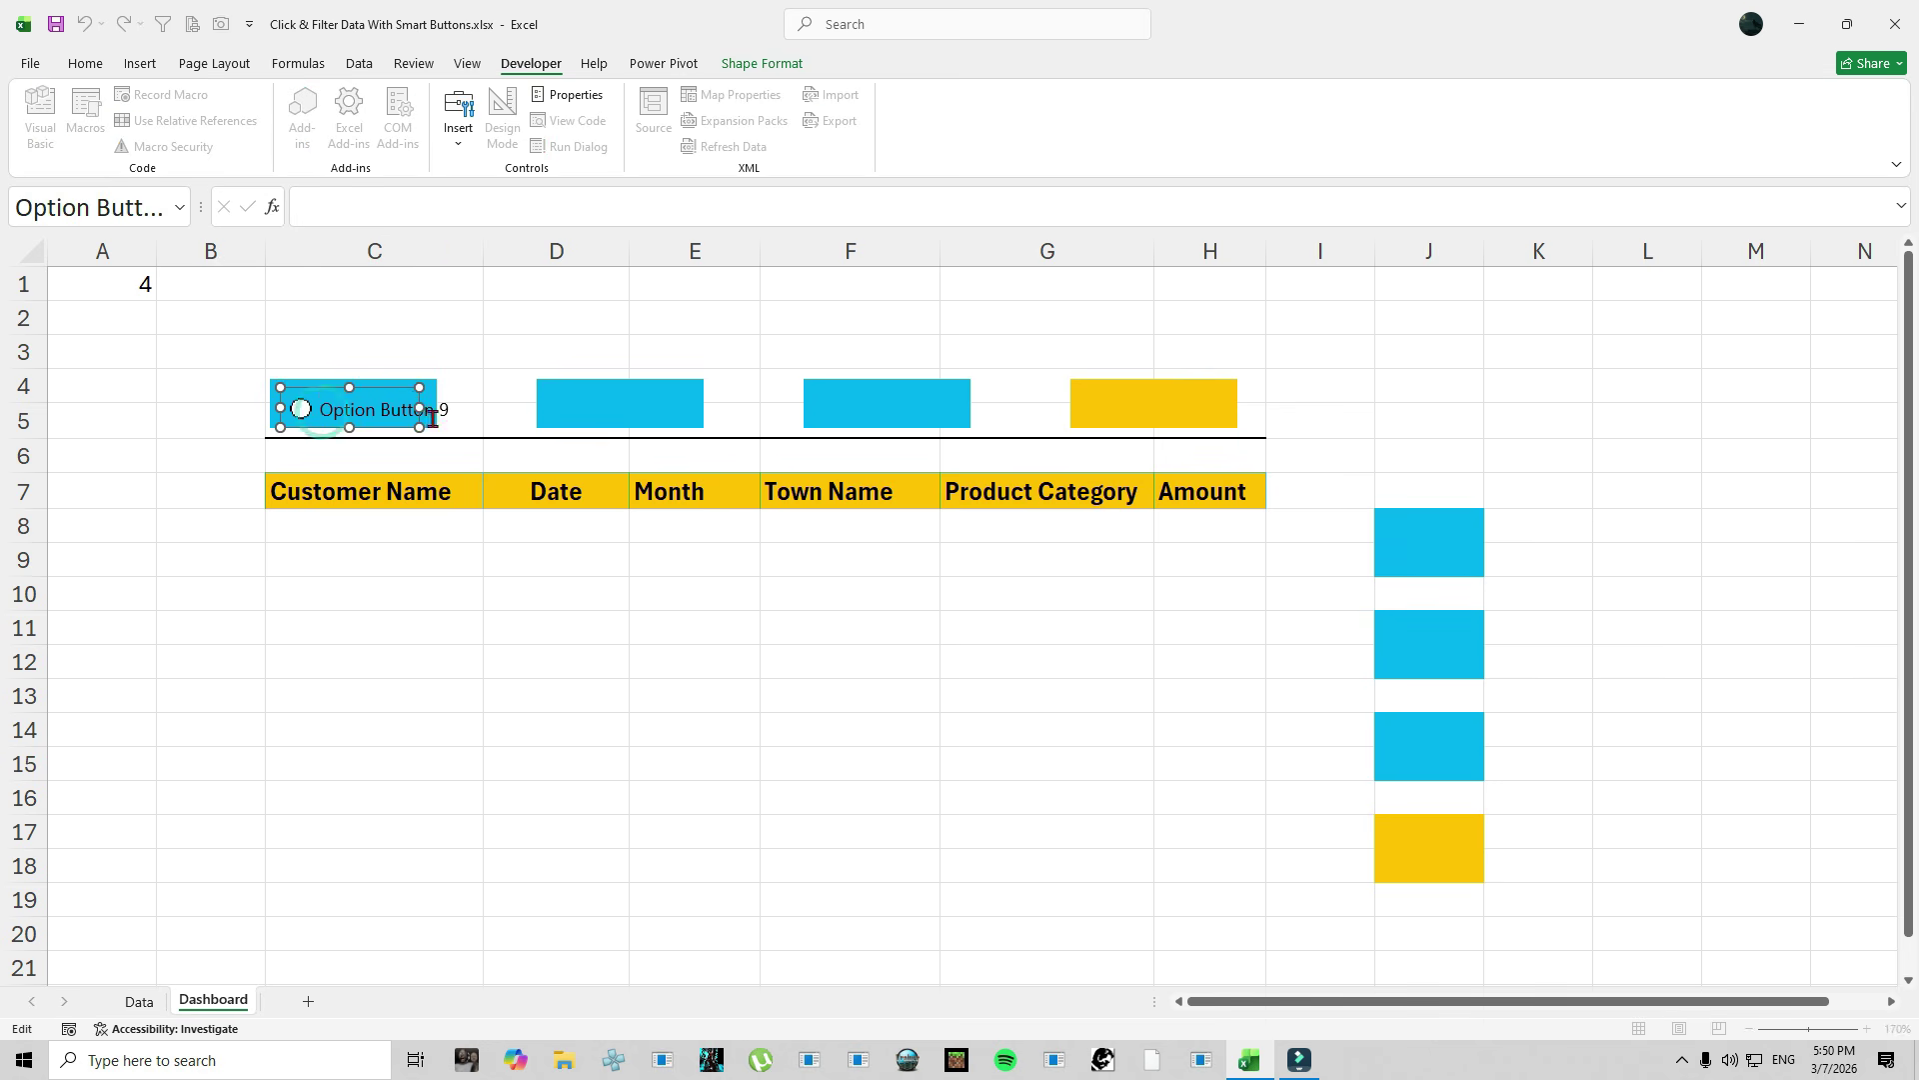
{"action": "right_click", "coordinate": [364, 412]}
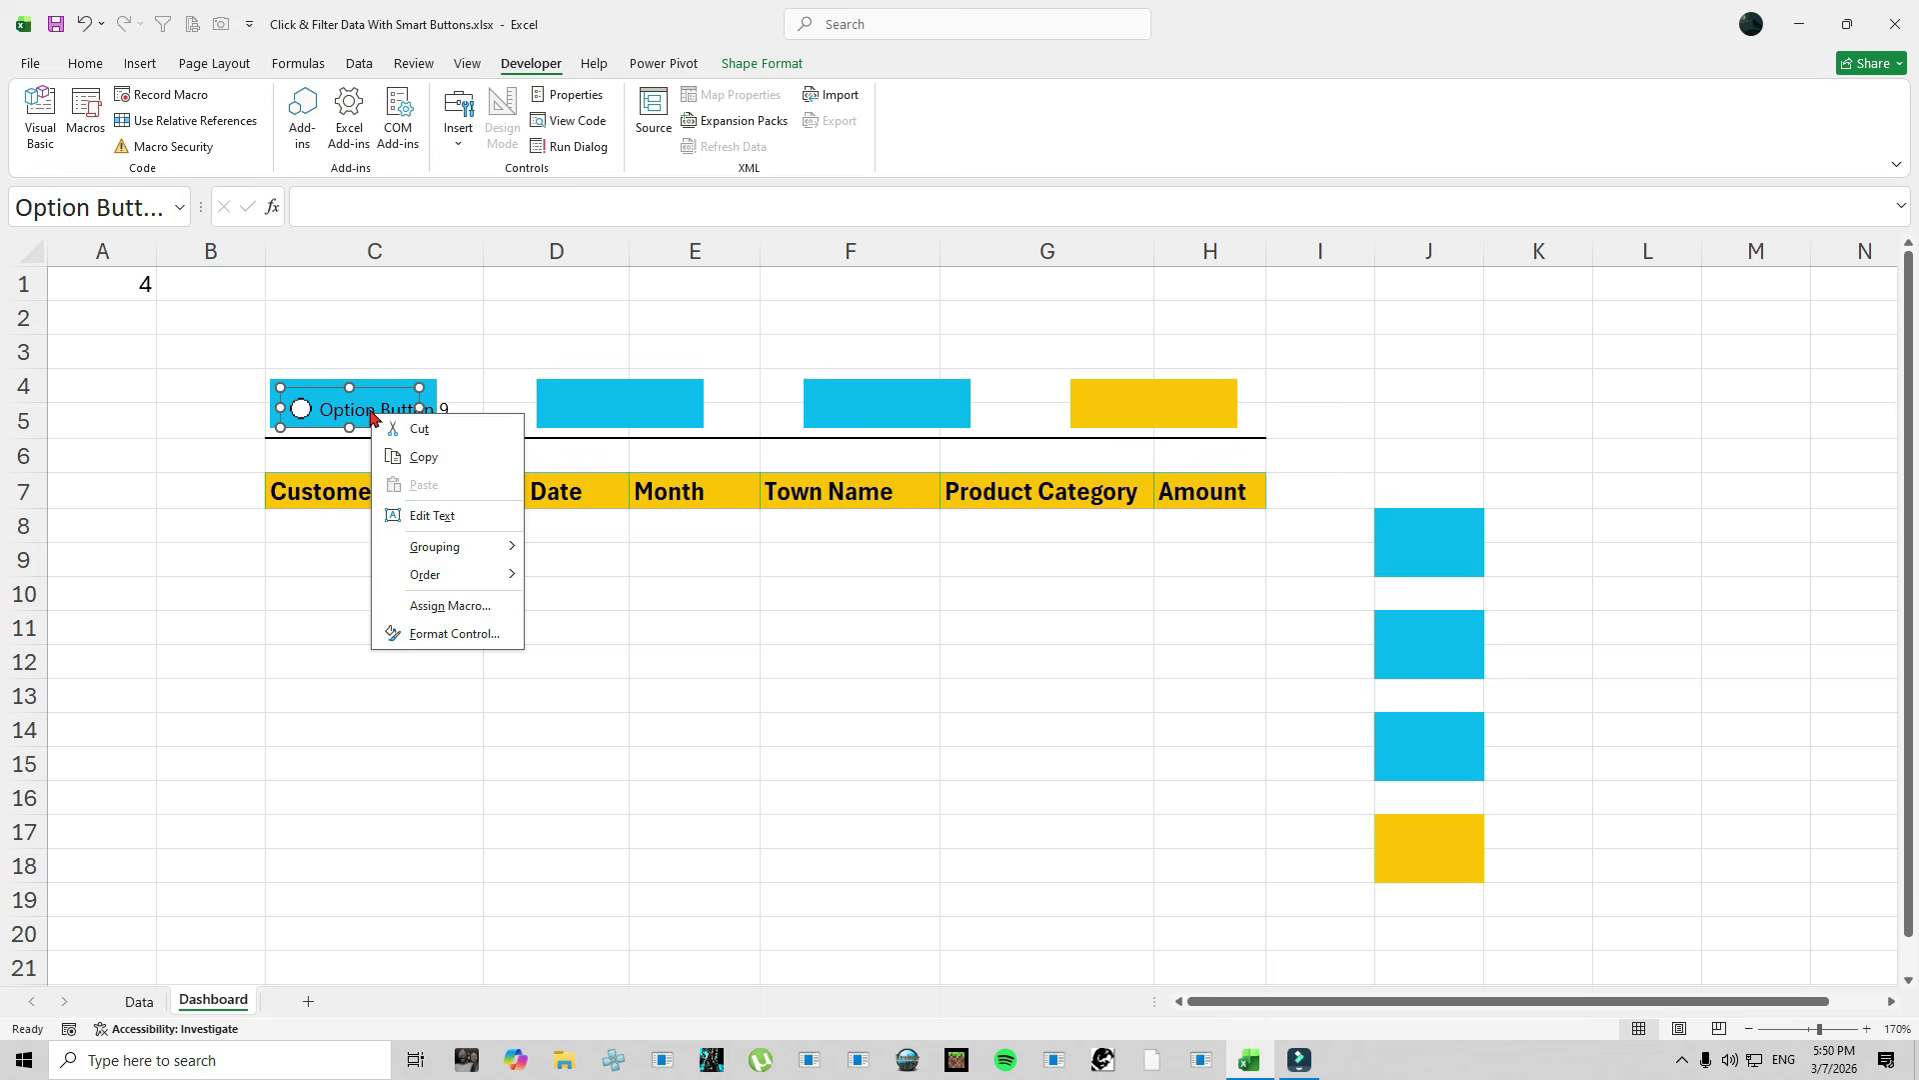
{"action": "left_click", "coordinate": [424, 514]}
{"action": "key", "text": "Delete"}
{"action": "key", "text": "Delete"}
{"action": "key", "text": "Delete"}
{"action": "key", "text": "Delete"}
{"action": "key", "text": "Delete"}
{"action": "key", "text": "Delete"}
{"action": "key", "text": "Delete"}
{"action": "key", "text": "Delete"}
{"action": "key", "text": "Delete"}
{"action": "key", "text": "Delete"}
{"action": "key", "text": "Delete"}
{"action": "key", "text": "Delete"}
{"action": "key", "text": "Delete"}
{"action": "key", "text": "Delete"}
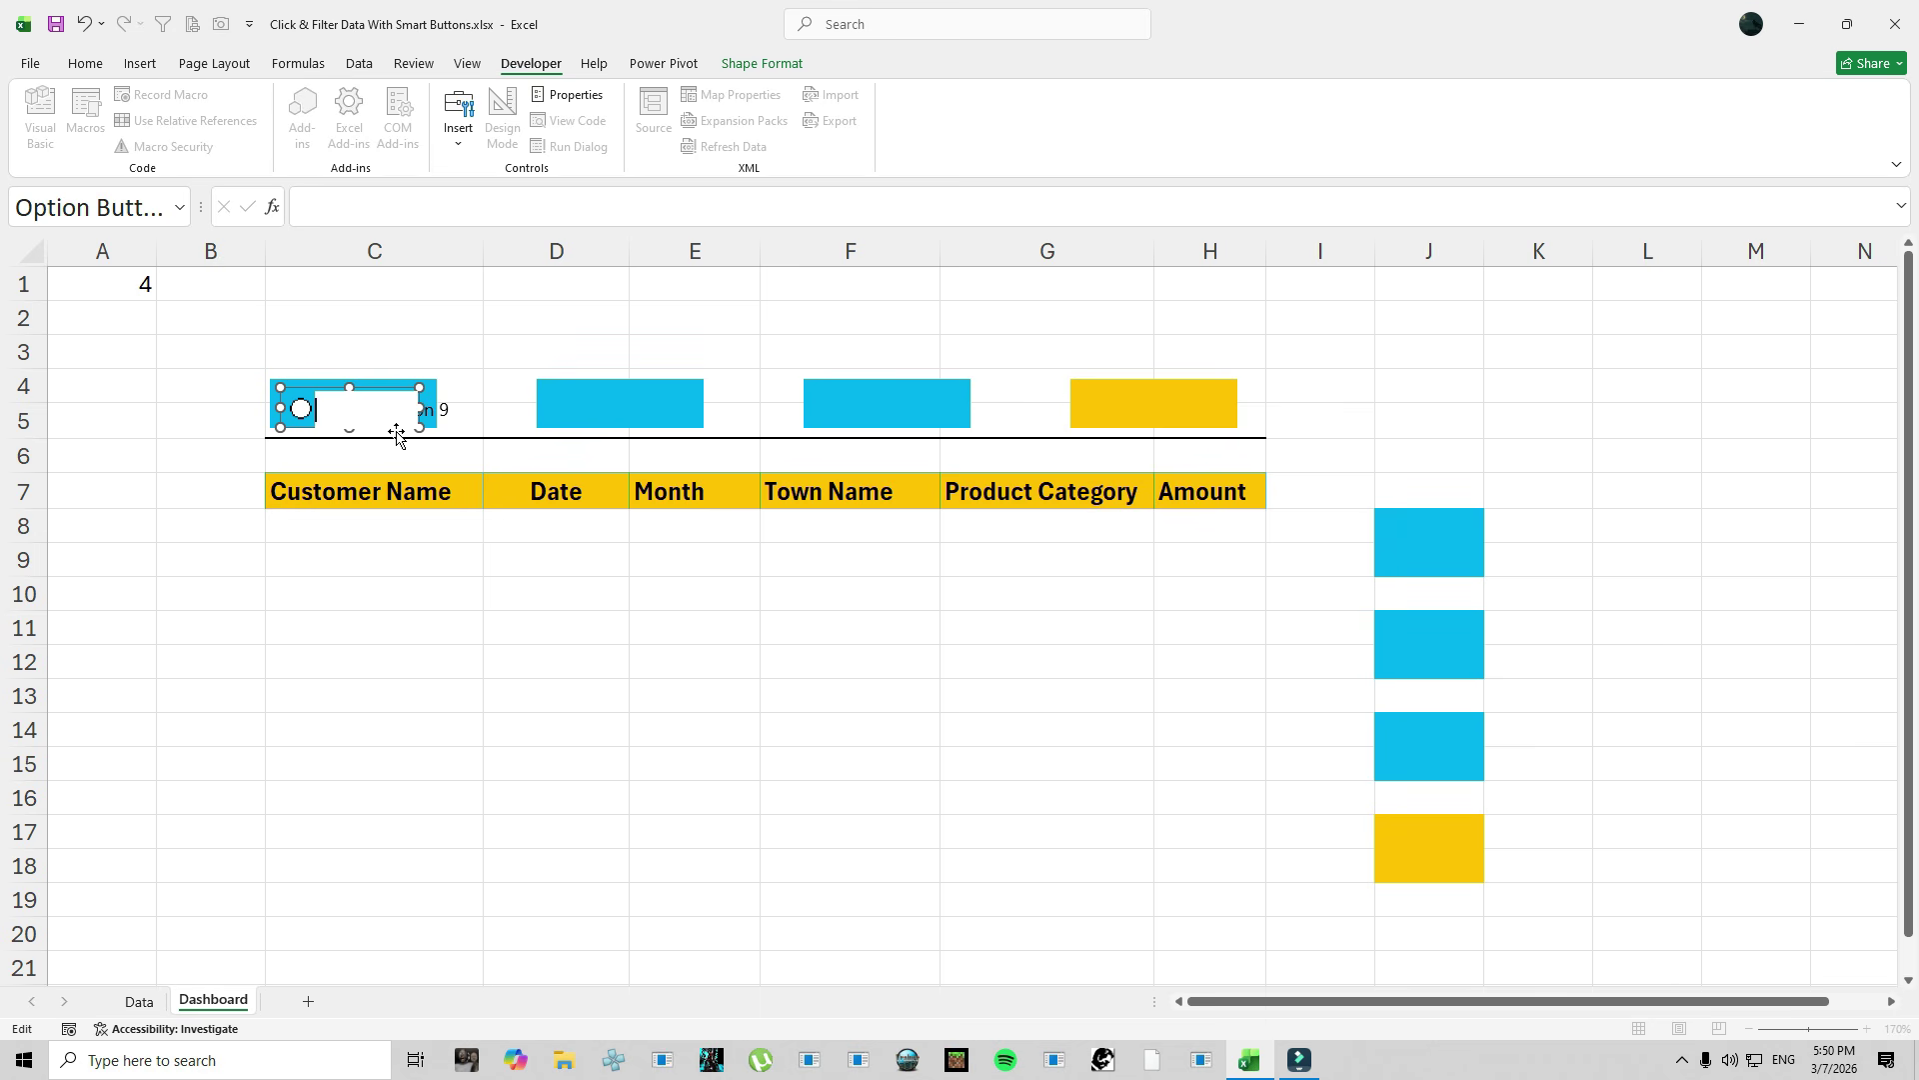
{"action": "right_click", "coordinate": [325, 409]}
{"action": "left_click", "coordinate": [213, 397]}
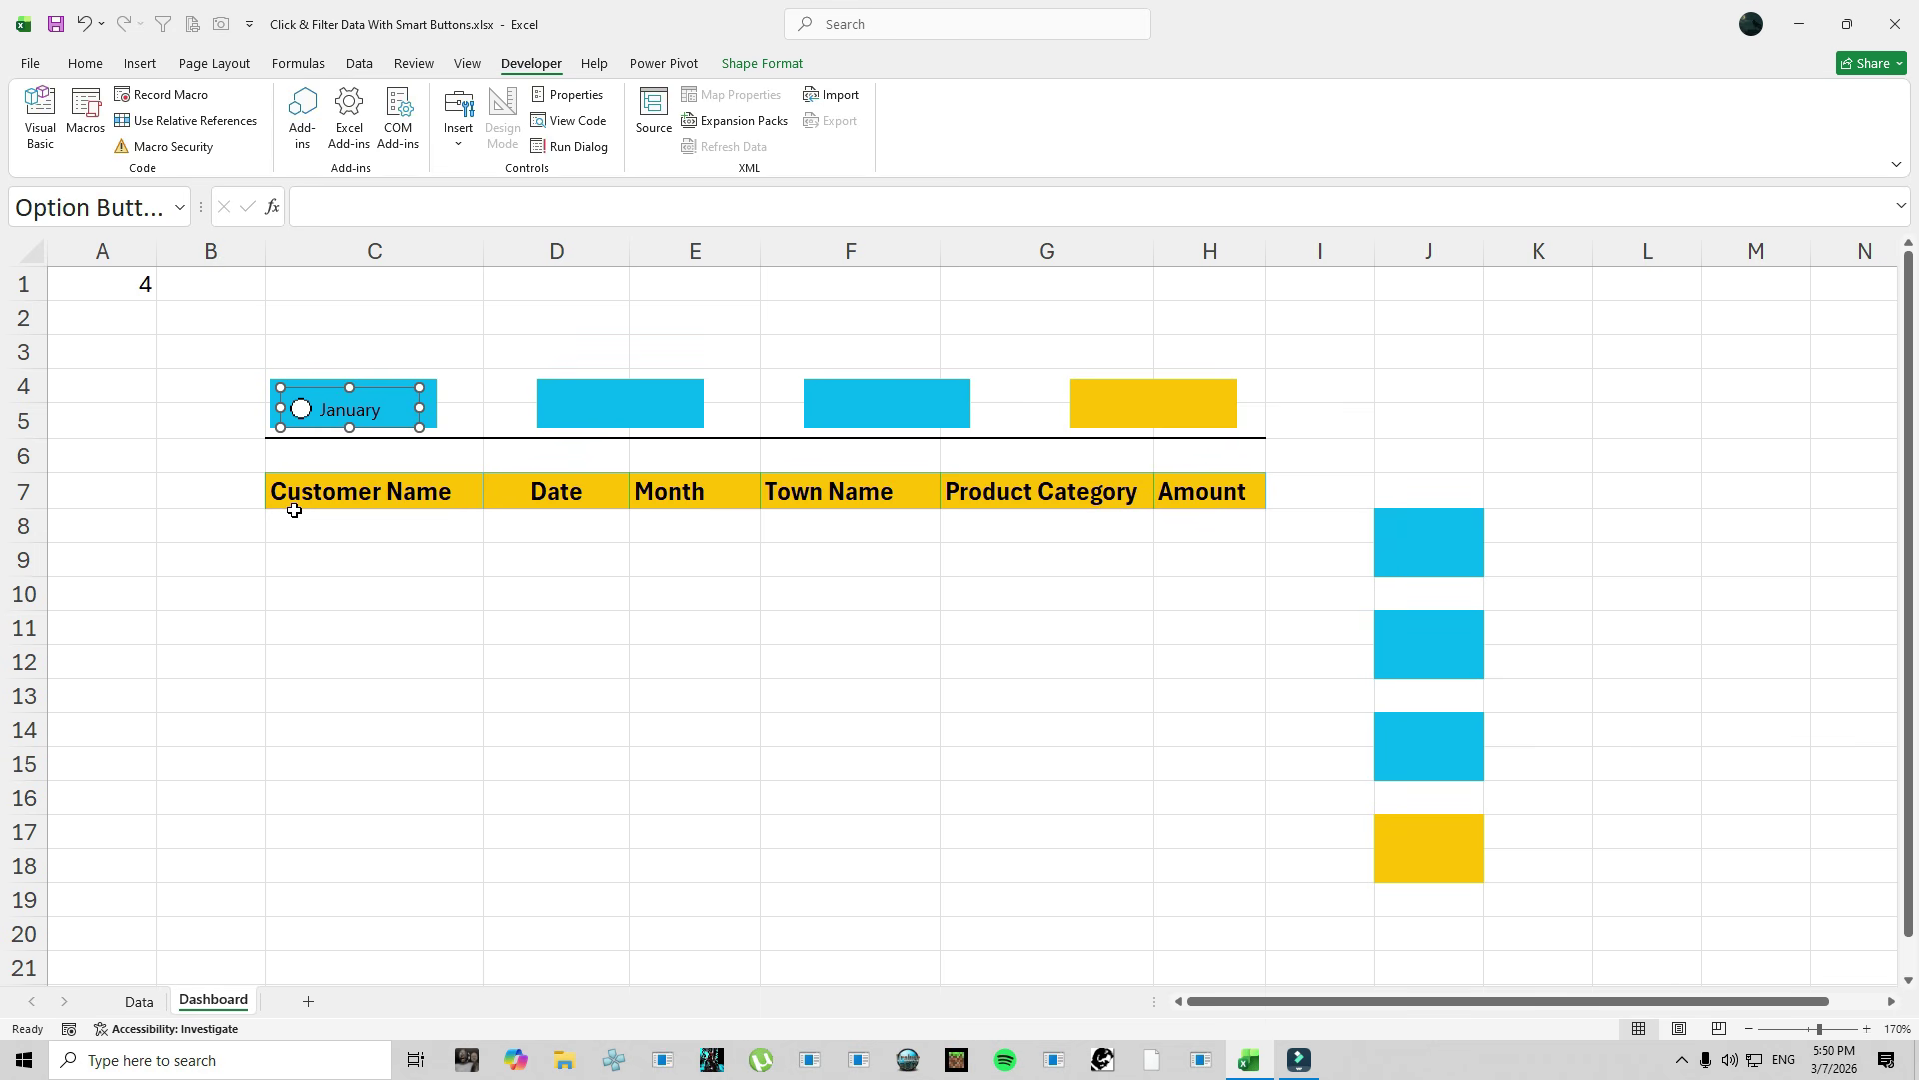
Duplicate the January option button, place the copy over the second linked picture and caption it February.
{"action": "key", "text": "ctrl+d"}
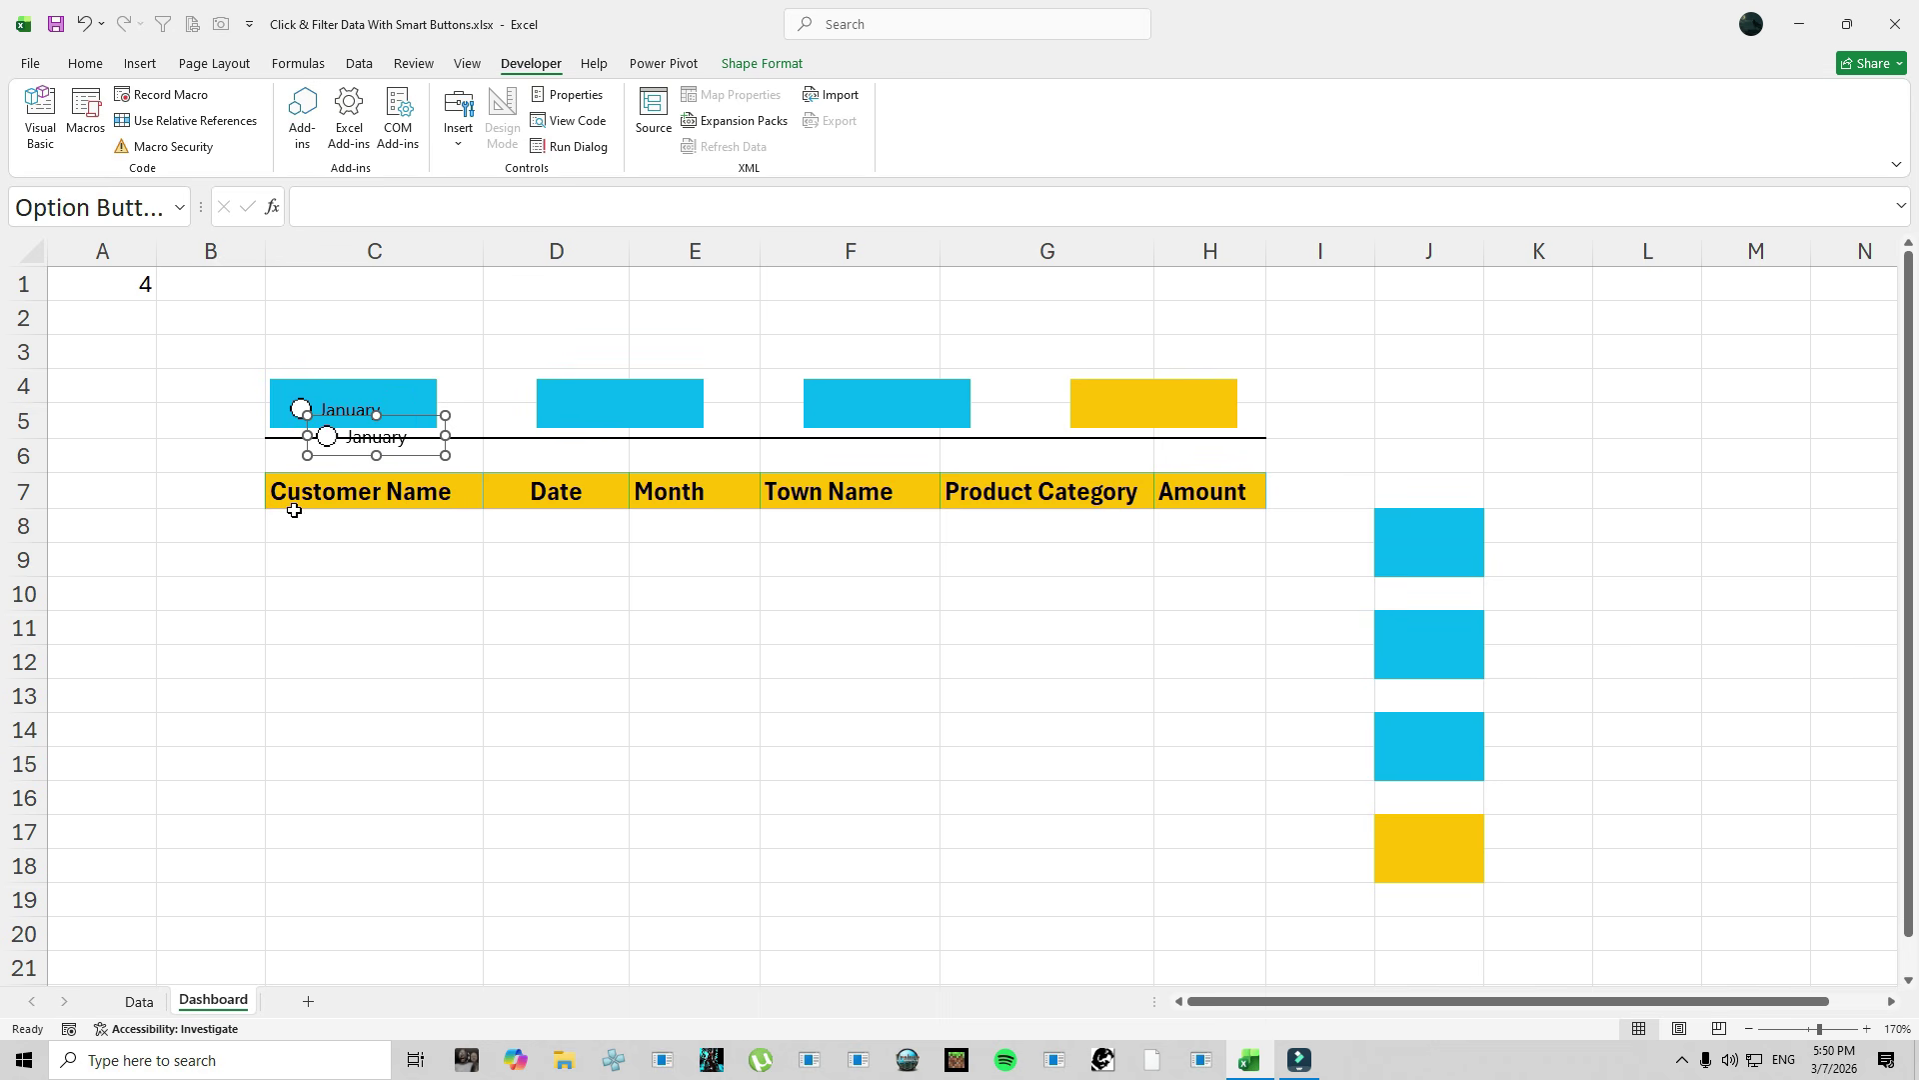
{"action": "left_click_drag", "start_coordinate": [420, 455], "coordinate": [580, 437]}
{"action": "left_click", "coordinate": [587, 411]}
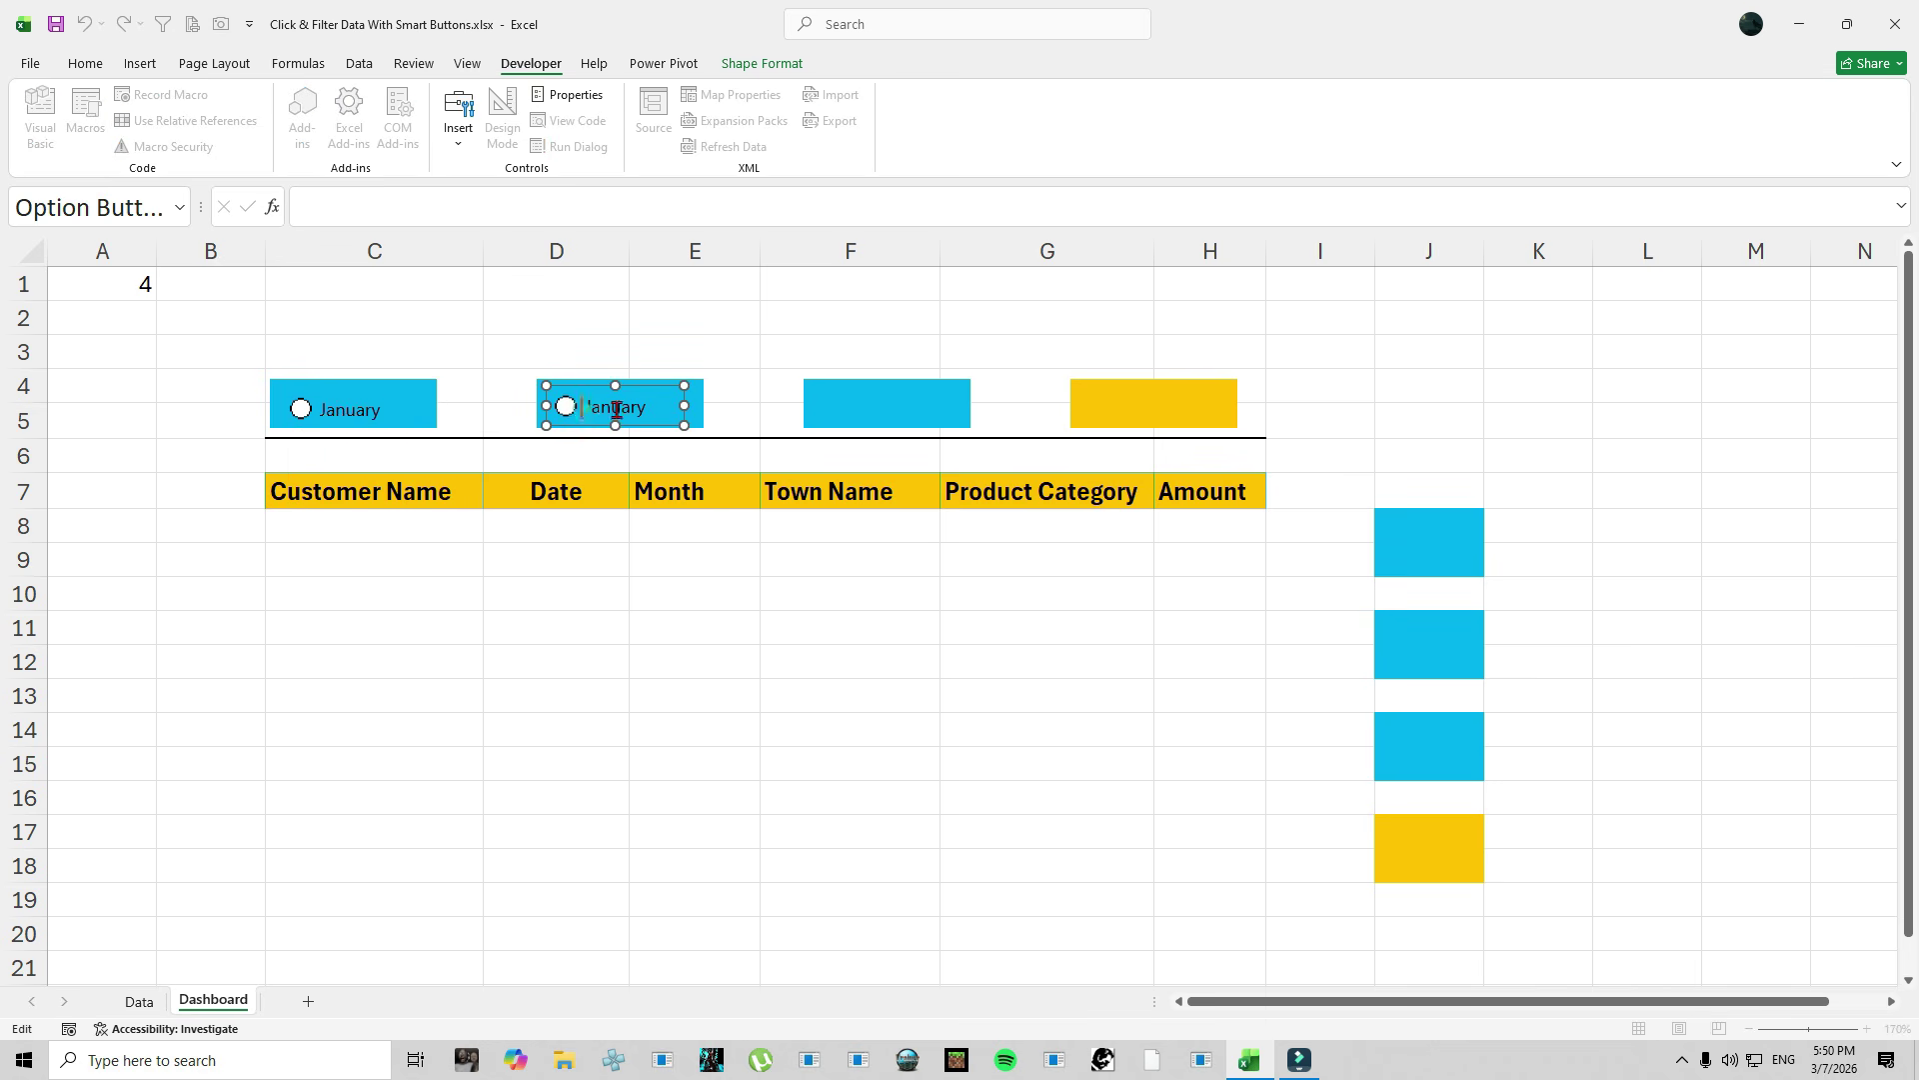
{"action": "key", "text": "Delete"}
{"action": "key", "text": "Delete"}
{"action": "key", "text": "Delete"}
{"action": "key", "text": "Delete"}
{"action": "type", "text": "February"}
{"action": "left_click", "coordinate": [613, 317]}
Duplicate the February option button, place the copy over the third linked picture and caption it March.
{"action": "right_click", "coordinate": [607, 405]}
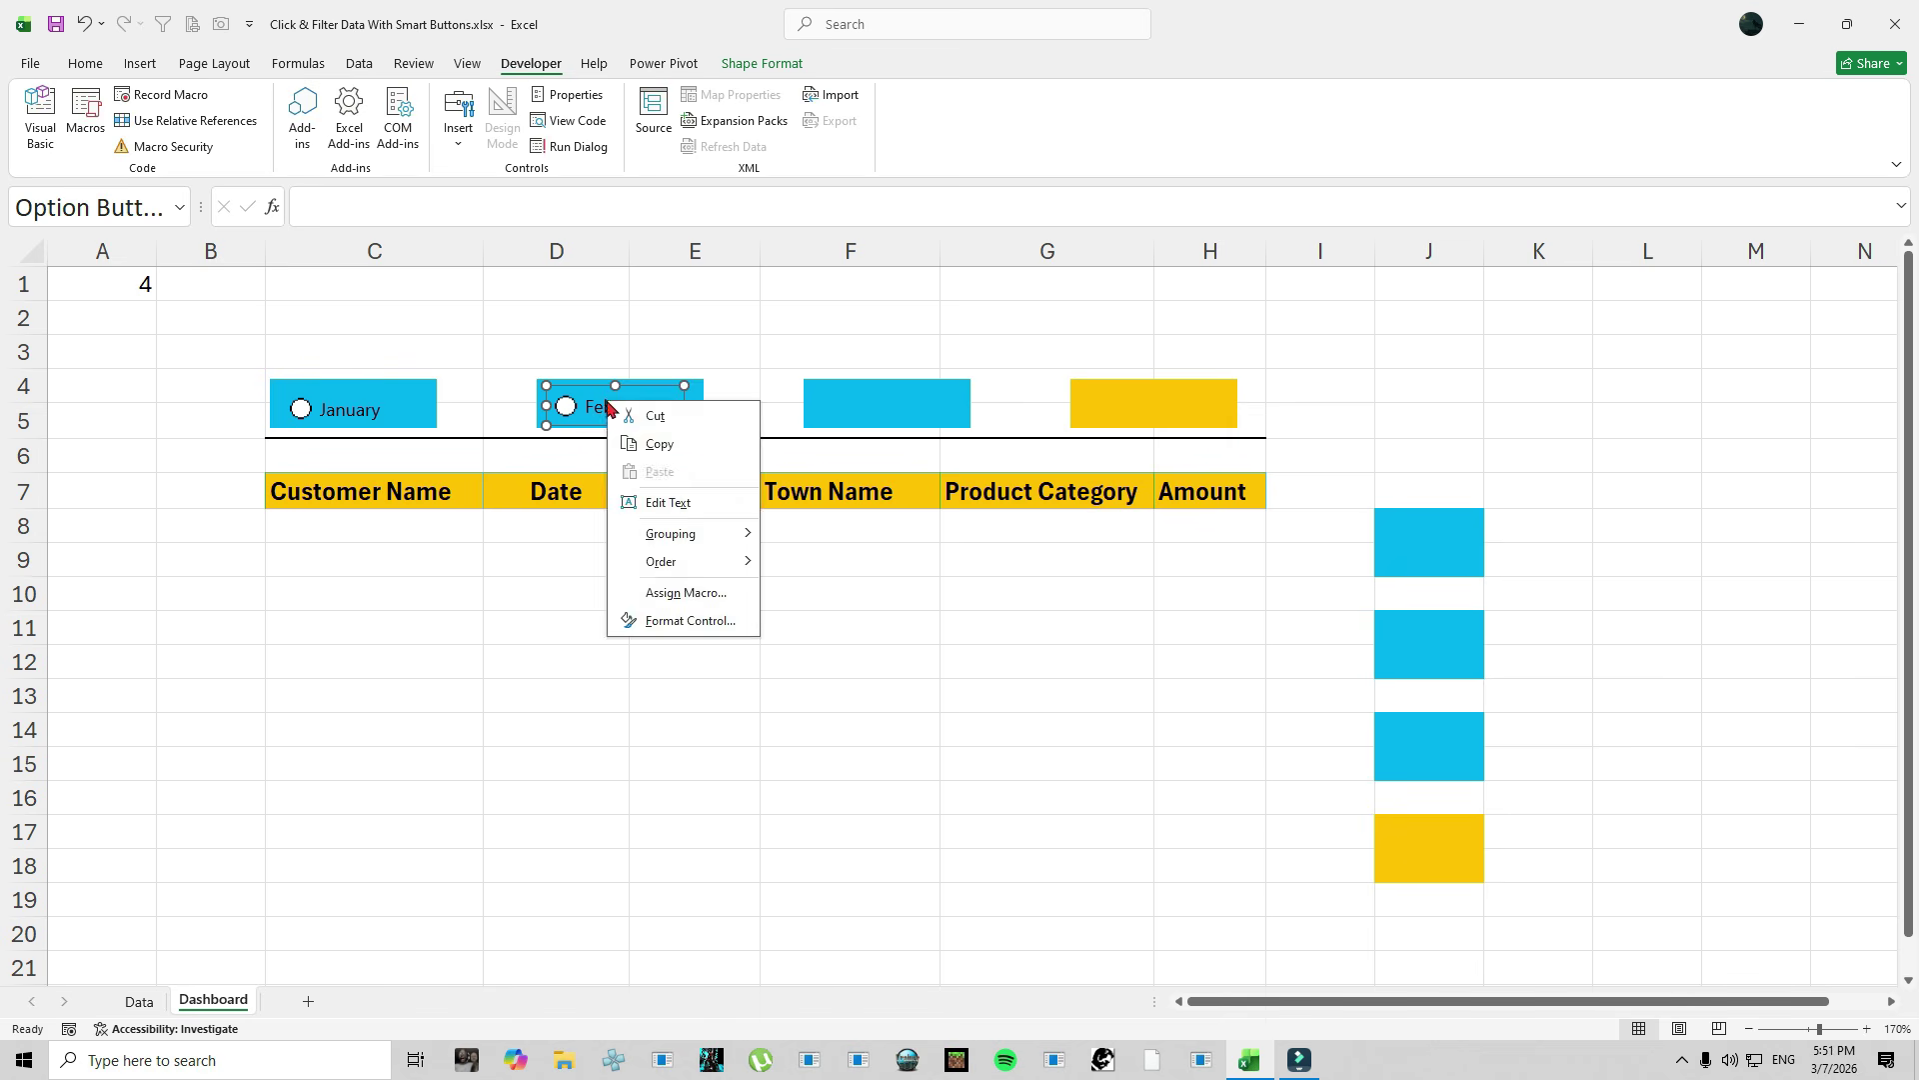
{"action": "left_click", "coordinate": [577, 427]}
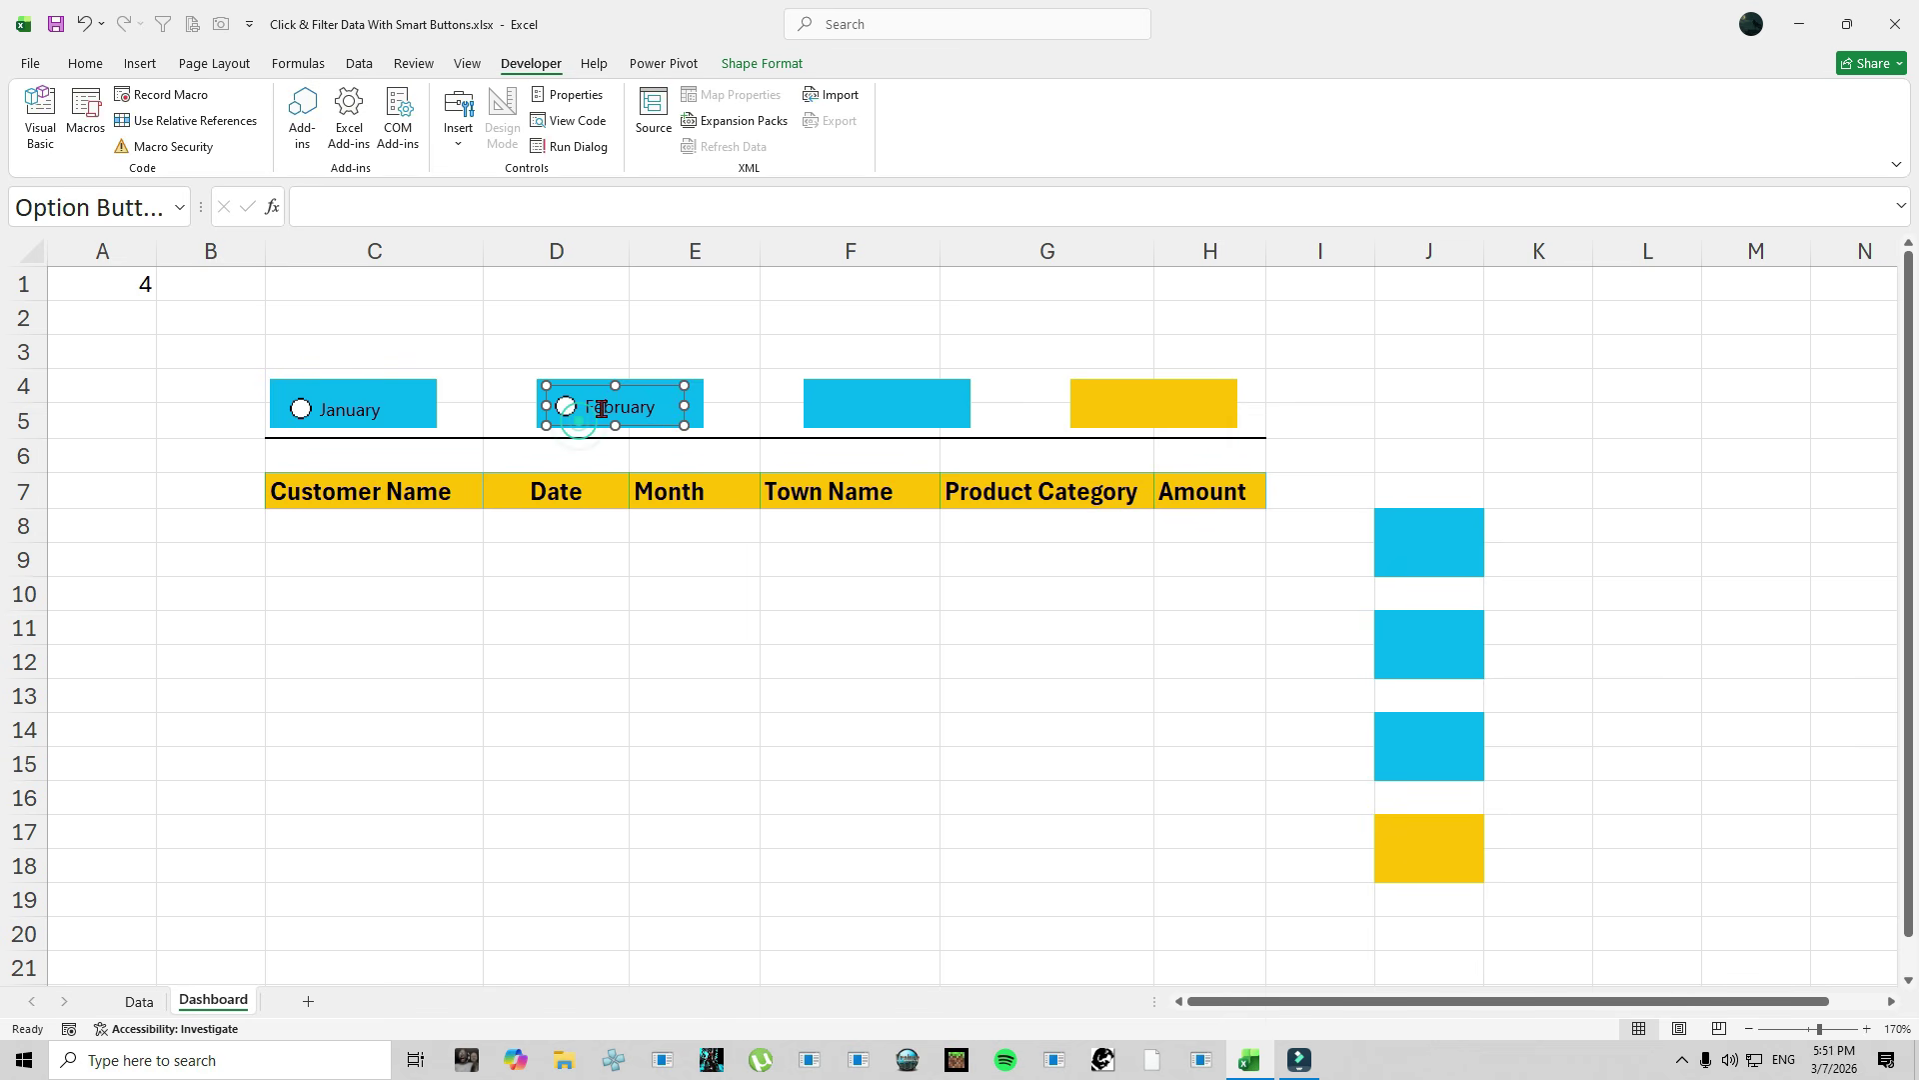
{"action": "key", "text": "ctrl+d"}
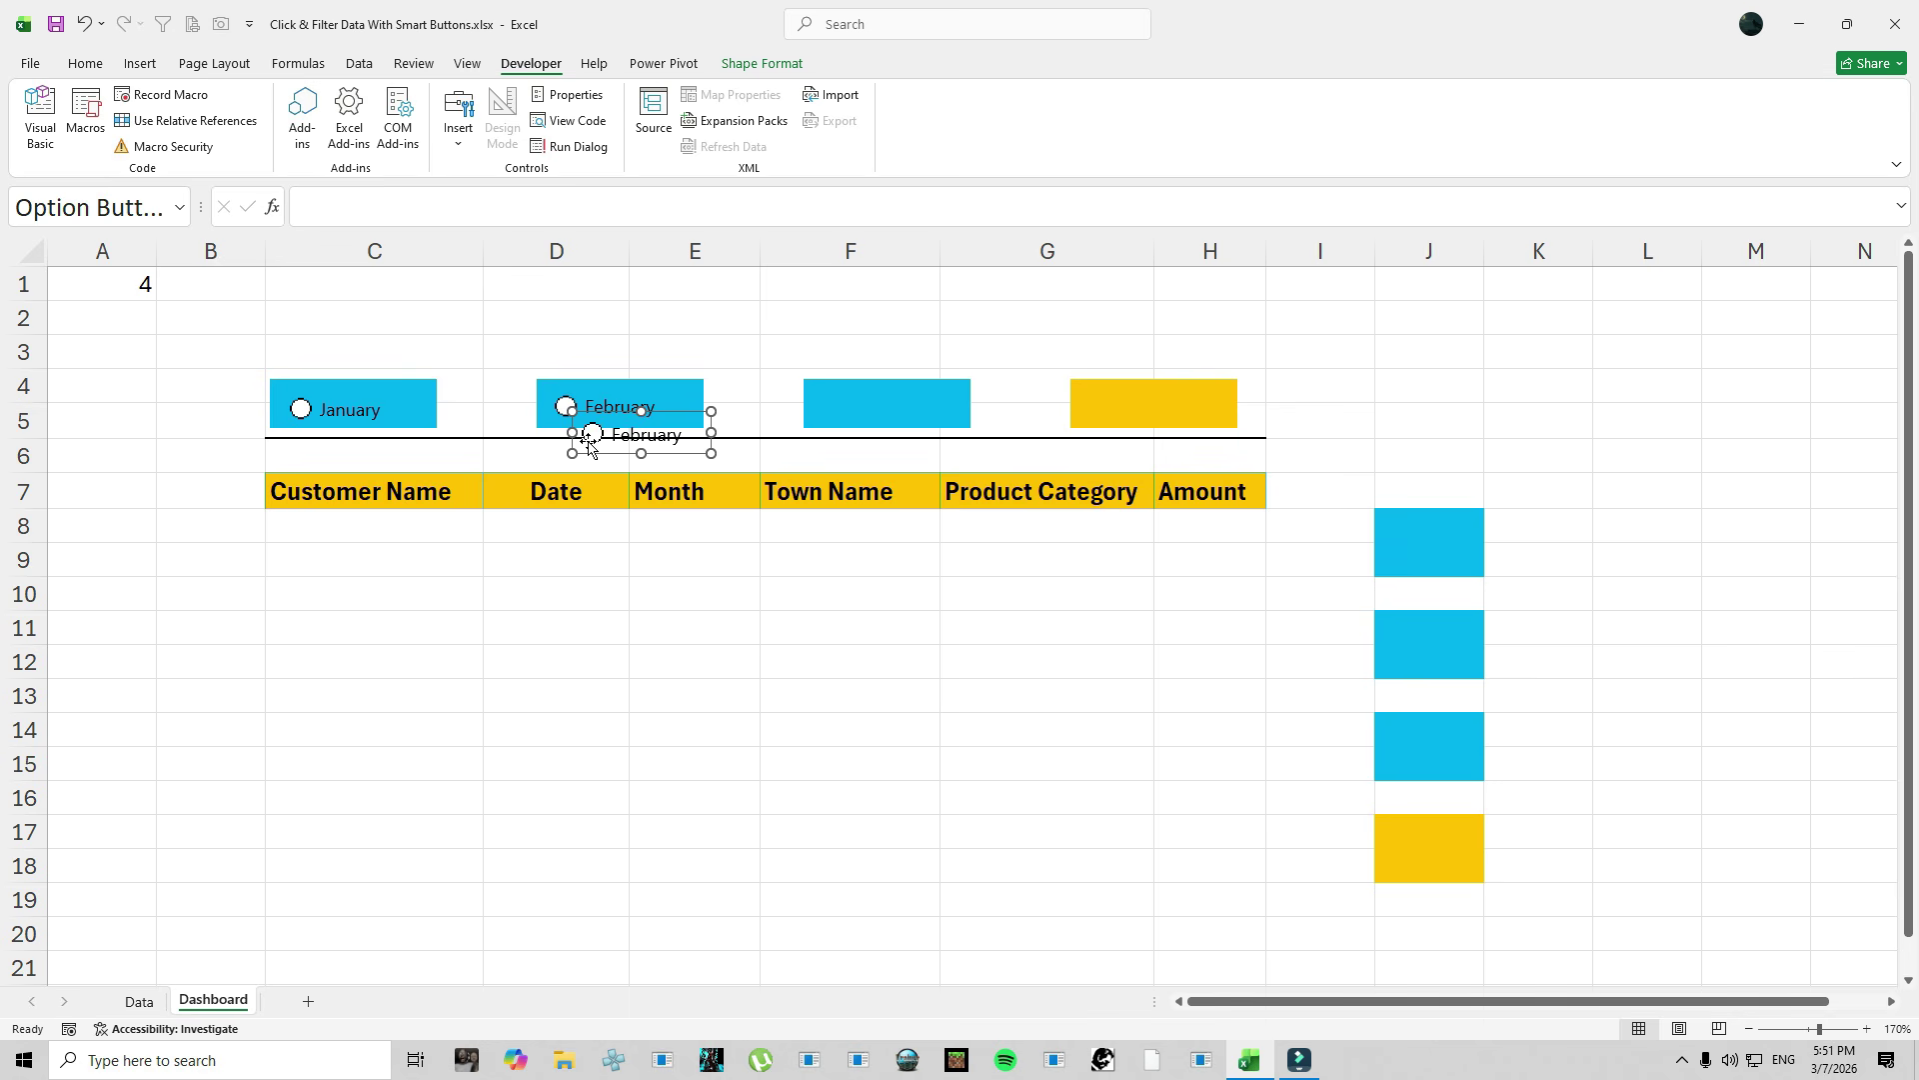
{"action": "left_click_drag", "start_coordinate": [593, 458], "coordinate": [831, 425]}
{"action": "left_click", "coordinate": [855, 413]}
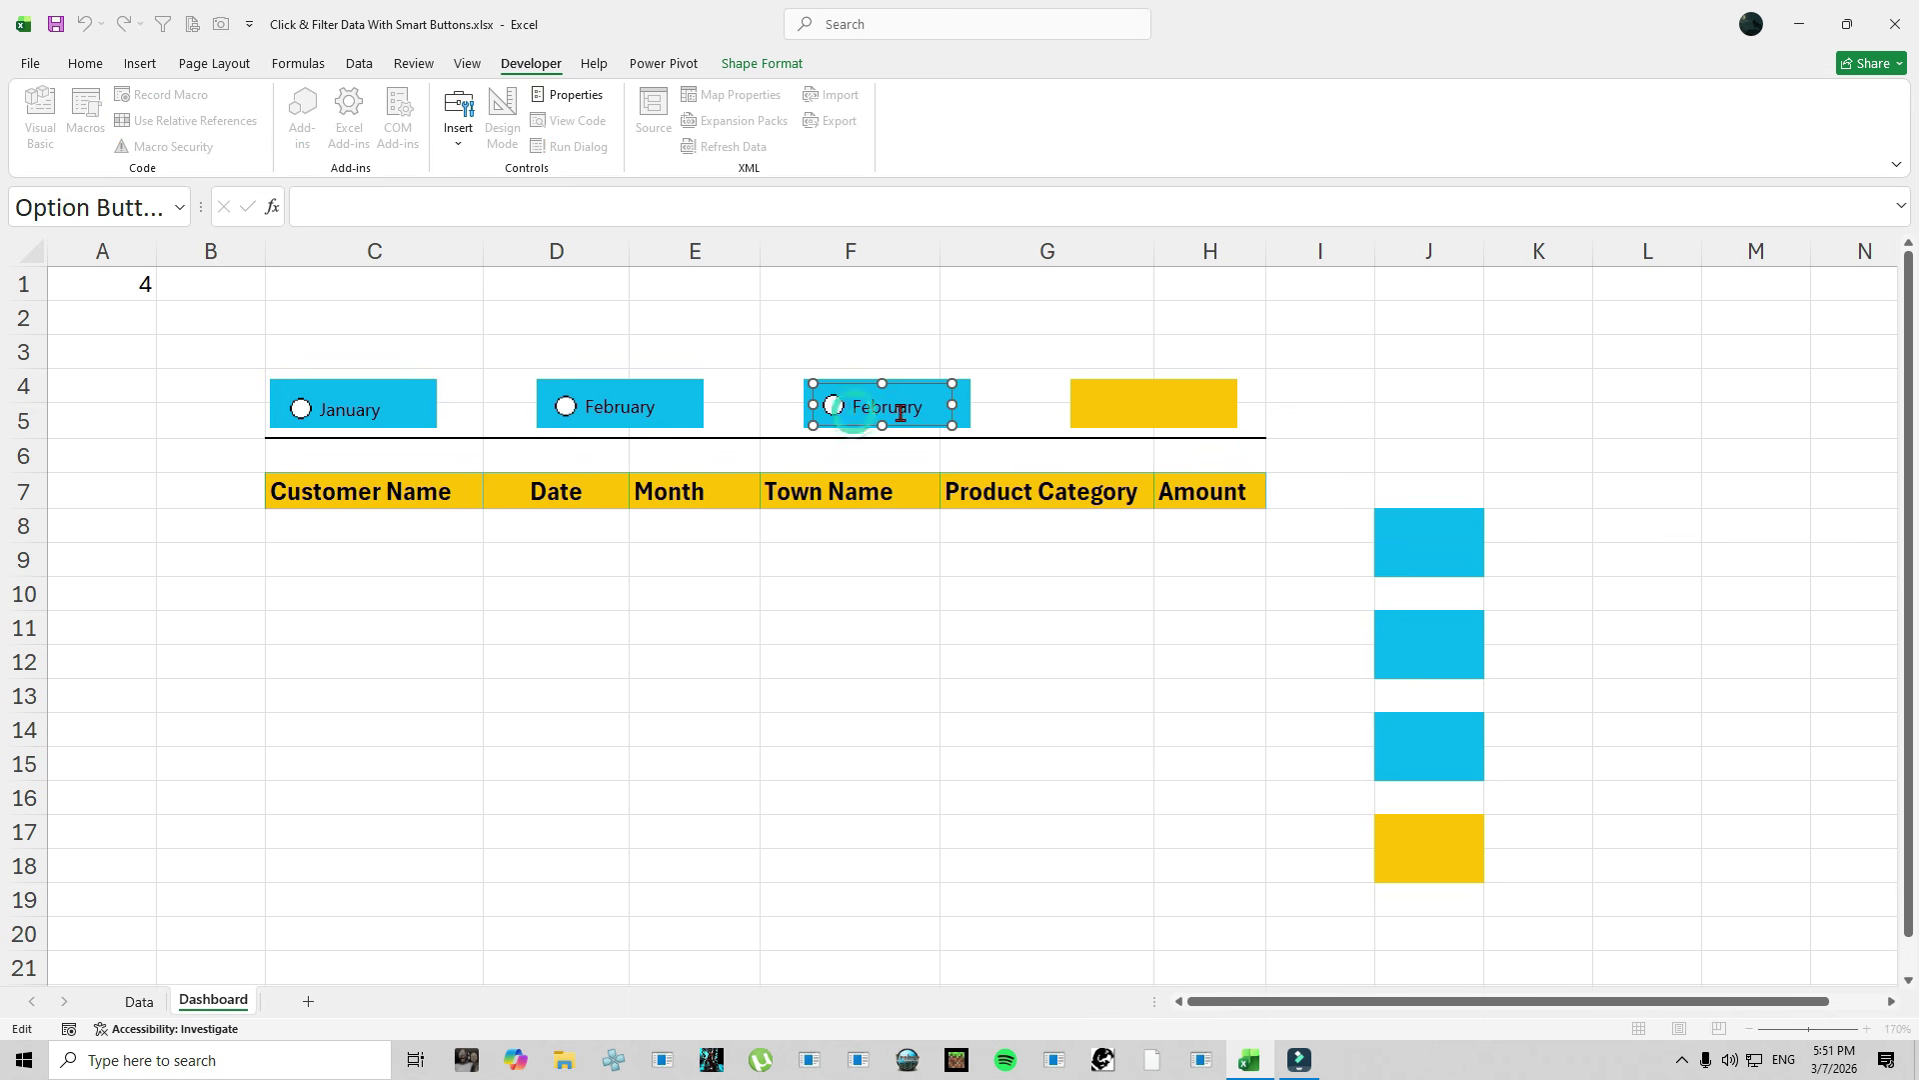
{"action": "key", "text": "Delete"}
{"action": "key", "text": "Delete"}
{"action": "key", "text": "Delete"}
{"action": "key", "text": "Delete"}
{"action": "key", "text": "Delete"}
{"action": "key", "text": "Delete"}
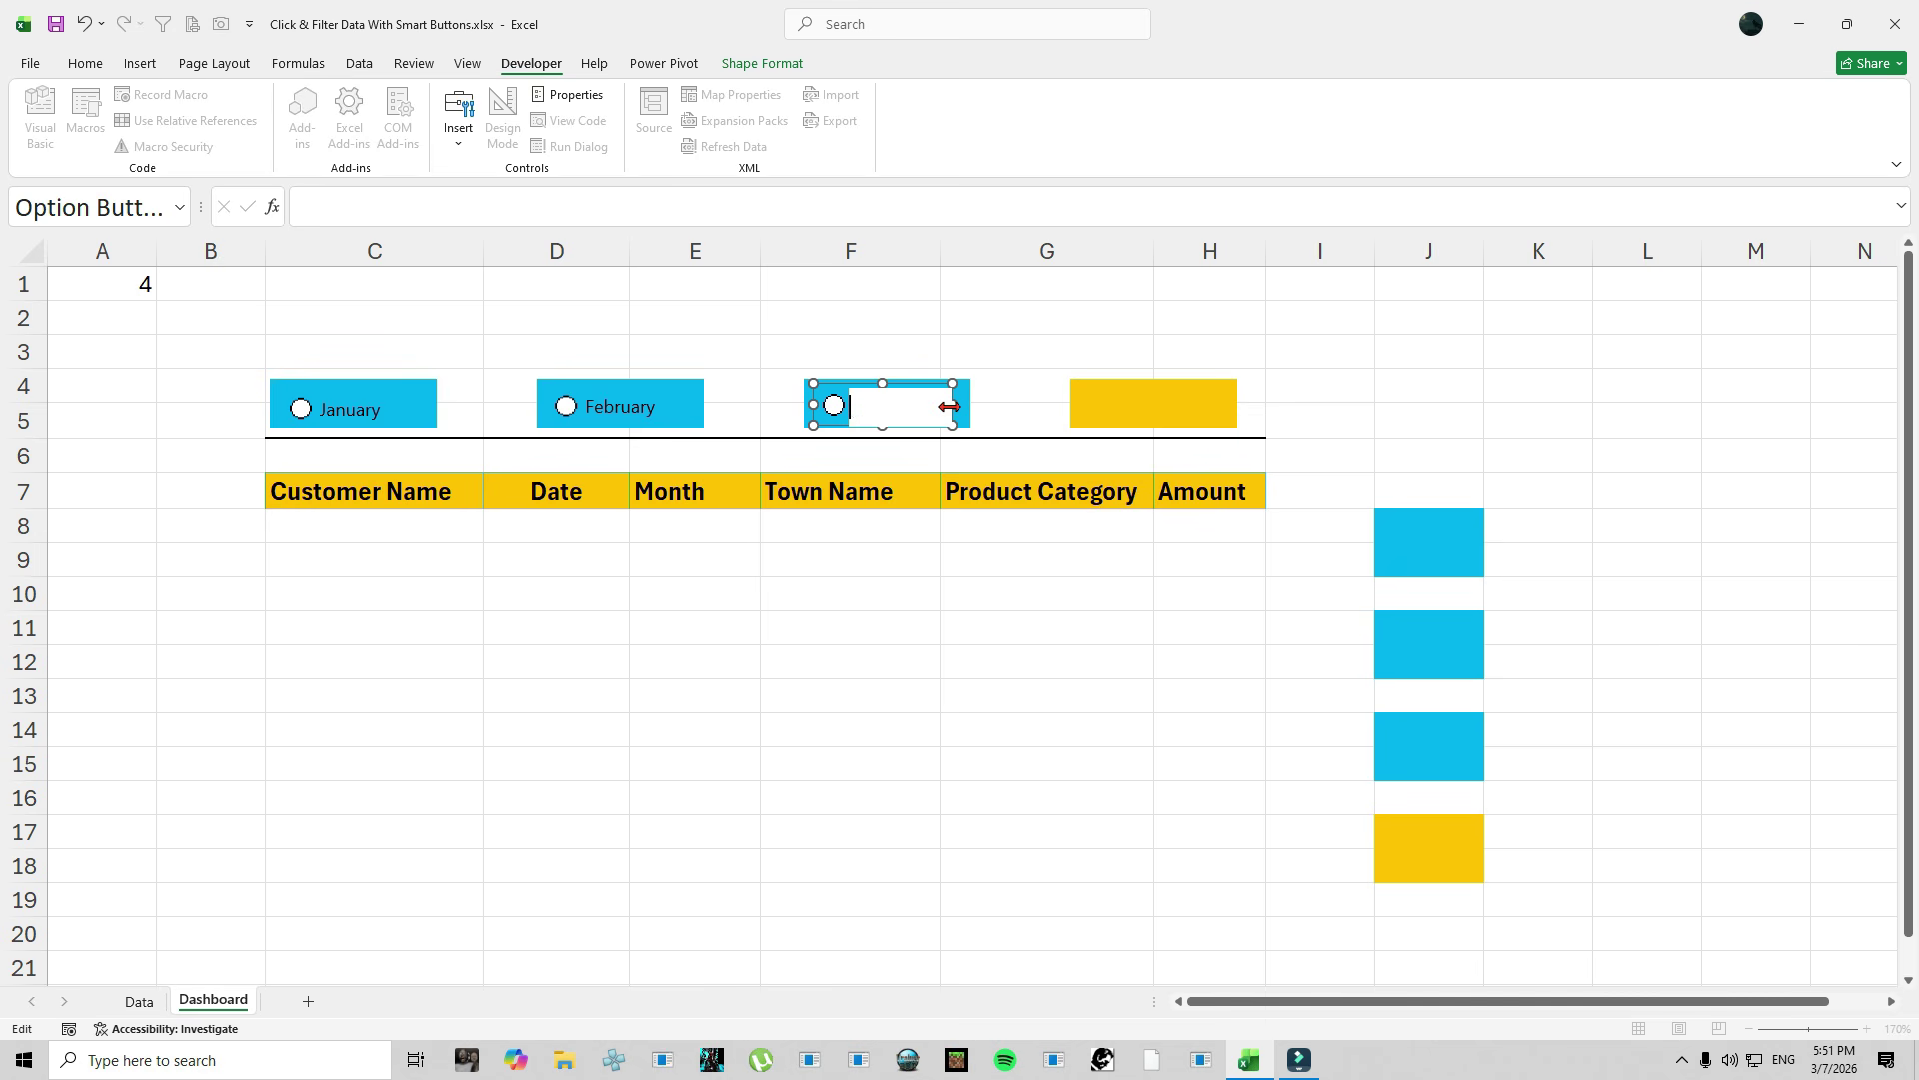
{"action": "type", "text": "March"}
Copy the March option button onto the fourth linked picture and caption it April.
{"action": "left_click", "coordinate": [854, 435]}
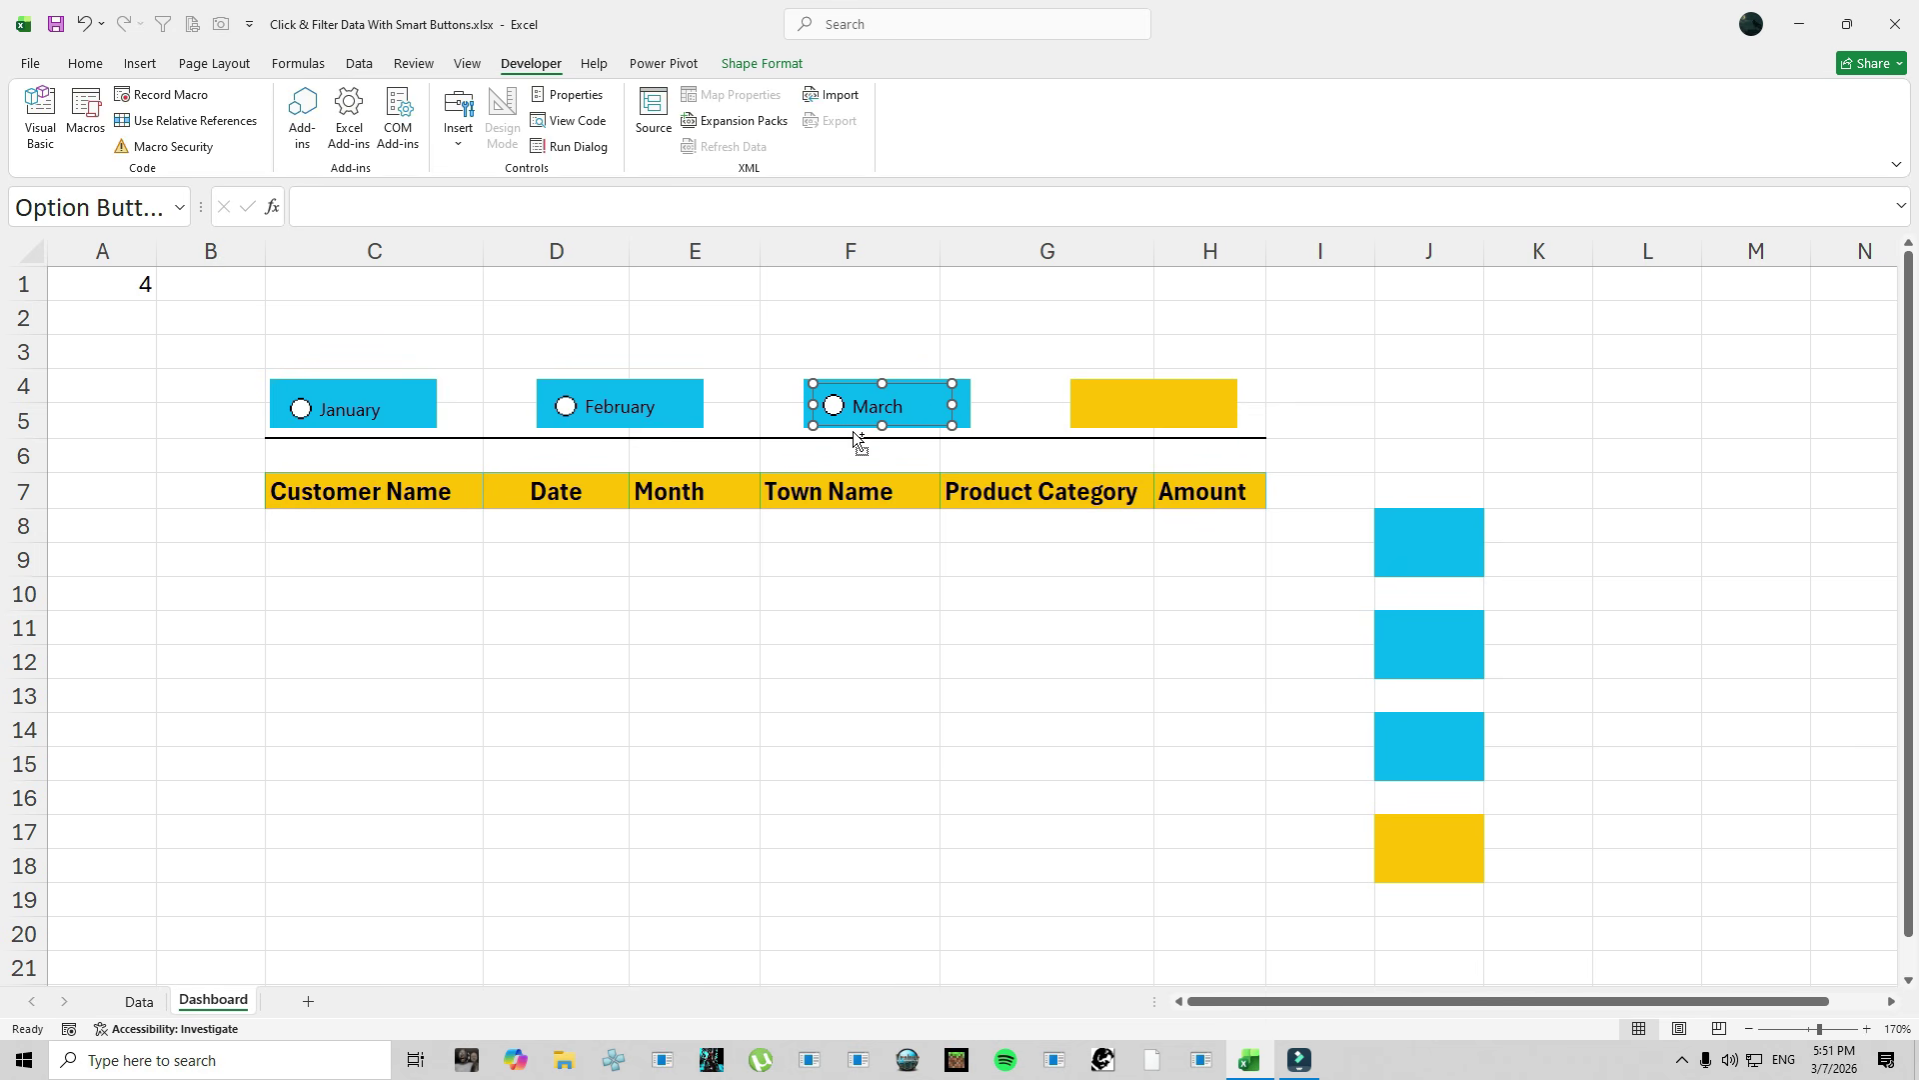
{"action": "left_click_drag", "start_coordinate": [854, 430], "coordinate": [1115, 427], "text": "ctrl"}
{"action": "double_click", "coordinate": [1126, 405]}
{"action": "type", "text": "April"}
{"action": "key", "text": "Escape"}
{"action": "key", "text": "Escape"}
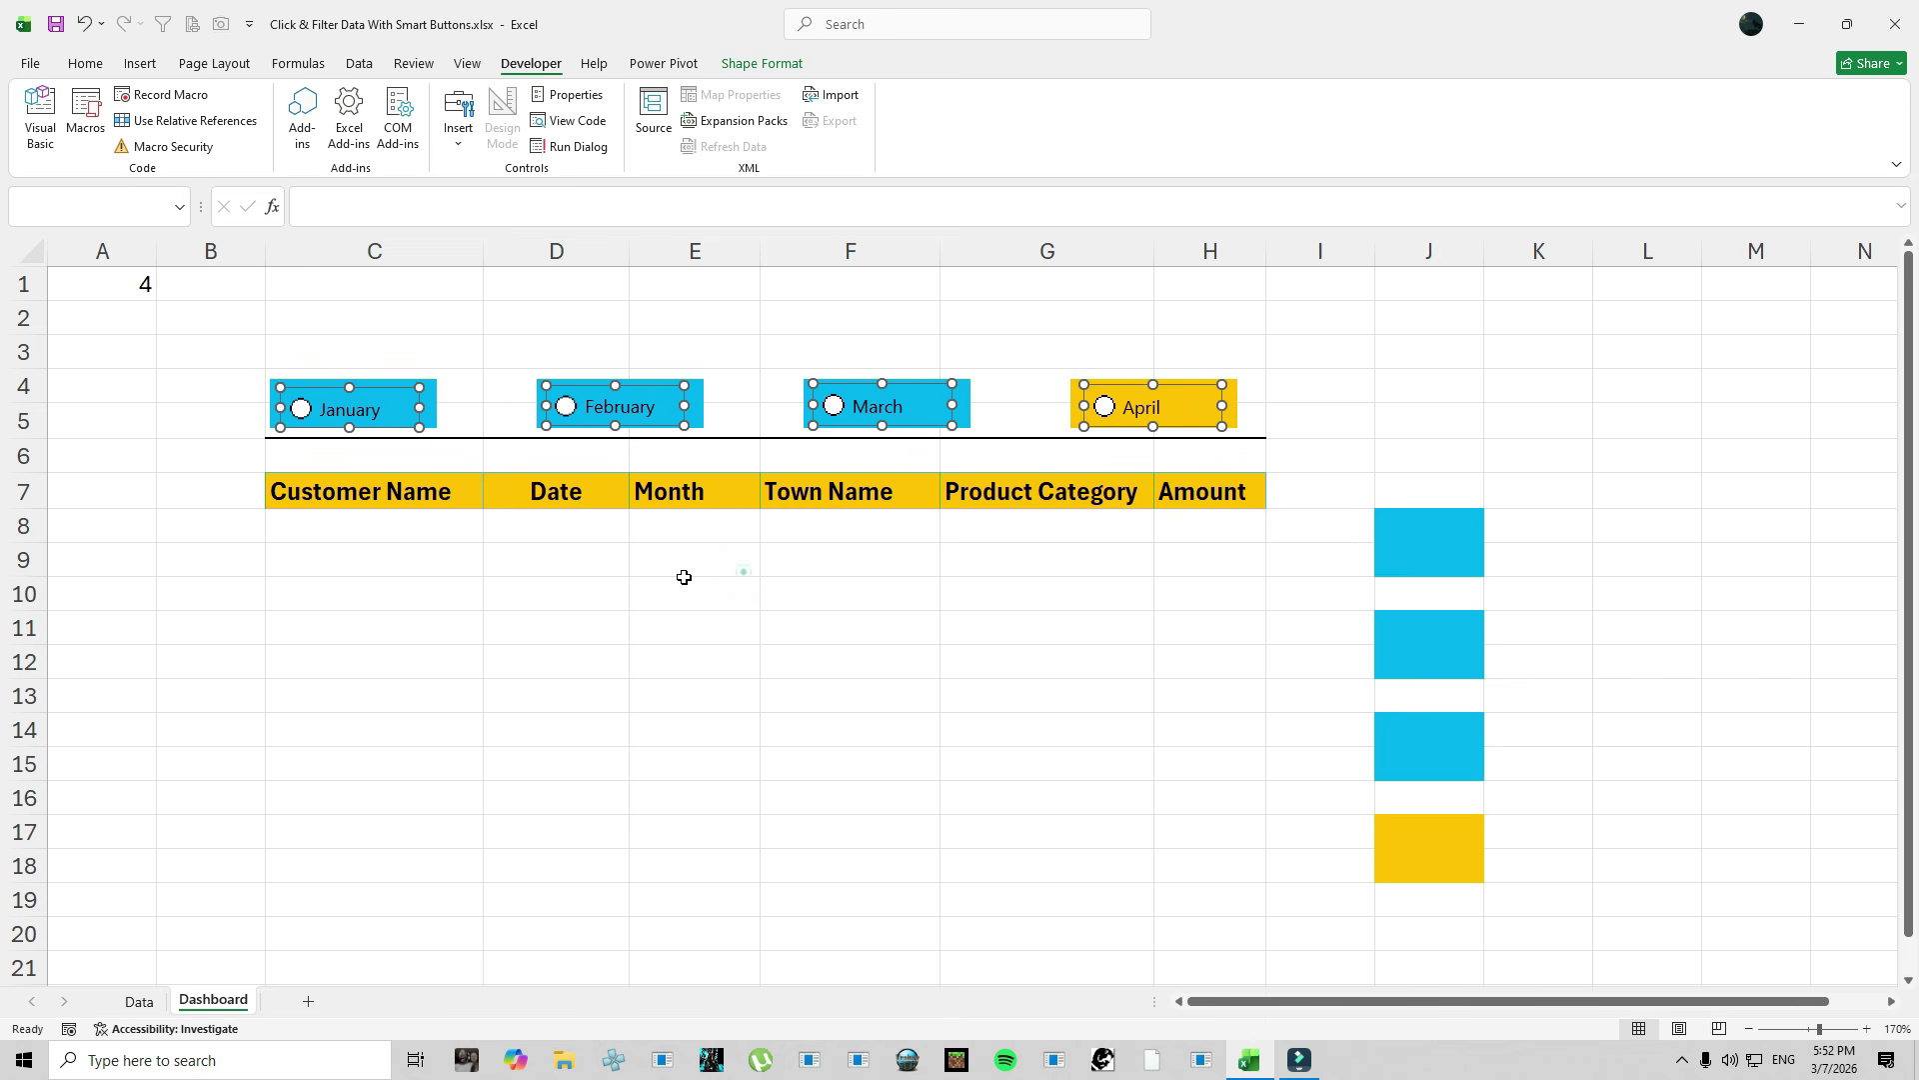
Align the four option buttons by their middles and distribute them horizontally.
{"action": "left_click", "coordinate": [762, 63]}
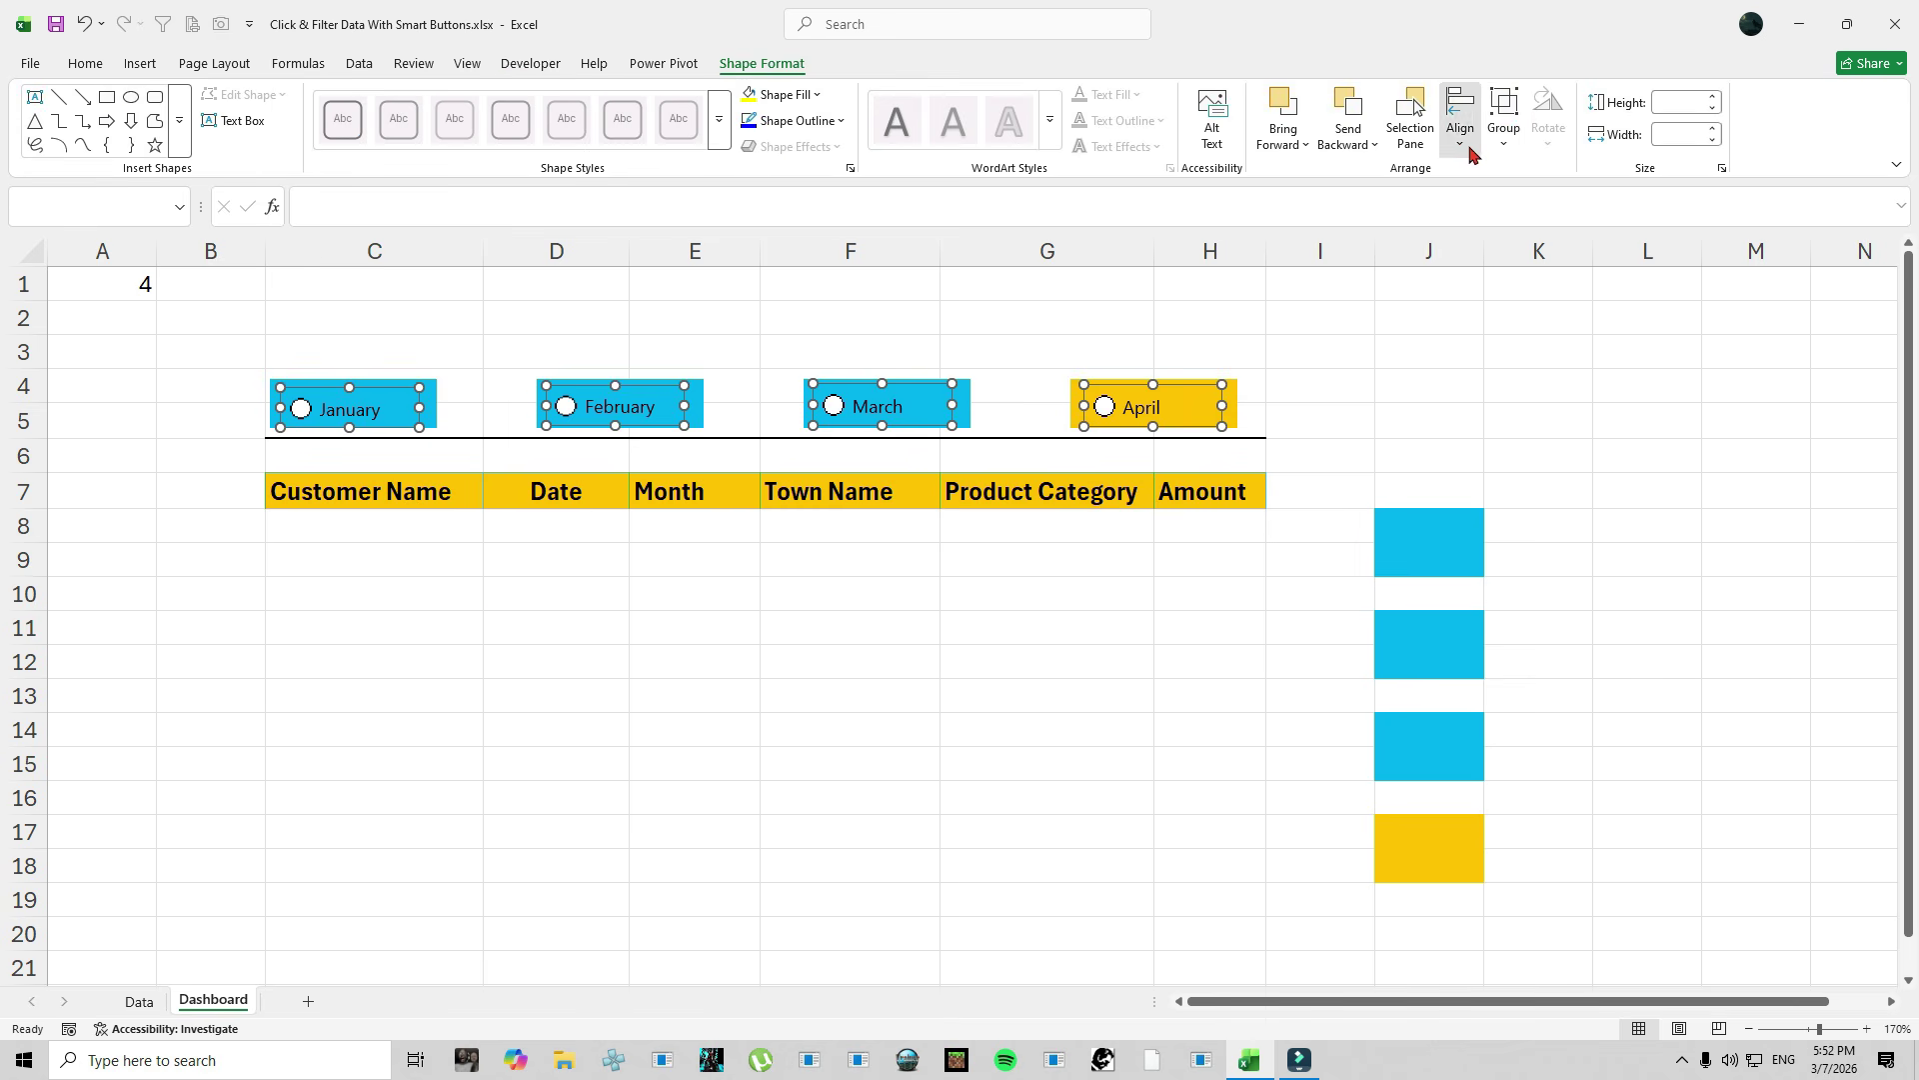
{"action": "left_click", "coordinate": [1464, 135]}
{"action": "left_click", "coordinate": [1515, 292]}
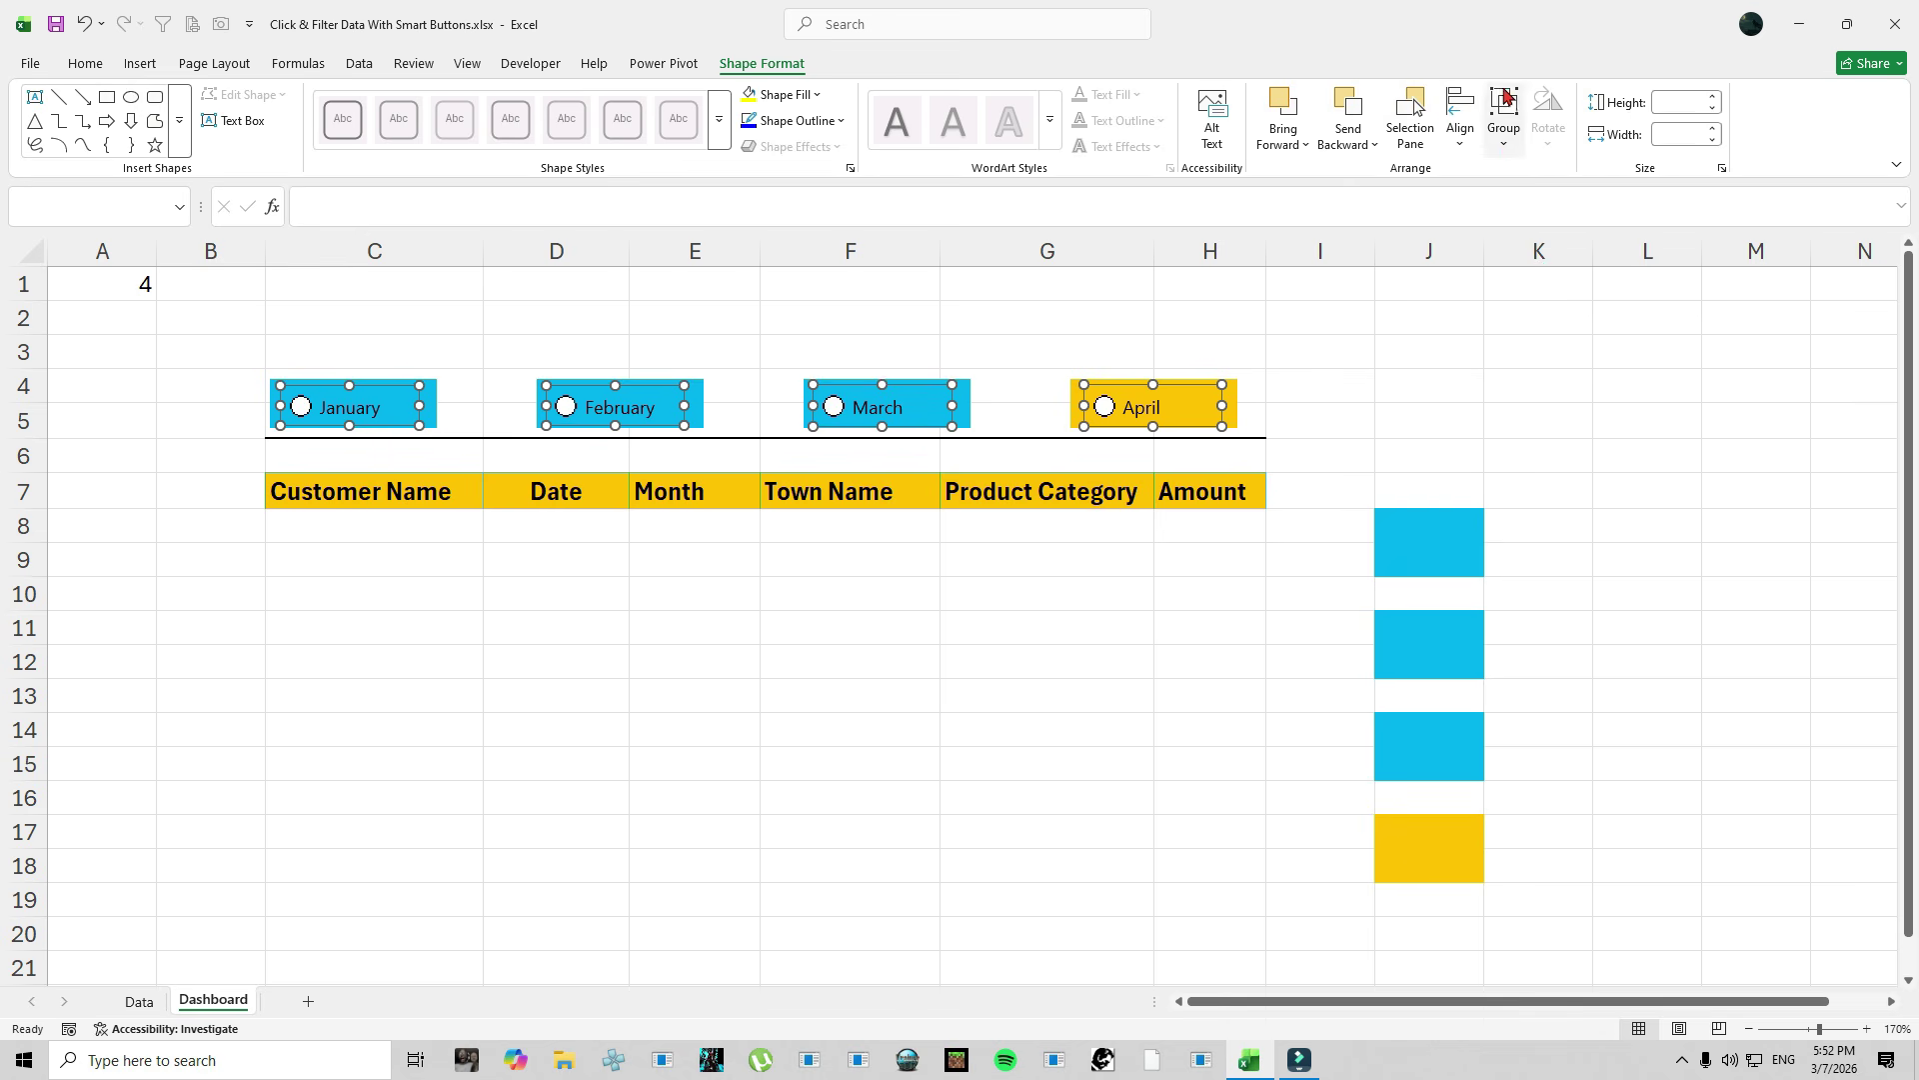
{"action": "left_click", "coordinate": [1462, 142]}
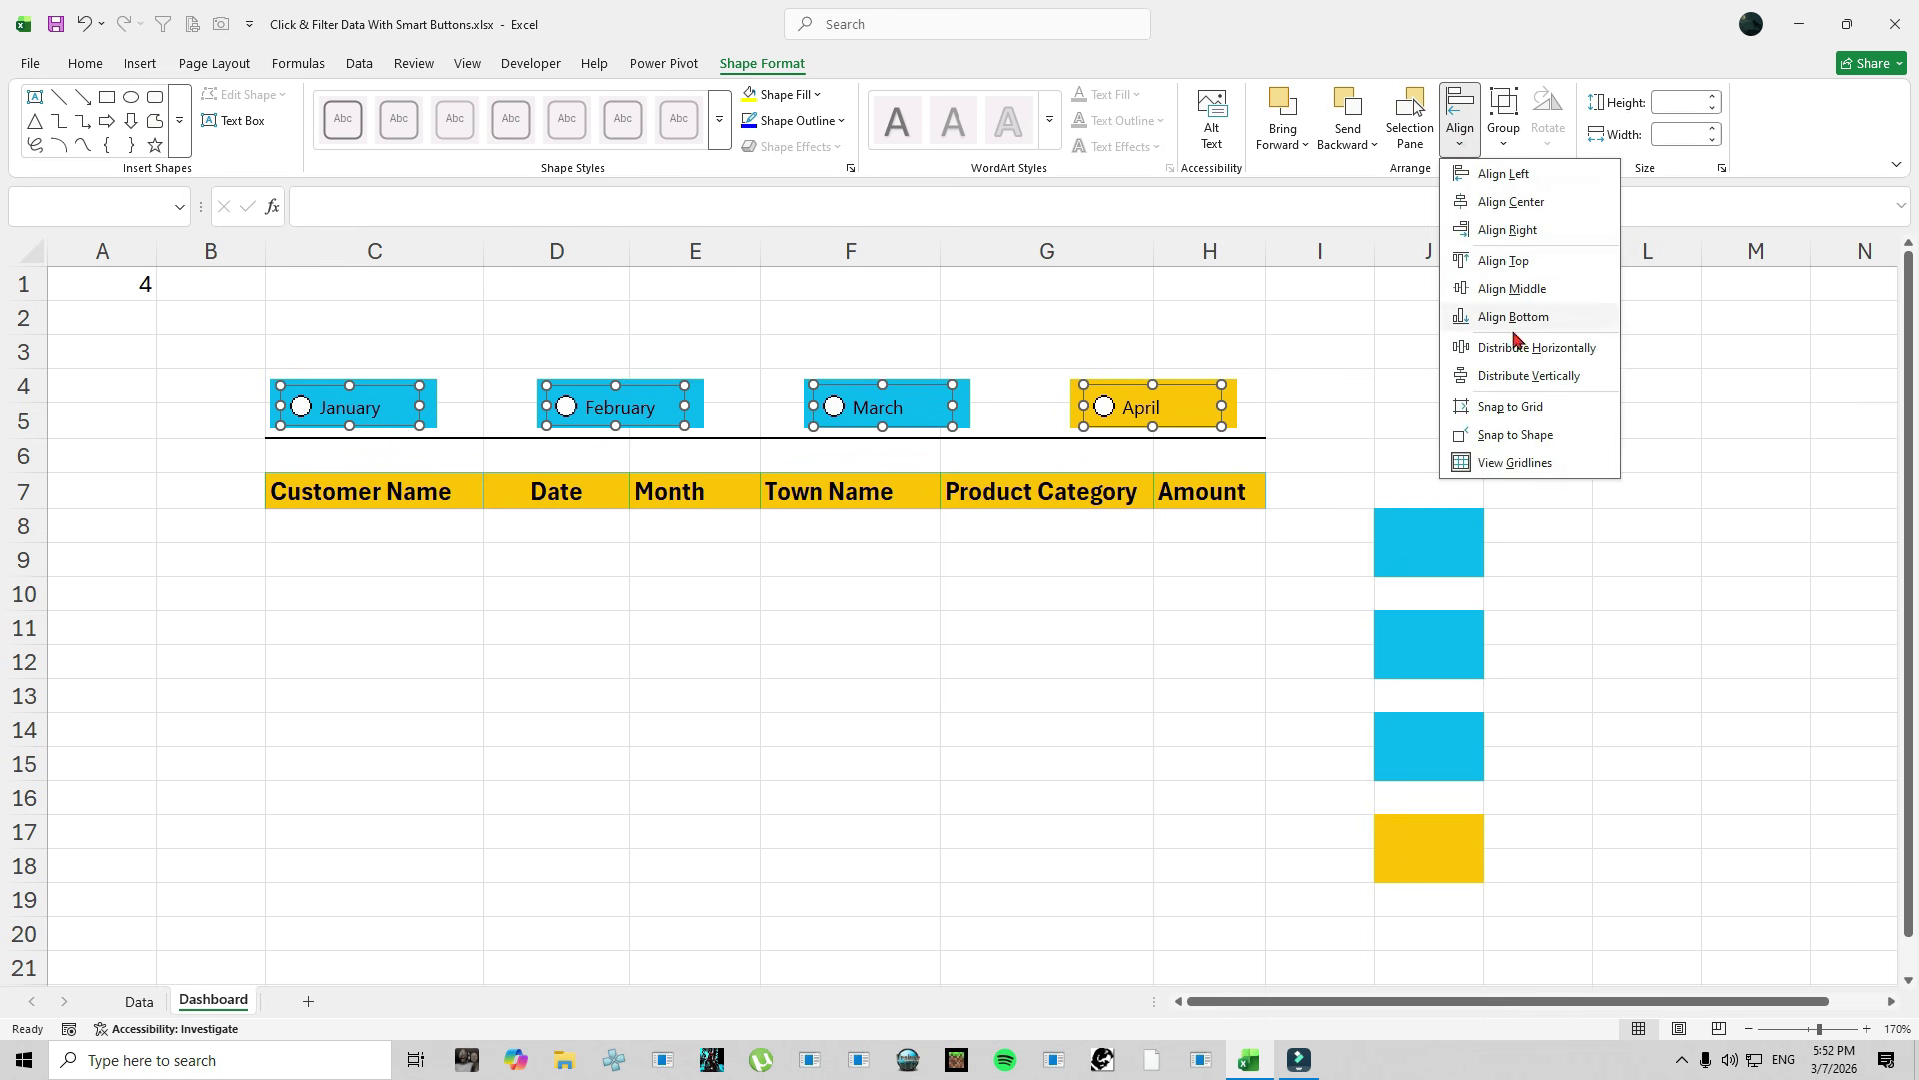
{"action": "left_click", "coordinate": [1509, 290]}
{"action": "left_click", "coordinate": [1422, 396]}
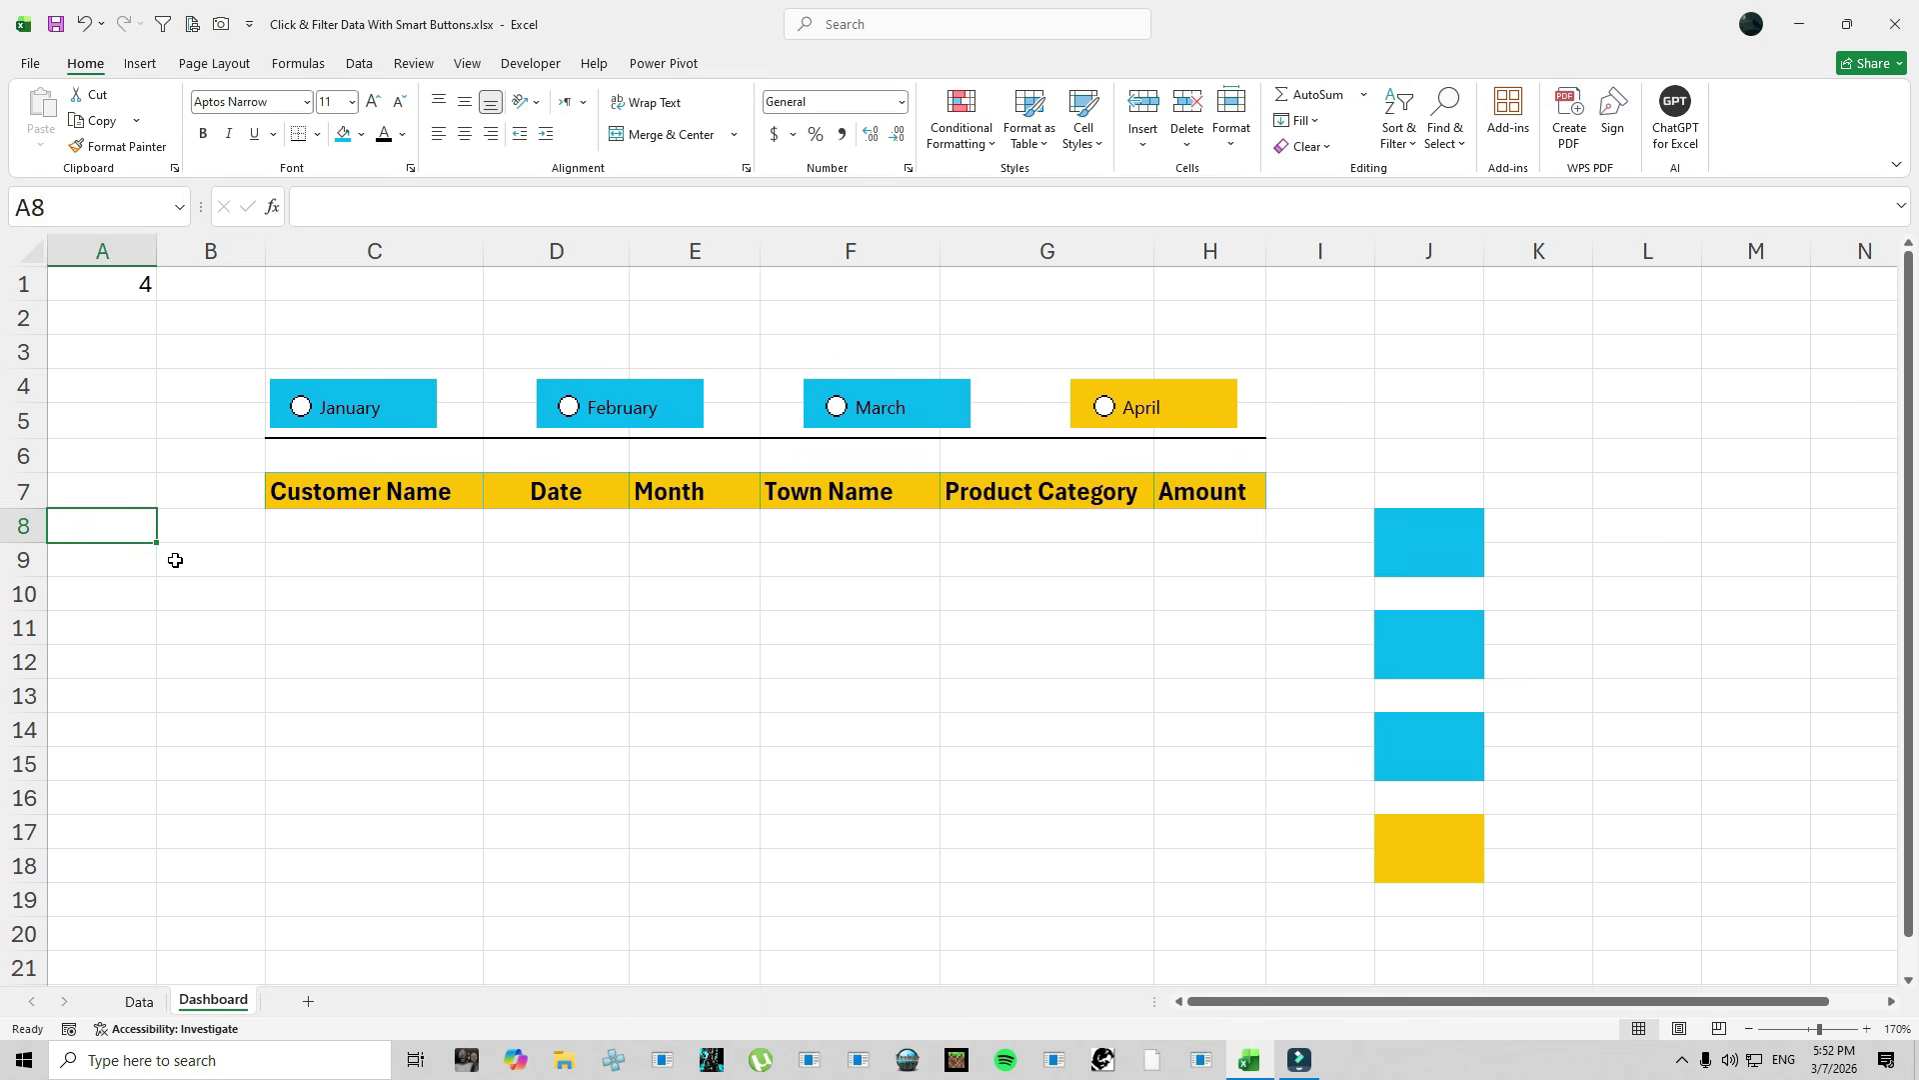
{"action": "left_click", "coordinate": [171, 557]}
Link the January option button's control to cell $A$1.
{"action": "right_click", "coordinate": [340, 403]}
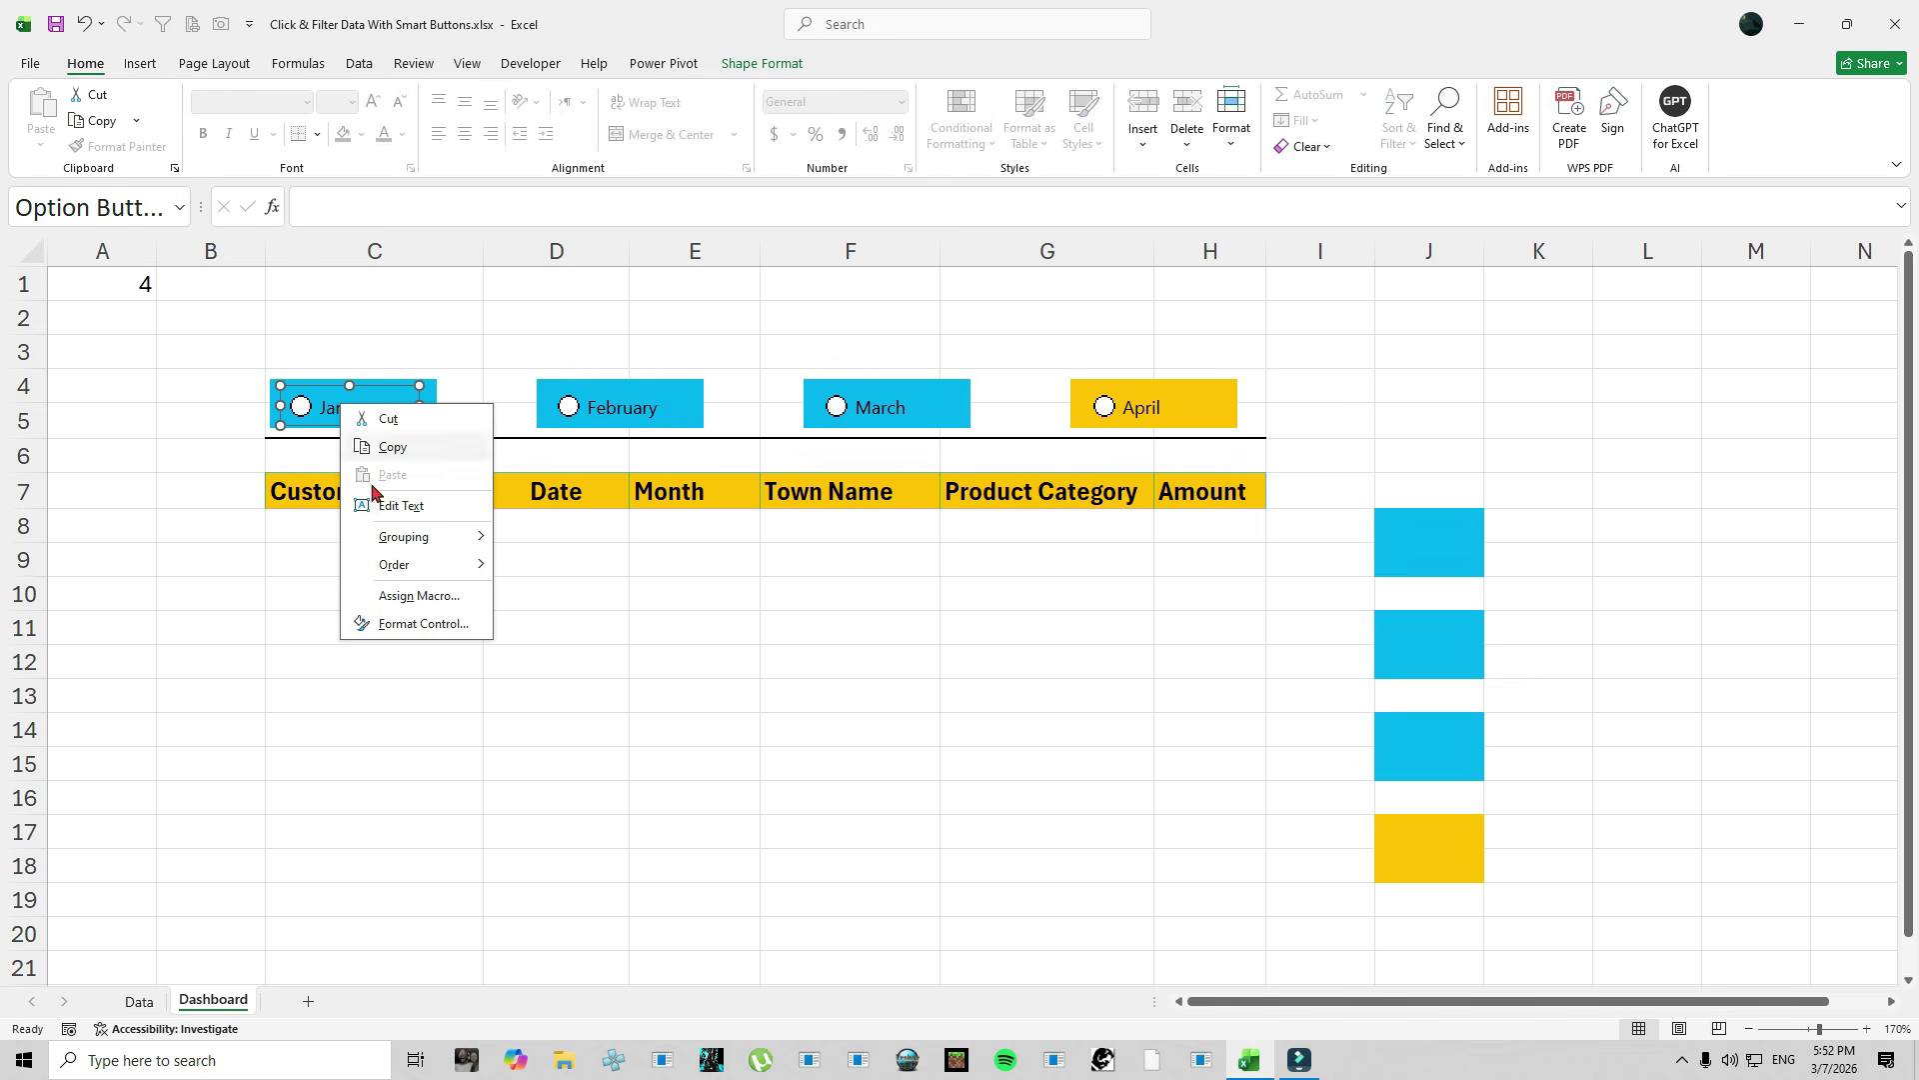
{"action": "left_click", "coordinate": [421, 623]}
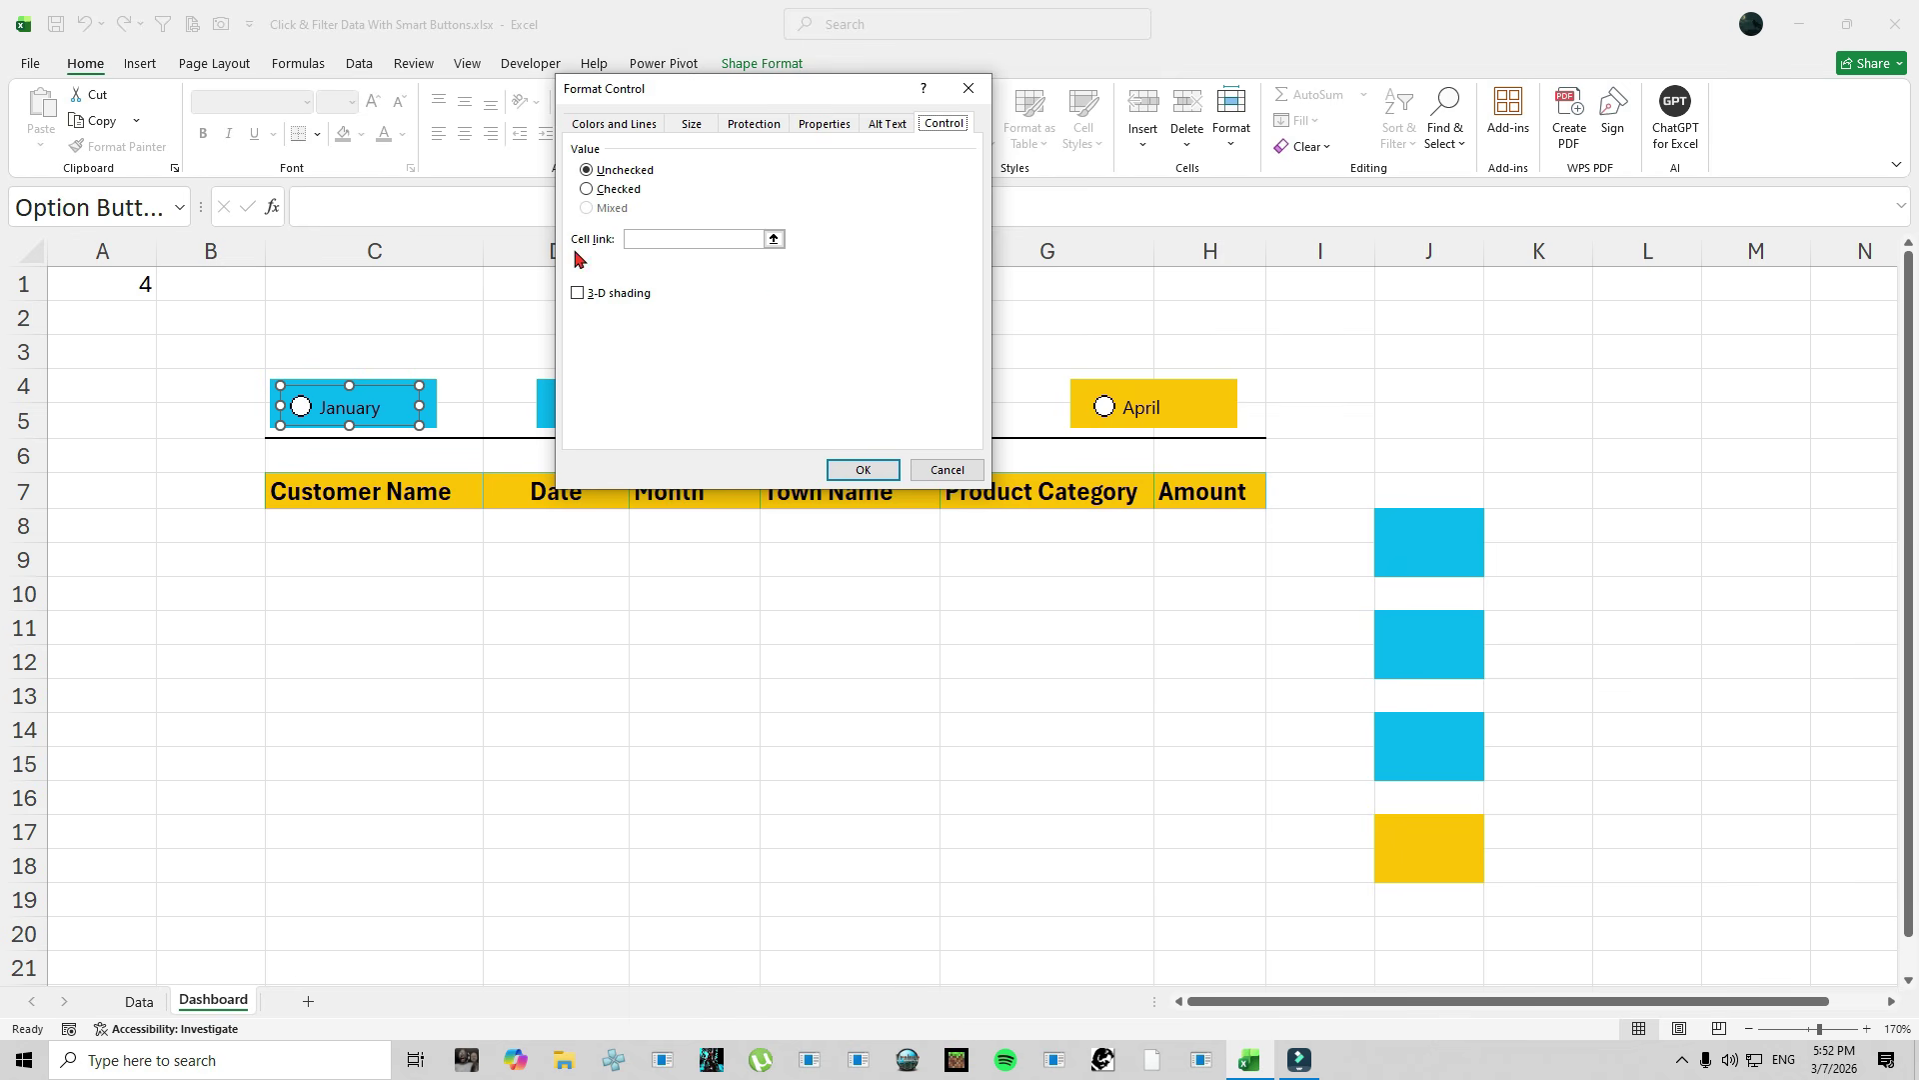
{"action": "left_click", "coordinate": [637, 240]}
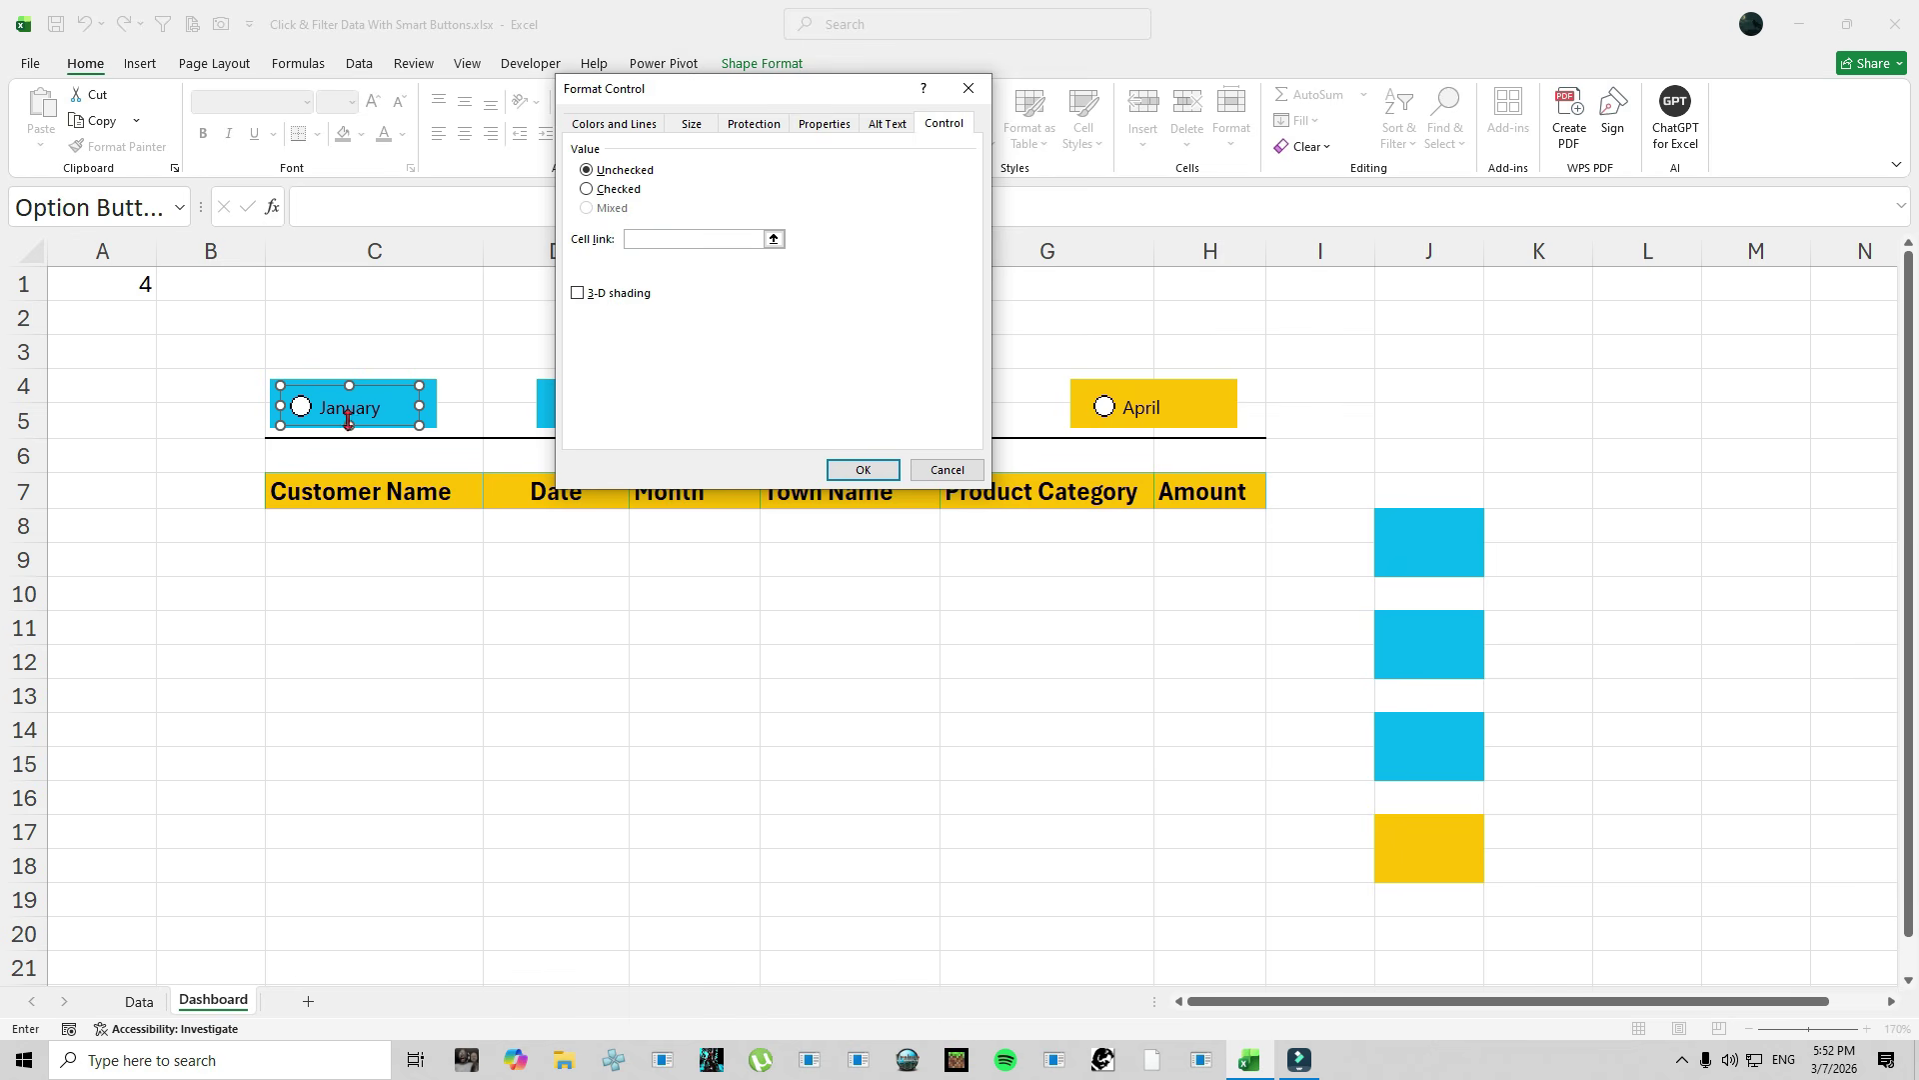
{"action": "left_click", "coordinate": [108, 288]}
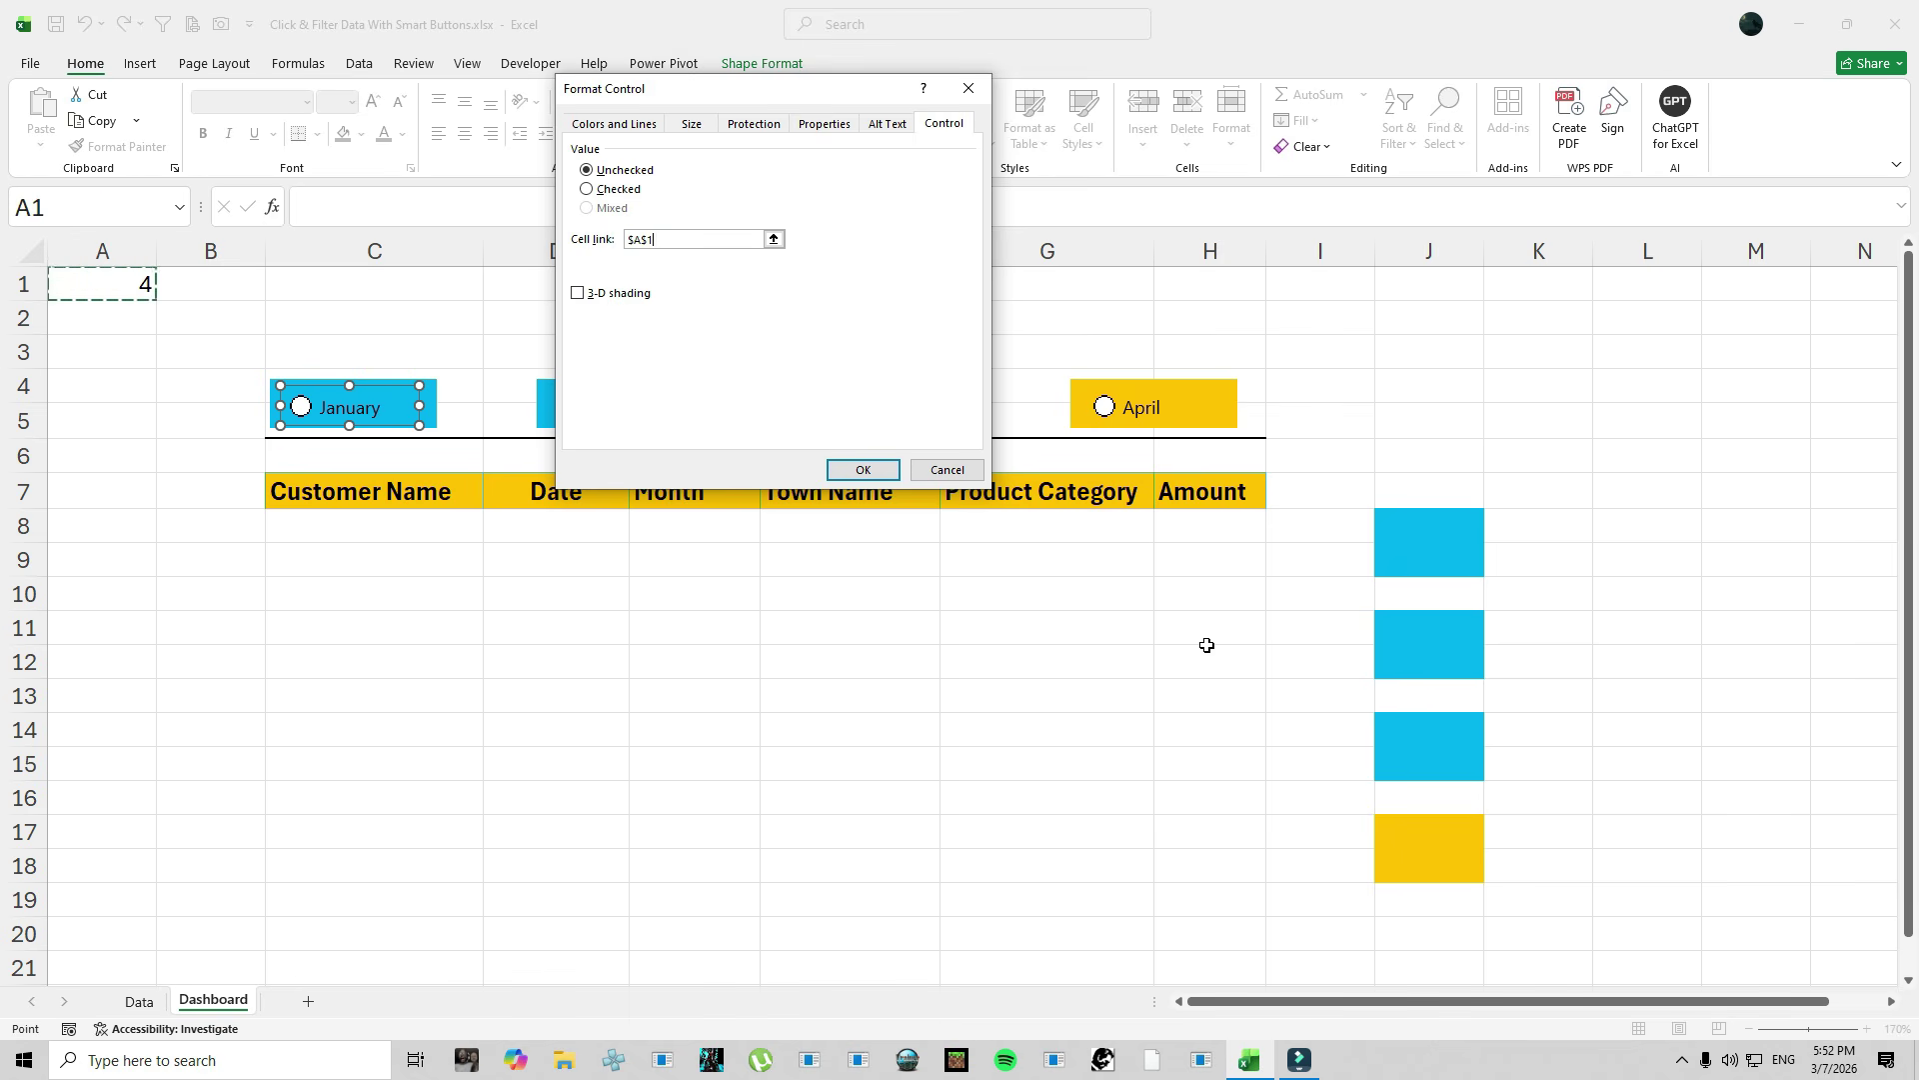
{"action": "left_click", "coordinate": [863, 470]}
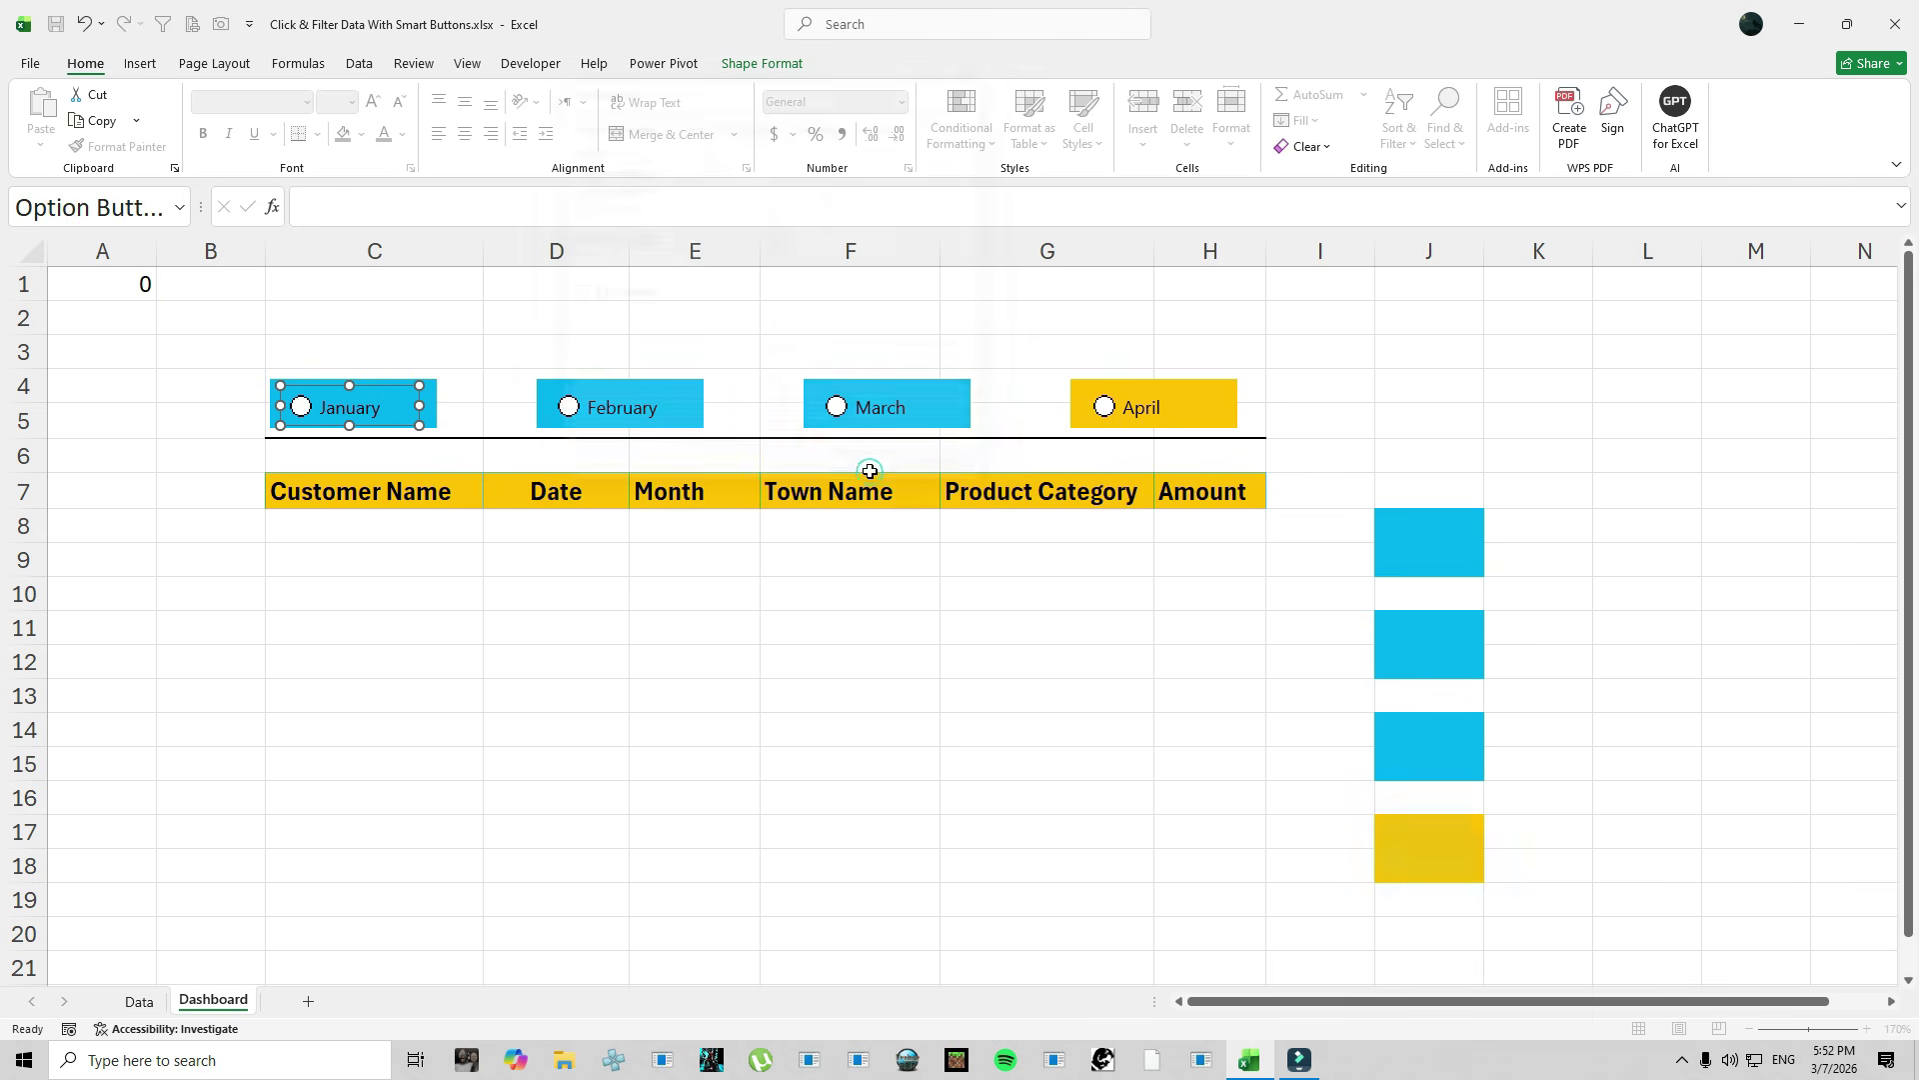
{"action": "left_click", "coordinate": [500, 318]}
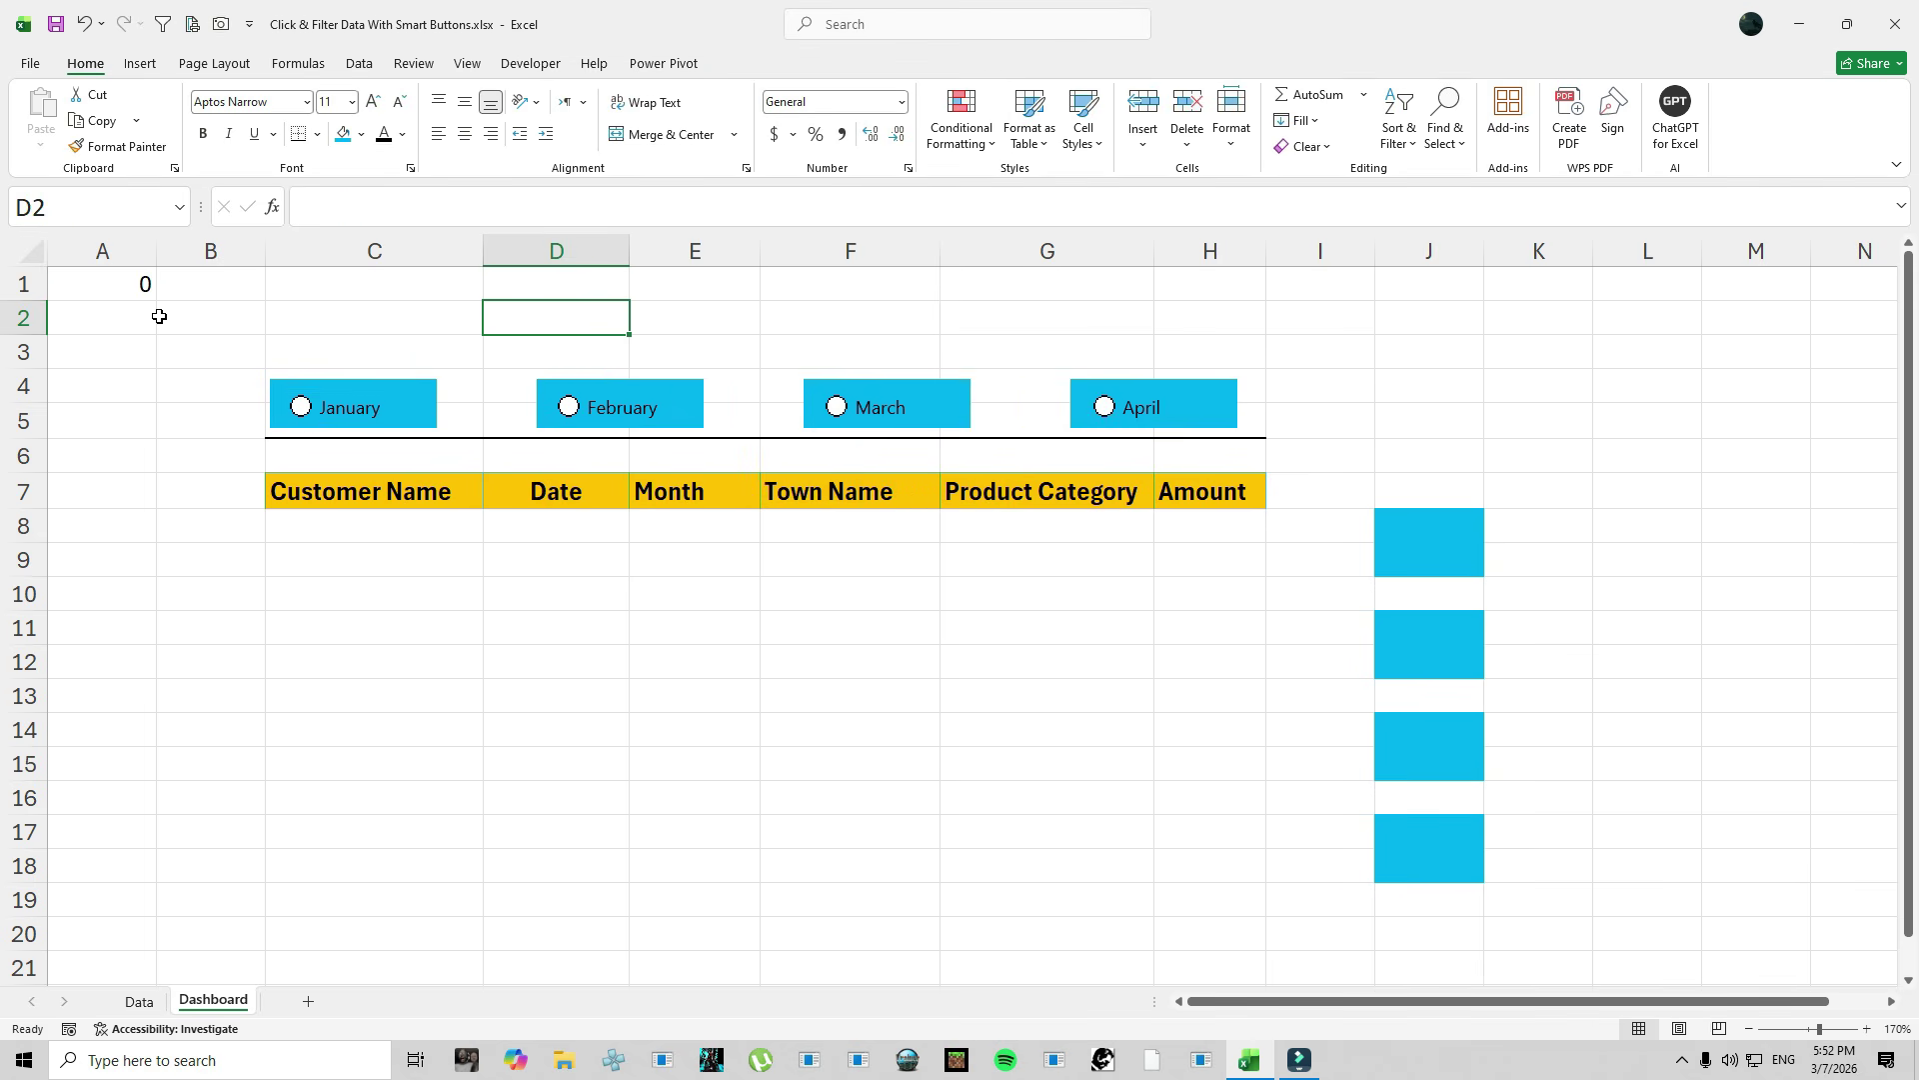
Test the January, February and March option buttons in turn to check the linked cell and highlighting.
{"action": "left_click", "coordinate": [300, 404]}
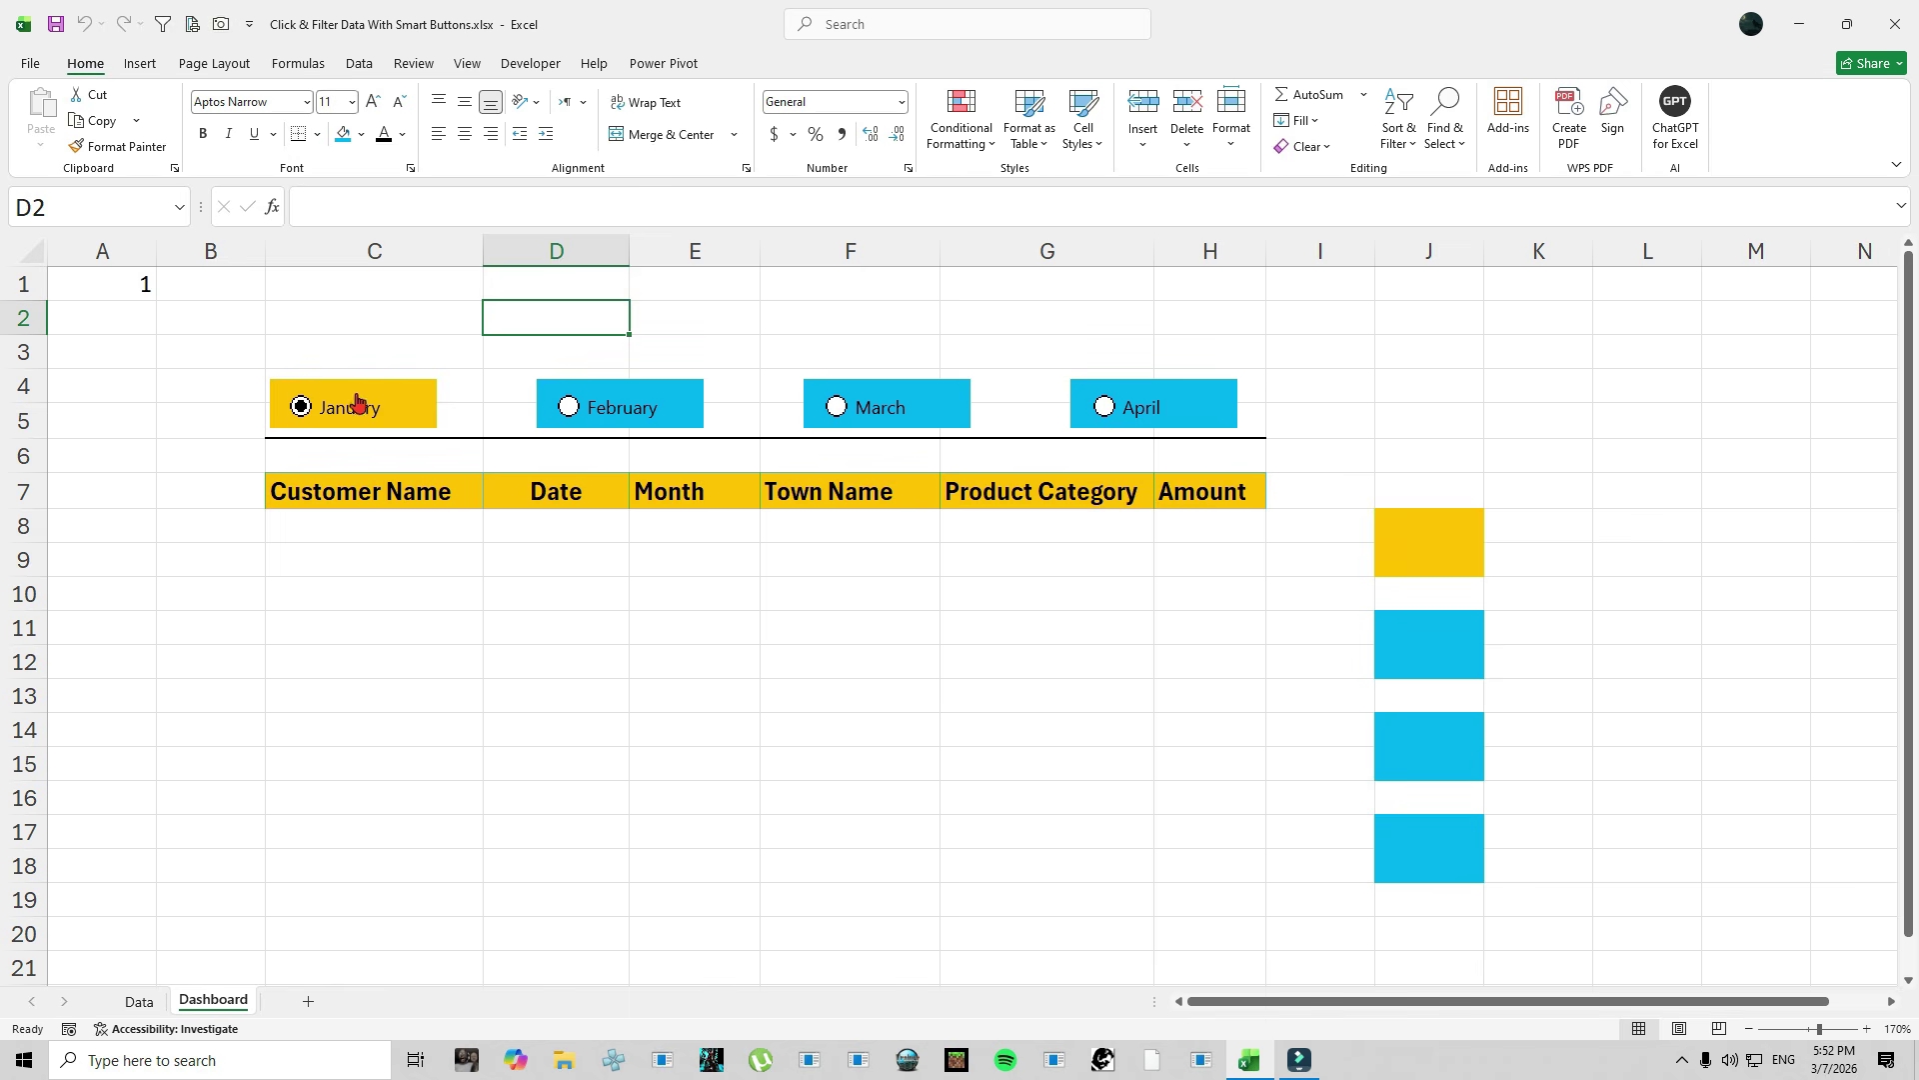
{"action": "left_click", "coordinate": [570, 410]}
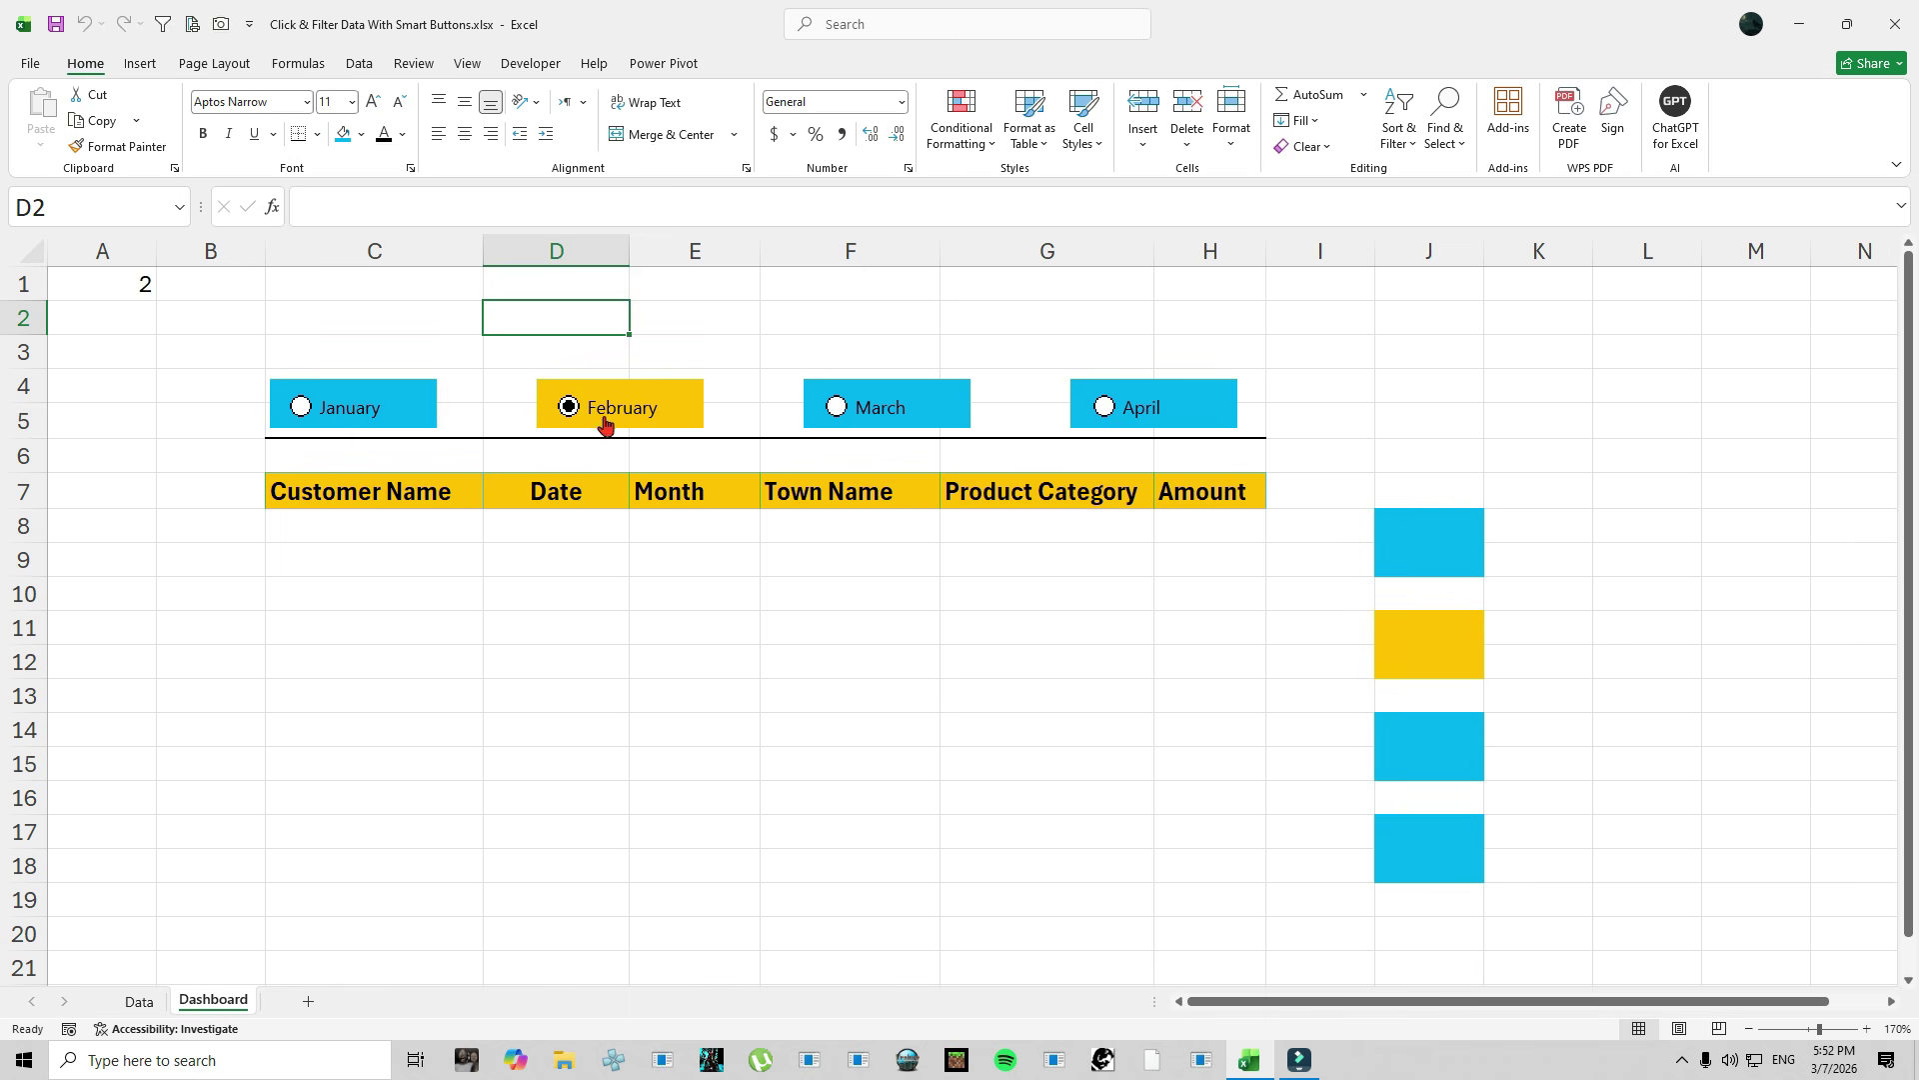
{"action": "left_click", "coordinate": [837, 407]}
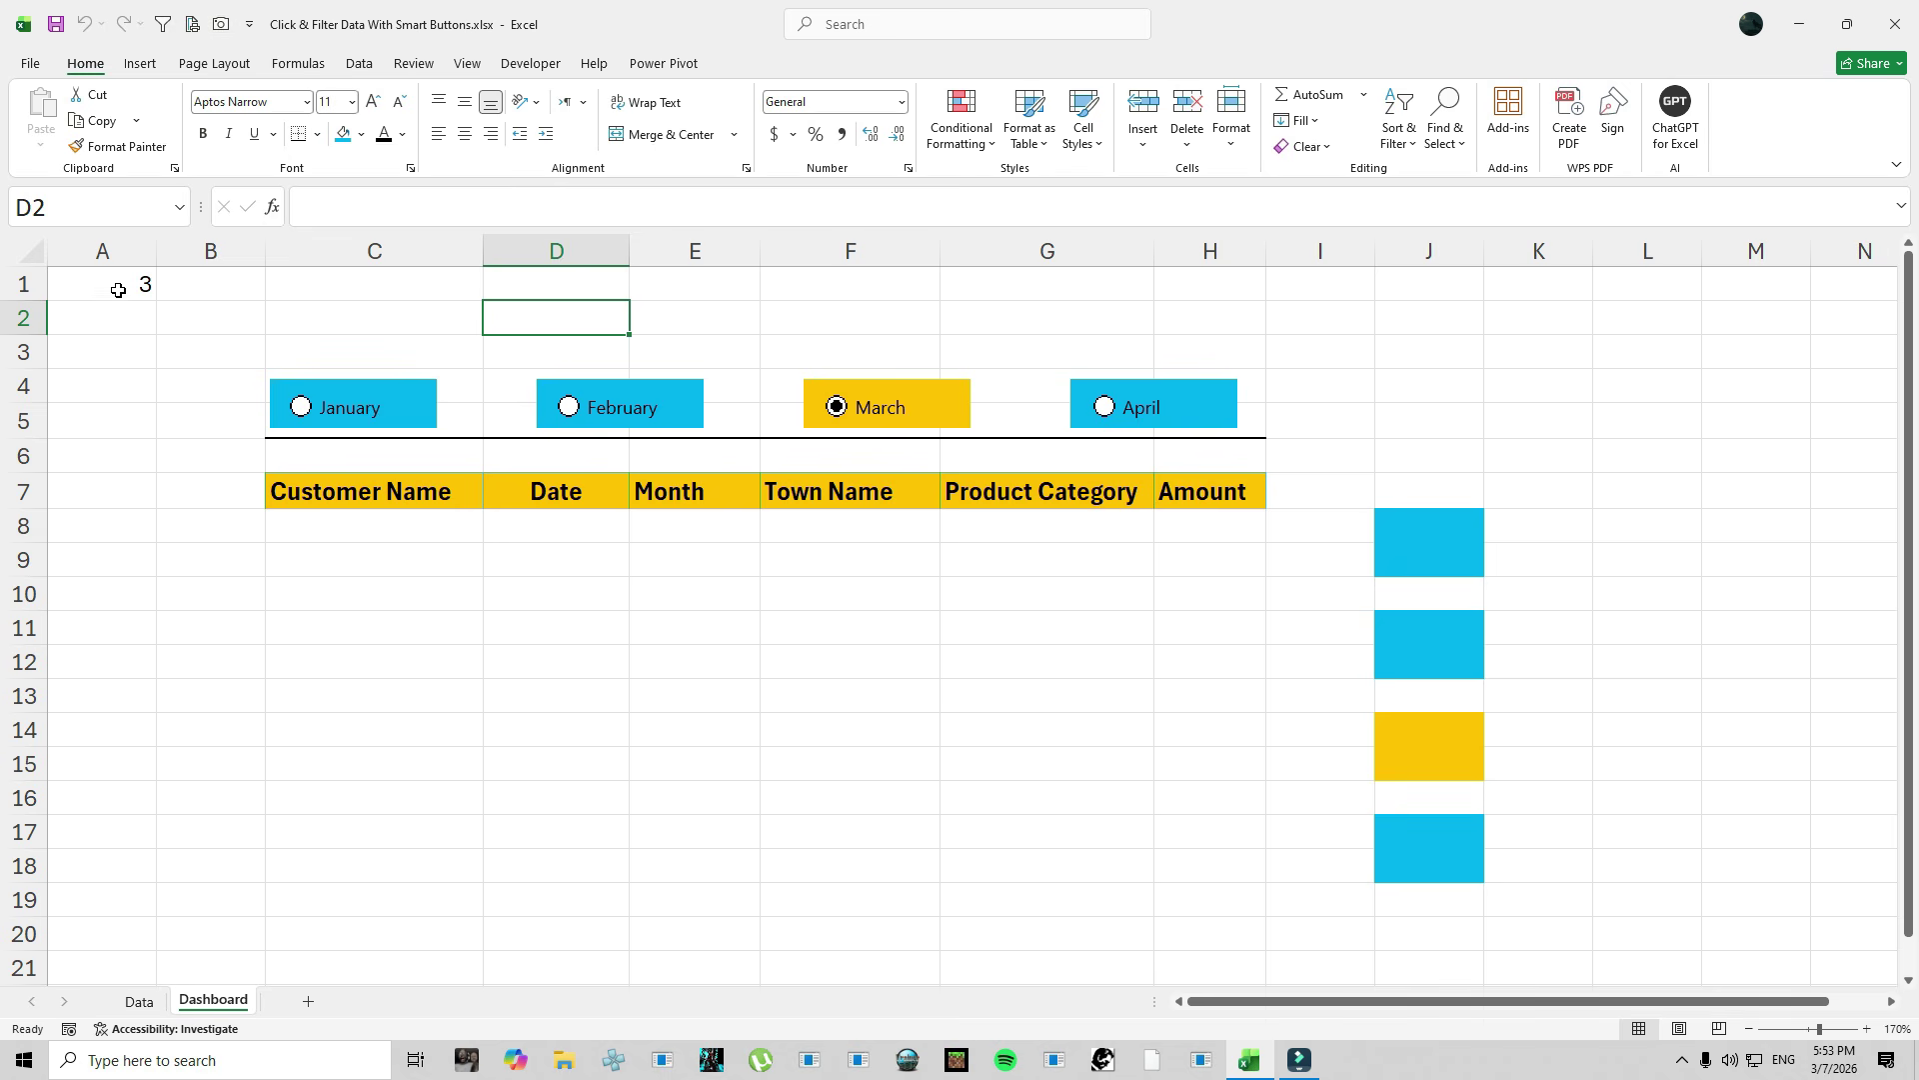
Enter the formula =CHOOSE(A1,"January","February","March","April") in cell B1.
{"action": "left_click", "coordinate": [226, 286]}
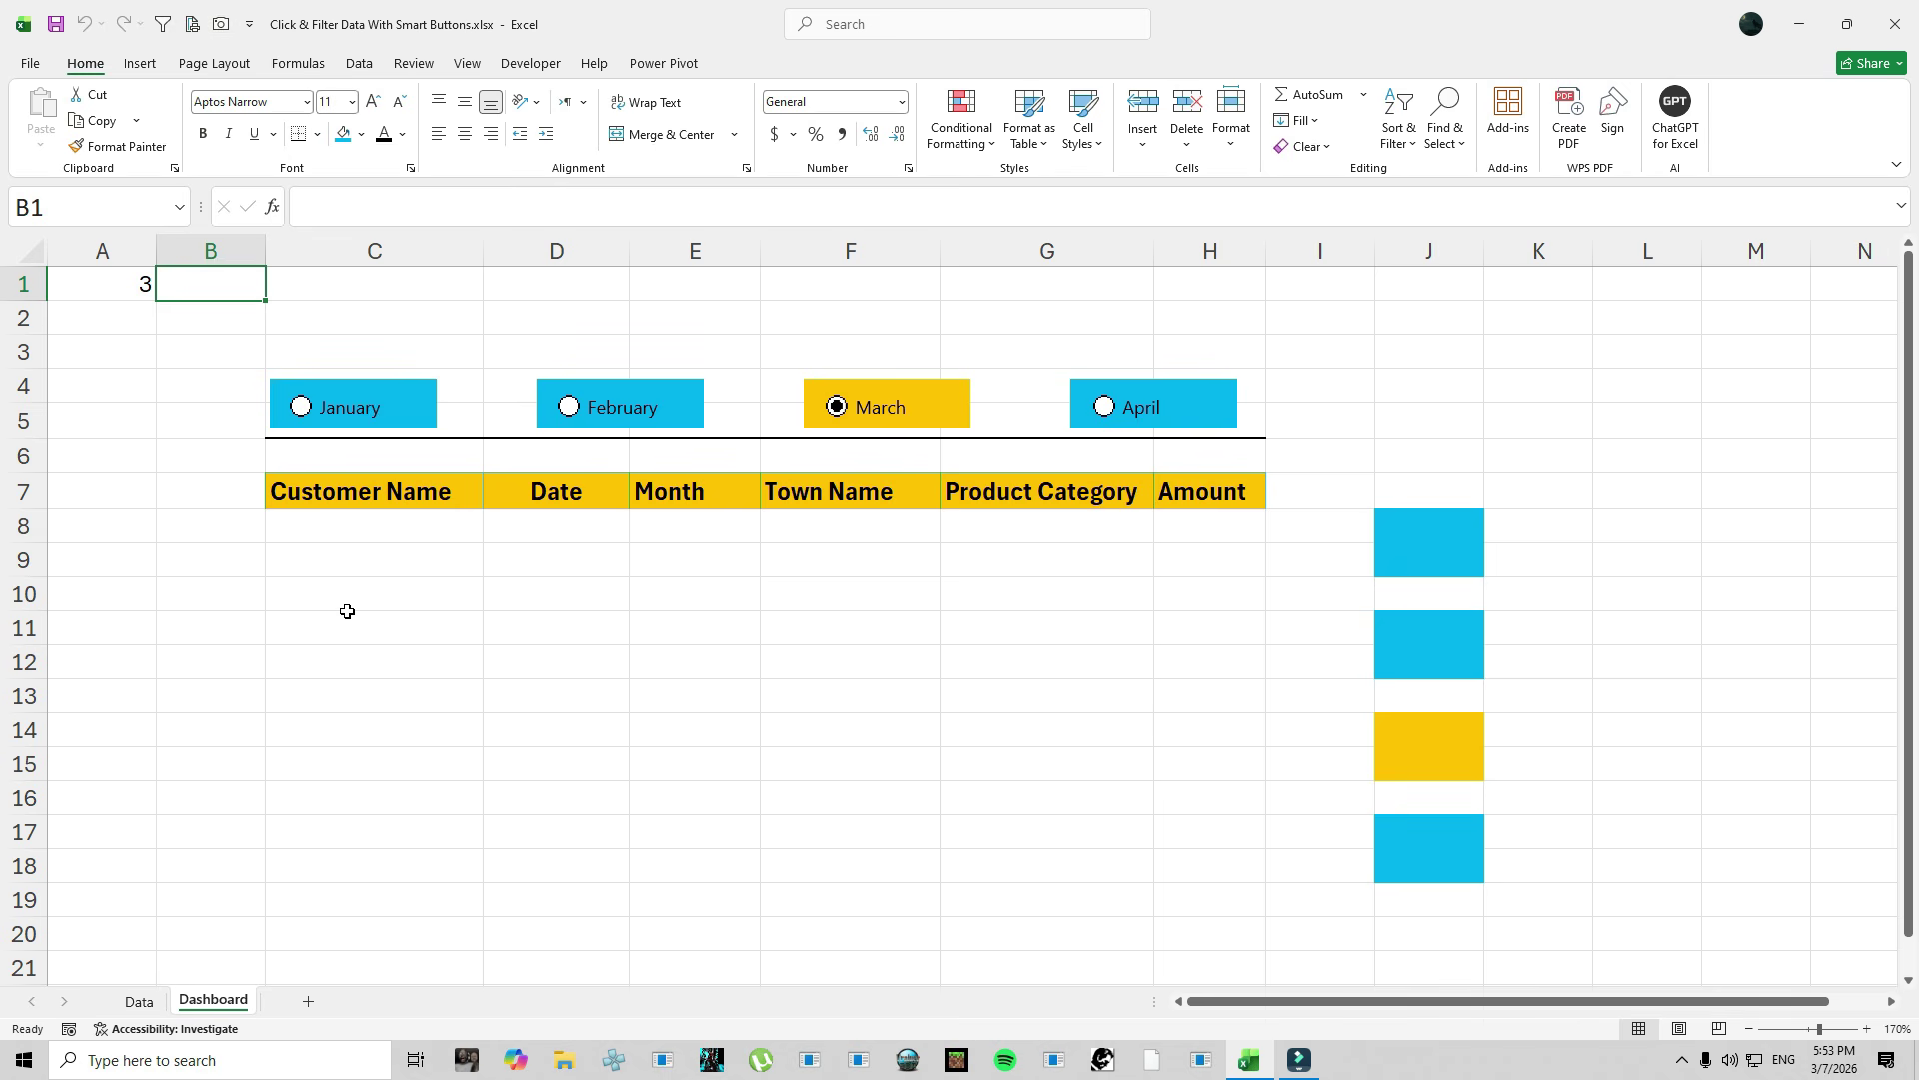
{"action": "type", "text": "="}
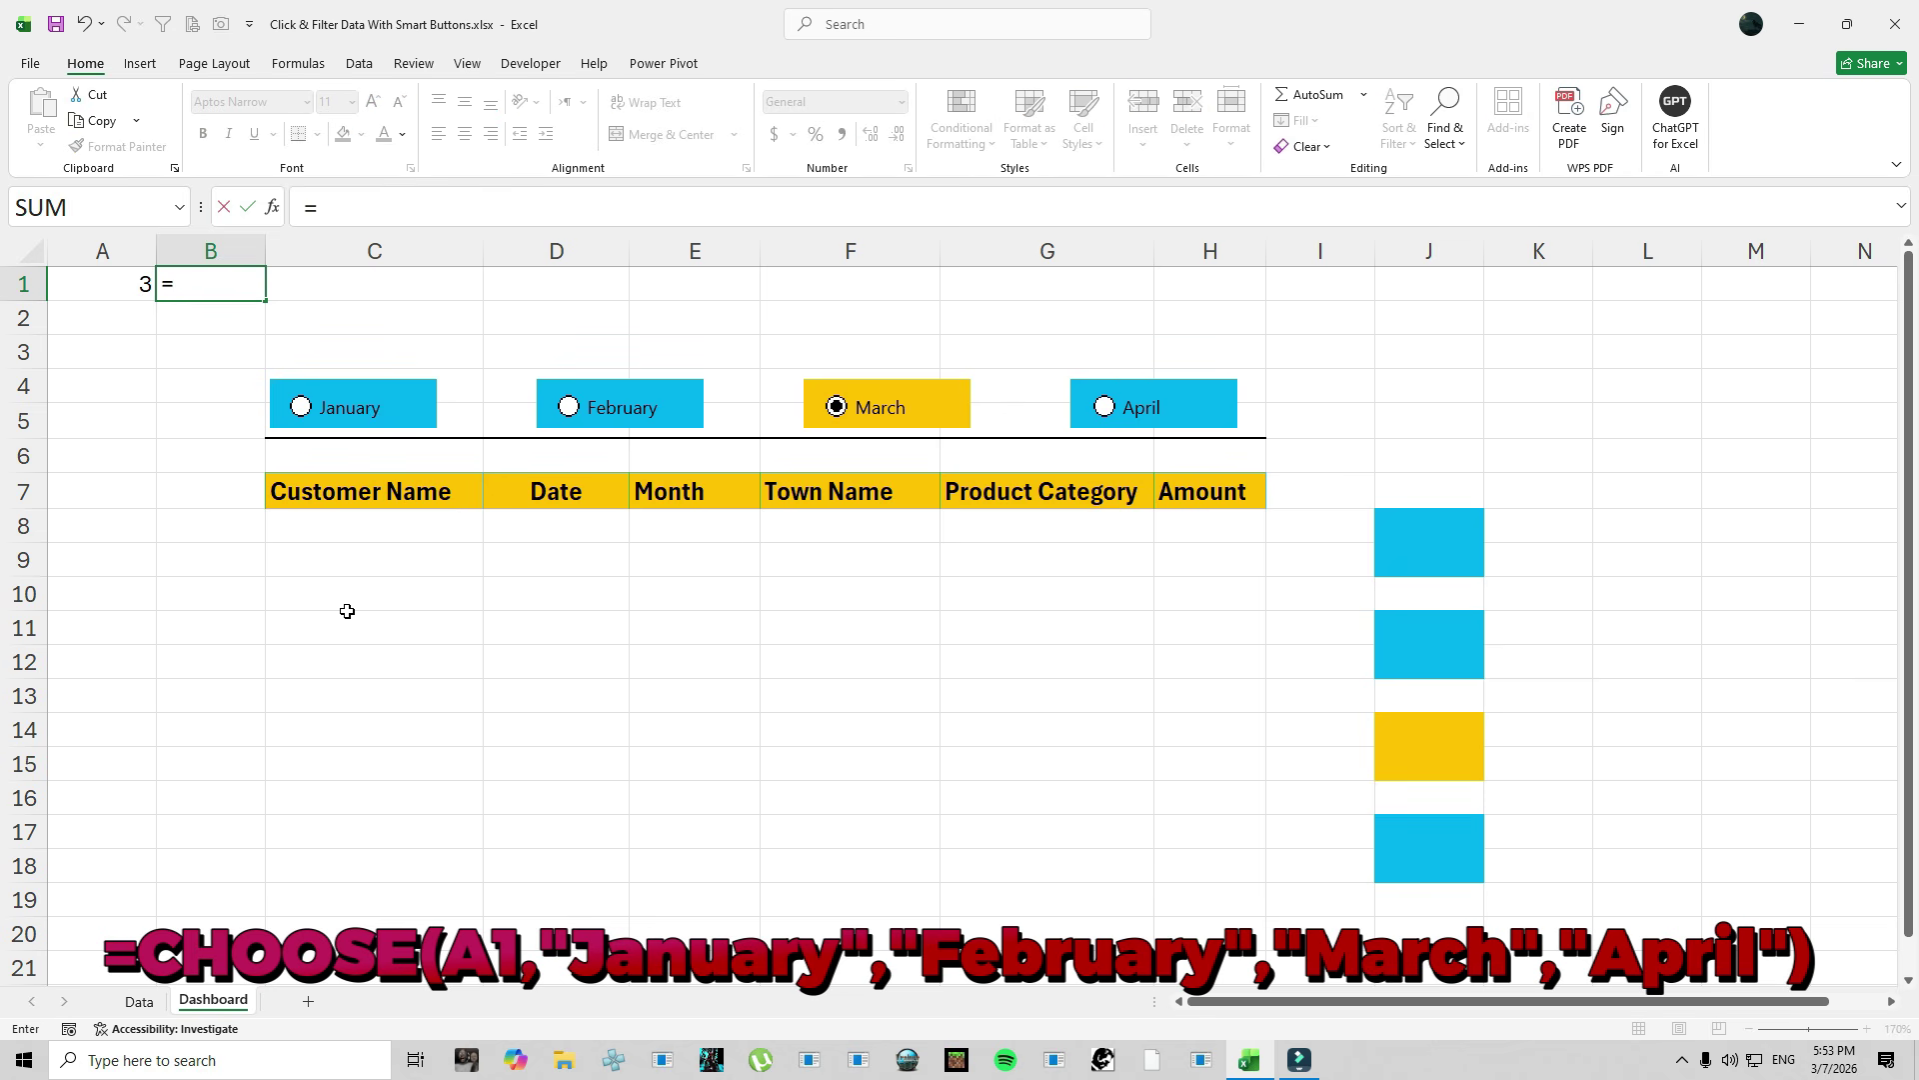
{"action": "type", "text": "choose"}
{"action": "key", "text": "Tab"}
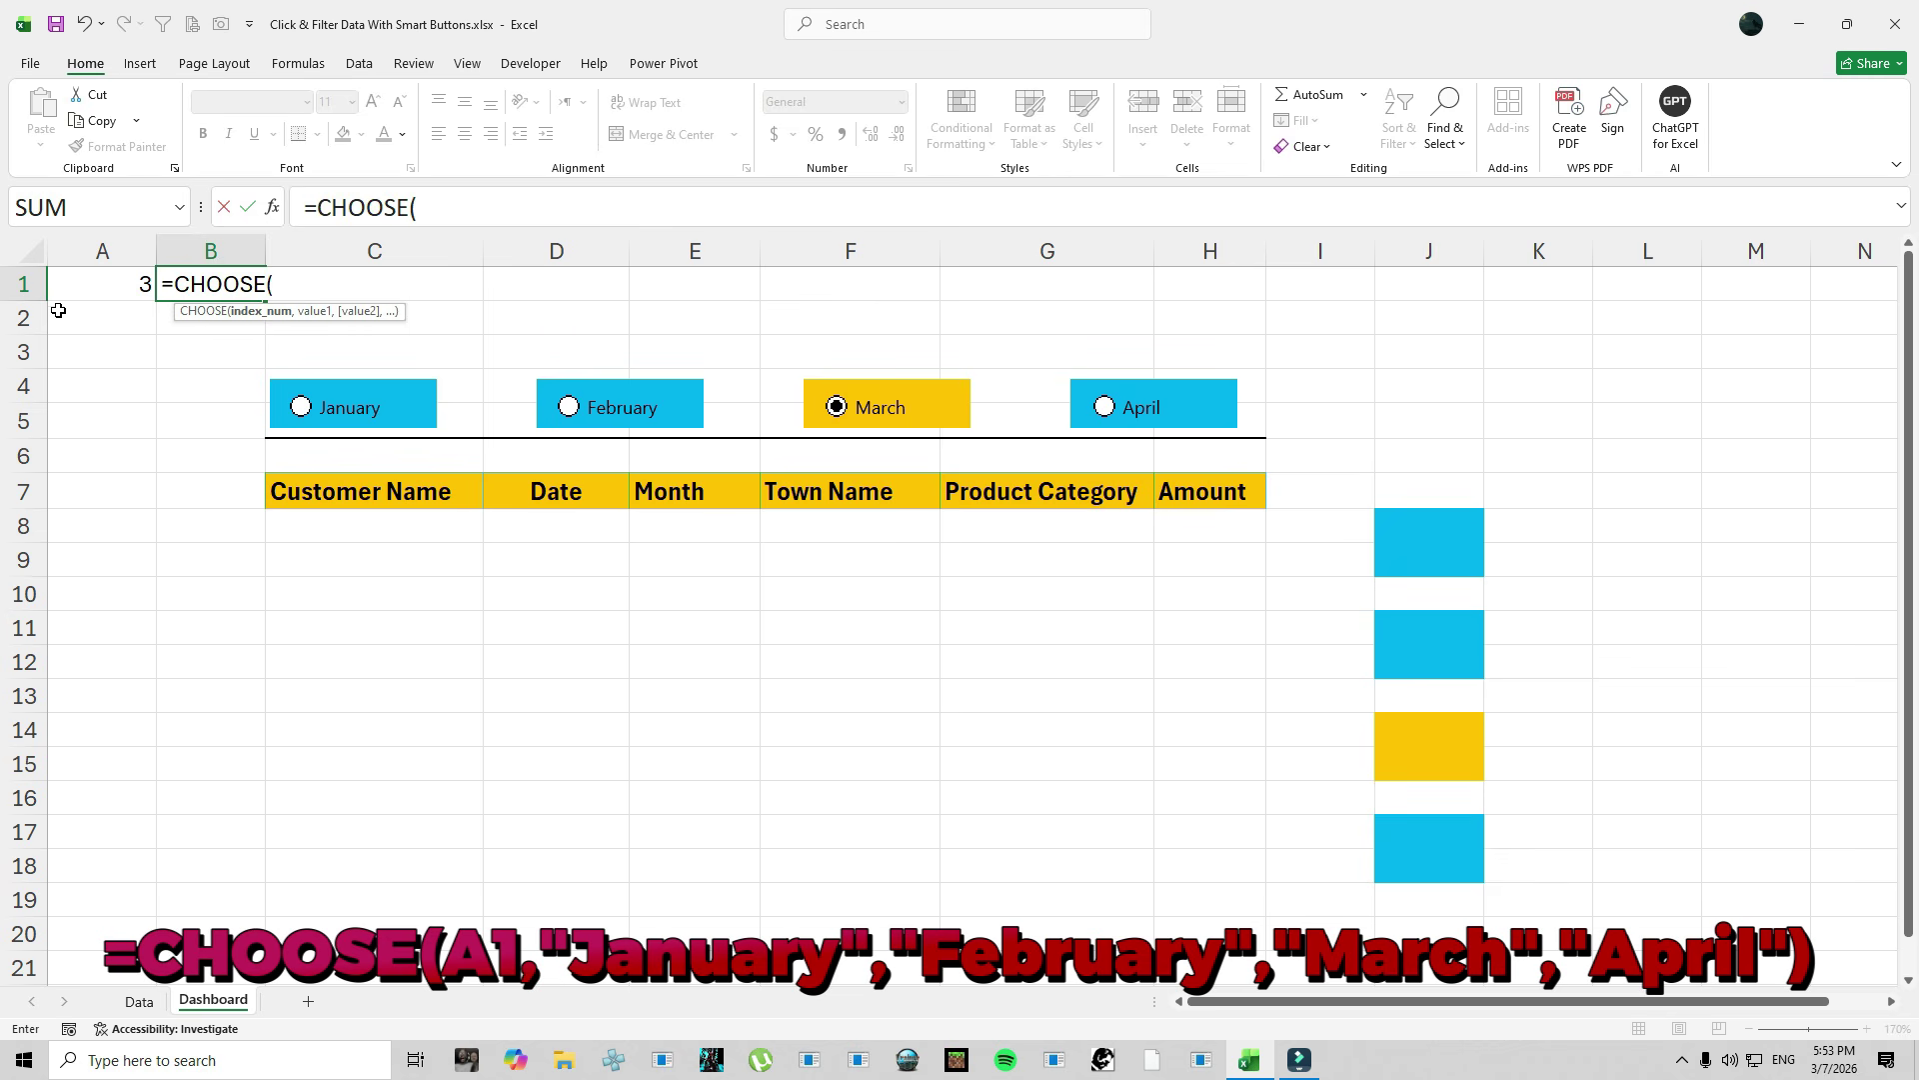
{"action": "left_click", "coordinate": [105, 290]}
{"action": "type", "text": ","}
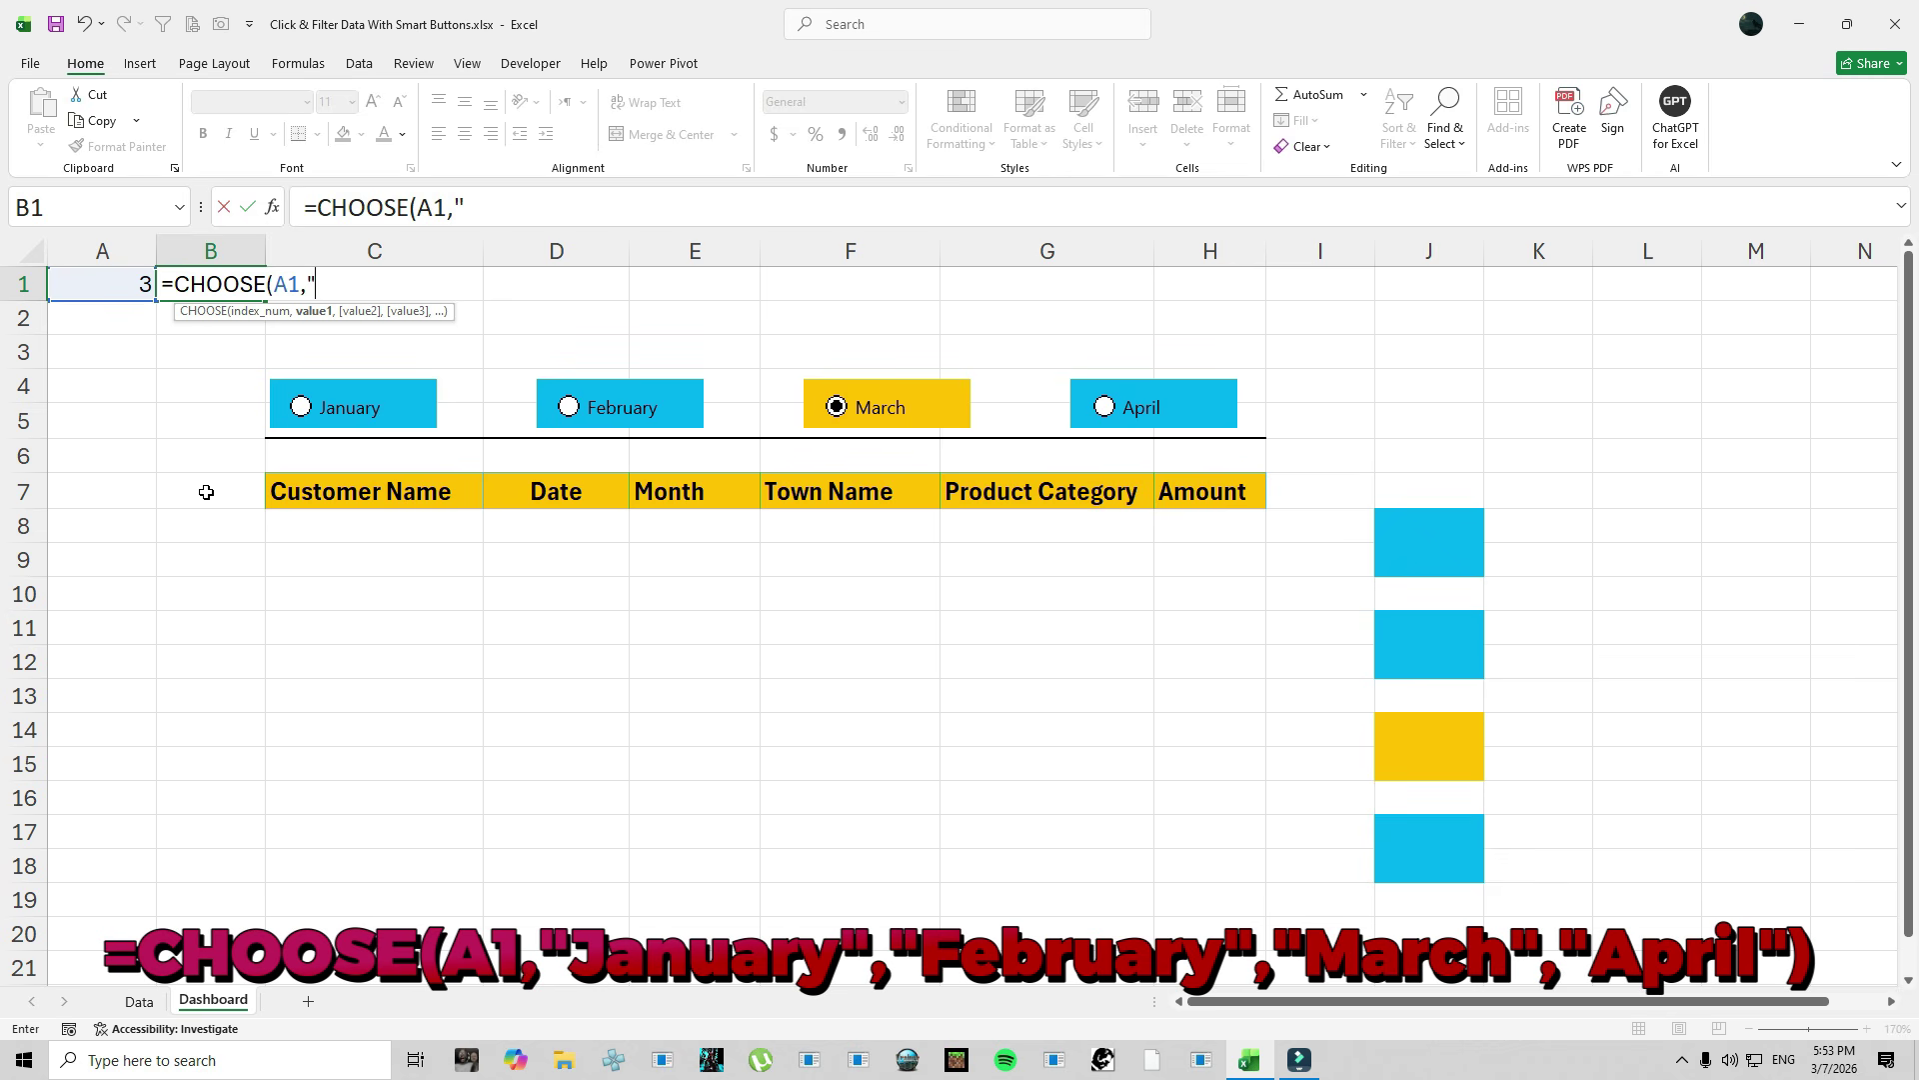
{"action": "type", "text": "\"January"}
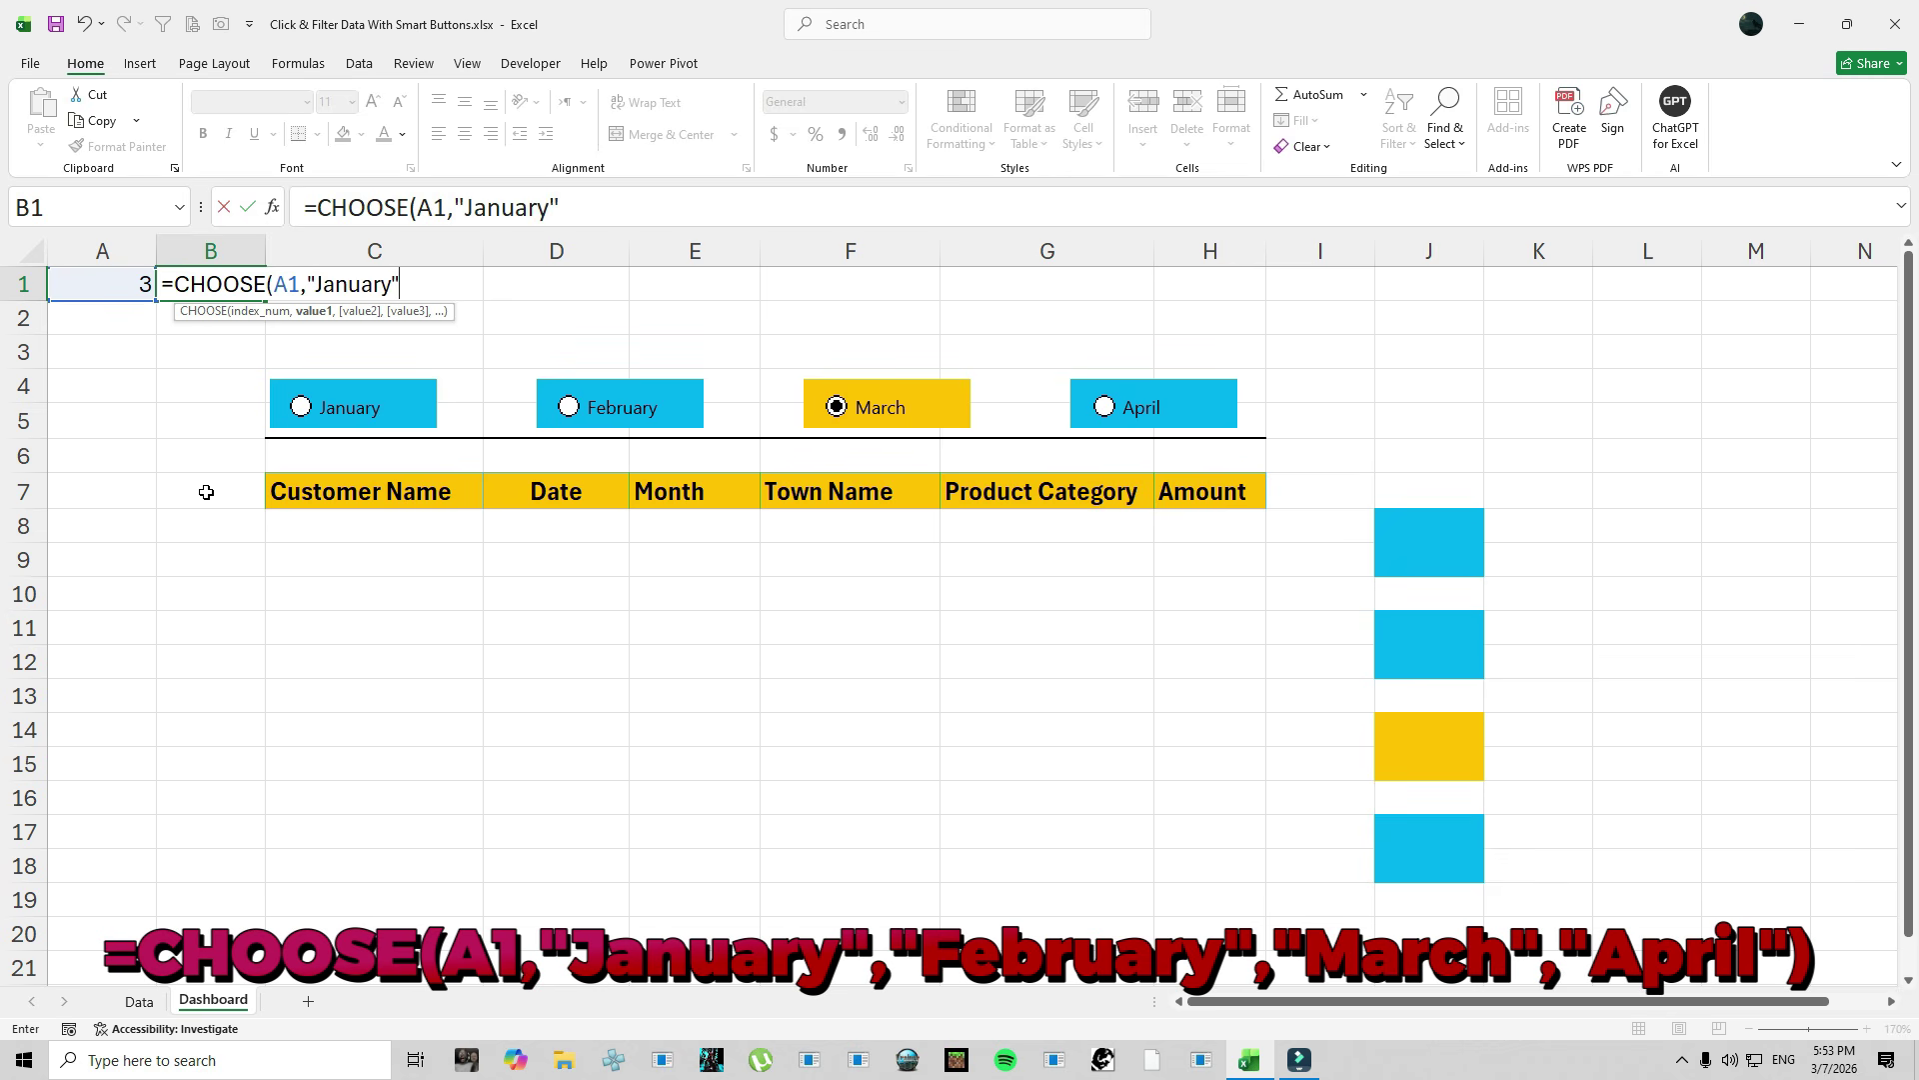
{"action": "type", "text": "\",\"February\","}
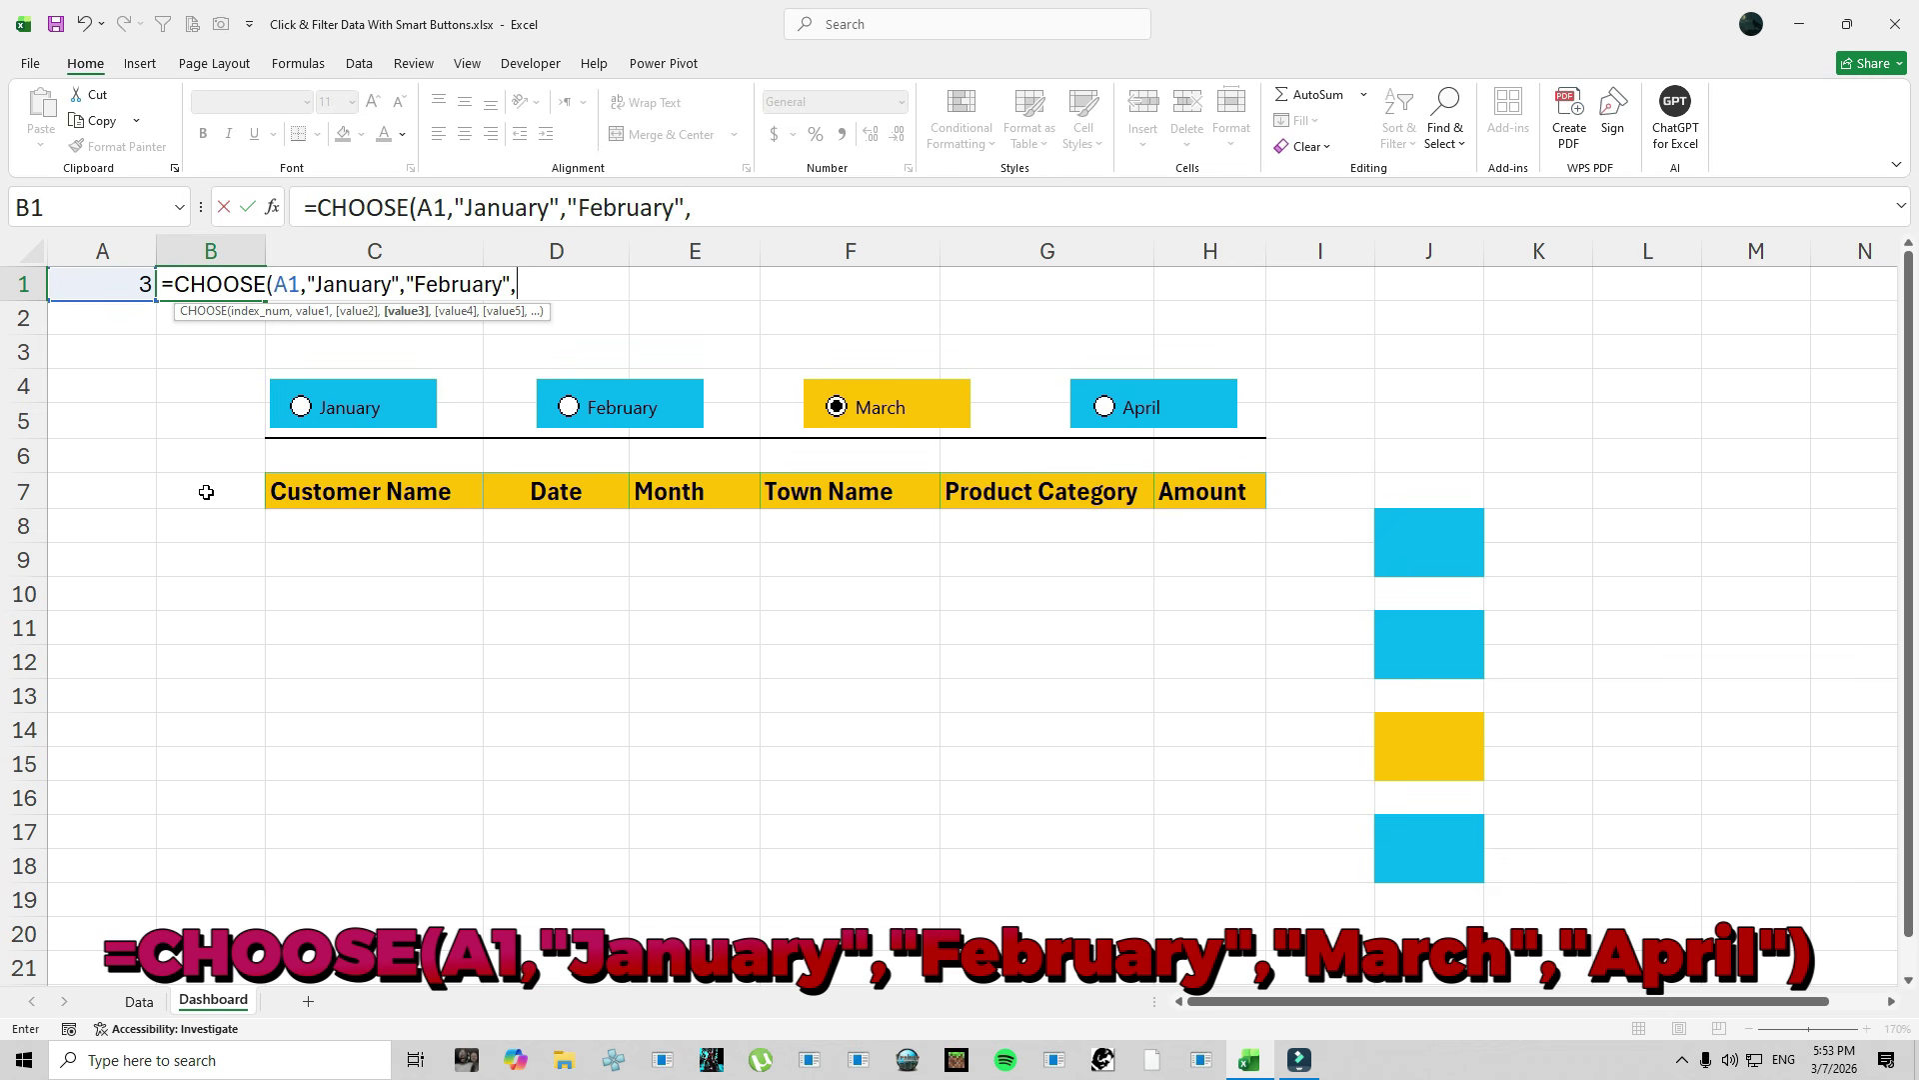
{"action": "type", "text": "\"March\","}
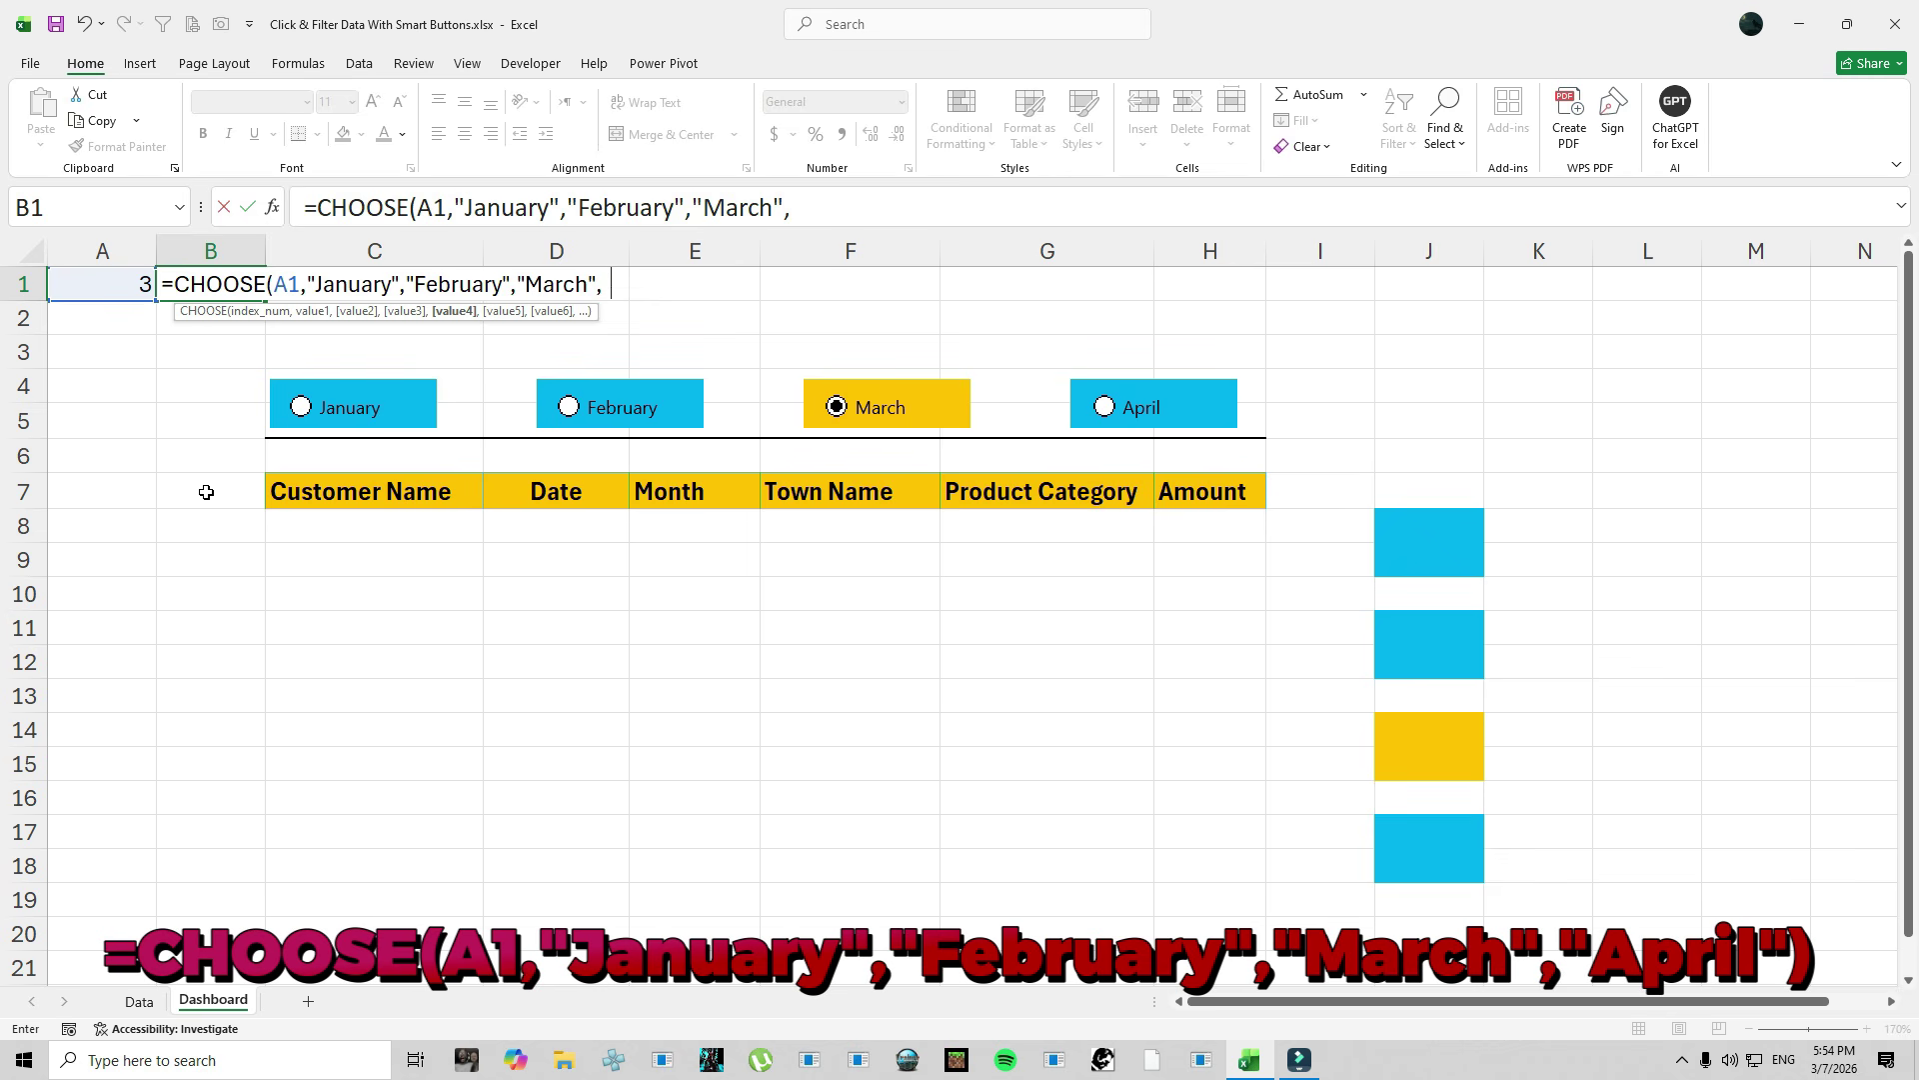
{"action": "type", "text": "\"April\")"}
{"action": "key", "text": "Return"}
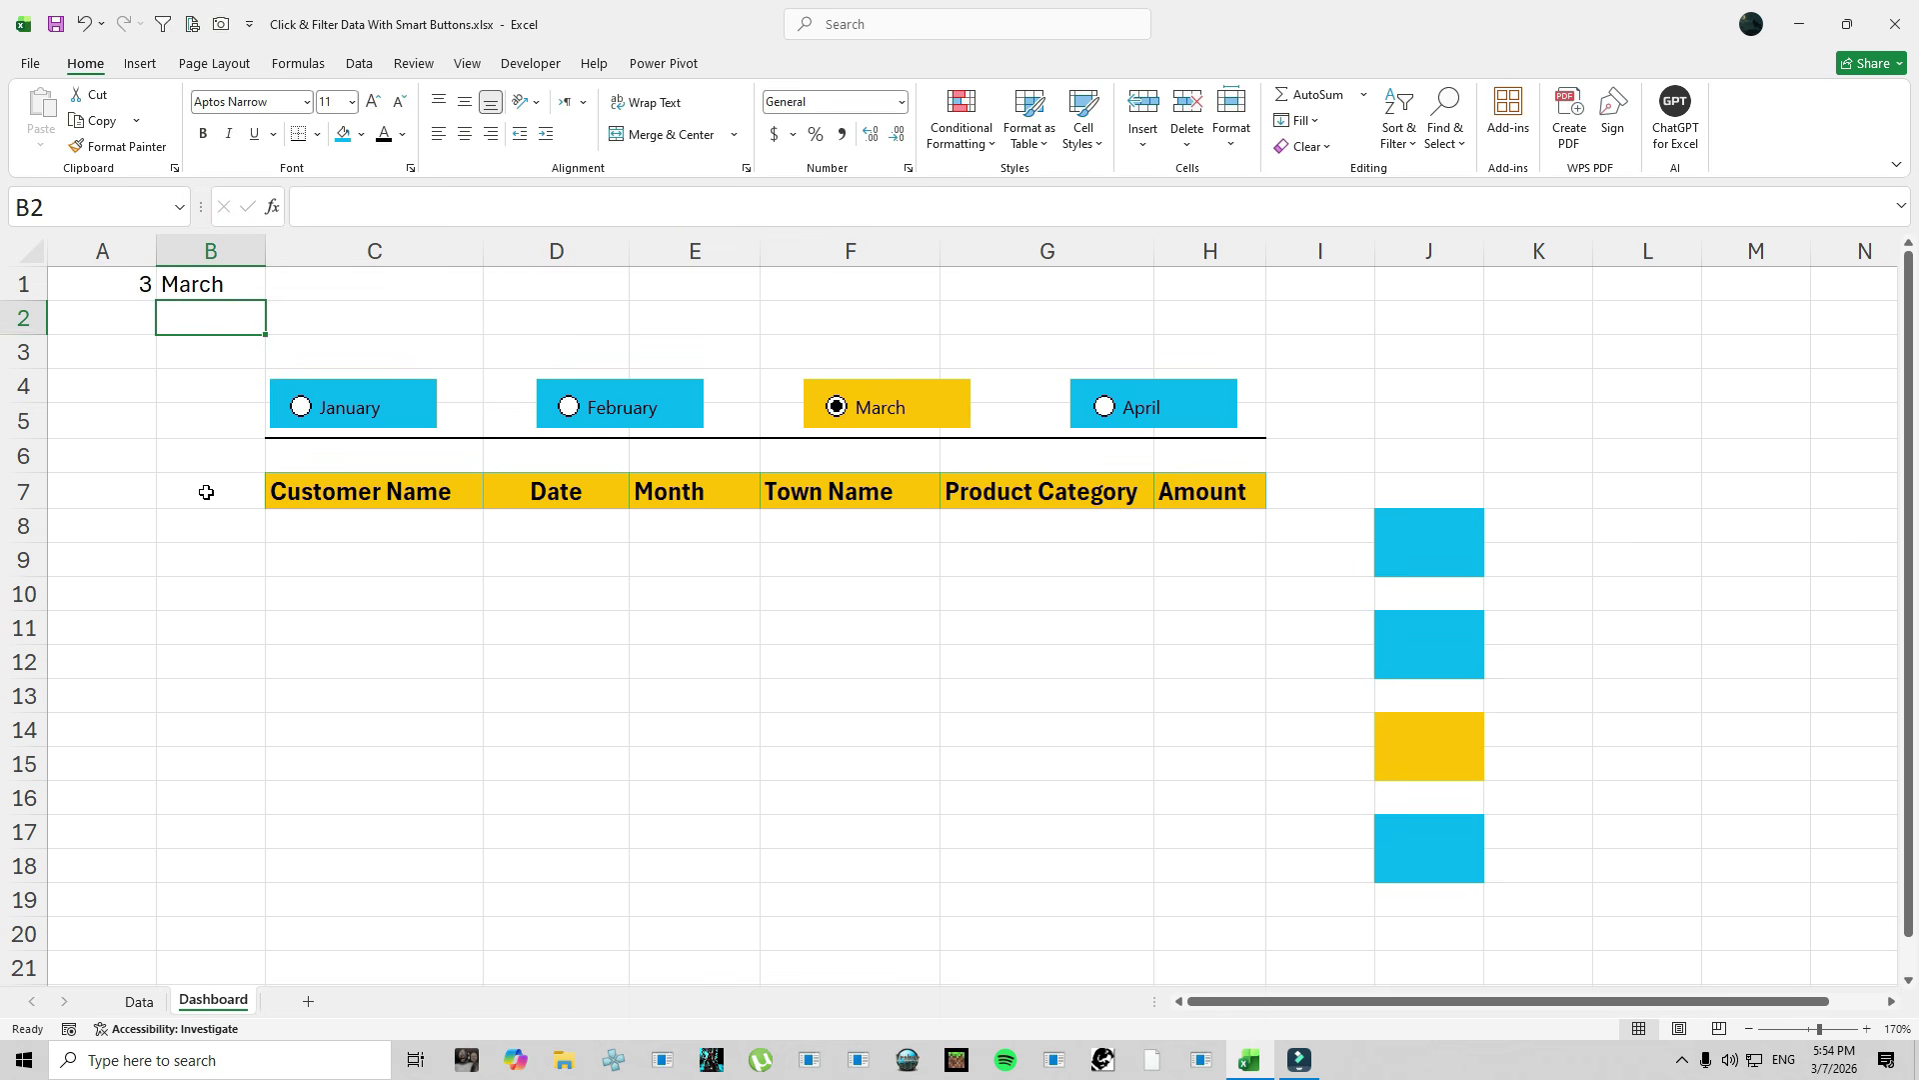
Test the month formula by entering 1 in A1 and selecting the February option button.
{"action": "left_click", "coordinate": [86, 291]}
{"action": "type", "text": "1"}
{"action": "key", "text": "Return"}
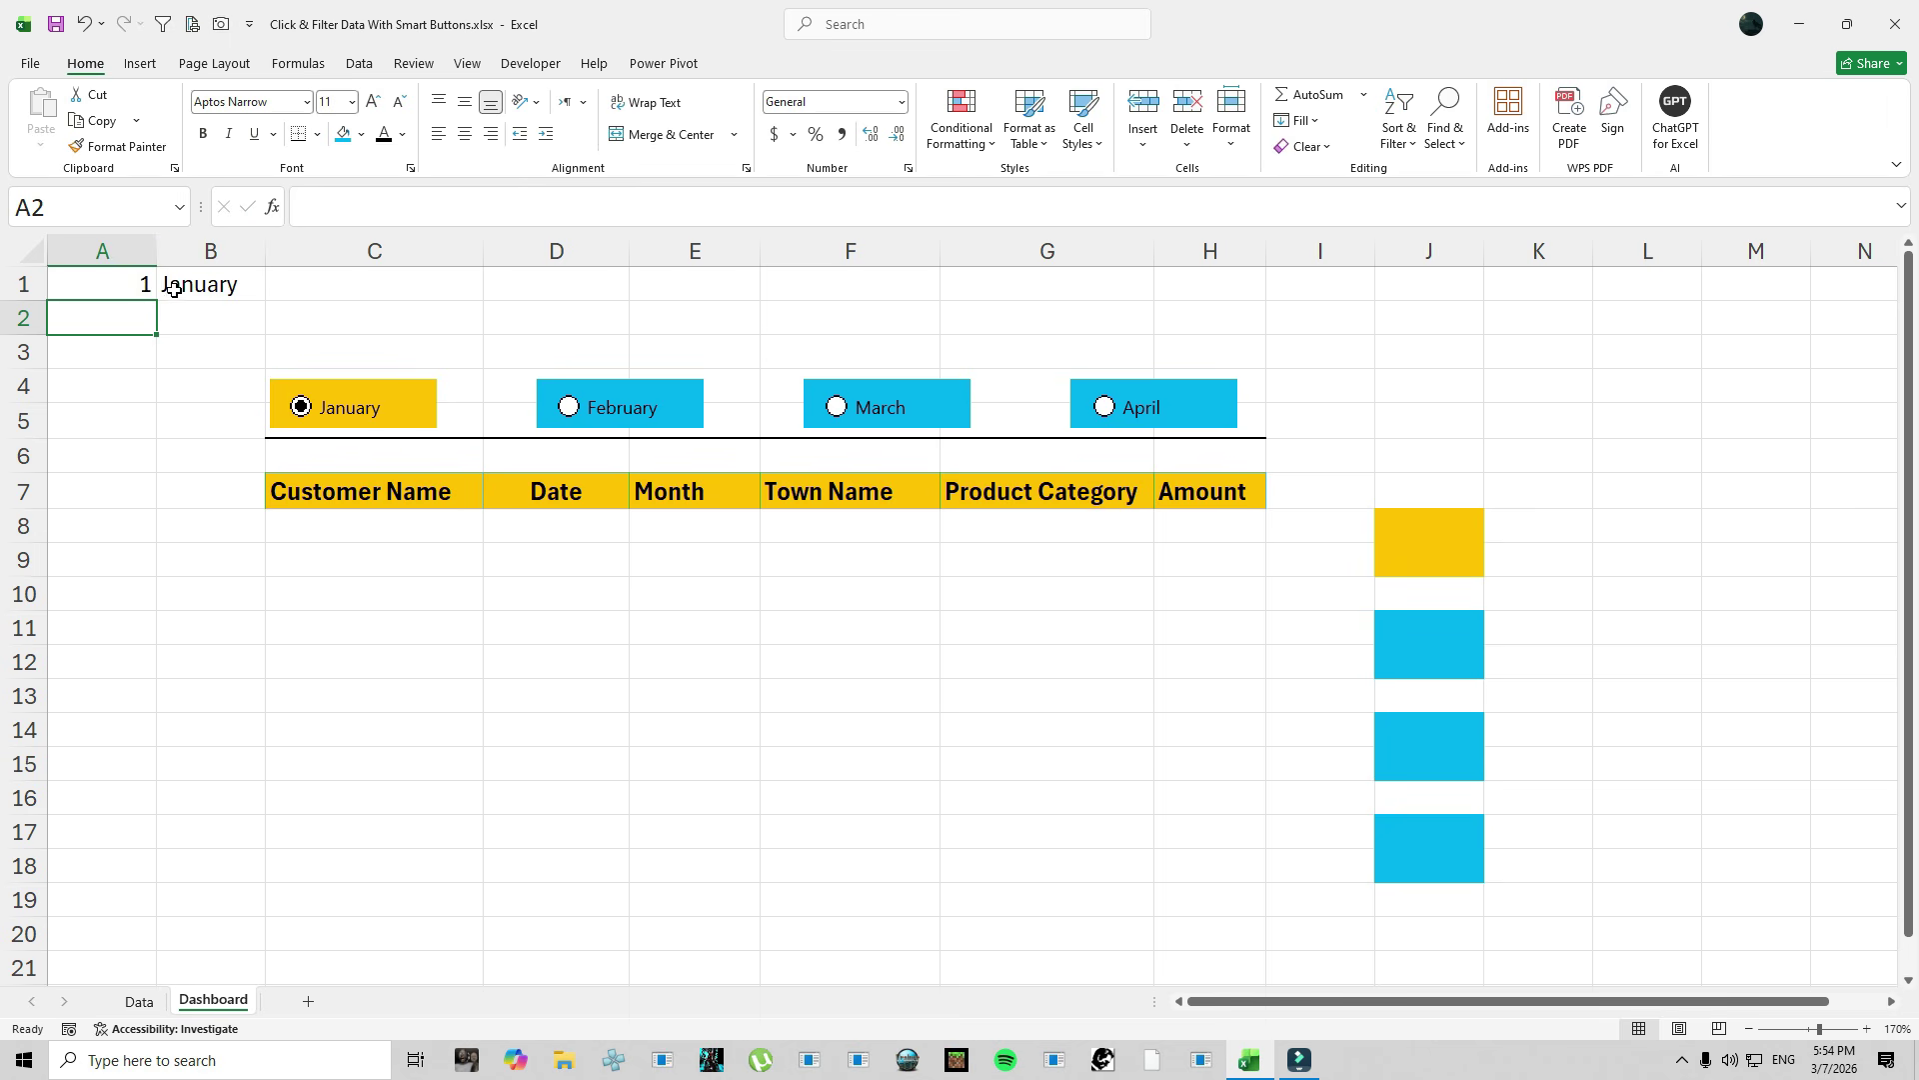
{"action": "left_click", "coordinate": [569, 408]}
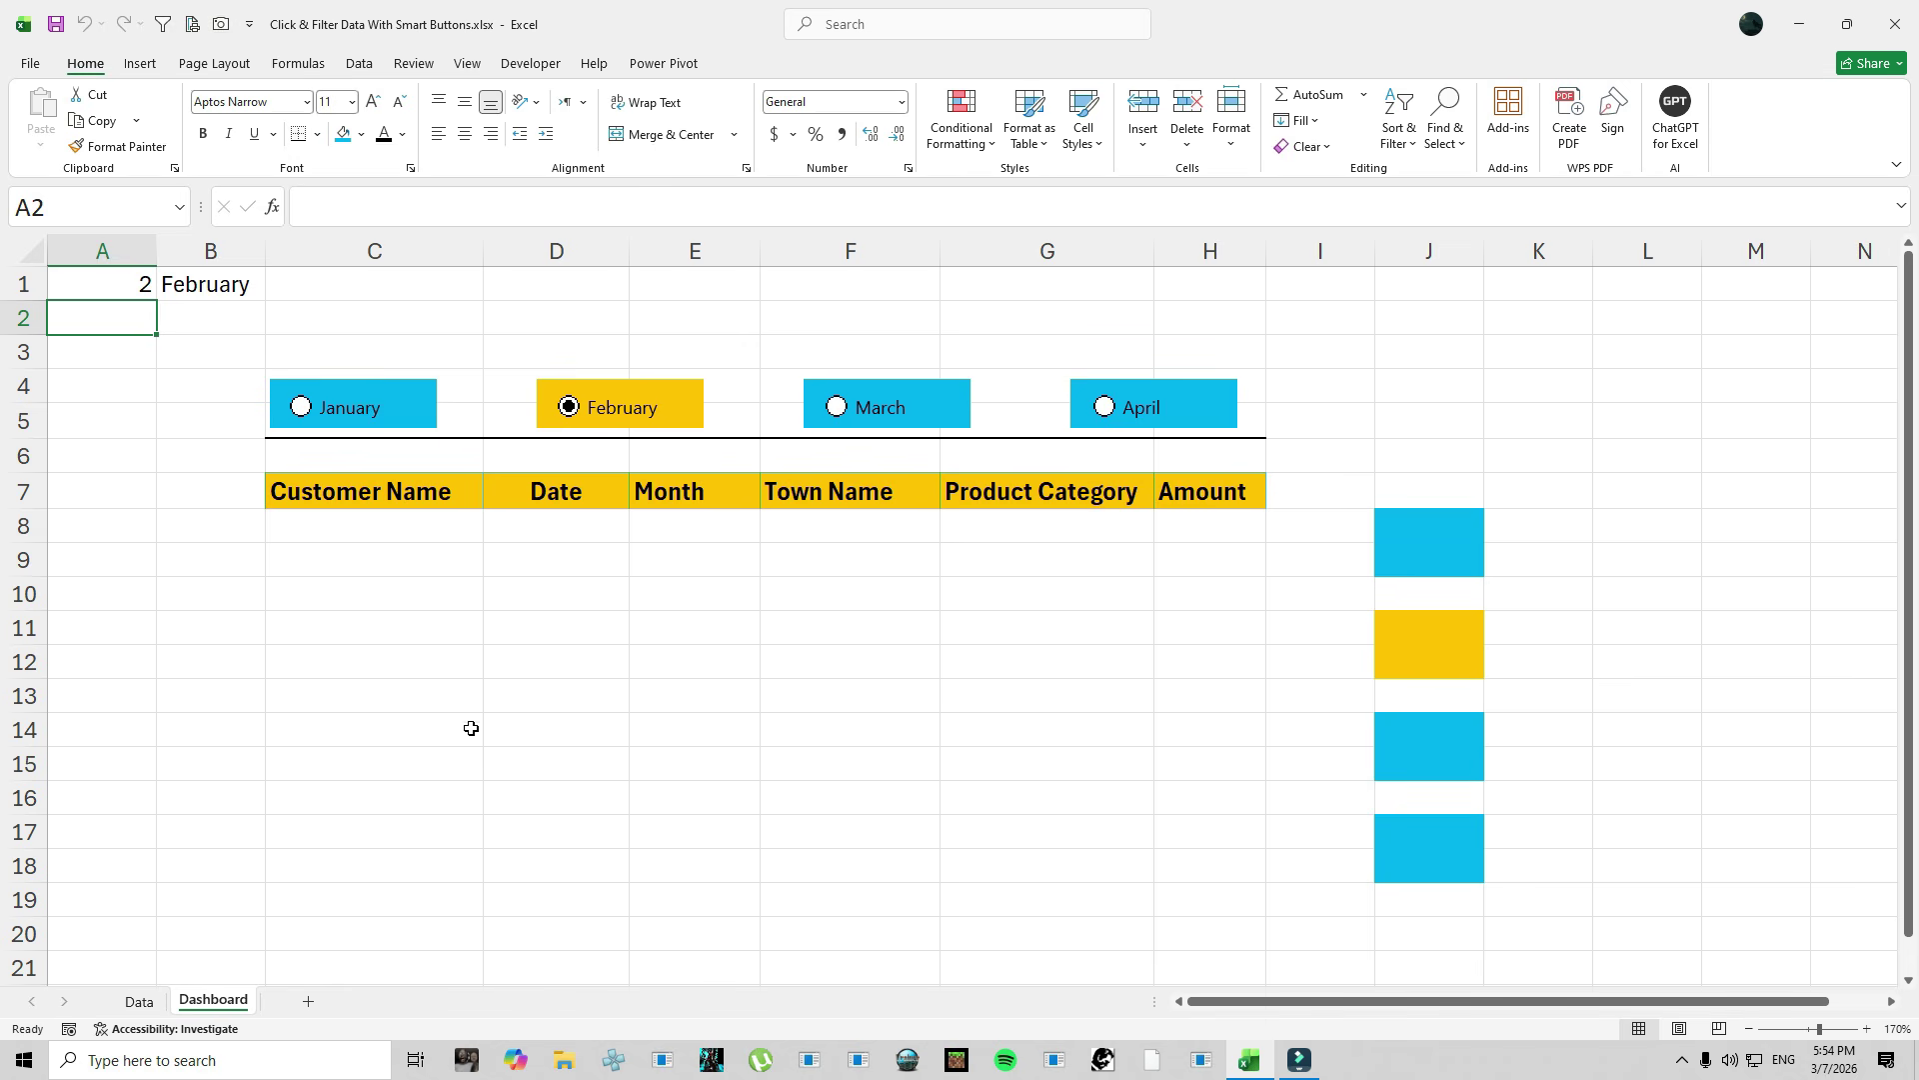
Select cell C8 on the Dashboard sheet and check the source table on the Data sheet before returning.
{"action": "left_click", "coordinate": [403, 528]}
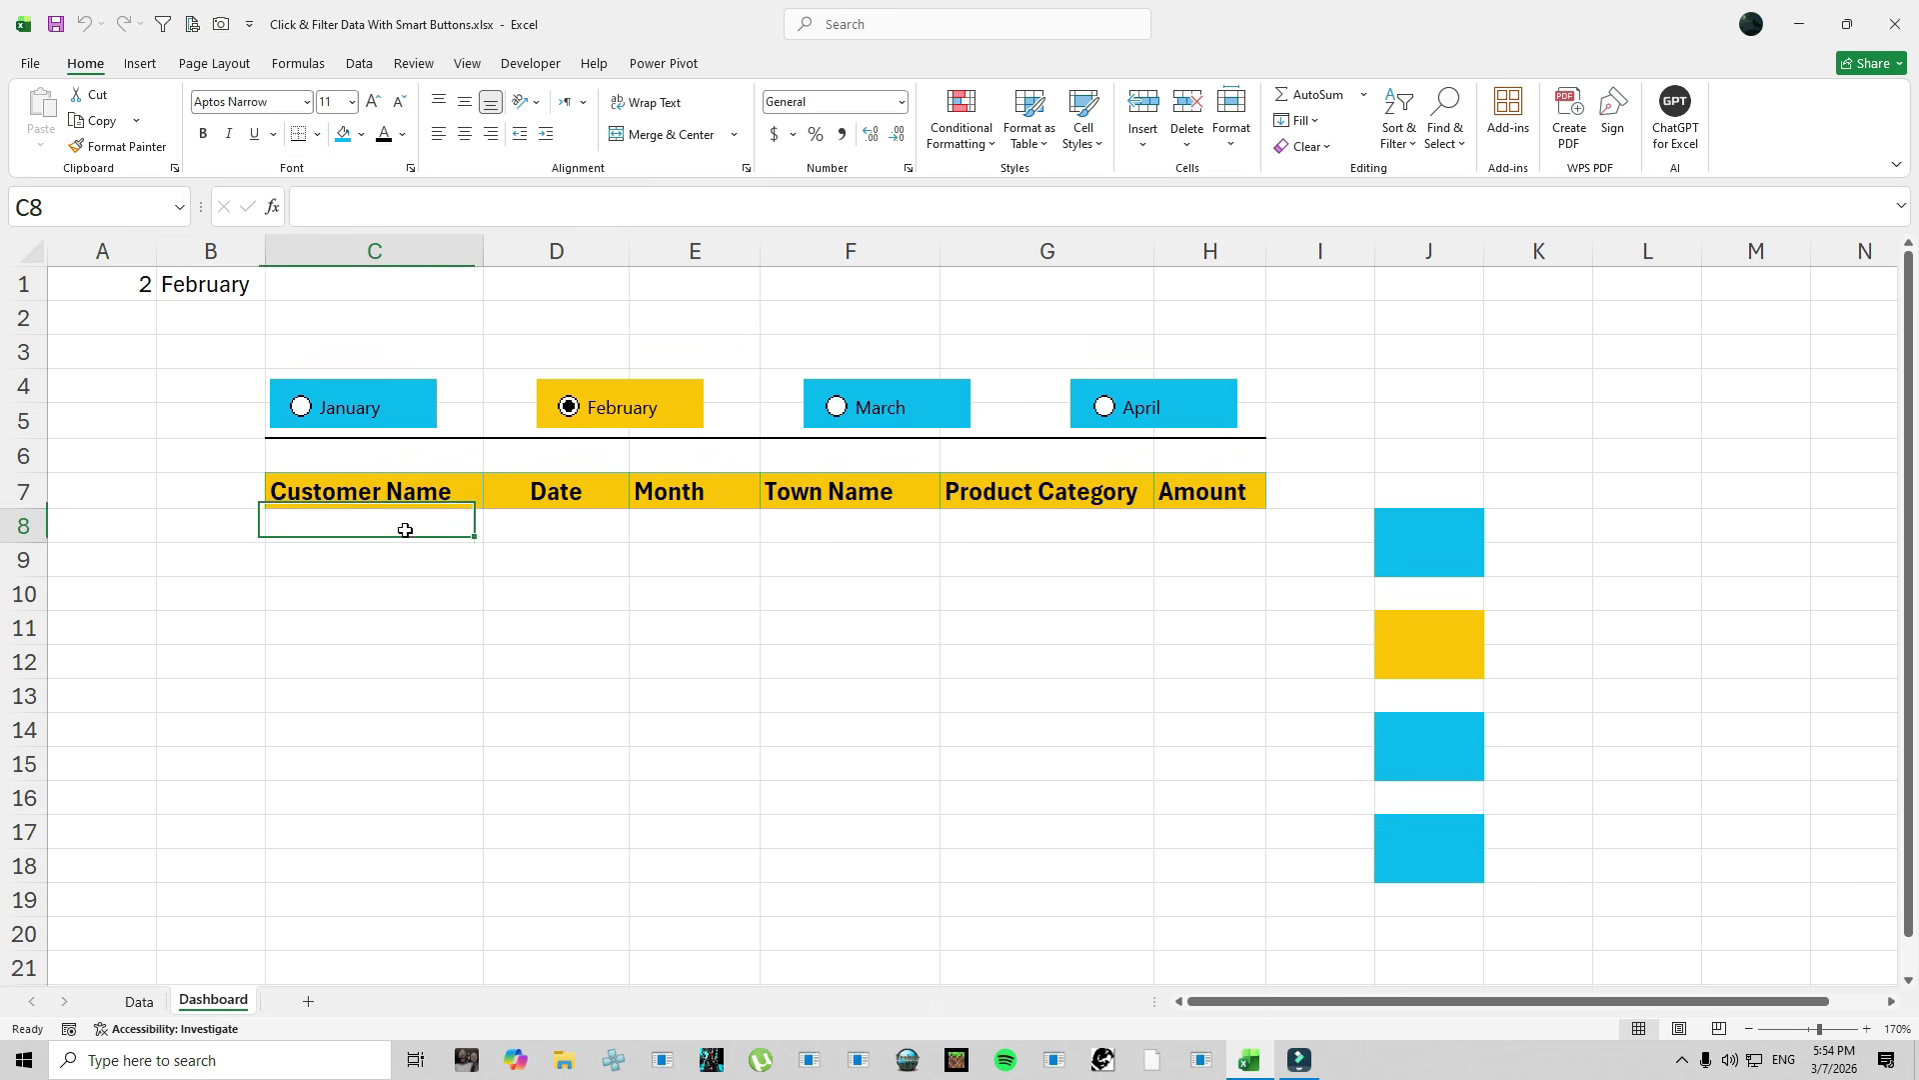
{"action": "left_click", "coordinate": [138, 1001]}
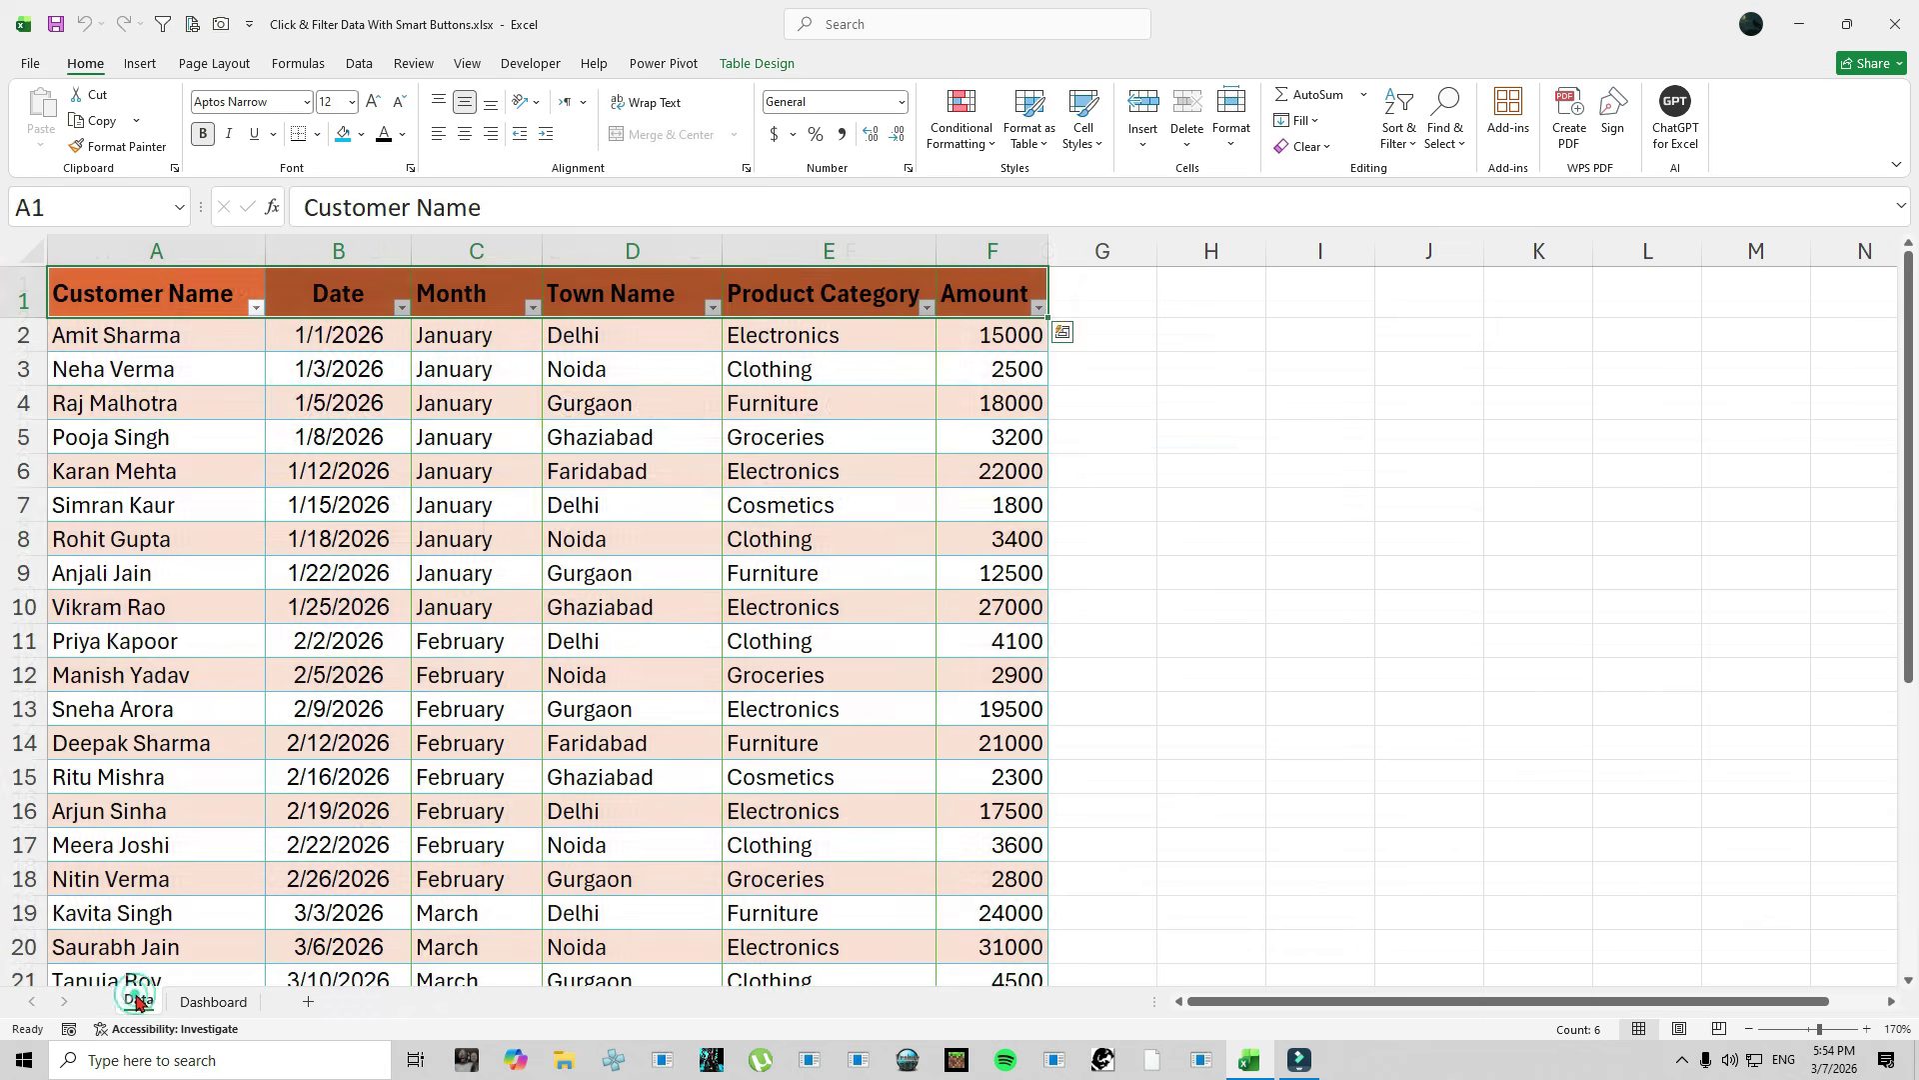
{"action": "left_click", "coordinate": [196, 1000]}
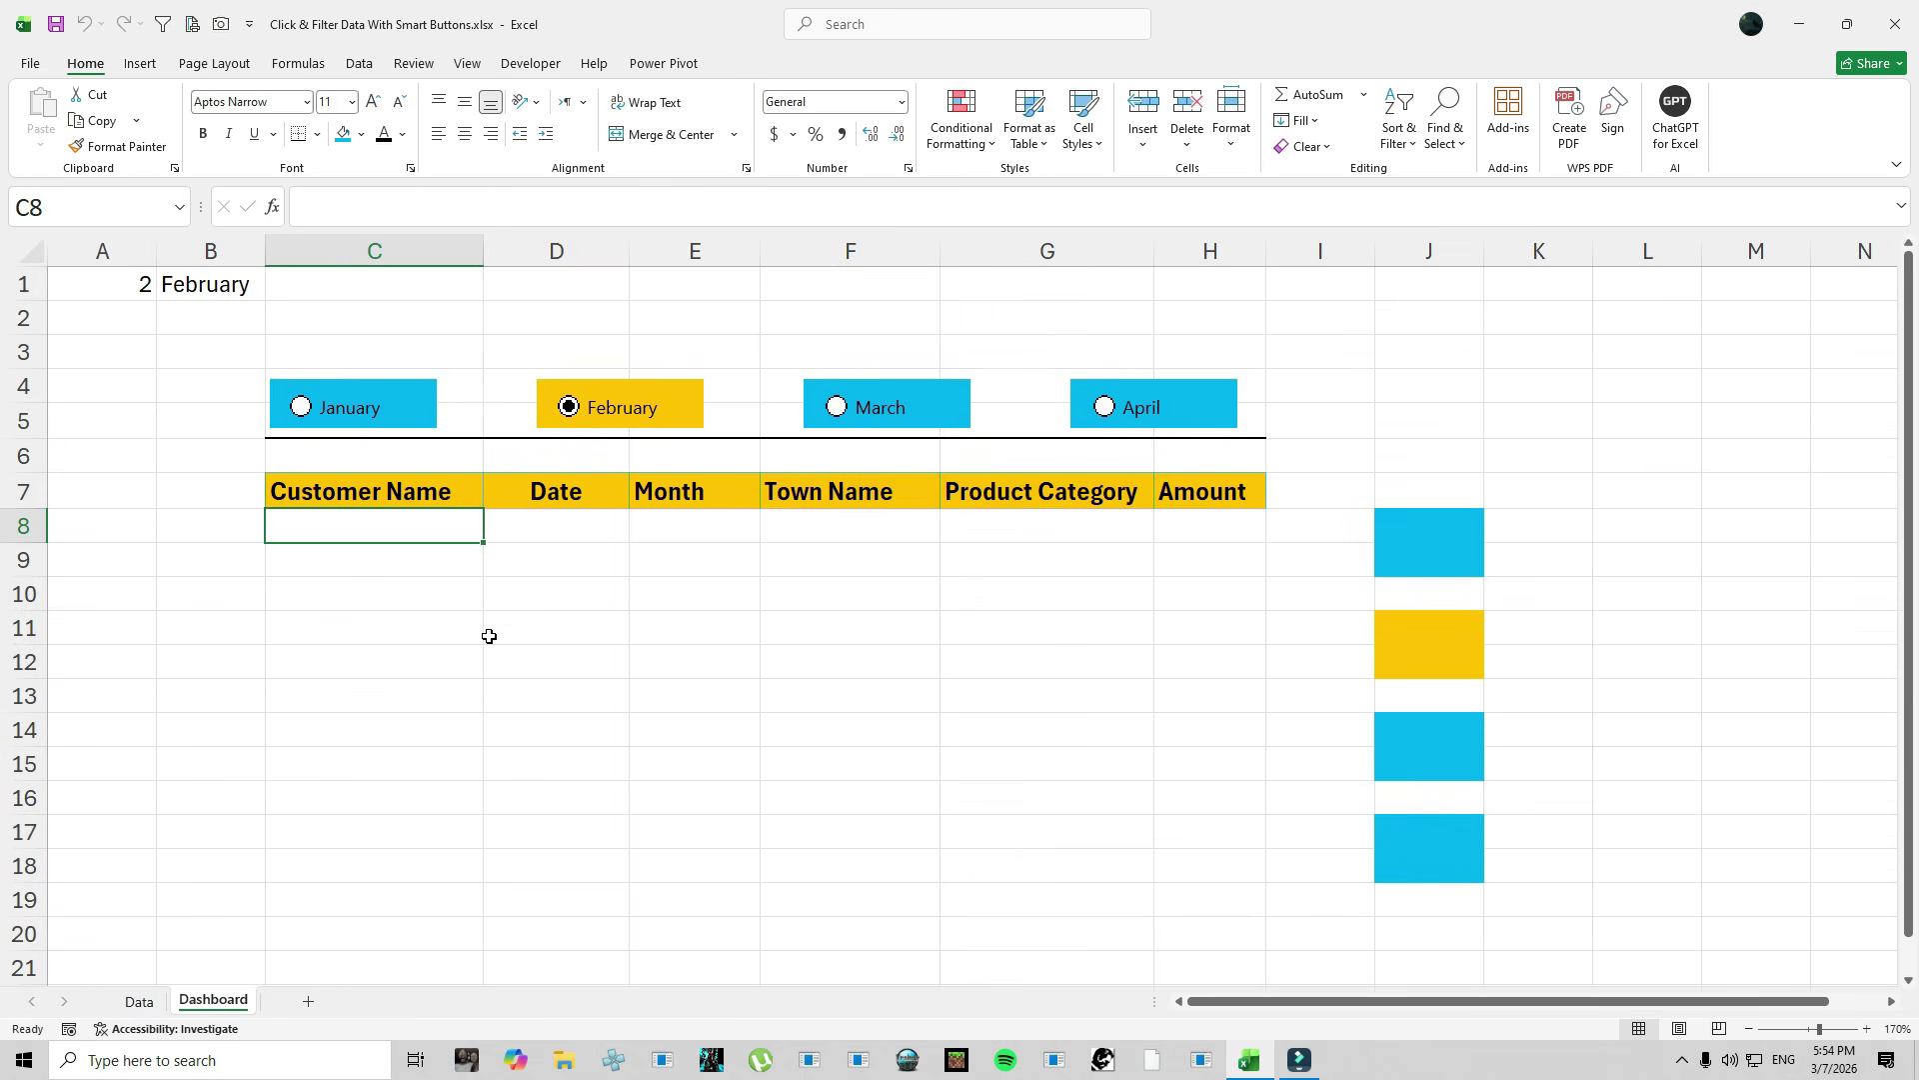
Enter the formula =FILTER(Table1,Table1[Month]=Dashboard!B1) in cell C8 of the Dashboard sheet.
{"action": "type", "text": "="}
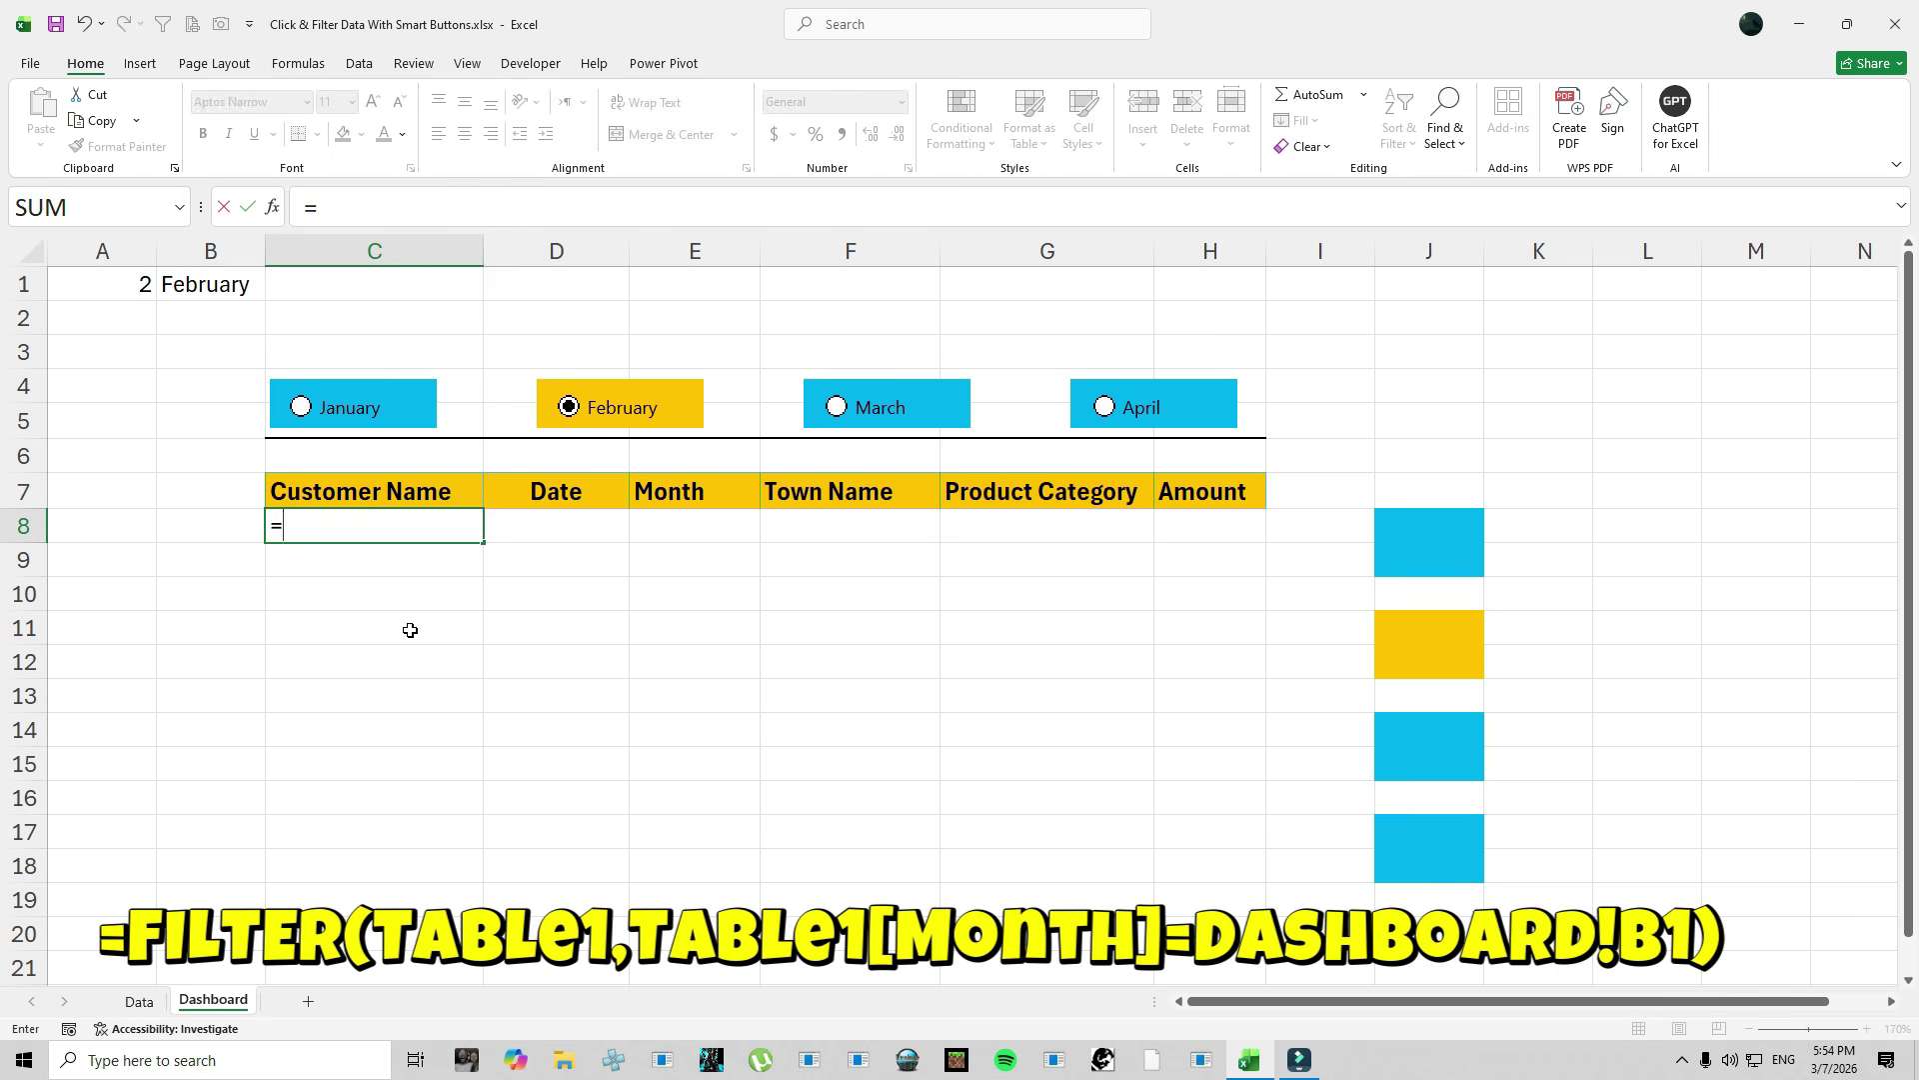
{"action": "type", "text": "FILTER("}
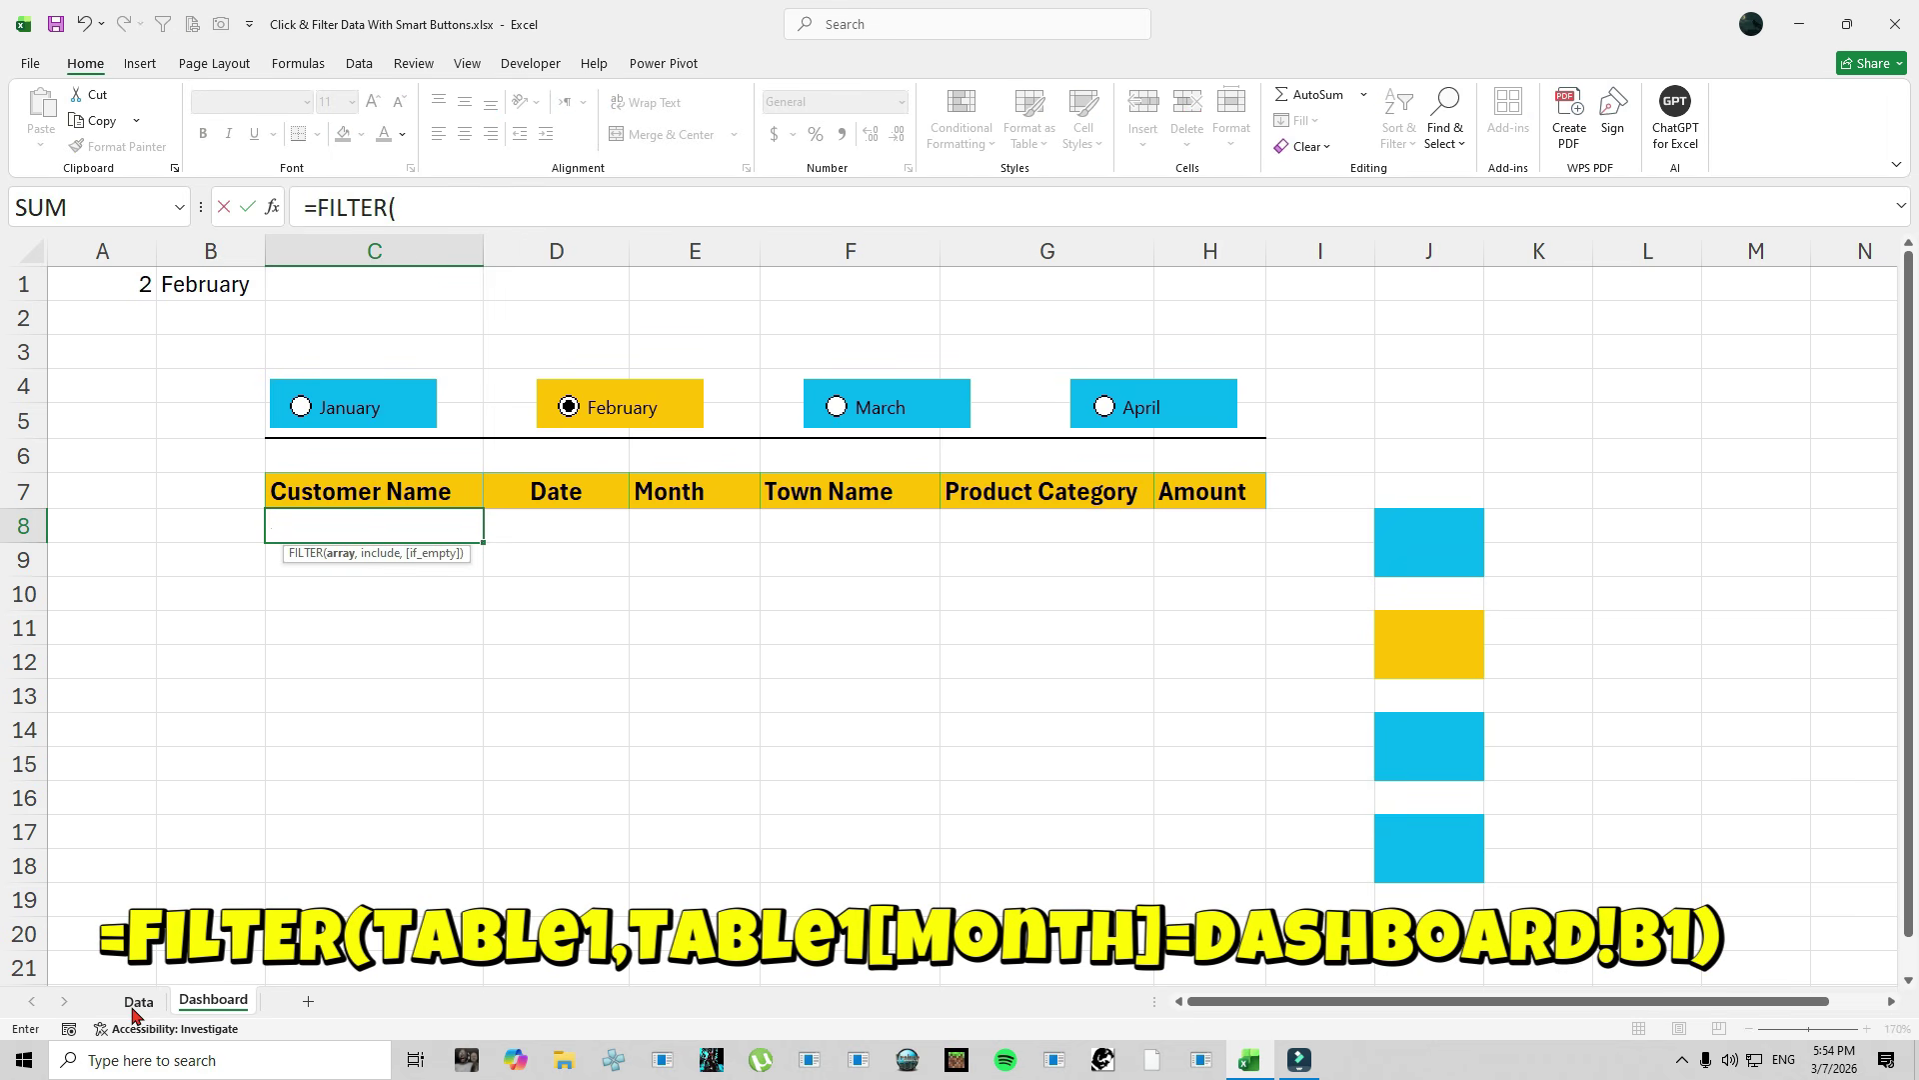
{"action": "left_click", "coordinate": [137, 1002]}
{"action": "left_click", "coordinate": [110, 338]}
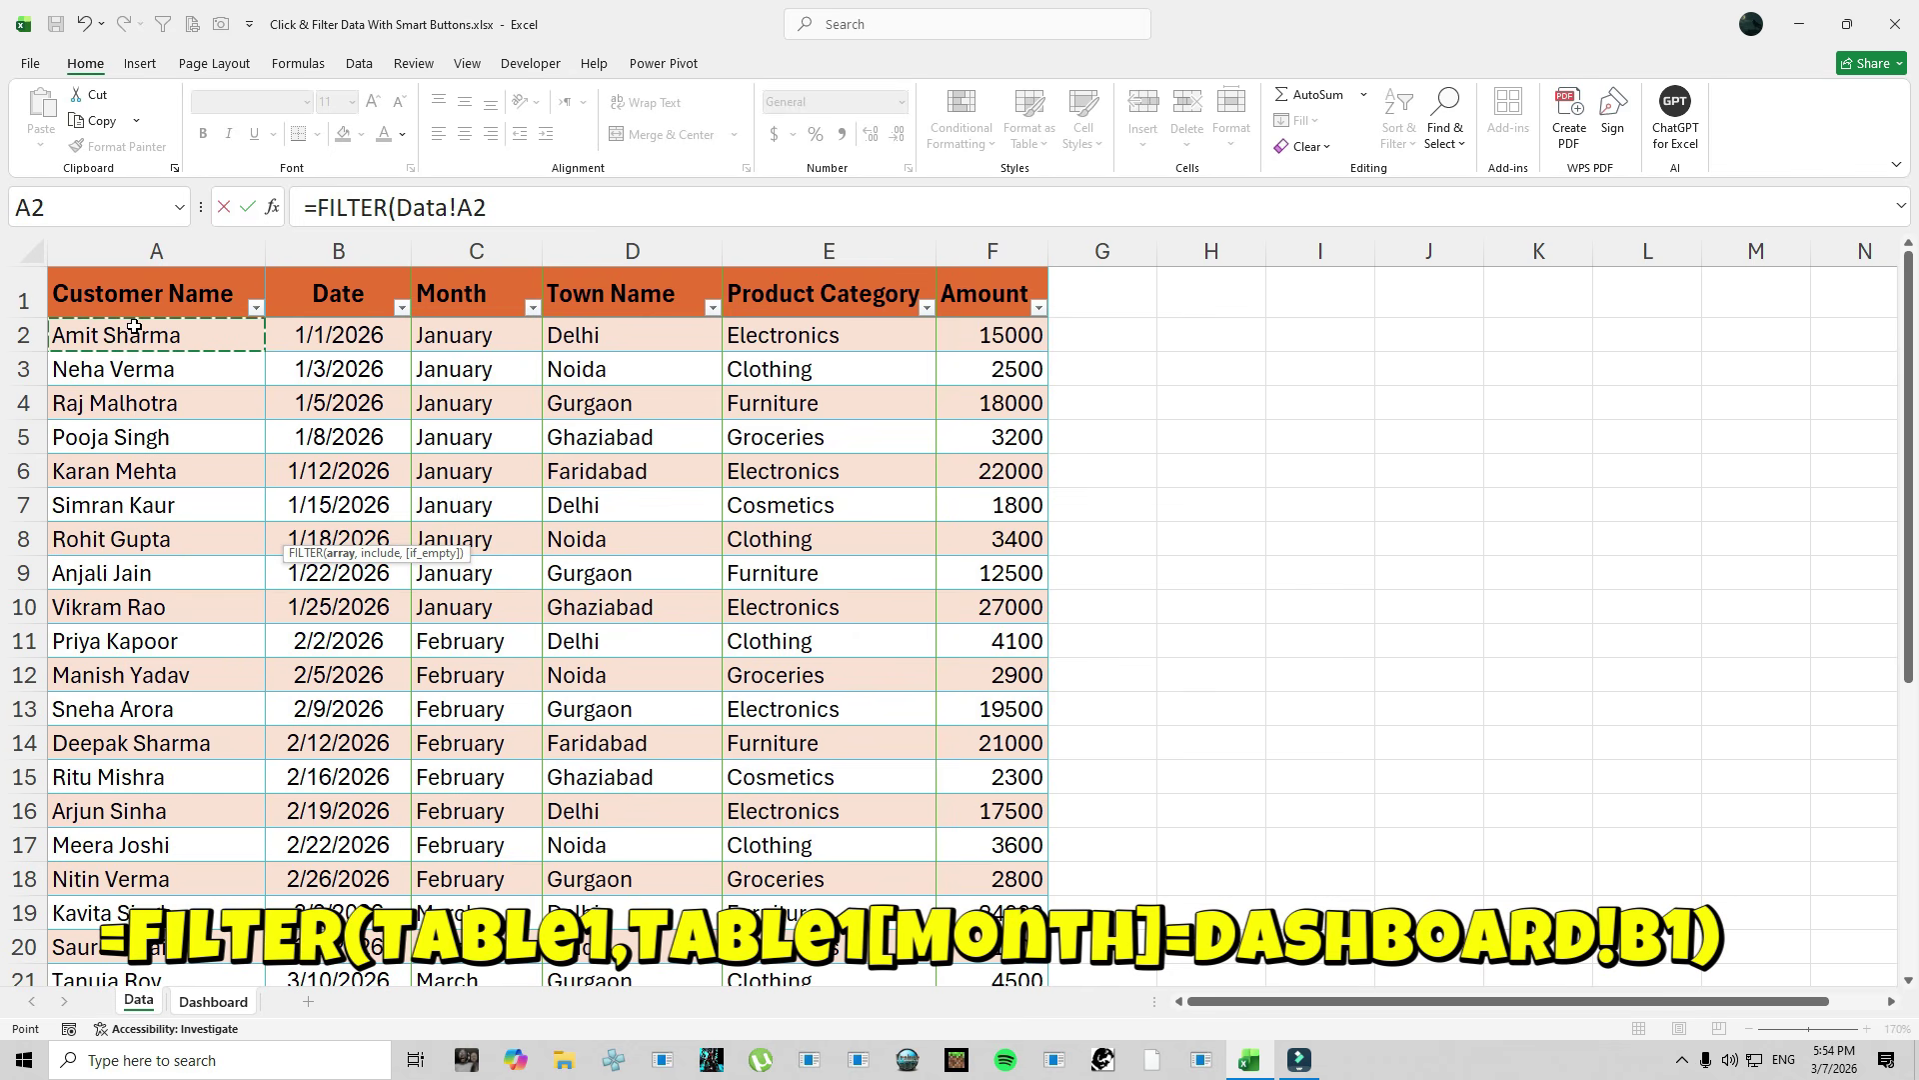
{"action": "key", "text": "ctrl+a"}
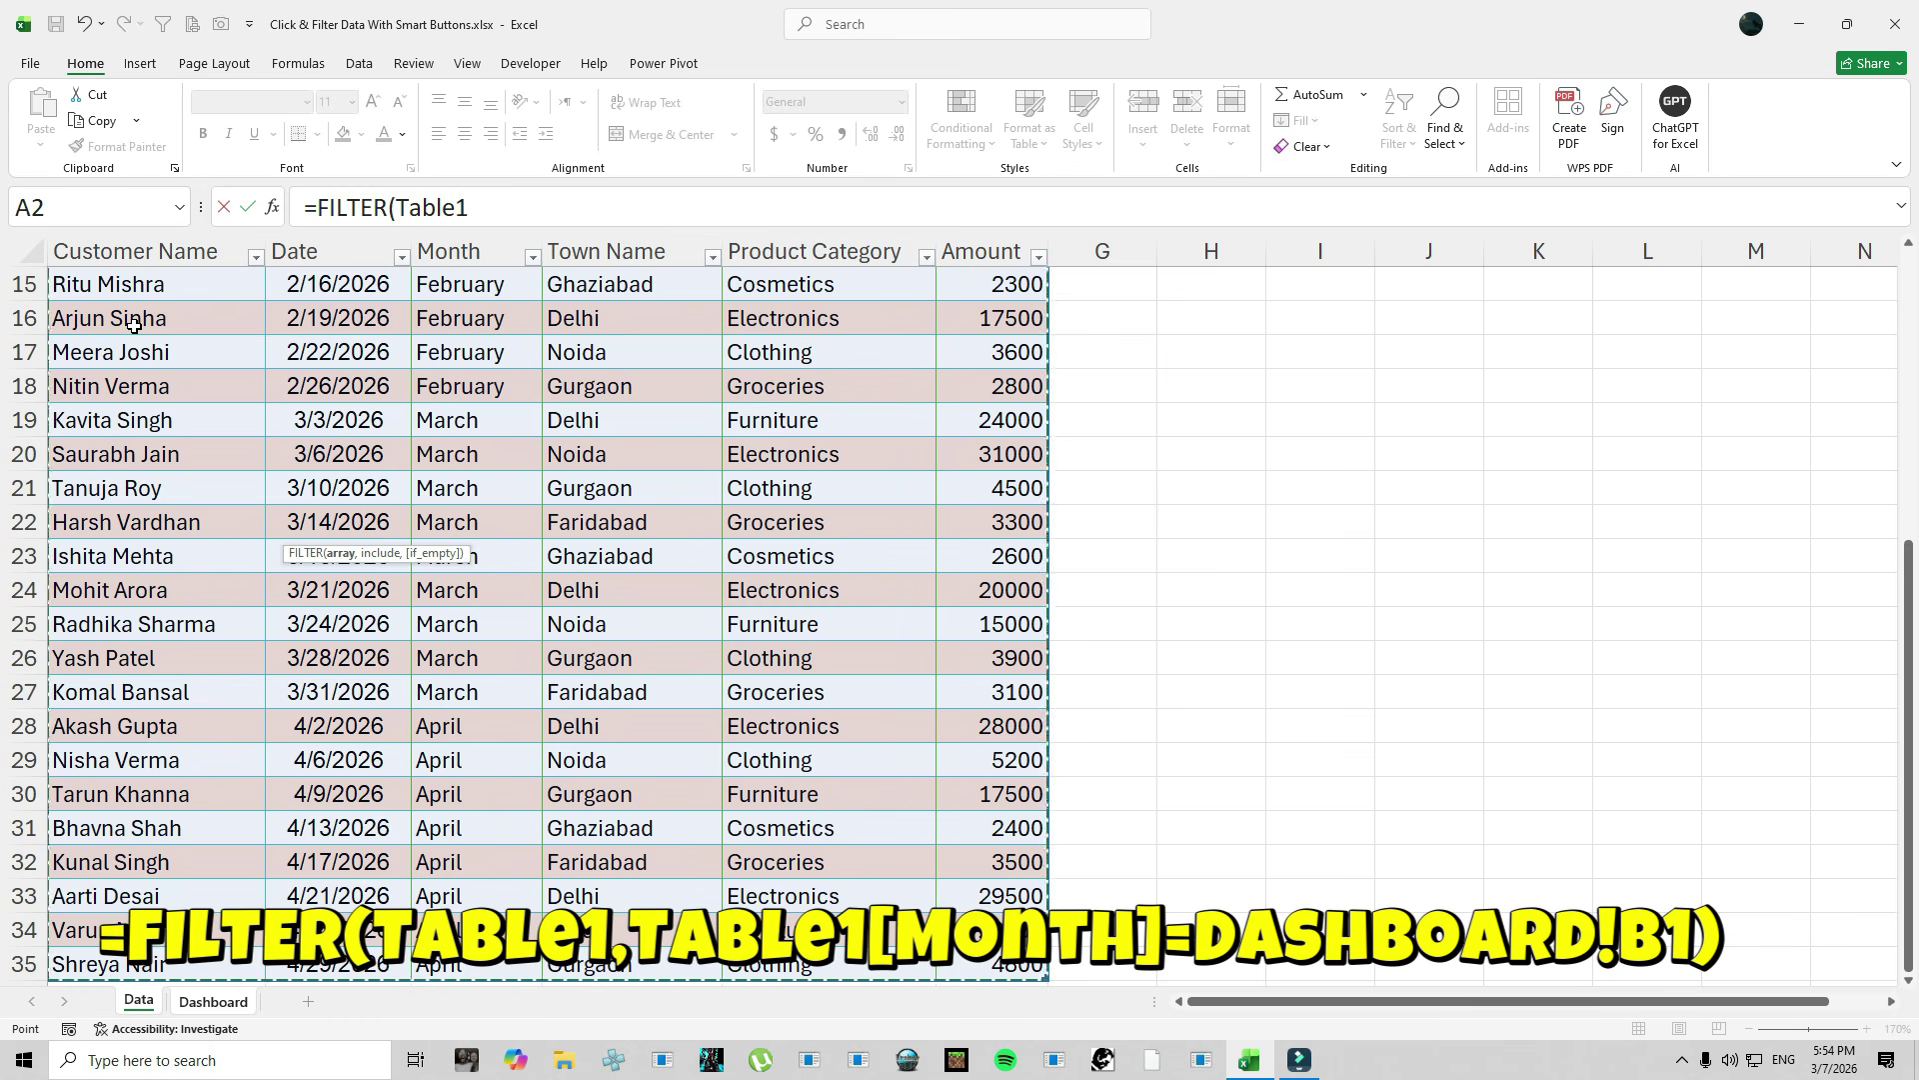
{"action": "type", "text": ","}
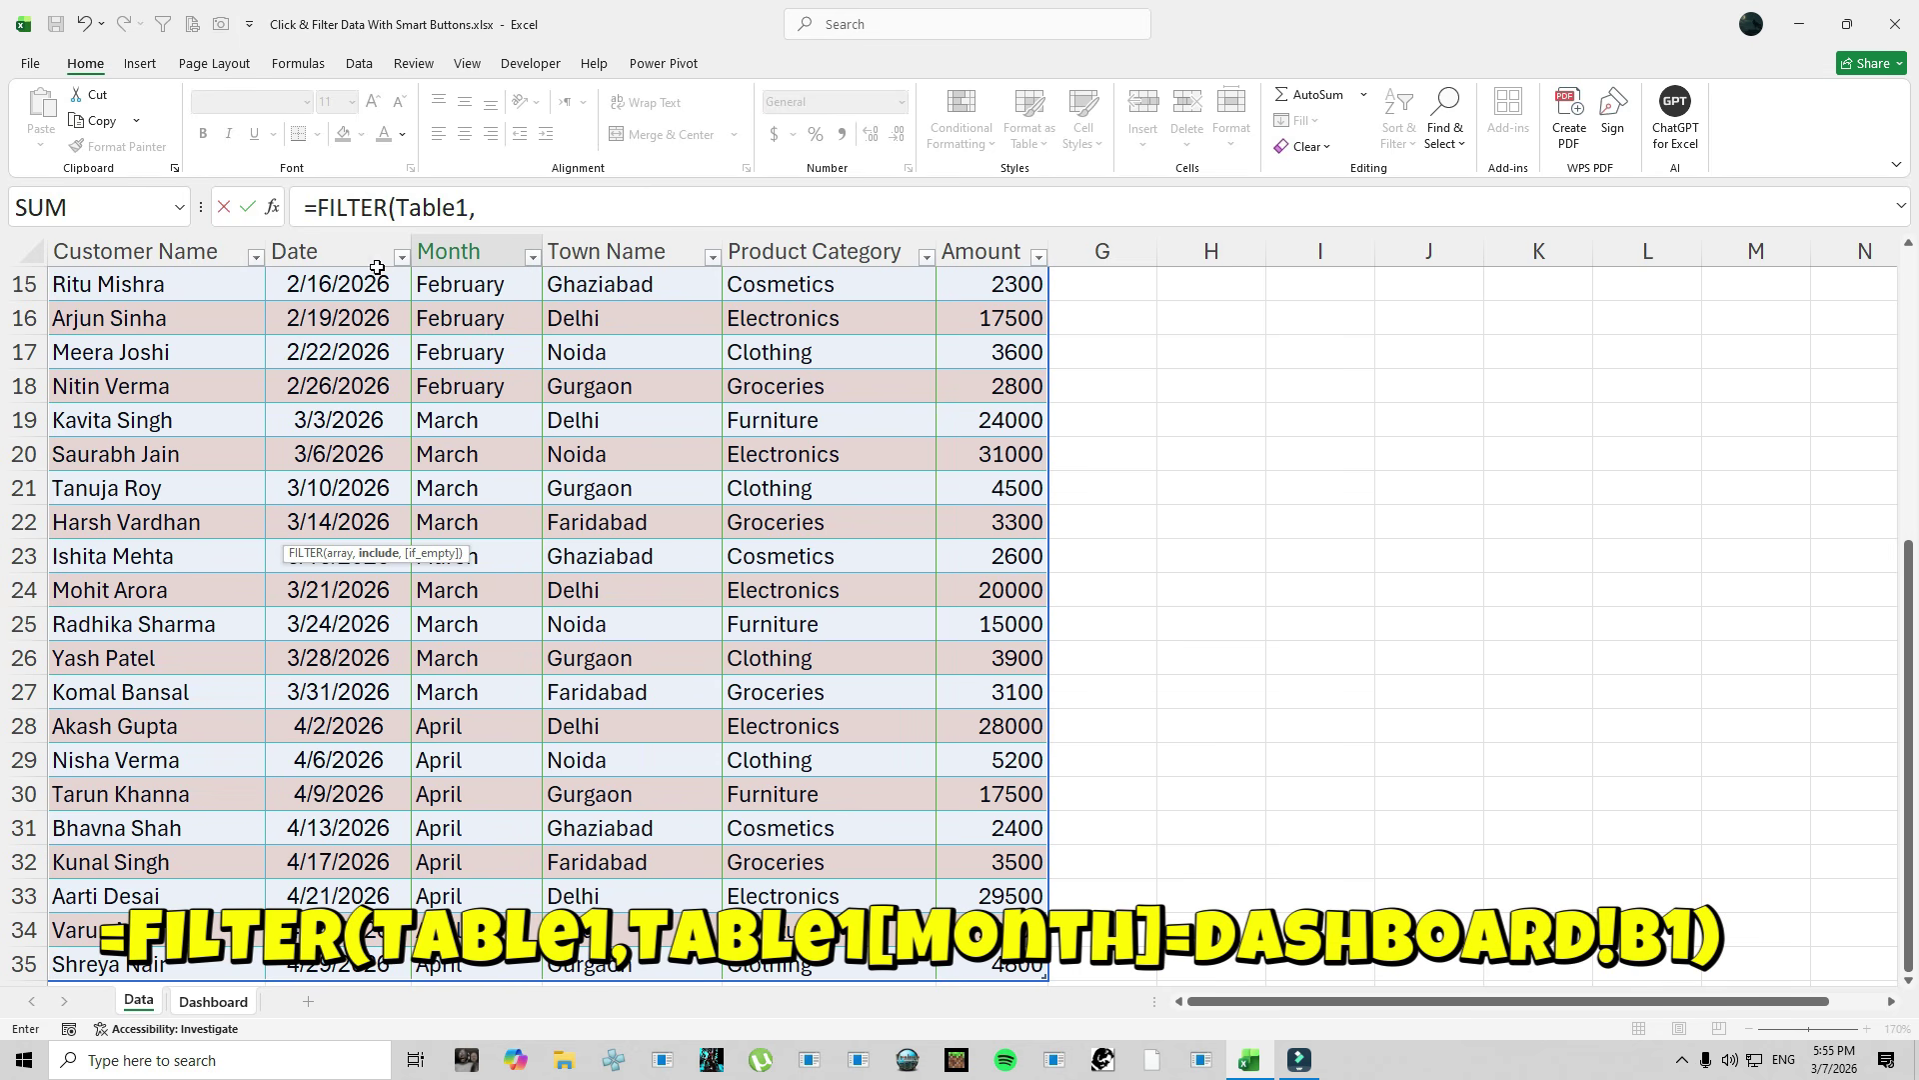
{"action": "left_click", "coordinate": [492, 252]}
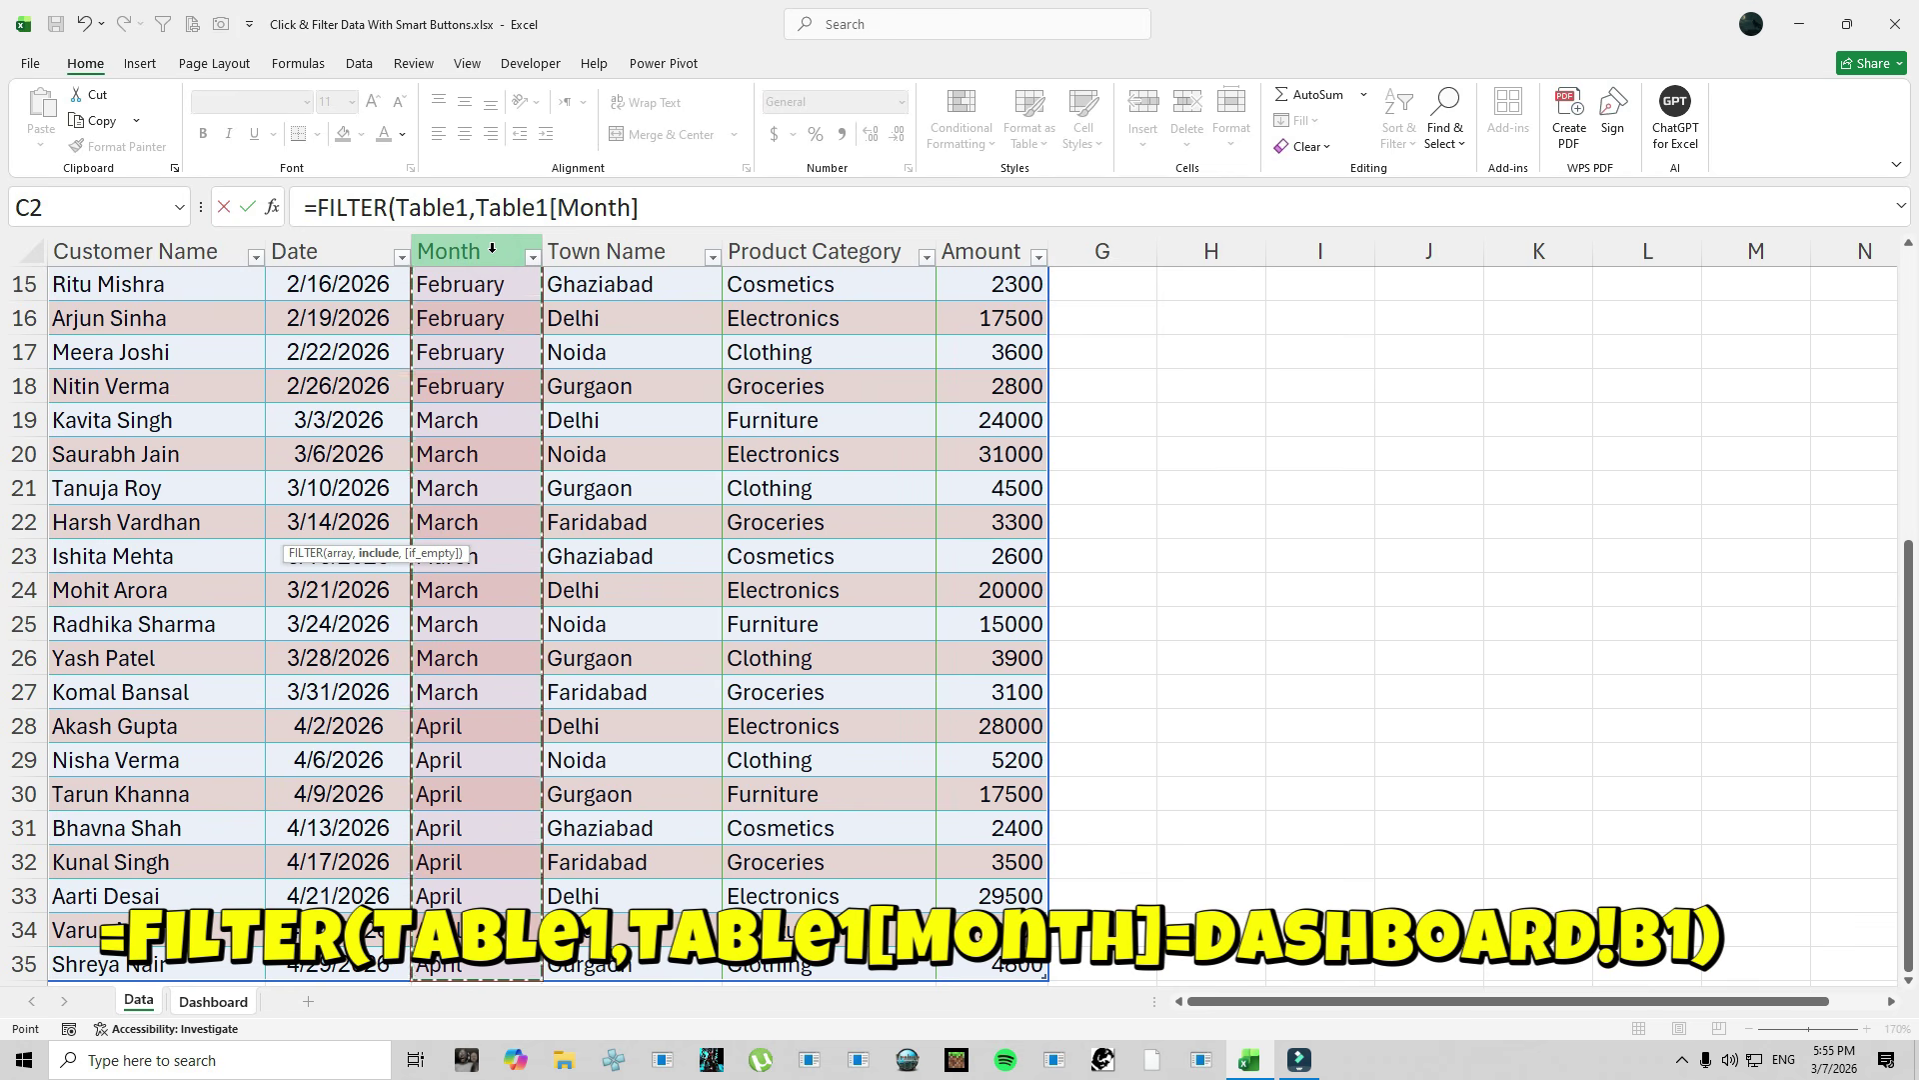
{"action": "type", "text": "="}
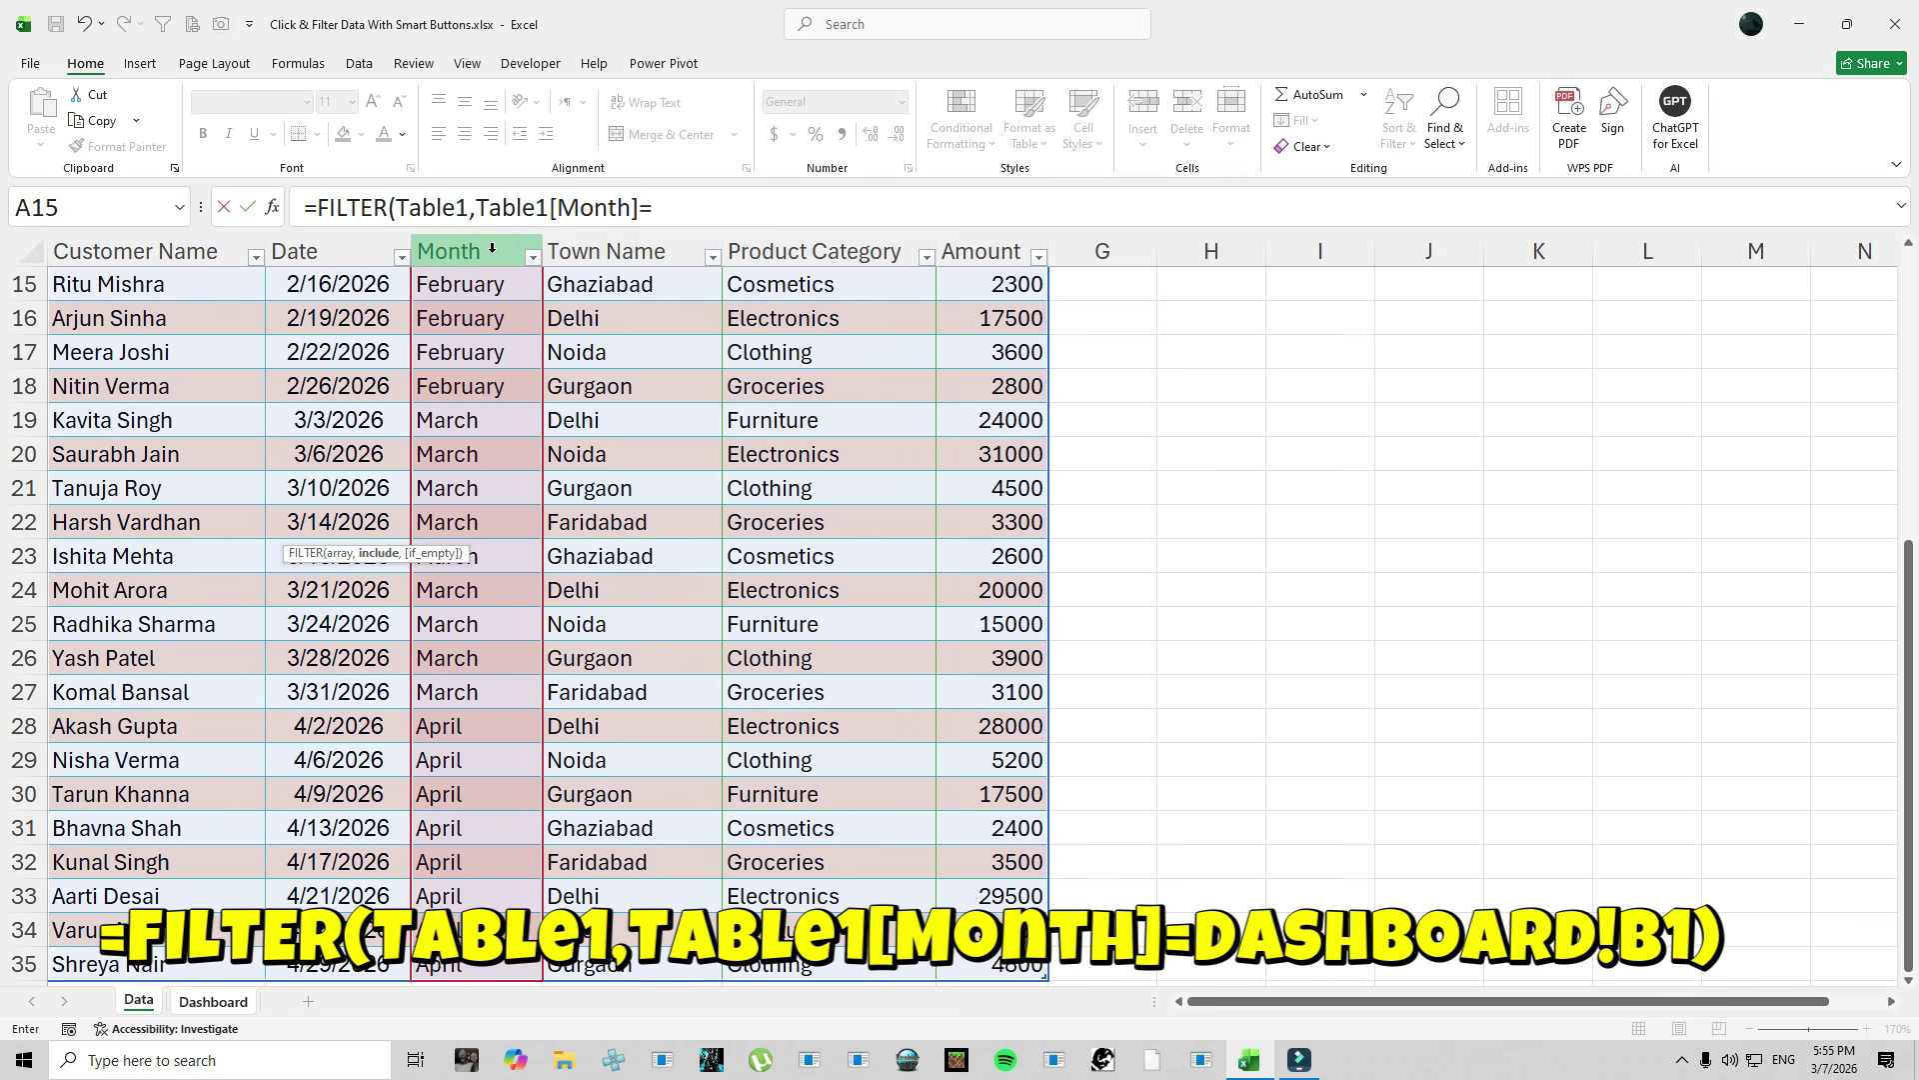
{"action": "left_click", "coordinate": [213, 1001]}
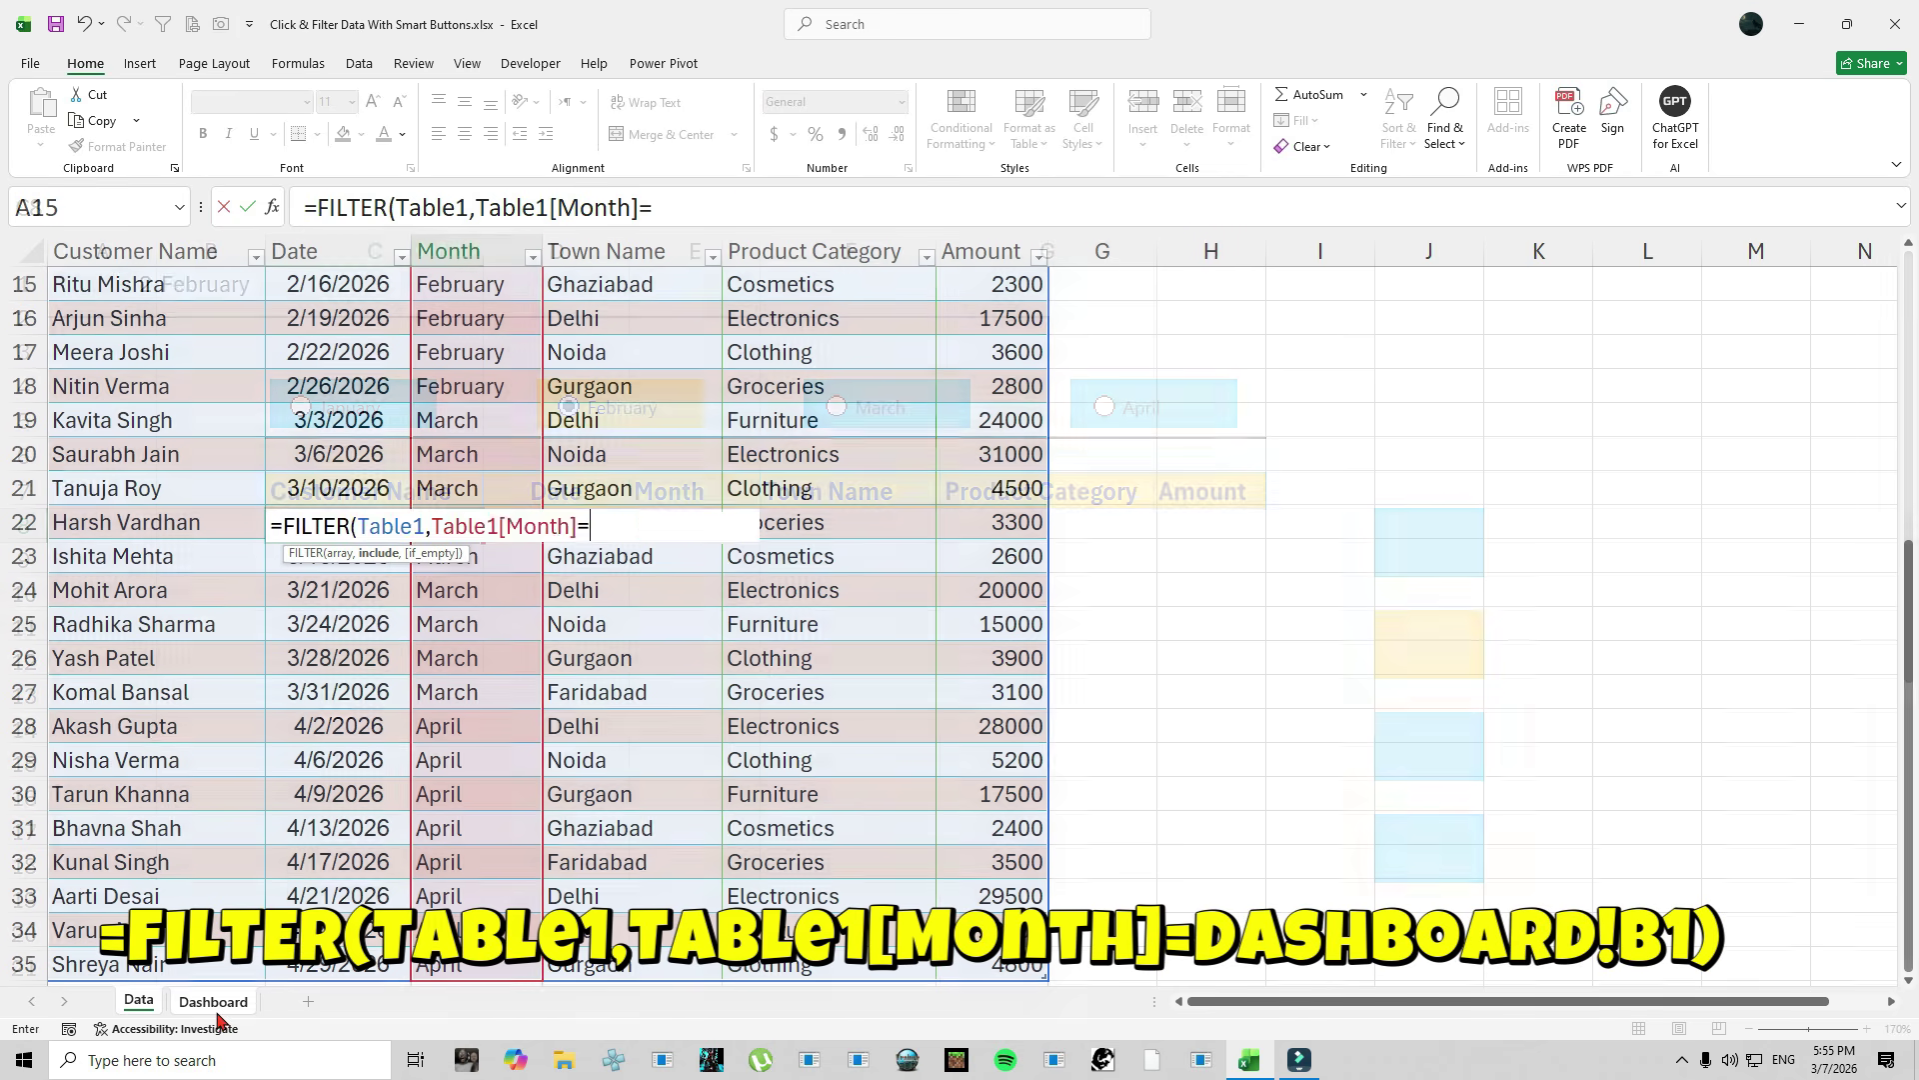
{"action": "left_click", "coordinate": [220, 289]}
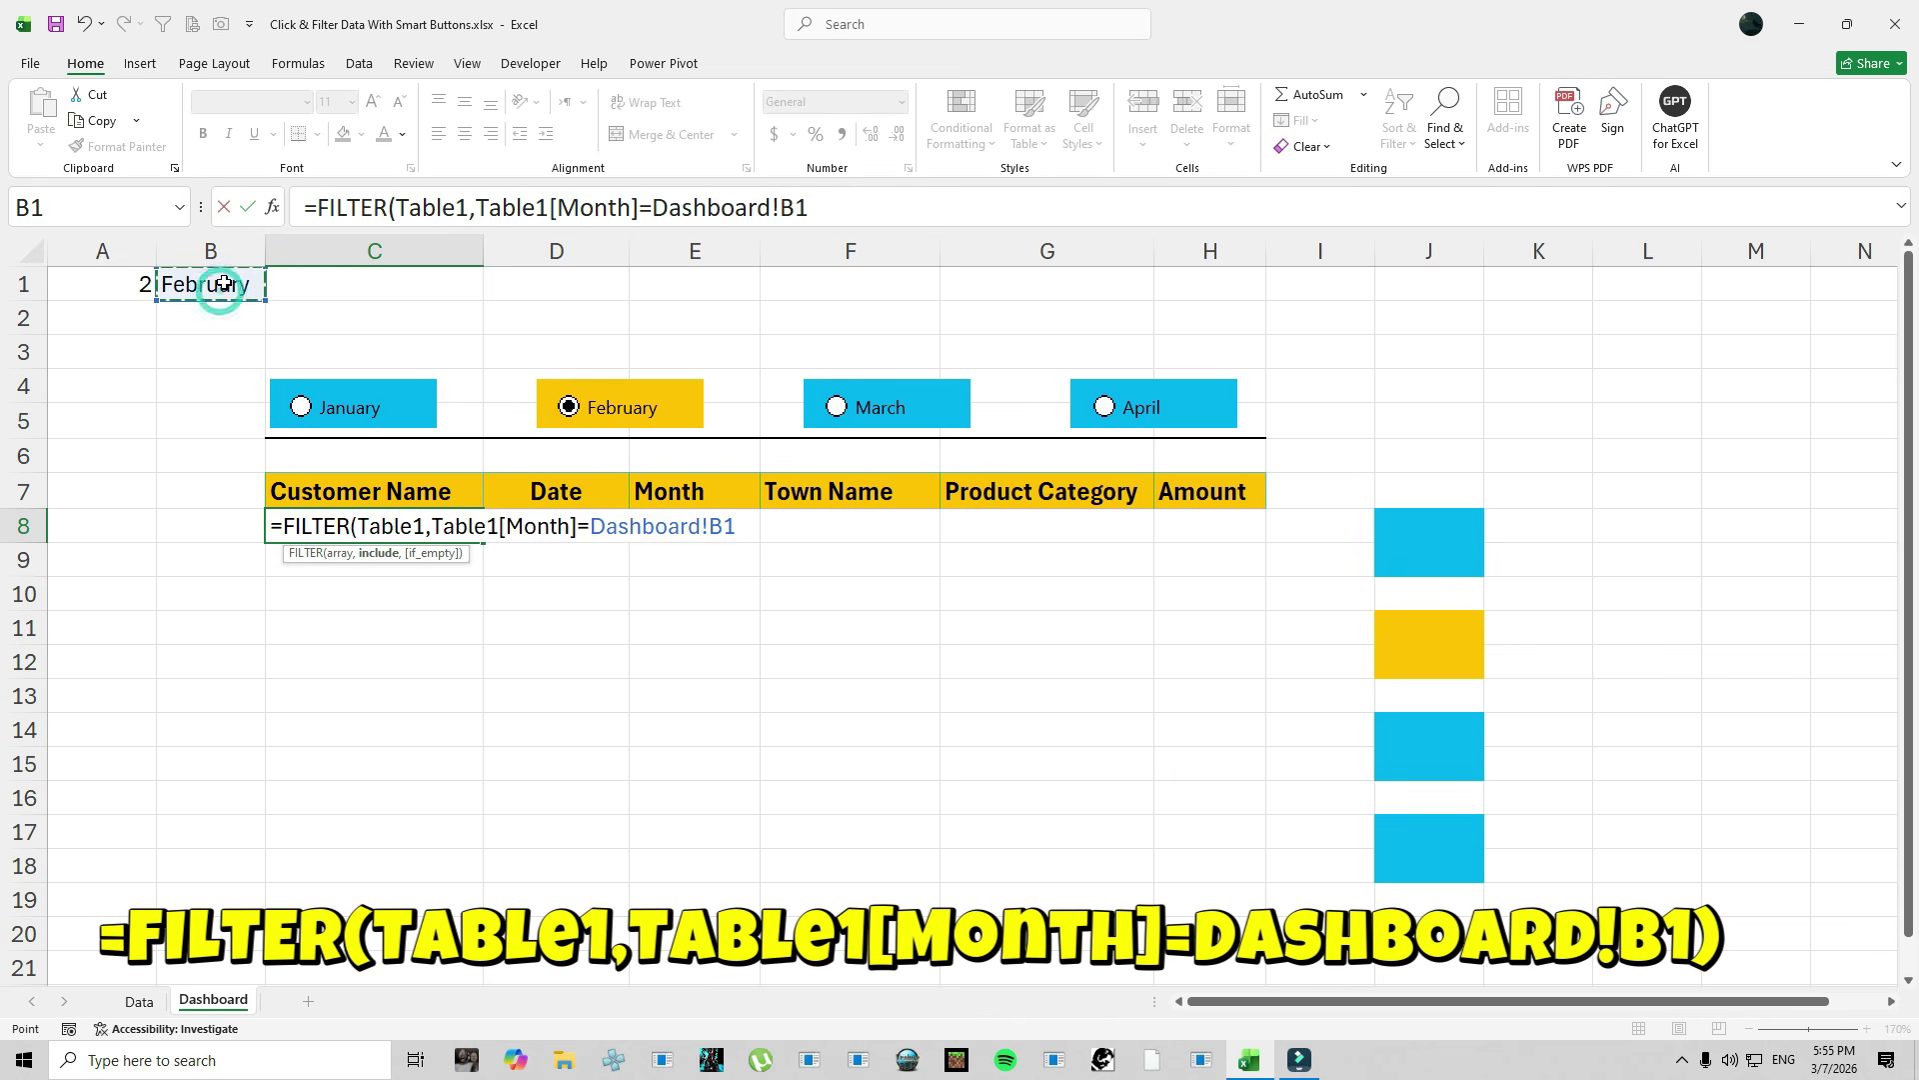
{"action": "type", "text": ")"}
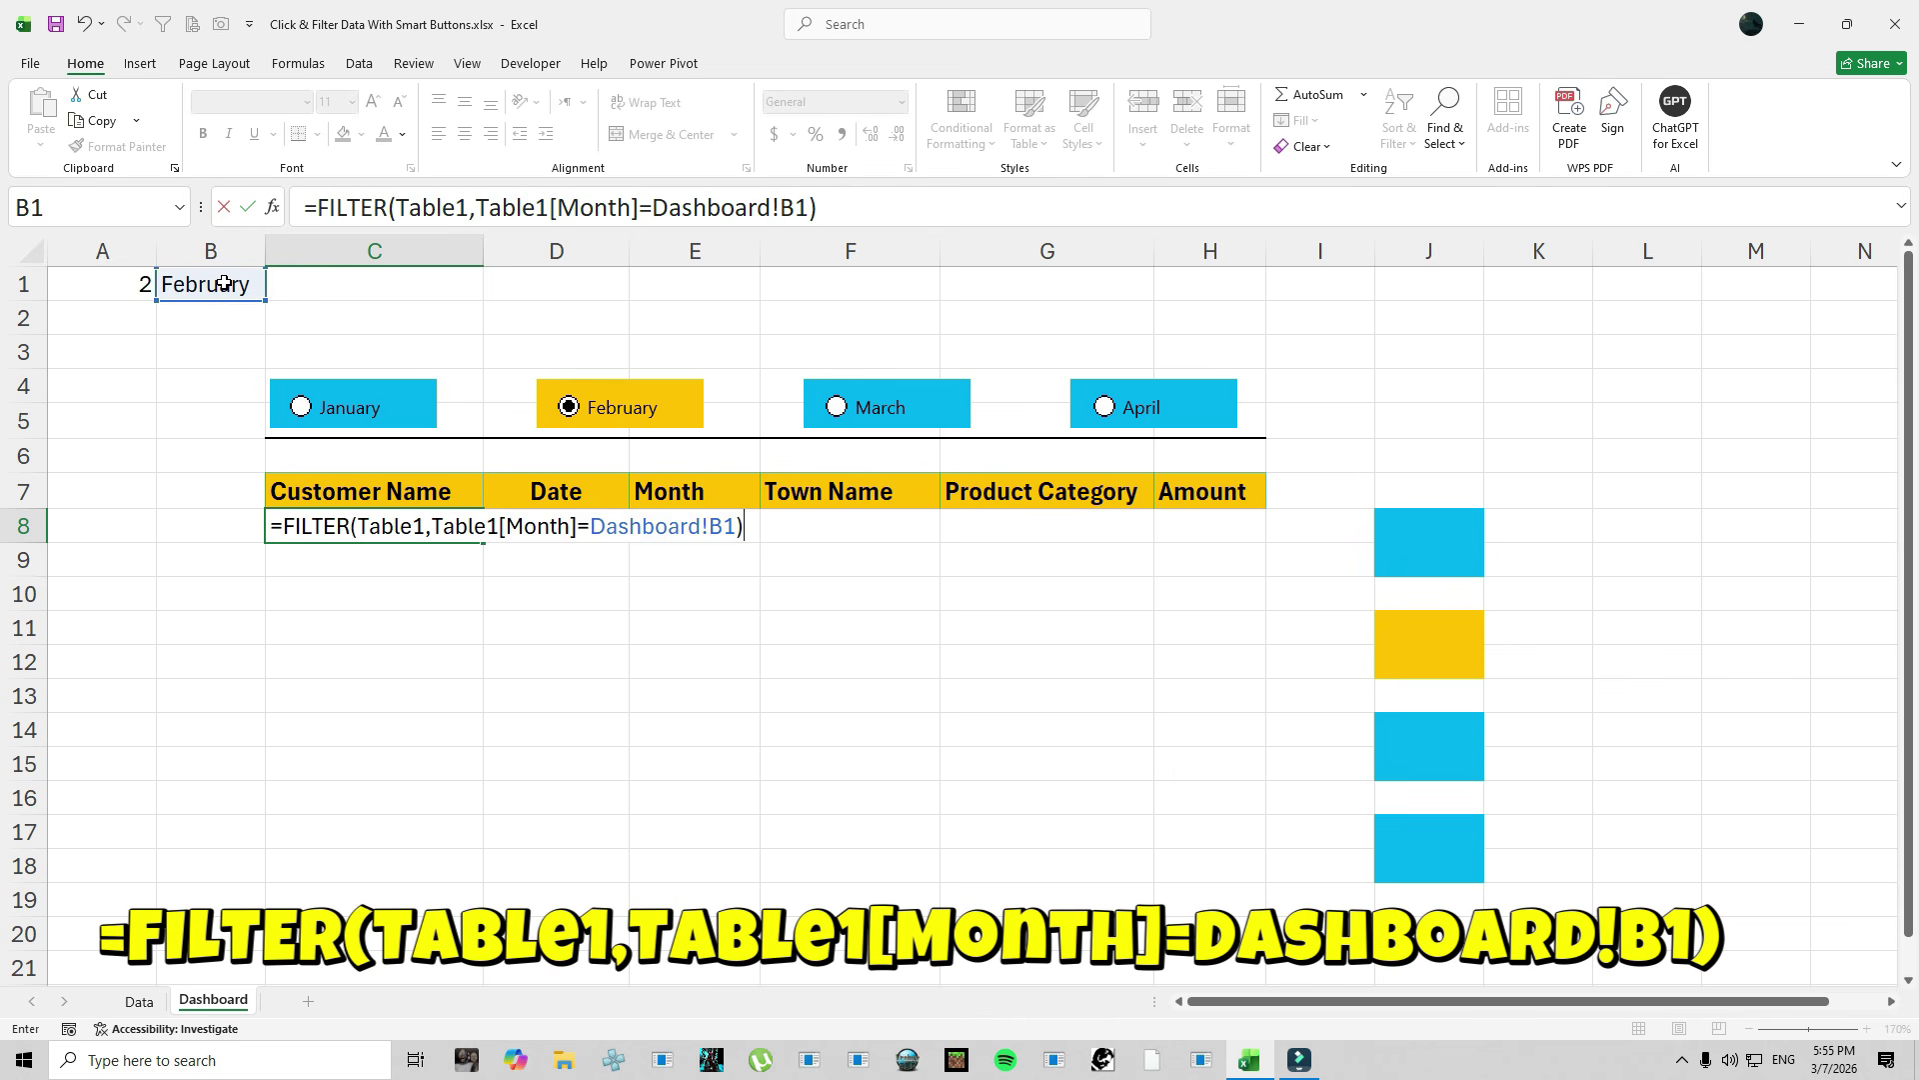
{"action": "key", "text": "Return"}
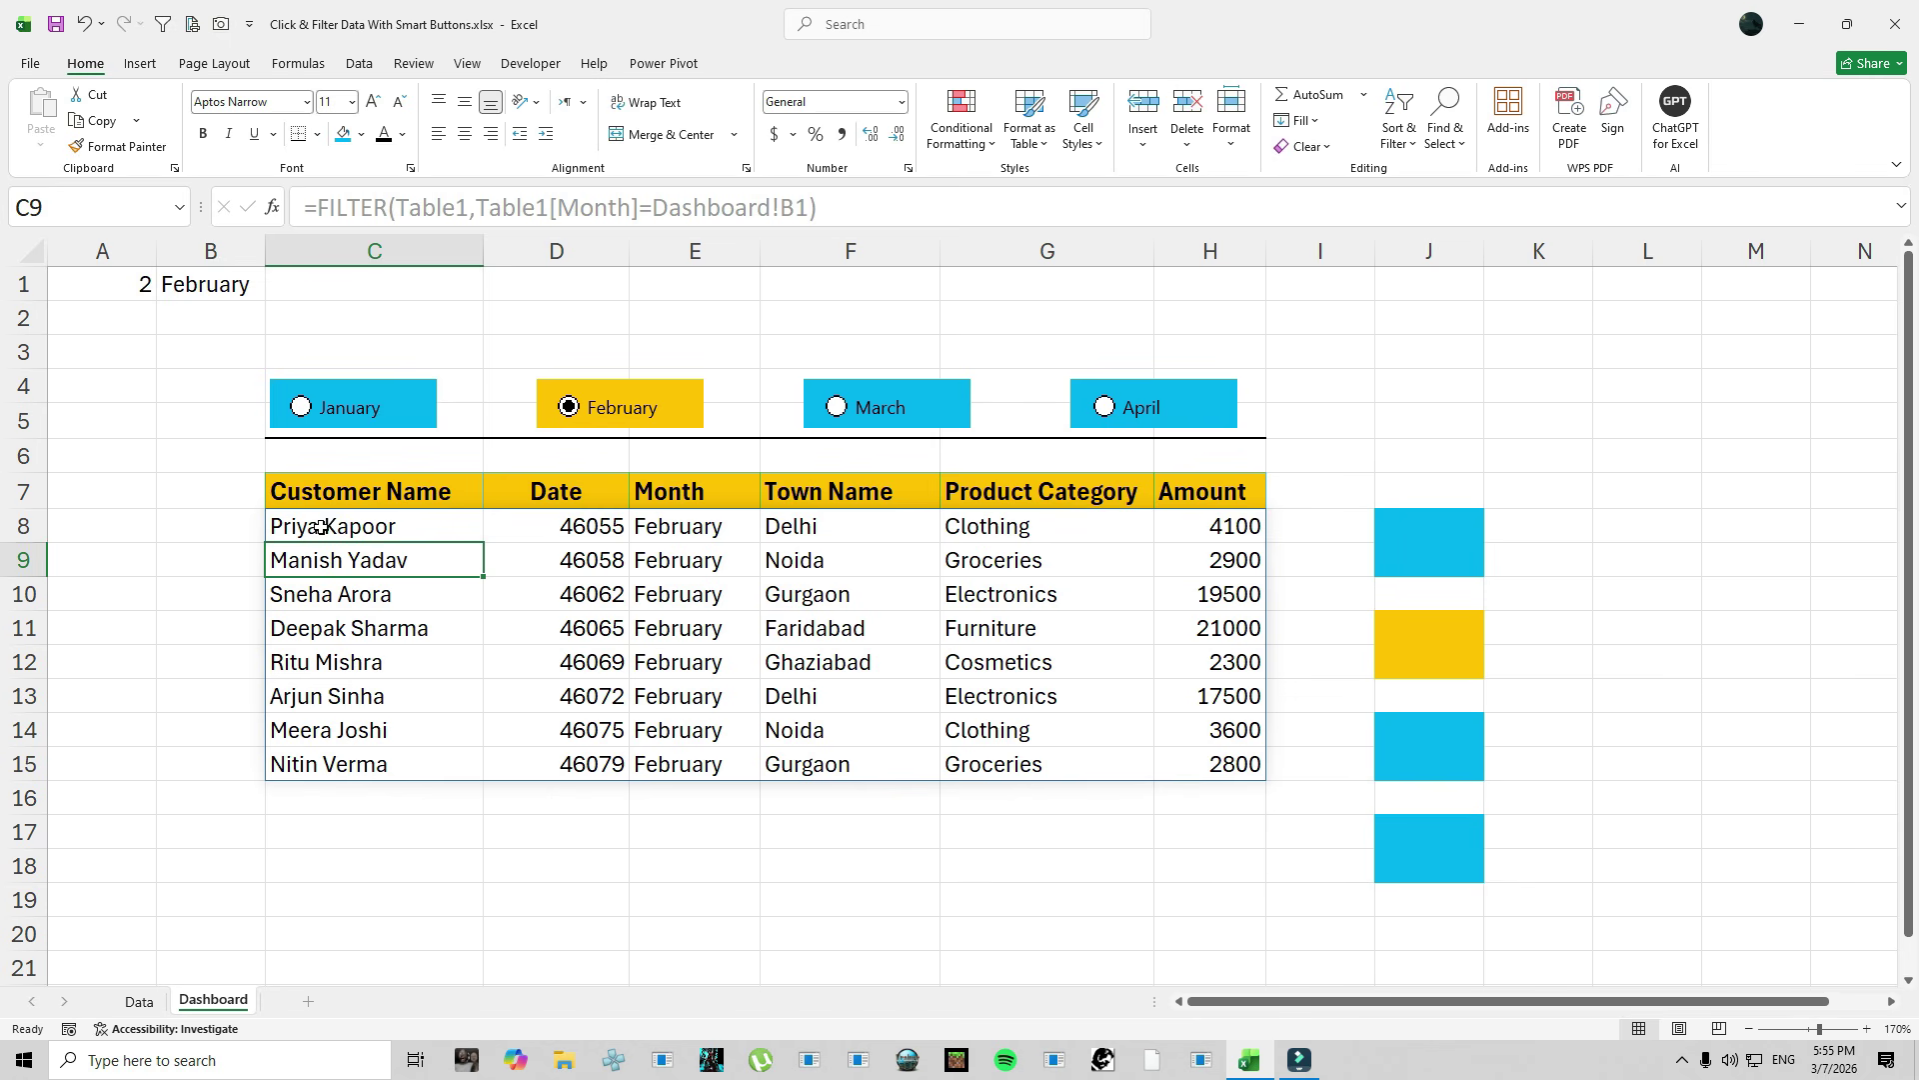
Format the Date column cells from D8 down to row 21 as Short Date.
{"action": "left_click_drag", "start_coordinate": [592, 540], "coordinate": [587, 951]}
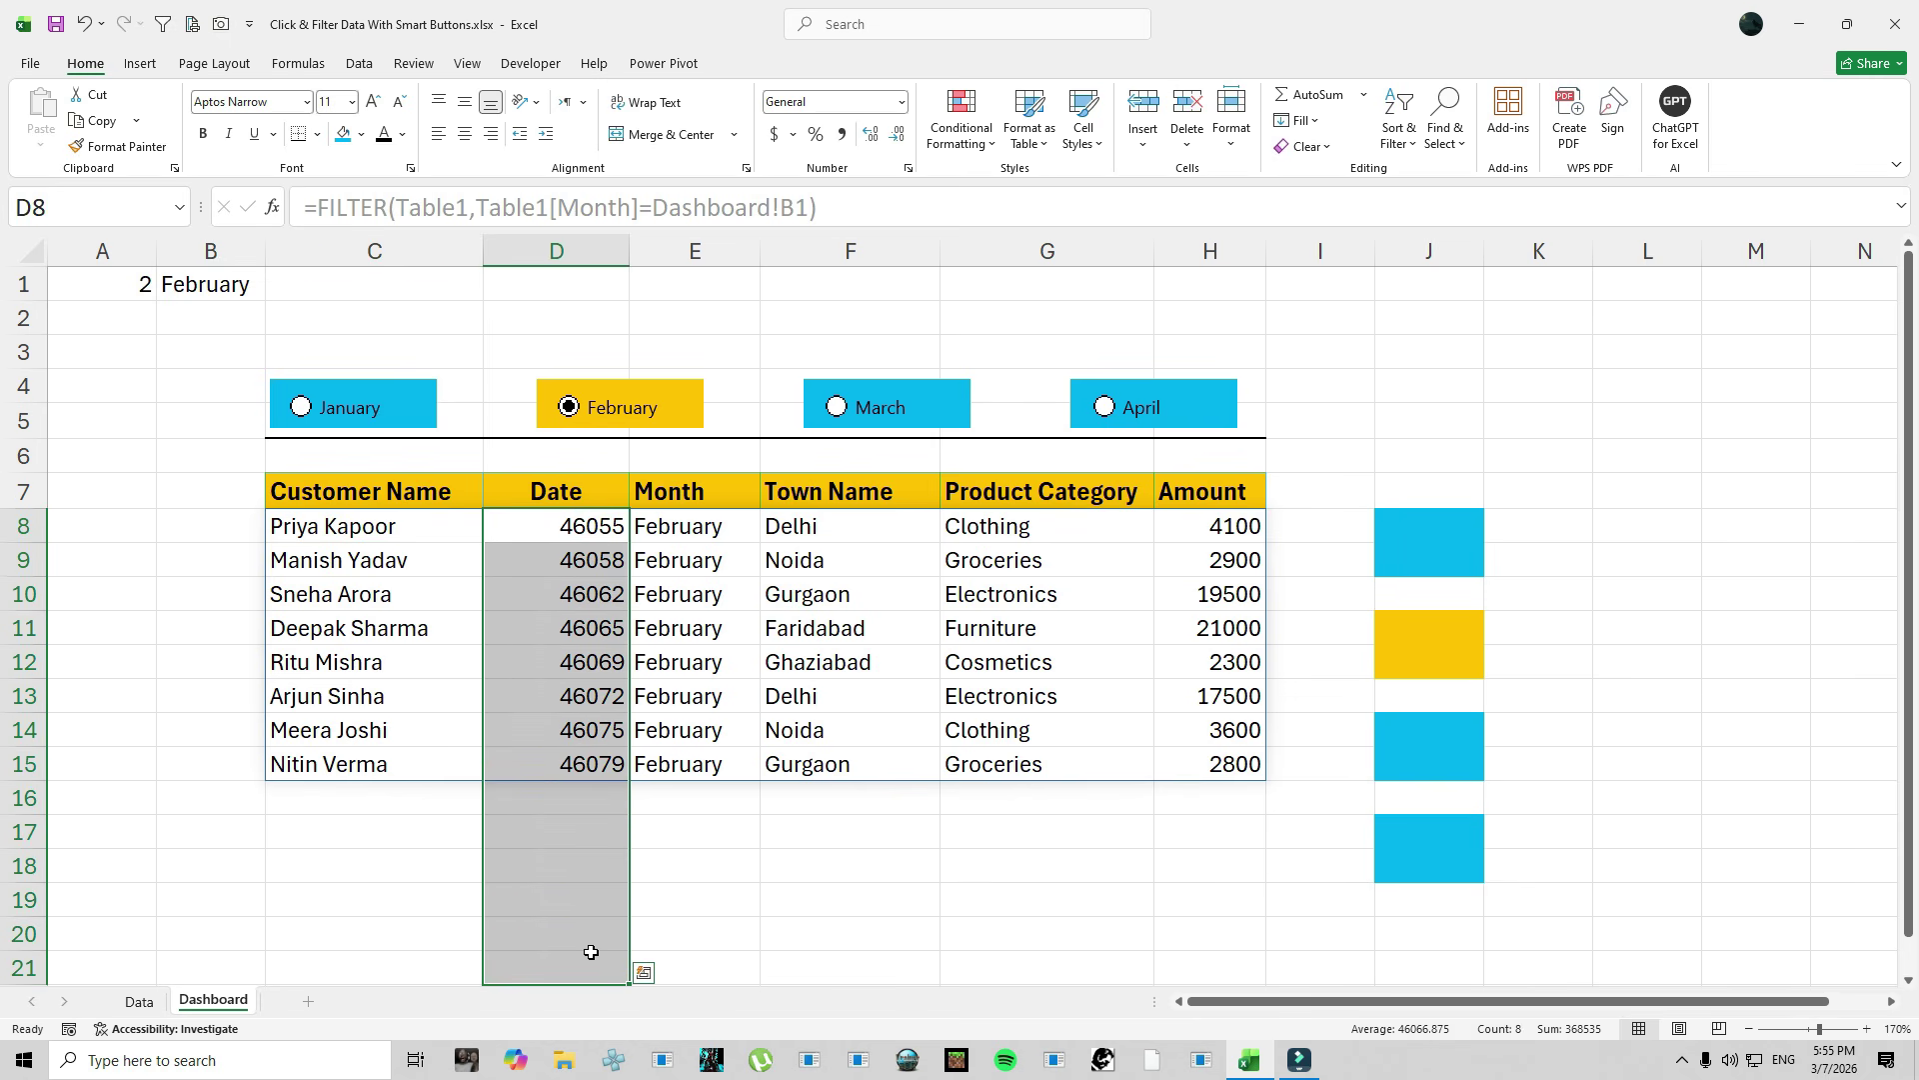
{"action": "left_click", "coordinate": [900, 102]}
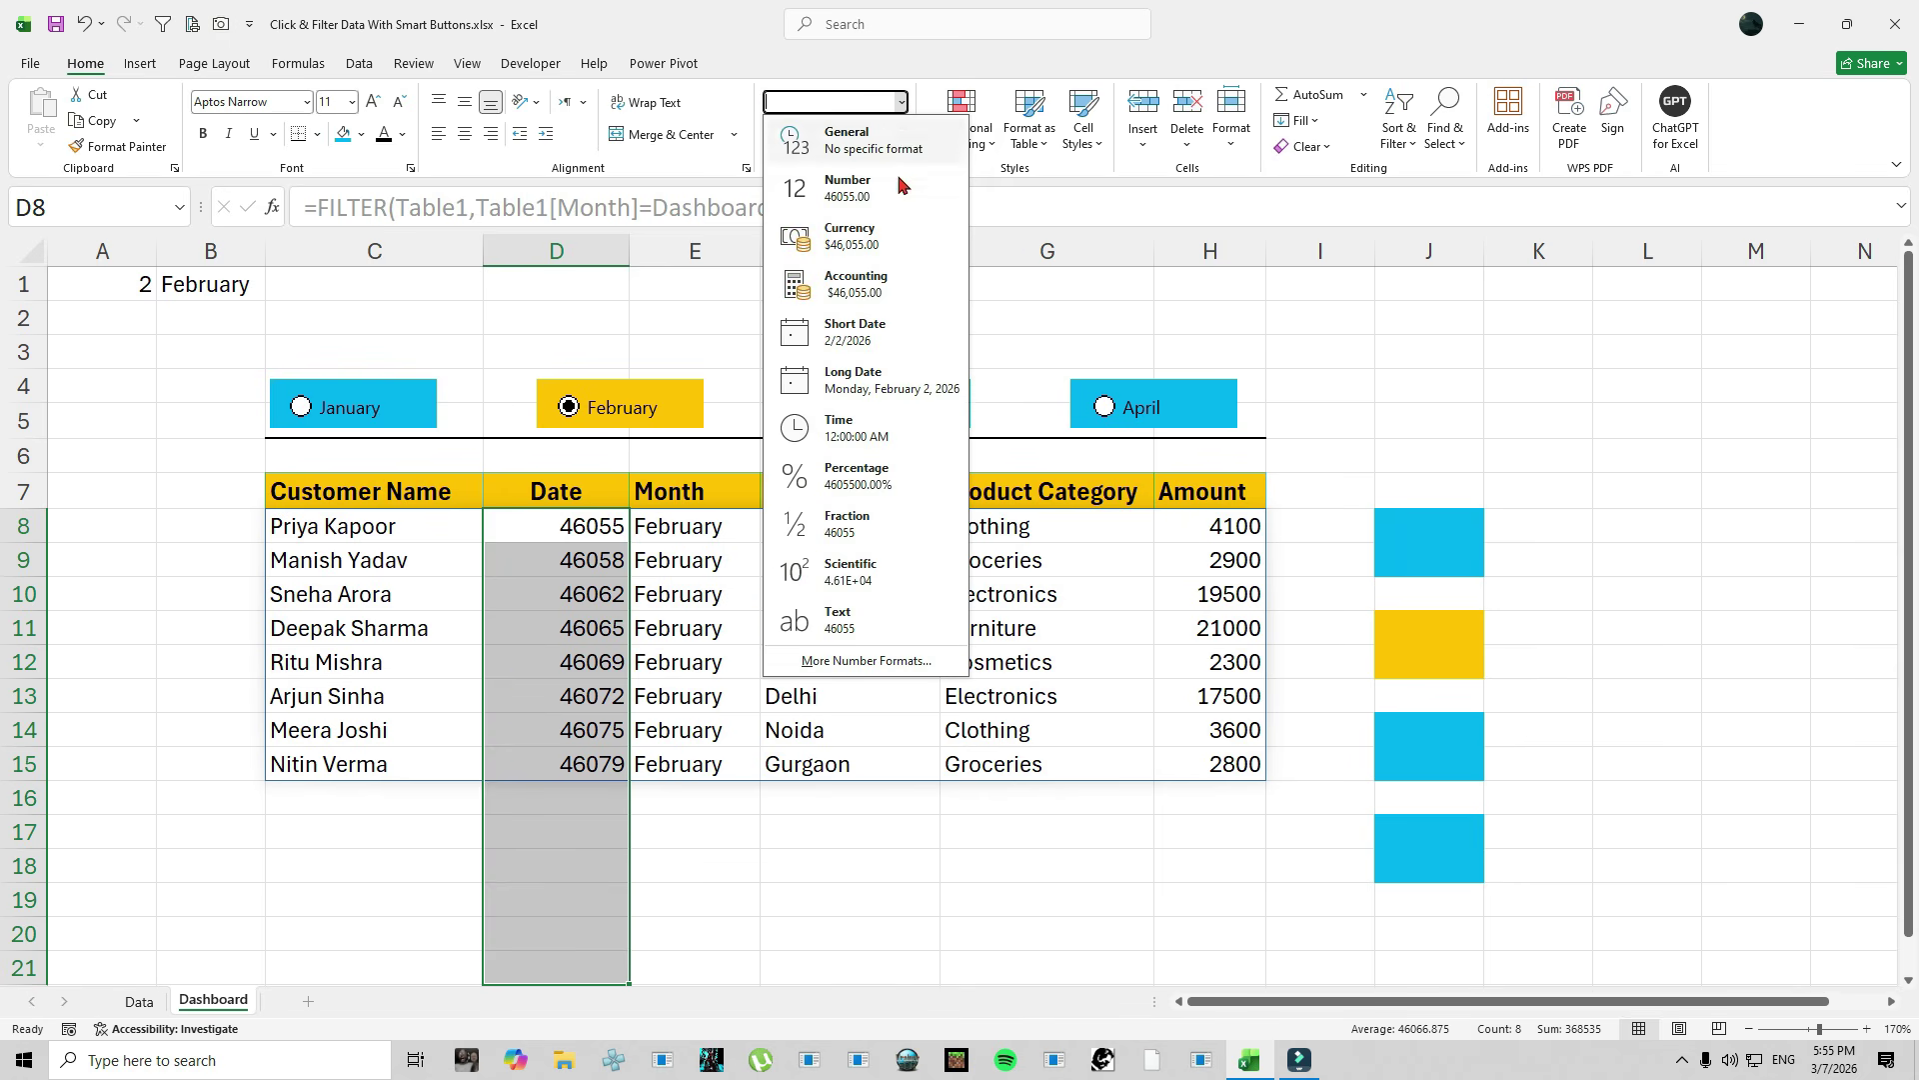
{"action": "left_click", "coordinate": [853, 331]}
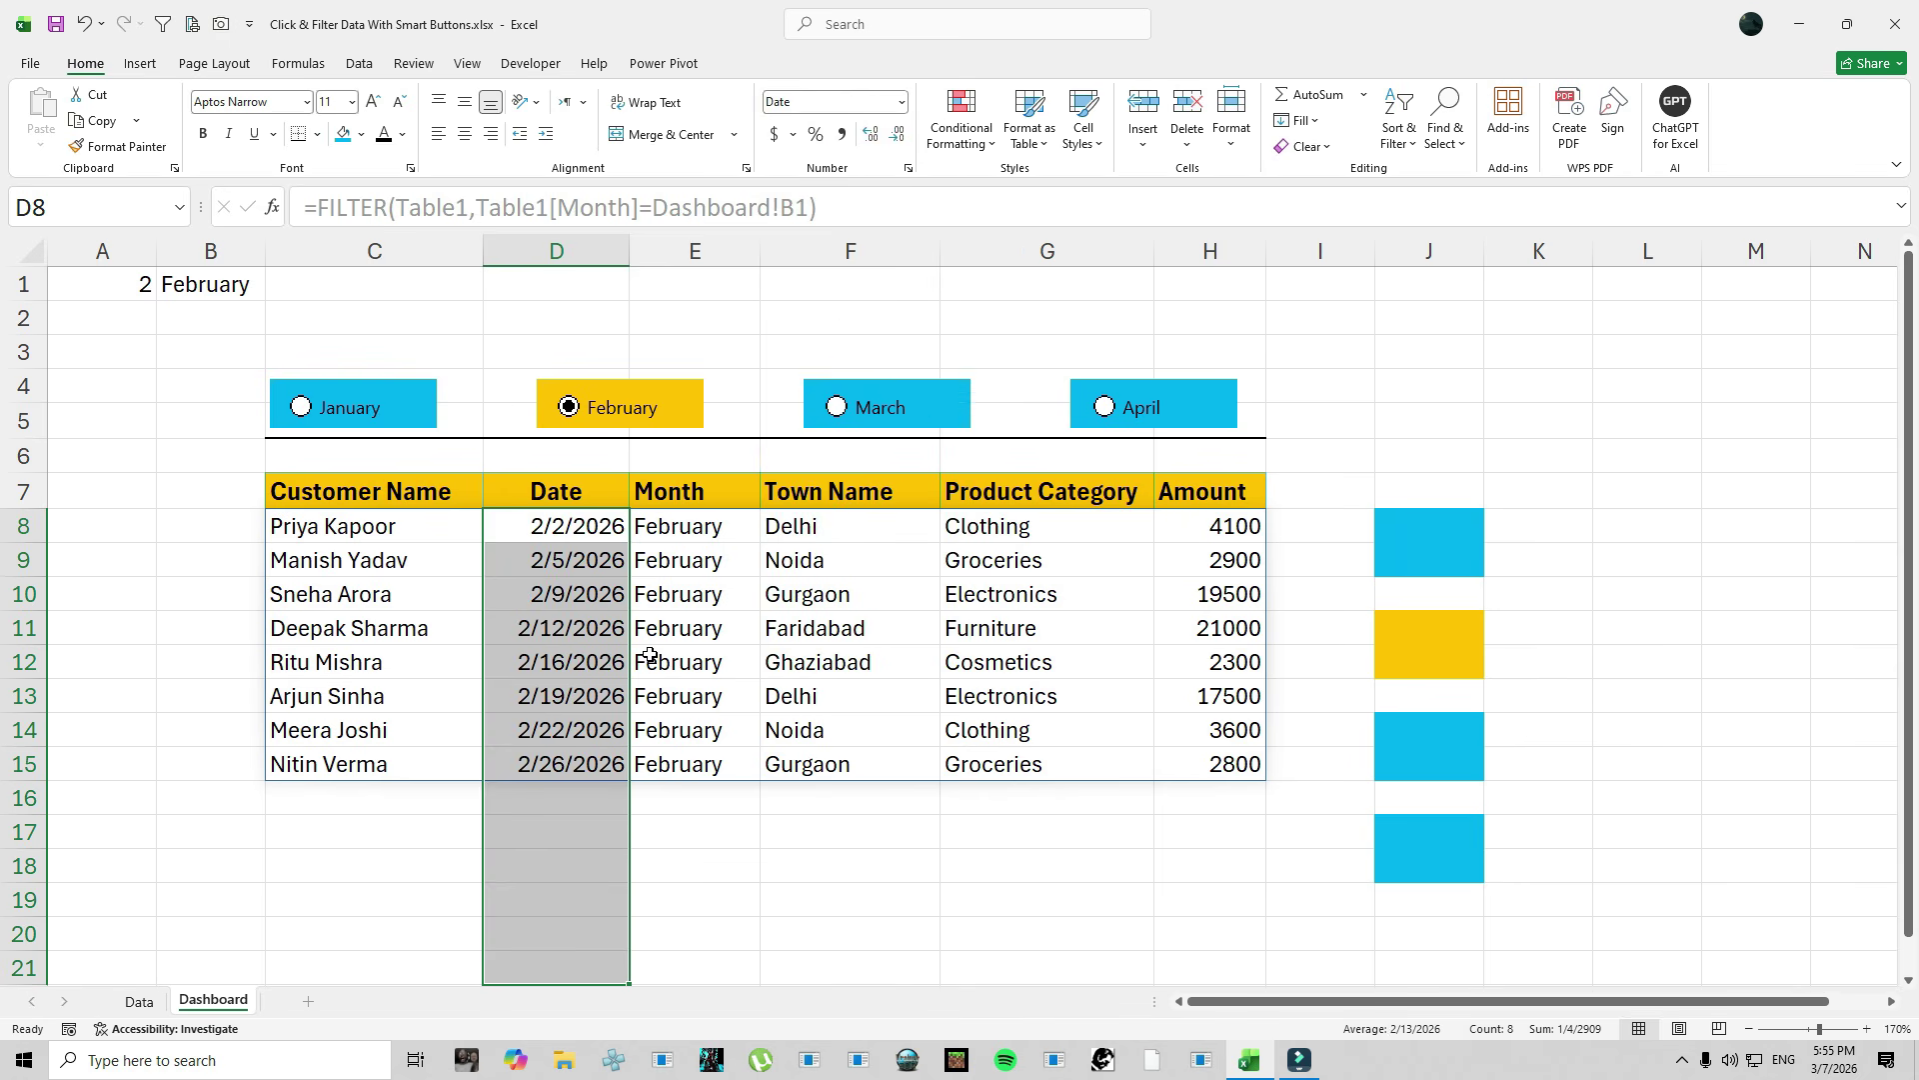
{"action": "left_click", "coordinate": [377, 555]}
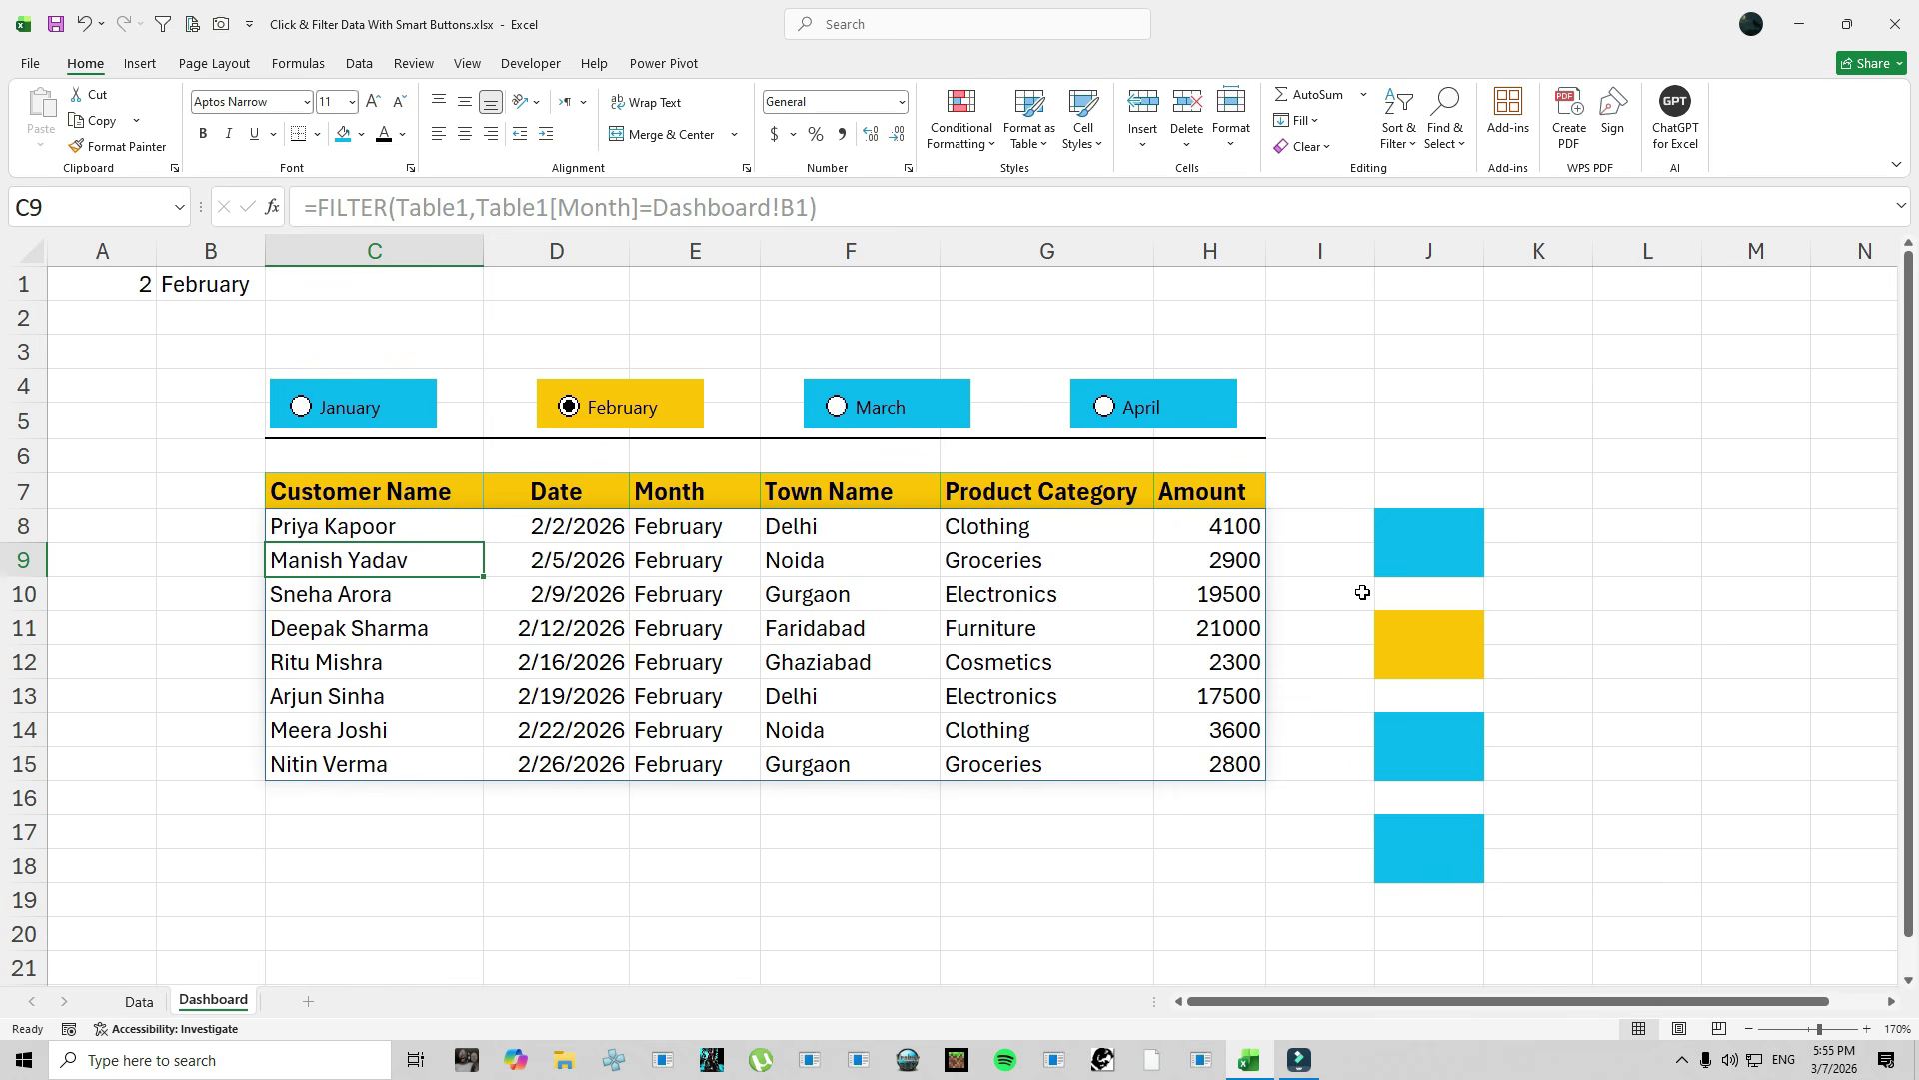
Insert five blank columns before column I to move the coloured helper cells away from the sales table.
{"action": "left_click_drag", "start_coordinate": [1390, 465], "coordinate": [1460, 900]}
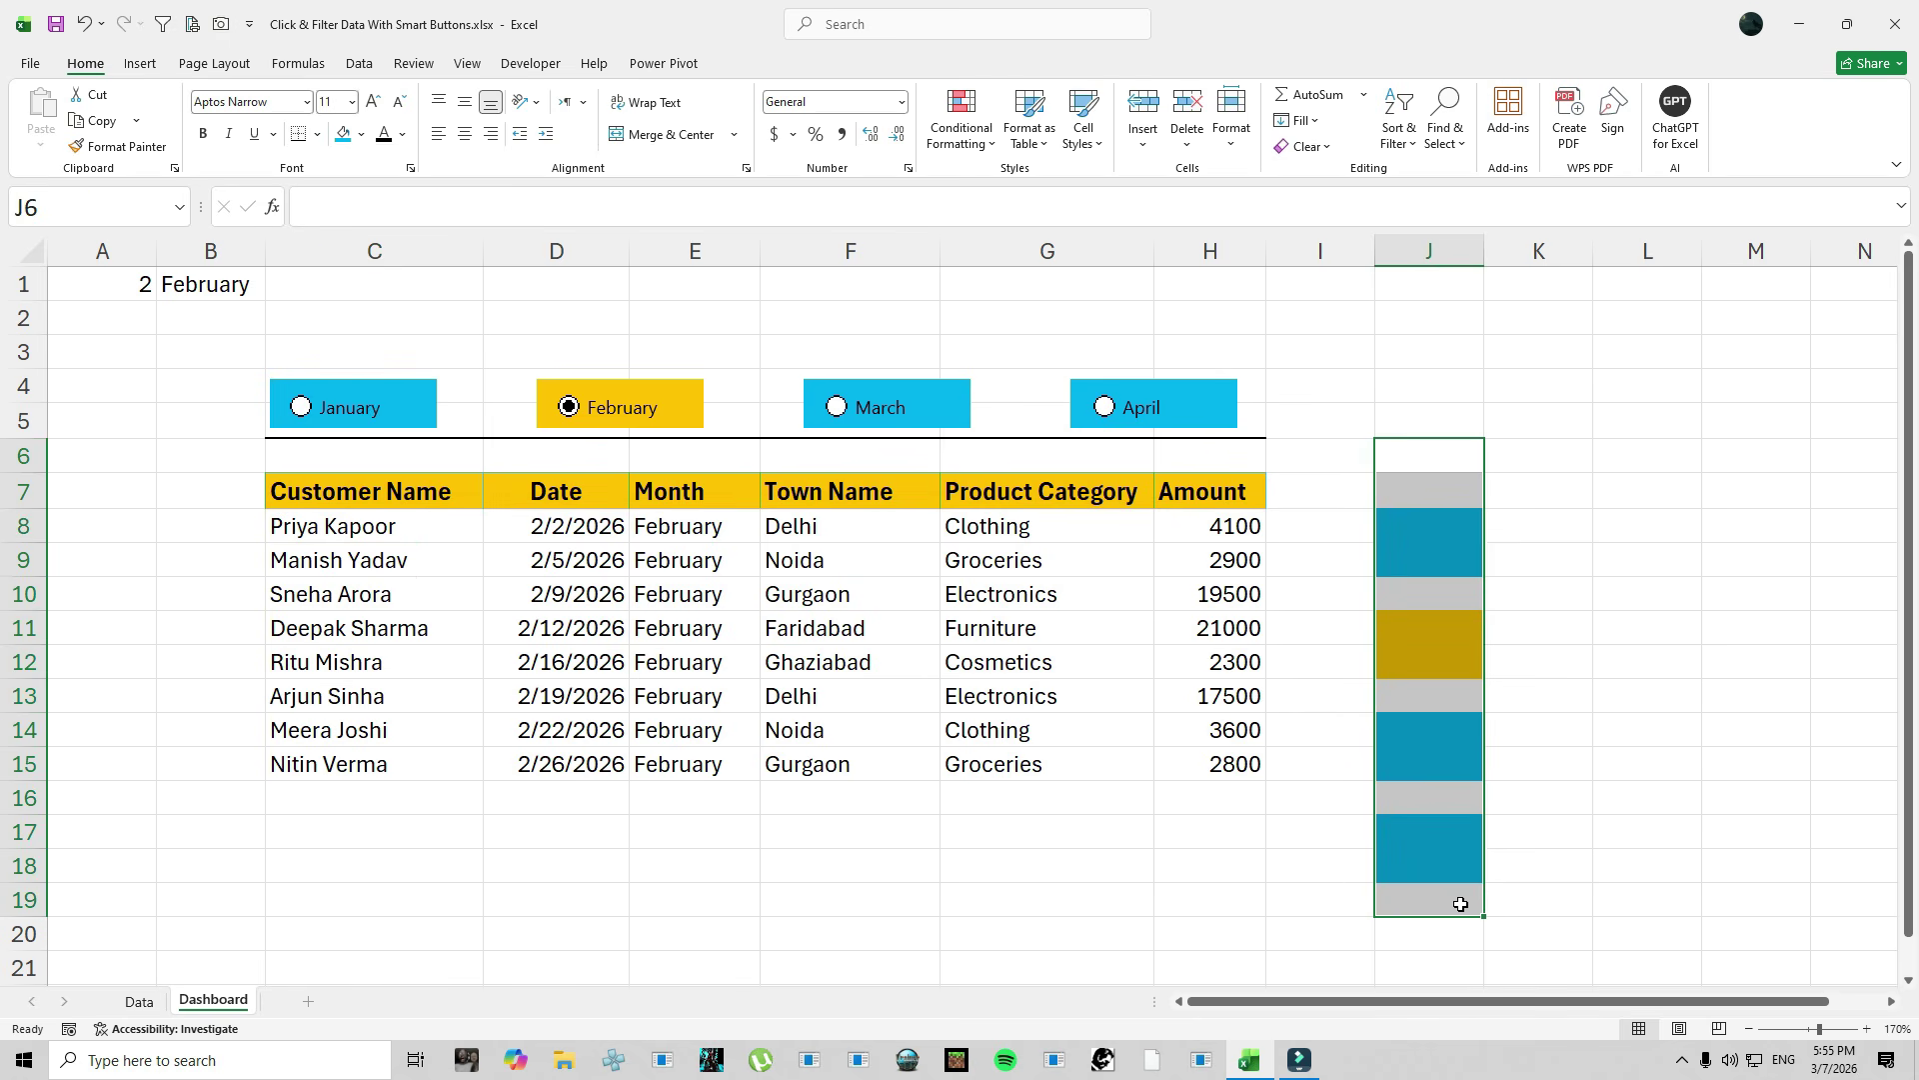
{"action": "left_click", "coordinate": [1322, 872]}
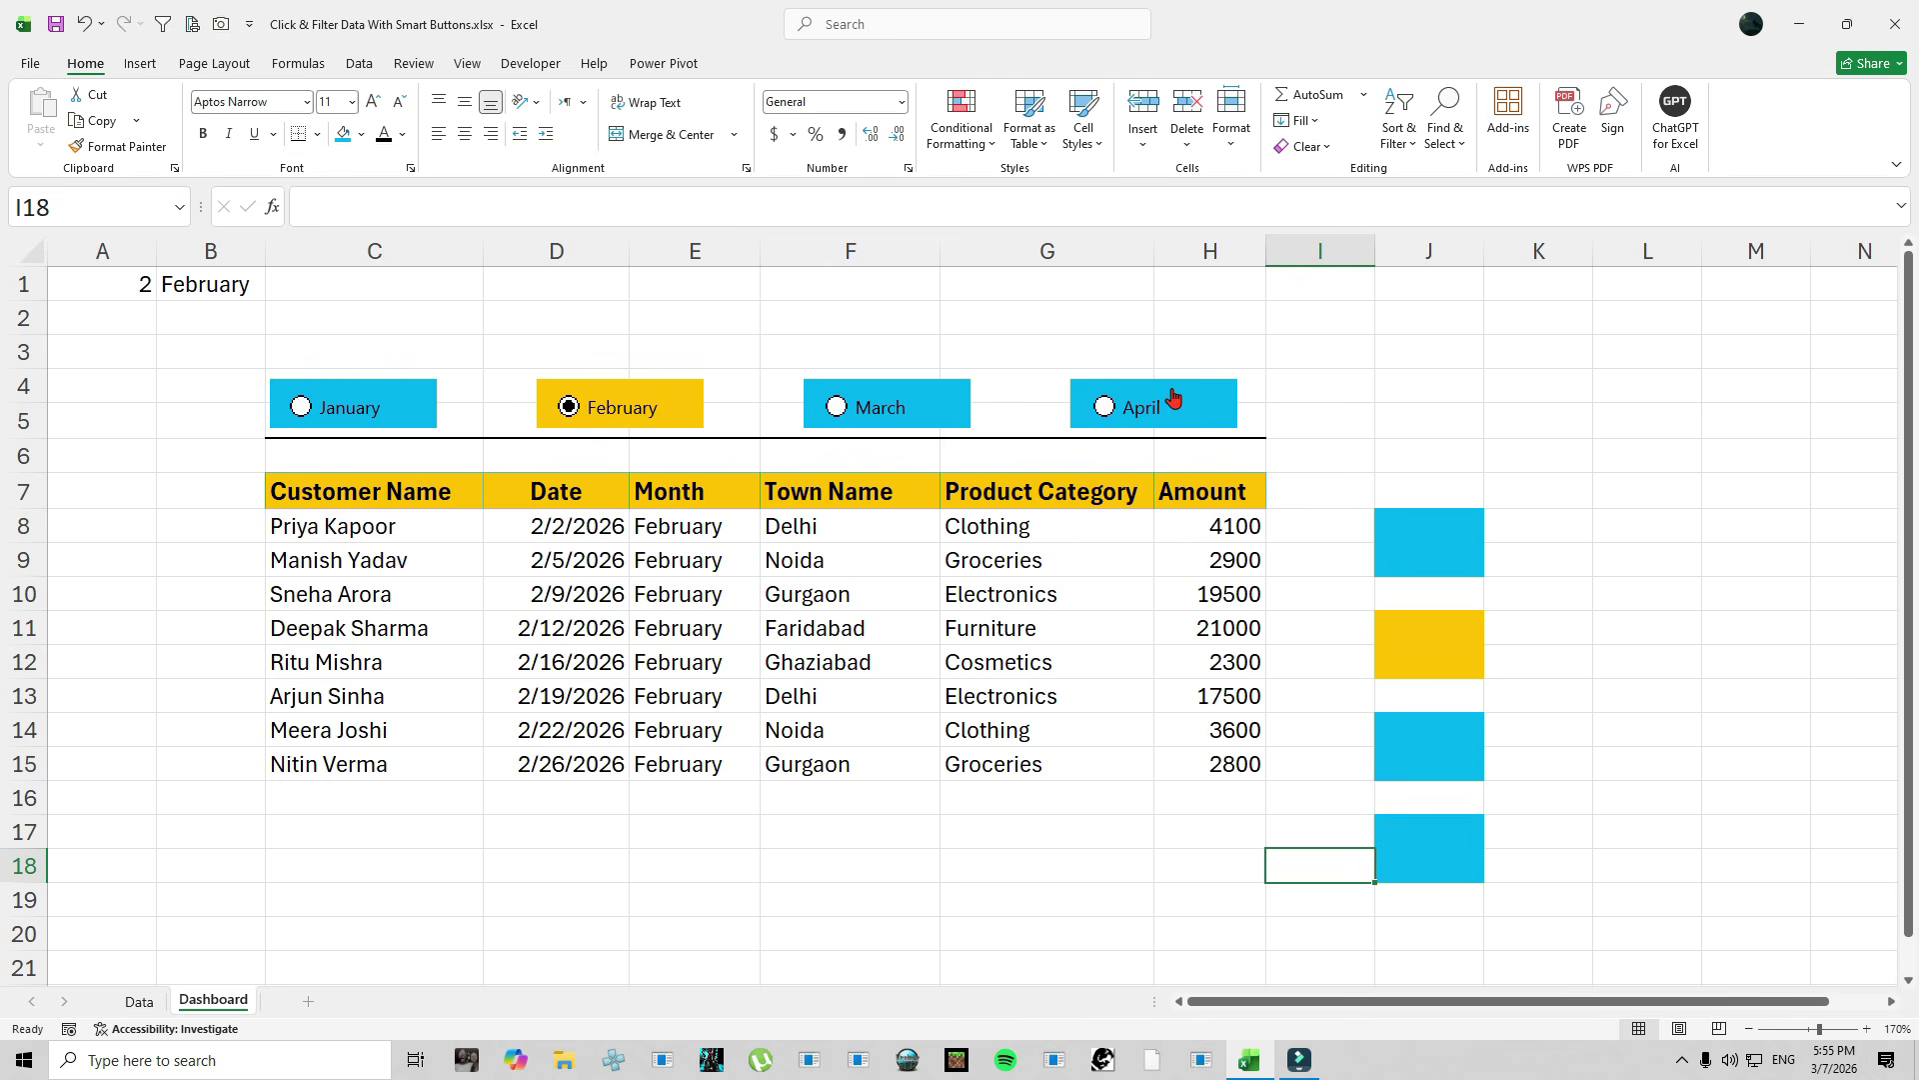
{"action": "right_click", "coordinate": [1320, 251]}
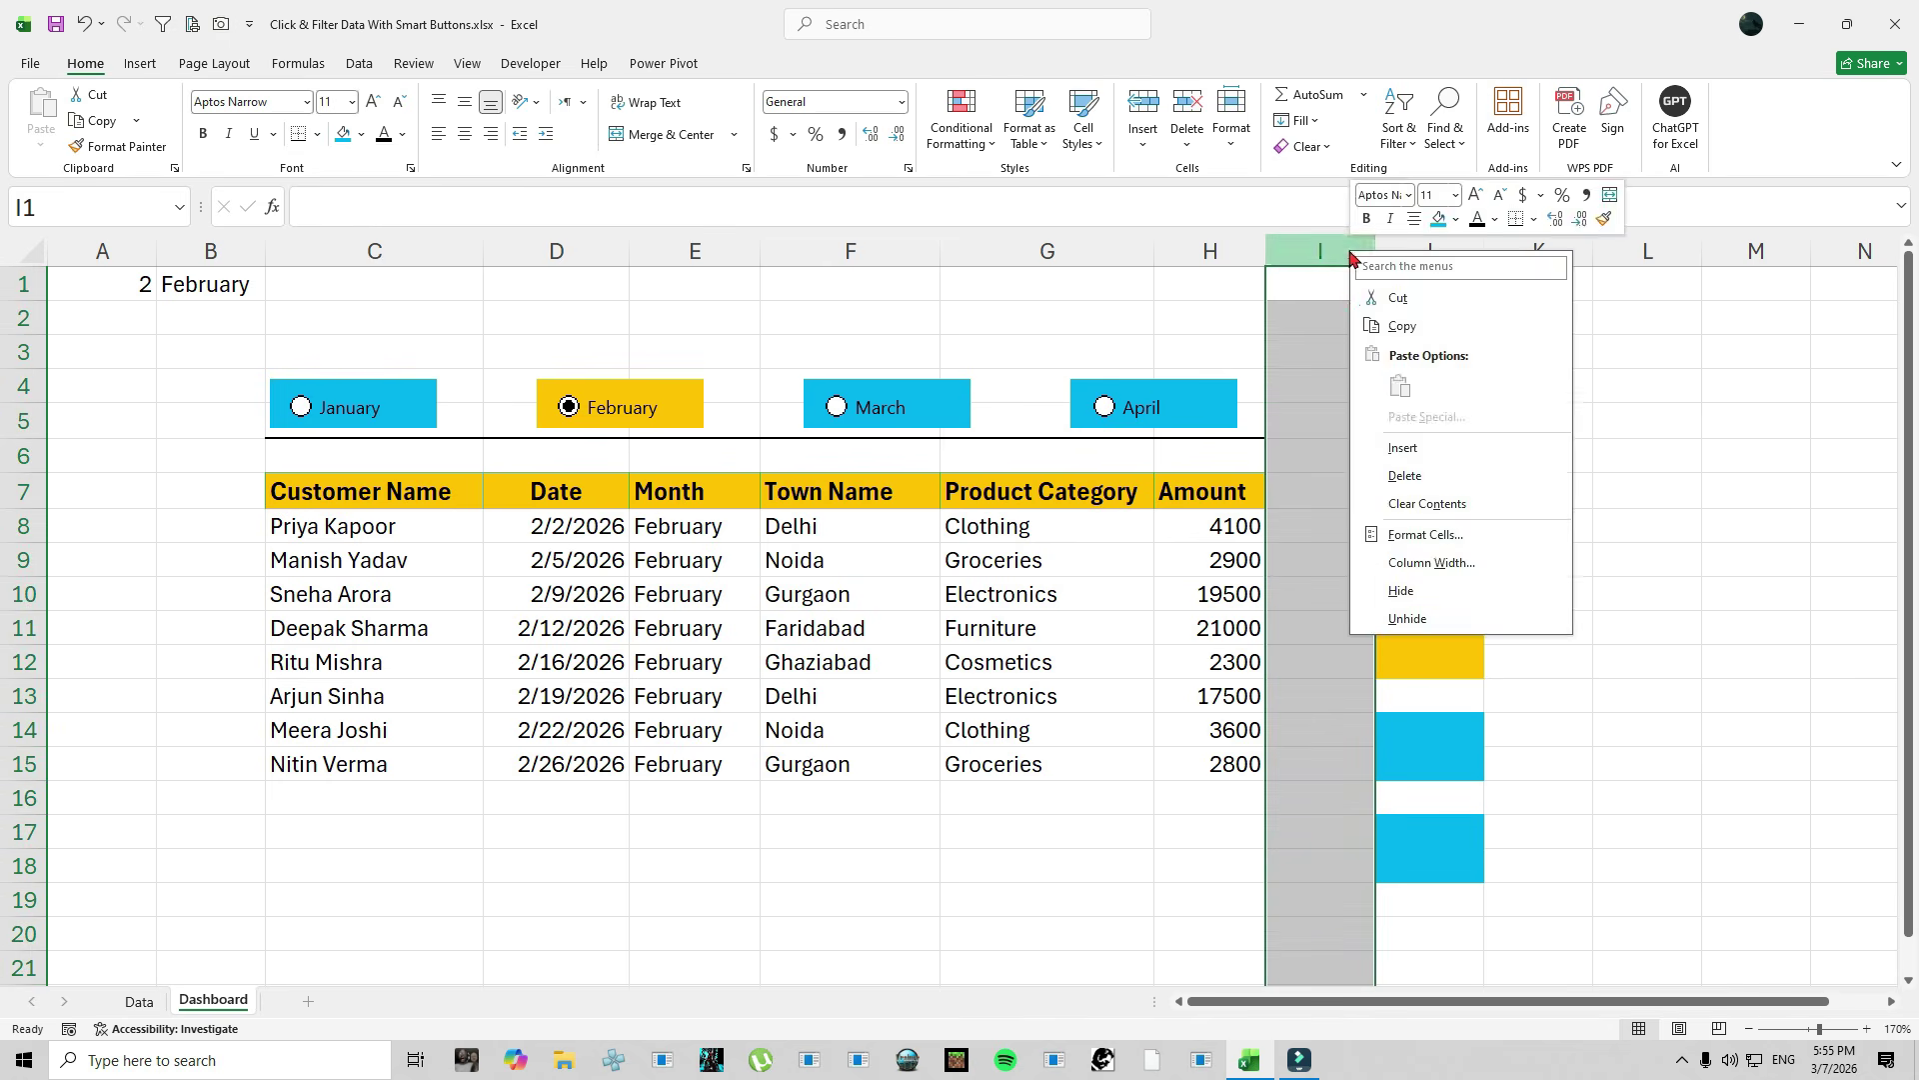
{"action": "key", "text": "Escape"}
{"action": "right_click", "coordinate": [1330, 257]}
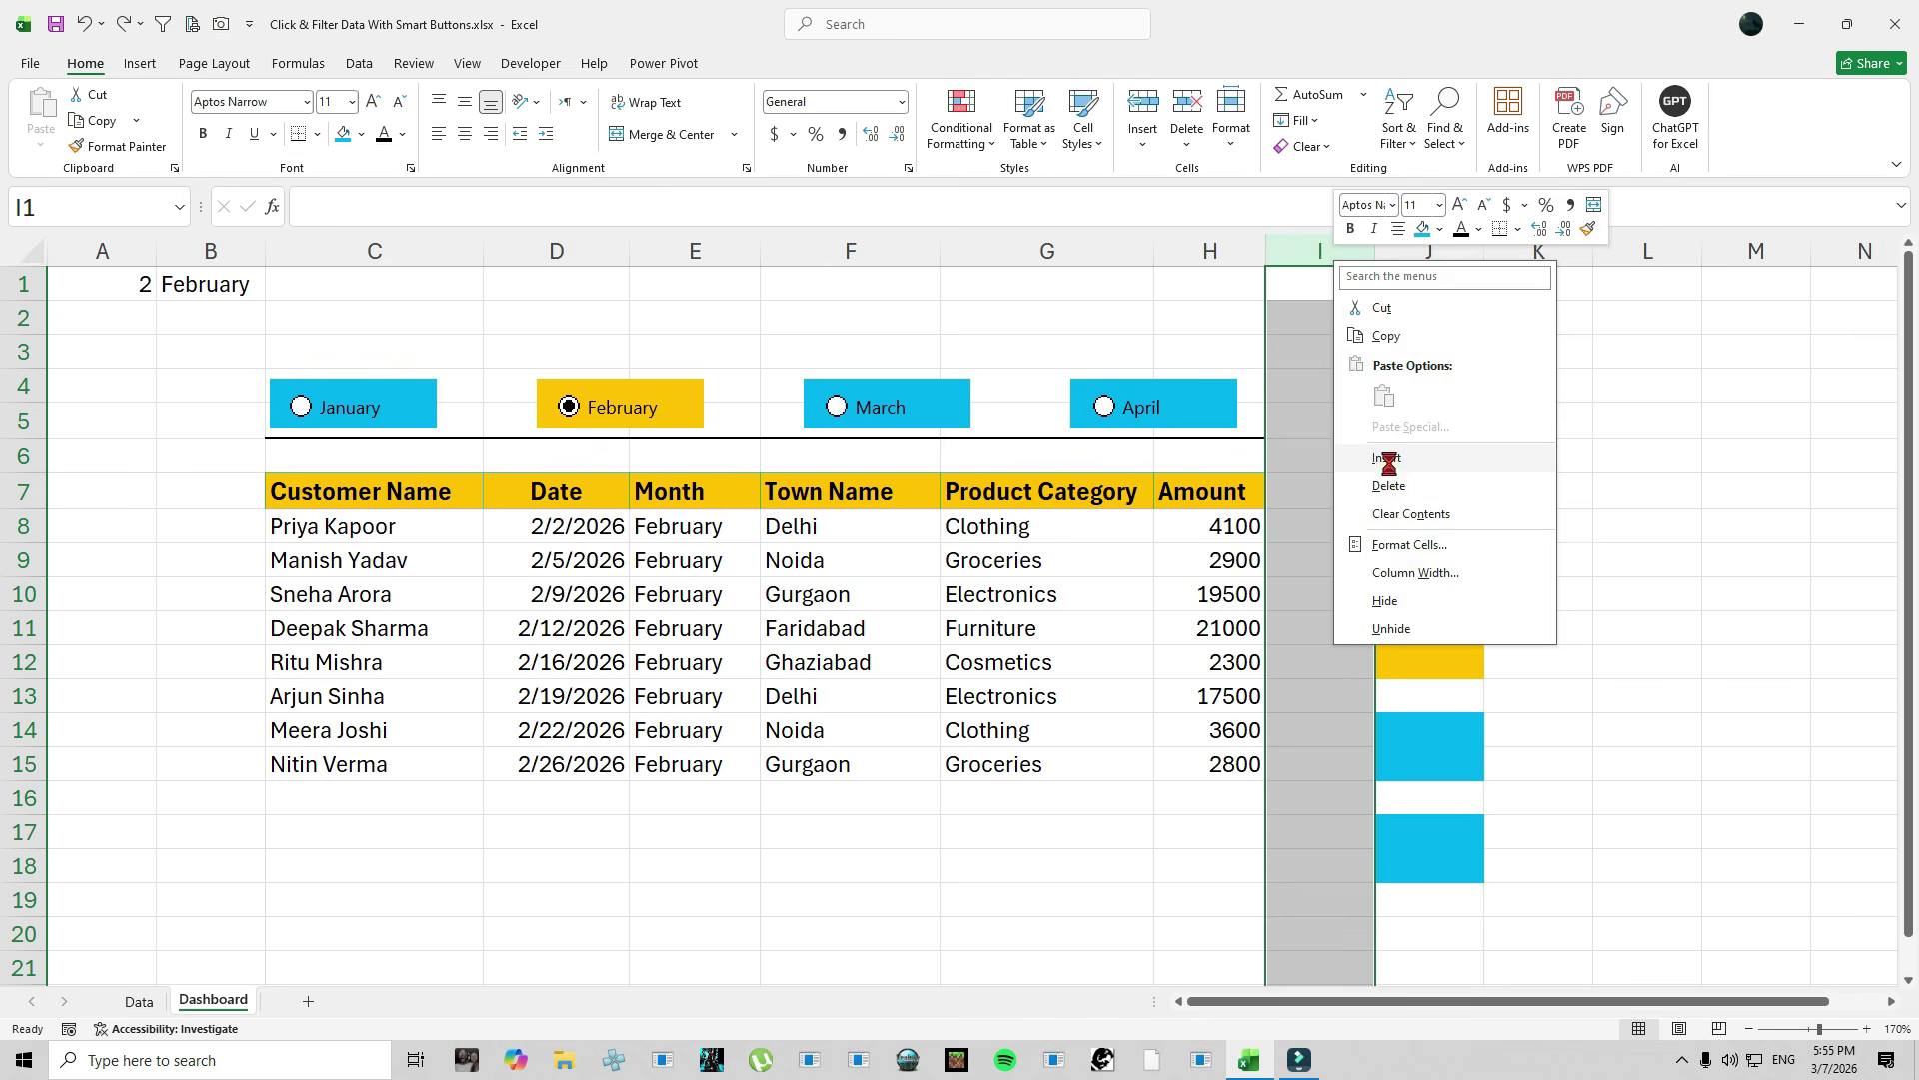
{"action": "left_click", "coordinate": [1396, 464]}
{"action": "key", "text": "F4"}
{"action": "key", "text": "F4"}
{"action": "key", "text": "F4"}
{"action": "key", "text": "F4"}
Remove the fill colour from I7:M7 and hide the sheet's gridlines.
{"action": "left_click_drag", "start_coordinate": [1803, 497], "coordinate": [1320, 497]}
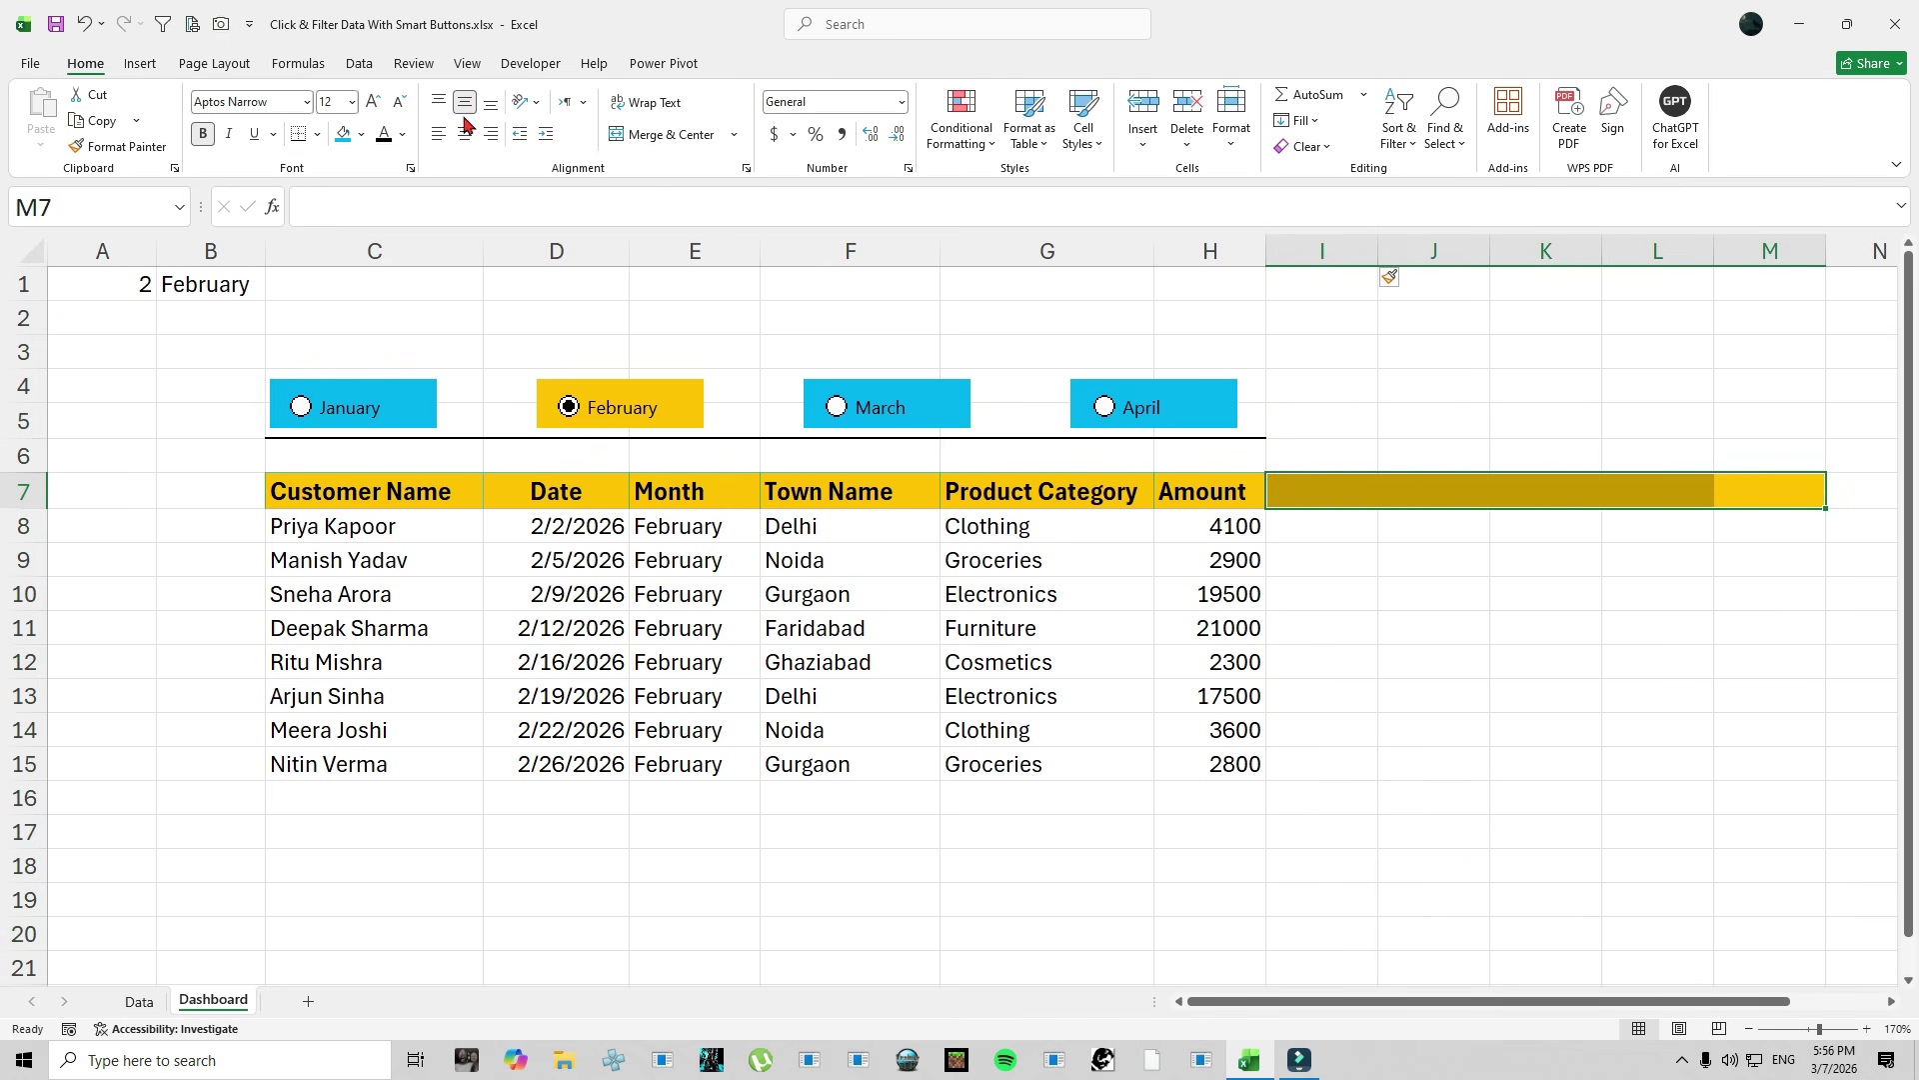
{"action": "left_click", "coordinate": [361, 140]}
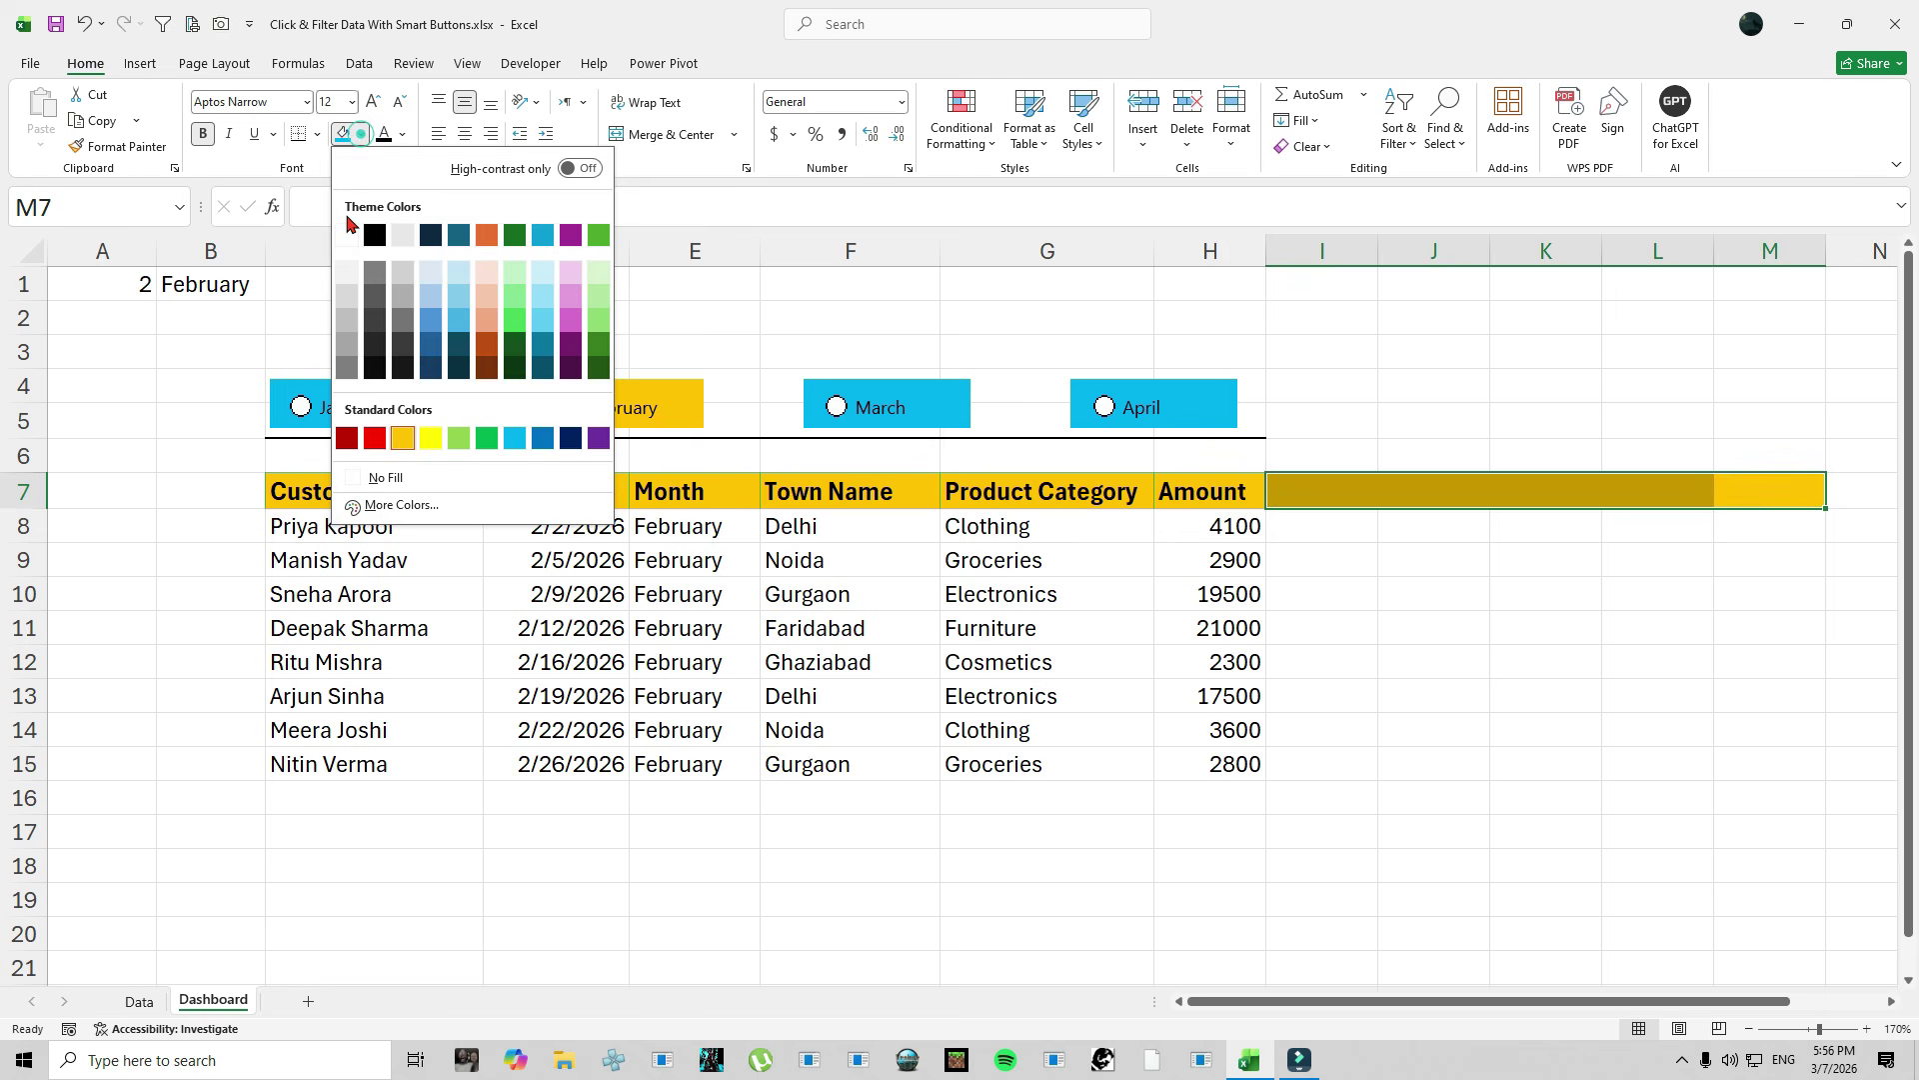
{"action": "left_click", "coordinate": [385, 477]}
{"action": "left_click", "coordinate": [1614, 581]}
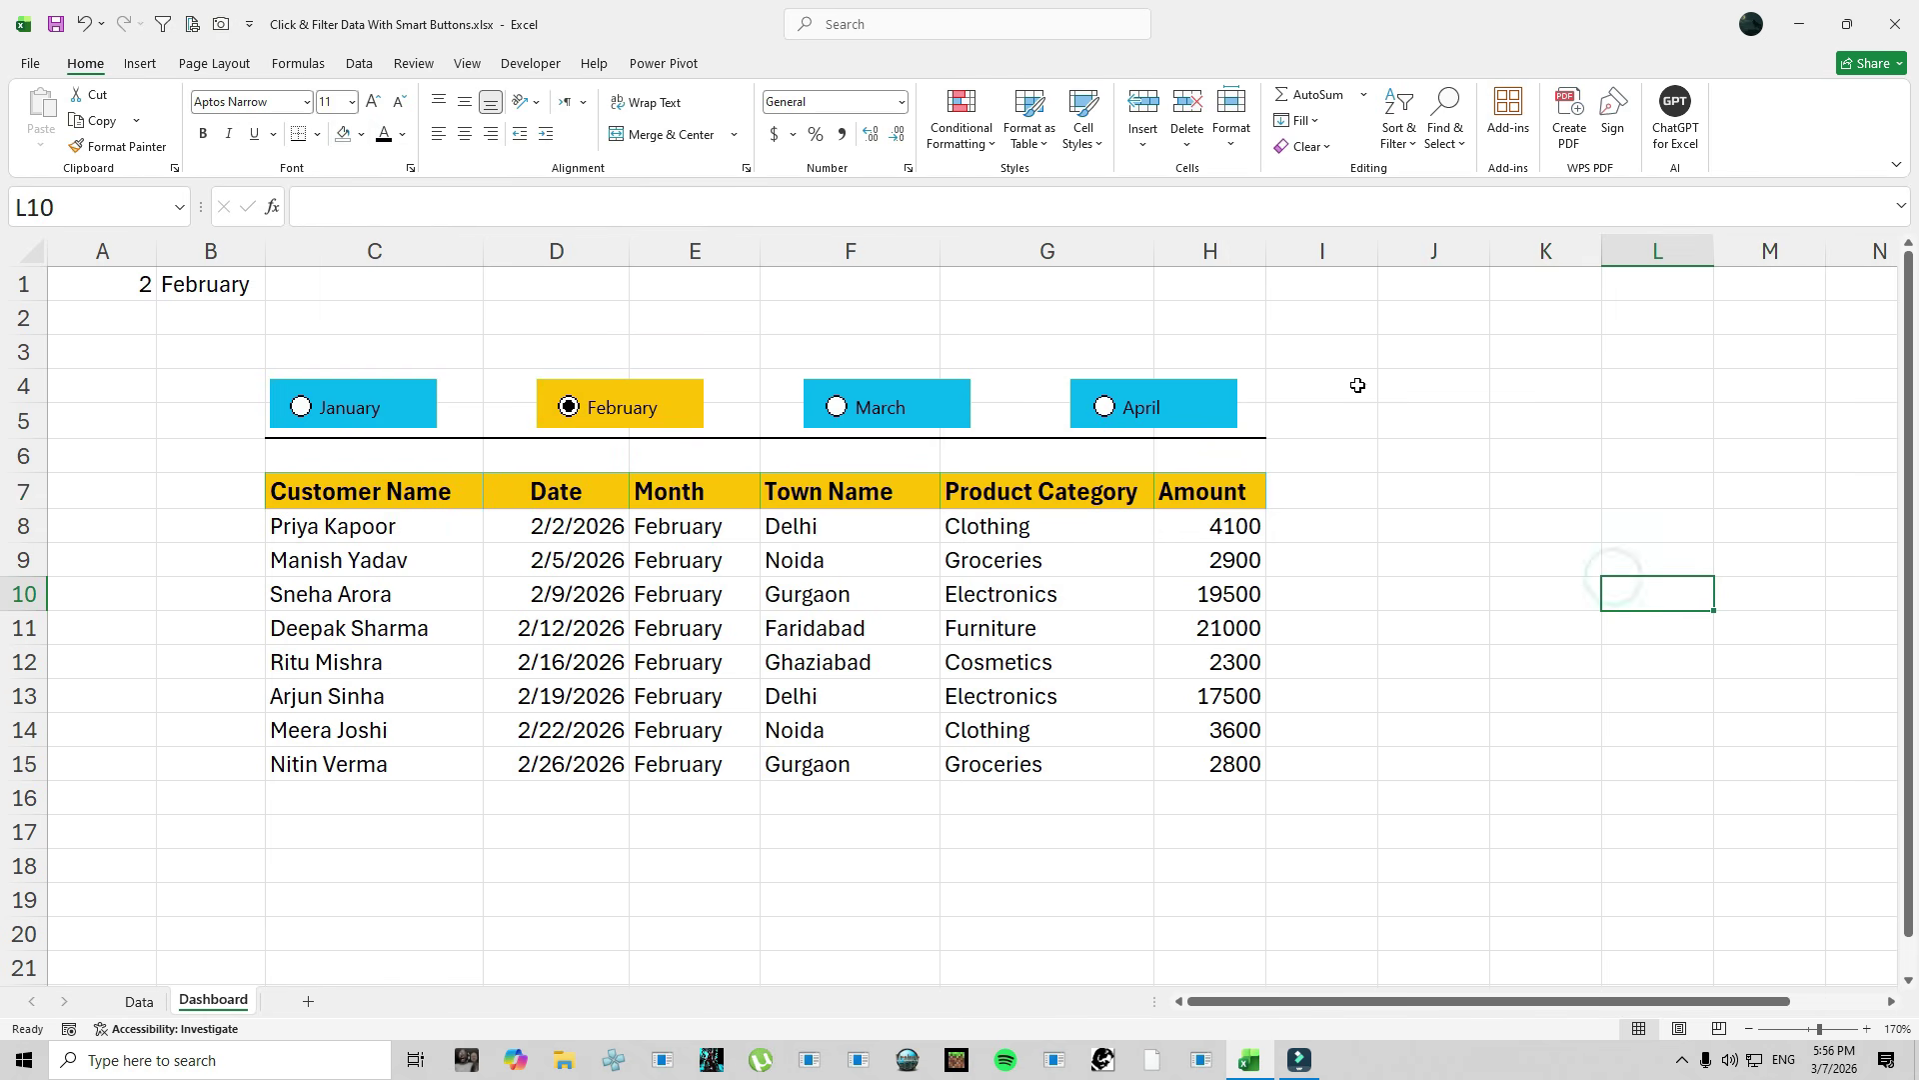
{"action": "left_click", "coordinate": [467, 63]}
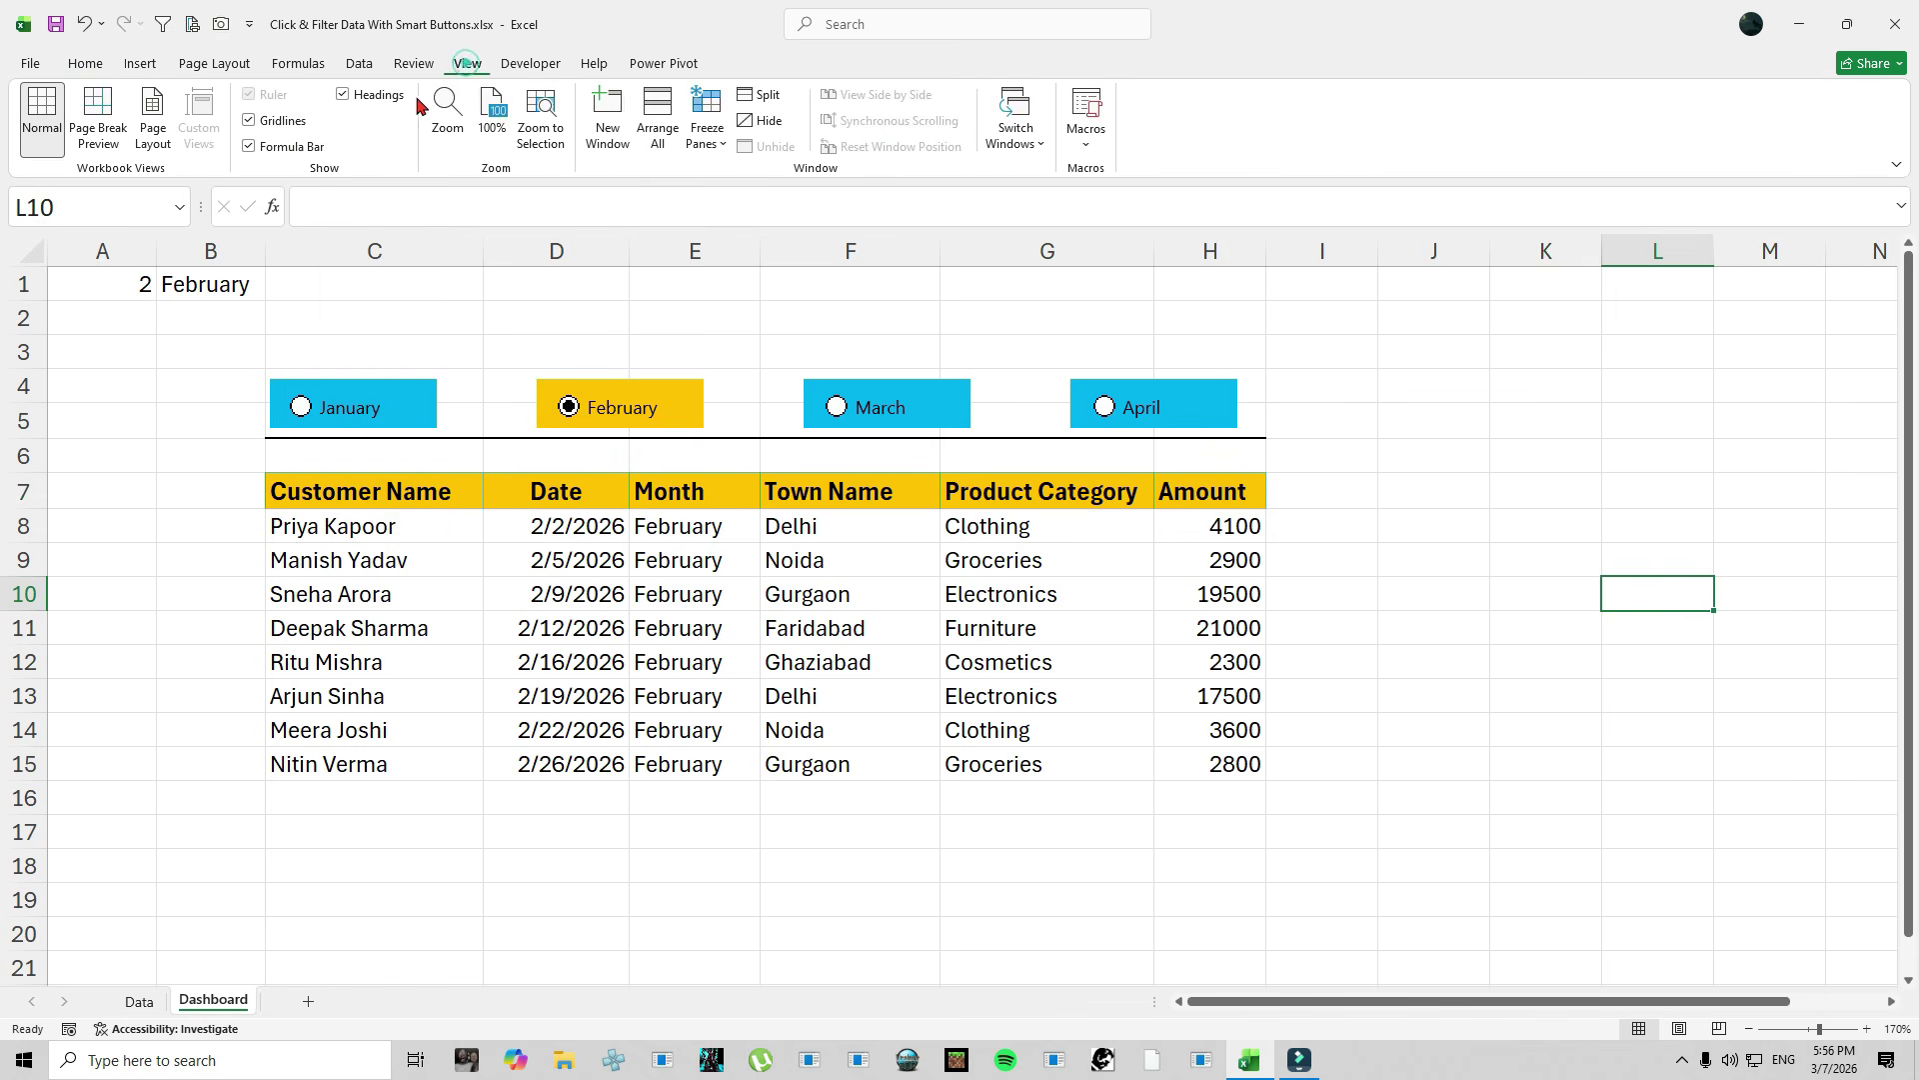
{"action": "left_click", "coordinate": [250, 121]}
Fill rows 1 to 3, columns A:B below them, and the area from column I onward with dark green to frame the dashboard.
{"action": "left_click_drag", "start_coordinate": [95, 285], "coordinate": [1859, 360]}
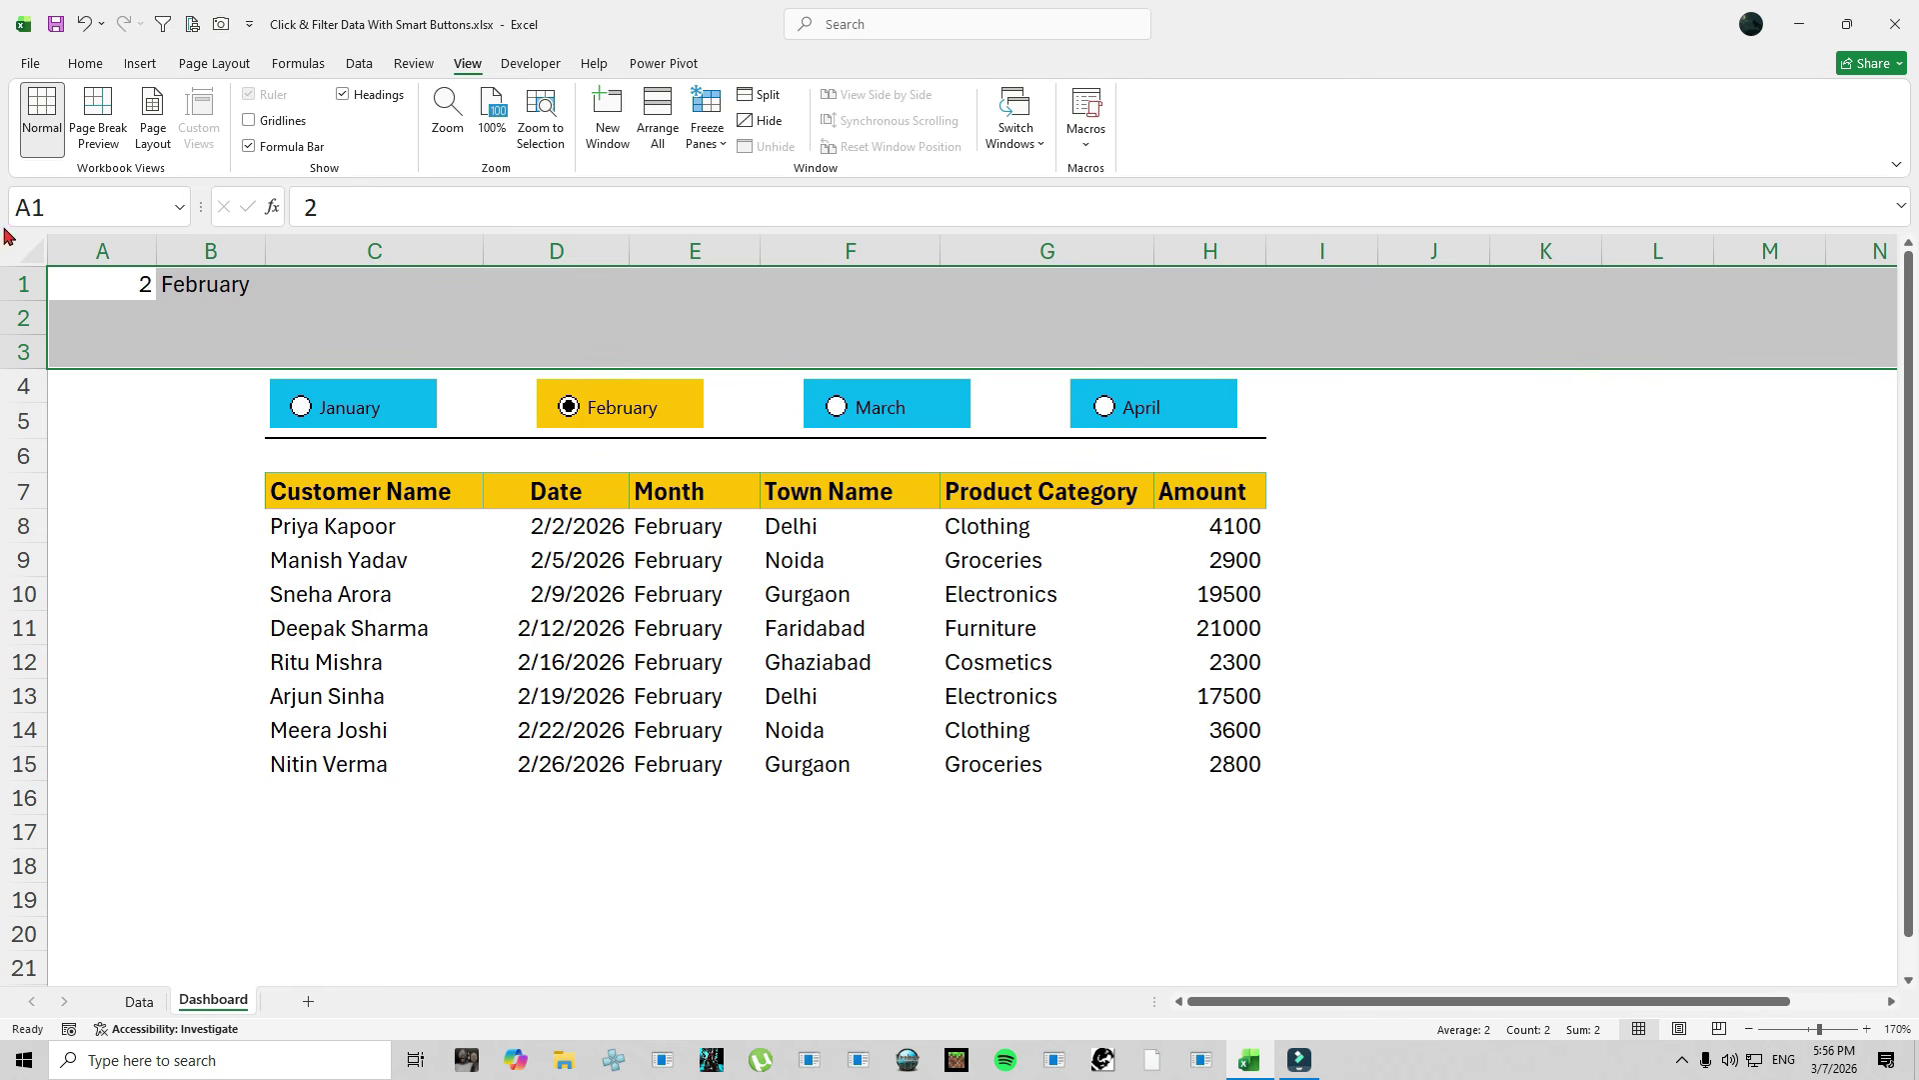
{"action": "left_click", "coordinate": [85, 63]}
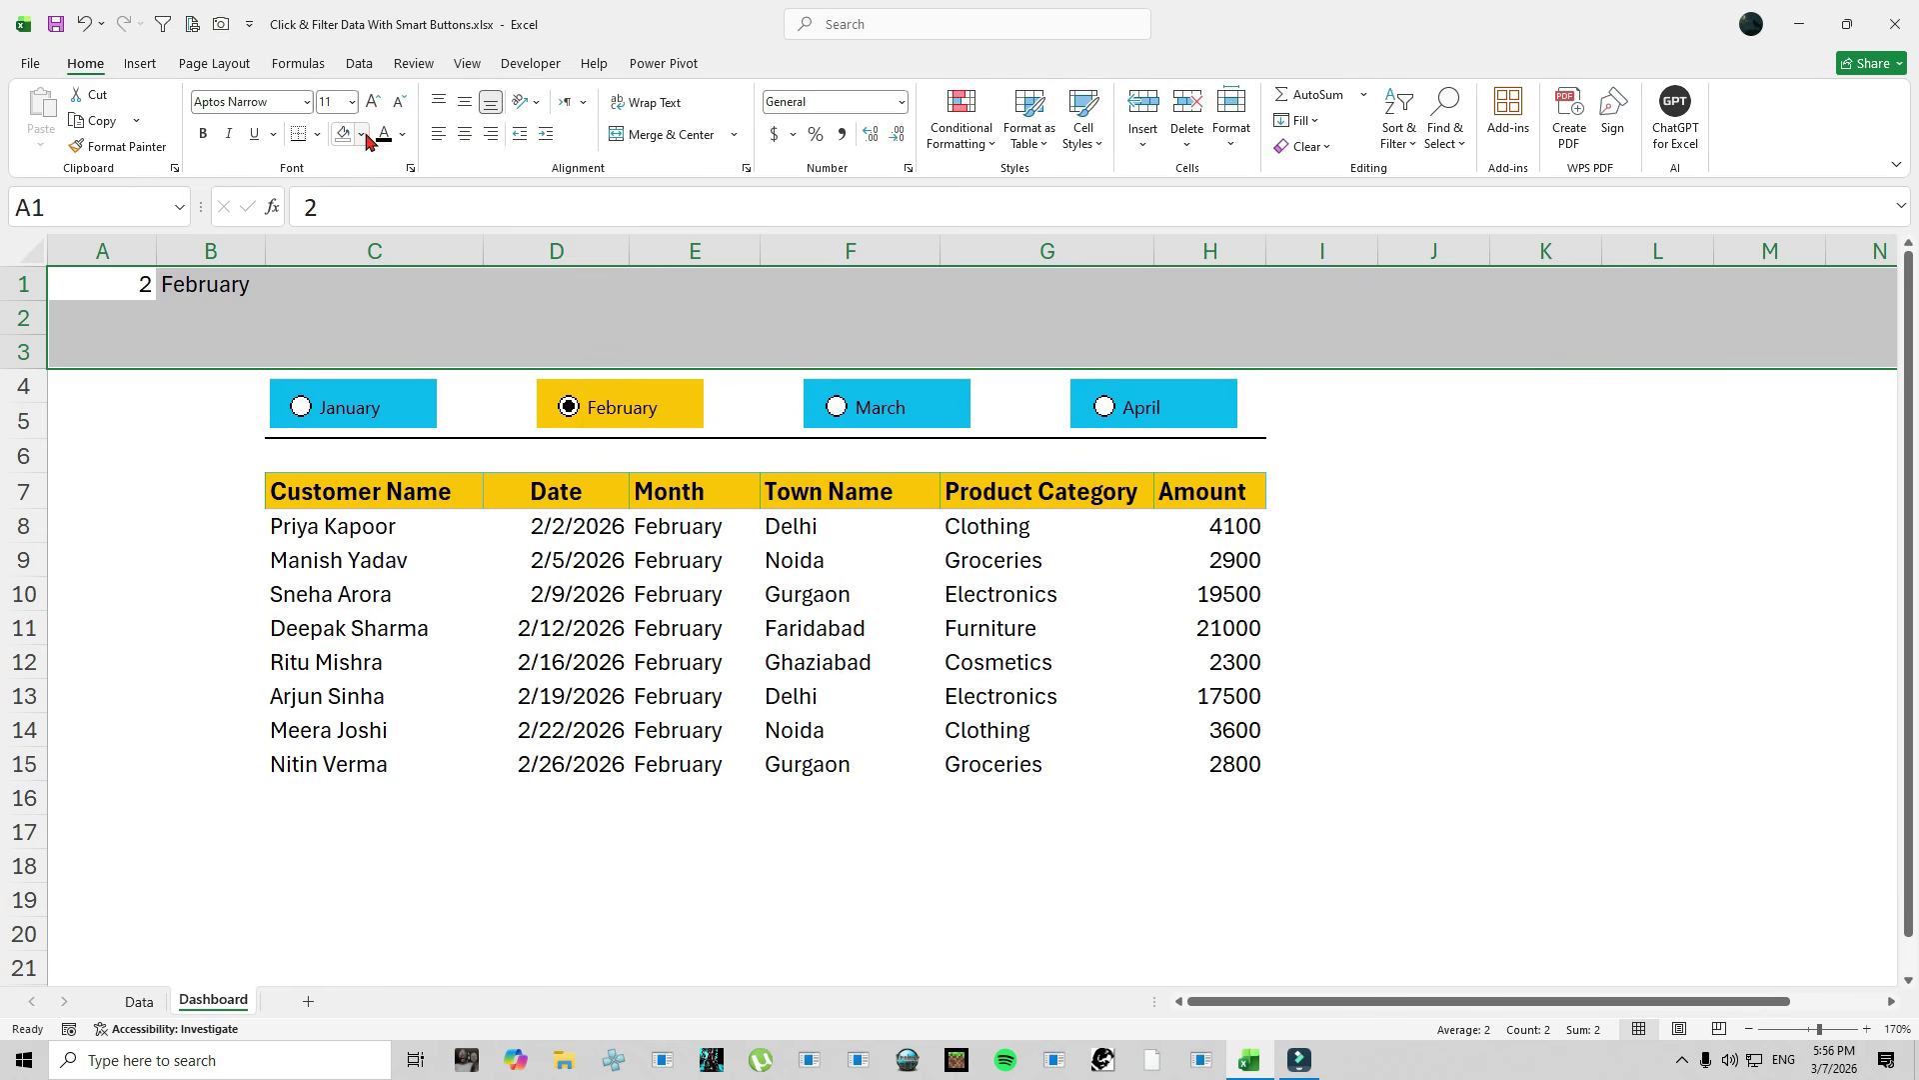
{"action": "left_click", "coordinate": [343, 133]}
{"action": "left_click_drag", "start_coordinate": [68, 381], "coordinate": [223, 994]}
{"action": "left_click", "coordinate": [345, 137]}
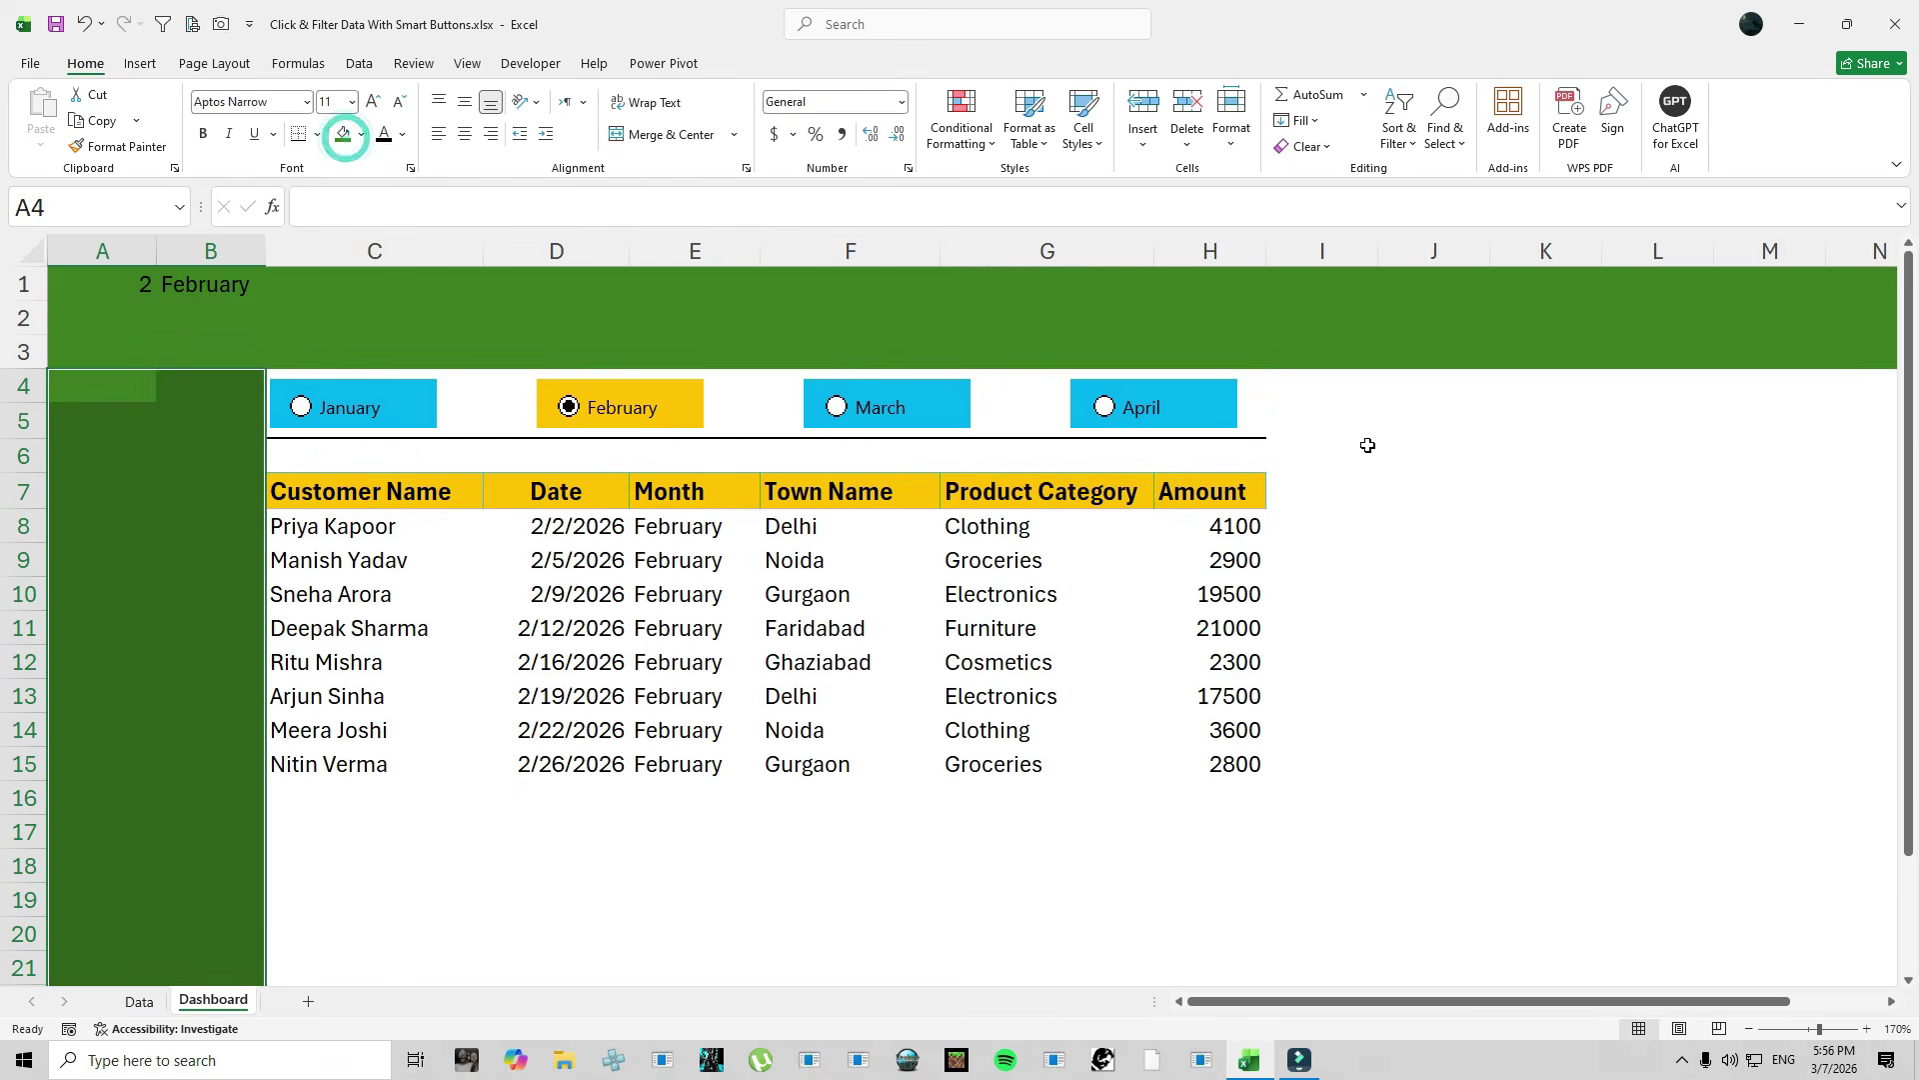
{"action": "left_click_drag", "start_coordinate": [1287, 377], "coordinate": [1845, 944]}
{"action": "left_click", "coordinate": [342, 137]}
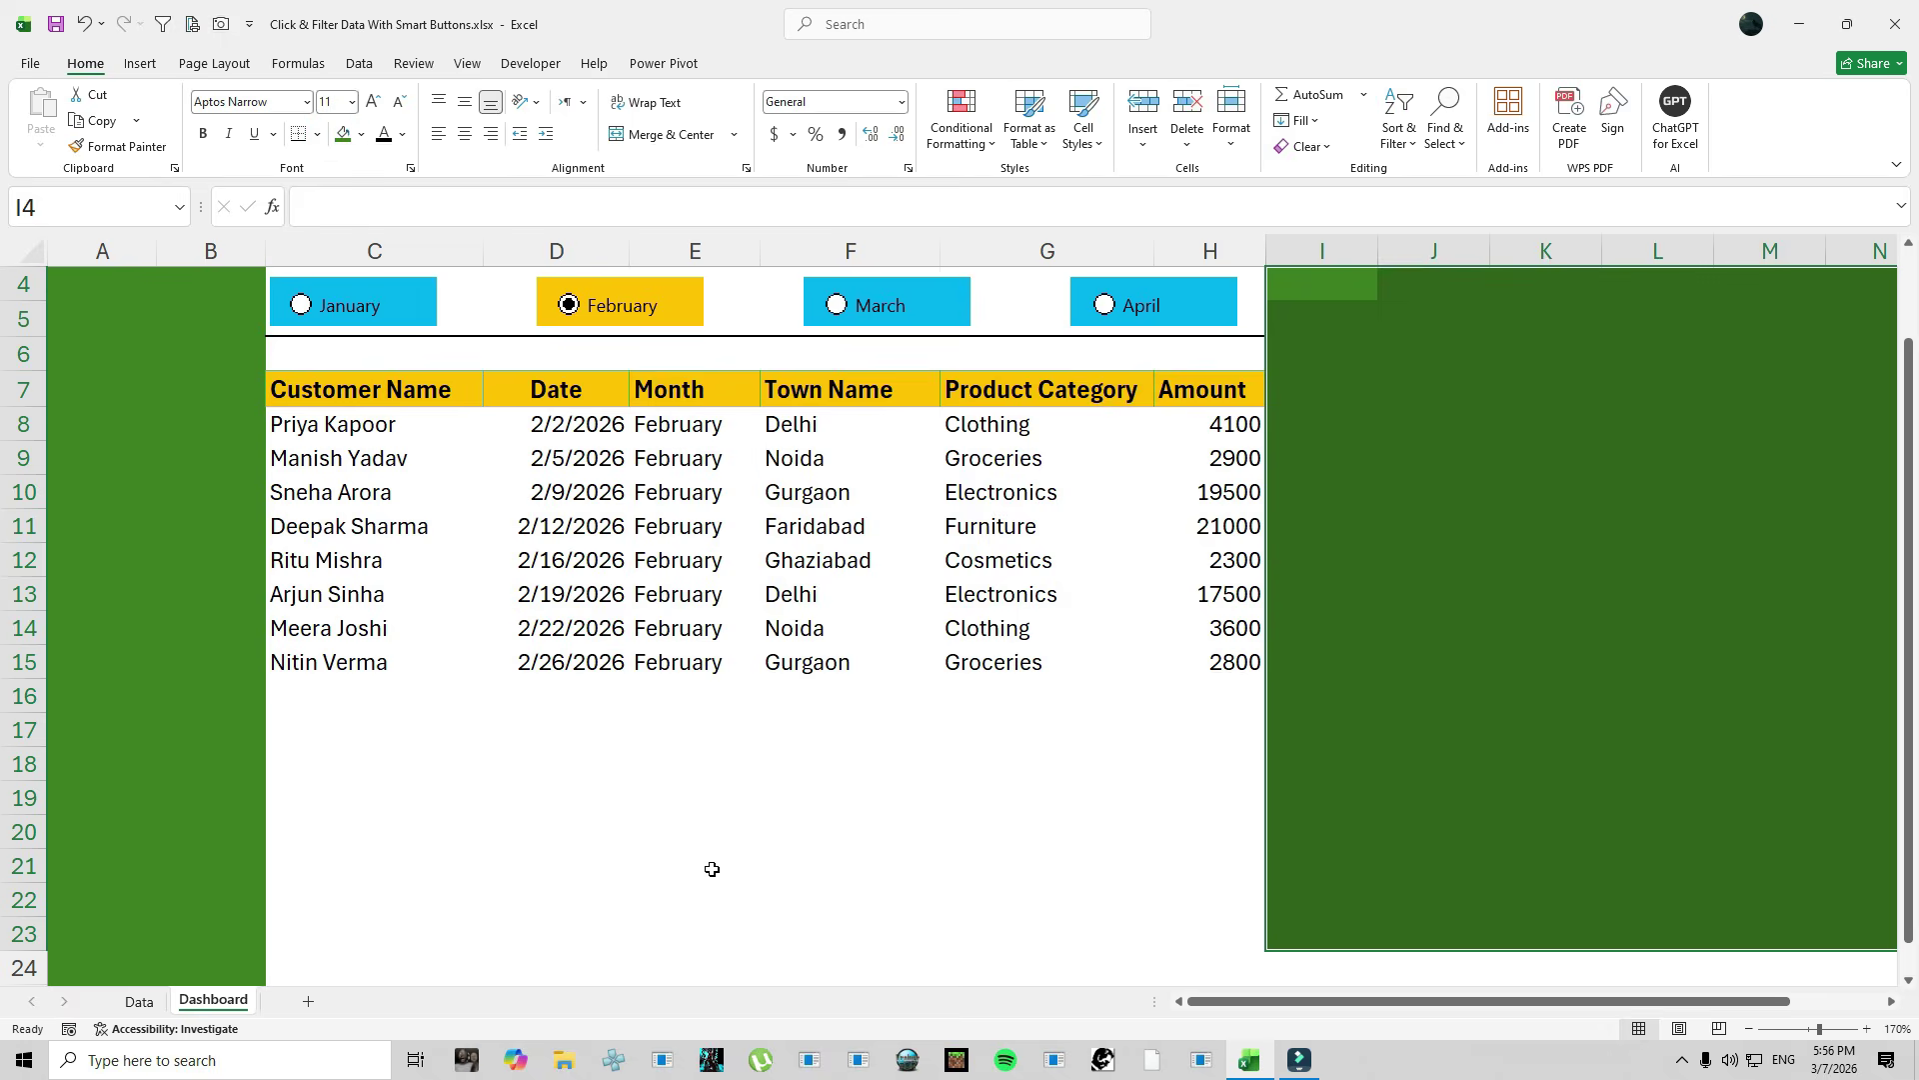
{"action": "scroll", "coordinate": [665, 858], "scroll_direction": "up", "scroll_amount": 1}
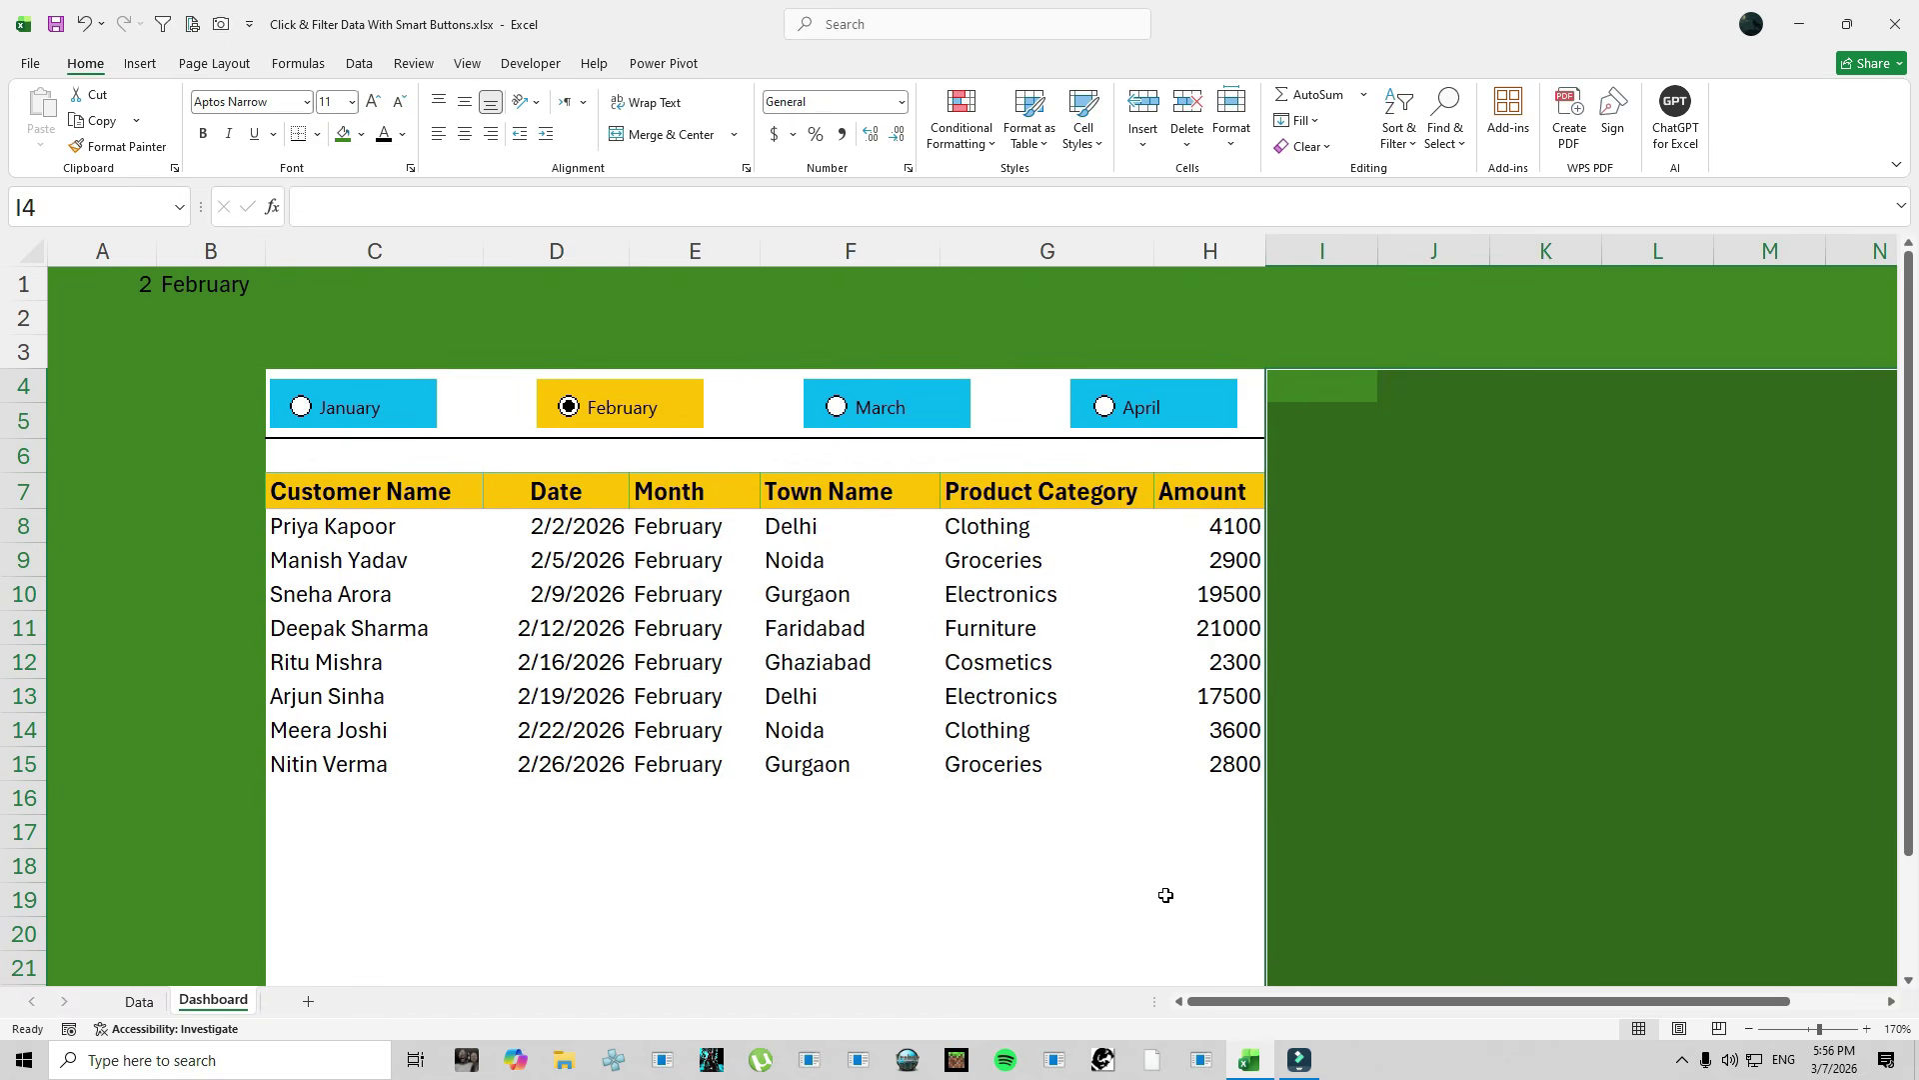
{"action": "left_click", "coordinate": [1456, 410]}
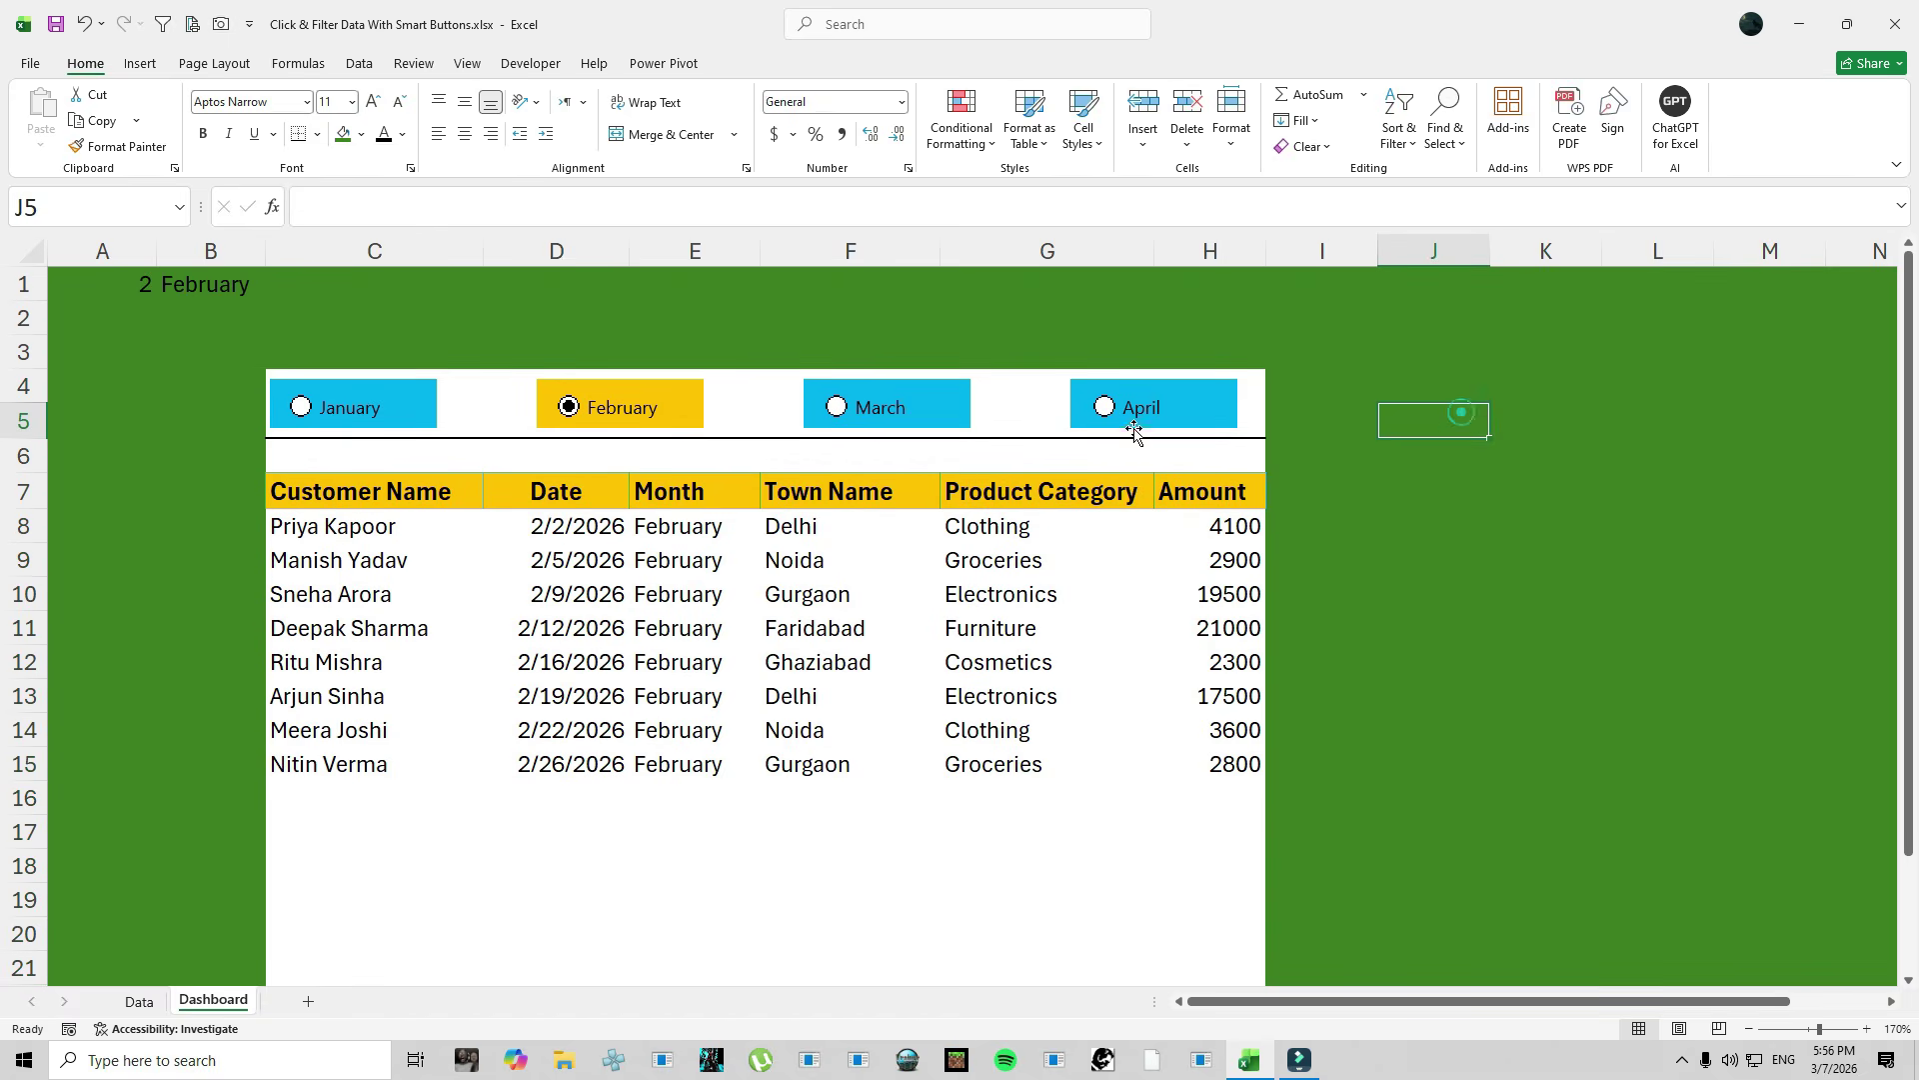
Set the font colour of A1:B1 to the same green as the background to conceal the helper values.
{"action": "left_click_drag", "start_coordinate": [131, 284], "coordinate": [177, 284]}
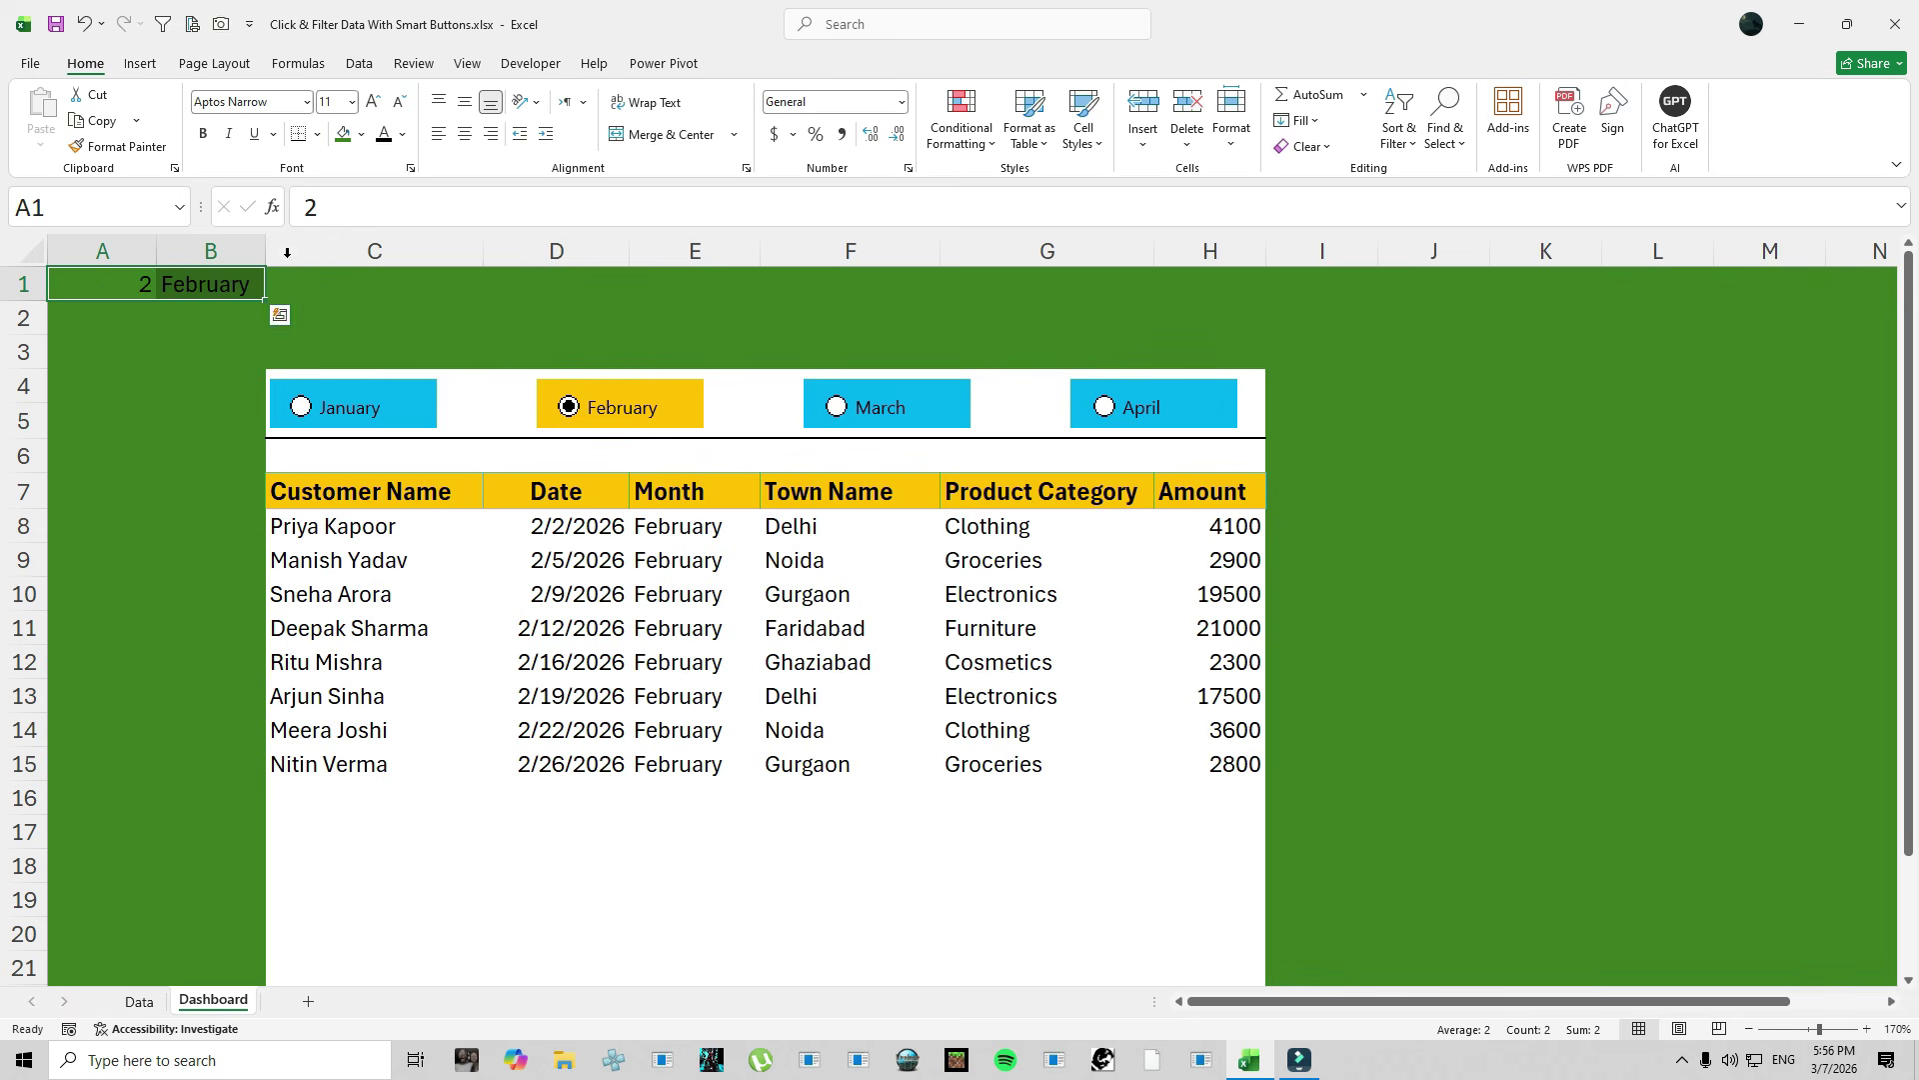
{"action": "left_click", "coordinate": [404, 135]}
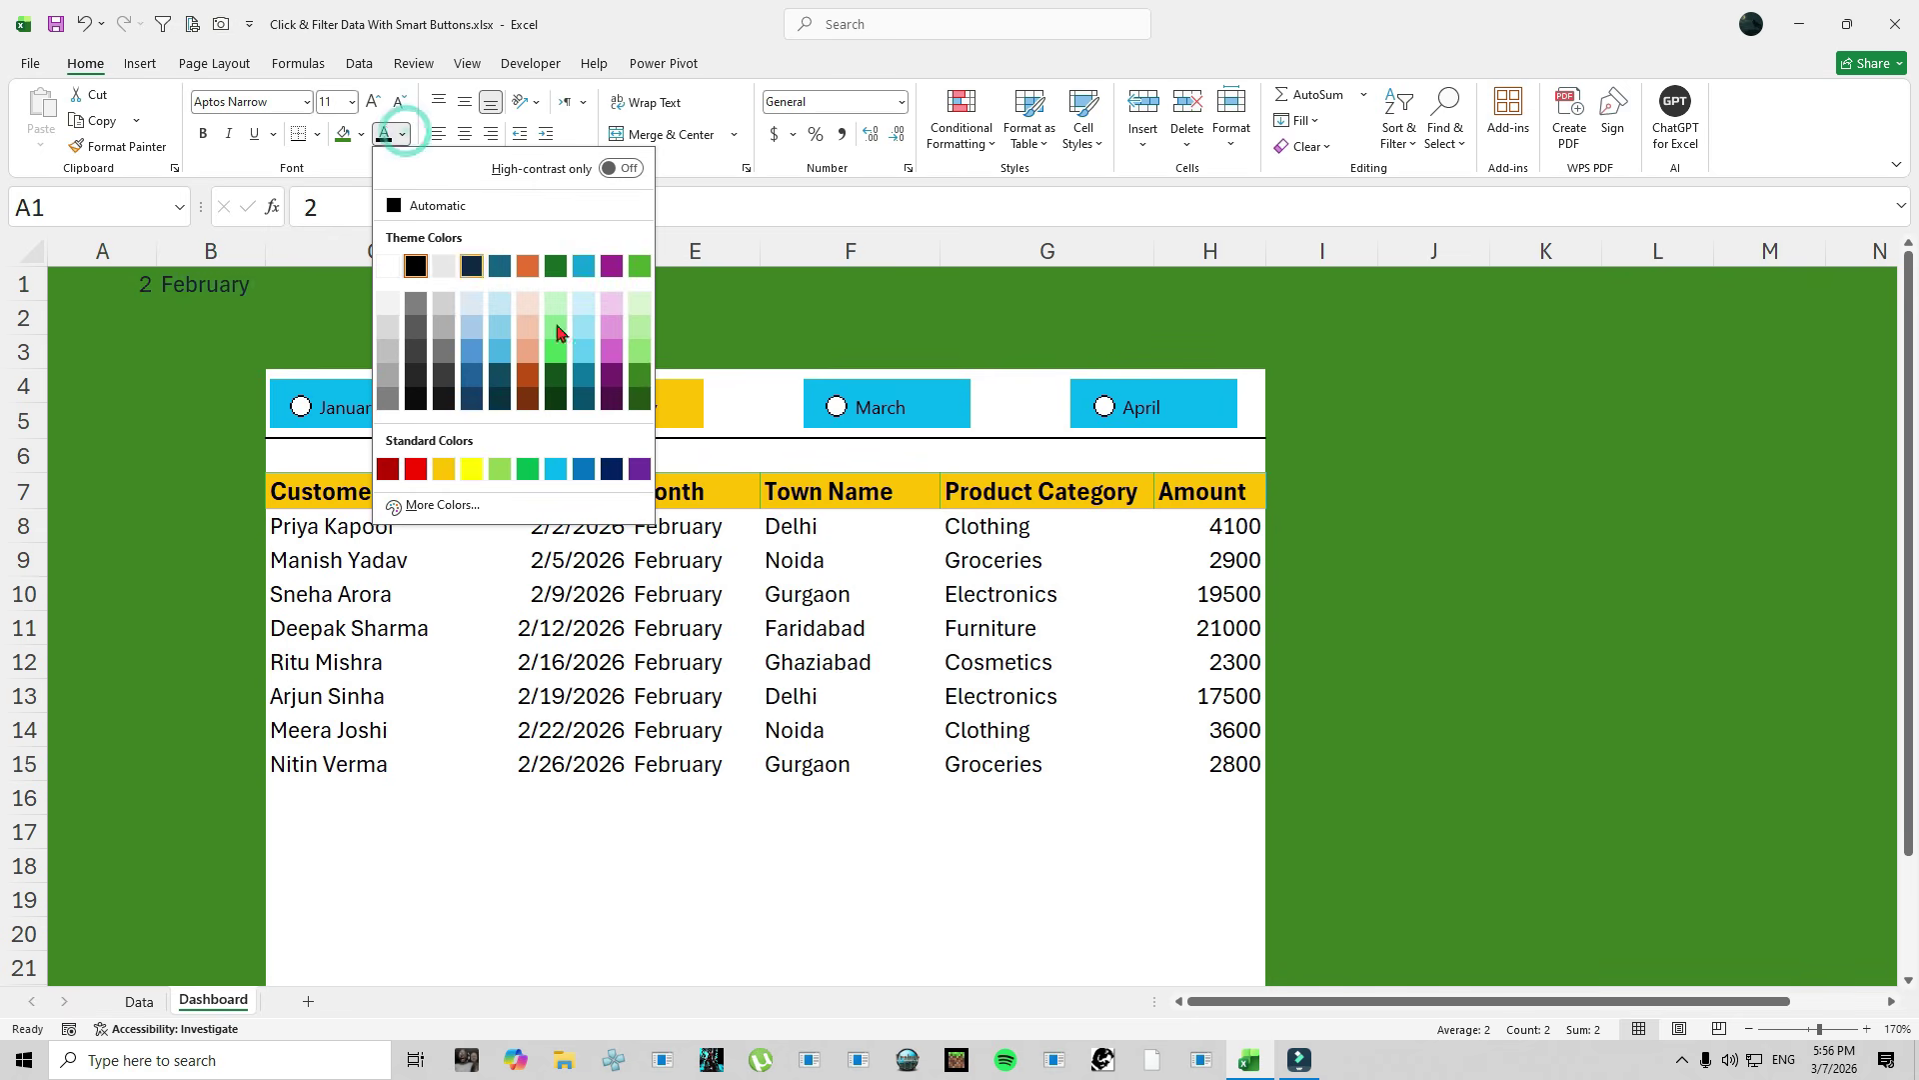
{"action": "left_click", "coordinate": [639, 372]}
{"action": "left_click", "coordinate": [113, 443]}
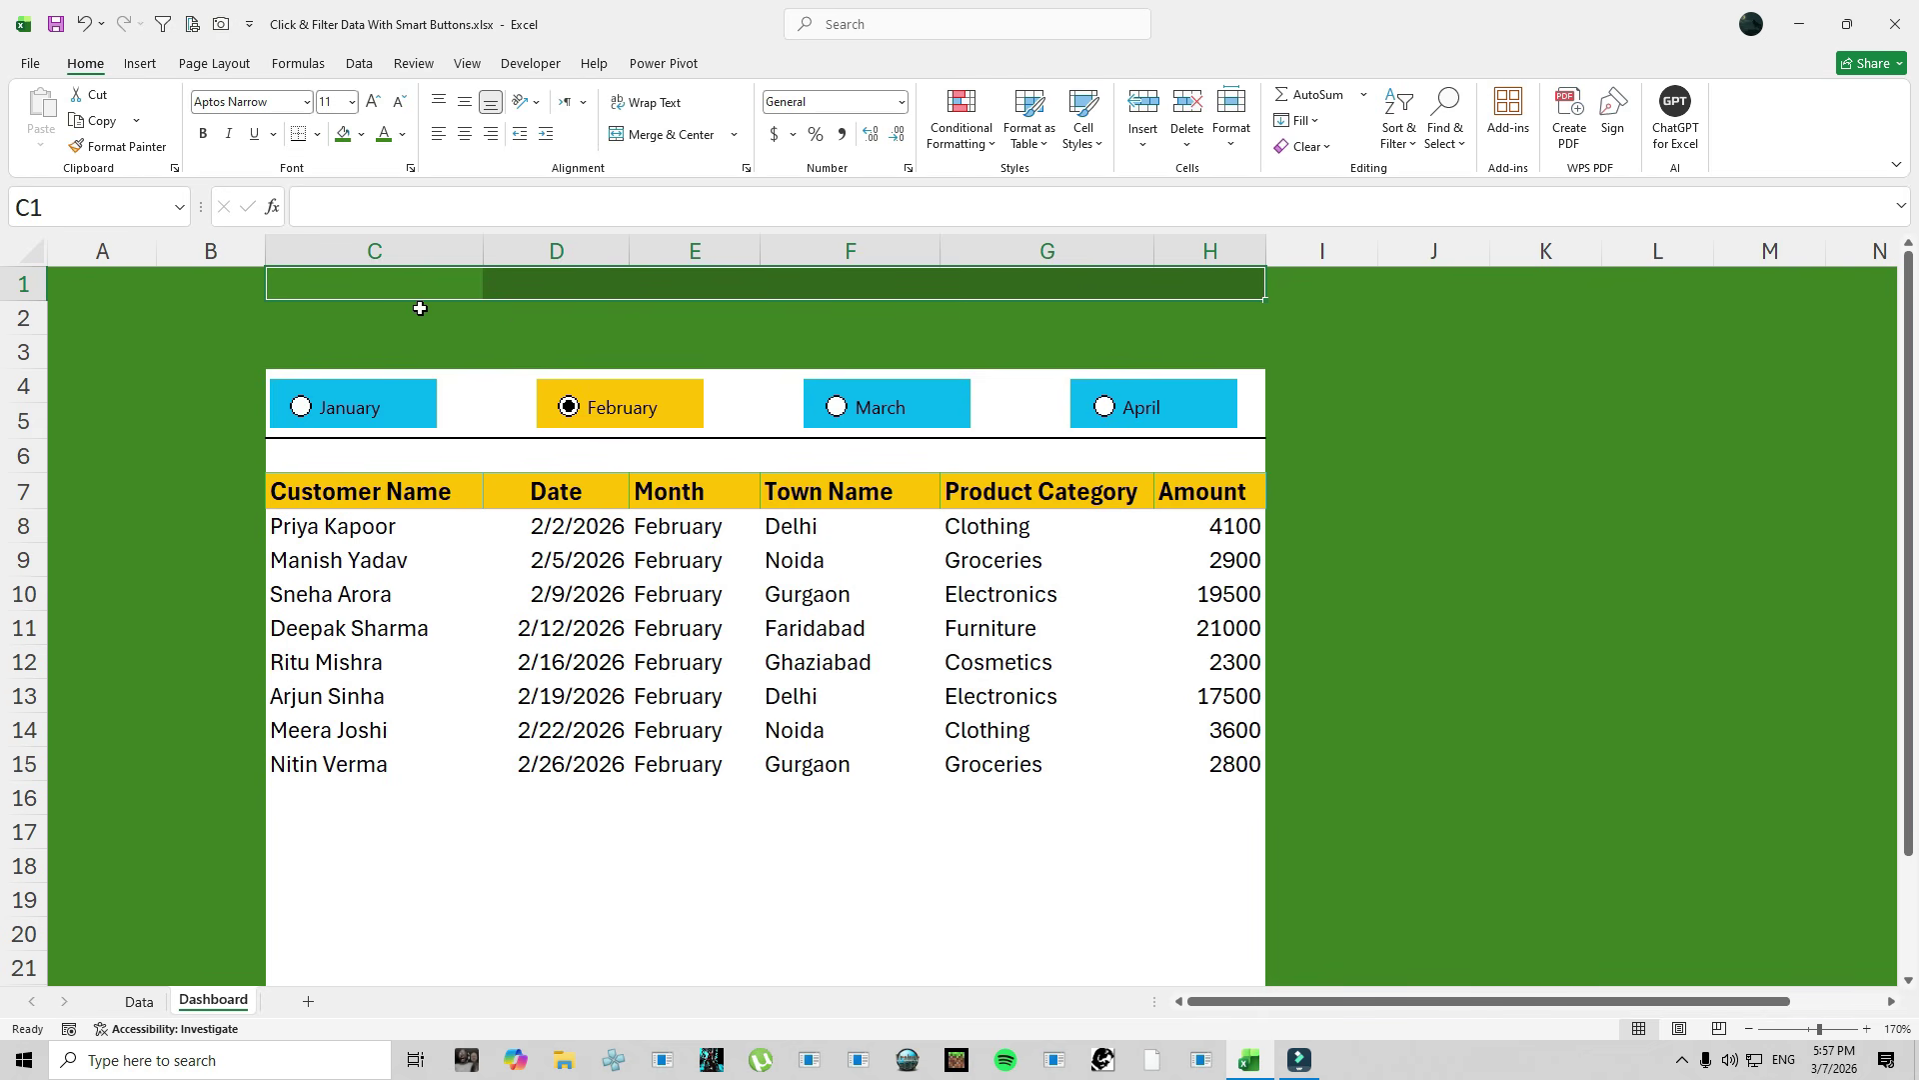
Merge and center cells C1:H1 and enter the title "Dashboard".
{"action": "left_click", "coordinate": [622, 134]}
{"action": "double_click", "coordinate": [360, 289]}
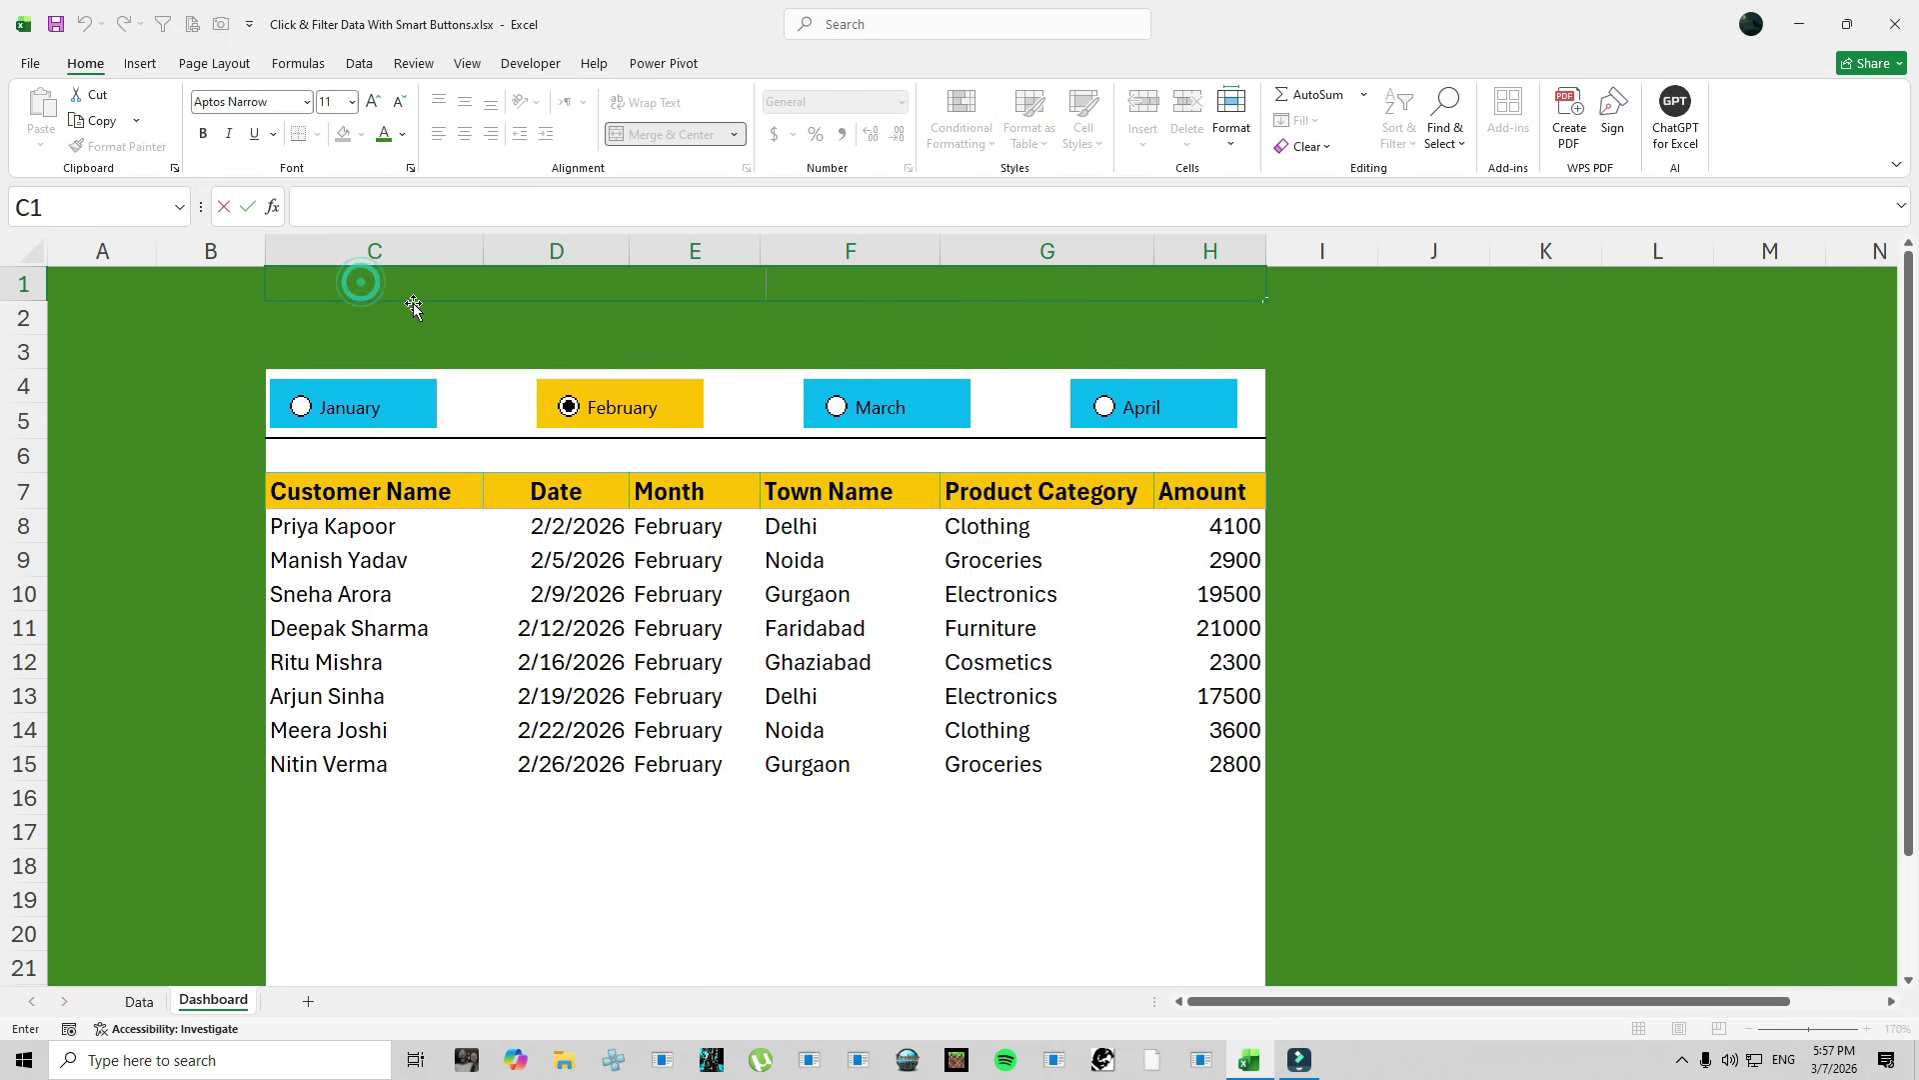
{"action": "type", "text": "Dashboard"}
{"action": "key", "text": "Return"}
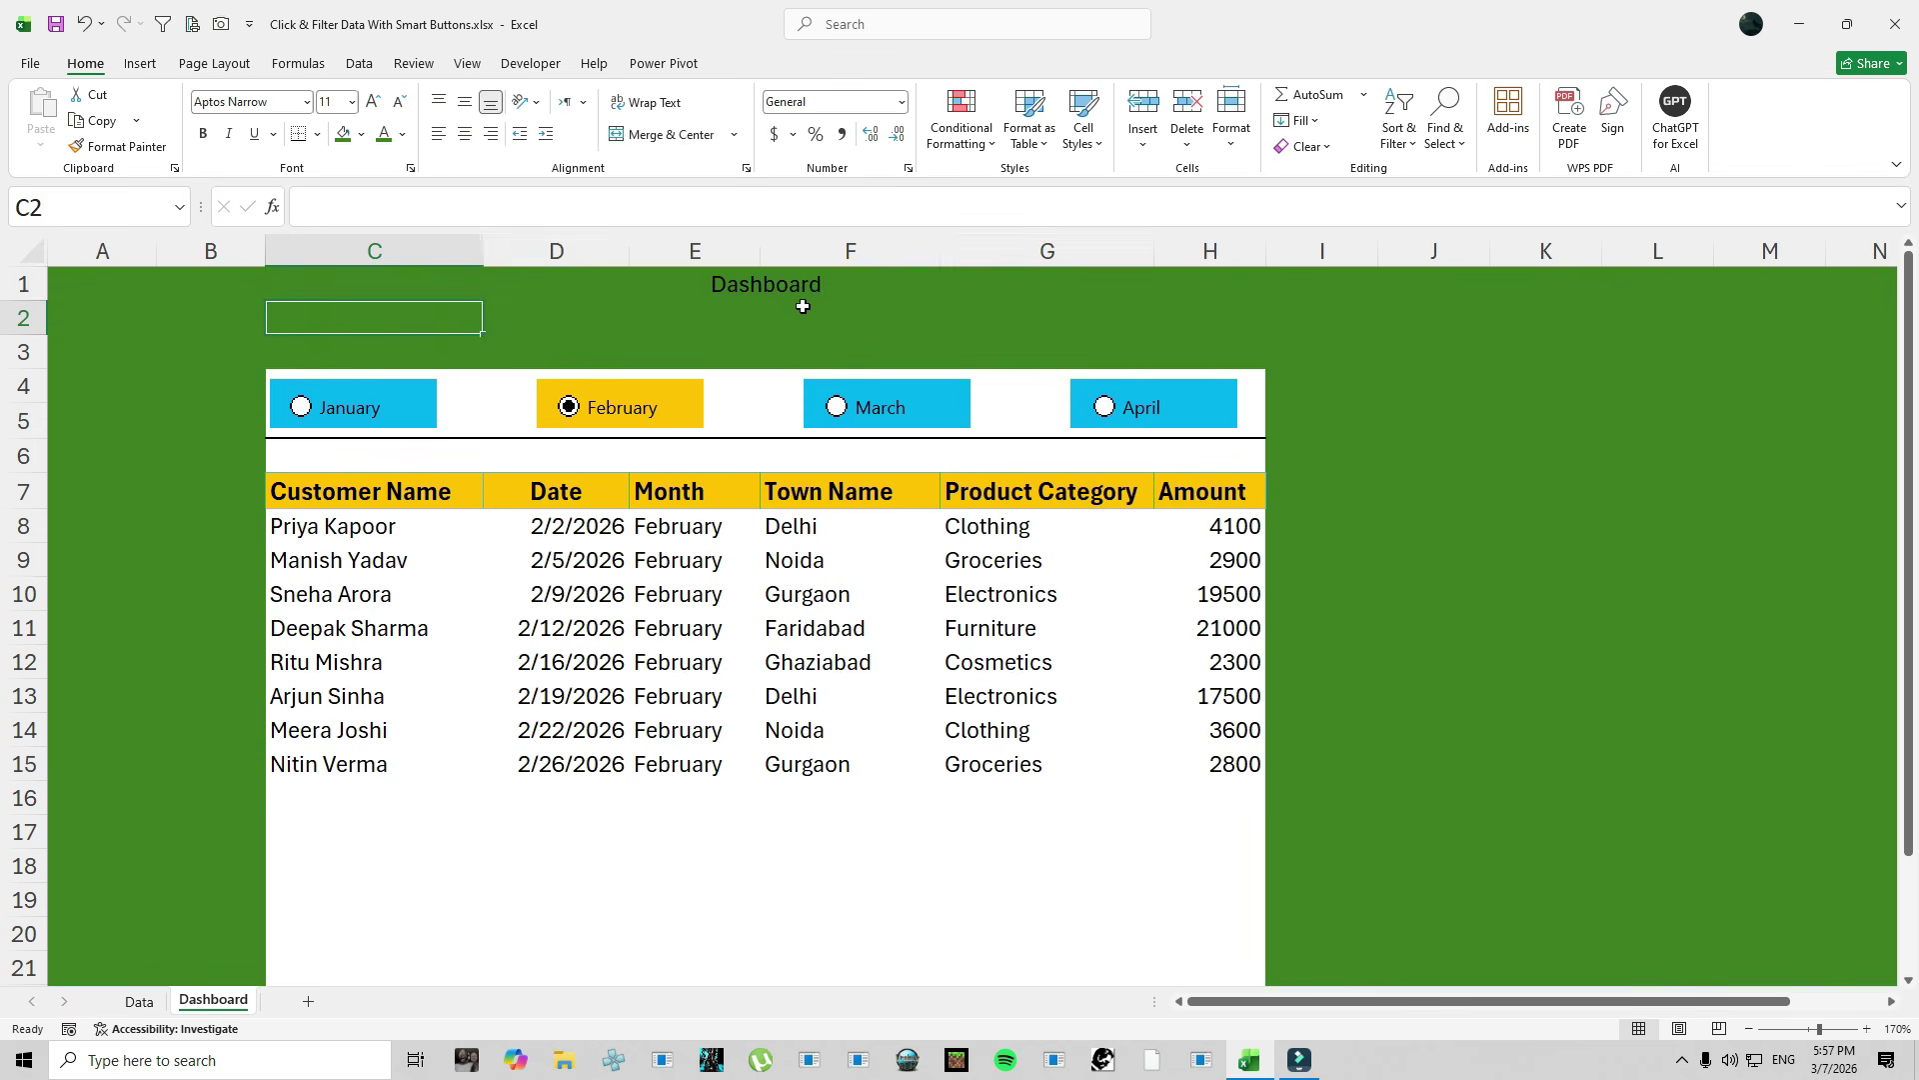
Increase the font size of the Dashboard title in C1 to 18.
{"action": "left_click", "coordinate": [801, 292]}
{"action": "left_click", "coordinate": [373, 101]}
{"action": "left_click", "coordinate": [372, 101]}
{"action": "left_click", "coordinate": [373, 101]}
{"action": "left_click", "coordinate": [373, 101]}
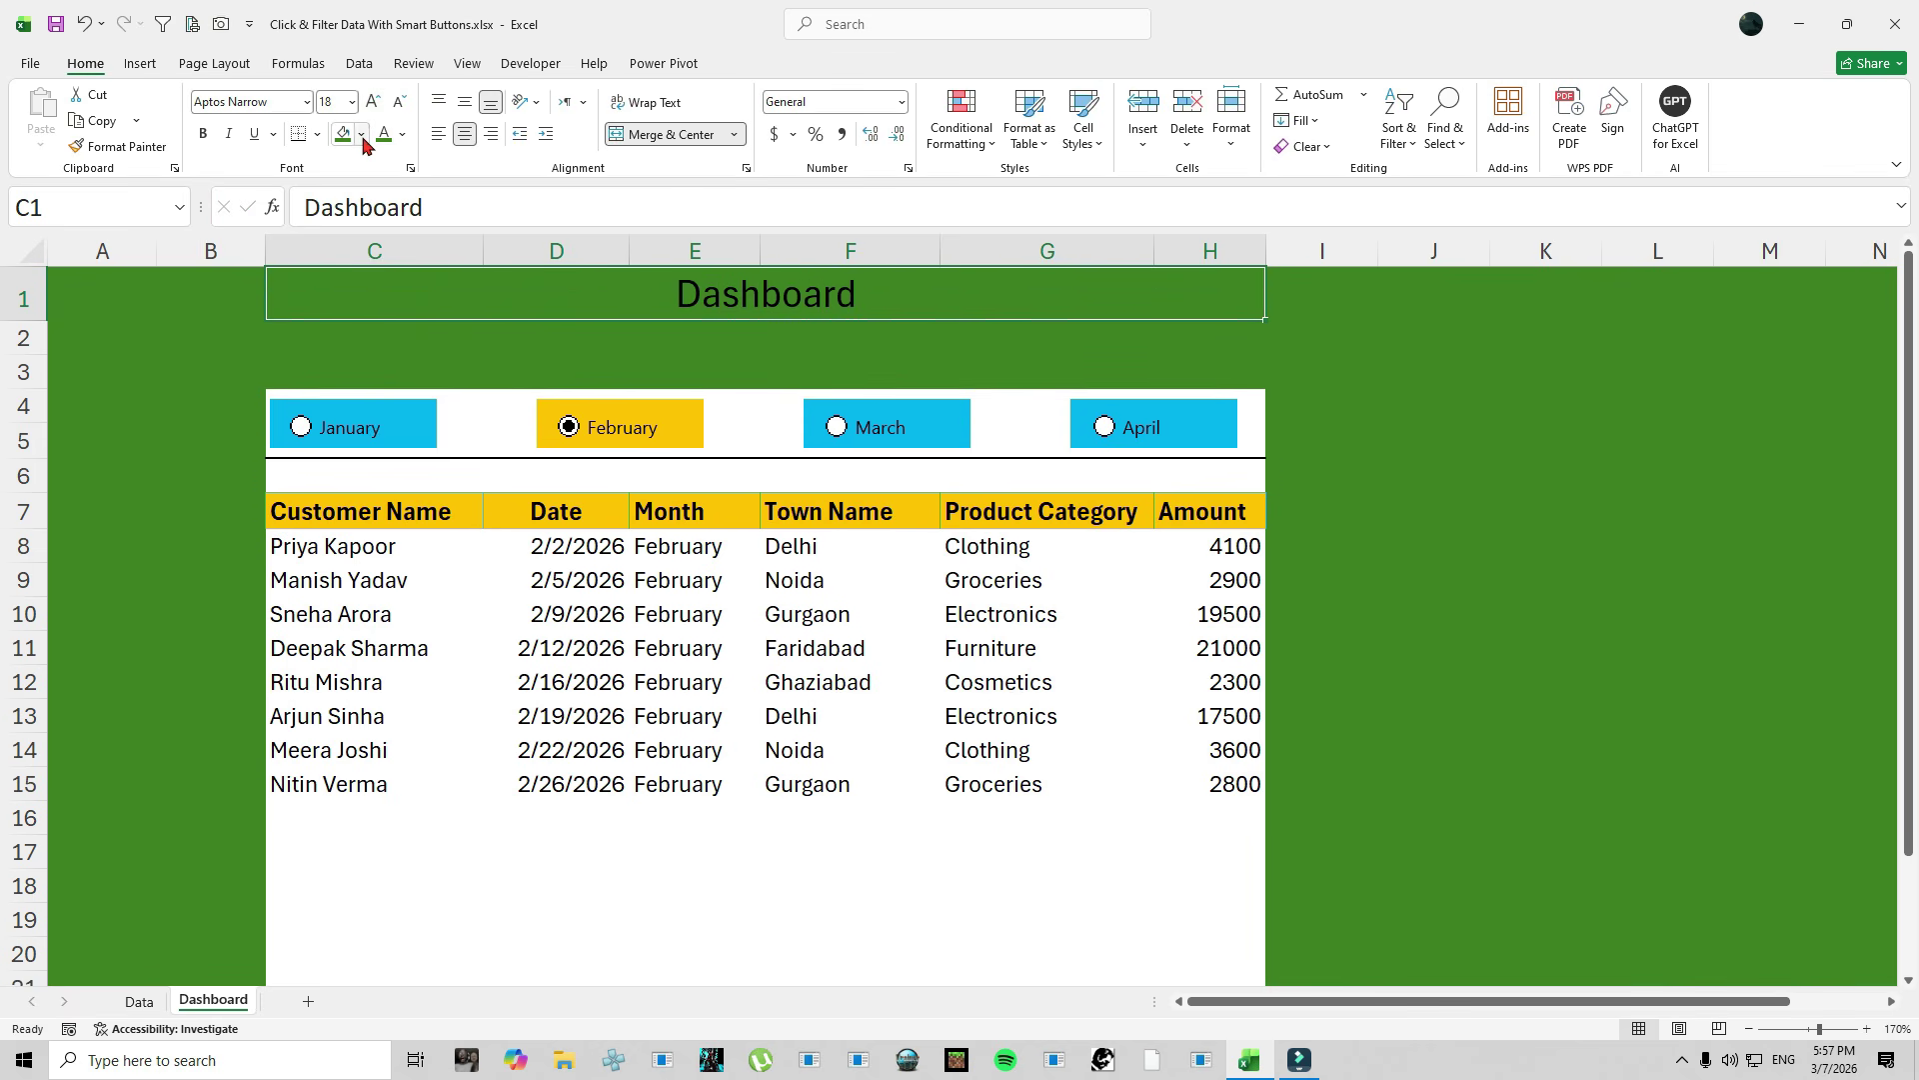
Give the merged Dashboard title cell C1:H1 a white background instead of green and increase its font size to 22.
{"action": "left_click", "coordinate": [361, 134]}
{"action": "left_click", "coordinate": [386, 478]}
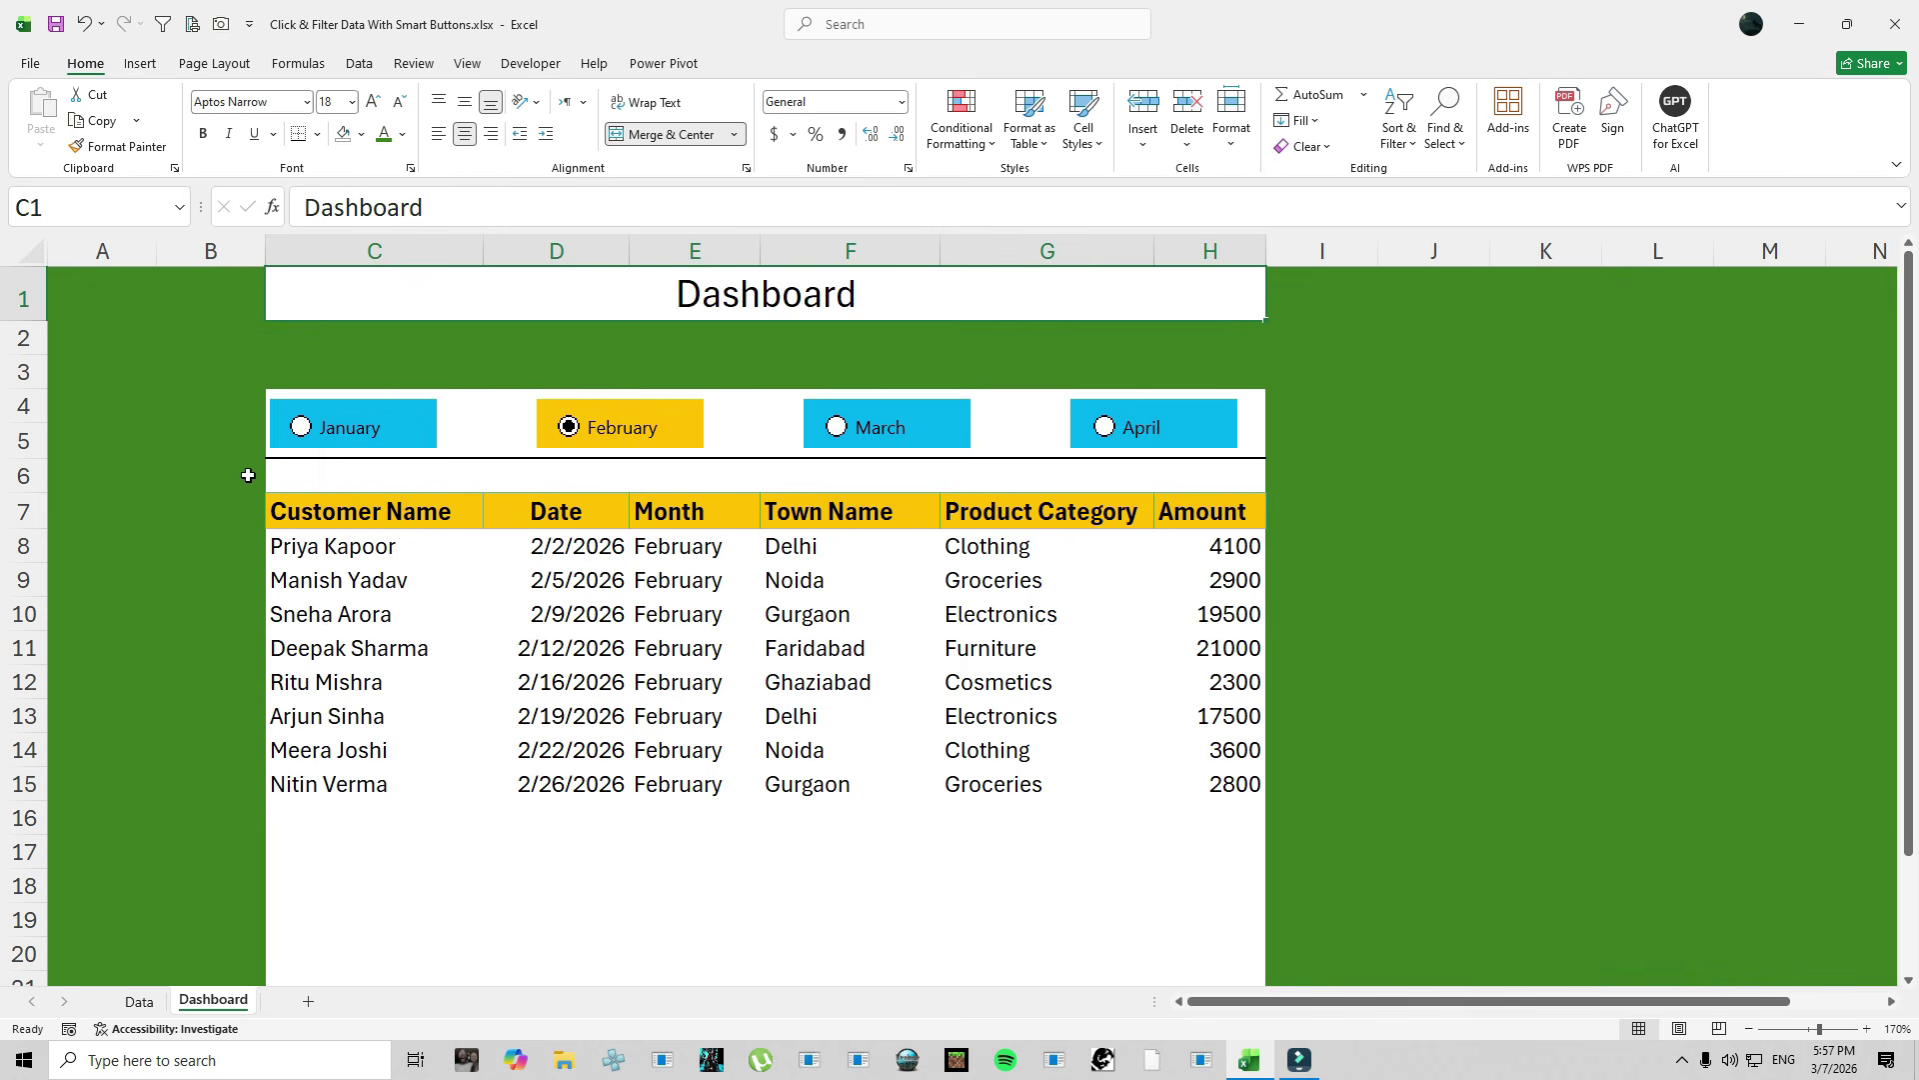
{"action": "left_click", "coordinate": [373, 101]}
{"action": "left_click", "coordinate": [373, 101]}
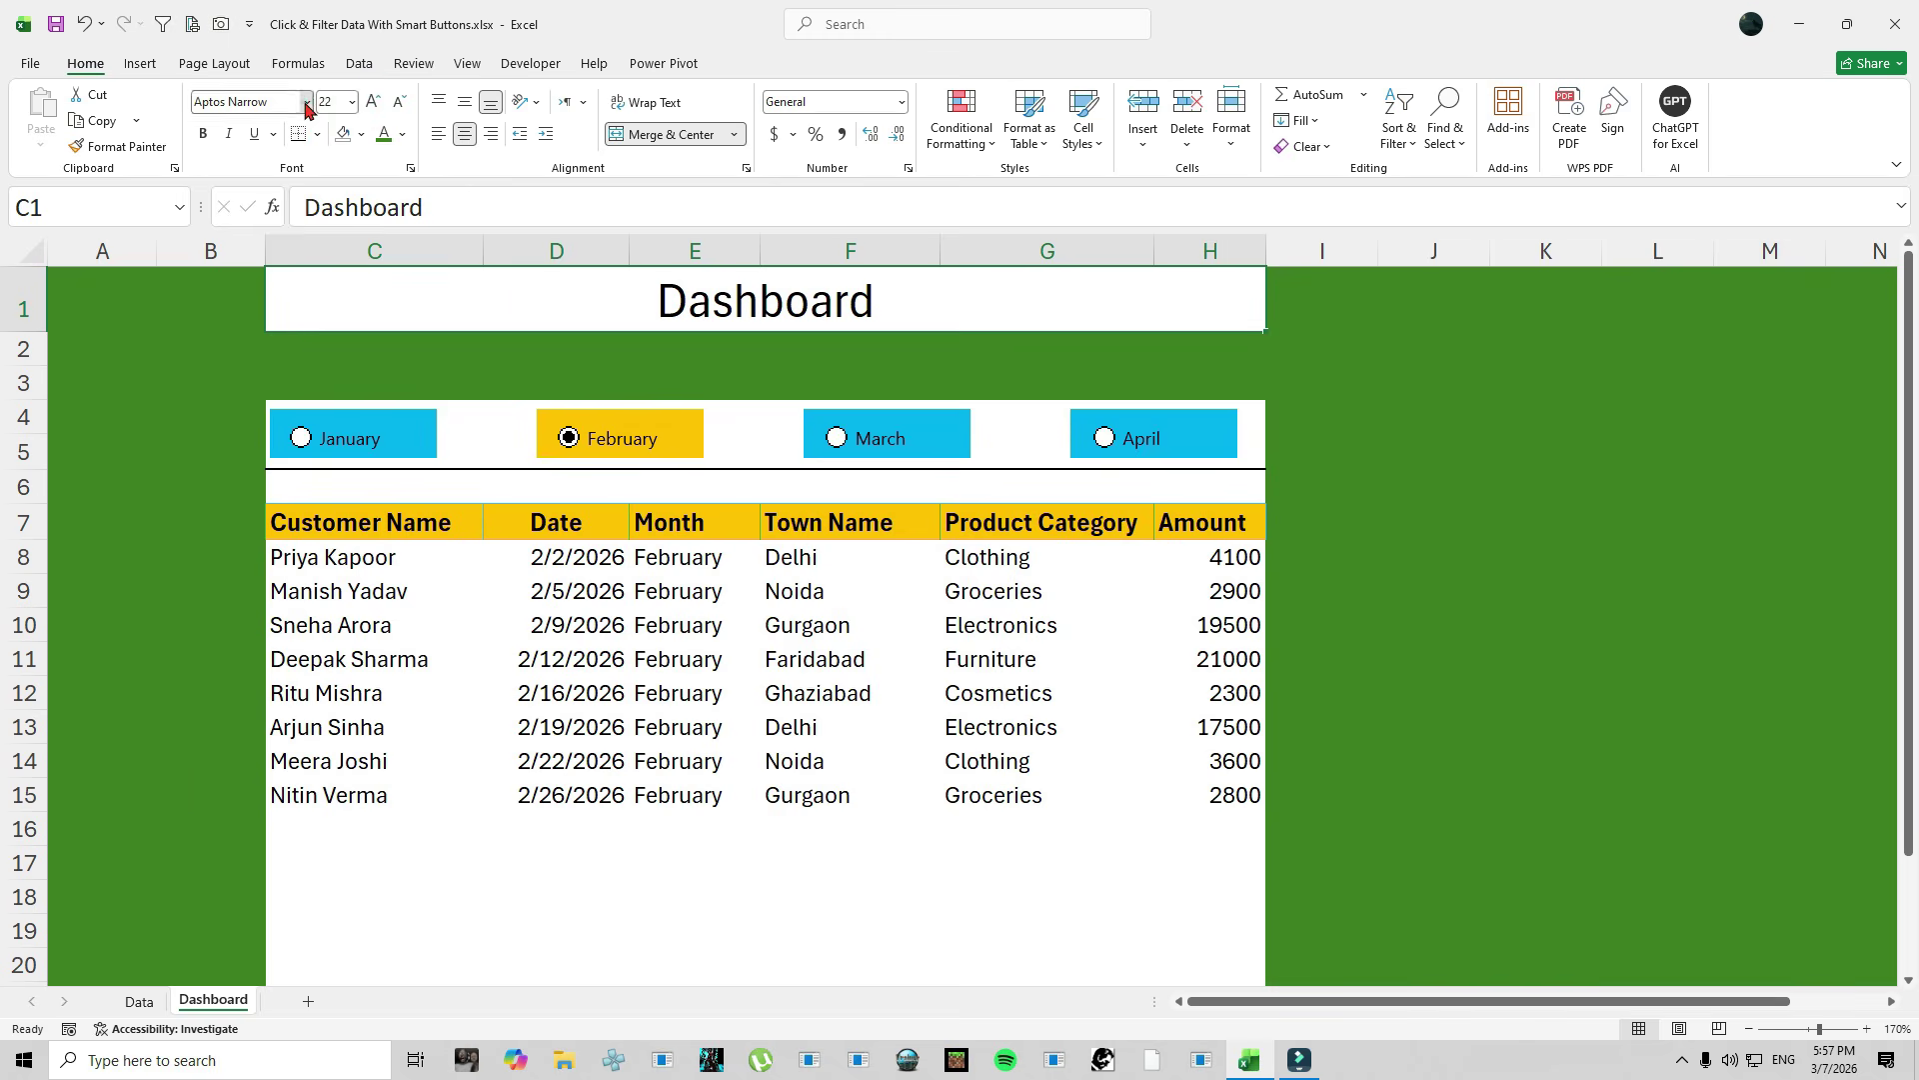
Change the font of the Dashboard title in C1 to Amasis MT Pro Black.
{"action": "left_click", "coordinate": [306, 101]}
{"action": "left_click", "coordinate": [252, 352]}
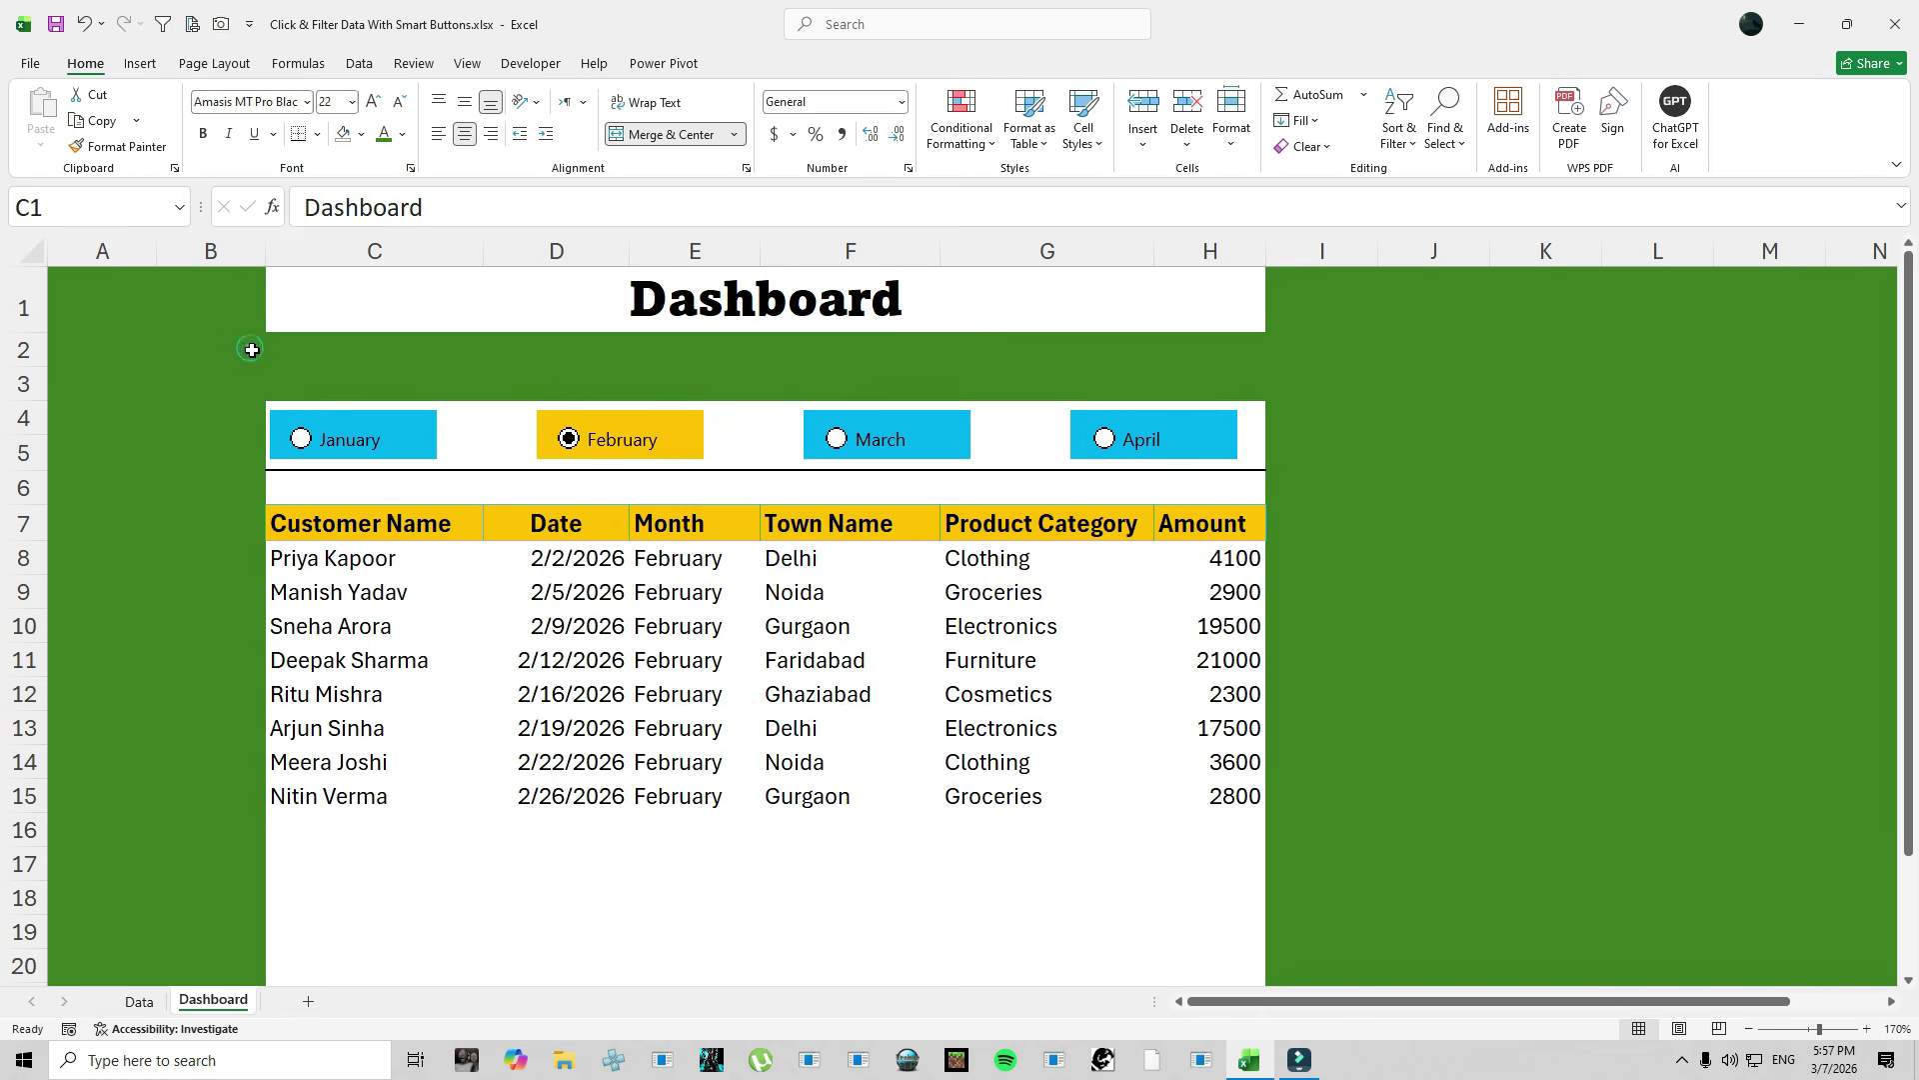
{"action": "left_click", "coordinate": [1615, 448]}
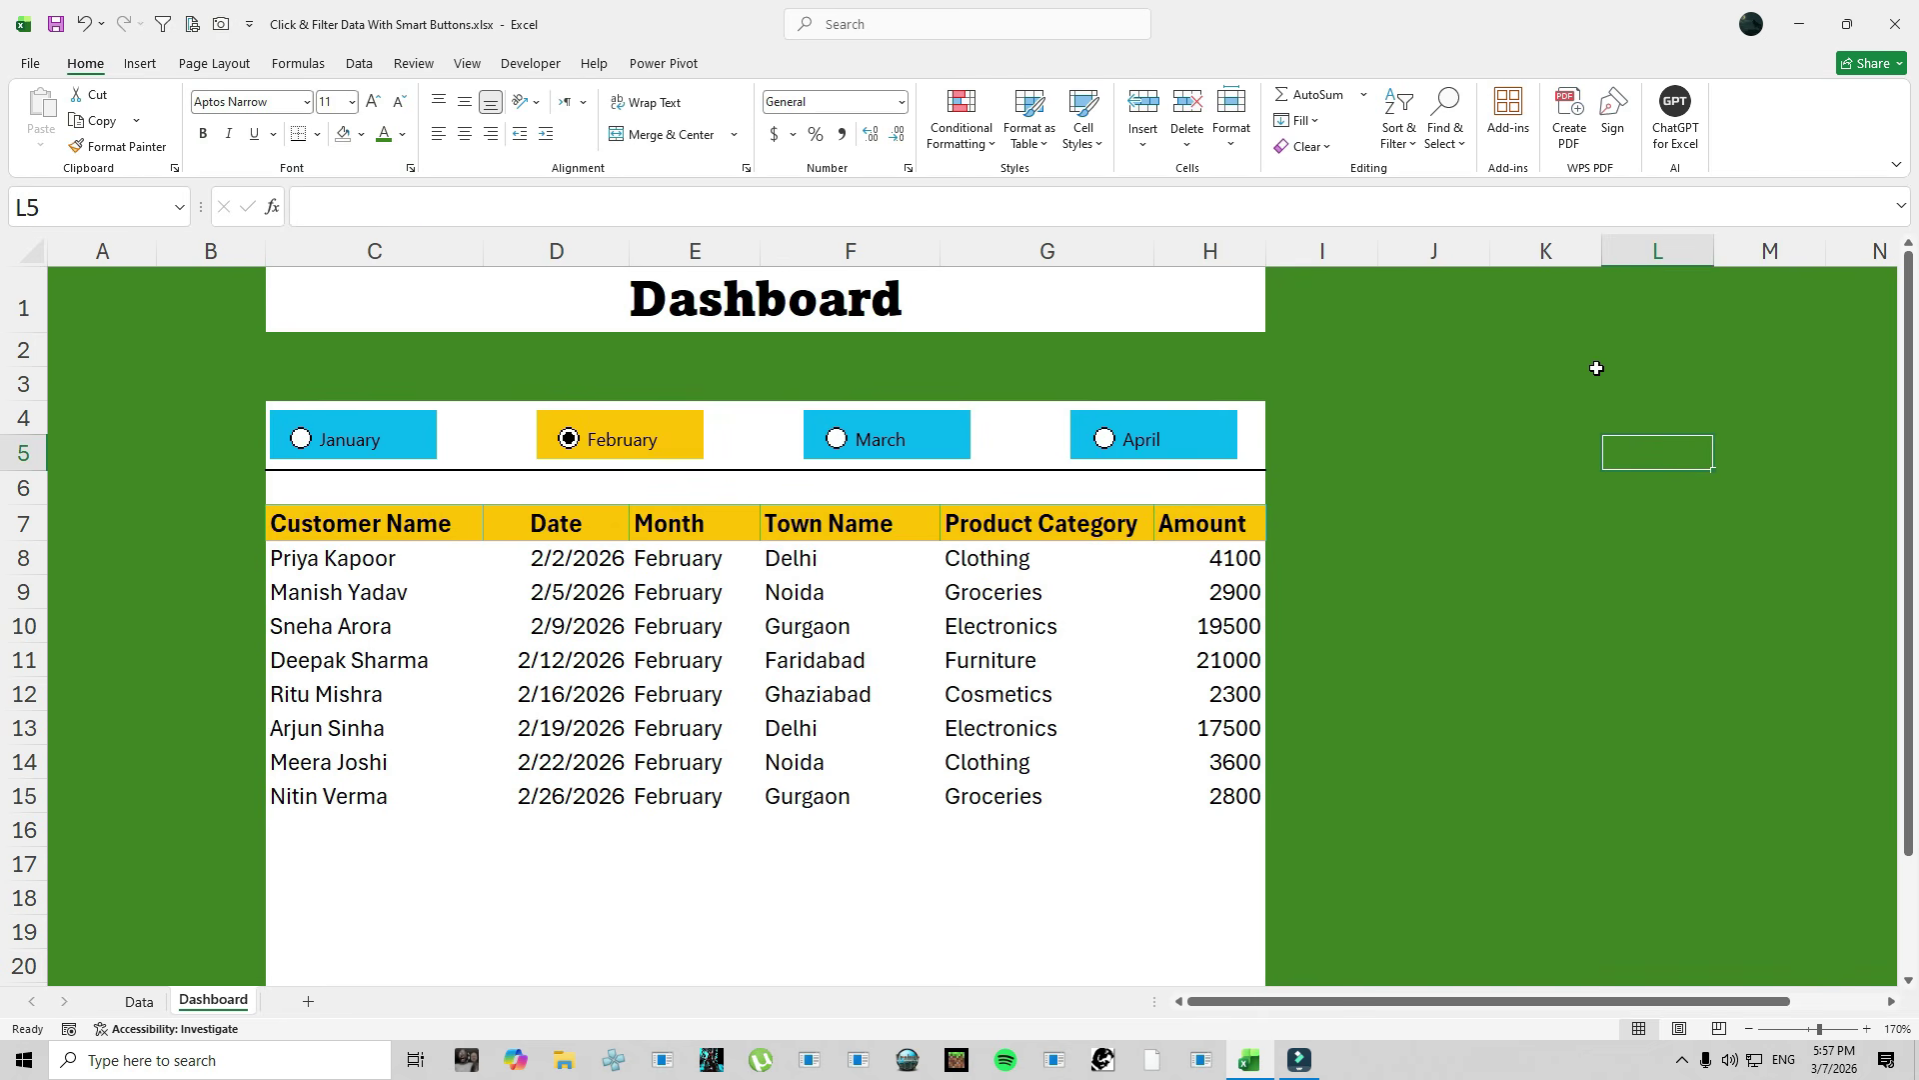
Test the month filter by selecting the January, February and March option buttons in turn.
{"action": "left_click", "coordinate": [300, 440]}
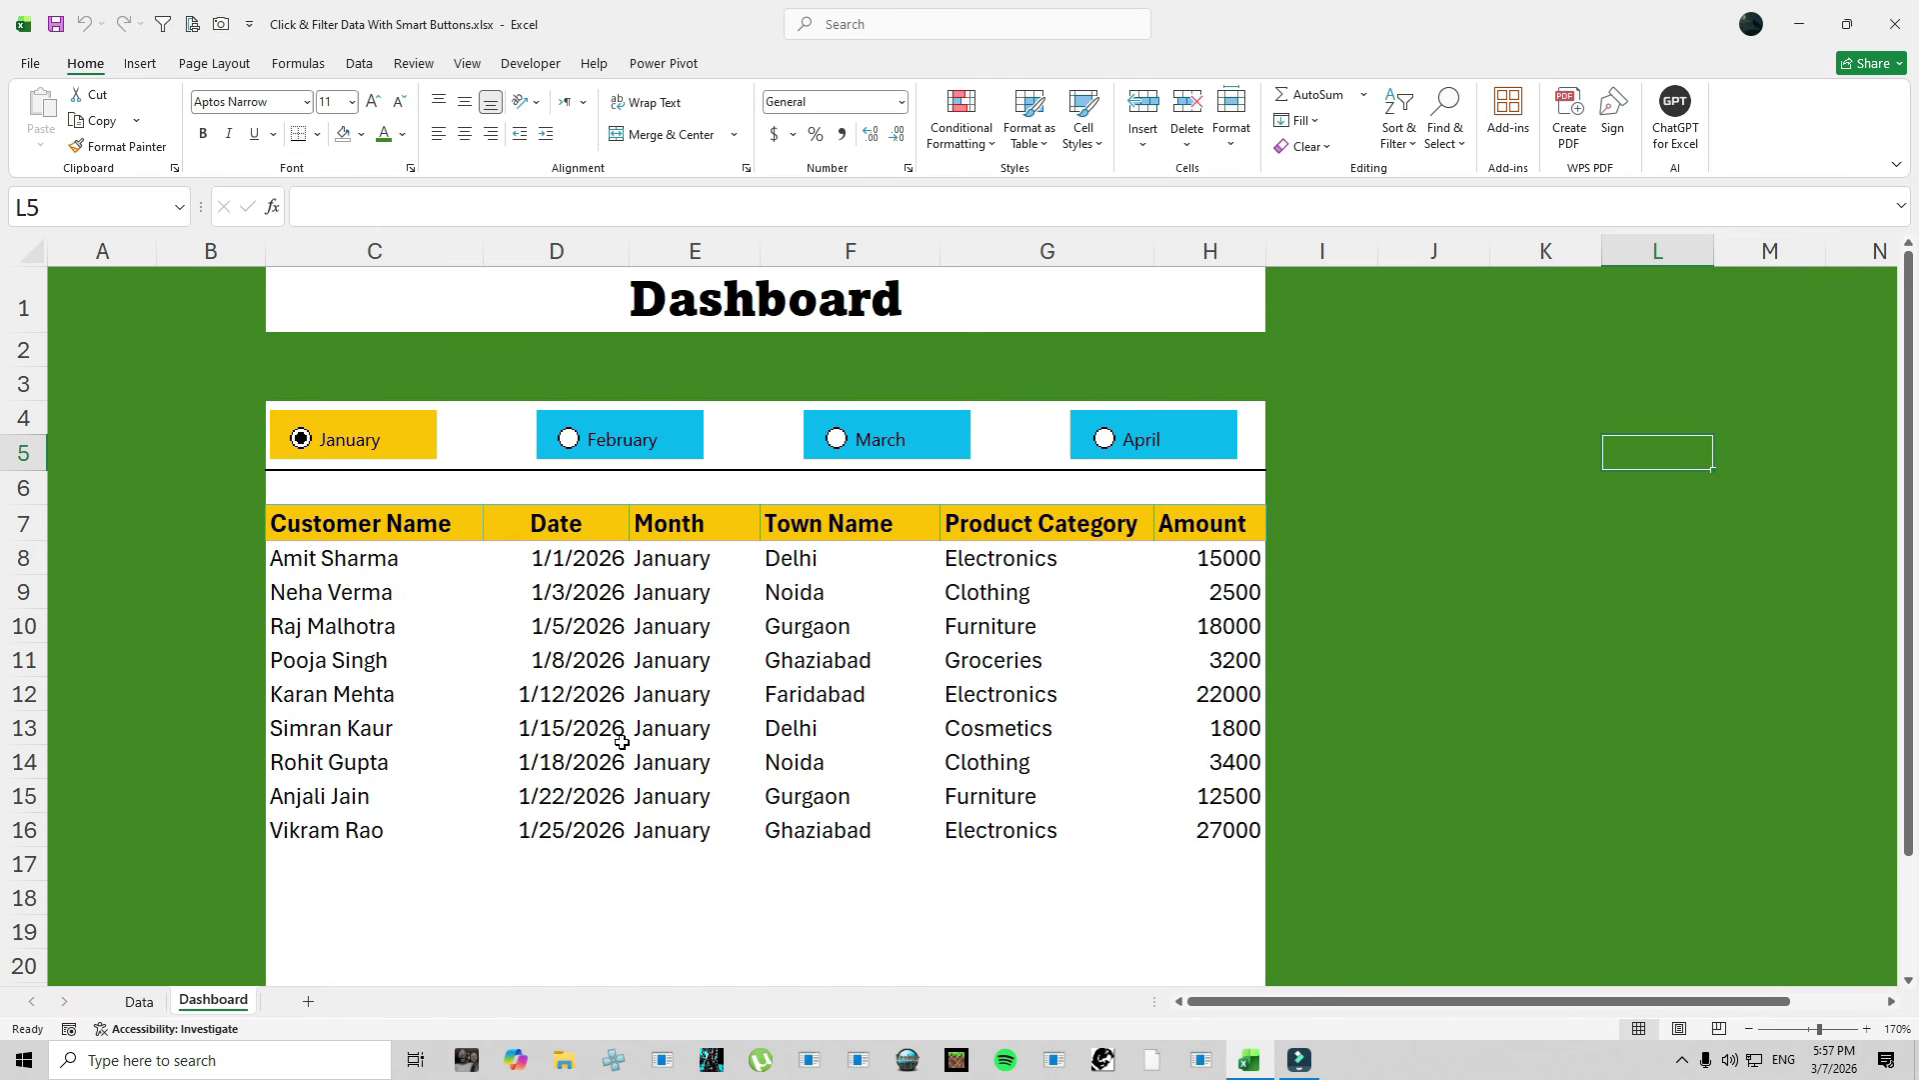
{"action": "left_click", "coordinate": [570, 445]}
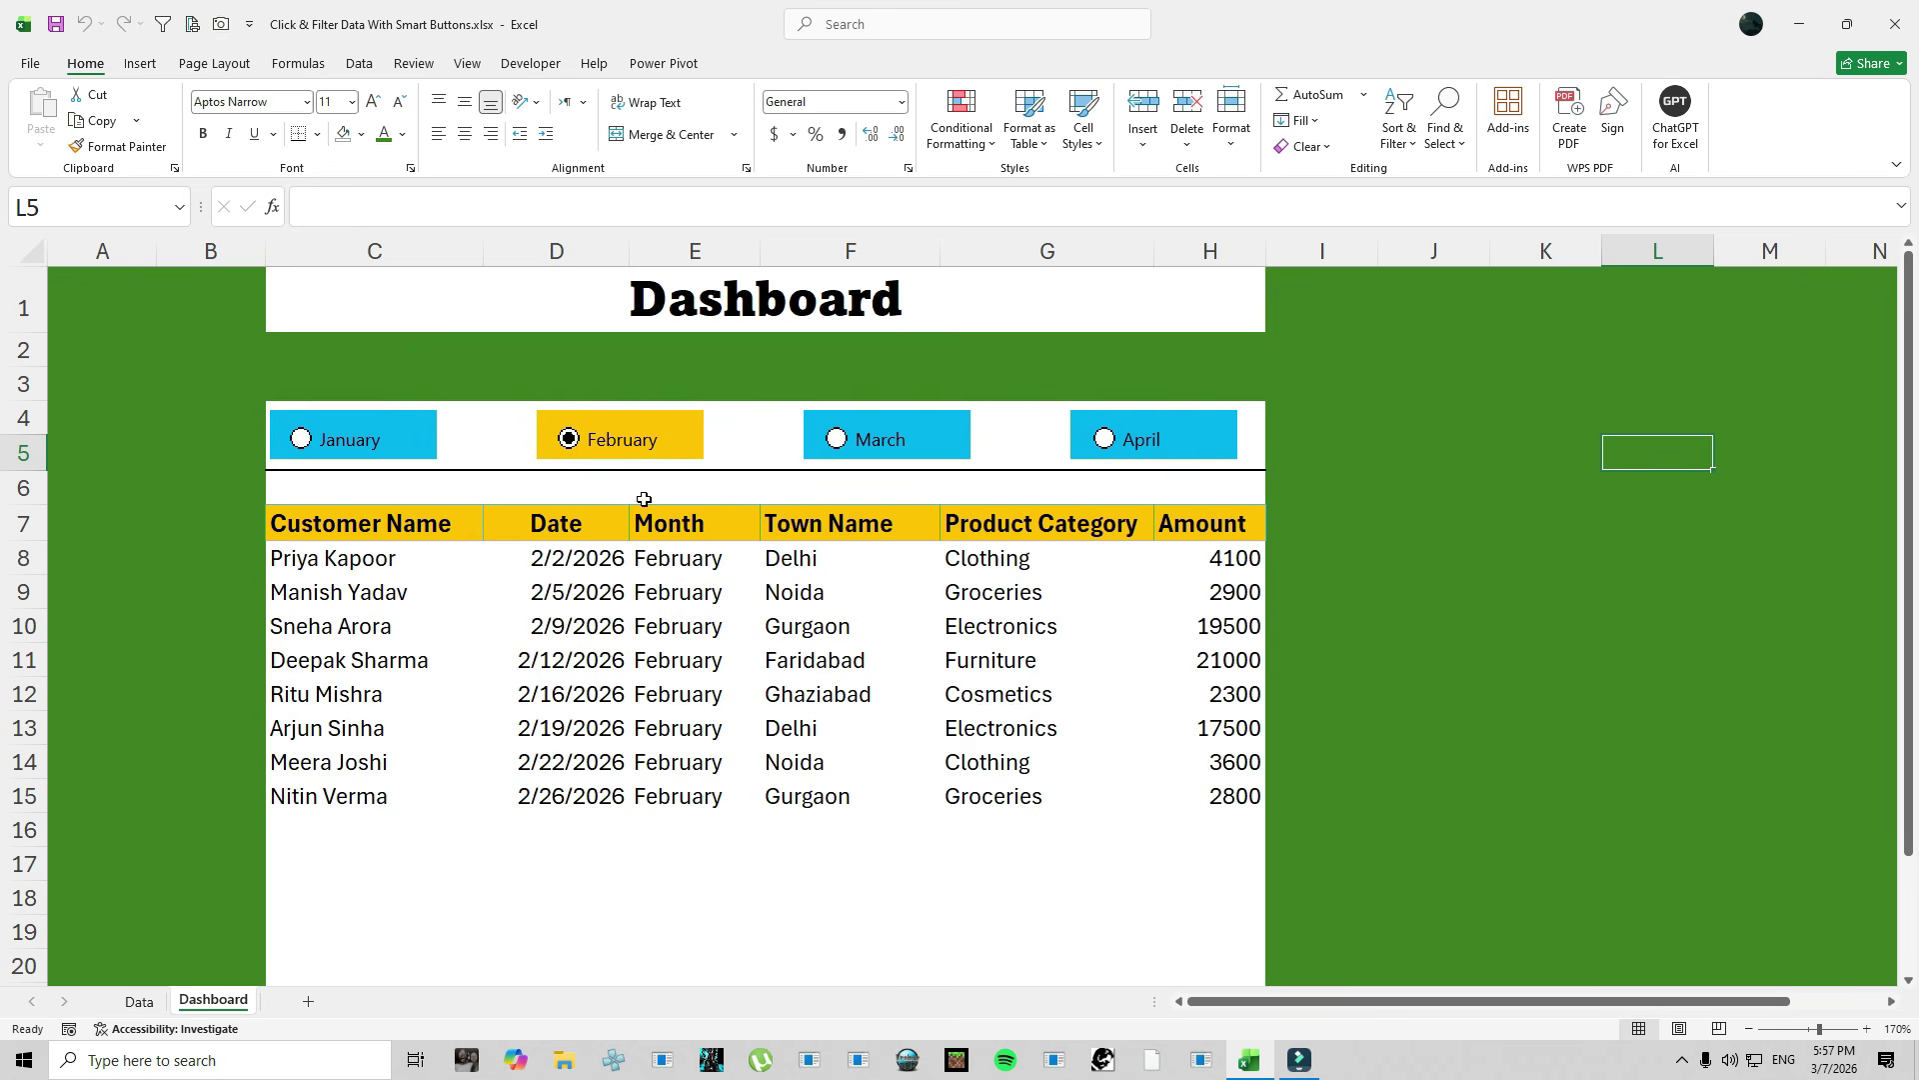
{"action": "left_click", "coordinate": [836, 441]}
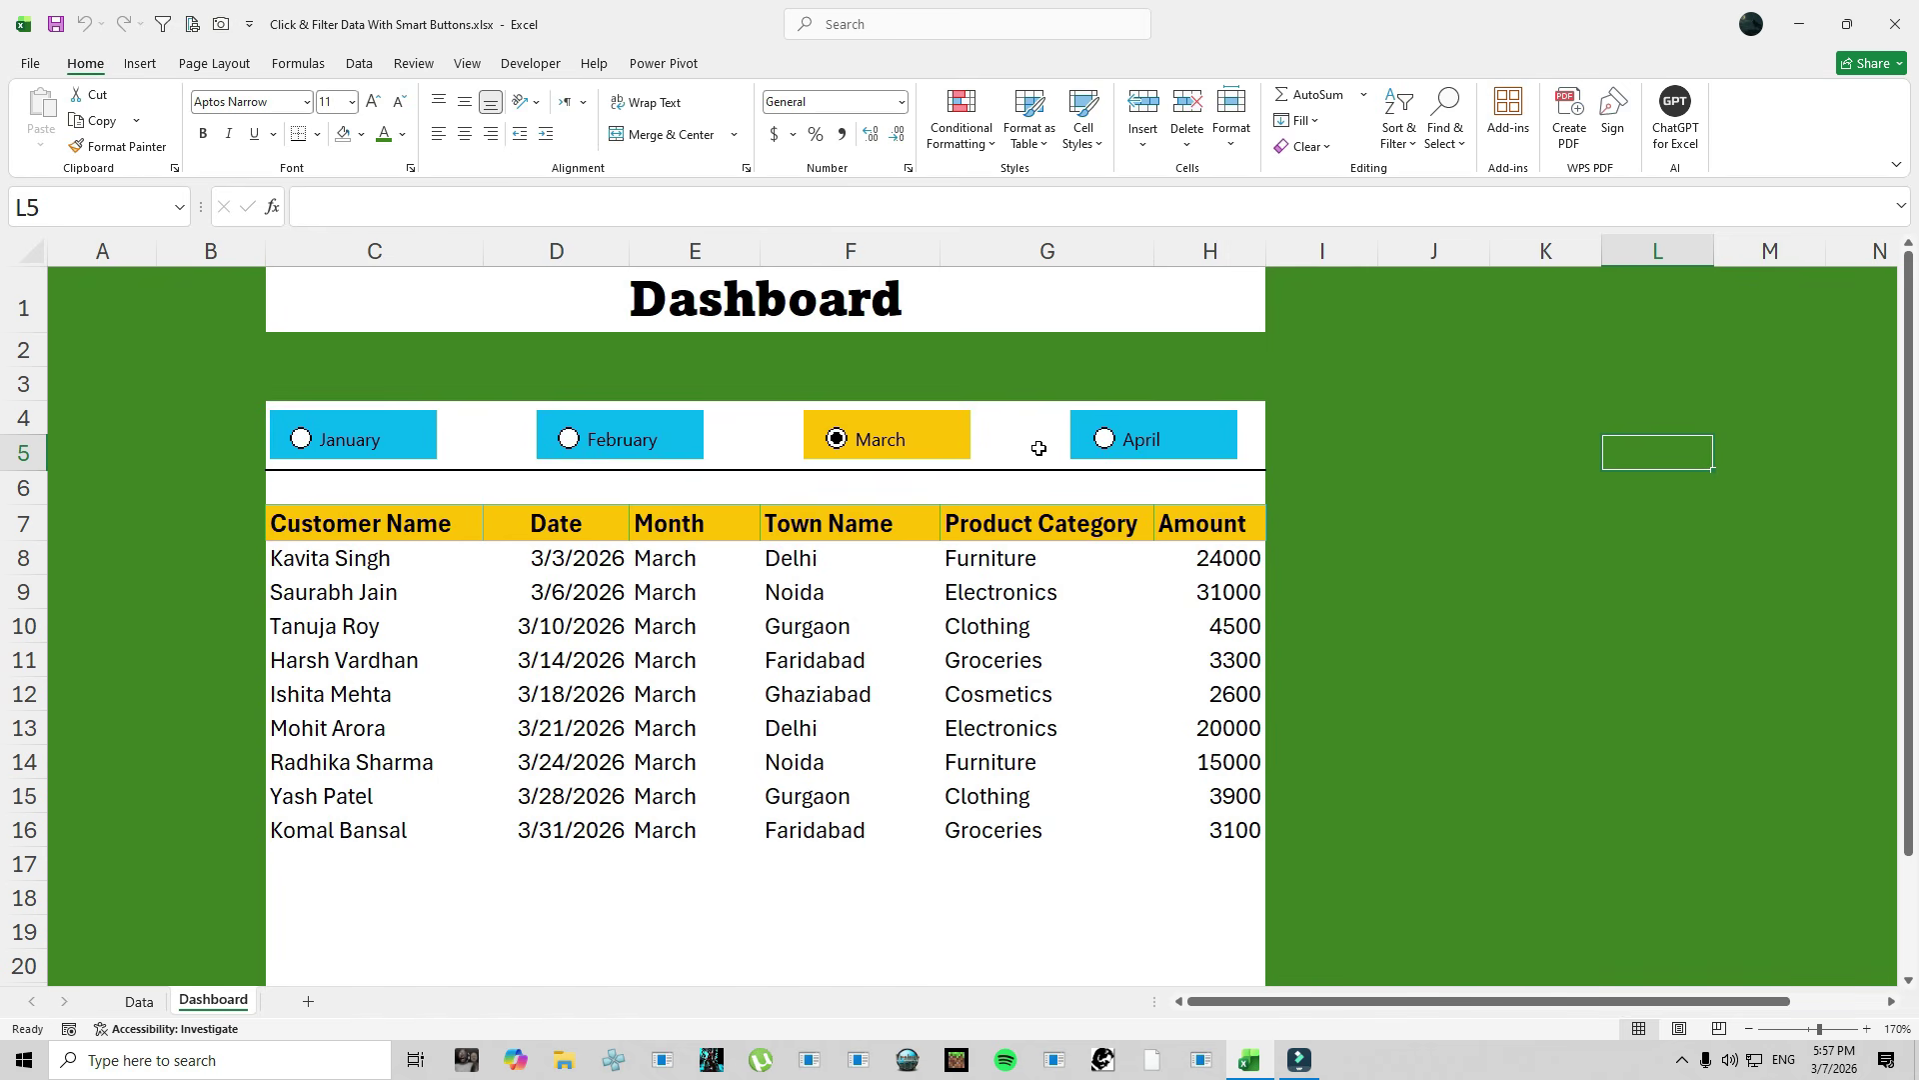
{"action": "left_click", "coordinate": [1545, 385]}
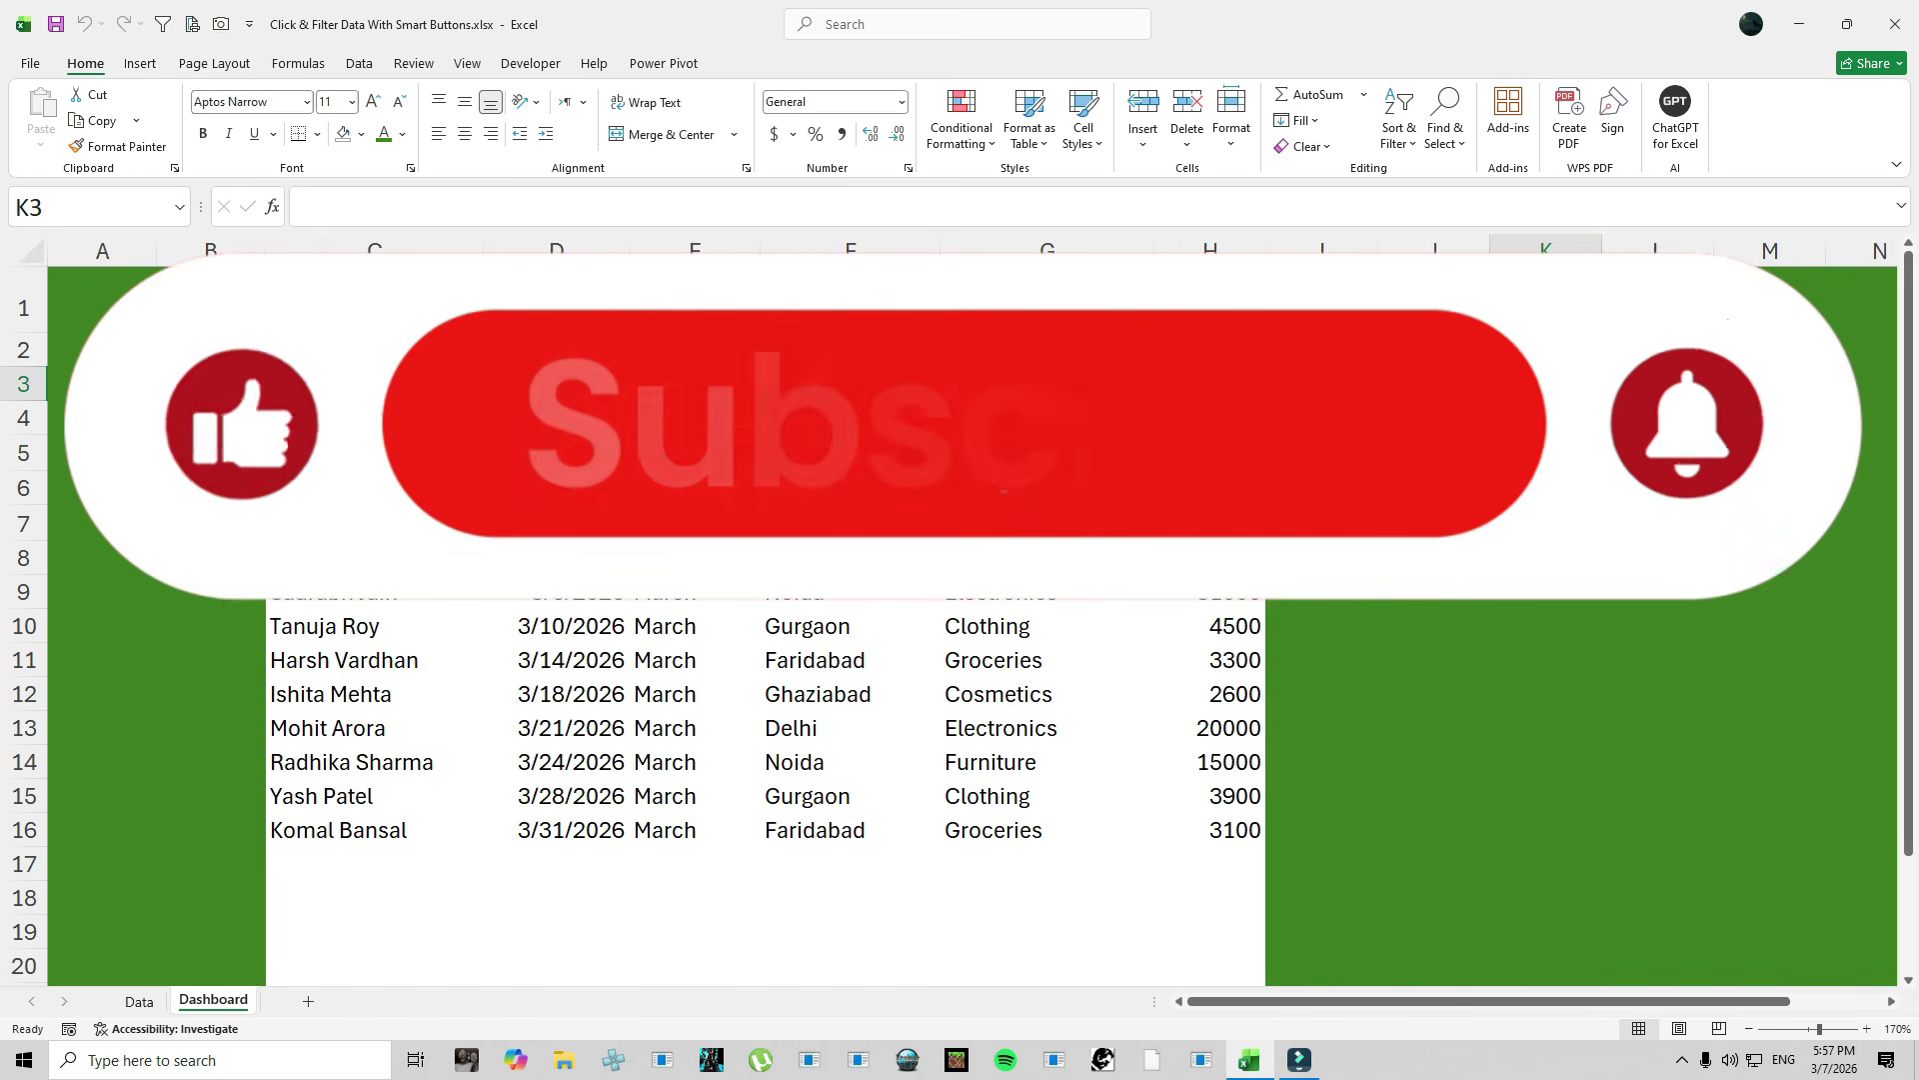